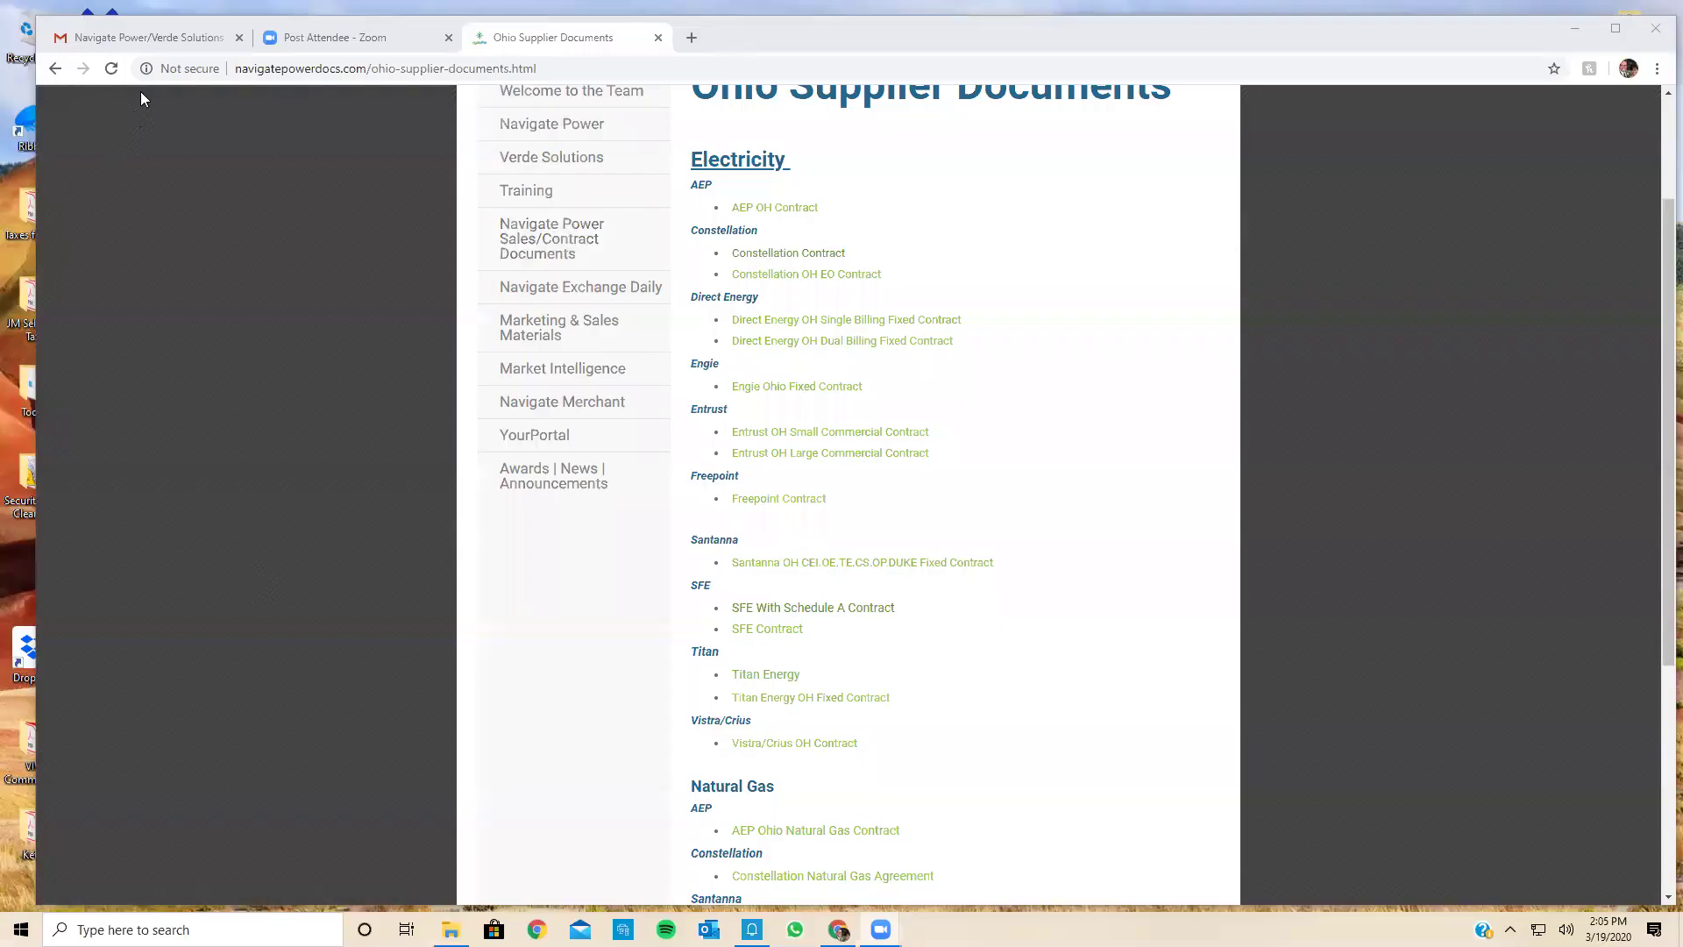
Step: In Gmail, start a full-screen new message and add Navigate Contracts as the recipient
left_click(151, 38)
left_click(112, 173)
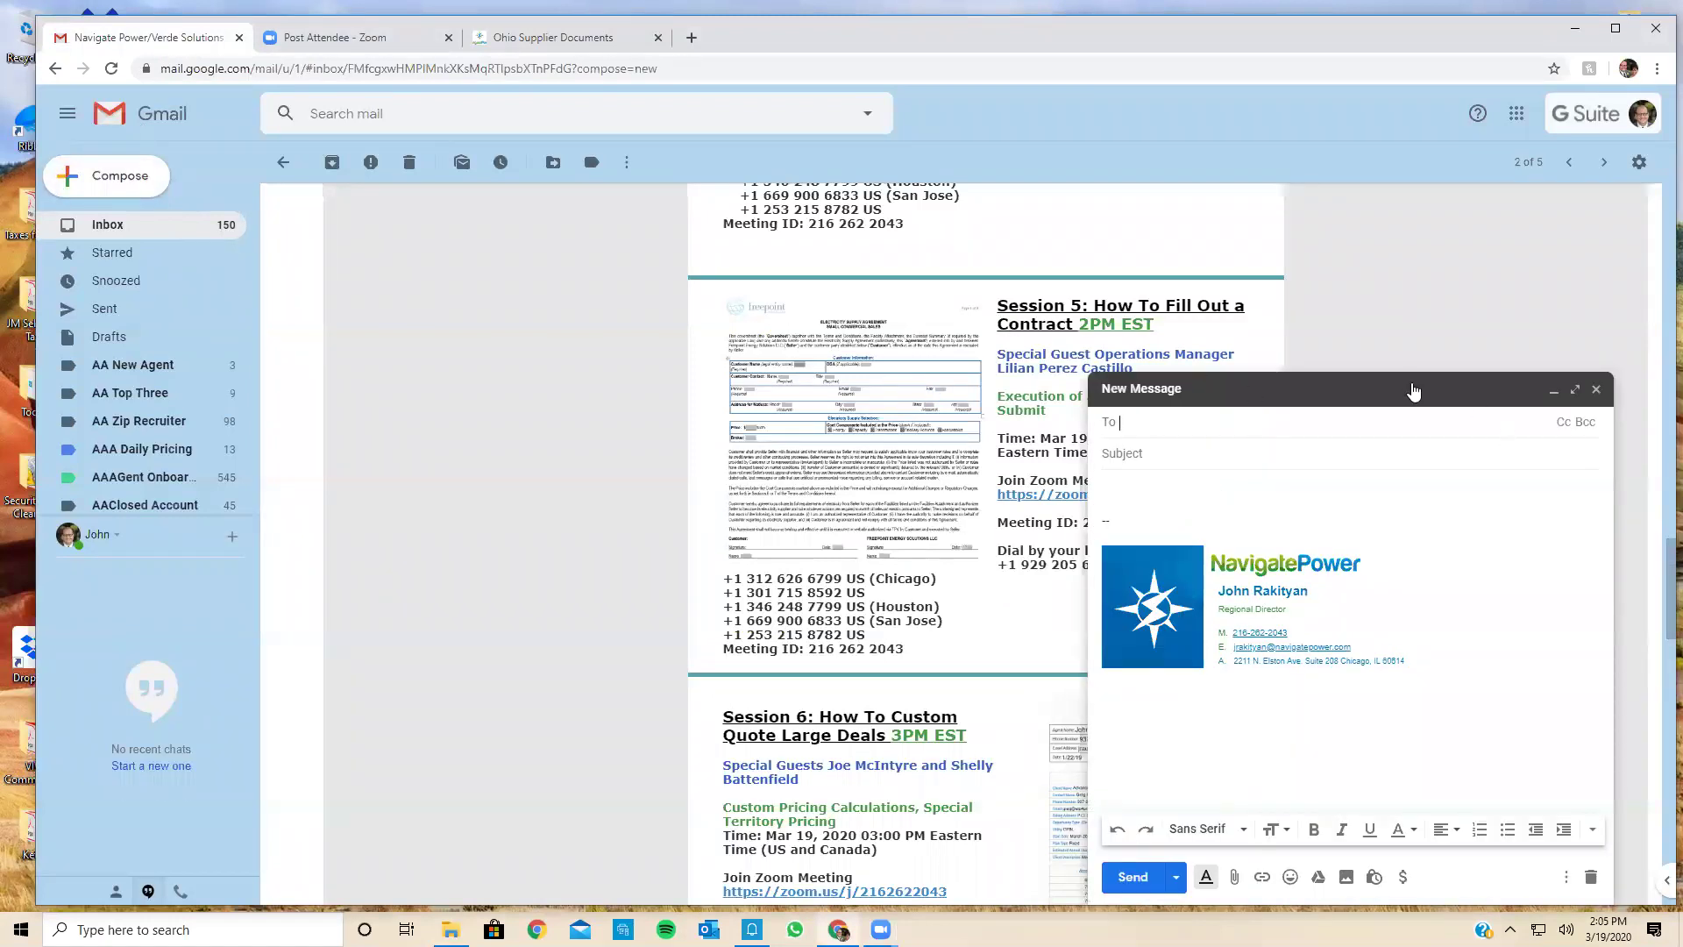
left_click(1575, 390)
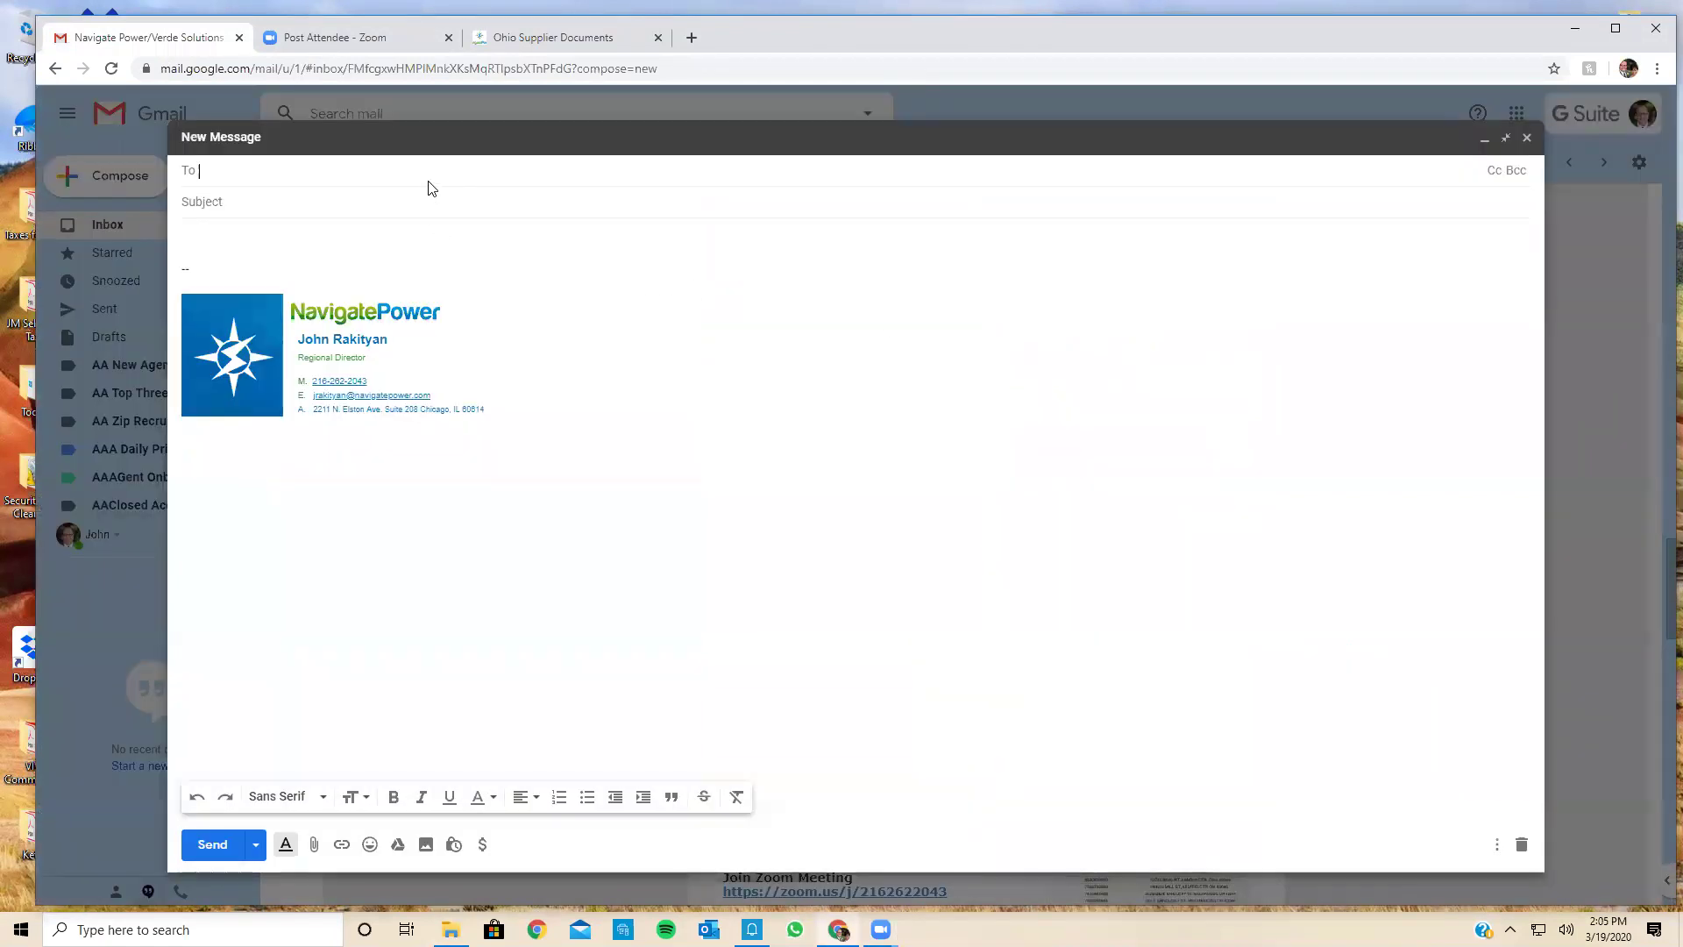
left_click(434, 166)
type("co")
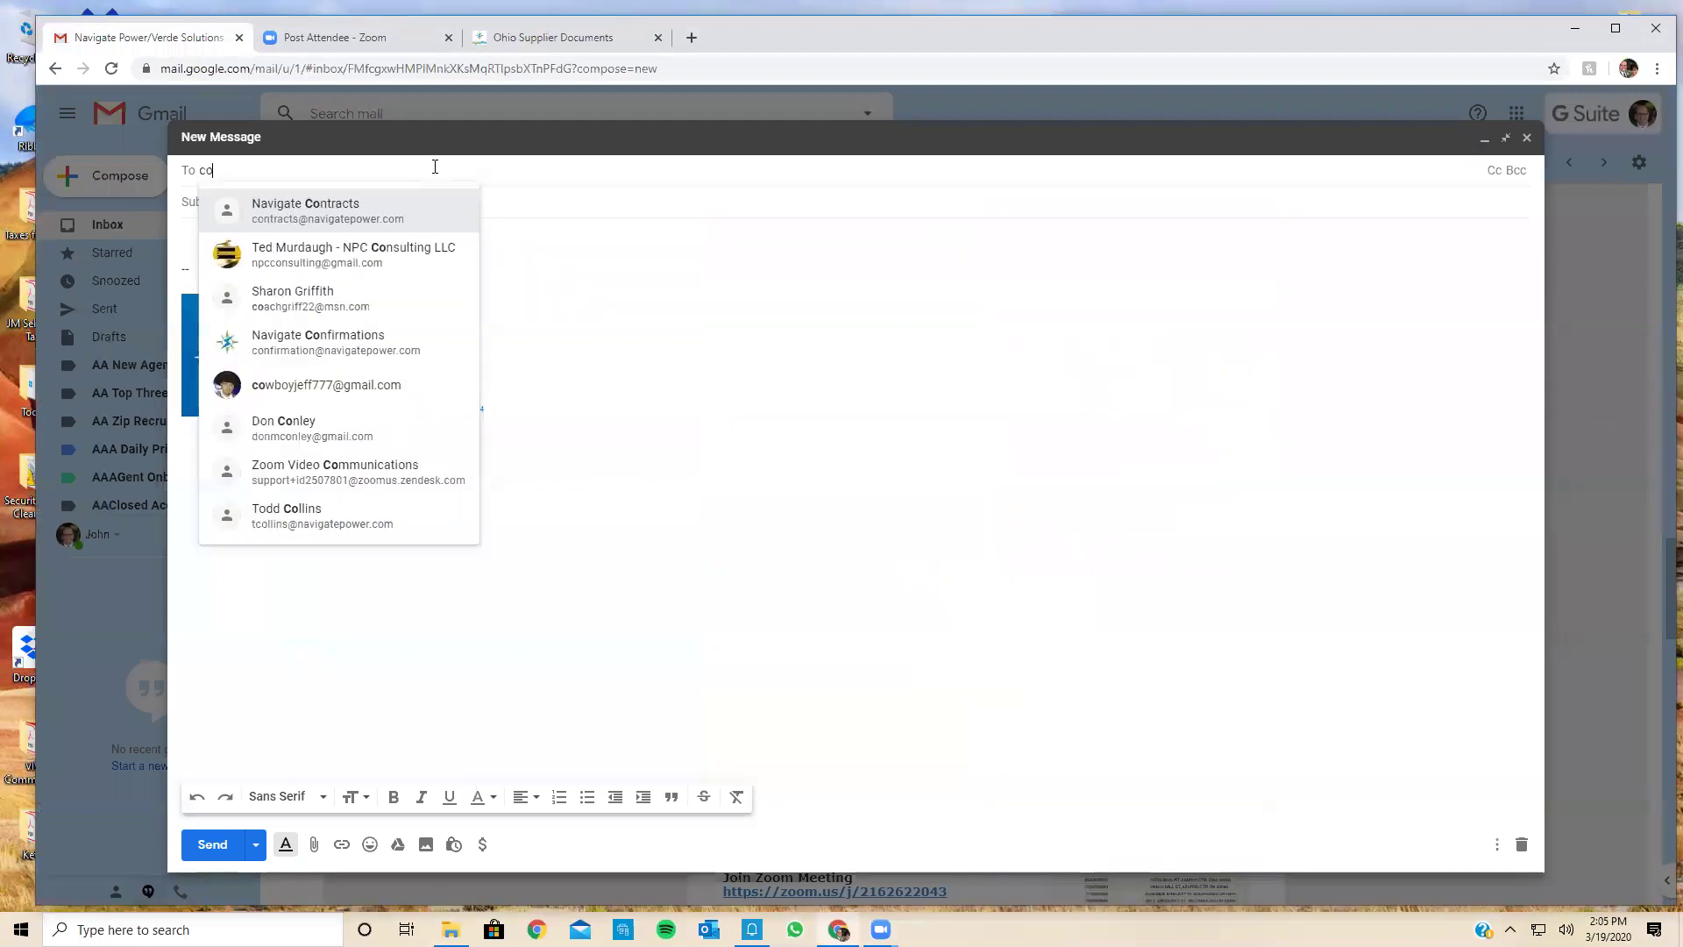
type("ntract")
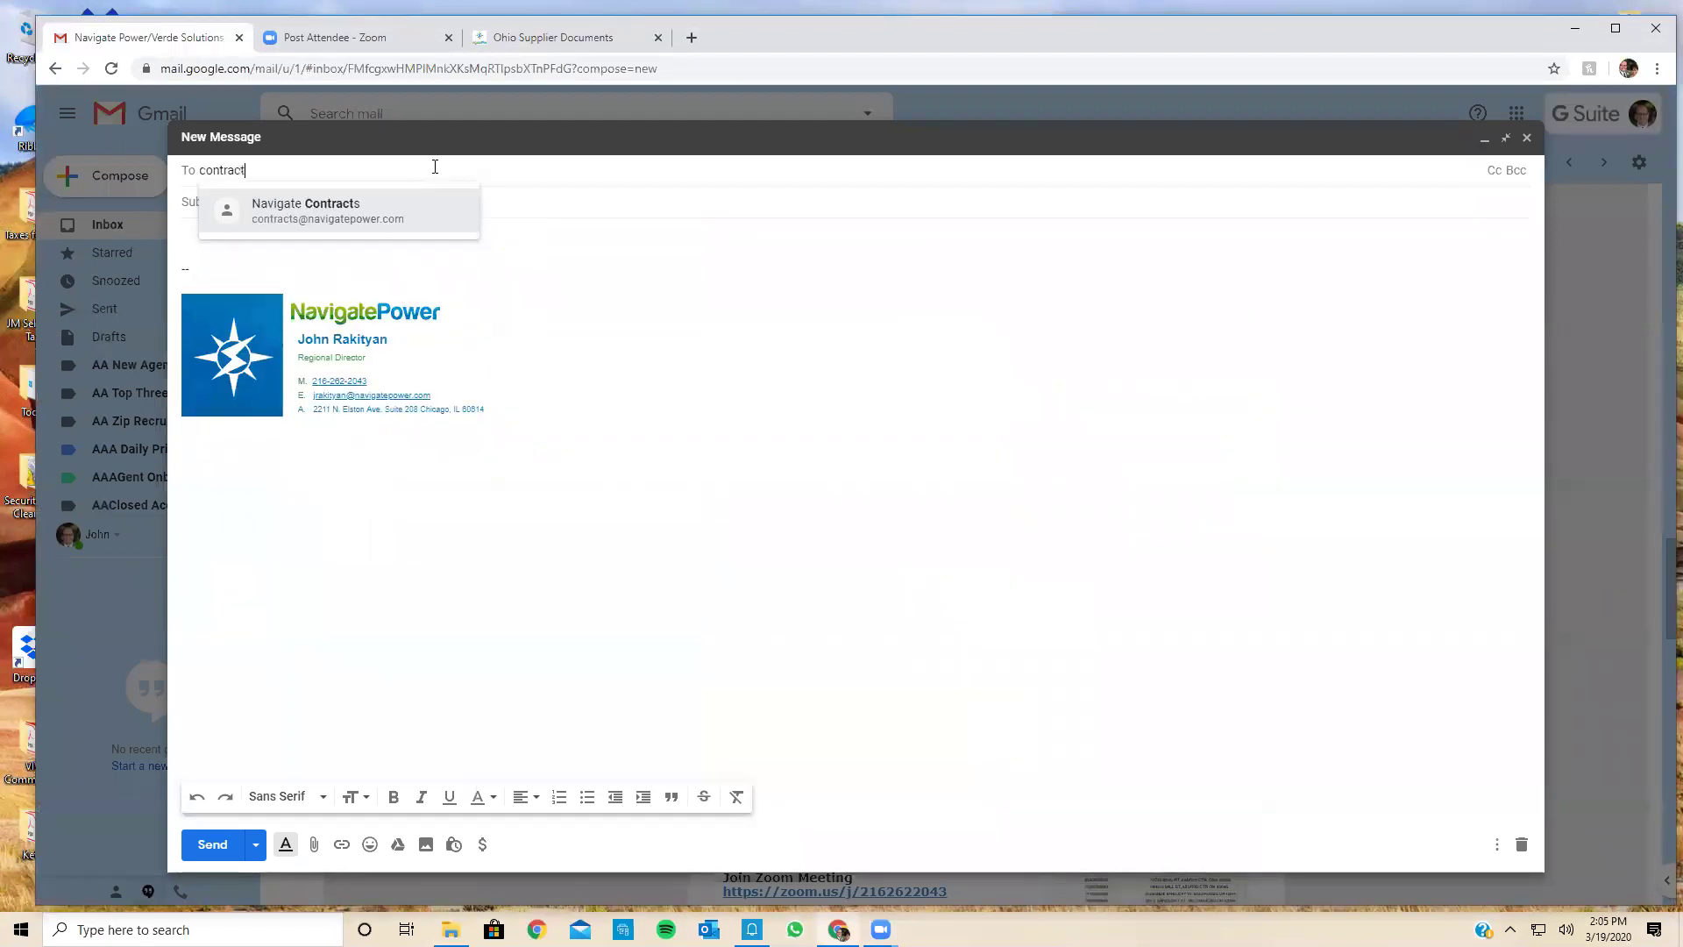
left_click(392, 212)
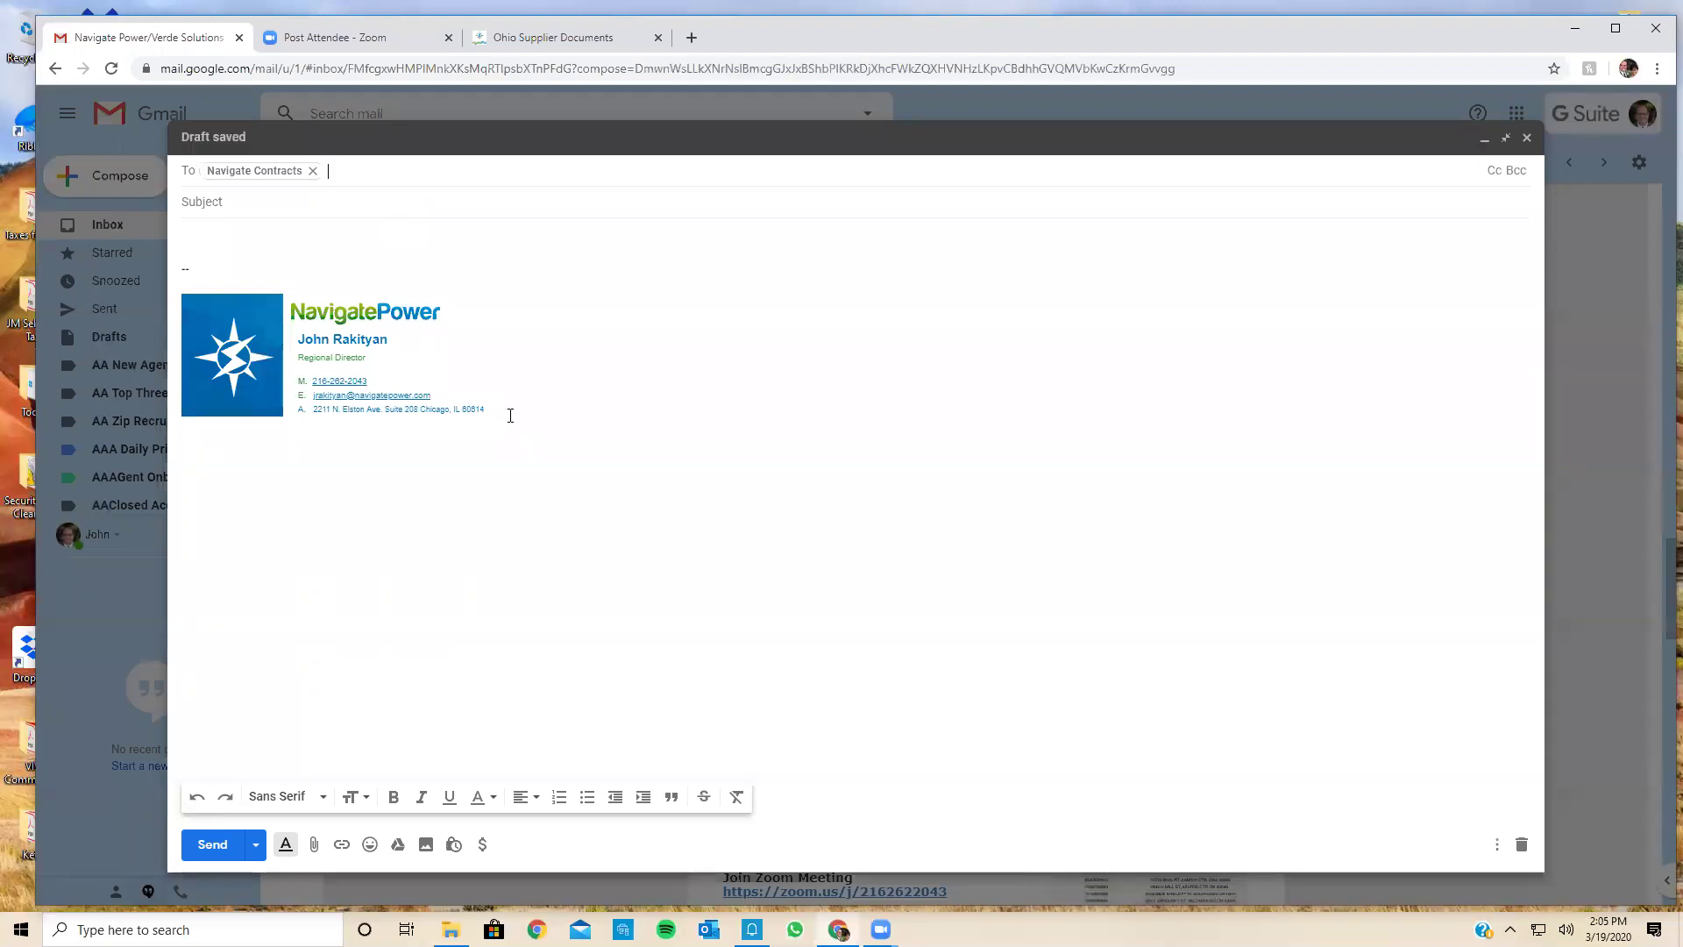
Step: Minimize the draft and open the La Plaza Gas Contract thread, expanding the Adobe Sign and deal-details messages
left_click(1484, 138)
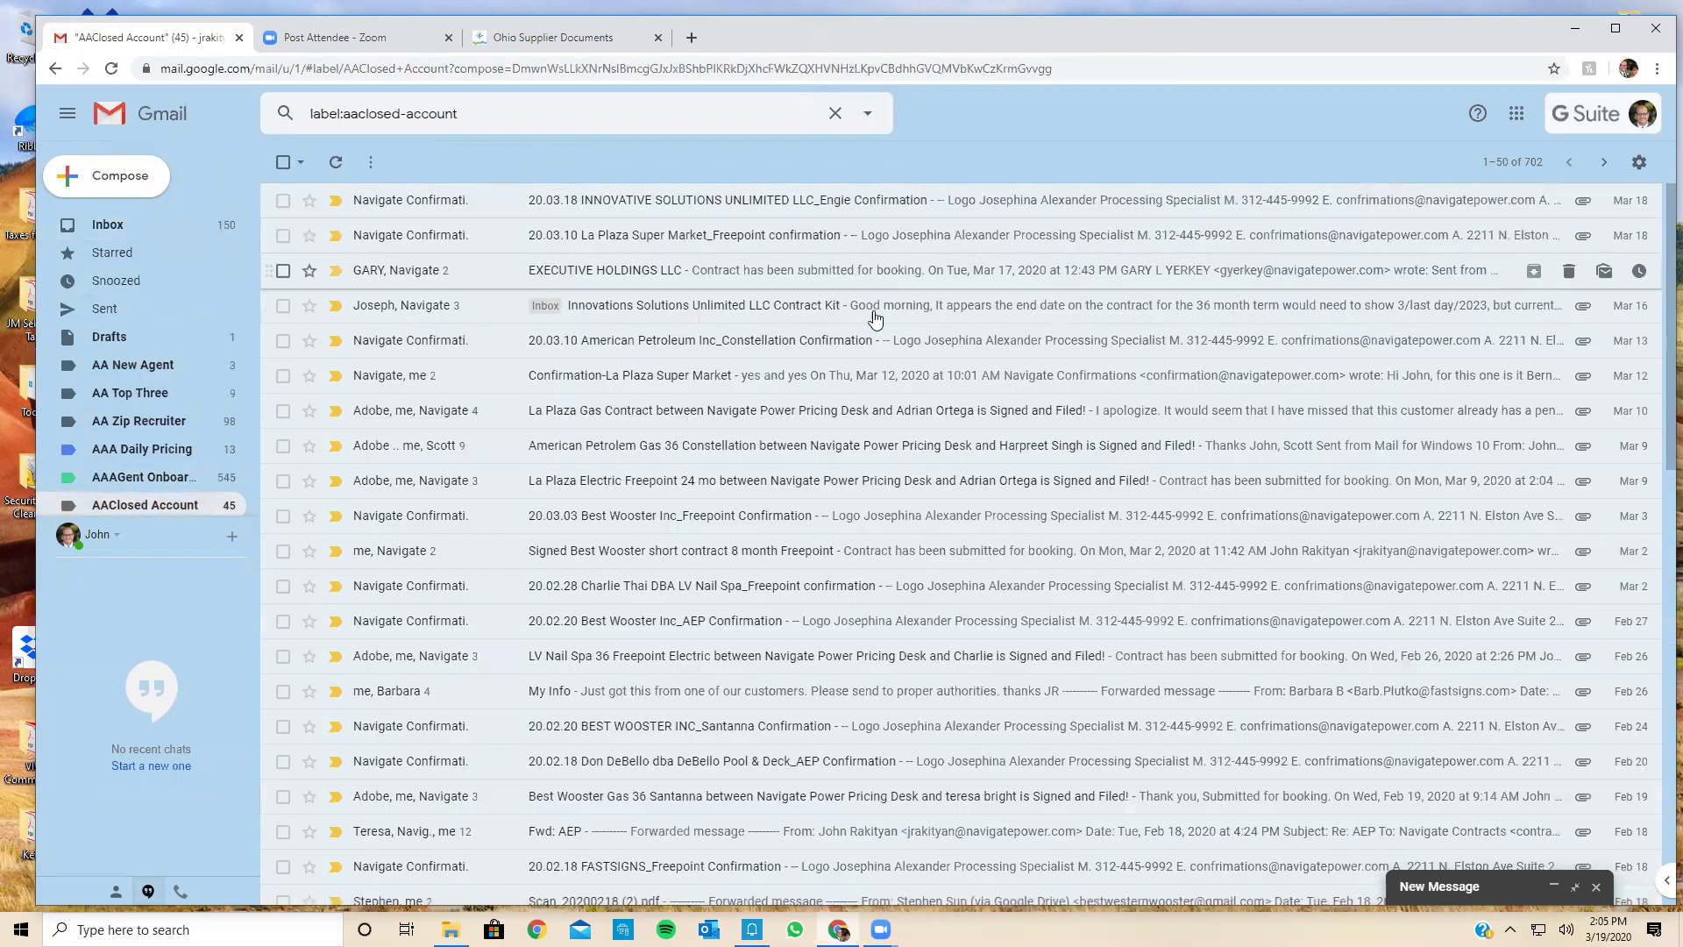
left_click(933, 410)
left_click(835, 270)
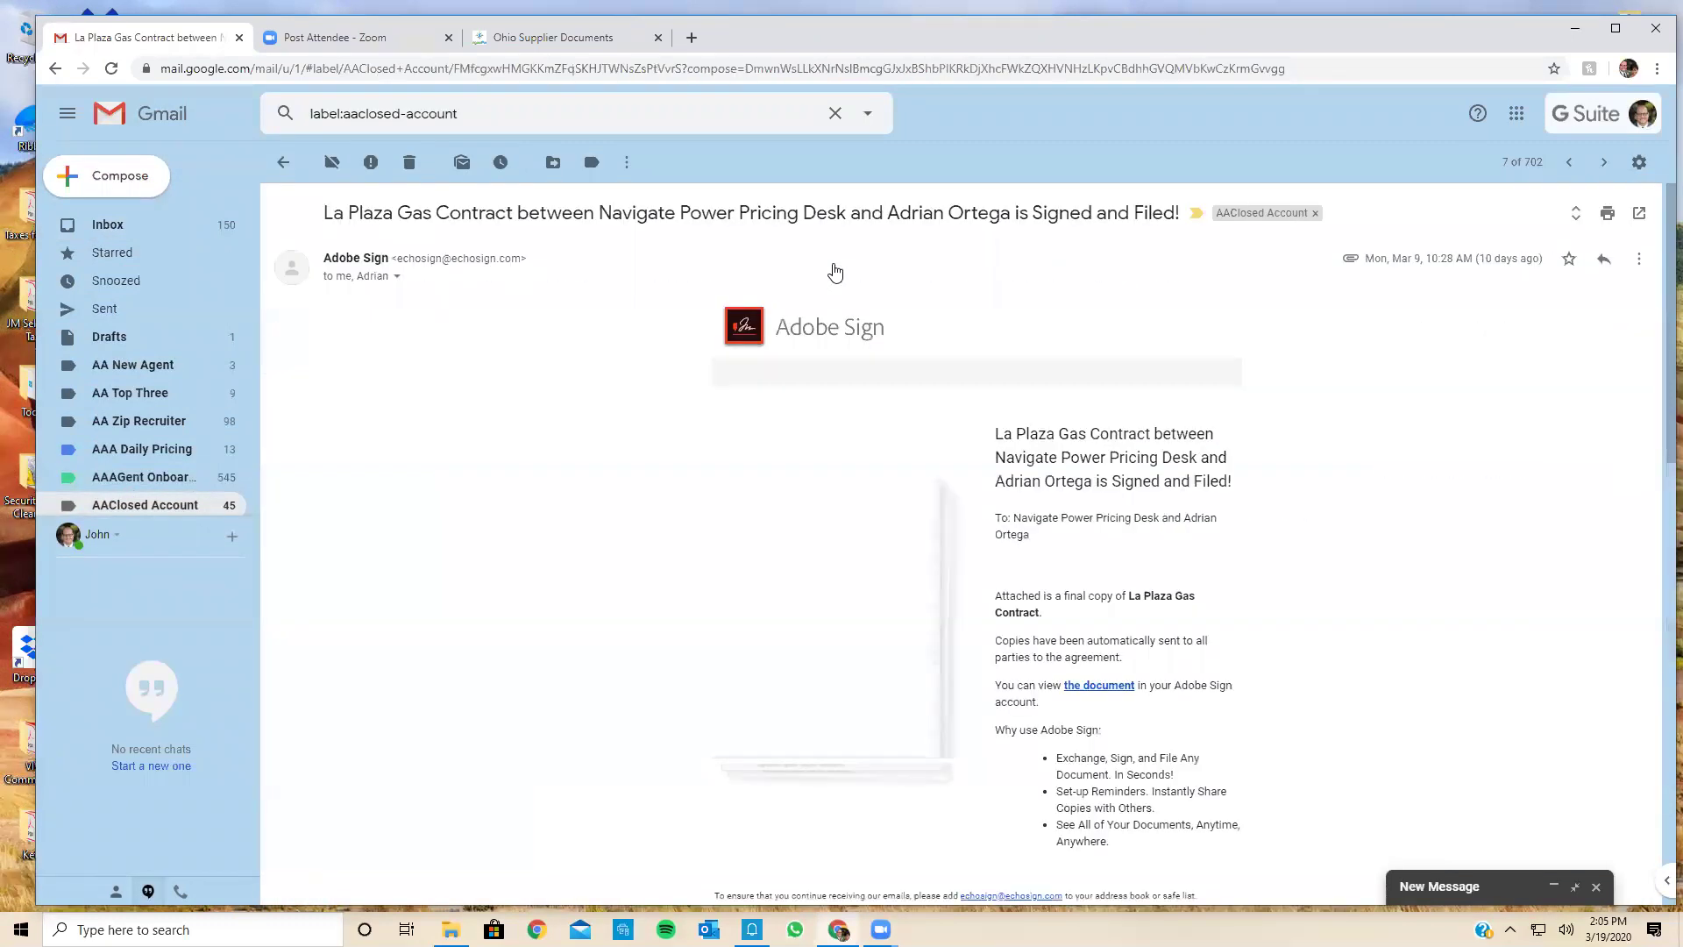
scroll(601, 436, "down", 9)
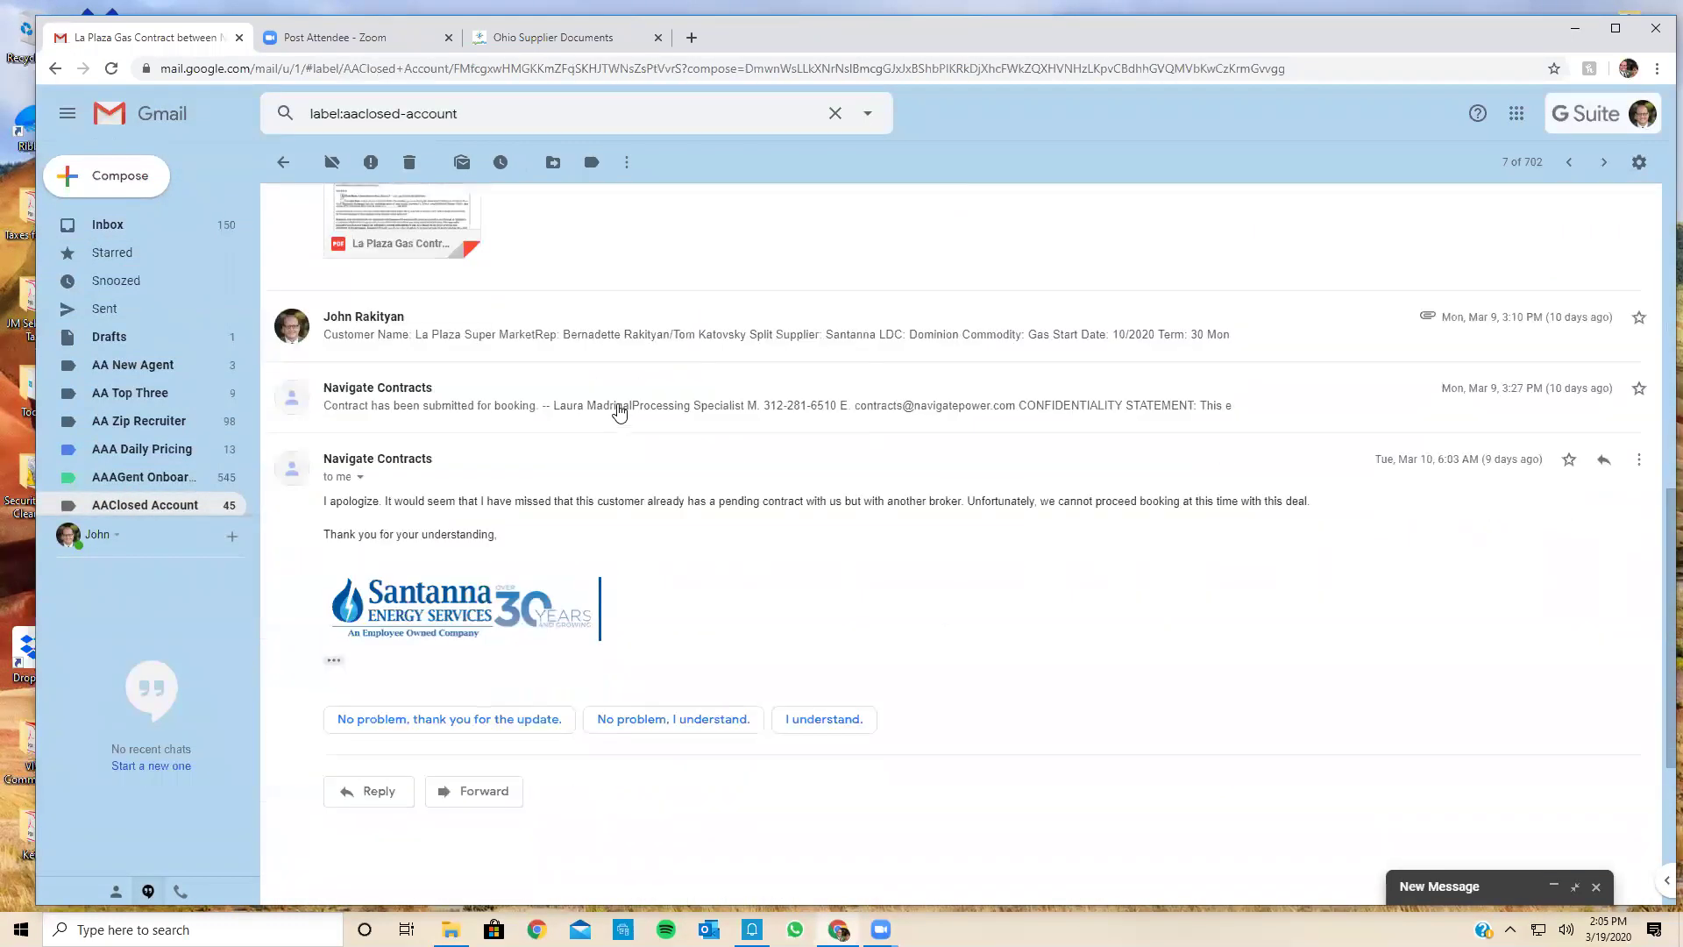
left_click(664, 341)
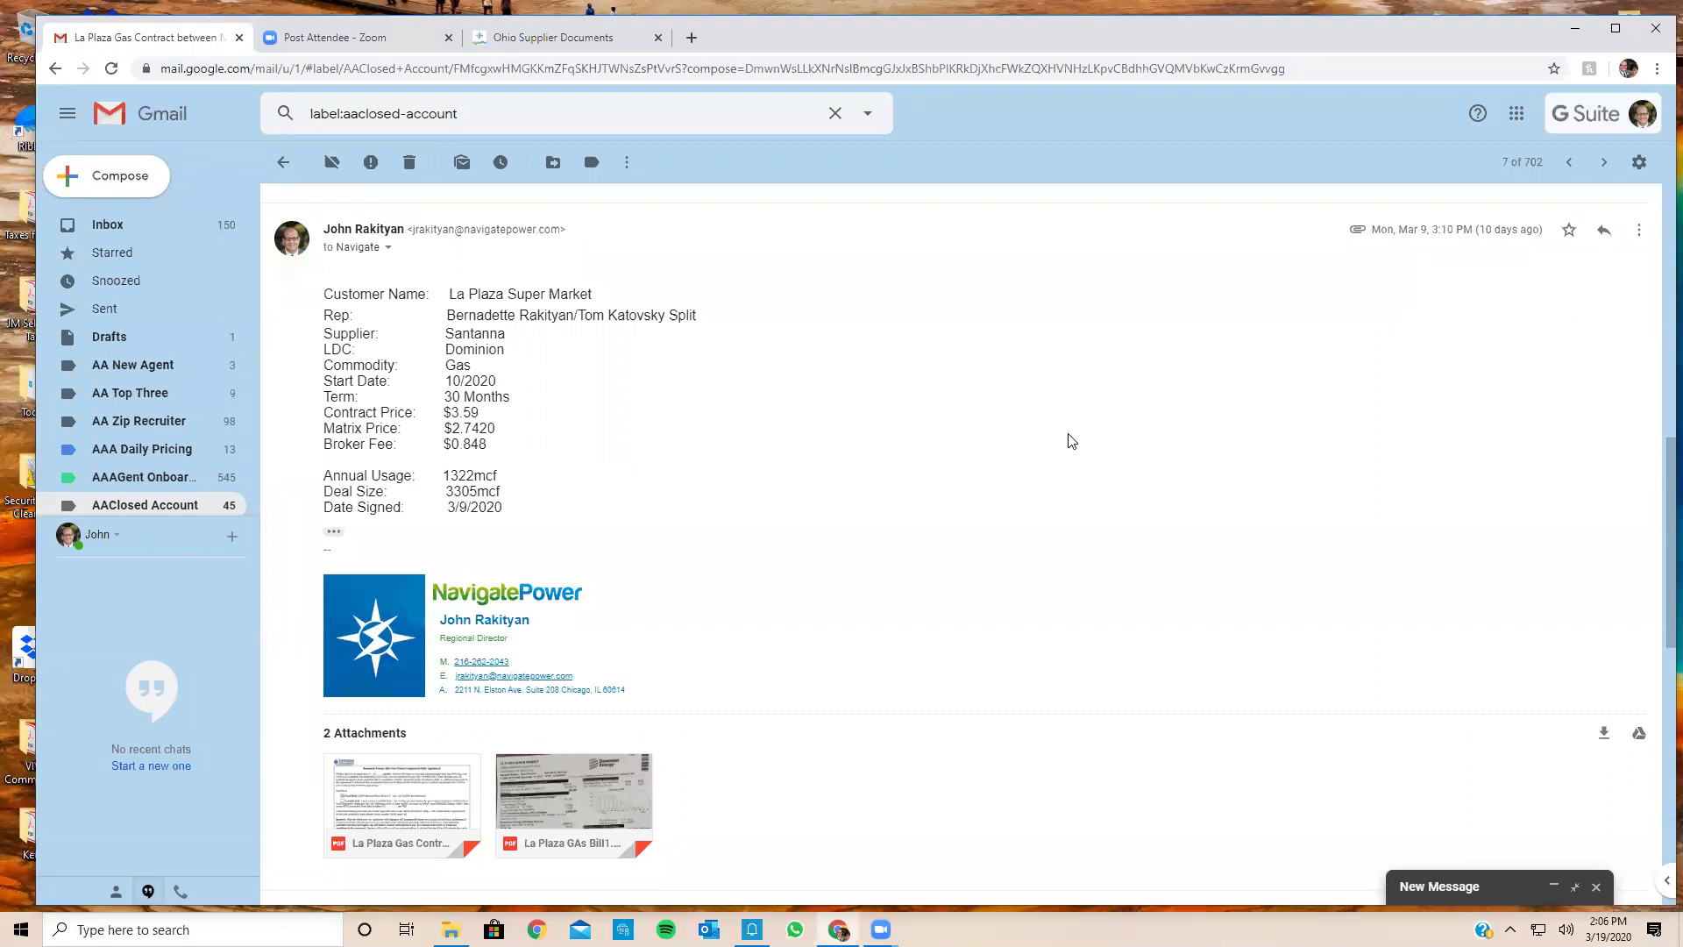
Step: Preview the signed La Plaza Gas Contract PDF attachment
left_click(438, 782)
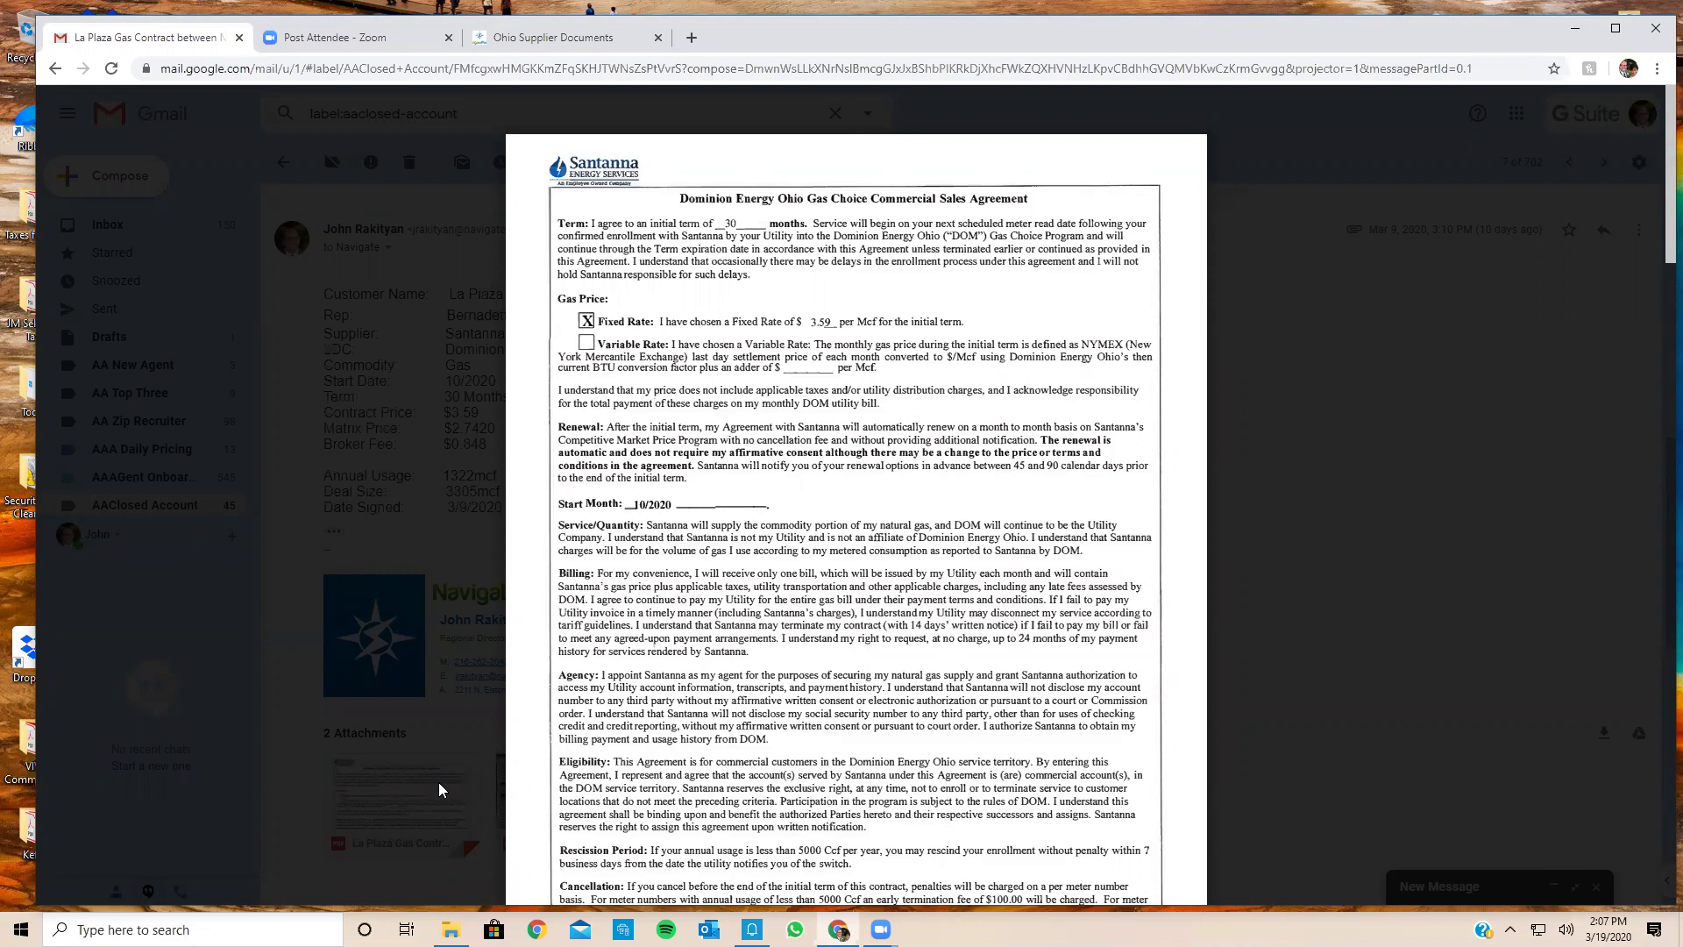
Step: Scroll through all four La Plaza contract pages to the audit report, then close the preview
scroll(439, 782, "down", 7)
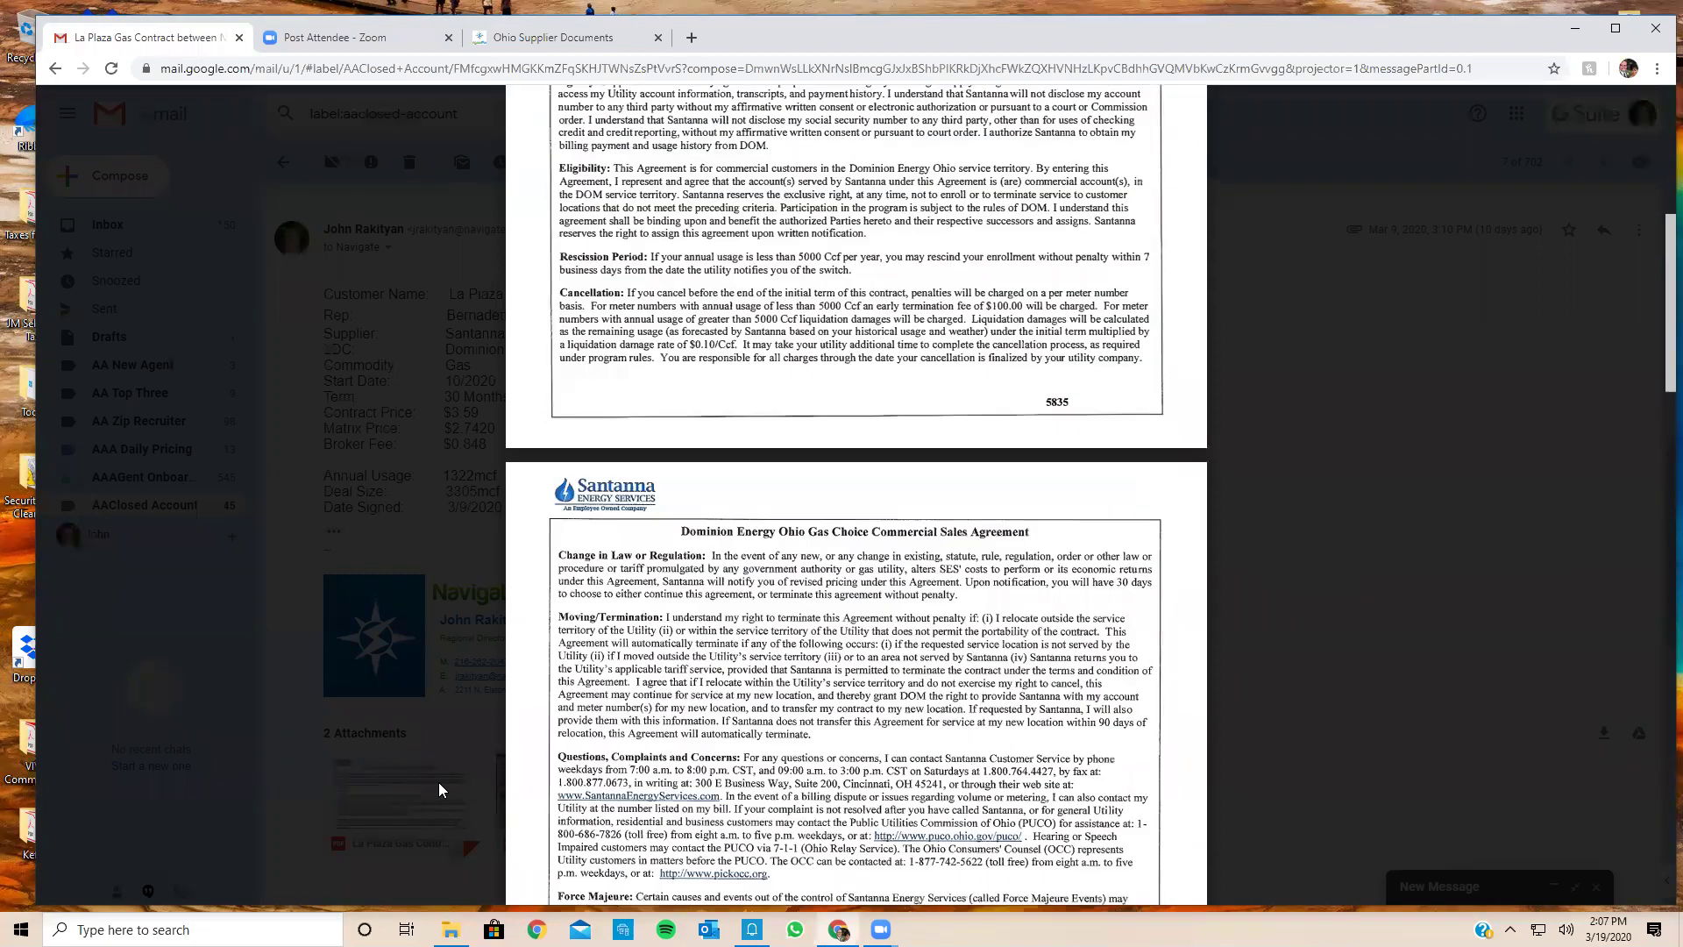
scroll(438, 782, "down", 6)
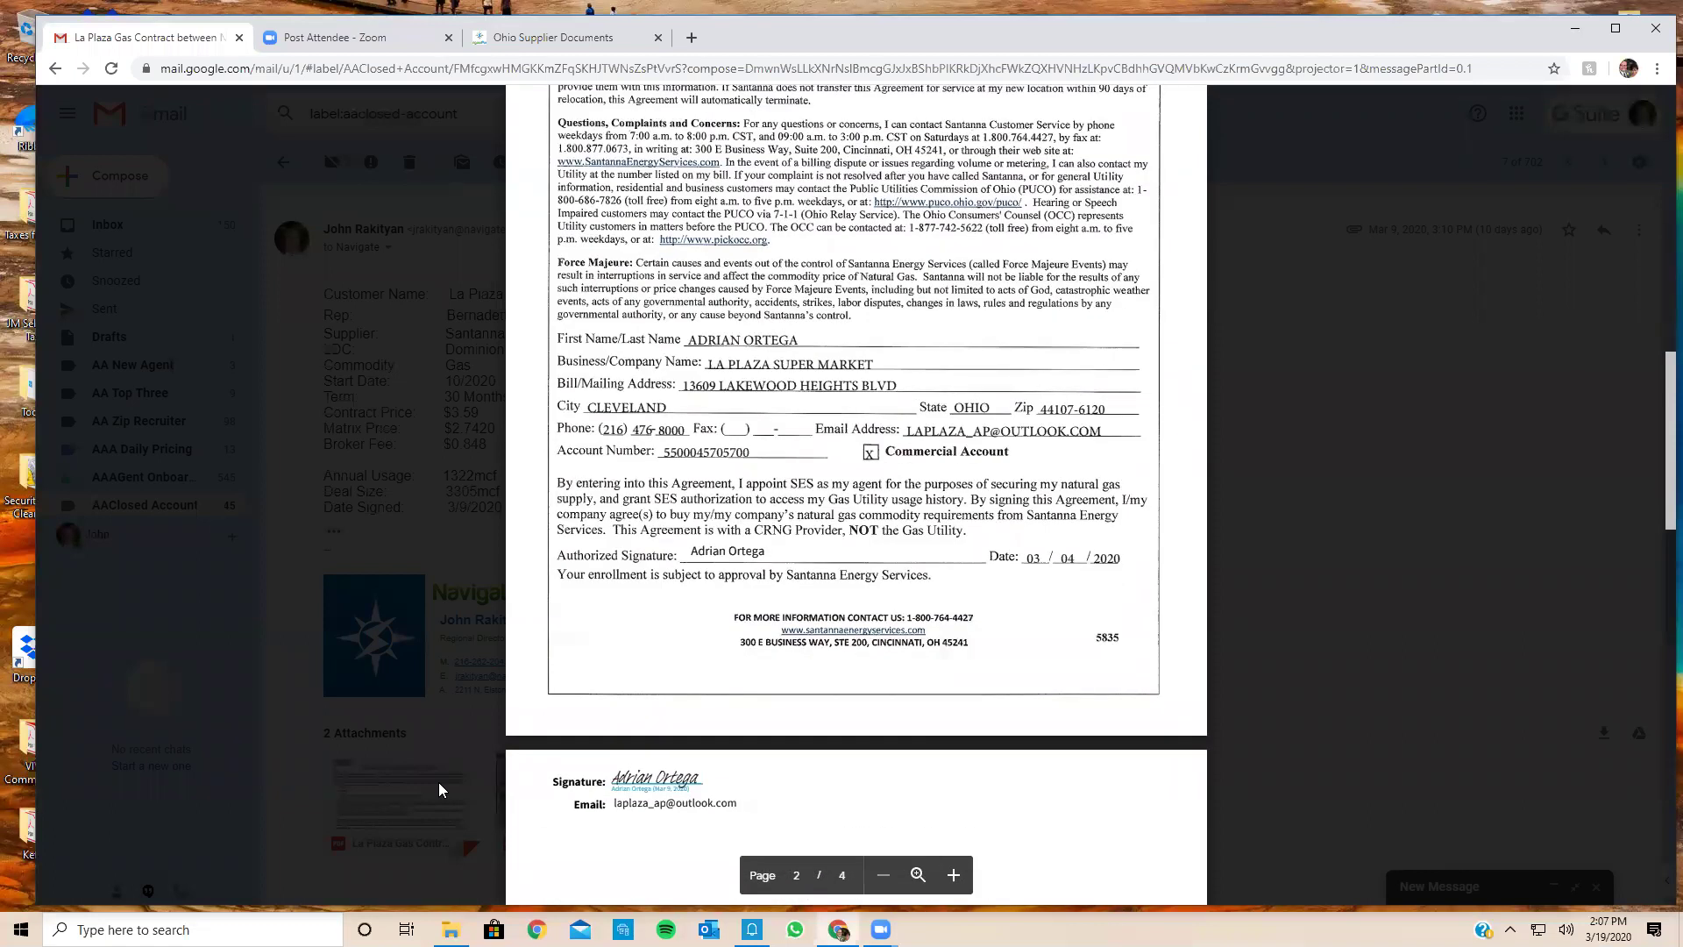
scroll(438, 782, "down", 2)
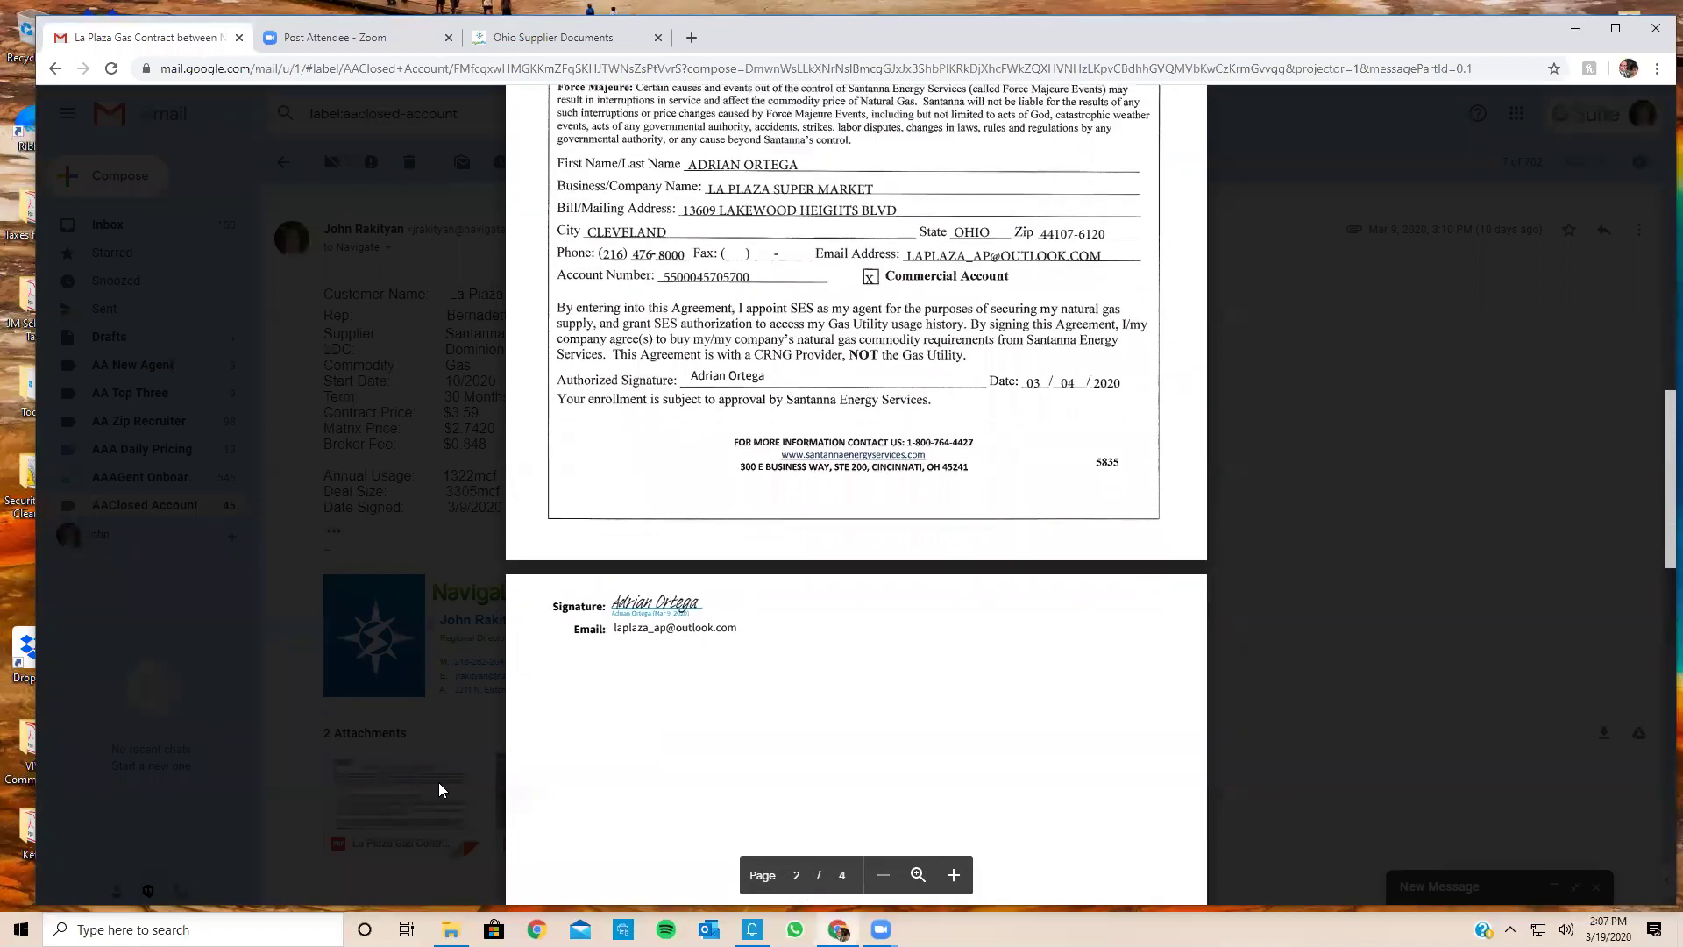
scroll(438, 782, "down", 5)
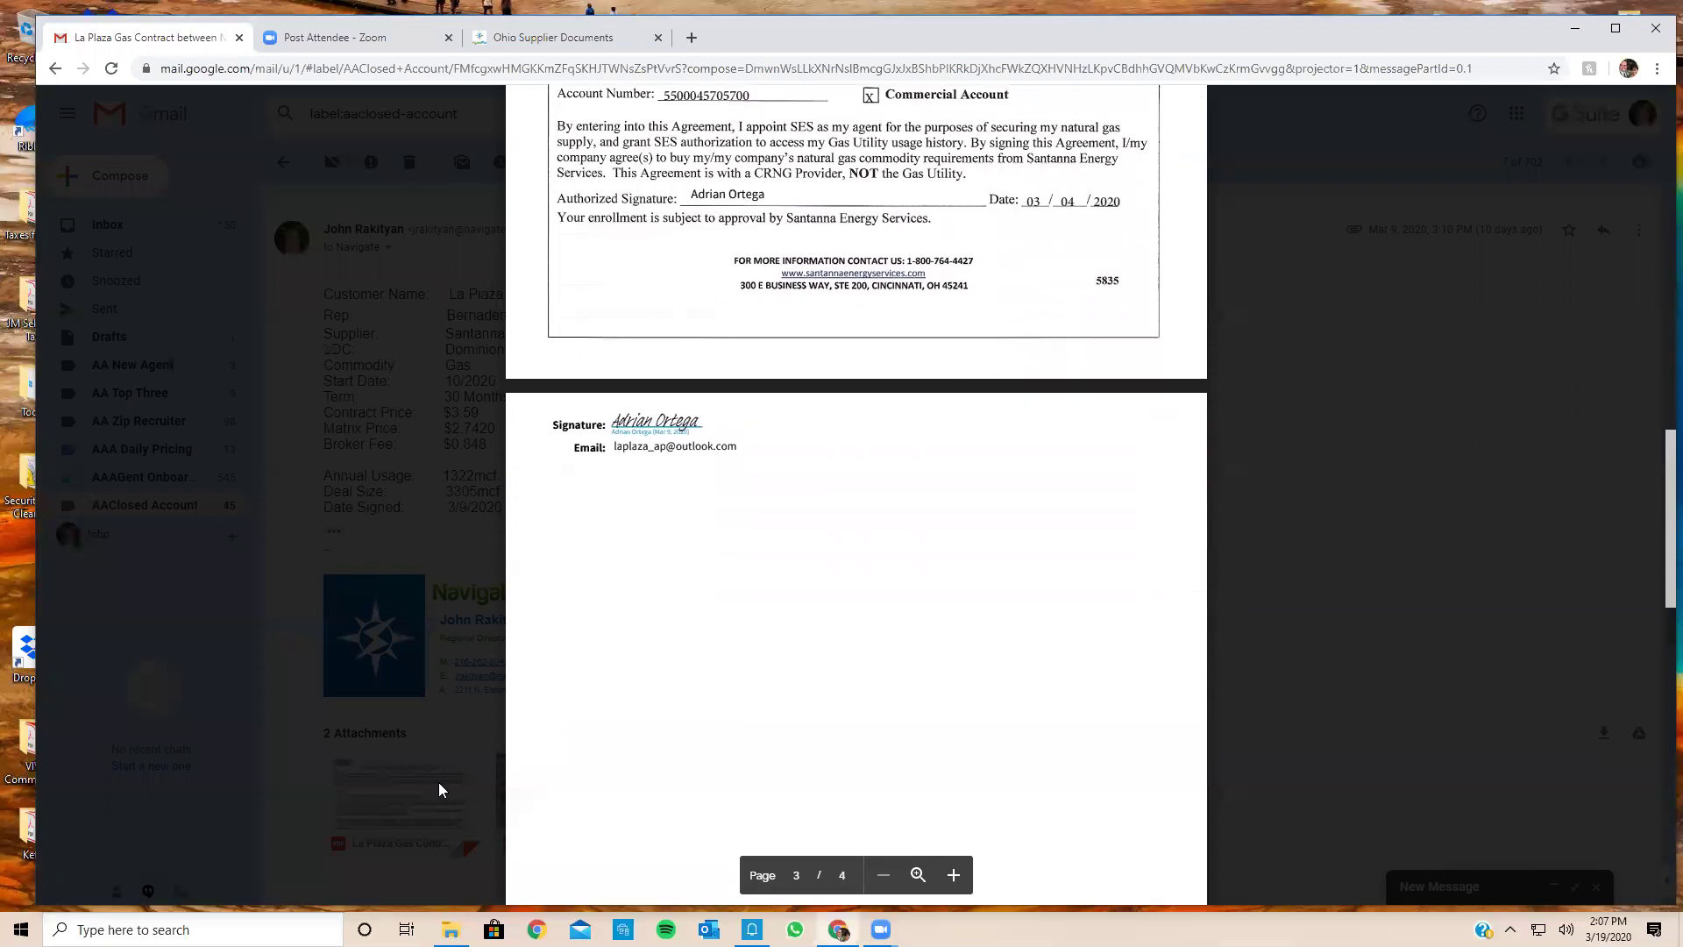
scroll(438, 782, "down", 5)
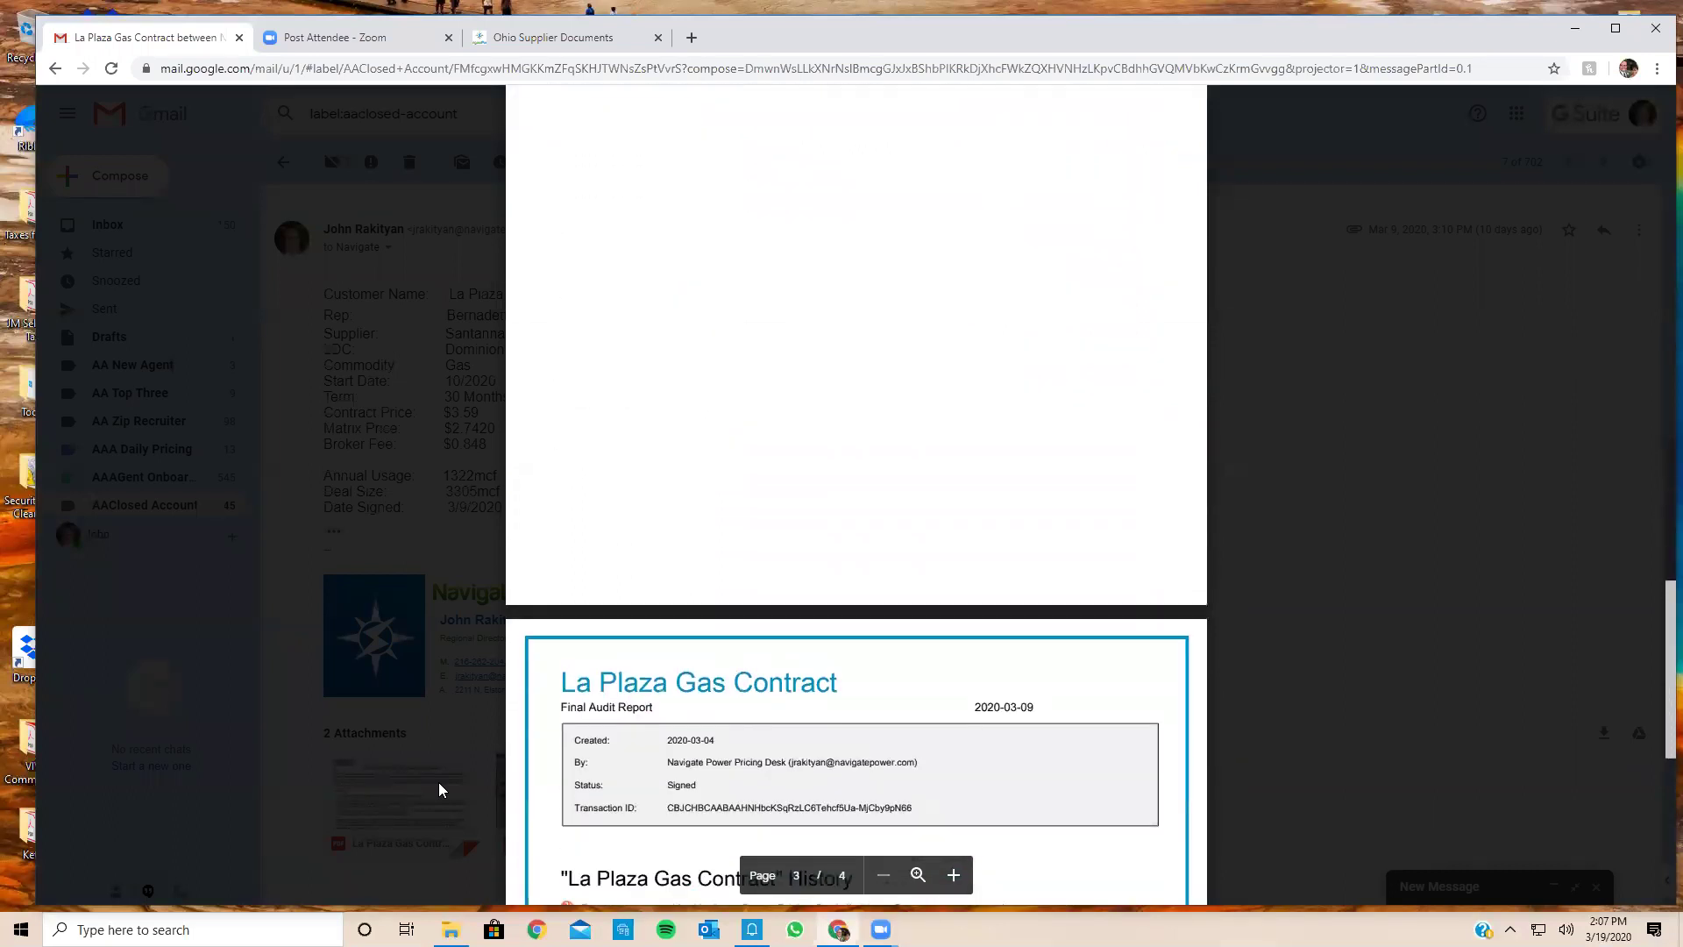
scroll(438, 782, "up", 20)
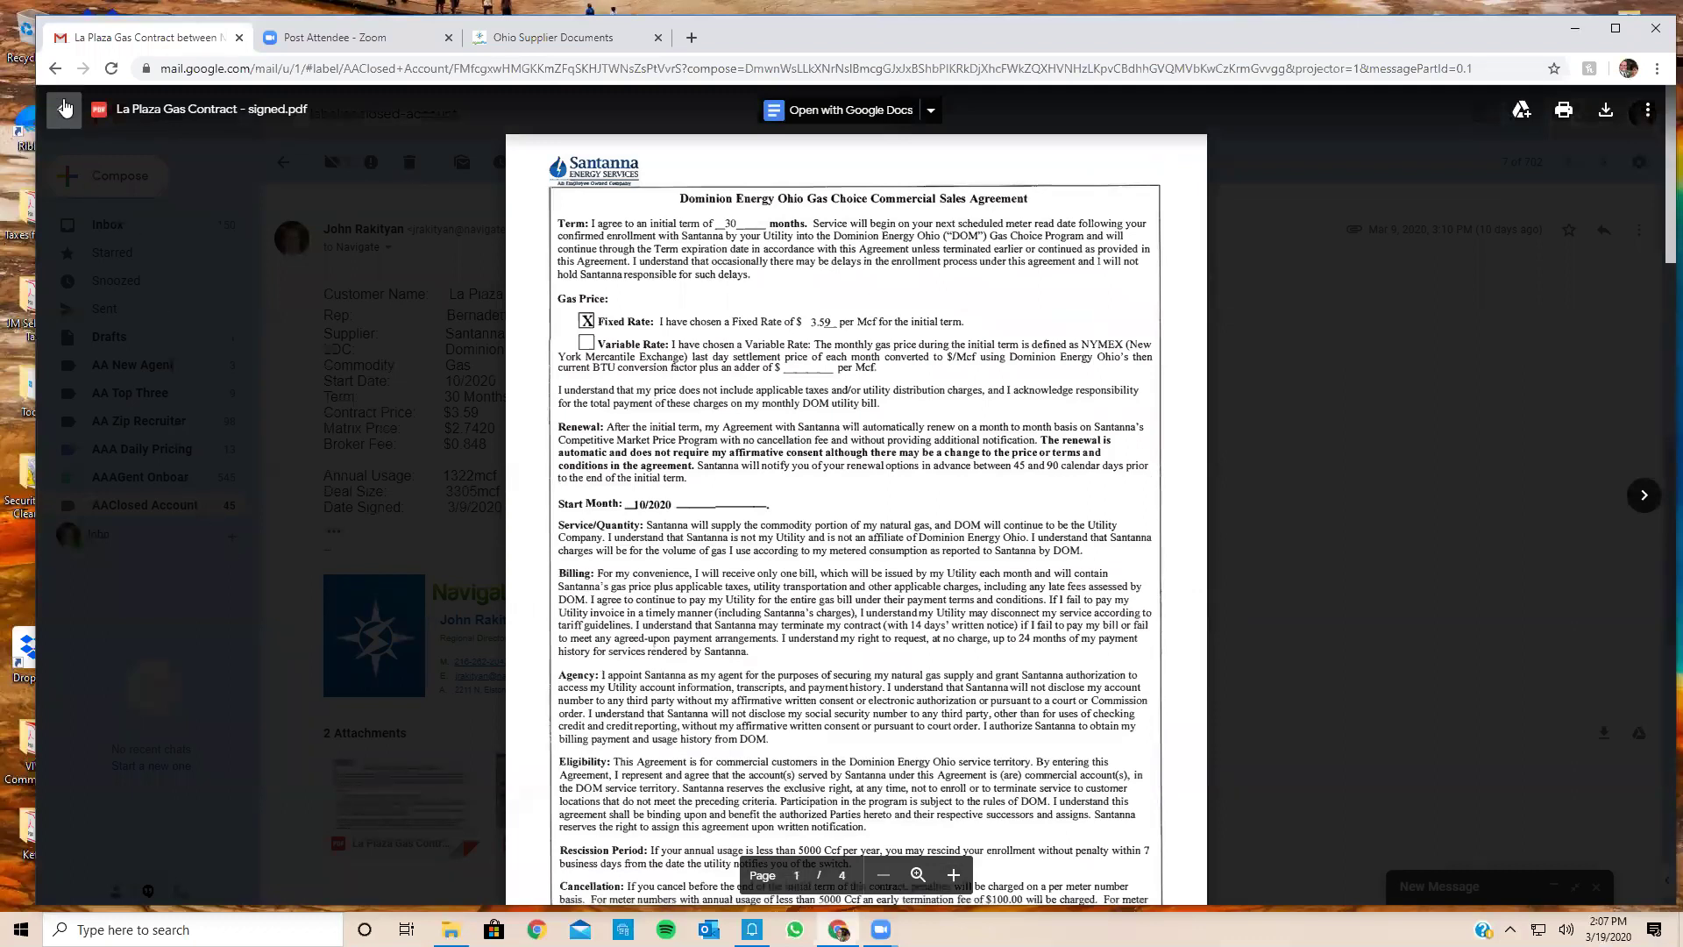
left_click(64, 109)
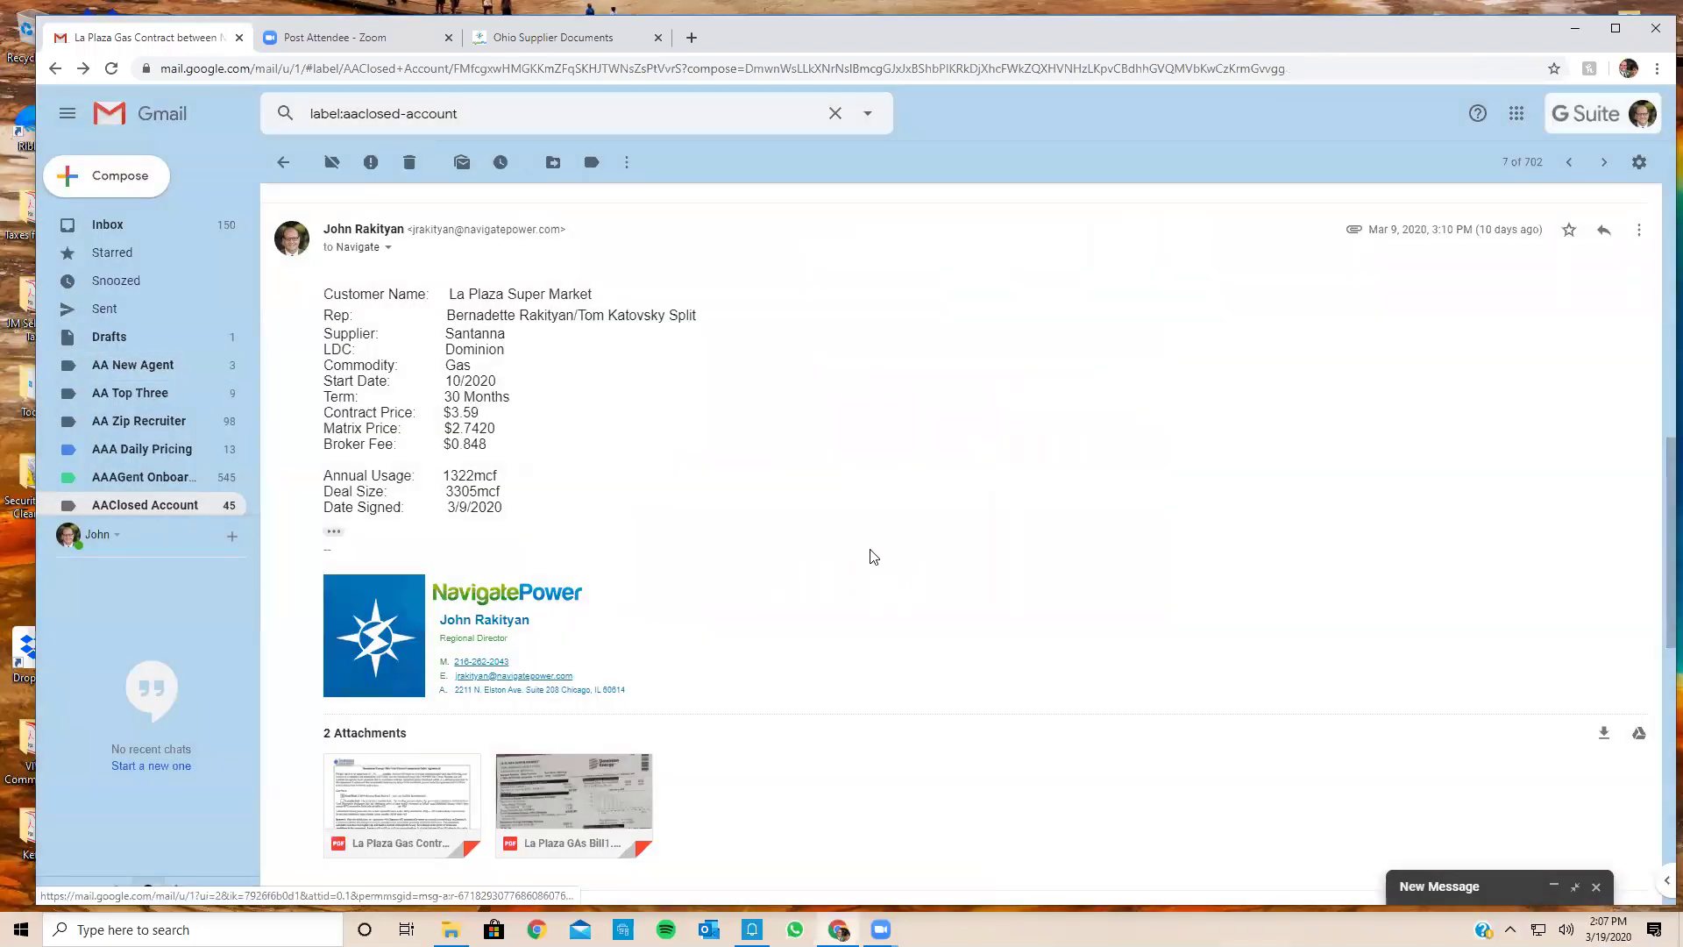
Step: Open the American Petrolem Gas 36 Constellation thread and expand its Adobe Sign message
left_click(277, 164)
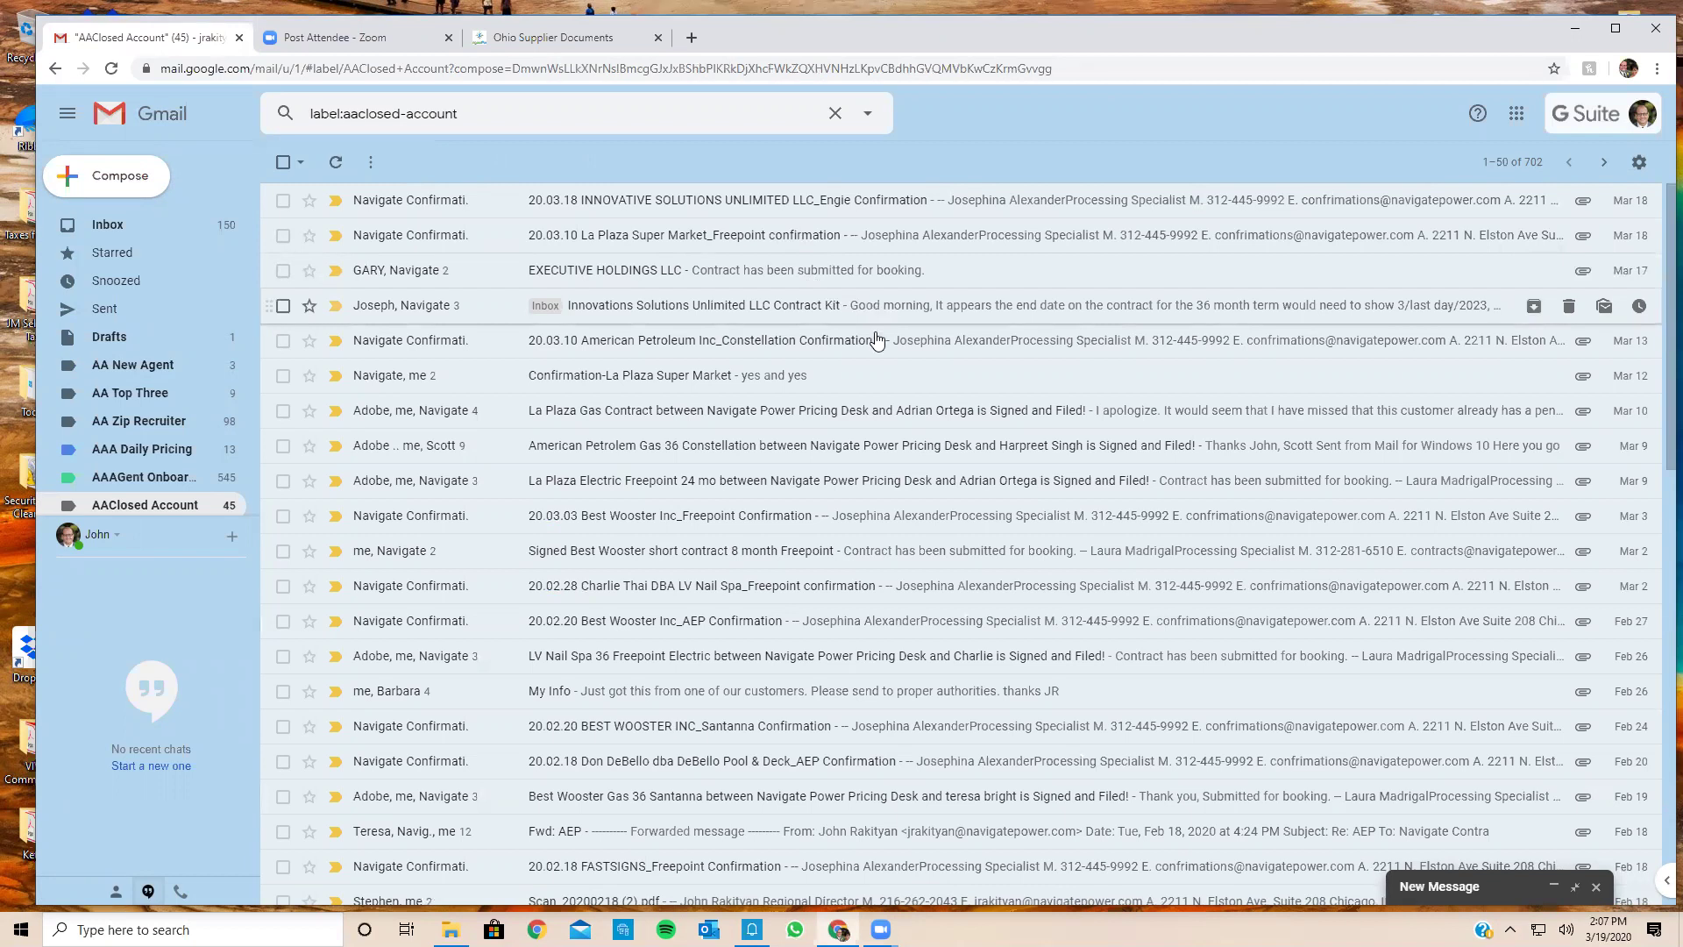
left_click(882, 451)
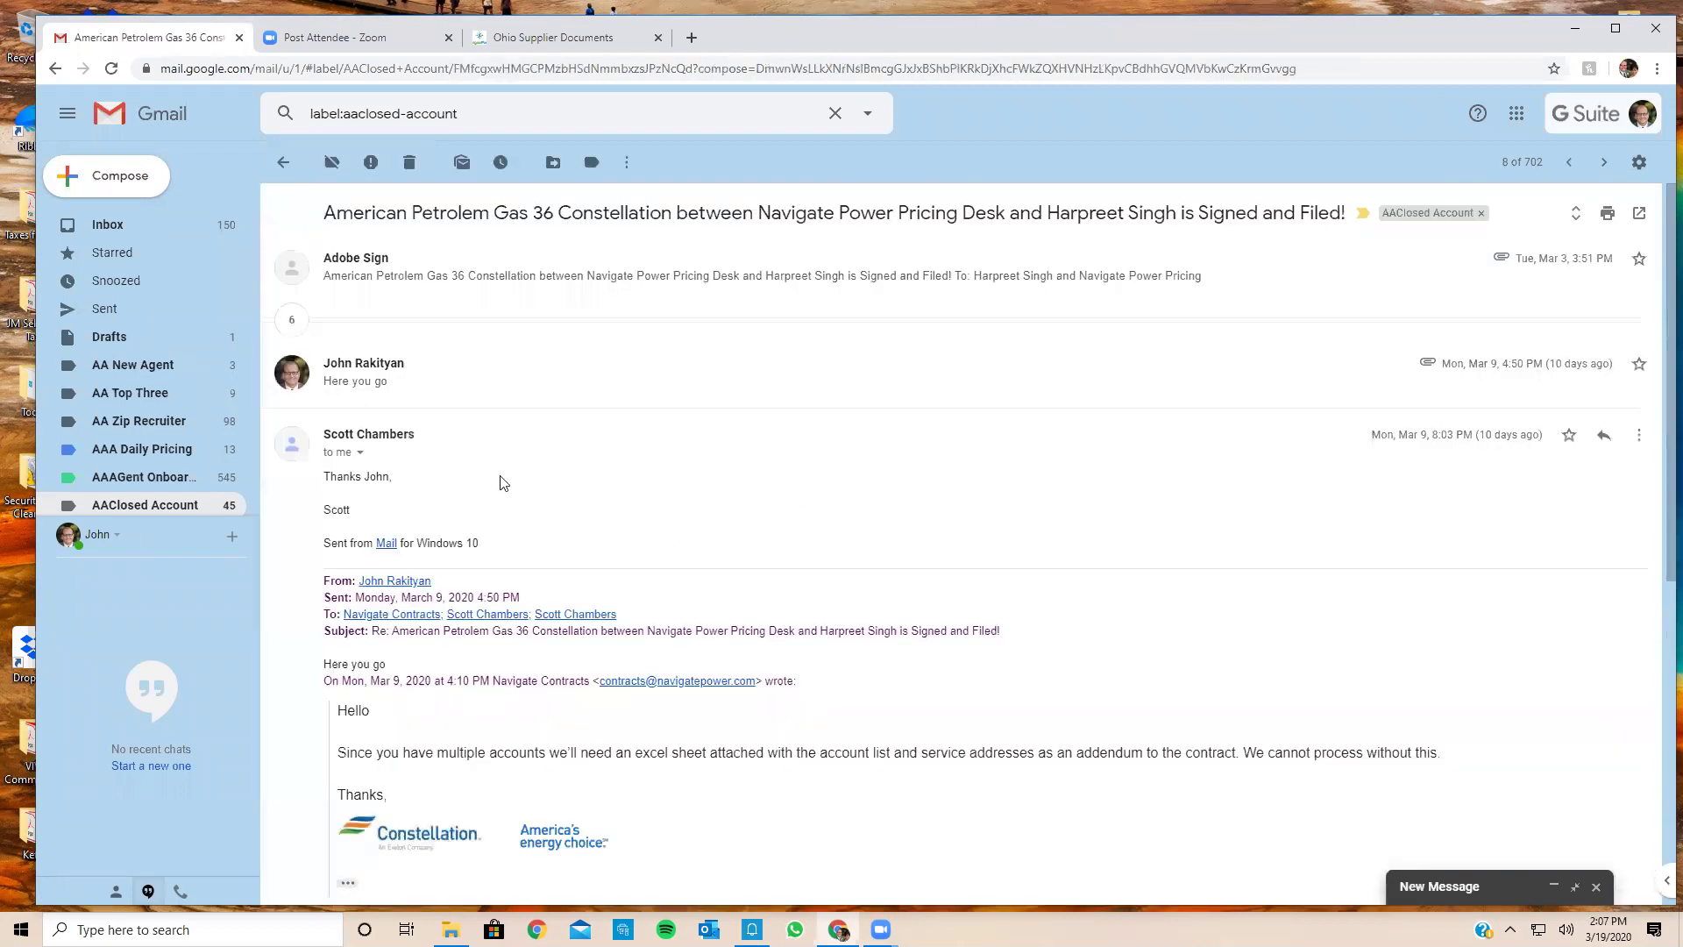
left_click(766, 288)
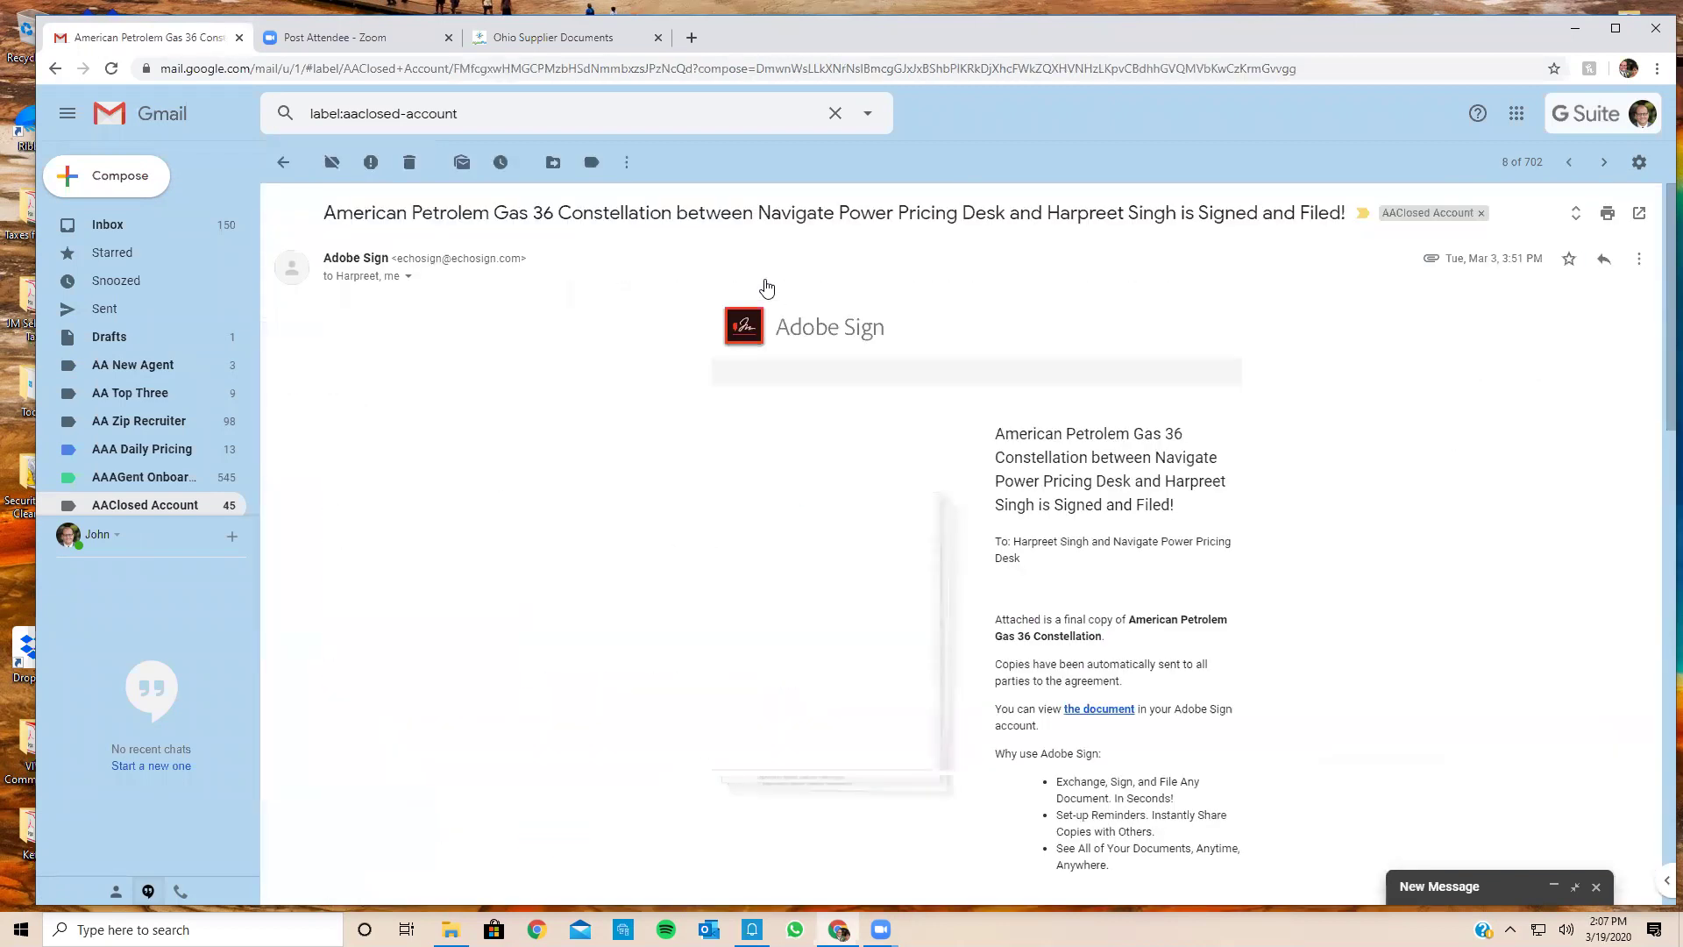
scroll(568, 506, "down", 5)
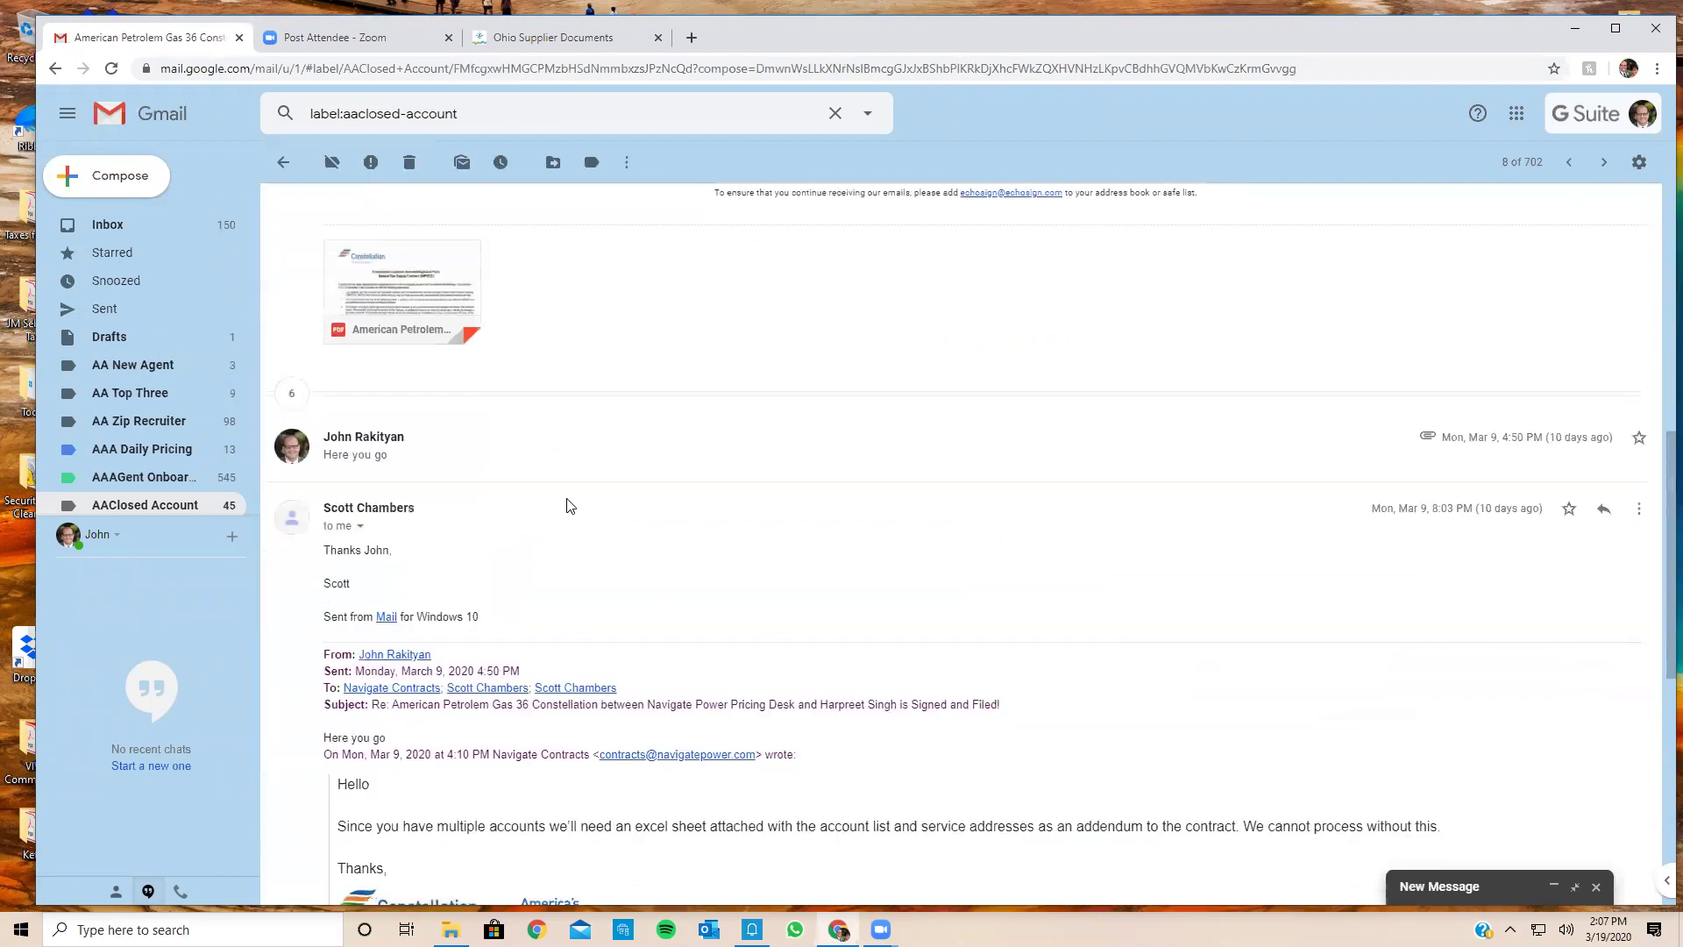
scroll(568, 506, "down", 4)
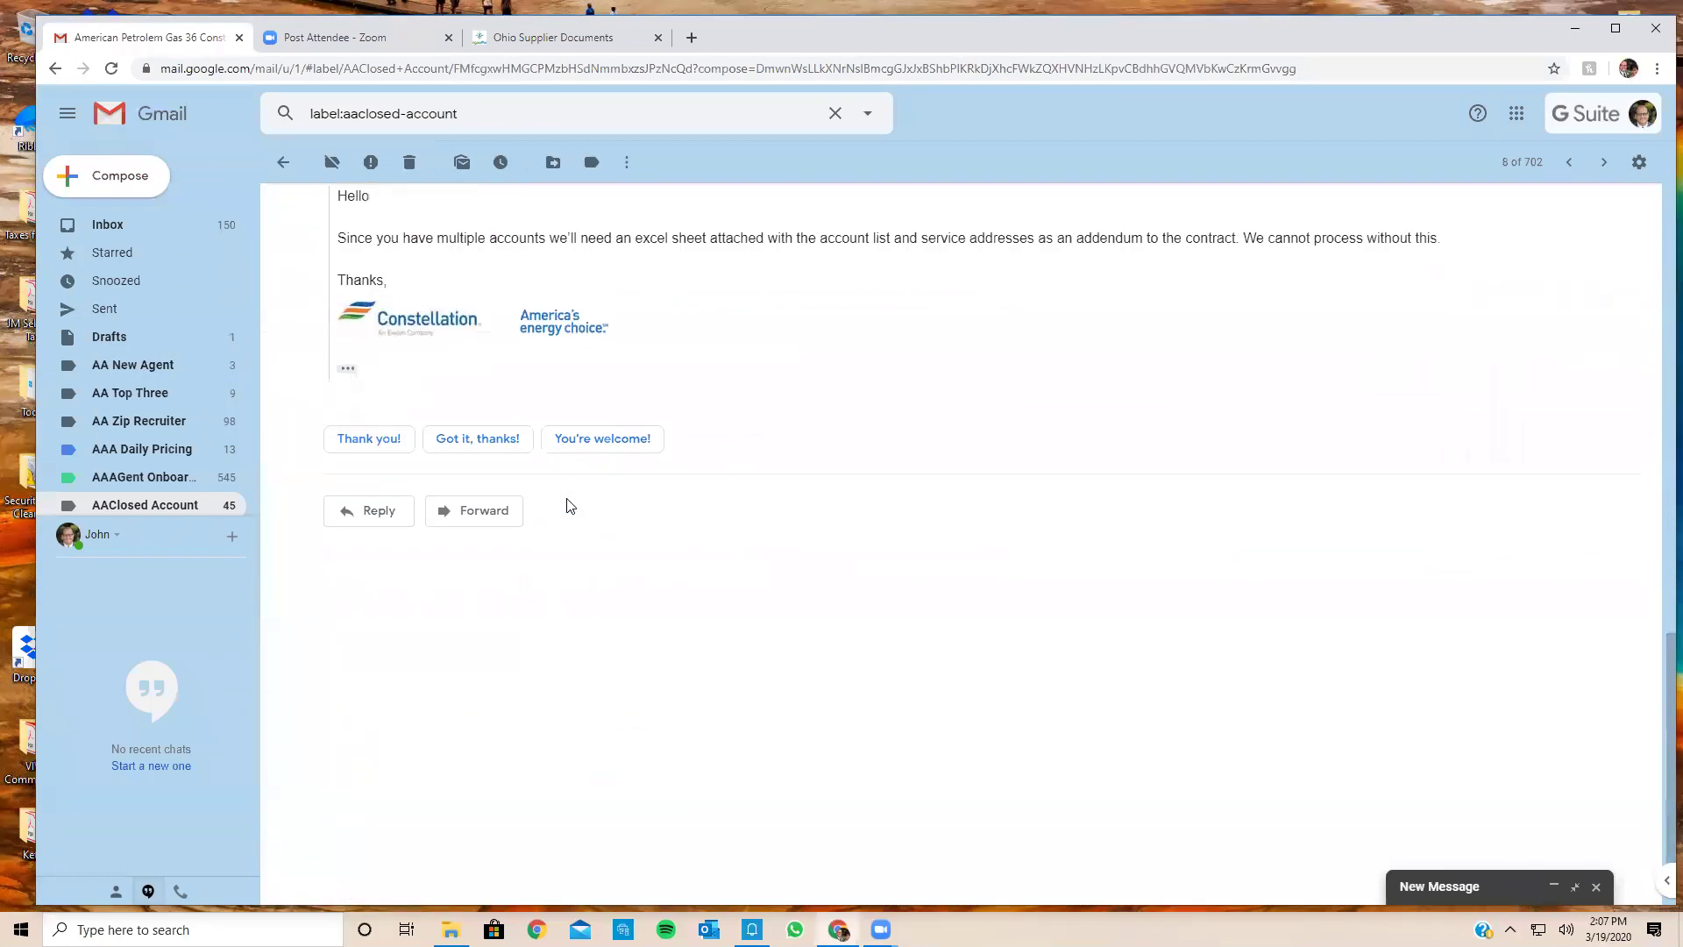
scroll(569, 506, "up", 6)
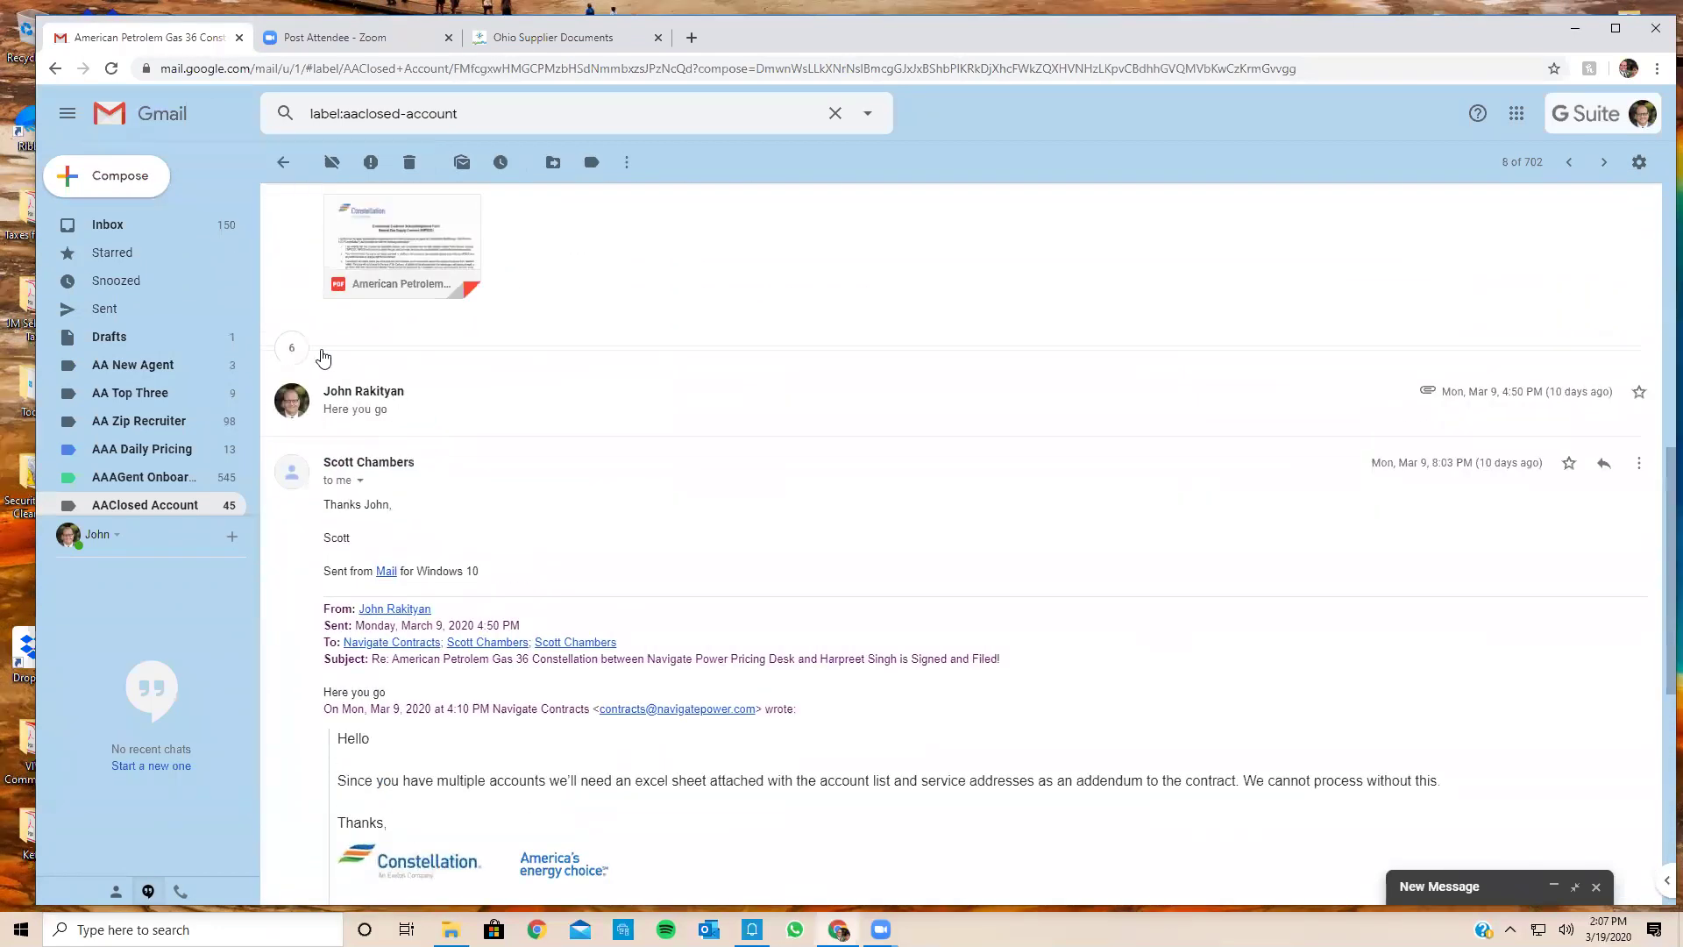
Step: Expand the Please Submit for Booking message, select its American Petroleum booking details, and return to Ohio Supplier Documents
left_click(292, 348)
left_click(801, 365)
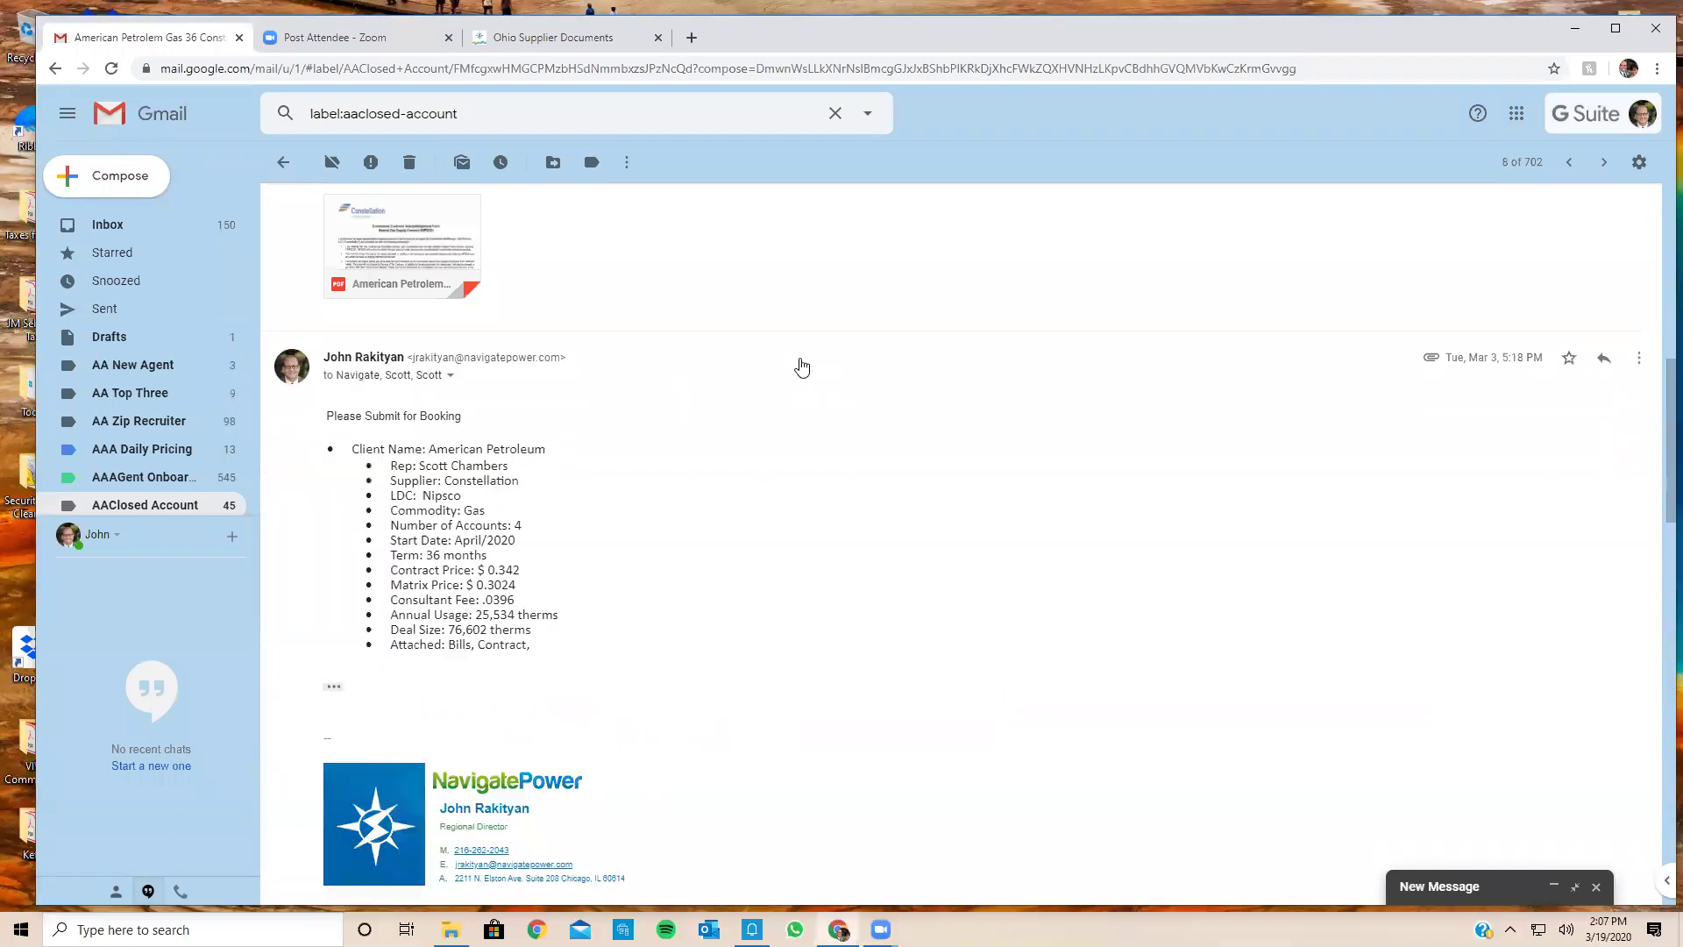
scroll(1010, 572, "down", 2)
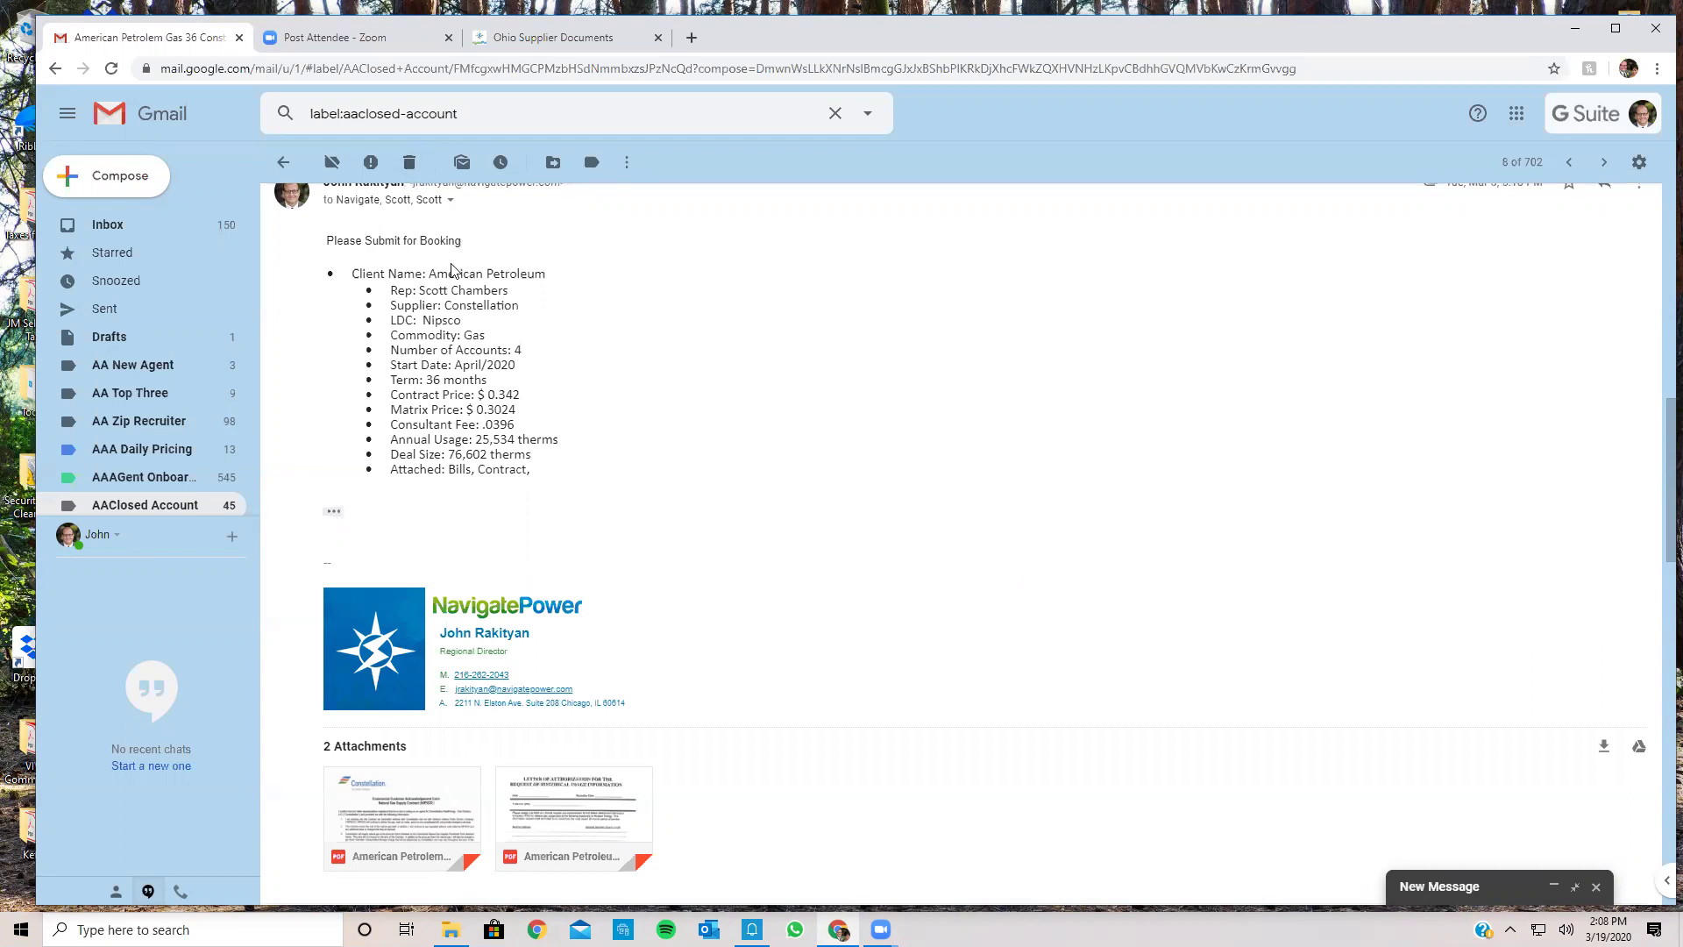
left_click_drag(326, 254, 516, 491)
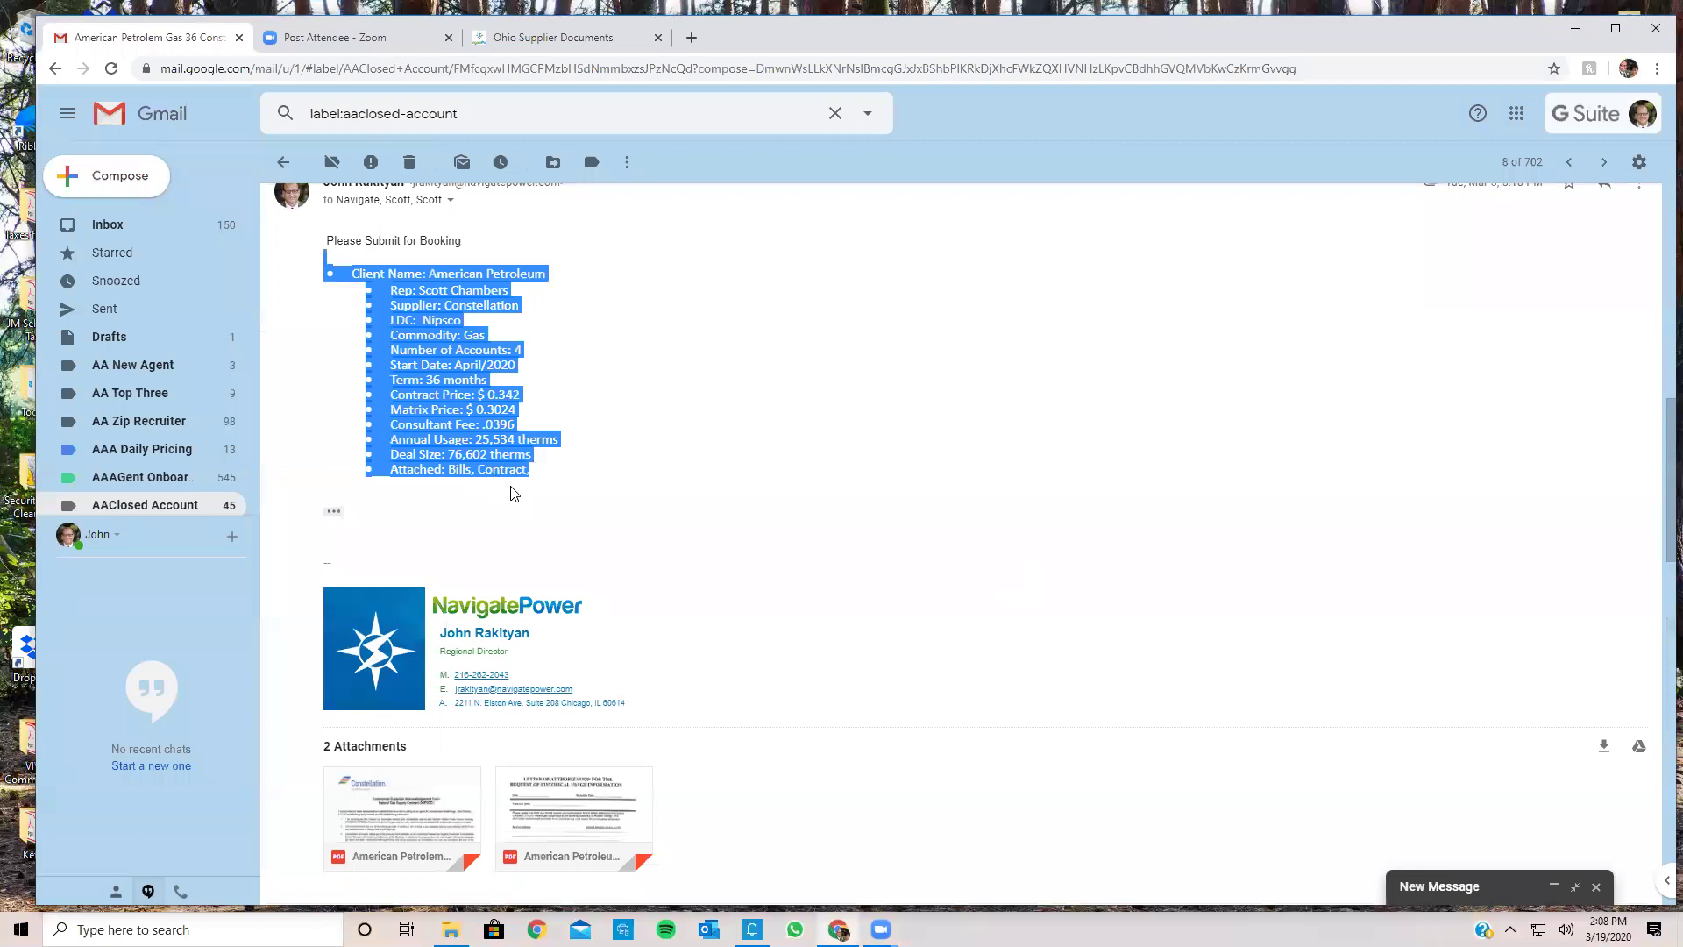
left_click(552, 37)
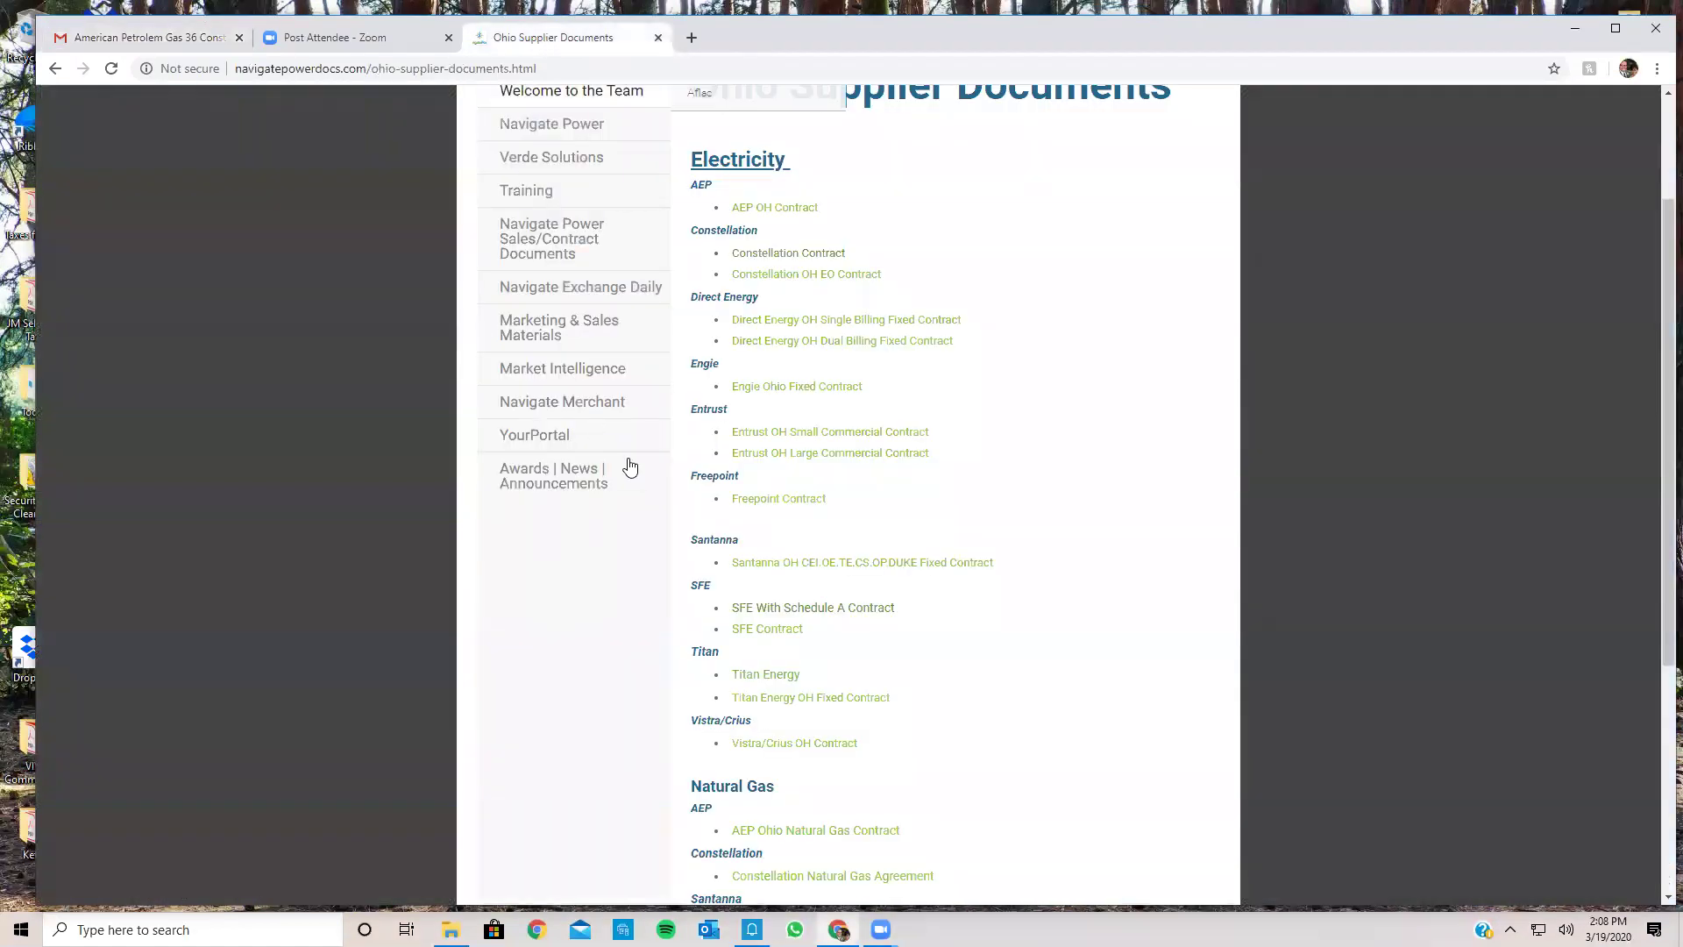
Step: Open the Navigate Power Sales/Contract Documents page and scroll through it
scroll(1017, 605, "down", 2)
scroll(1012, 602, "up", 4)
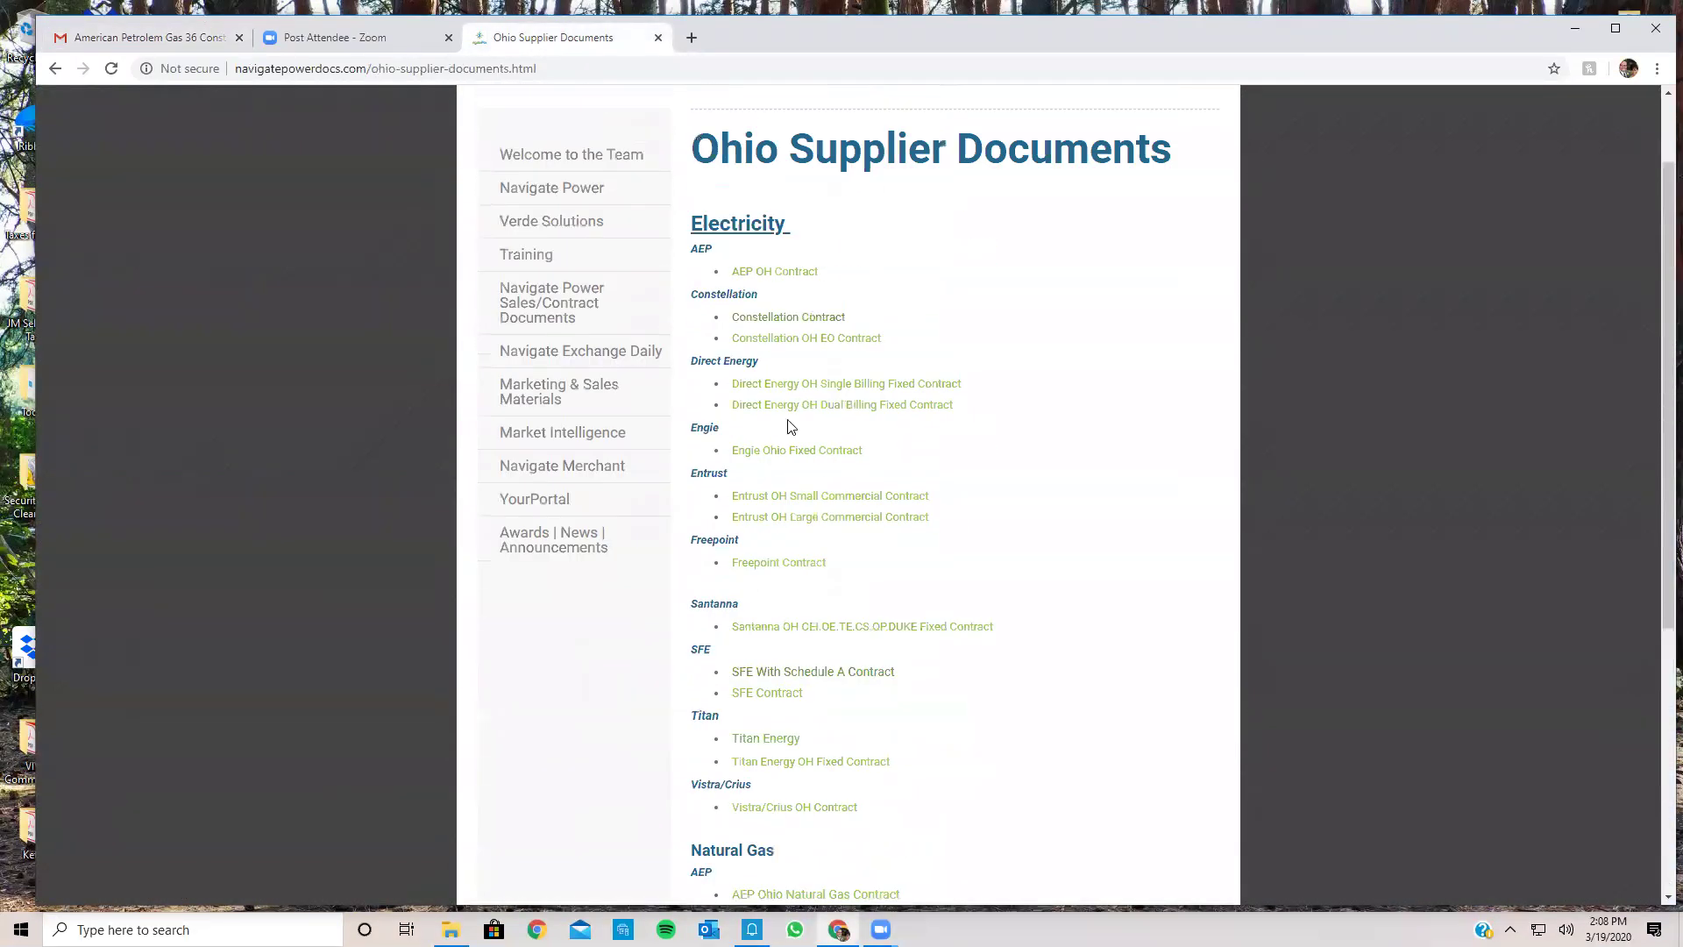
left_click(566, 367)
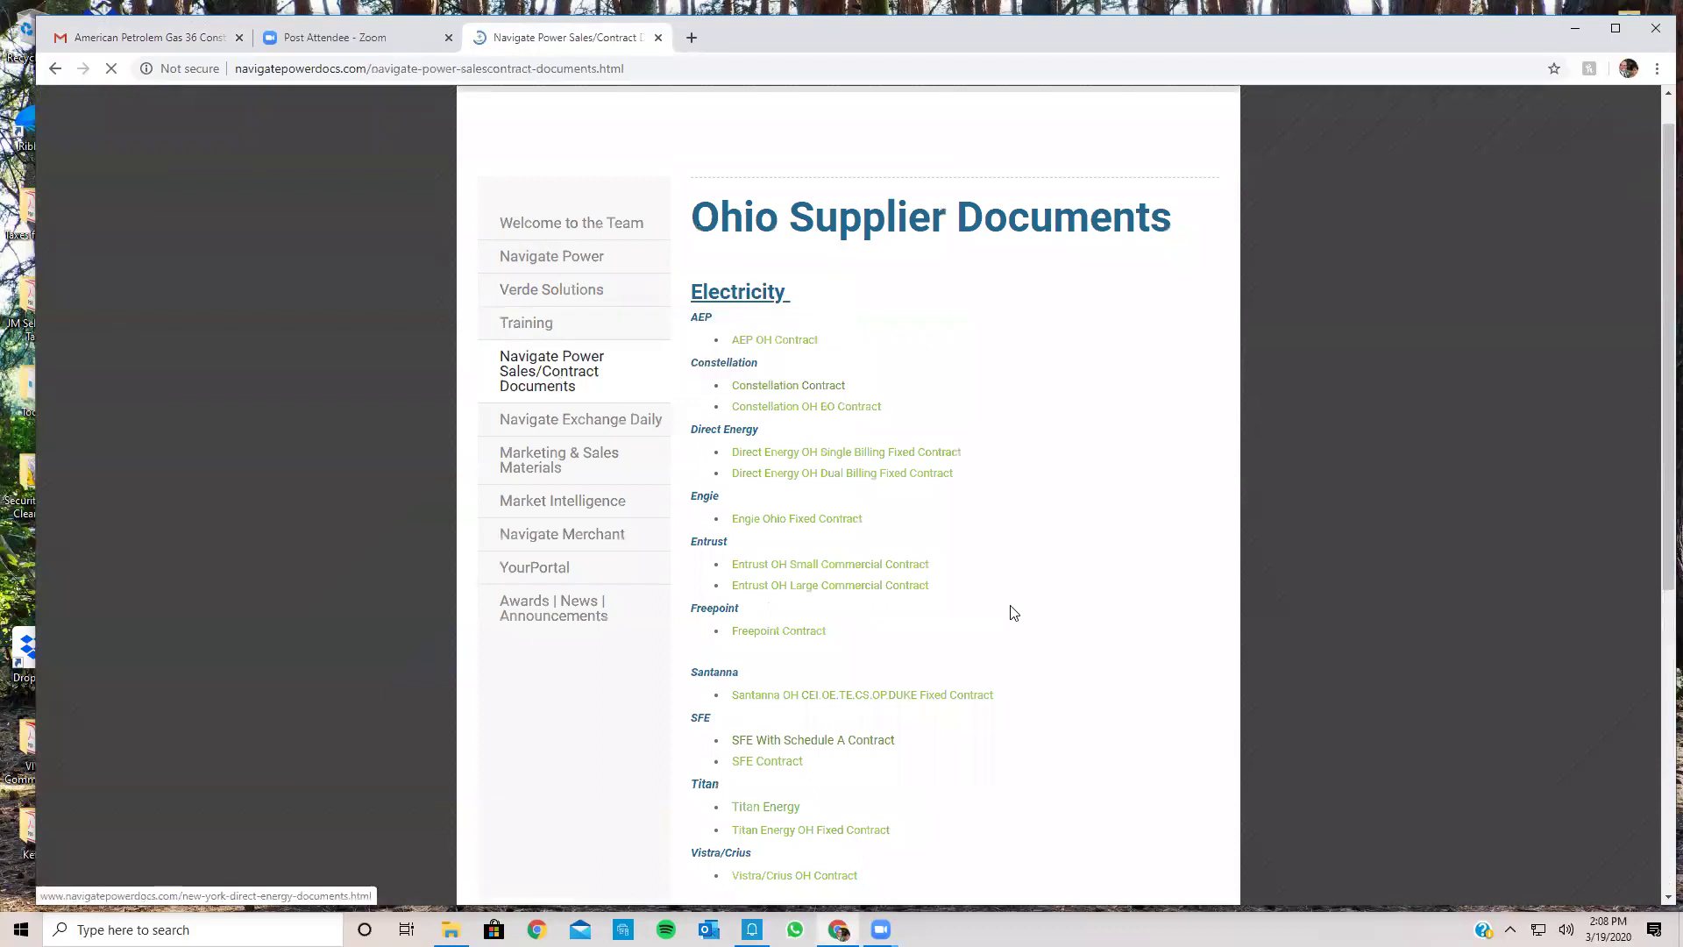
scroll(951, 621, "down", 7)
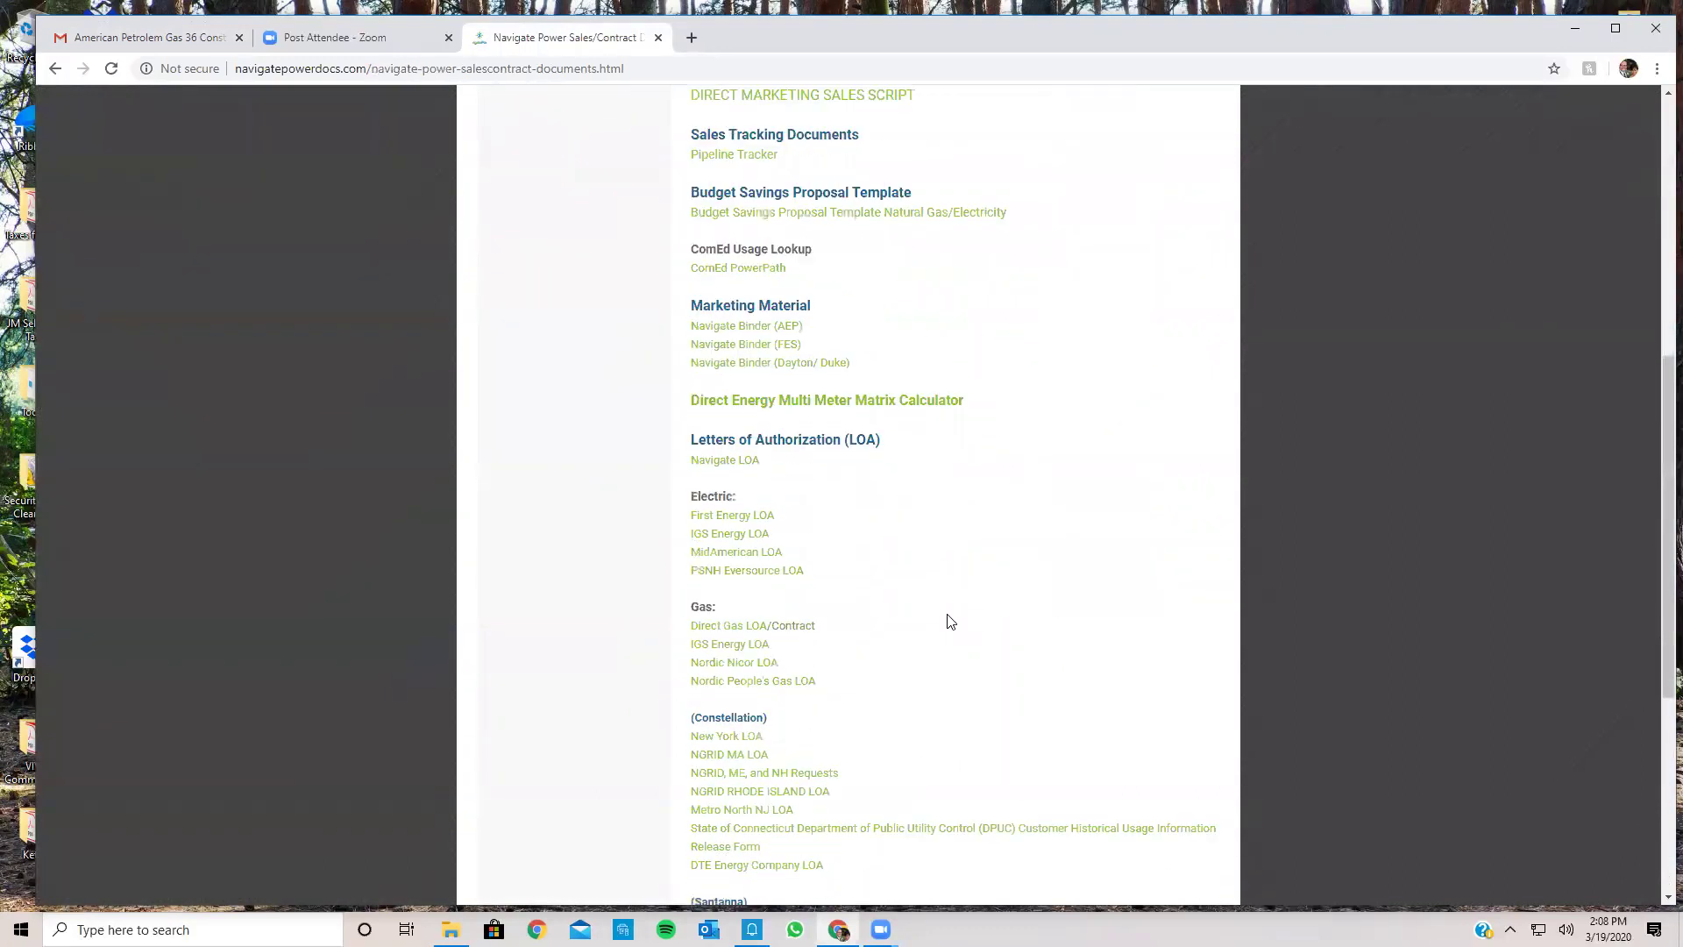
scroll(951, 622, "down", 5)
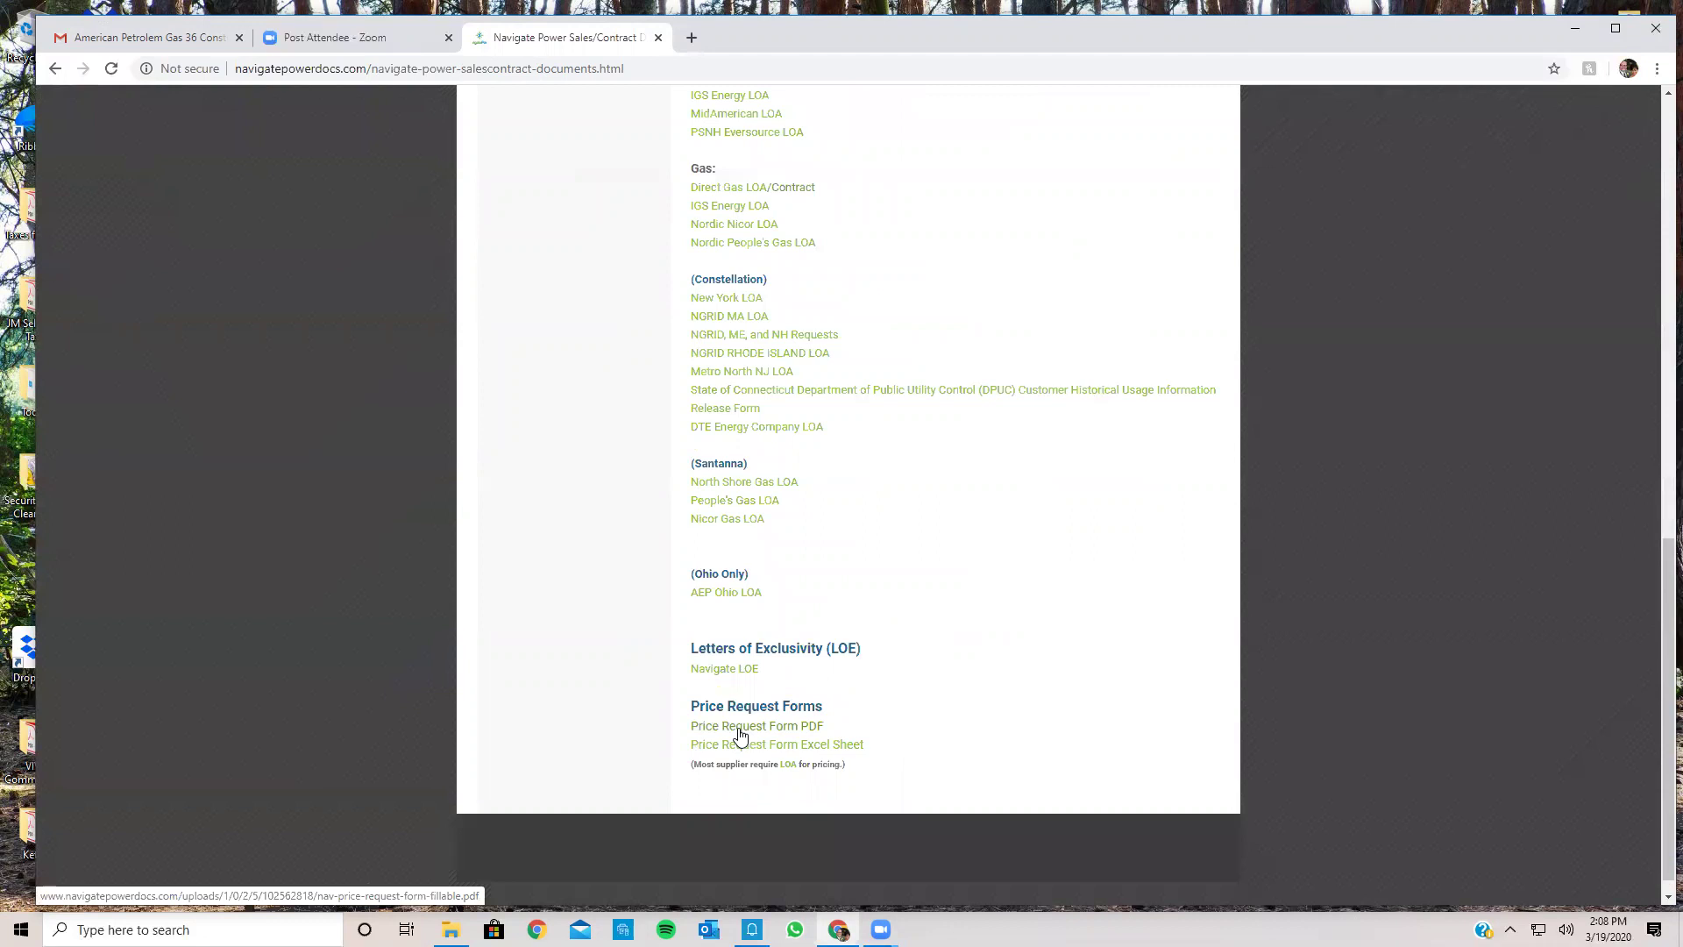
scroll(831, 701, "up", 1)
scroll(831, 697, "up", 10)
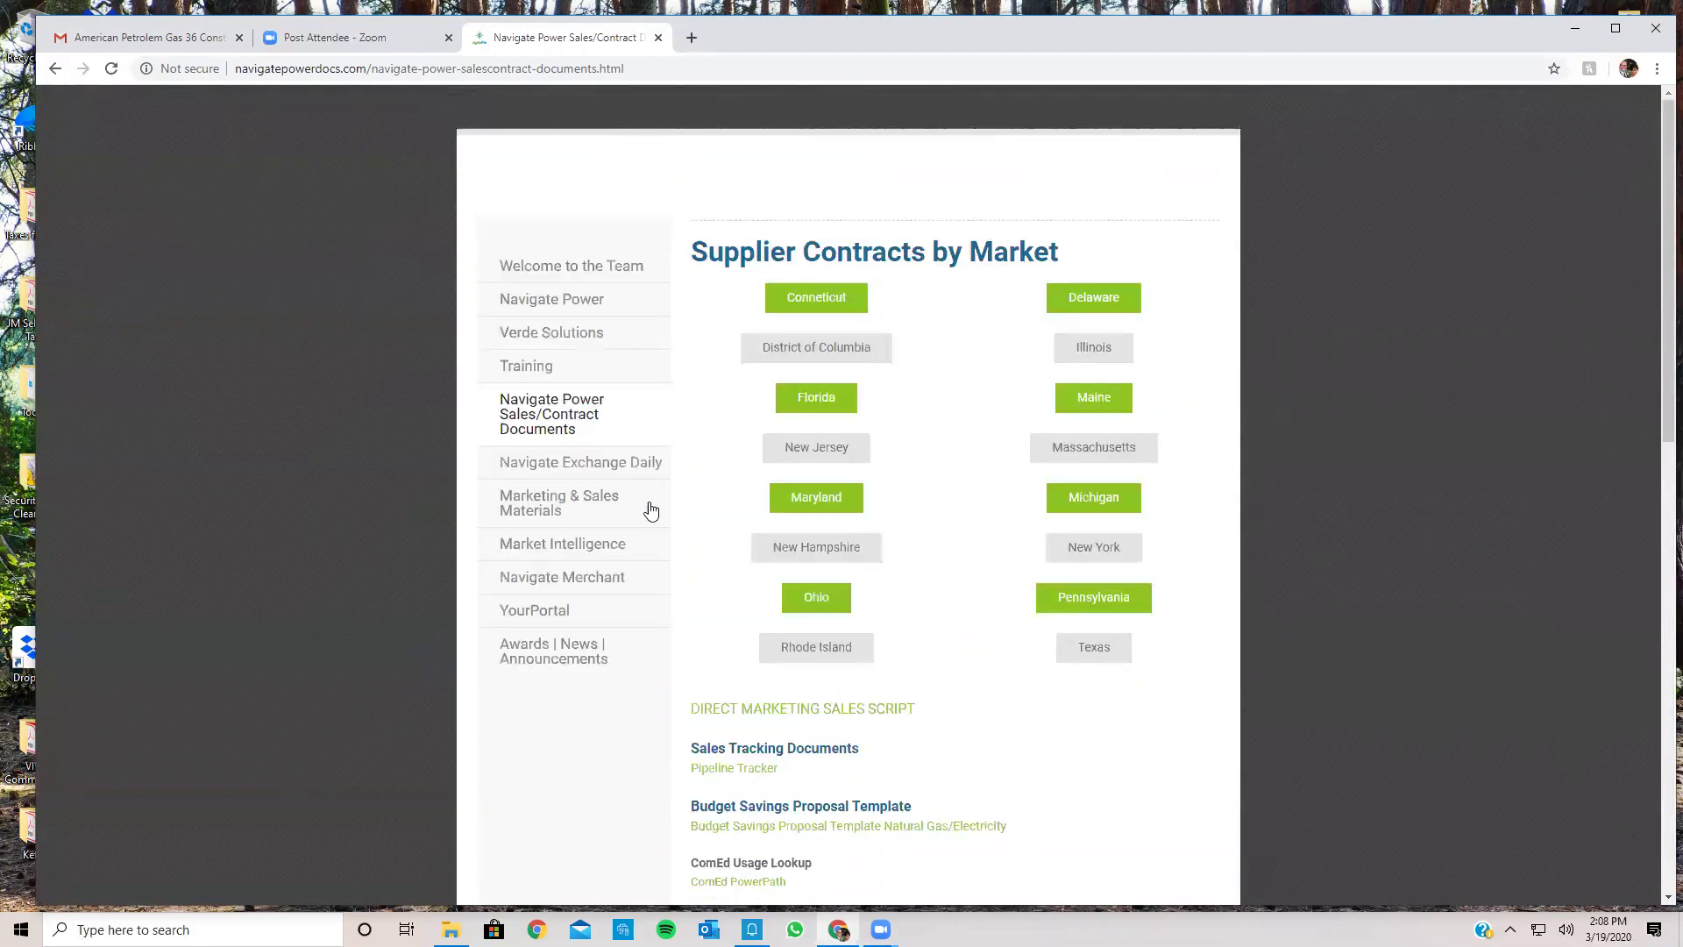
Step: View the Navigate Power page, then go back and browse the Sales/Contract Documents page again
mouse_move(601, 306)
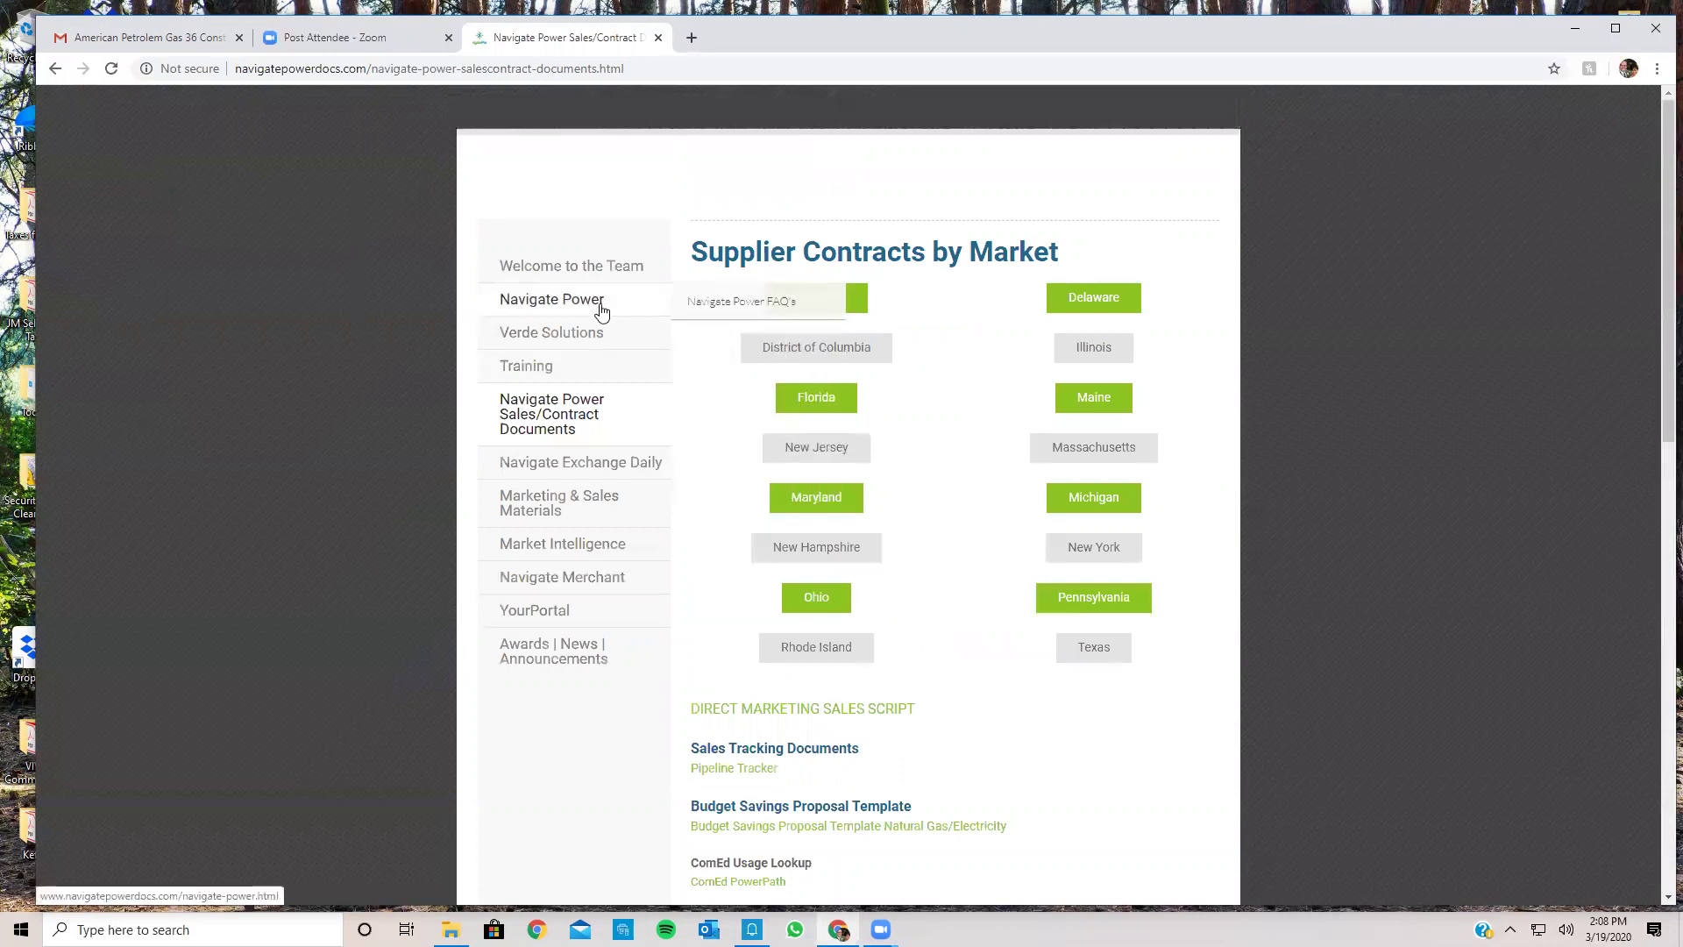
left_click(601, 303)
scroll(1090, 712, "down", 7)
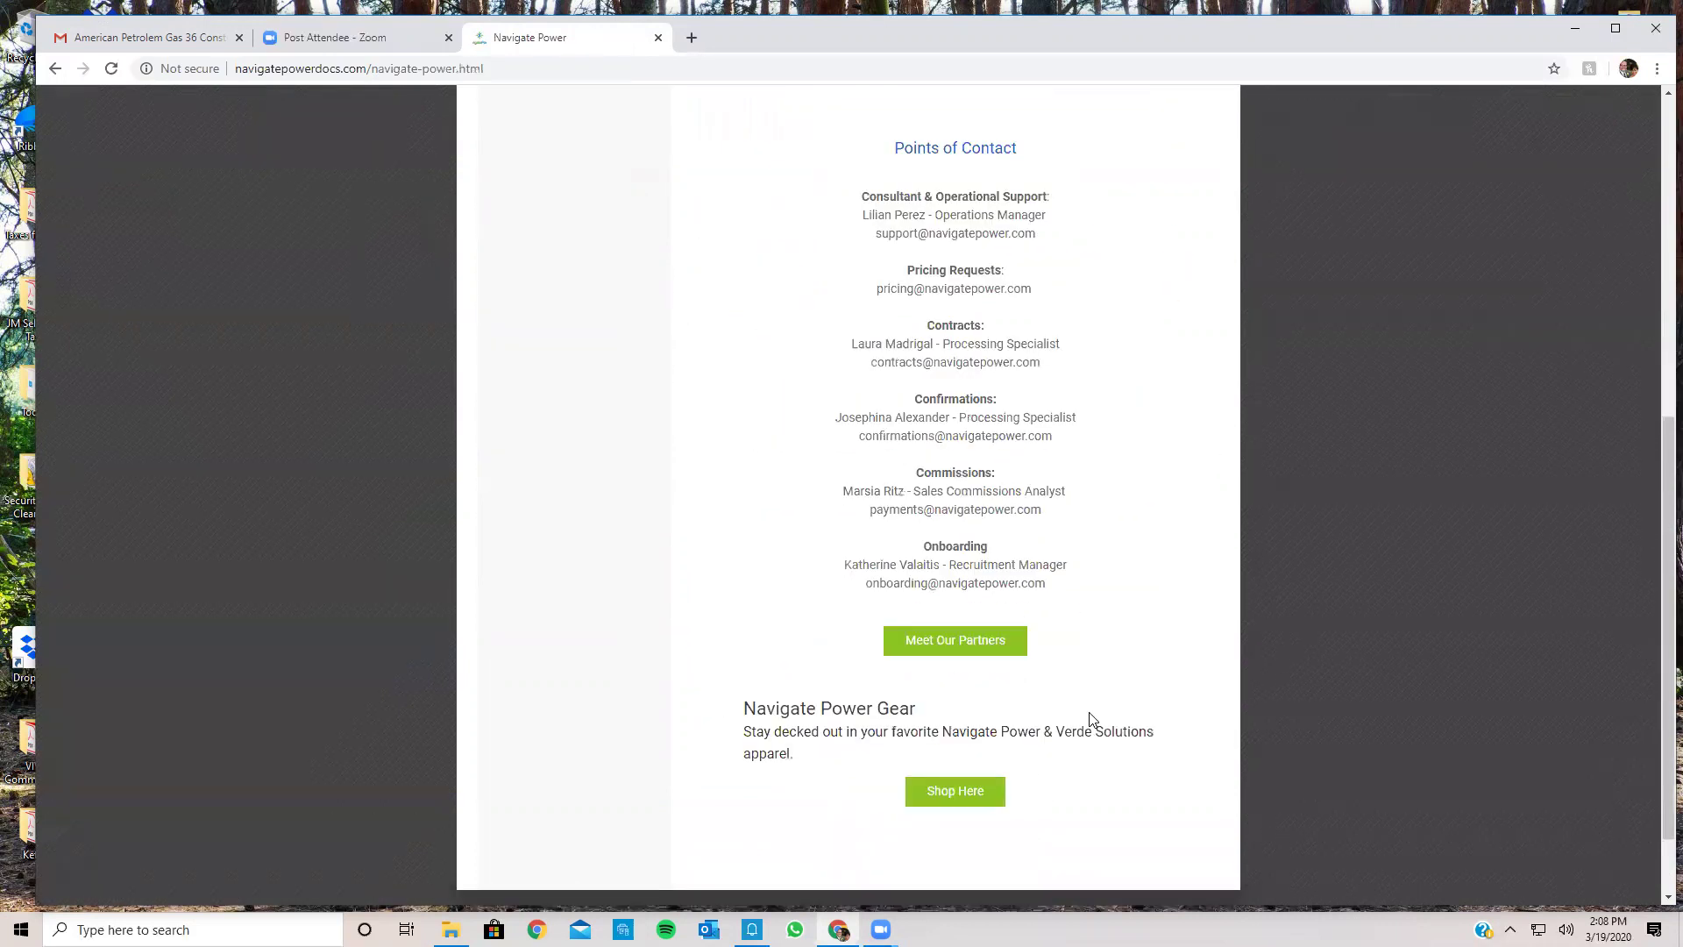
scroll(1090, 719, "up", 7)
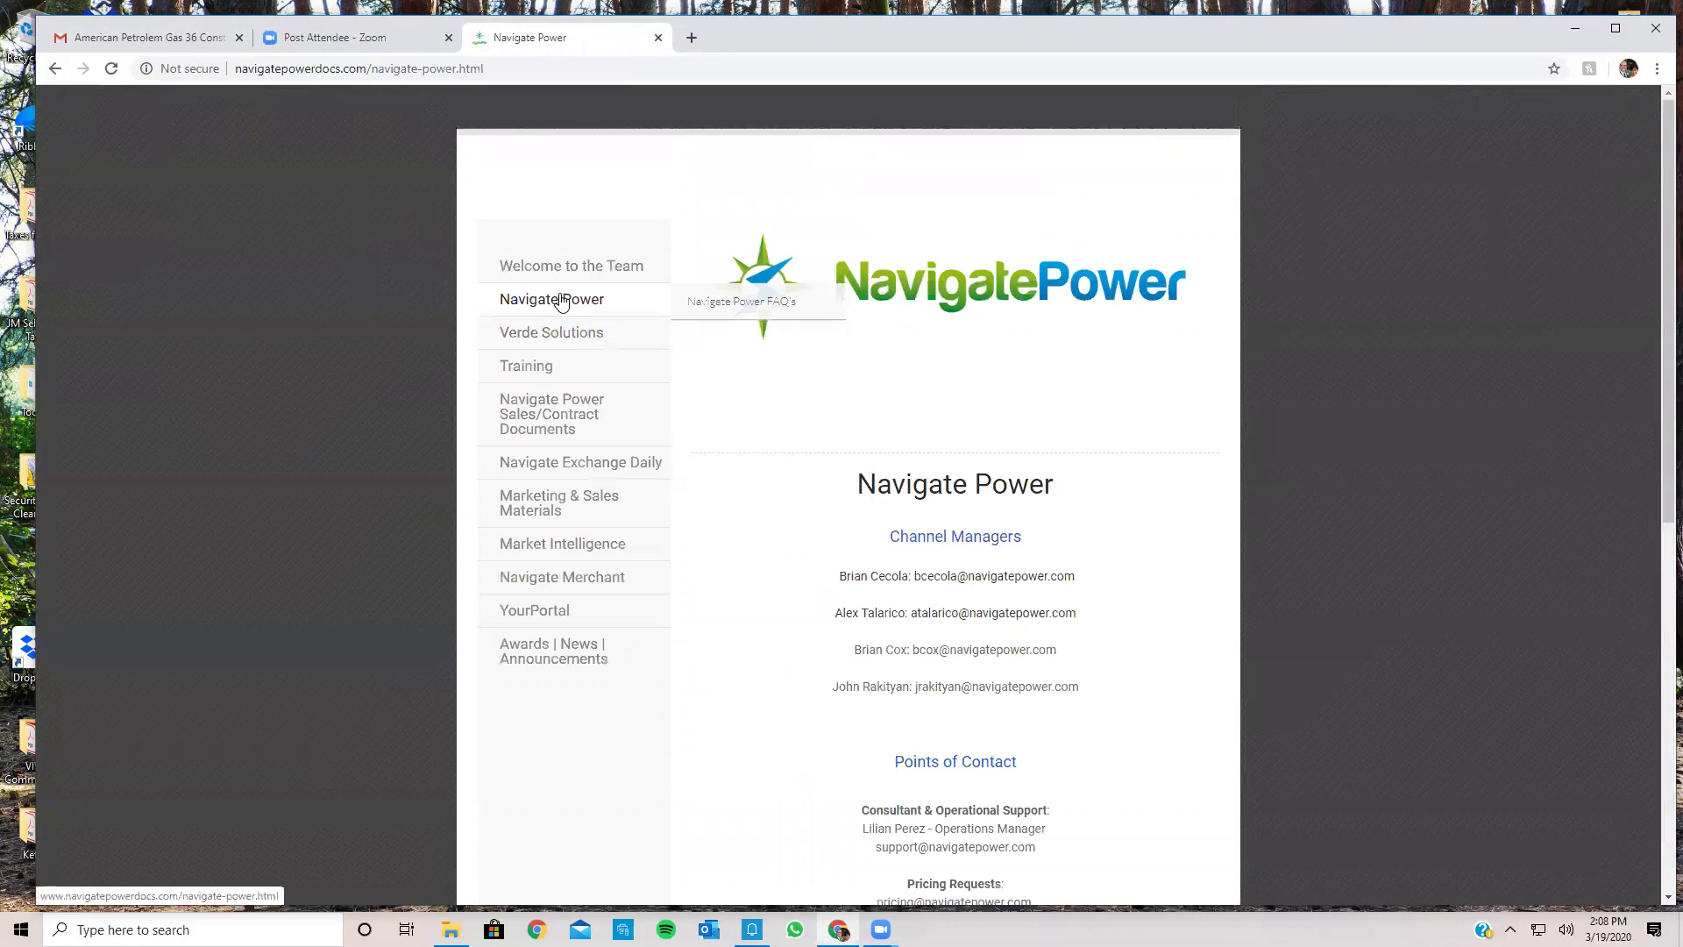
left_click(553, 413)
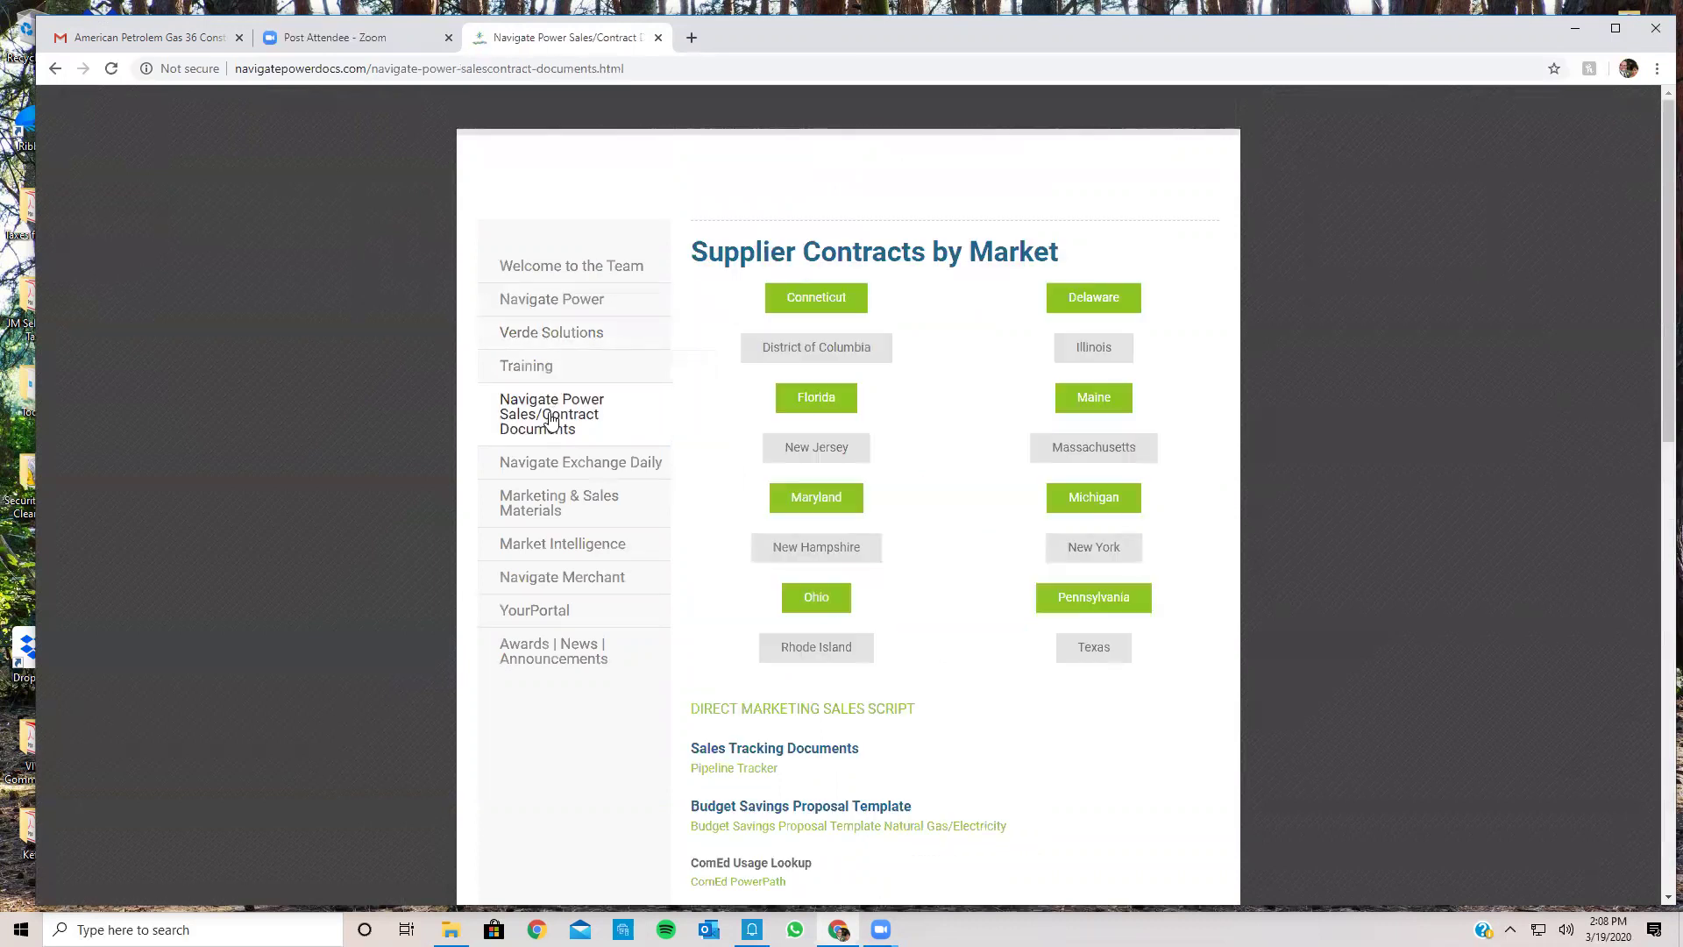
scroll(1017, 788, "down", 4)
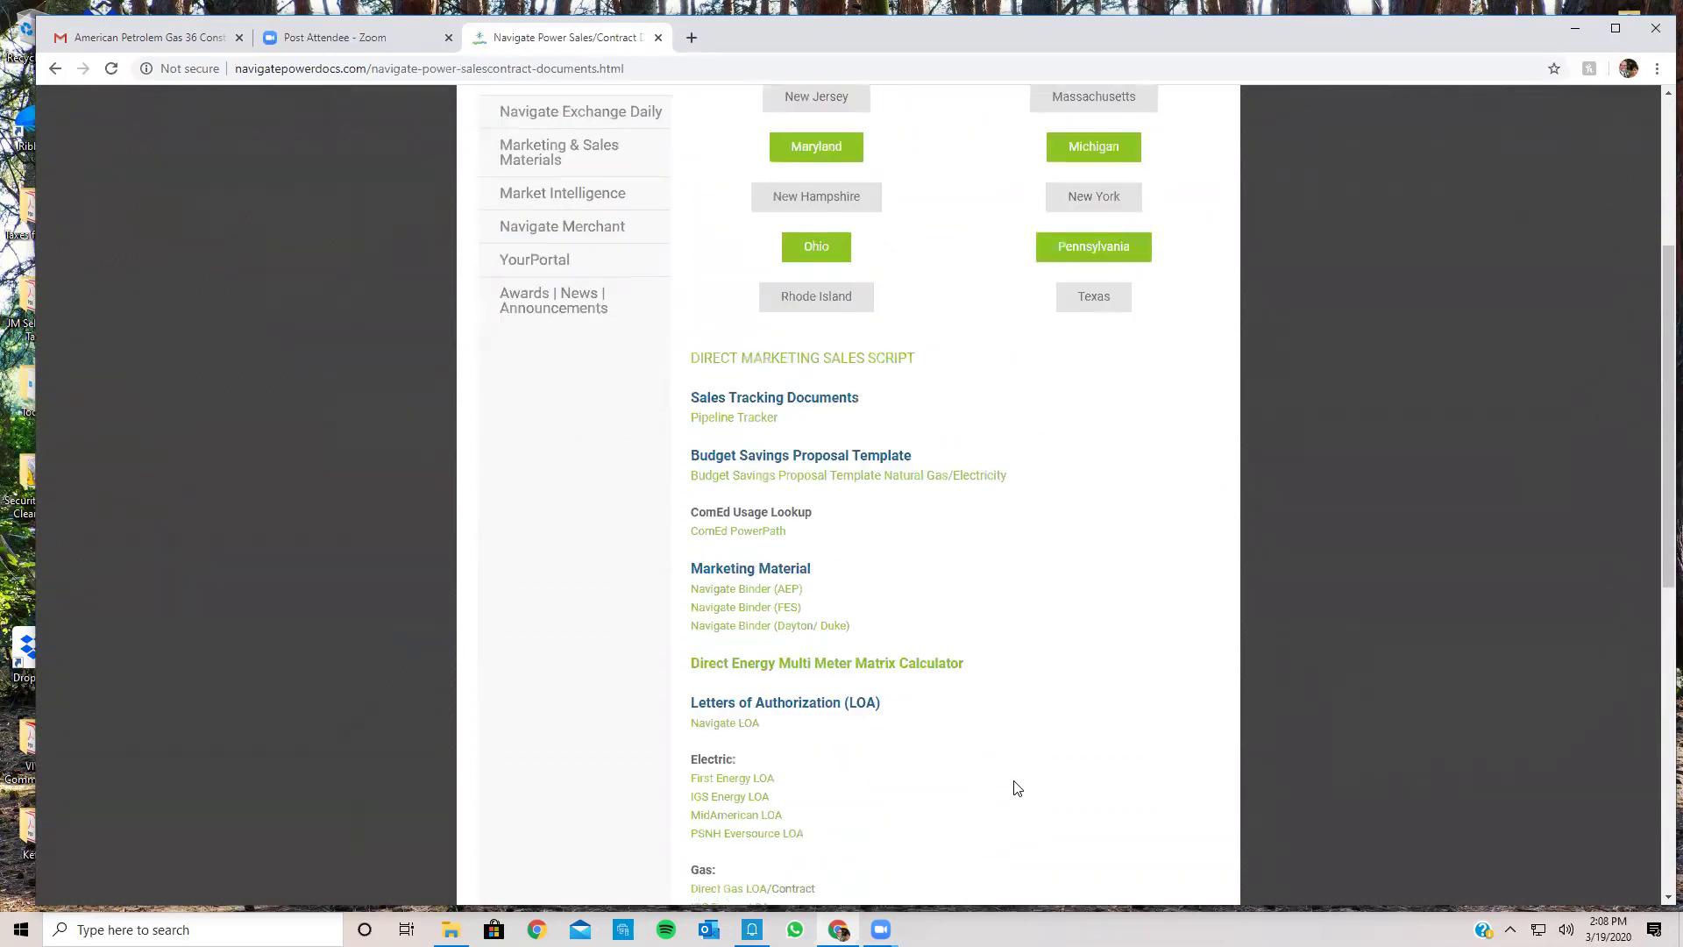
scroll(1017, 788, "down", 4)
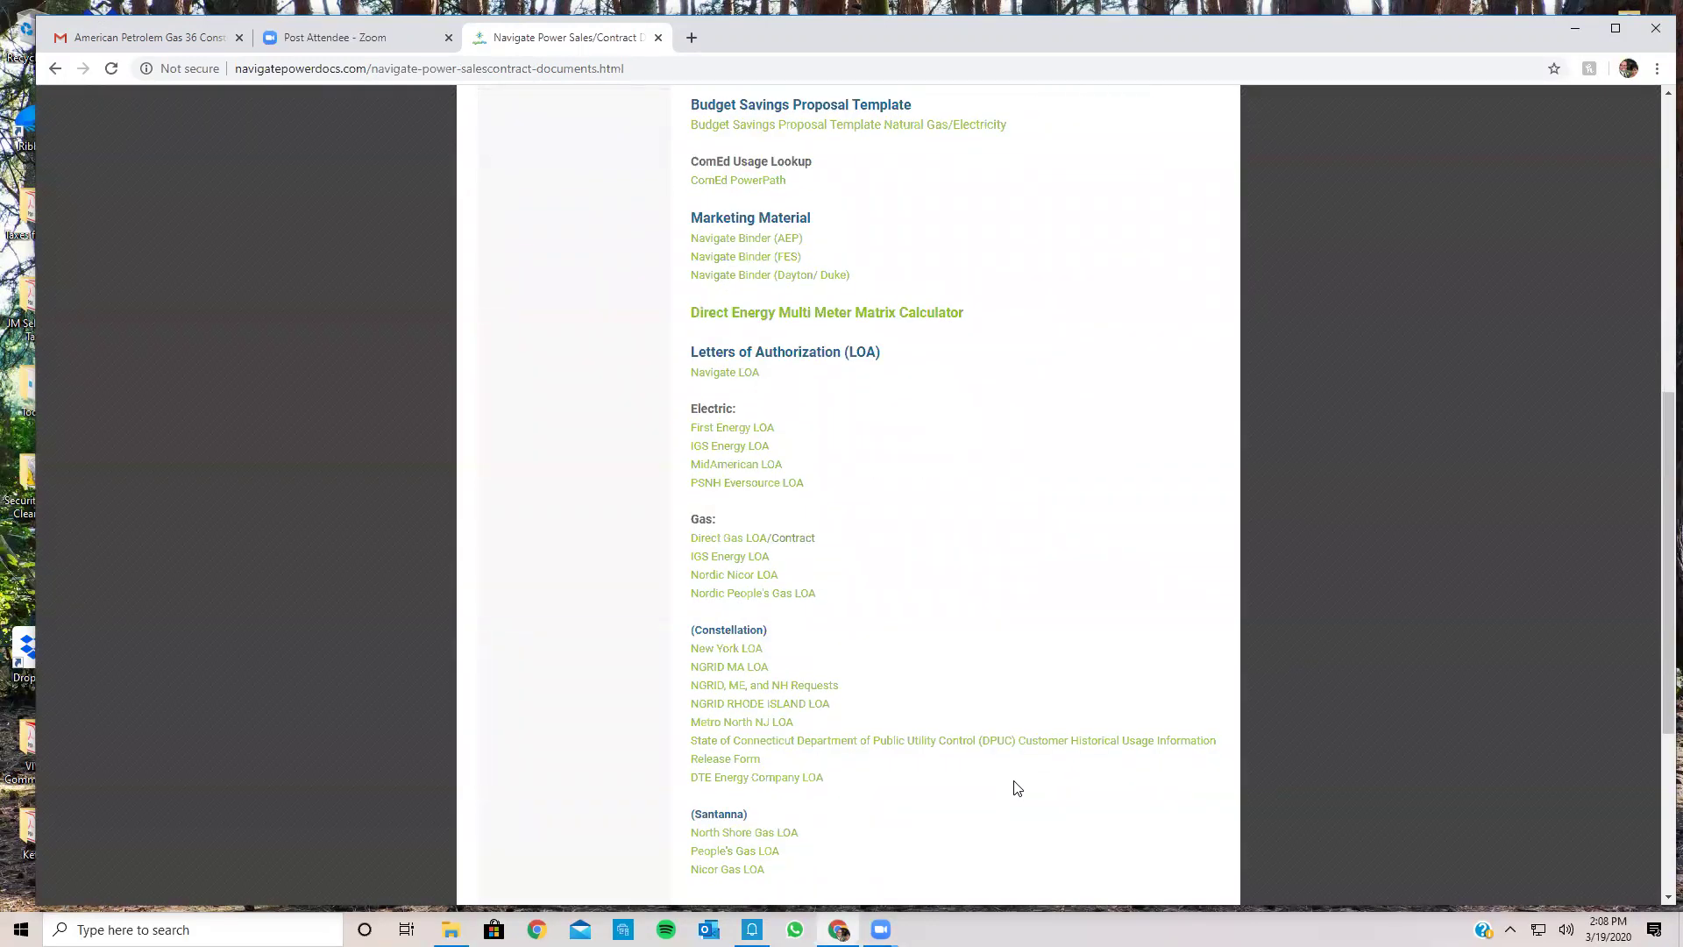
scroll(1017, 788, "down", 4)
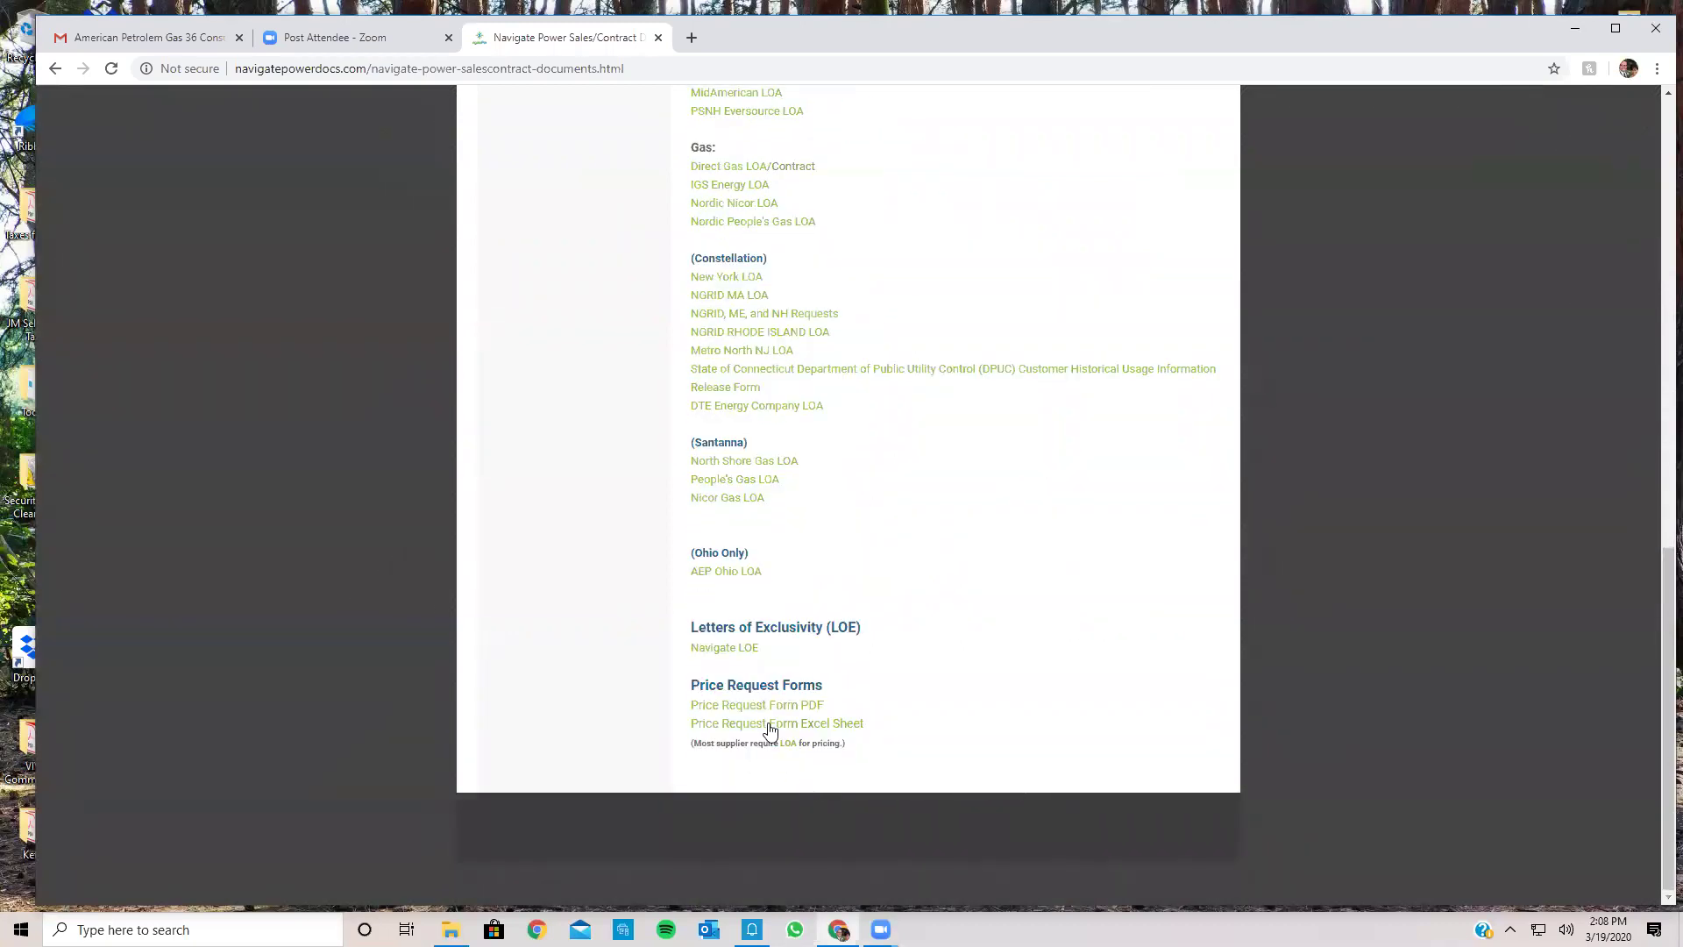
scroll(787, 750, "up", 4)
scroll(787, 745, "up", 9)
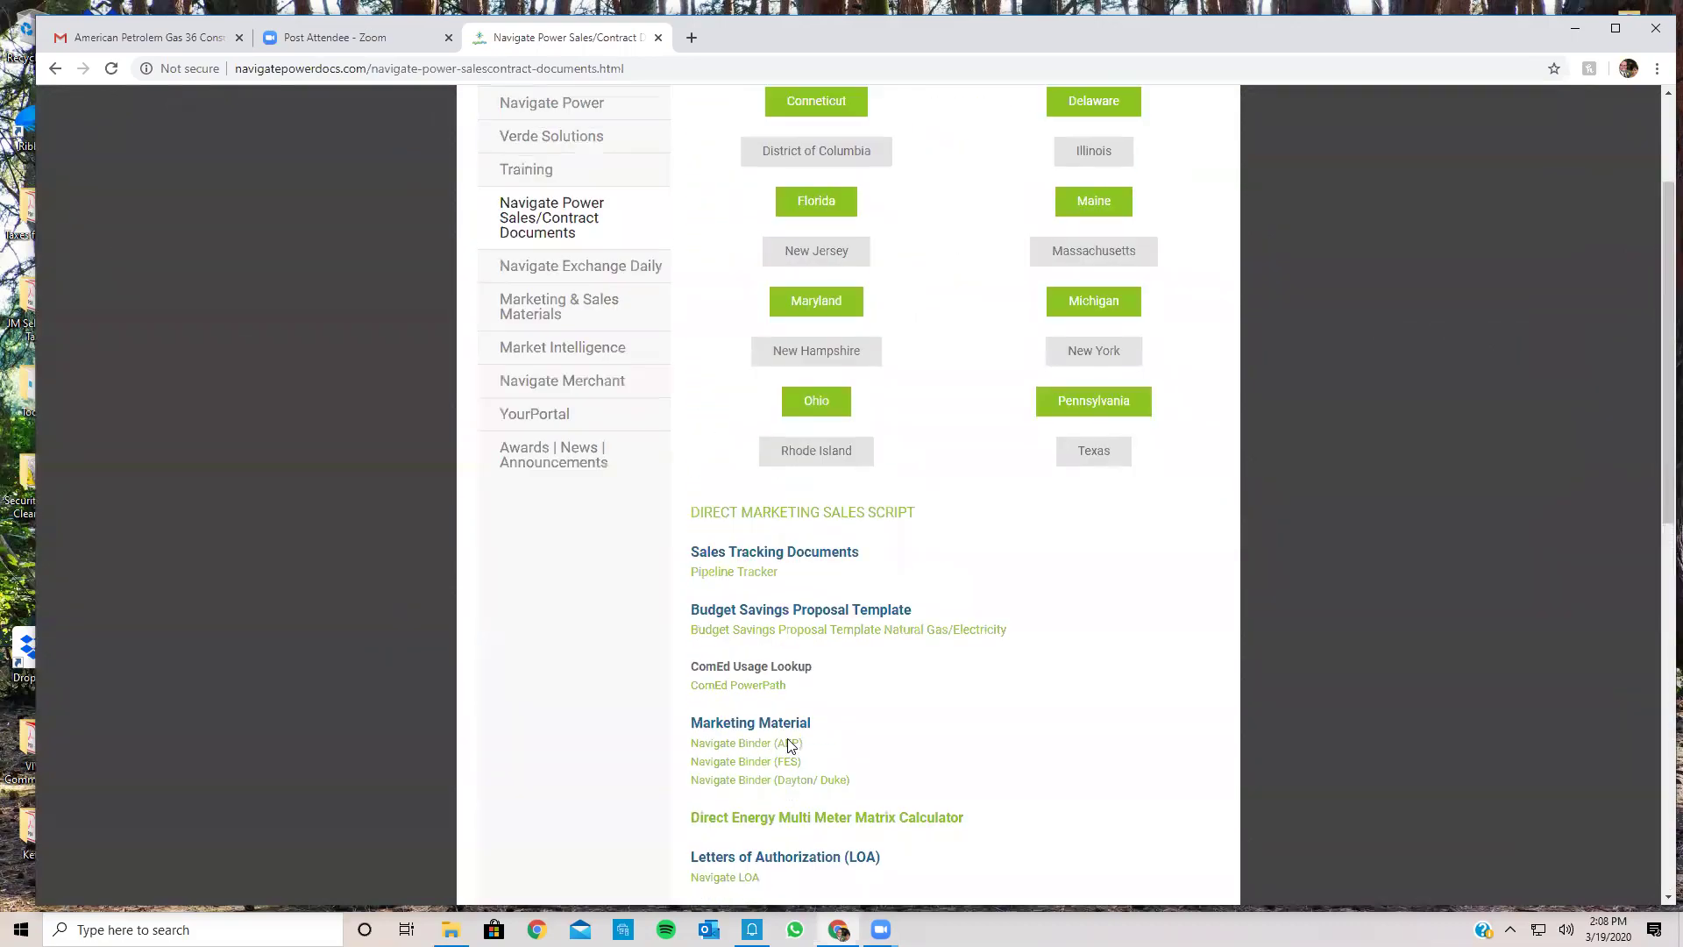
Step: Open the Navigate Power FAQ's page and scroll through it
mouse_move(537, 301)
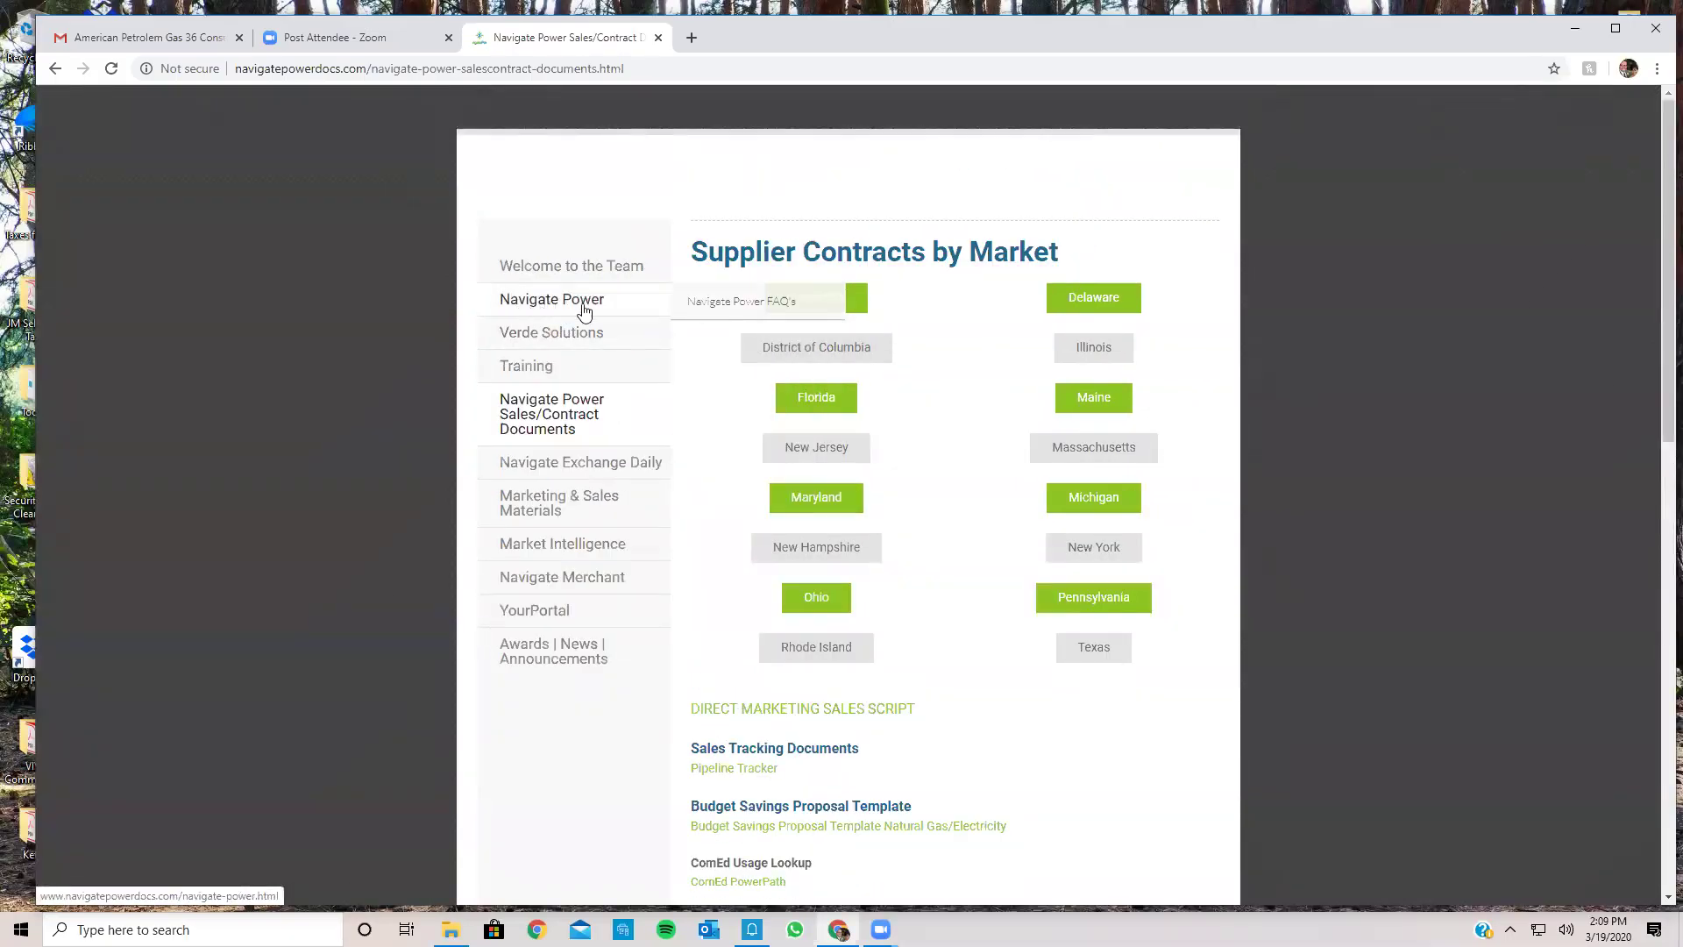
left_click(762, 304)
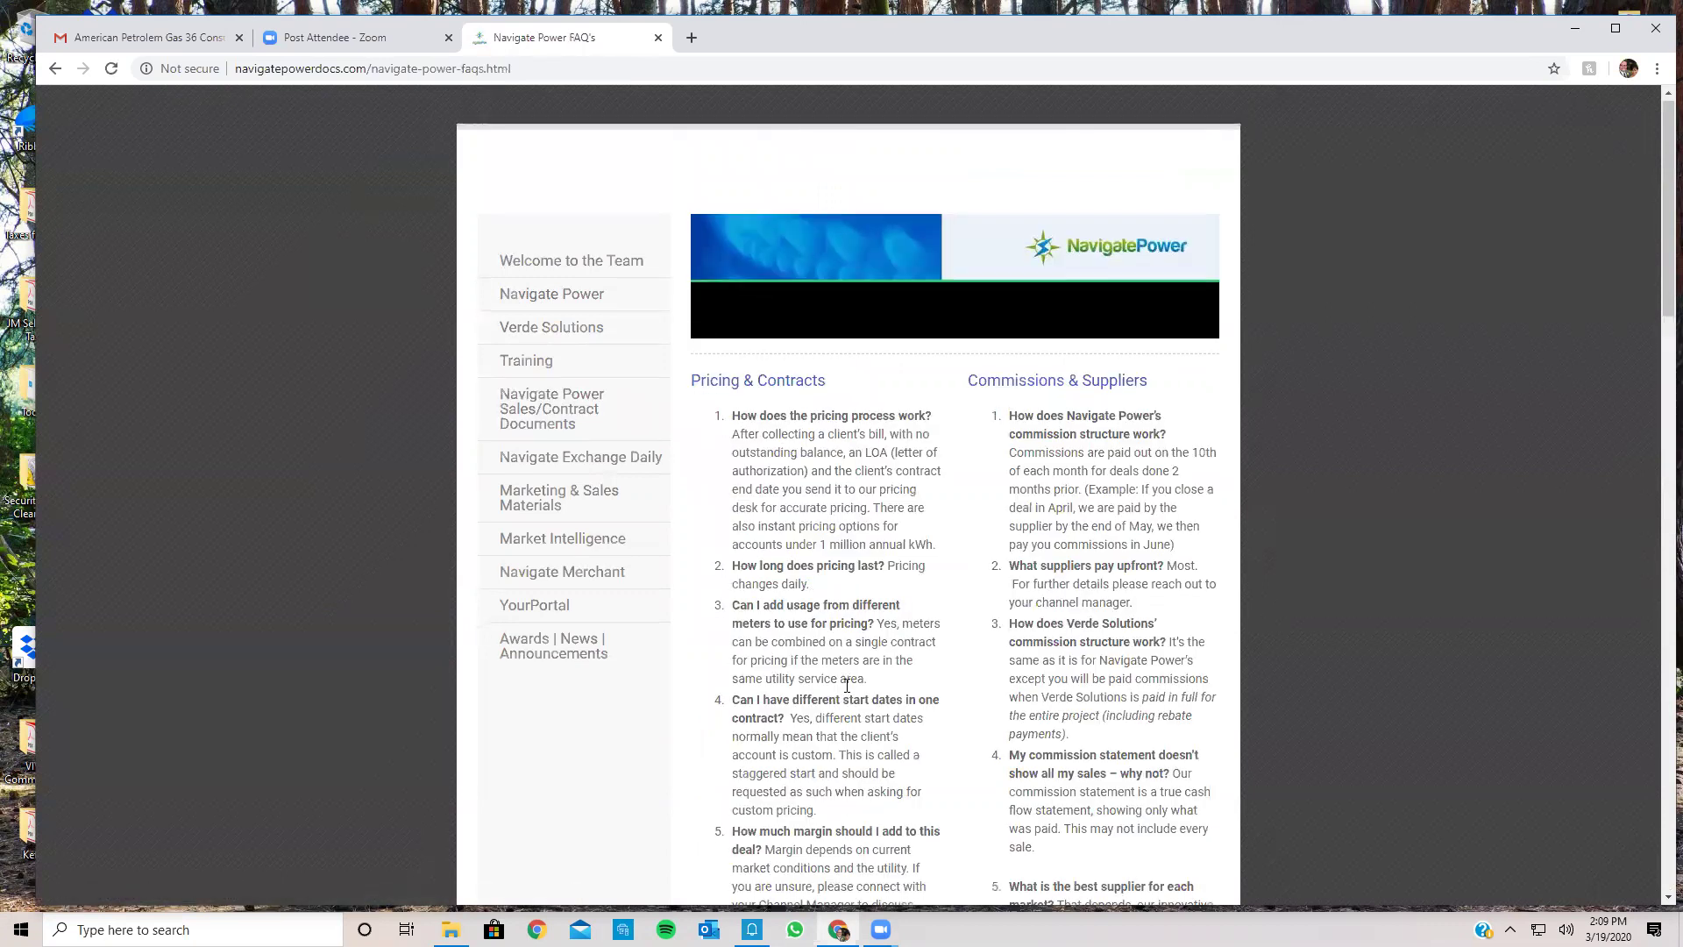
scroll(847, 685, "down", 20)
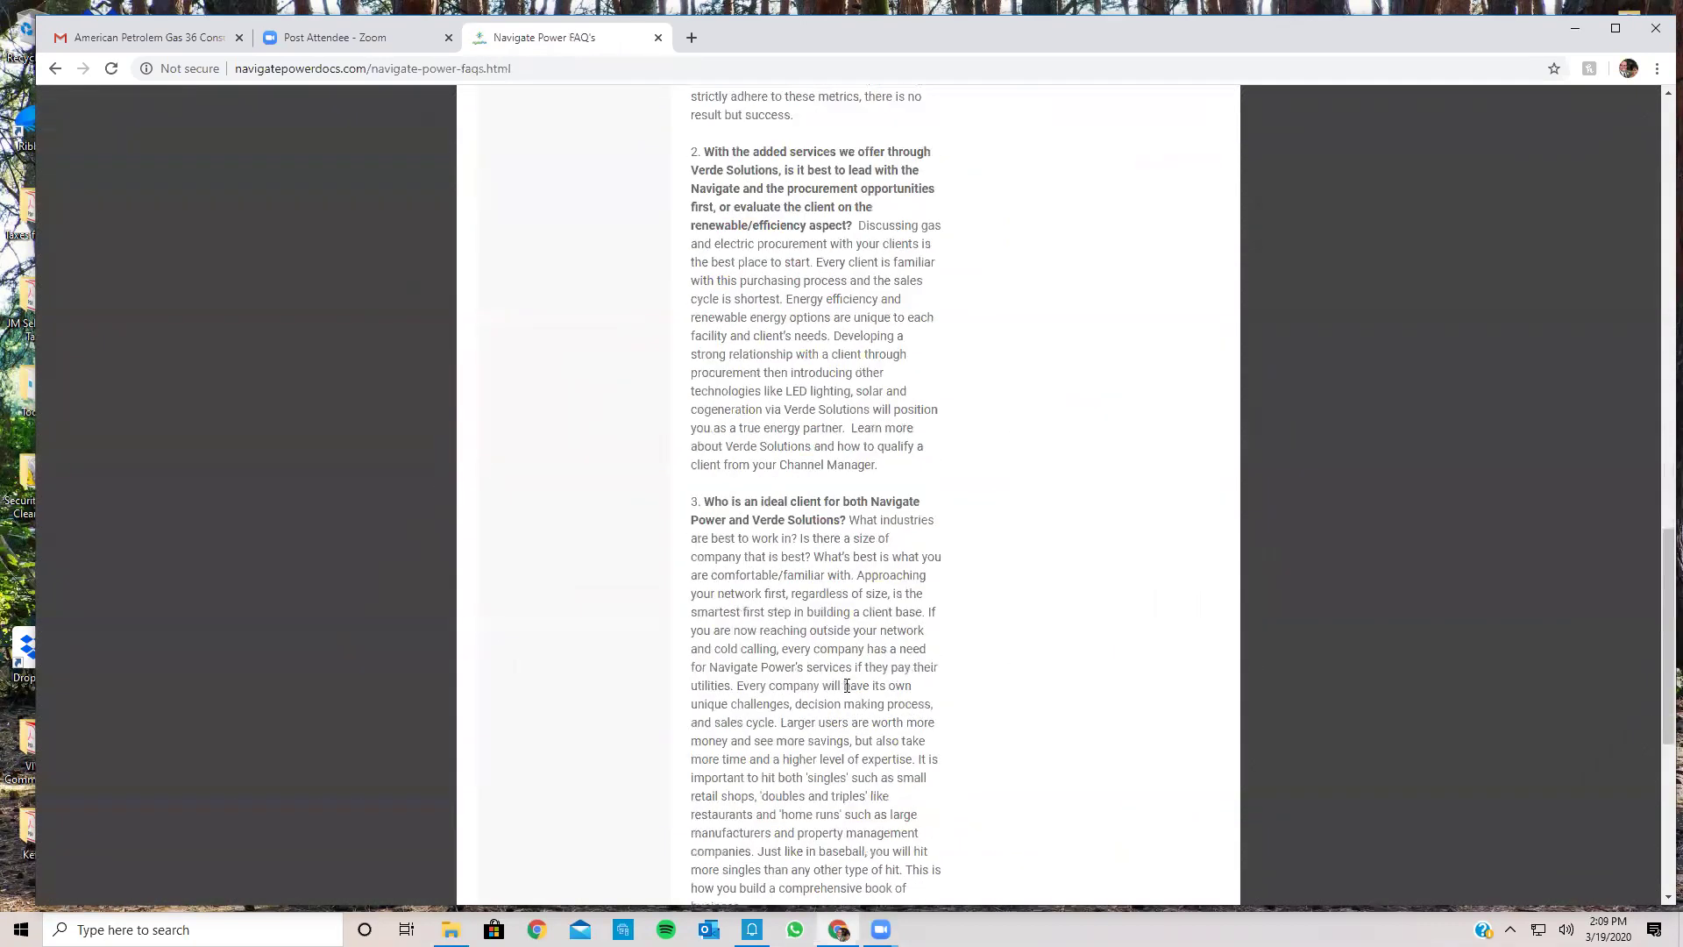
scroll(847, 685, "down", 6)
scroll(847, 686, "up", 15)
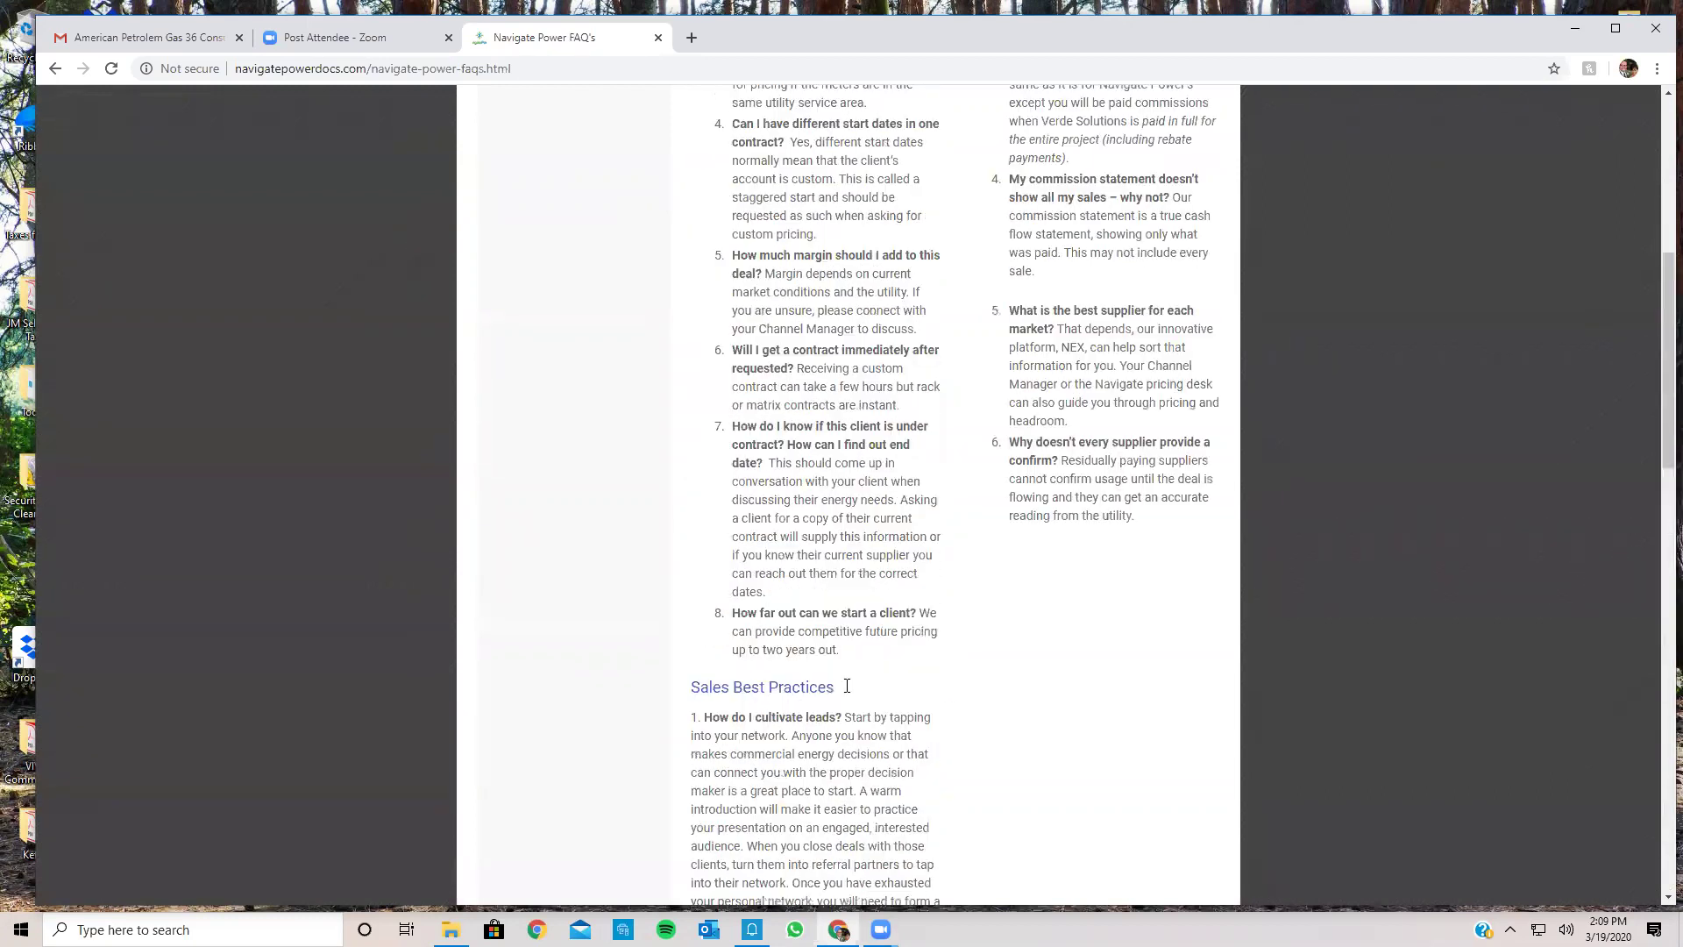
scroll(847, 686, "up", 7)
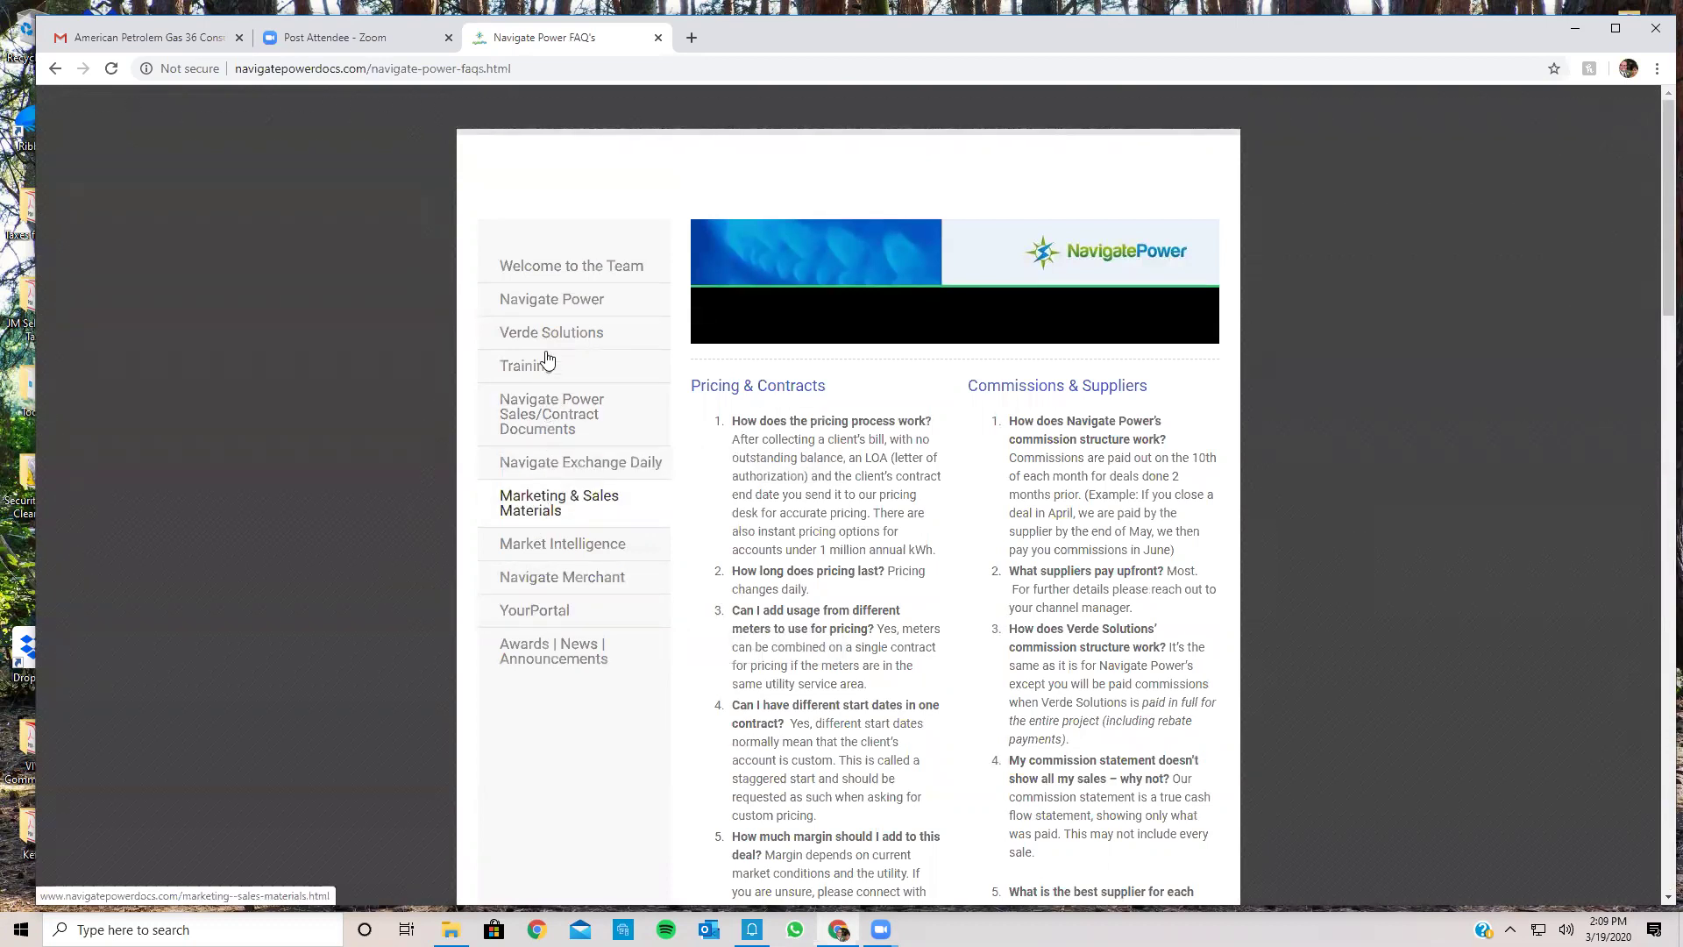
mouse_move(638, 367)
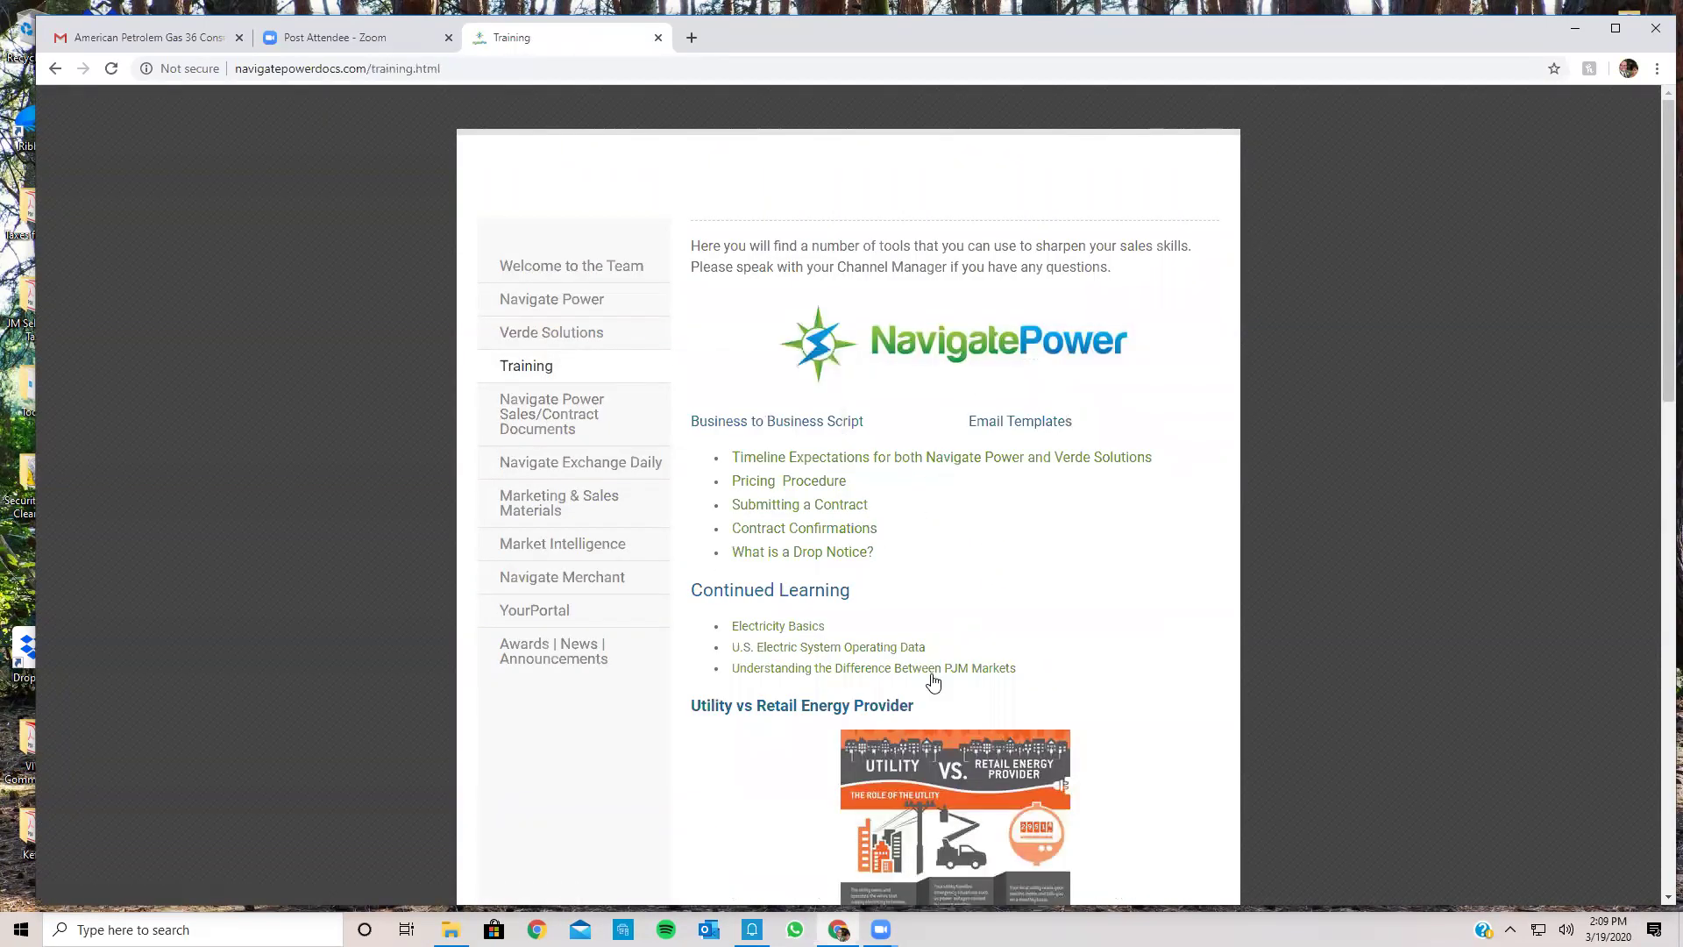
Step: Copy the required contract details list, Client Name through Agent Fee, from the Submitting a Contract PDF
left_click(828, 507)
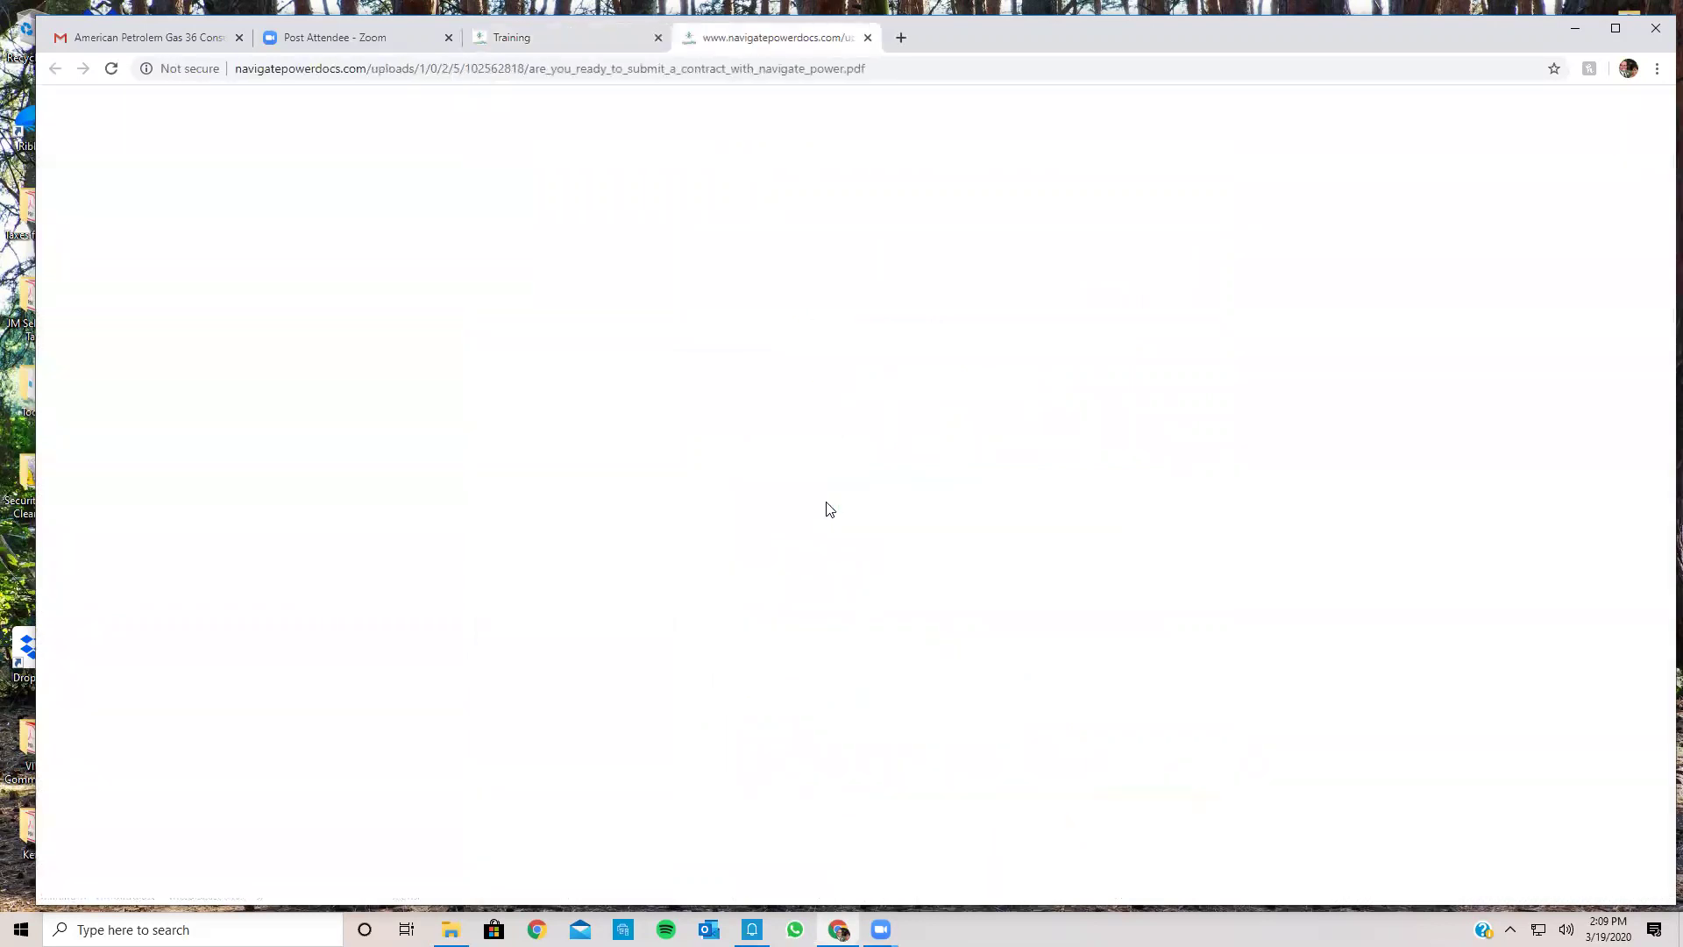
scroll(828, 507, "down", 2)
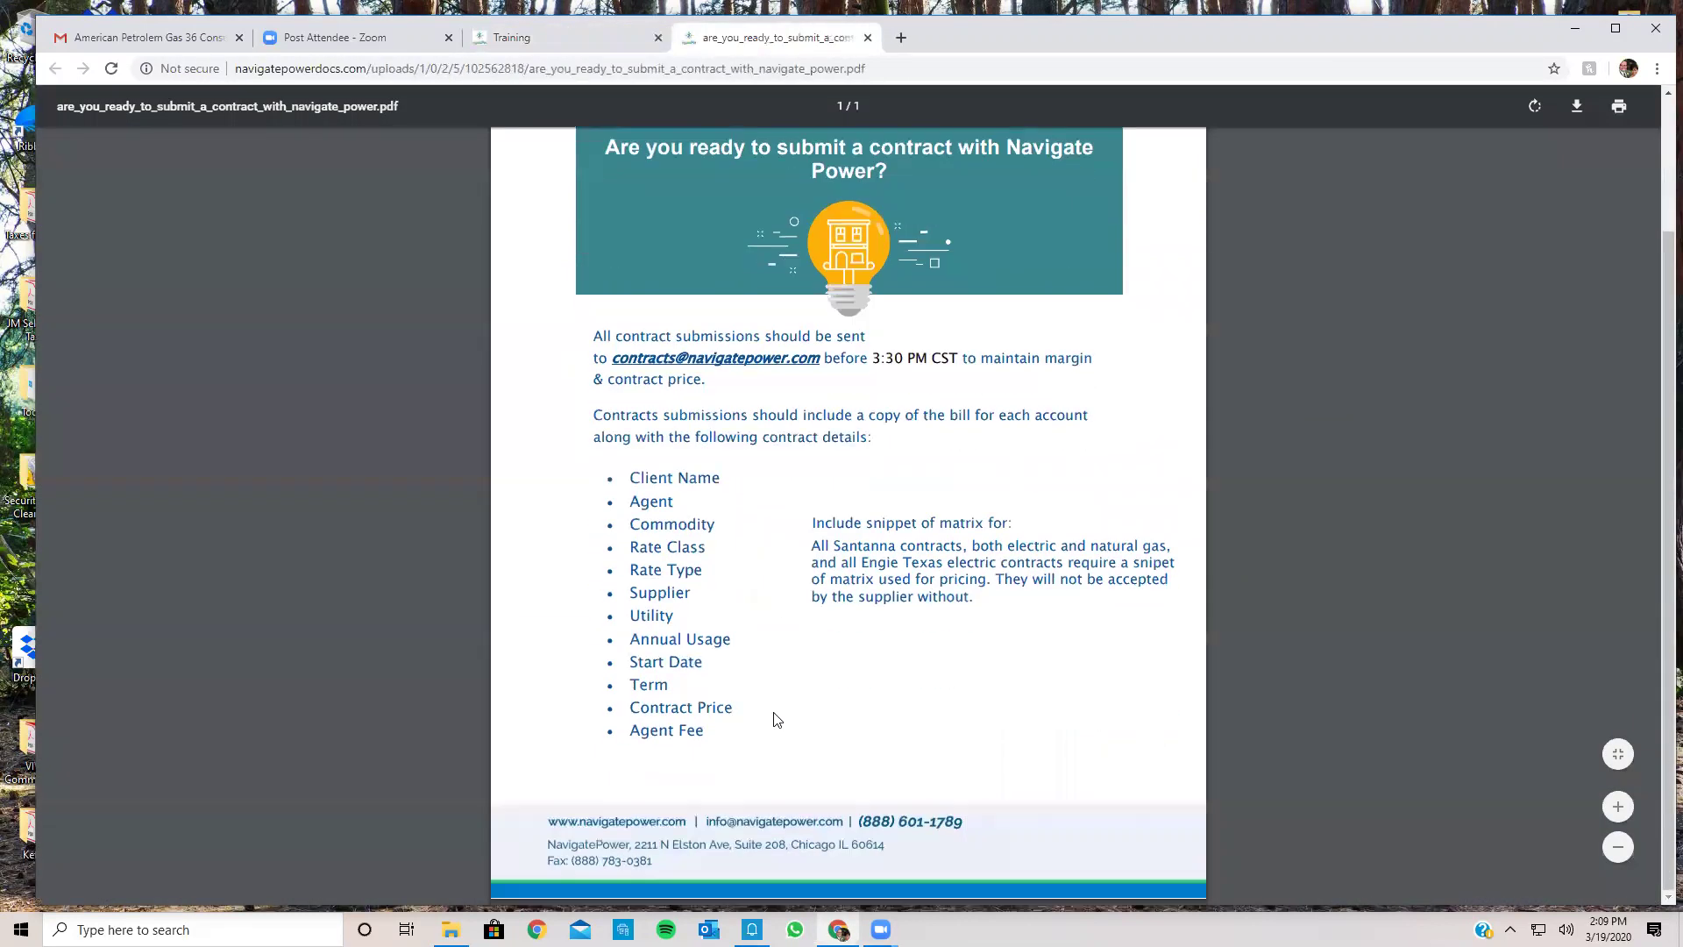
left_click_drag(709, 727, 639, 477)
right_click(644, 490)
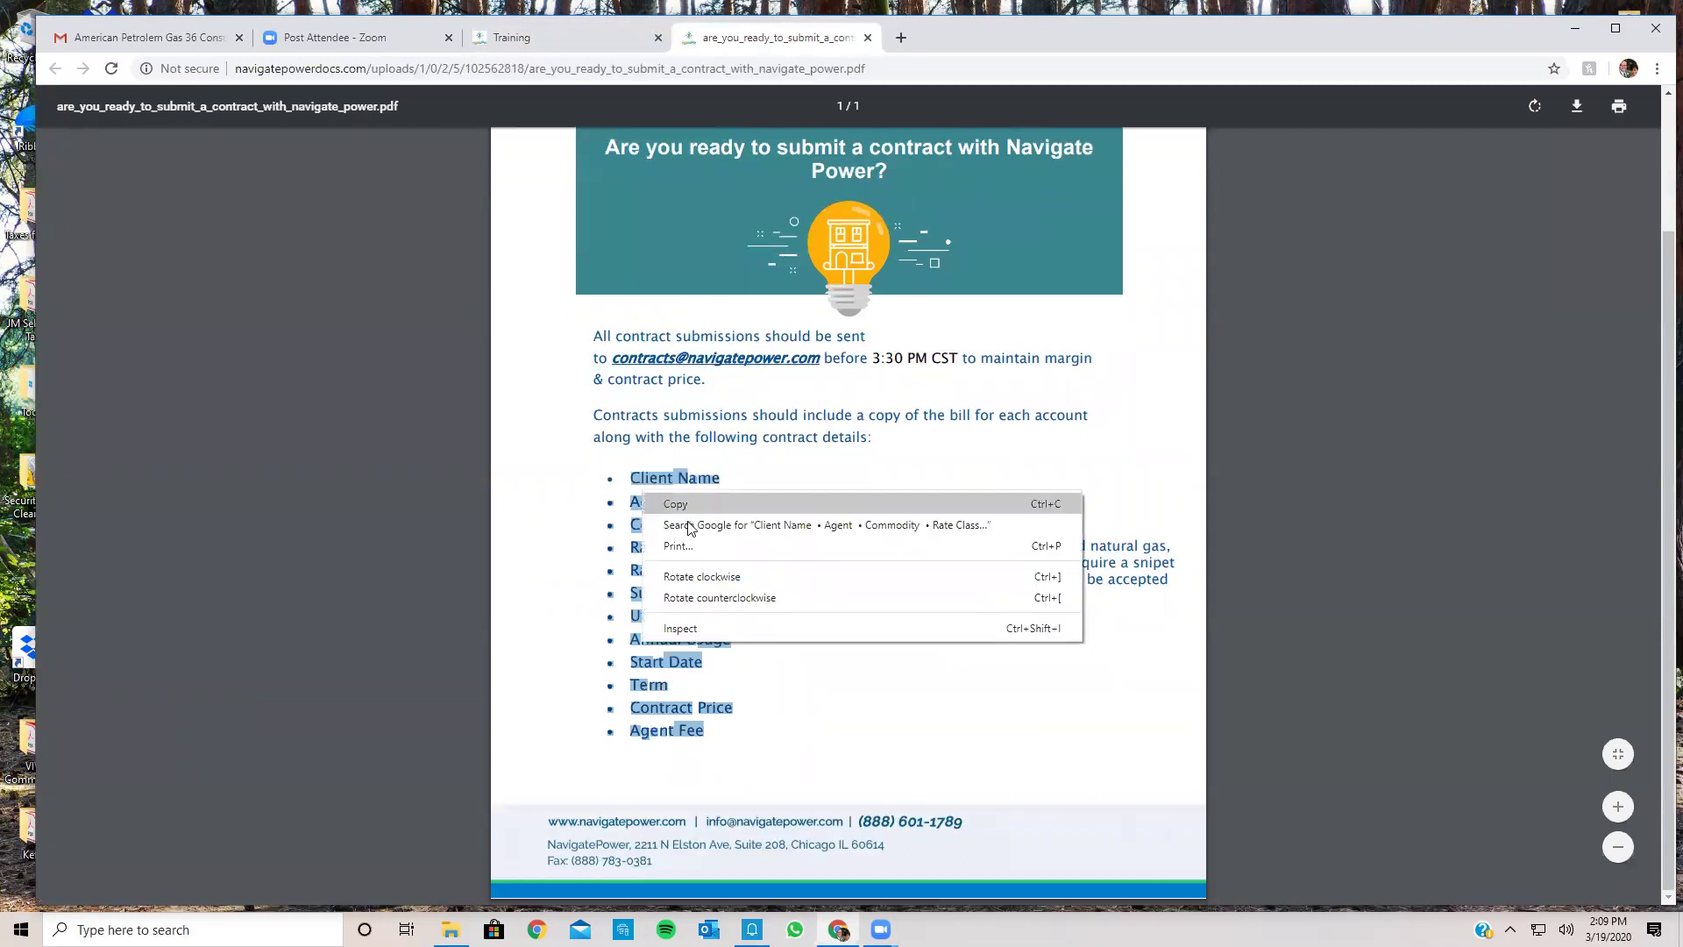
left_click(675, 499)
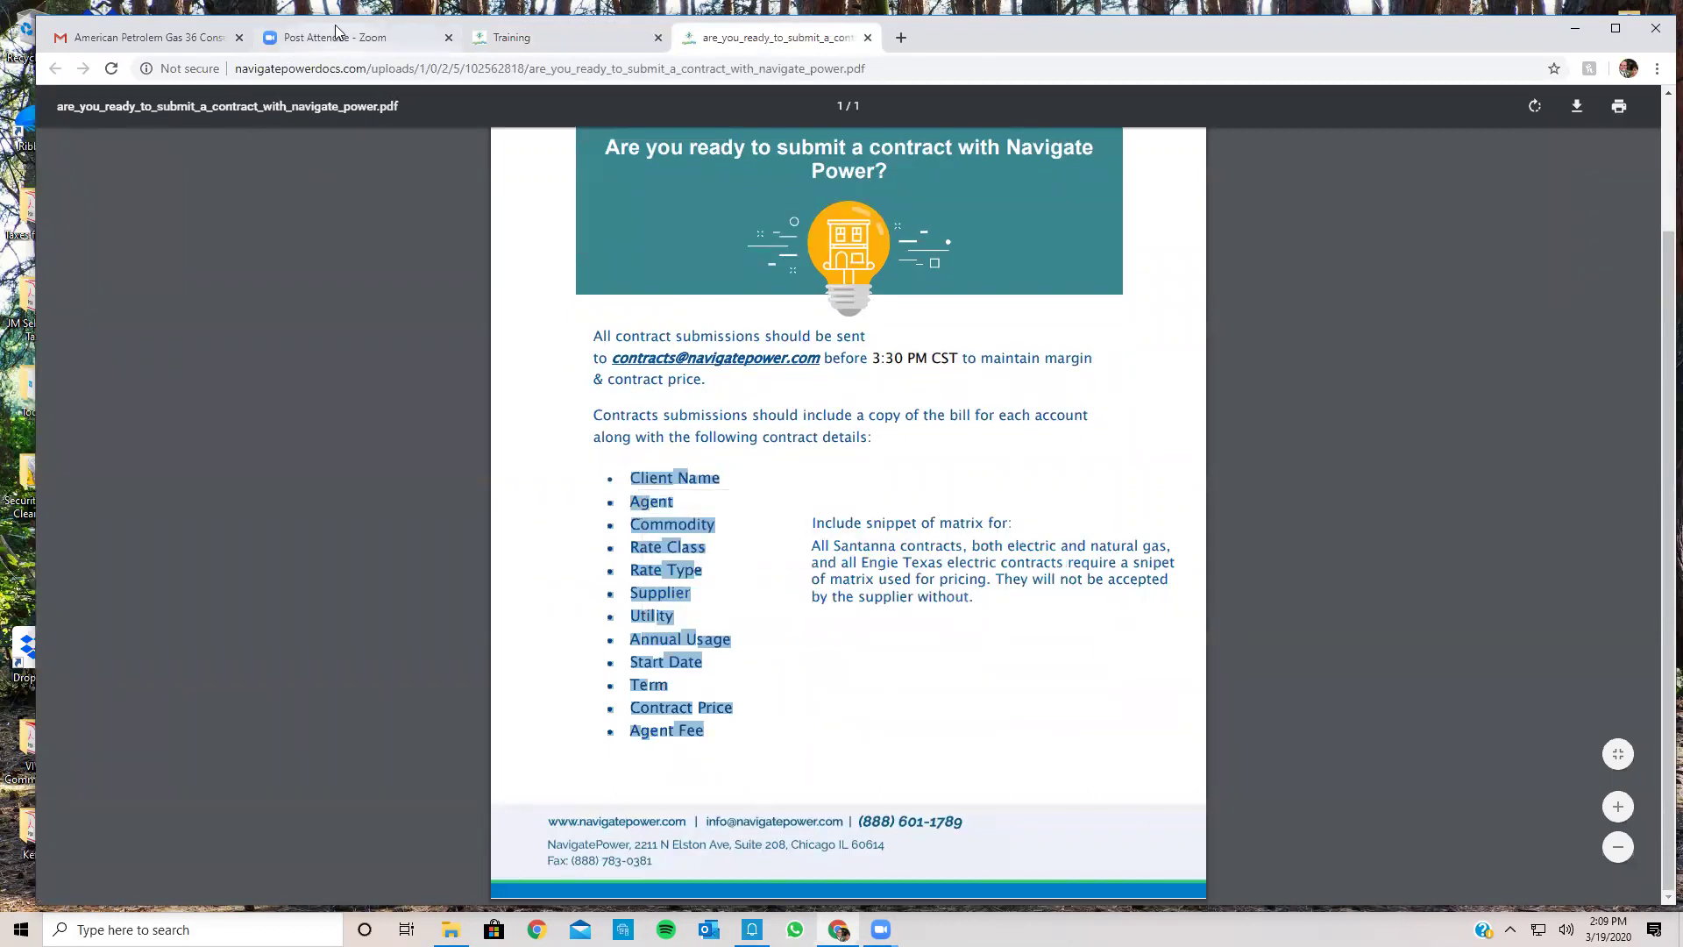
left_click(181, 35)
Step: Paste the copied contract-details checklist into a new Gmail message and close it as a draft
left_click(595, 403)
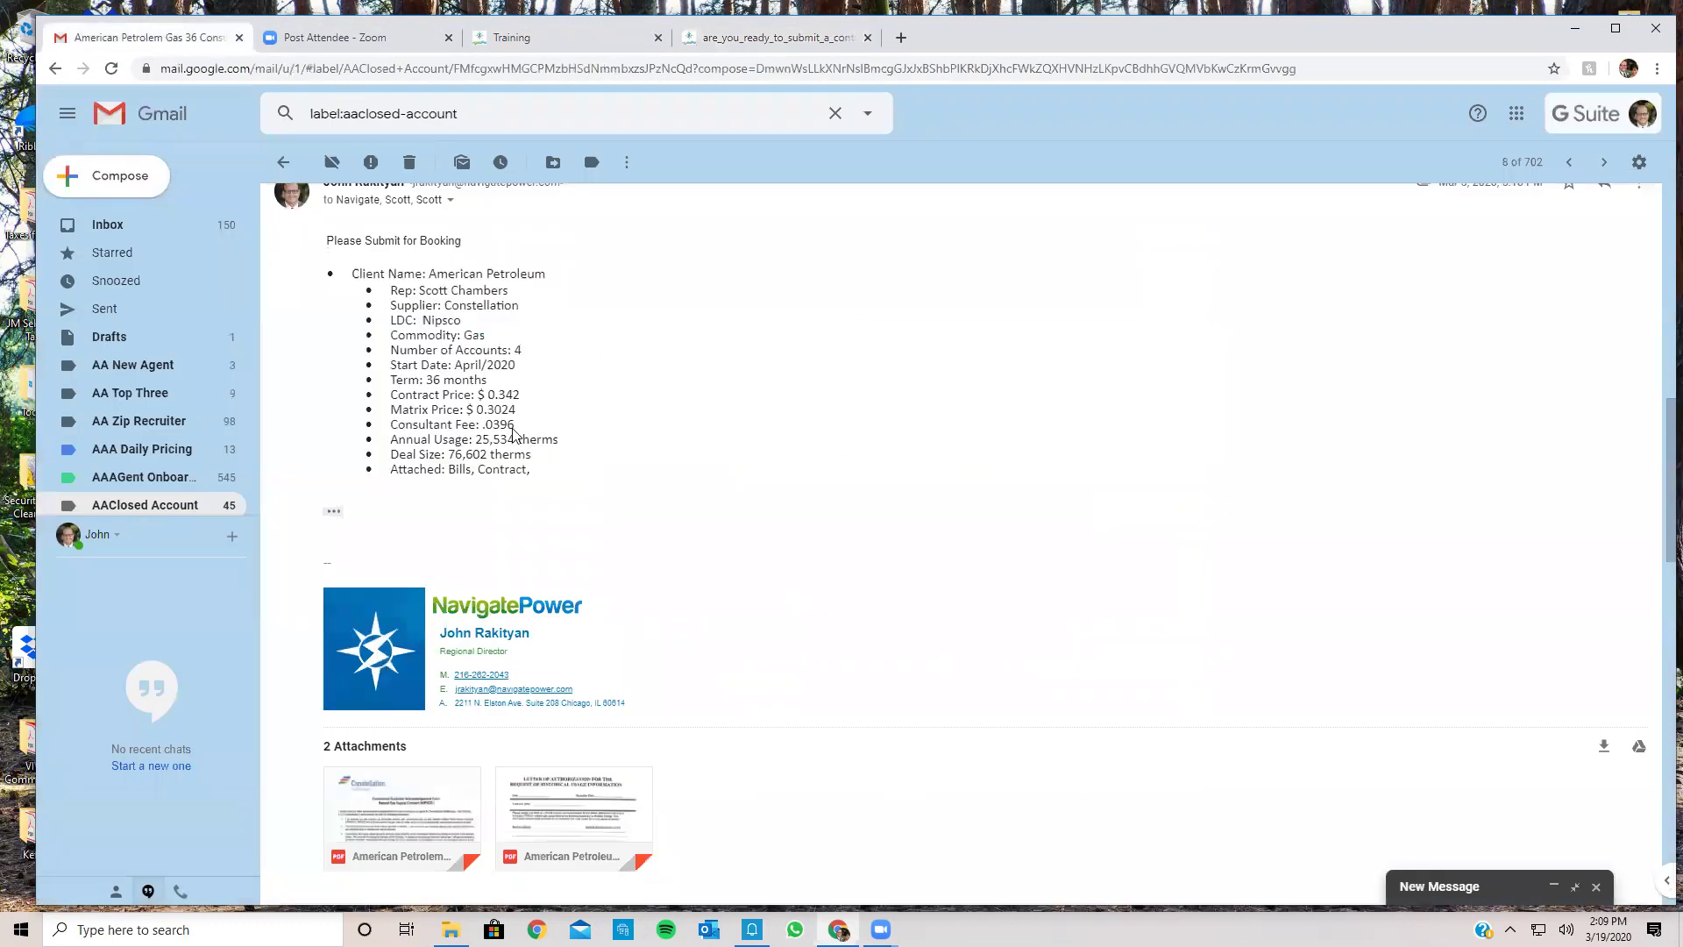
left_click(122, 182)
left_click(1142, 489)
right_click(1139, 488)
left_click(1178, 624)
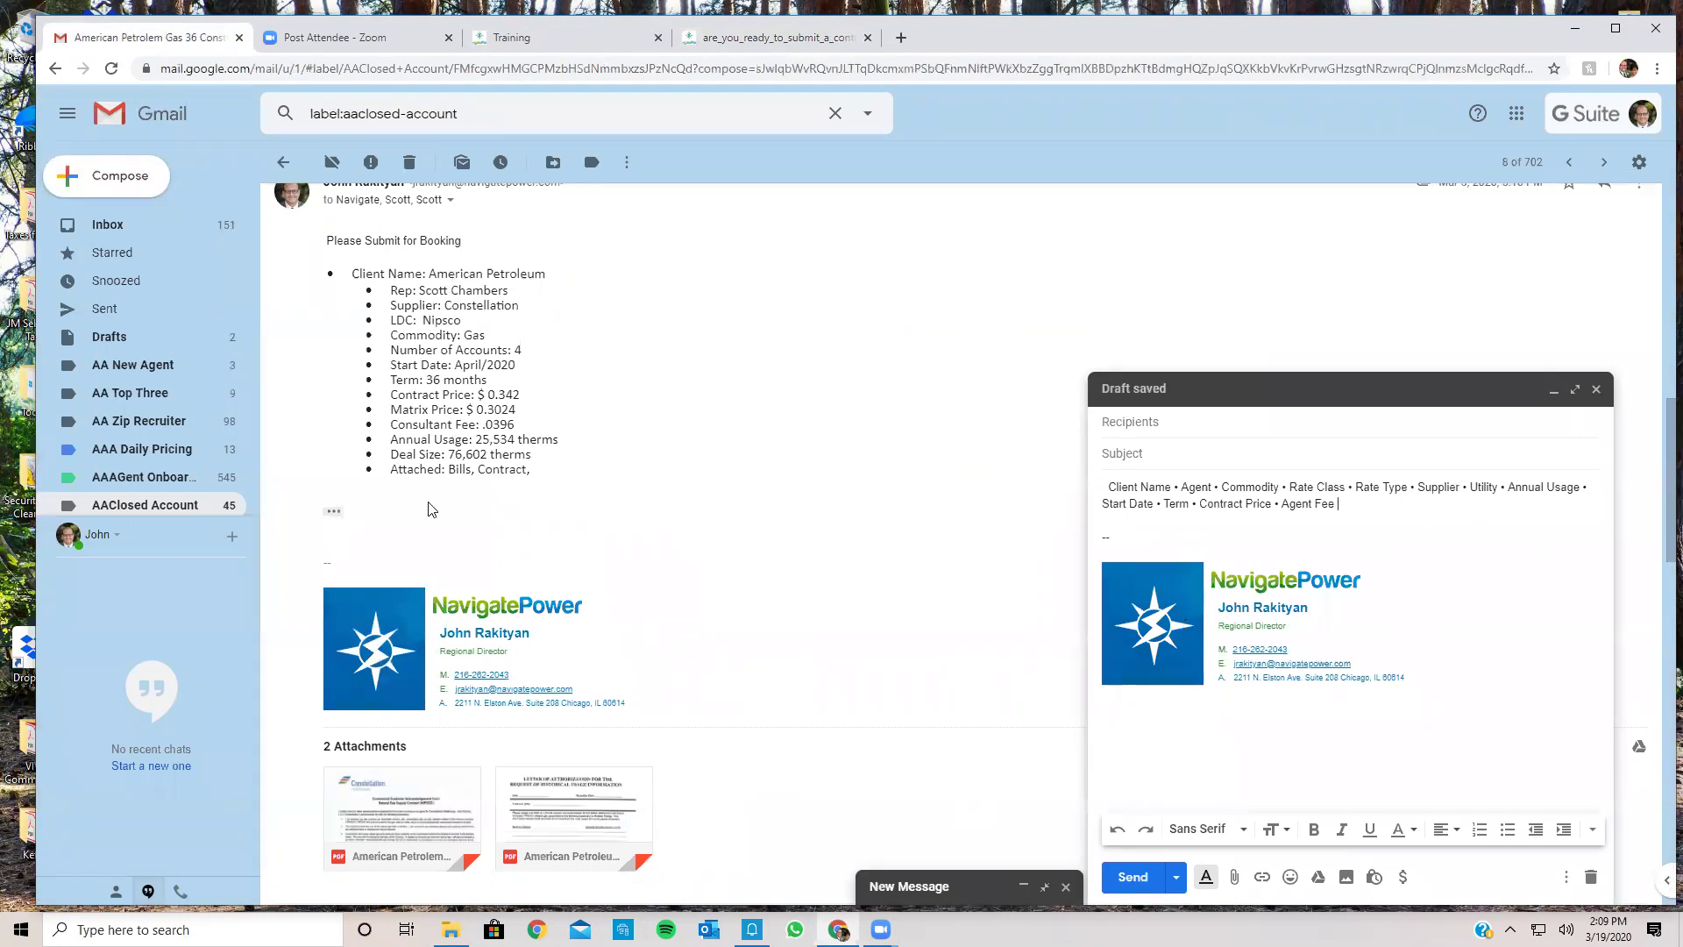
left_click(1596, 389)
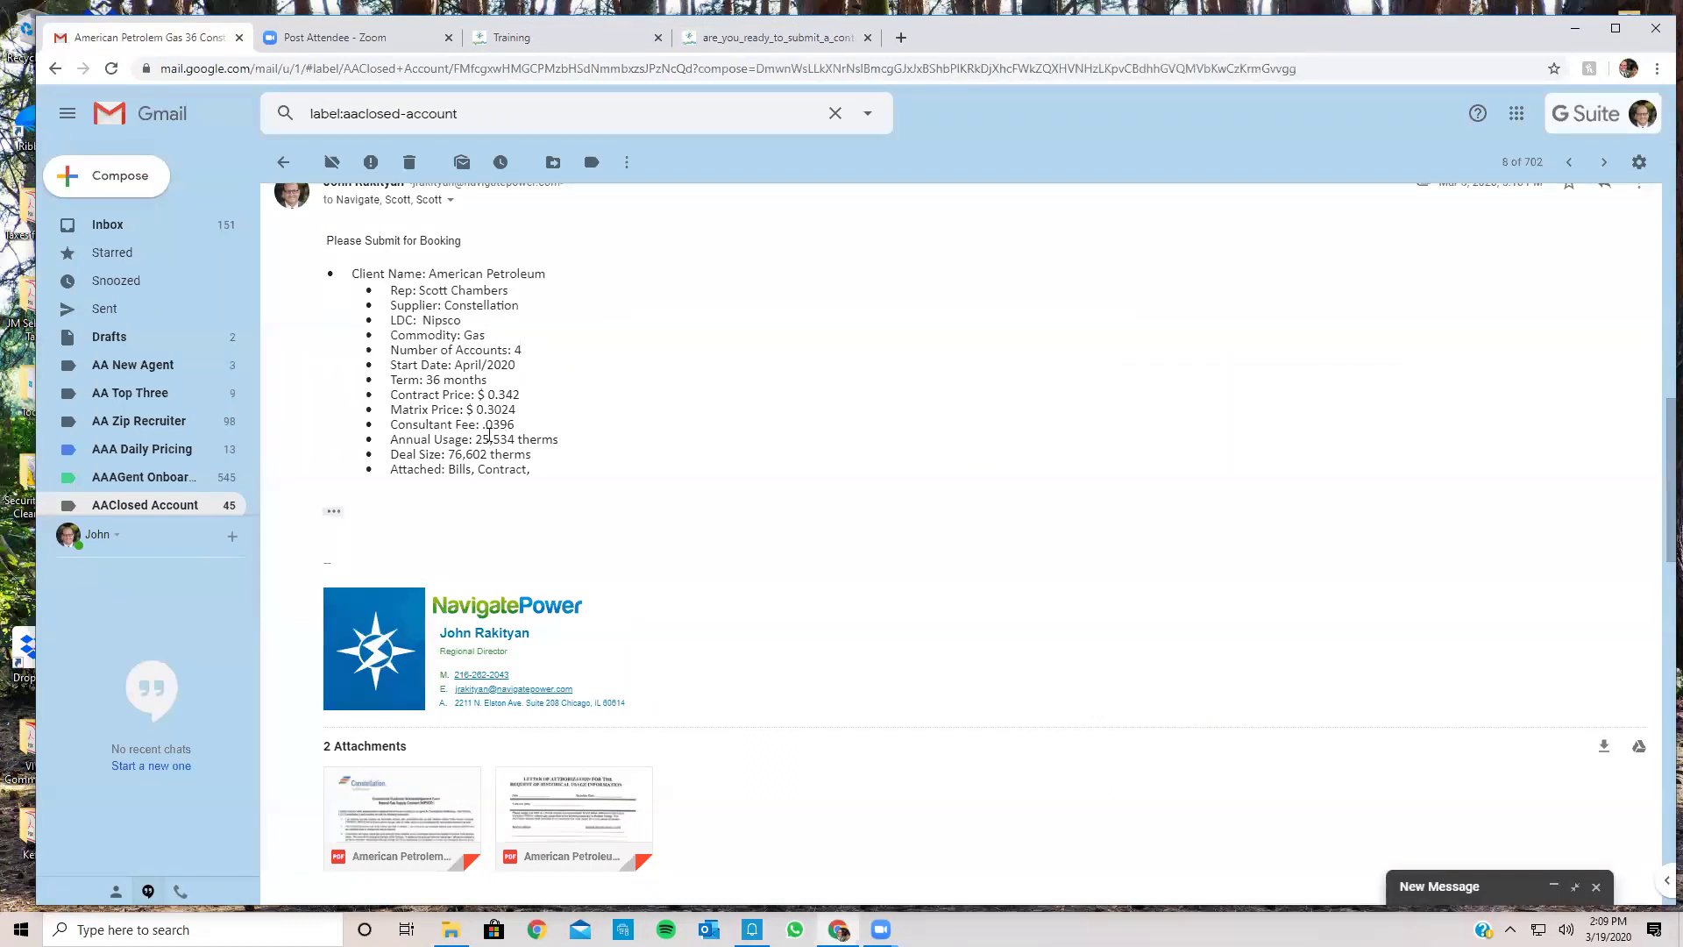
scroll(670, 524, "down", 2)
scroll(676, 526, "up", 2)
Step: Return to the AAClosed Account list, reopen the American Petrolem Gas 36 thread, and expand its Adobe Sign message
scroll(675, 526, "up", 2)
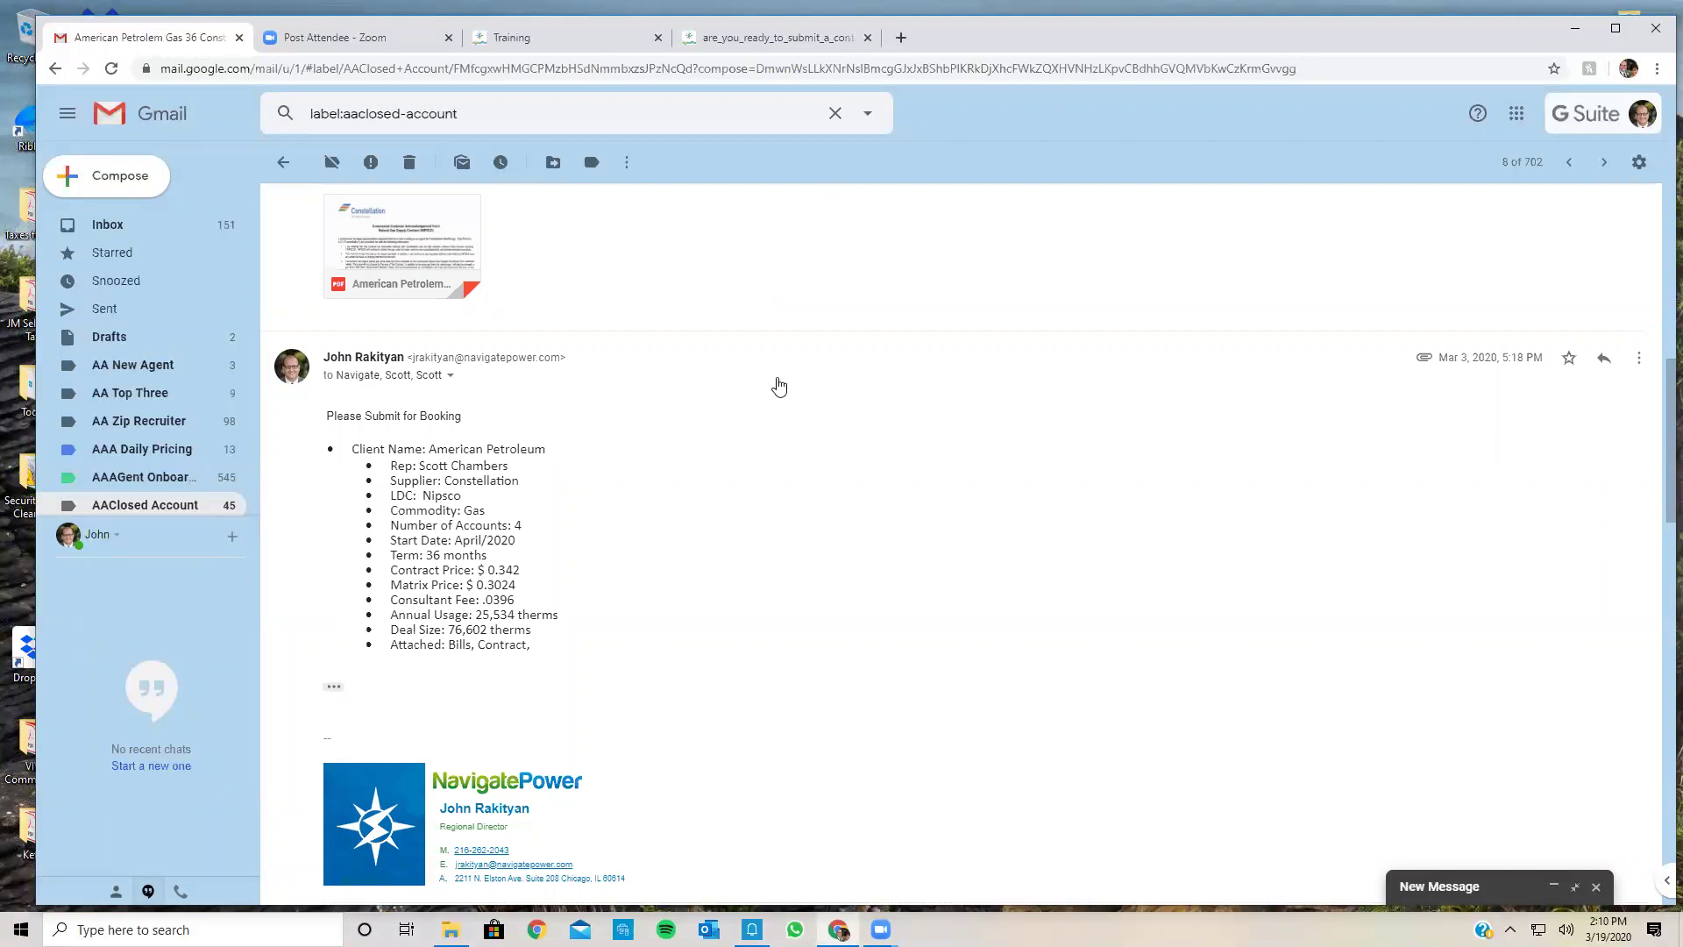
scroll(779, 387, "up", 10)
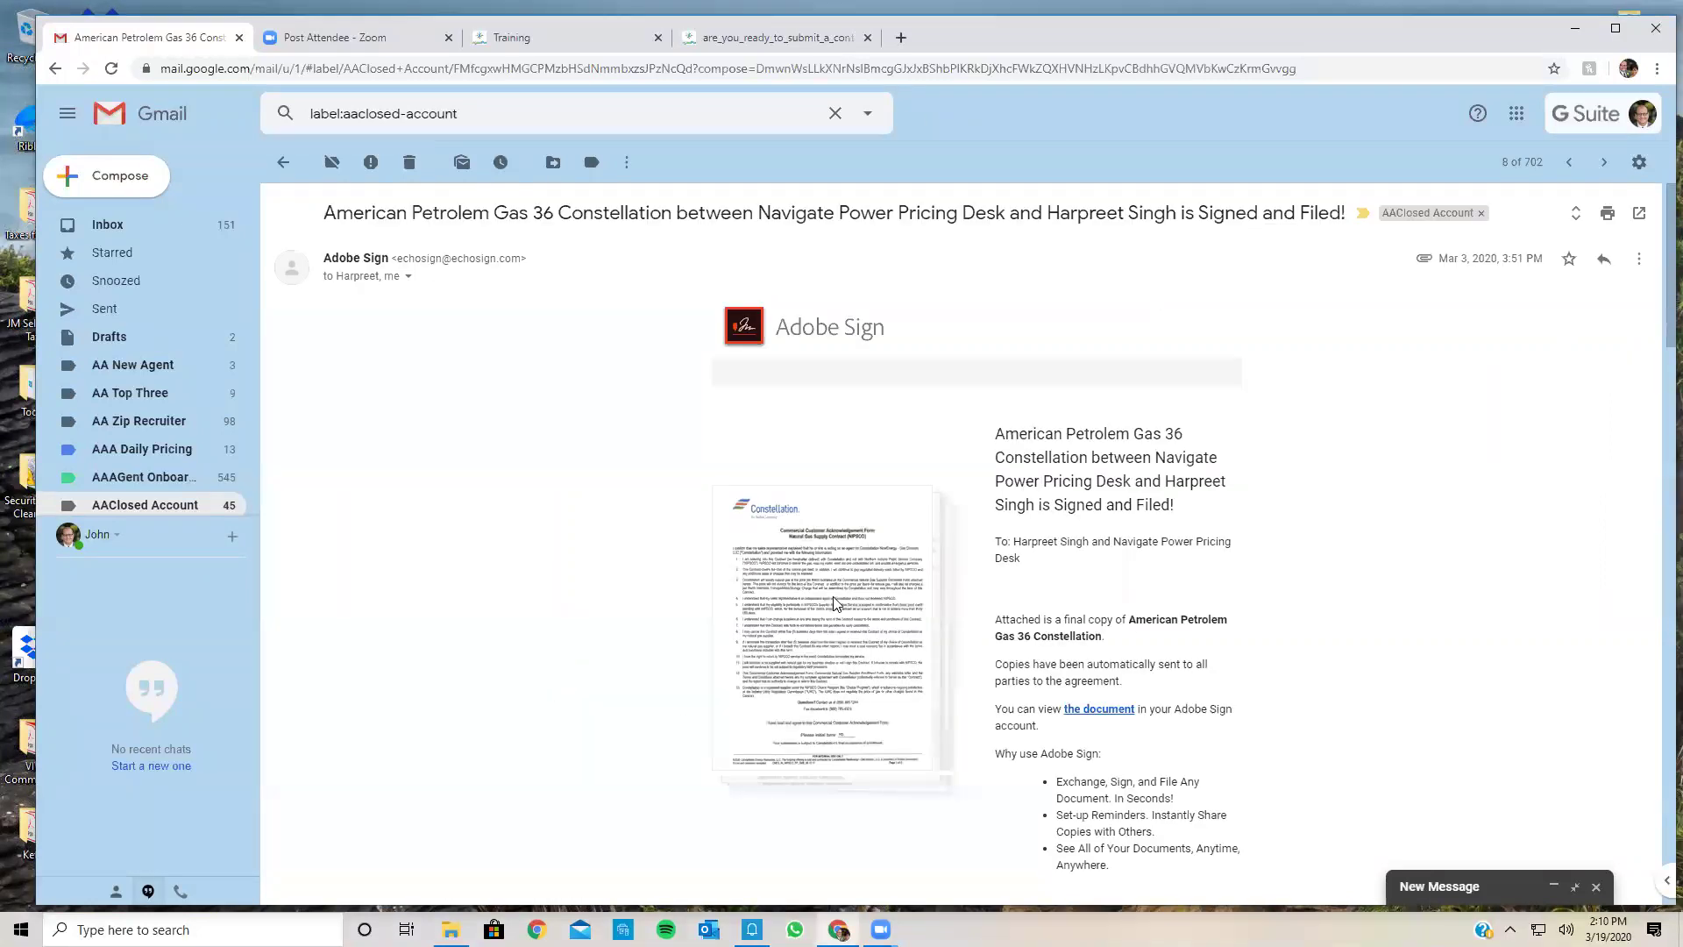
scroll(827, 451, "down", 10)
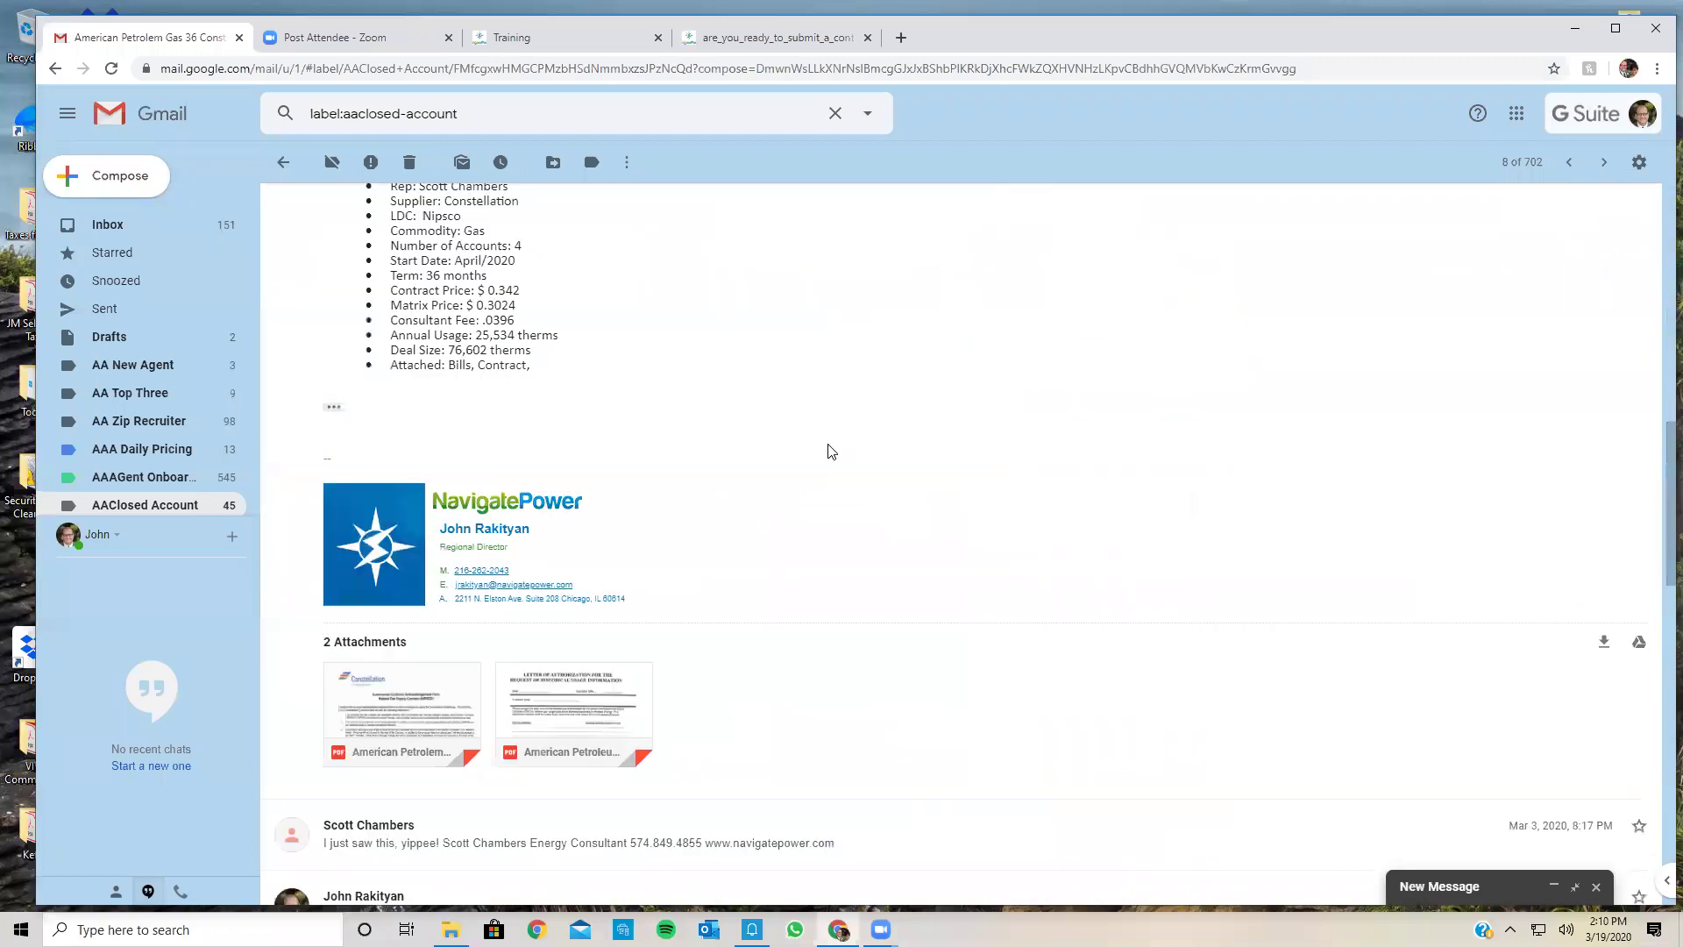
scroll(828, 444, "up", 7)
left_click(283, 163)
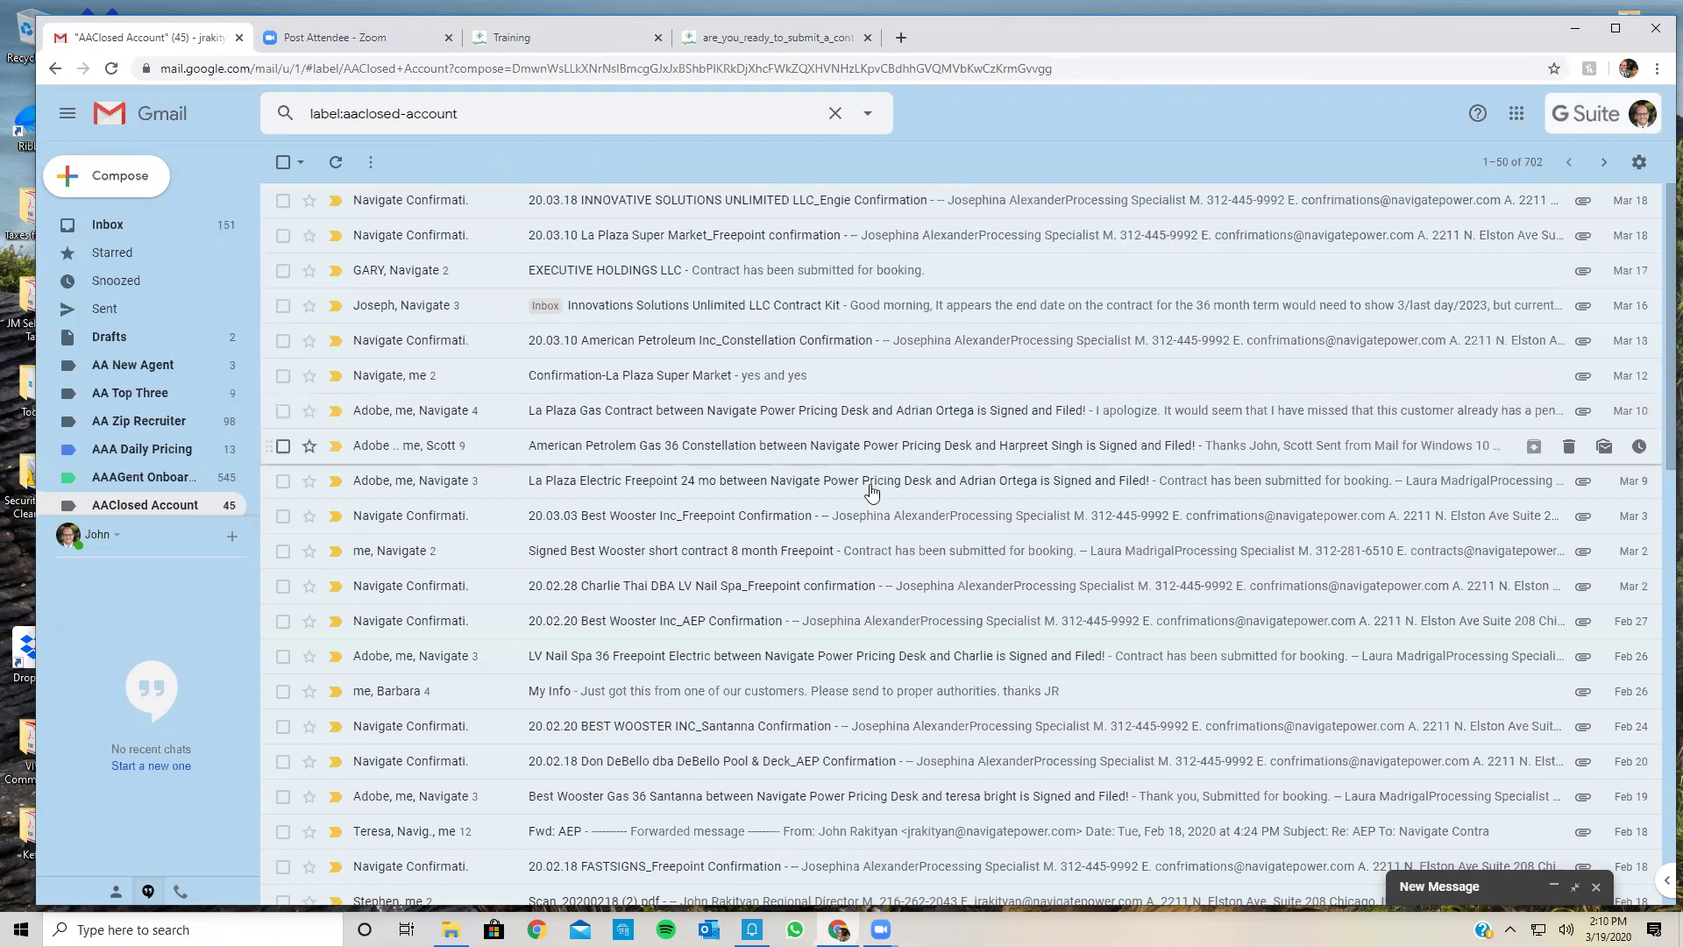
left_click(732, 453)
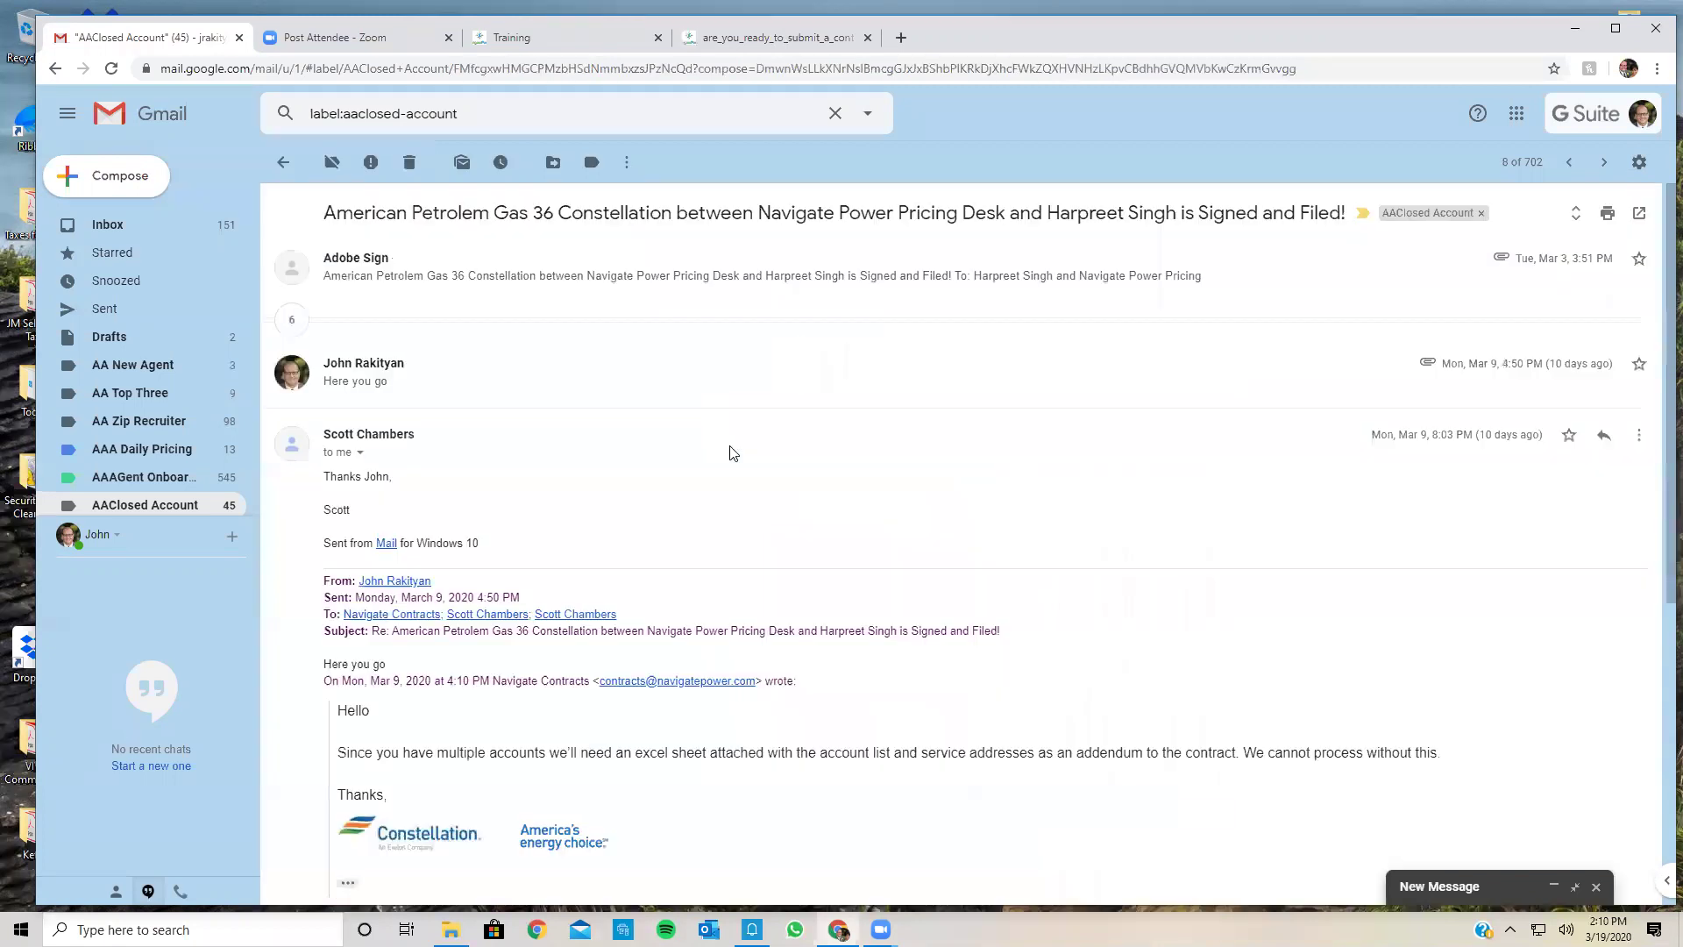
left_click(372, 280)
scroll(456, 504, "down", 7)
scroll(460, 507, "up", 5)
scroll(459, 506, "down", 12)
scroll(460, 507, "up", 7)
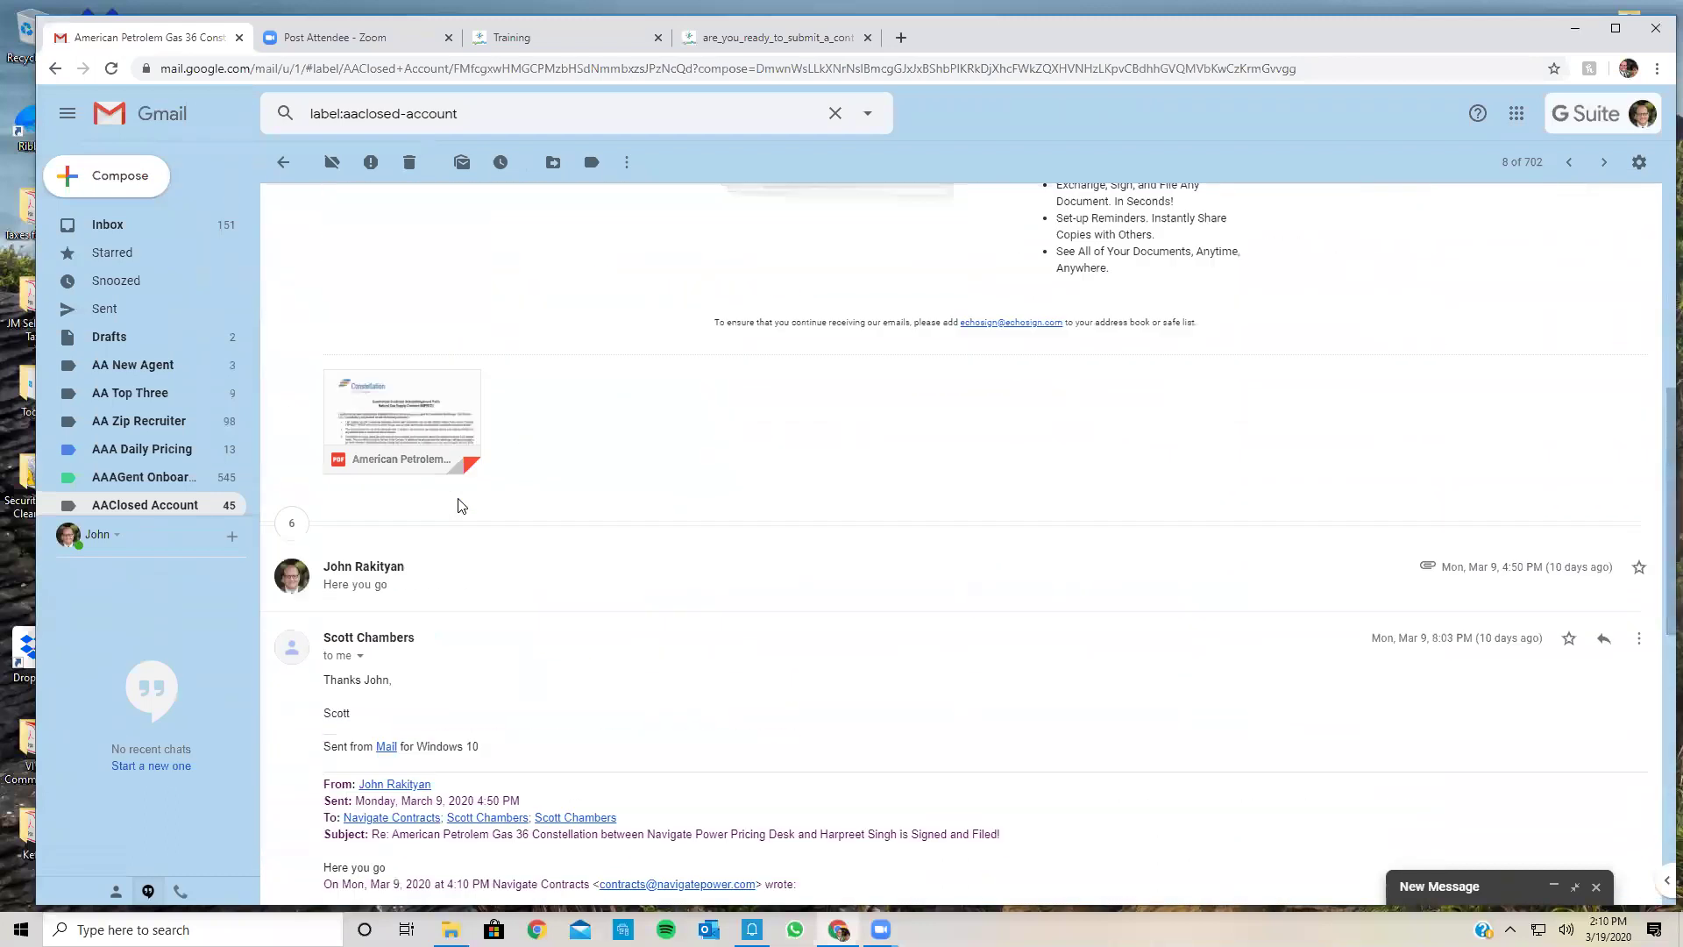
Step: Open the signed Constellation contract PDF, scroll through to its audit report, and close it
left_click(435, 433)
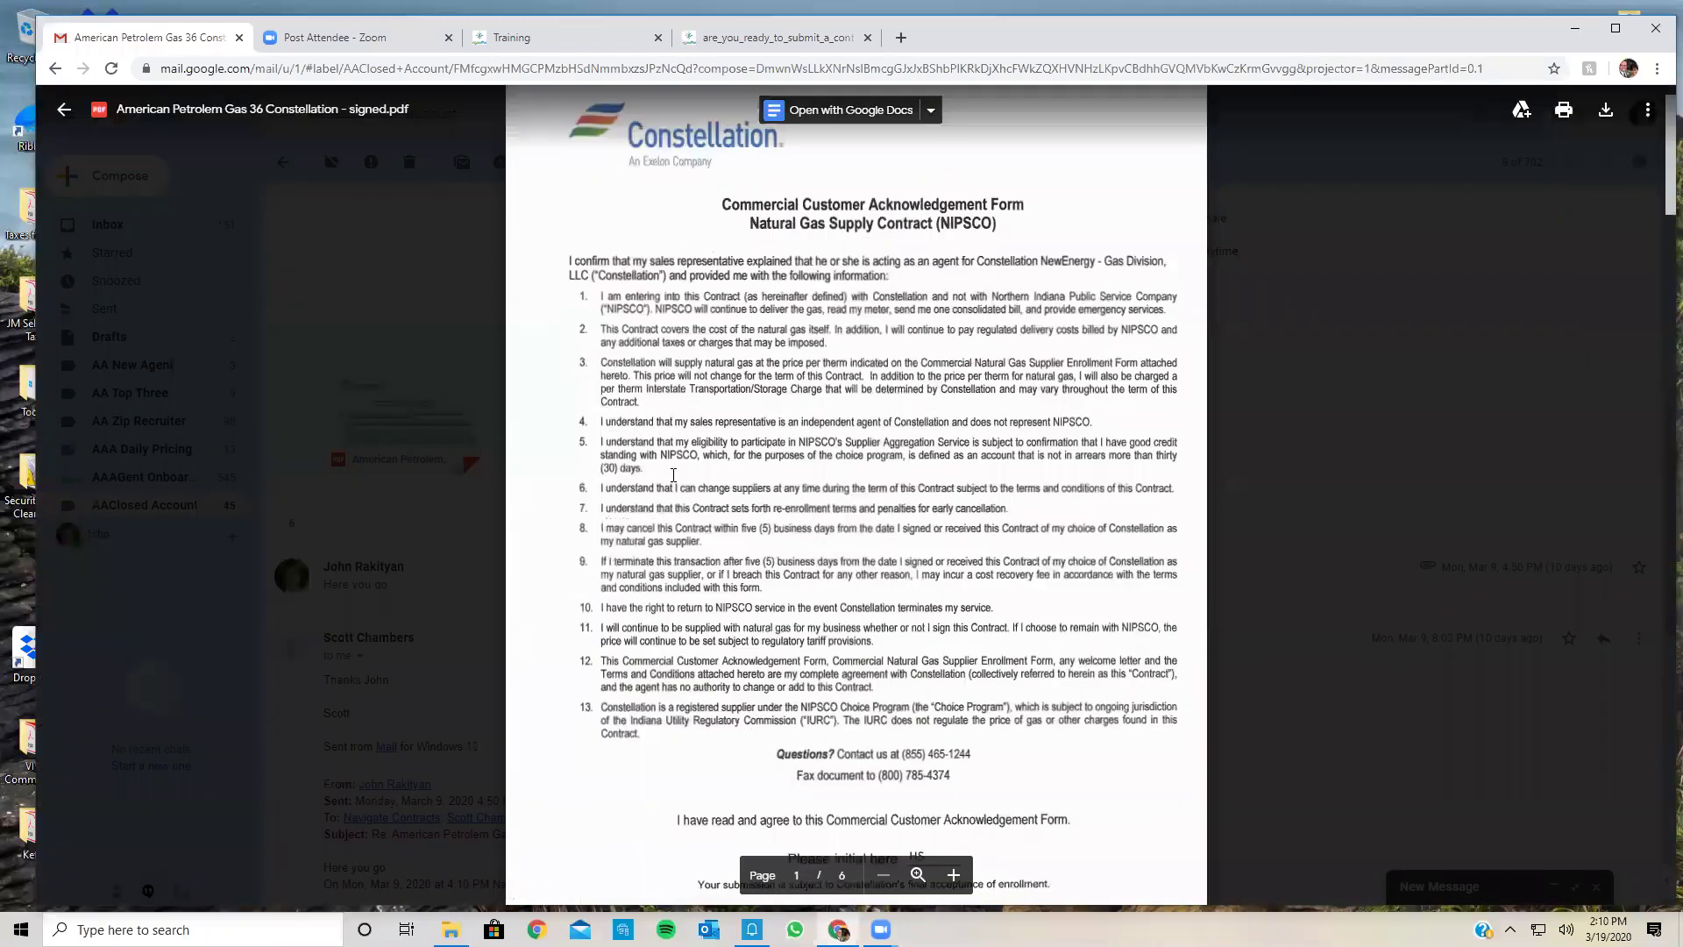
scroll(673, 475, "down", 10)
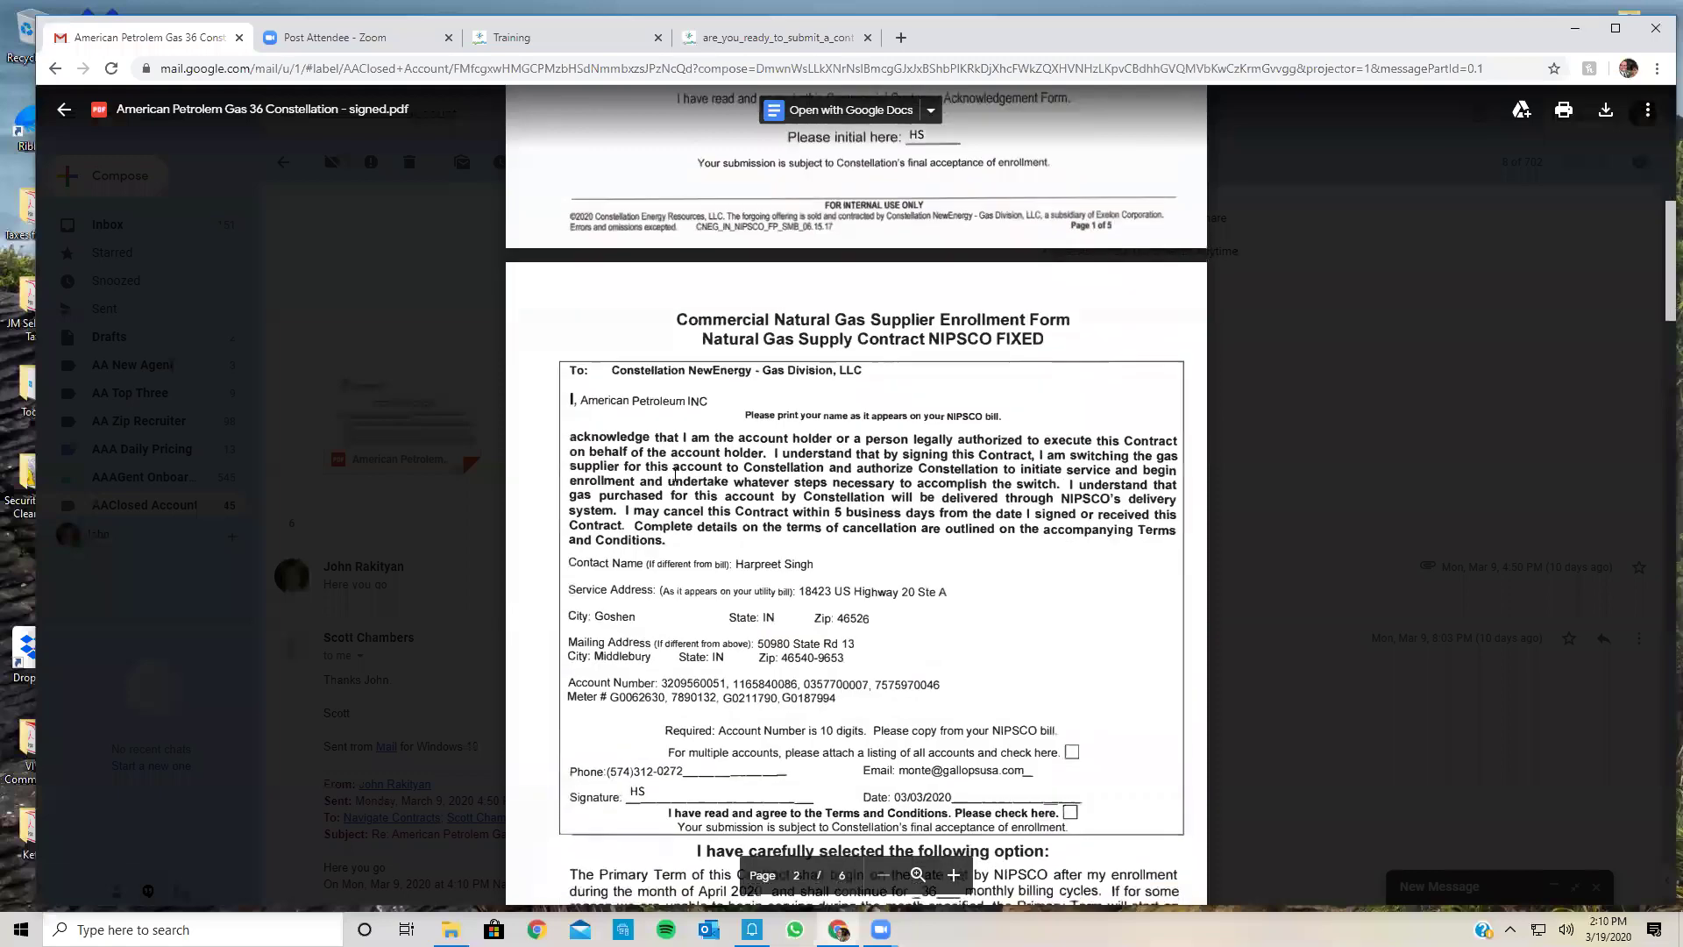
scroll(675, 474, "down", 10)
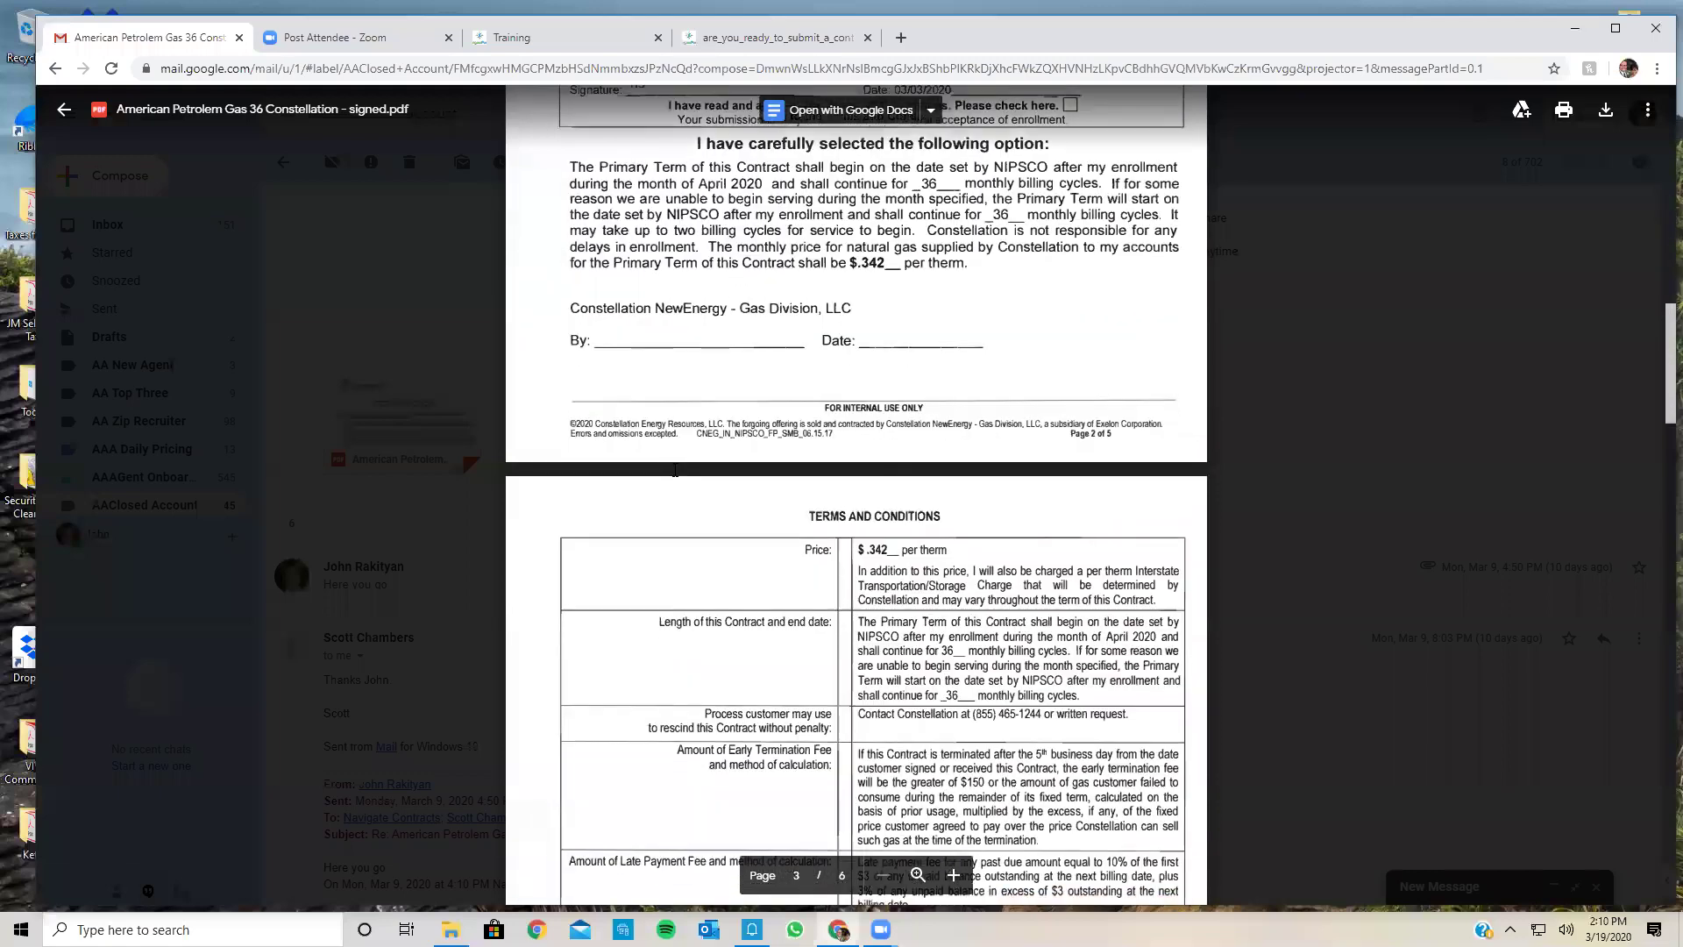
scroll(675, 470, "down", 10)
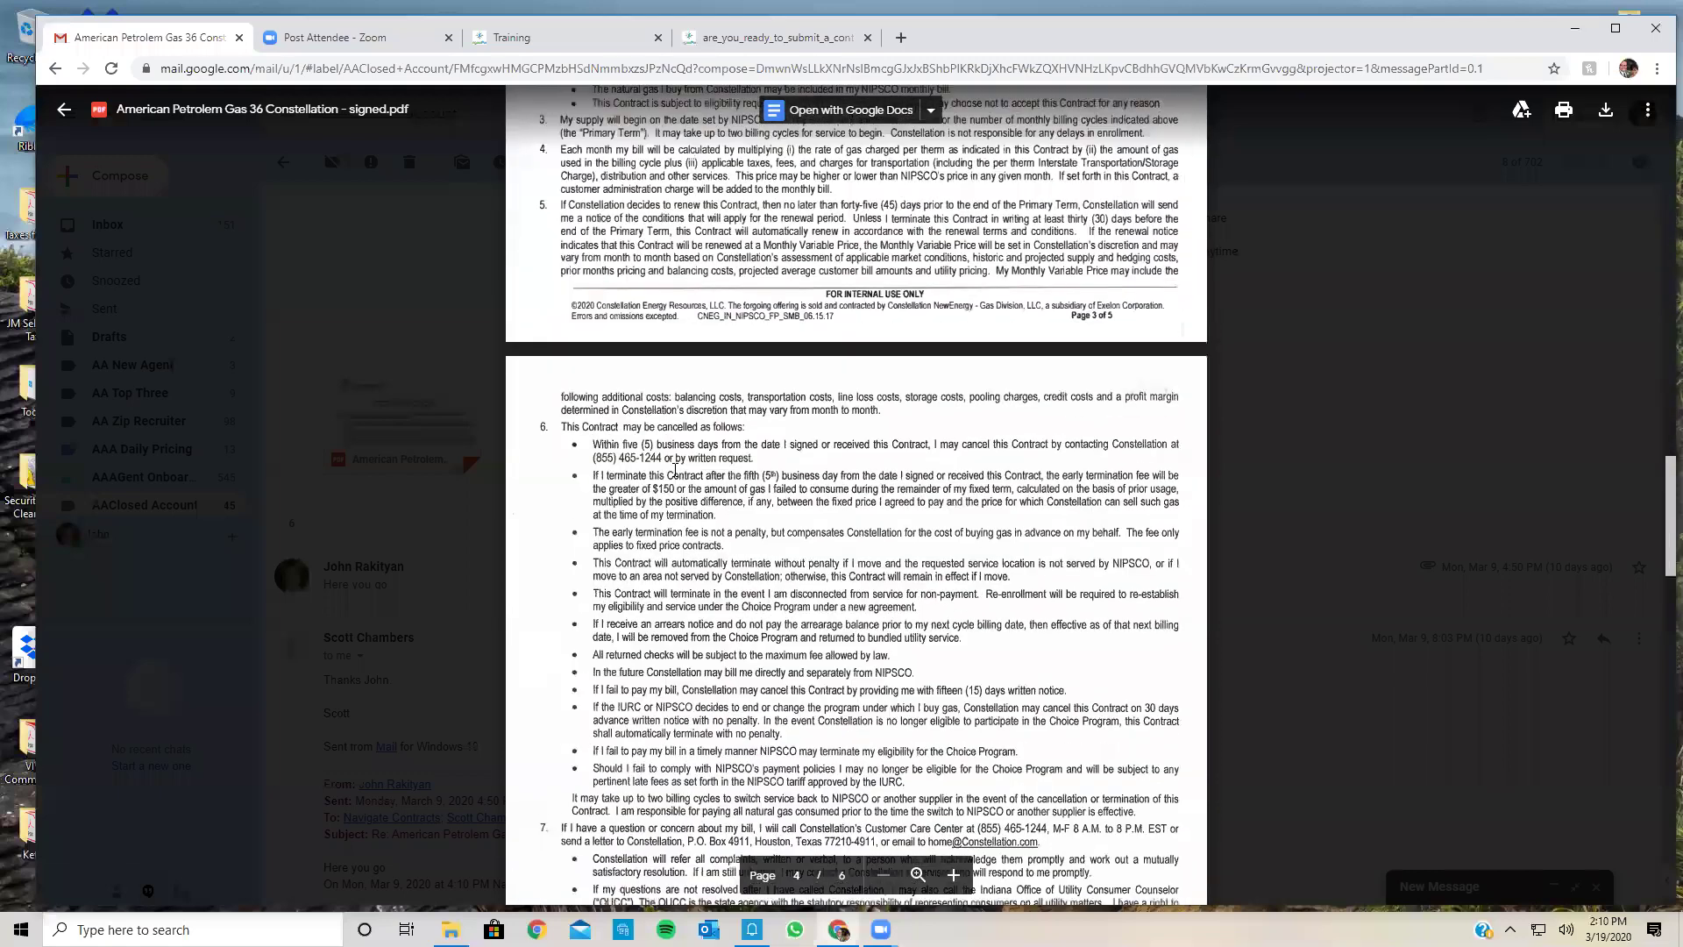
scroll(674, 469, "down", 5)
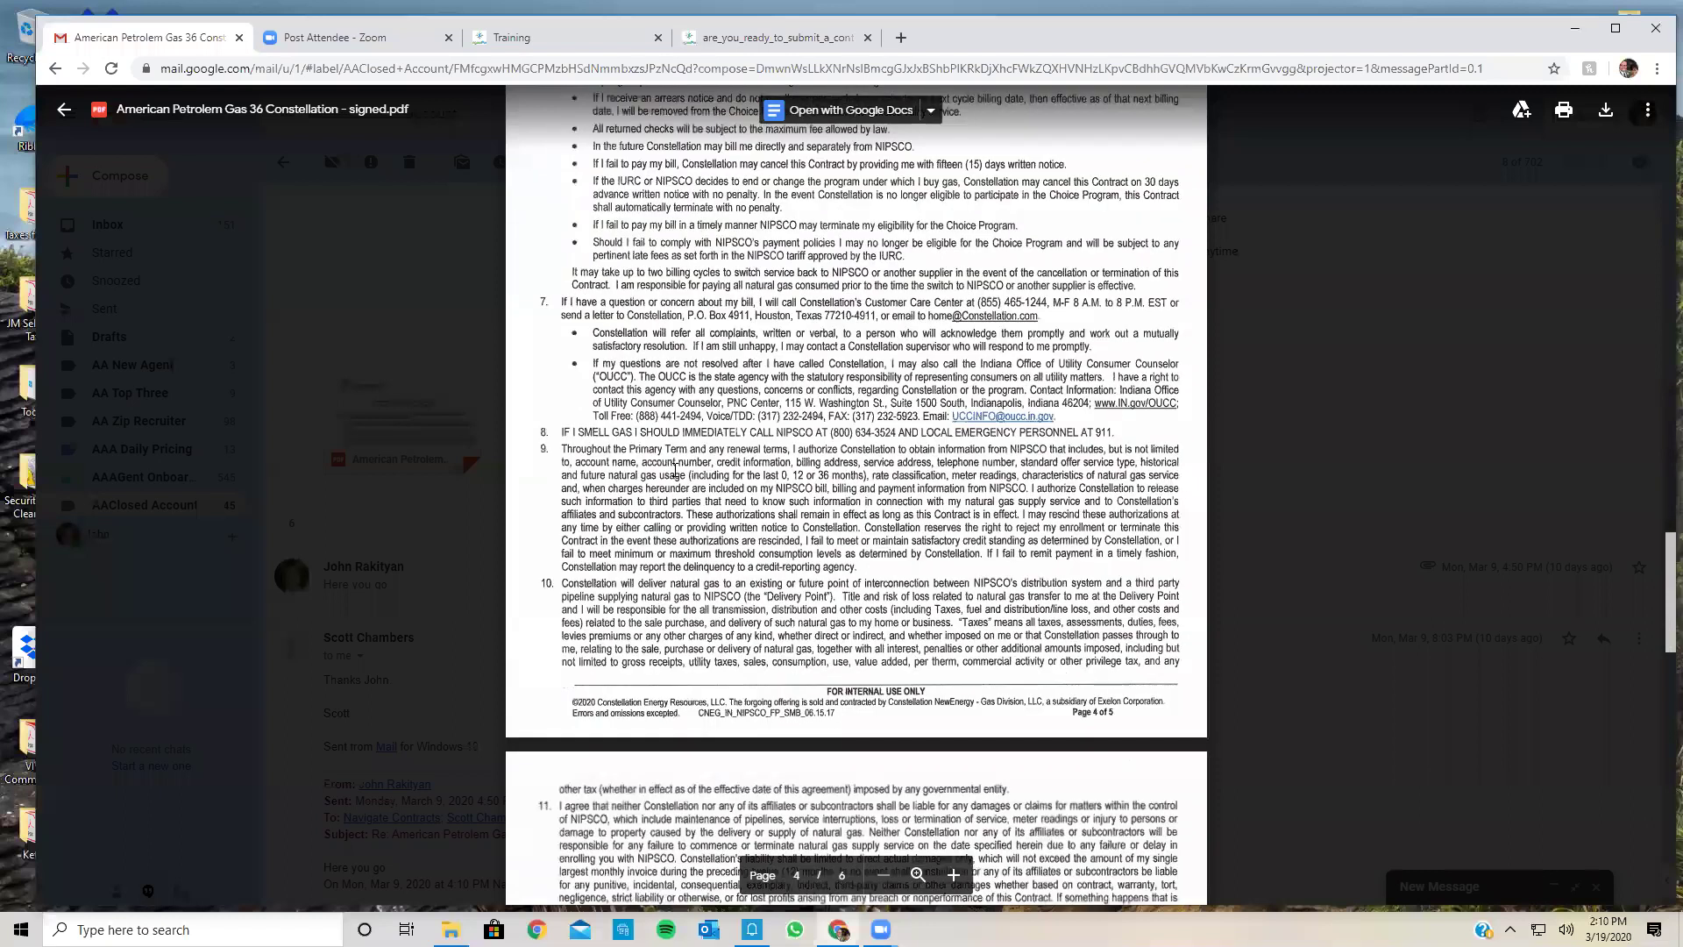
scroll(675, 471, "down", 15)
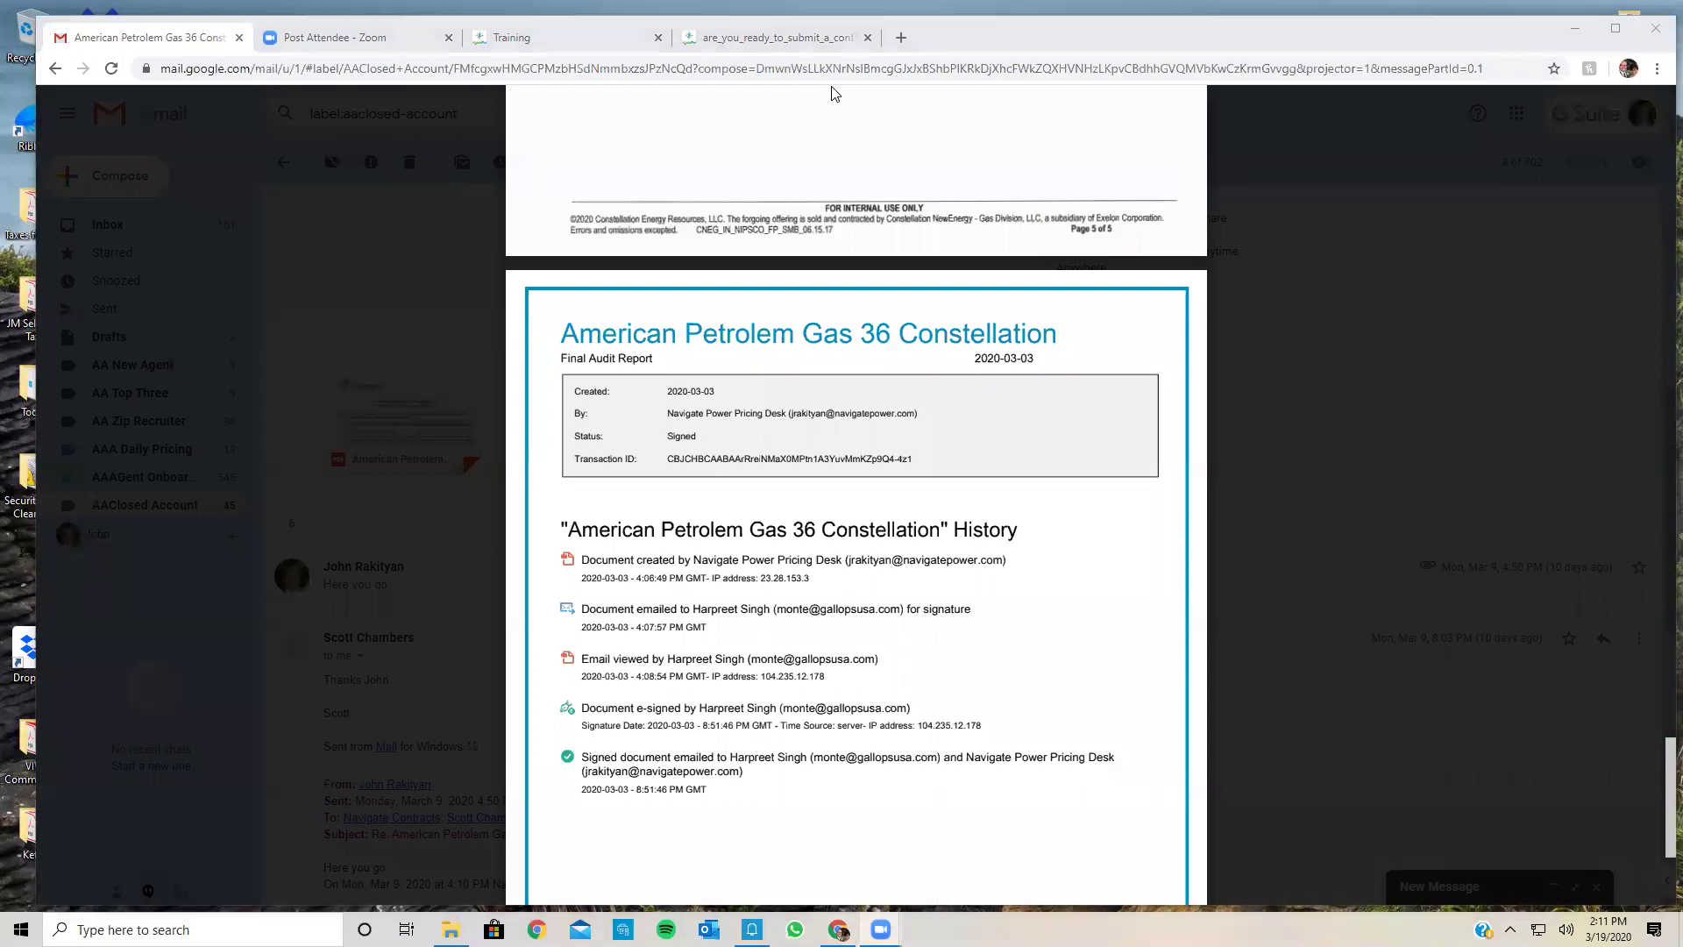
left_click(1329, 430)
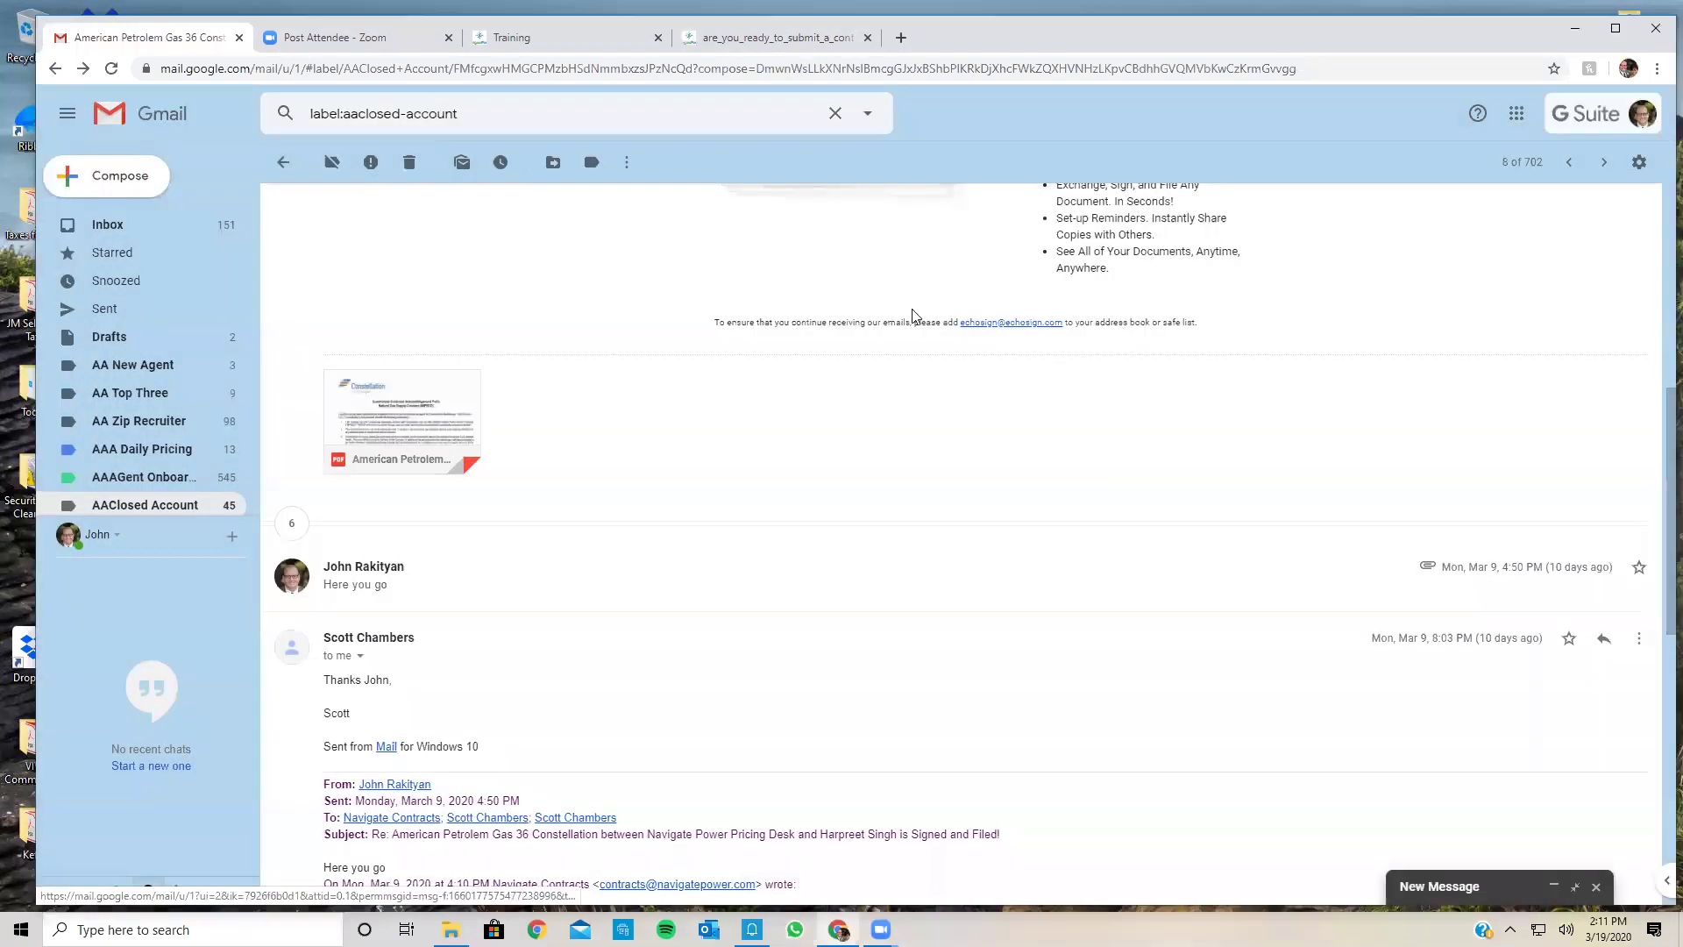
Step: Reopen the signed contract attachment, review its pages again, and close the preview with Esc
scroll(945, 611, "down", 6)
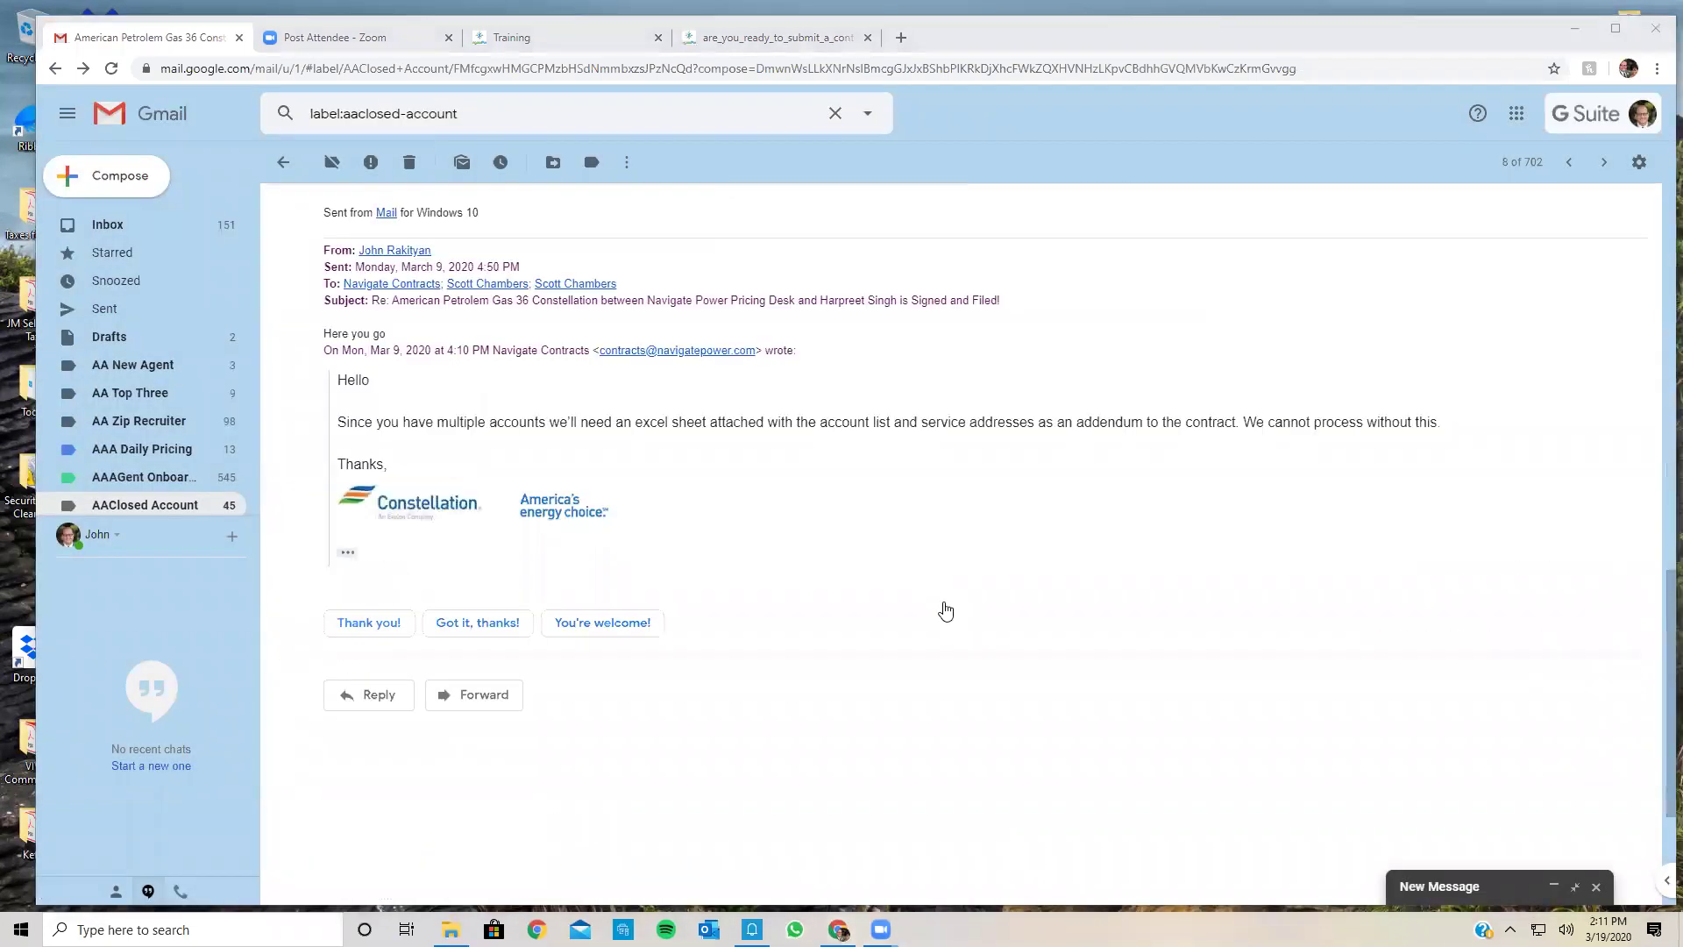
scroll(946, 611, "down", 3)
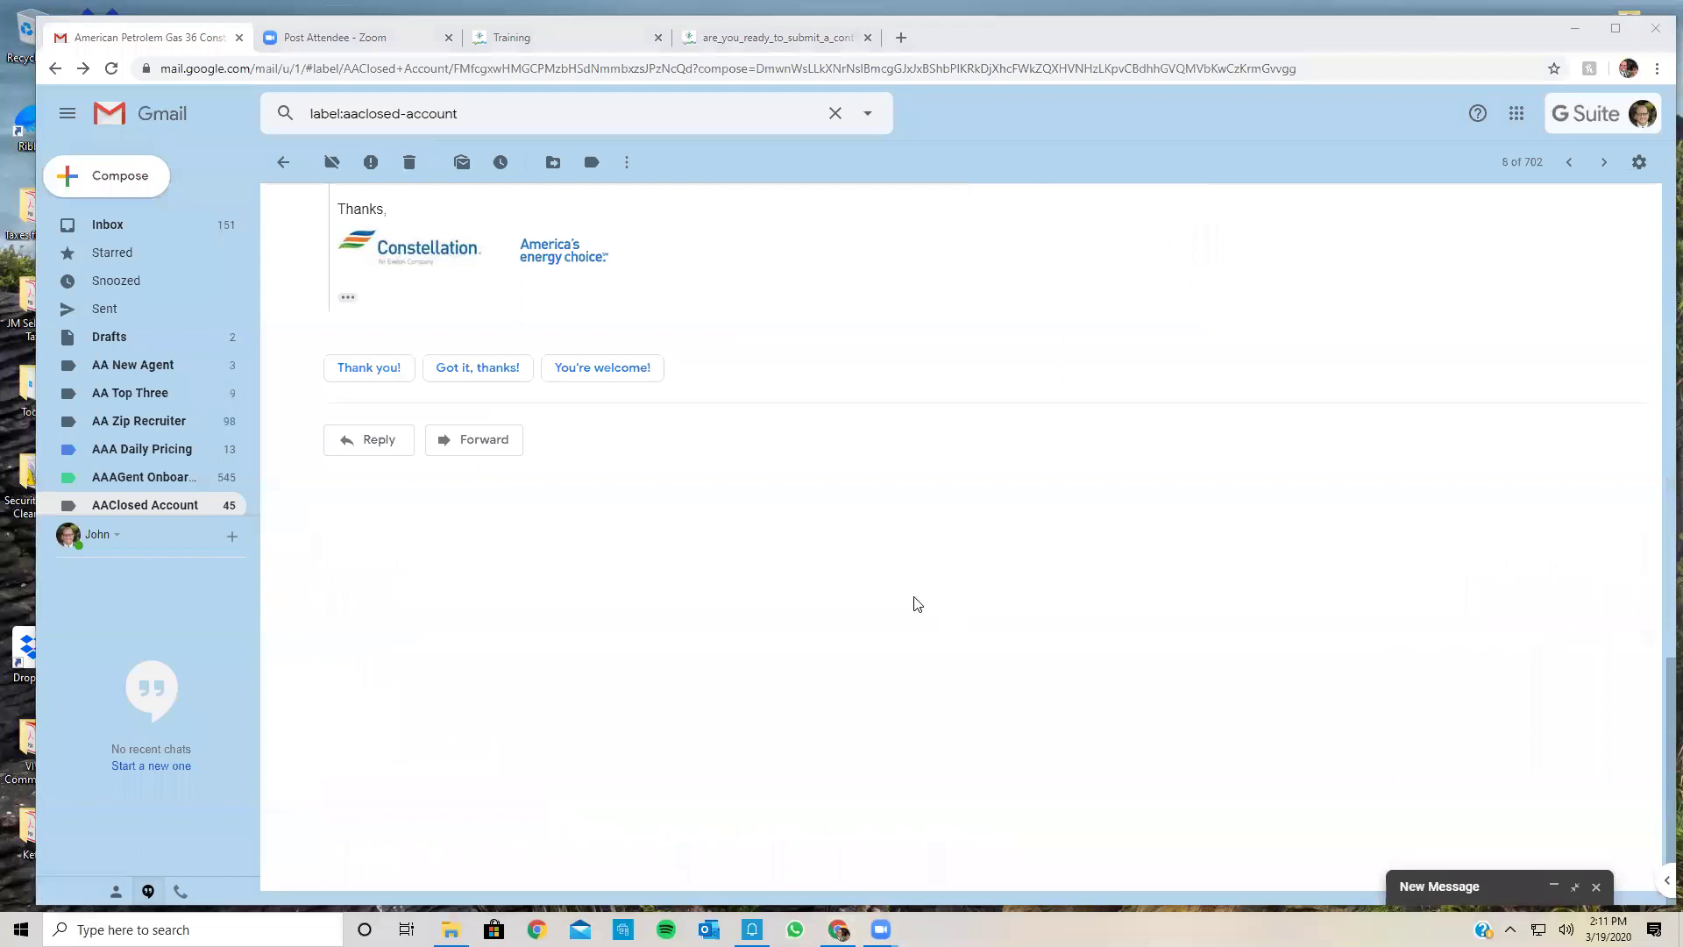
scroll(338, 481, "up", 10)
left_click(418, 481)
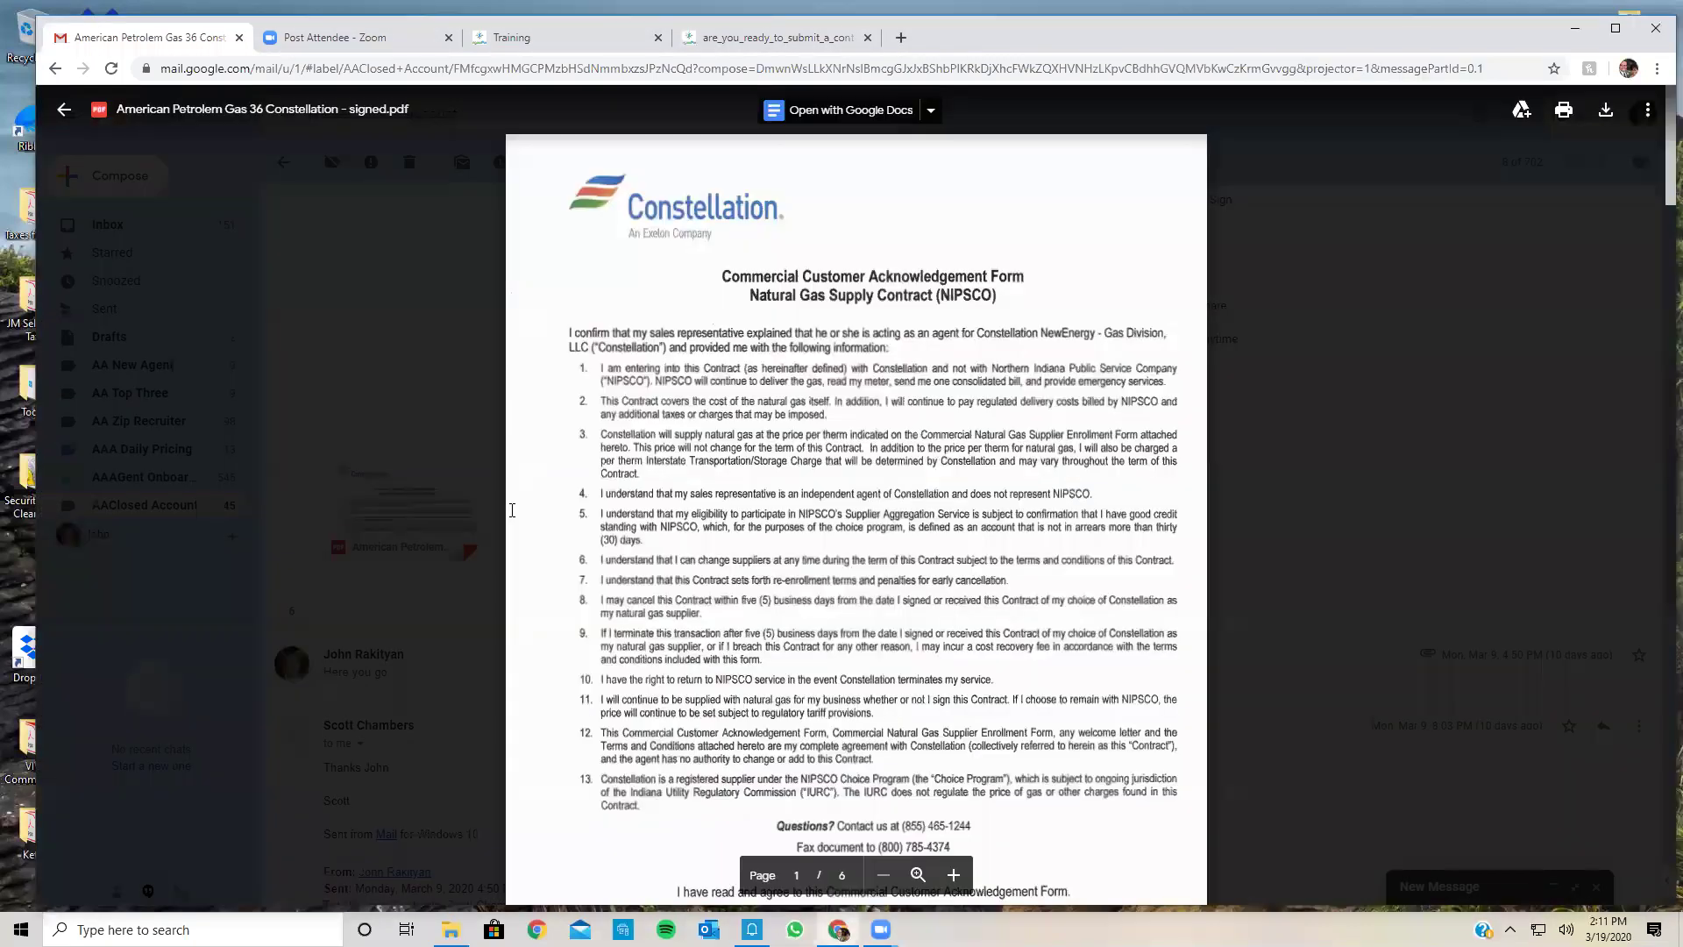
scroll(512, 510, "down", 20)
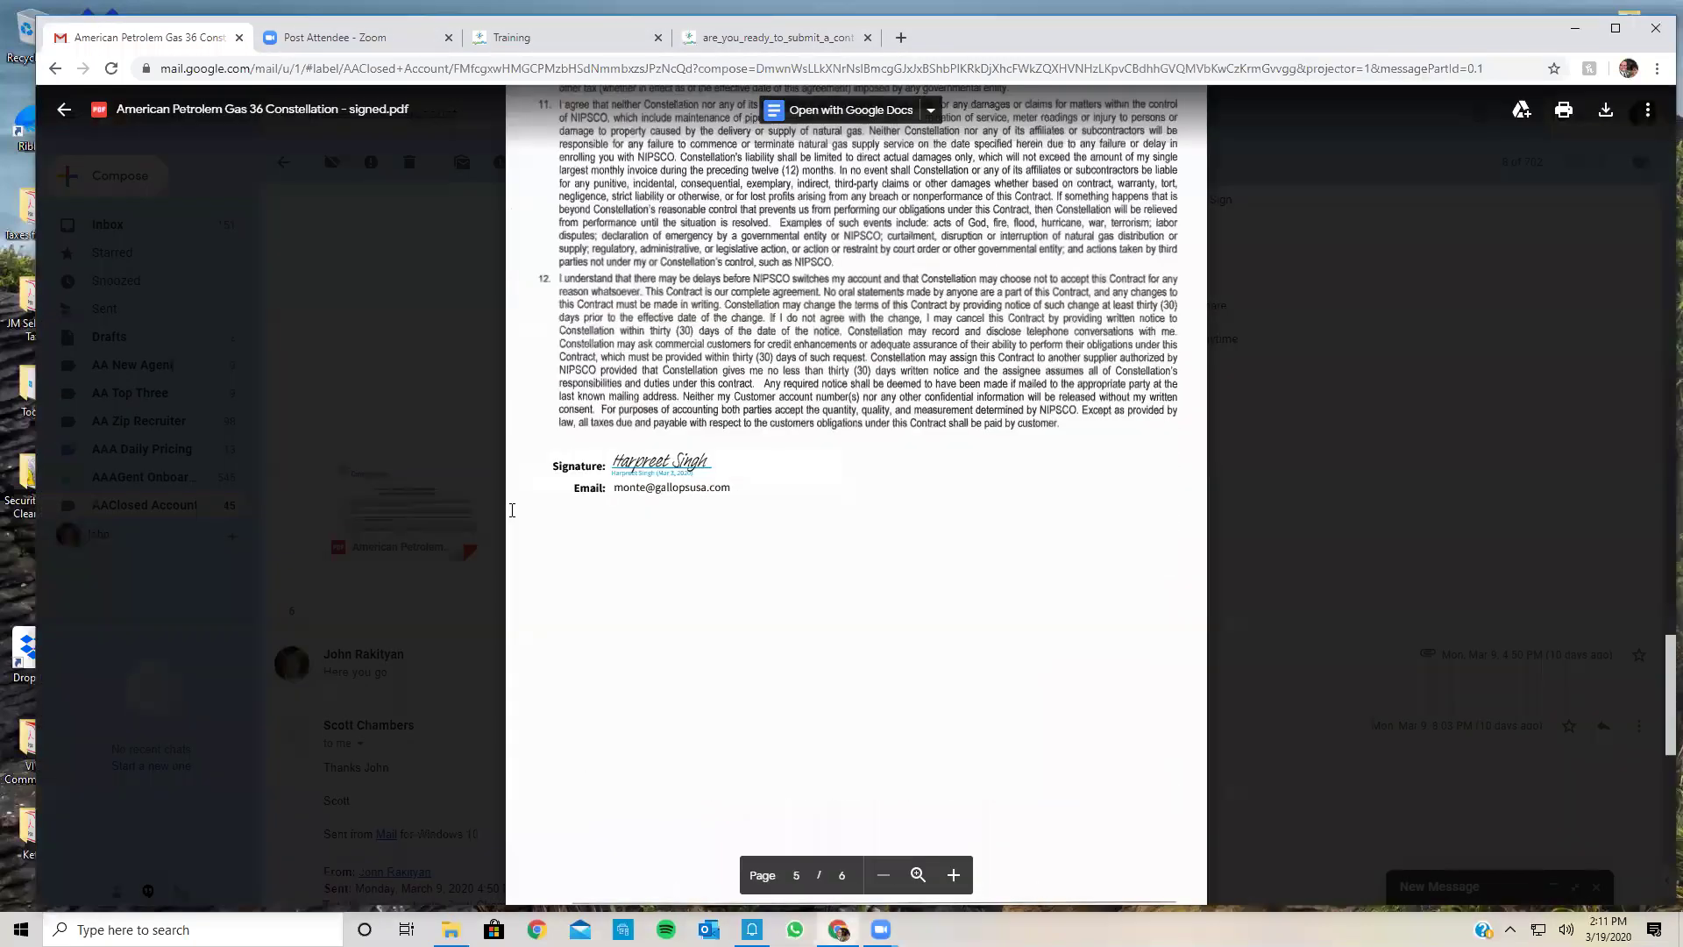
scroll(877, 425, "up", 1)
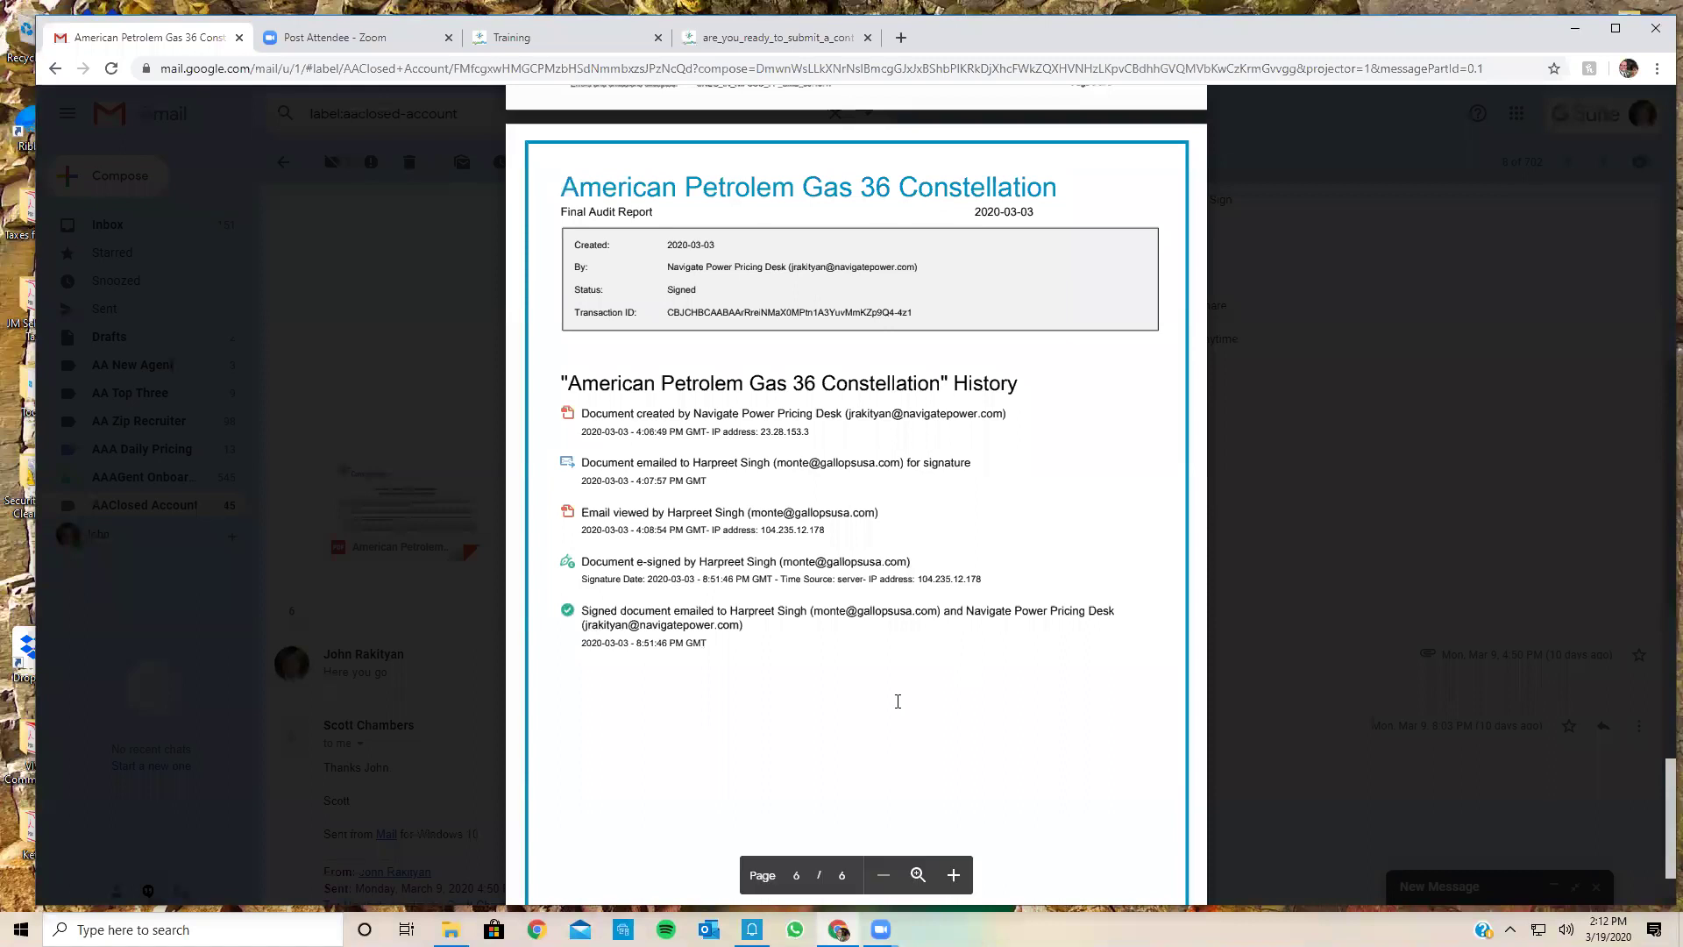
scroll(898, 701, "down", 2)
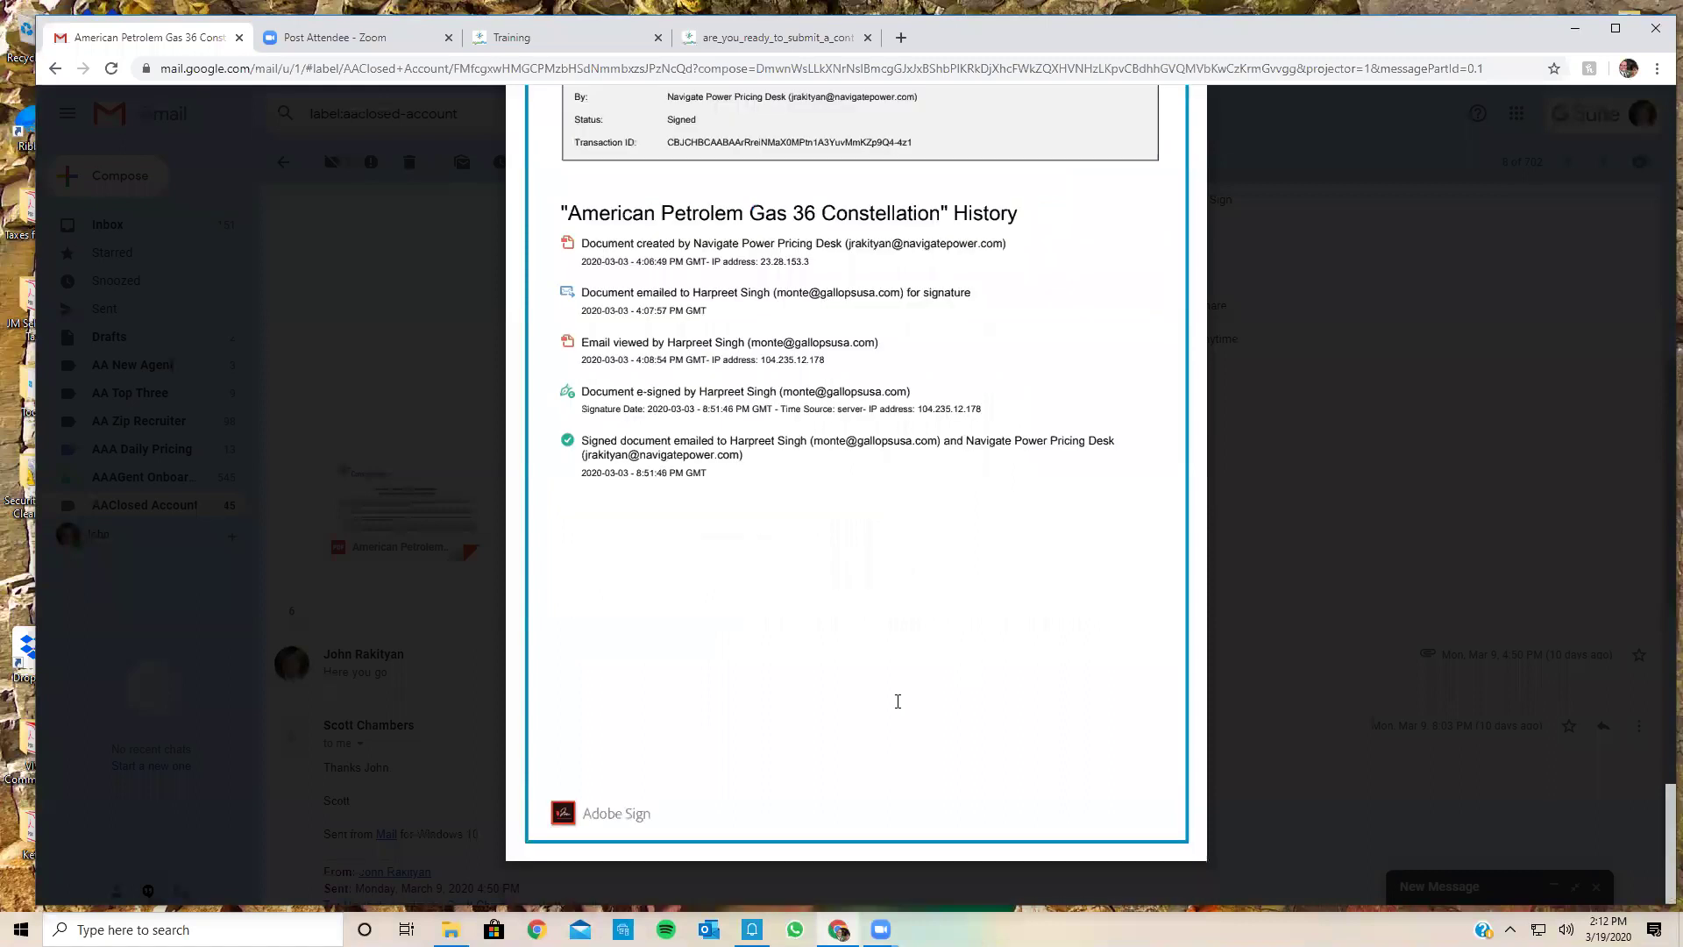
scroll(898, 702, "up", 4)
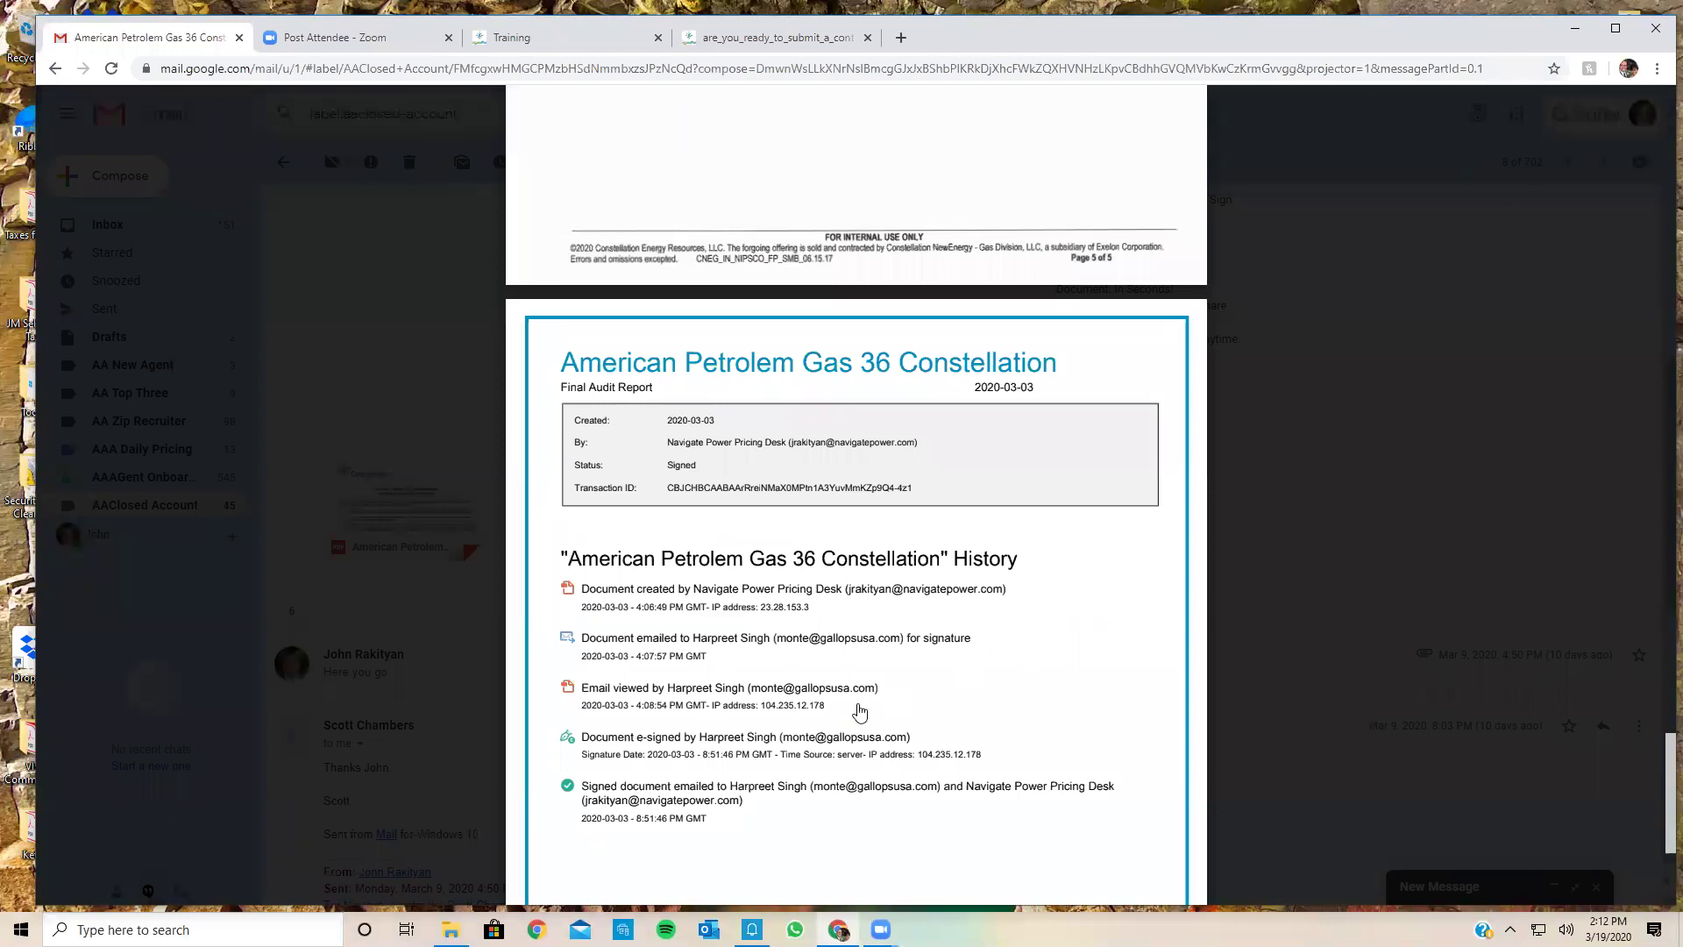
scroll(860, 707, "up", 6)
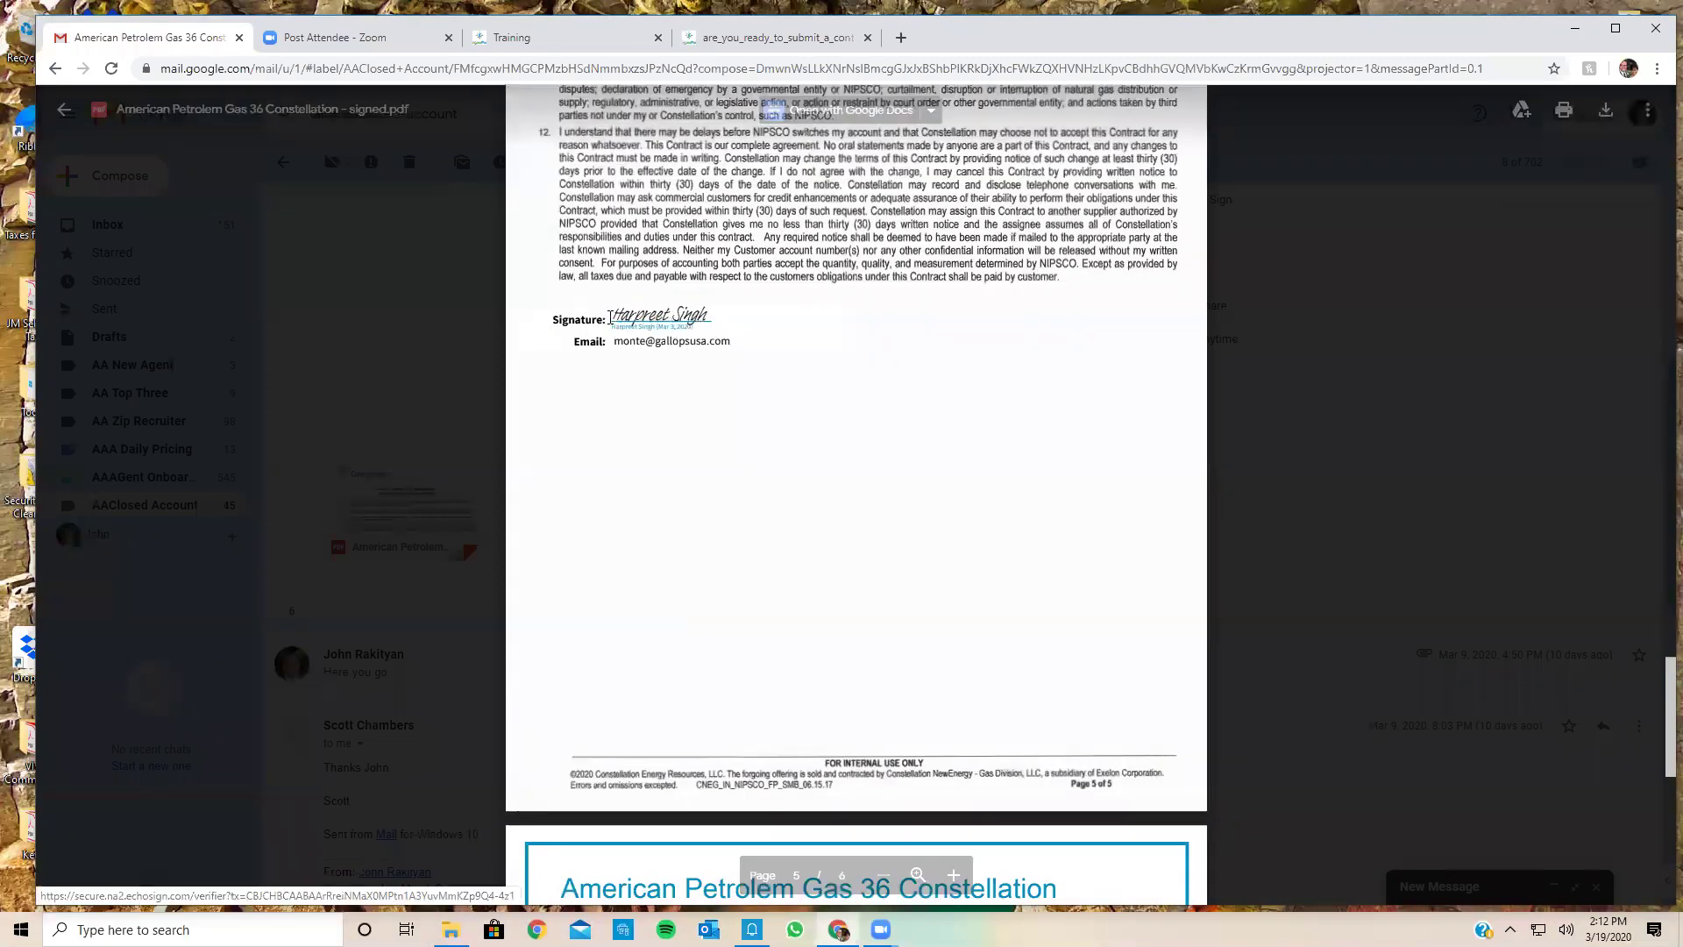
scroll(819, 477, "up", 4)
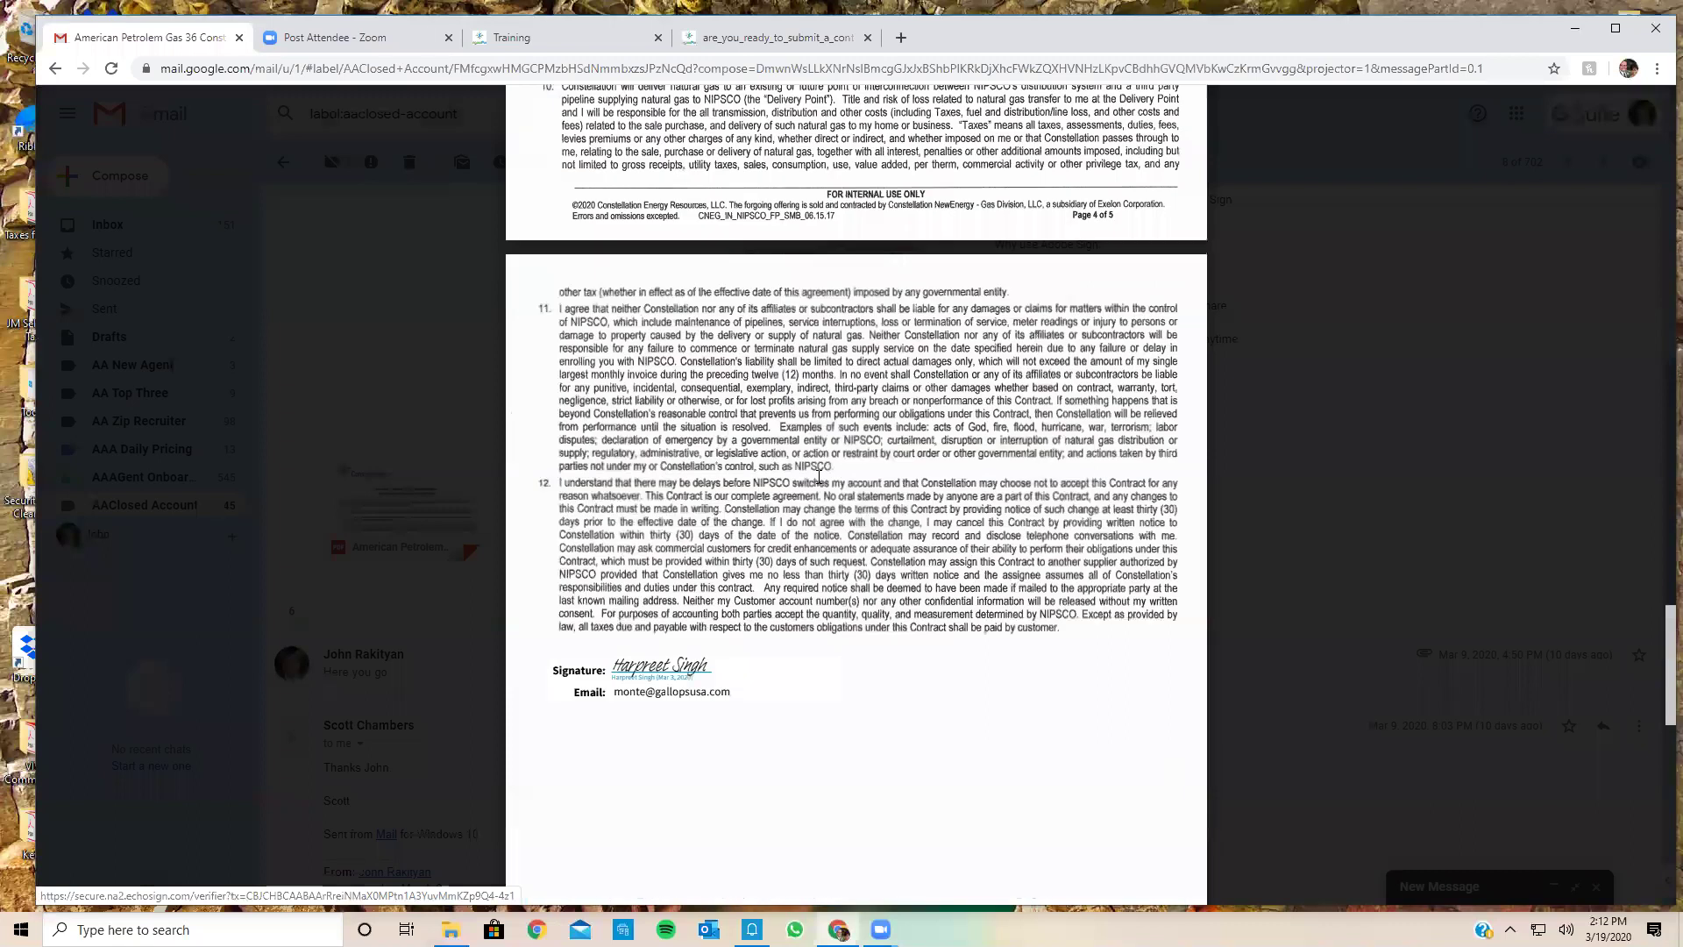
scroll(818, 477, "up", 15)
scroll(819, 477, "up", 15)
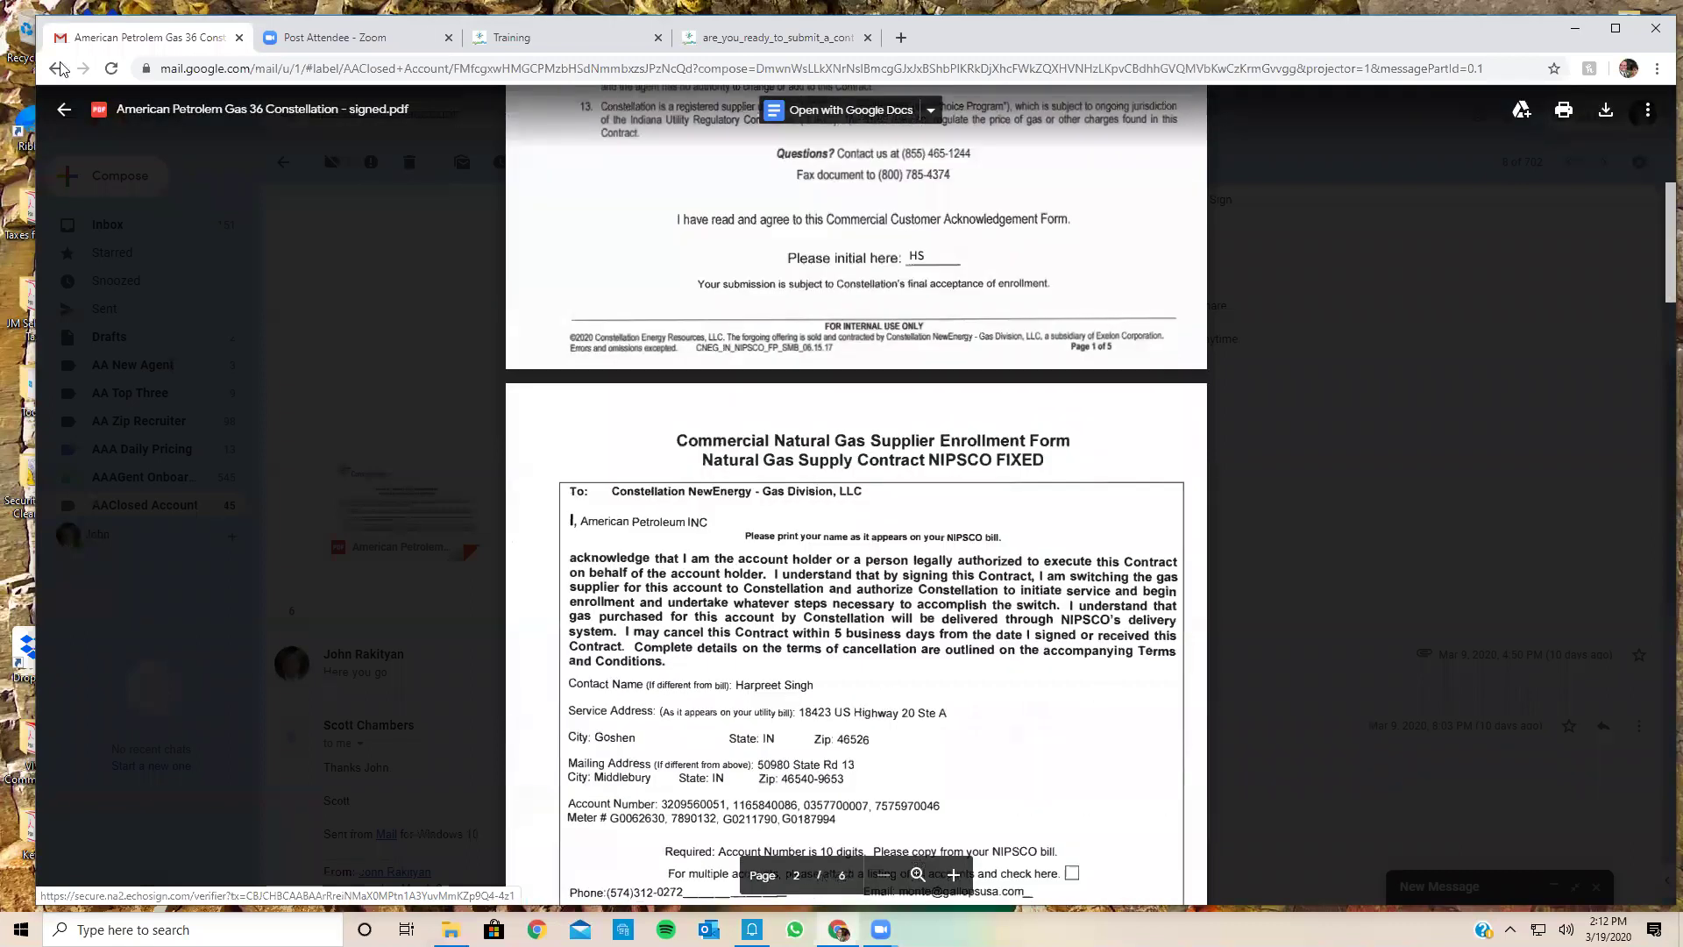
key("Escape")
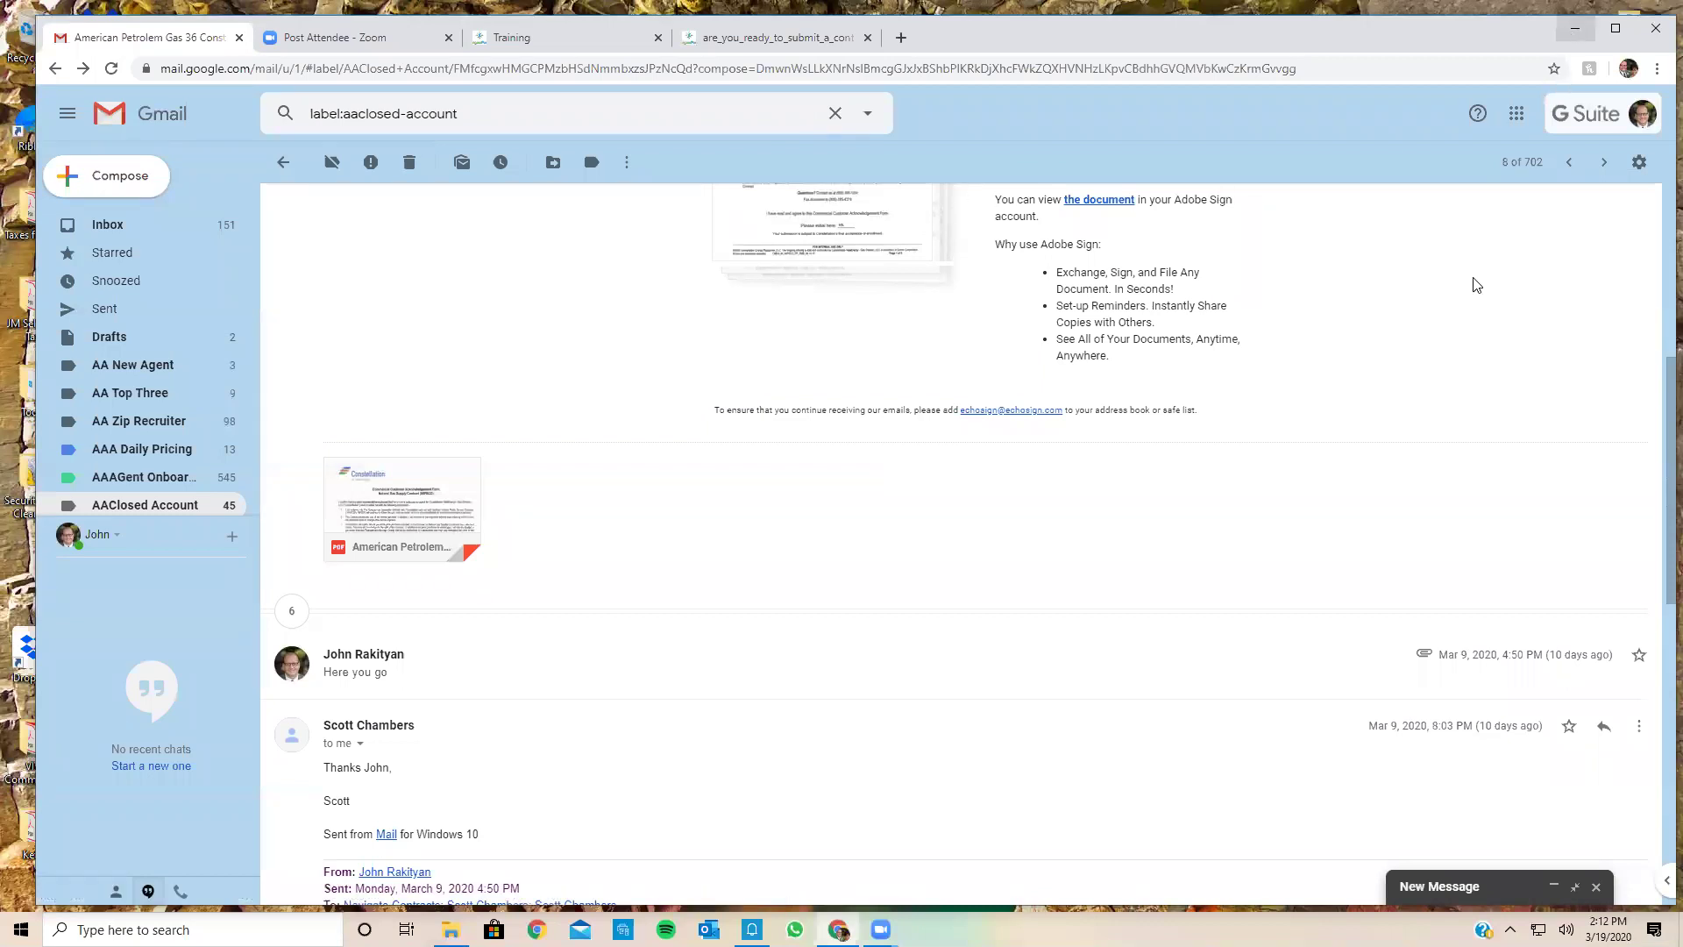
Step: Open the desktop Contracts folder, scroll and refresh its file list, then minimize it and return to Chrome
key("super+d")
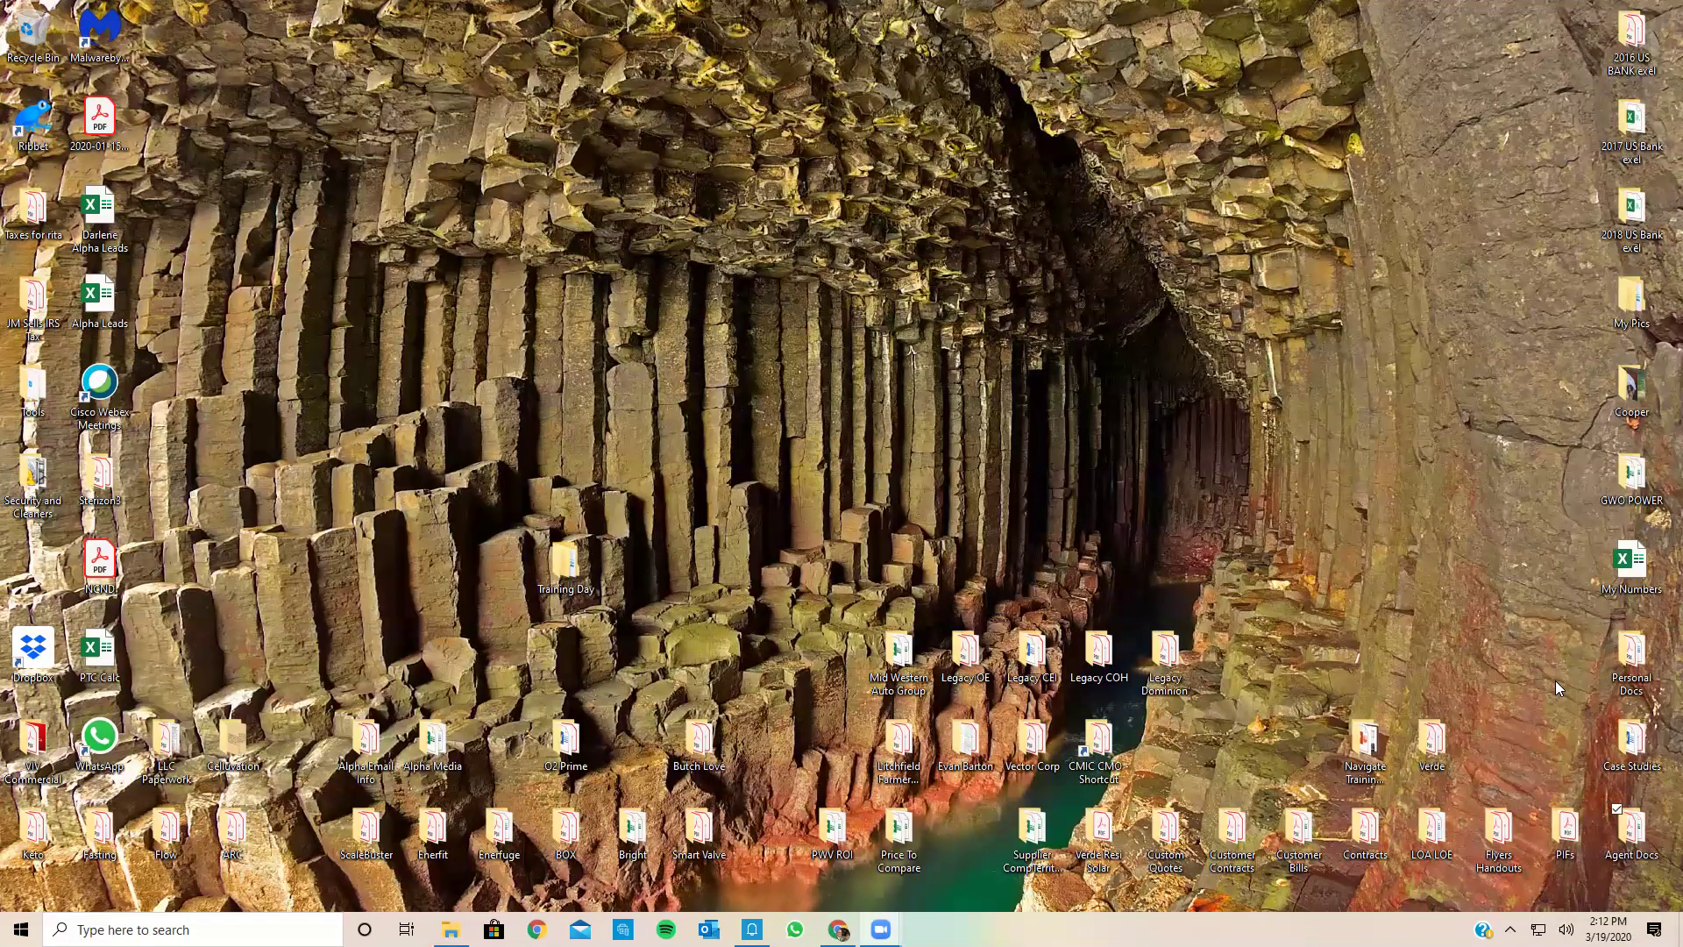
double_click(1365, 829)
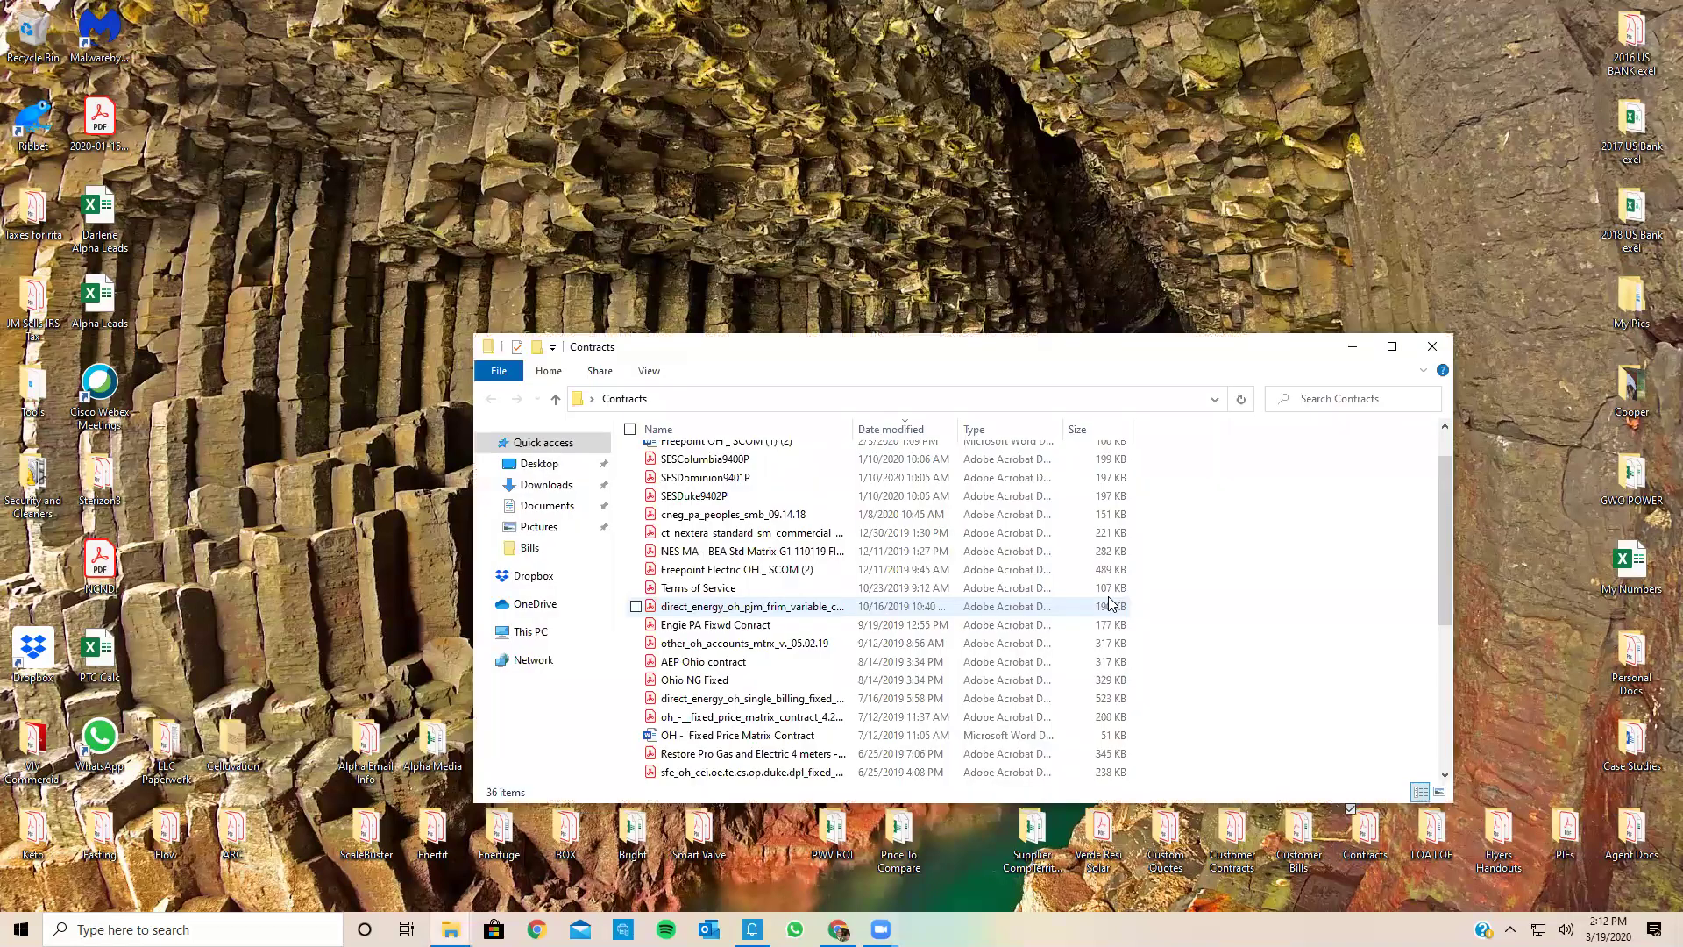
scroll(1110, 603, "down", 5)
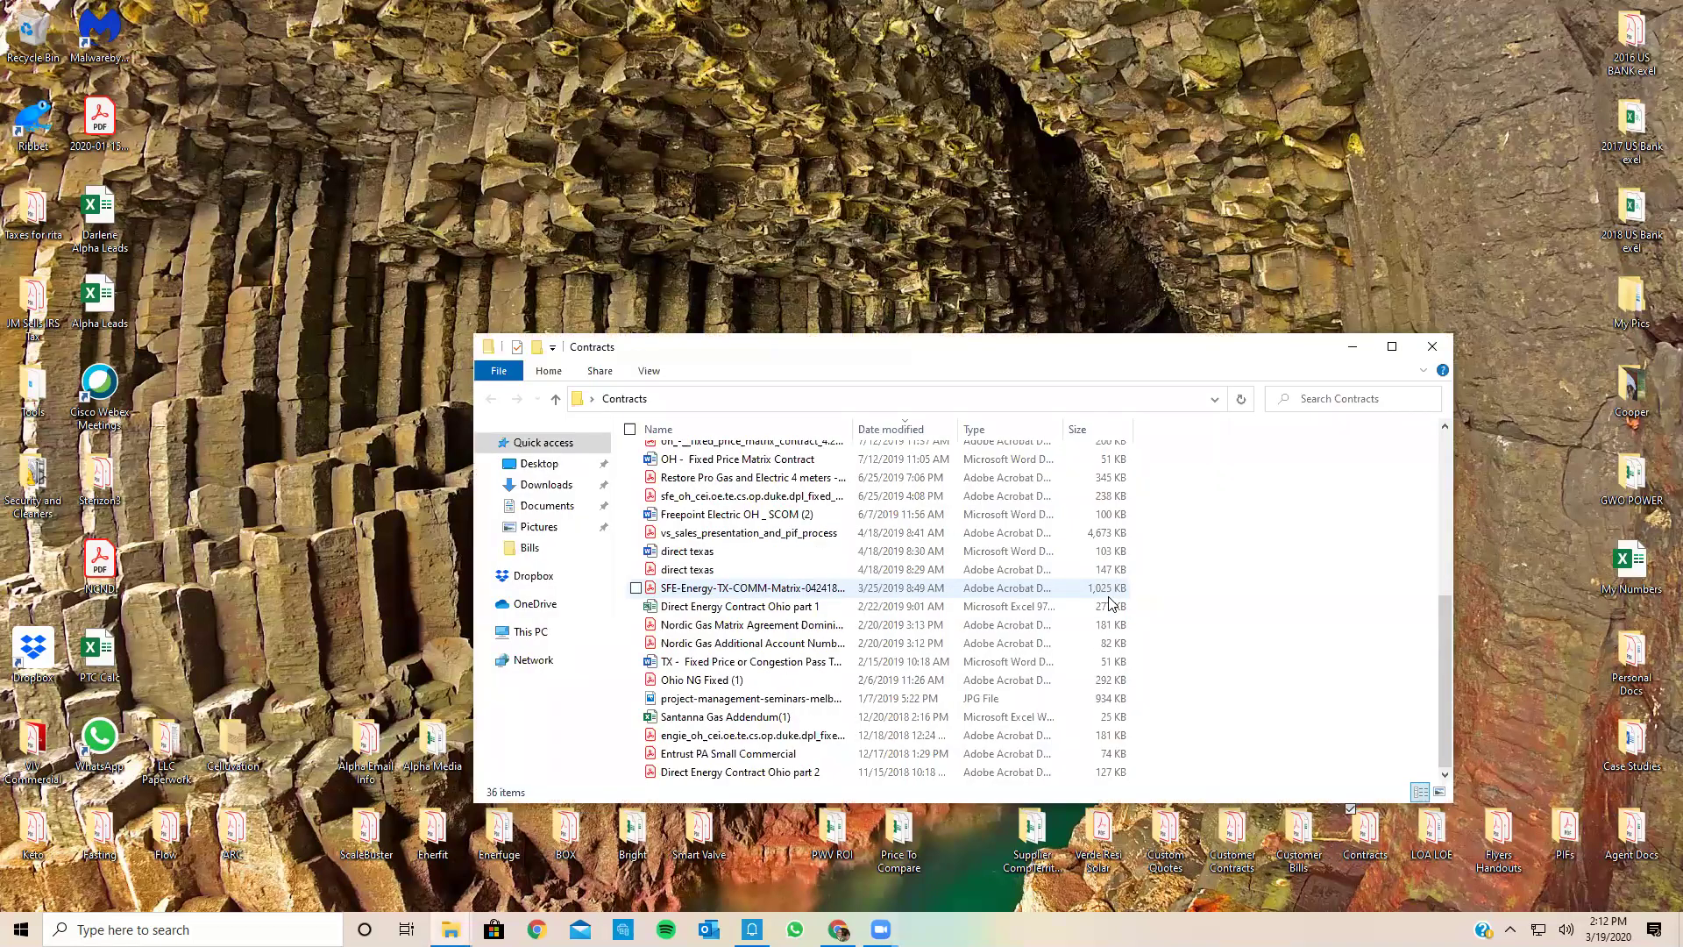
left_click(1236, 401)
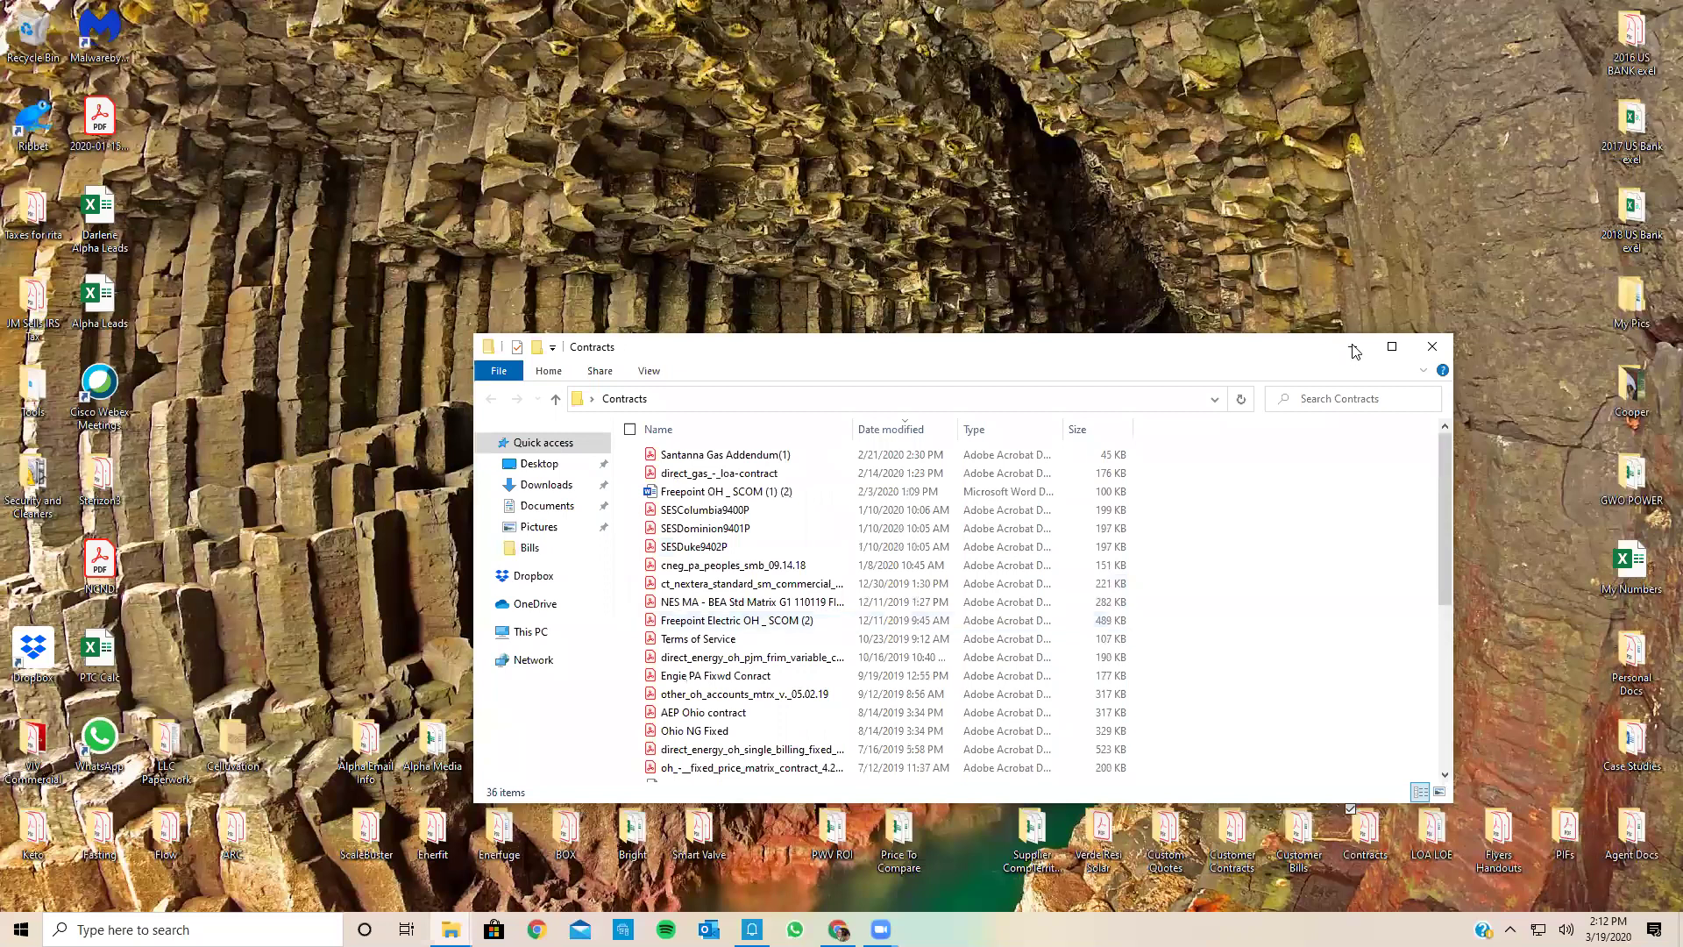
left_click(1354, 349)
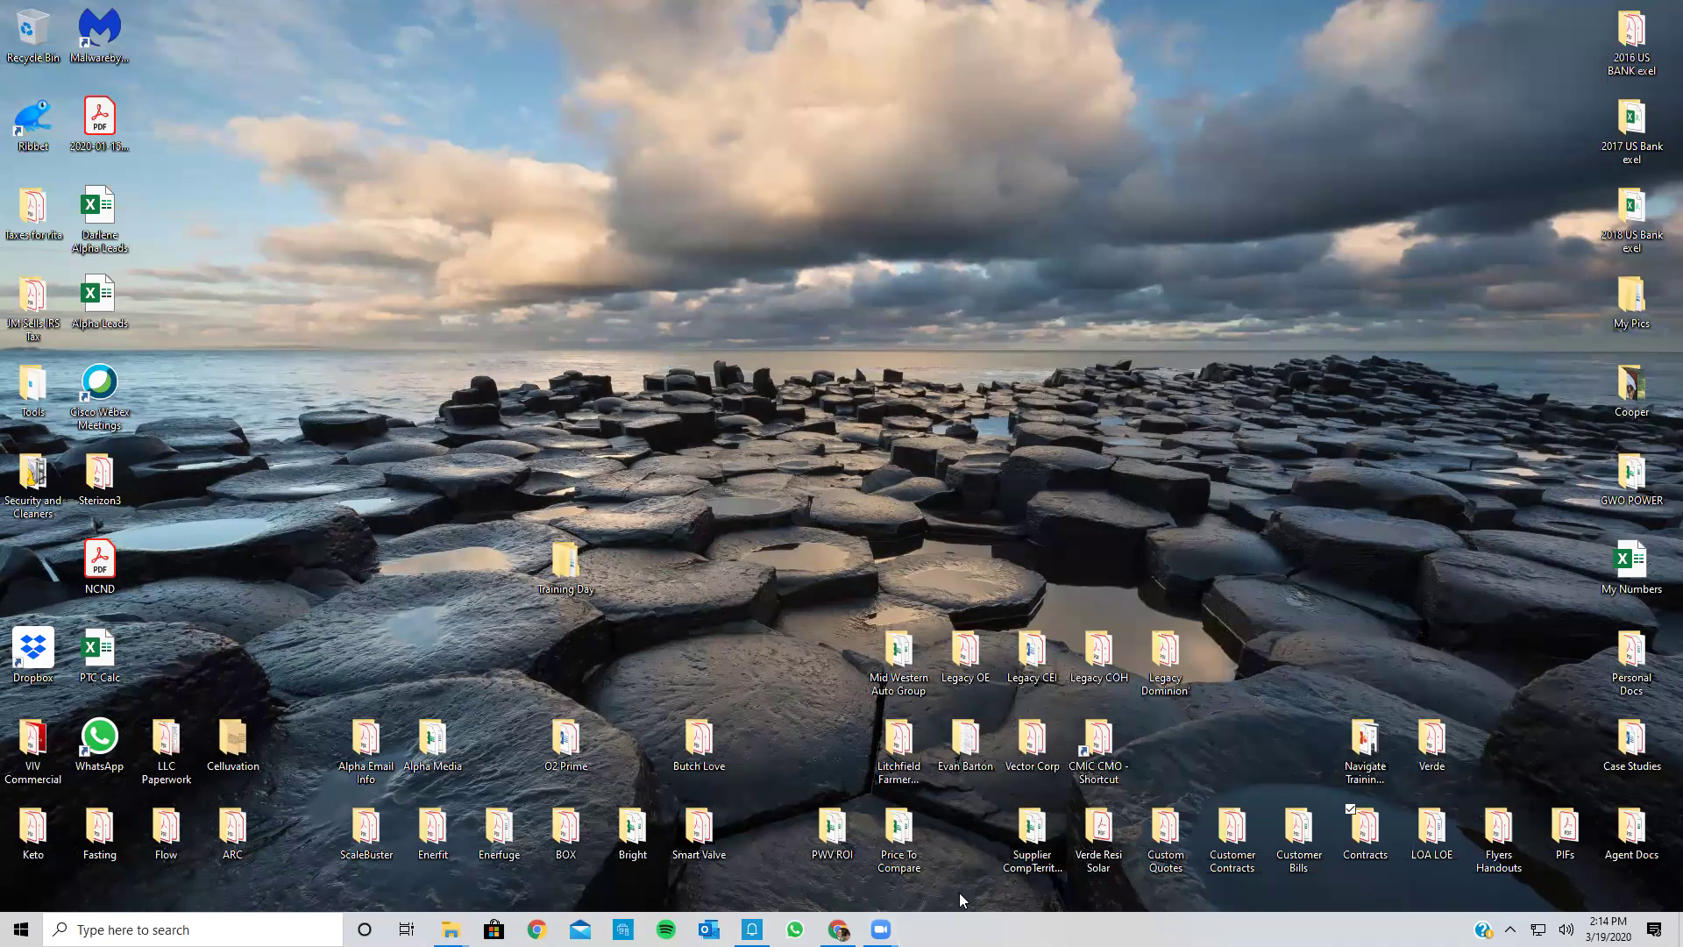
left_click(839, 929)
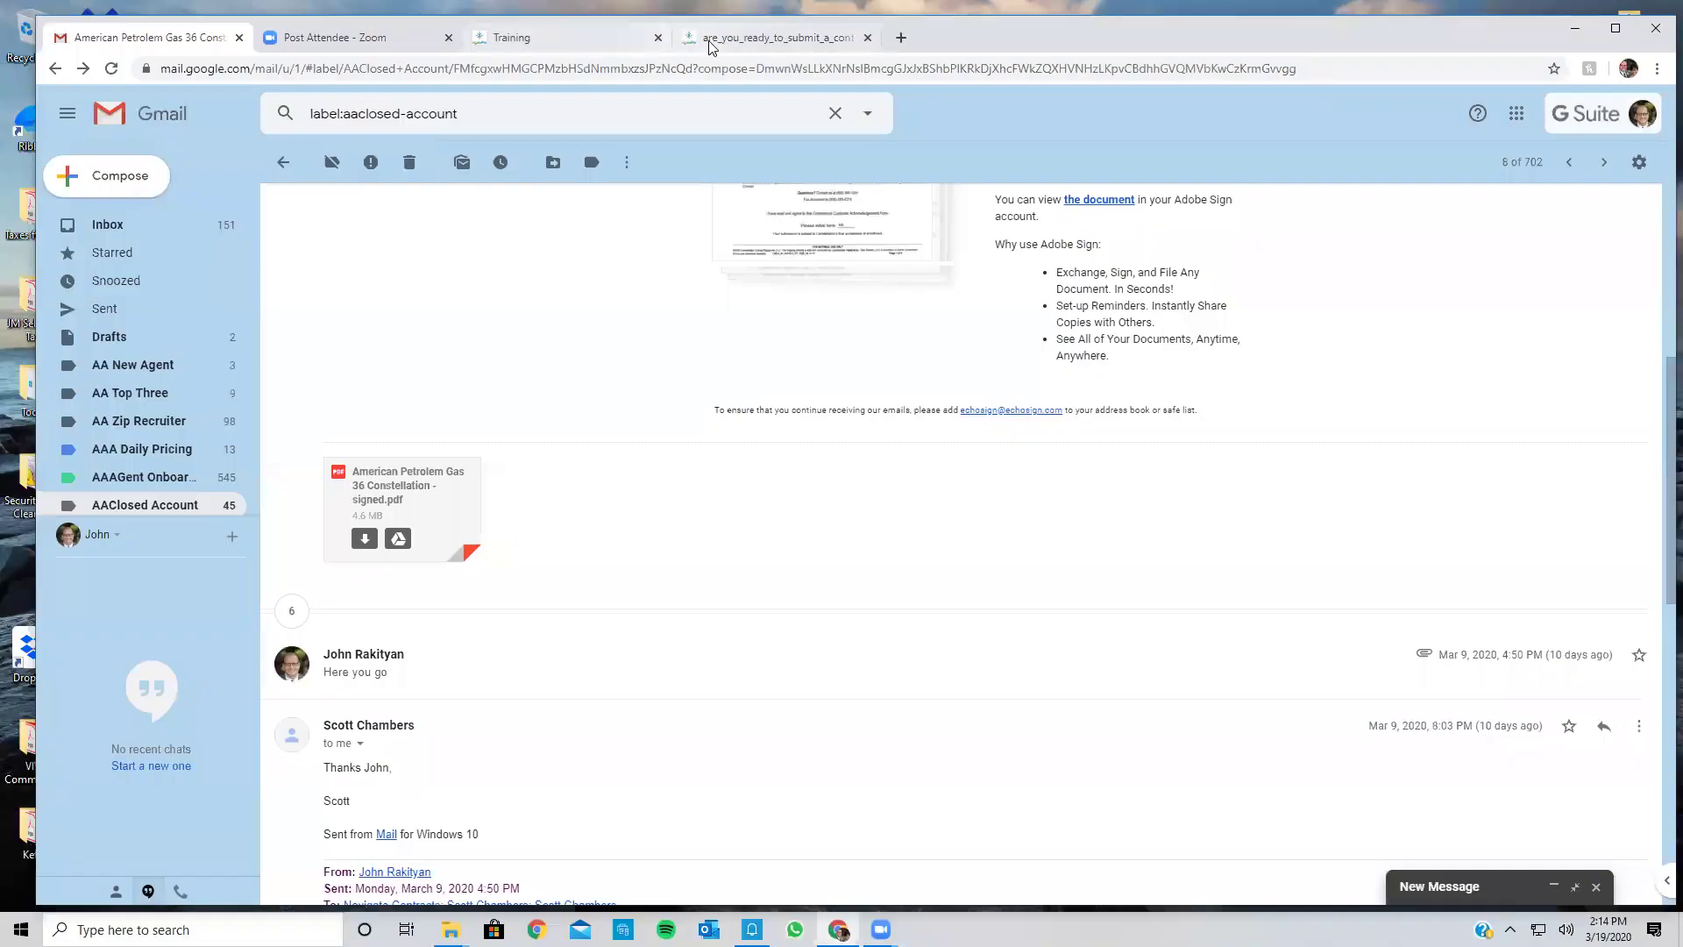
Step: Close the contract-submission checklist PDF tab in Chrome
left_click(712, 39)
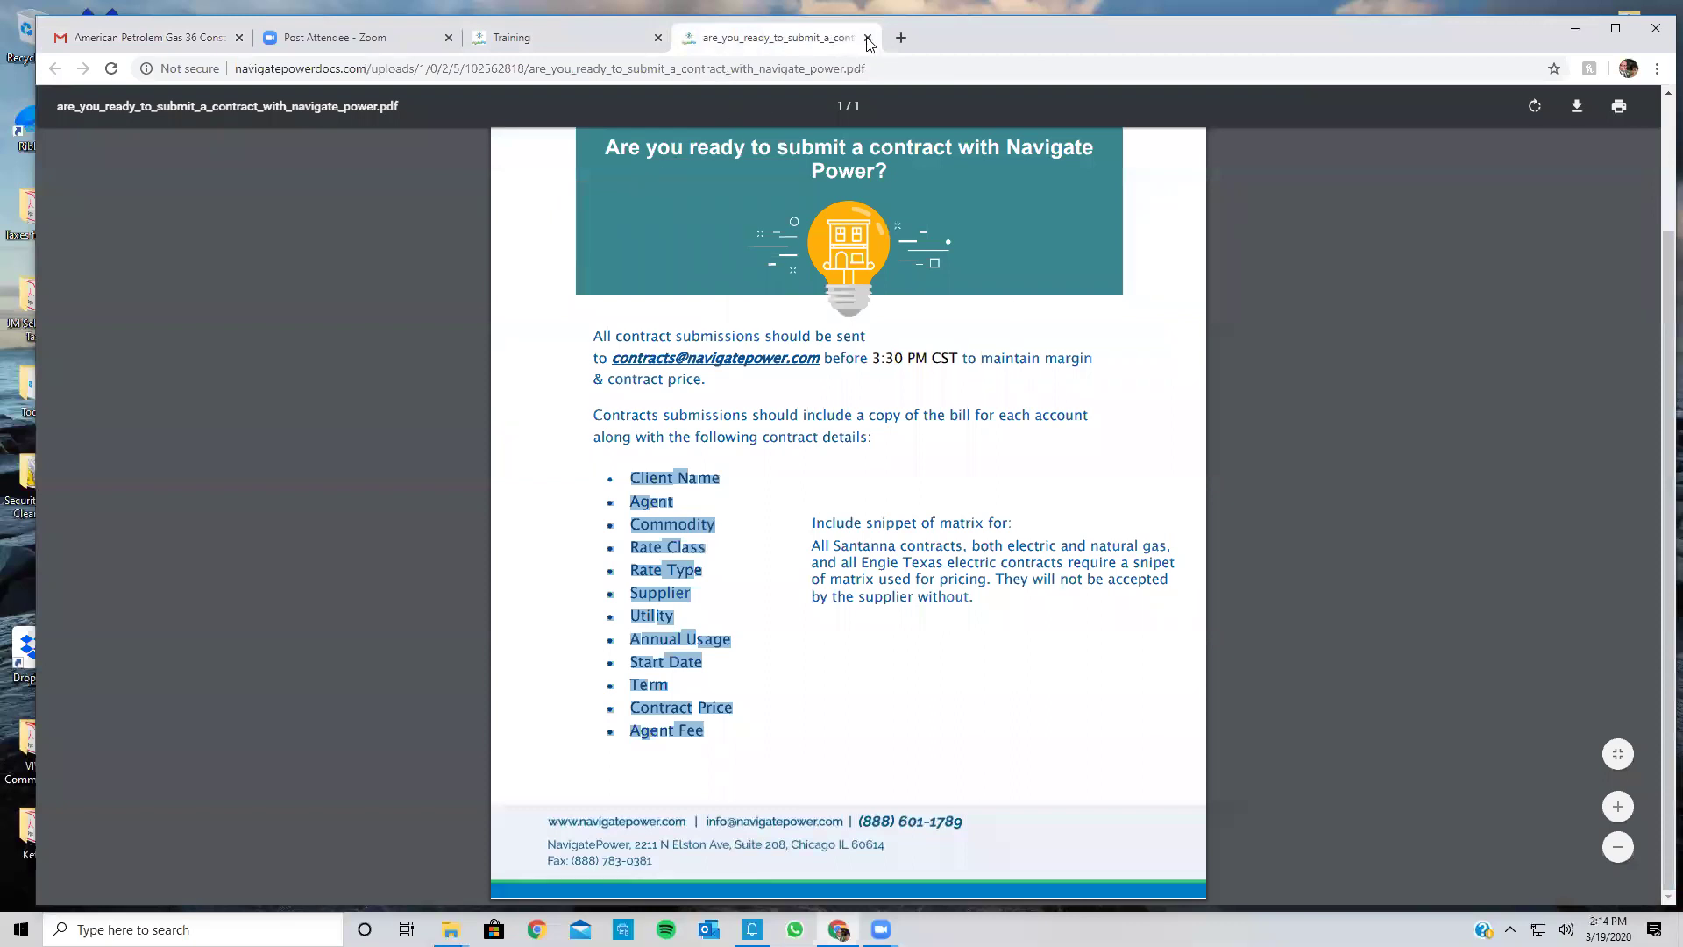
key("ctrl+w")
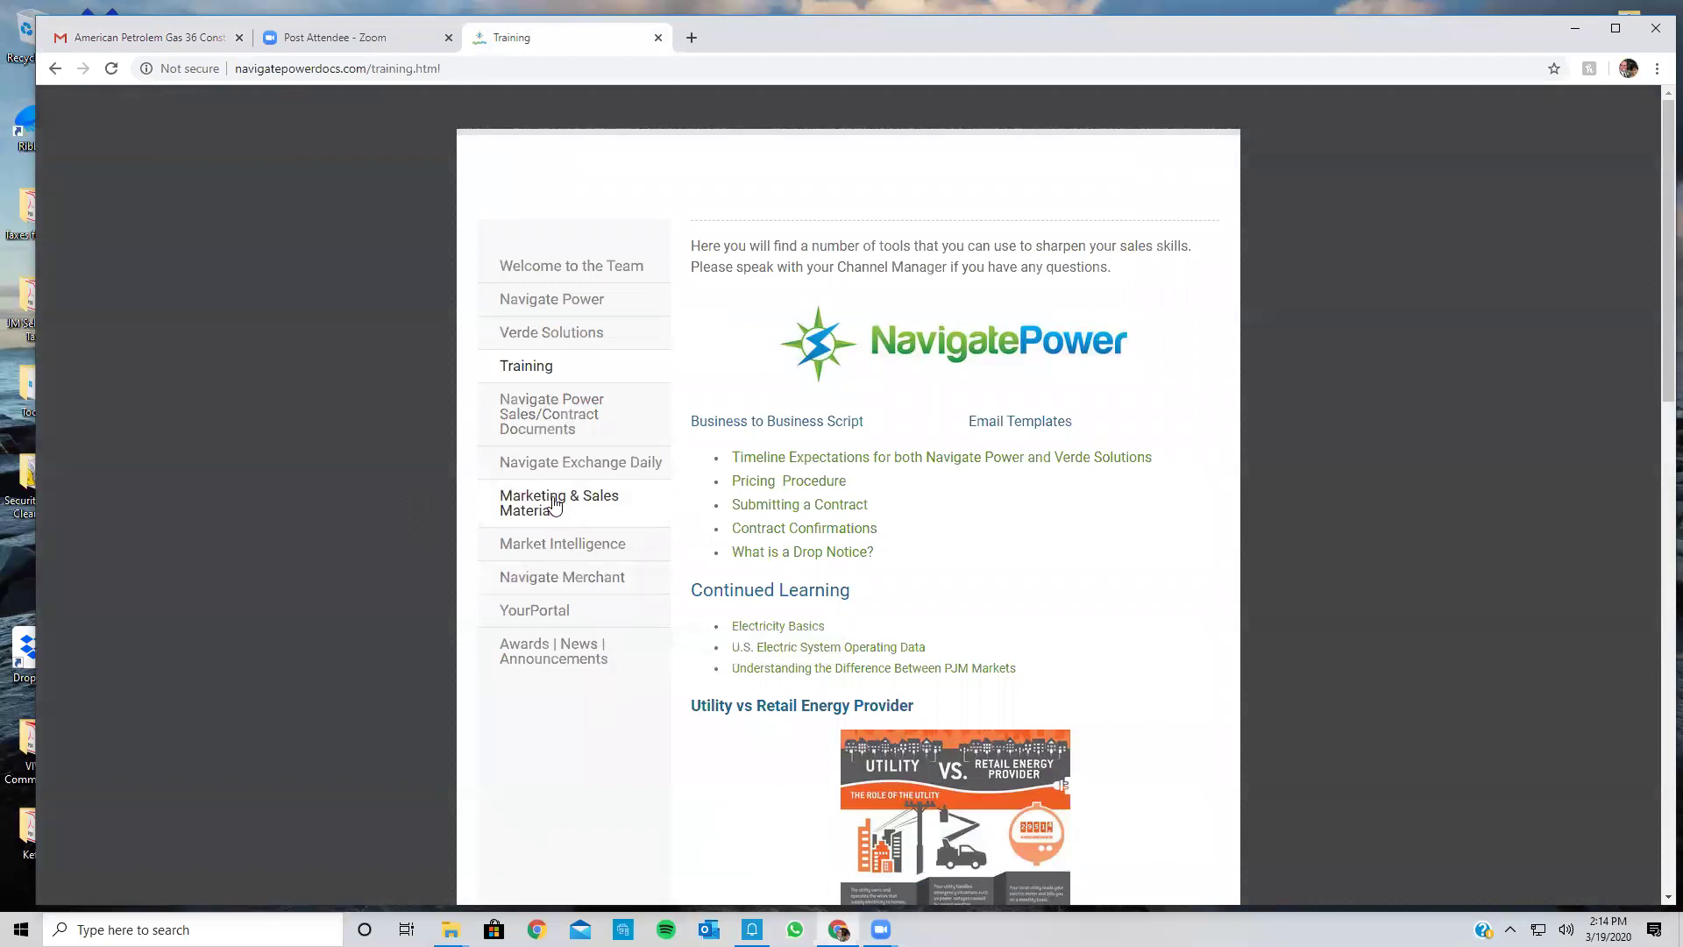
Step: From Sales/Contract Documents, go to the Ohio page and download the Freepoint Contract PDF to Downloads
left_click(555, 426)
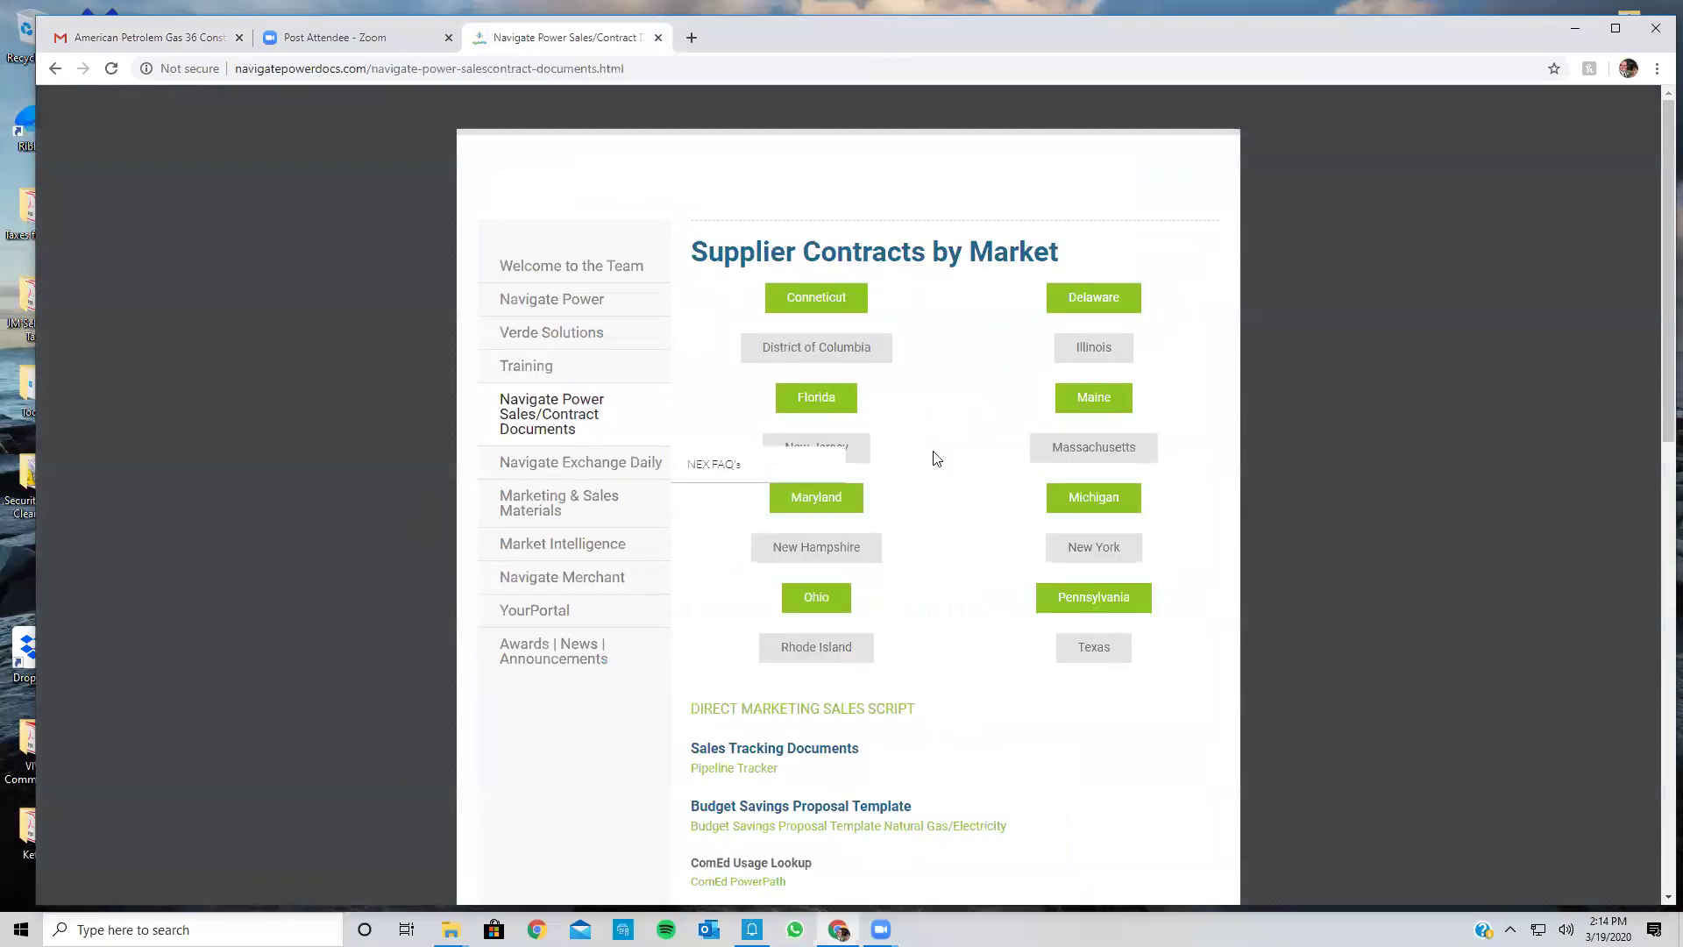
left_click(831, 600)
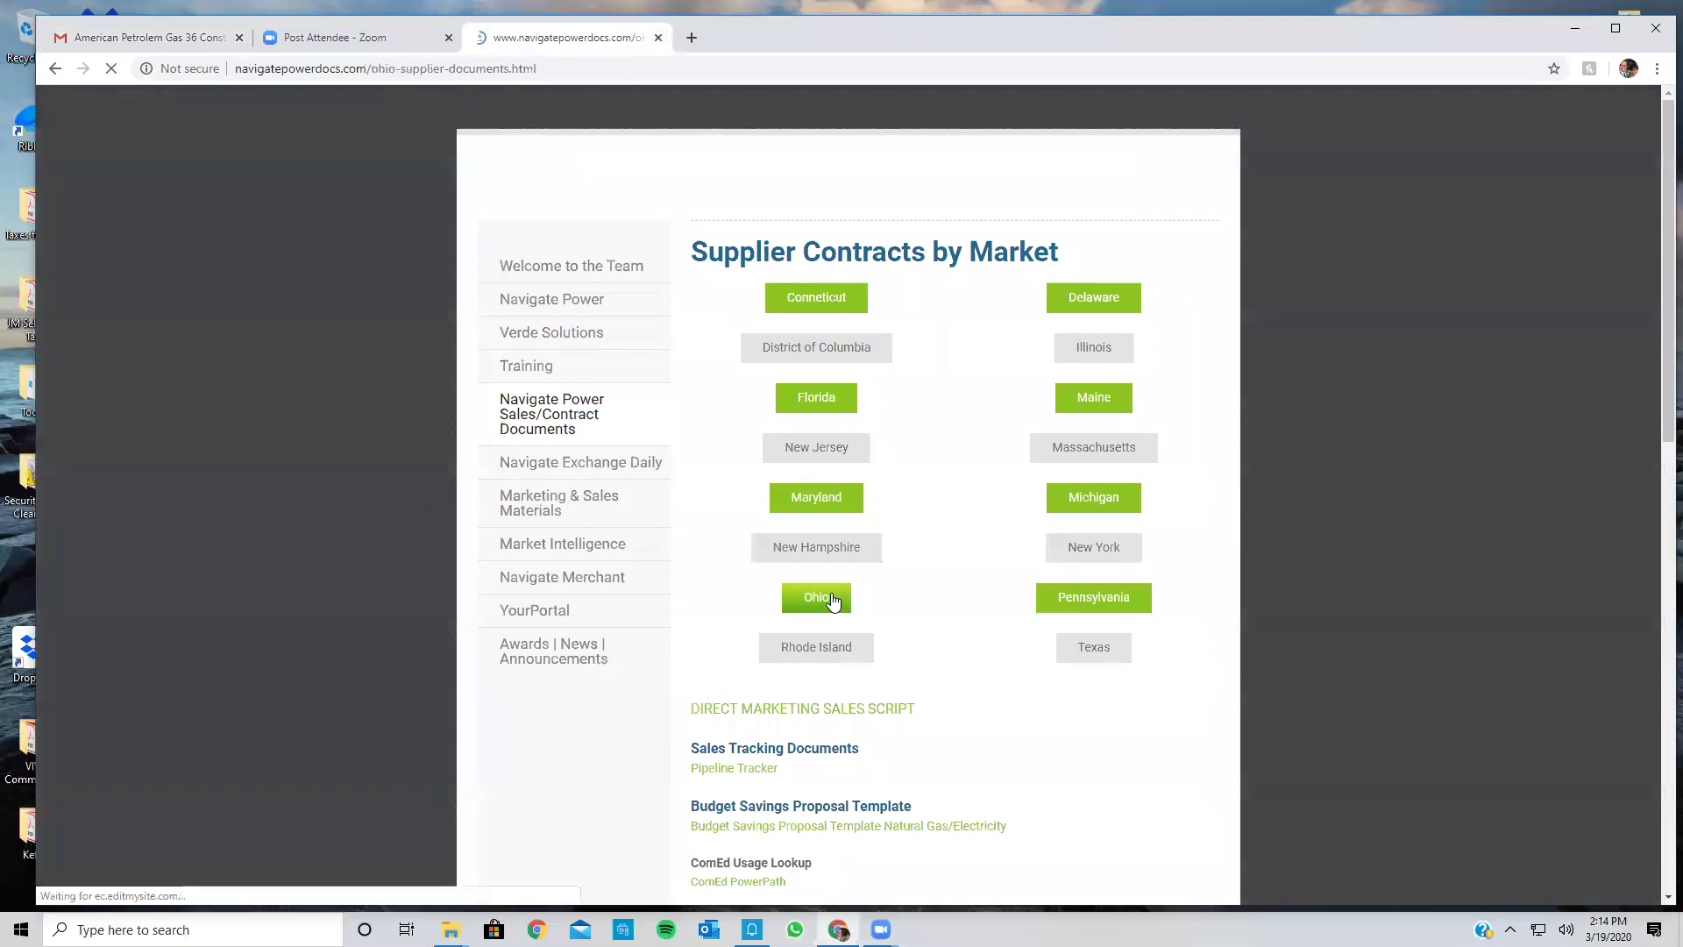
scroll(1050, 603, "down", 1)
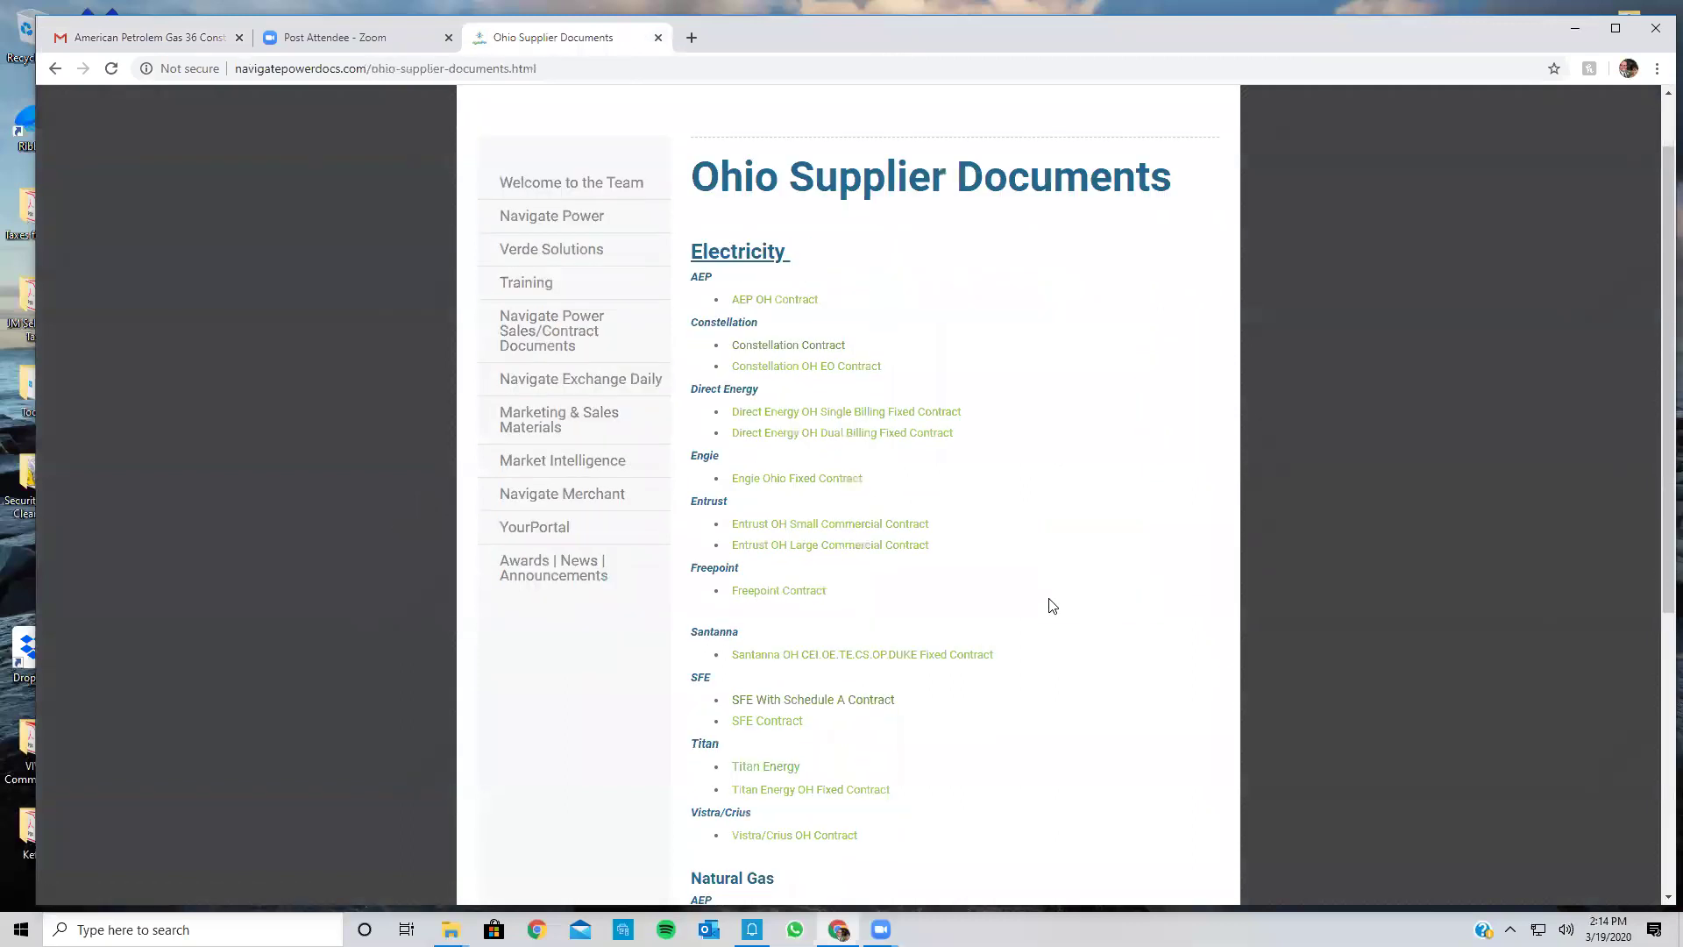
scroll(822, 421, "down", 2)
left_click(800, 416)
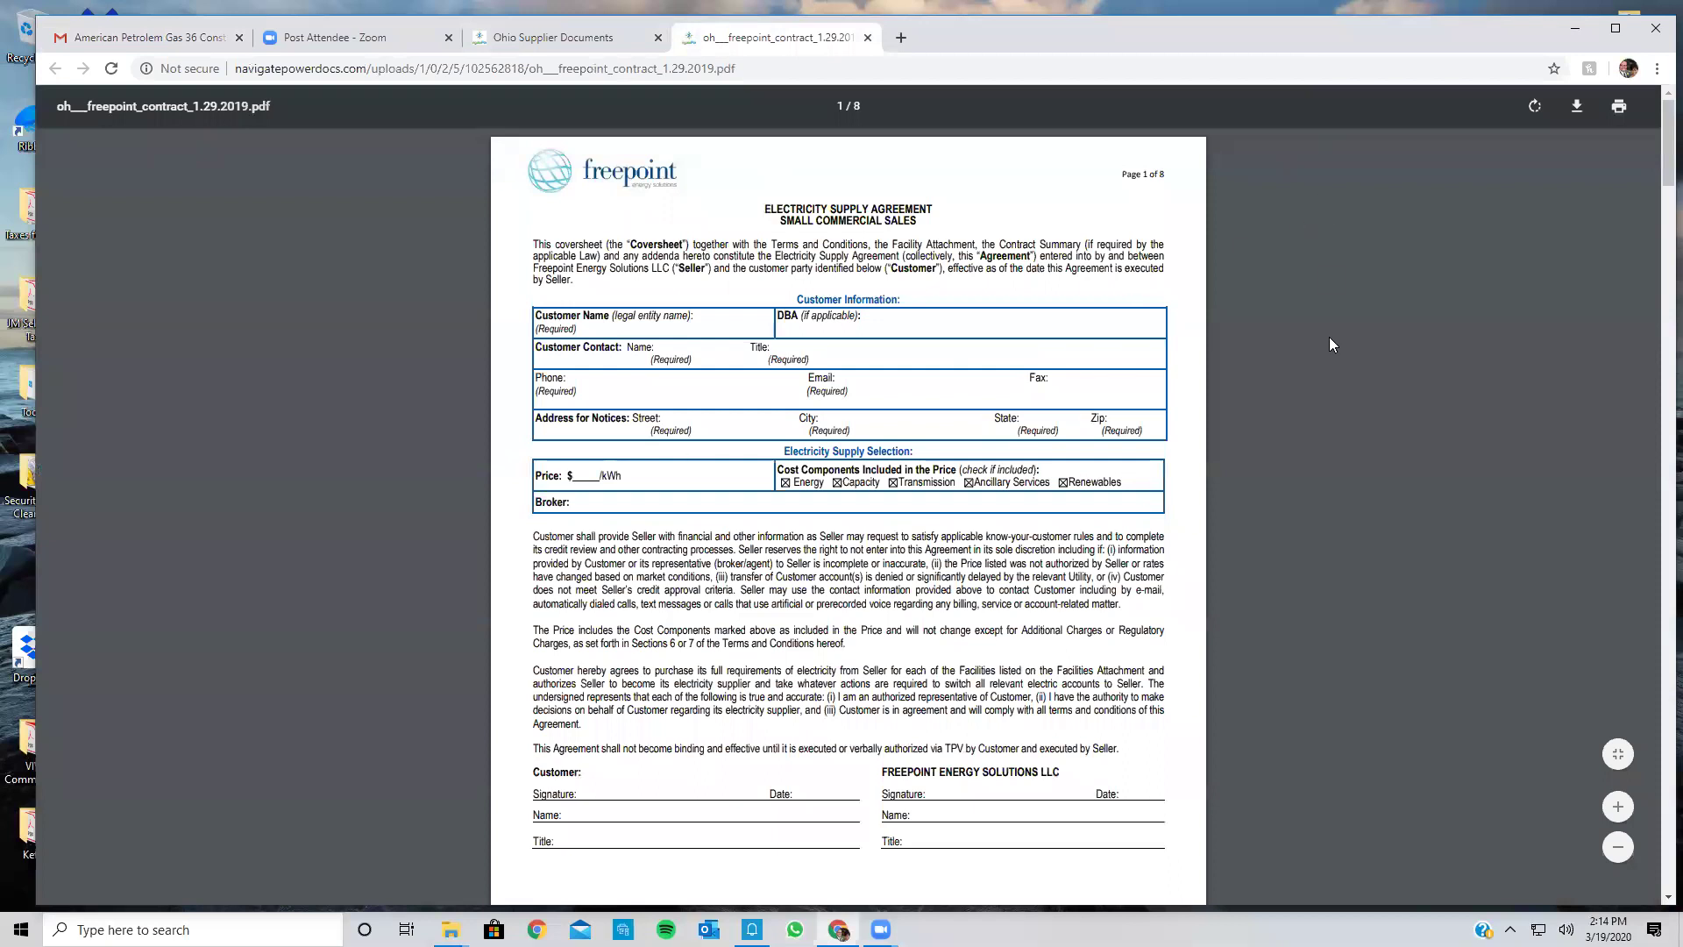
left_click(1575, 106)
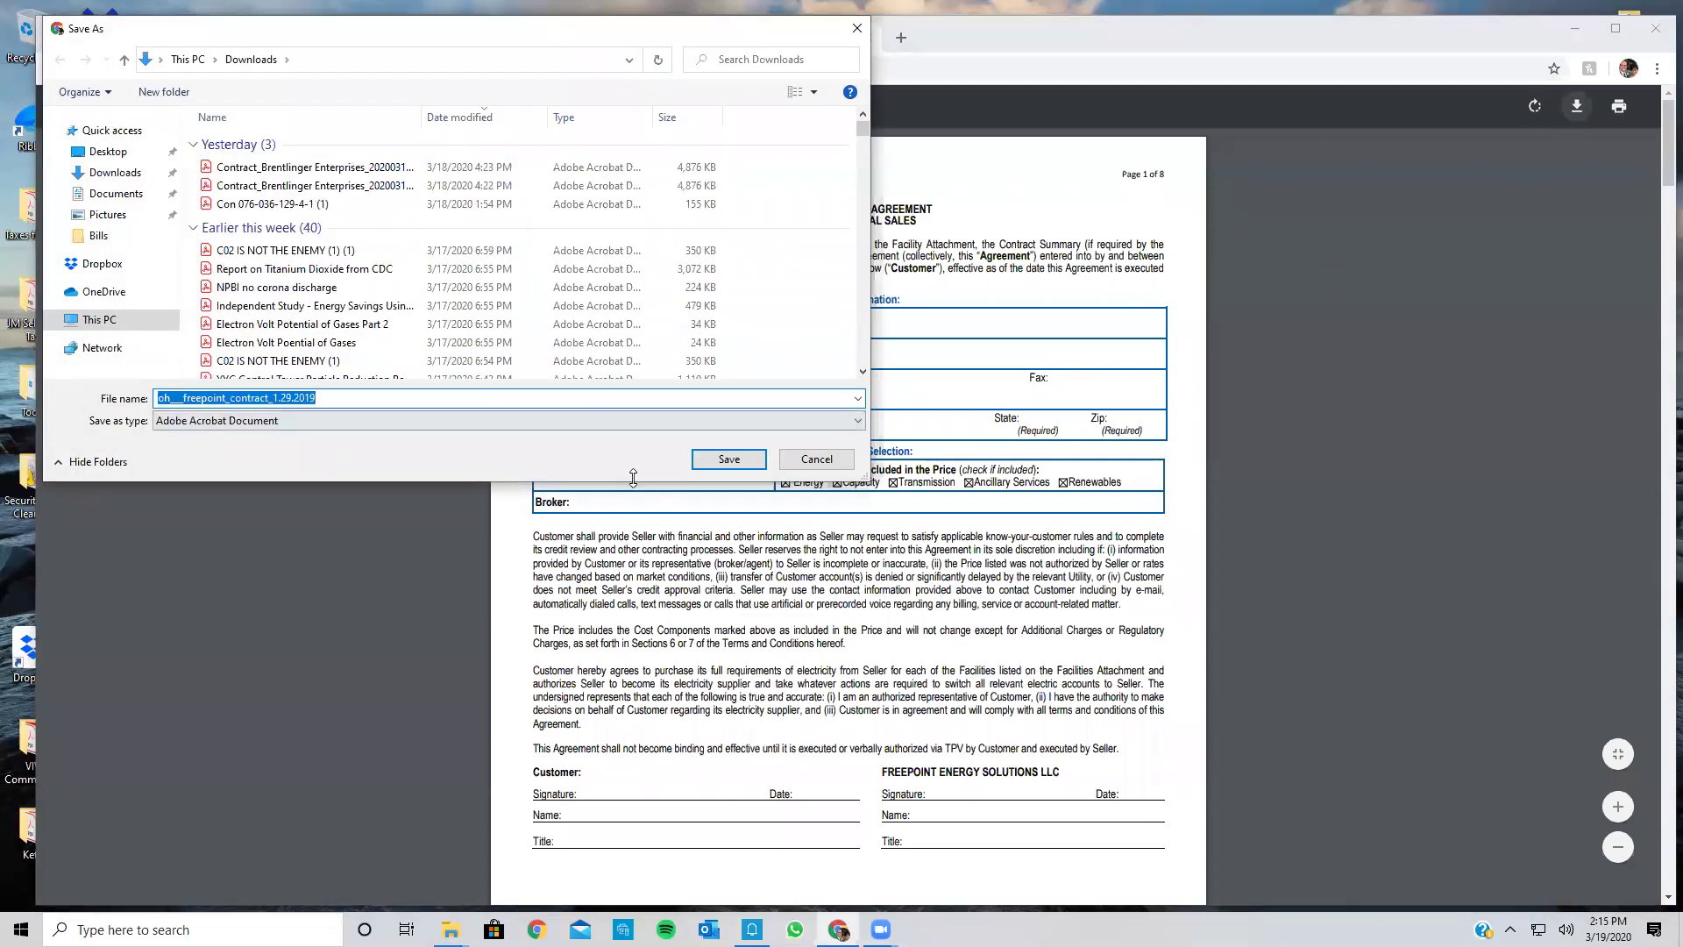
left_click(728, 463)
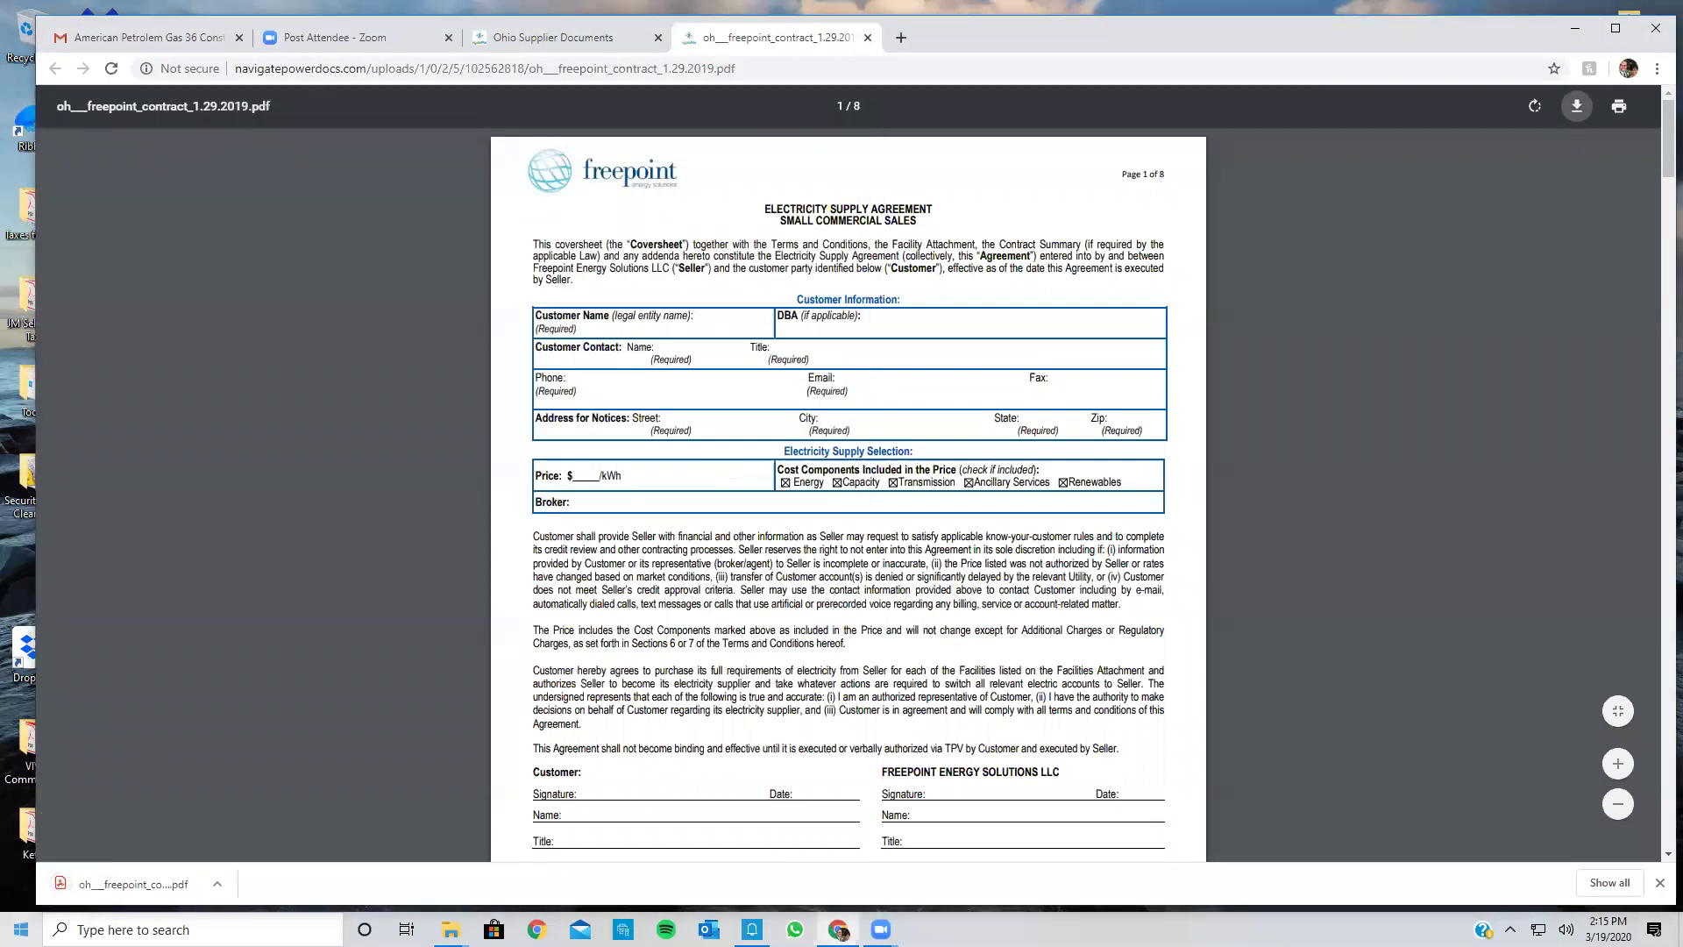
Step: Open the downloaded Freepoint contract and scroll through its pages
left_click(129, 894)
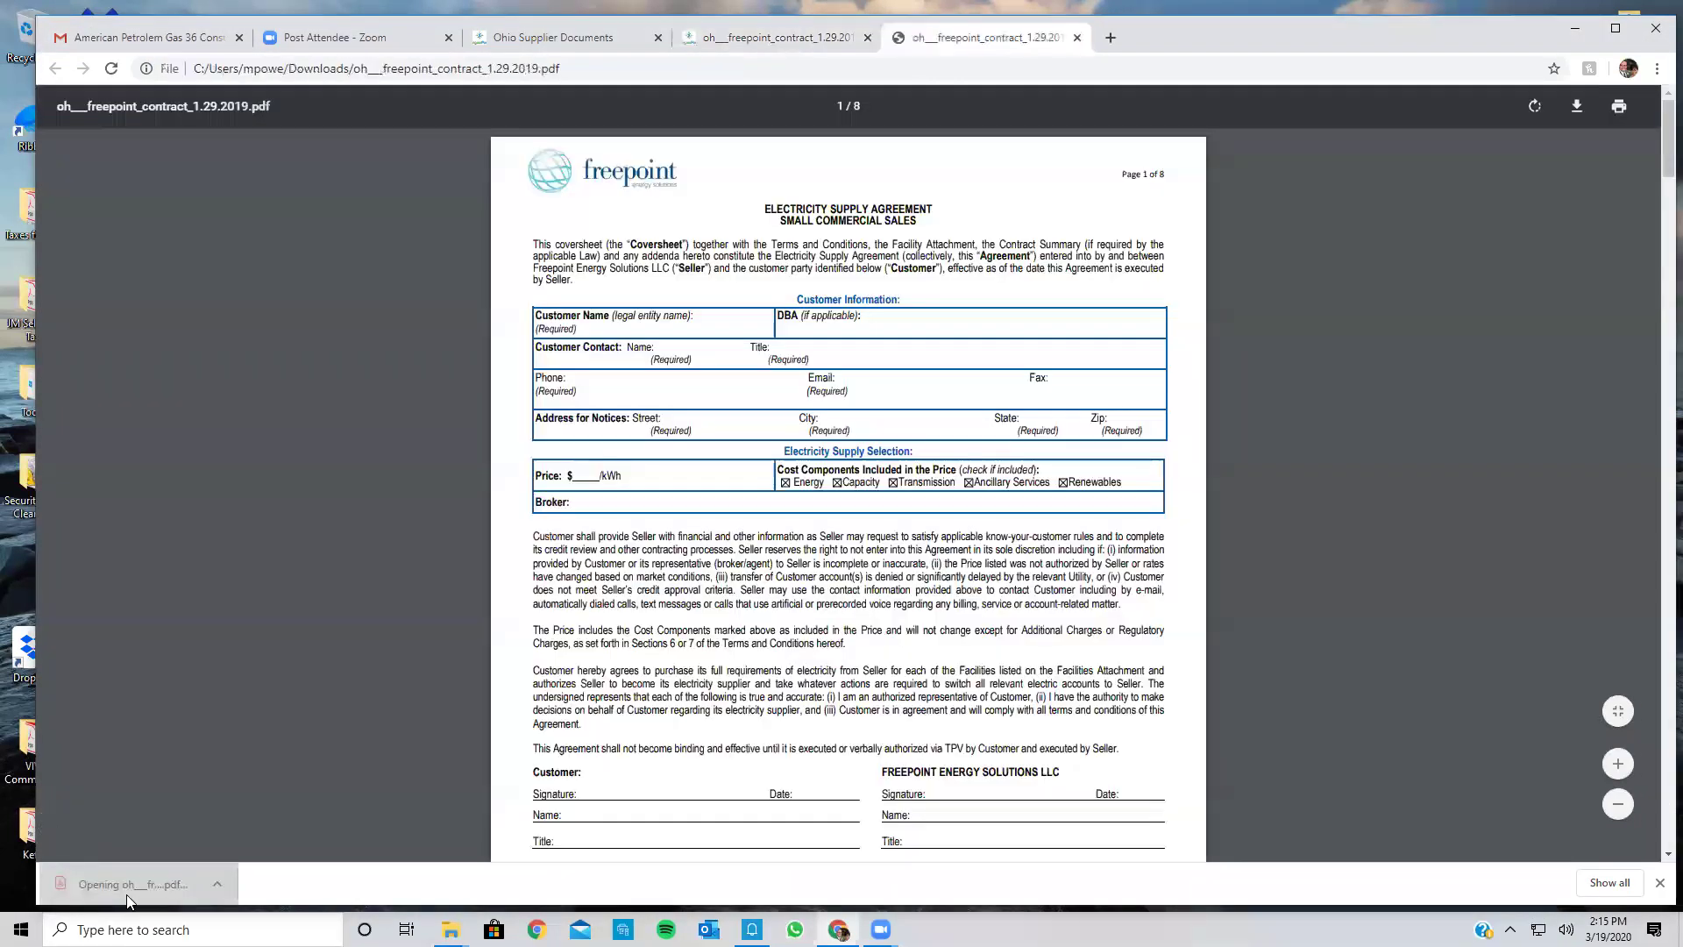
scroll(456, 608, "down", 5)
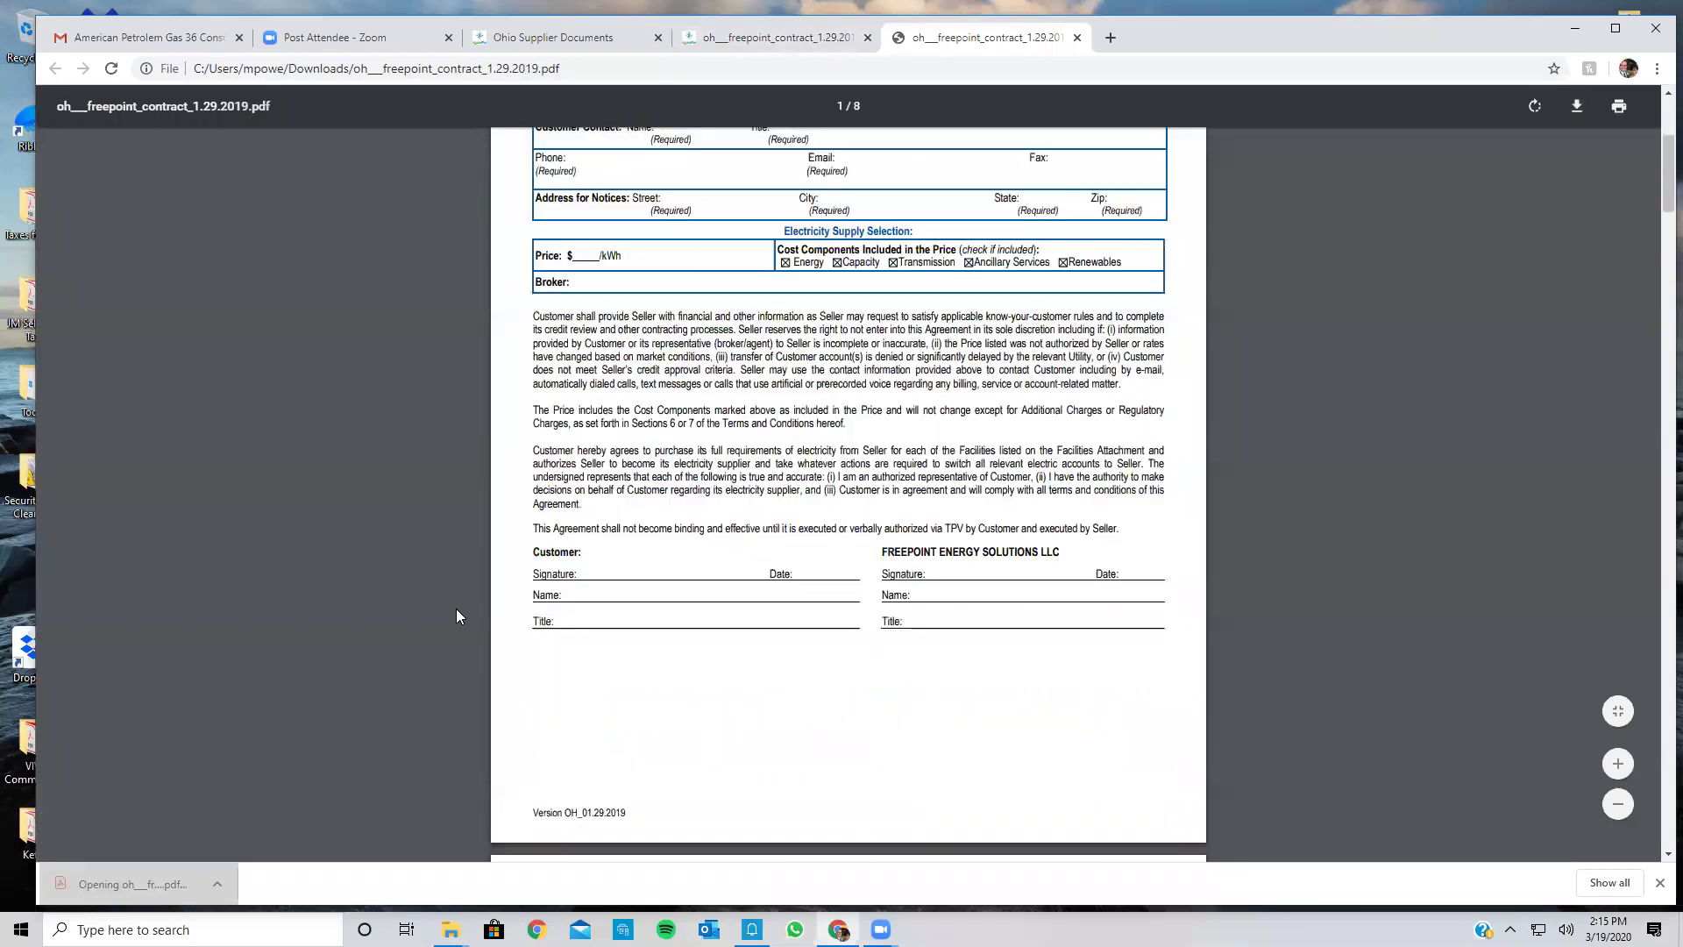
scroll(456, 609, "up", 3)
scroll(456, 616, "up", 2)
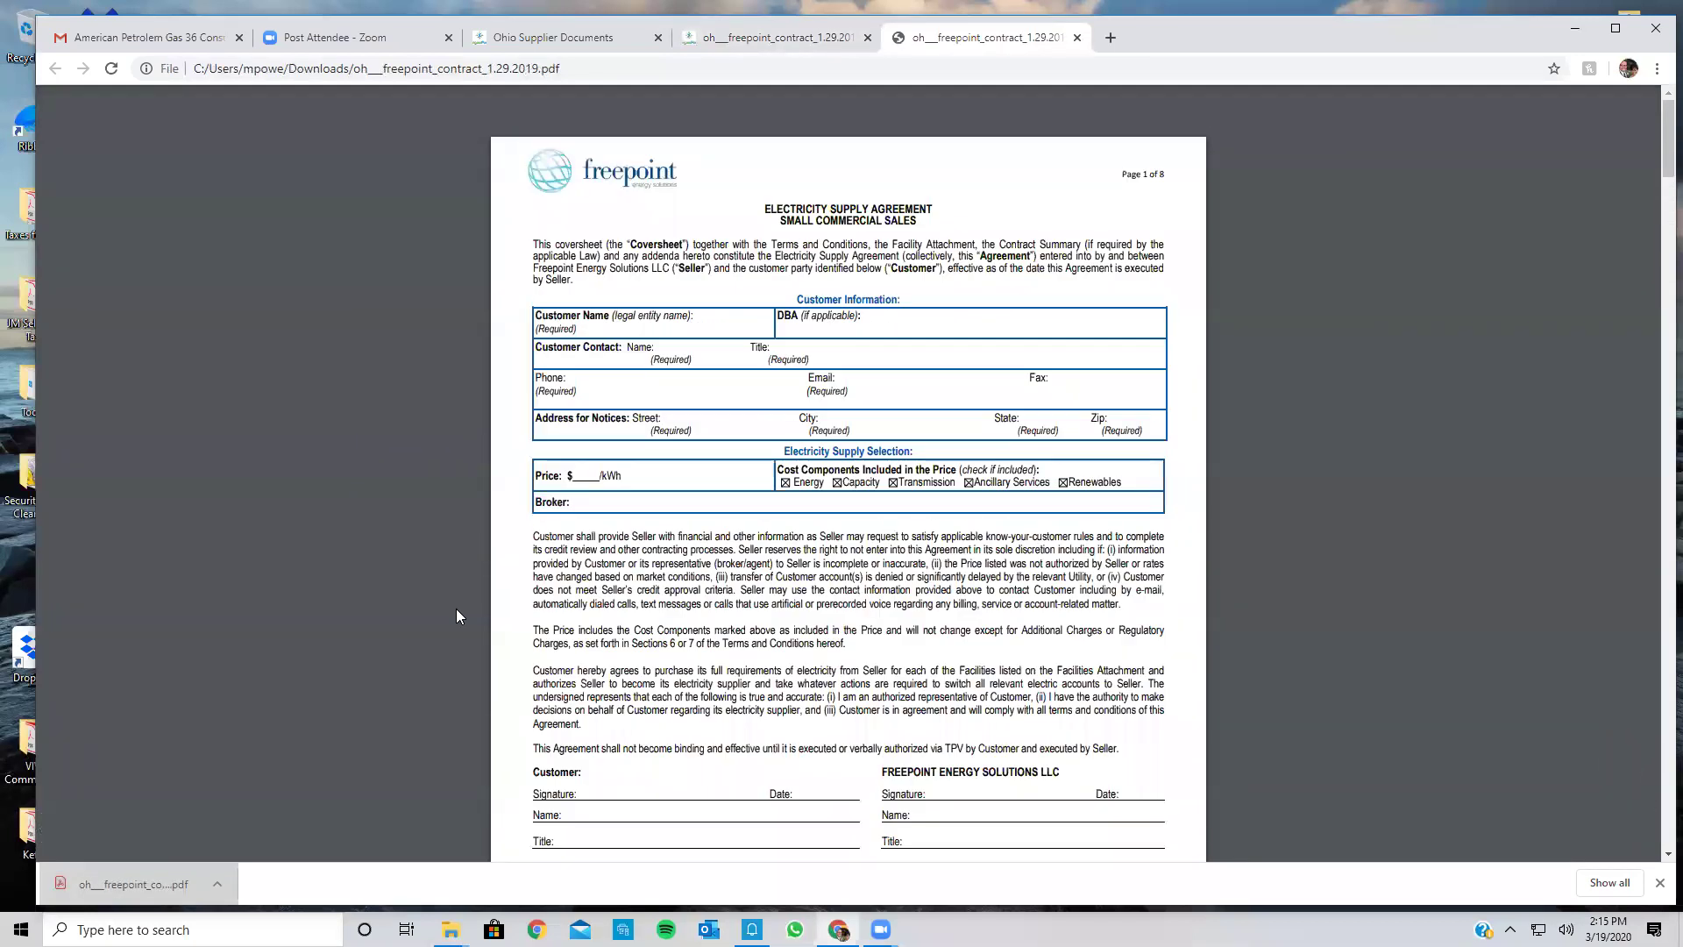
scroll(456, 616, "down", 2)
scroll(455, 616, "up", 2)
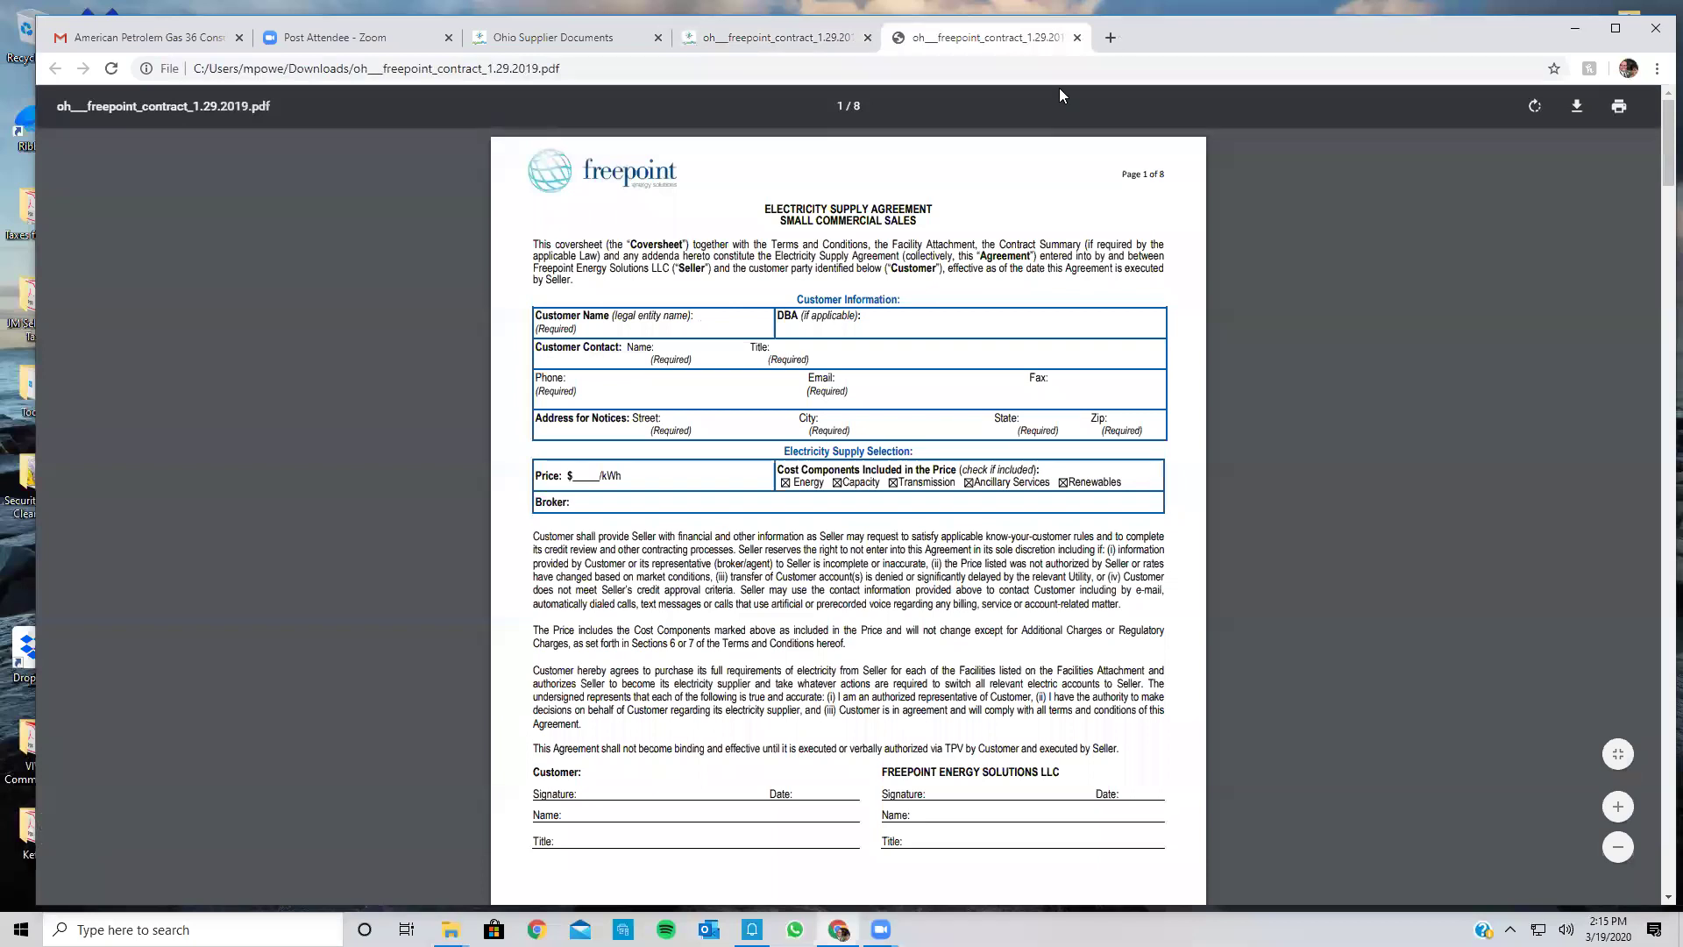
Step: Close both Freepoint PDF tabs, minimize Chrome, and open Freepoint OH _ SCOM(1) (2) from Contracts in Word
left_click(1077, 38)
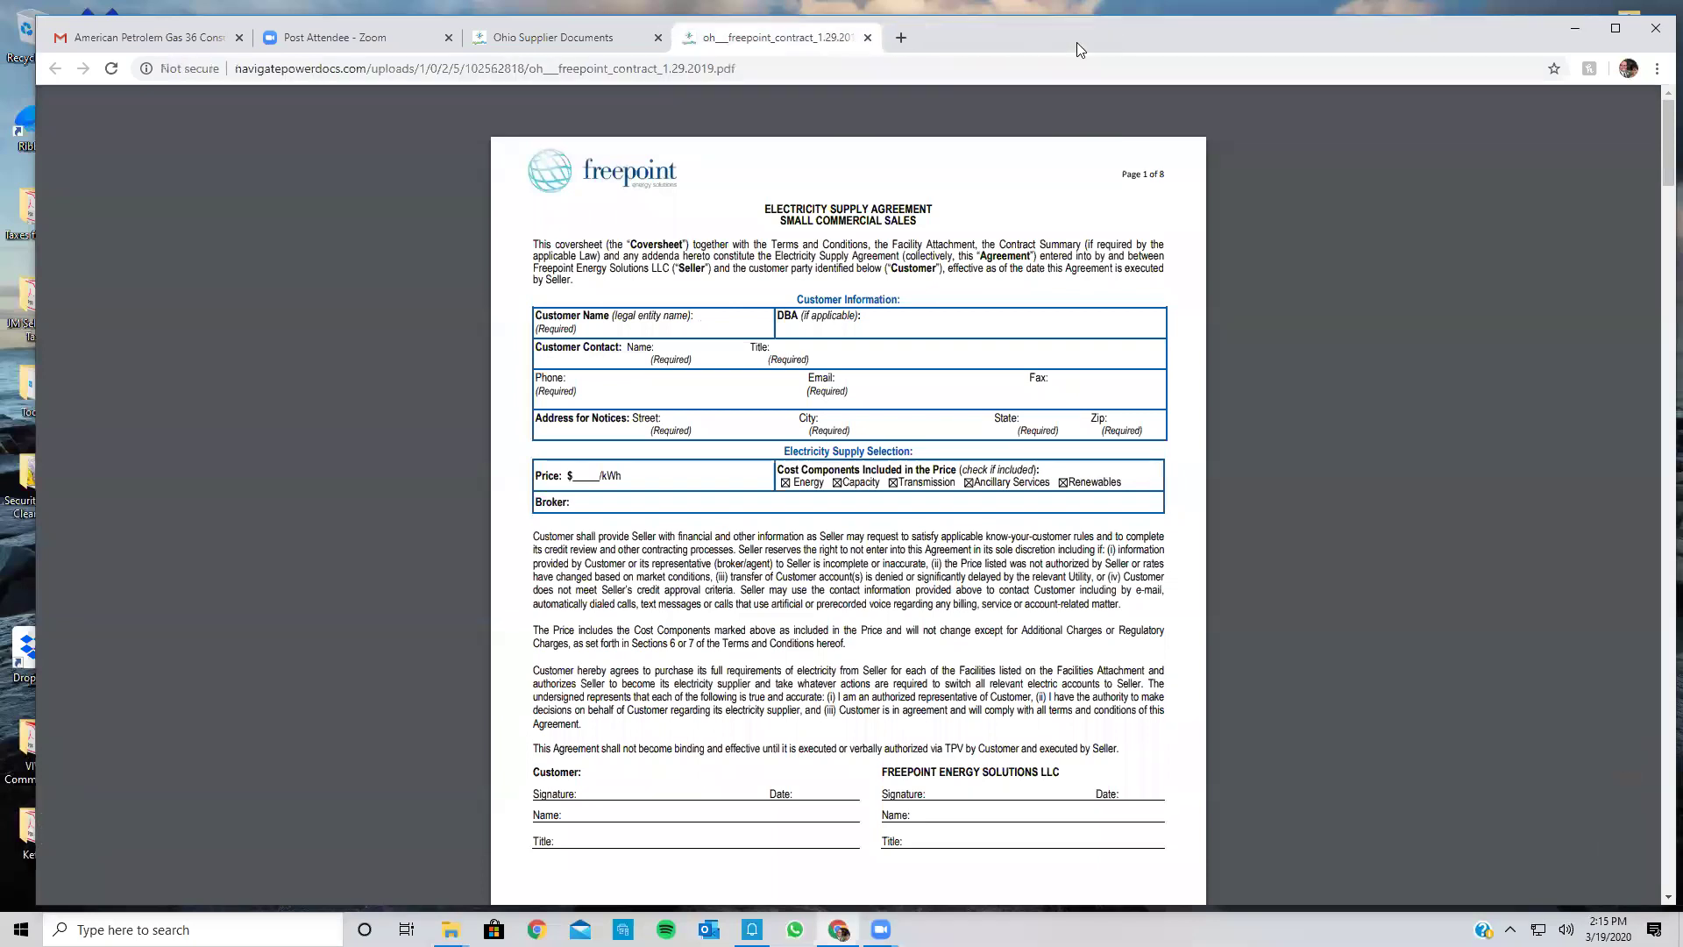
left_click(867, 39)
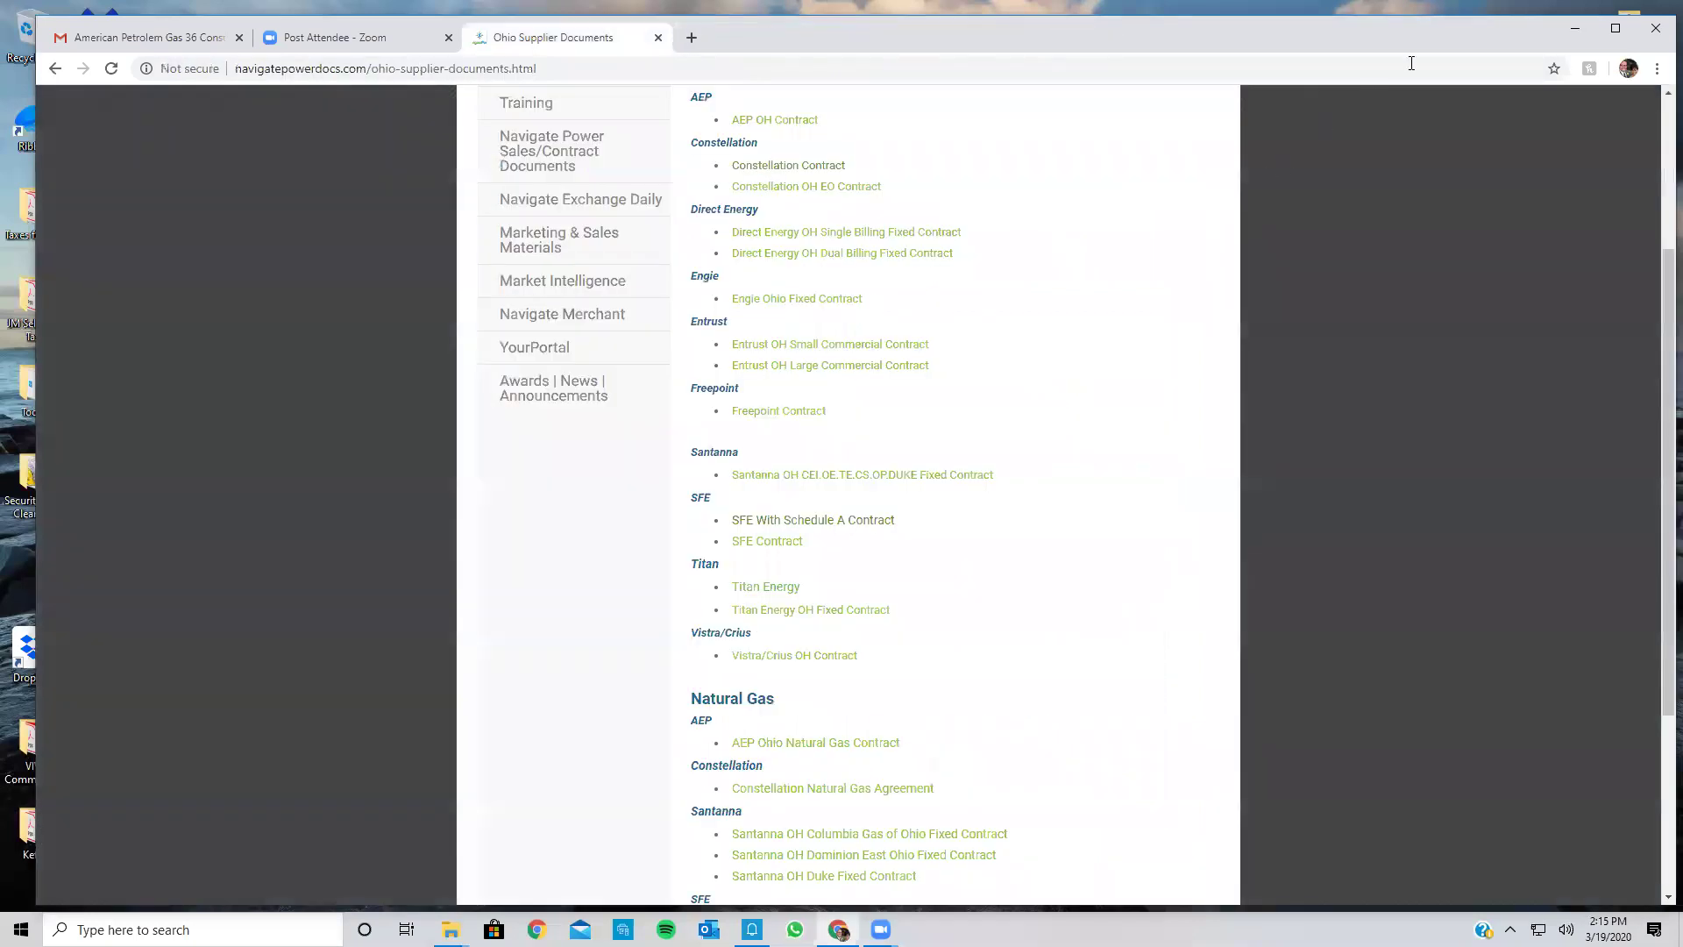
left_click(1574, 28)
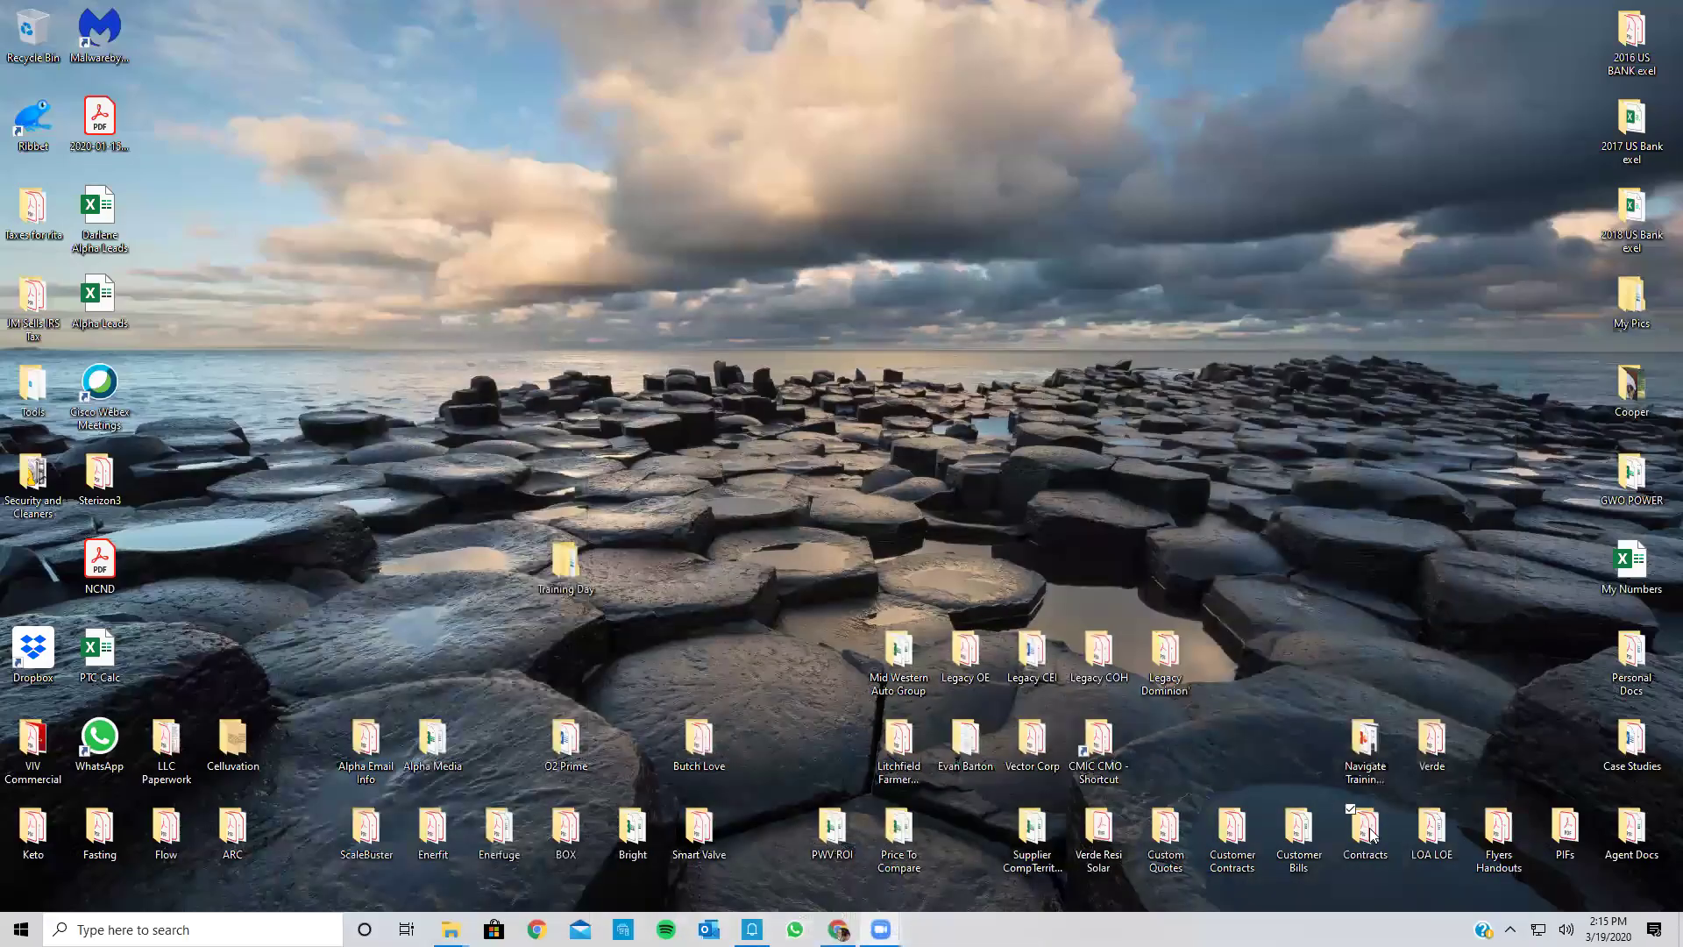
double_click(1369, 828)
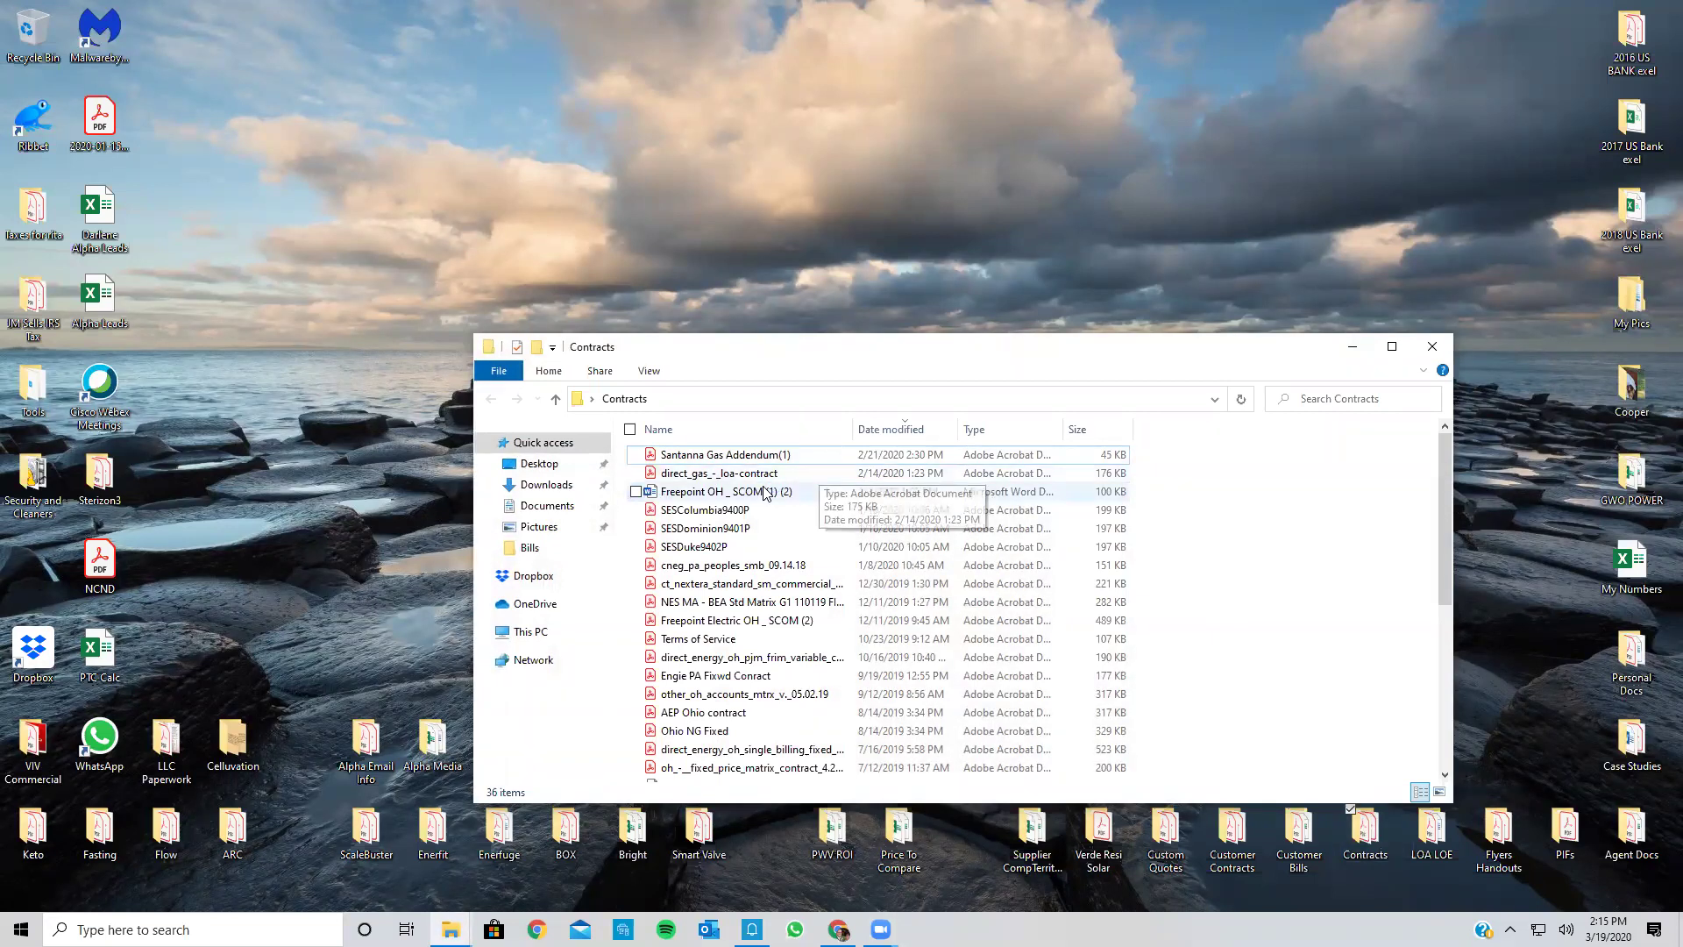
double_click(763, 487)
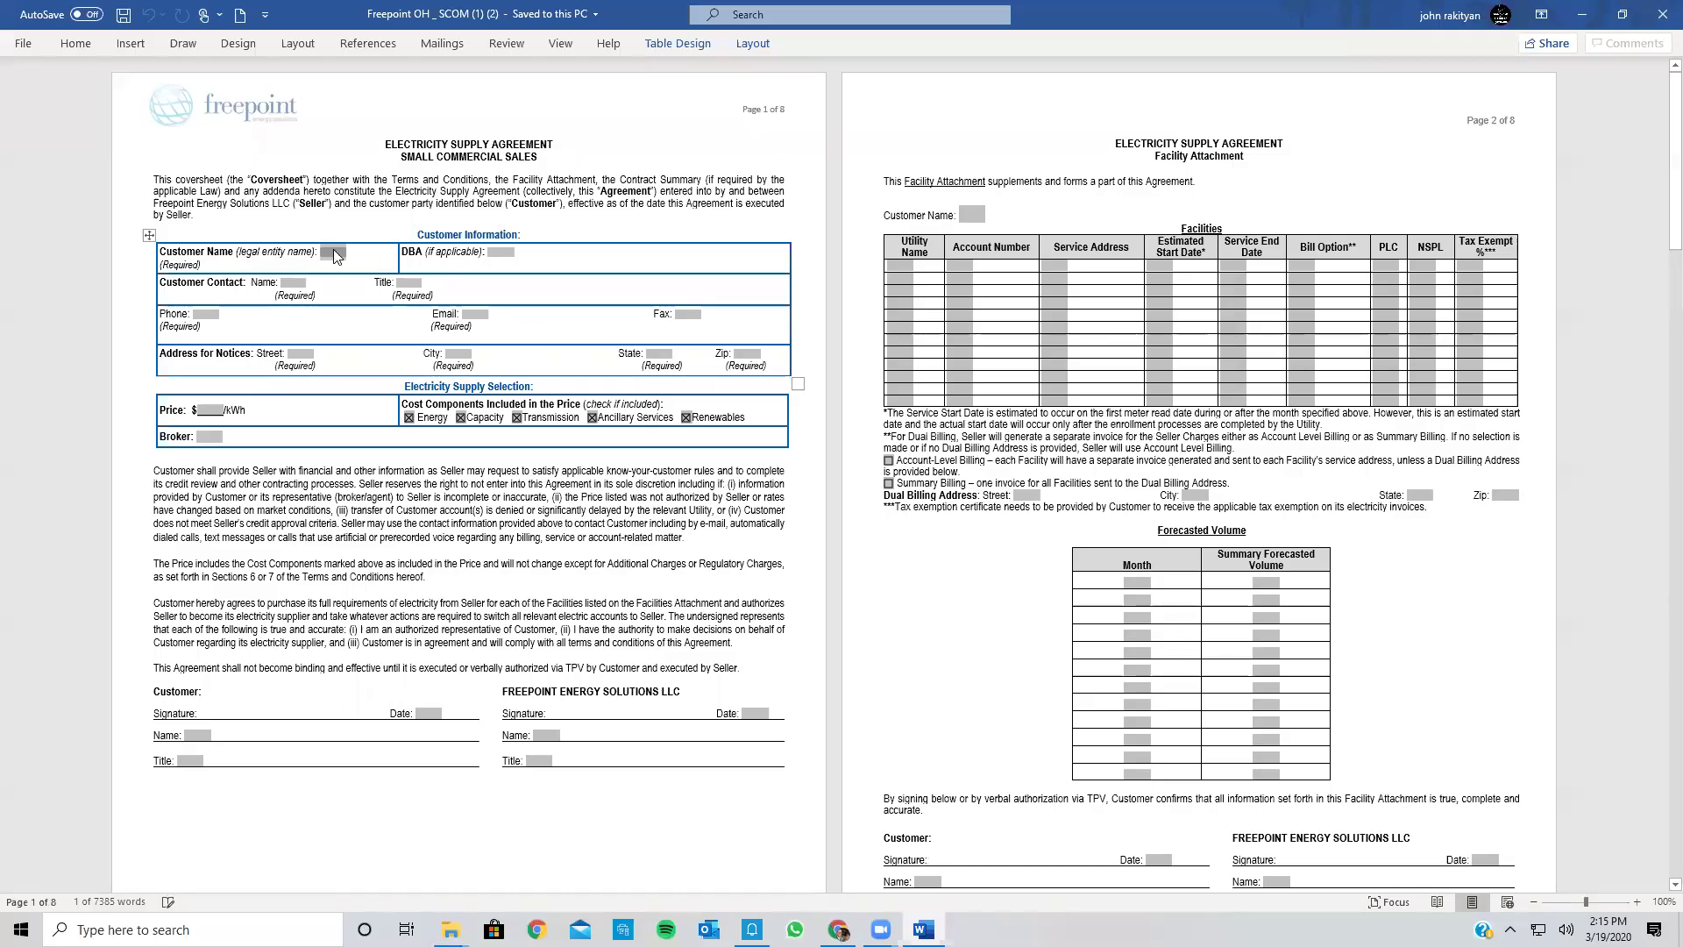
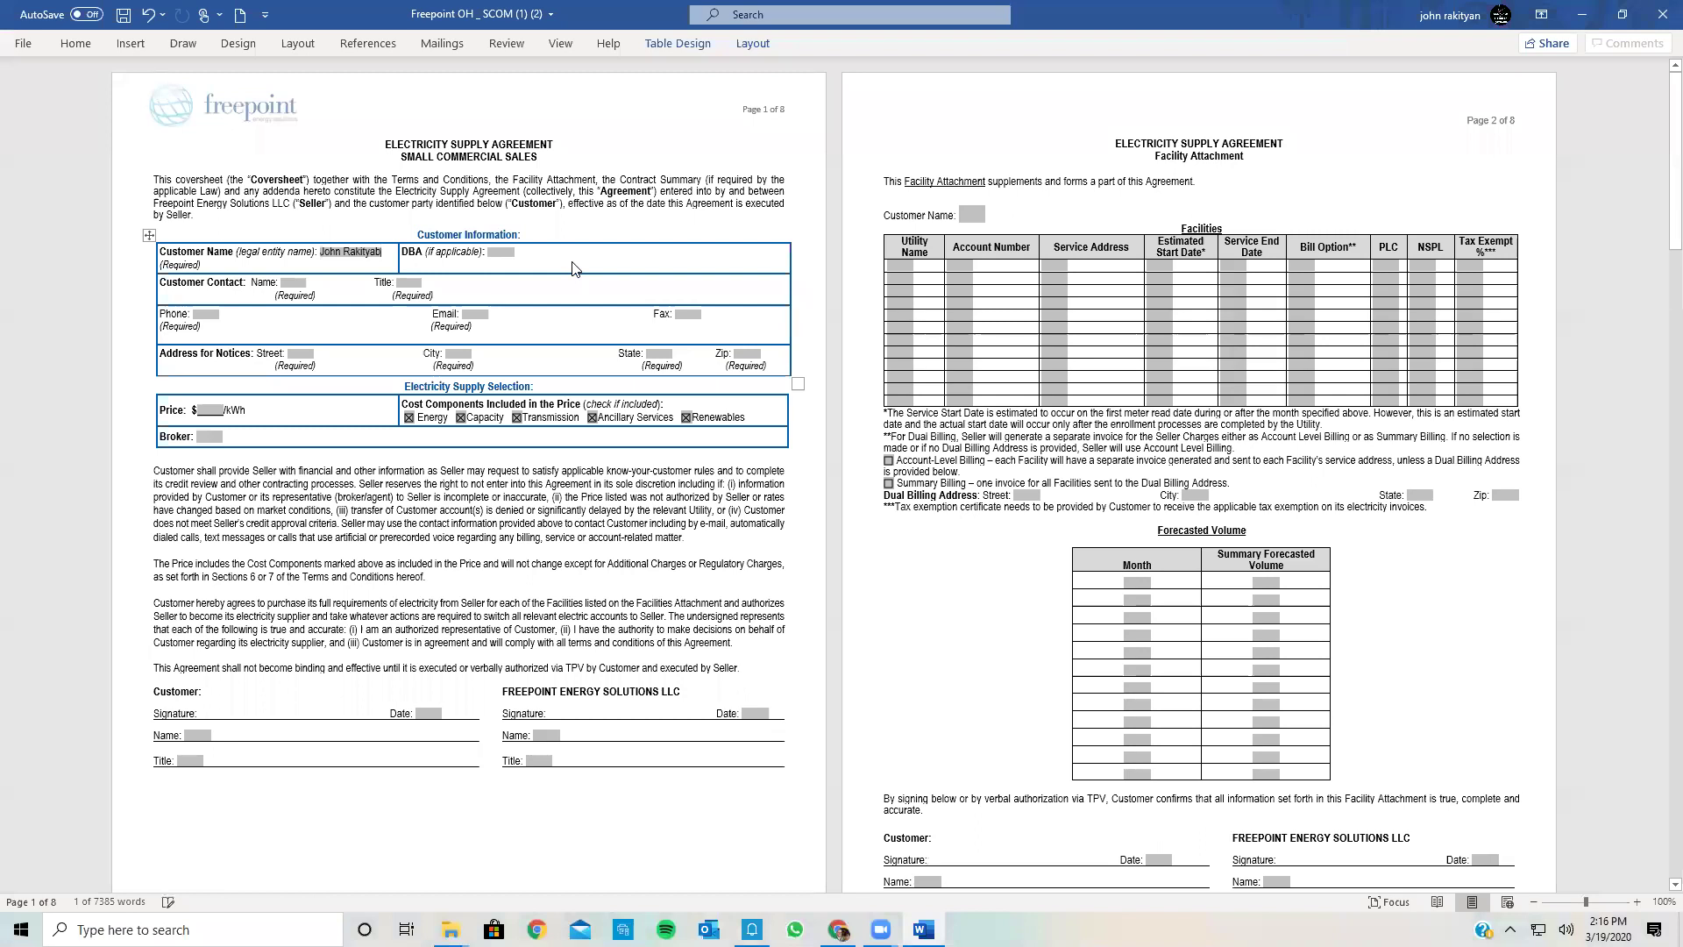
Step: Enter Halo Inc as the DBA and correct the customer name field to PPMG LLC
left_click(507, 253)
type("Halo")
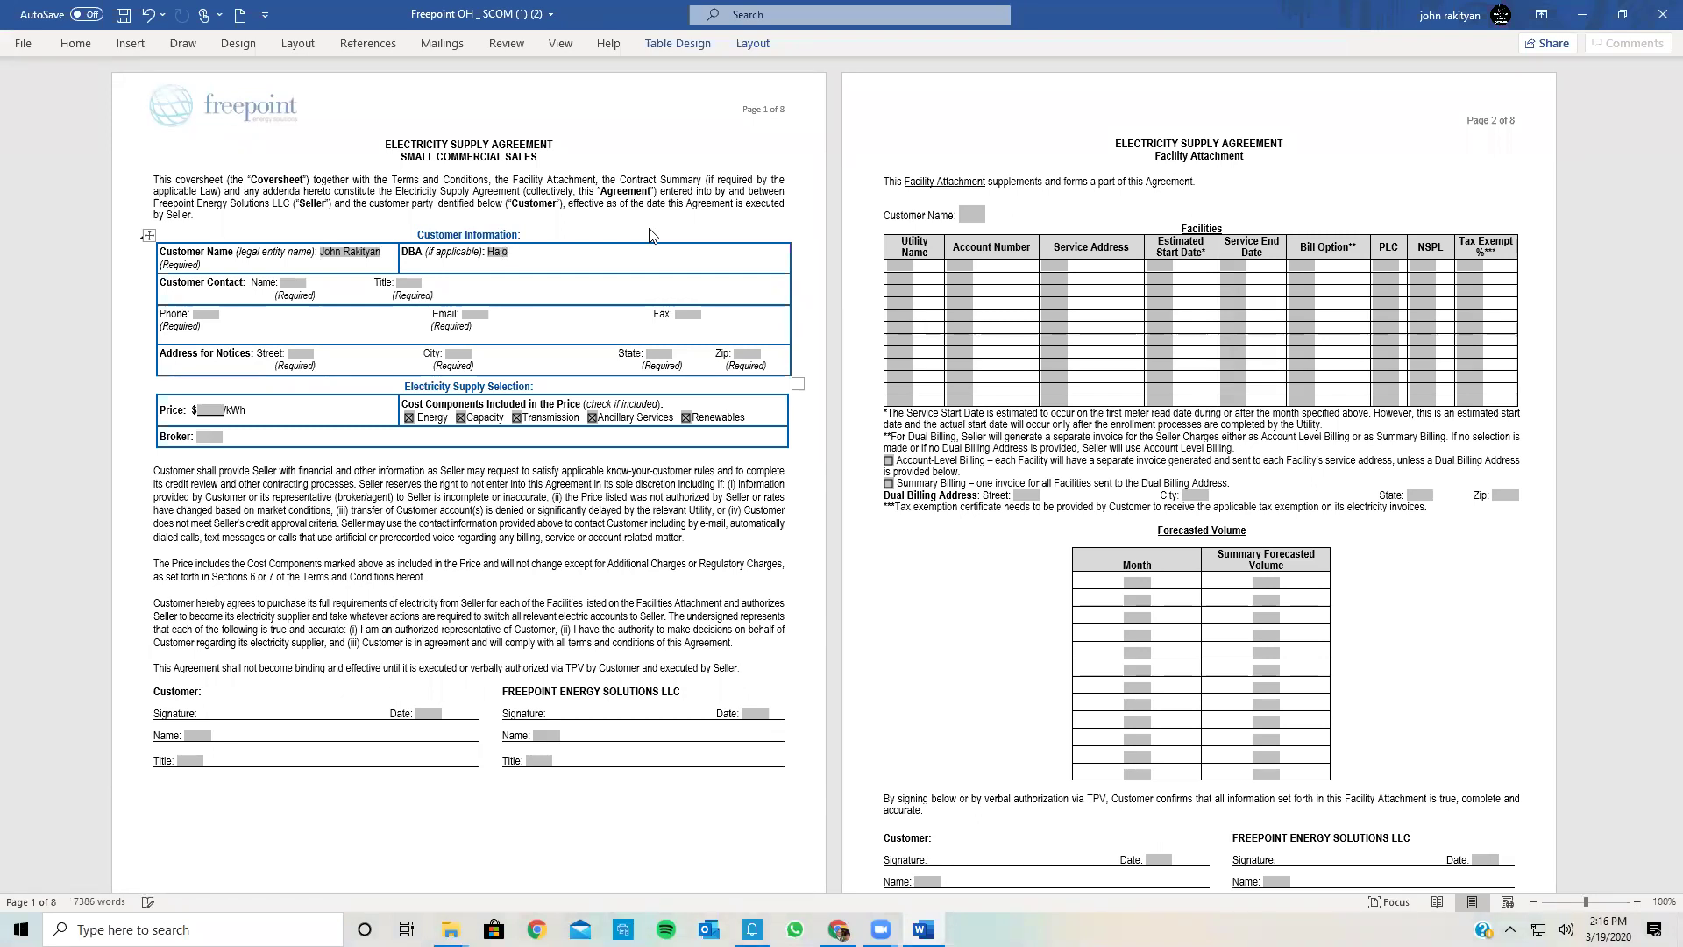
type(" Inc")
left_click(302, 282)
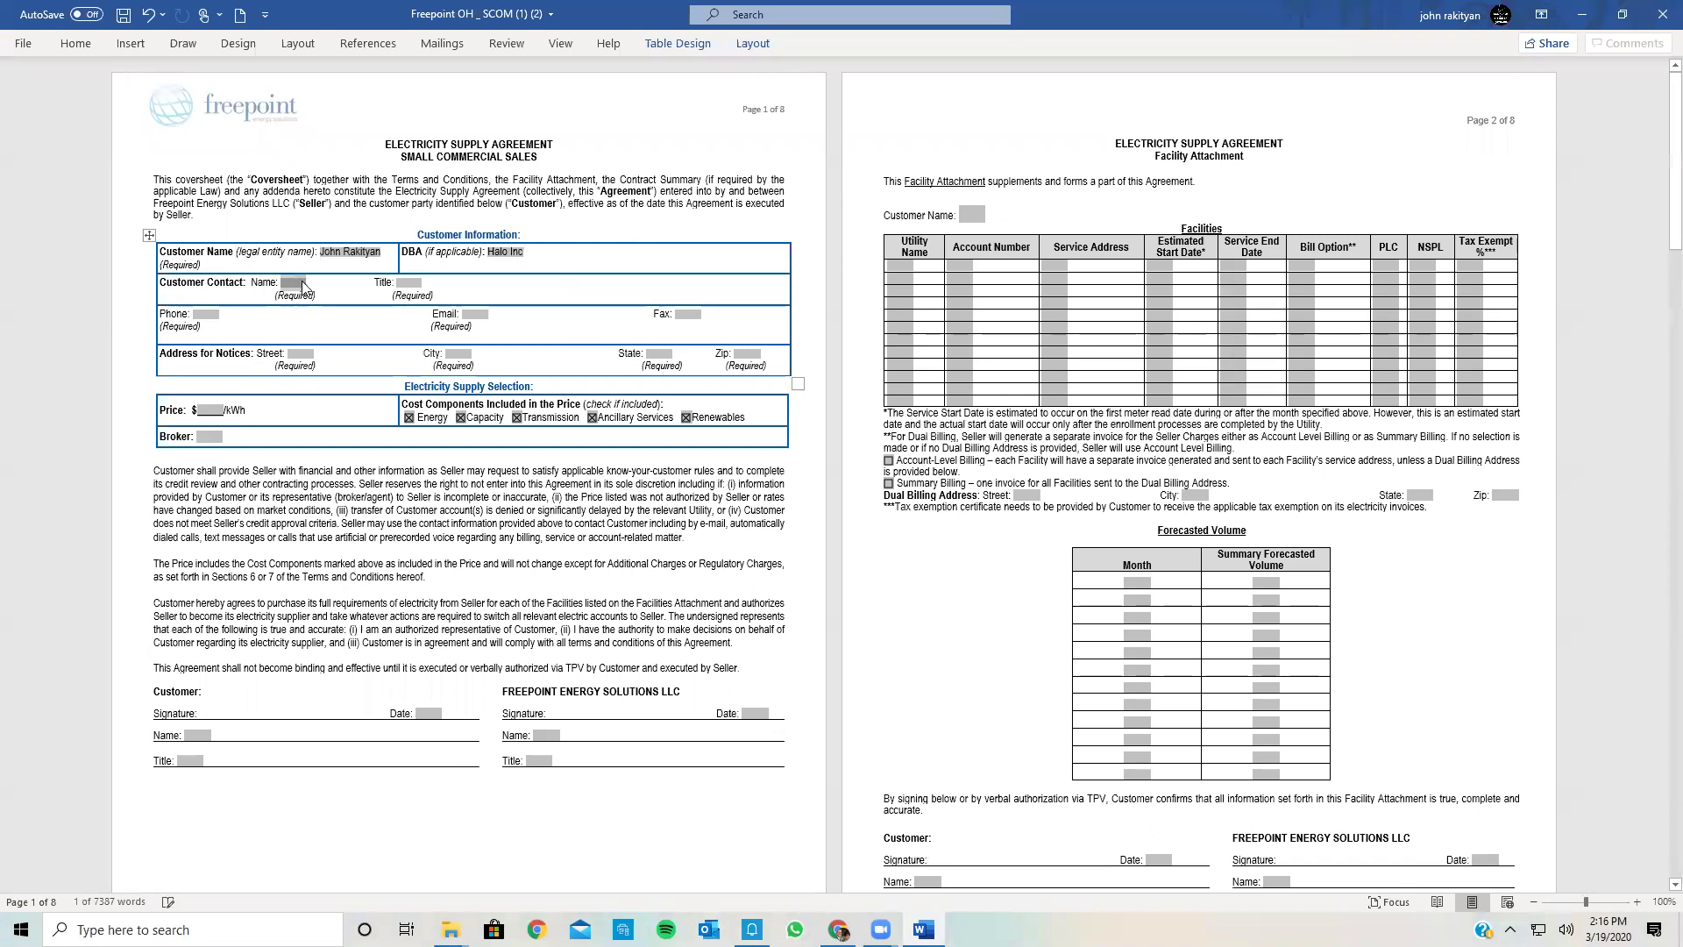
left_click(375, 254)
key("BackSpace")
key("BackSpace")
key("BackSpace")
key("BackSpace")
key("BackSpace")
key("BackSpace")
key("BackSpace")
key("BackSpace")
key("BackSpace")
key("BackSpace")
key("BackSpace")
key("BackSpace")
key("BackSpace")
type("PPMG")
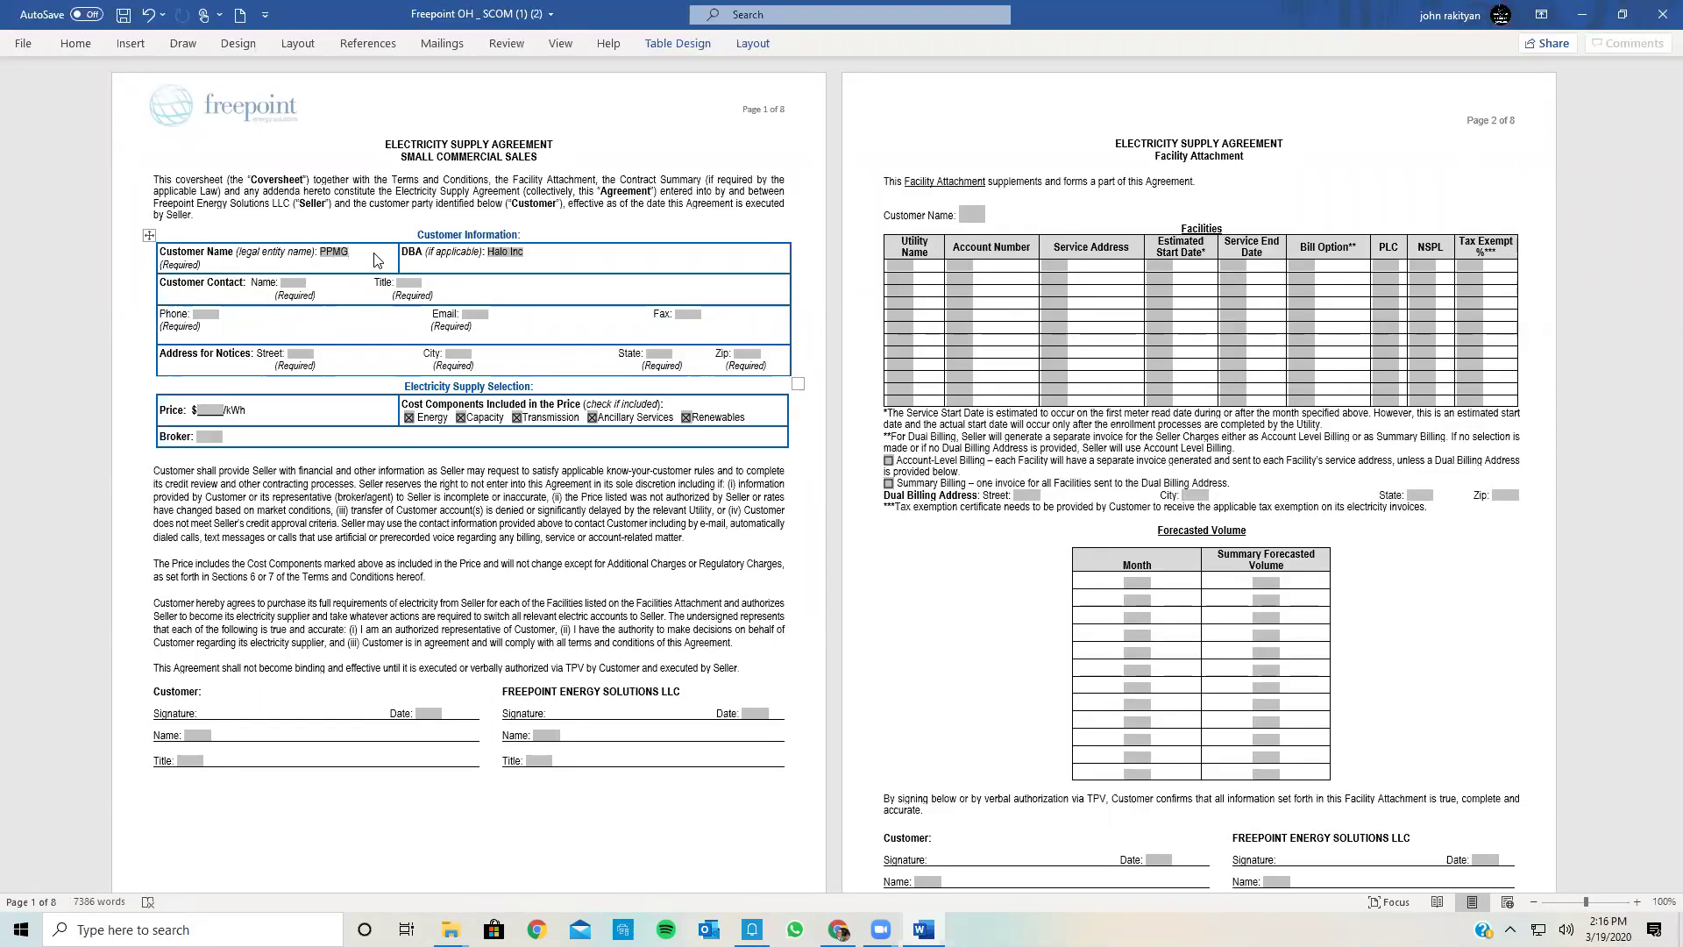
type(" LLC")
Step: Fill in the contact's name using AutoComplete and set the contact title to Owner
left_click(295, 283)
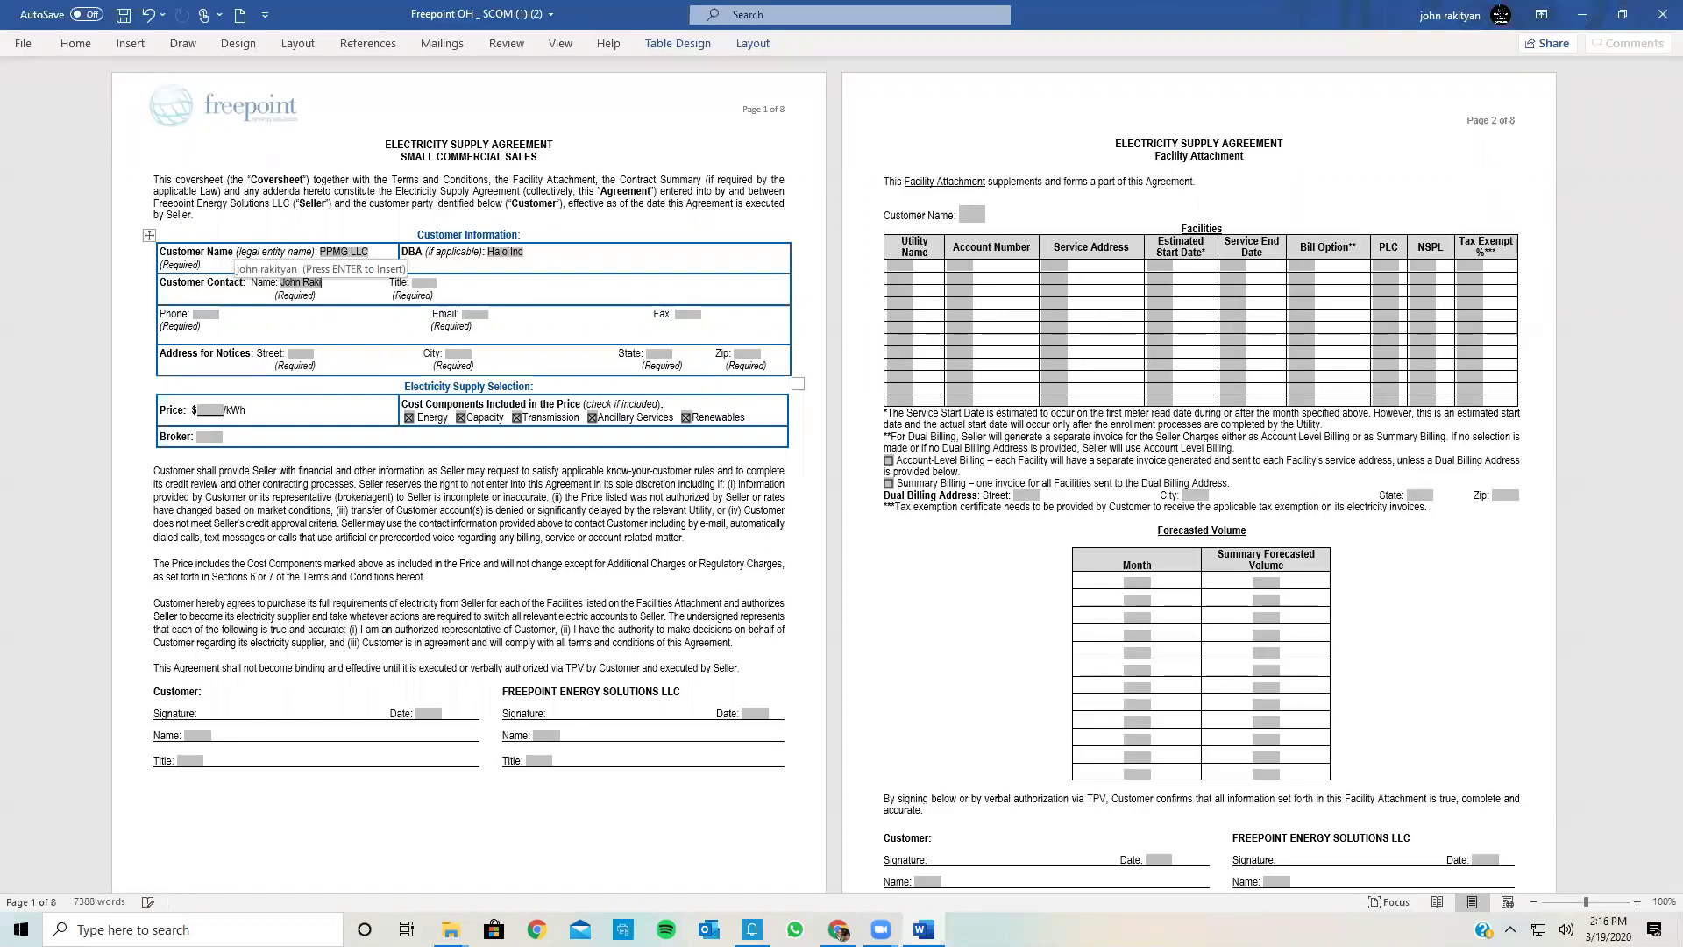
key("Return")
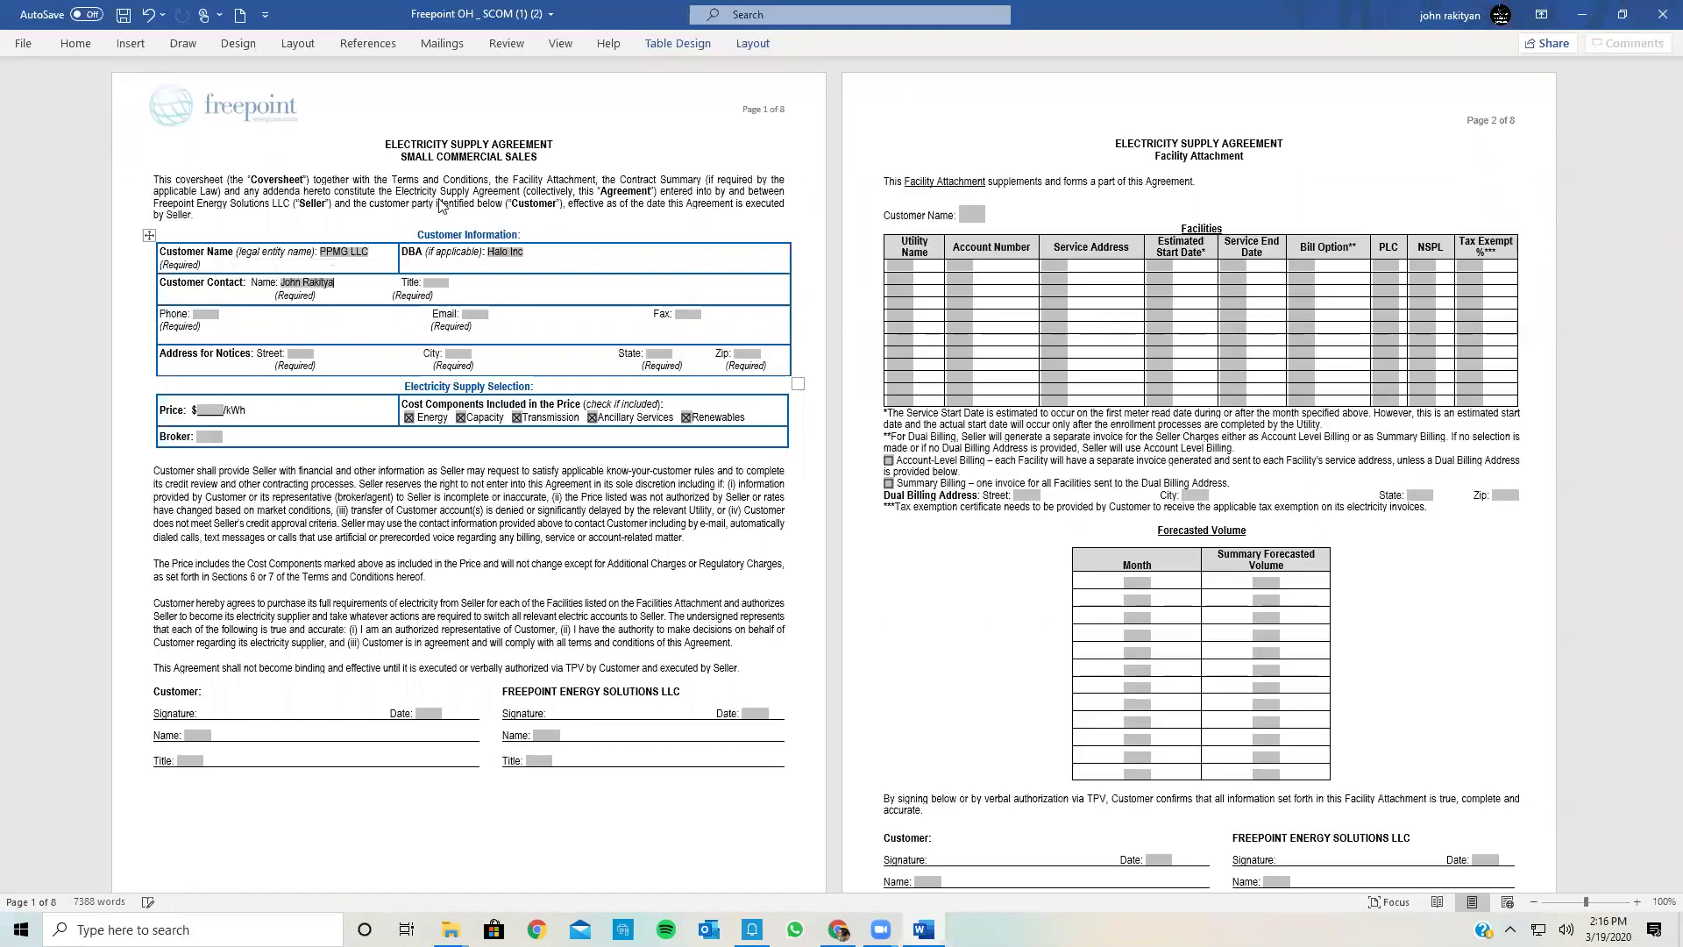
left_click(443, 282)
type("Owner")
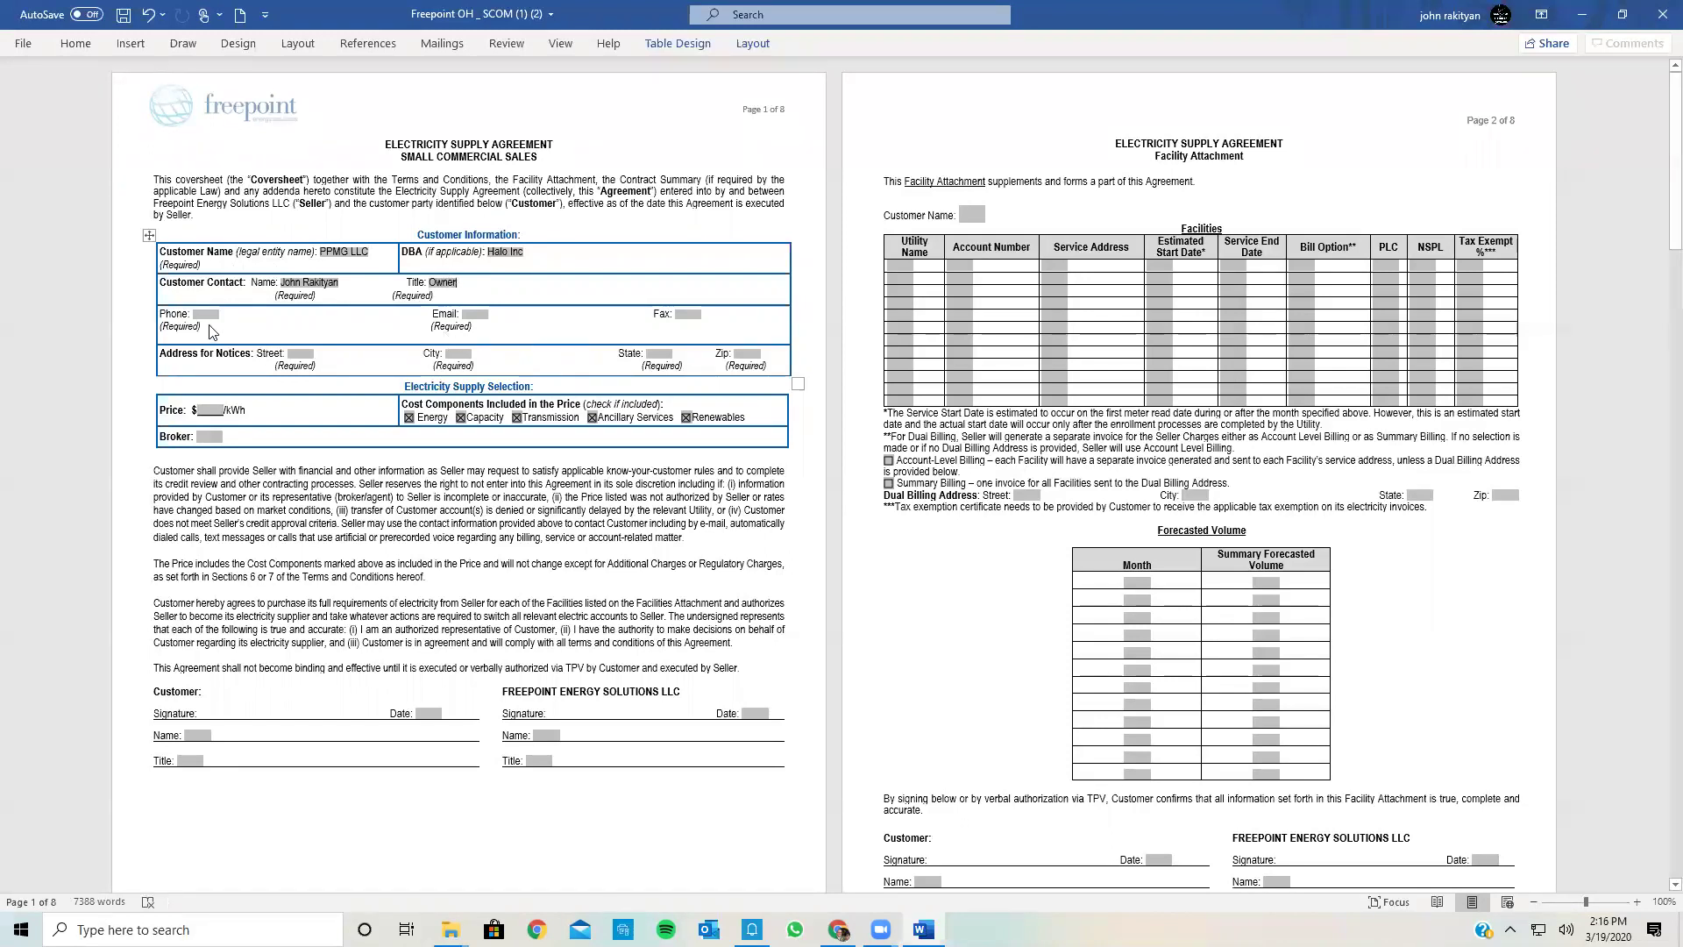
Step: Enter the contact's phone number and e-mail address
left_click(200, 310)
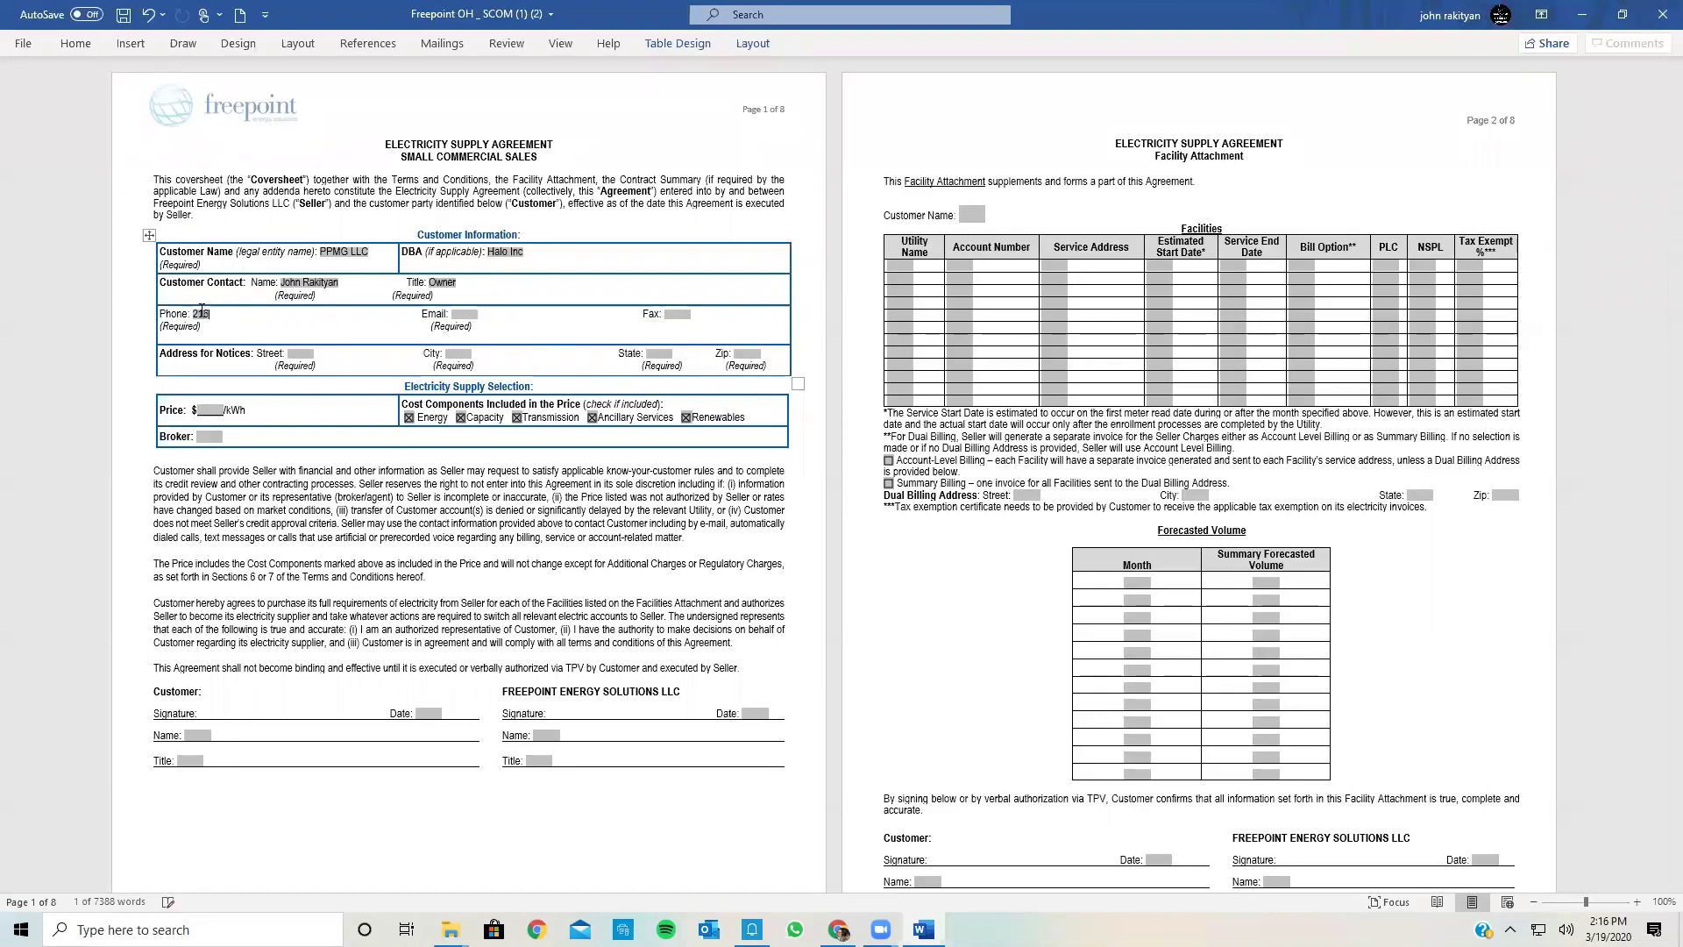
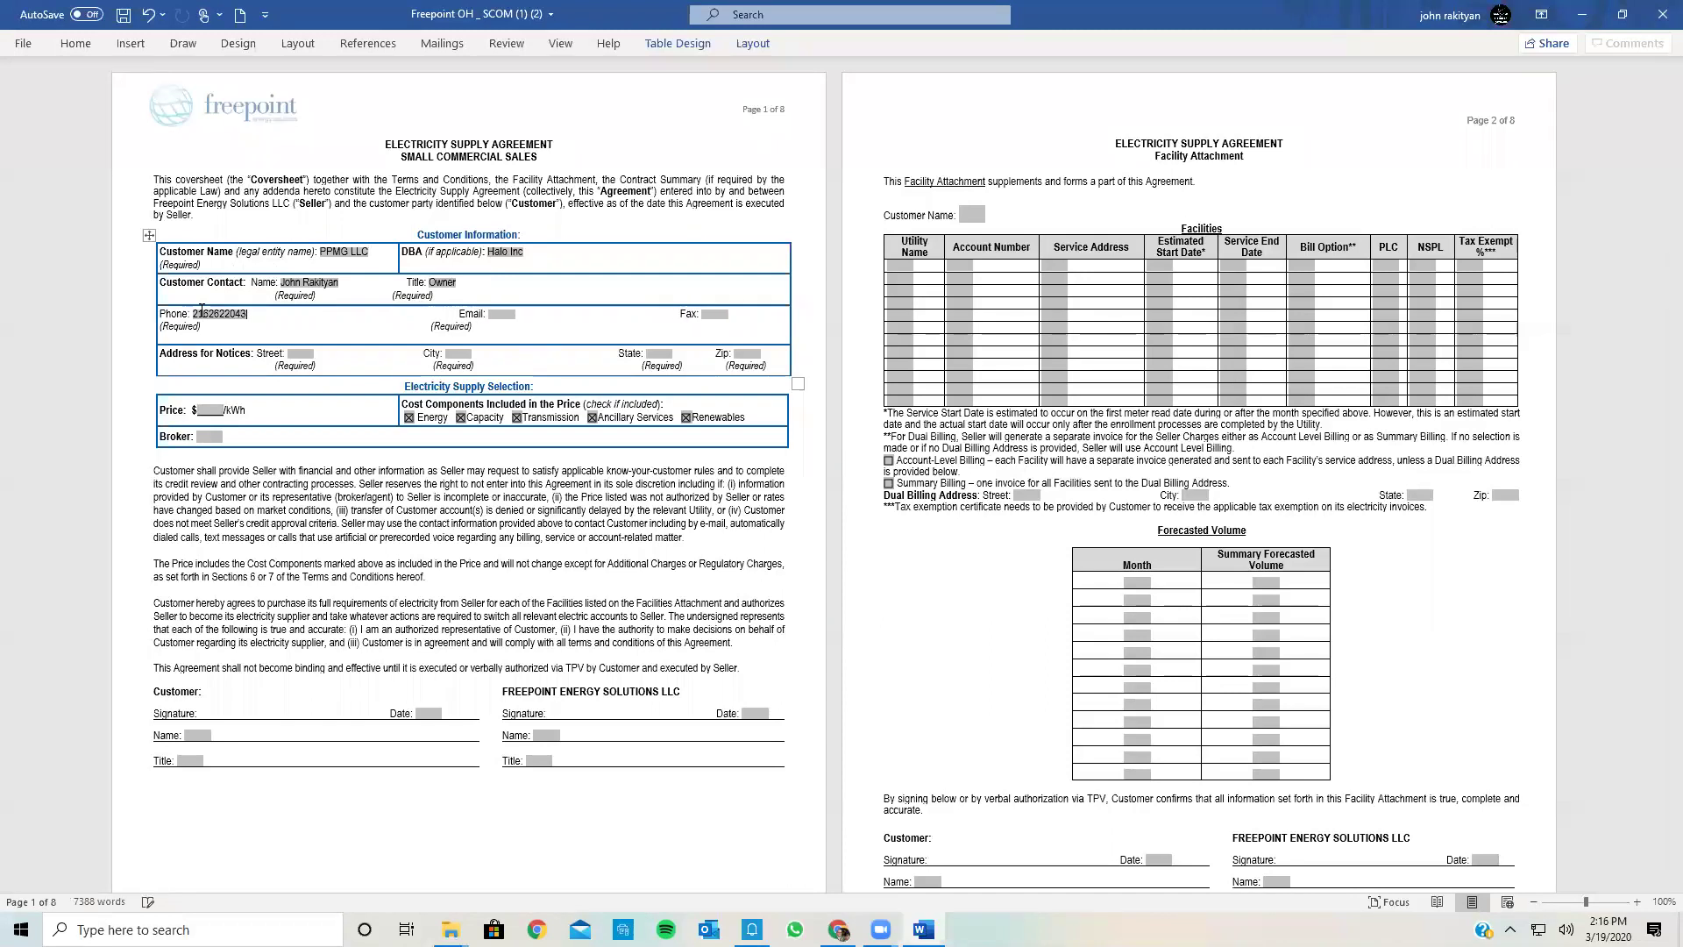
left_click(507, 314)
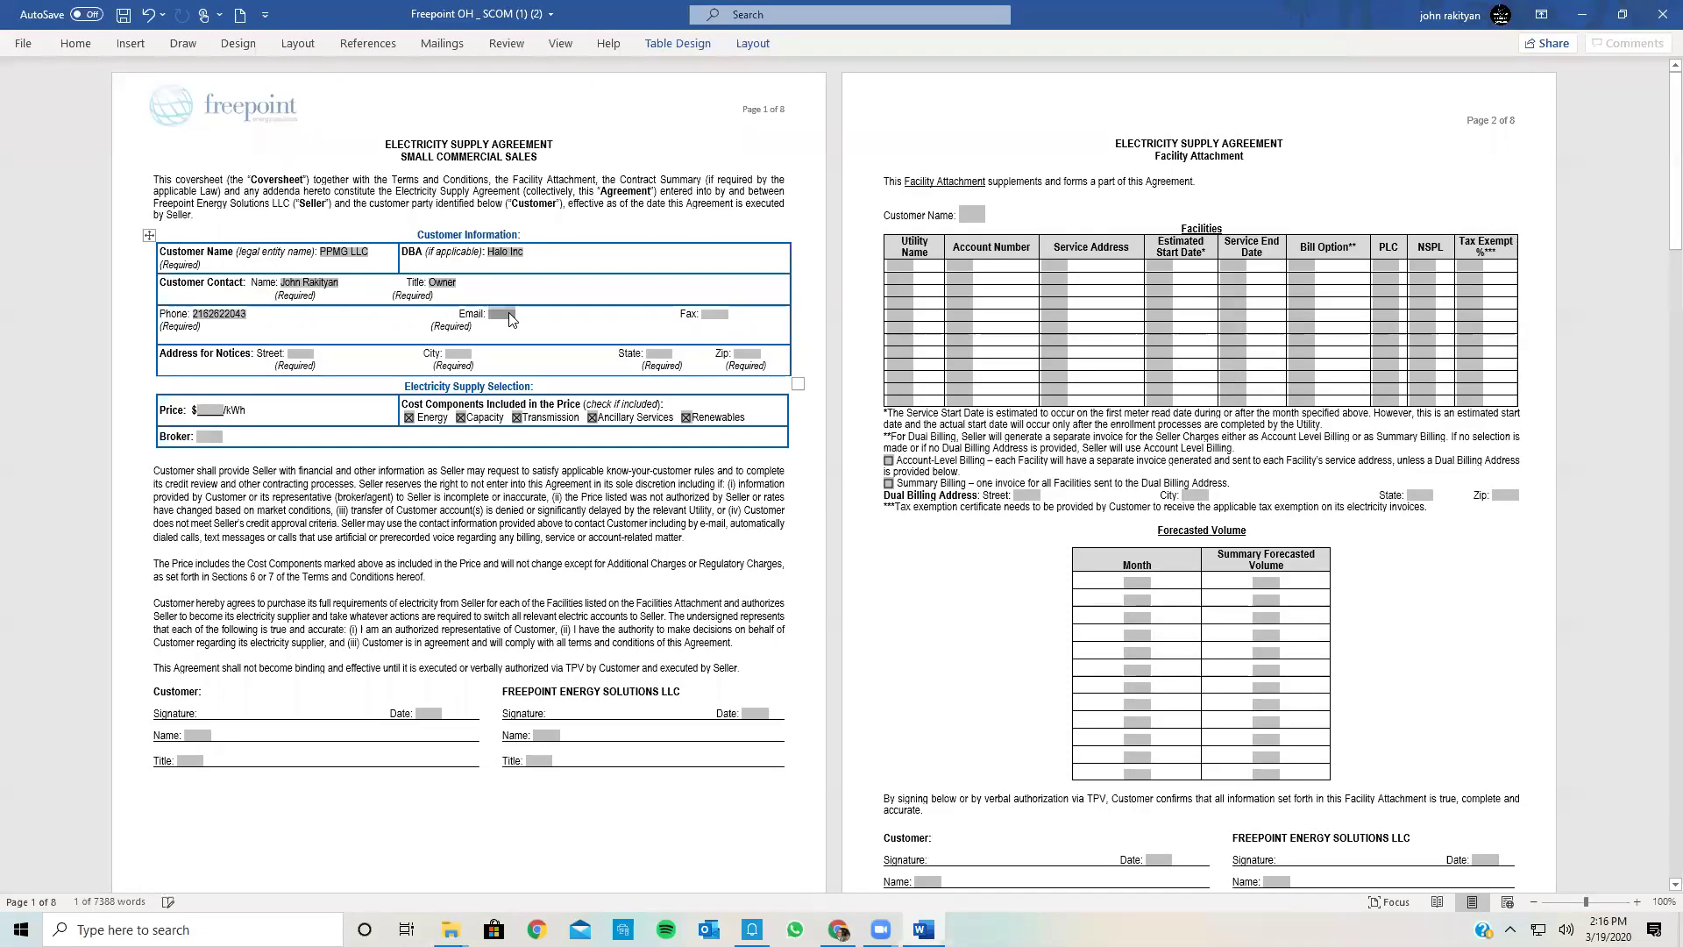
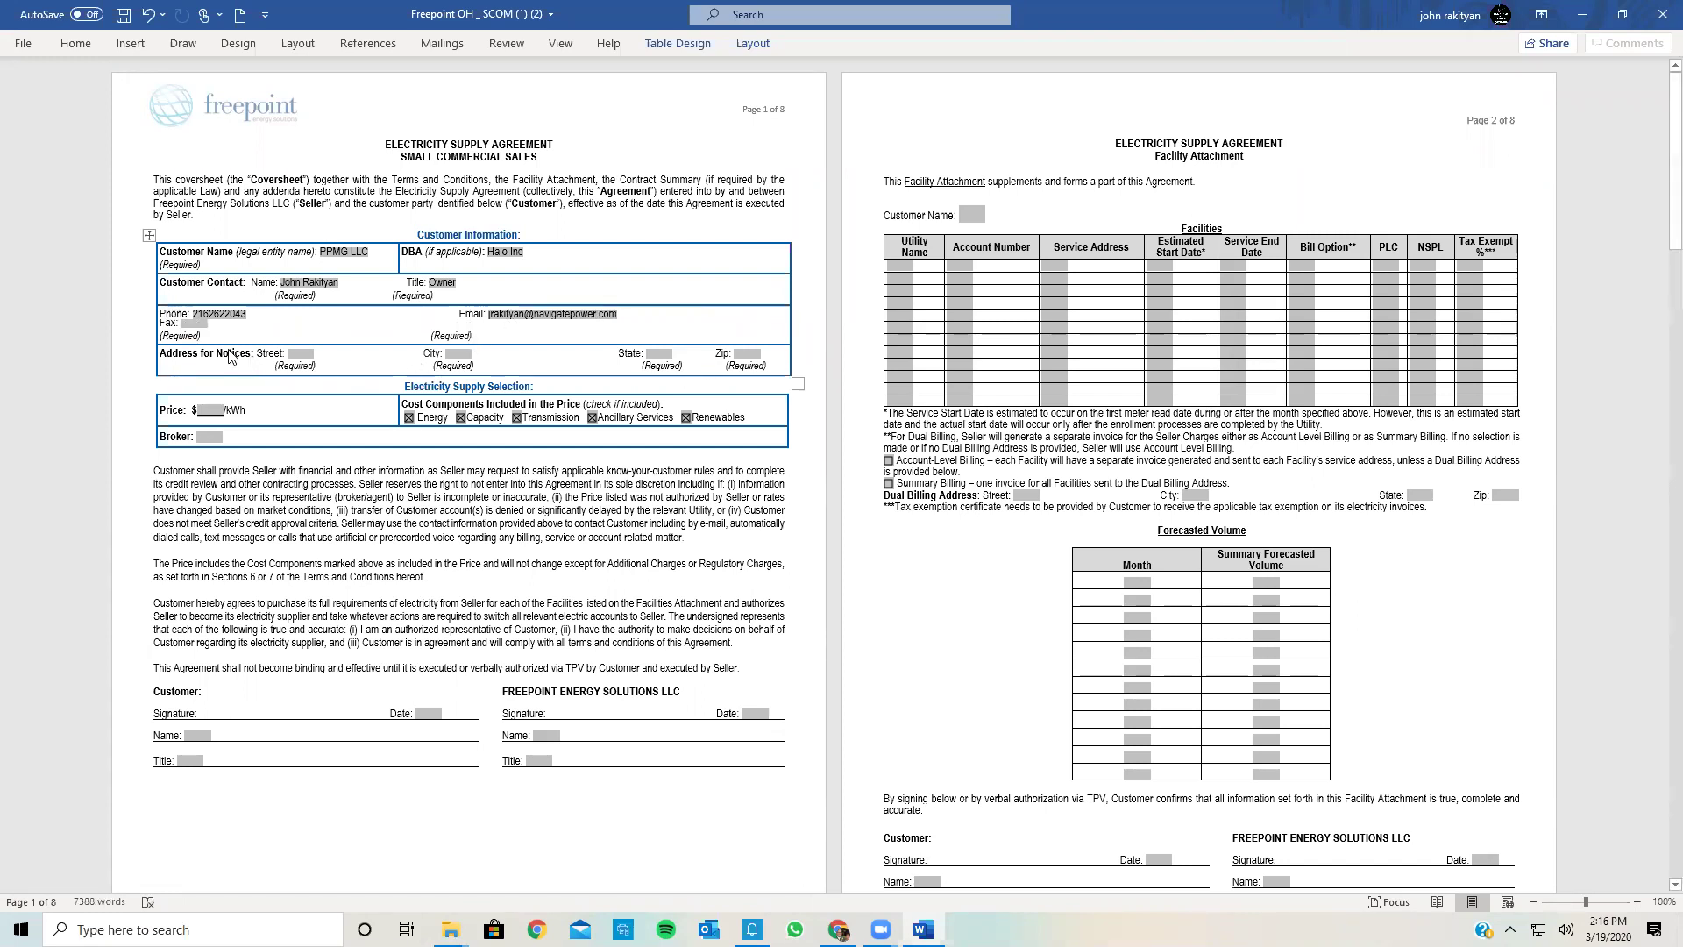
Step: Fill in the notice street, city, state and ZIP code, then zoom the page in slightly
left_click(294, 352)
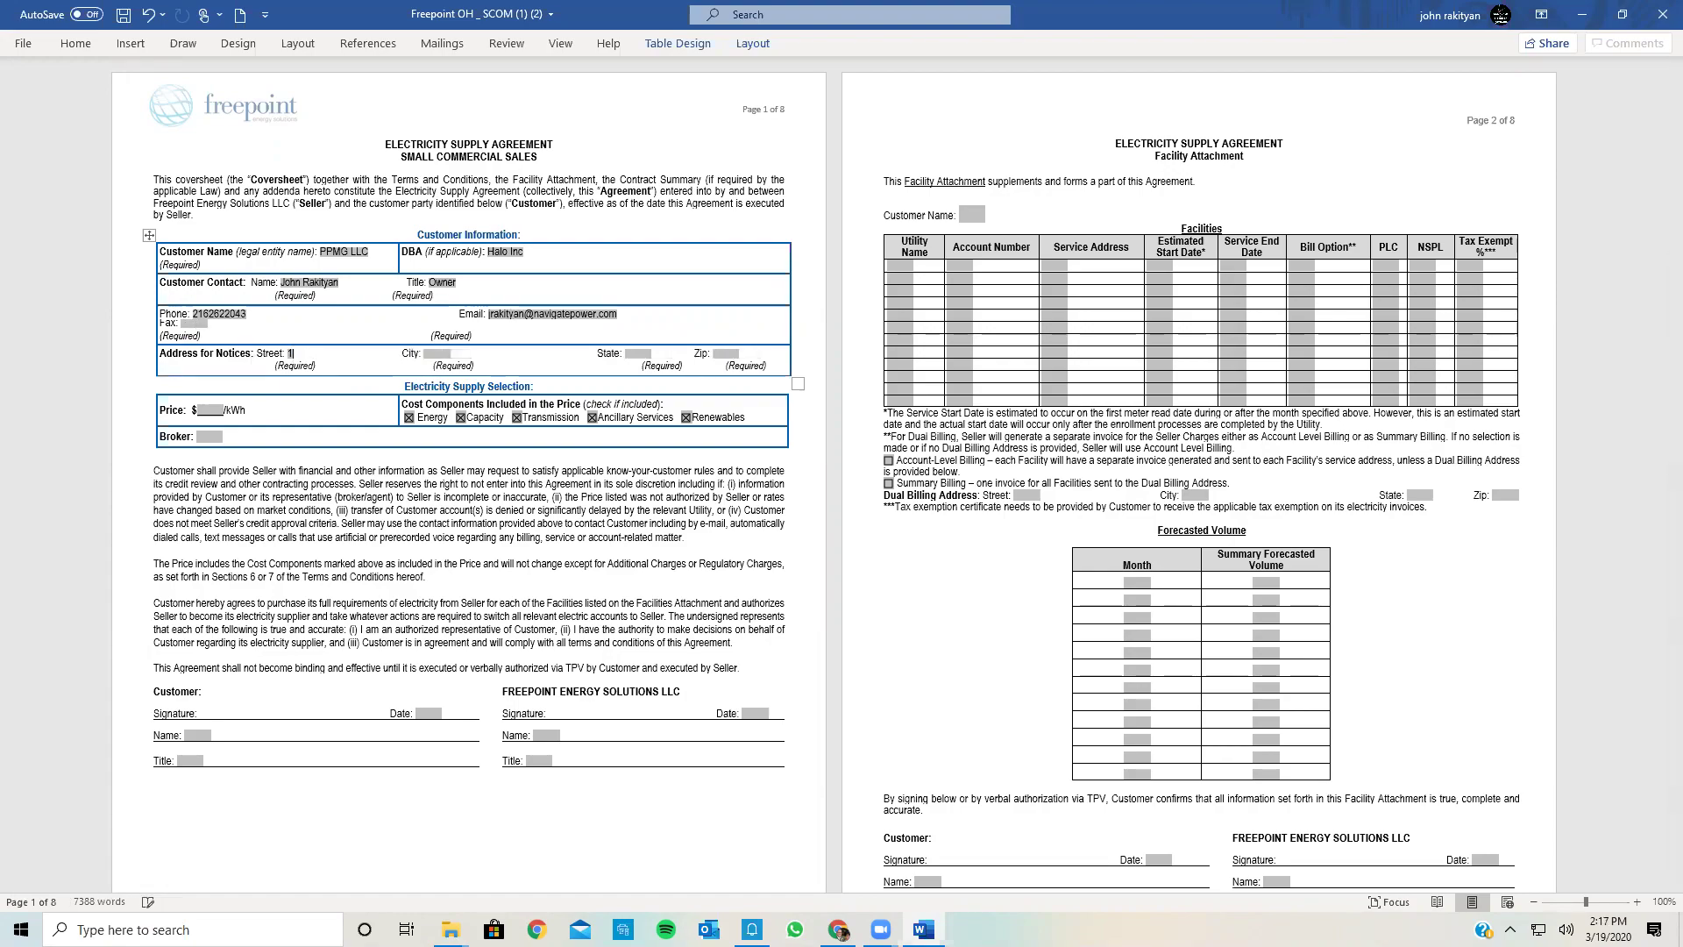
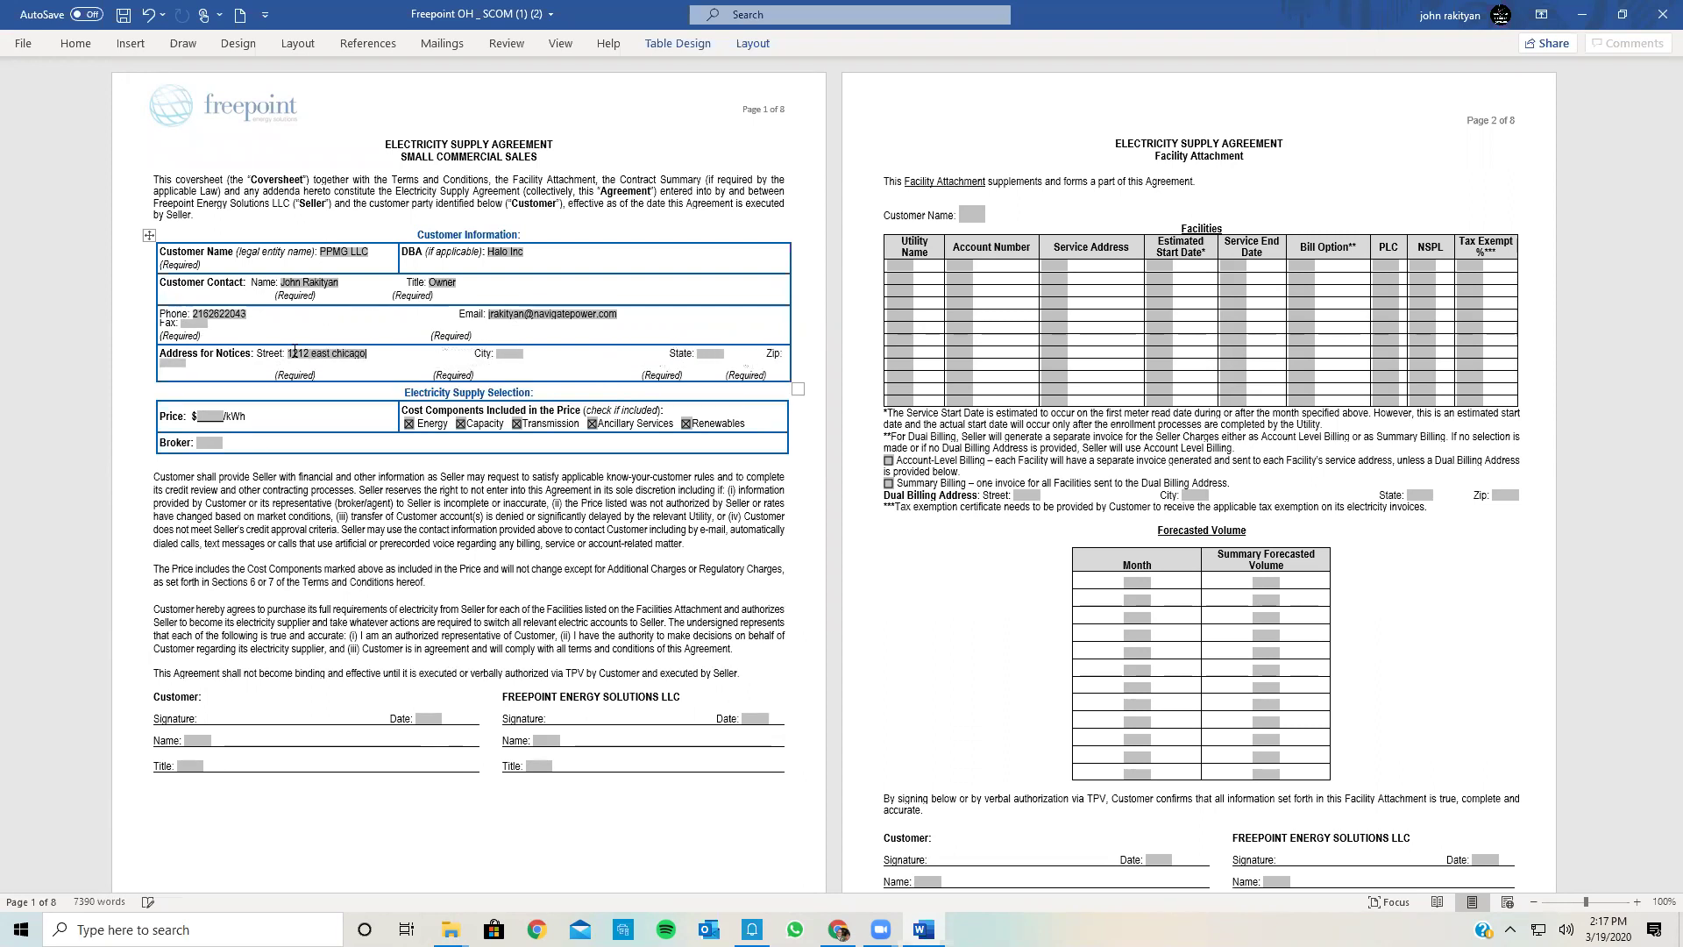
left_click(507, 352)
type("chicago")
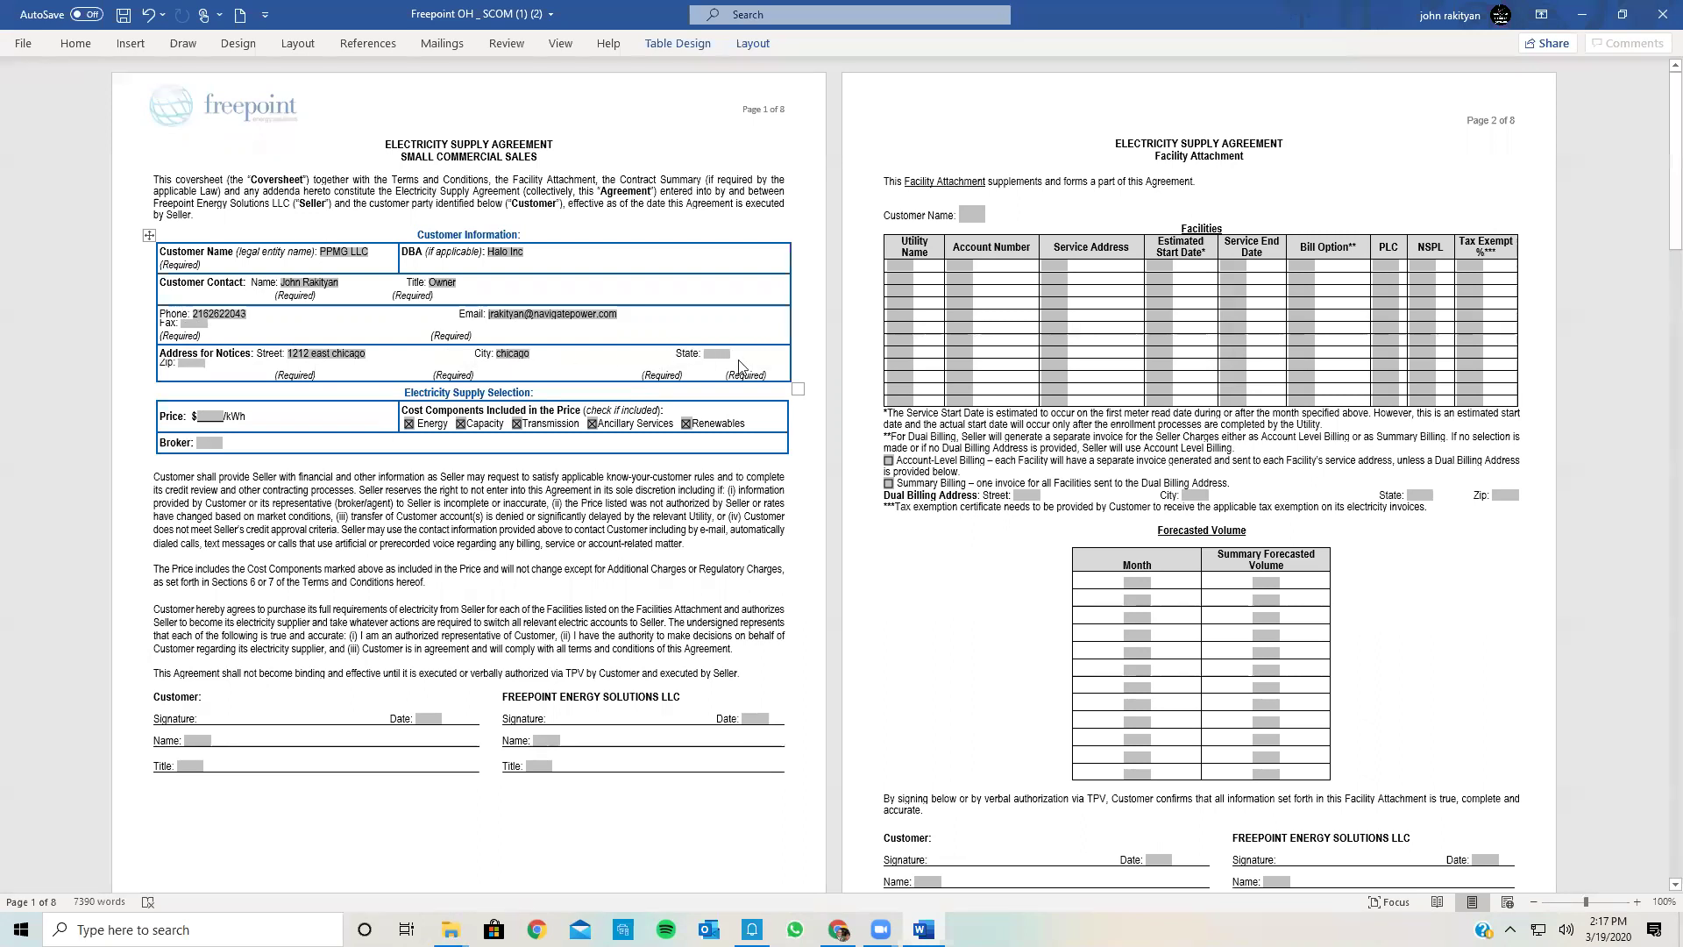
left_click(716, 352)
type("IL")
left_click(179, 364)
type("61100")
left_click(1637, 902)
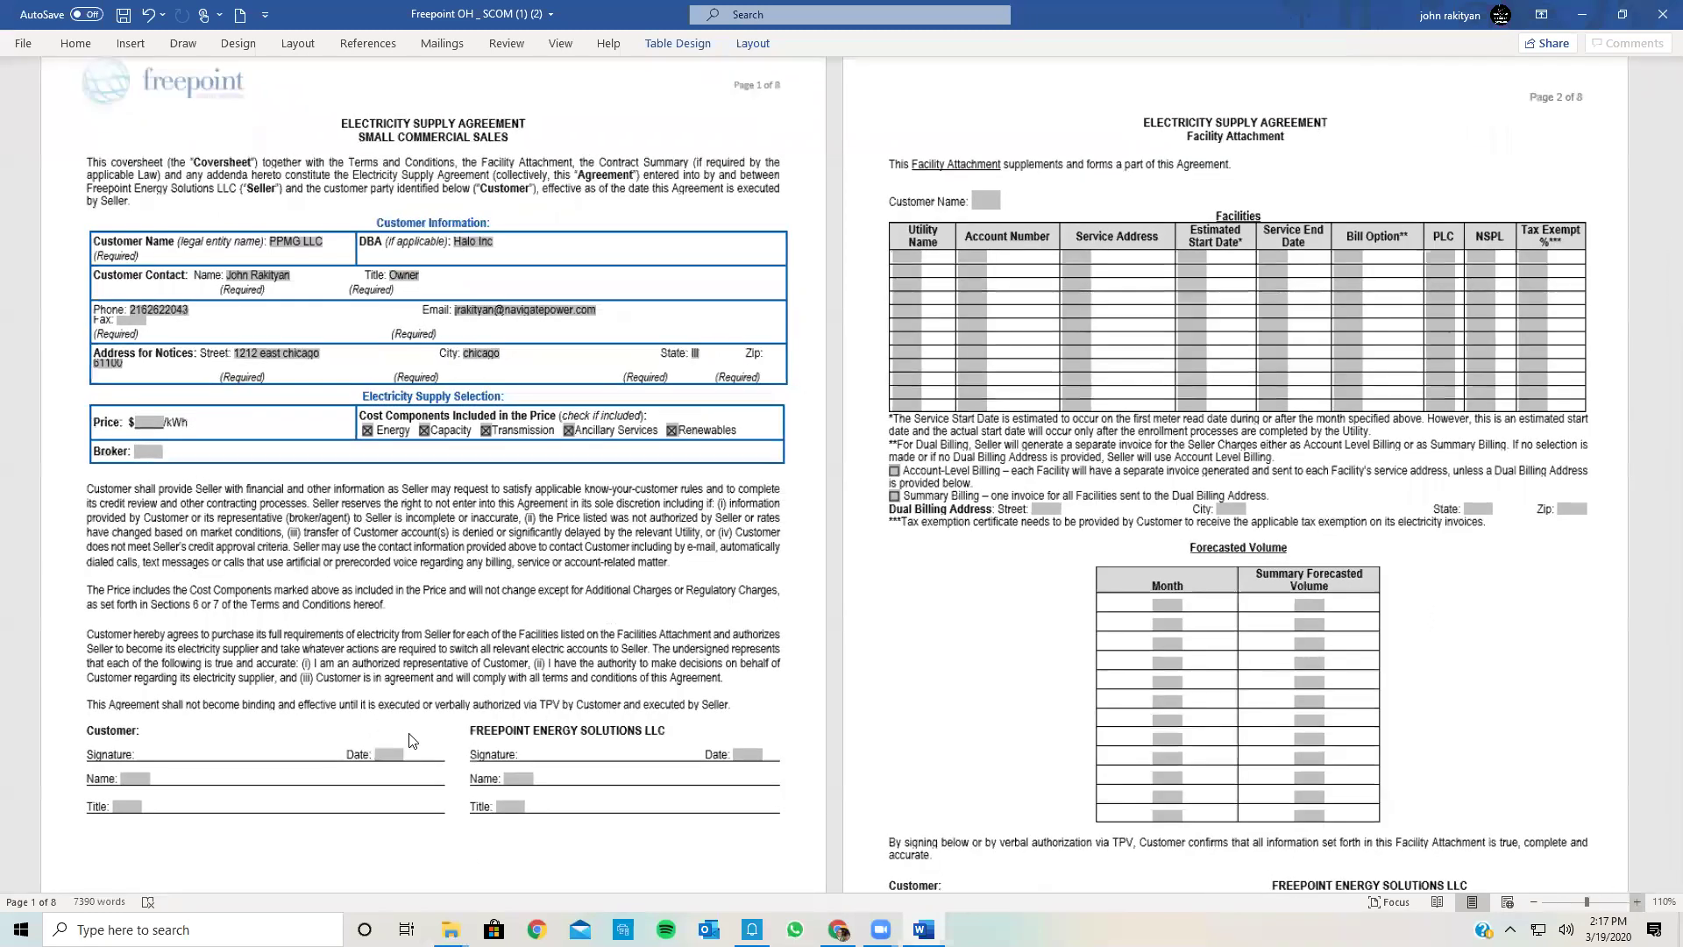
scroll(368, 523, "up", 1)
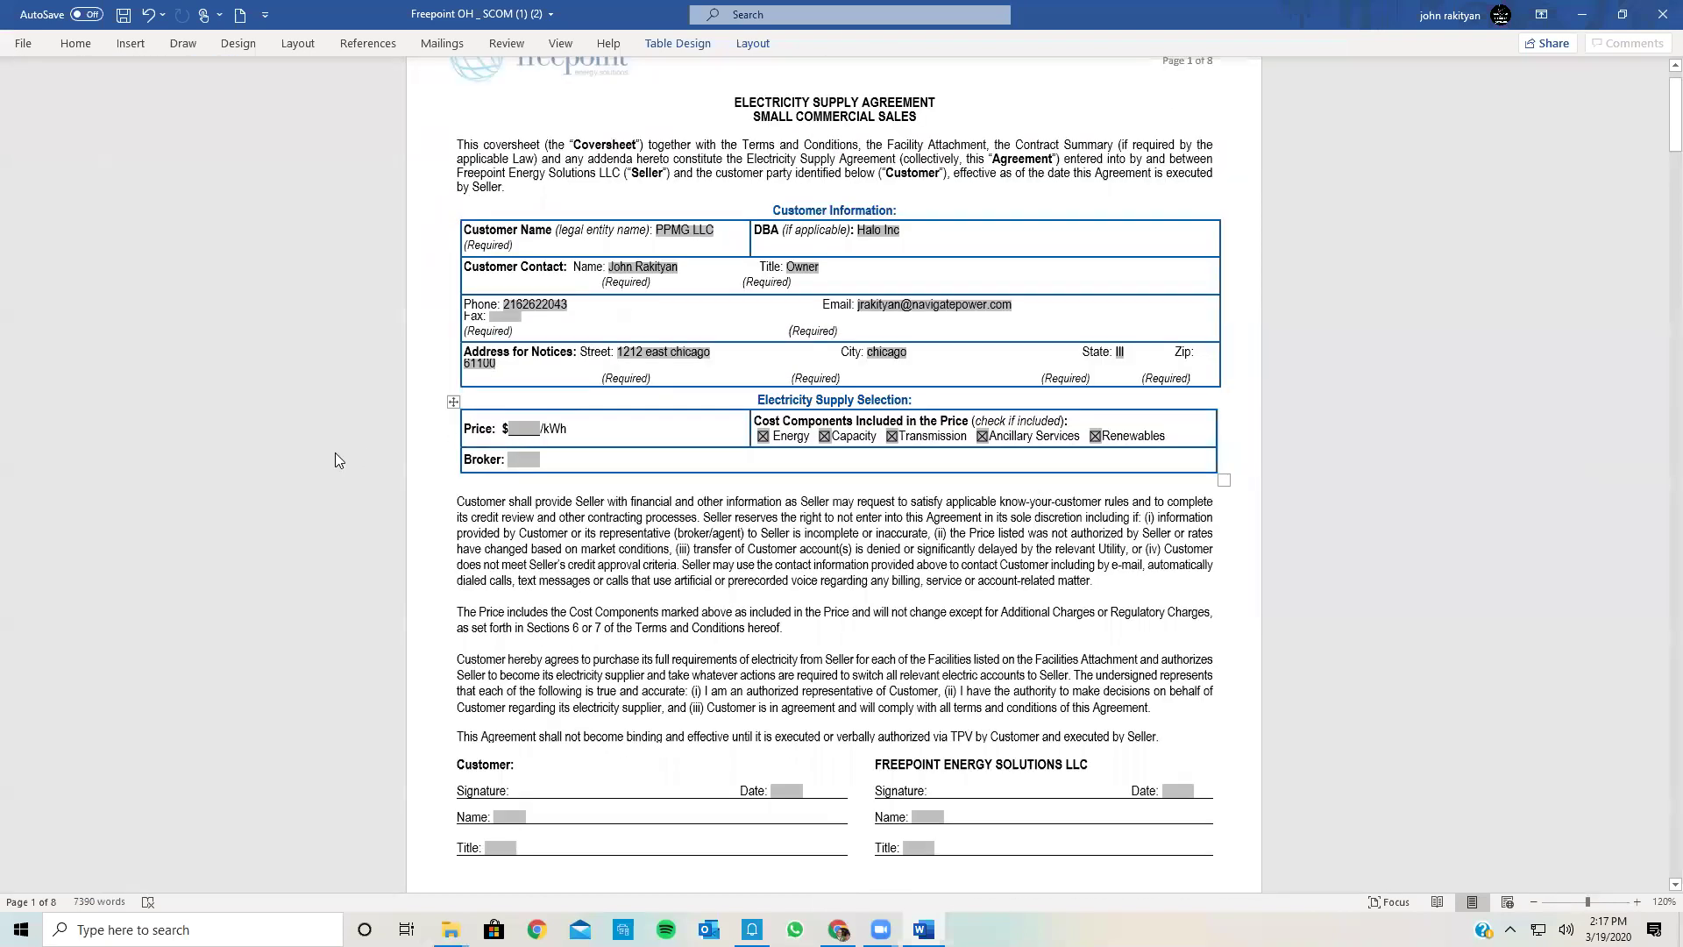
Step: Enter the contract price of $.0459/kWh in the Price field
key("Tab")
type("0")
type("89")
key("BackSpace")
key("BackSpace")
key("BackSpace")
key("BackSpace")
type("499")
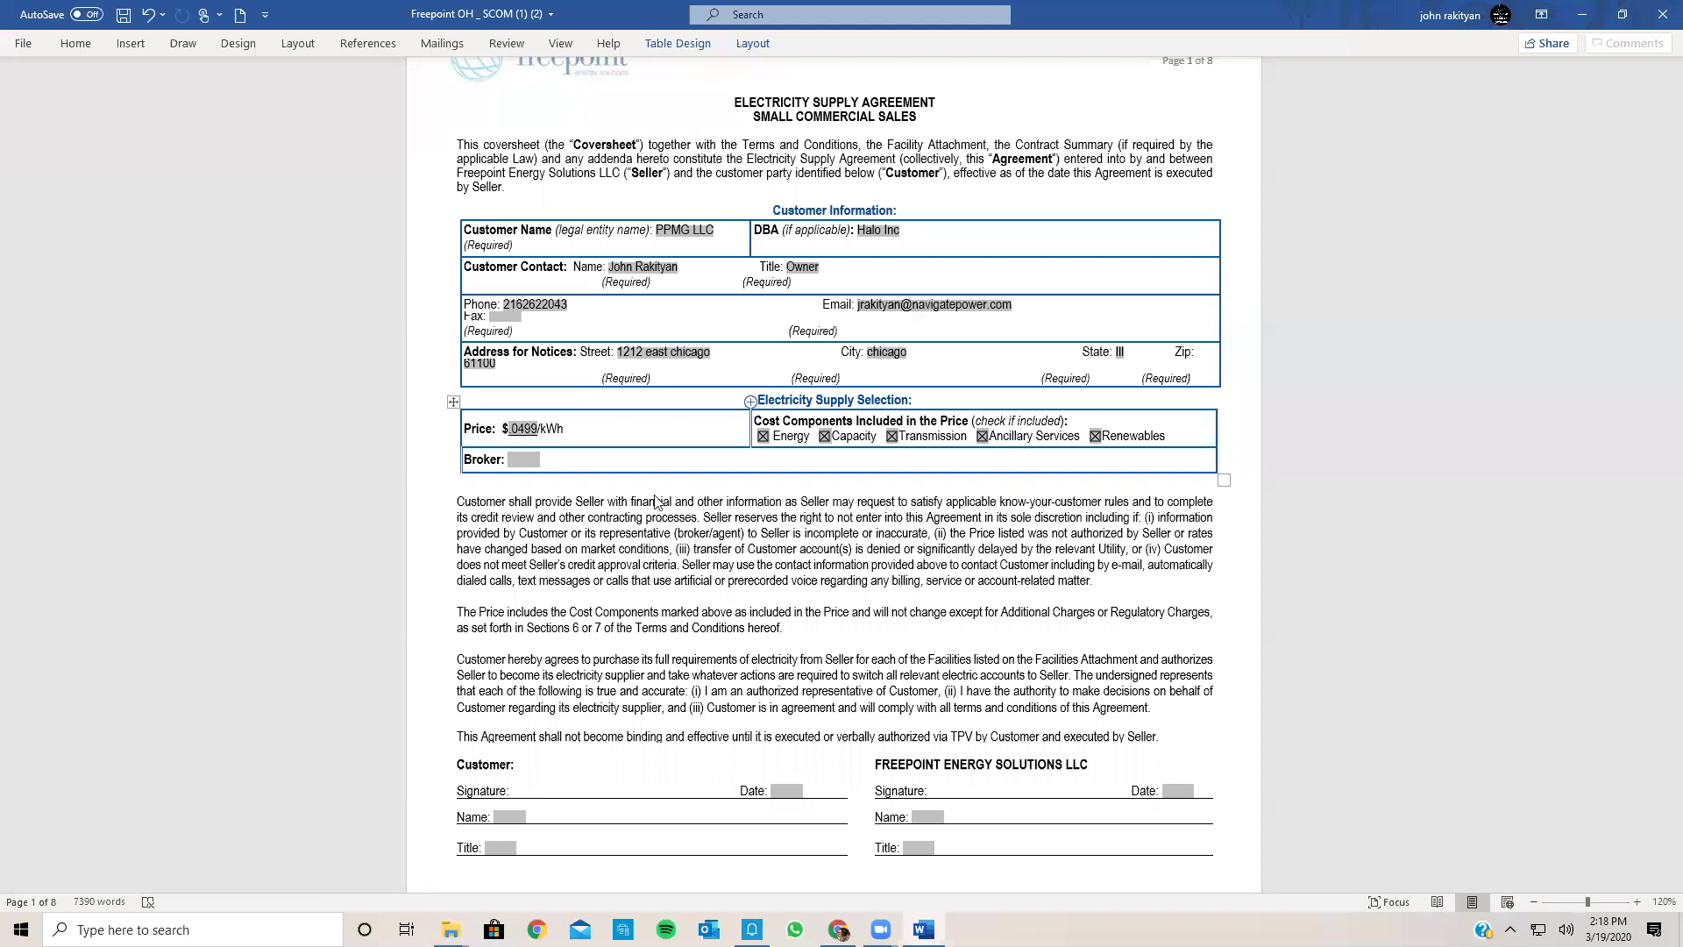
Step: Fill the Broker field with Navigate Power LLC
key("Tab")
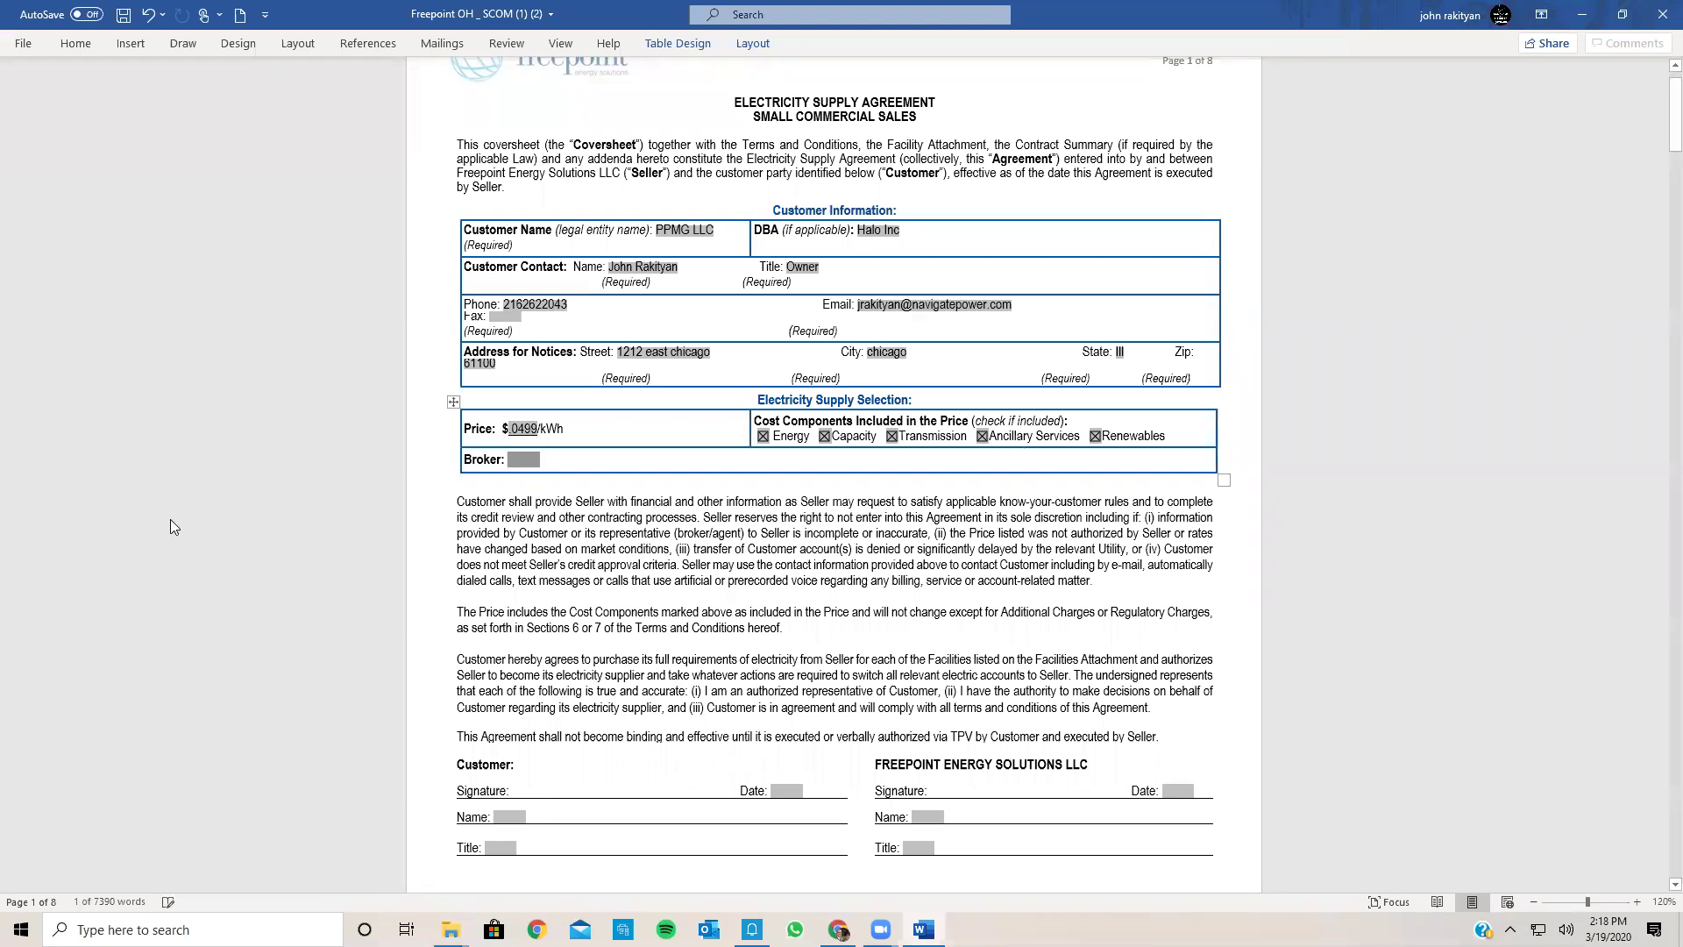
type("Navigate Power LLC")
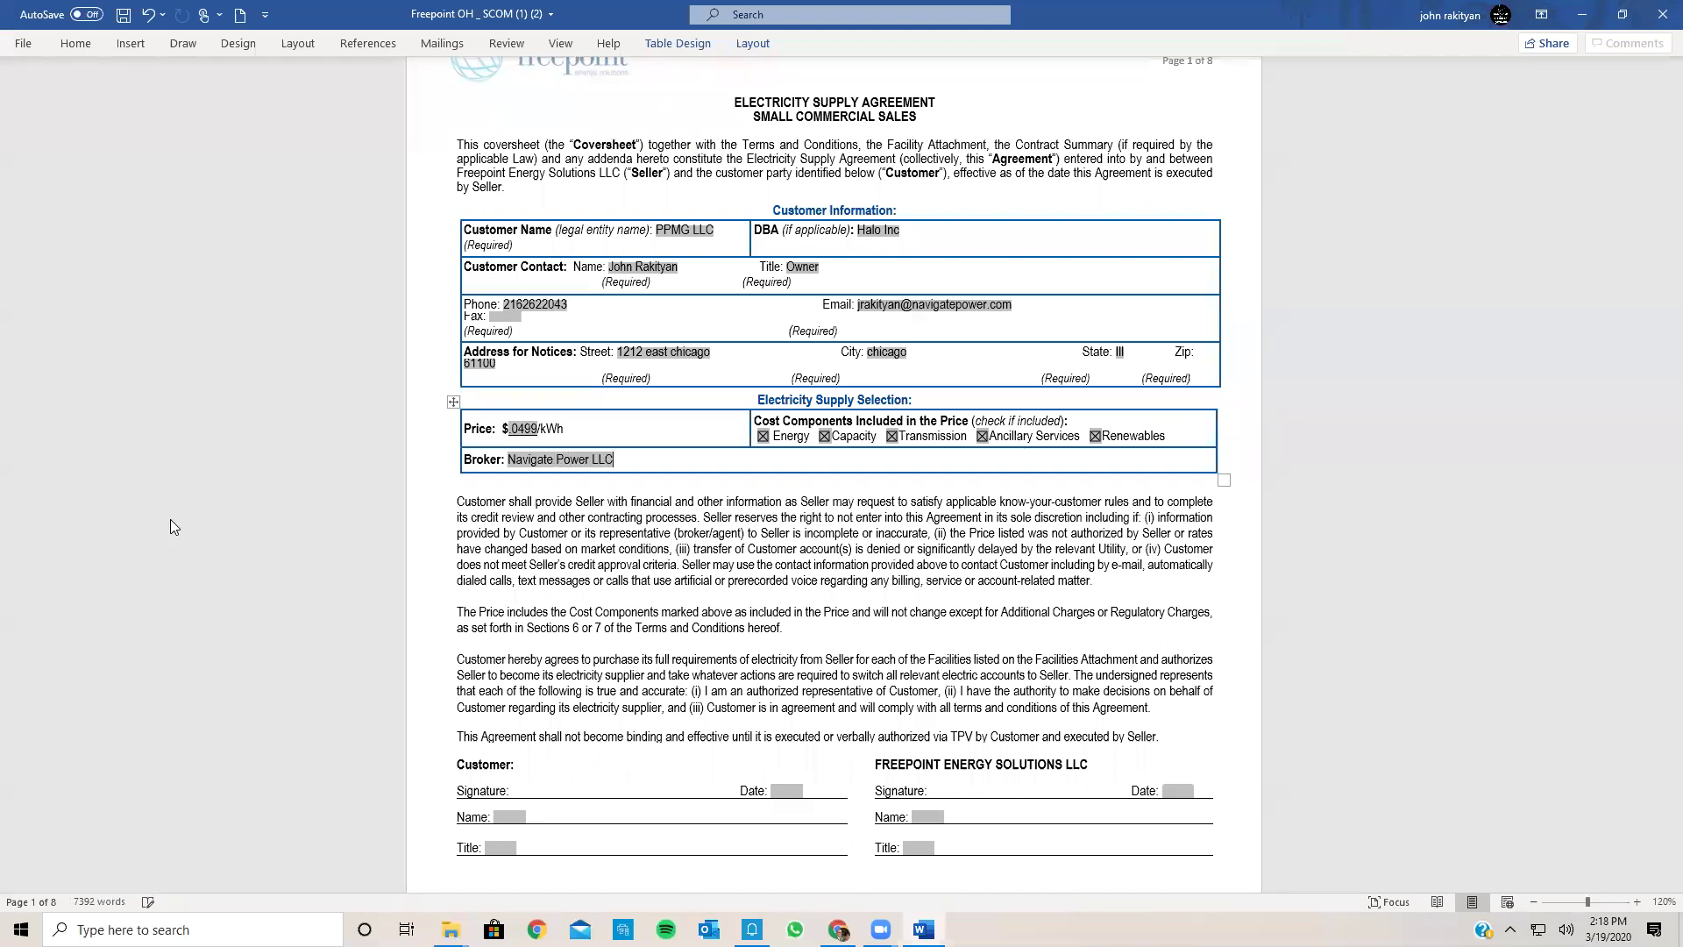
scroll(956, 688, "down", 6)
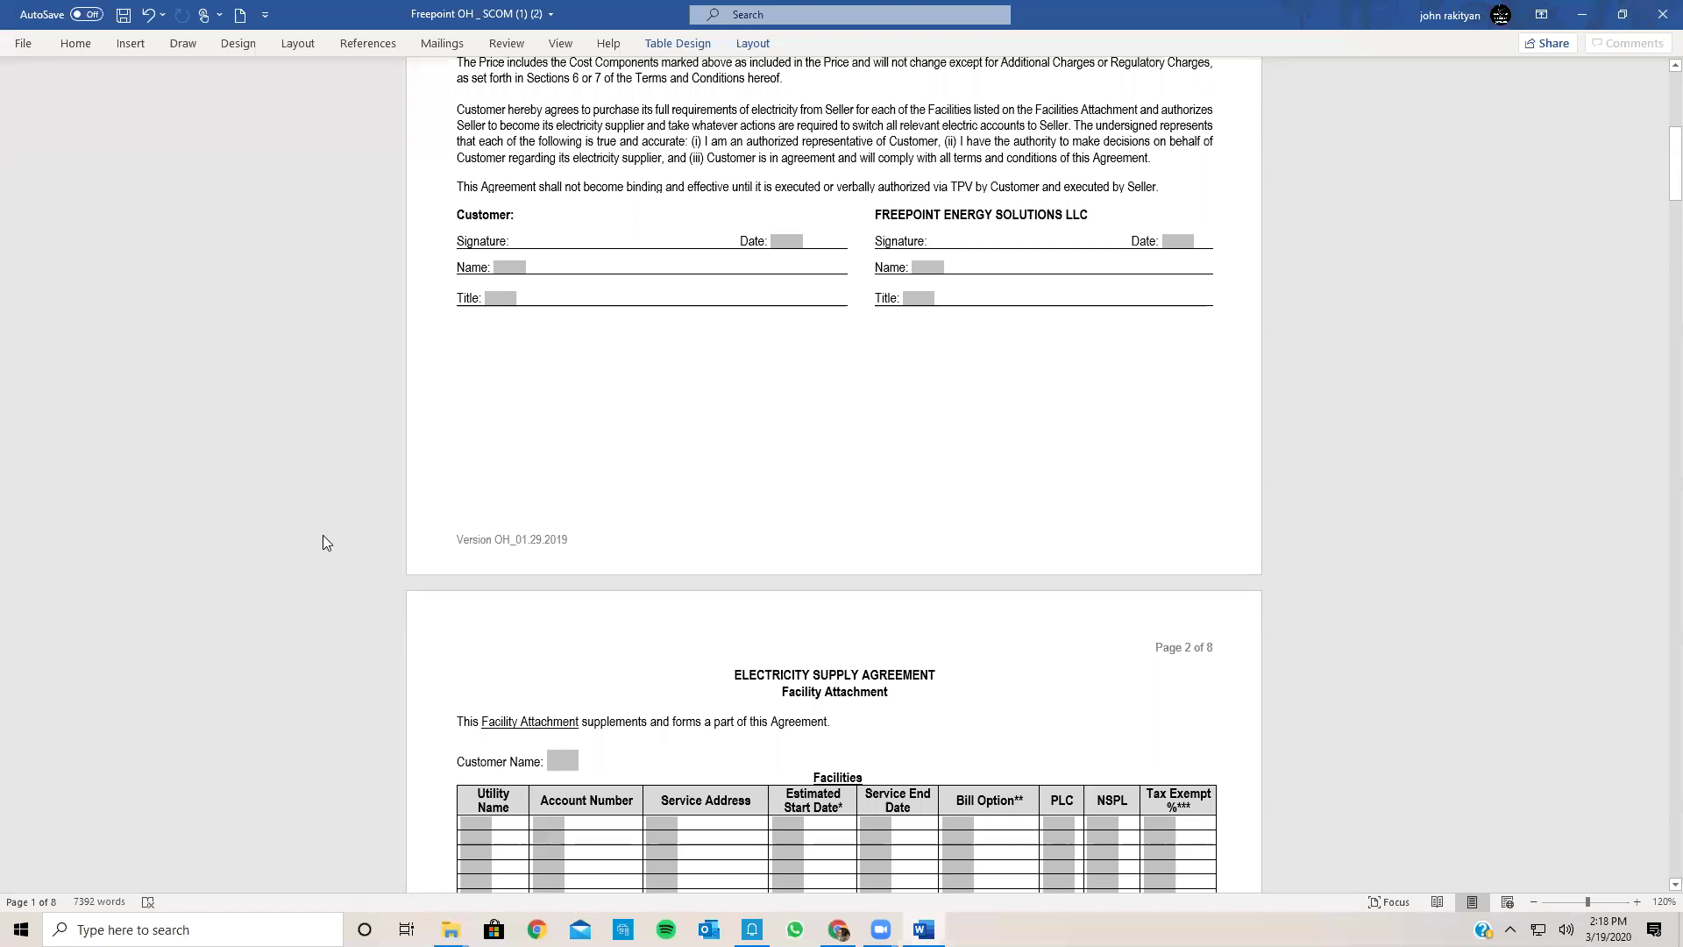
Step: Fill page 1's customer signature Date 3/19/2020, the contact's name, and Title Owner
scroll(322, 543, "down", 1)
scroll(323, 543, "up", 1)
left_click(780, 251)
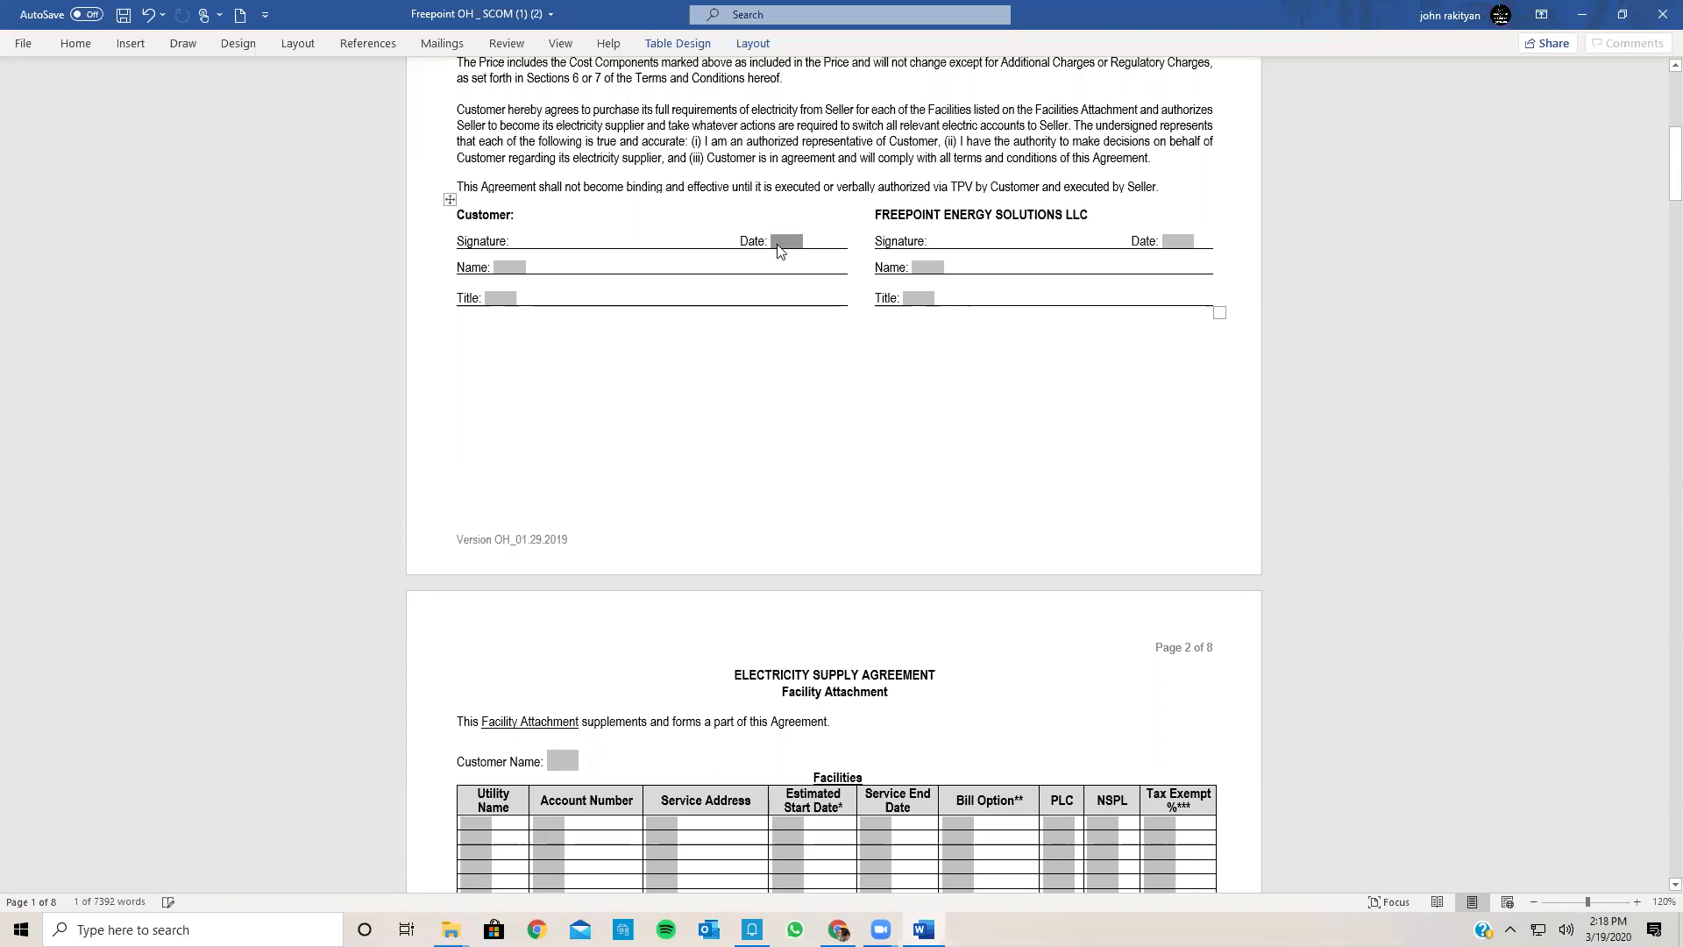
type("3/19/20")
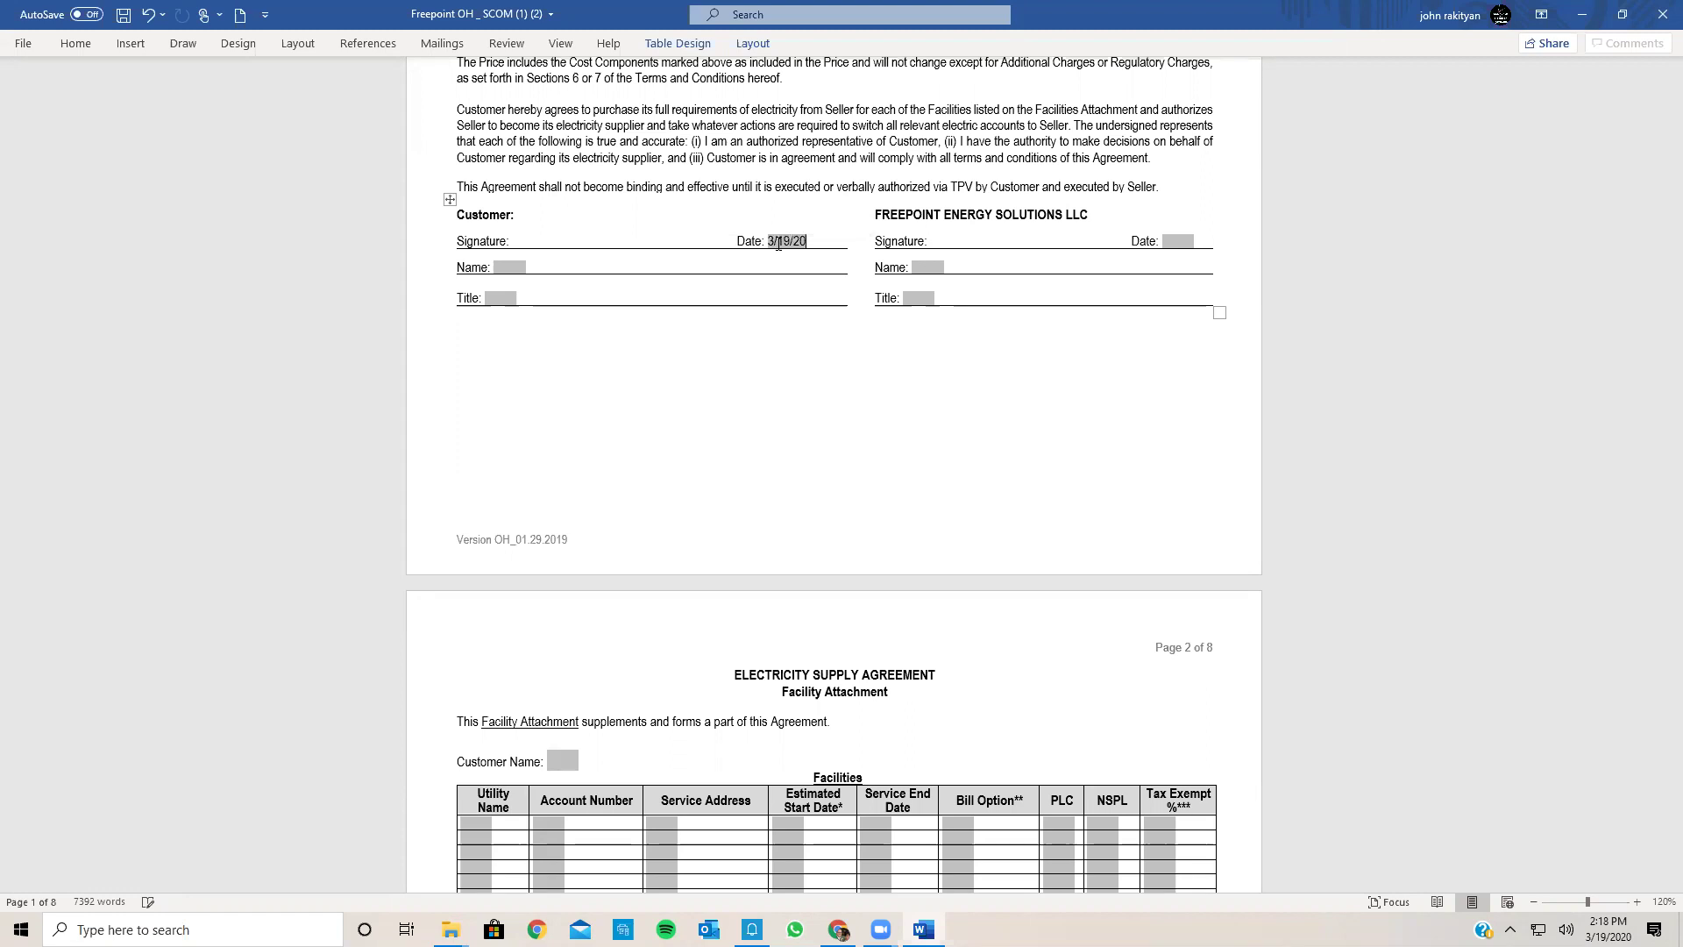
type("20")
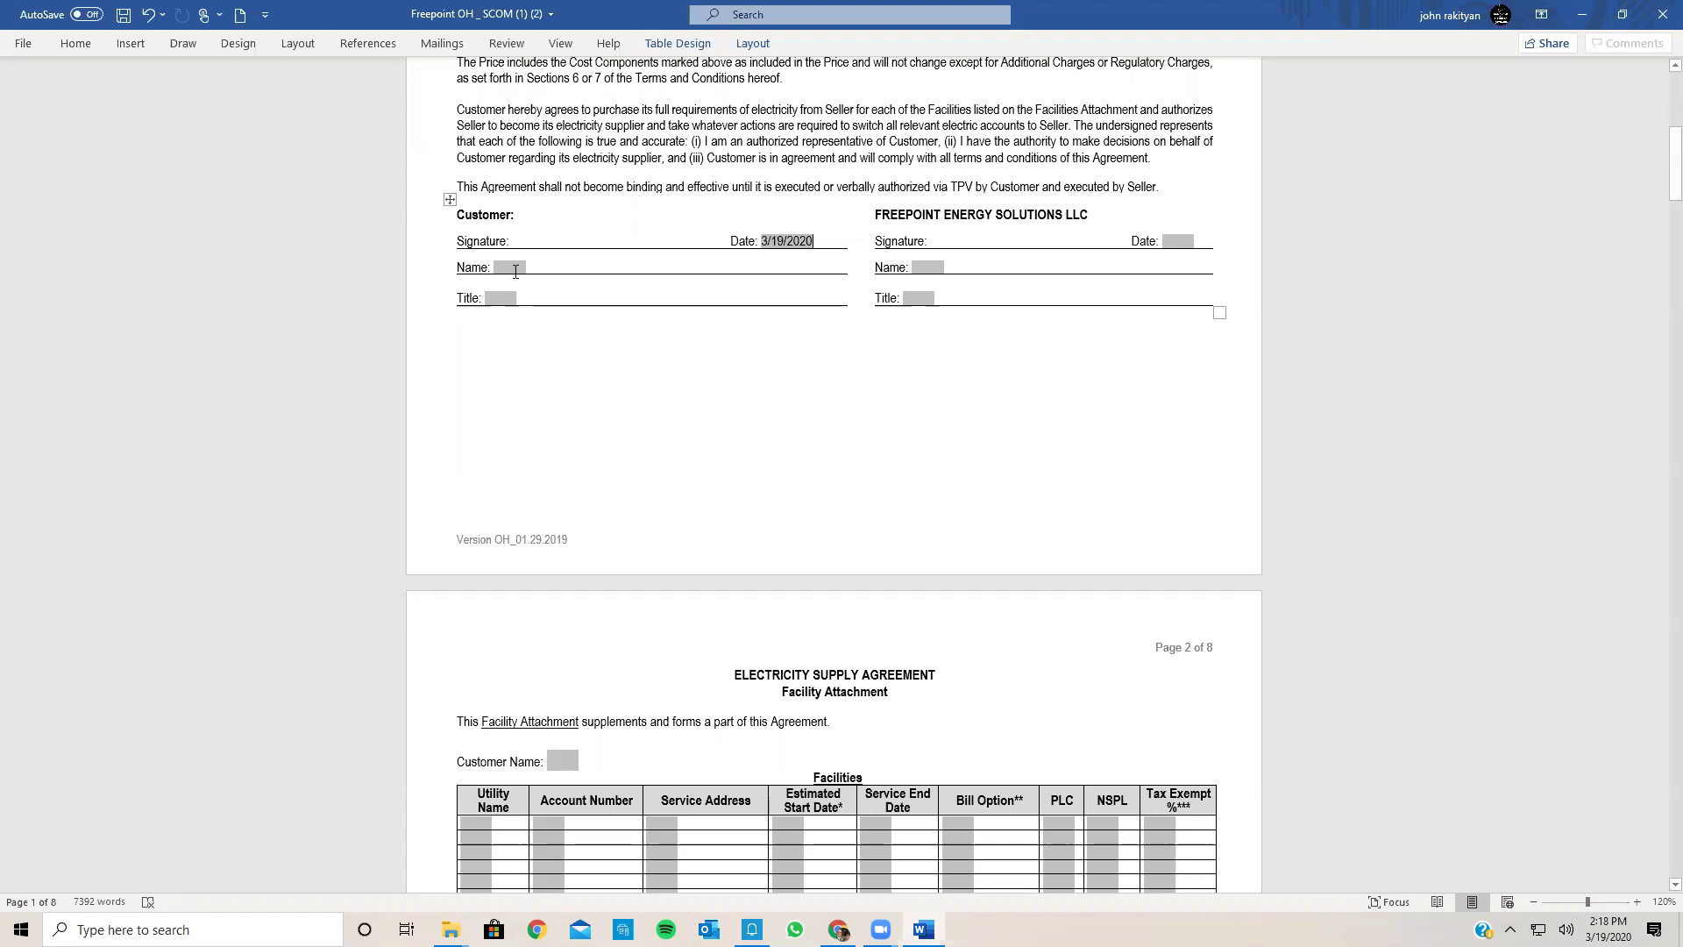
left_click(516, 277)
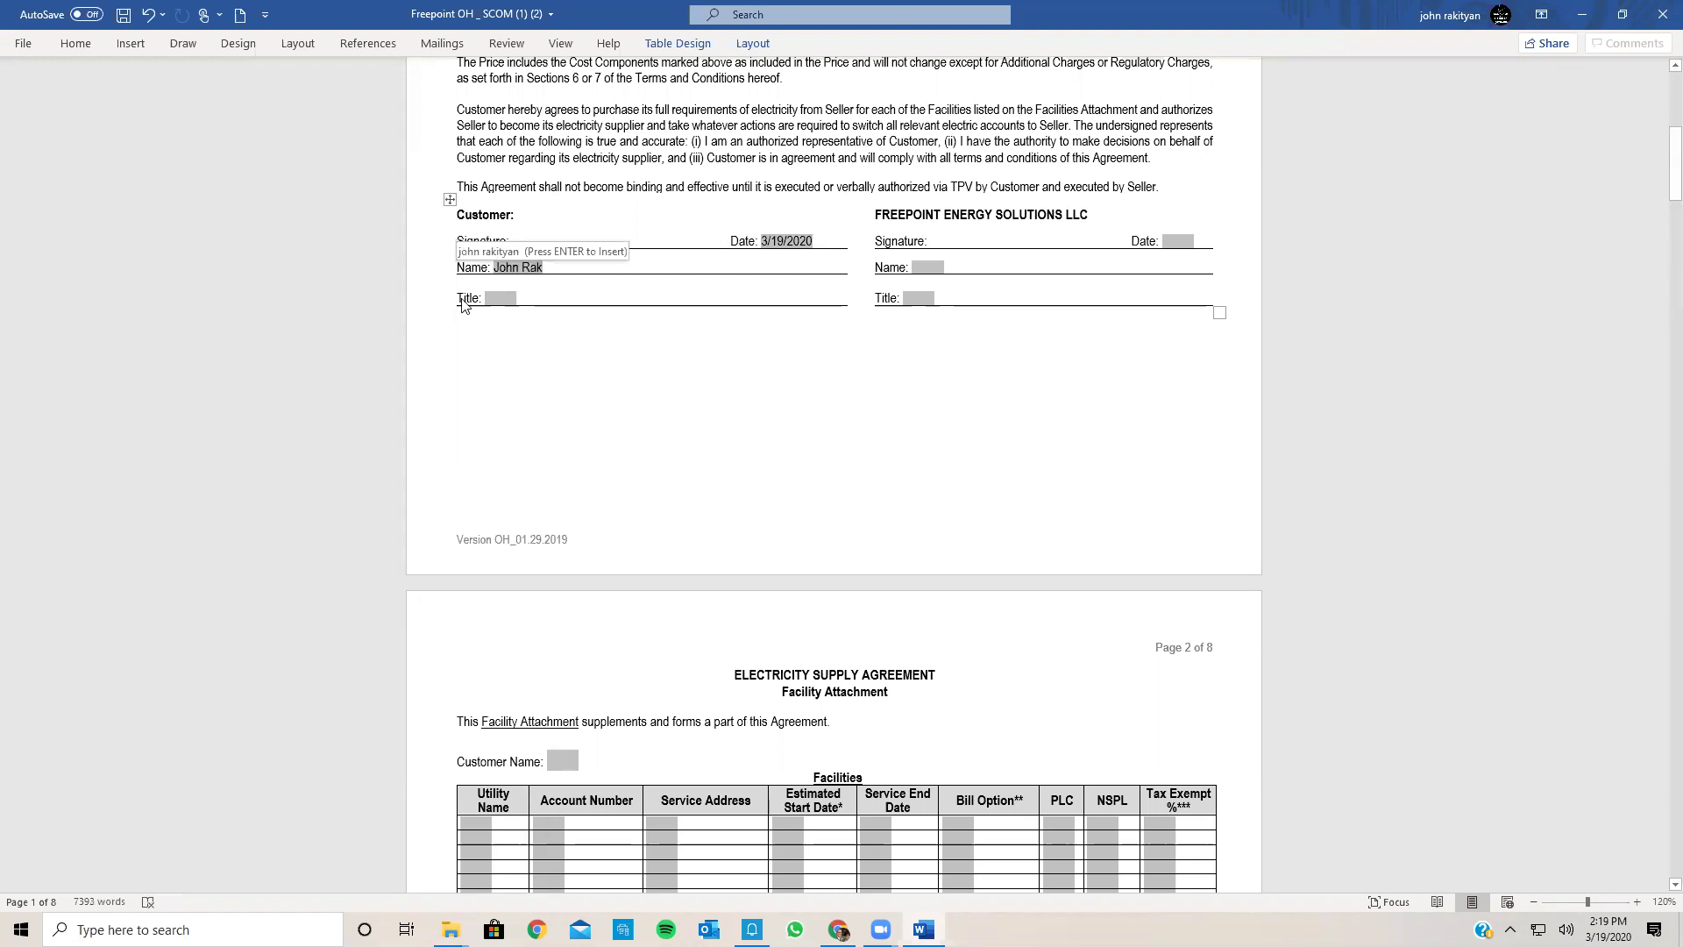
left_click(488, 301)
left_click(489, 299)
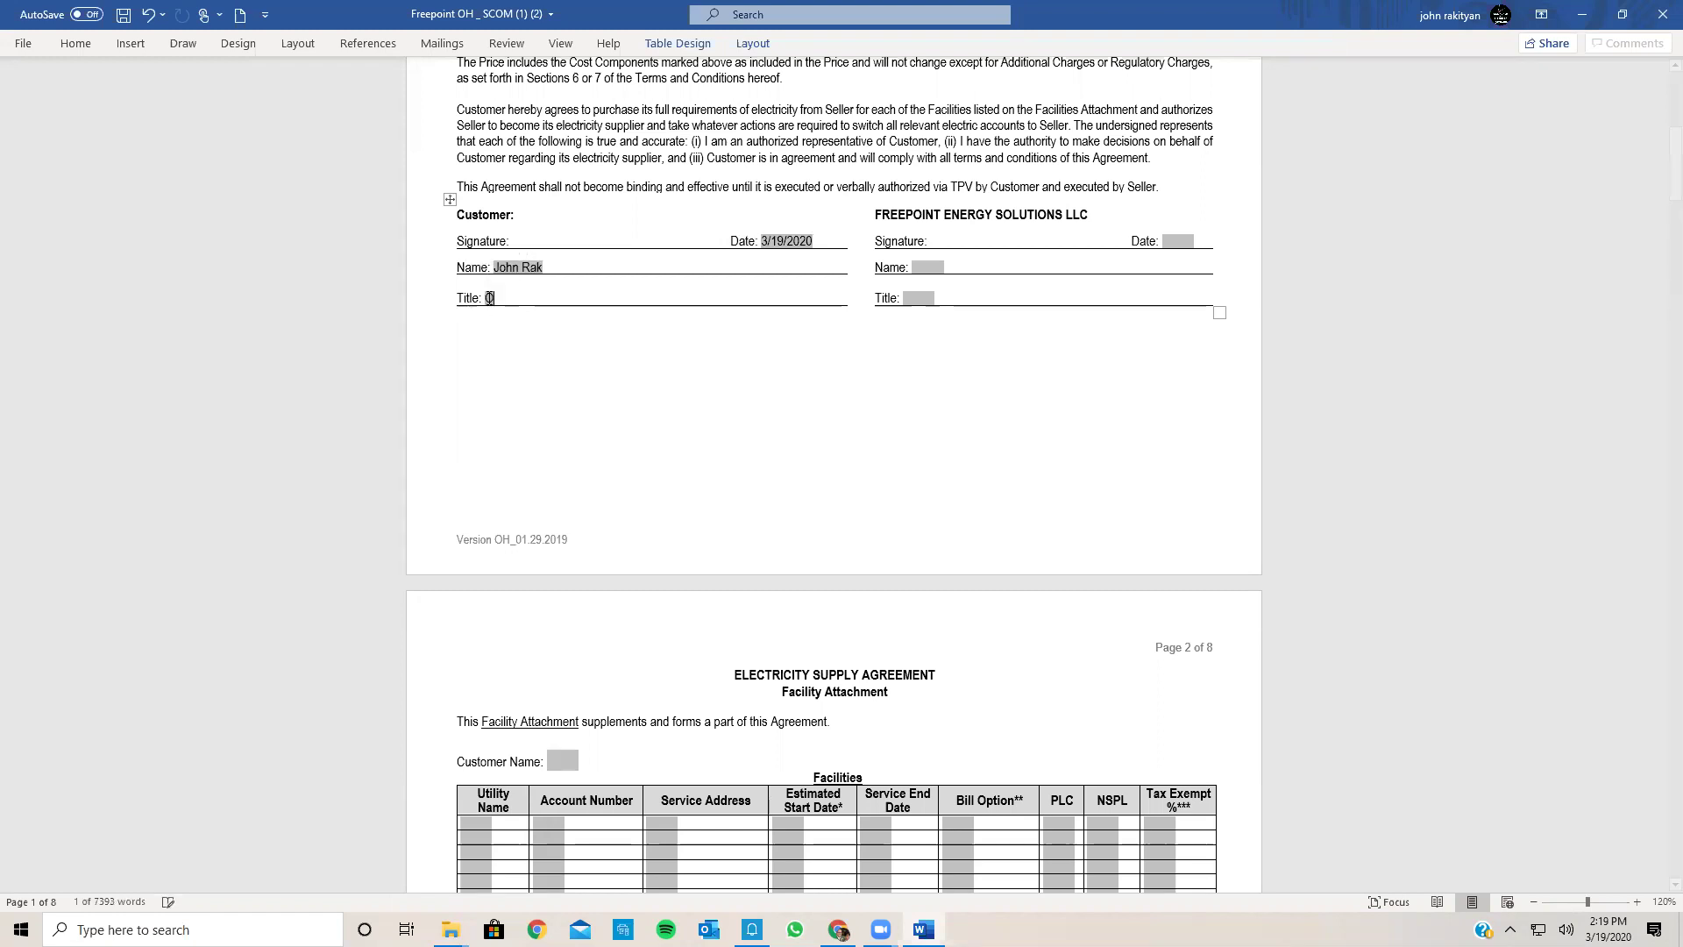
type("Owner")
scroll(791, 428, "down", 1)
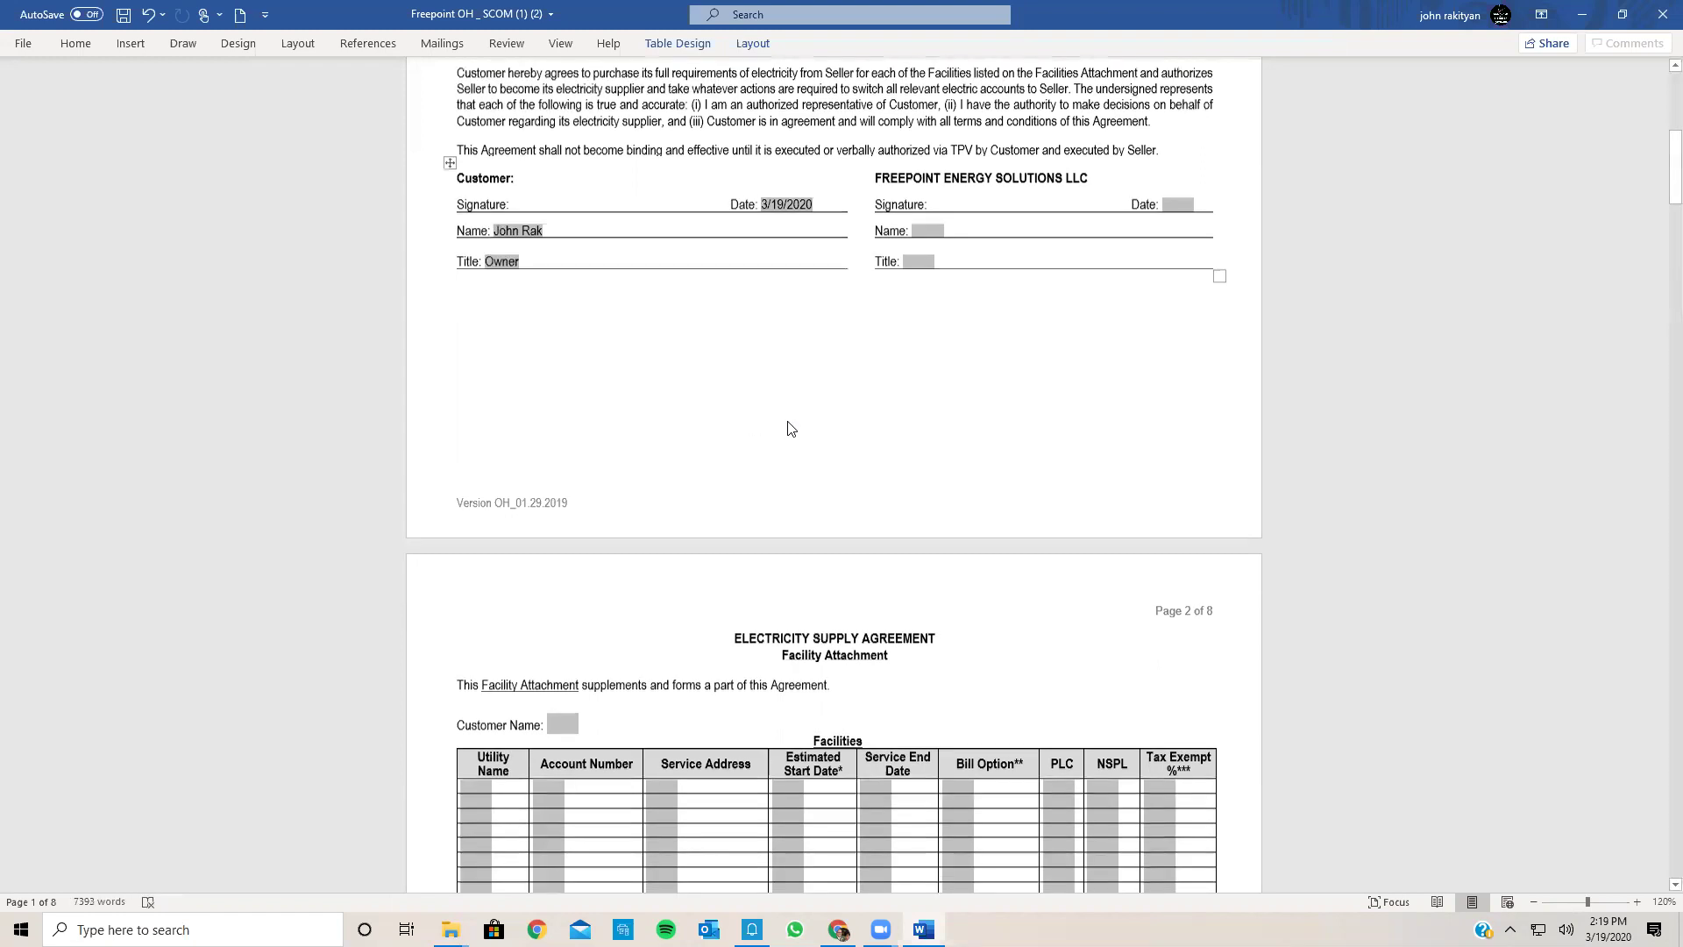
scroll(787, 428, "down", 10)
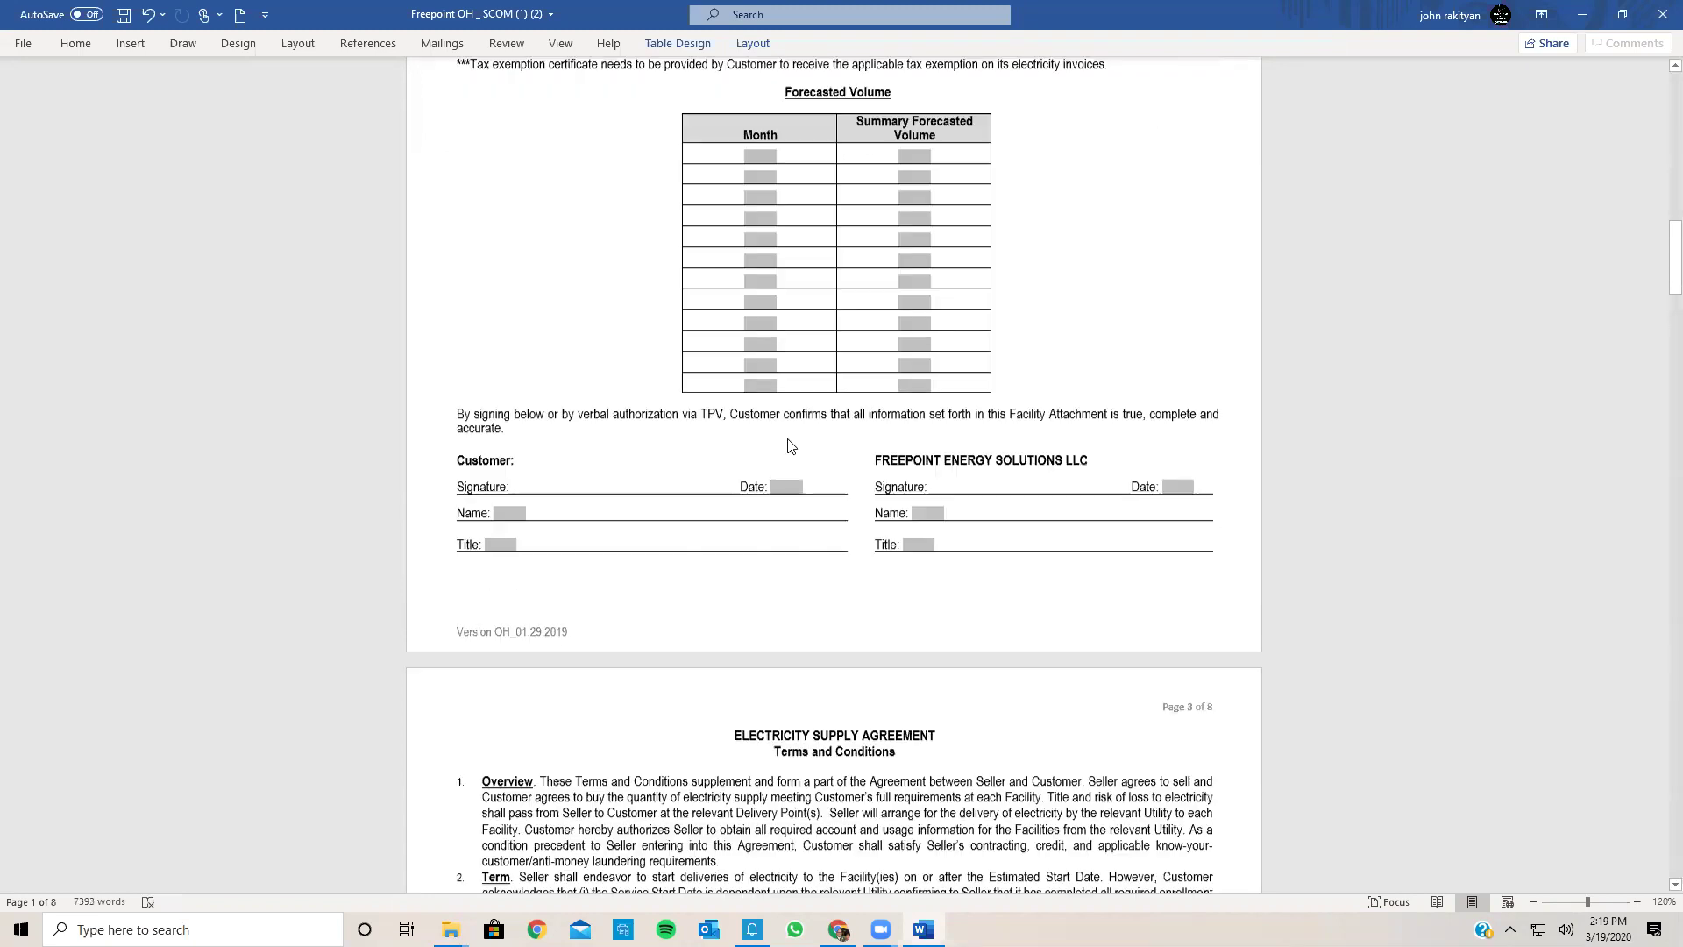
Step: Enter Date 3/19/2020 and the contact's name in the page 2 customer signature block, then select Title
left_click(786, 481)
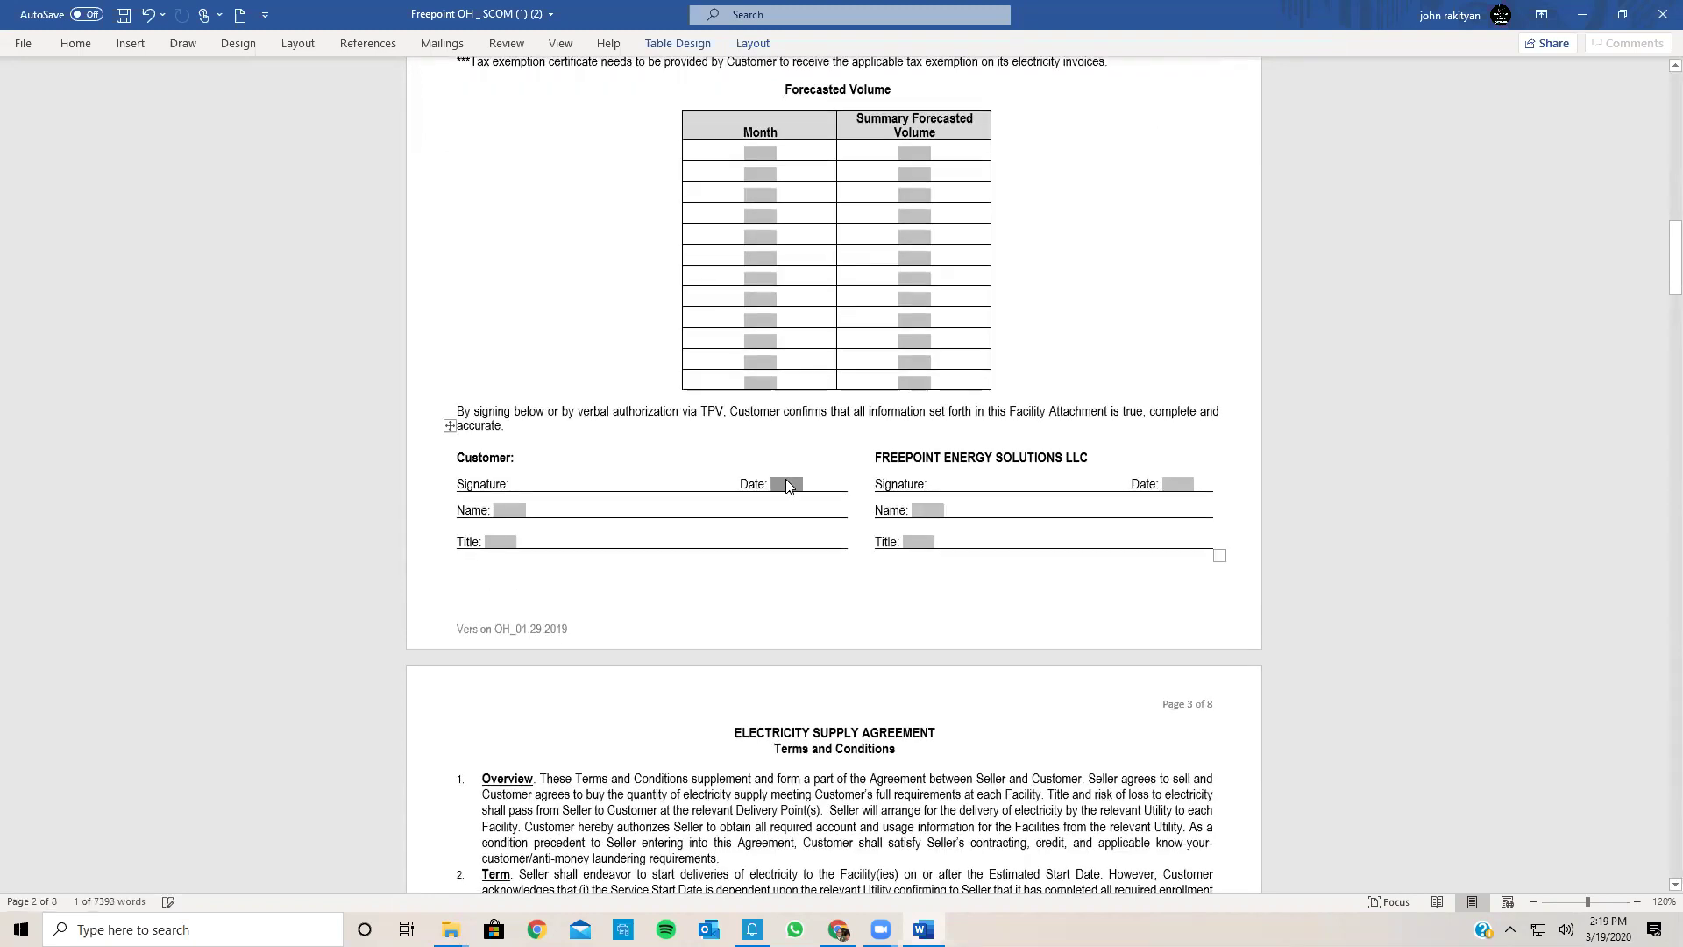
type("3/1")
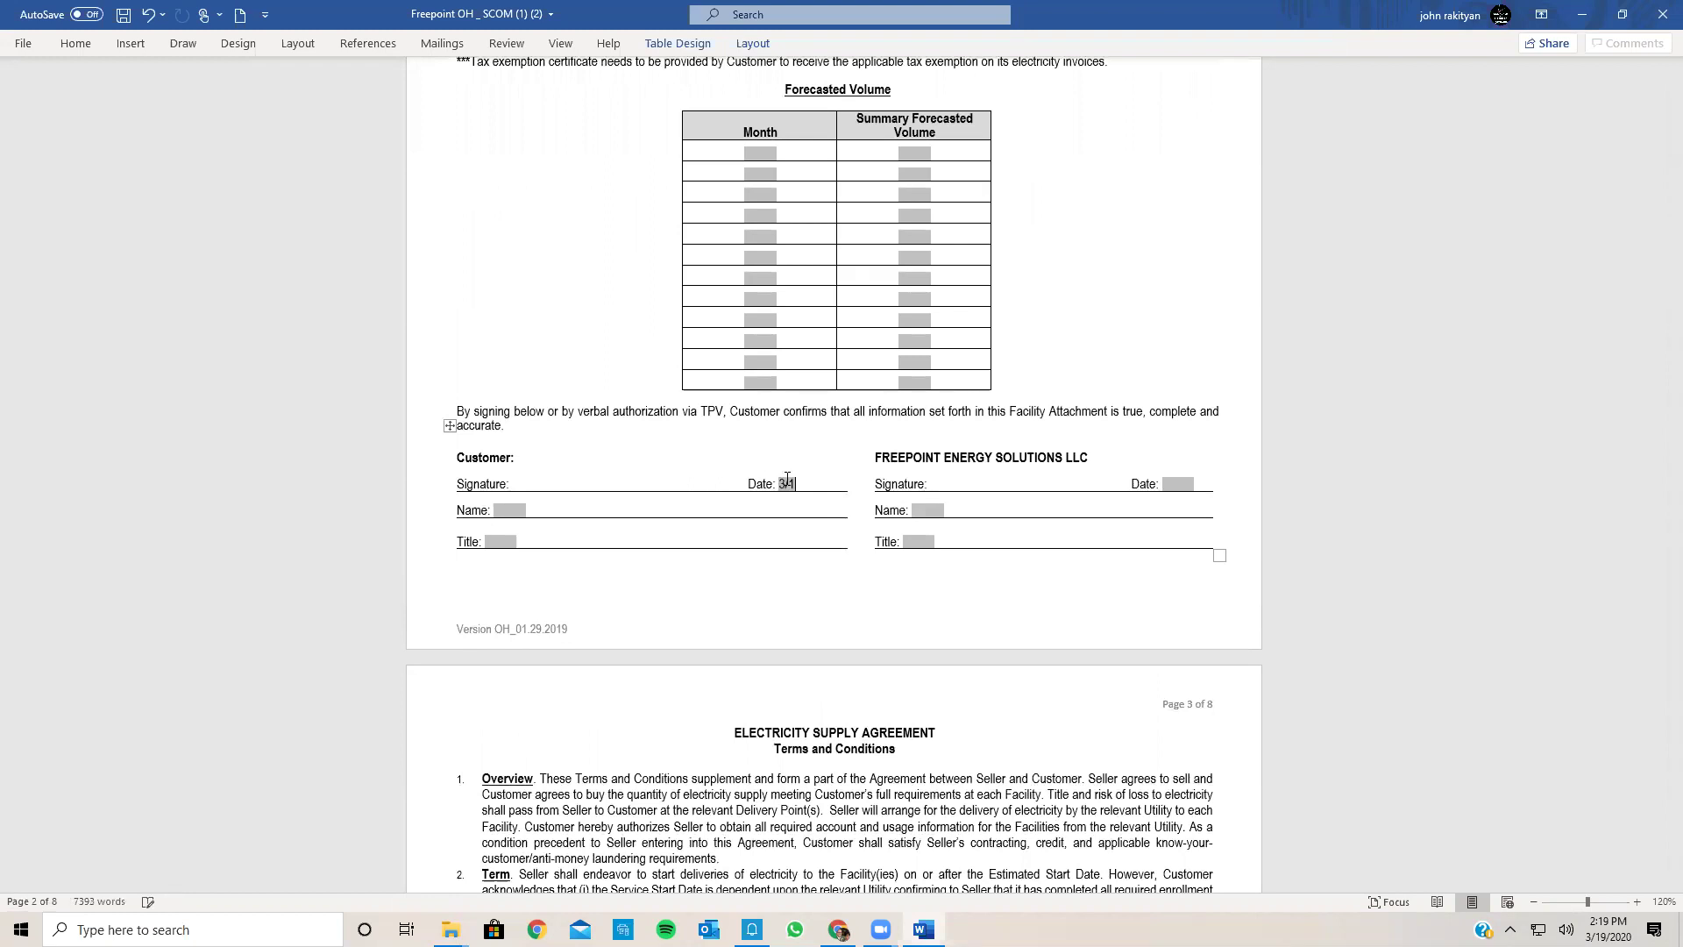
type("9")
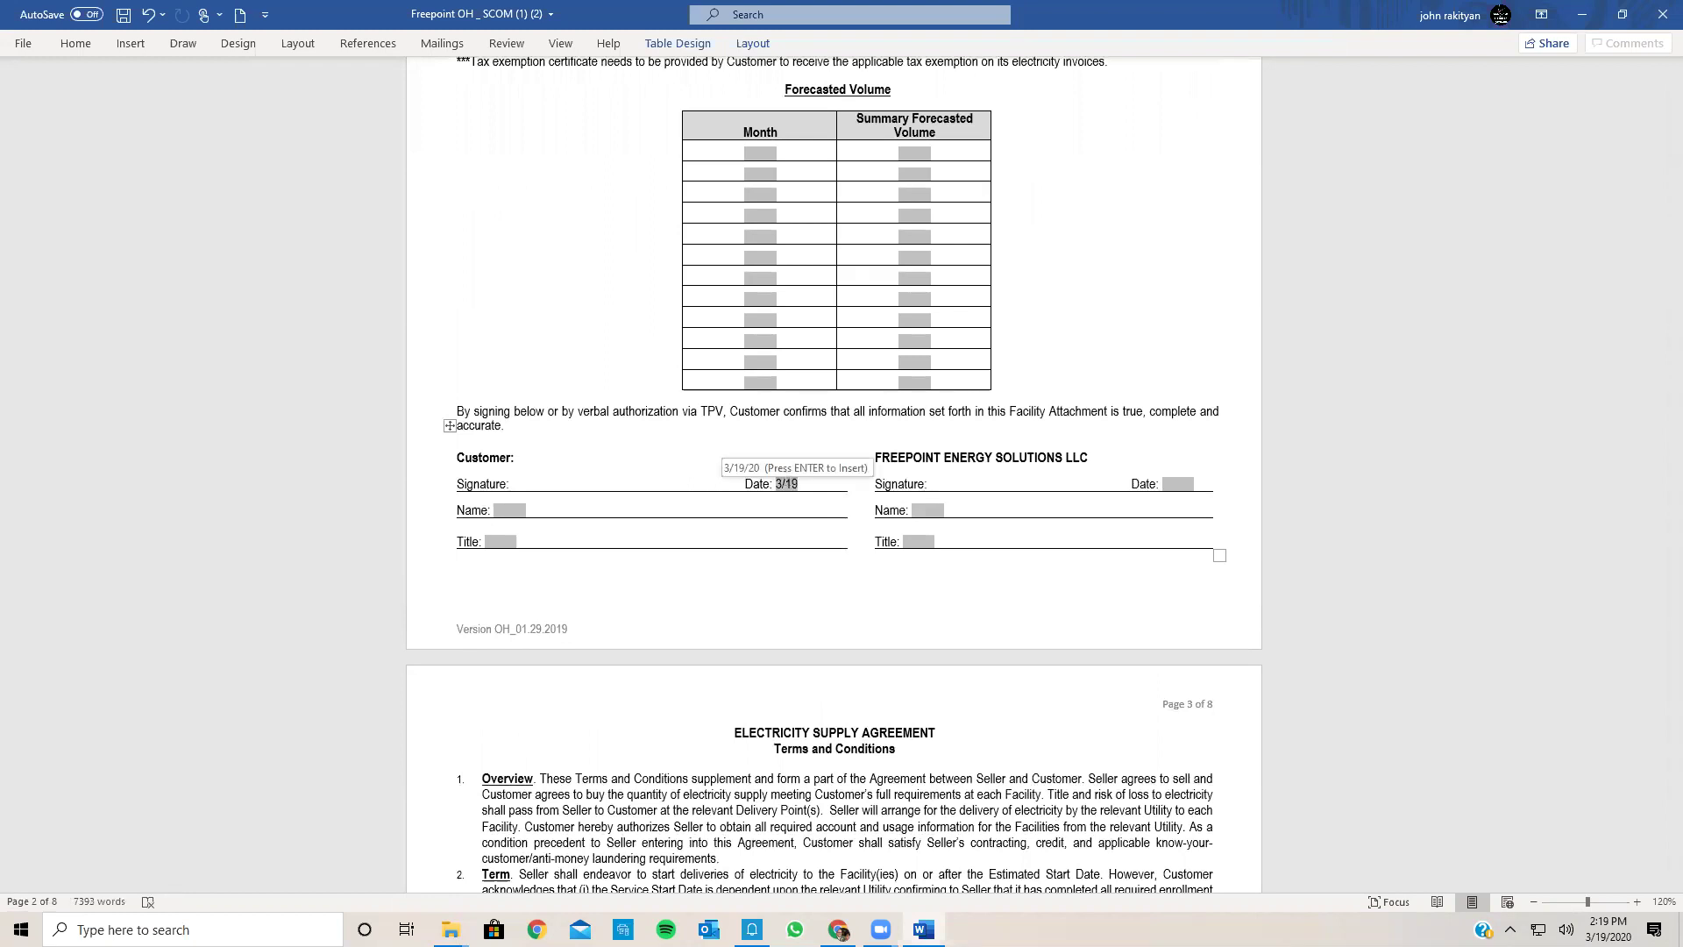
key("Return")
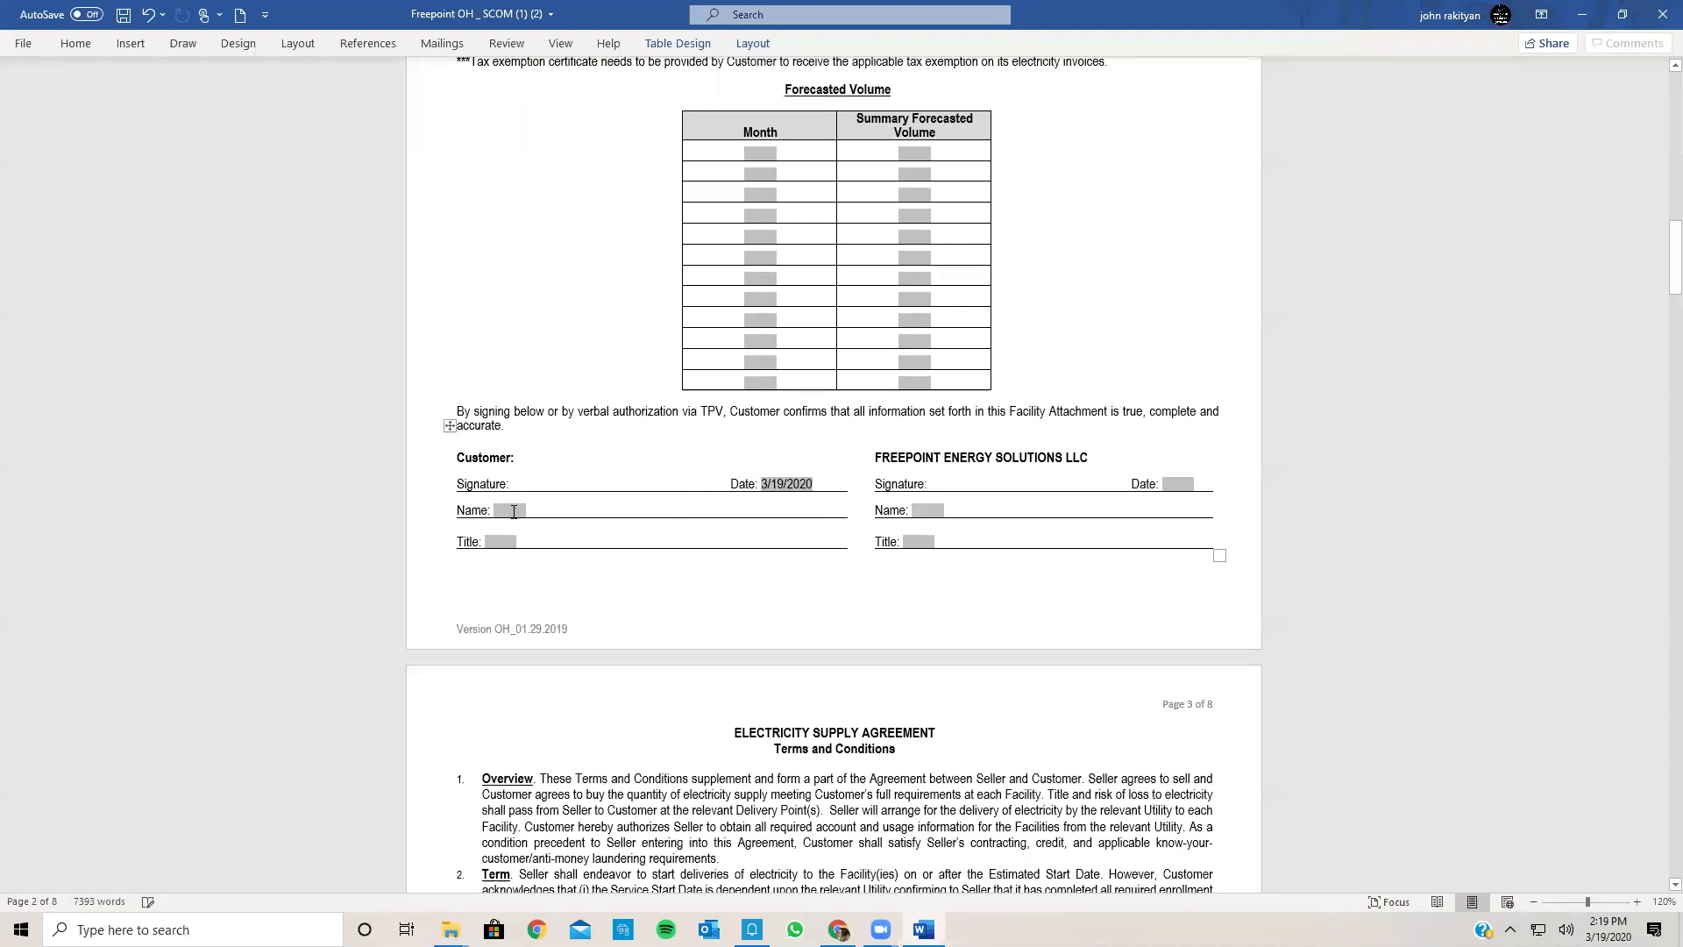
left_click(512, 516)
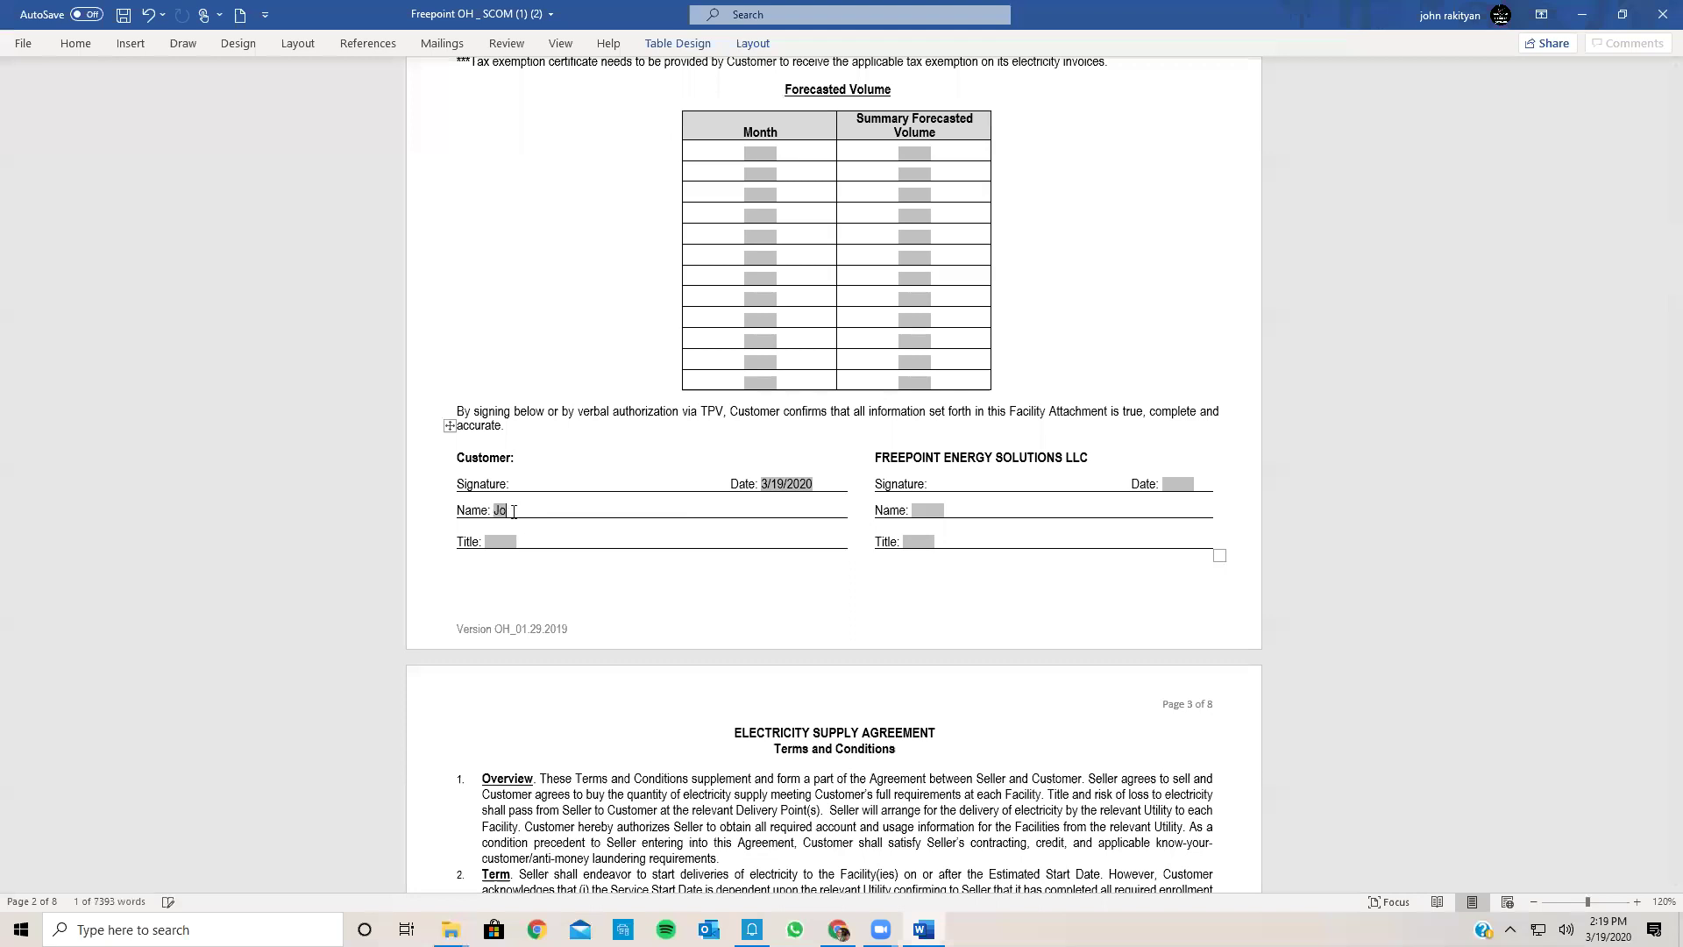
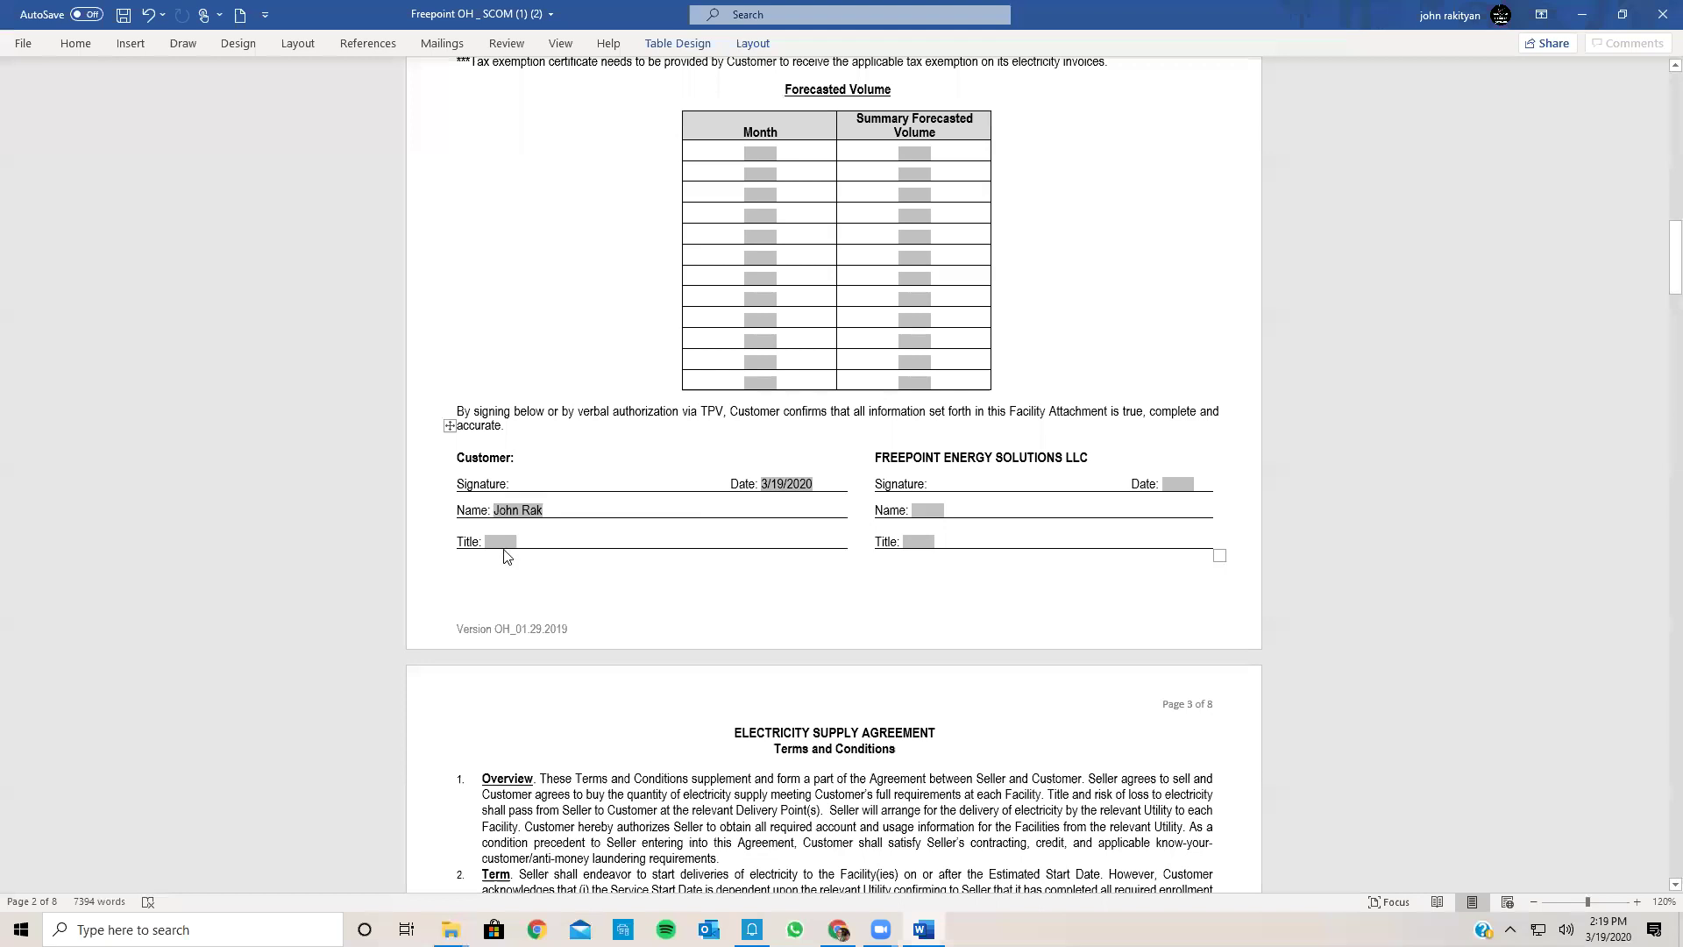
left_click(504, 540)
left_click(501, 540)
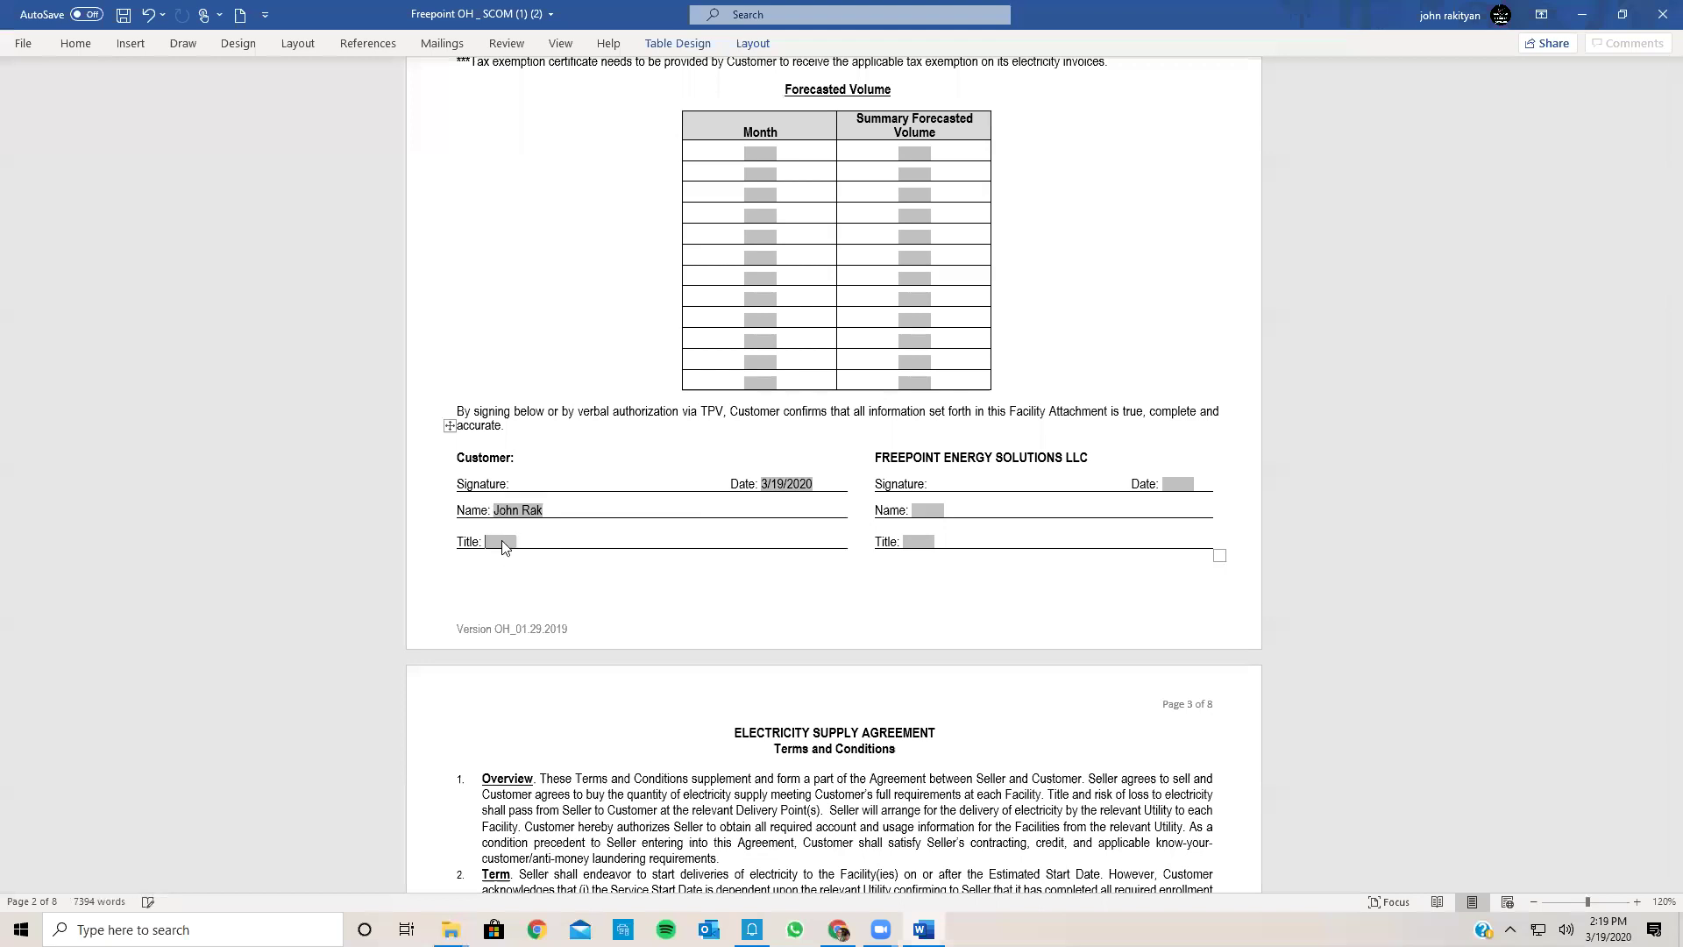
Step: Enter Owner as the page 2 title and AEP OP as the first Facilities utility name
type("Owner")
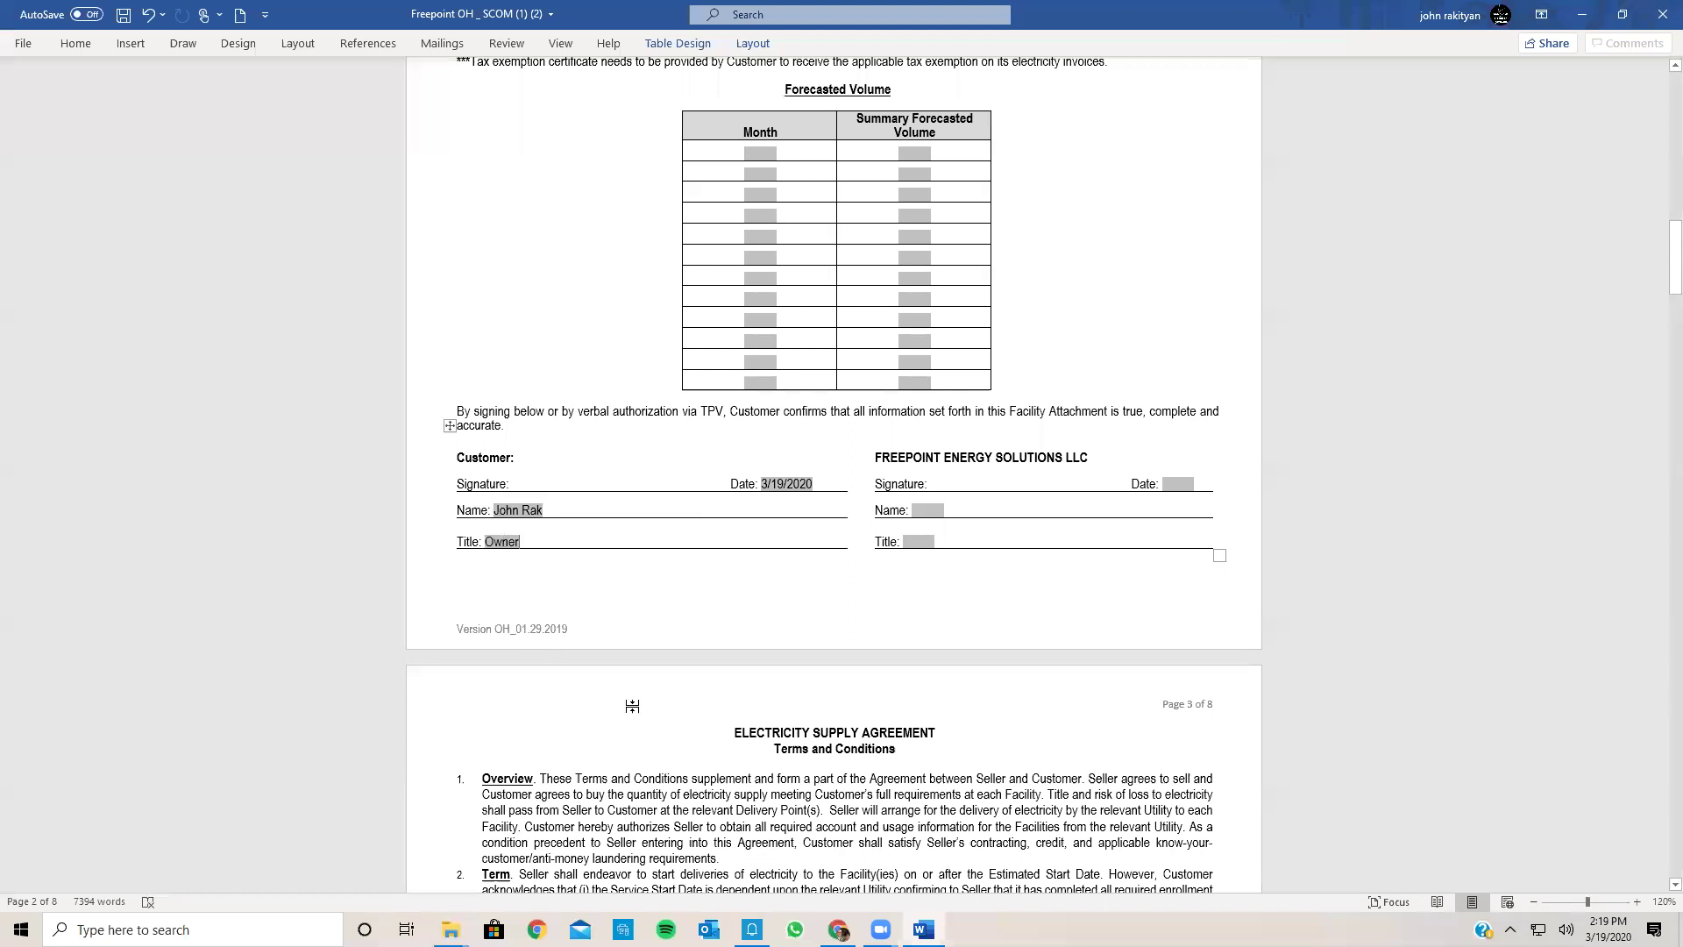
scroll(637, 715, "up", 5)
scroll(629, 715, "up", 2)
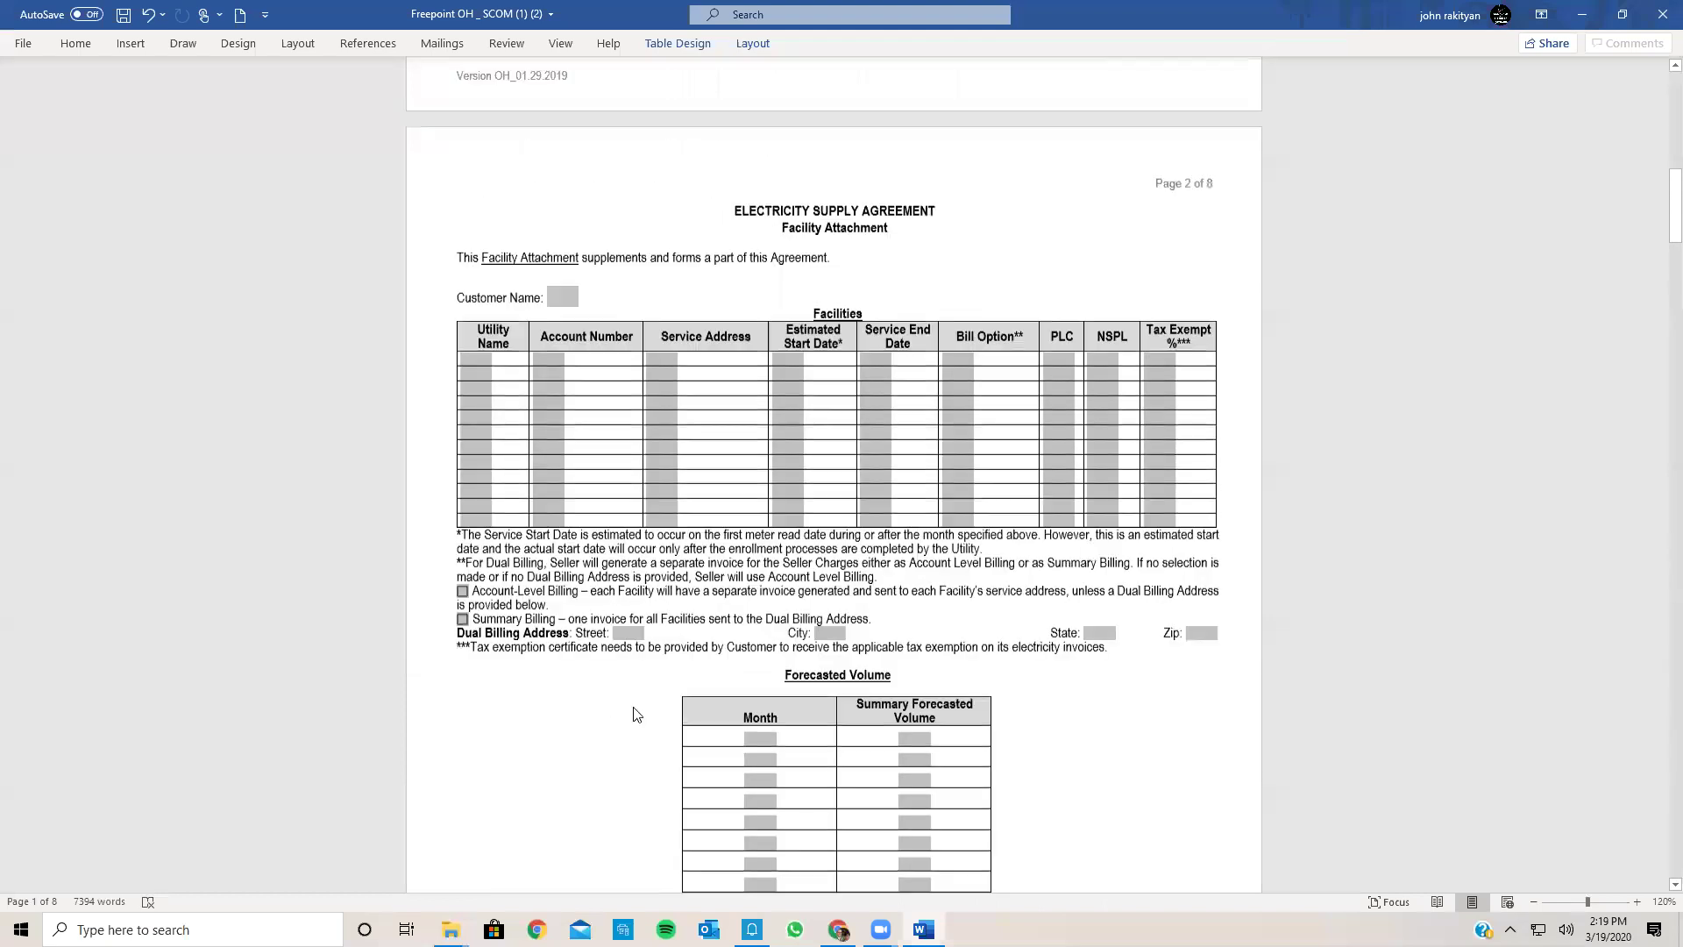
left_click(489, 425)
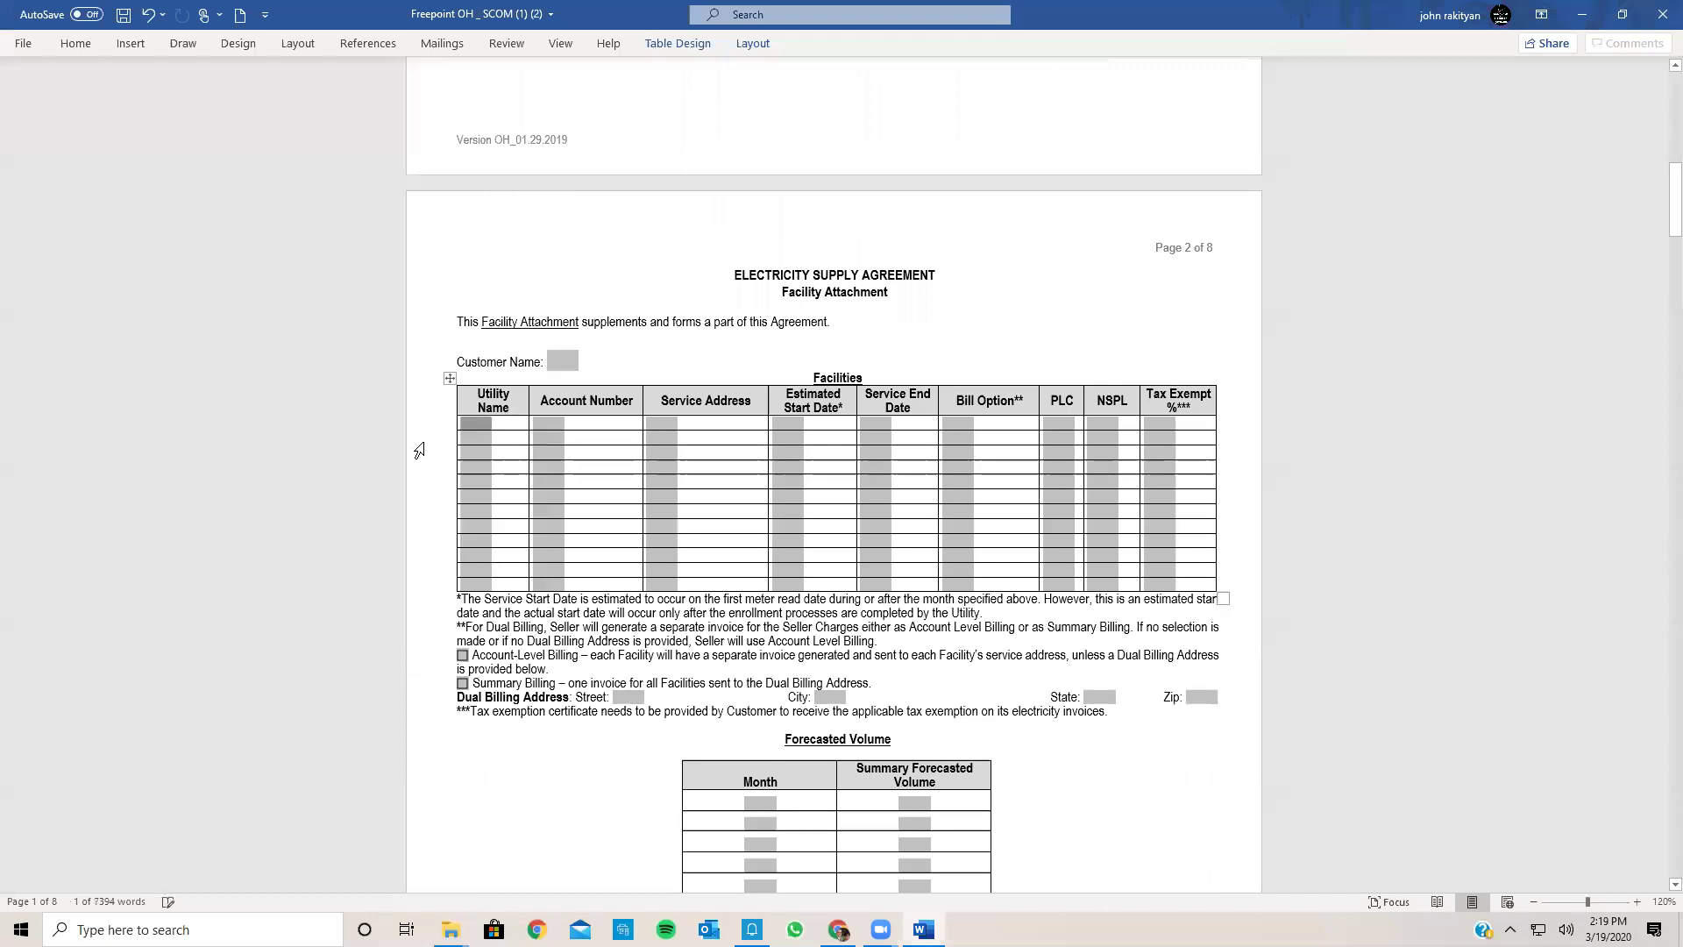
type("AEP ")
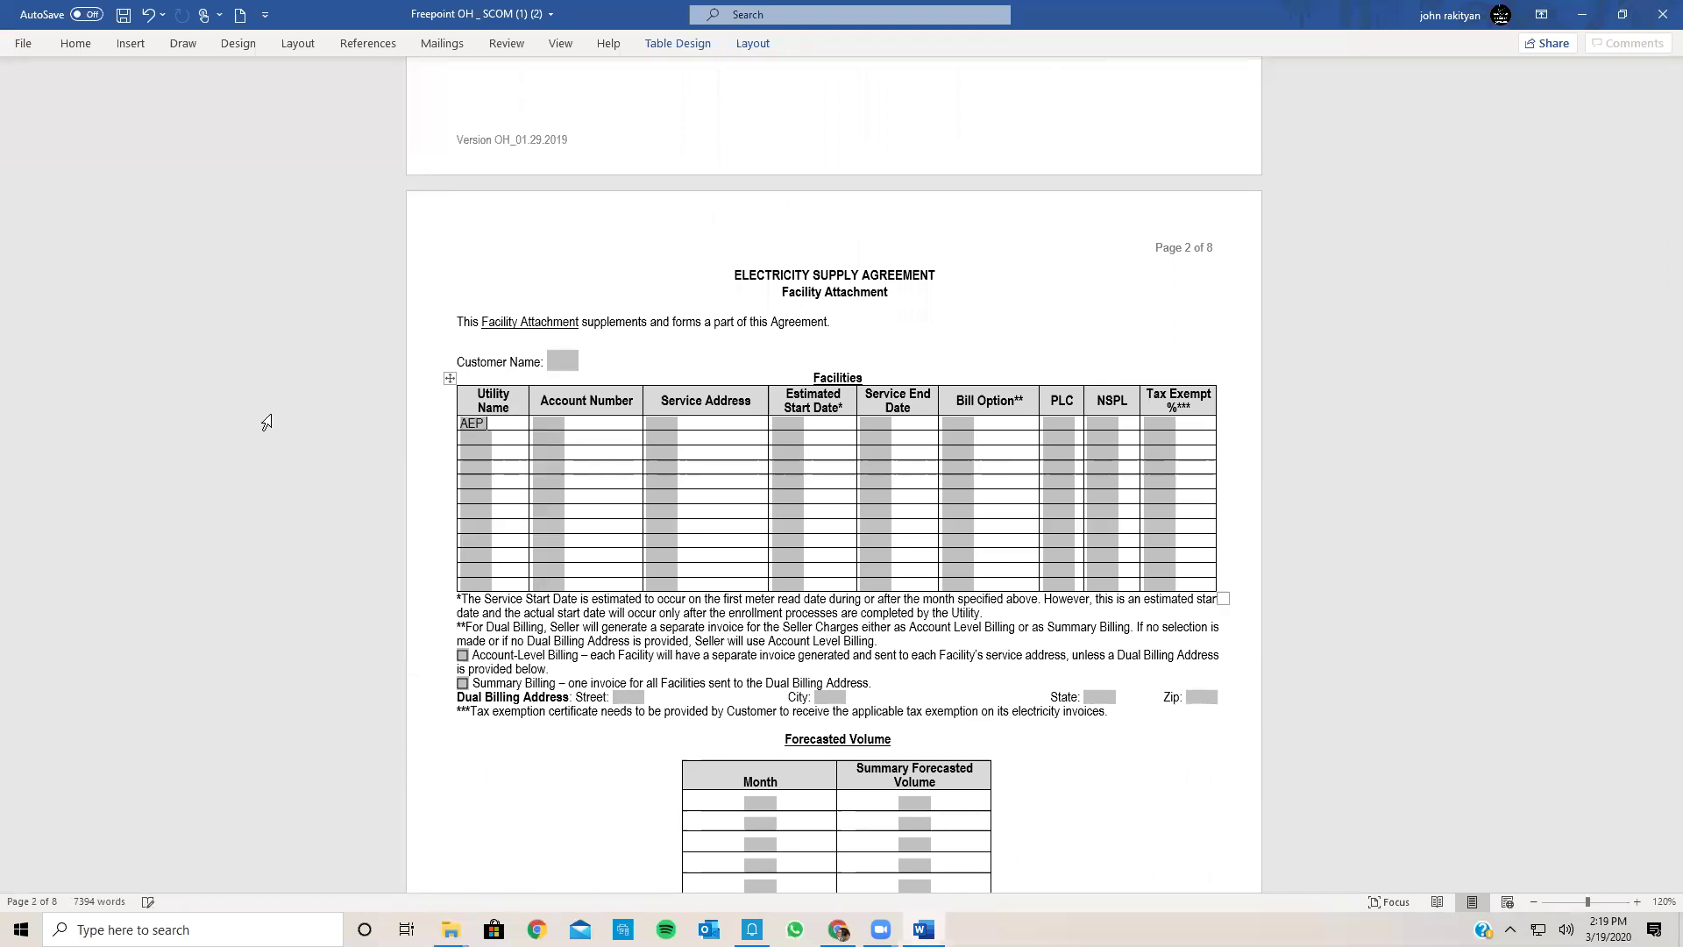
type("OP")
key("Tab")
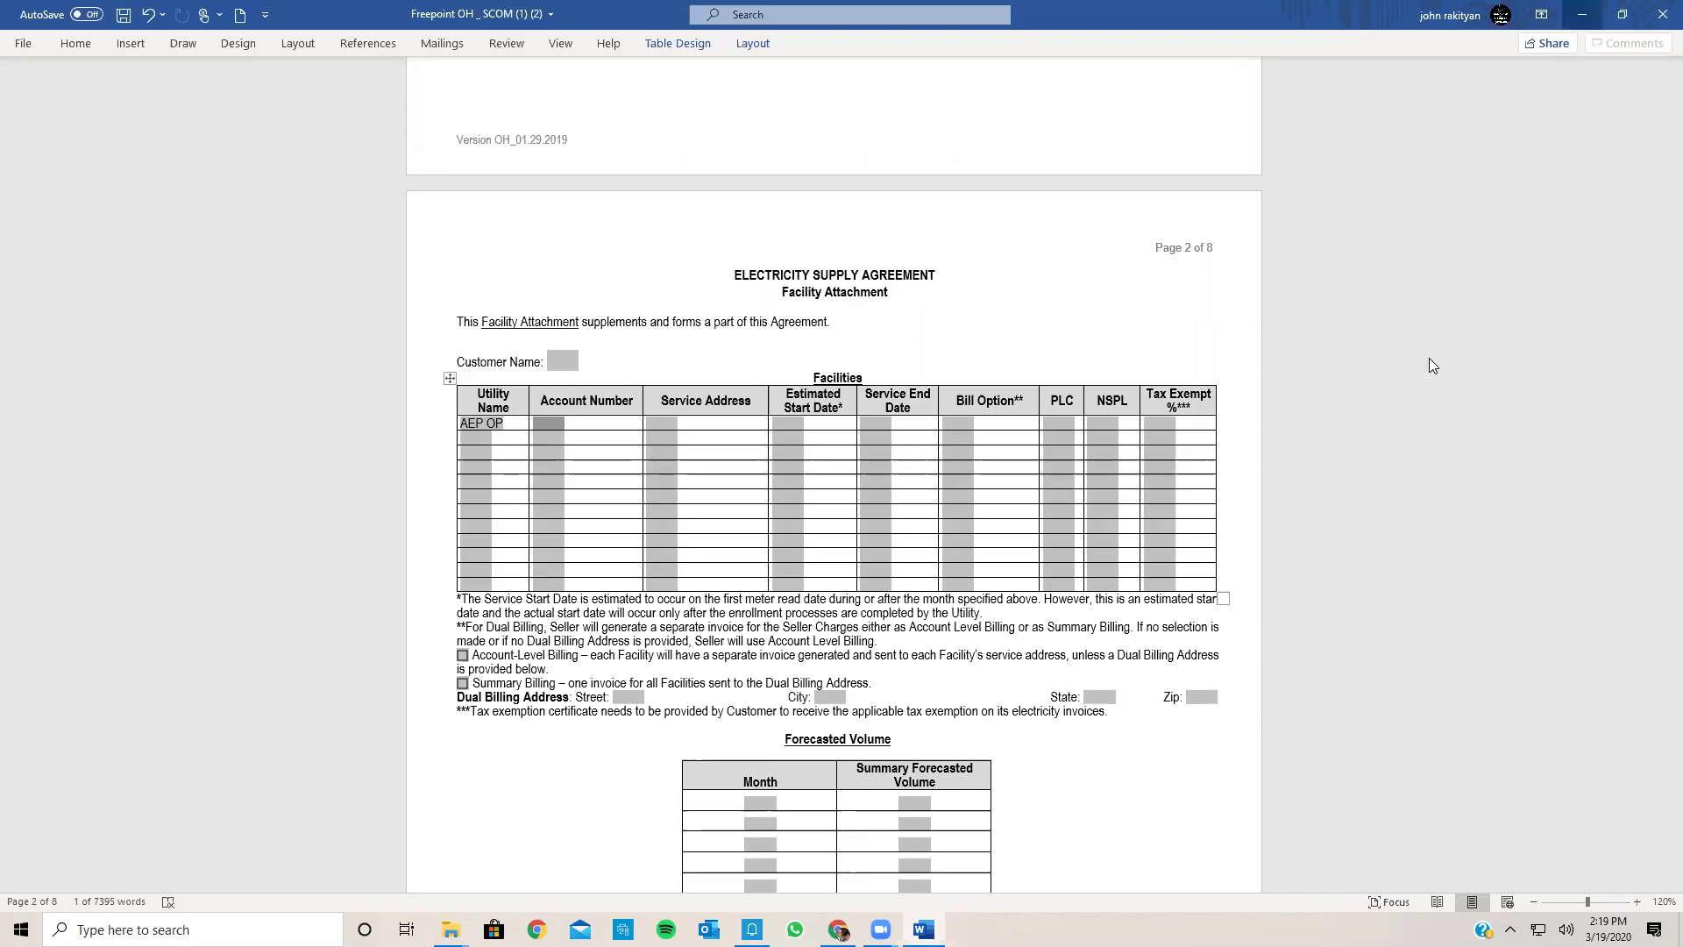
key("super+d")
Step: Open the AEP OP.pdf bill from the Training Day > Bills folder
double_click(551, 561)
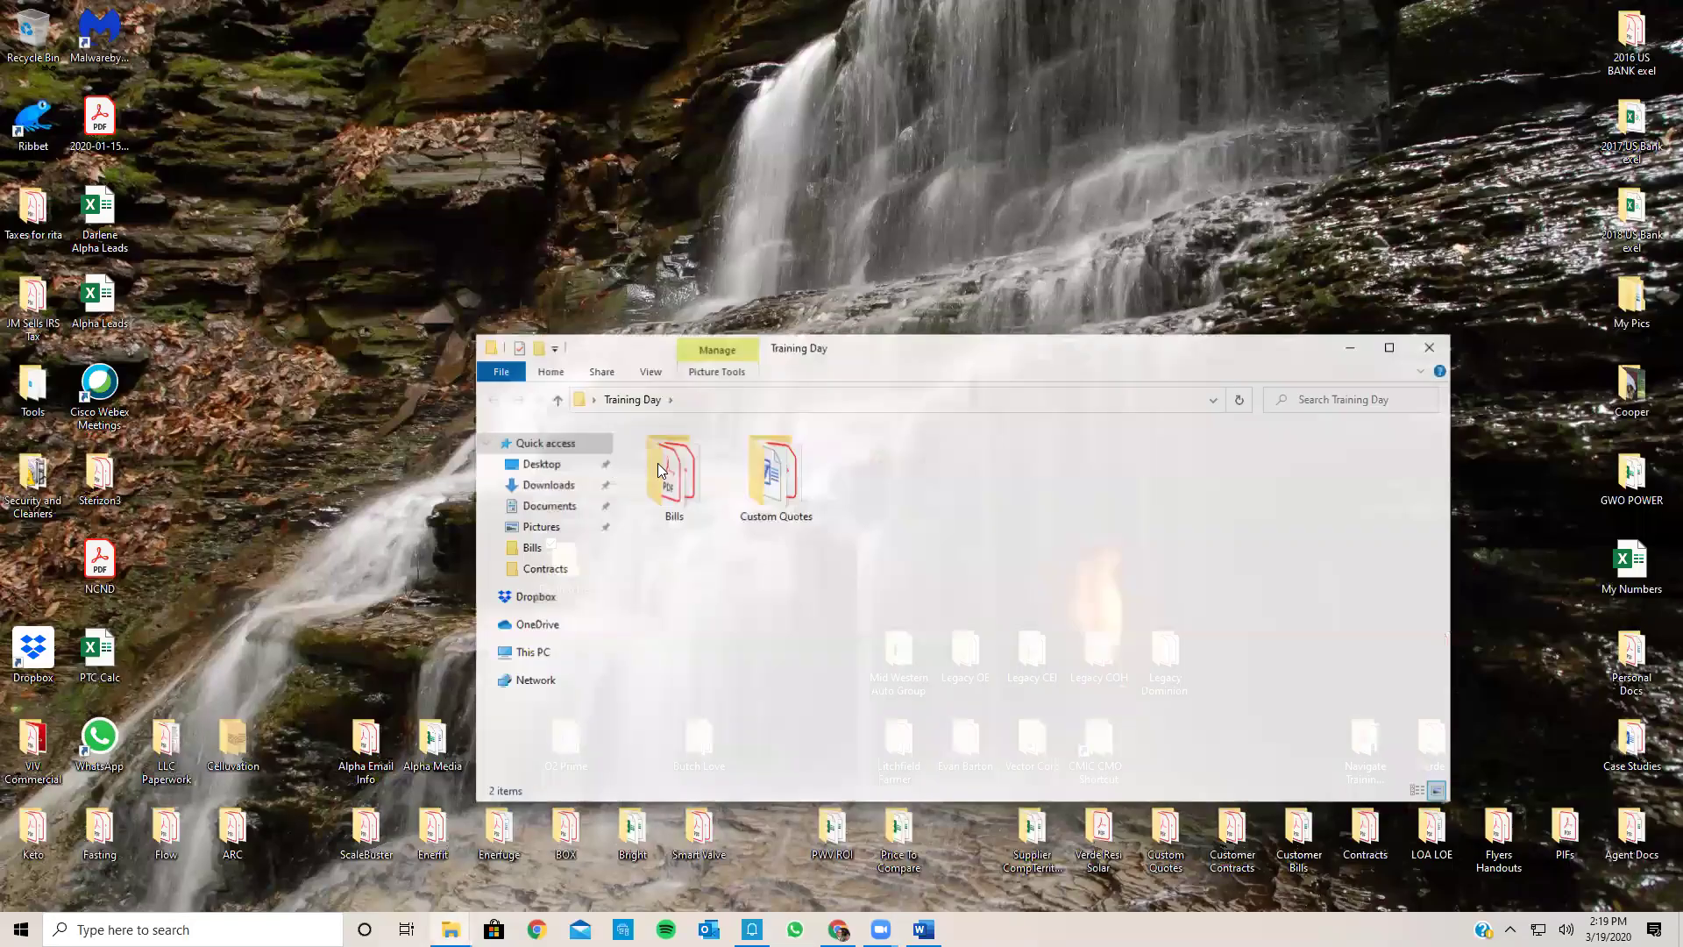
double_click(659, 474)
double_click(680, 496)
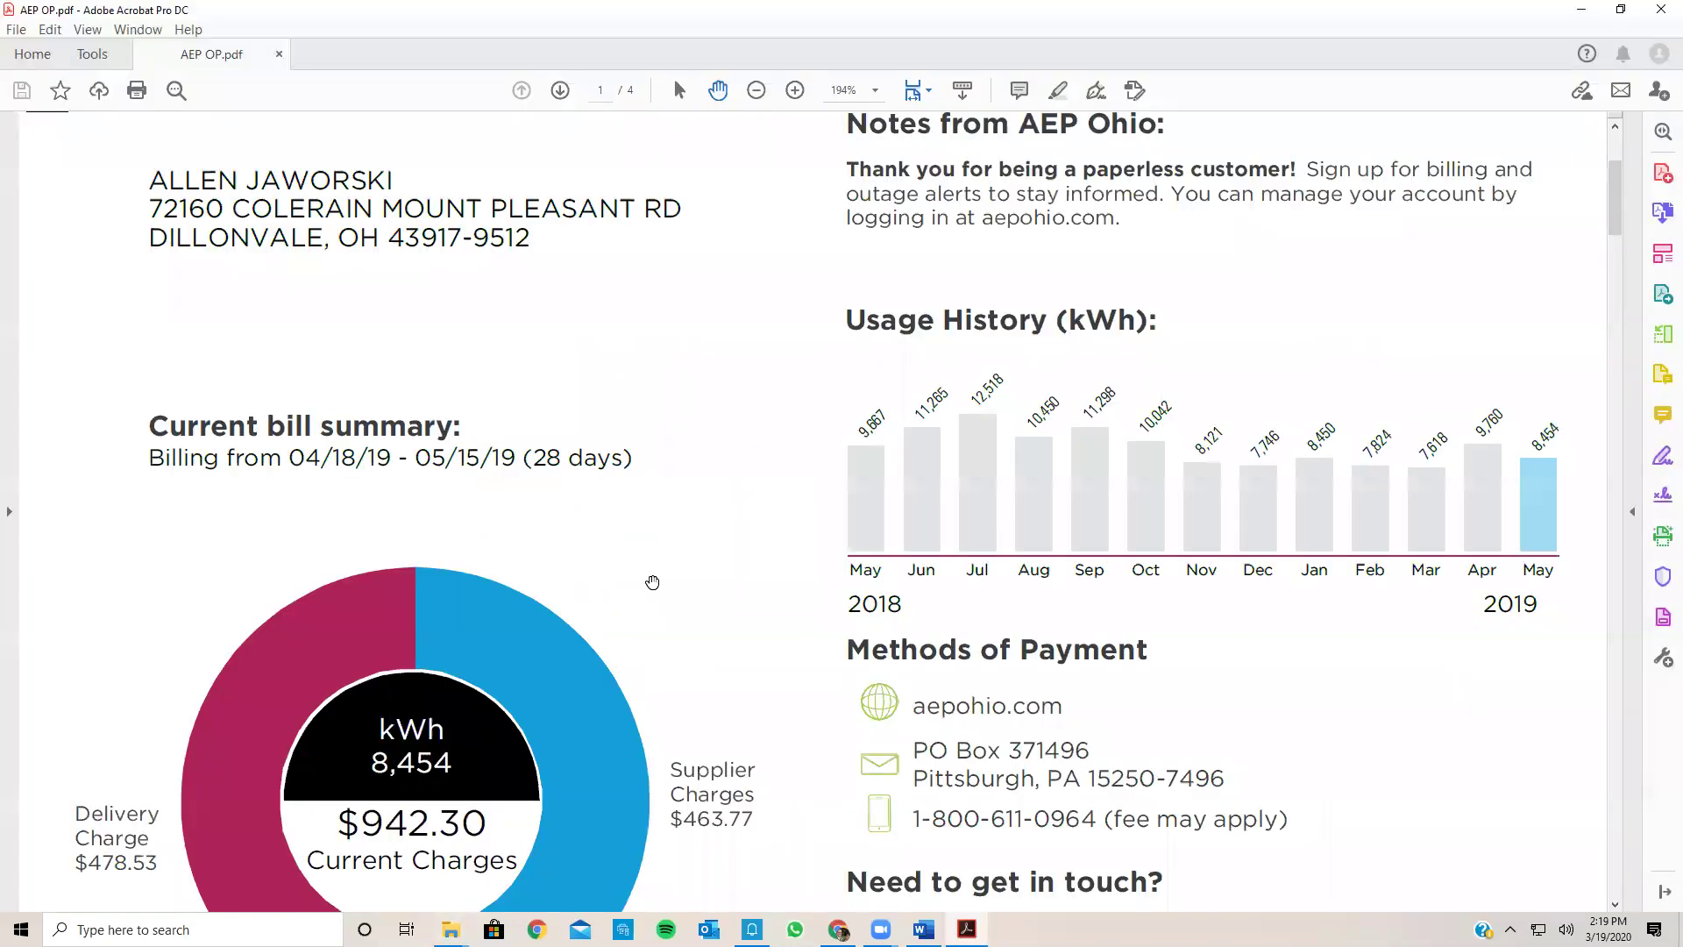
Step: Select the bill's Service Delivery Identifier on page 3, then return to the Word agreement
scroll(652, 582, "down", 4)
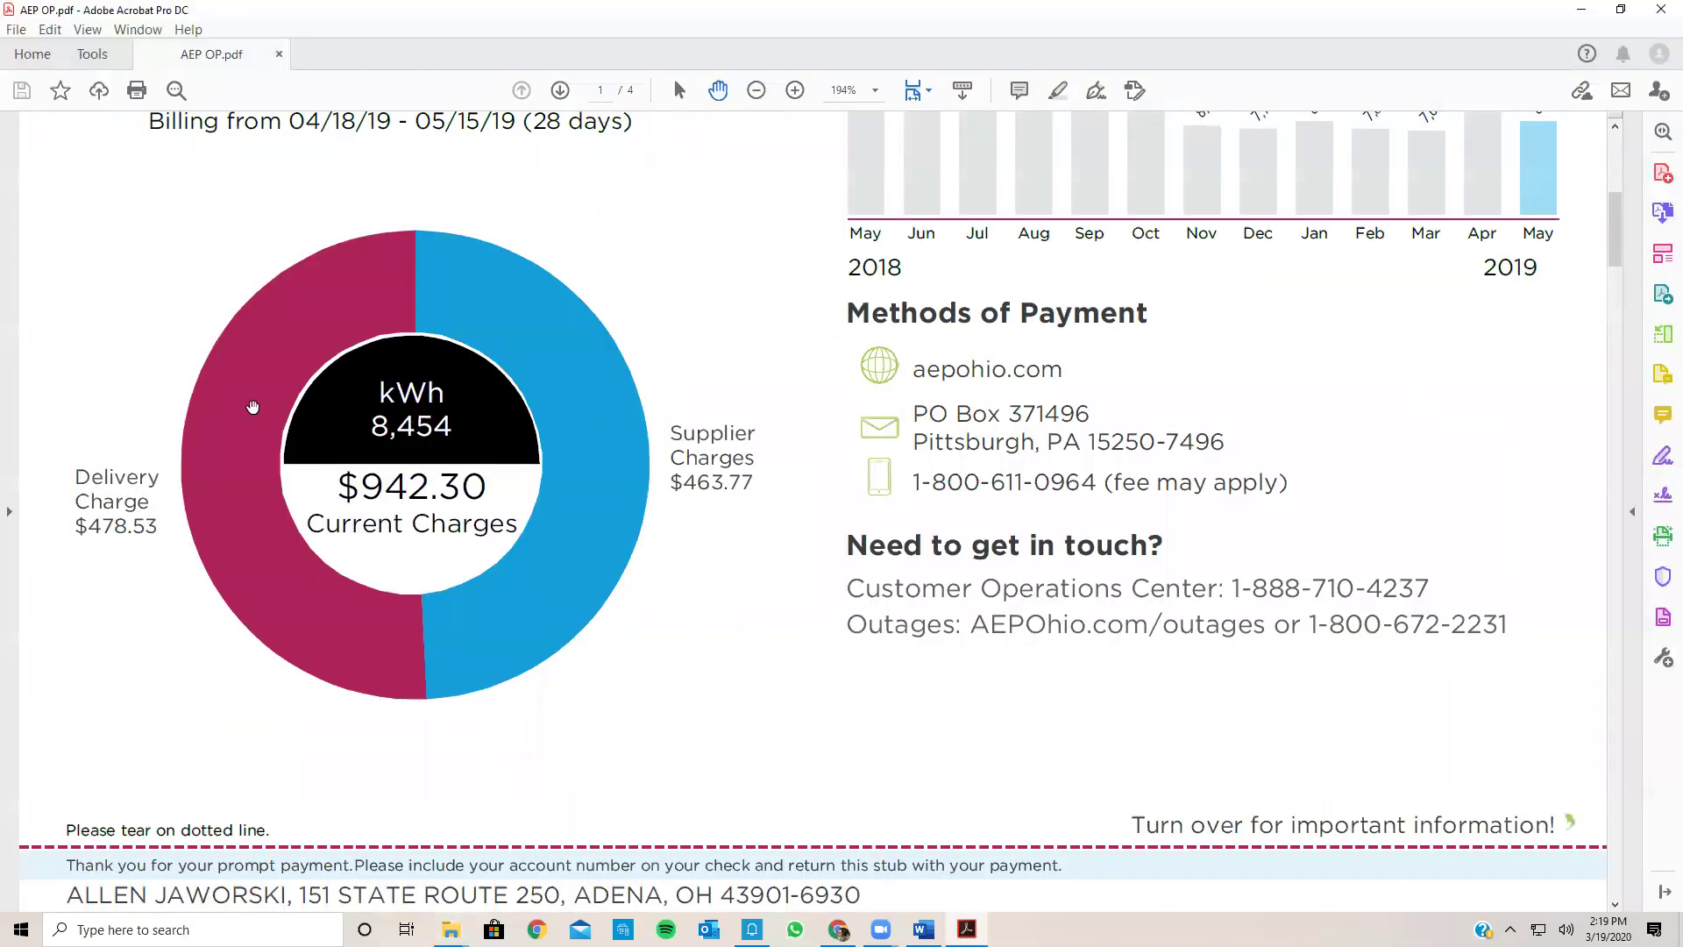
scroll(207, 308, "up", 8)
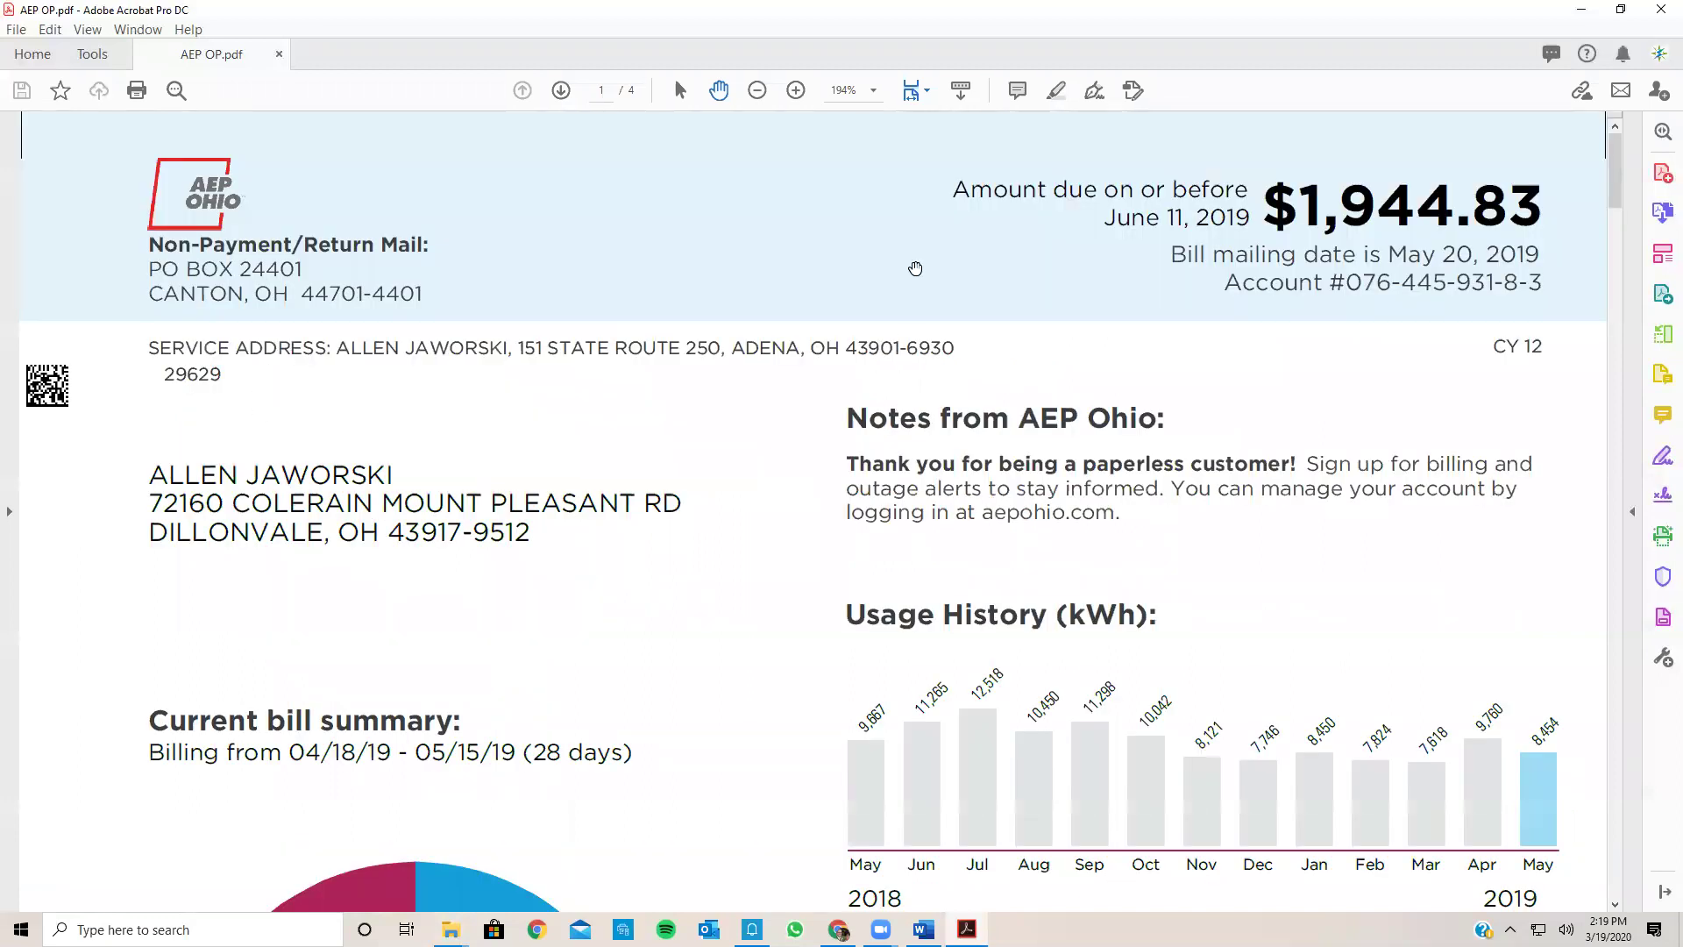
scroll(405, 826, "down", 4)
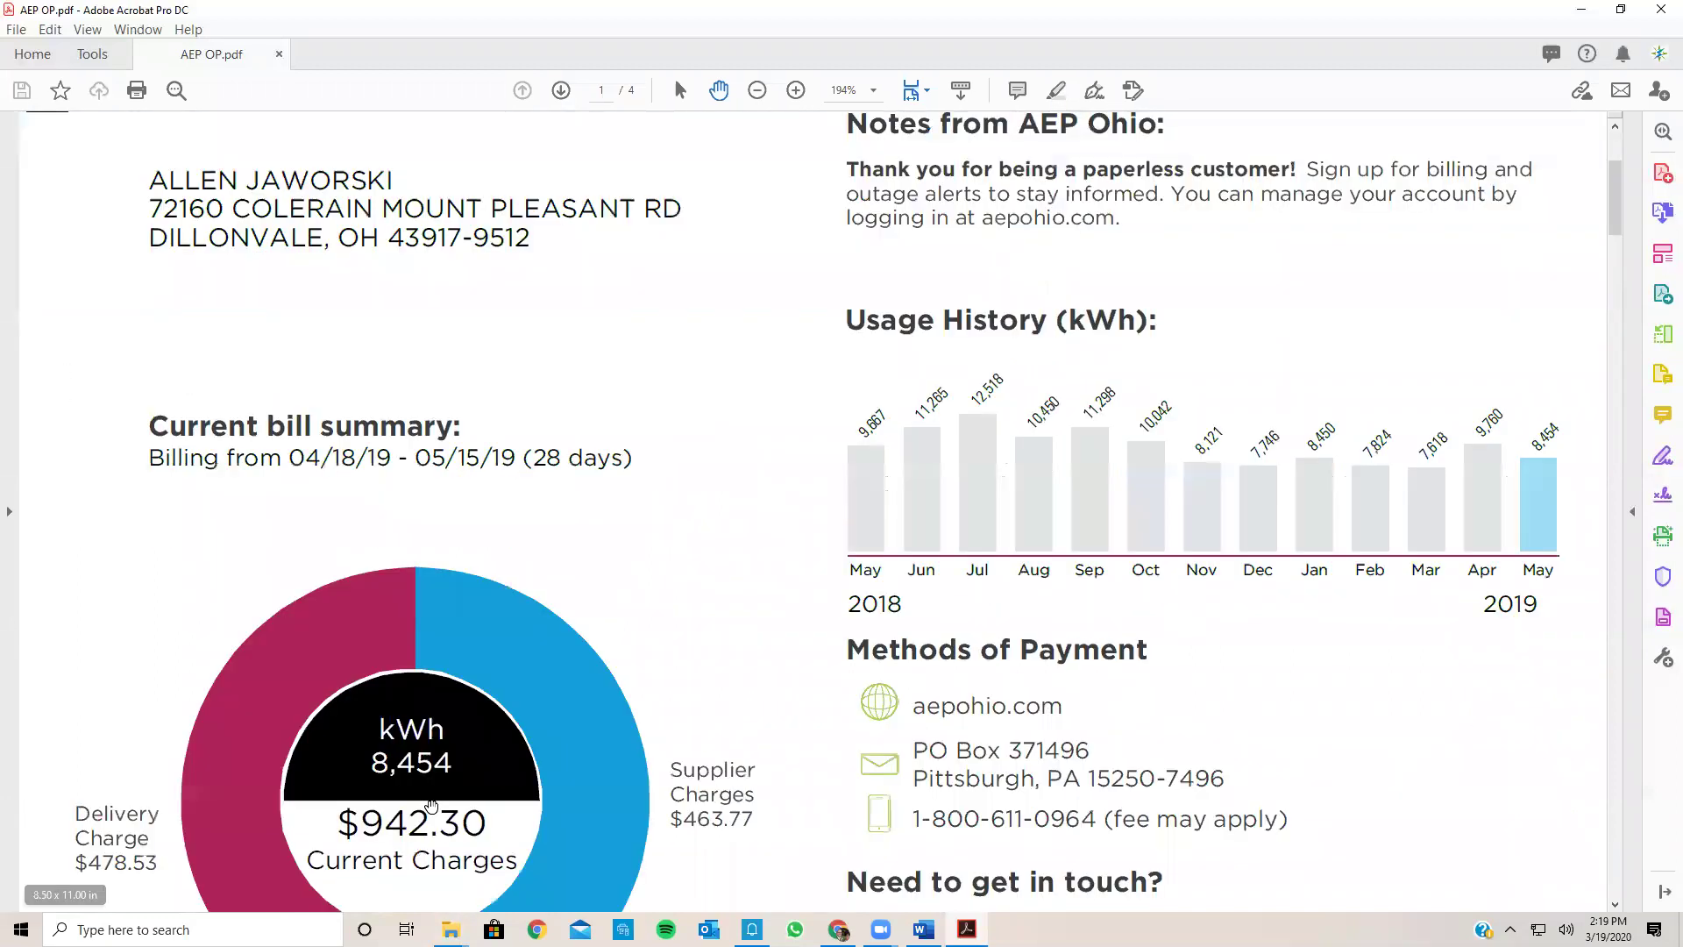
scroll(432, 806, "down", 6)
scroll(432, 806, "down", 10)
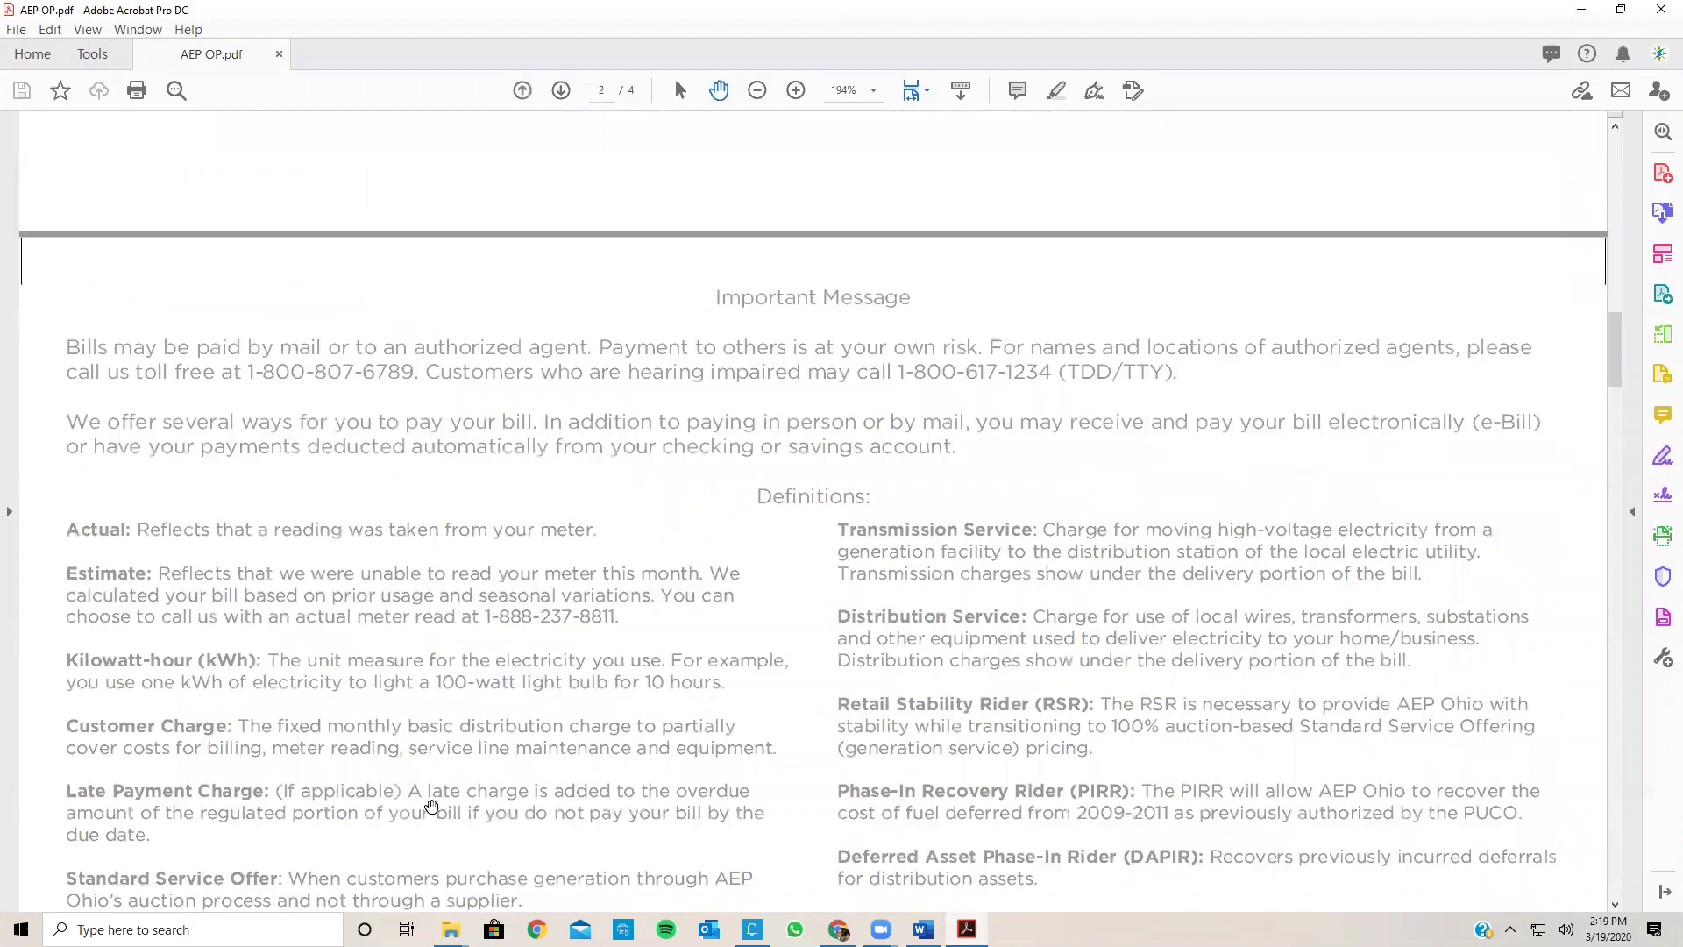
scroll(431, 805, "down", 8)
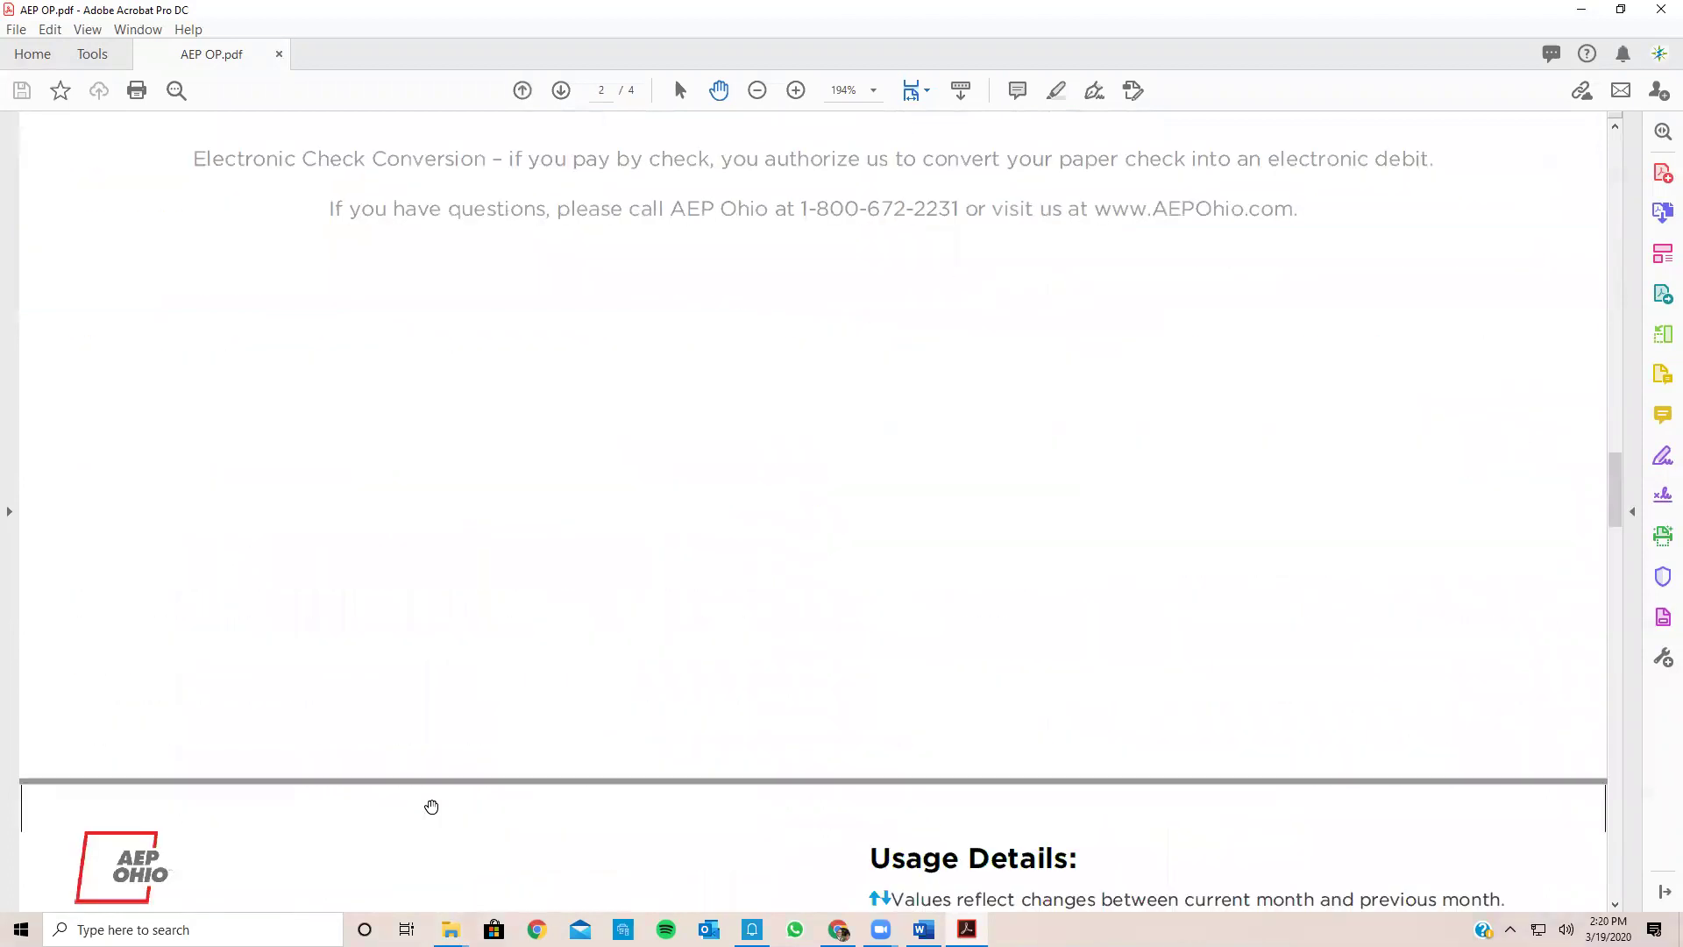
scroll(431, 805, "down", 10)
scroll(274, 569, "down", 3)
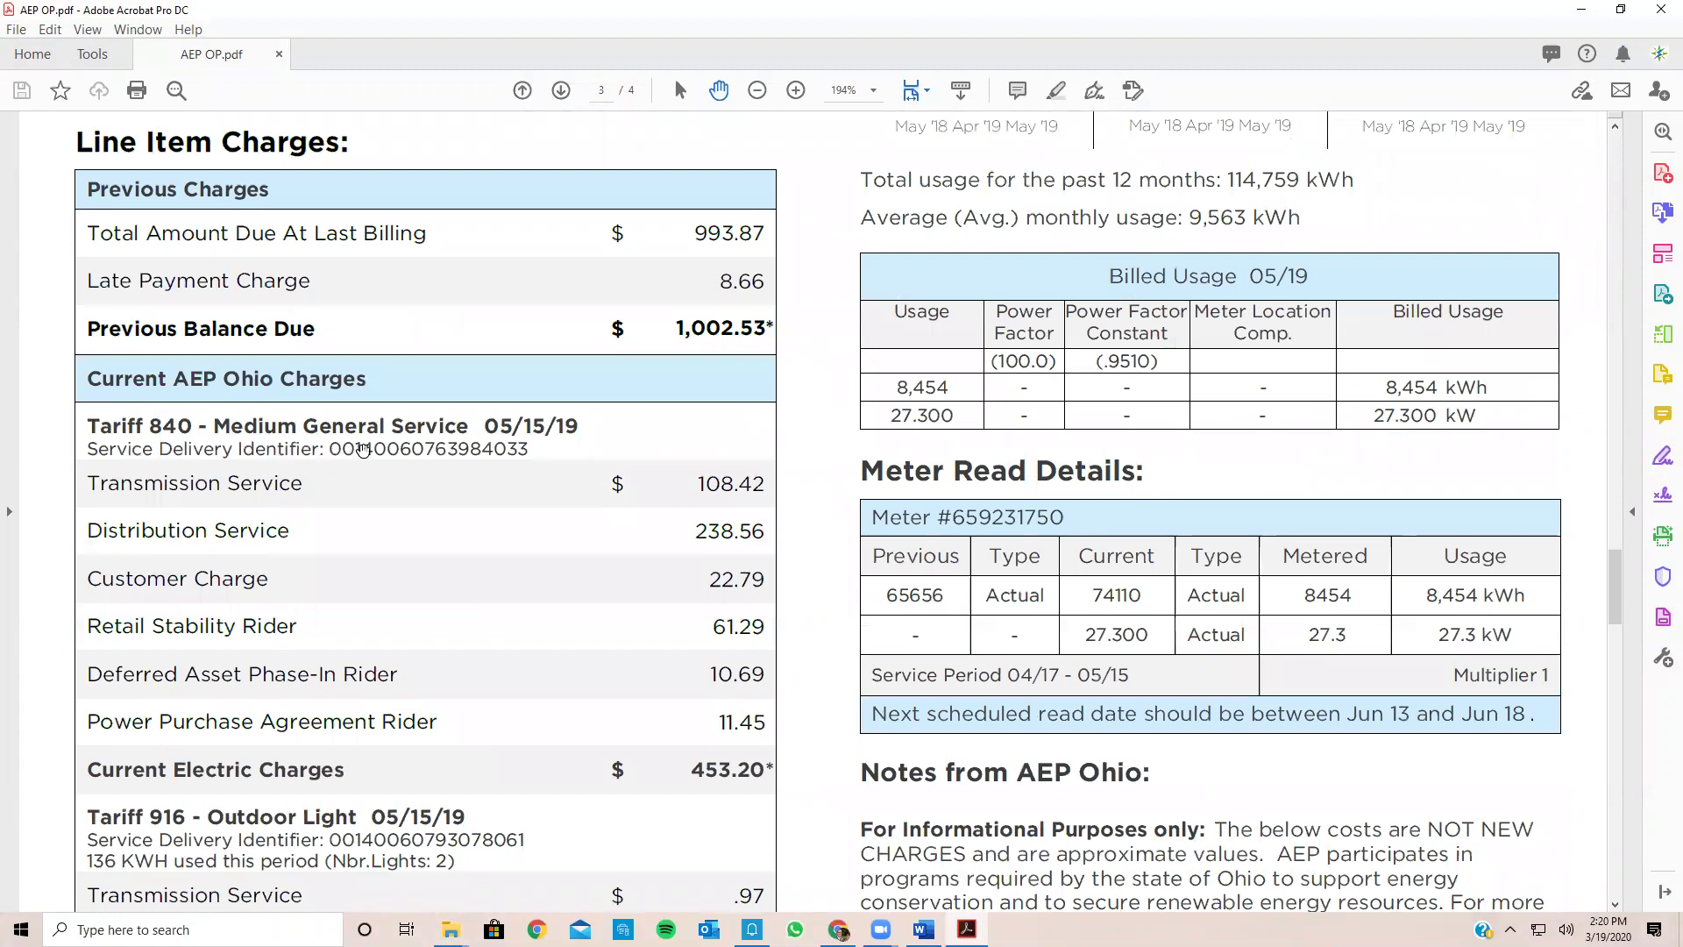
left_click_drag(330, 449, 530, 450)
key("ctrl+c")
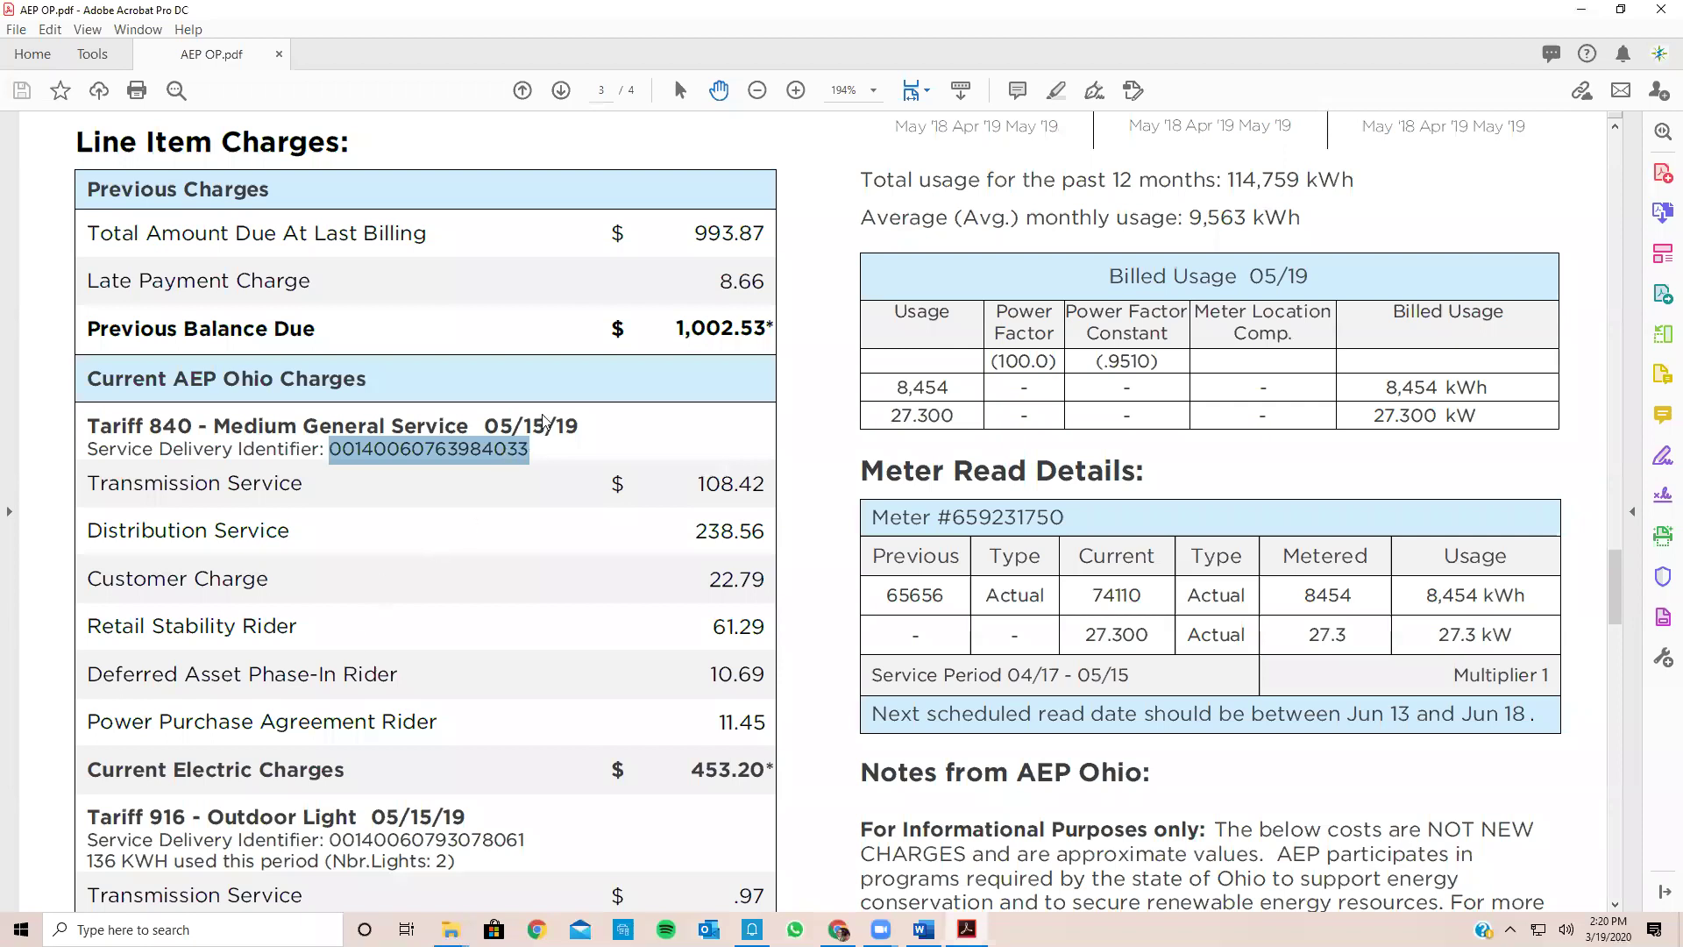
key("alt+Tab")
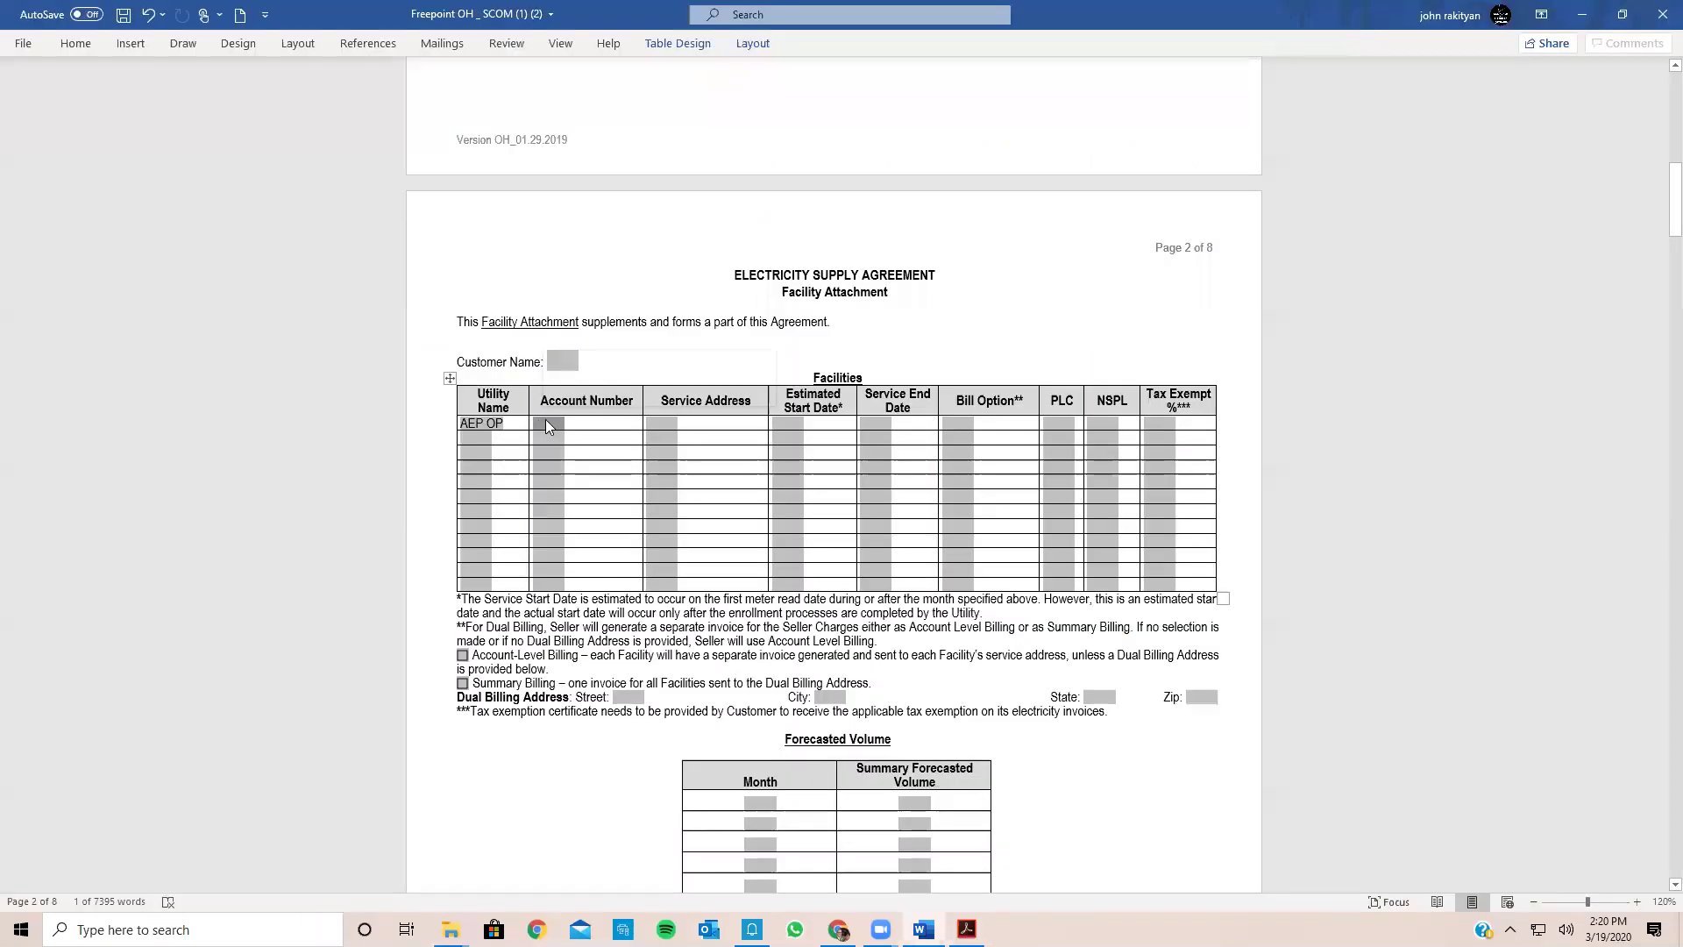
Step: Paste the service delivery identifier into the AEP OP row's Account Number cell
key("ctrl+v")
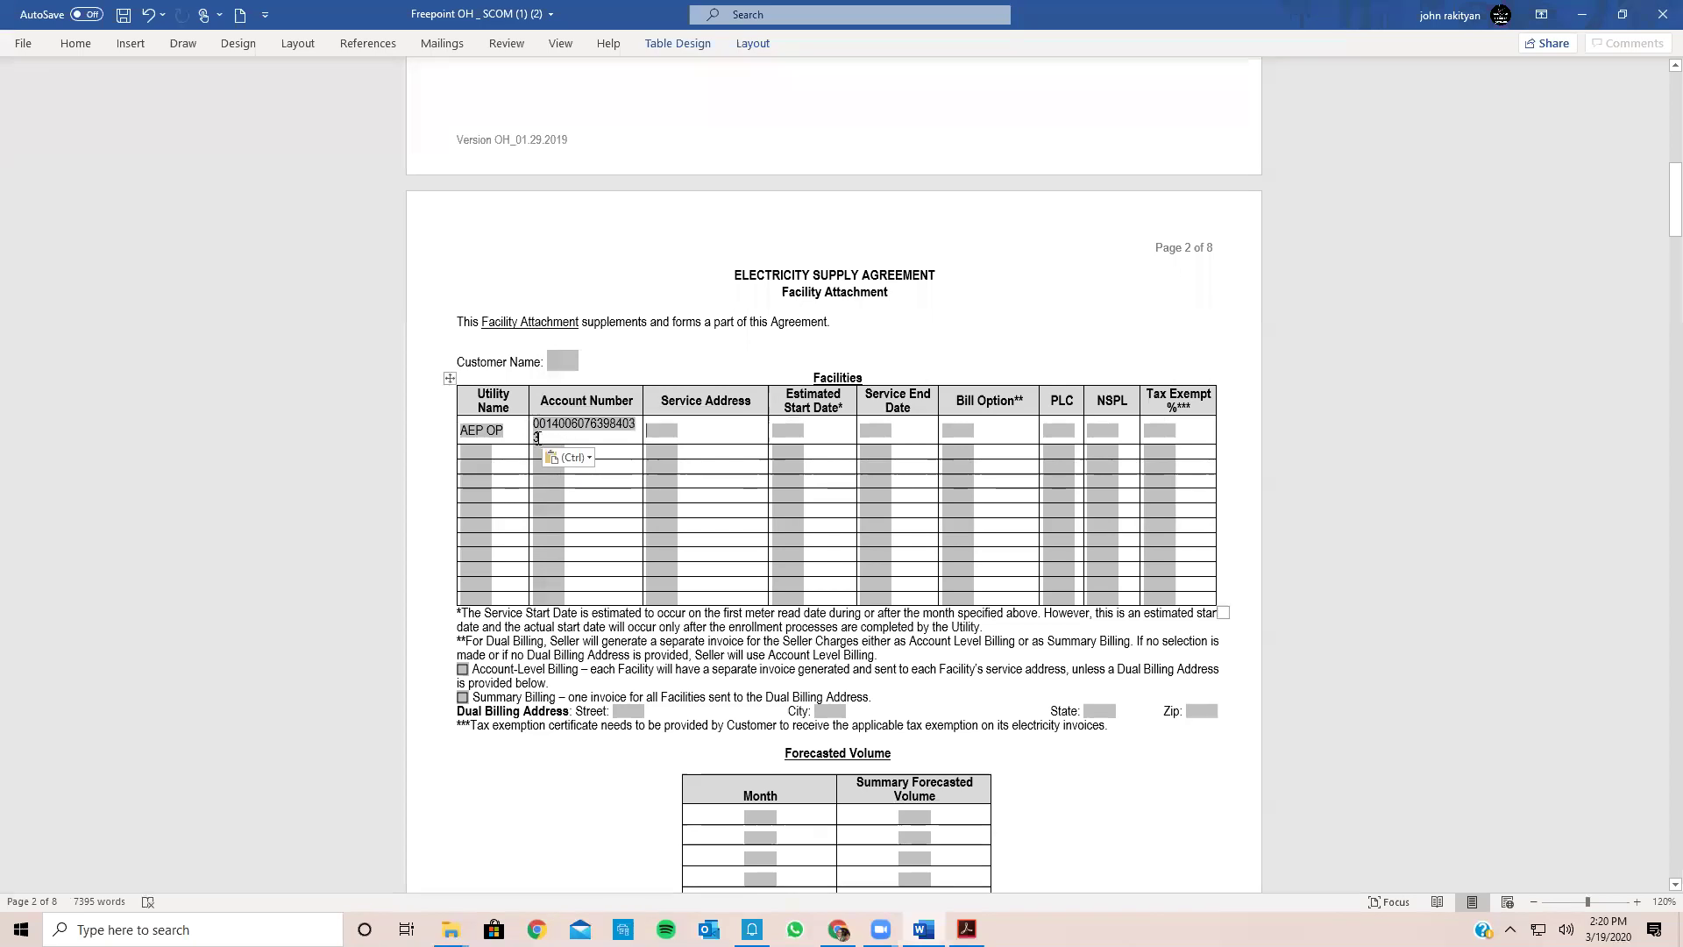
left_click(528, 427)
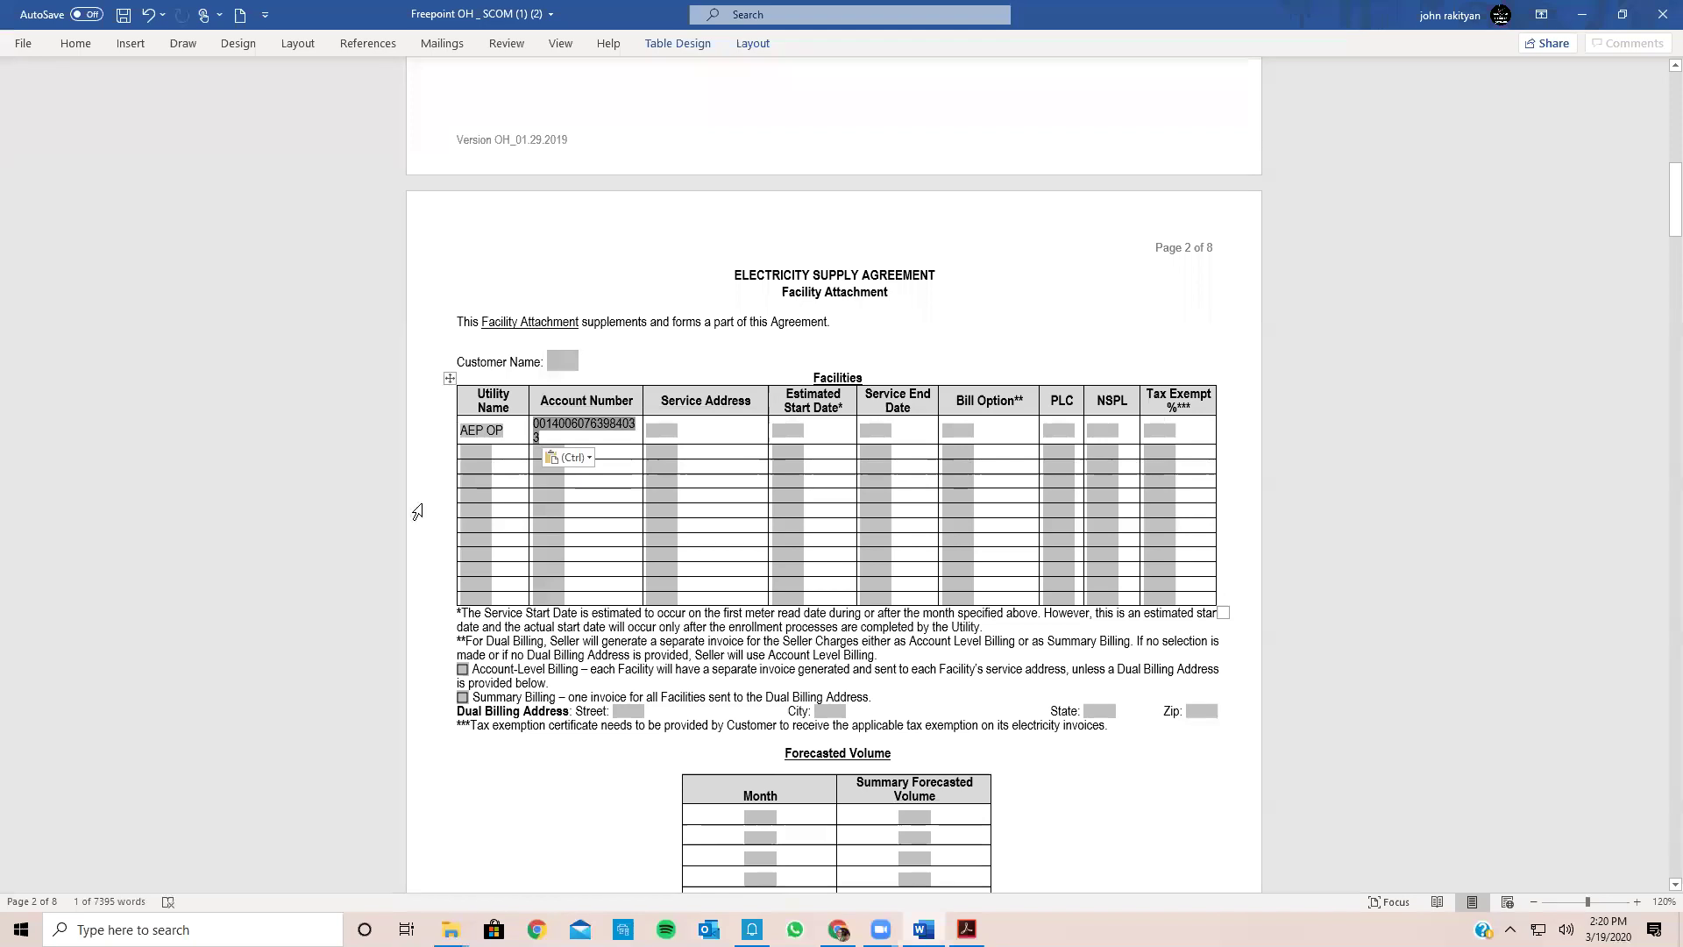
scroll(347, 527, "up", 3)
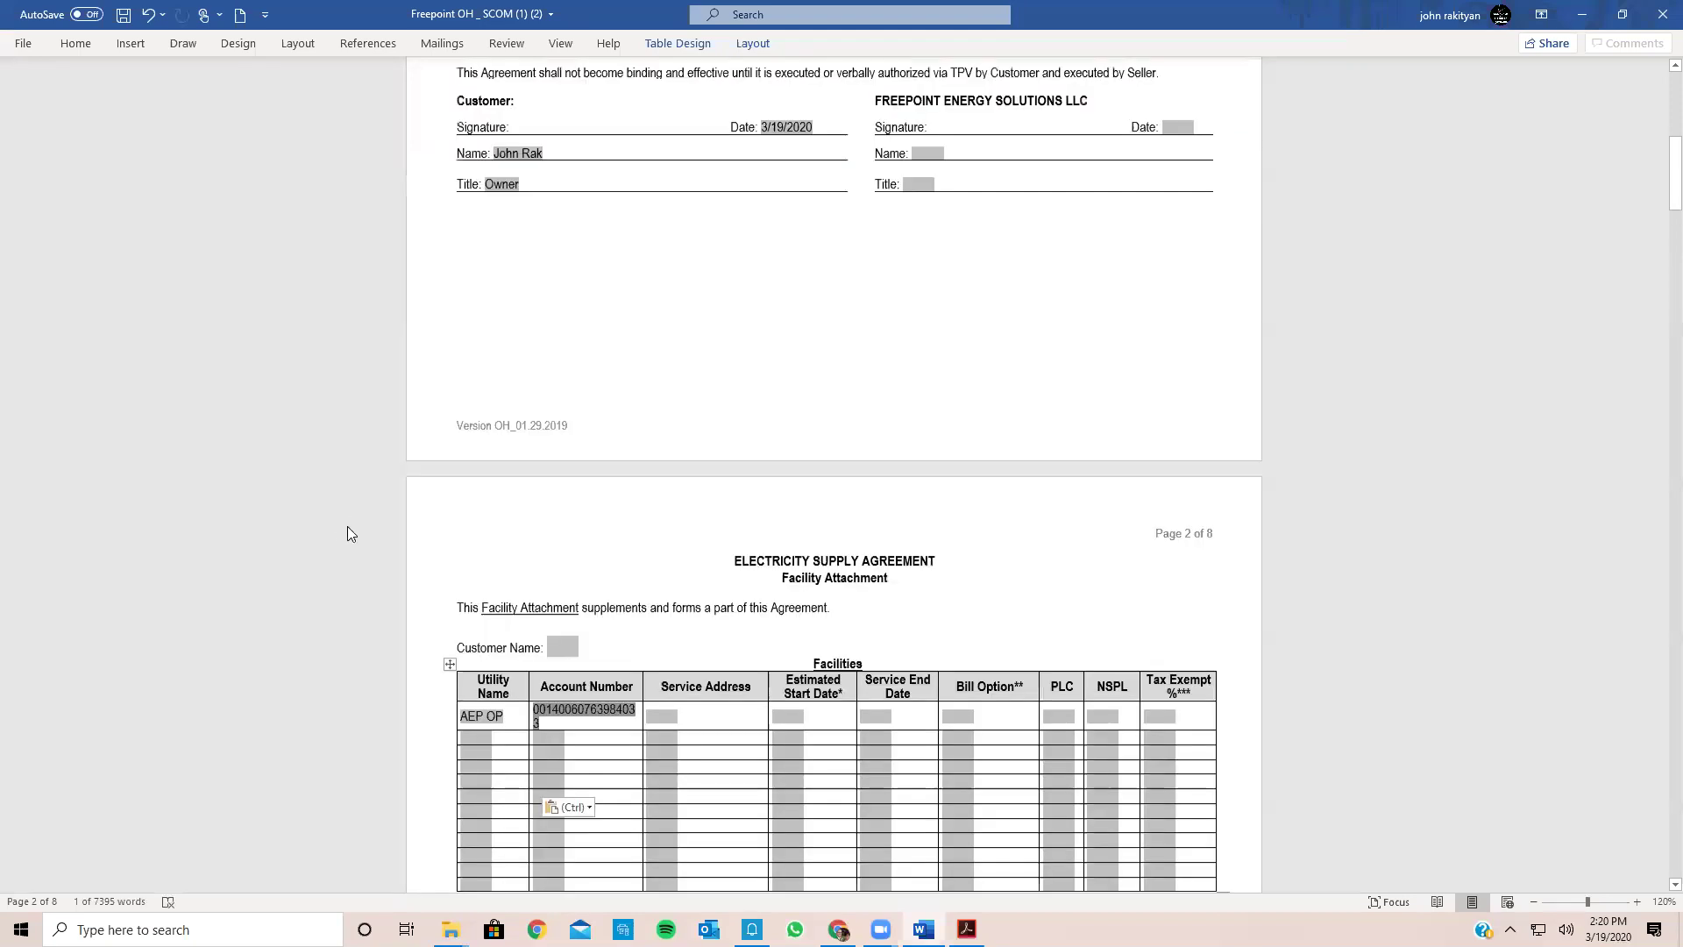
scroll(347, 526, "down", 5)
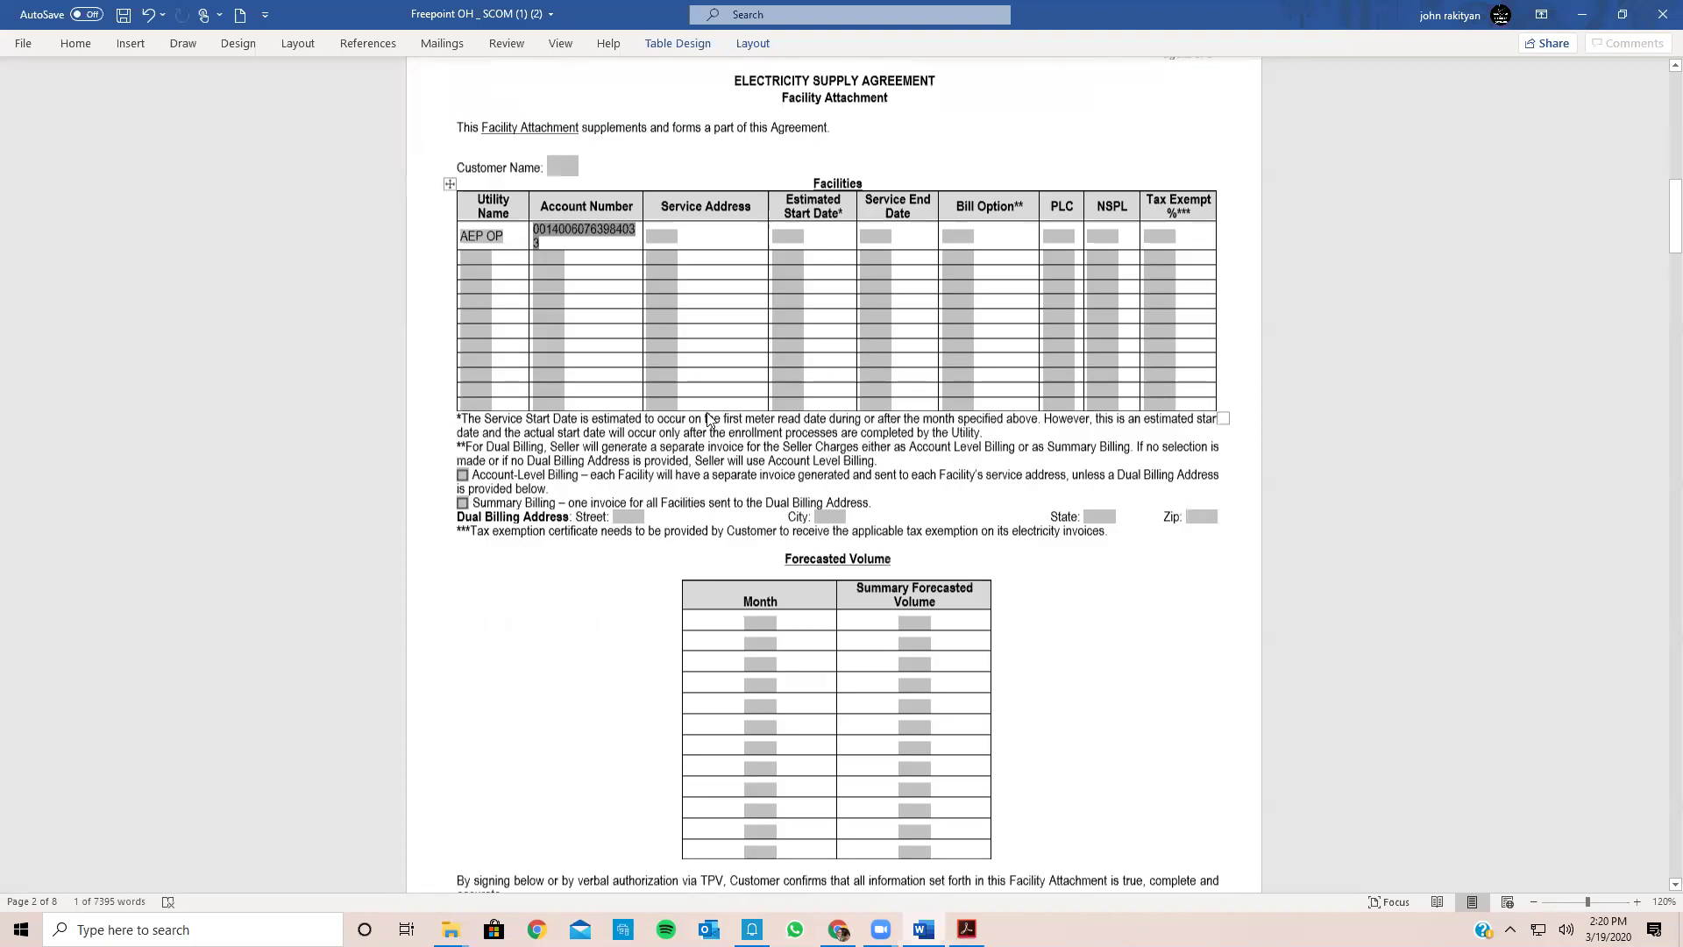
scroll(711, 419, "up", 2)
key("ctrl+v")
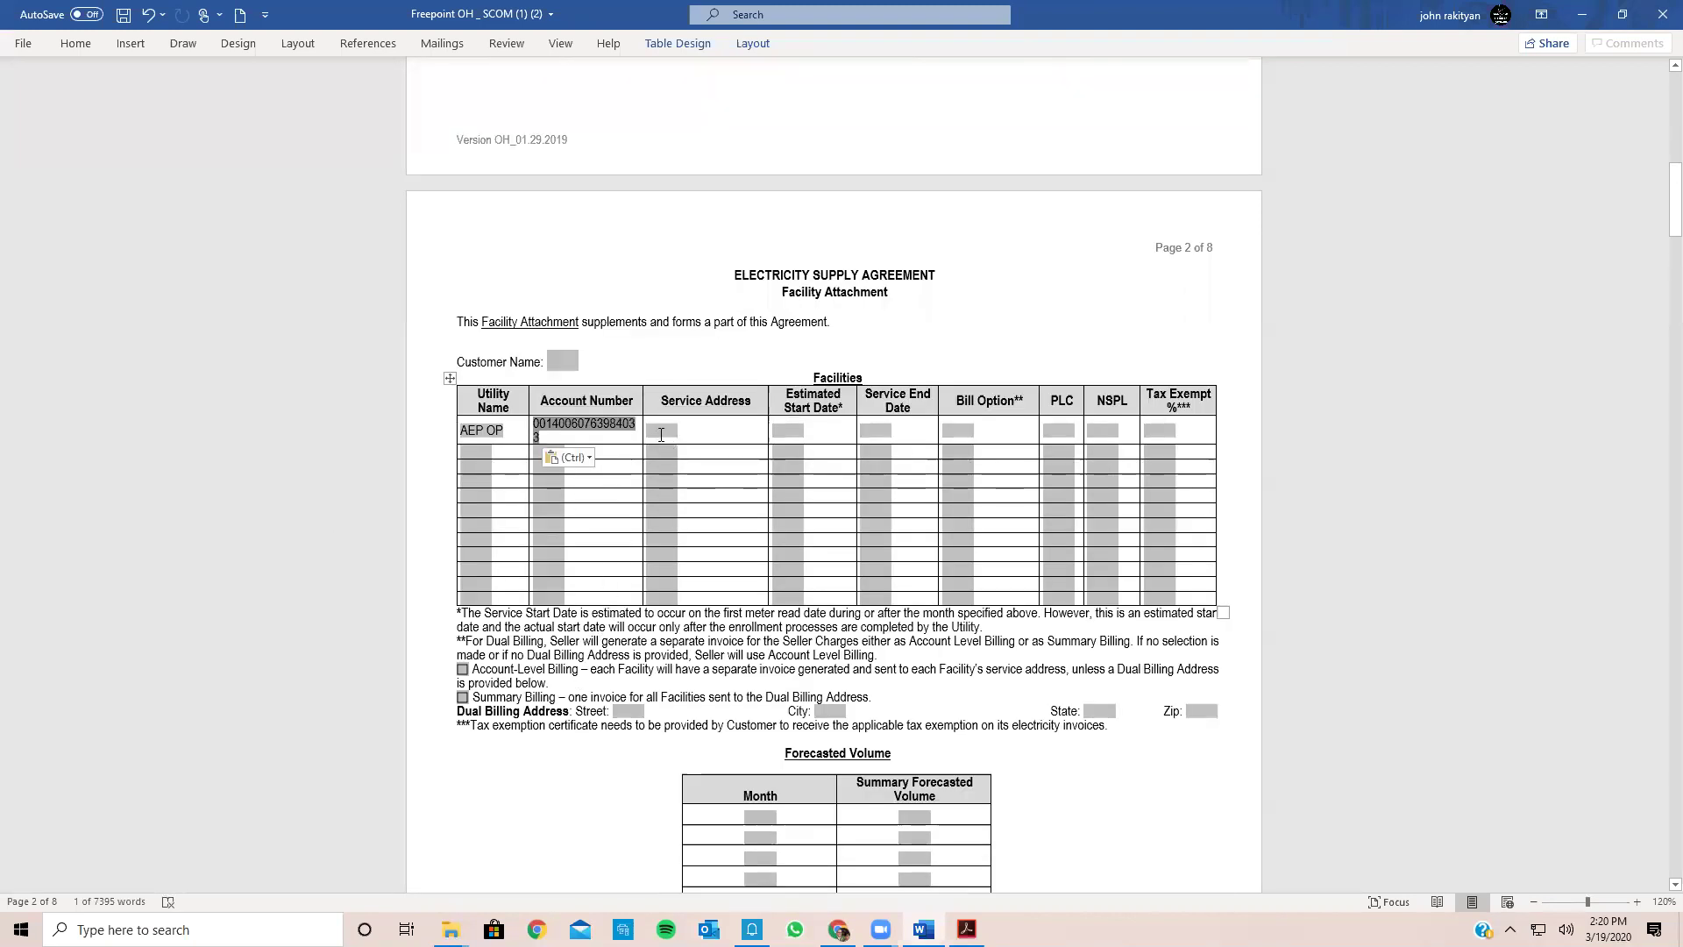
left_click(659, 430)
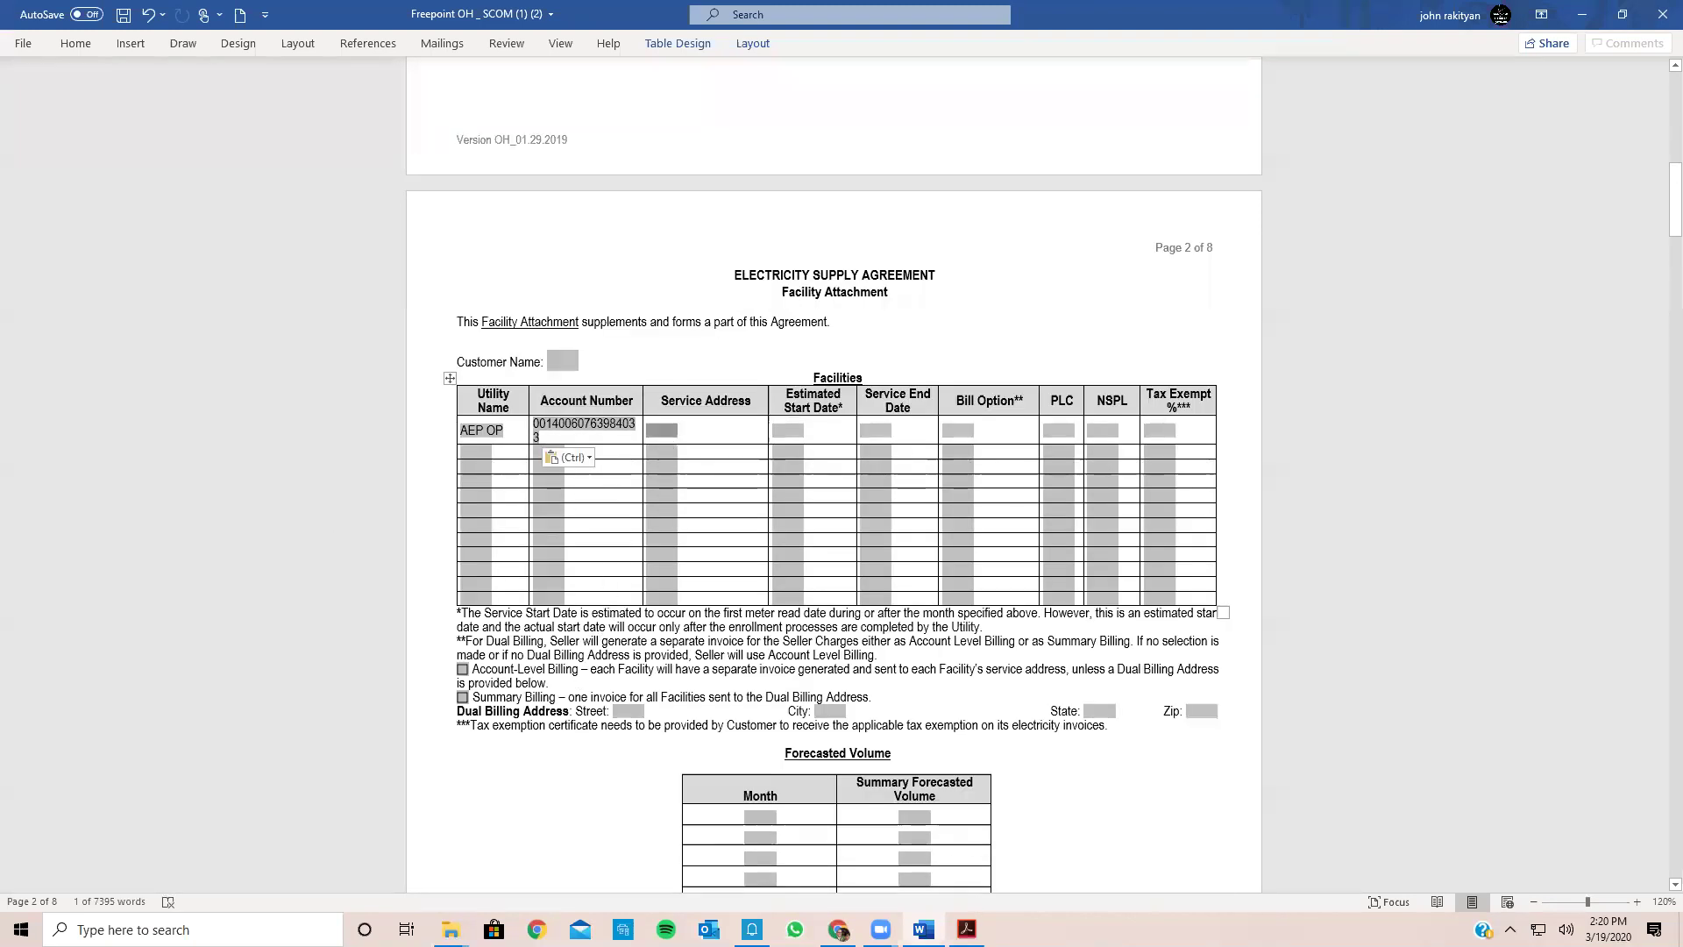
key("alt+Tab")
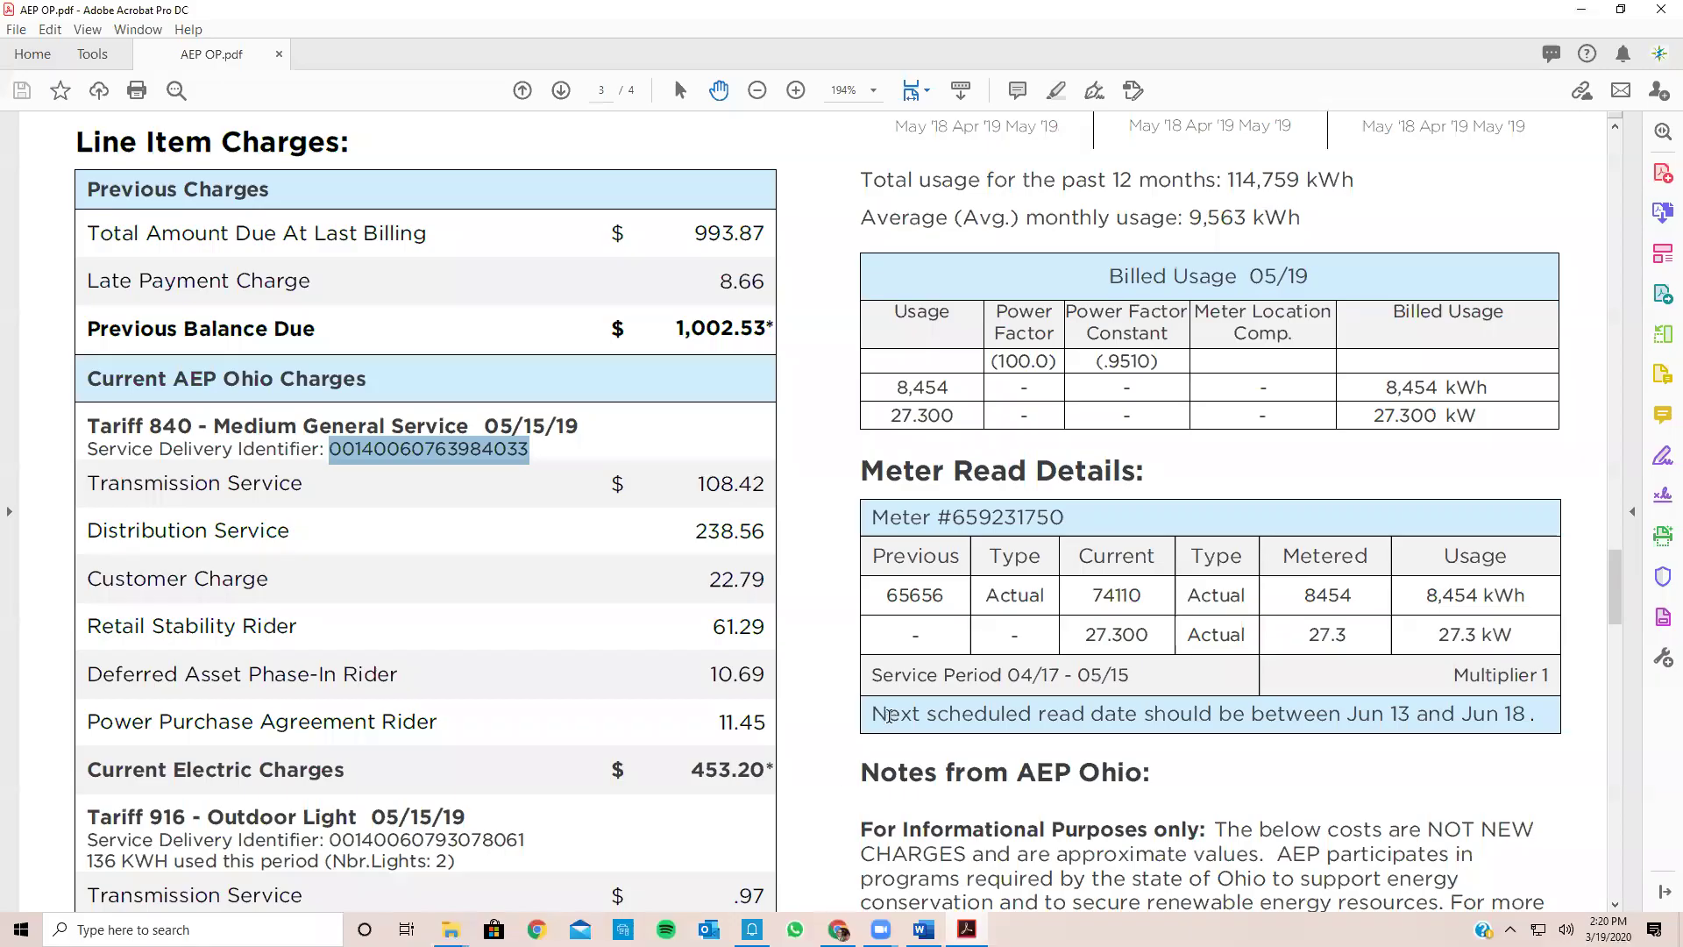
Step: Copy the street and city lines of the AEP bill's Service Address
scroll(888, 715, "down", 5)
scroll(888, 717, "down", 8)
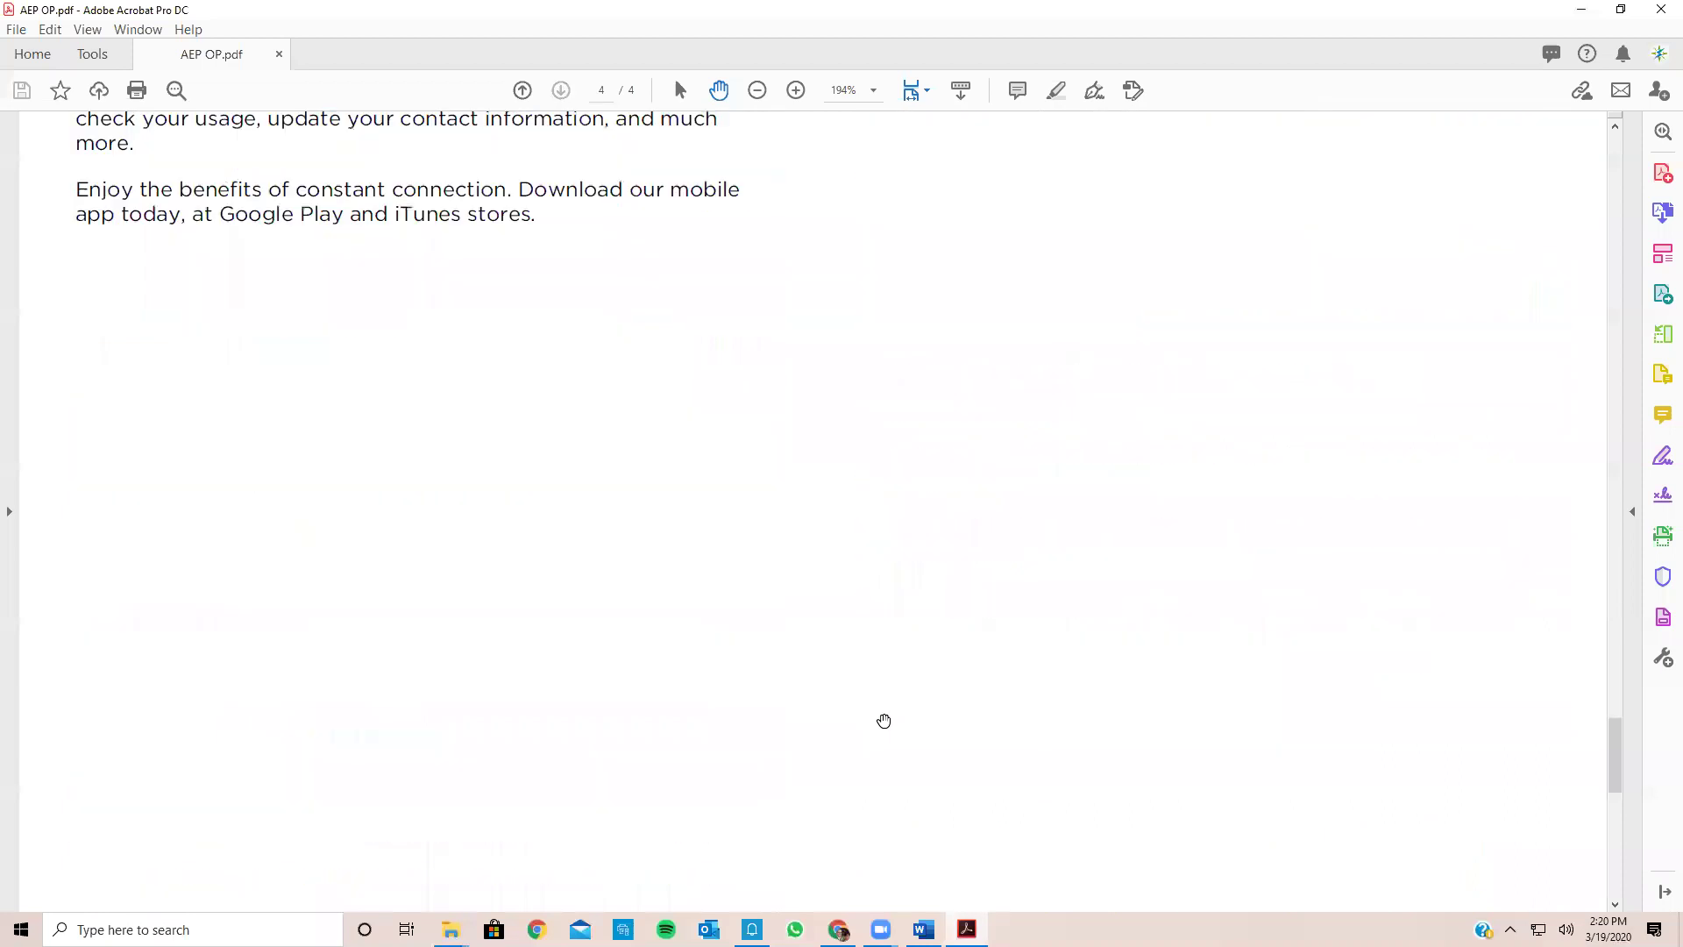
scroll(884, 720, "up", 5)
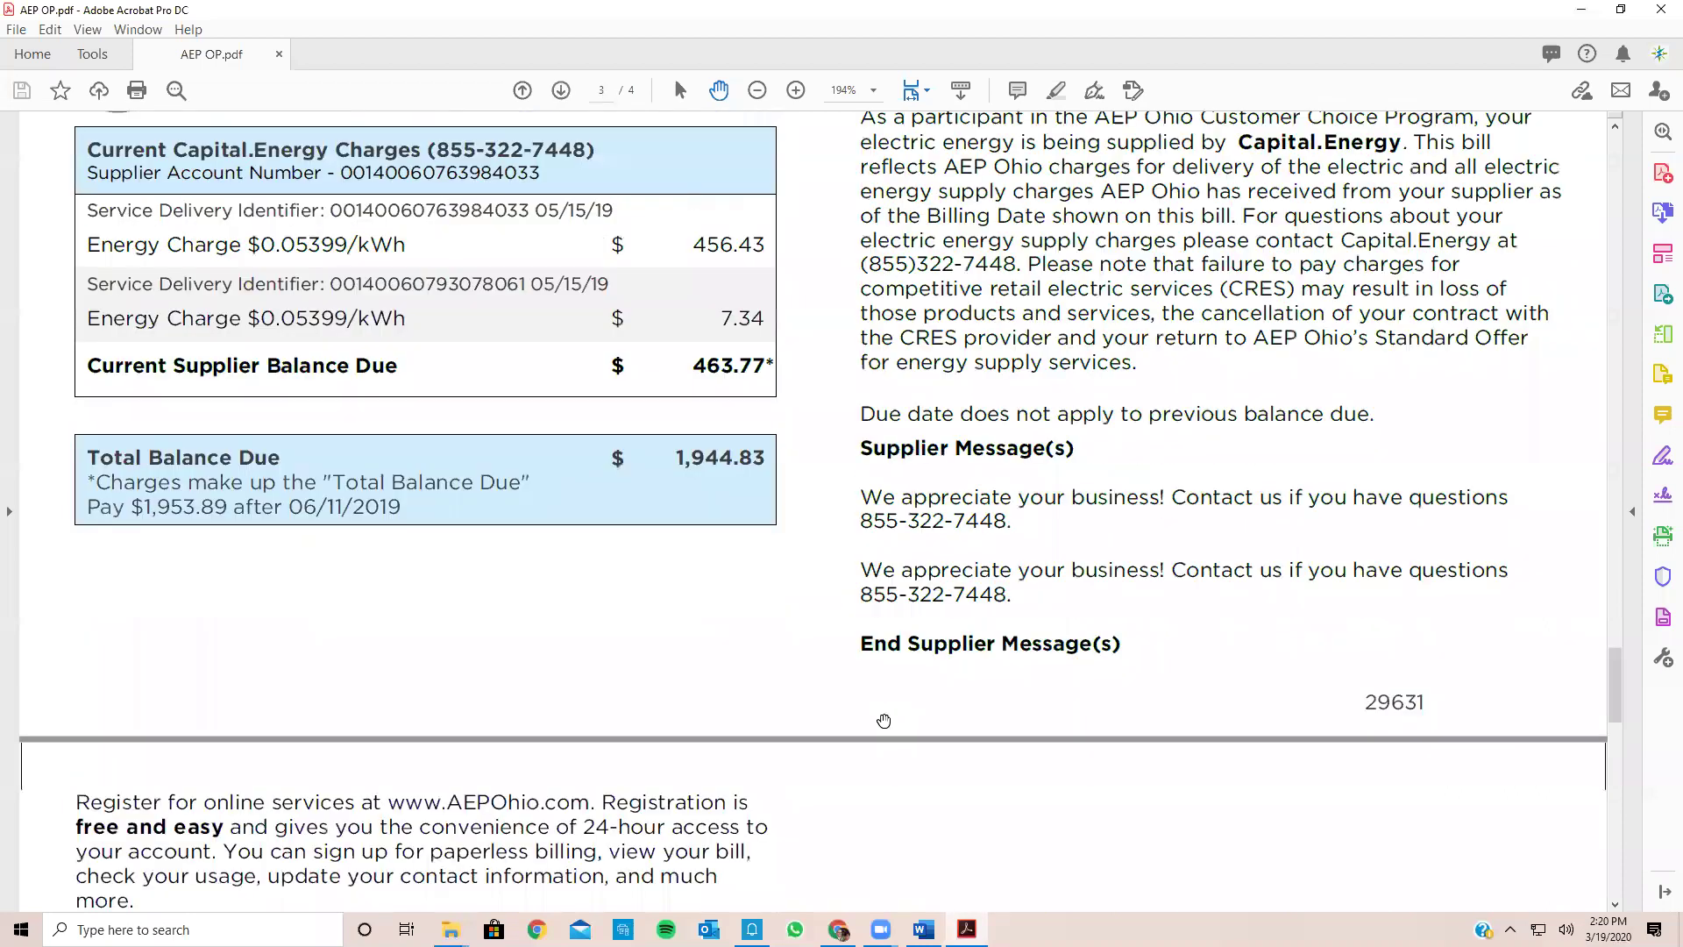
scroll(730, 475, "up", 3)
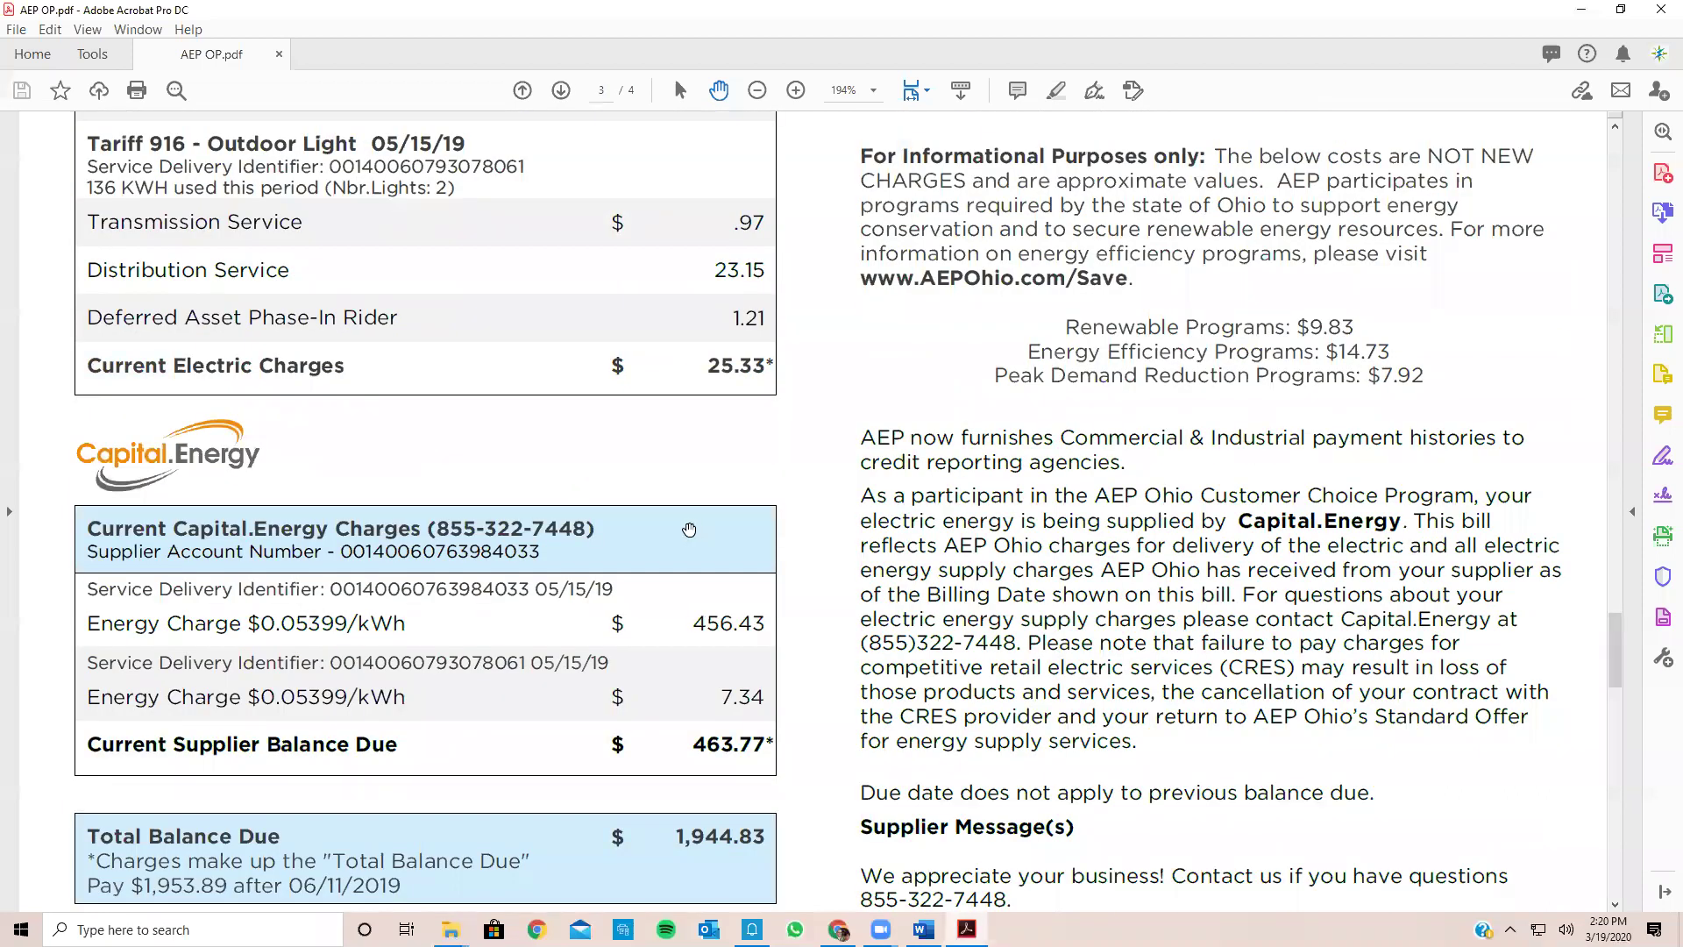
scroll(689, 530, "up", 10)
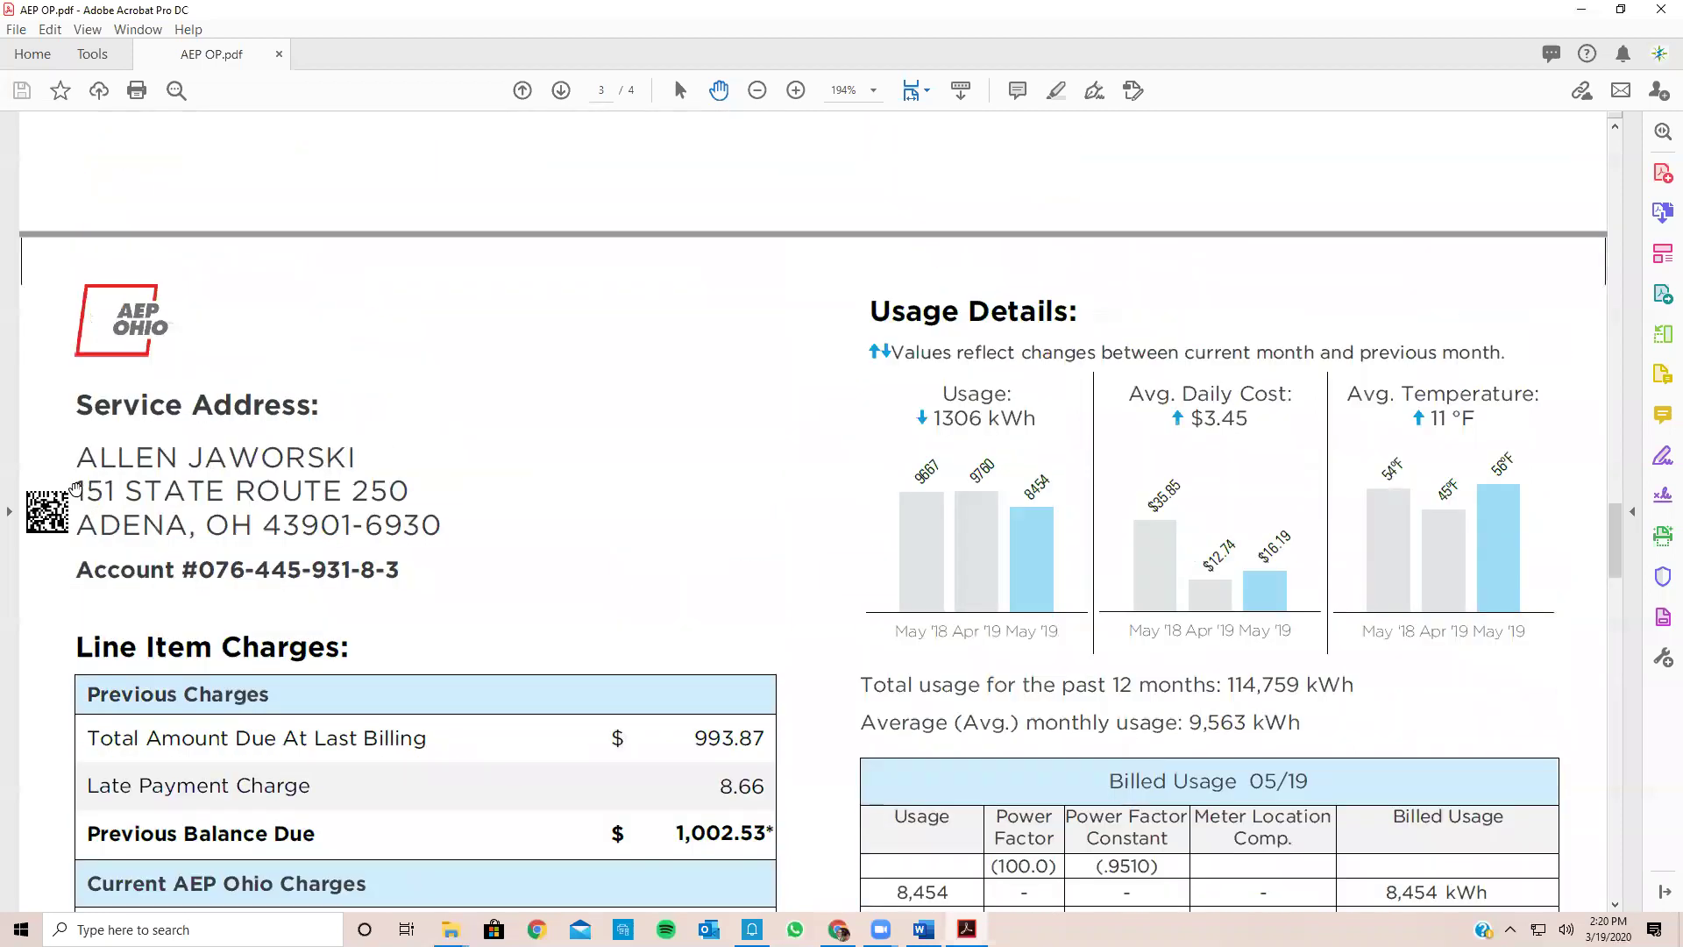
left_click_drag(161, 507, 441, 533)
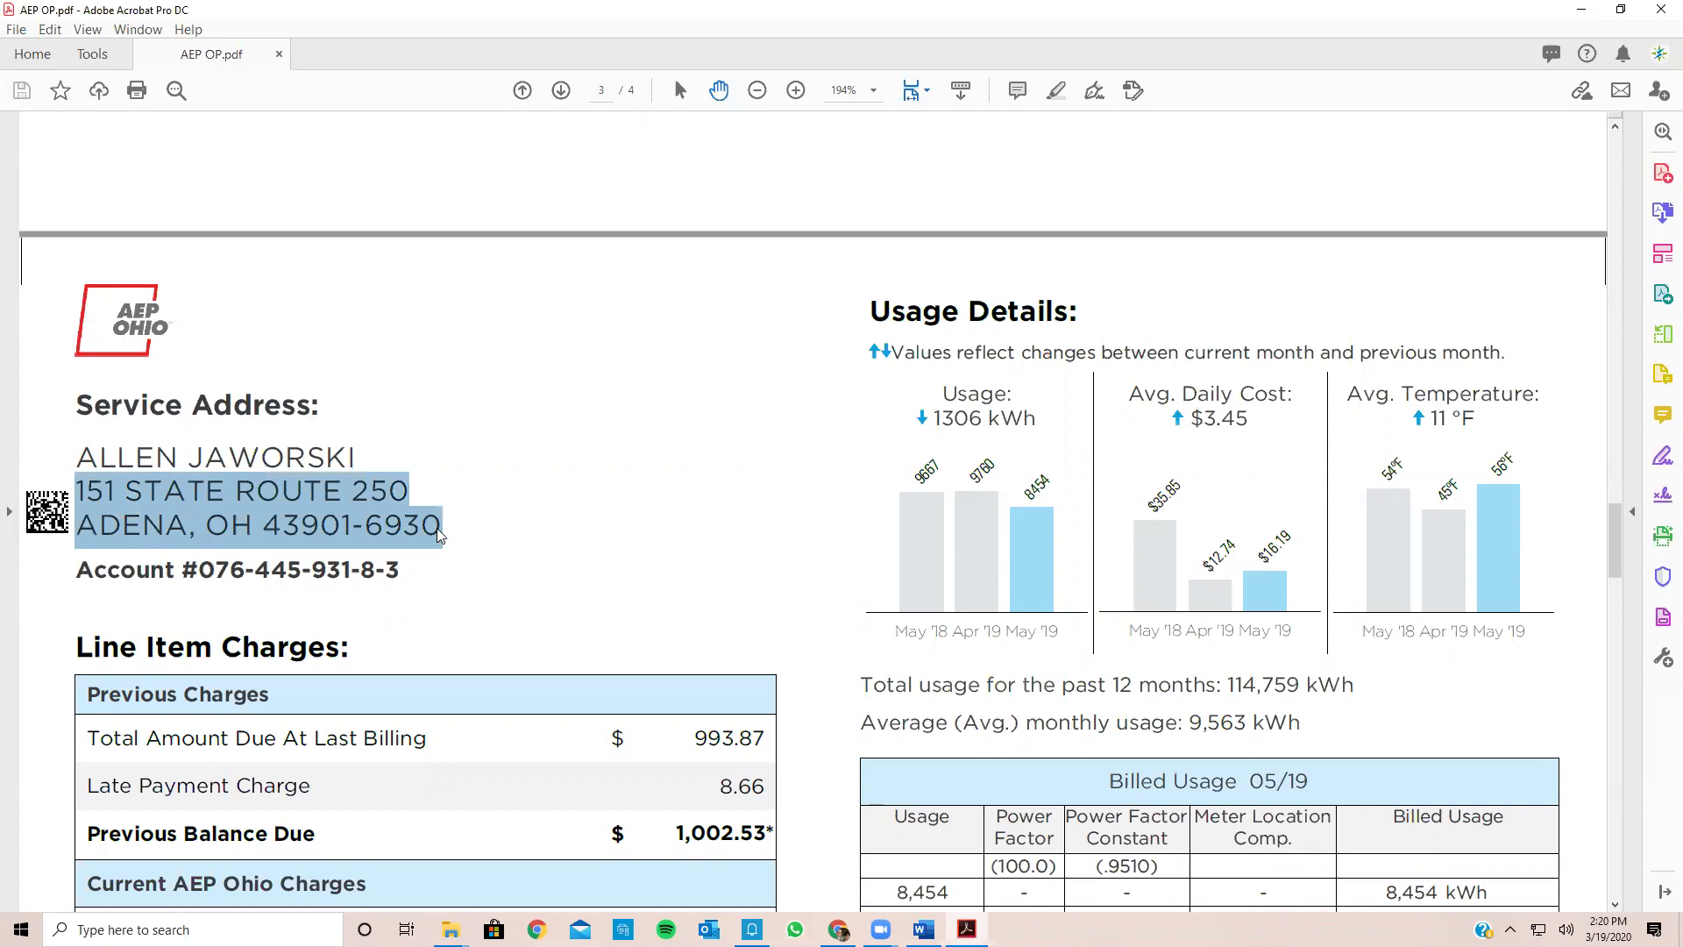
right_click(441, 533)
left_click(478, 549)
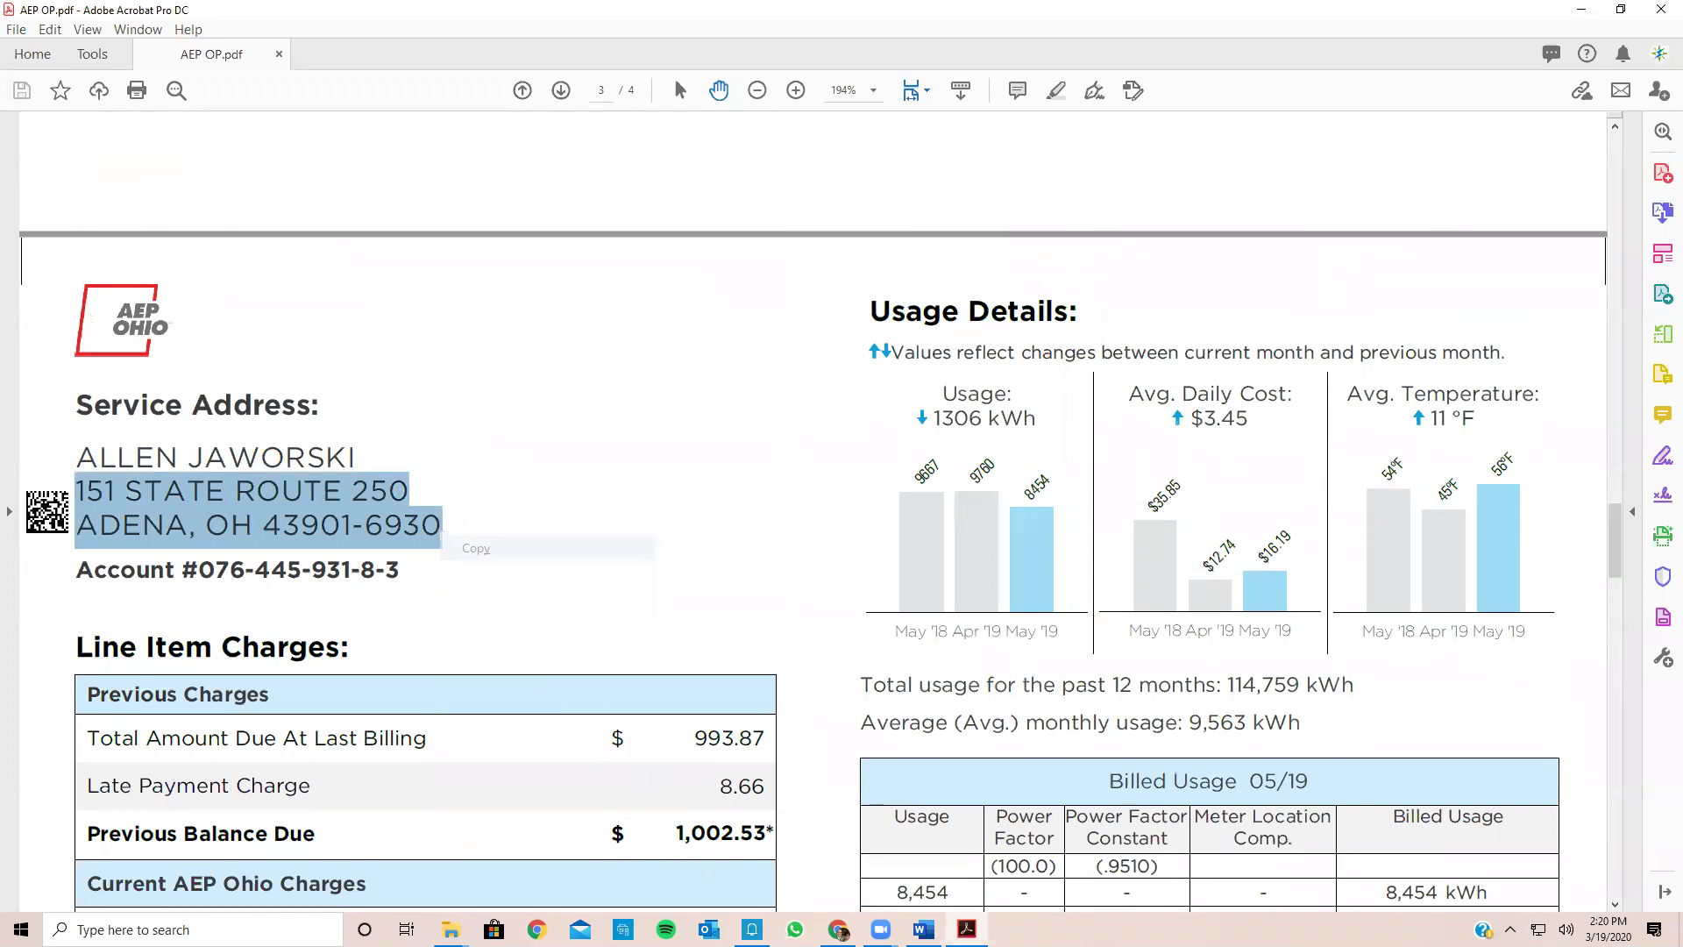
Step: Paste the service address and enter start date 05/2020 and end date 05/2024 in the AEP OP row
key("alt+Tab")
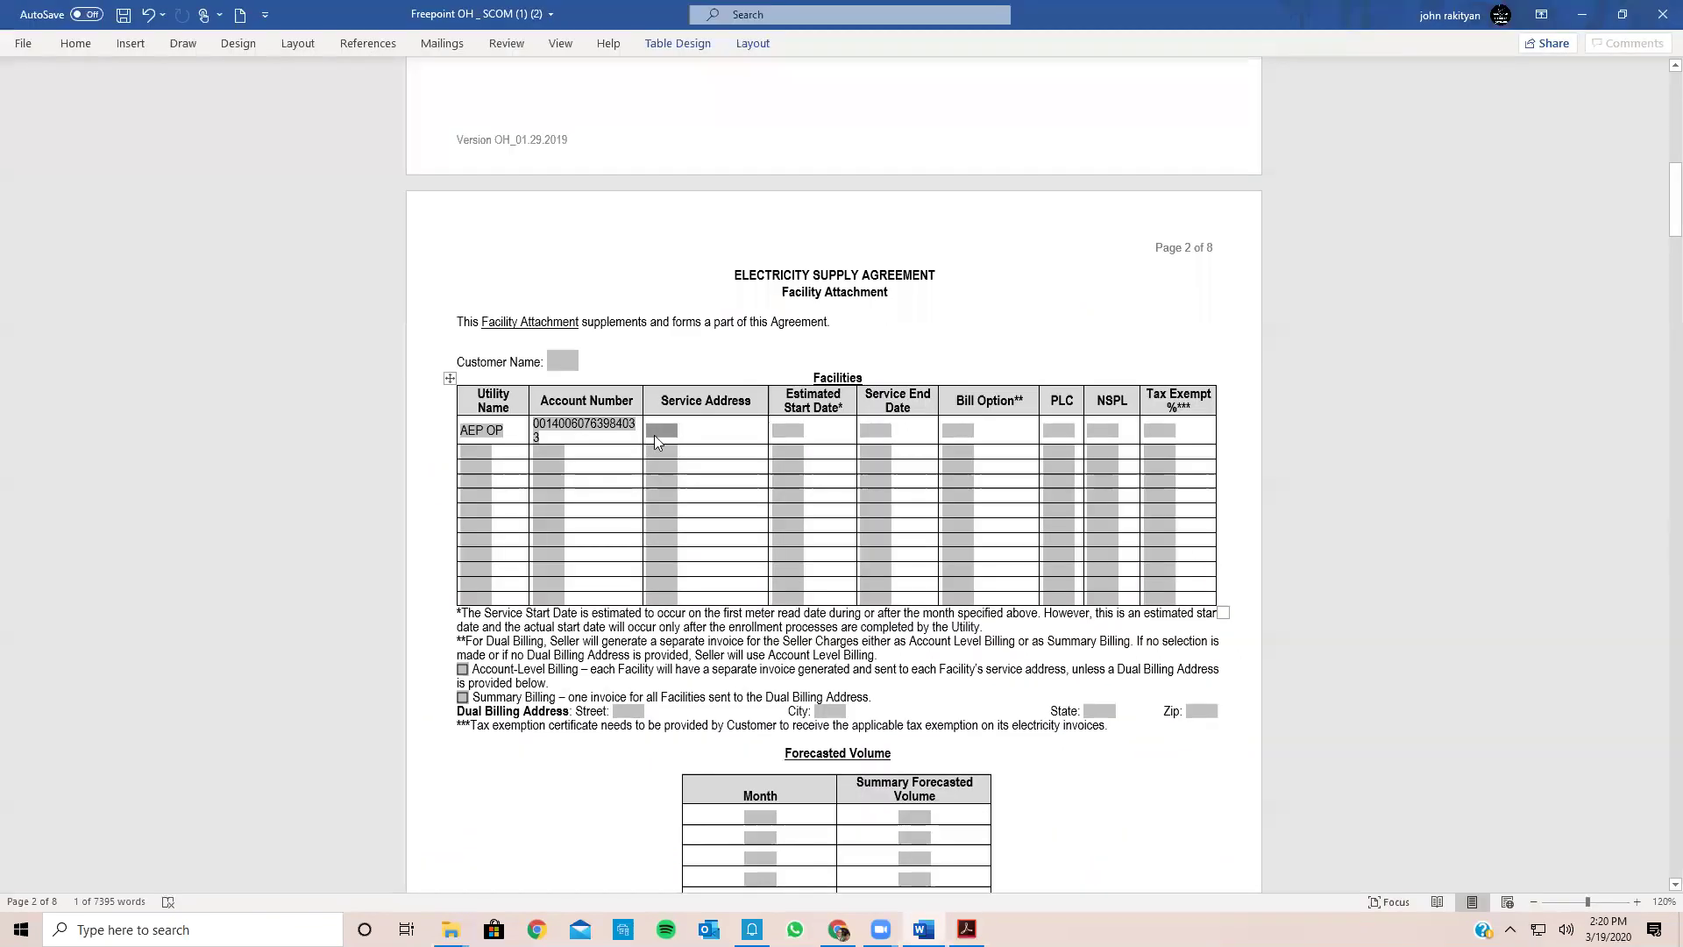
right_click(656, 430)
left_click(701, 519)
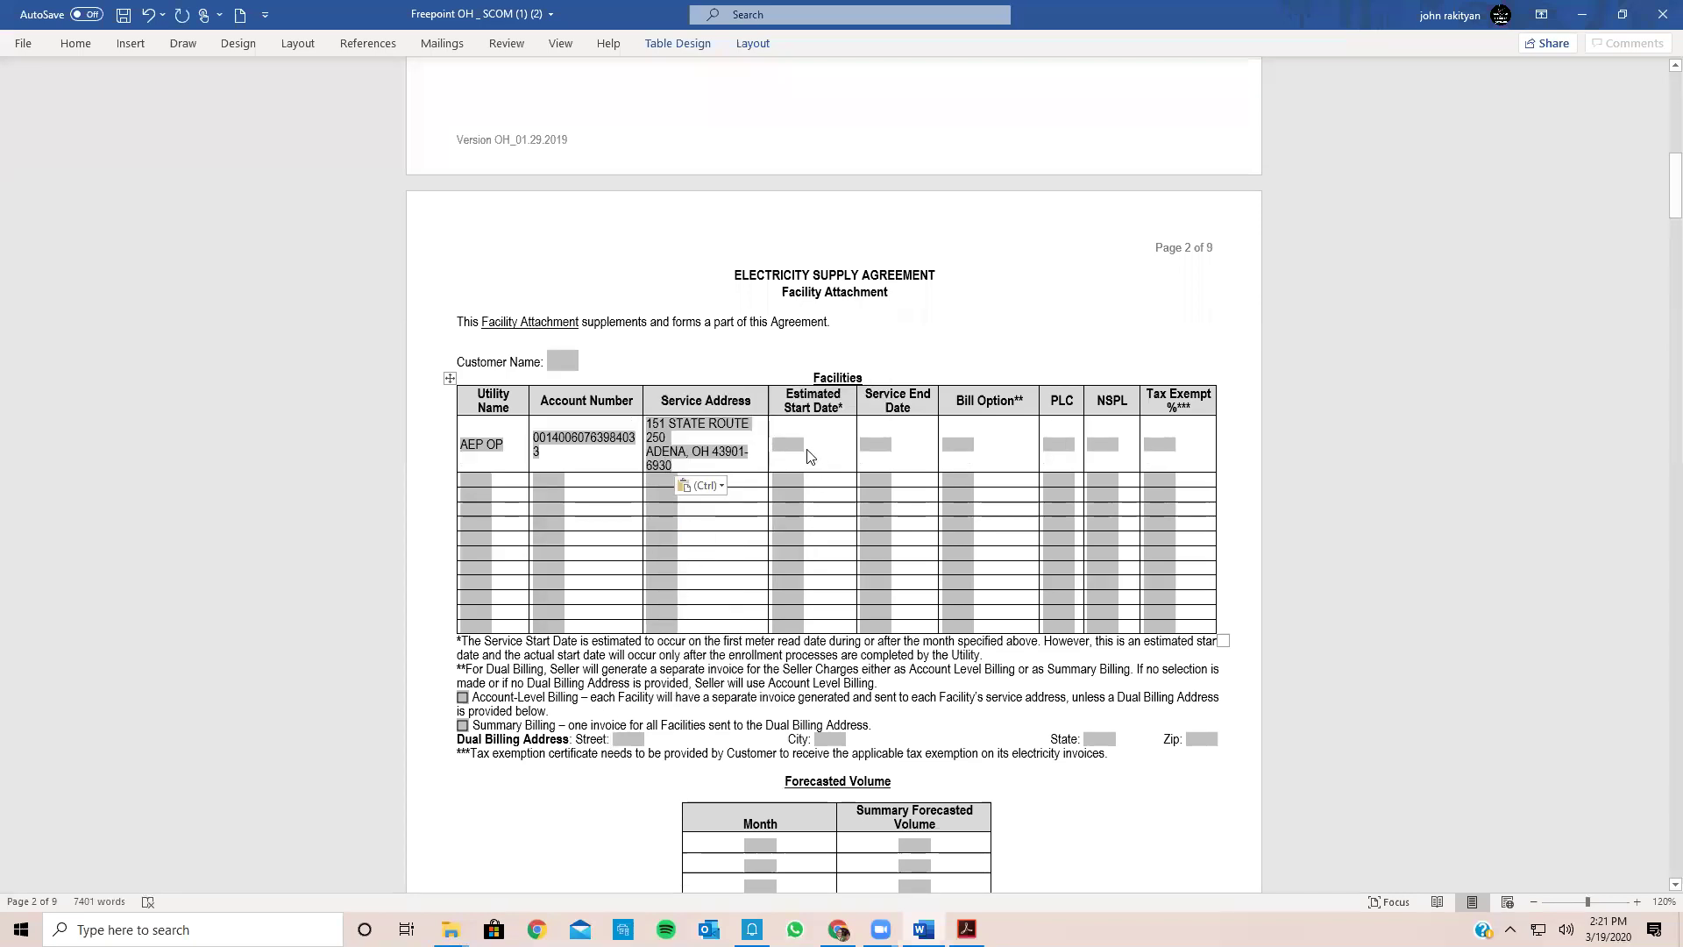
left_click(792, 452)
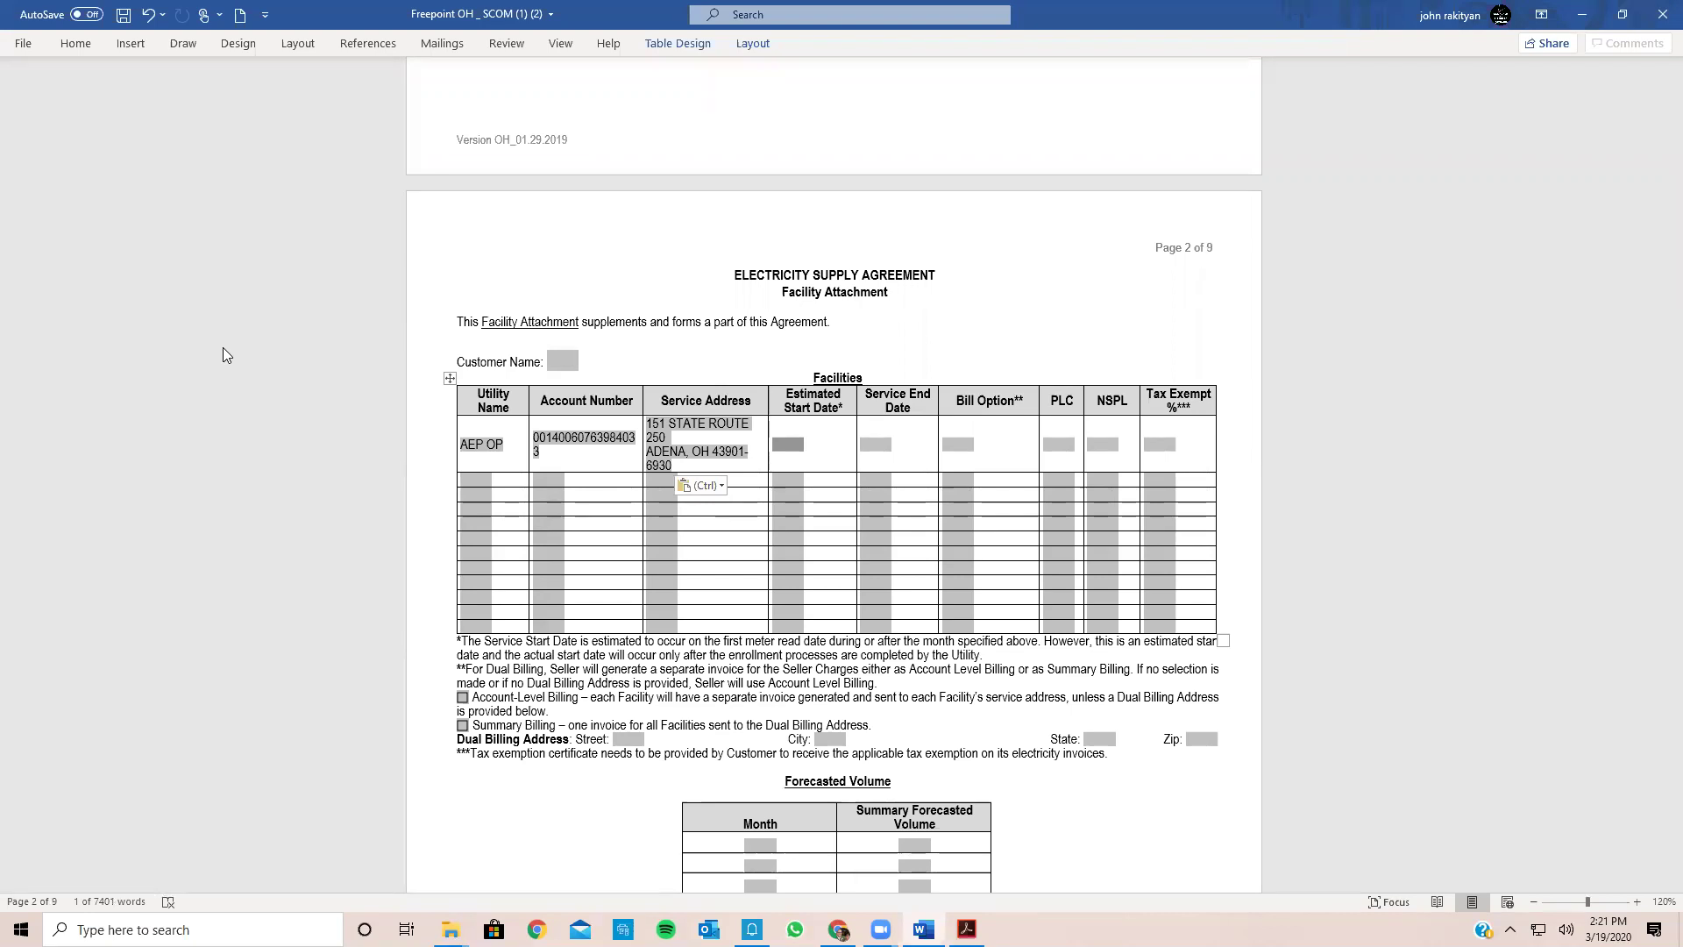
type("05/2020")
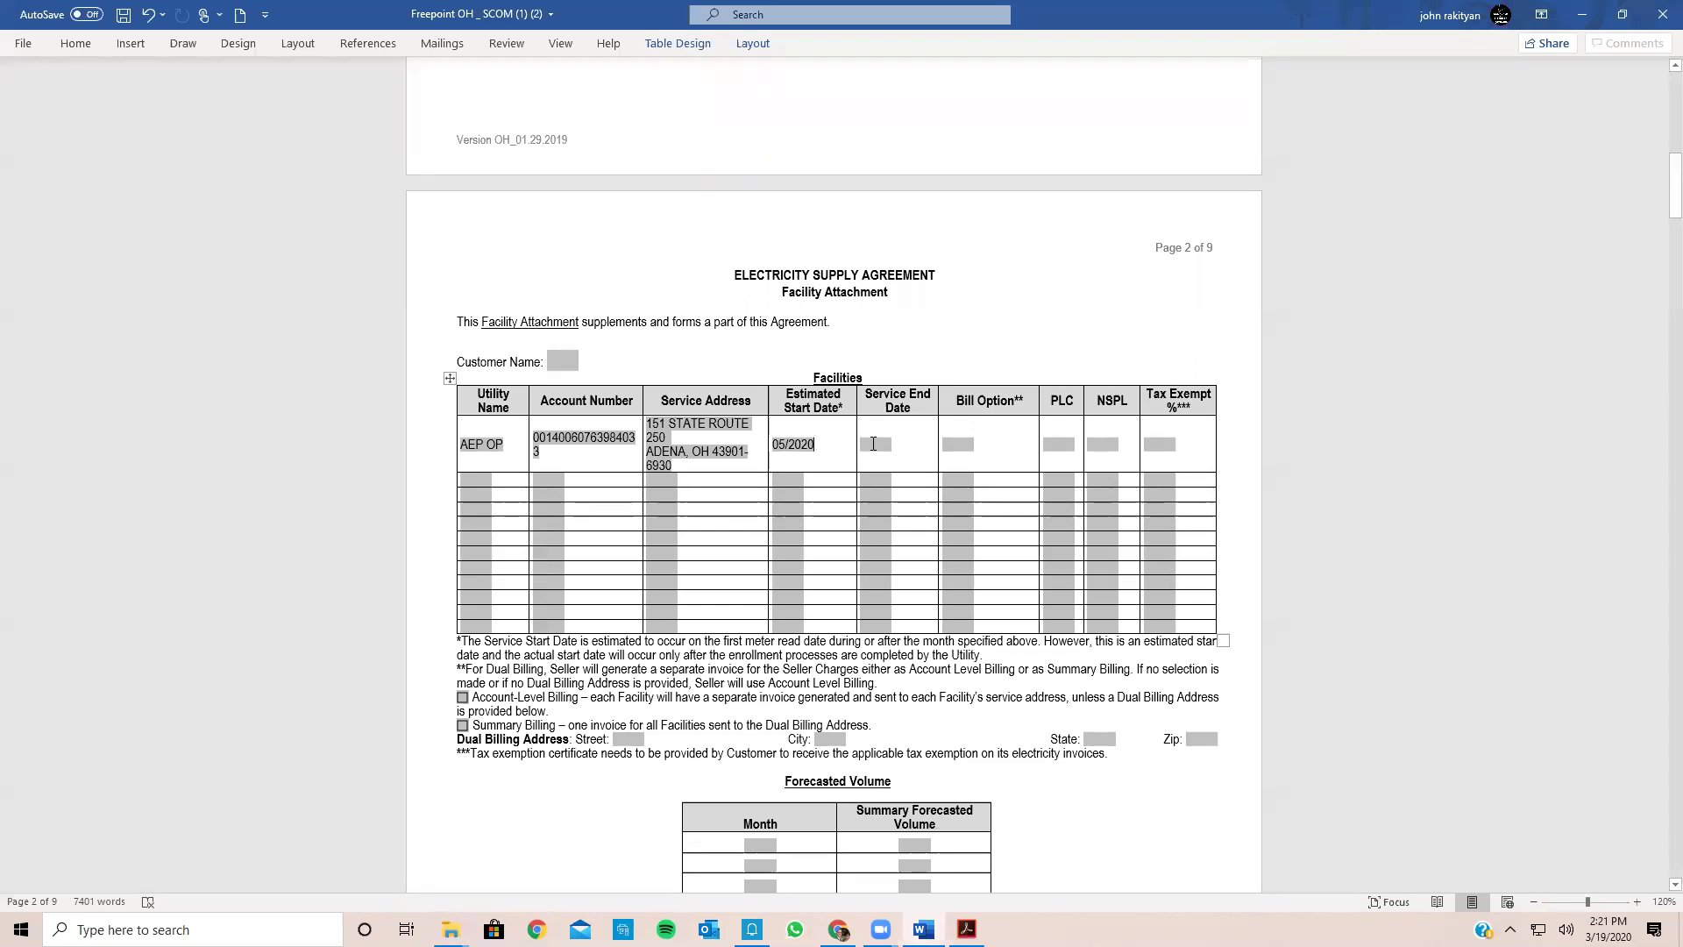
left_click(873, 444)
type("05/2")
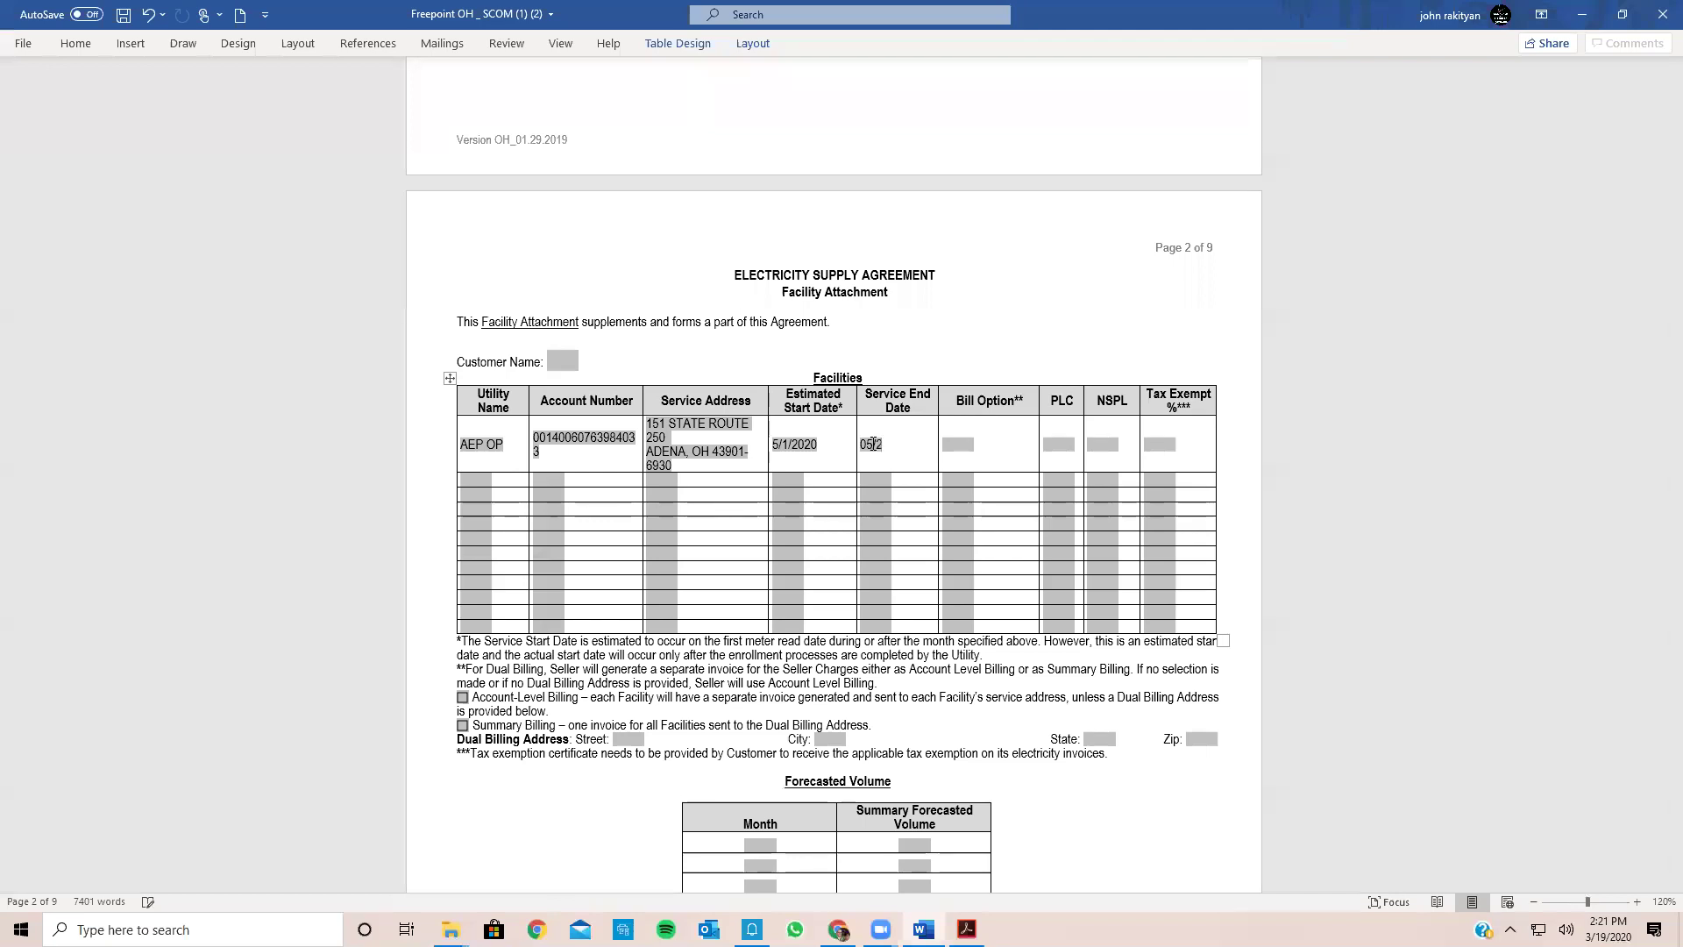
type("024")
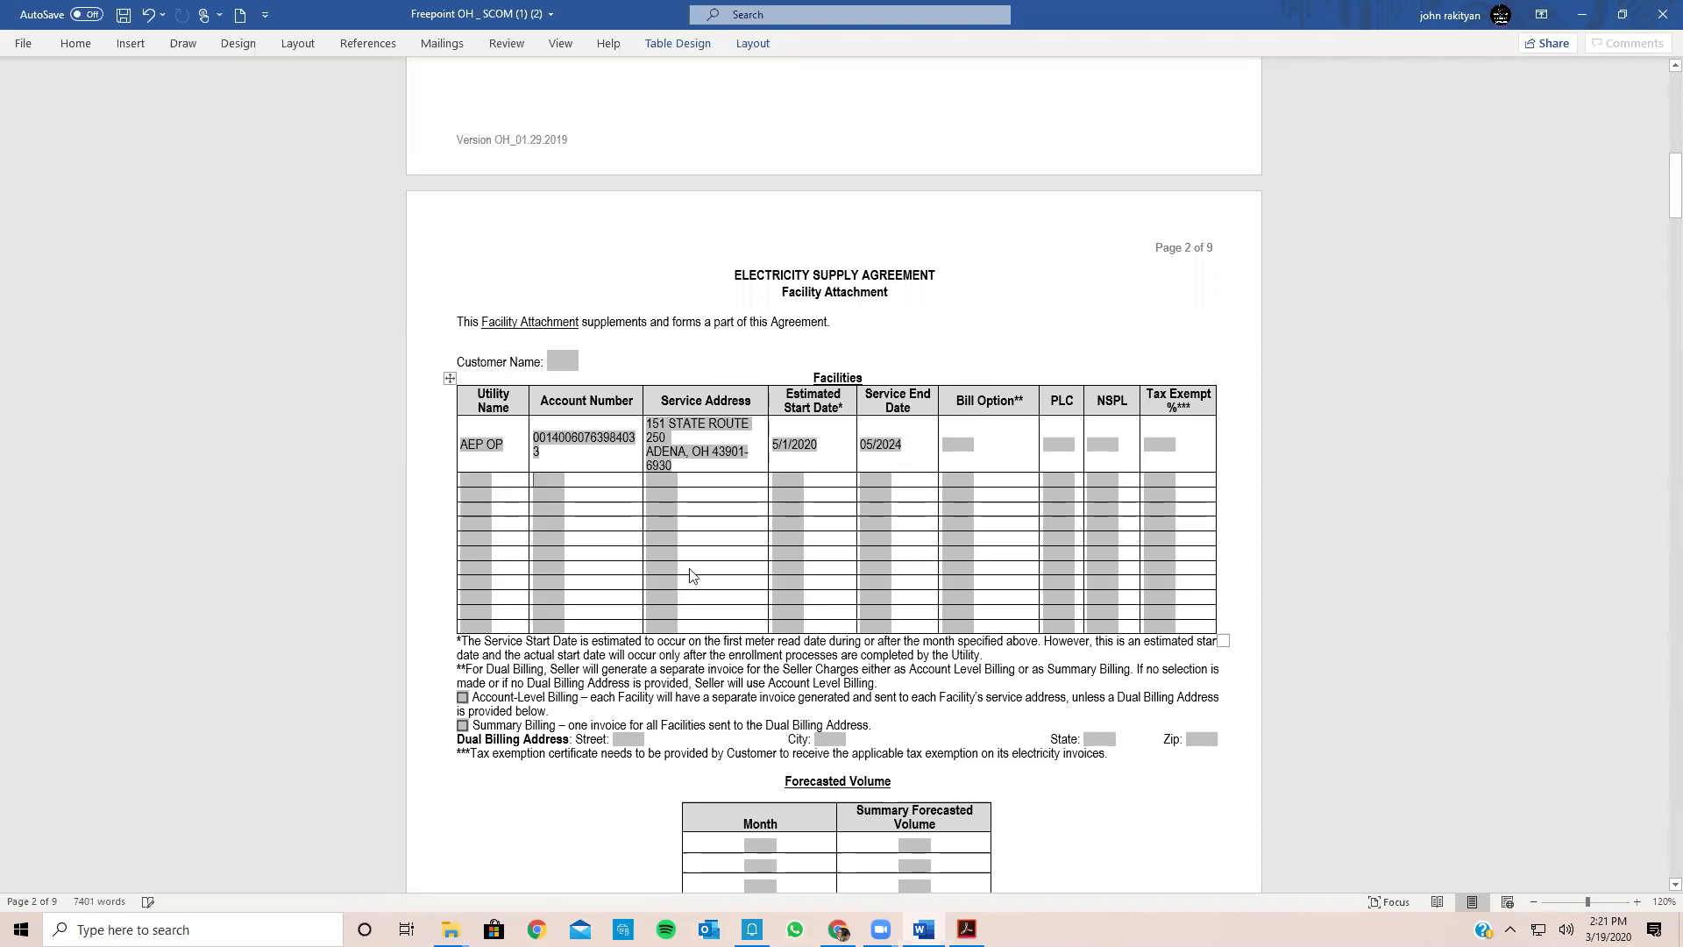
key("Return")
key("Return")
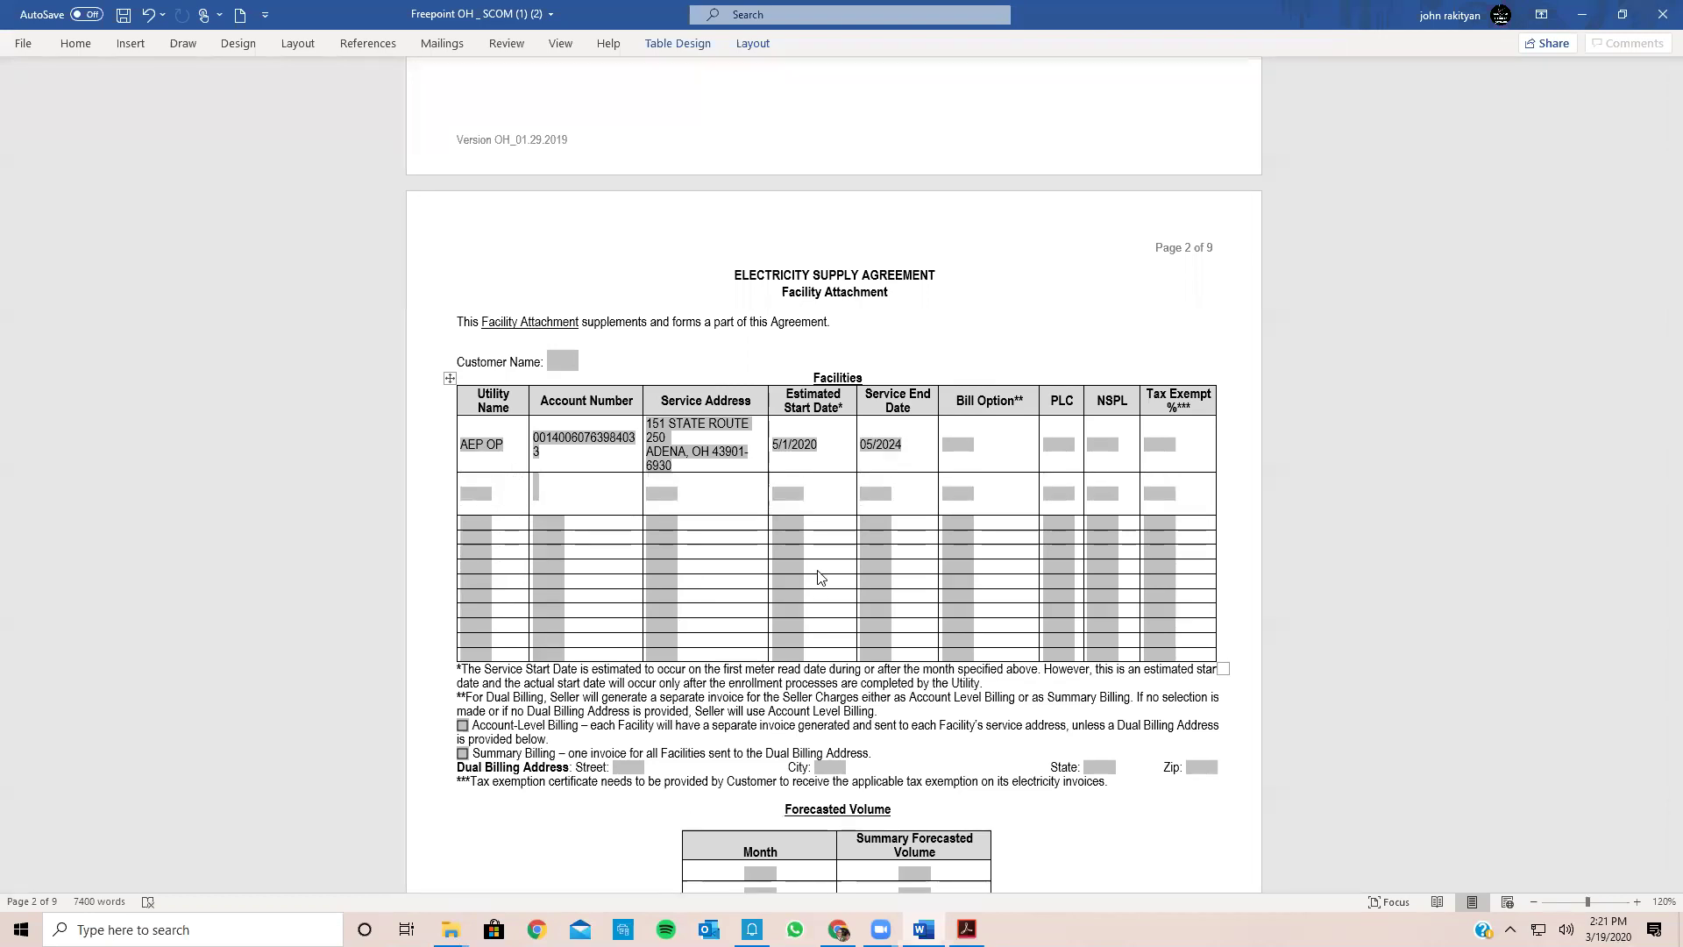
Step: Scroll through the agreement's terms down to the Definitions on page 8, then jump back to the top
scroll(547, 507, "down", 3)
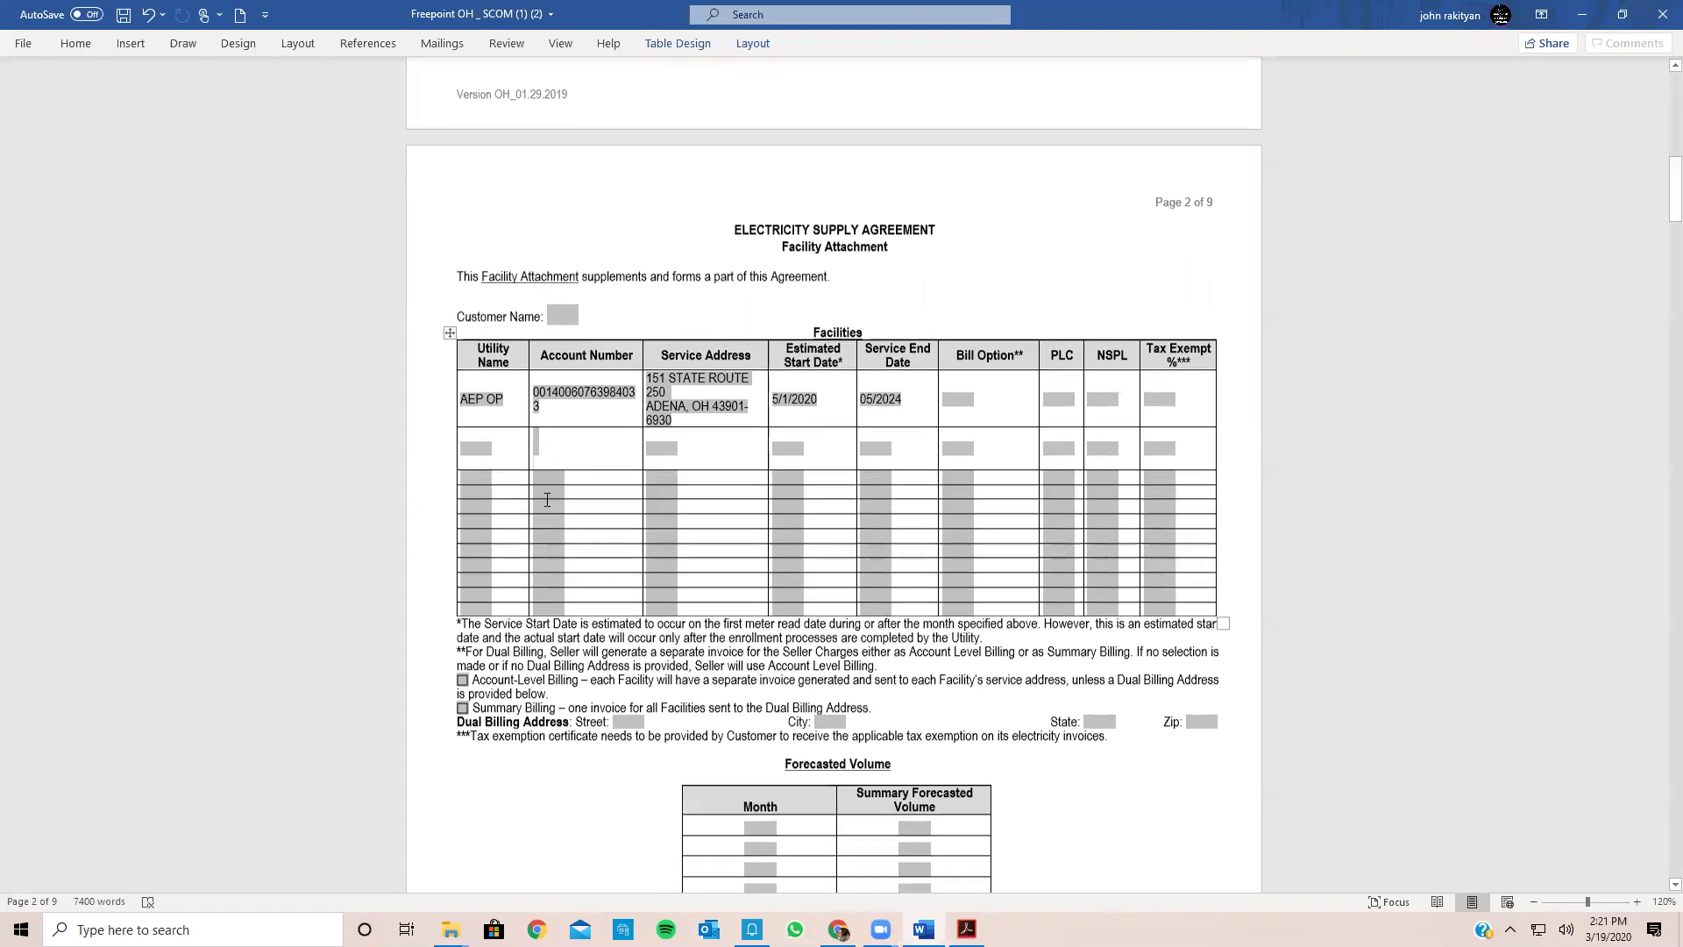
scroll(547, 506, "down", 9)
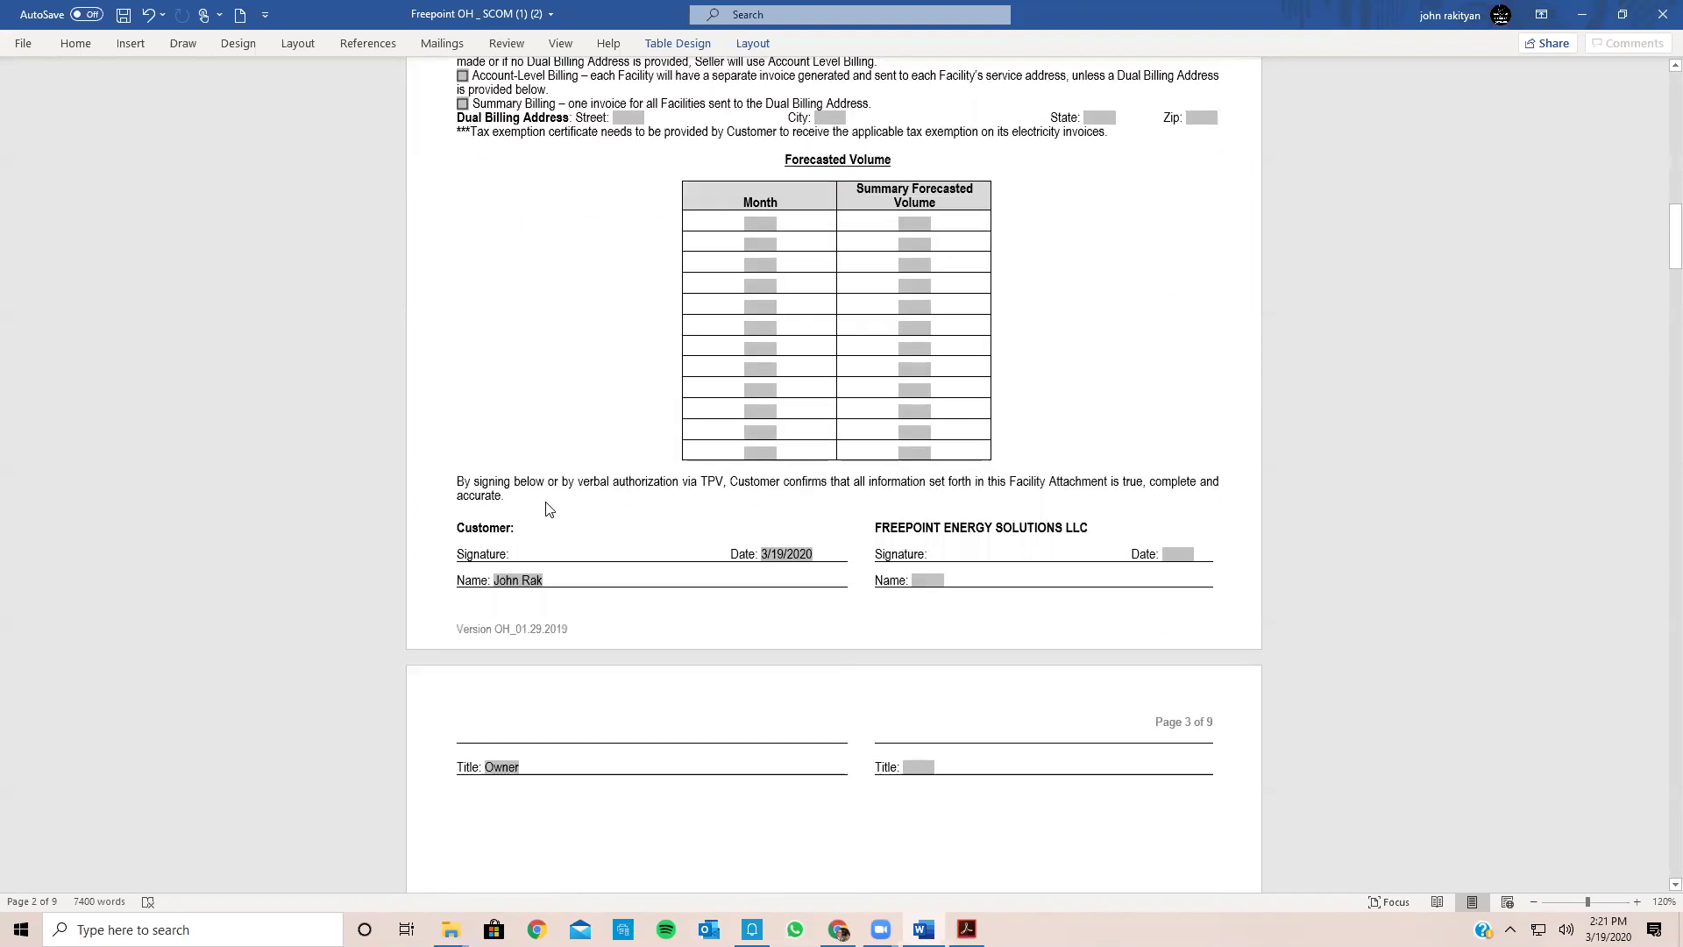
scroll(548, 509, "down", 18)
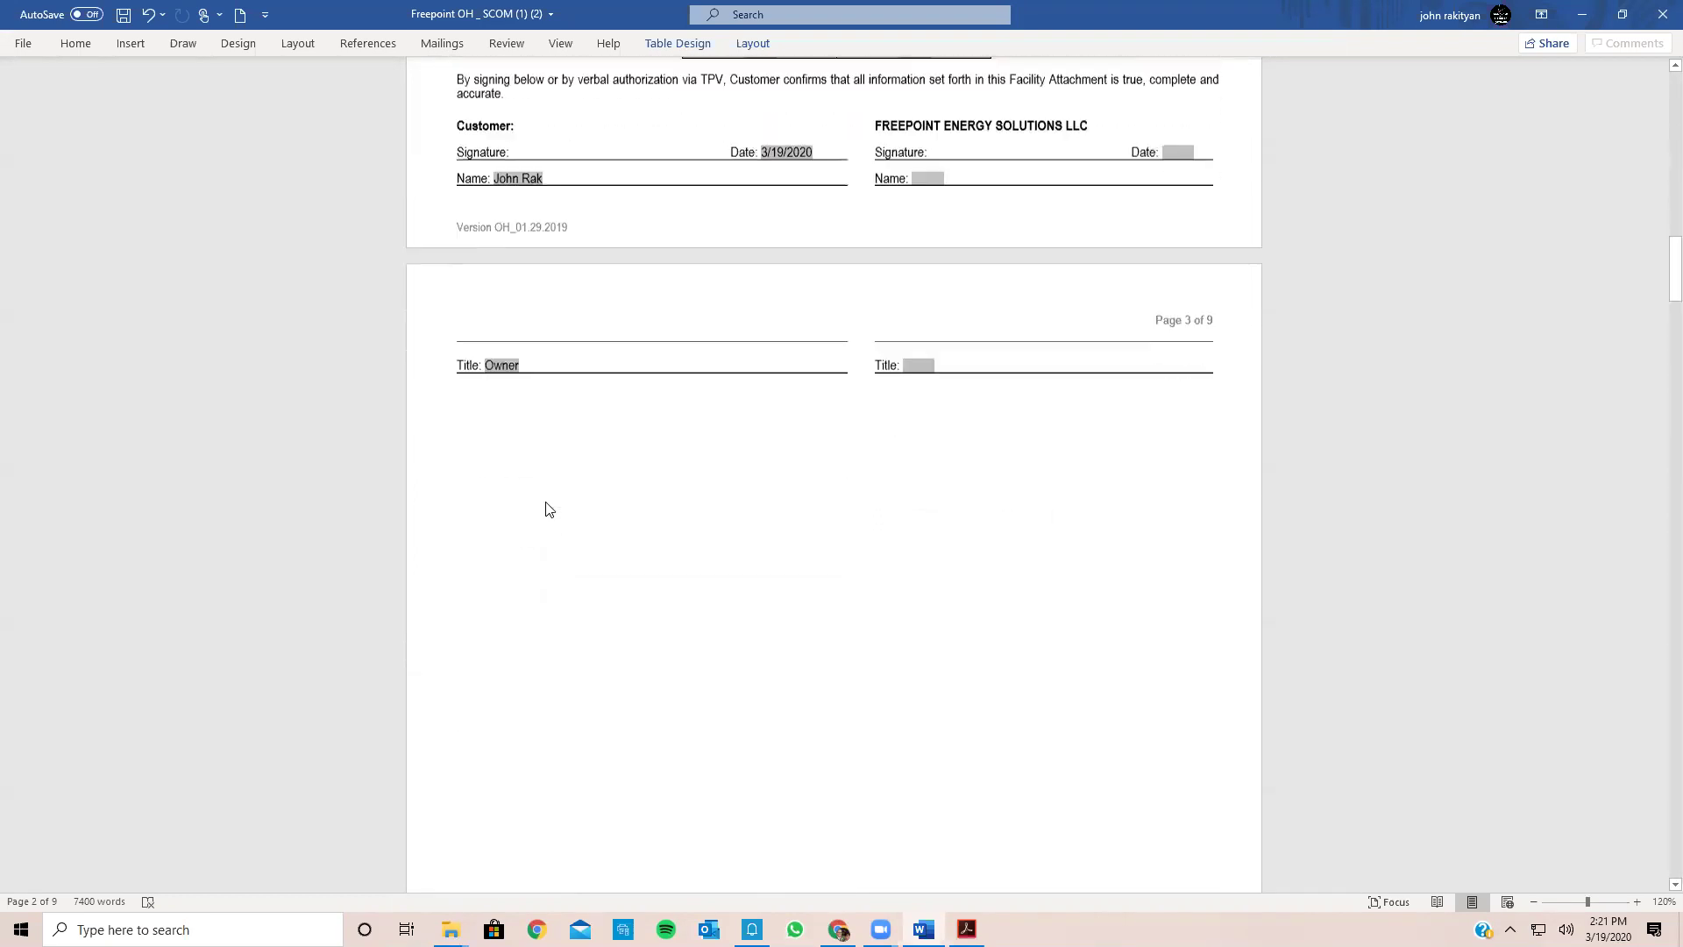
scroll(548, 508, "up", 12)
scroll(548, 508, "down", 18)
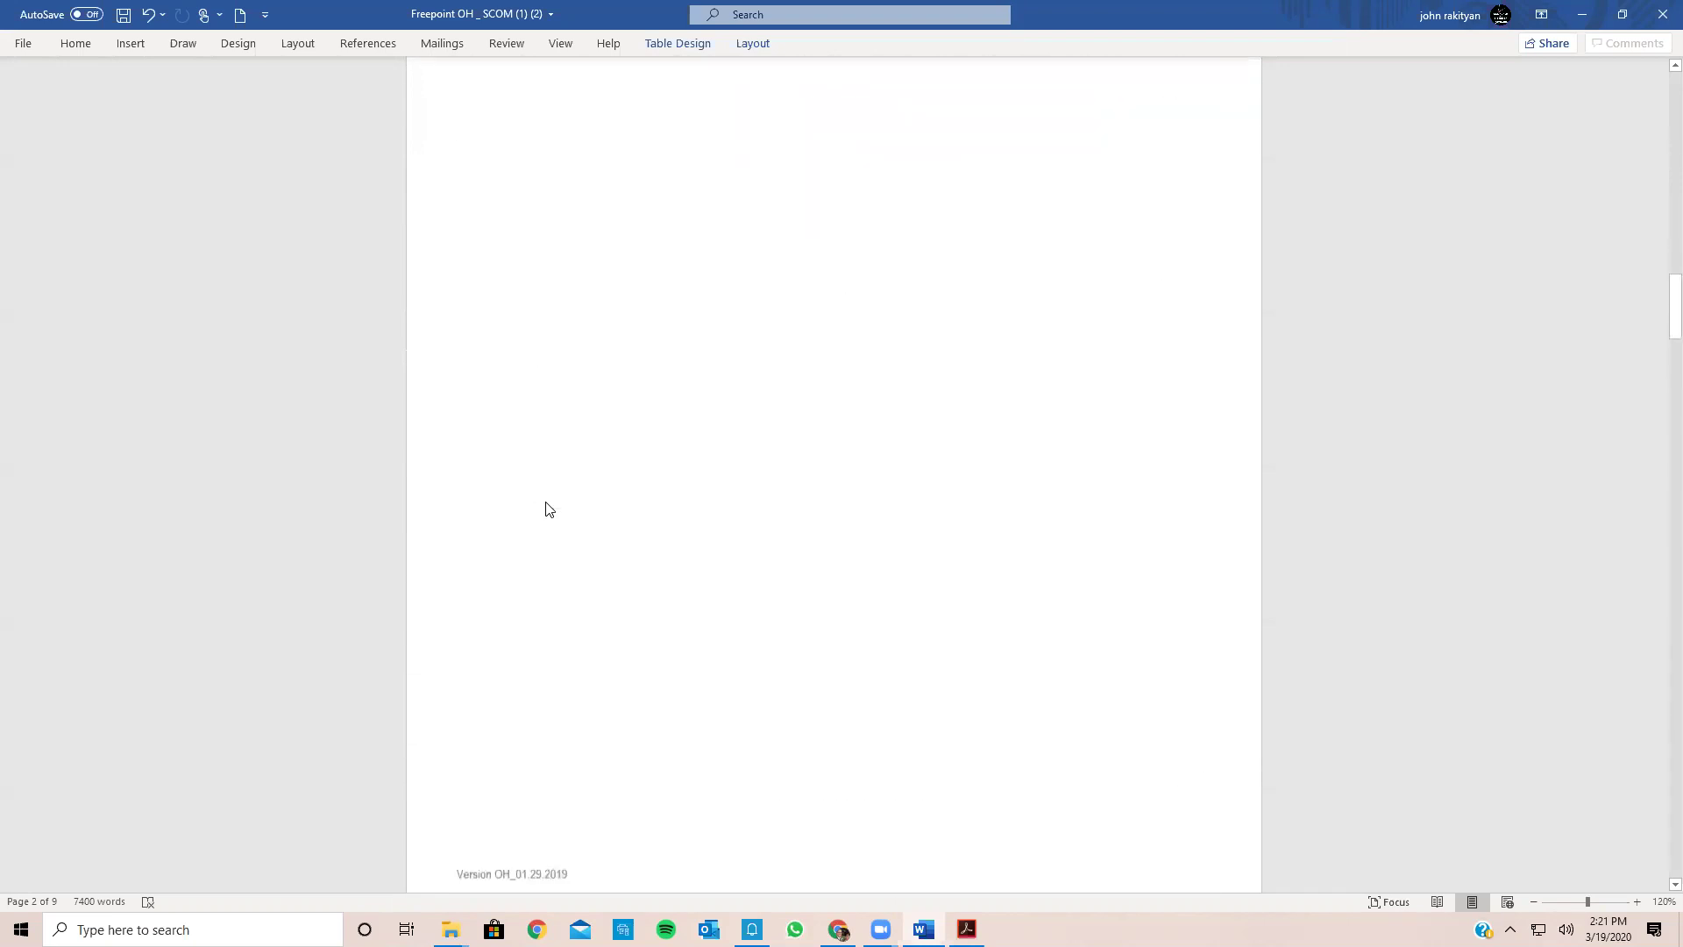
scroll(548, 509, "down", 12)
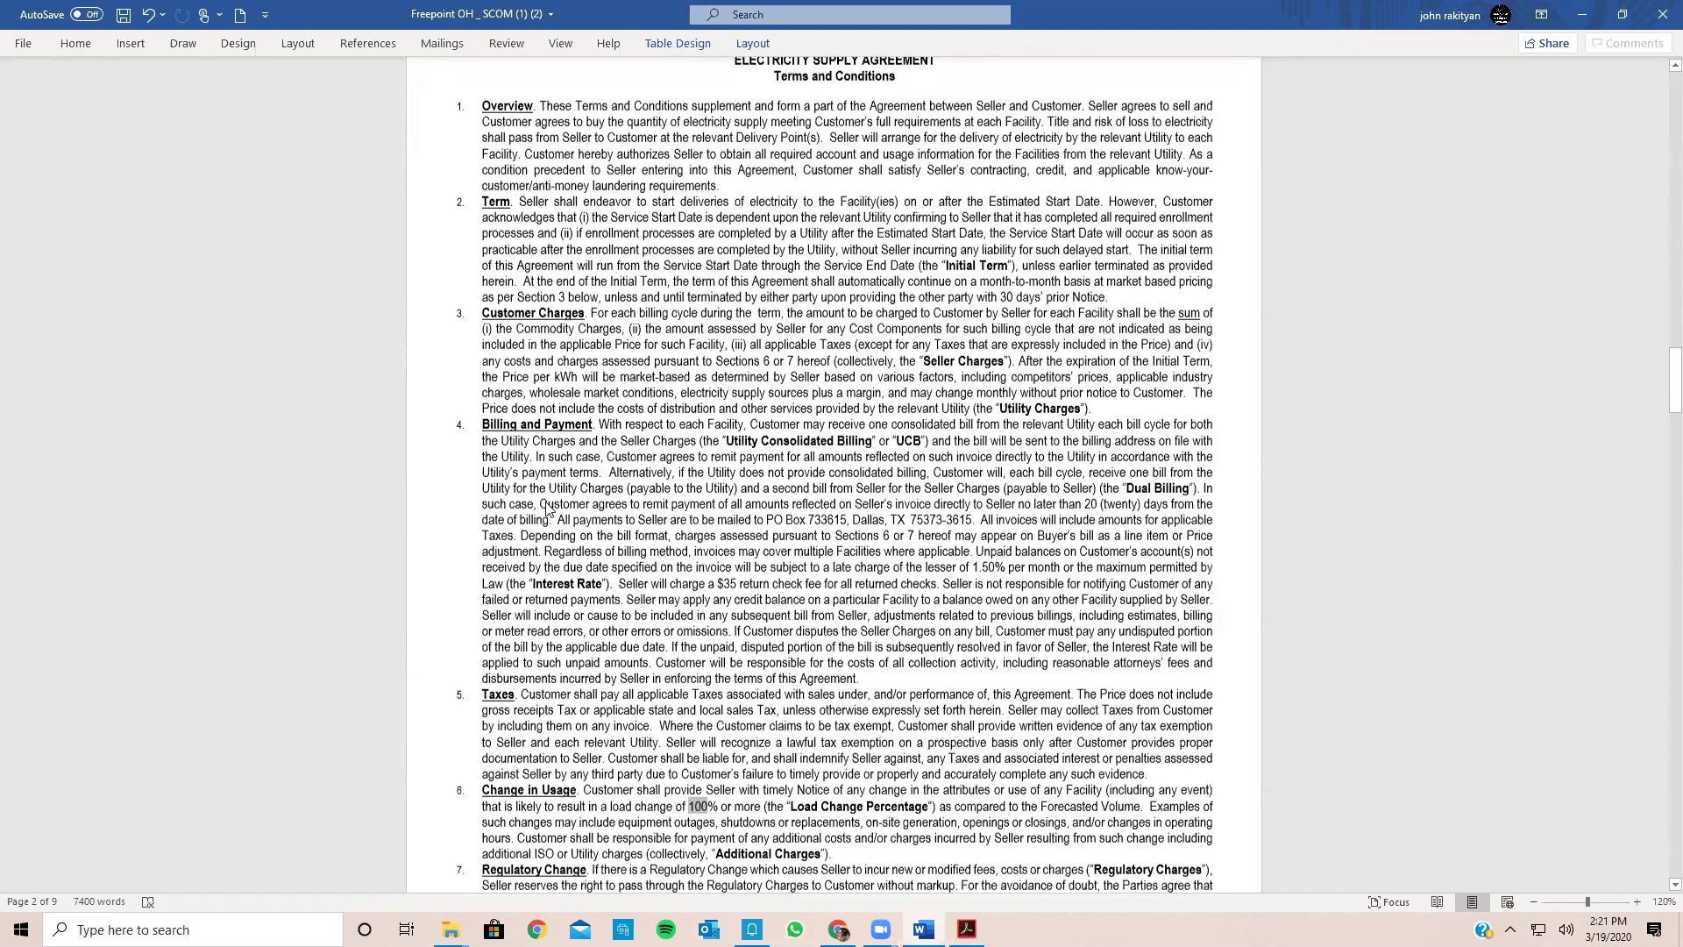
scroll(548, 508, "down", 8)
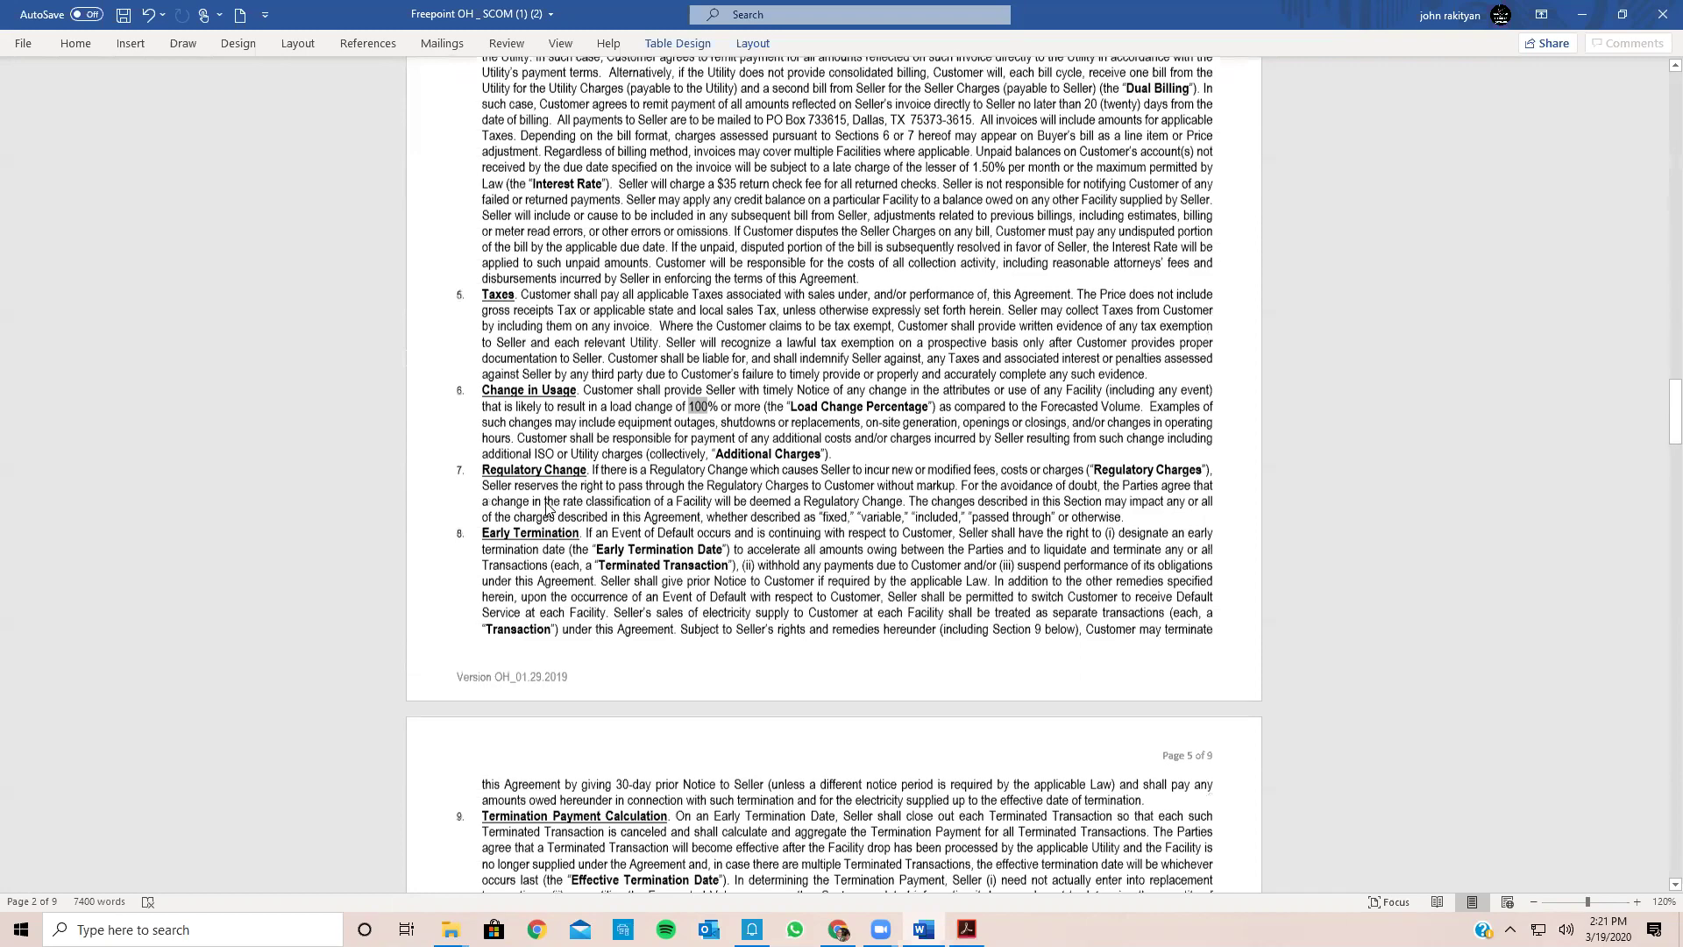
scroll(548, 509, "down", 19)
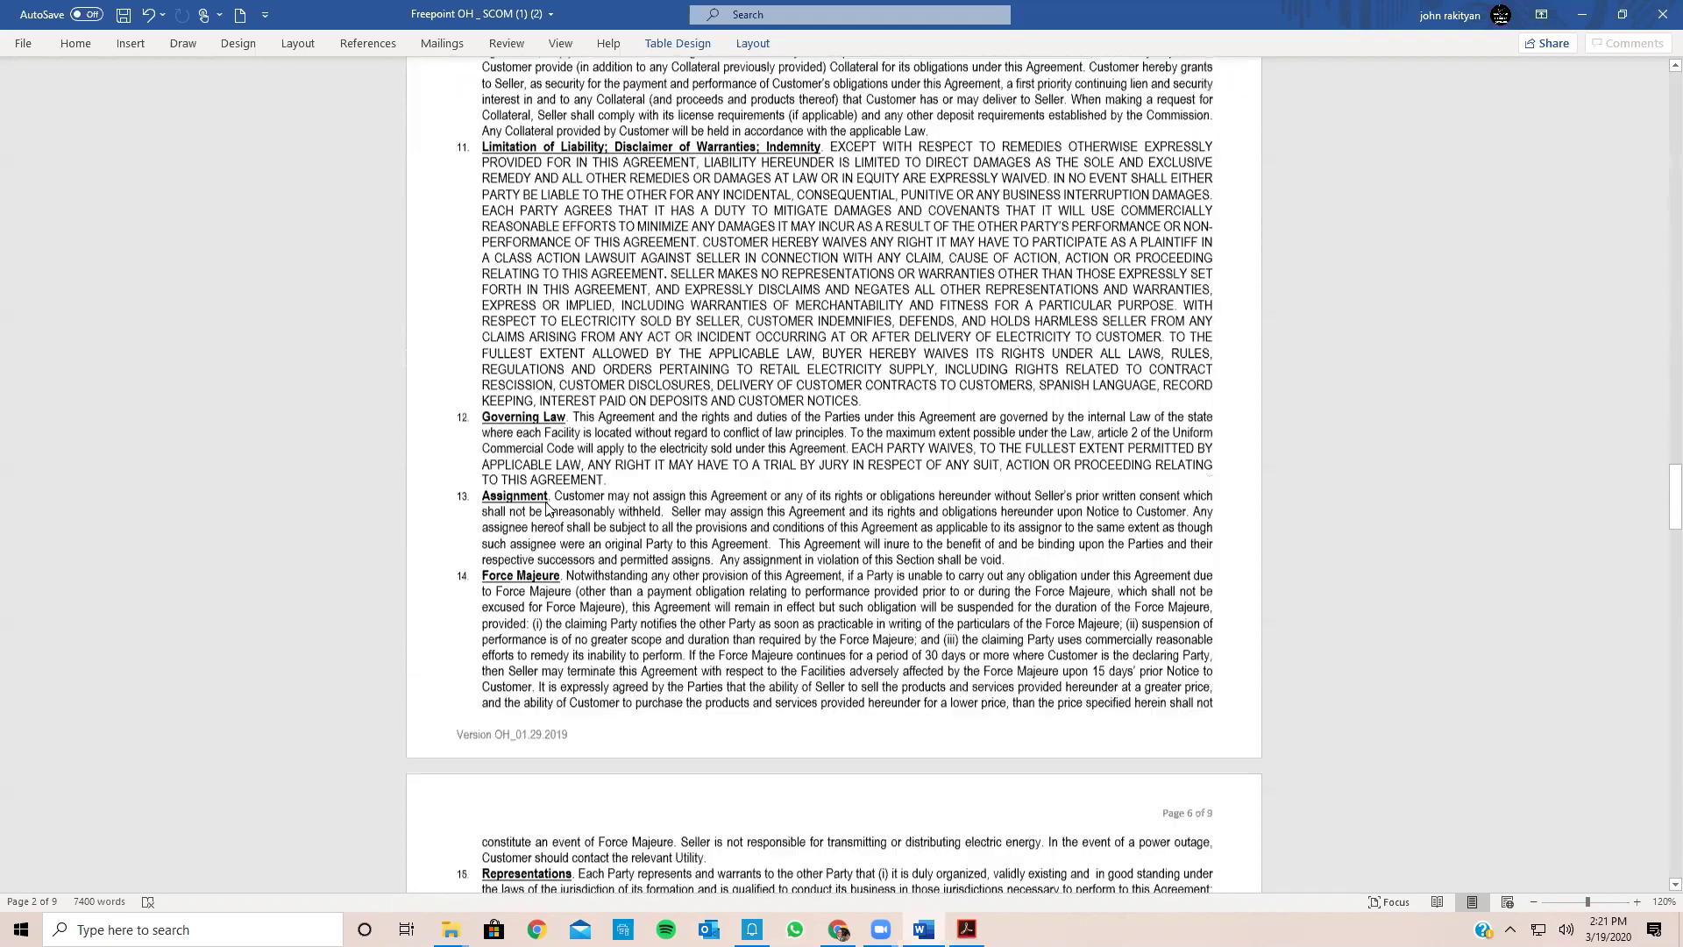
scroll(1659, 545, "down", 20)
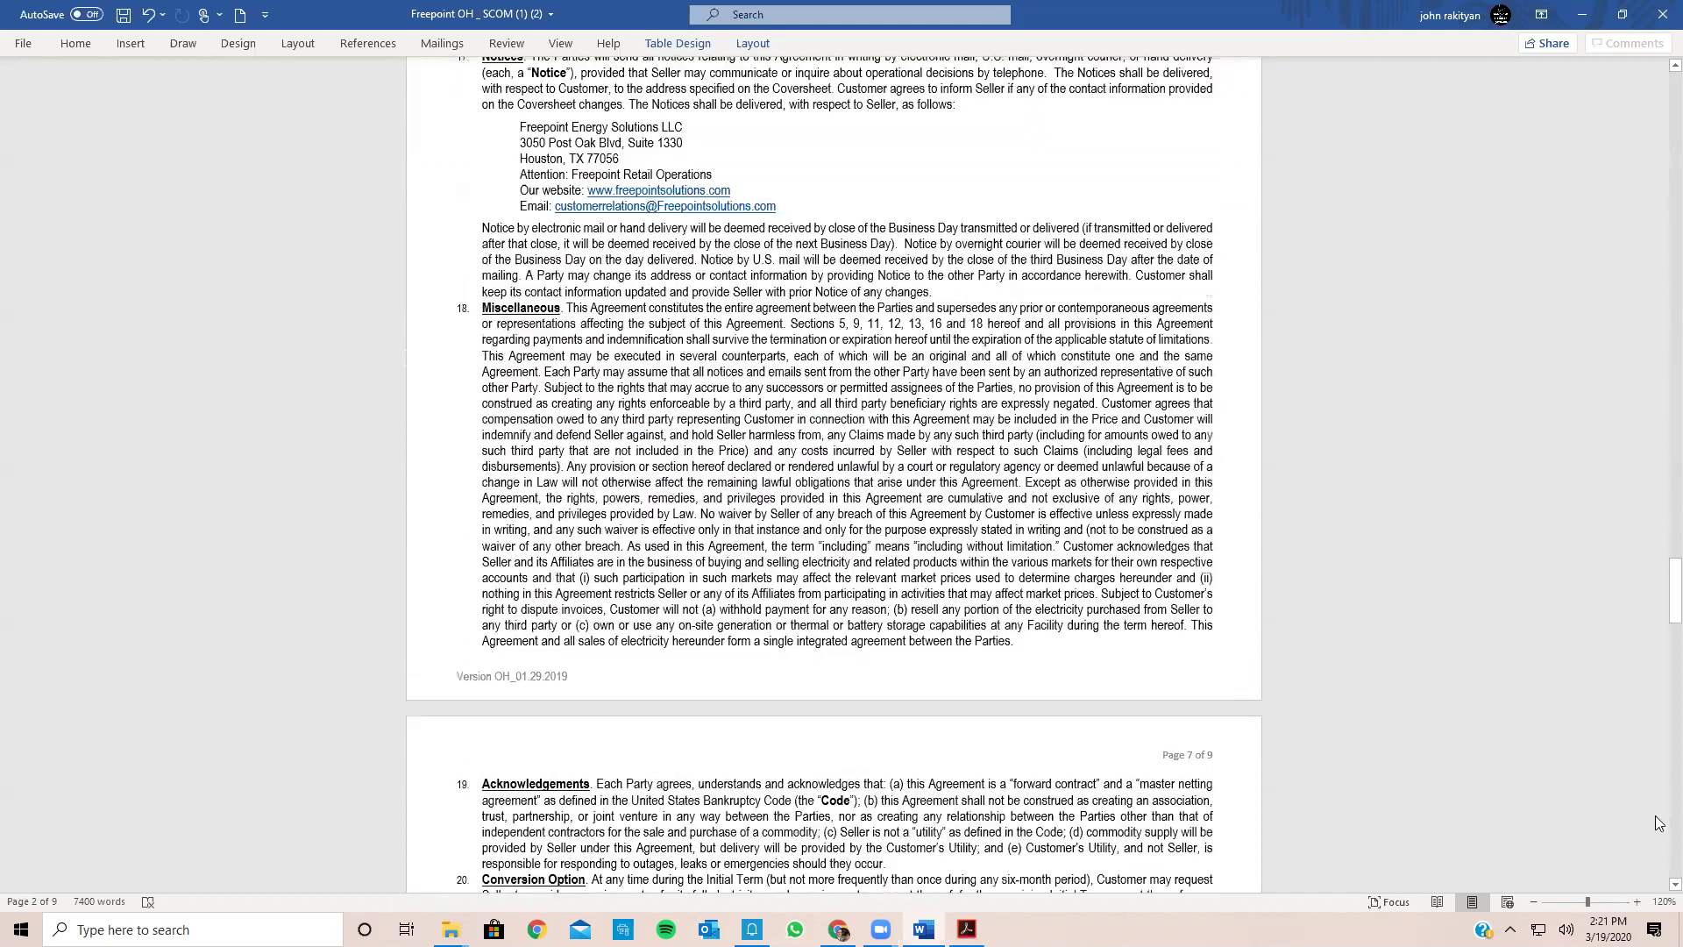
scroll(1659, 546, "down", 20)
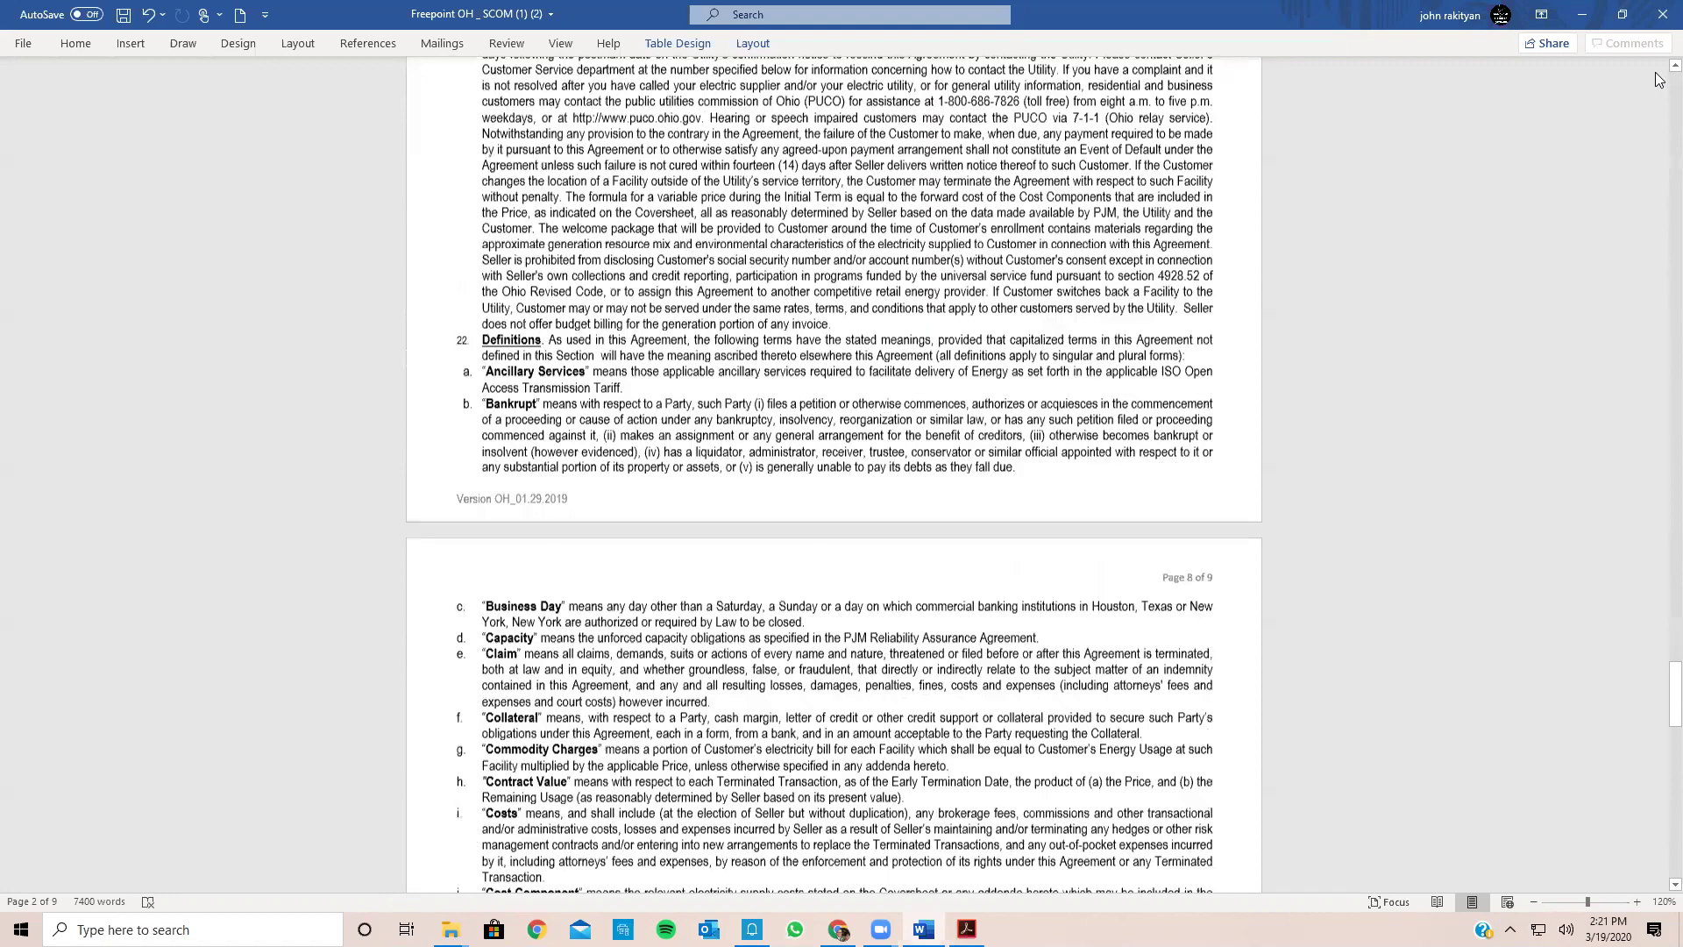
key("ctrl+Home")
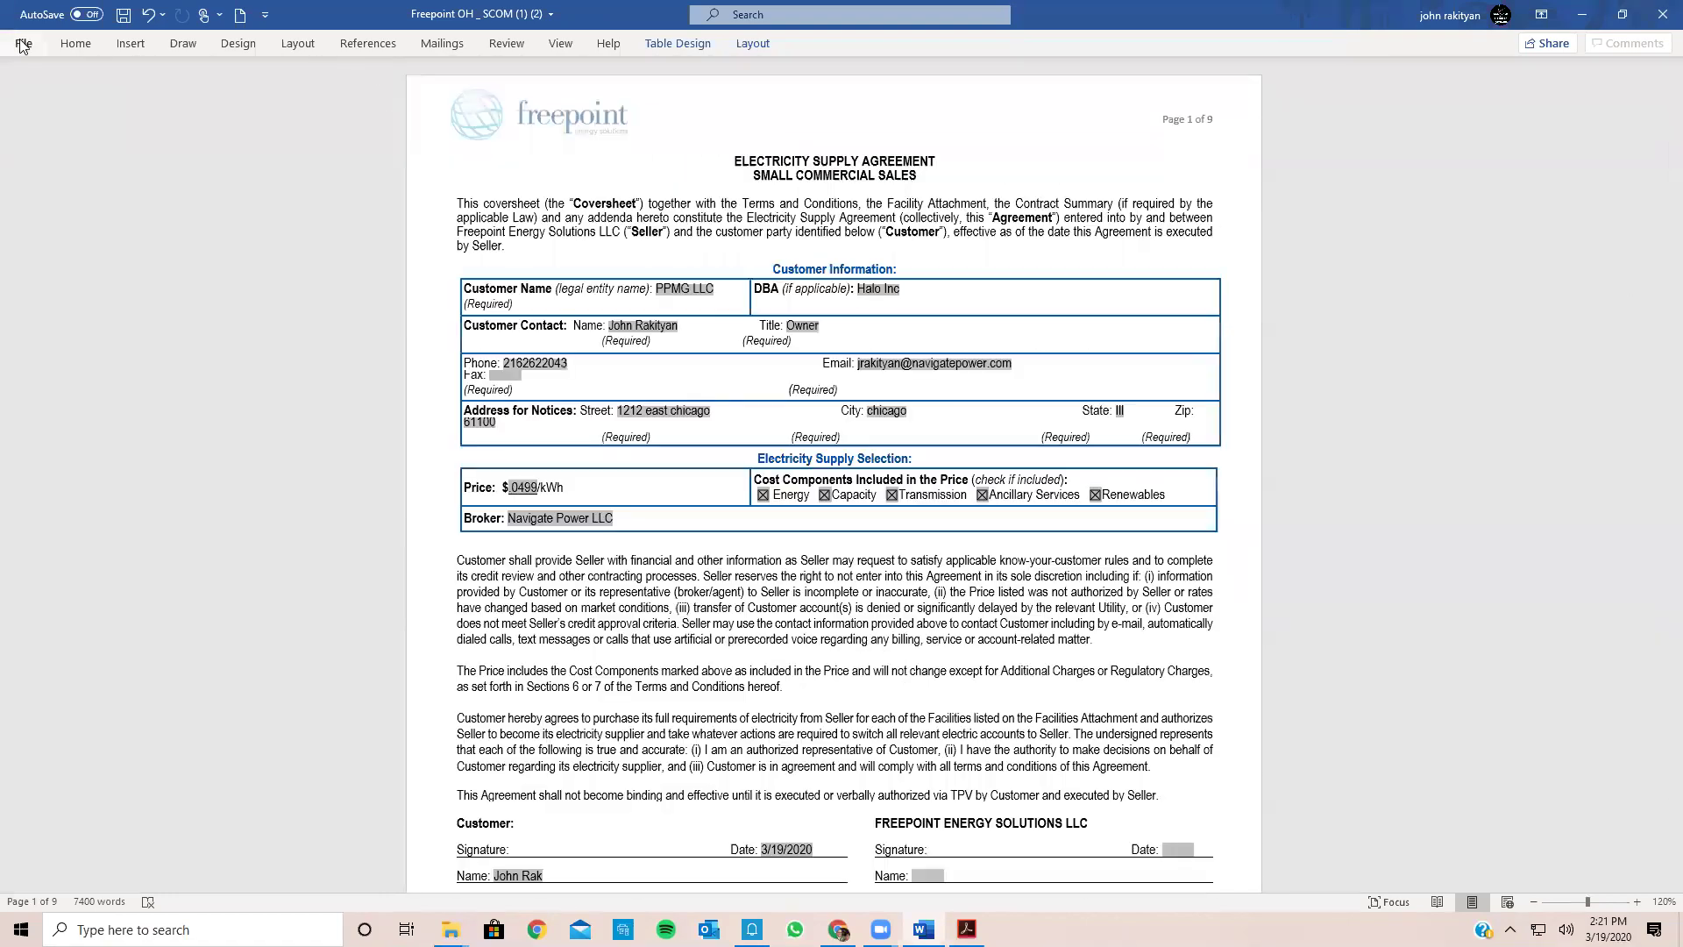
Step: Save the agreement as a PDF on the Desktop, named after the customer and ending 'Freepoint 48 months'
left_click(22, 43)
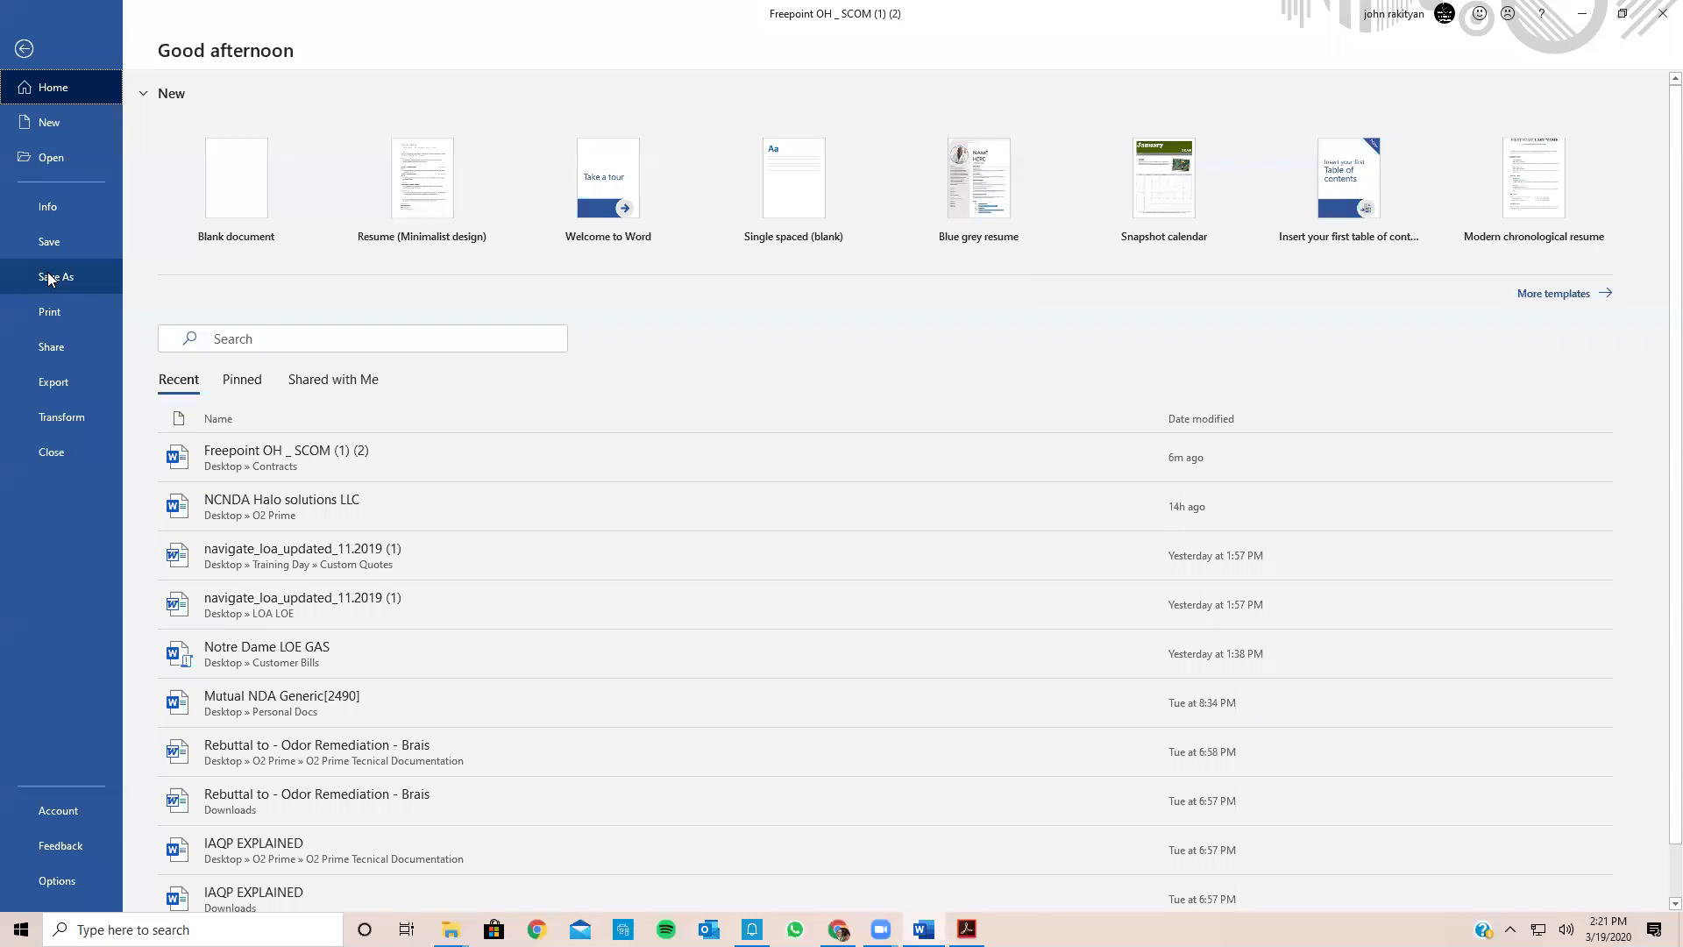
left_click(49, 278)
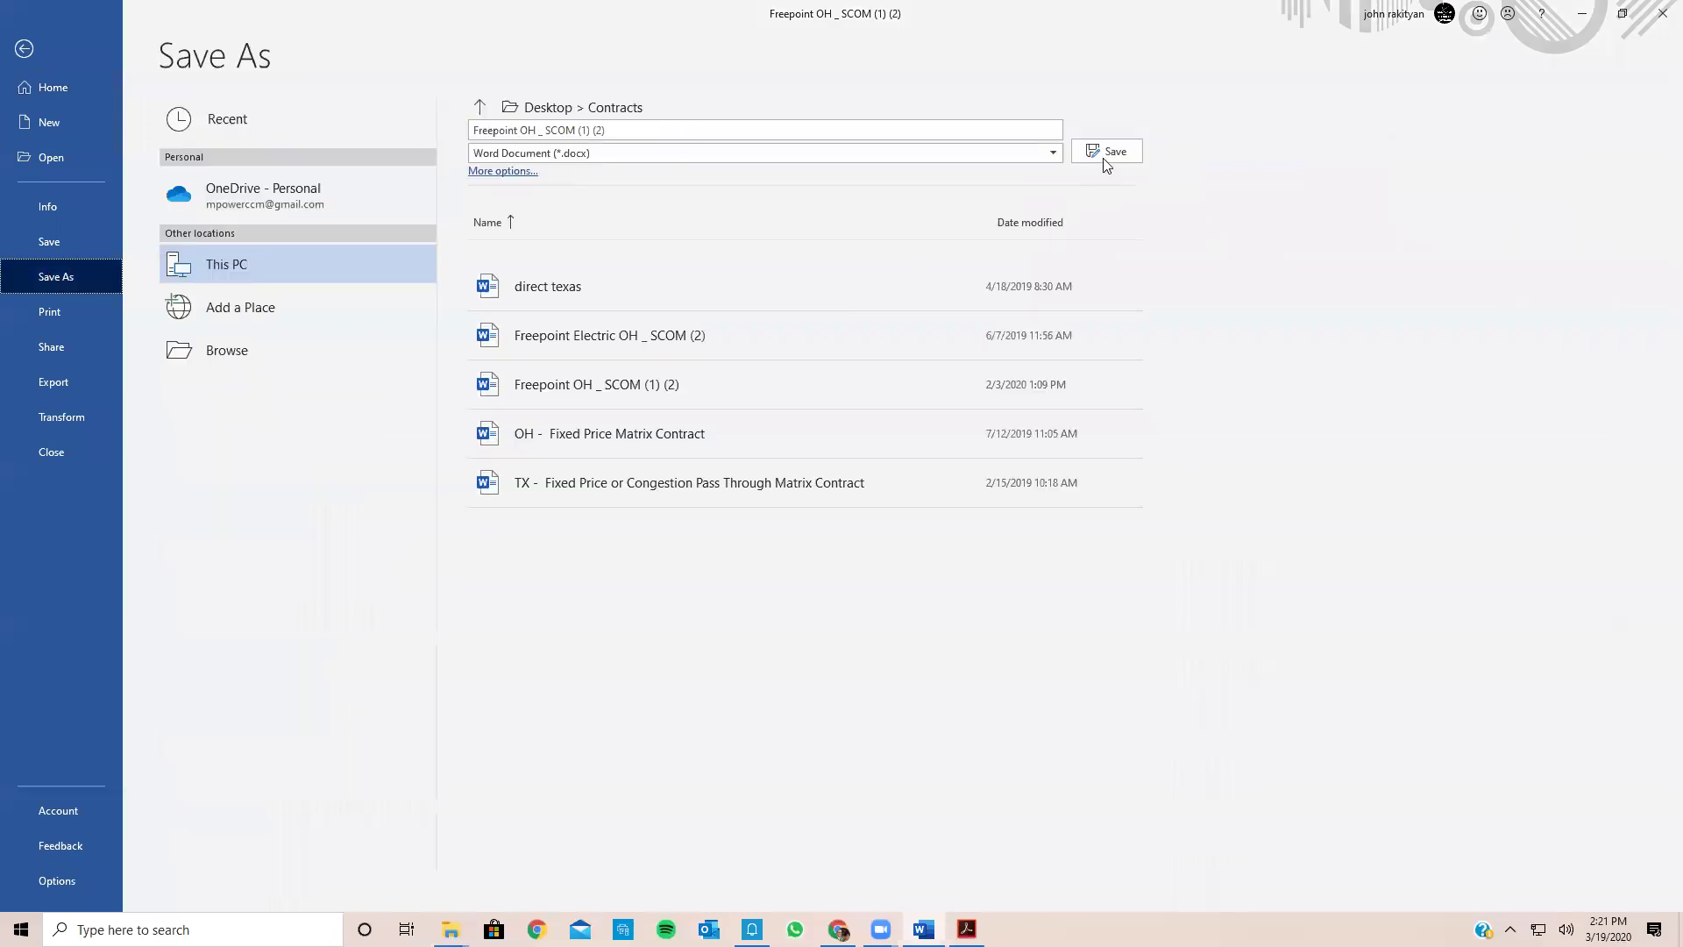
left_click(1054, 153)
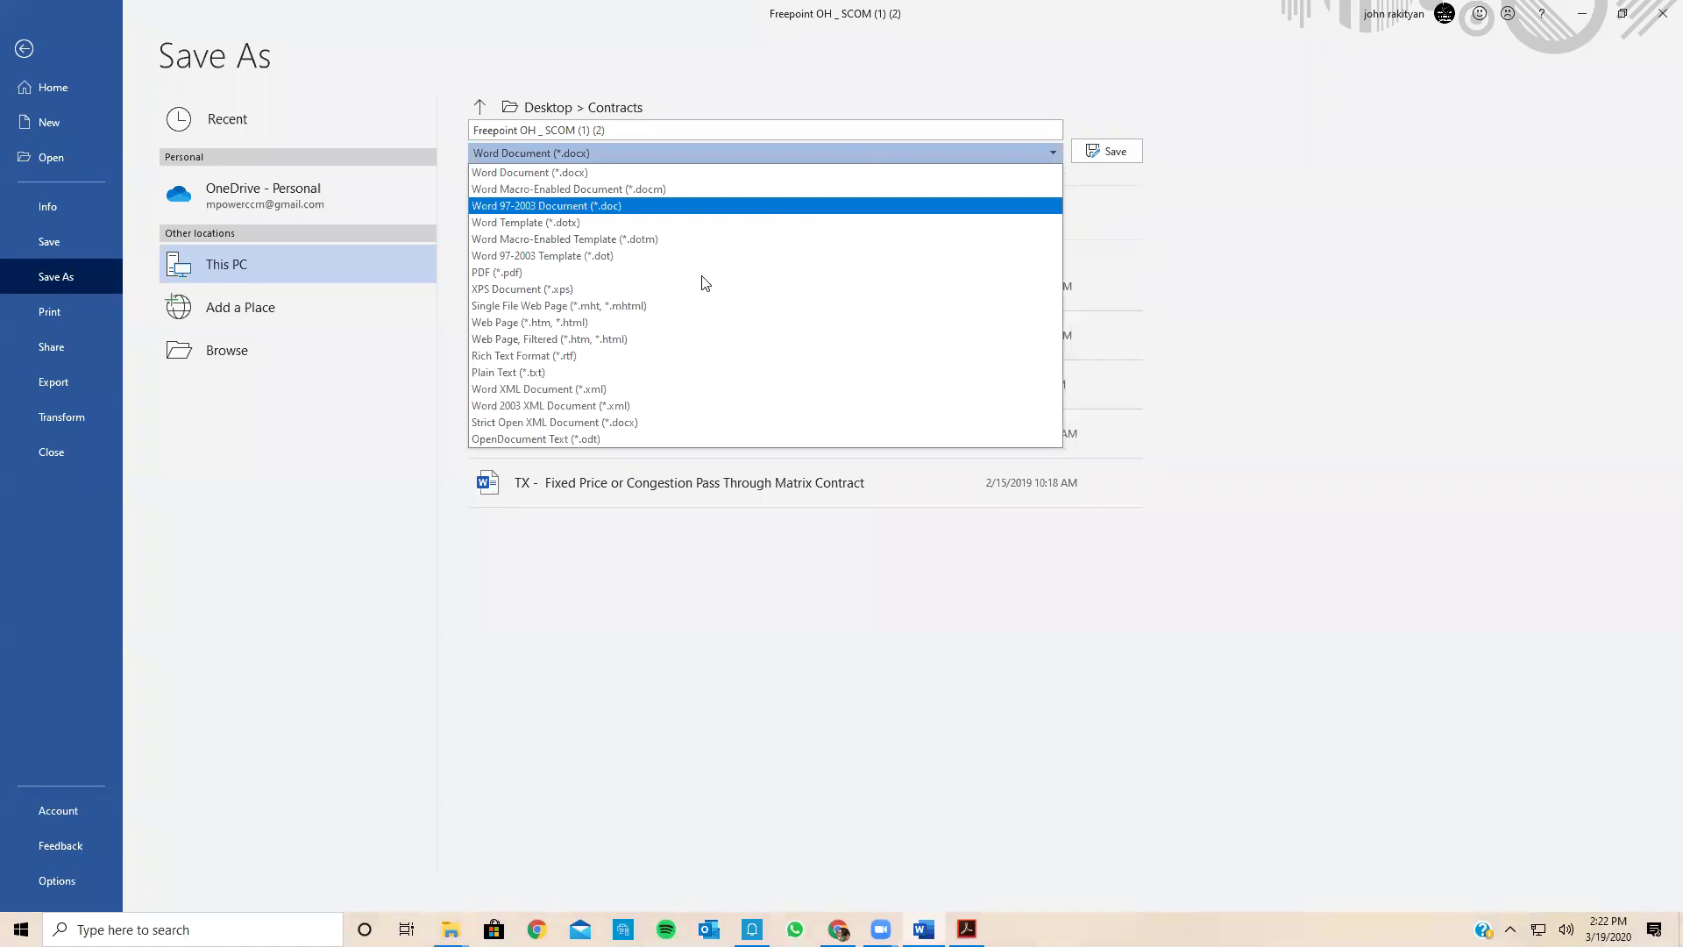
key("Escape")
key("p")
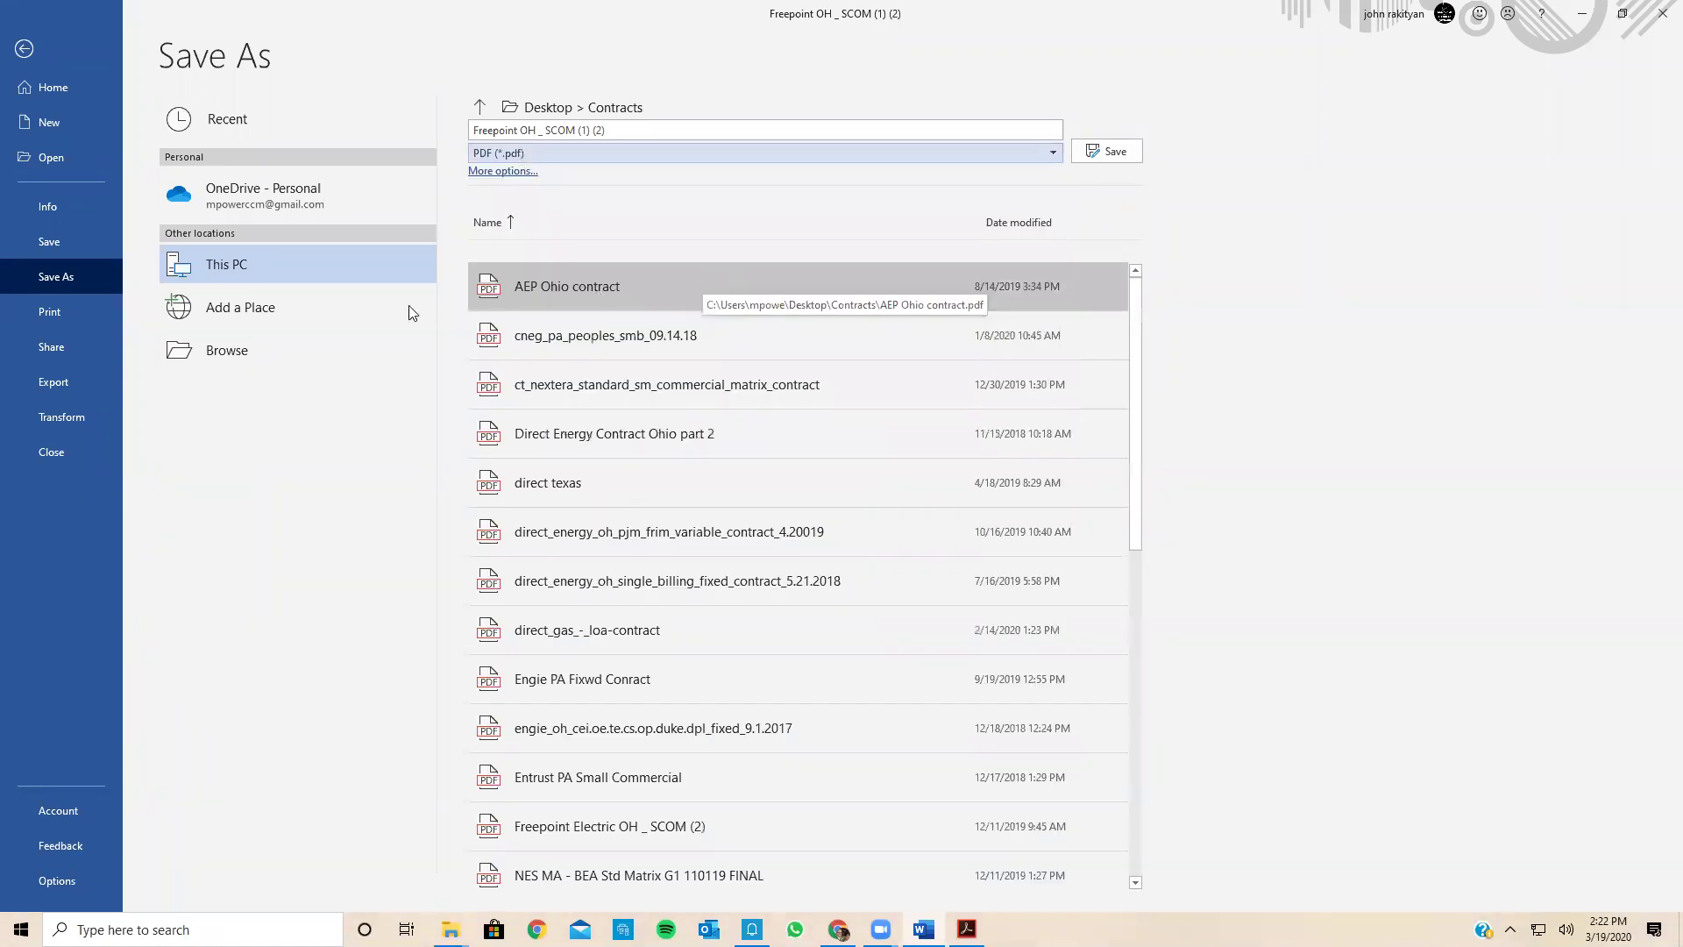
left_click(218, 348)
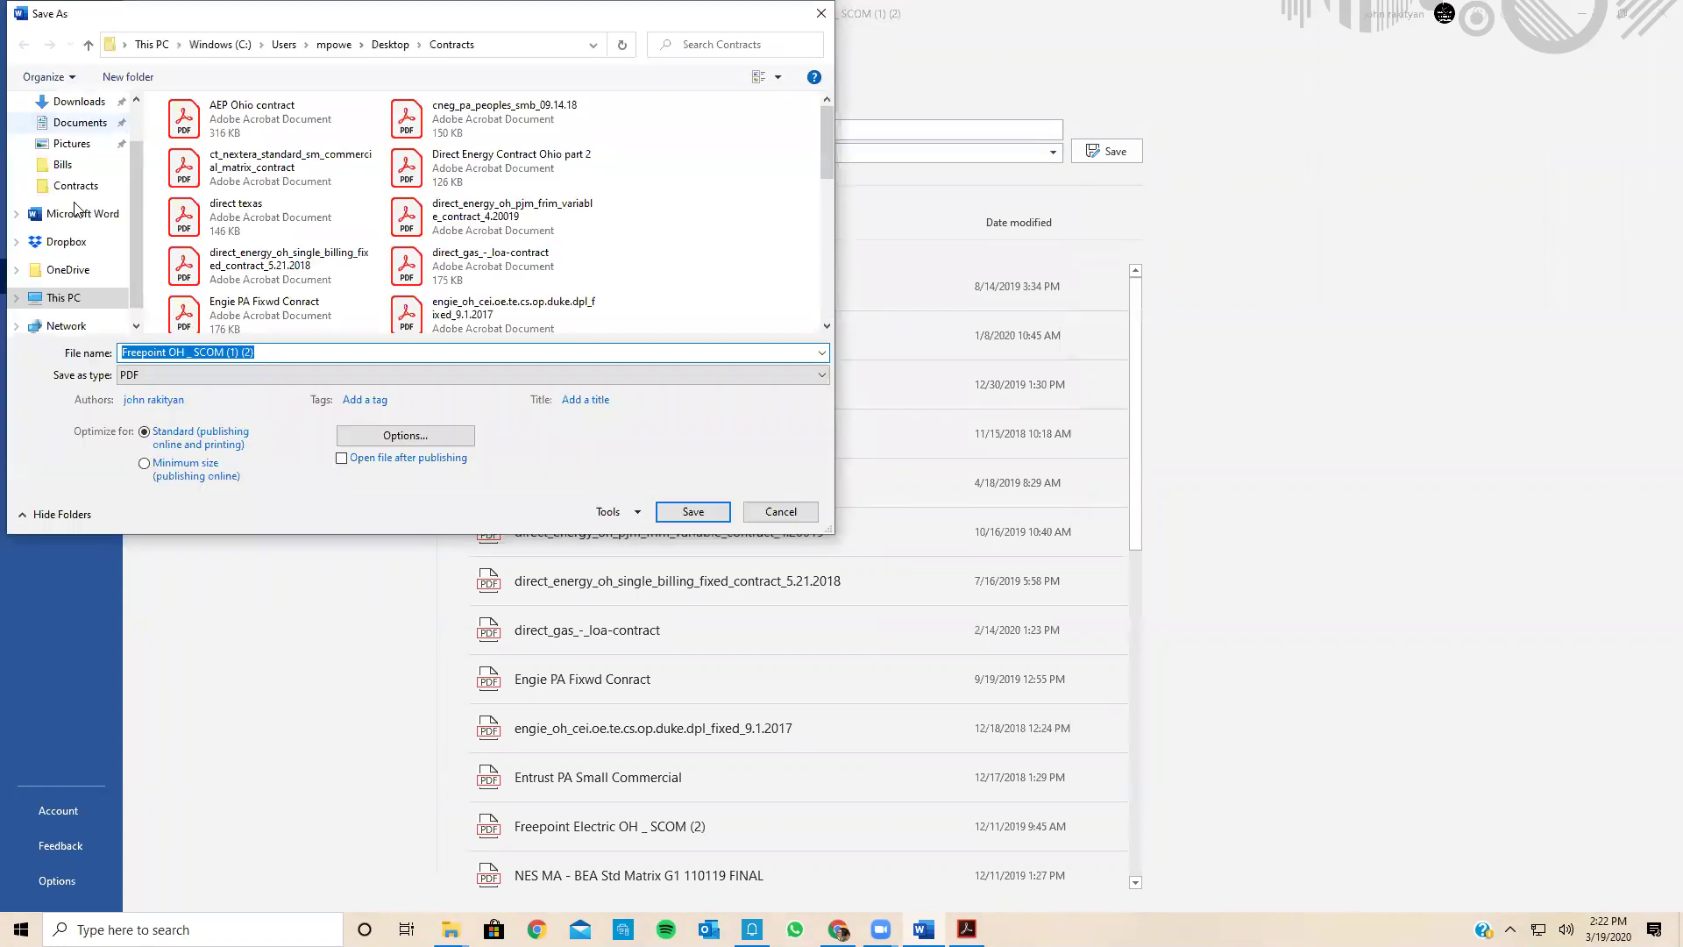
left_click(81, 141)
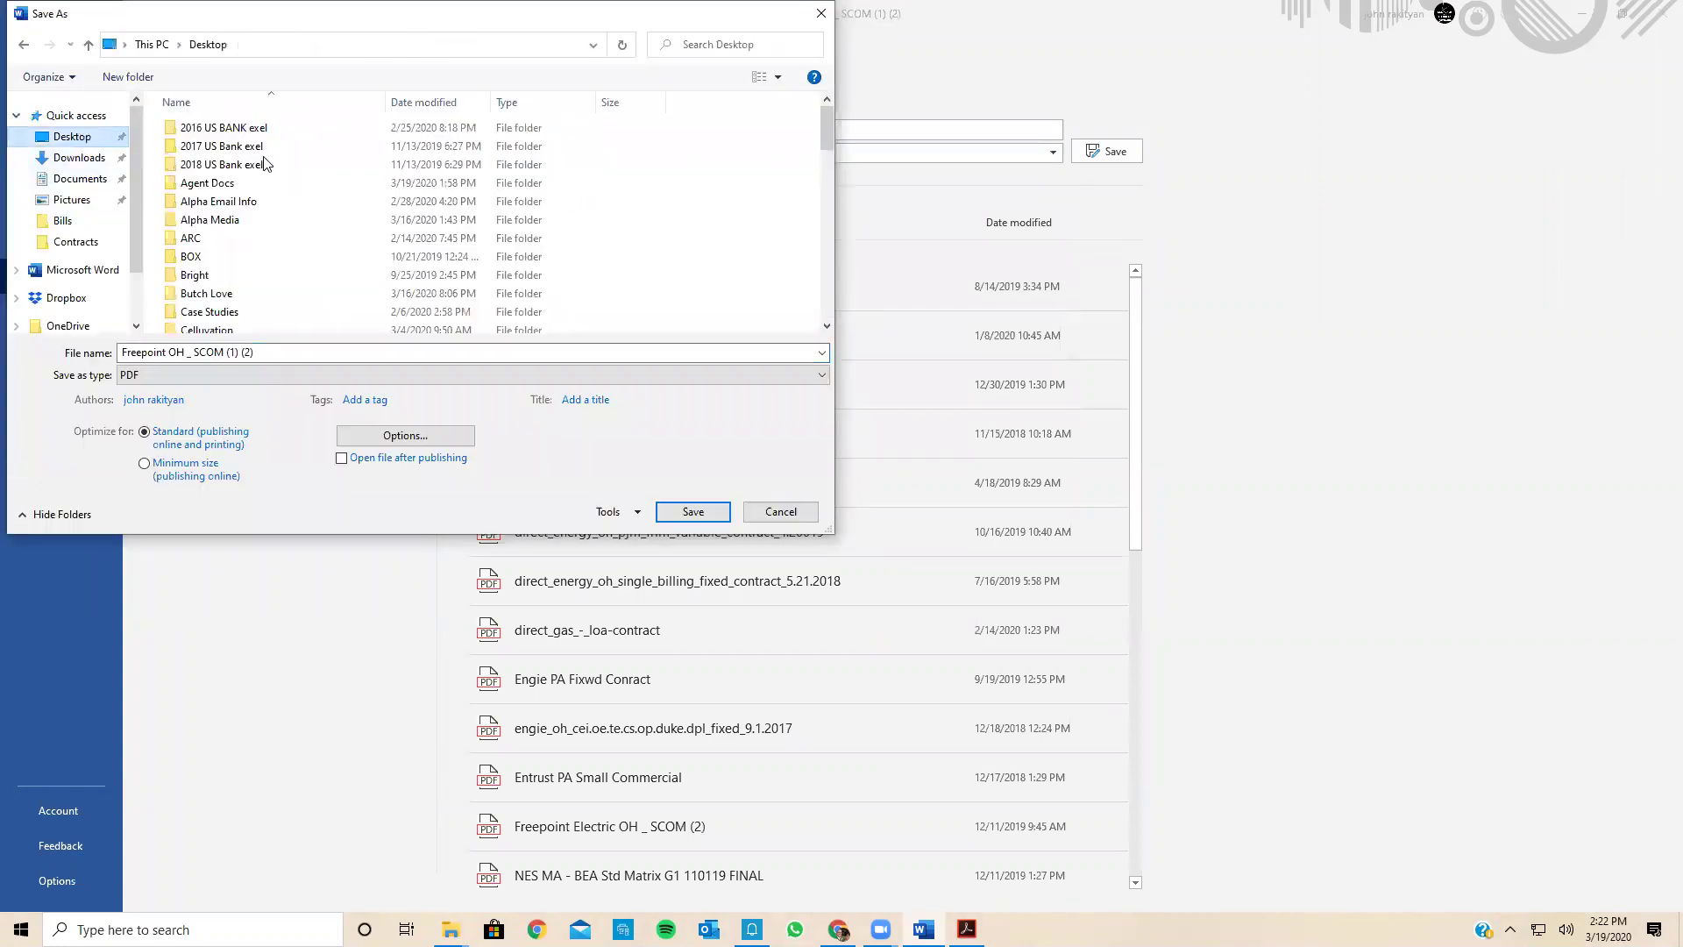
scroll(312, 298, "down", 2)
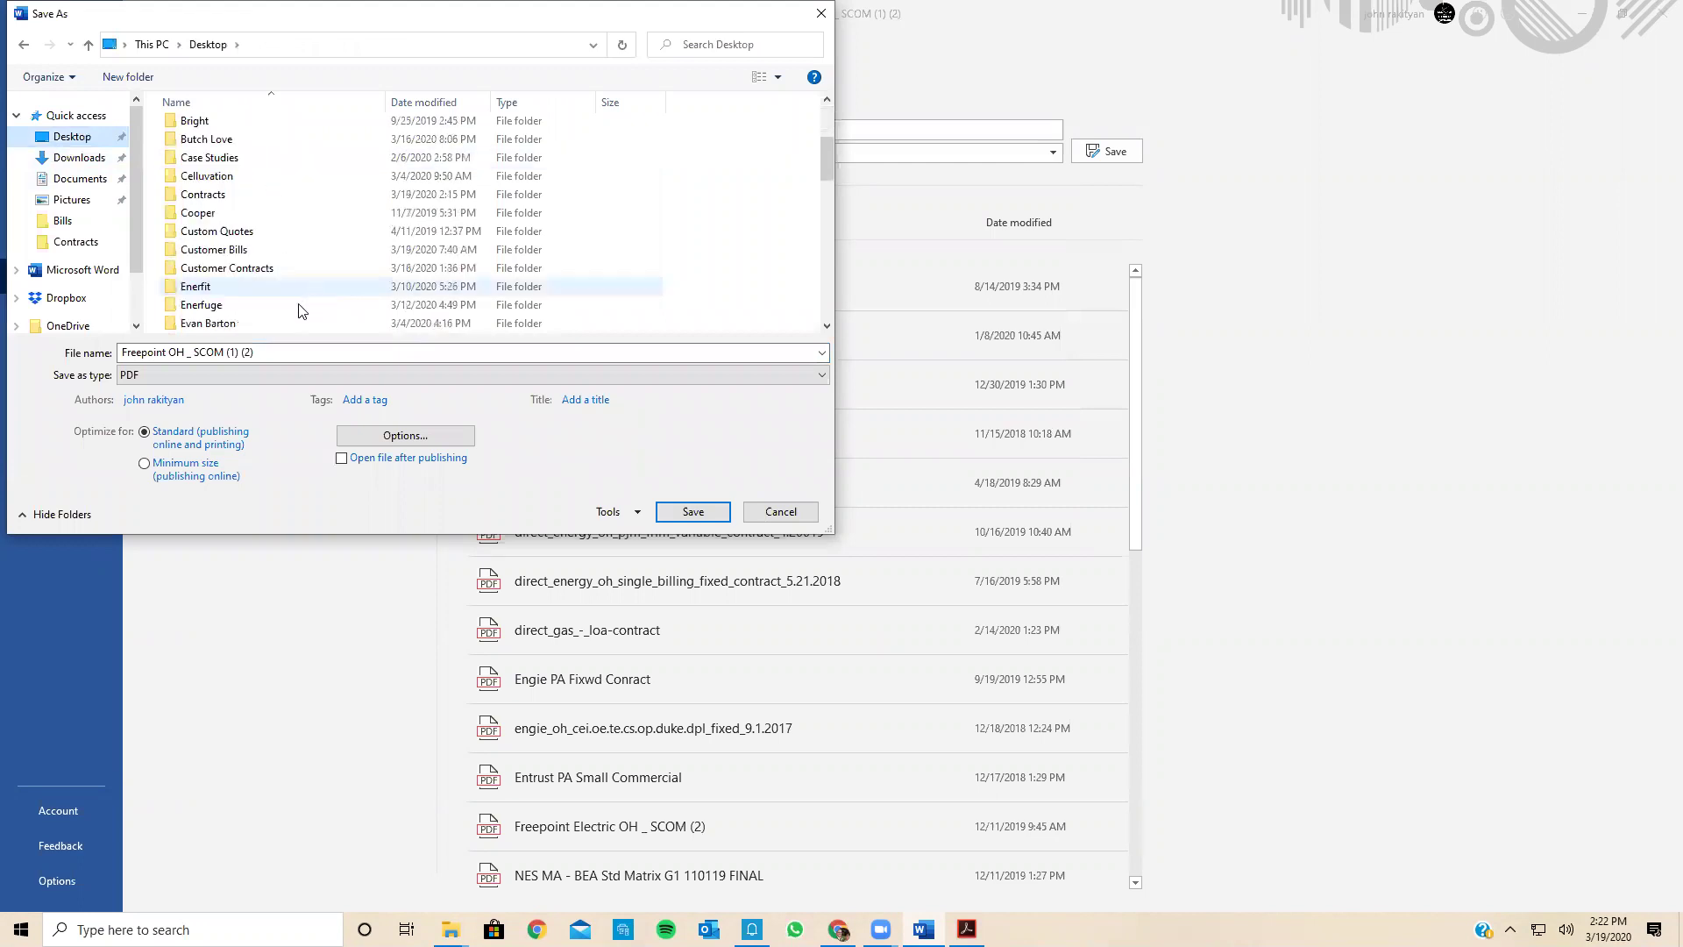
left_click(270, 347)
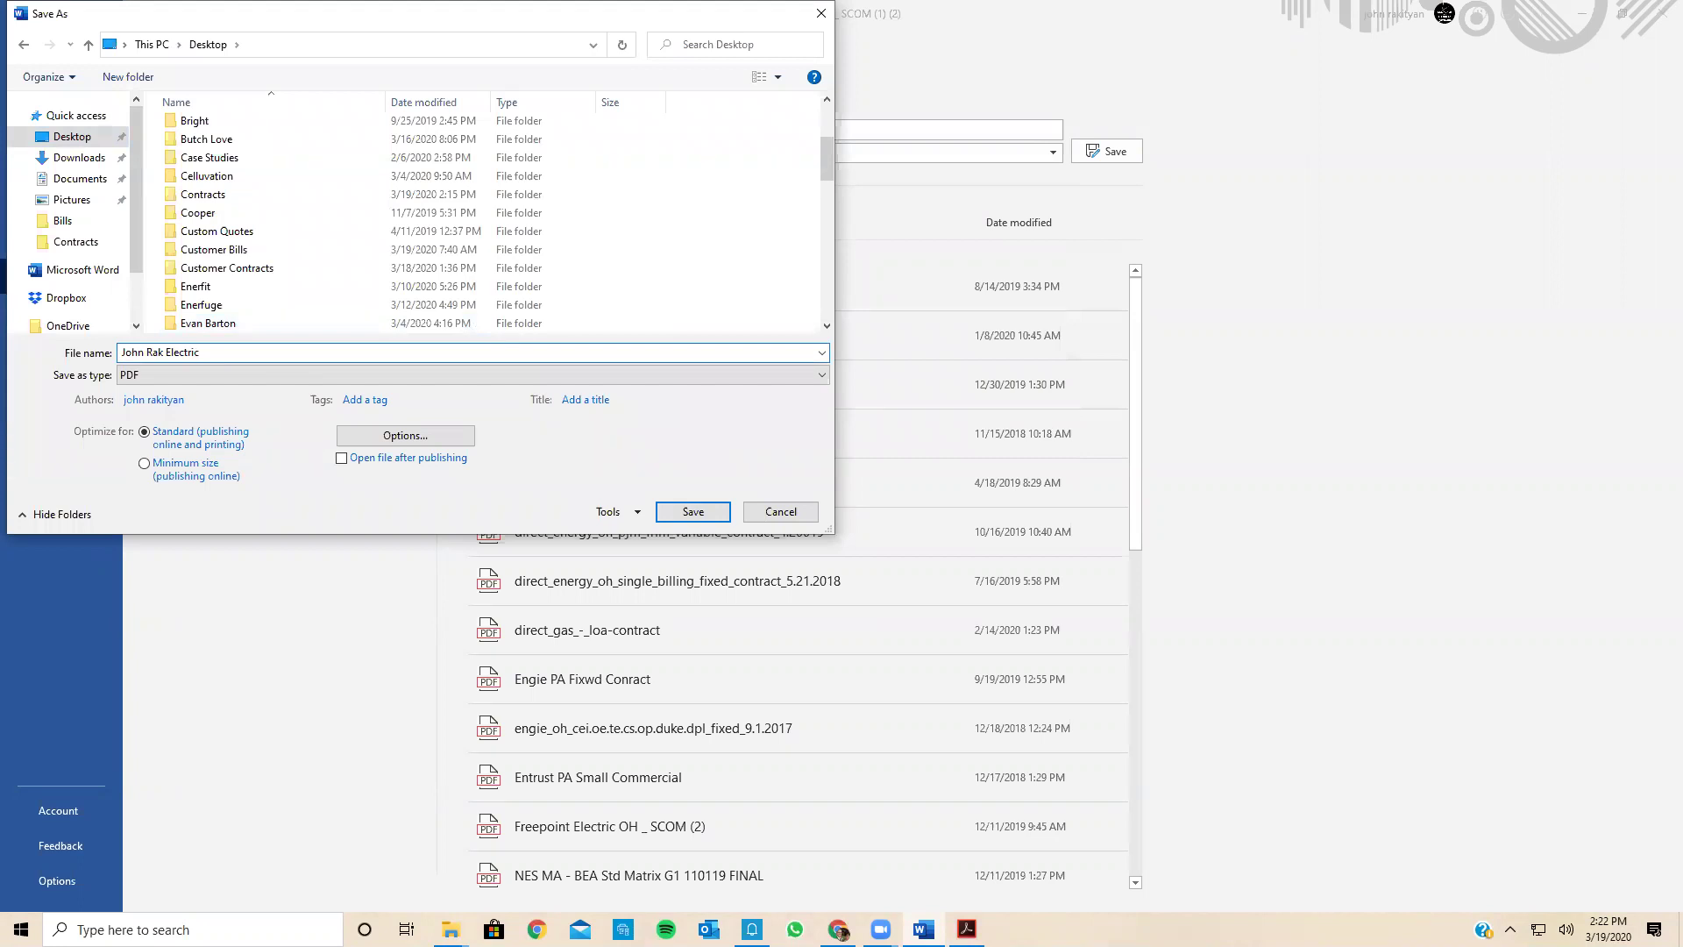
type(" Freepoint 48 months")
key("Return")
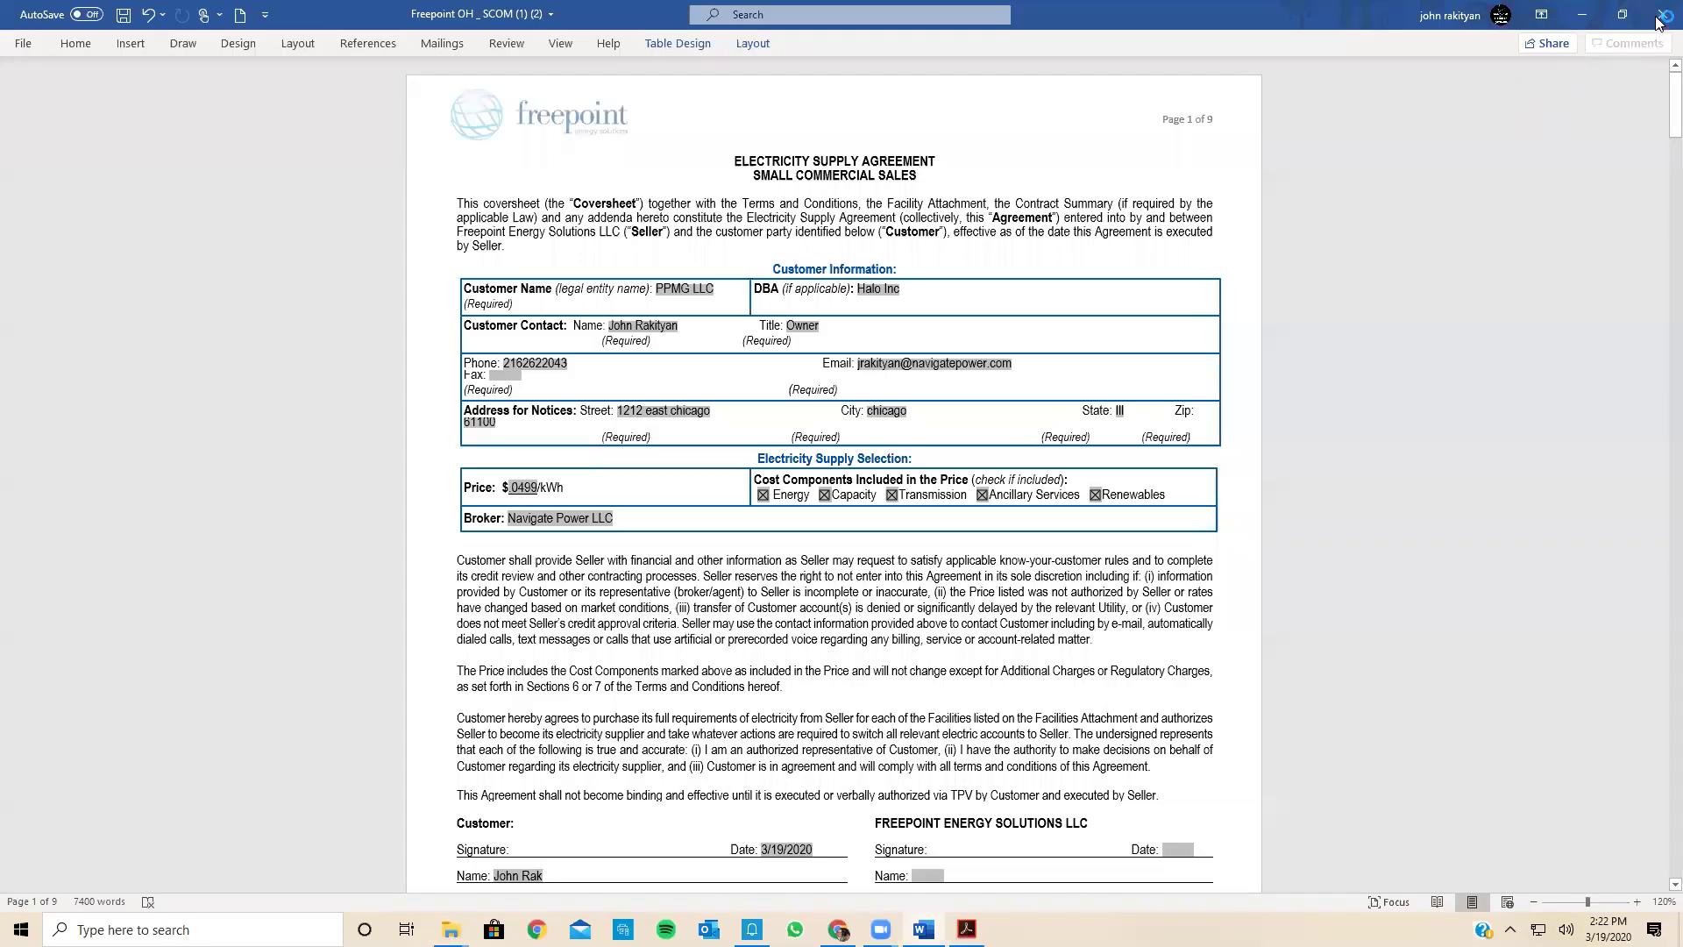
Step: Close Word without saving, then close the AEP bill in Acrobat and the Bills folder
left_click(1663, 14)
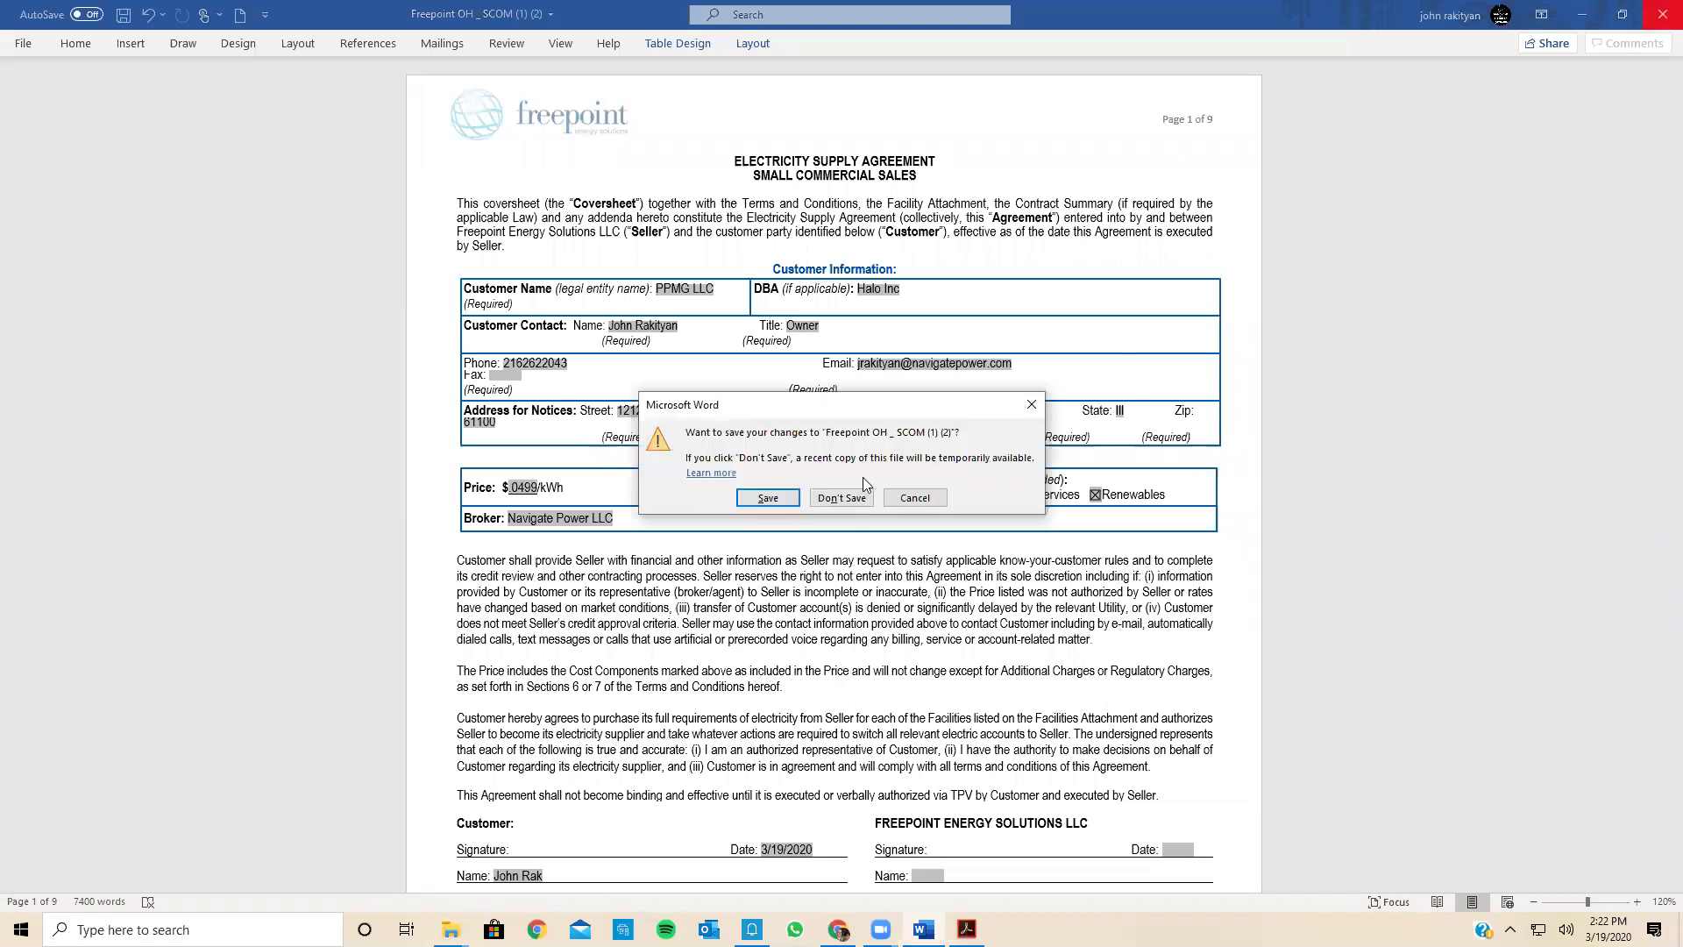
left_click(842, 498)
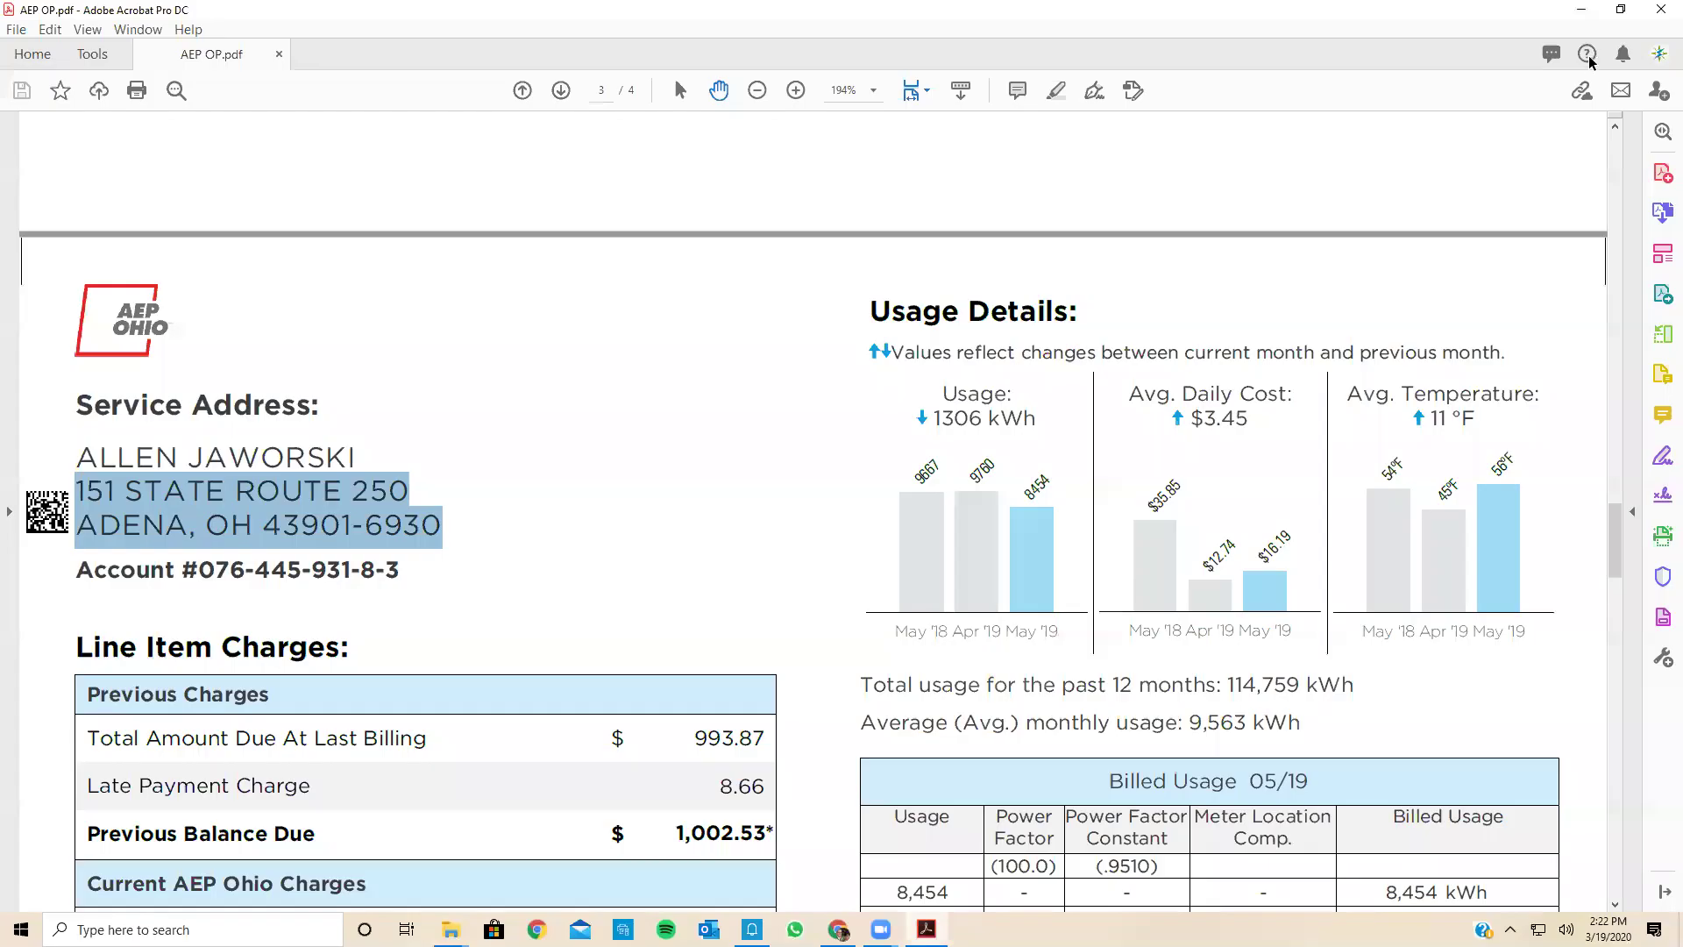
left_click(1660, 11)
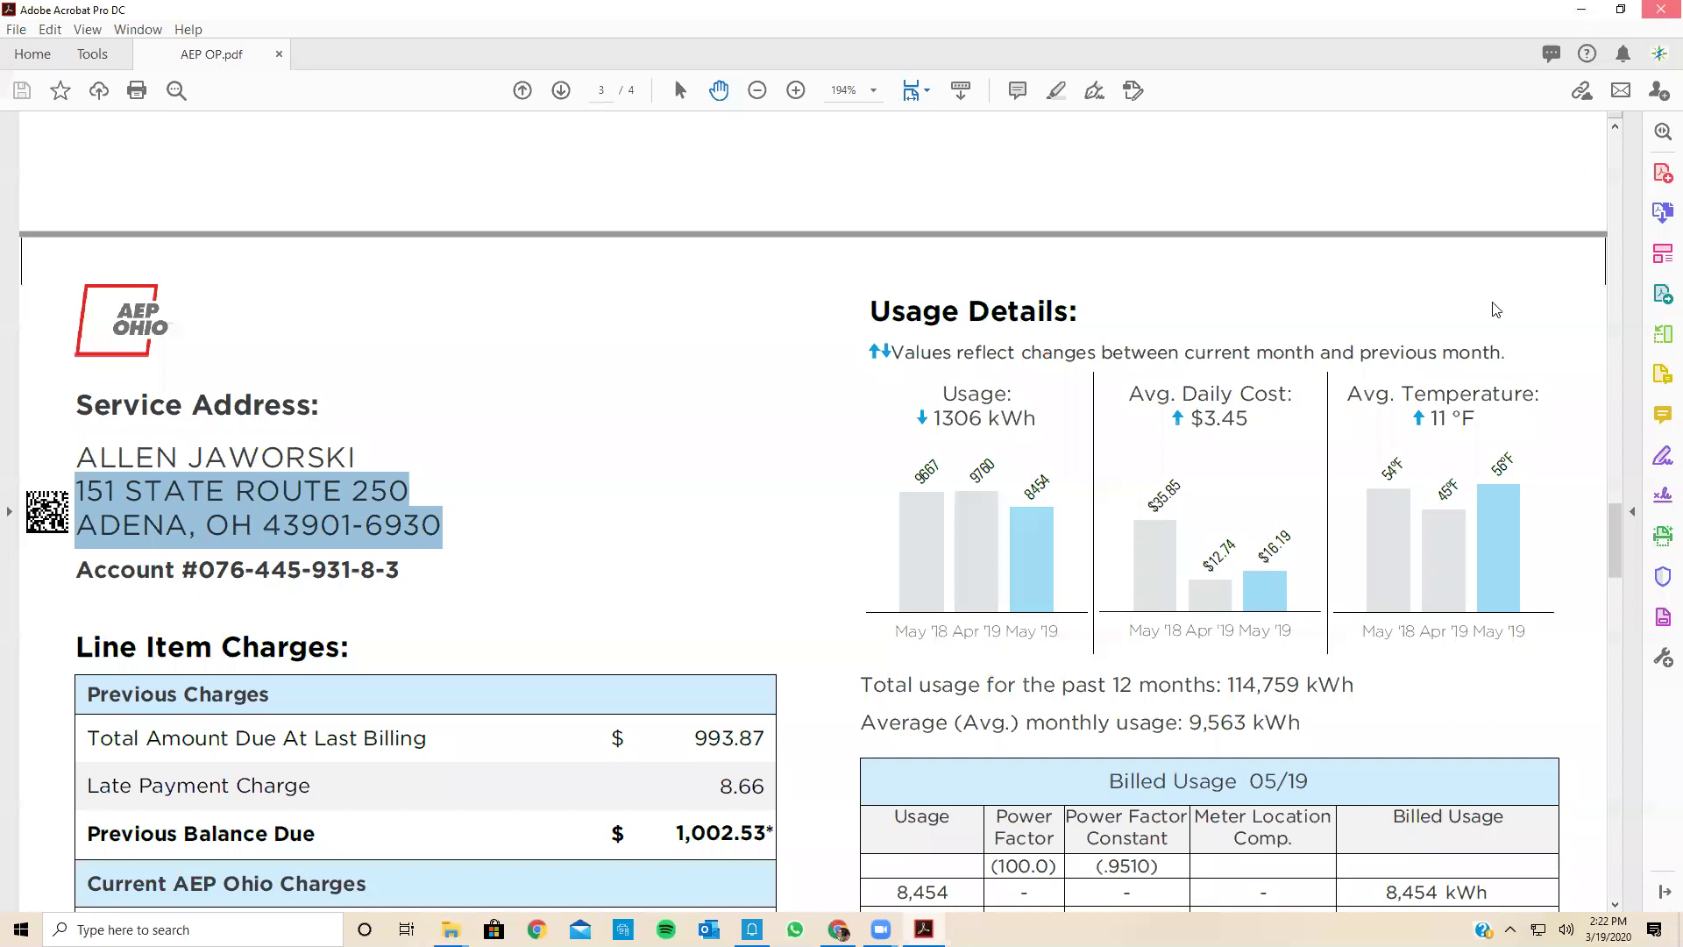
key("alt+F4")
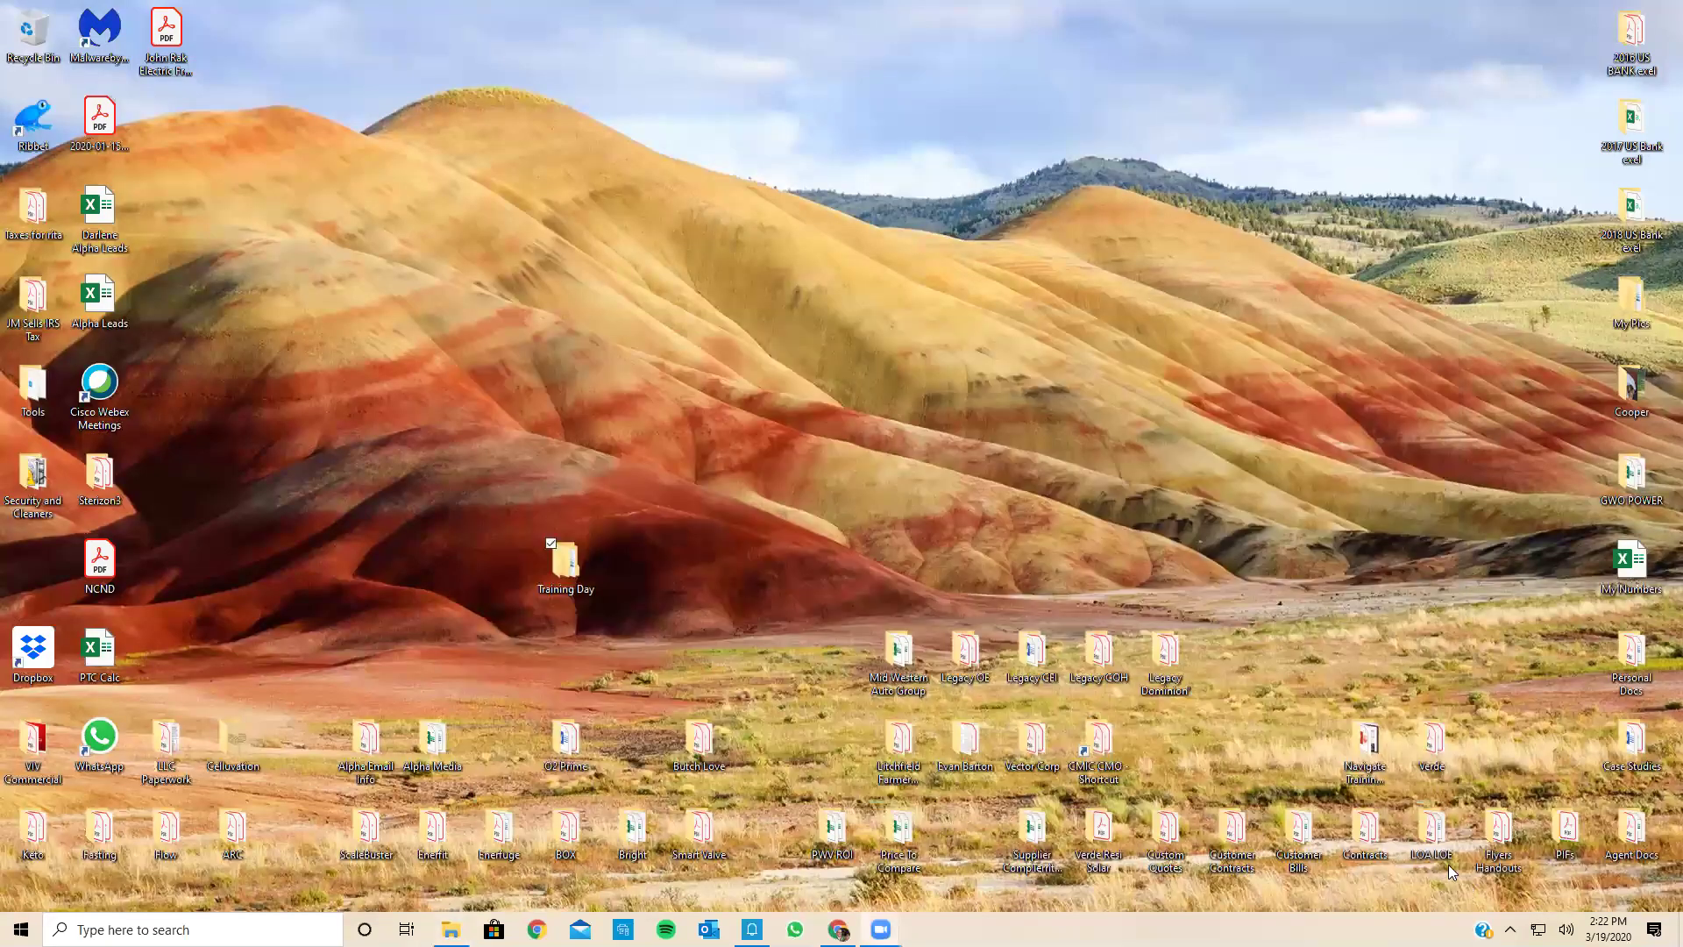
Step: Open the desktop Contracts folder, then Customer Contracts, and browse its files
left_click(1374, 842)
double_click(1374, 841)
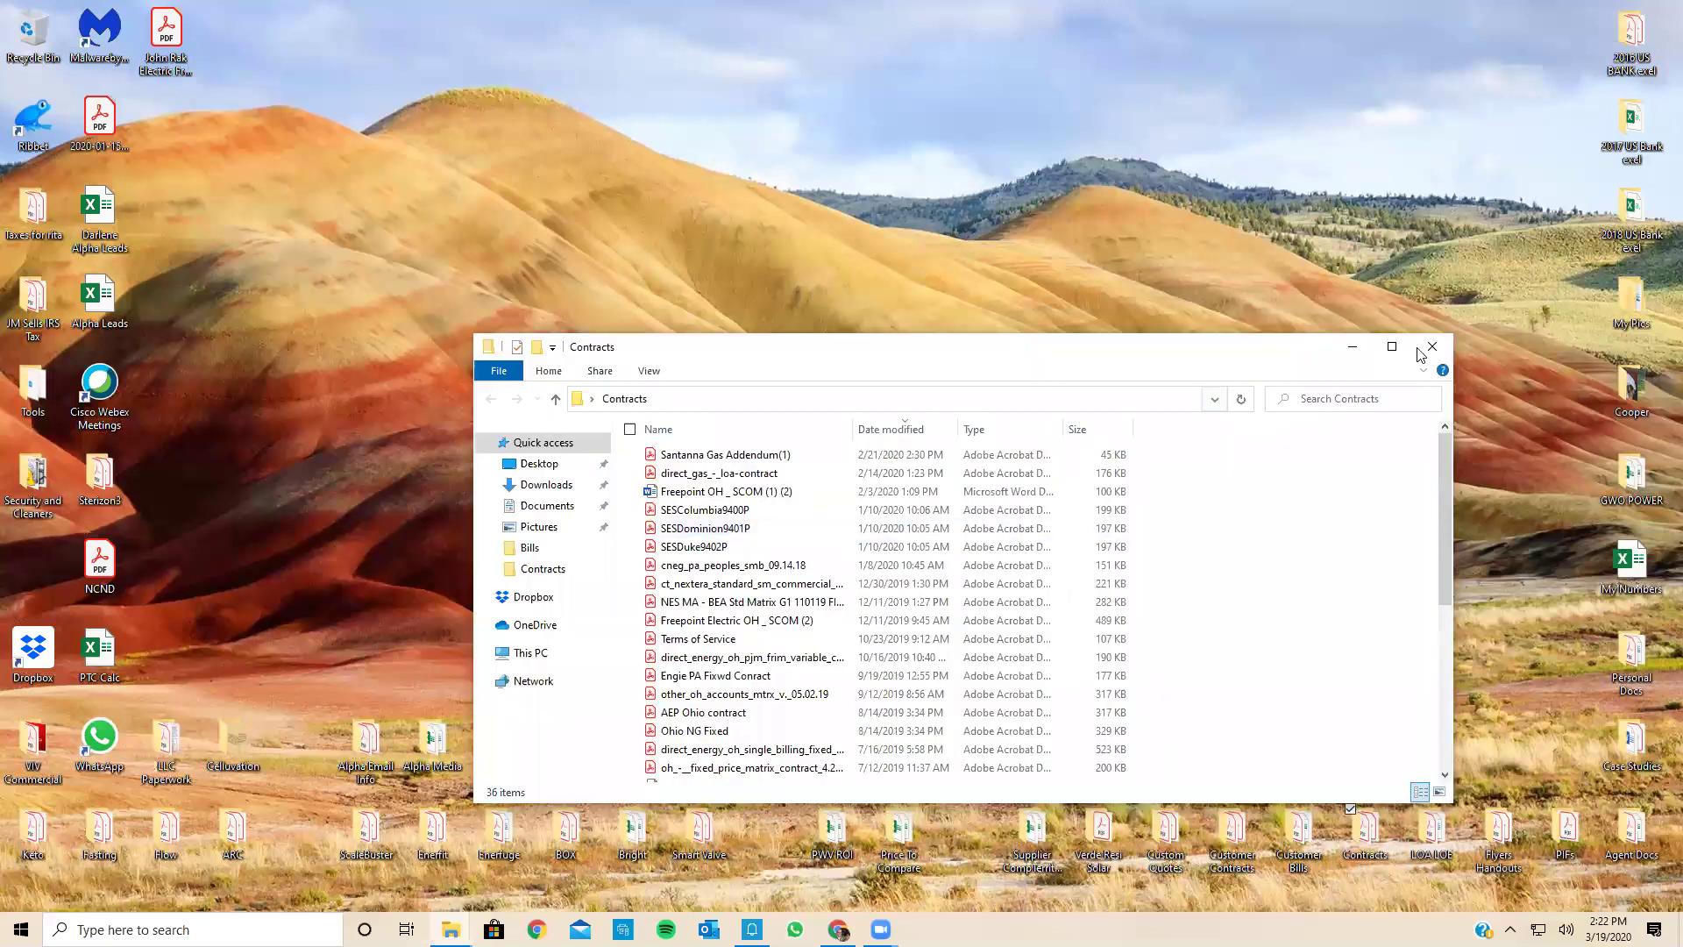
double_click(1231, 833)
scroll(888, 583, "down", 6)
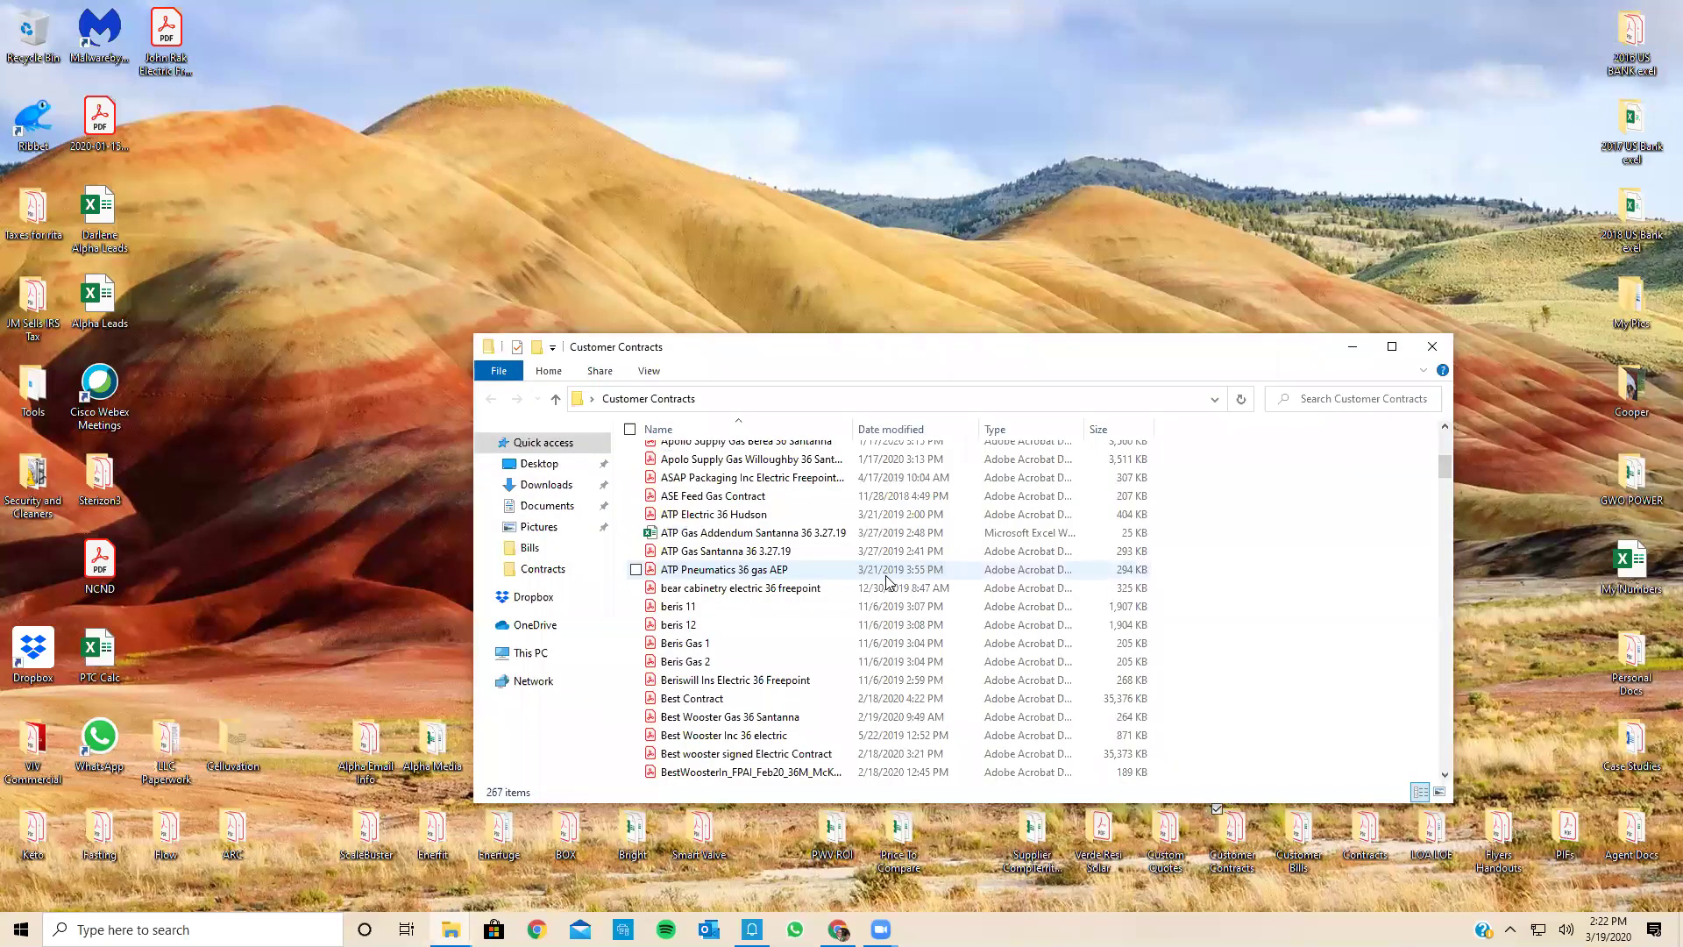
scroll(888, 582, "down", 20)
scroll(888, 582, "down", 10)
scroll(889, 582, "up", 2)
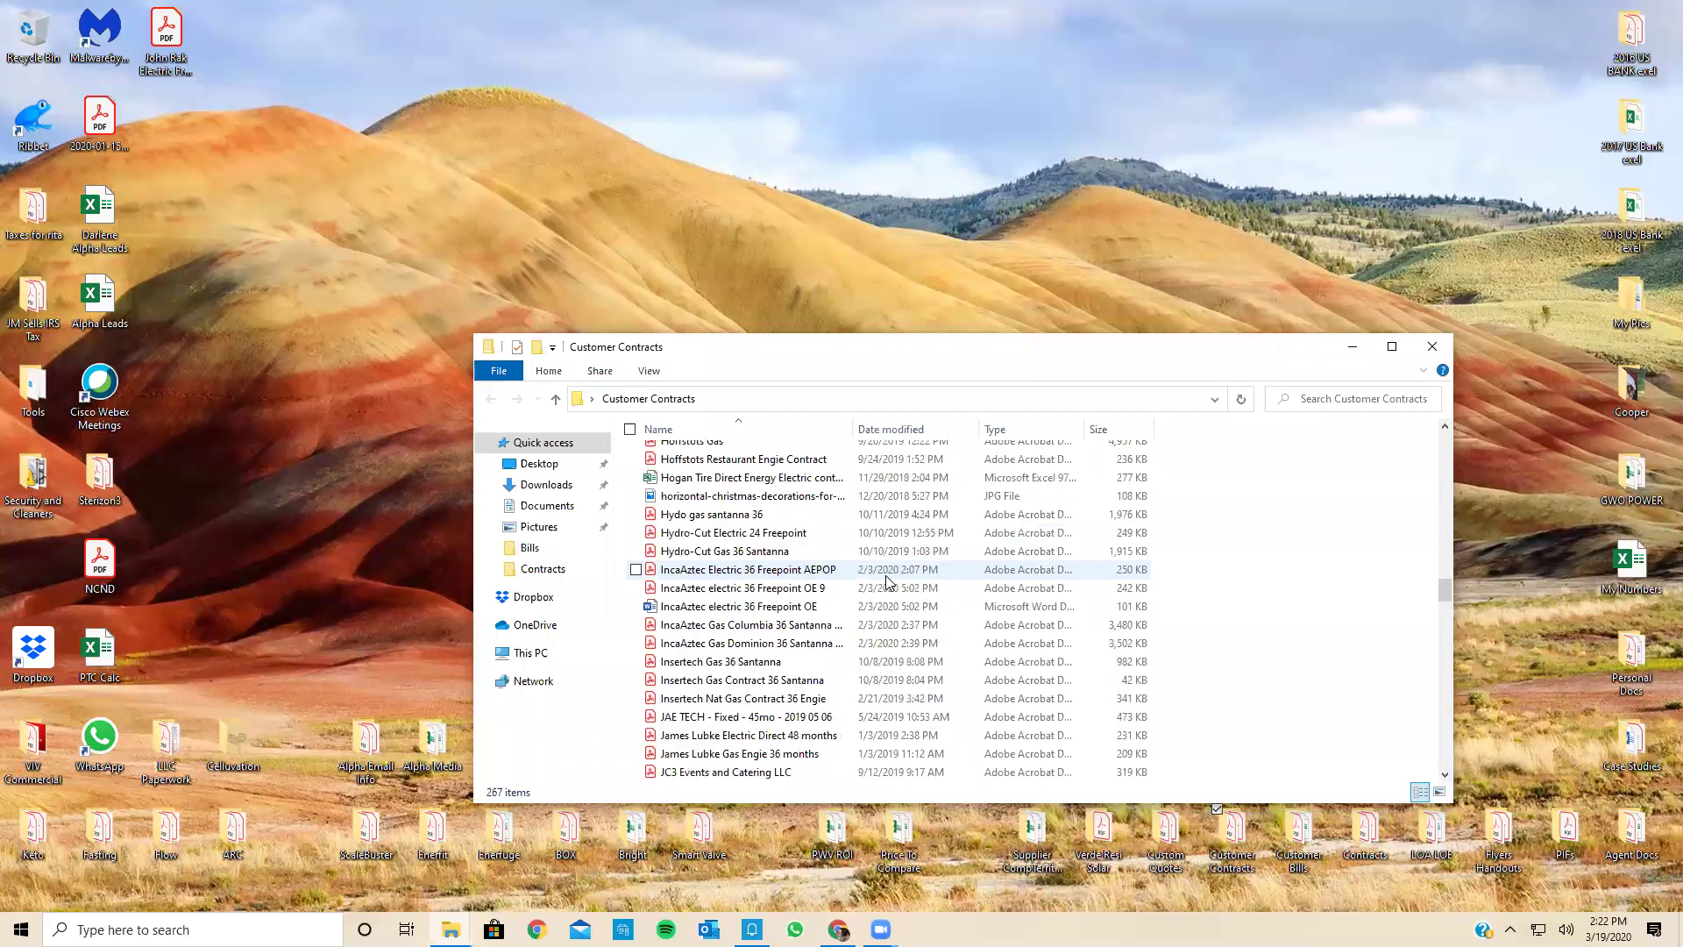
scroll(888, 582, "down", 4)
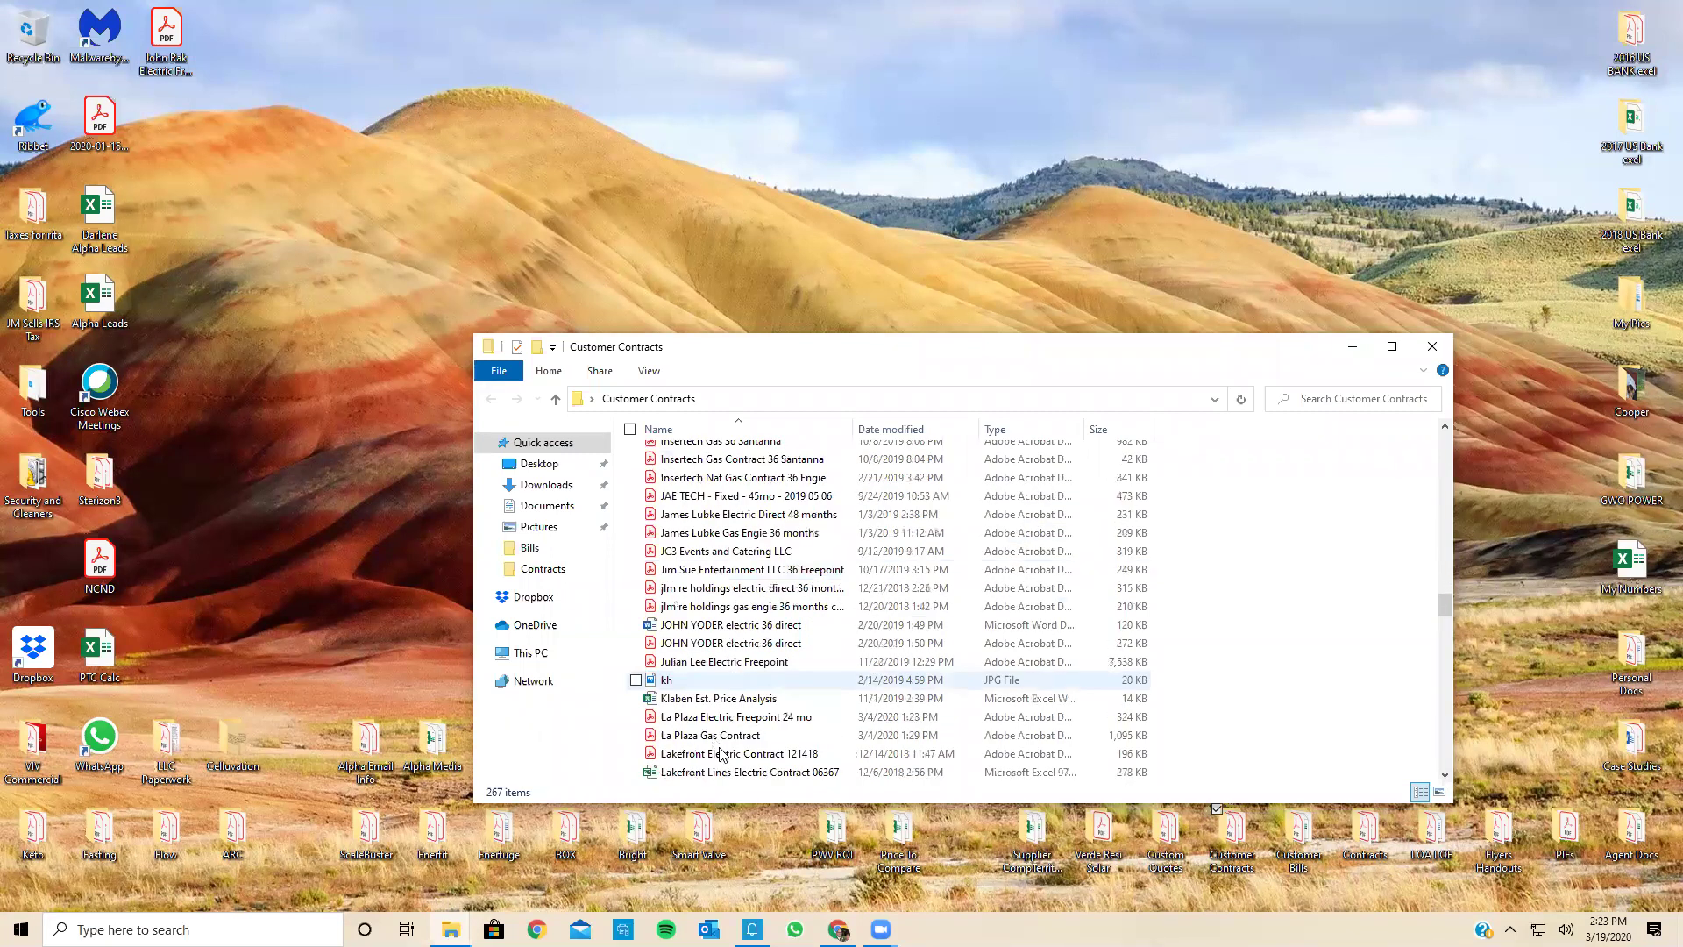
scroll(741, 754, "down", 1)
scroll(741, 754, "up", 1)
scroll(739, 754, "up", 2)
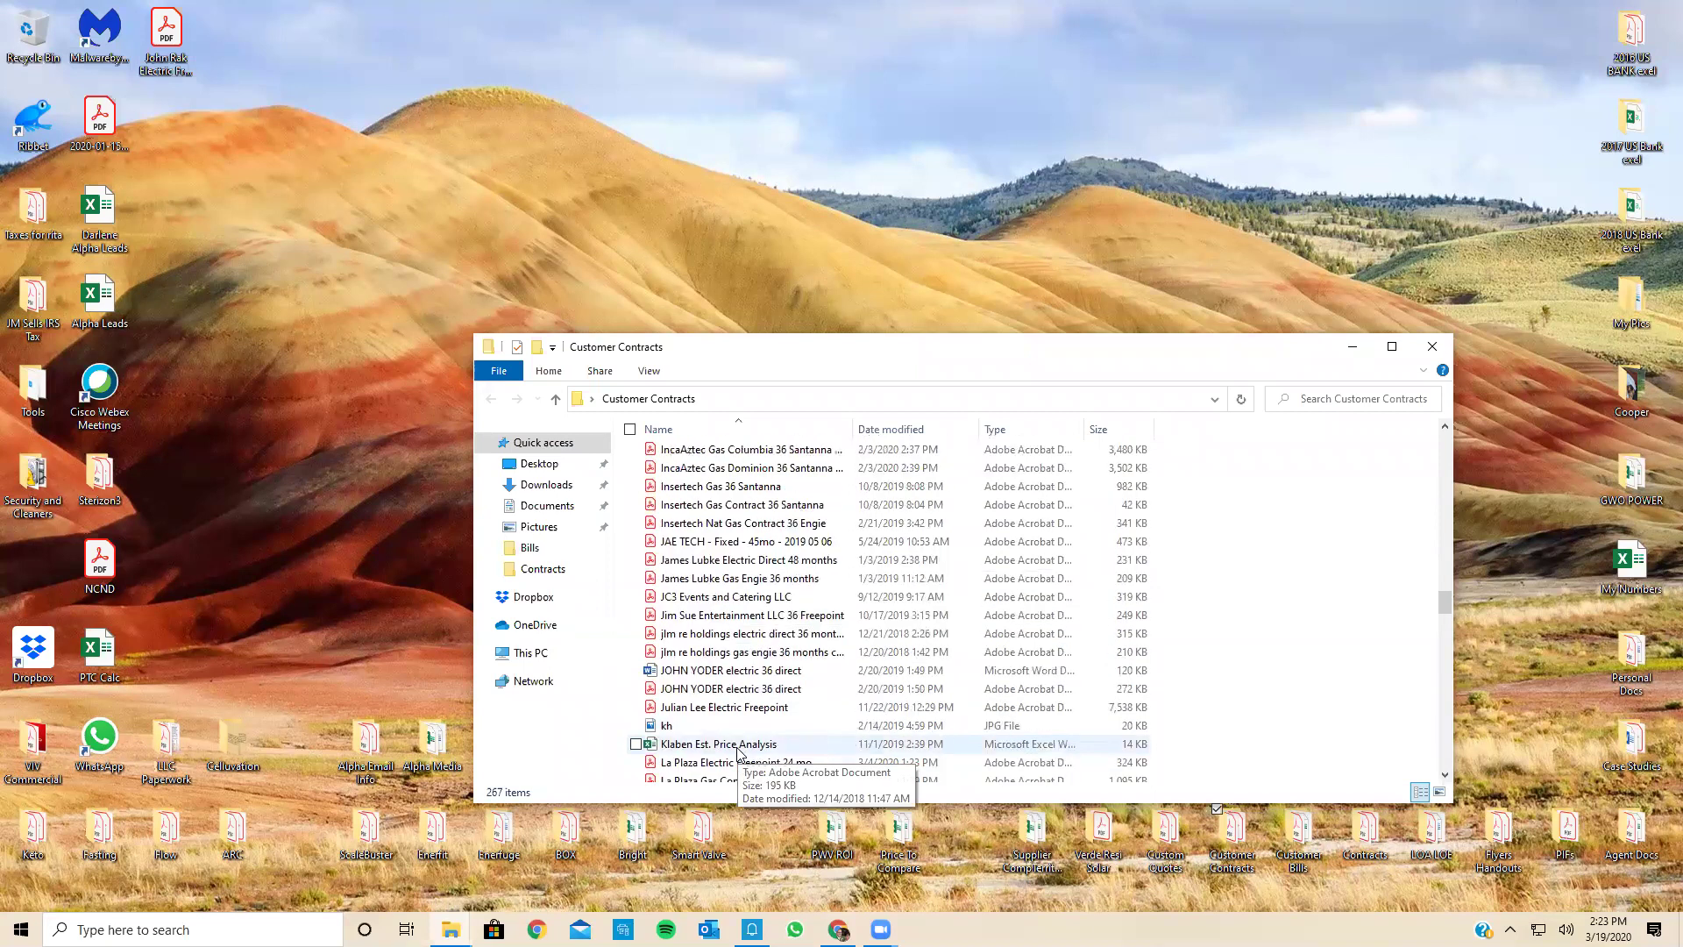
Step: Switch the folder window to Quick access to list recent files
left_click(451, 929)
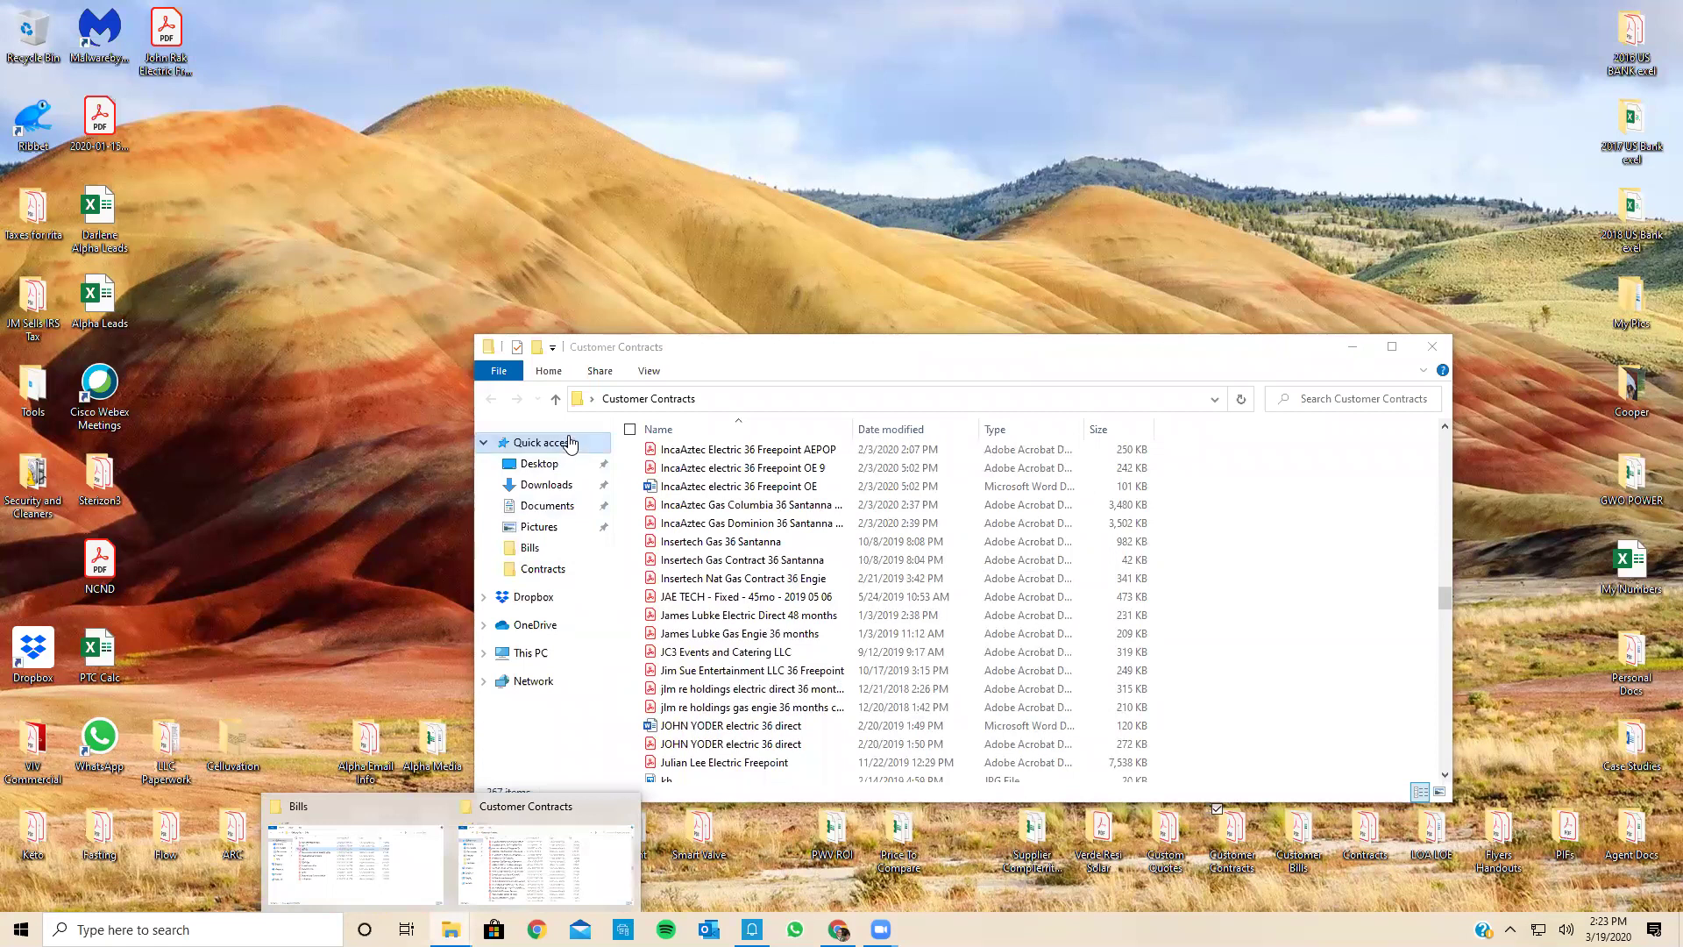
left_click(571, 449)
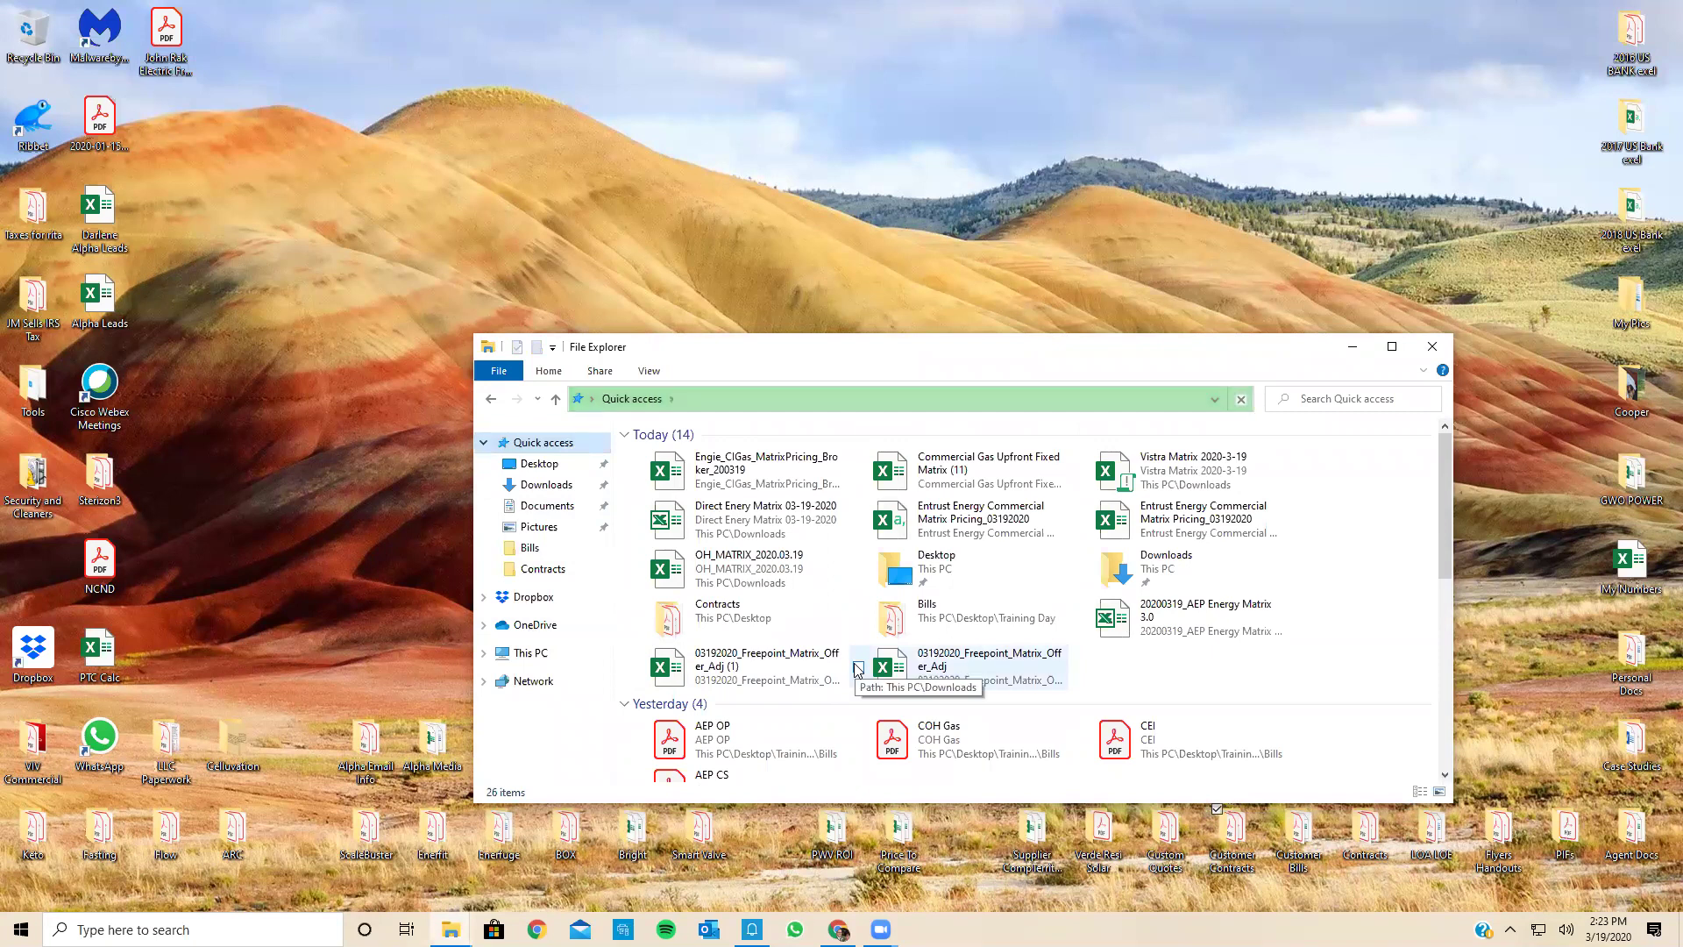
scroll(857, 669, "down", 2)
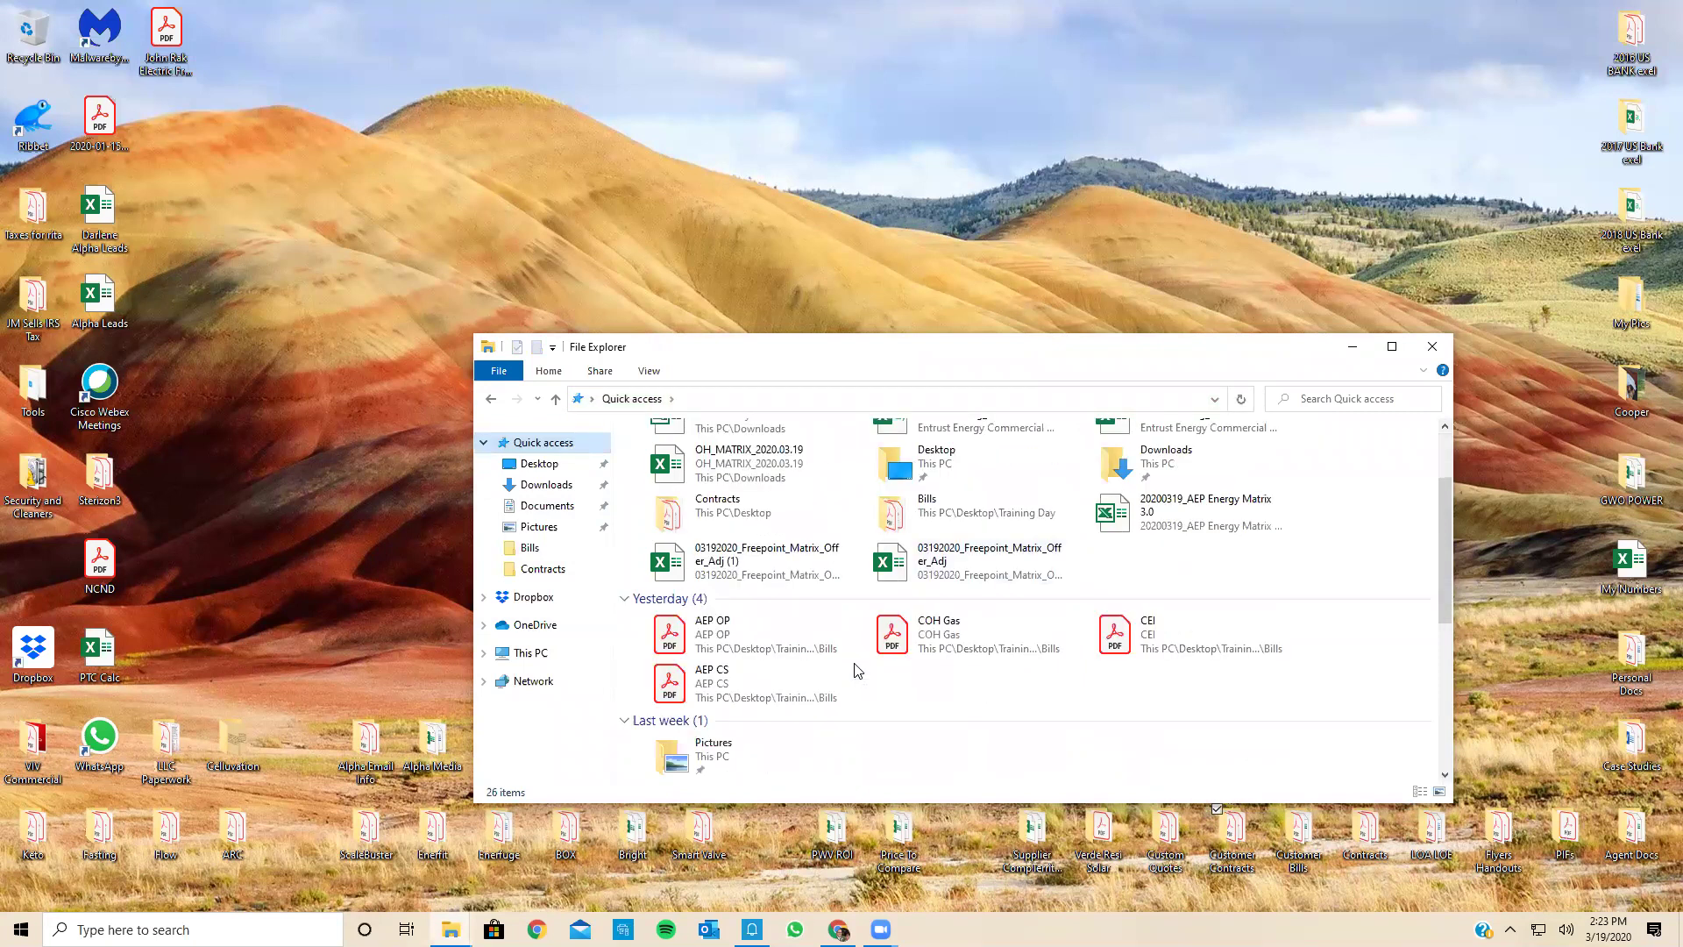
scroll(858, 671, "down", 2)
scroll(858, 671, "down", 3)
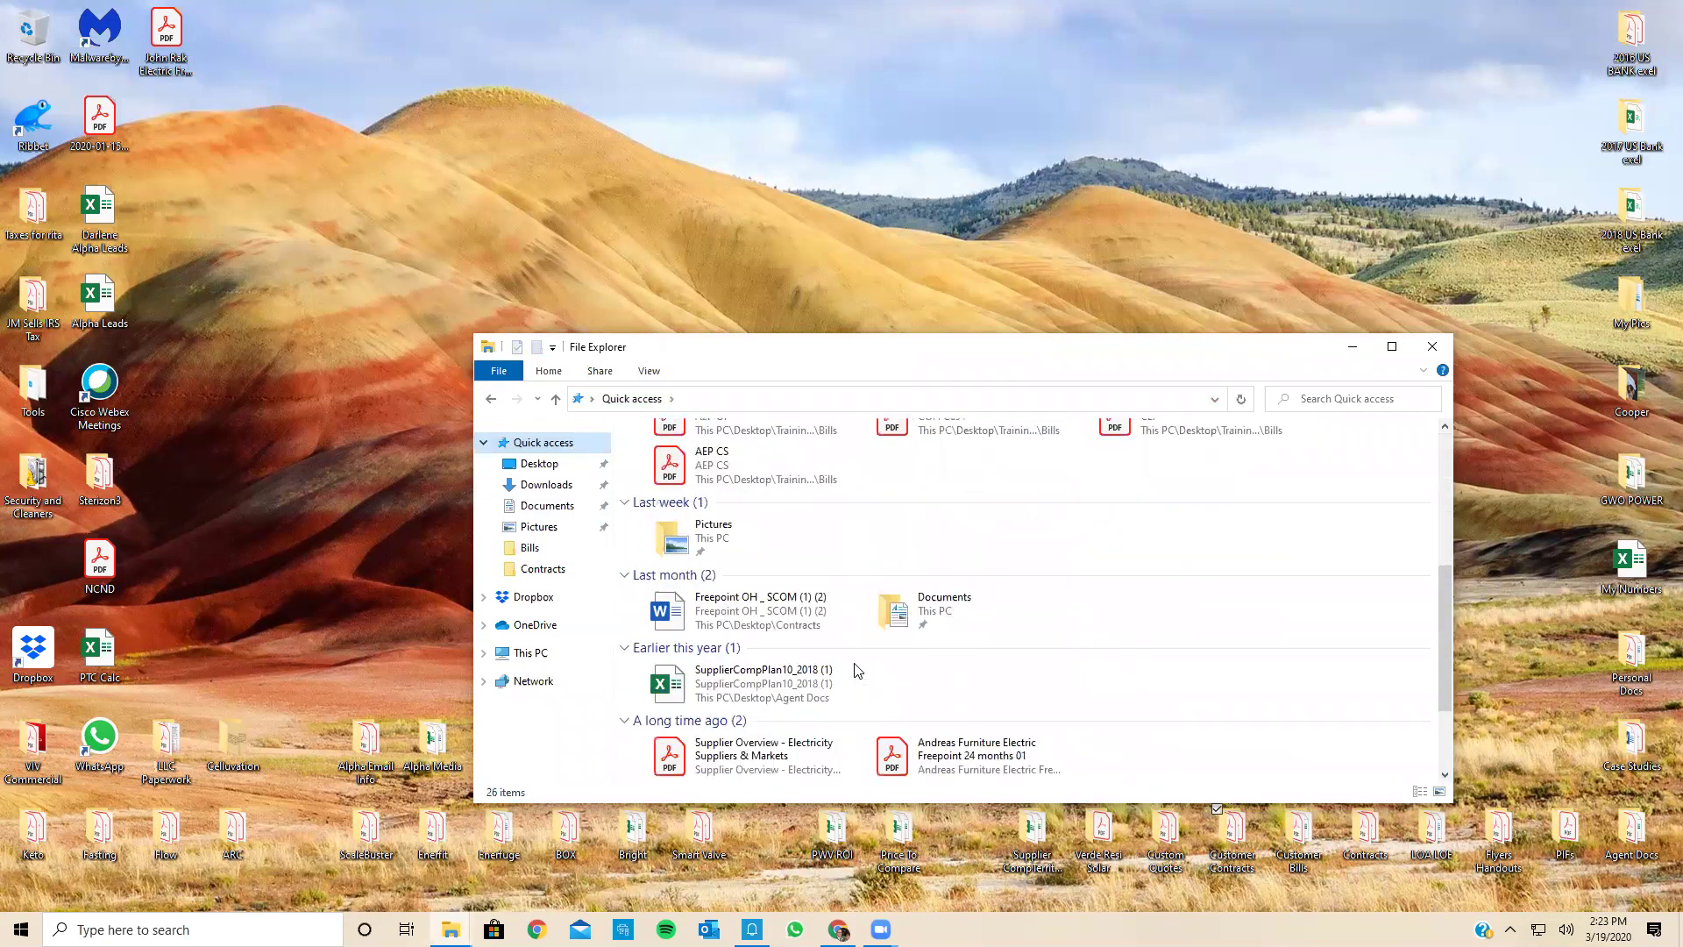
scroll(857, 671, "up", 7)
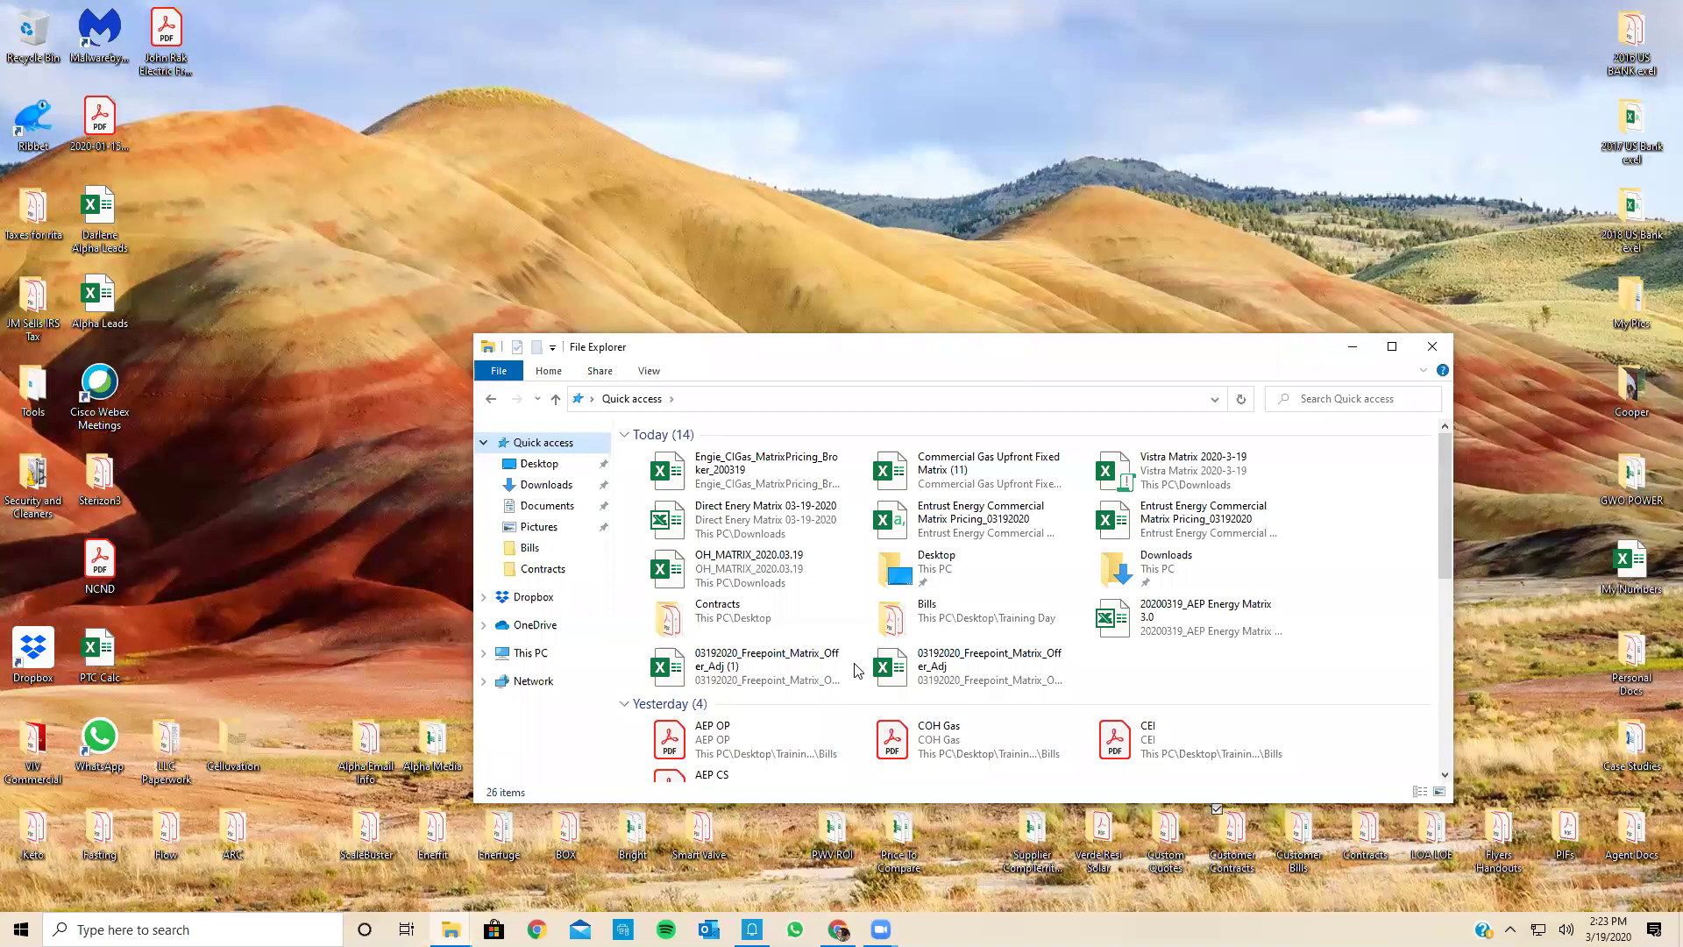
left_click(991, 270)
left_click(968, 351)
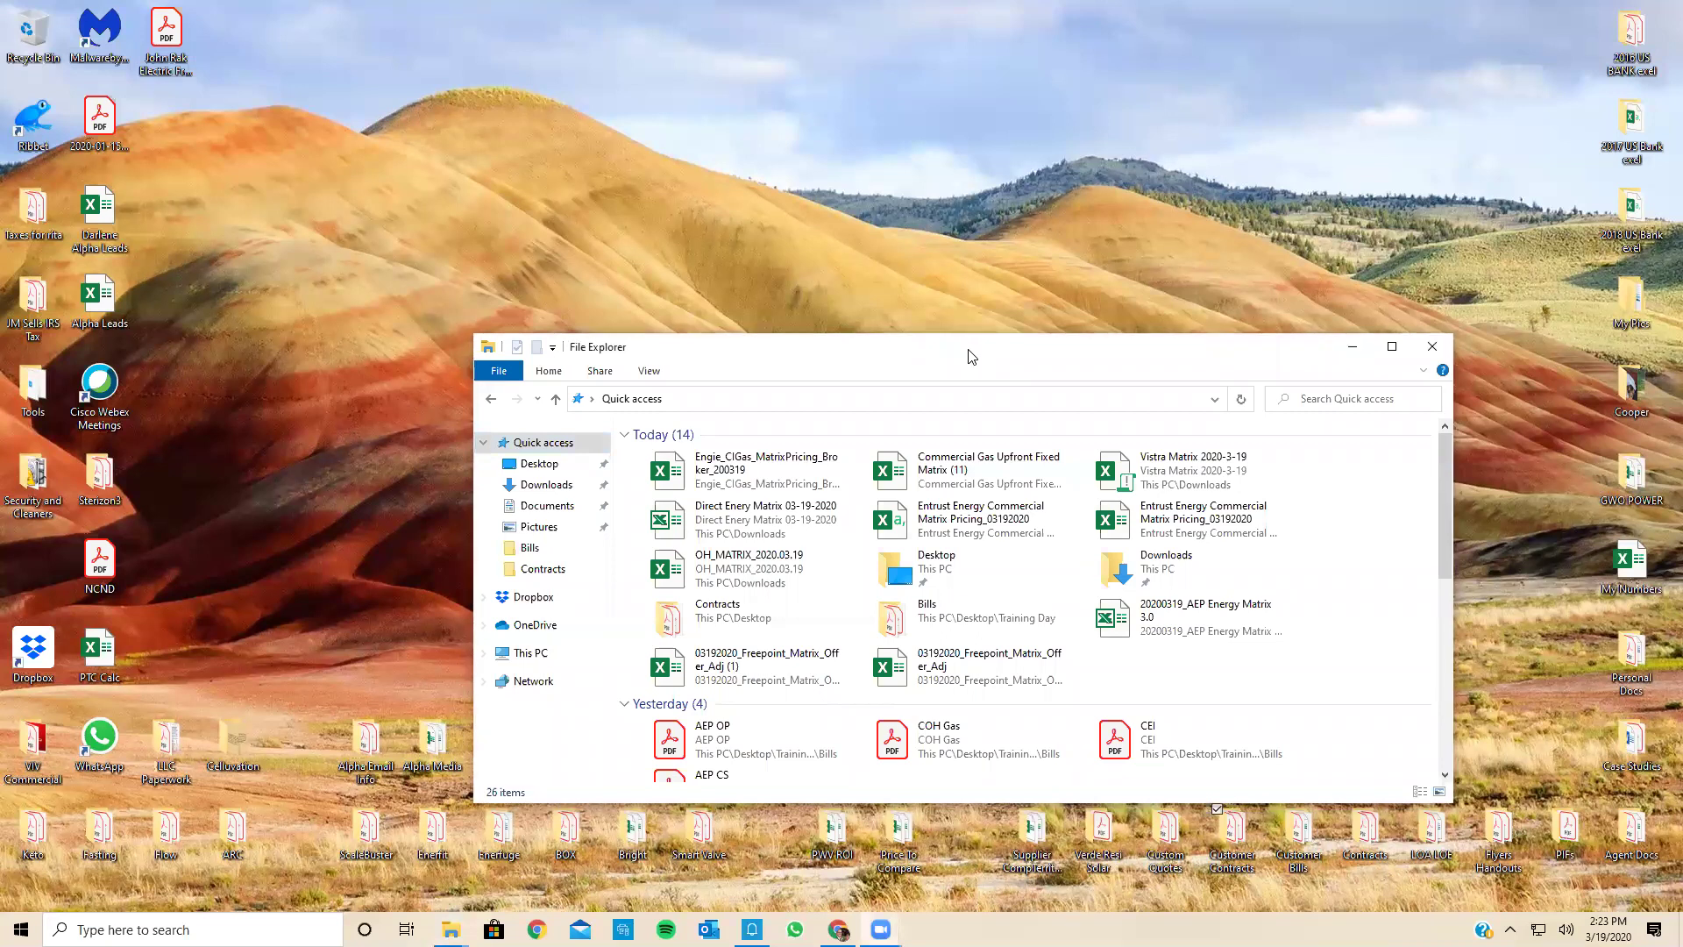
Step: Move the folder window toward the top-left and browse its file list
left_click_drag(969, 351, 832, 129)
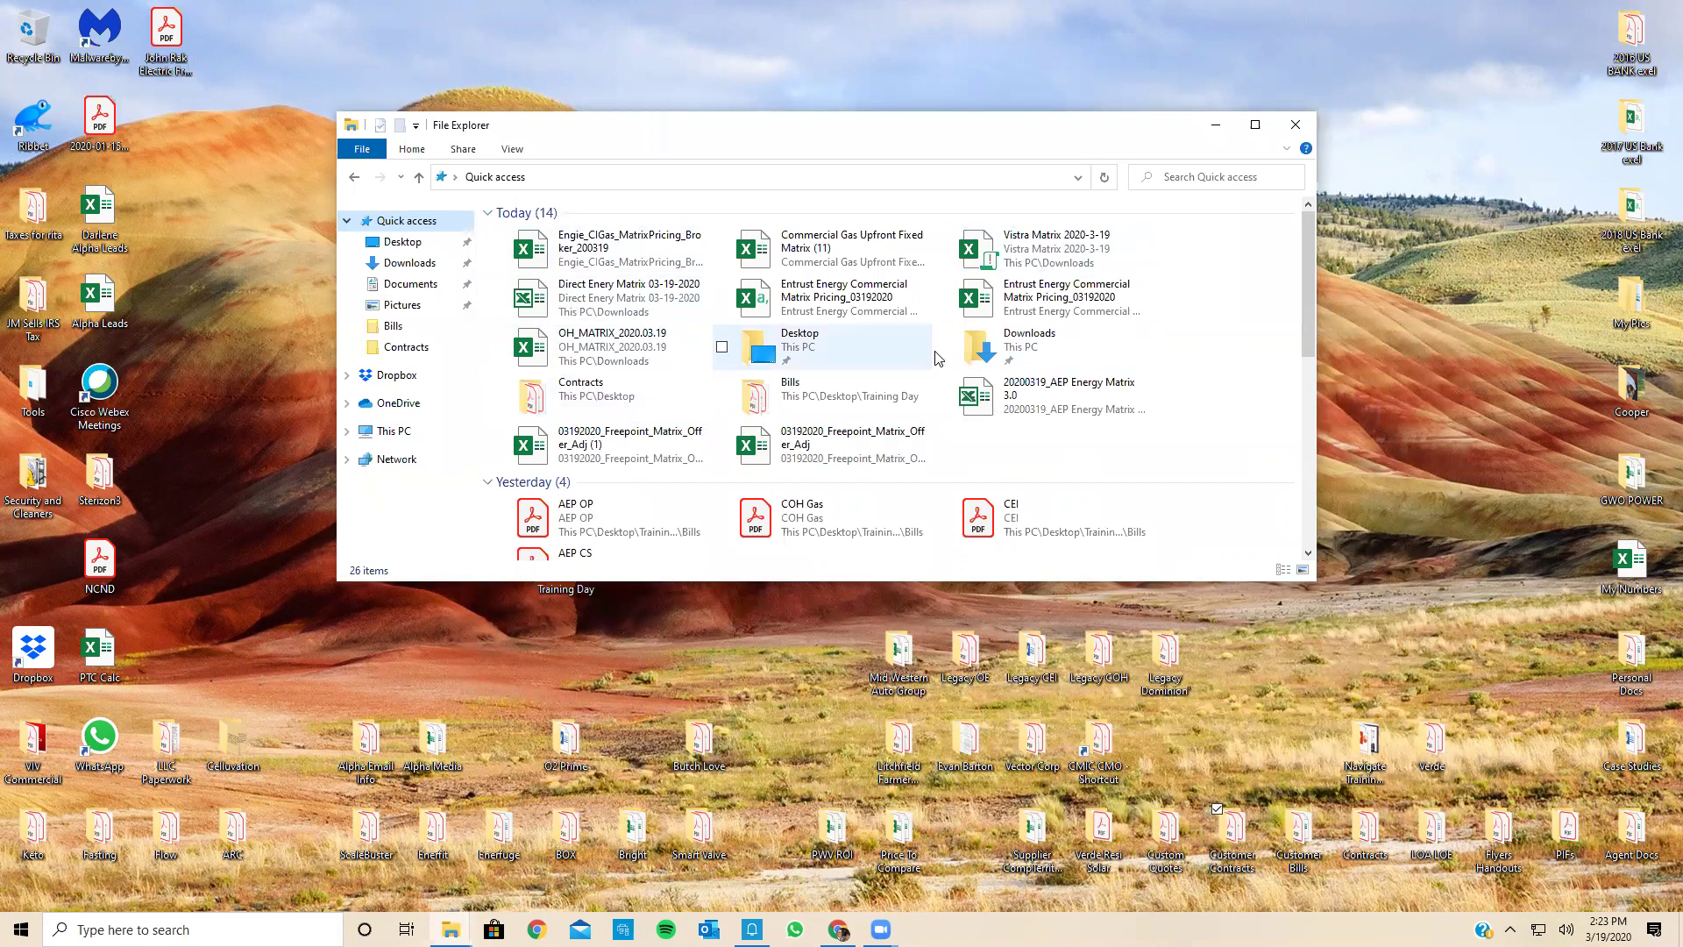
scroll(619, 472, "down", 1)
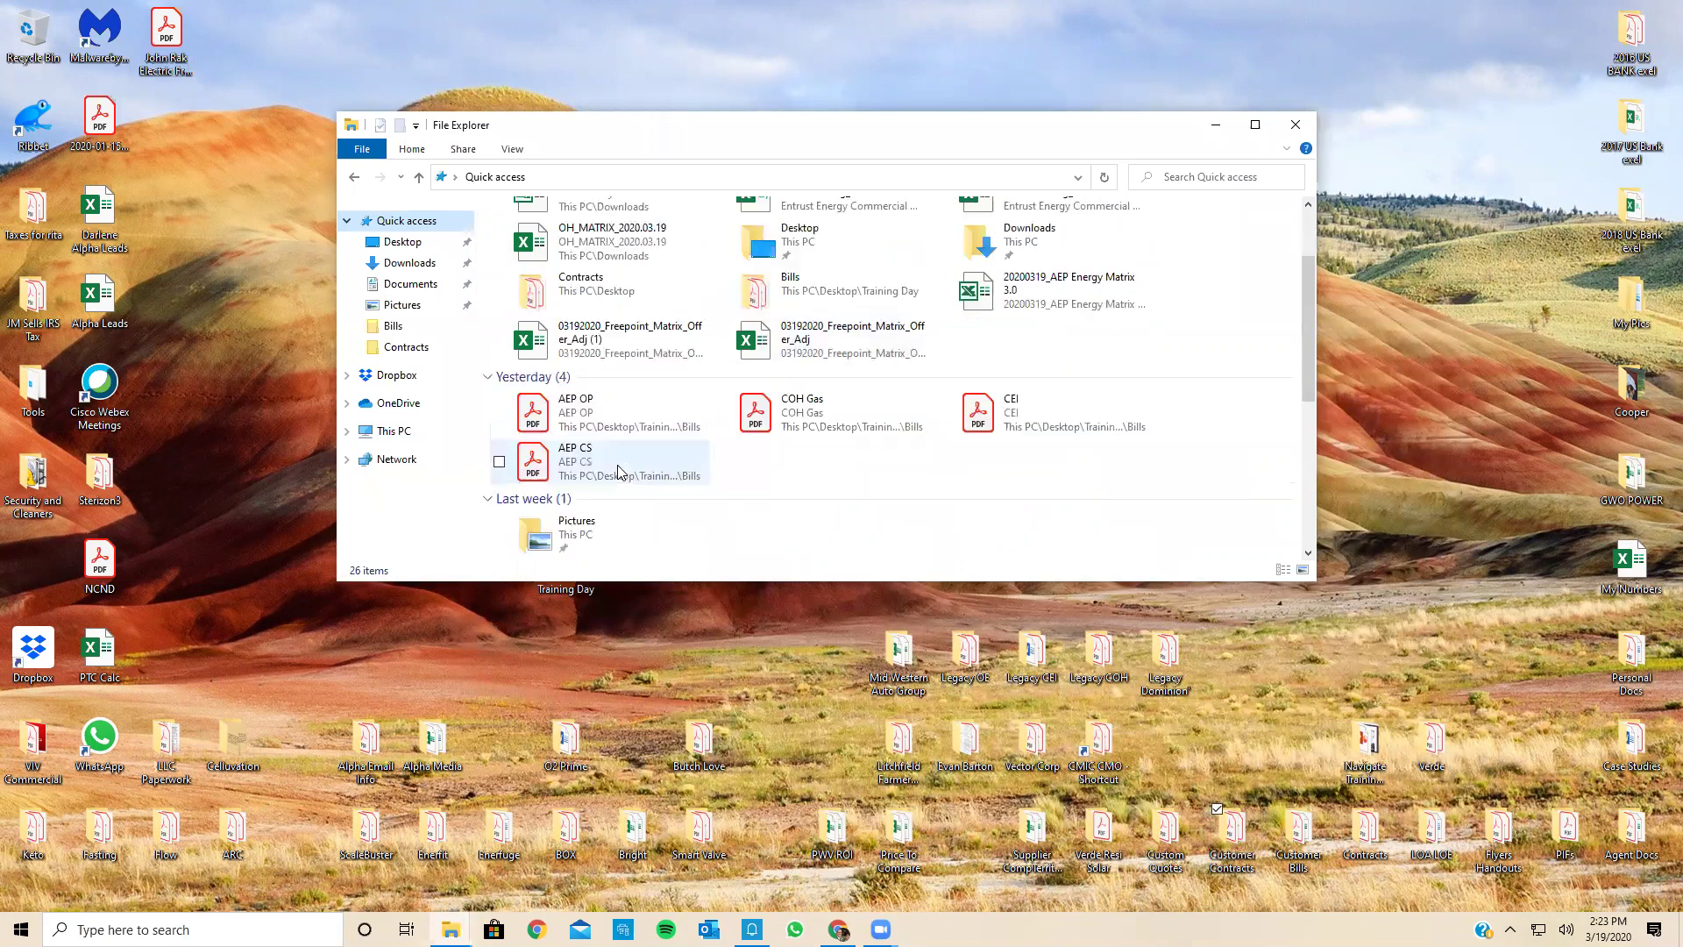
scroll(618, 471, "down", 1)
scroll(618, 472, "up", 2)
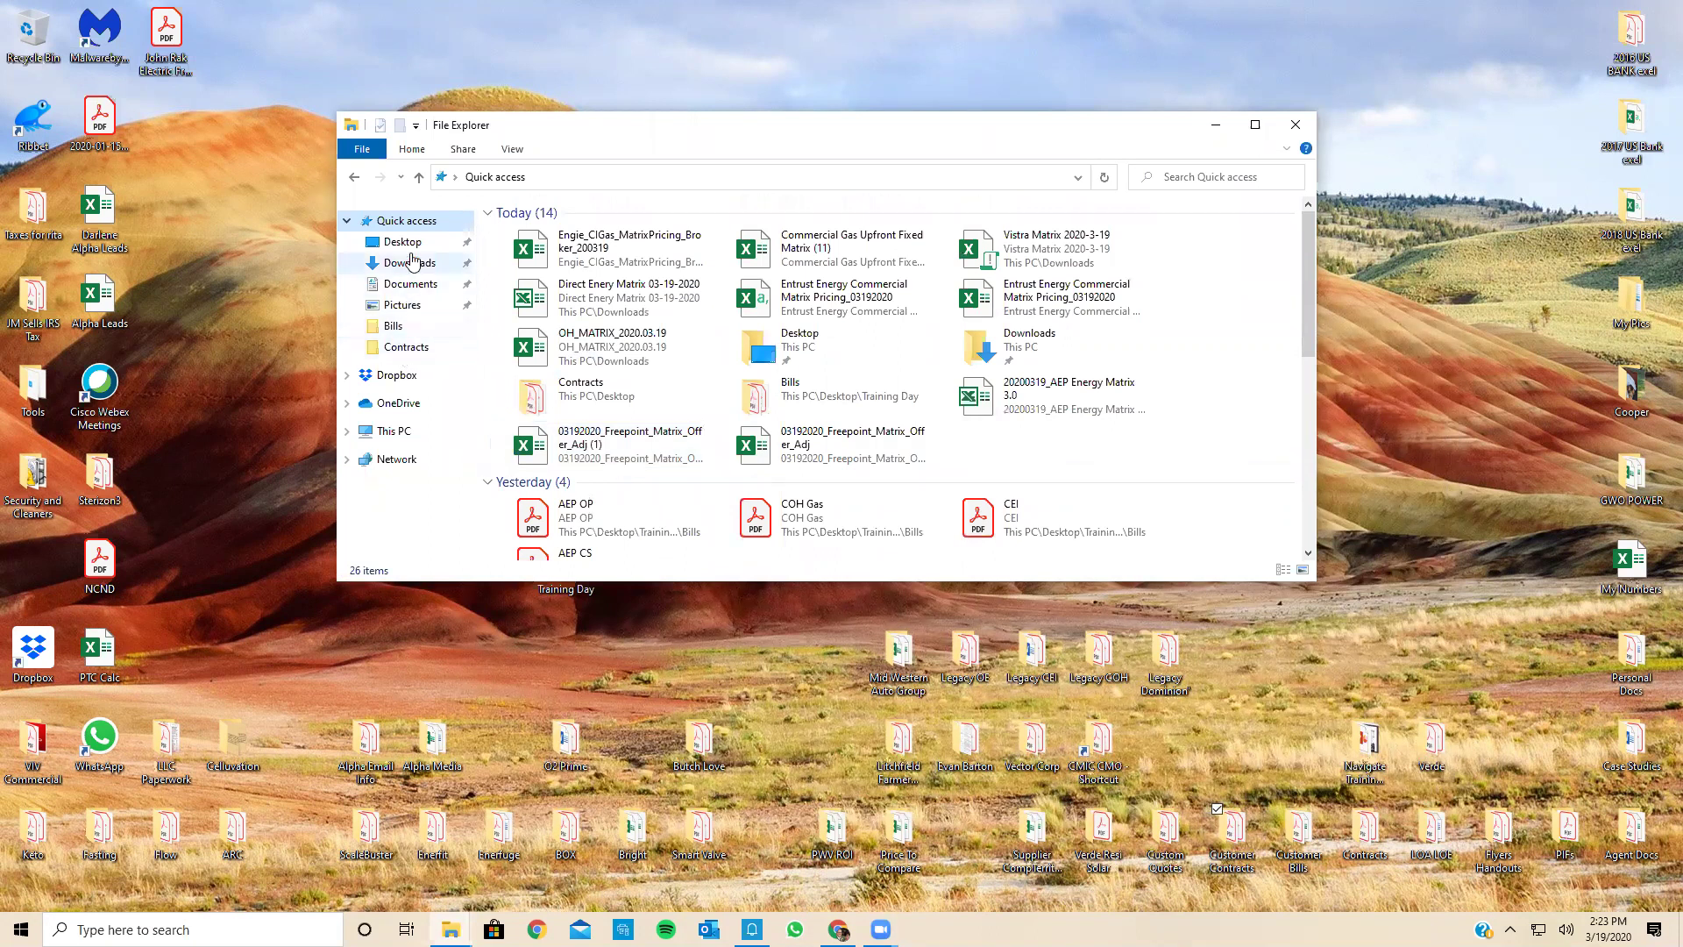
Step: Visit Downloads, then Contracts, scroll its 36 items, and close the window
left_click(414, 222)
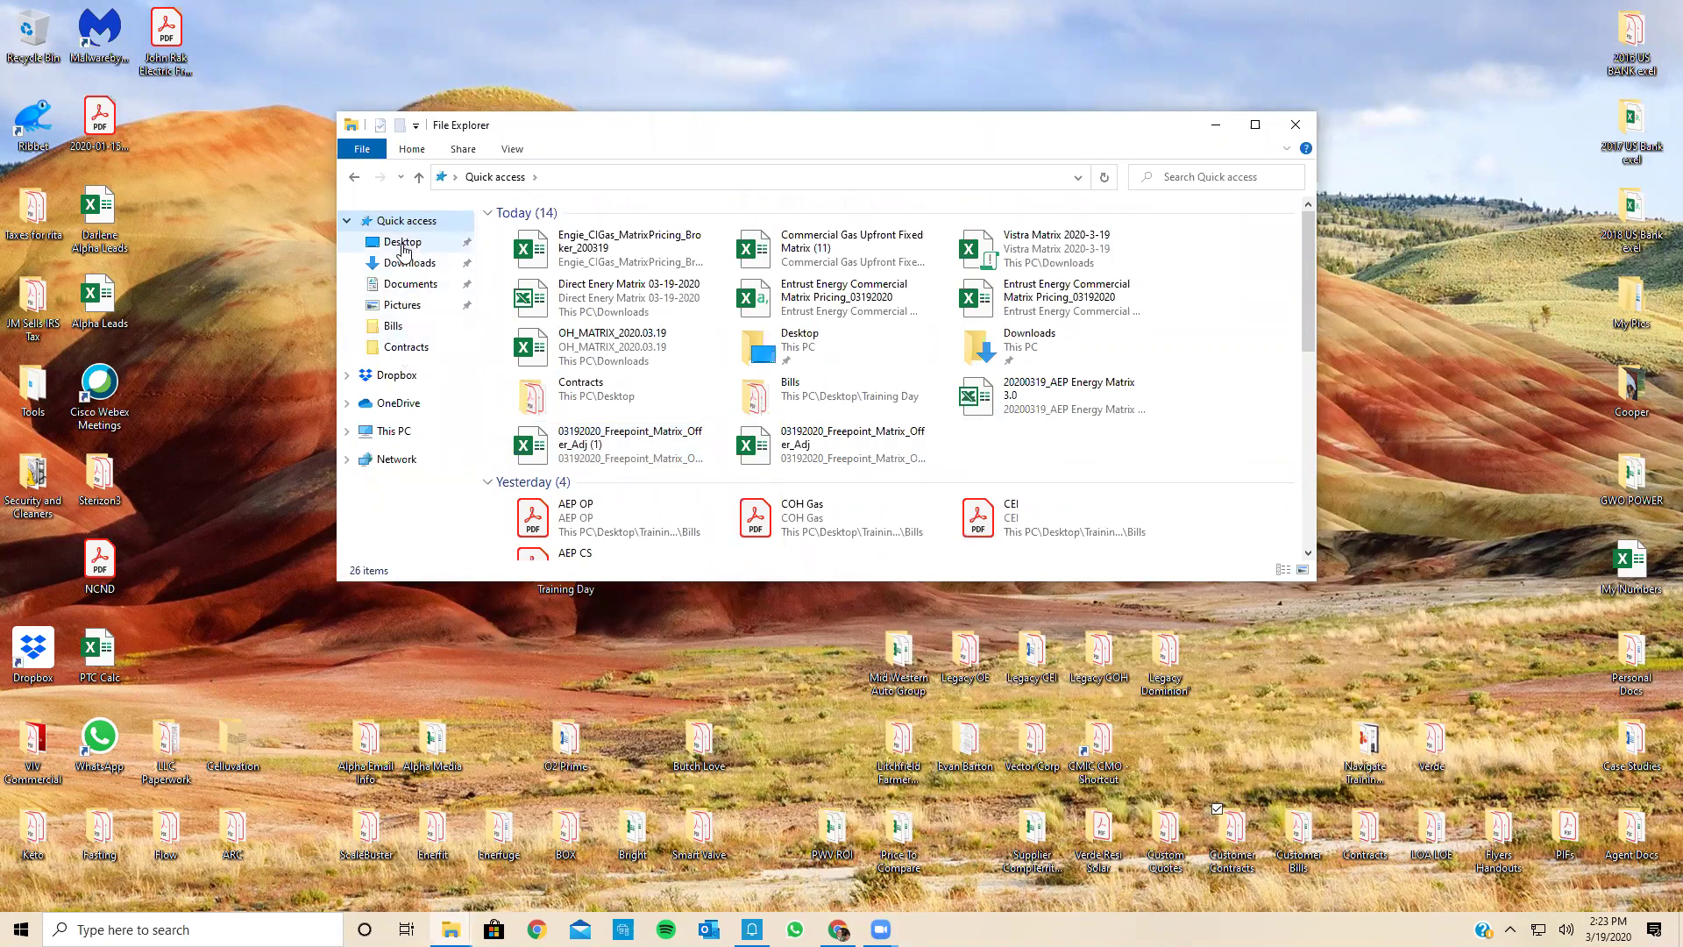
left_click(405, 265)
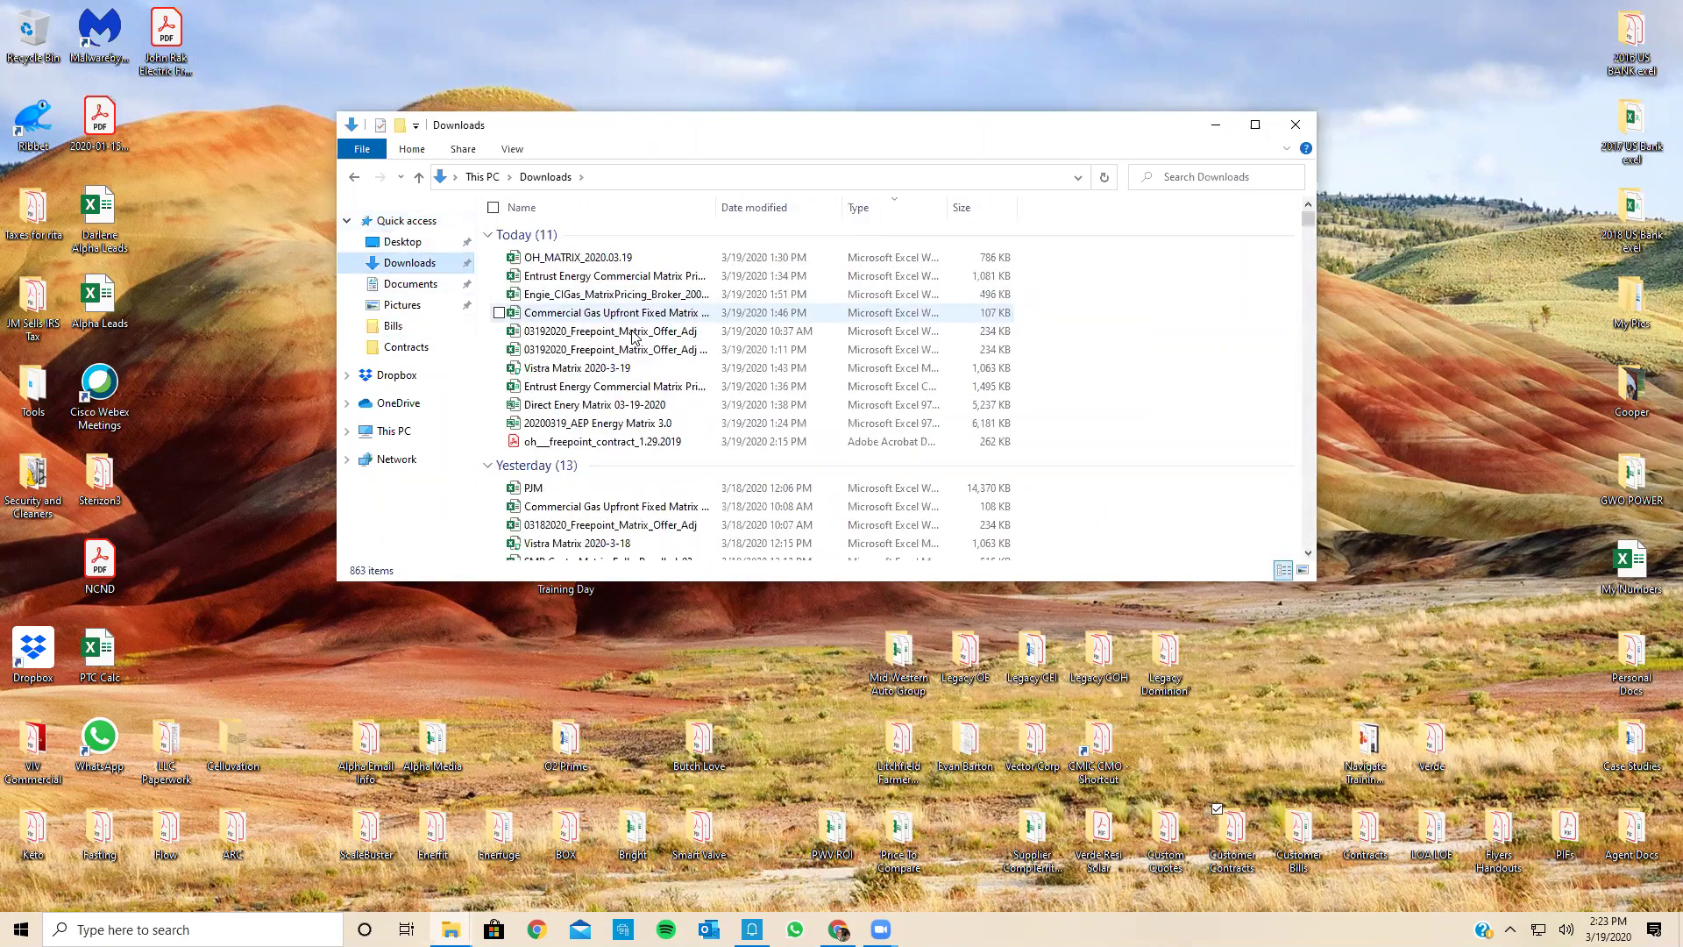
left_click(405, 349)
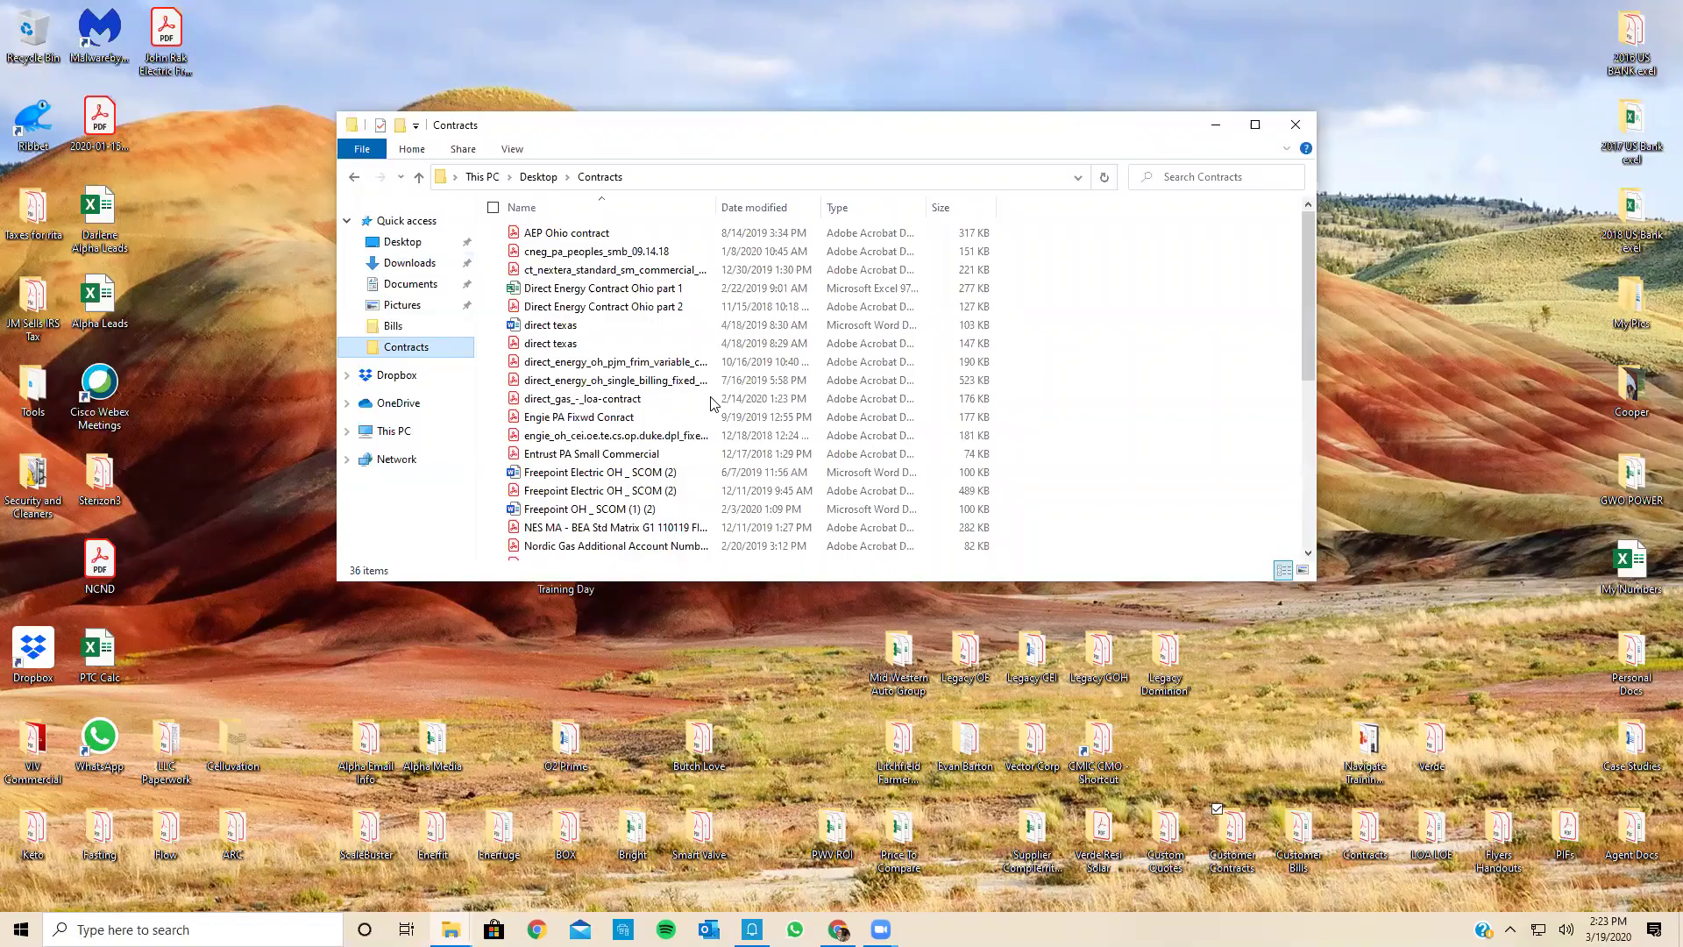
scroll(711, 403, "down", 2)
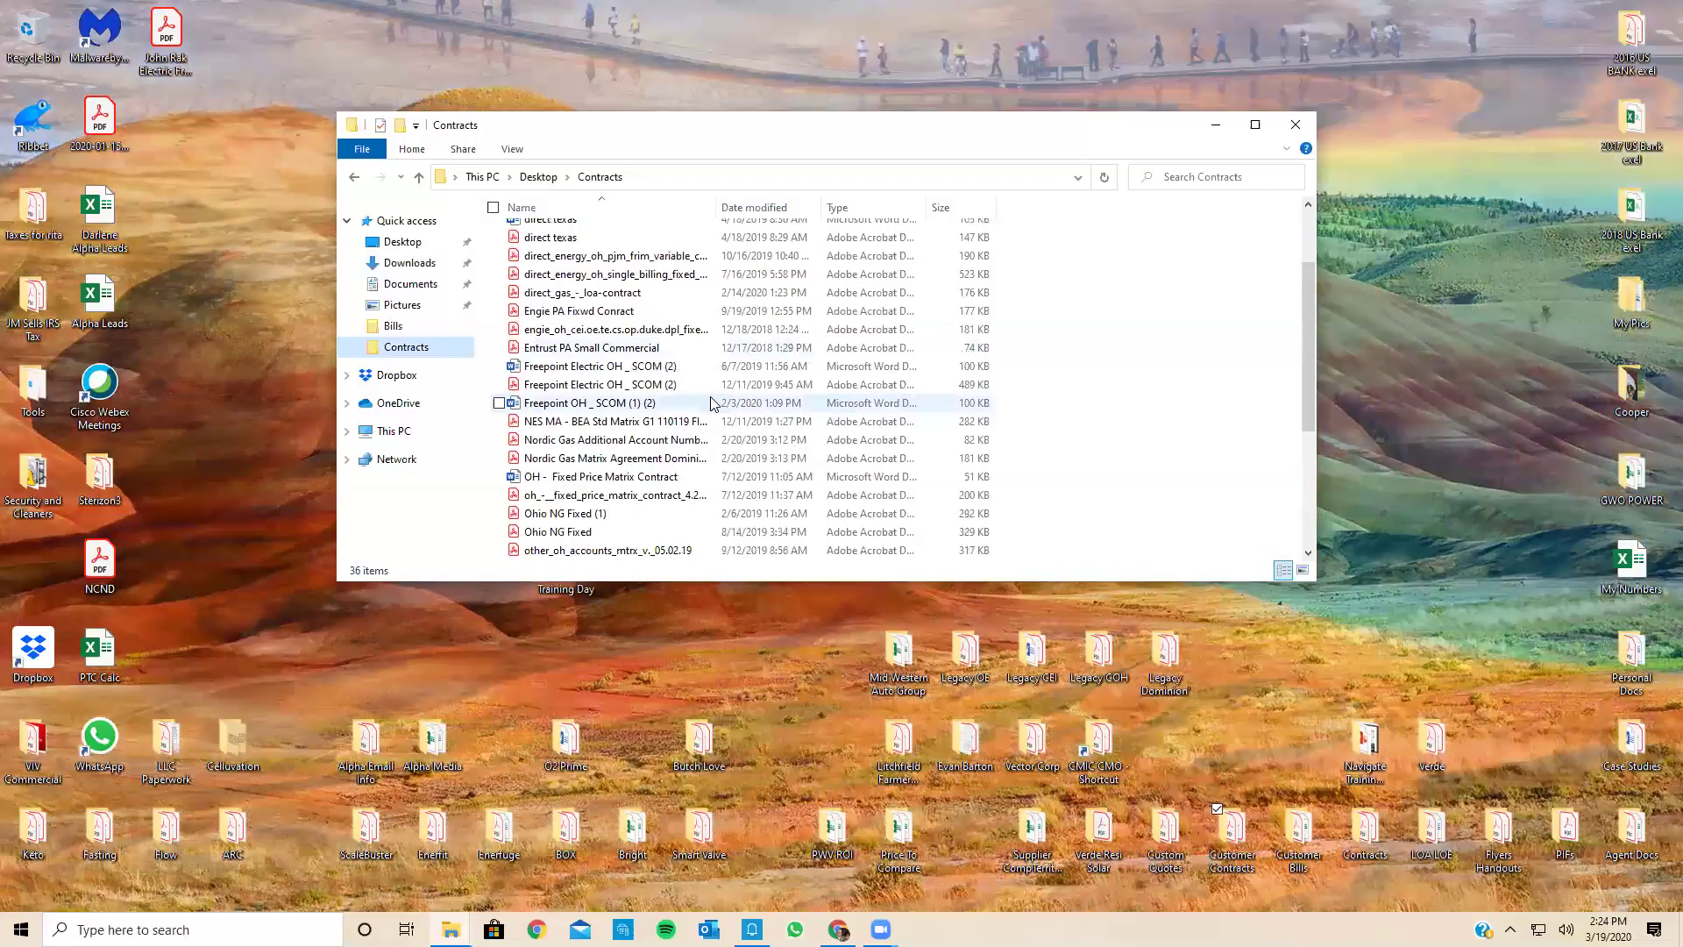
scroll(711, 403, "down", 2)
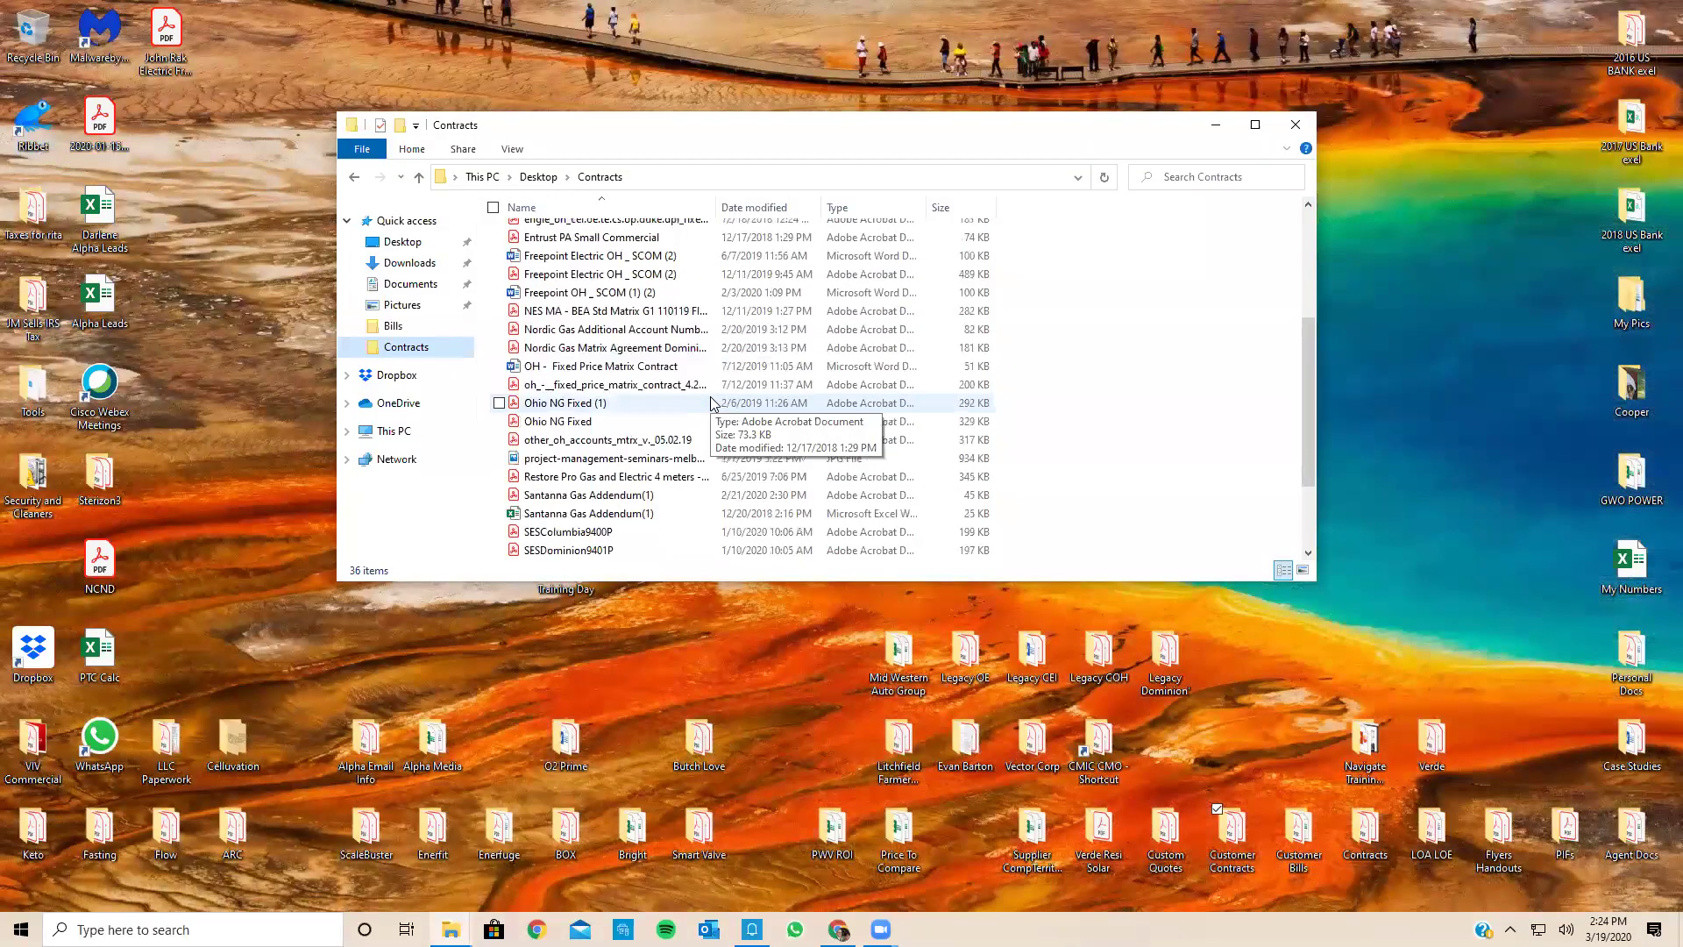
scroll(711, 403, "down", 2)
left_click(1295, 124)
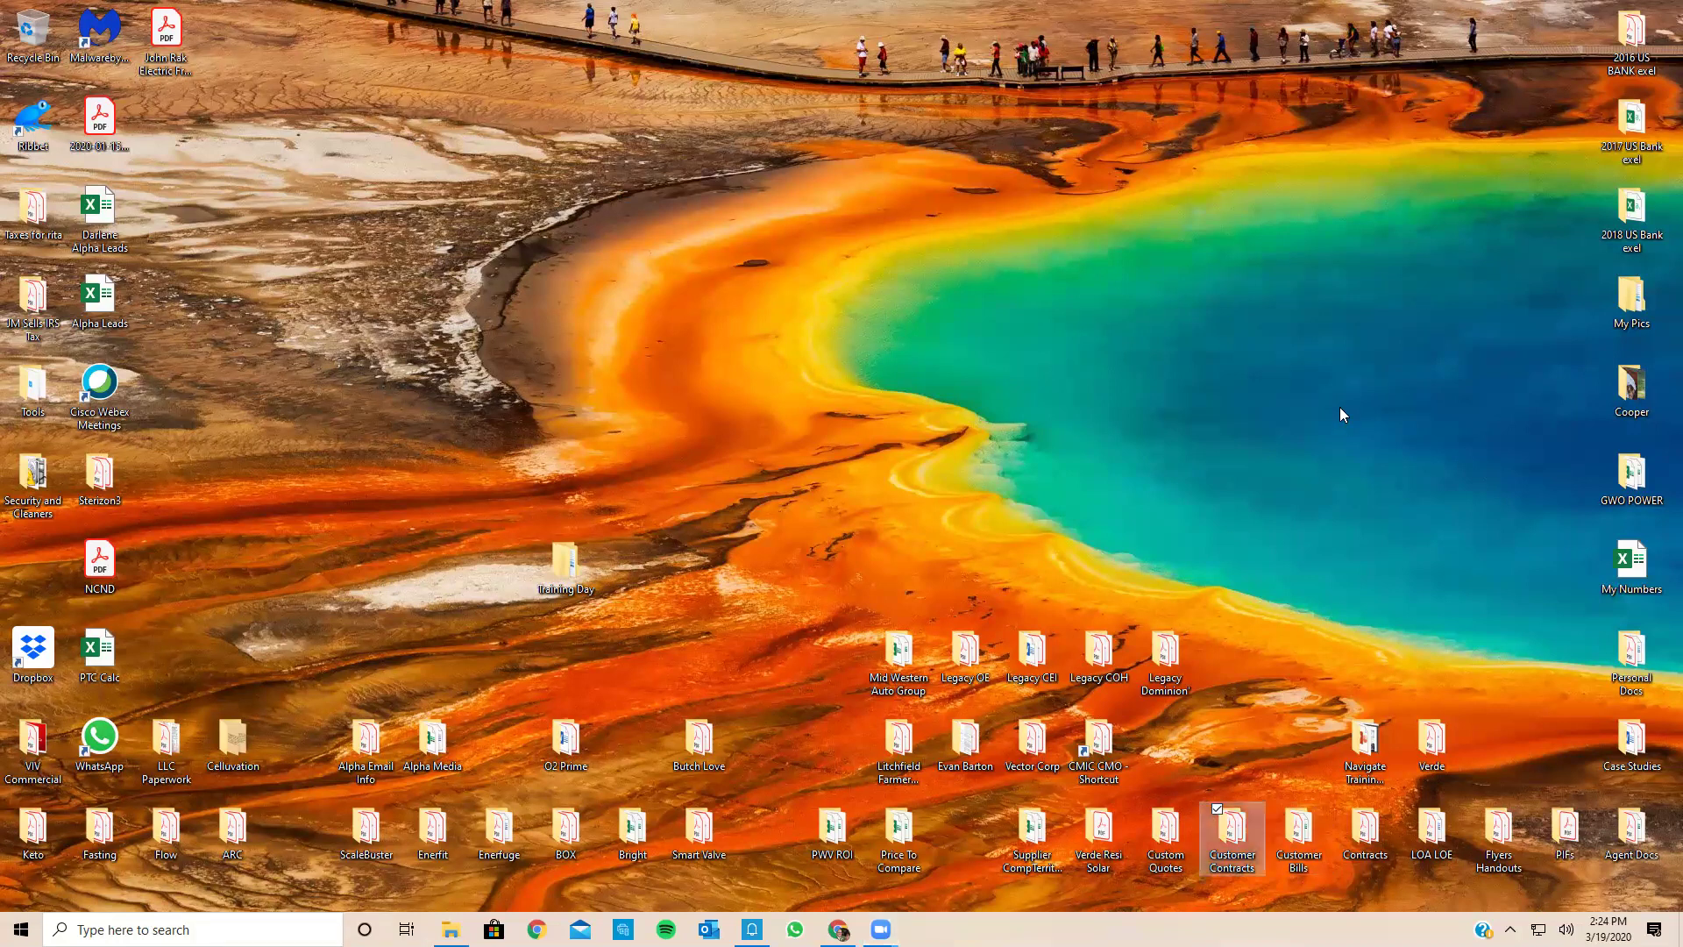
Step: Drag the filled Freepoint 48 months PDF onto the desktop, open it in Acrobat, and review page 1
left_click_drag(181, 31, 1263, 388)
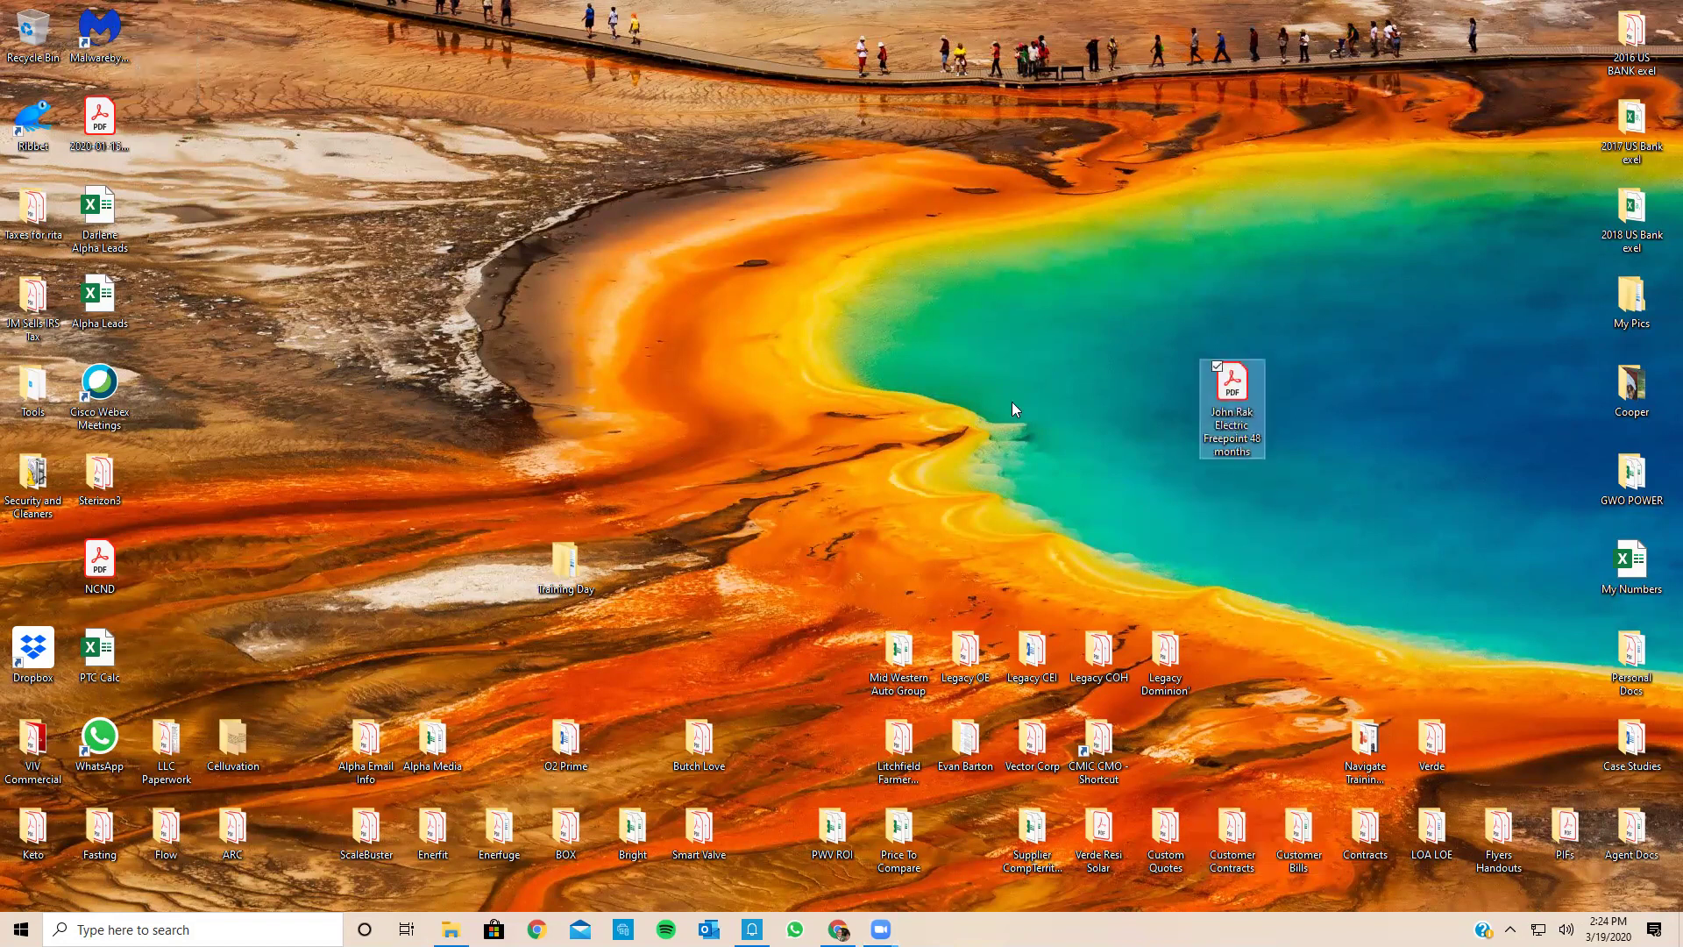
double_click(1232, 389)
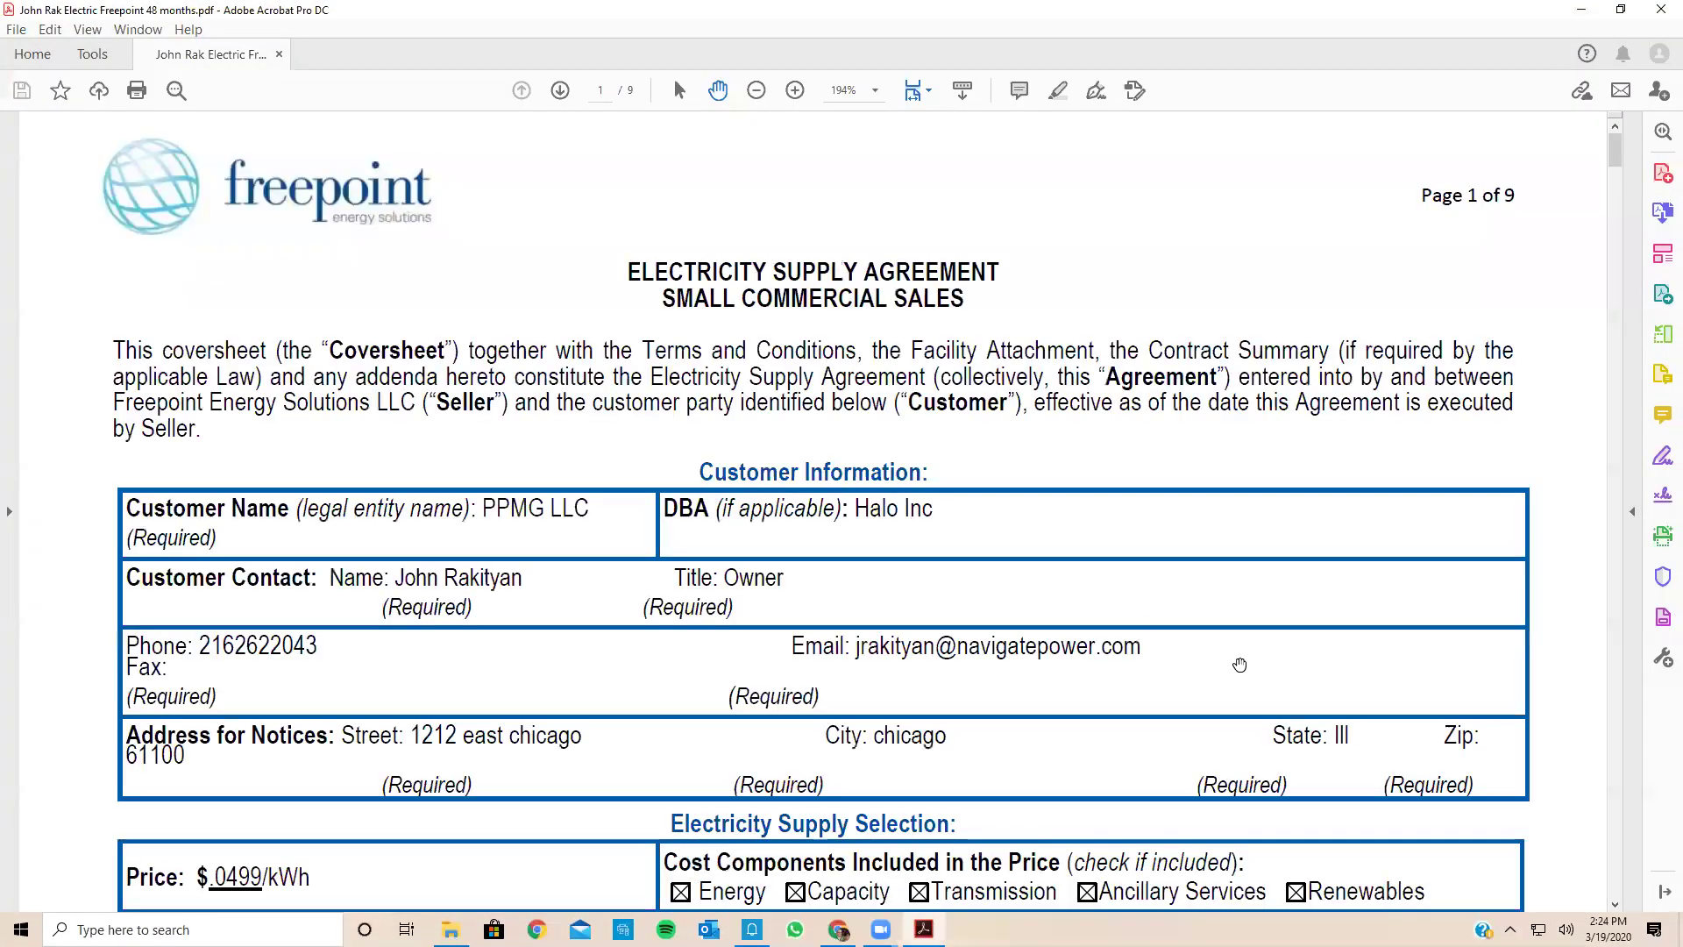
scroll(1240, 665, "down", 2)
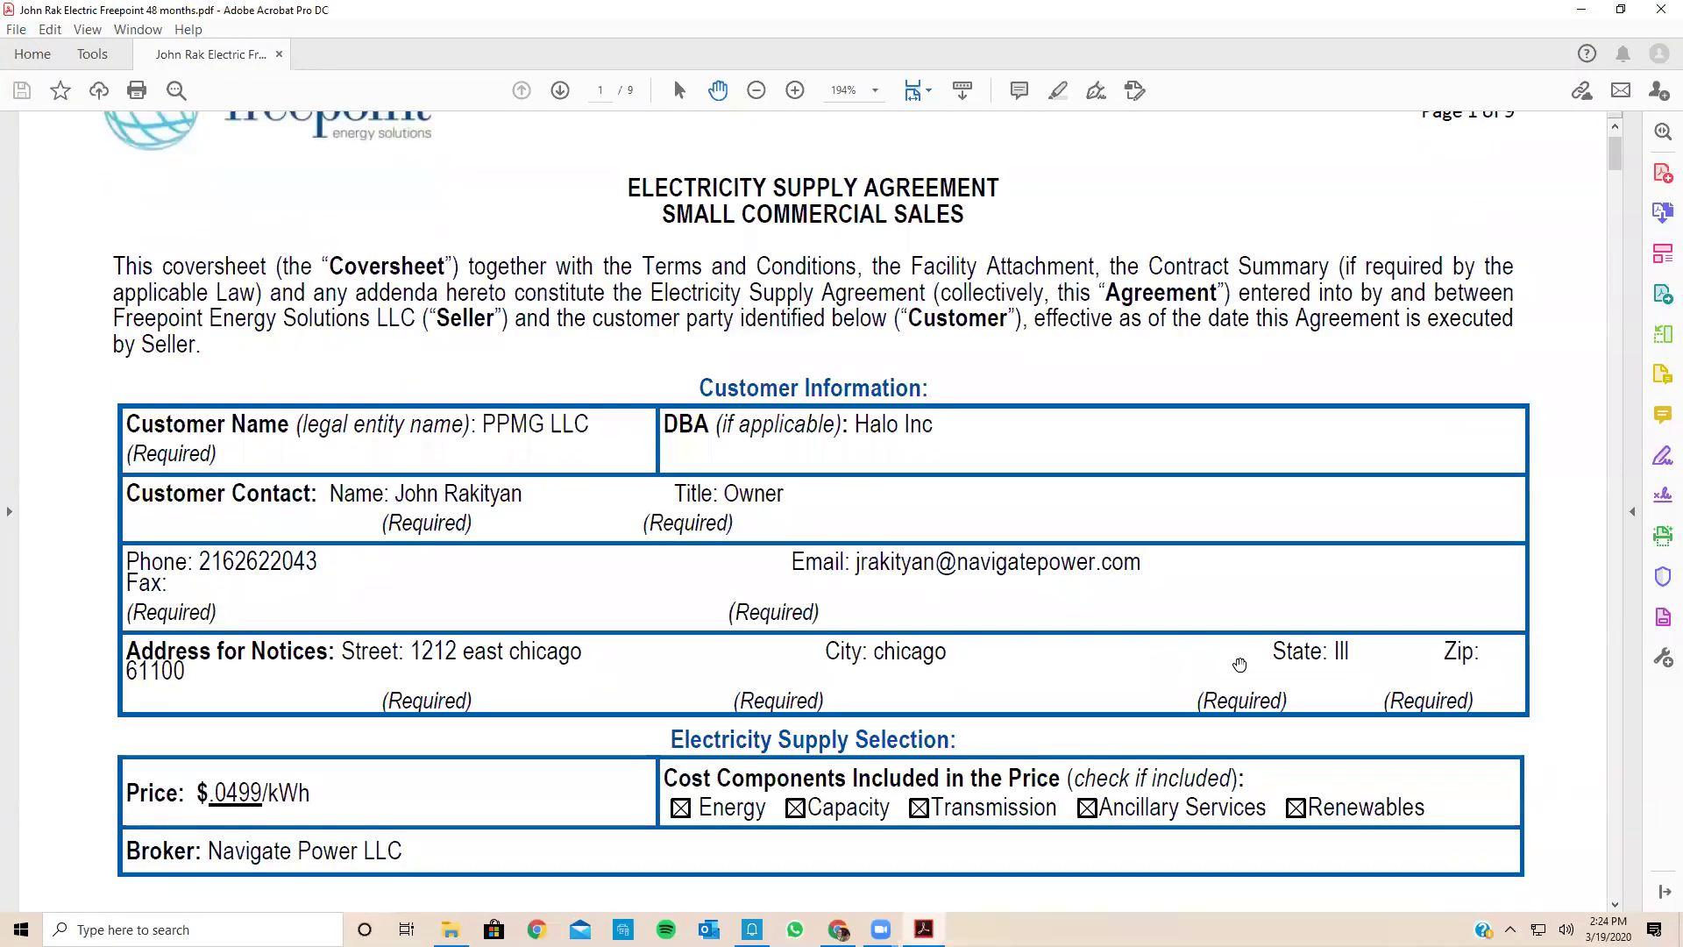
scroll(1240, 665, "up", 2)
scroll(1271, 342, "down", 5)
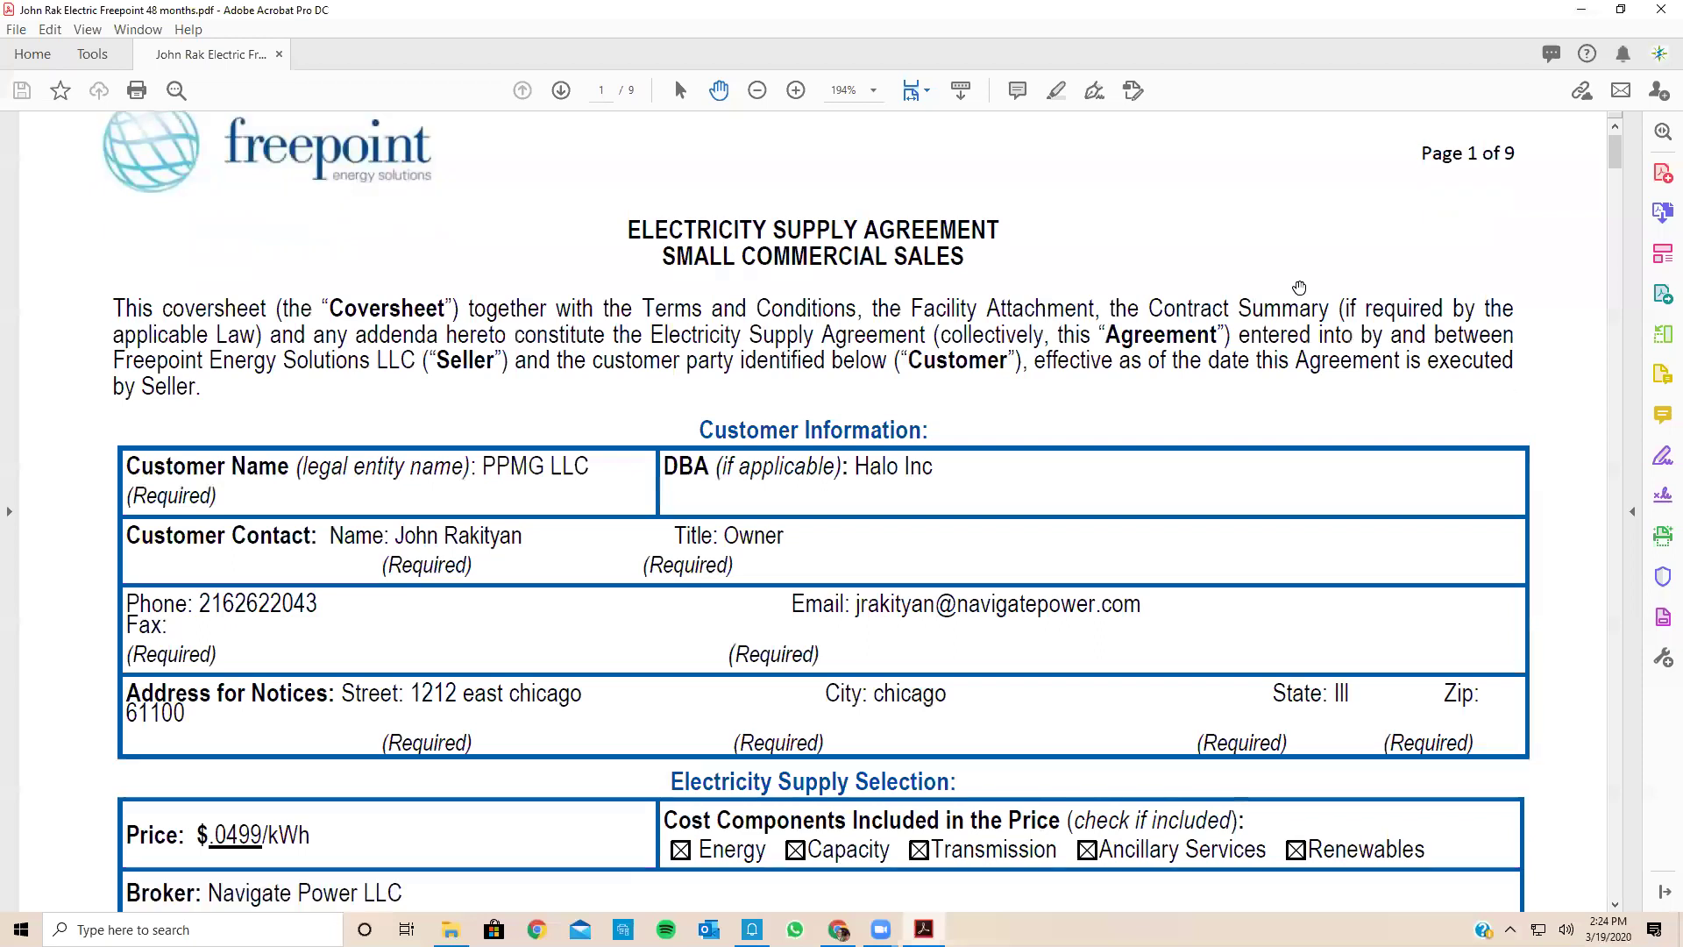
scroll(1226, 395, "down", 1)
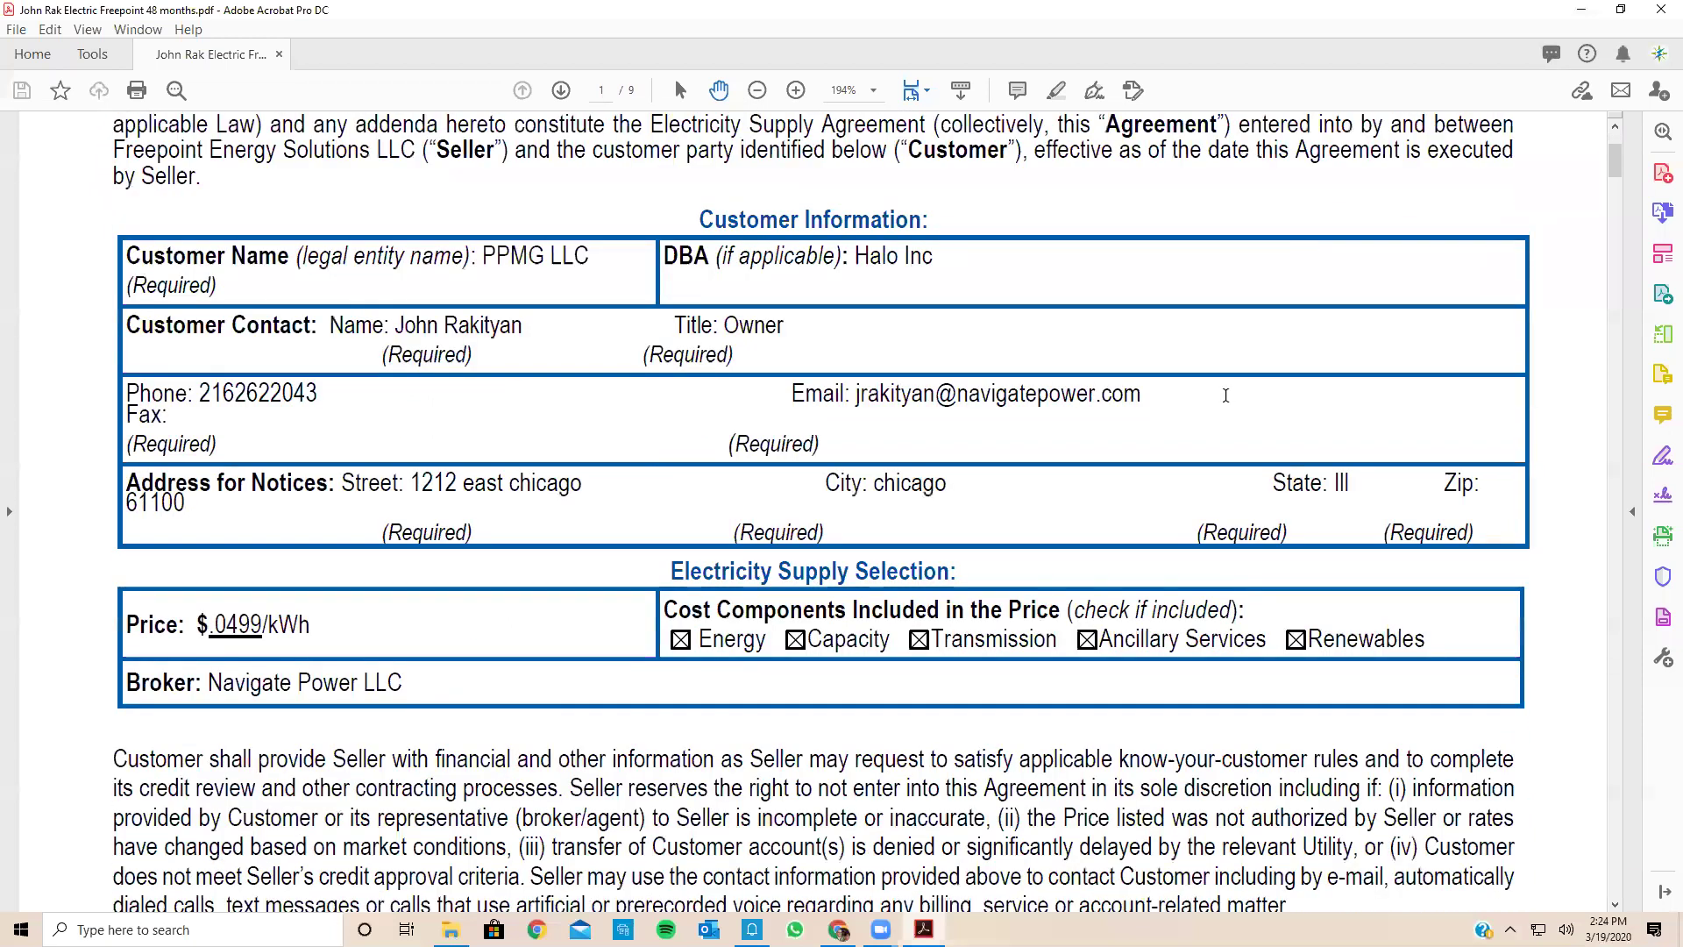
scroll(873, 579, "down", 2)
scroll(873, 579, "down", 3)
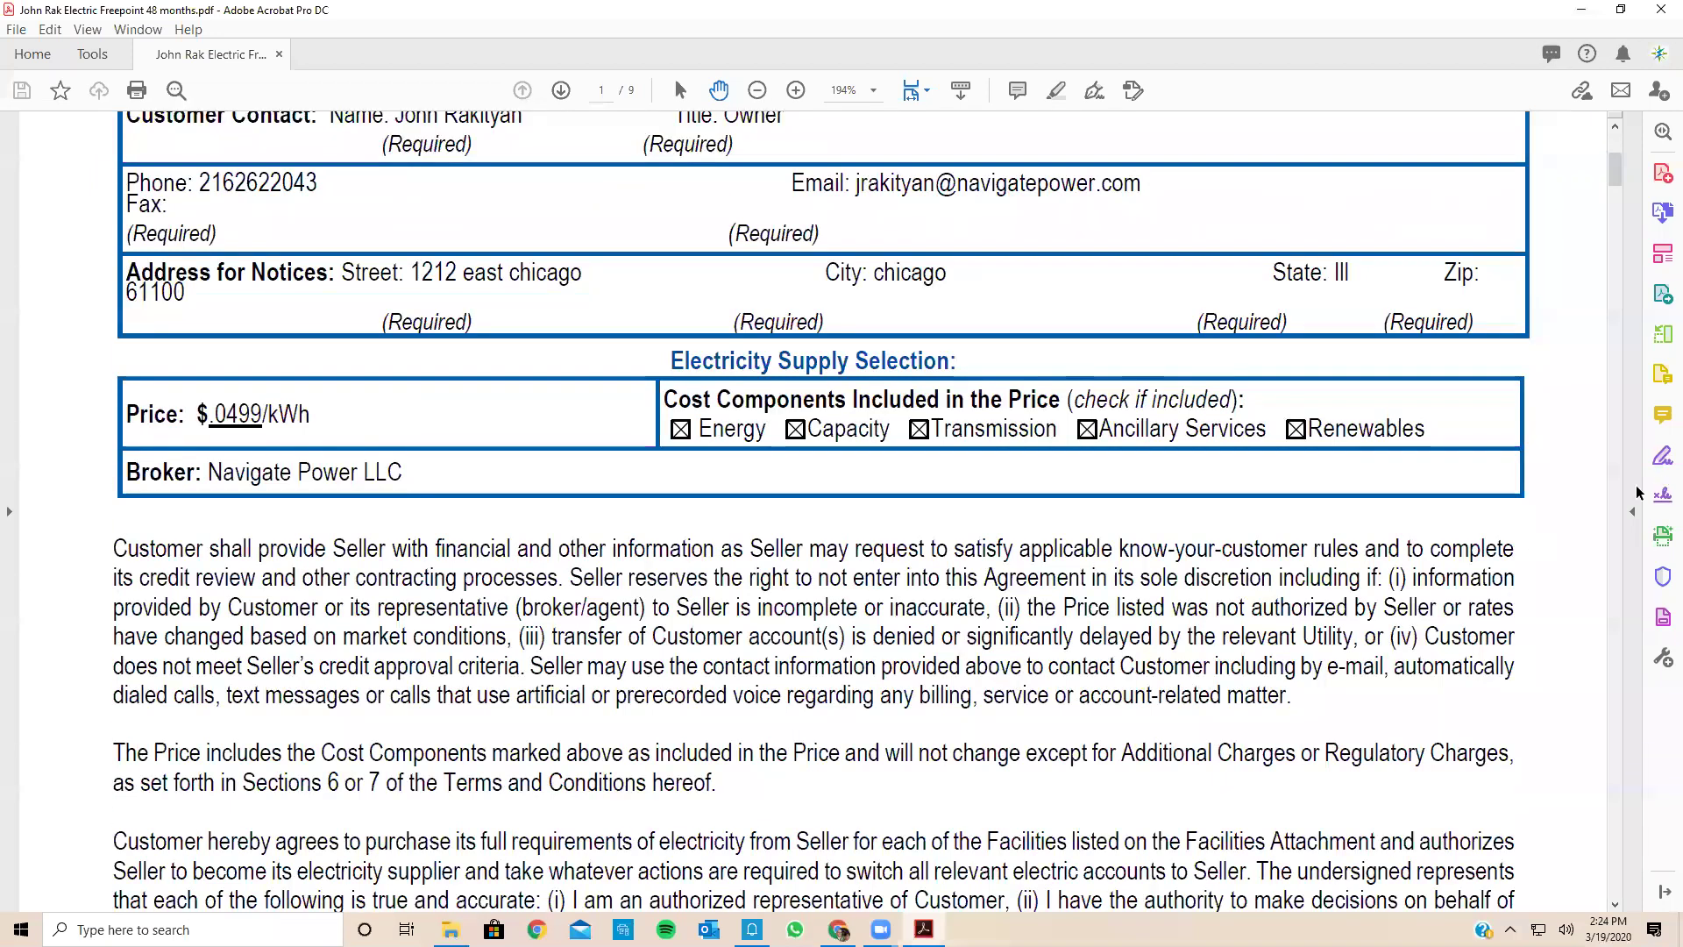
scroll(1642, 495, "down", 6)
scroll(1658, 512, "down", 5)
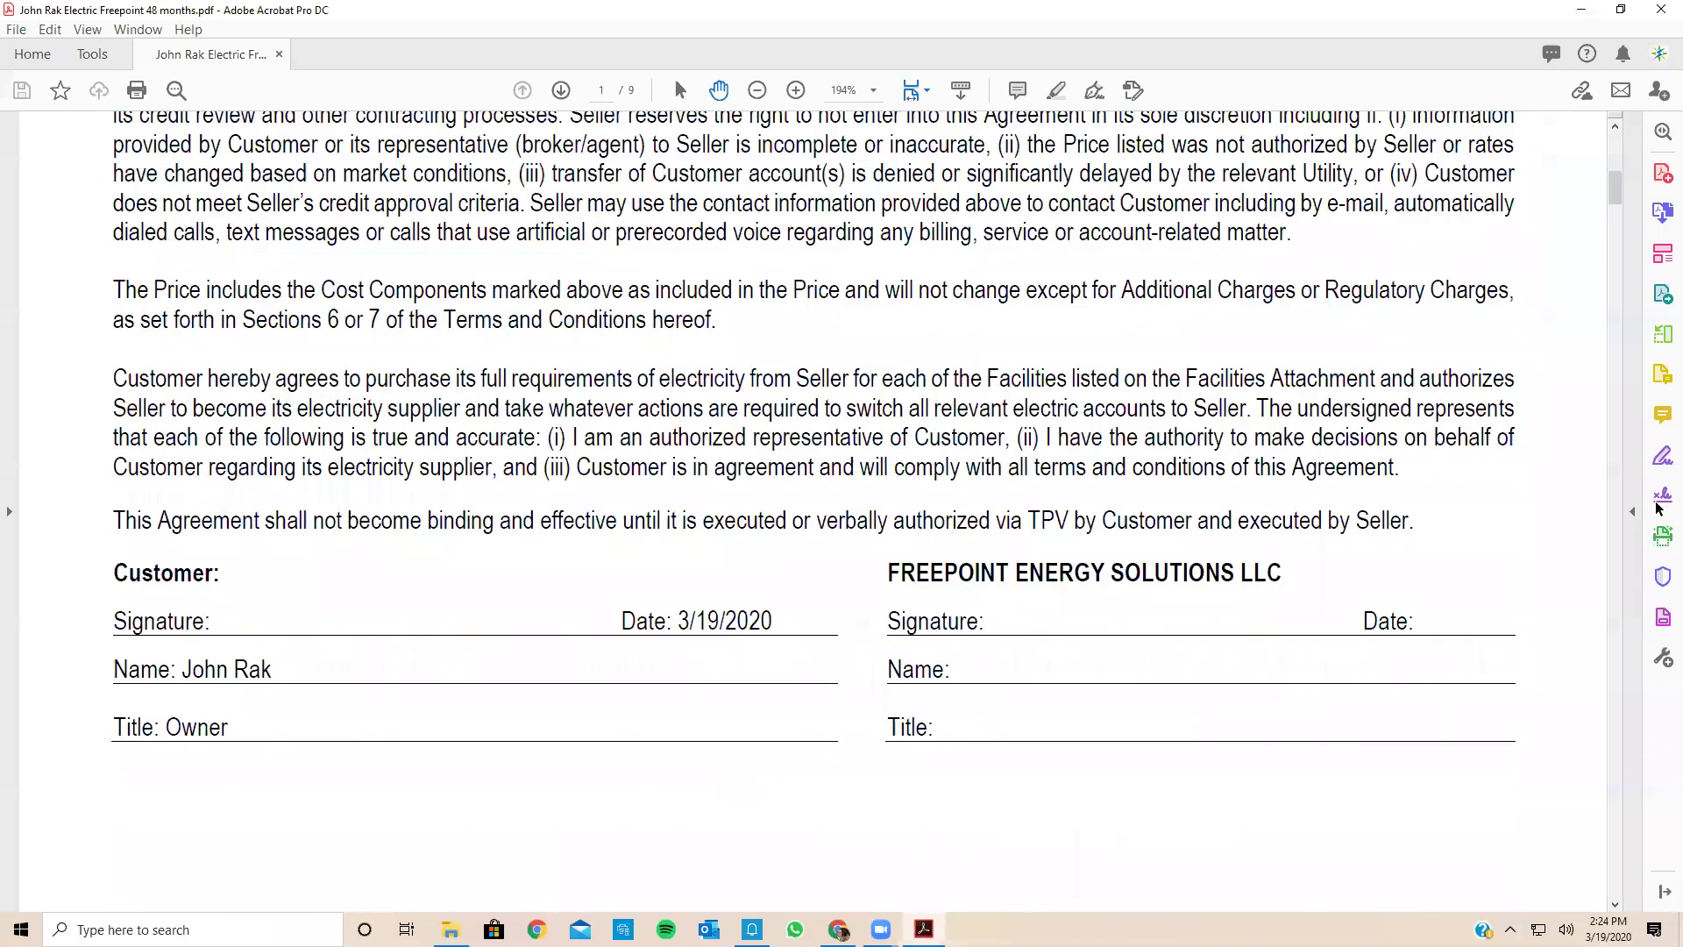
scroll(1658, 507, "up", 4)
Step: Send the agreement through Adobe Sign with the customer's e-mail as signer, then specify where to sign
left_click(1658, 508)
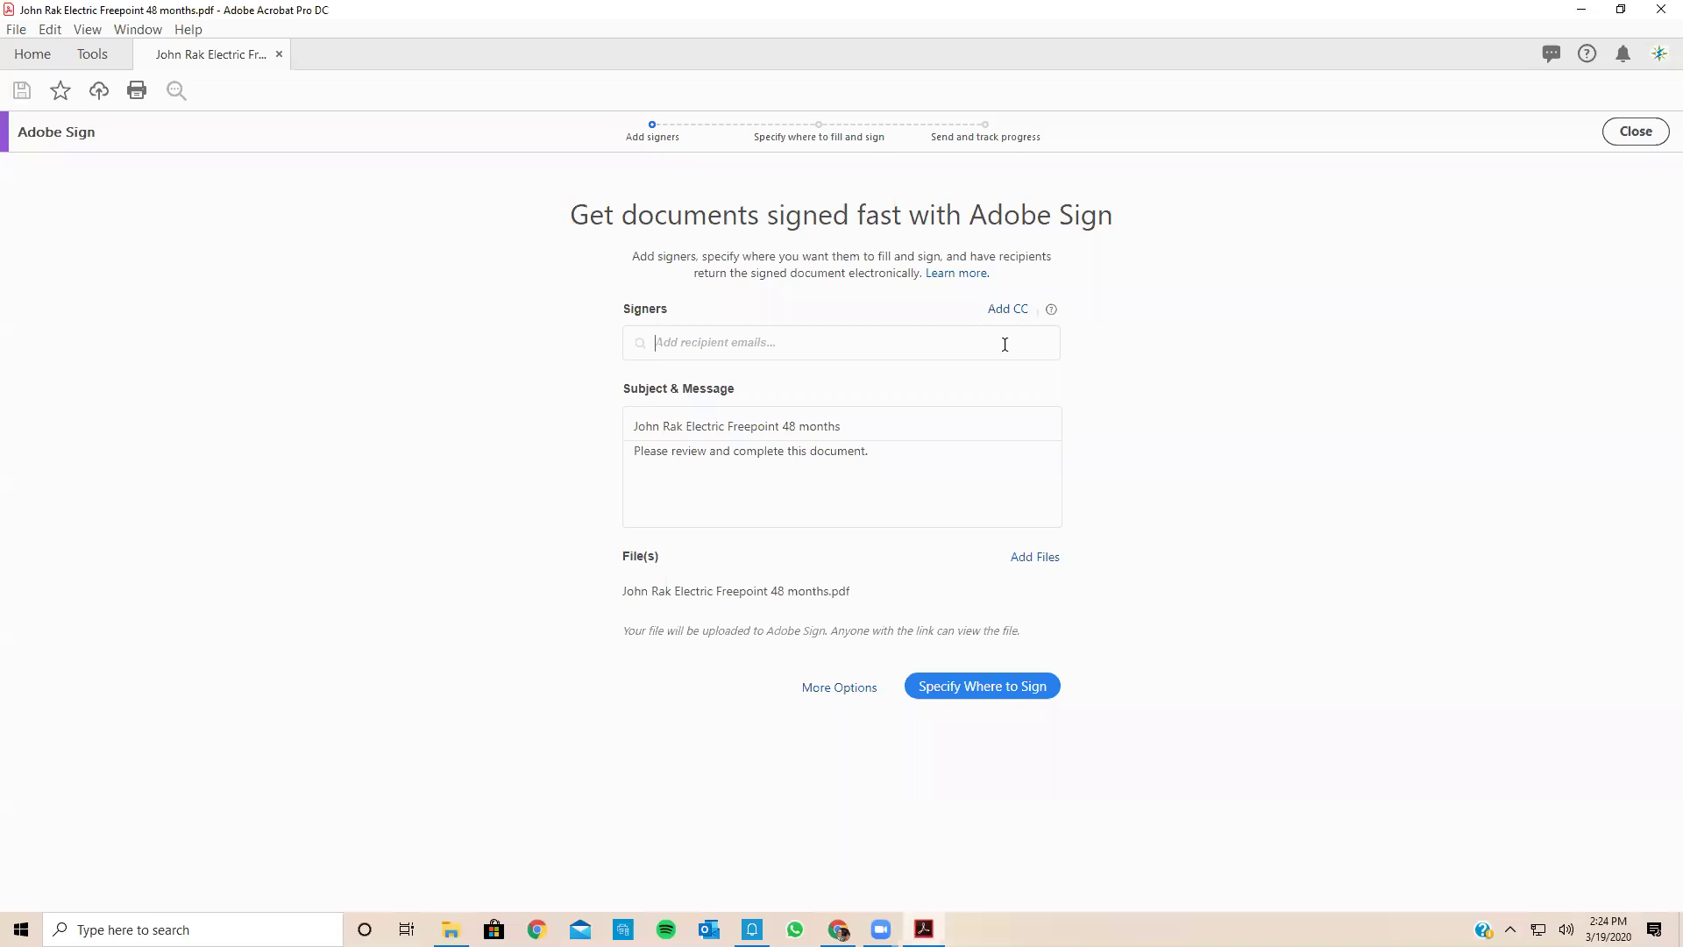
type("john")
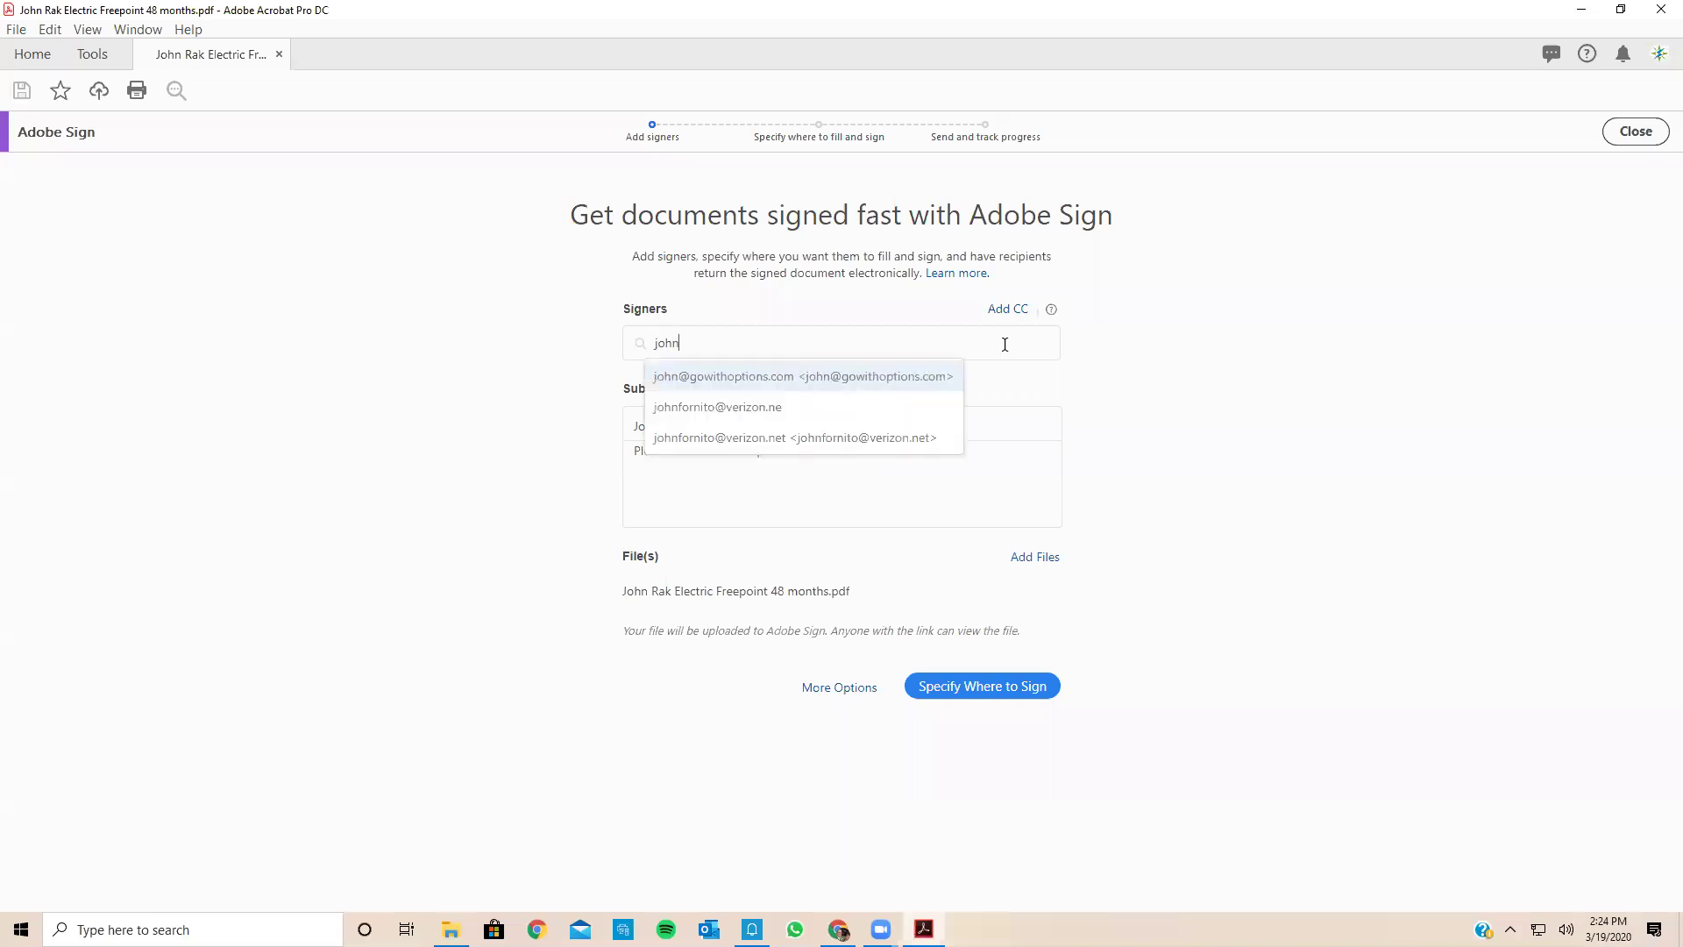
left_click(733, 377)
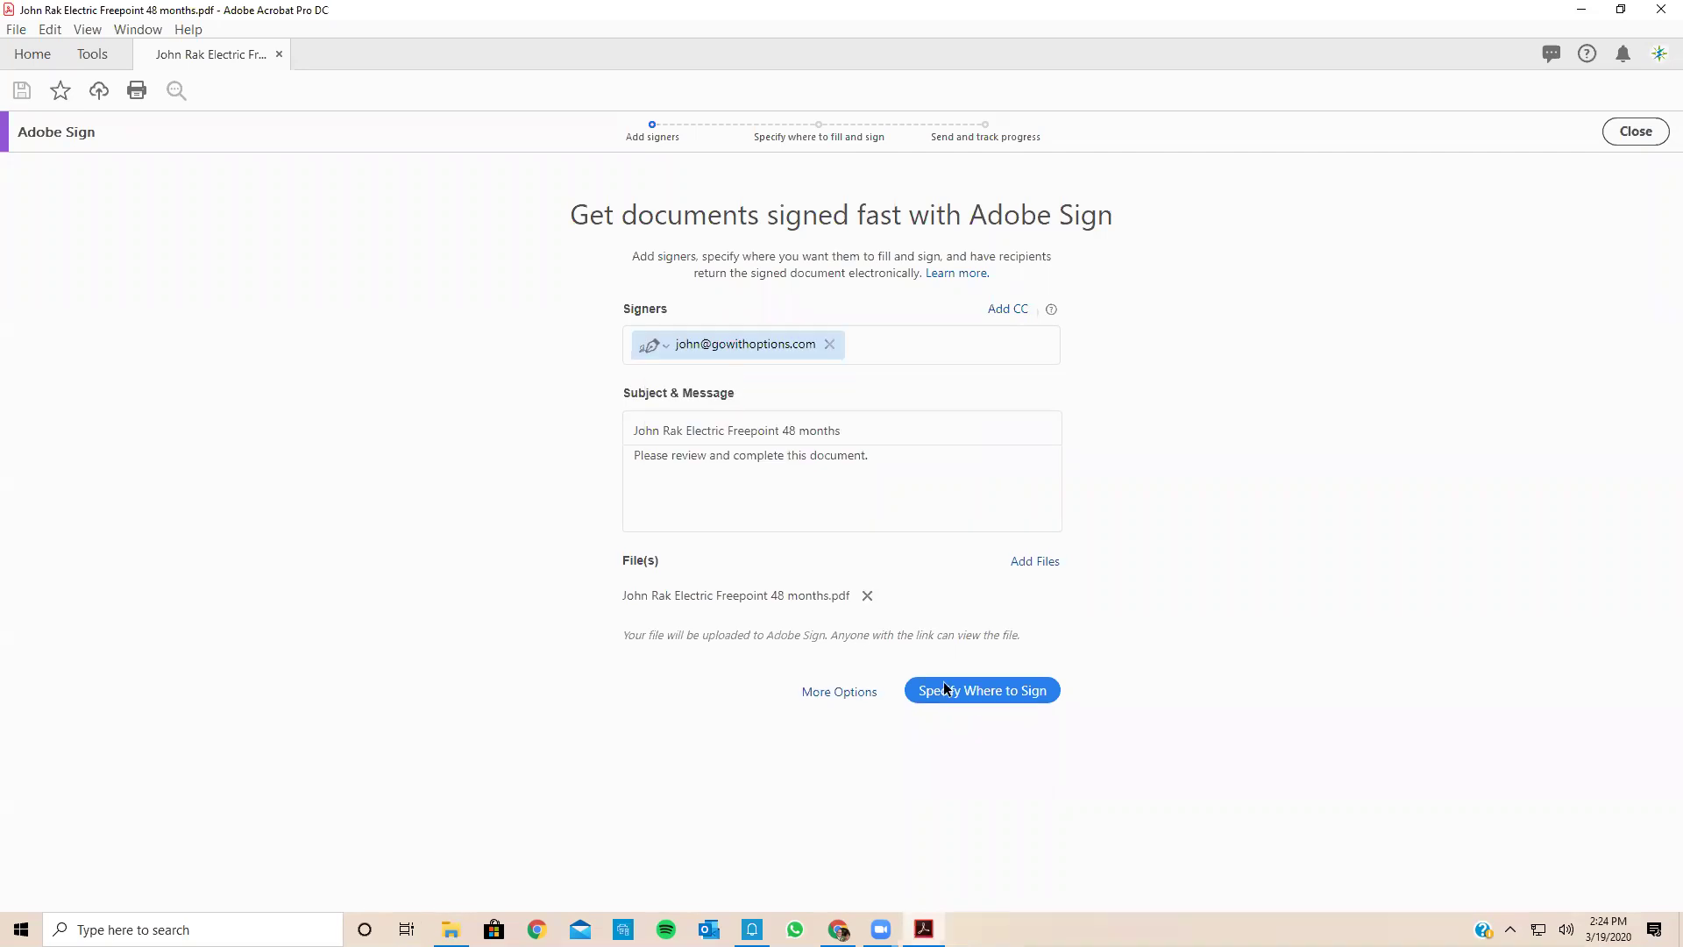
left_click(968, 695)
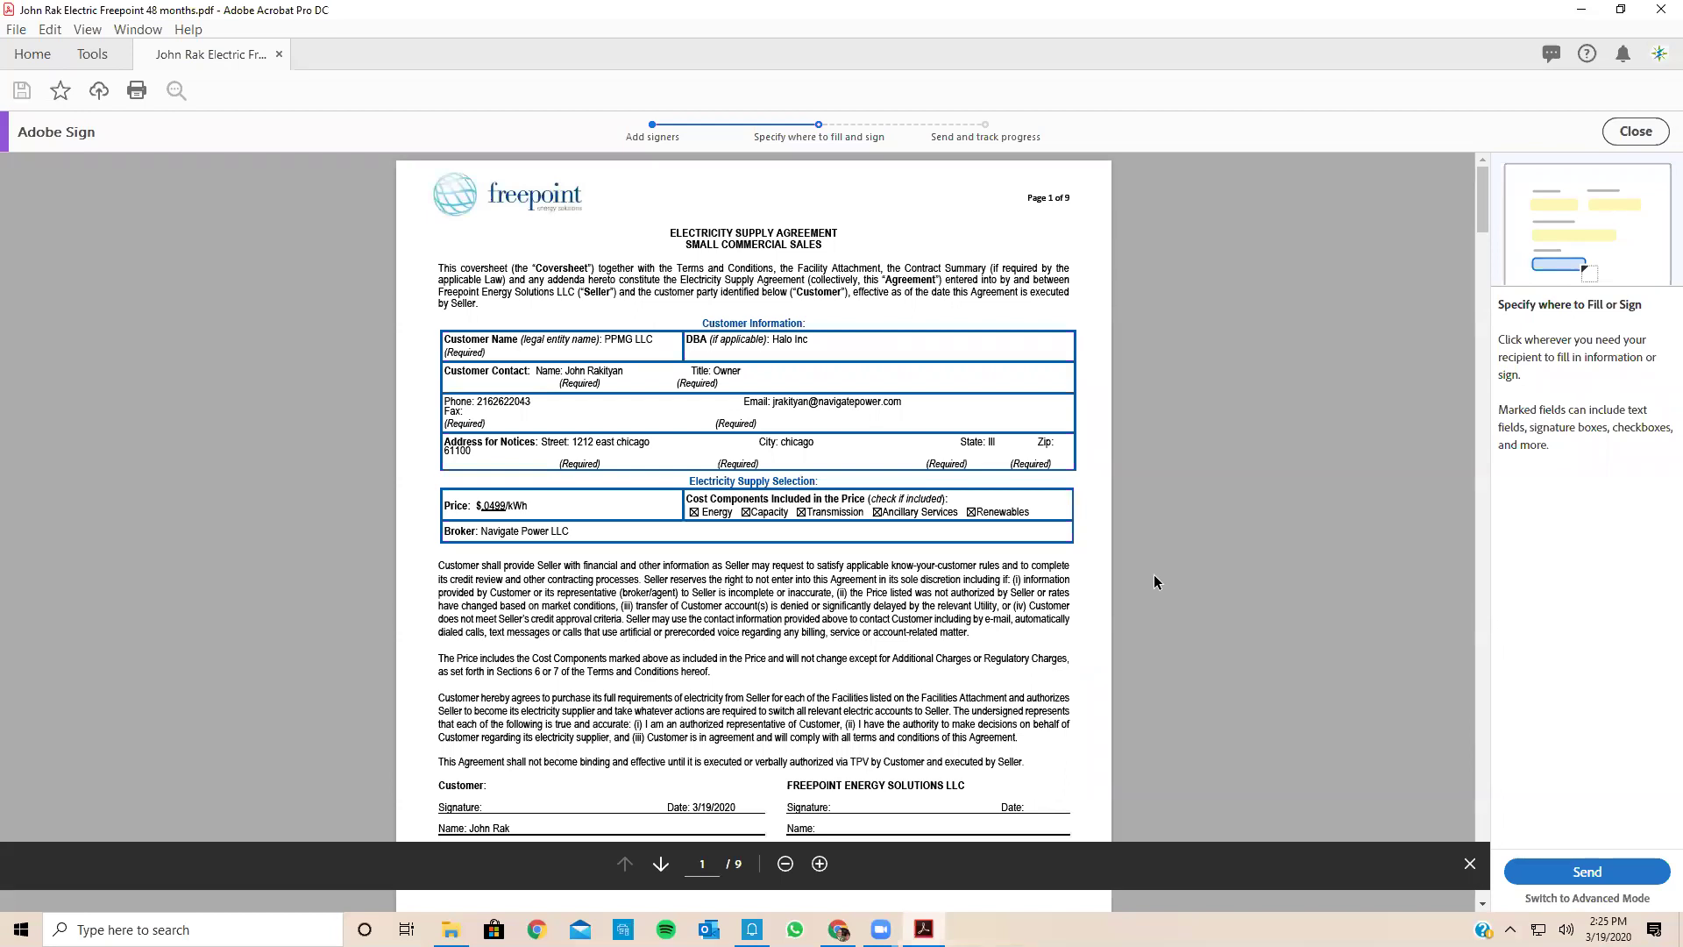
Step: Place signature fields on the Customer signature lines of pages 1 and 2
scroll(1154, 582, "down", 5)
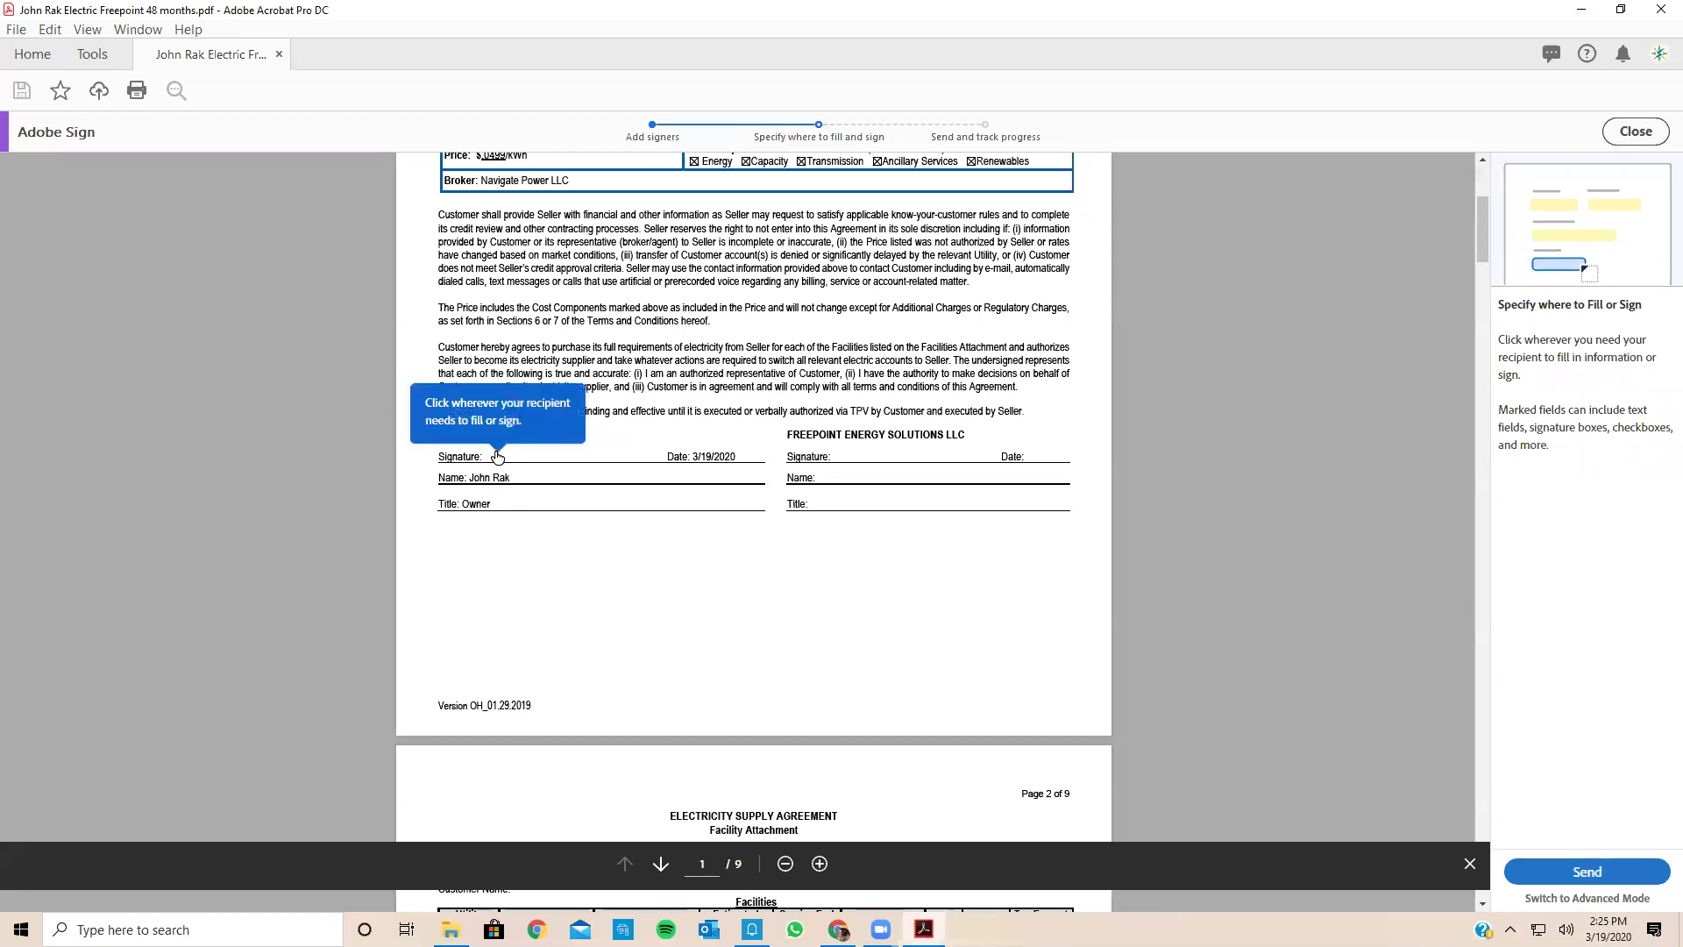
left_click(513, 451)
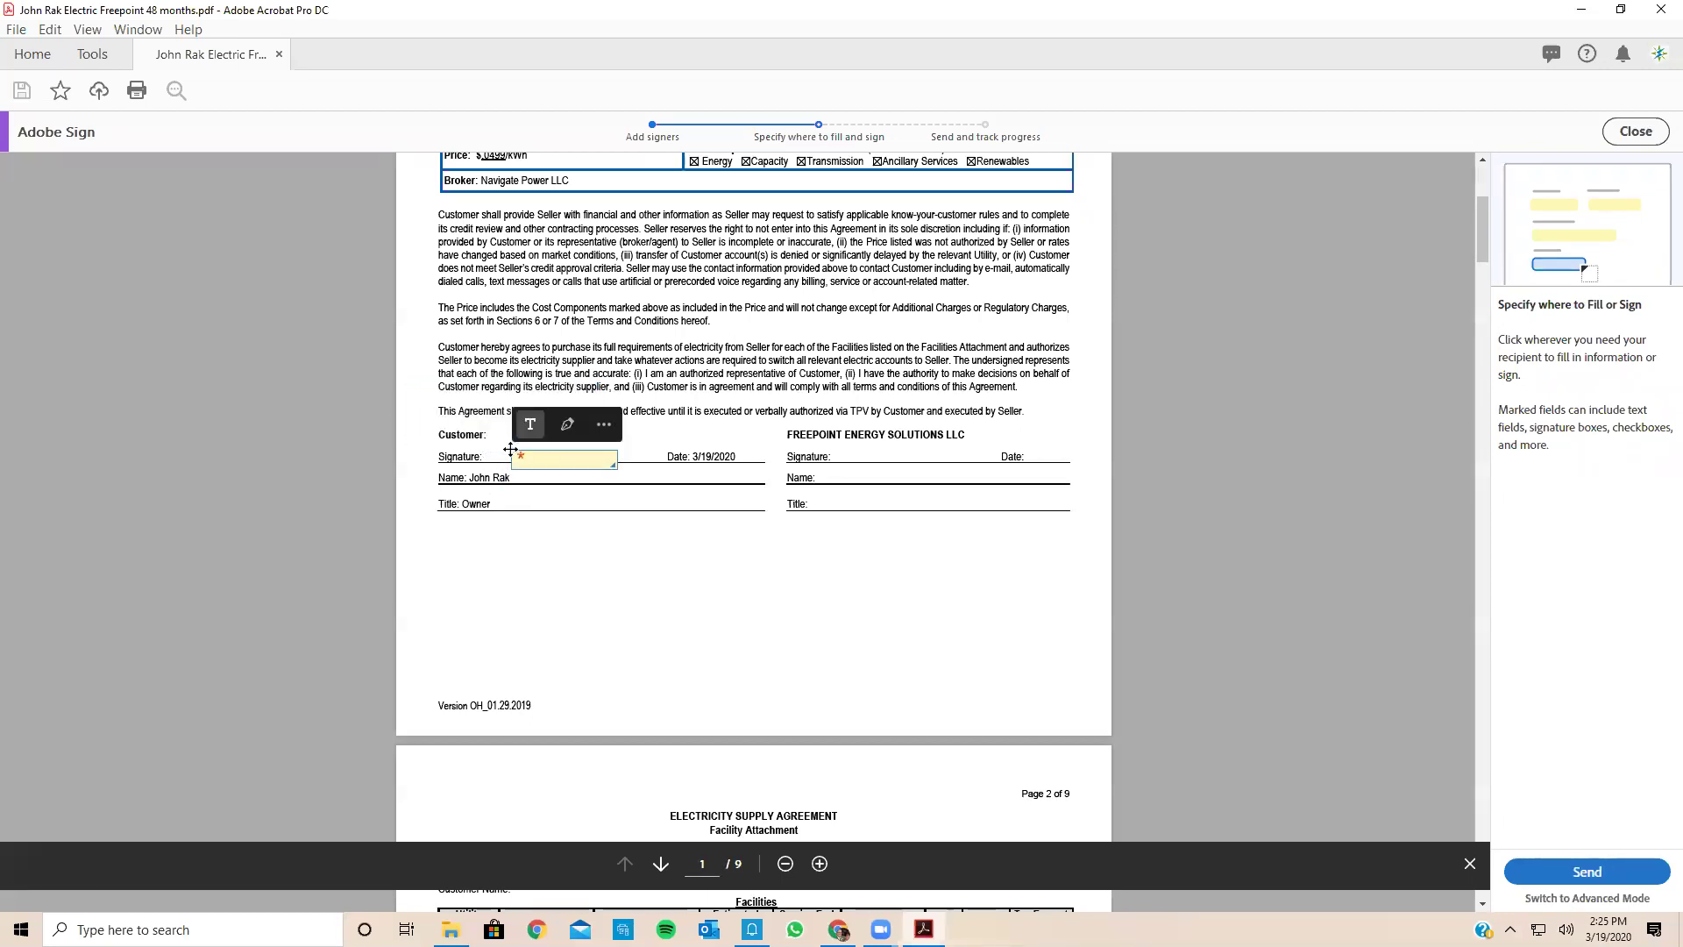
left_click_drag(534, 454, 515, 445)
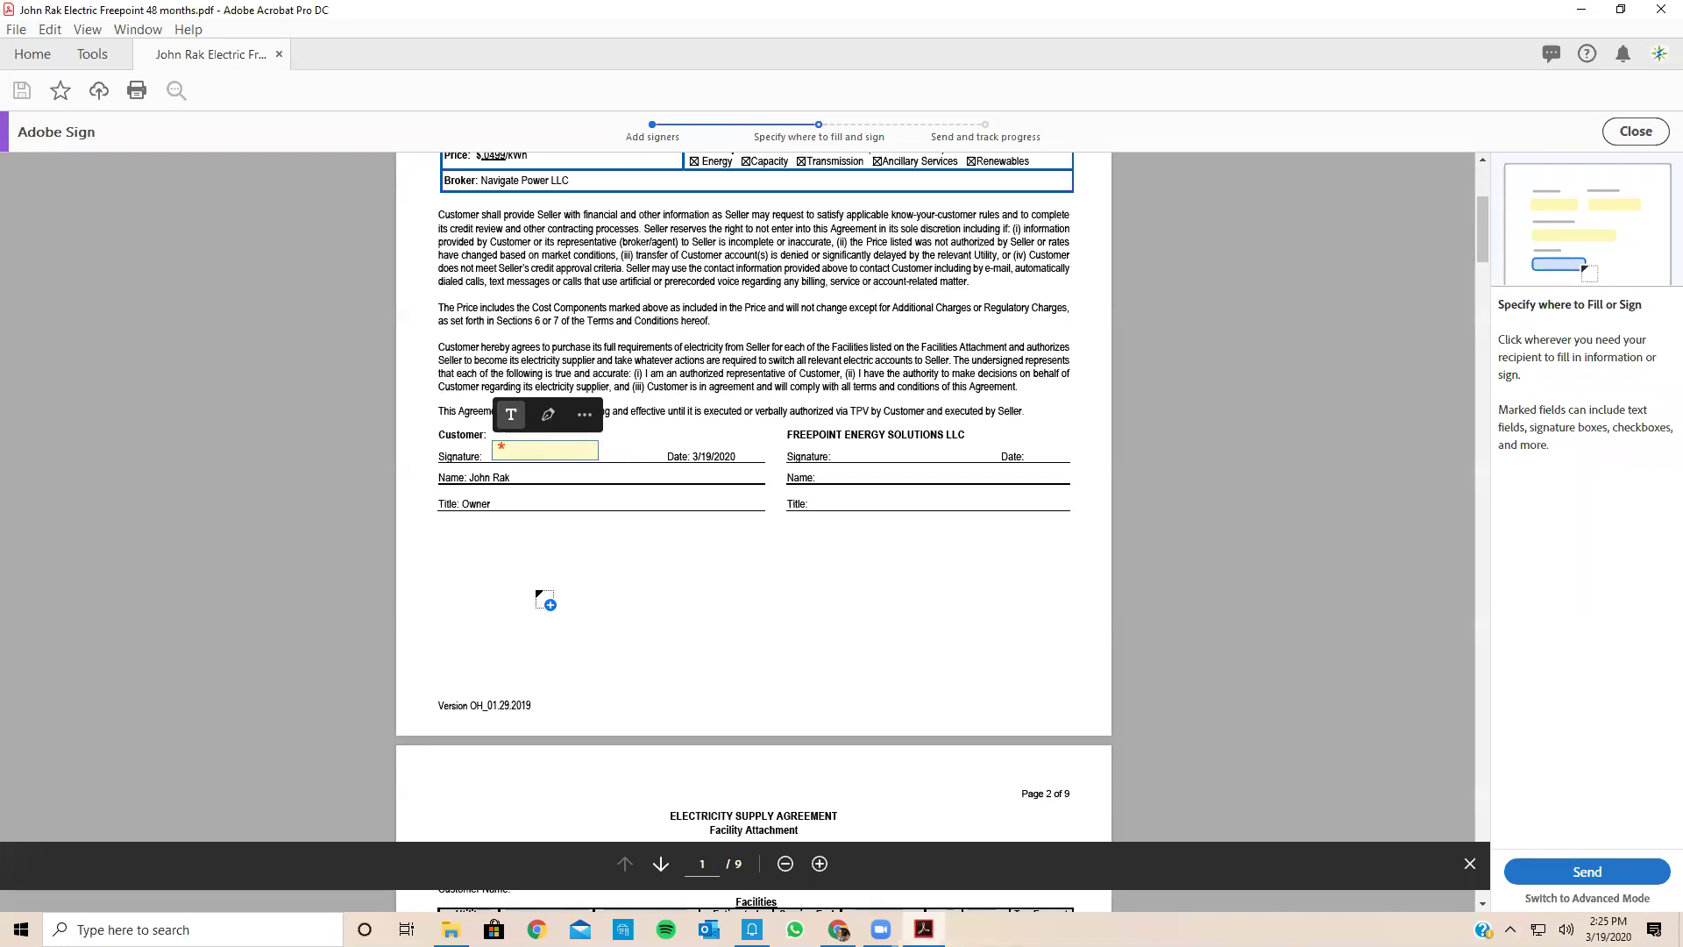
scroll(633, 641, "down", 10)
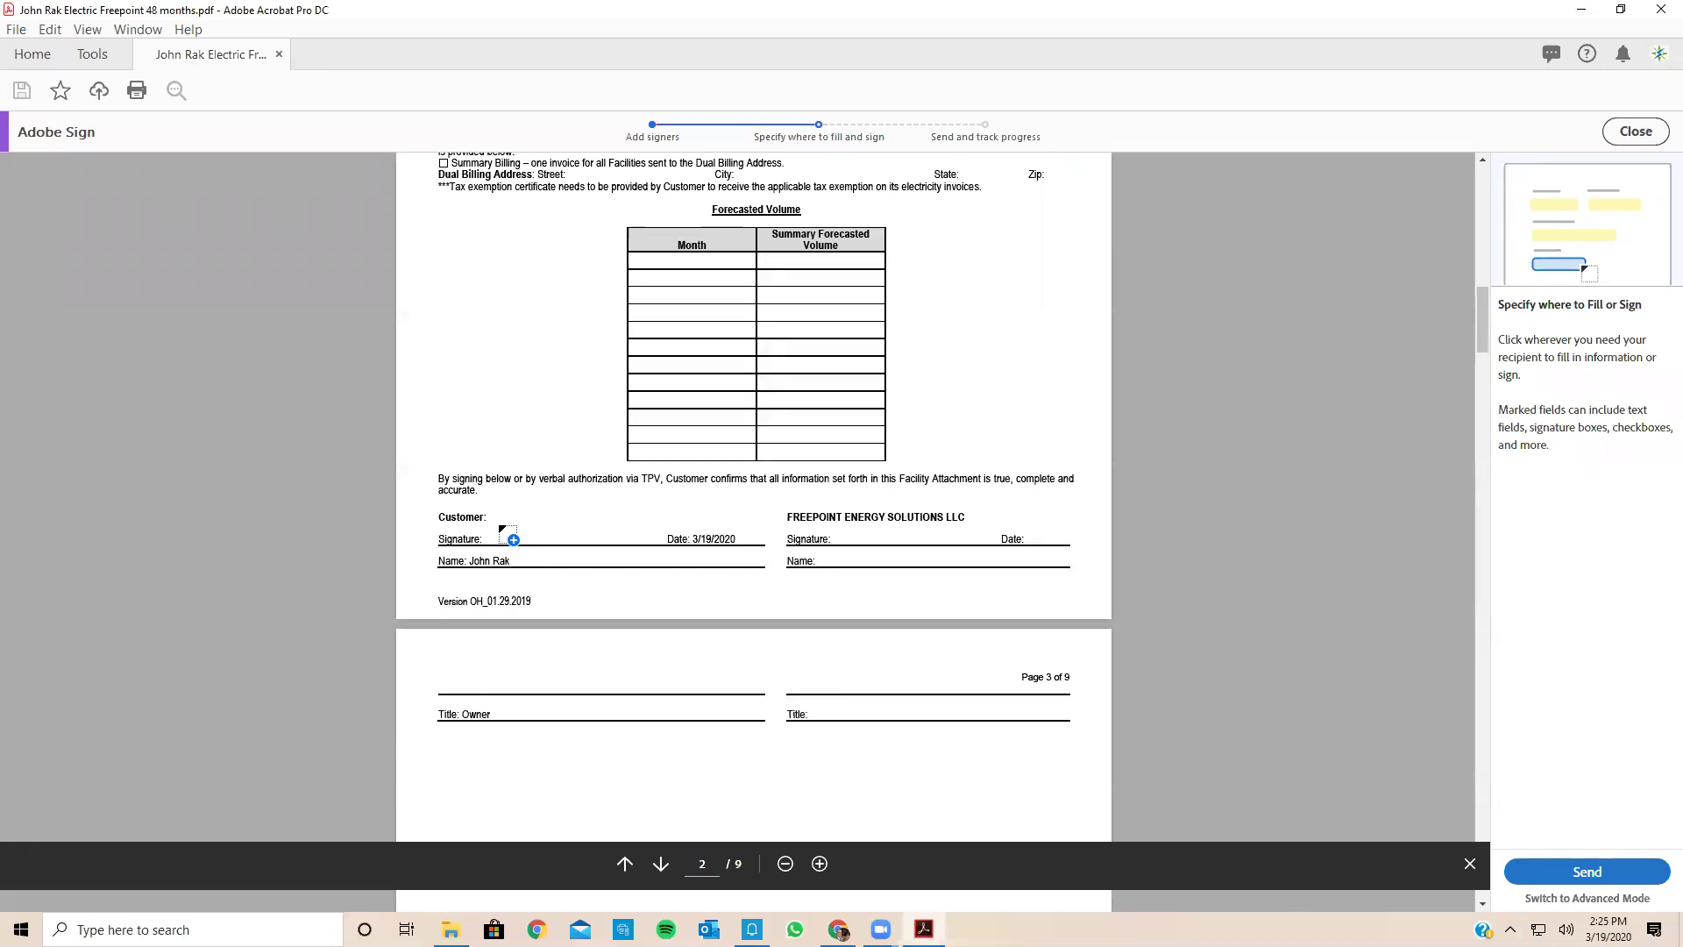
left_click(504, 531)
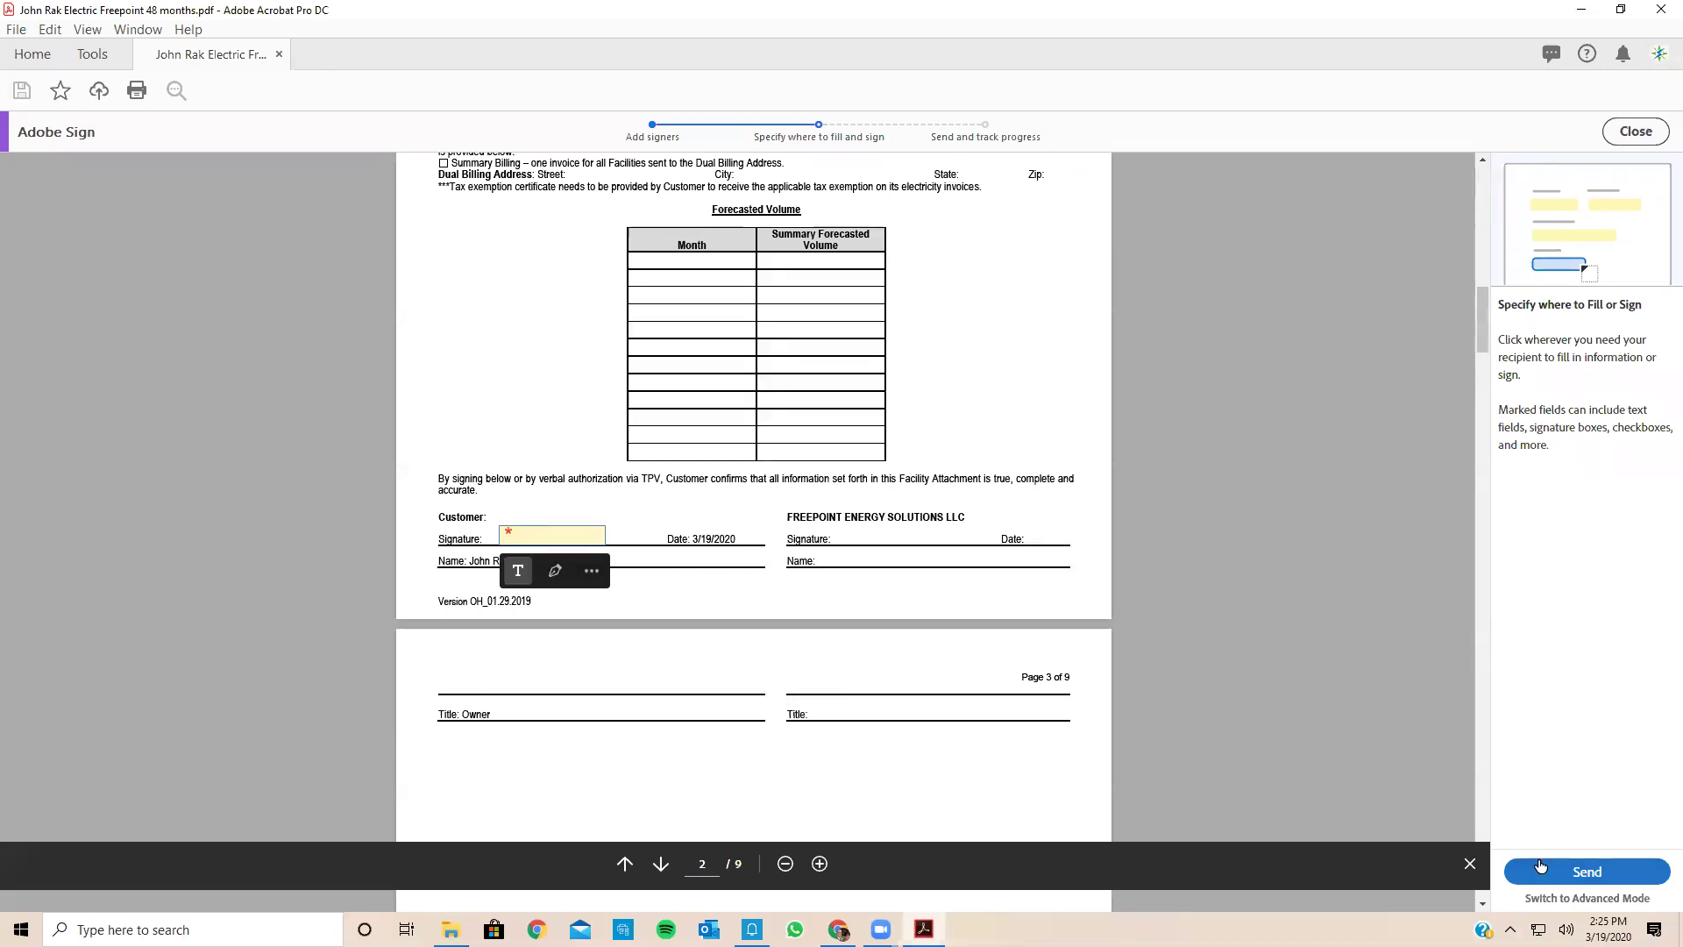
Step: Send the Freepoint agreement for signature despite the missing-fields warning, then close Acrobat and return to Gmail
left_click(1540, 866)
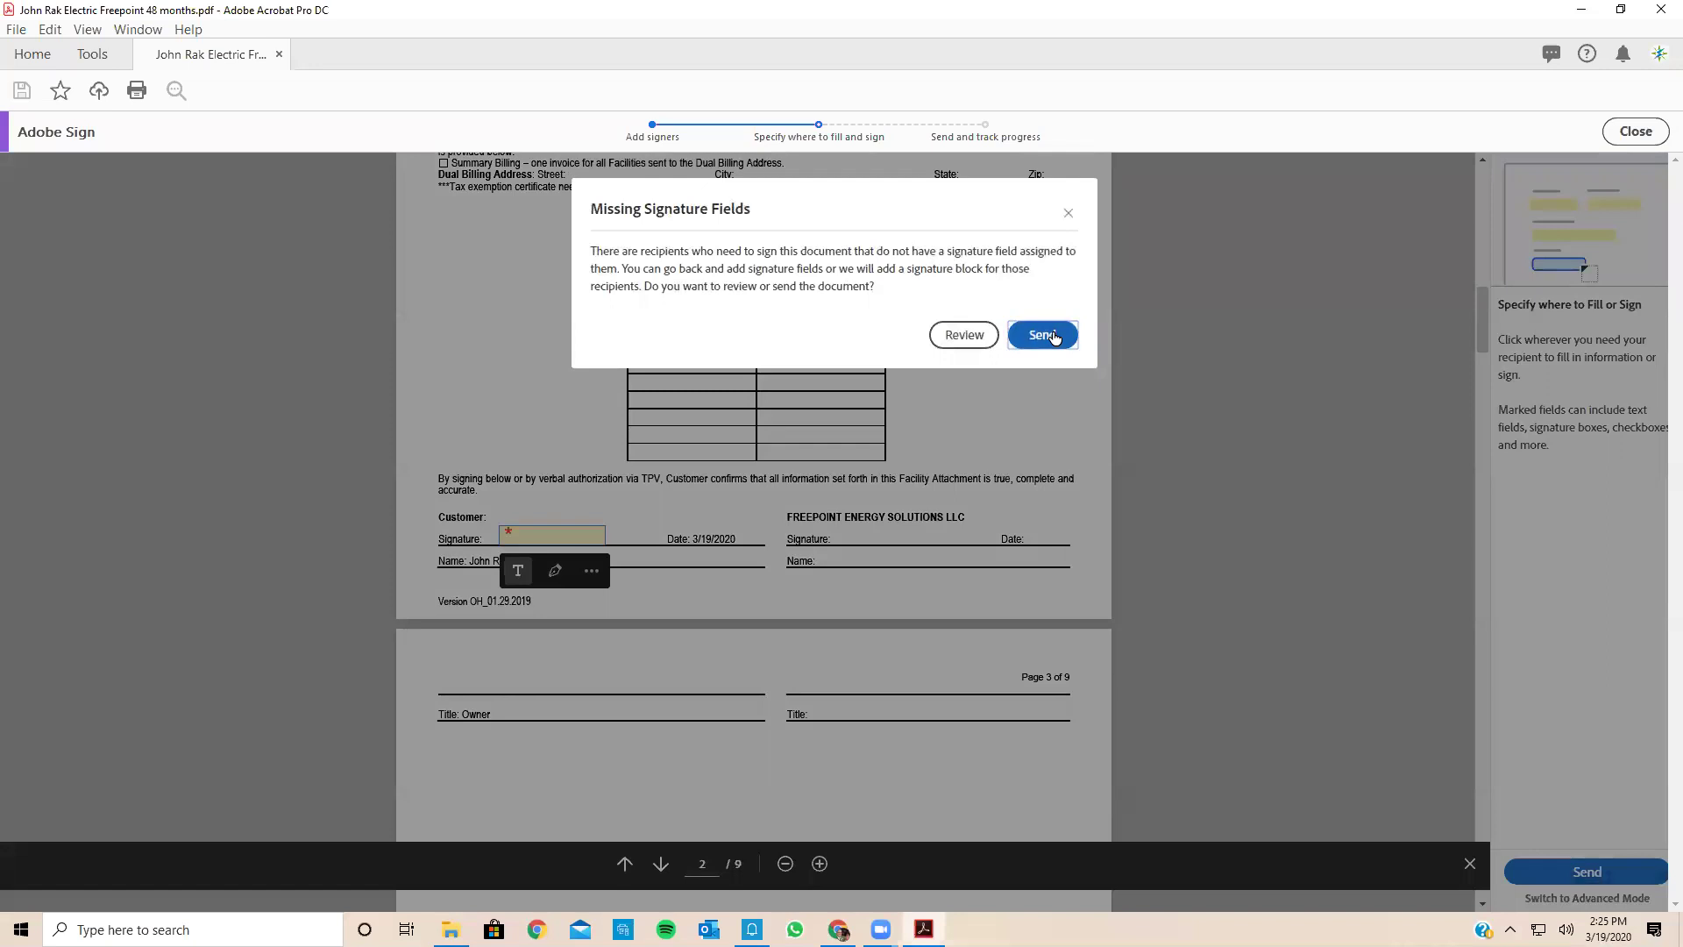
left_click(1055, 338)
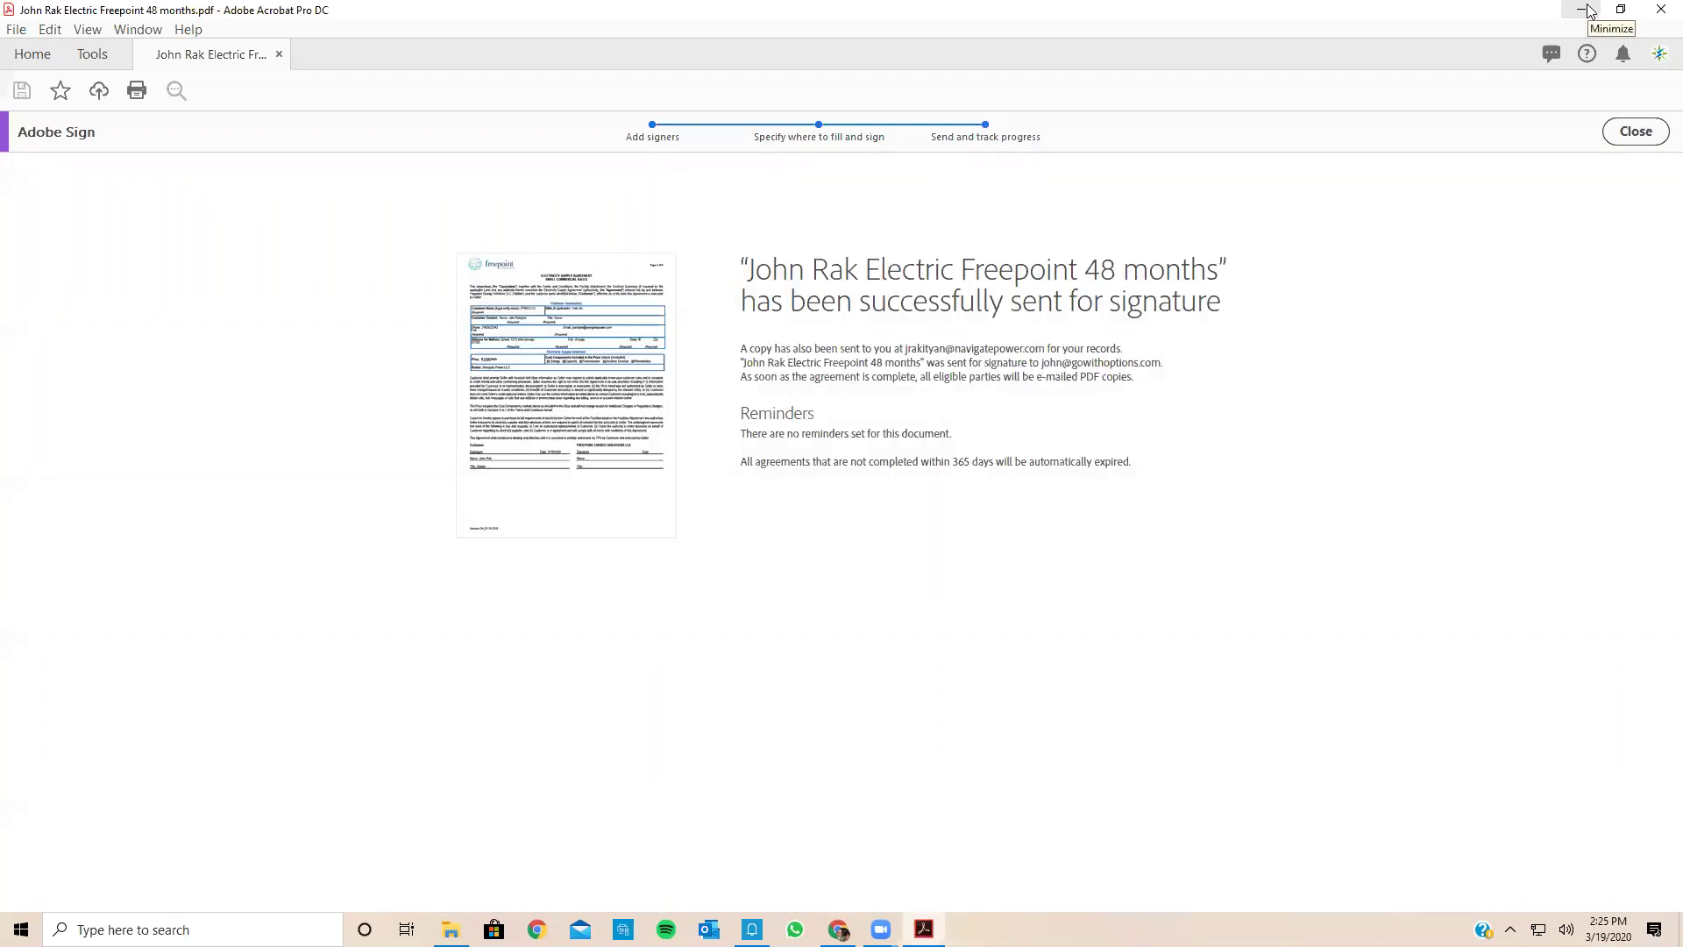
left_click(1662, 10)
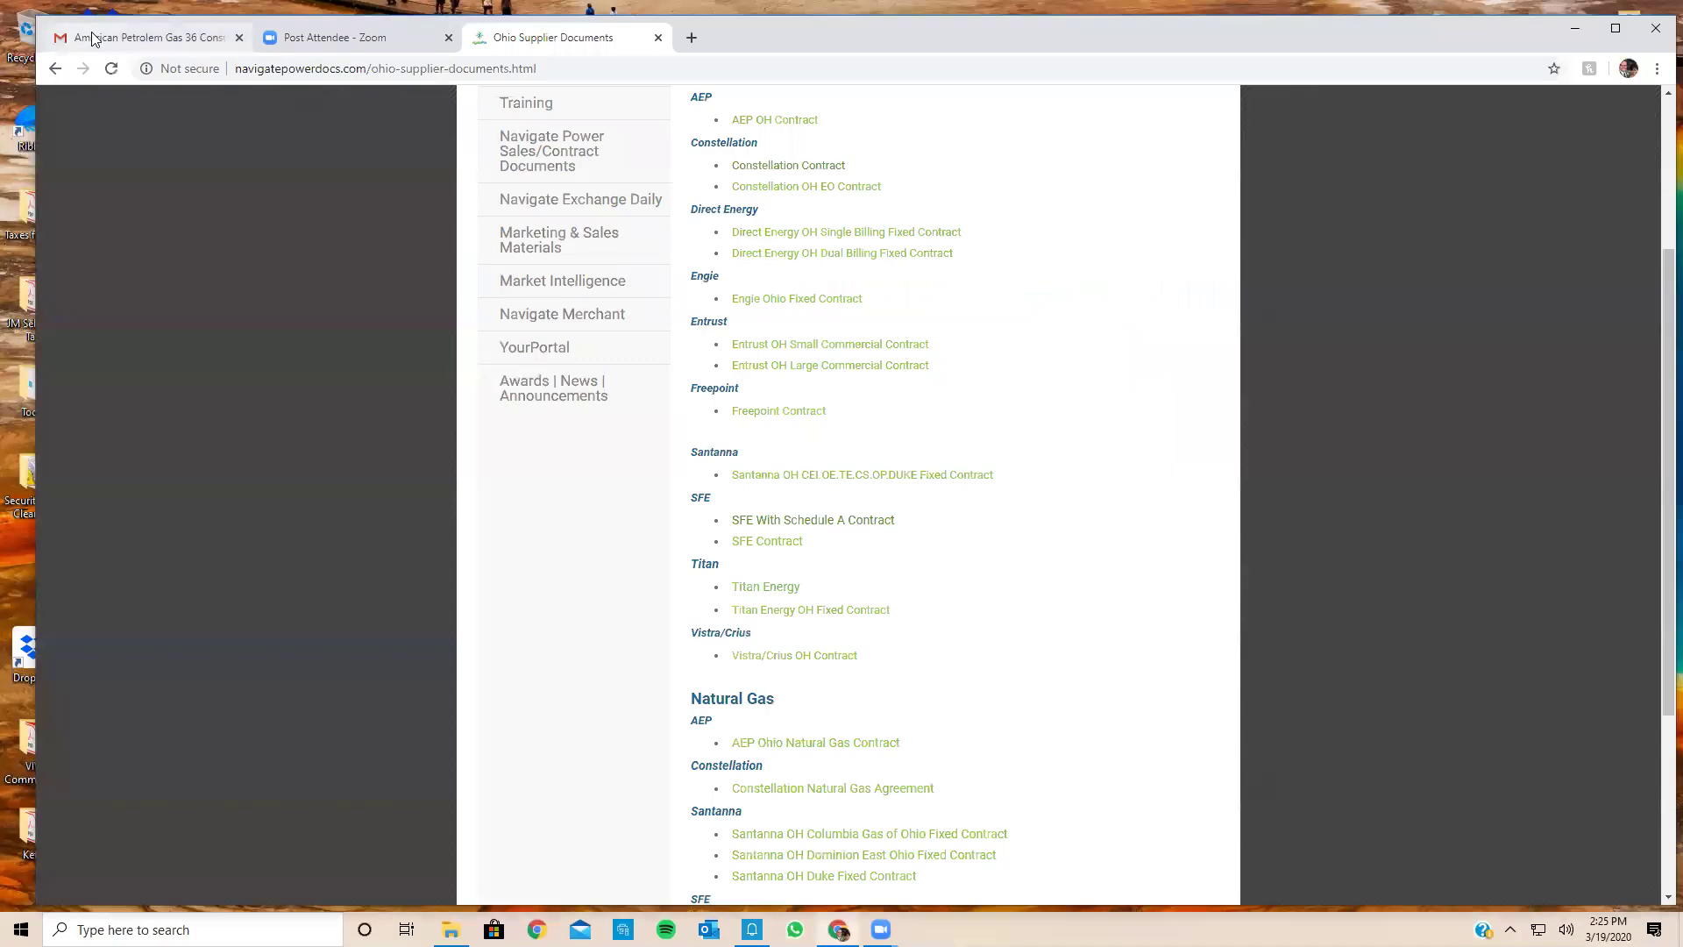
left_click(91, 37)
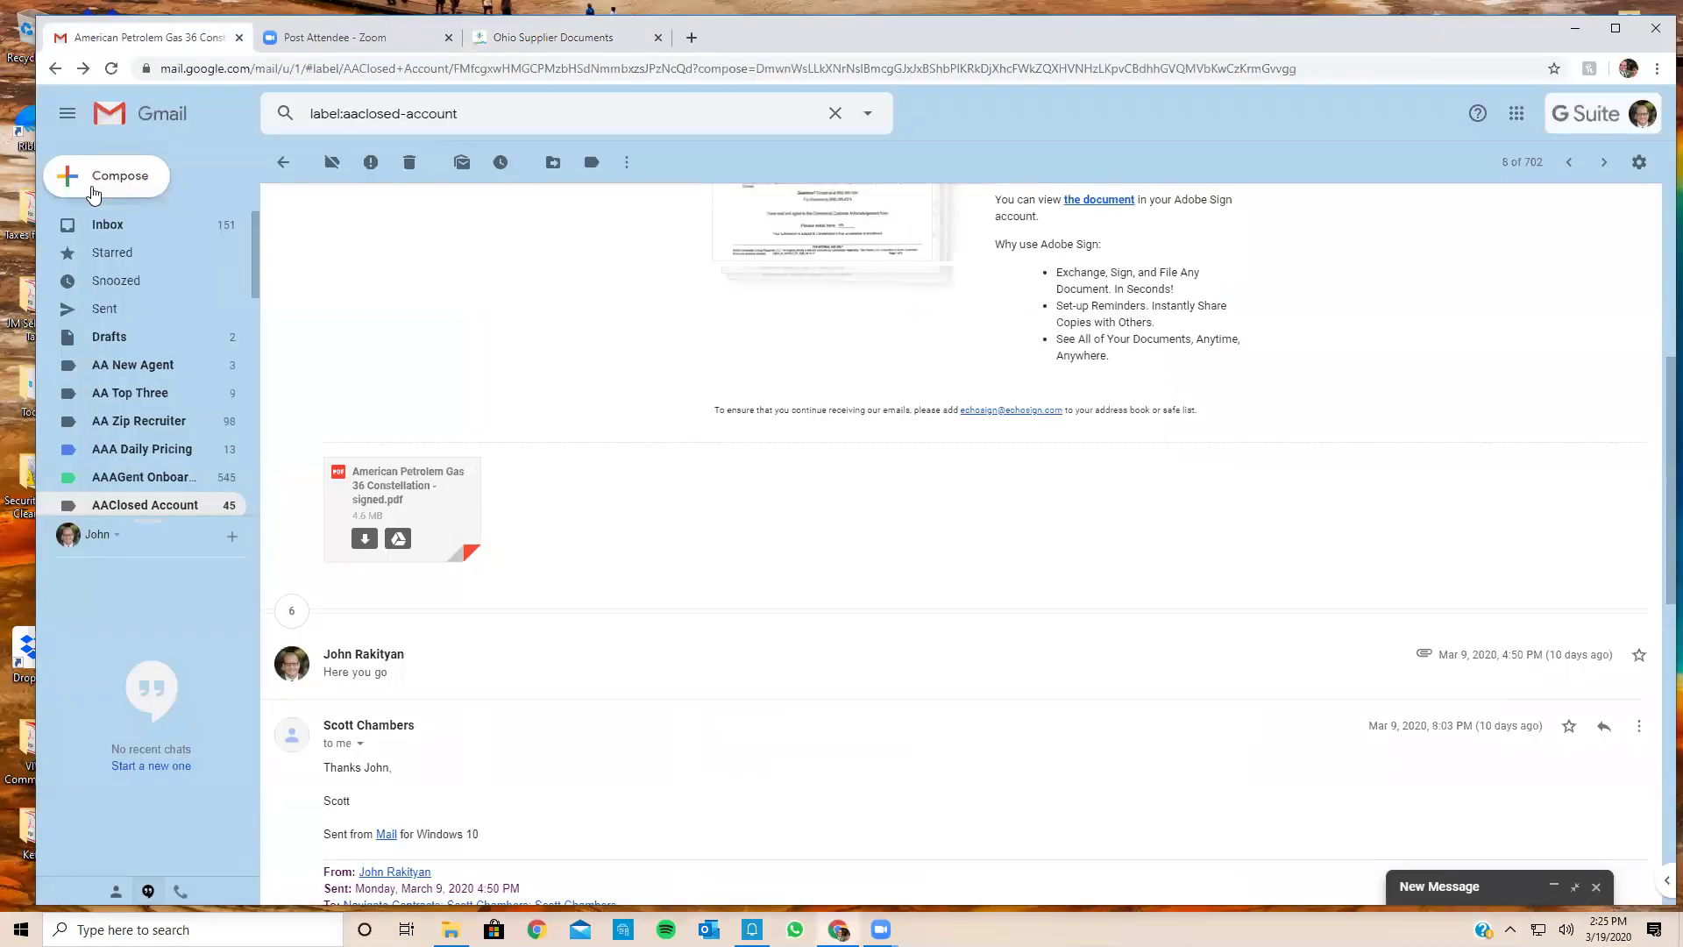
Step: Go back to the Gmail Inbox and refresh the message list to check for the Adobe Sign notification
left_click(102, 226)
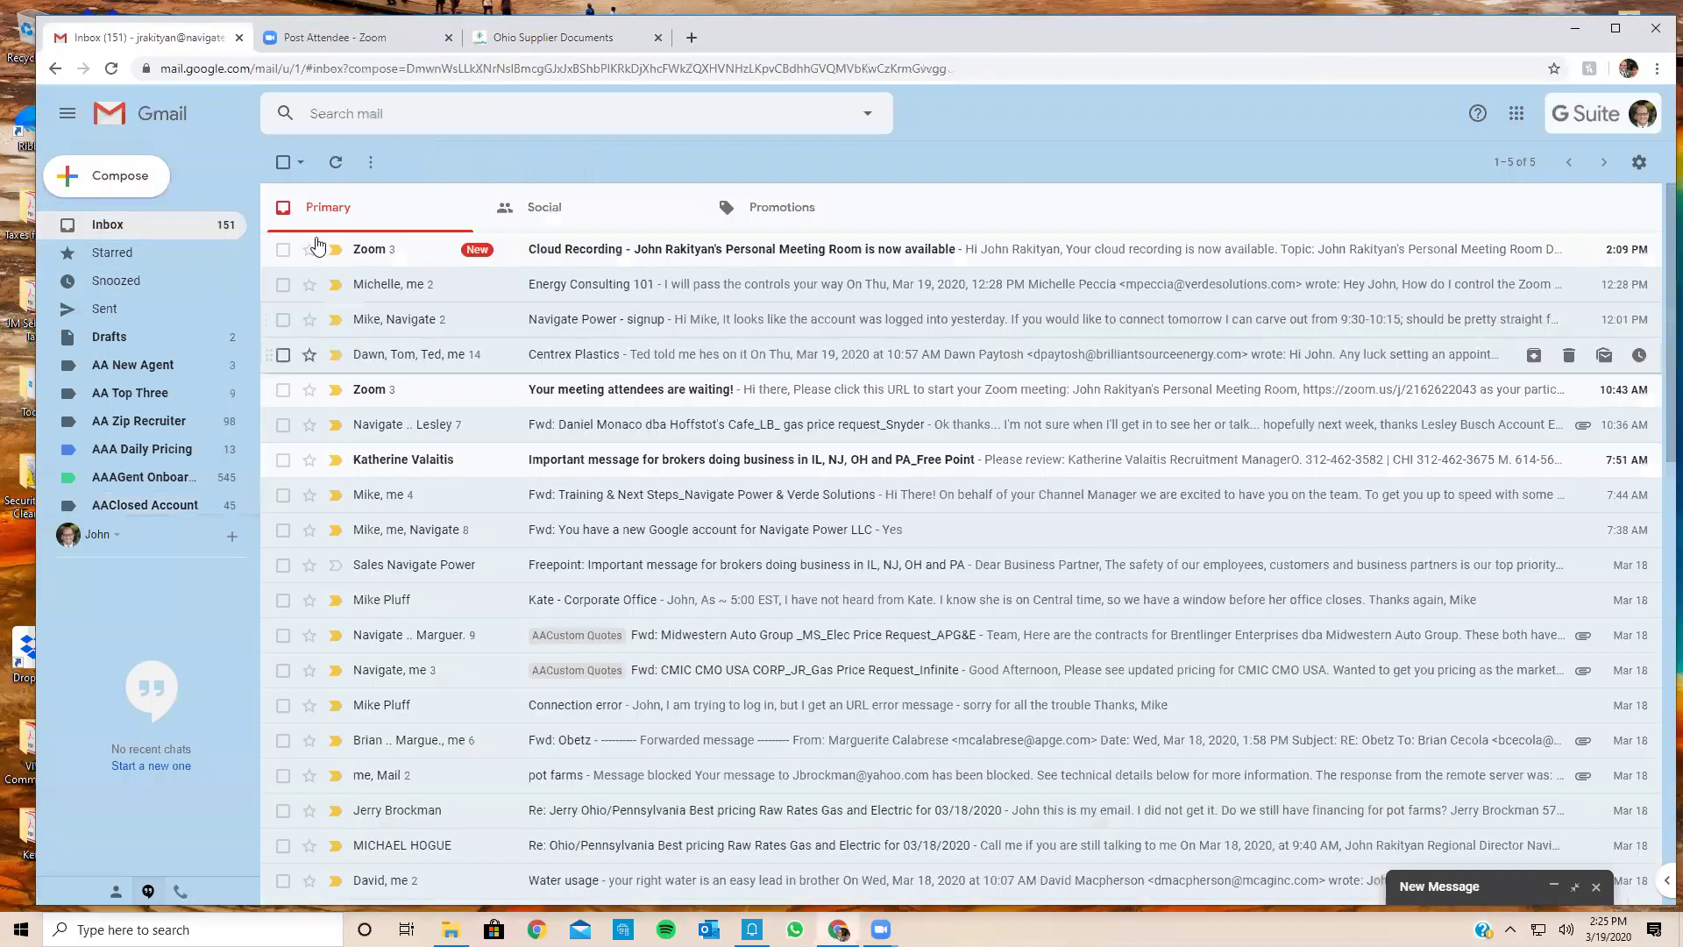
left_click(330, 158)
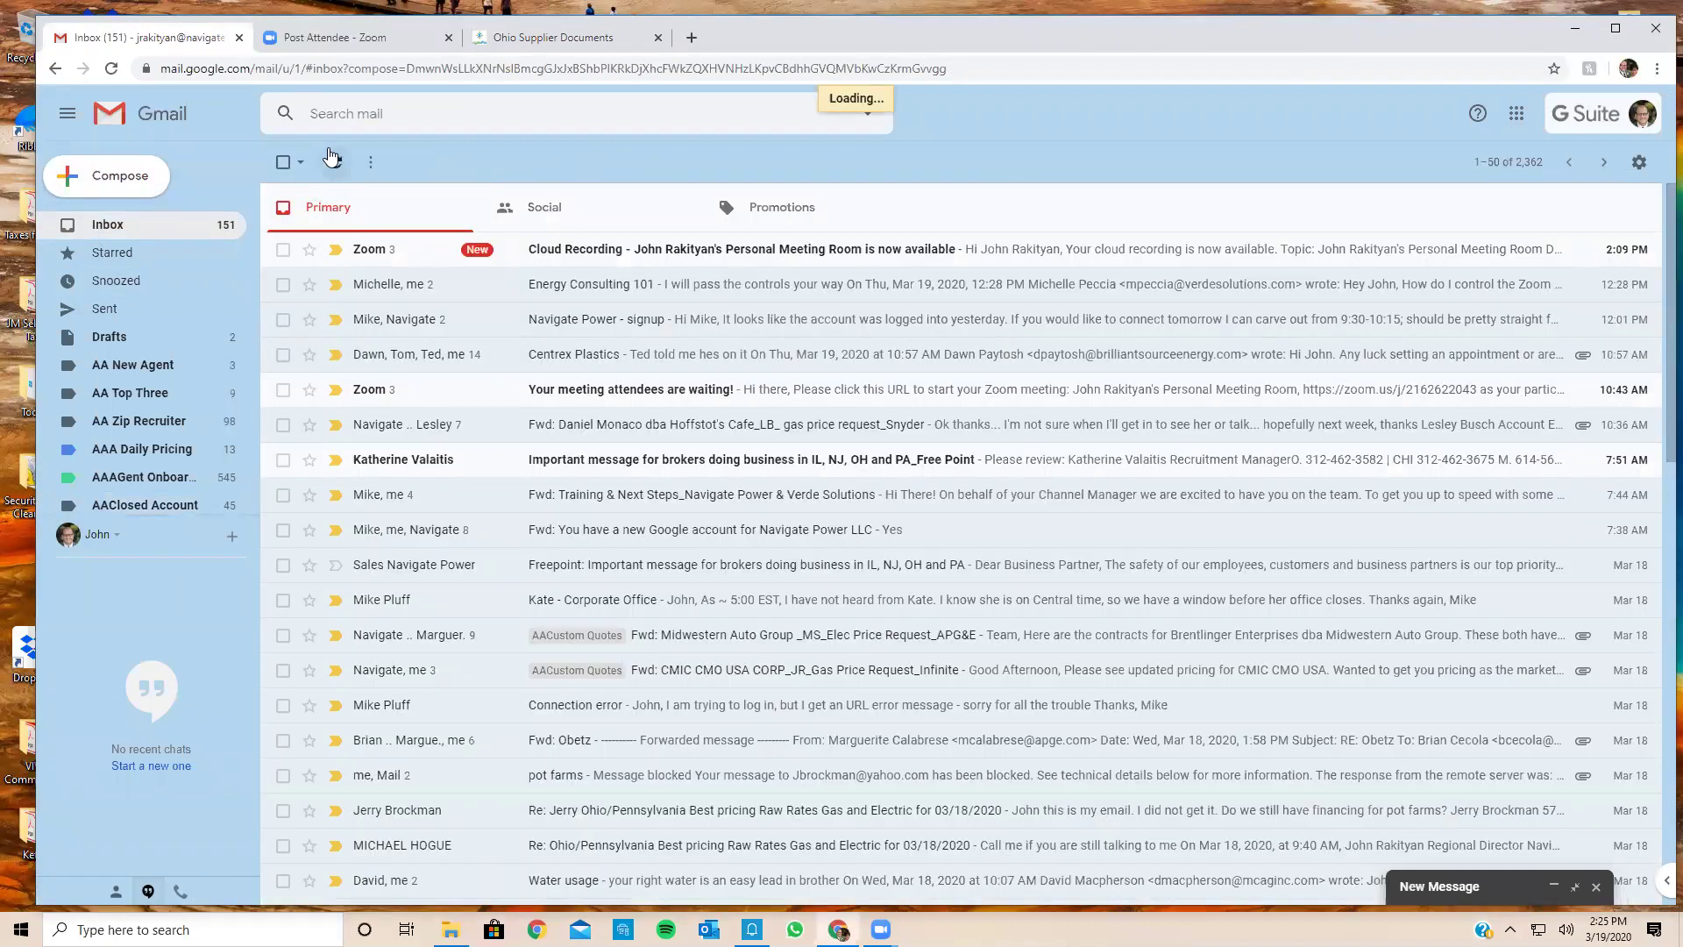
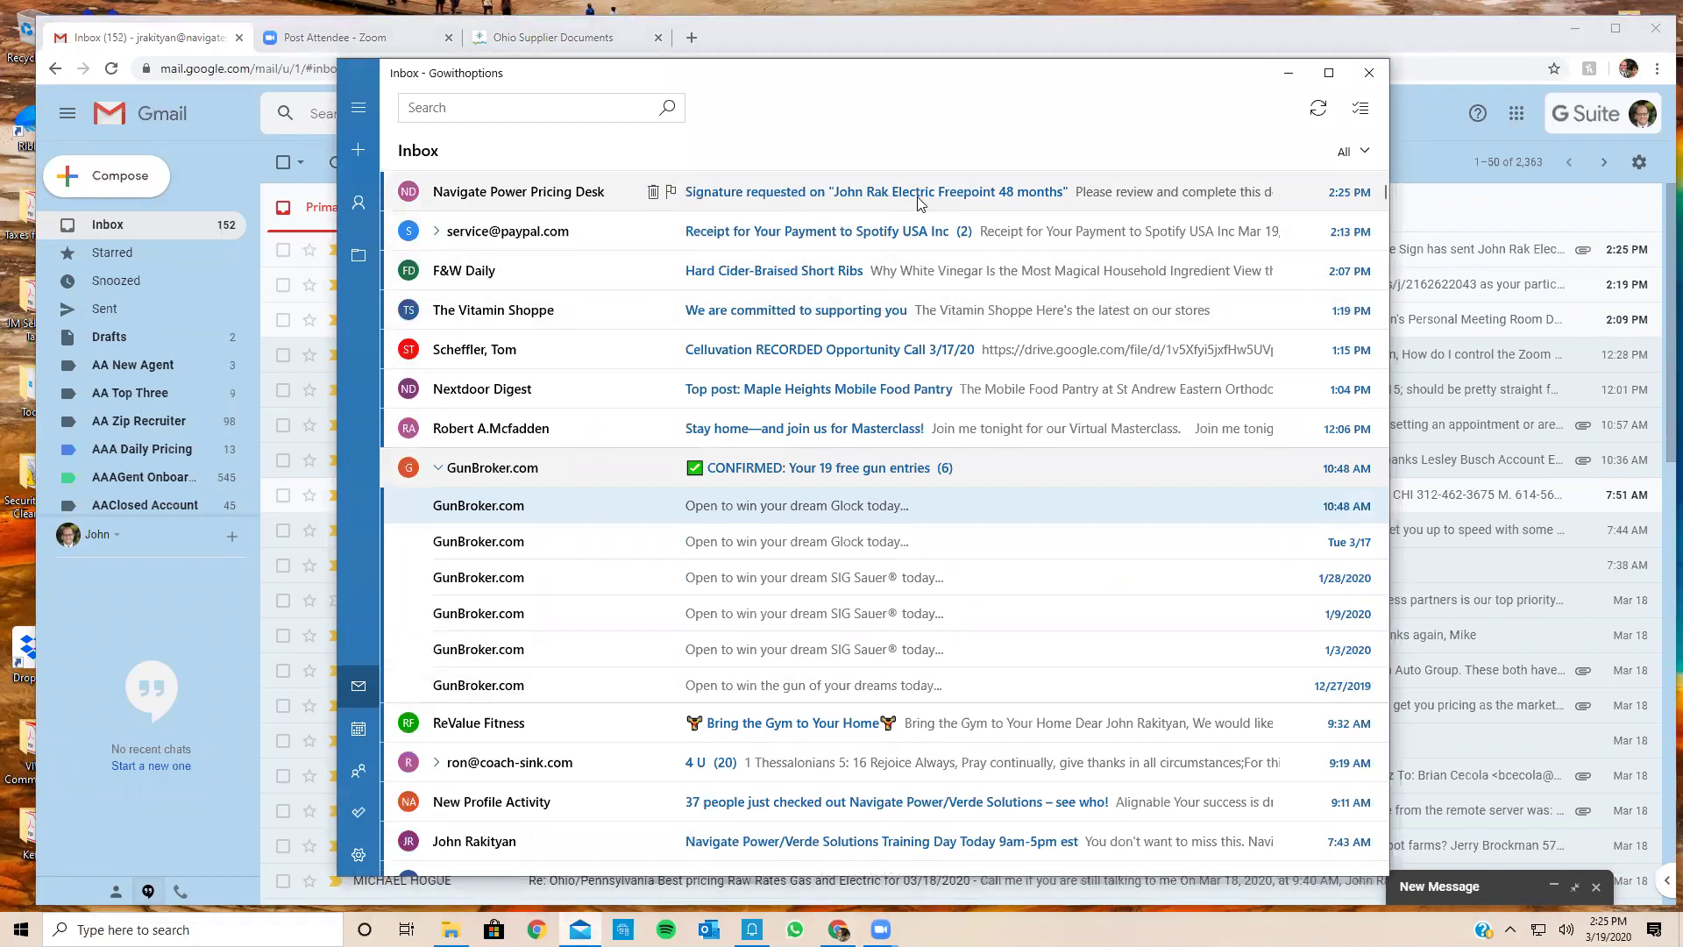
Step: Open the Adobe Sign request email and load the Freepoint agreement for review and signing
left_click(1019, 204)
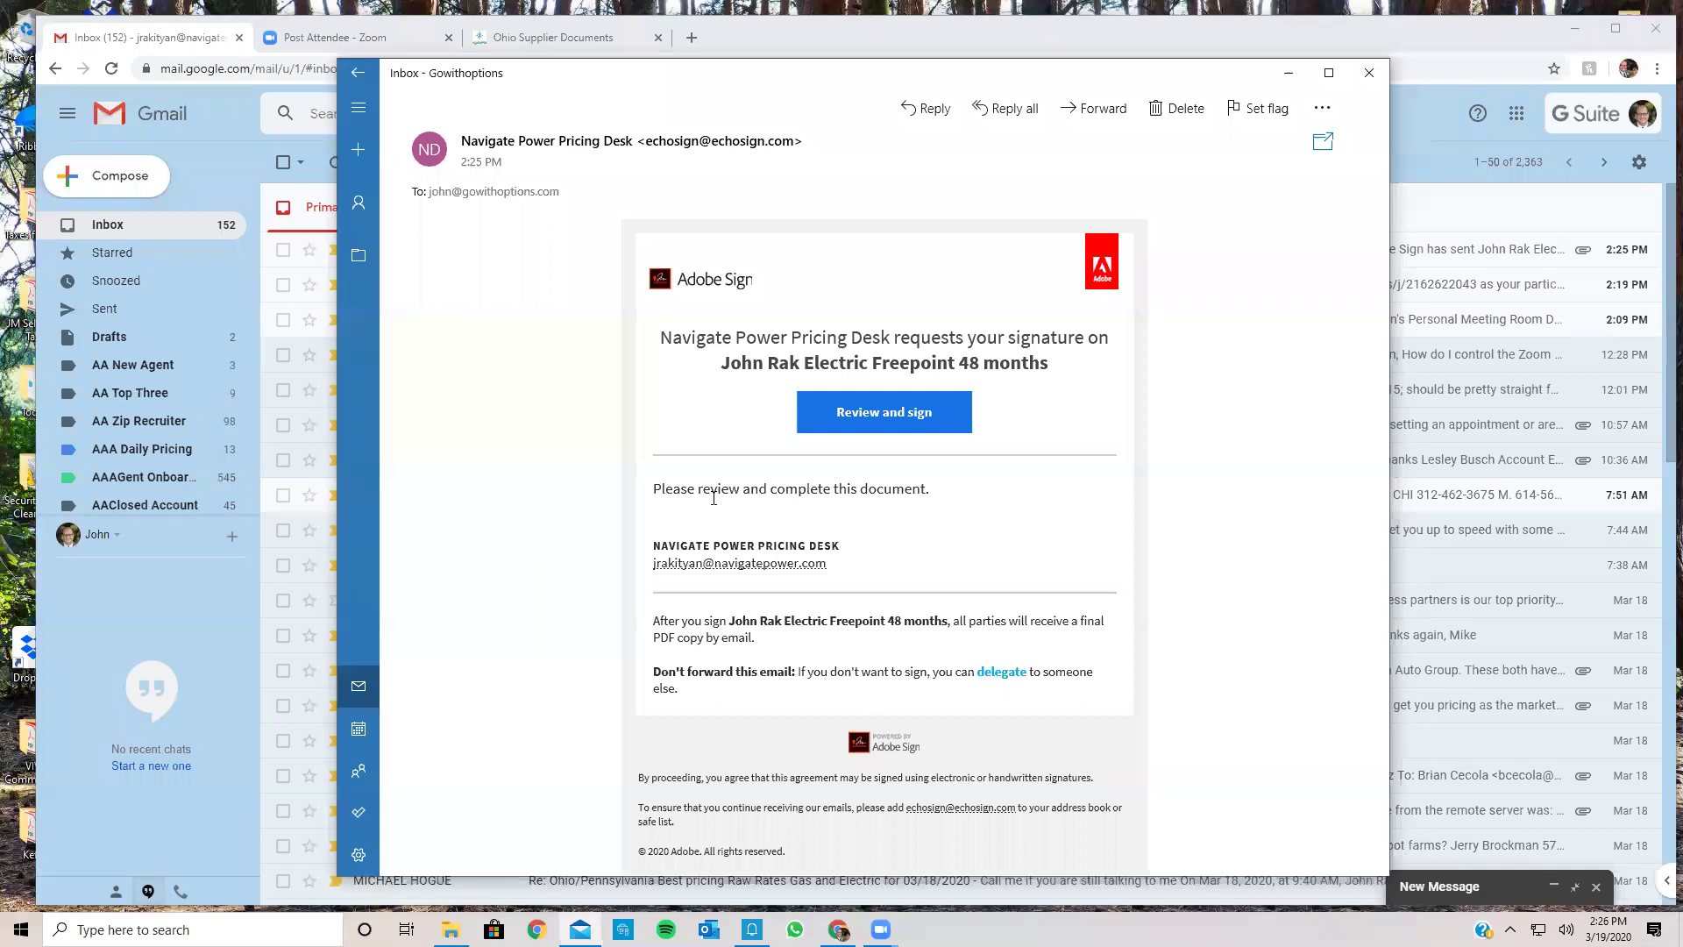
left_click(917, 421)
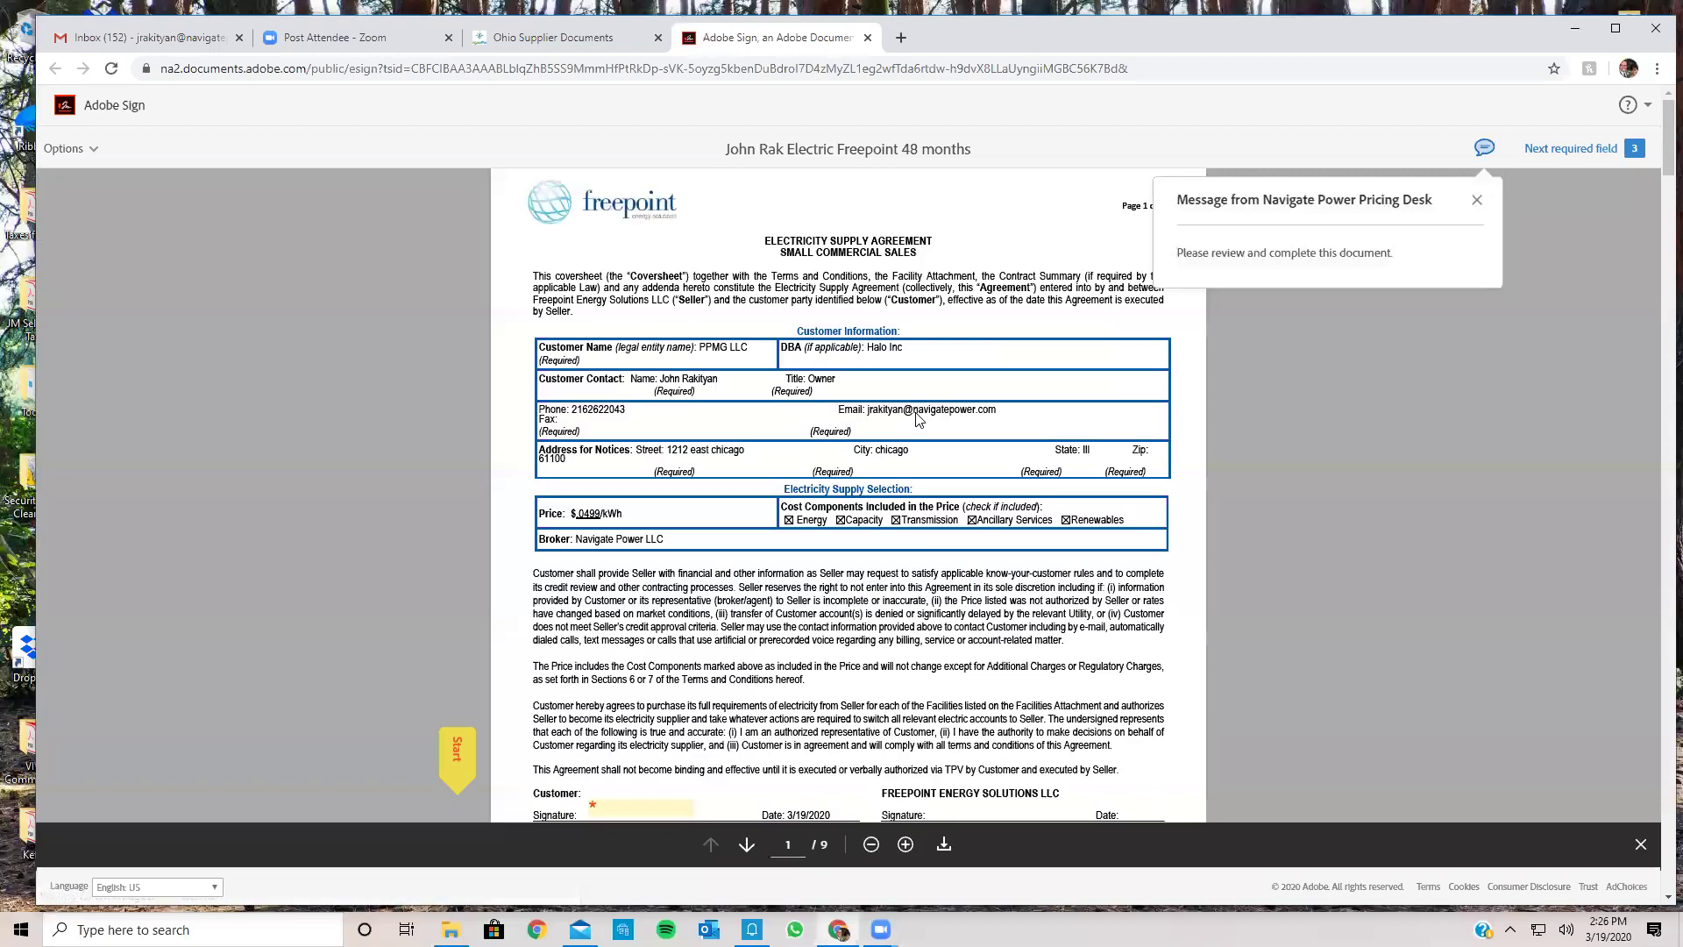
Step: Type the signer's name into the customer signature fields on pages 1 and 2
left_click(457, 744)
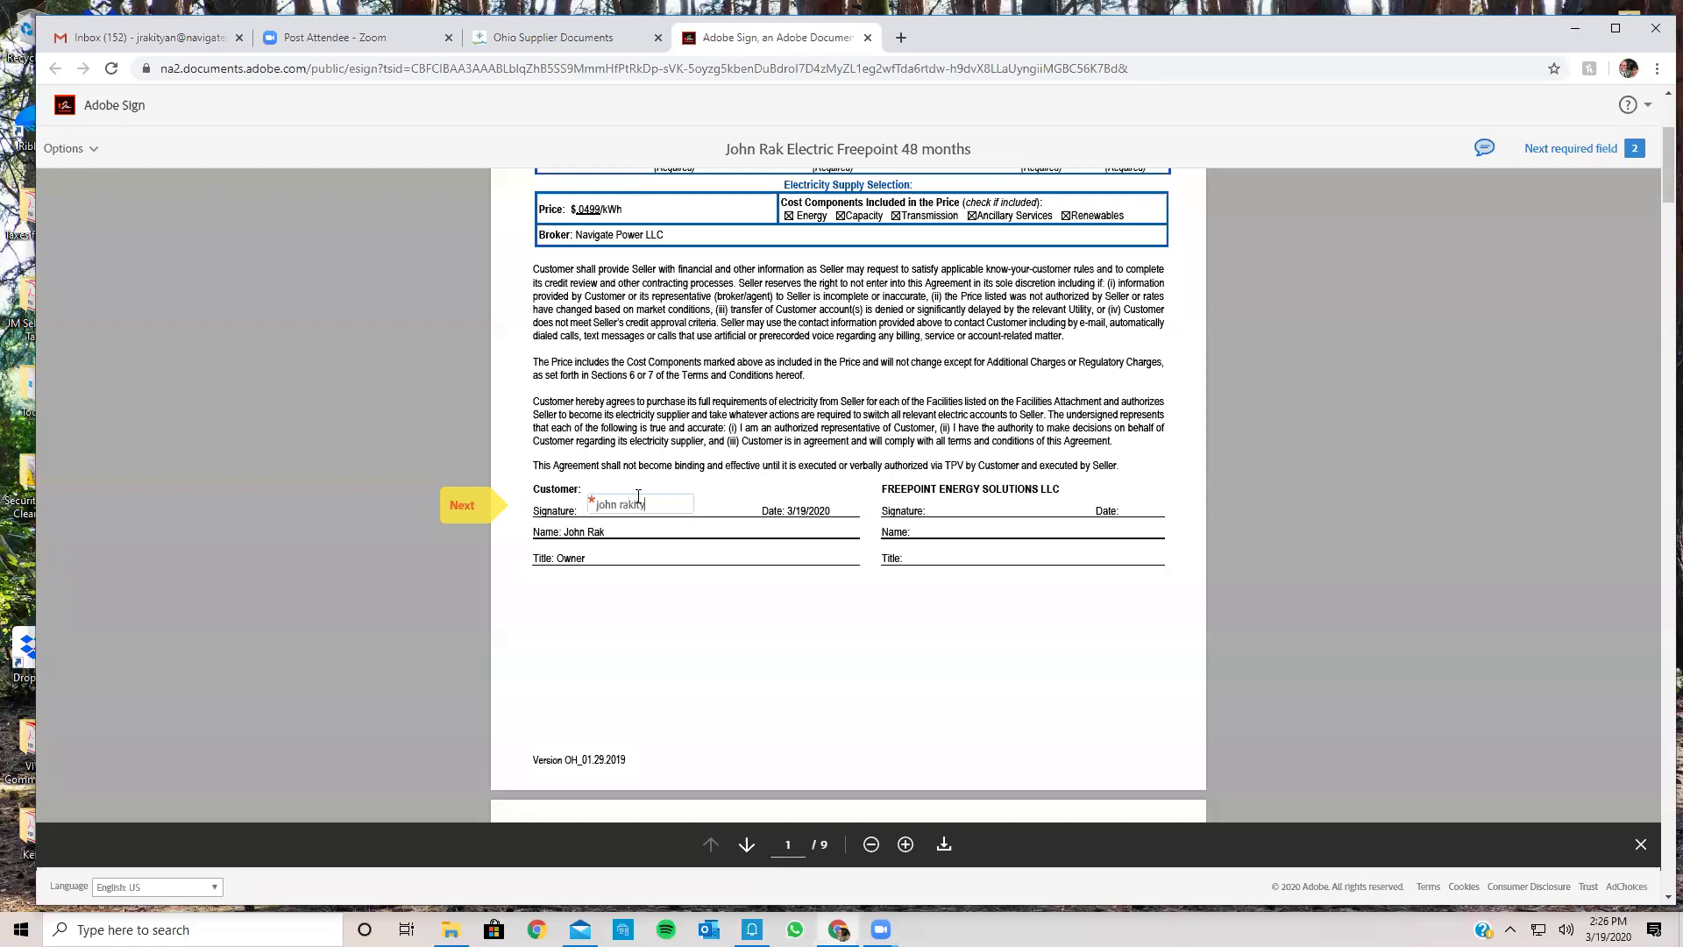
key("Tab")
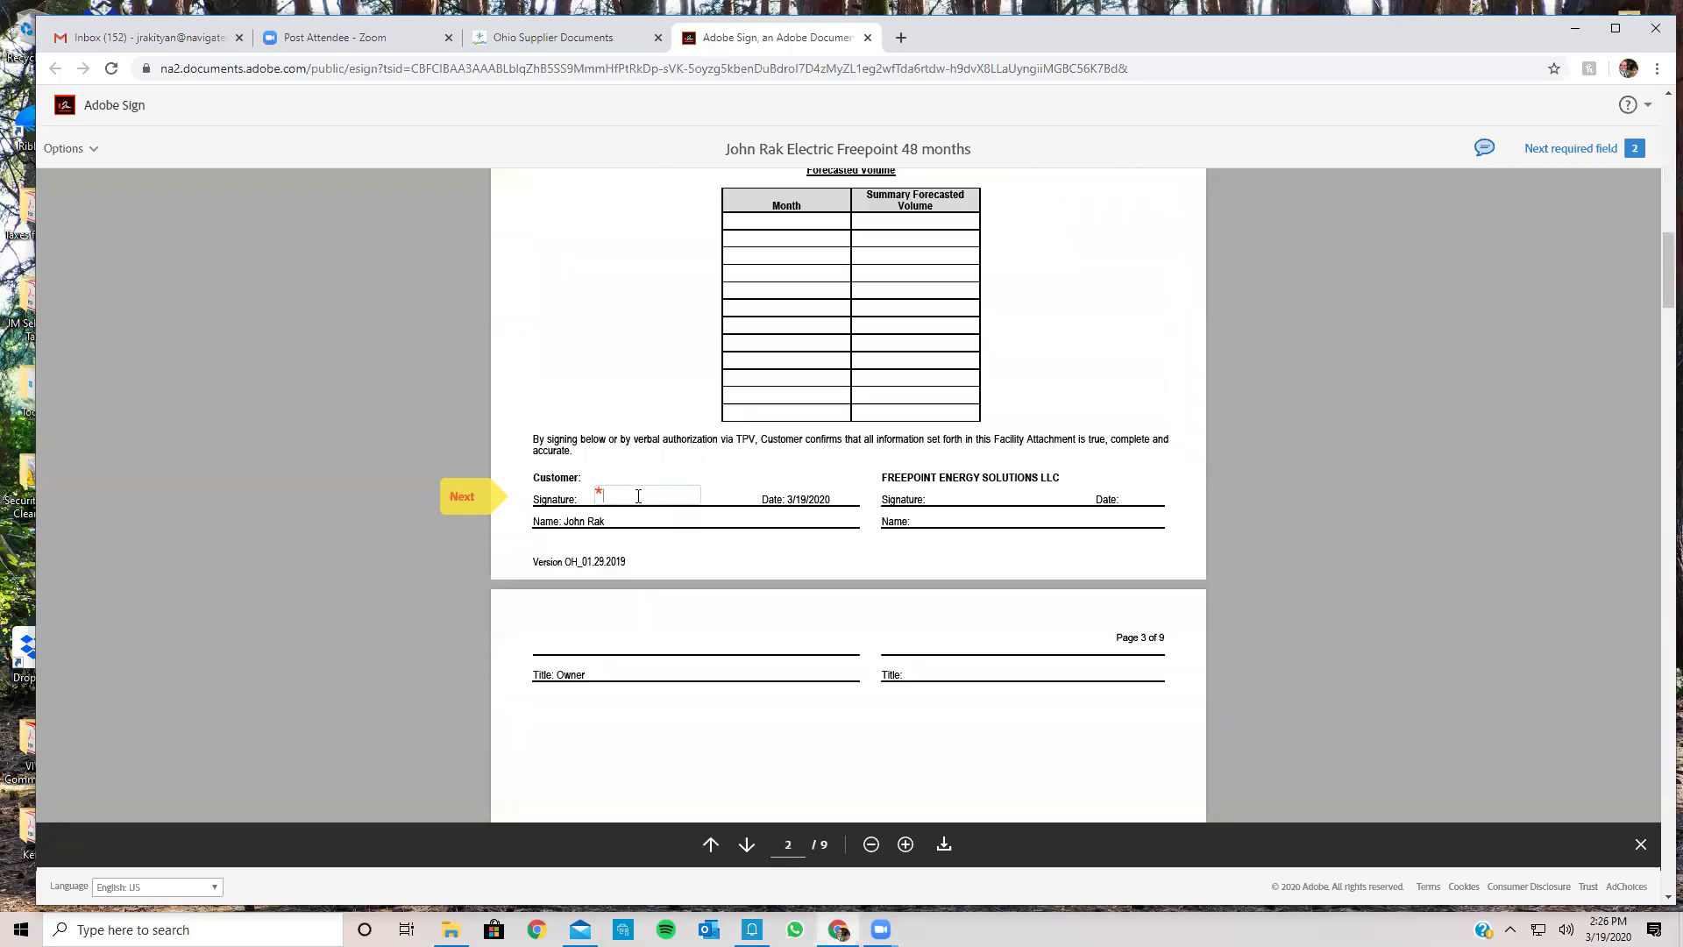
key("Tab")
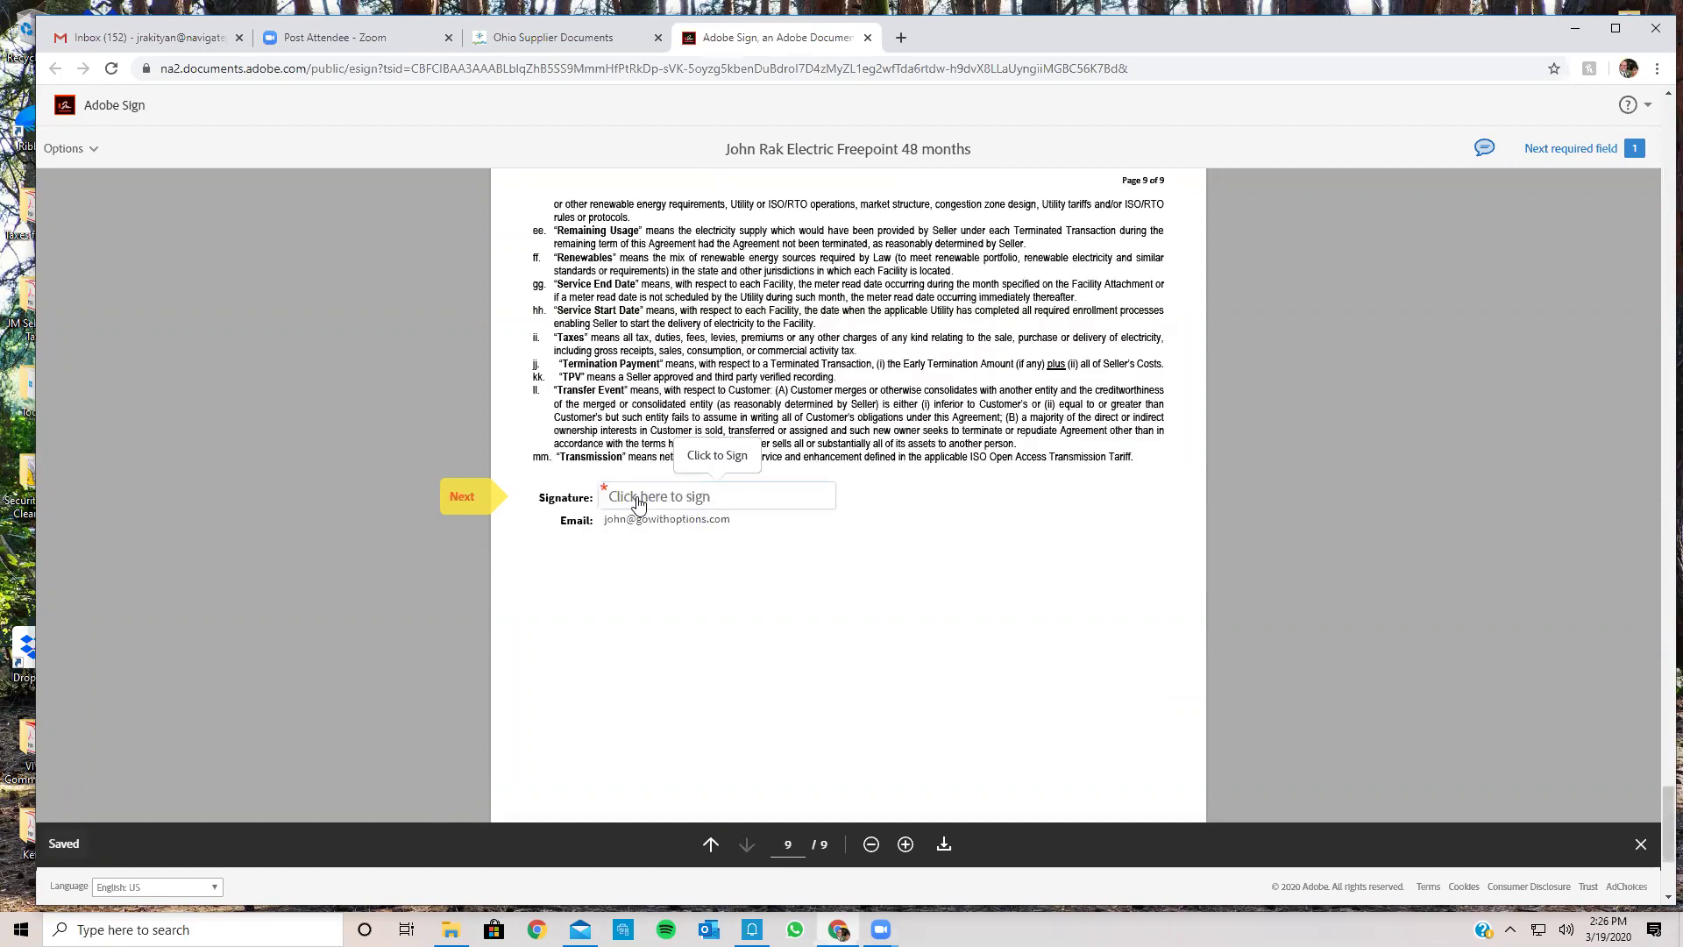
Step: Apply a typed signature to the page 9 field and submit the signed agreement
left_click(637, 498)
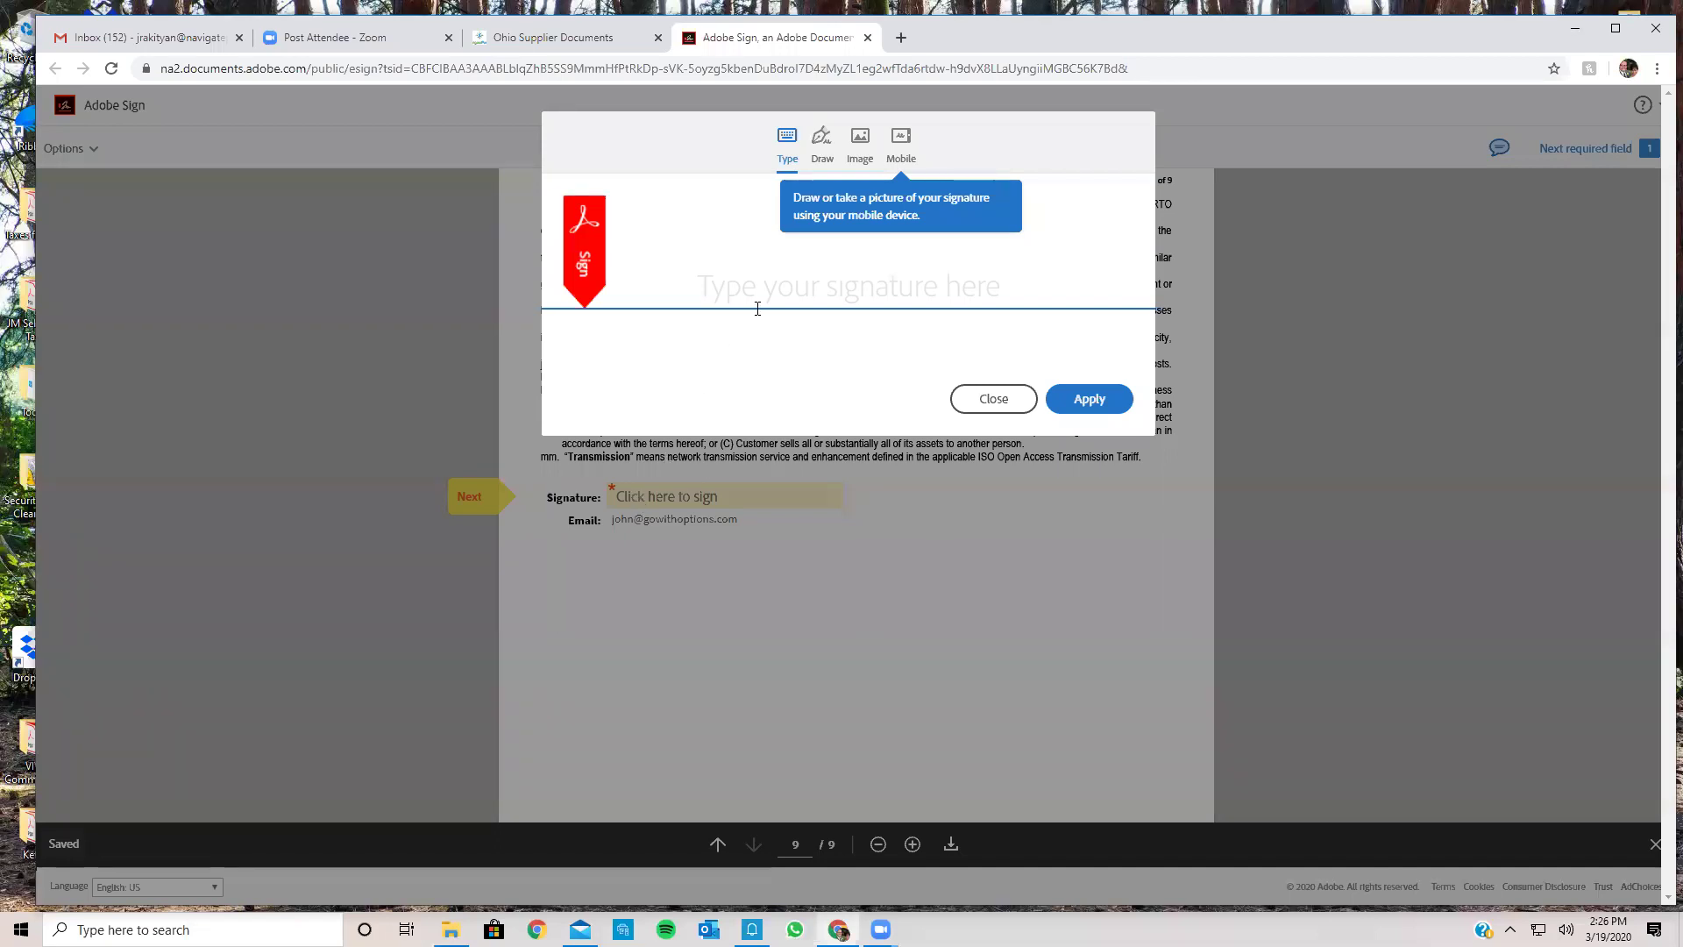
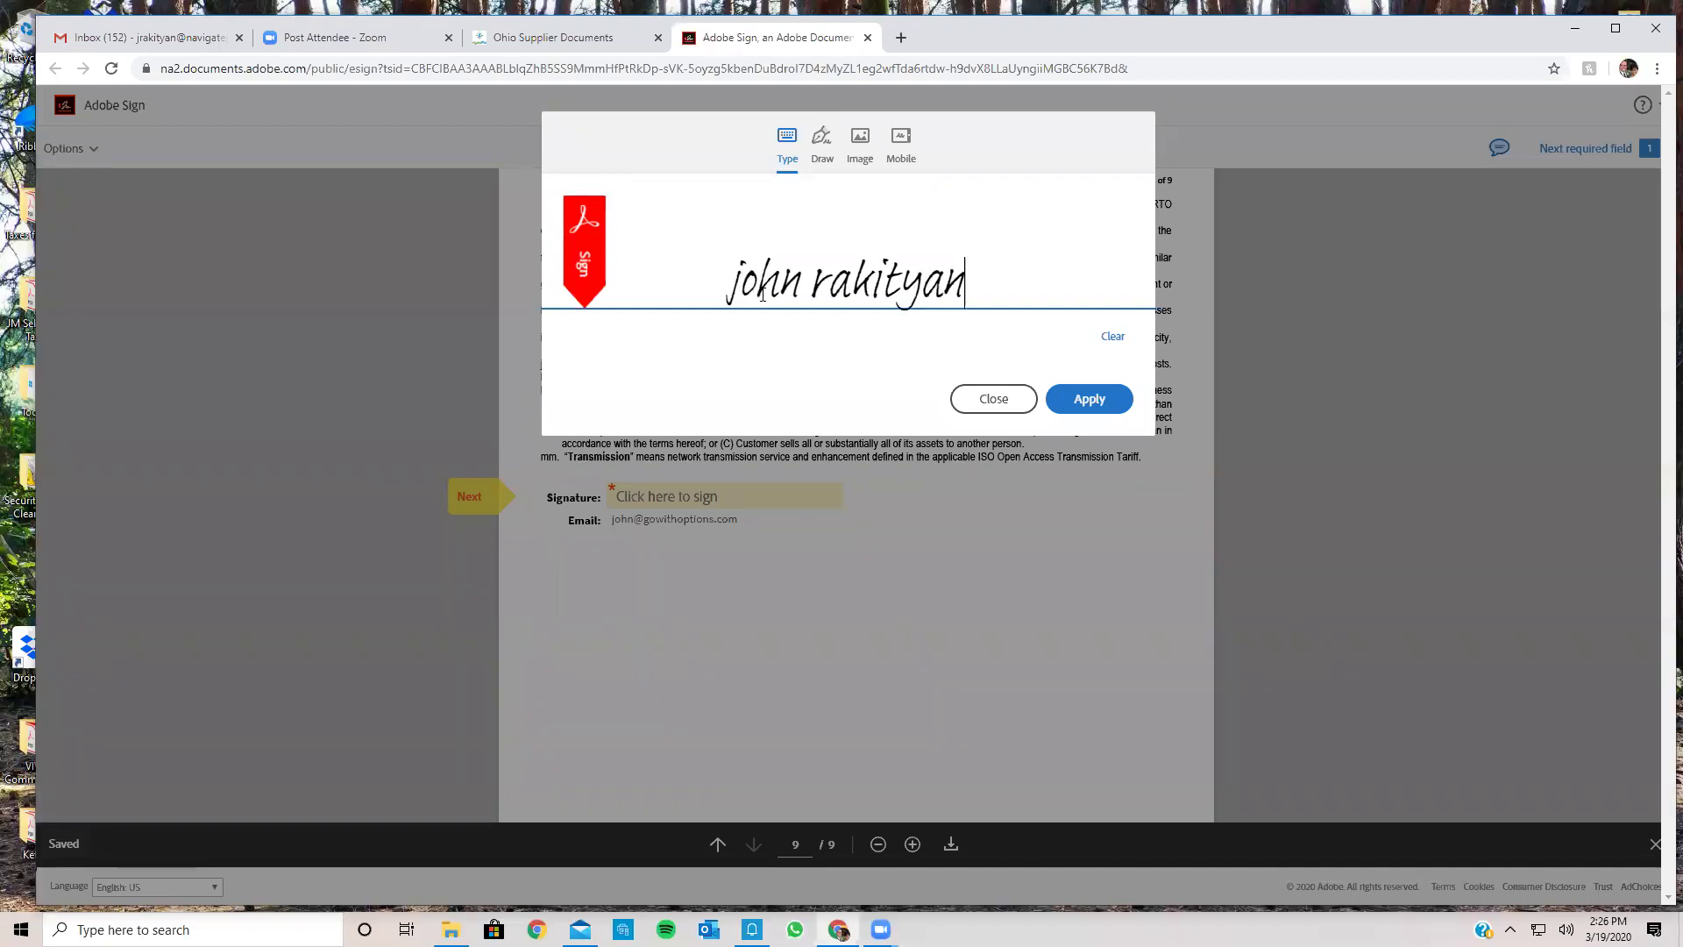
left_click(1091, 401)
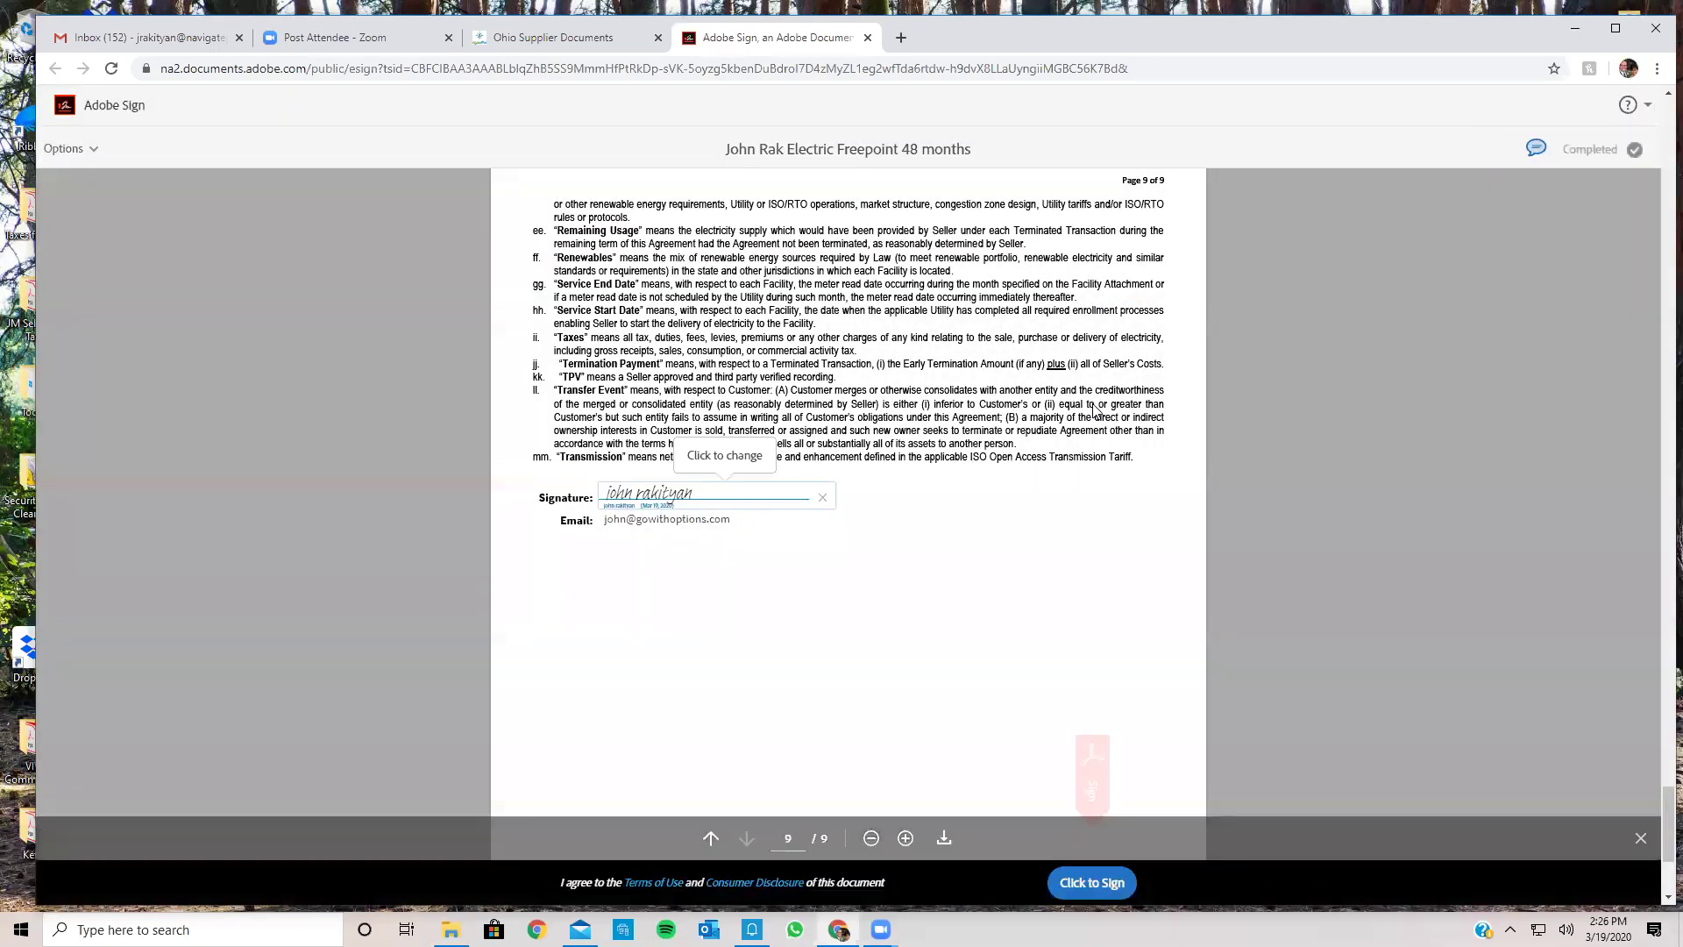
left_click(1082, 885)
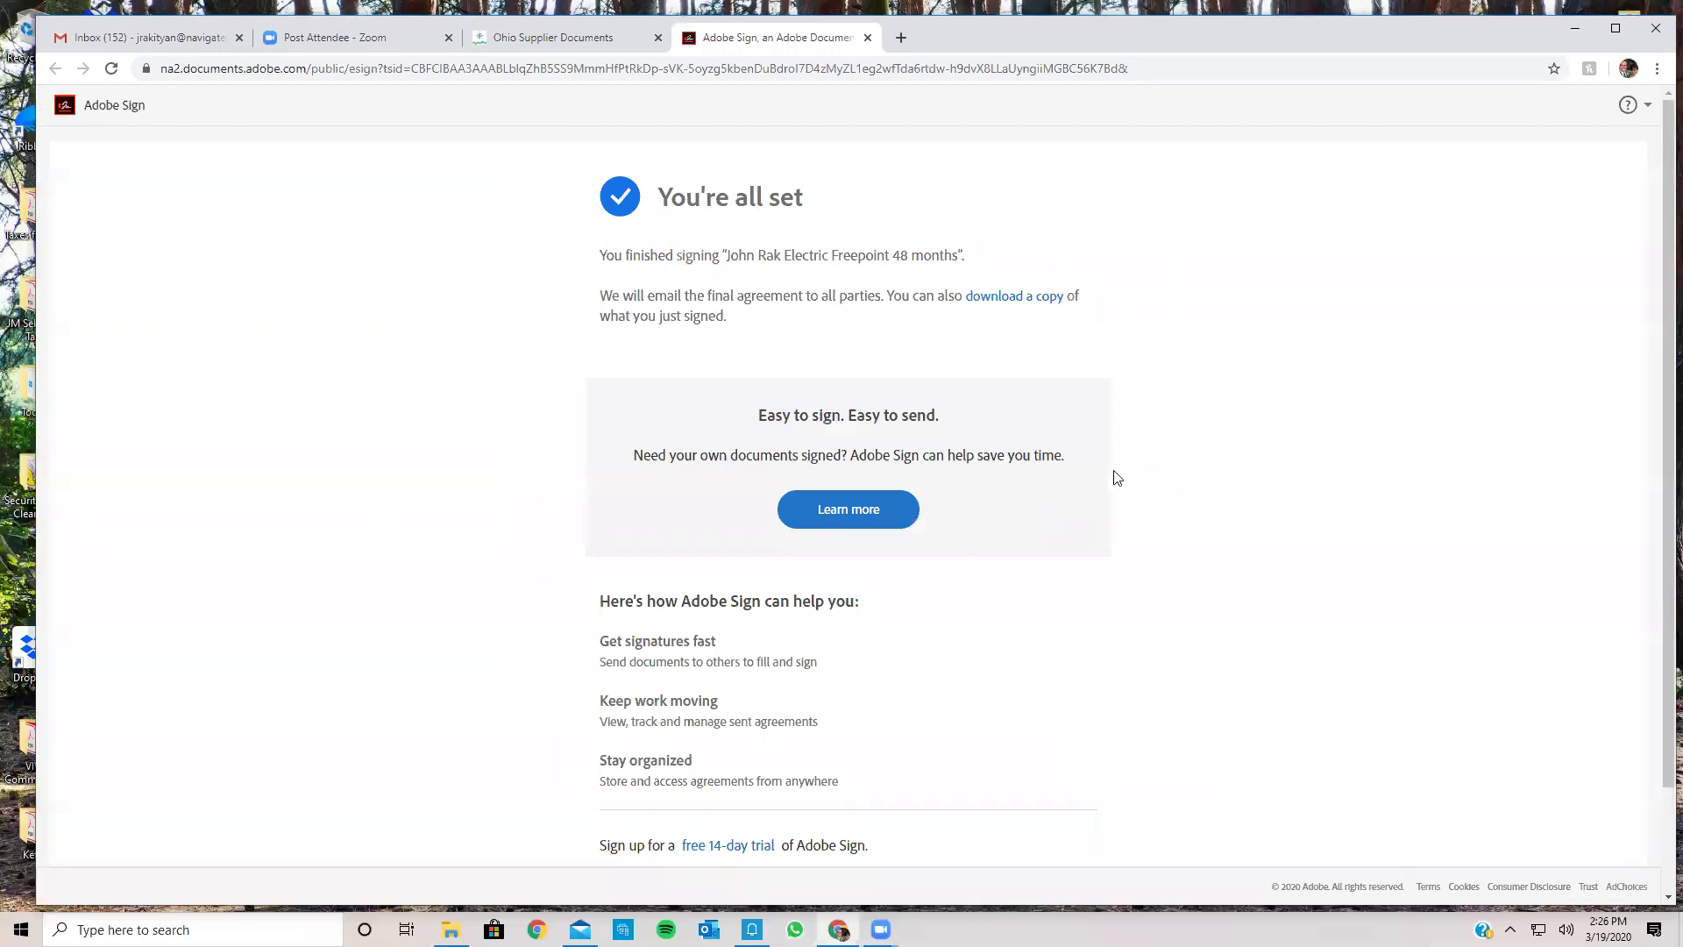
Step: Close the Adobe Sign confirmation tab and return to the Gmail inbox
left_click(867, 38)
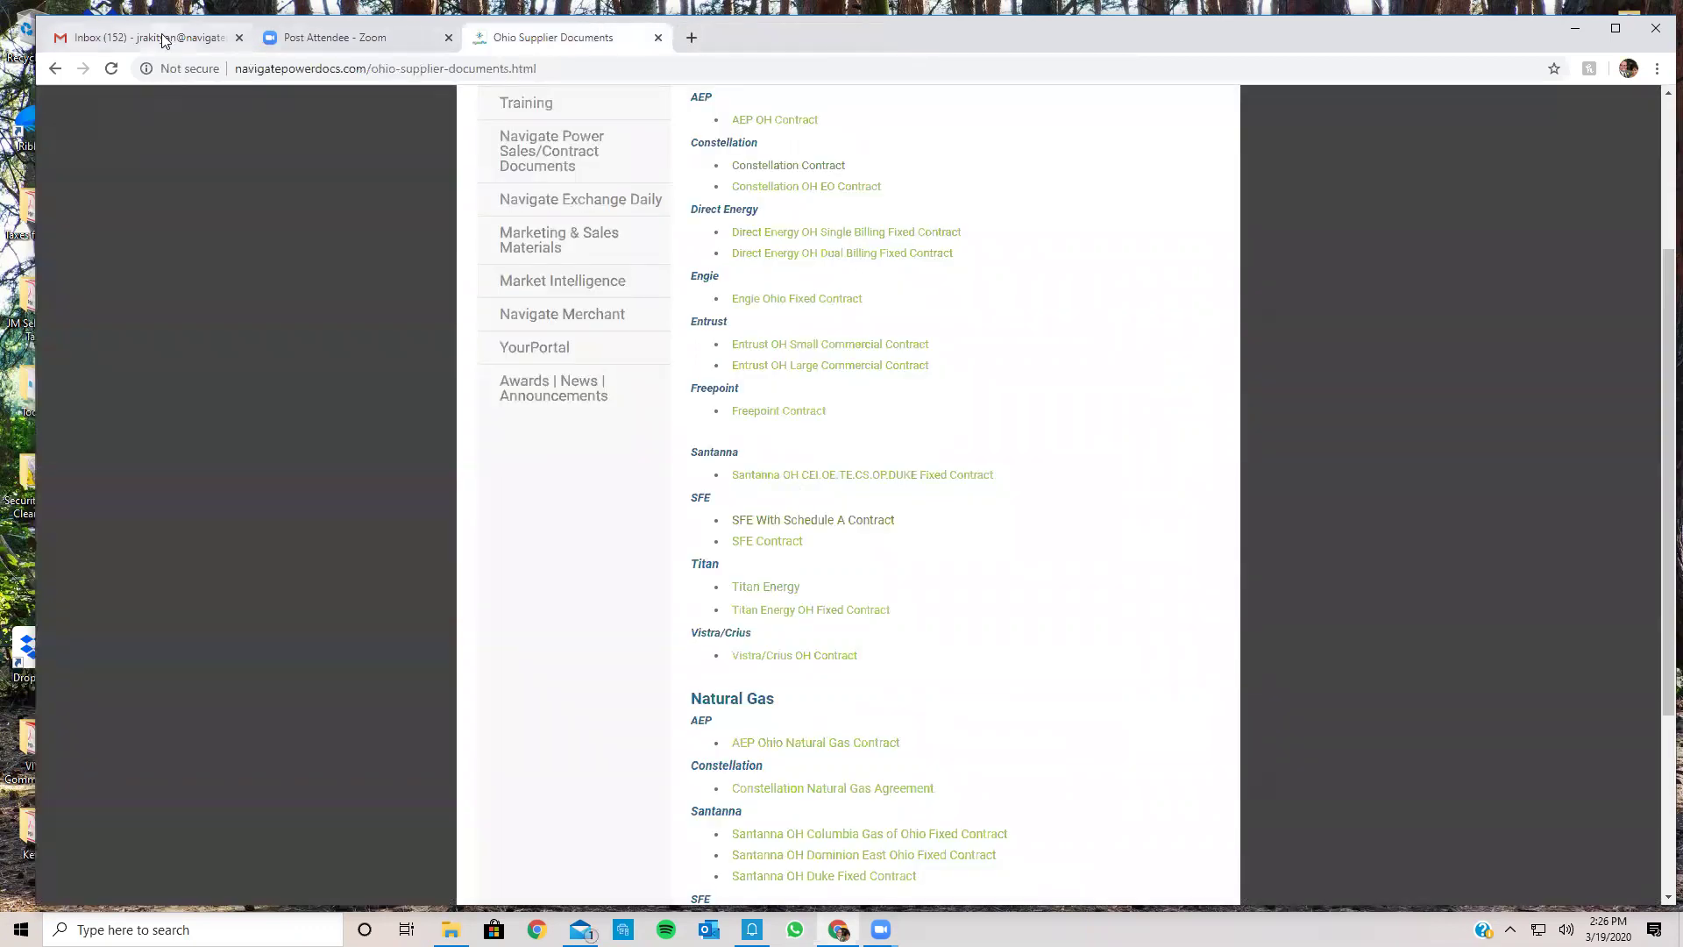
key("ctrl+1")
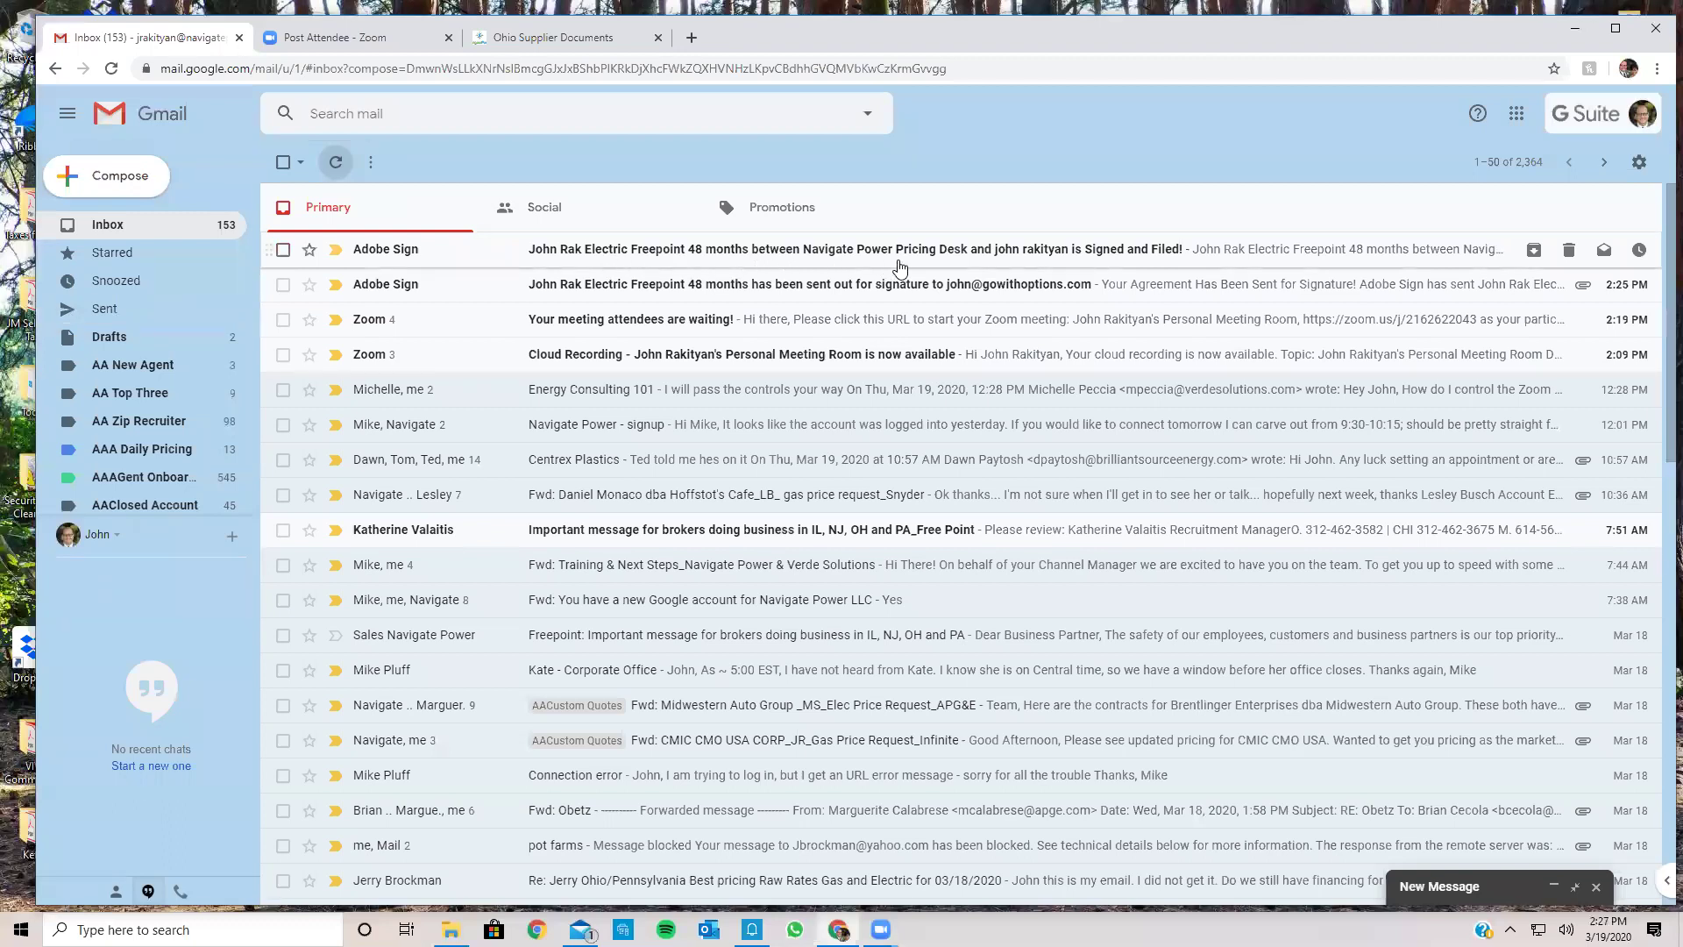
Step: Forward the Signed and Filed email to Navigate Contracts
left_click(1104, 254)
scroll(474, 669, "down", 3)
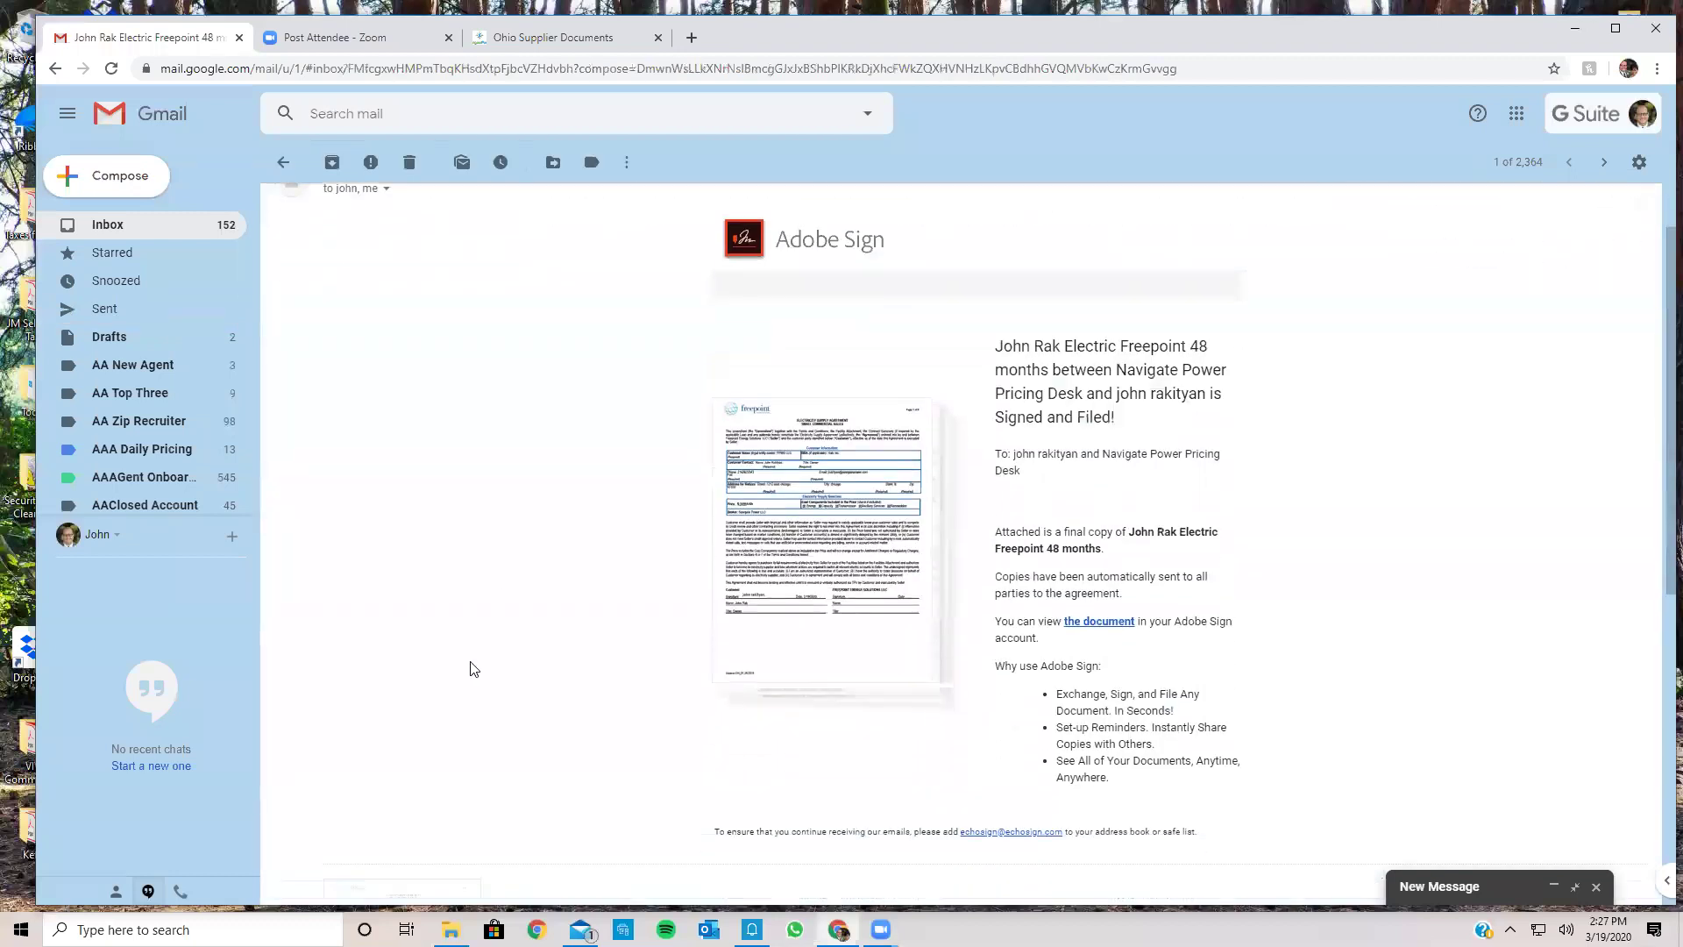
scroll(474, 669, "up", 3)
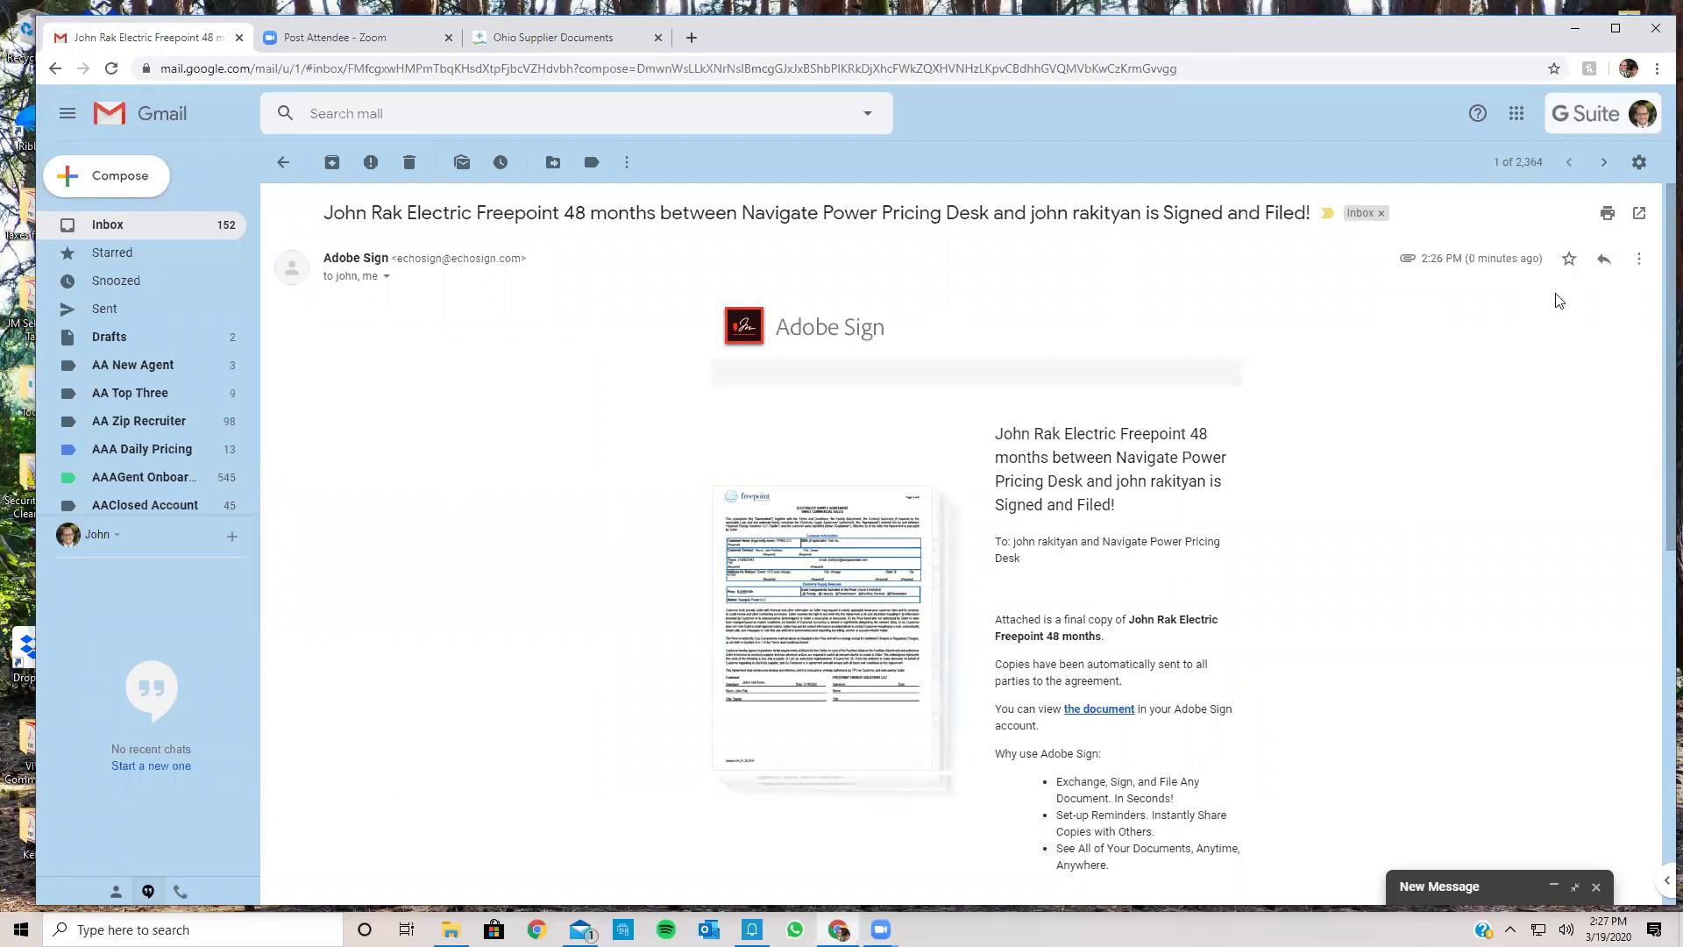
left_click(1638, 260)
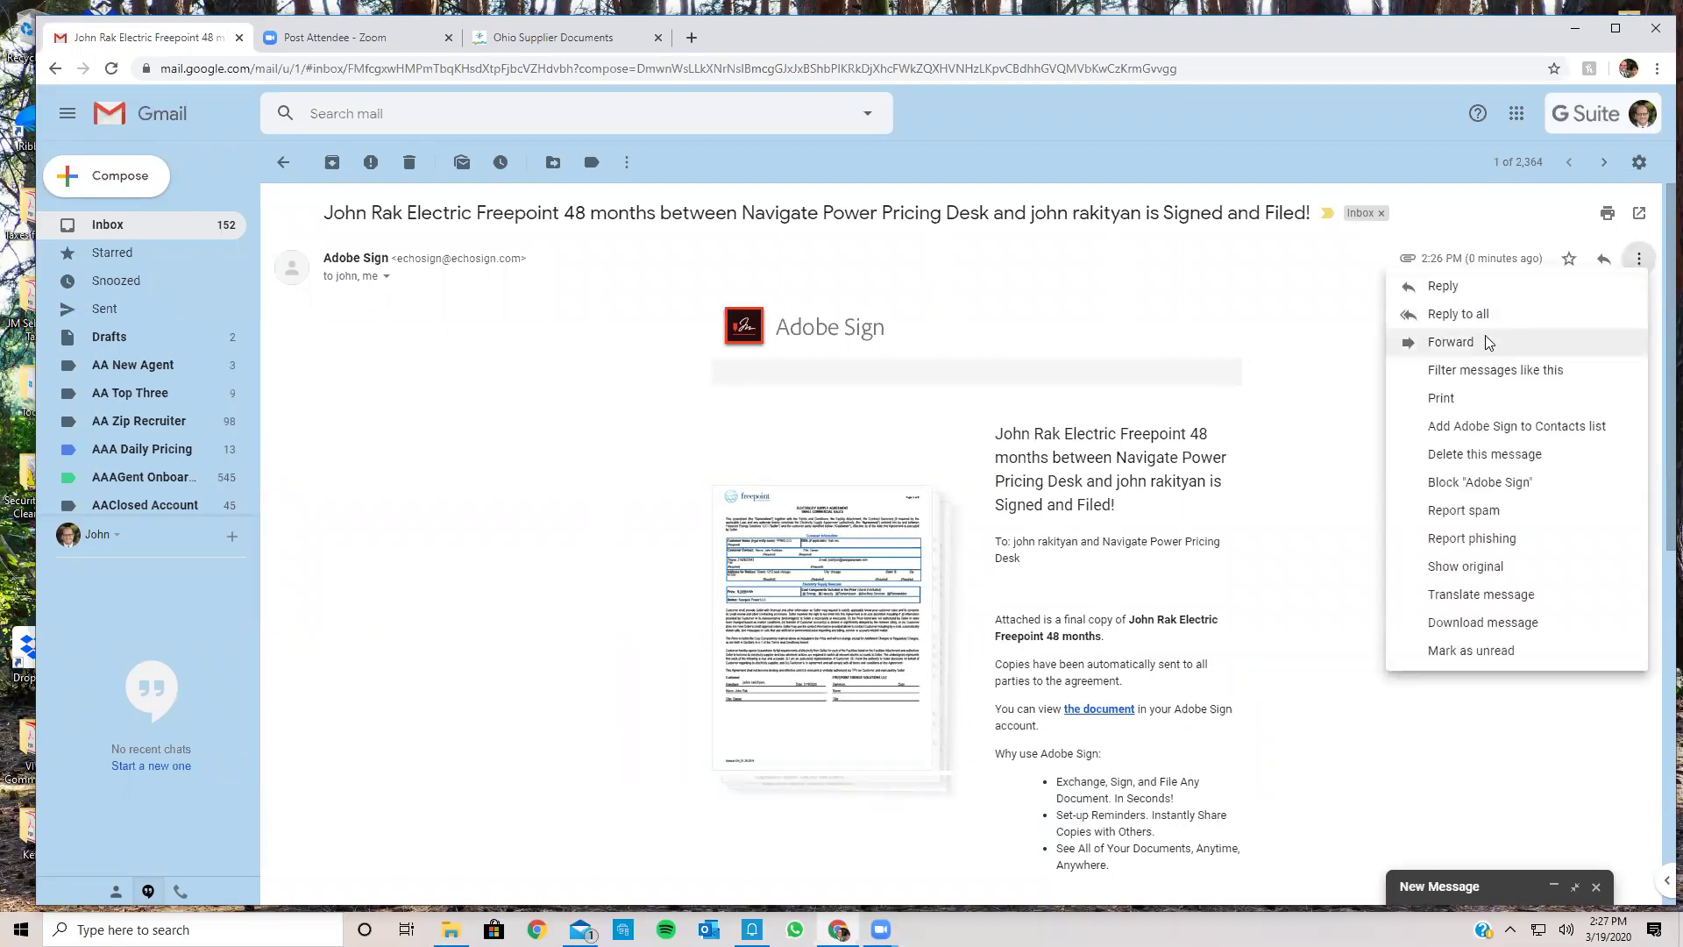
left_click(1482, 342)
type("cont")
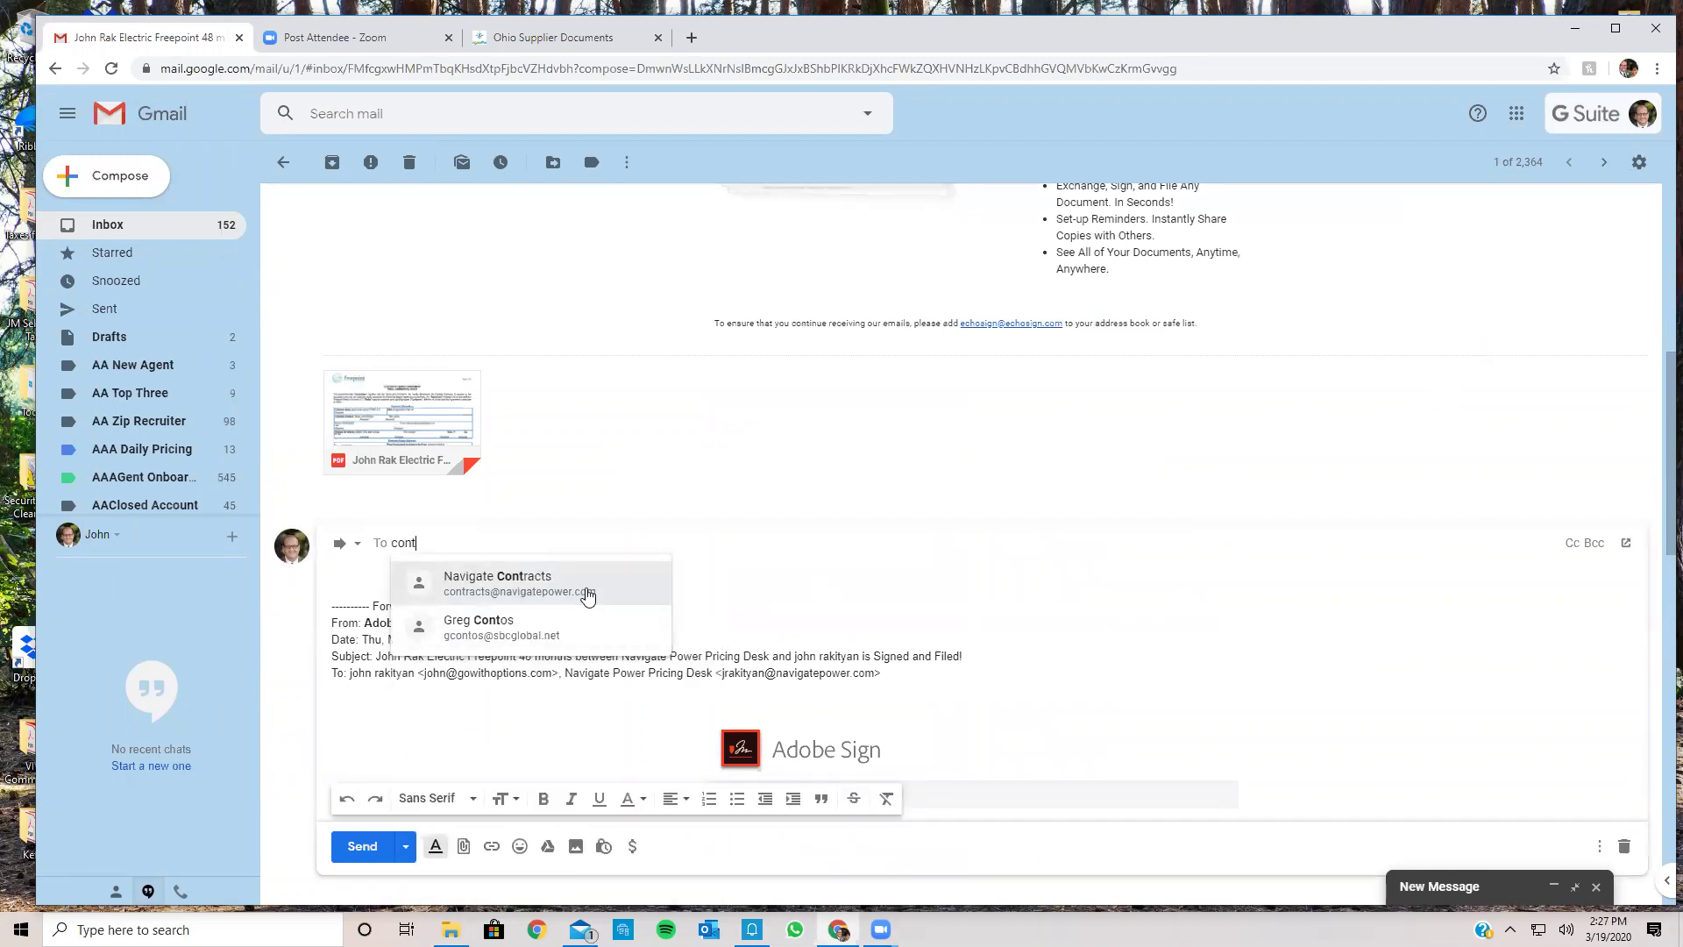
left_click(588, 593)
Step: Delete the forwarded-message header from the draft, then open the AAClosed Account label
left_click_drag(508, 586, 950, 680)
key("BackSpace")
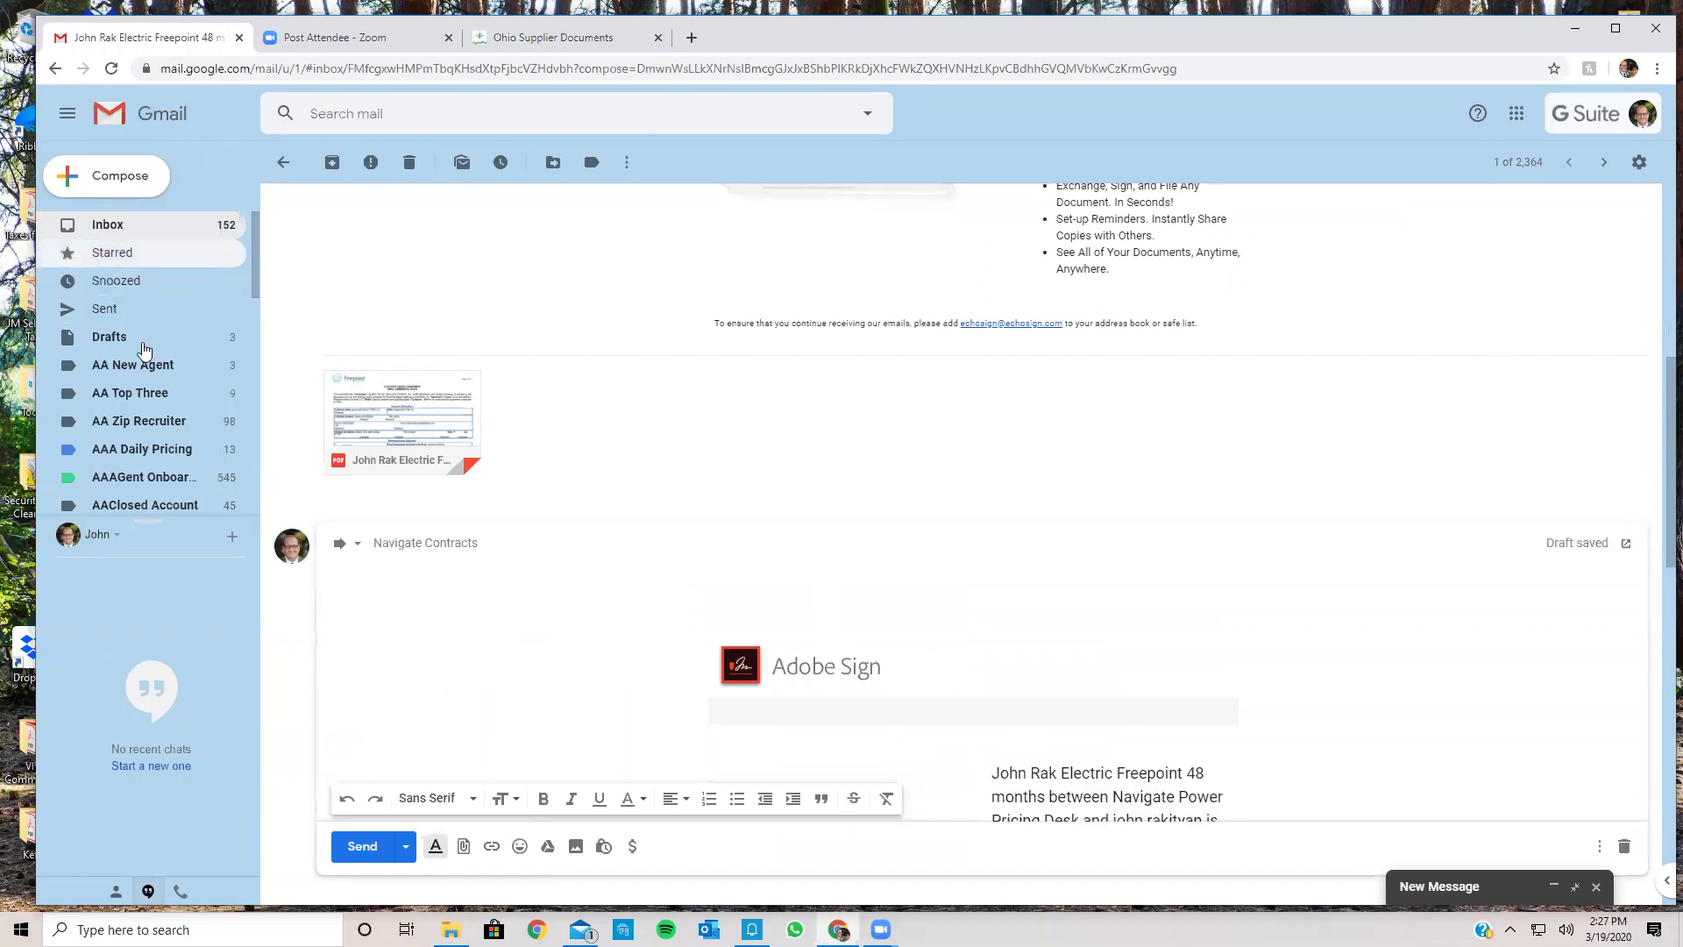
scroll(146, 405, "down", 1)
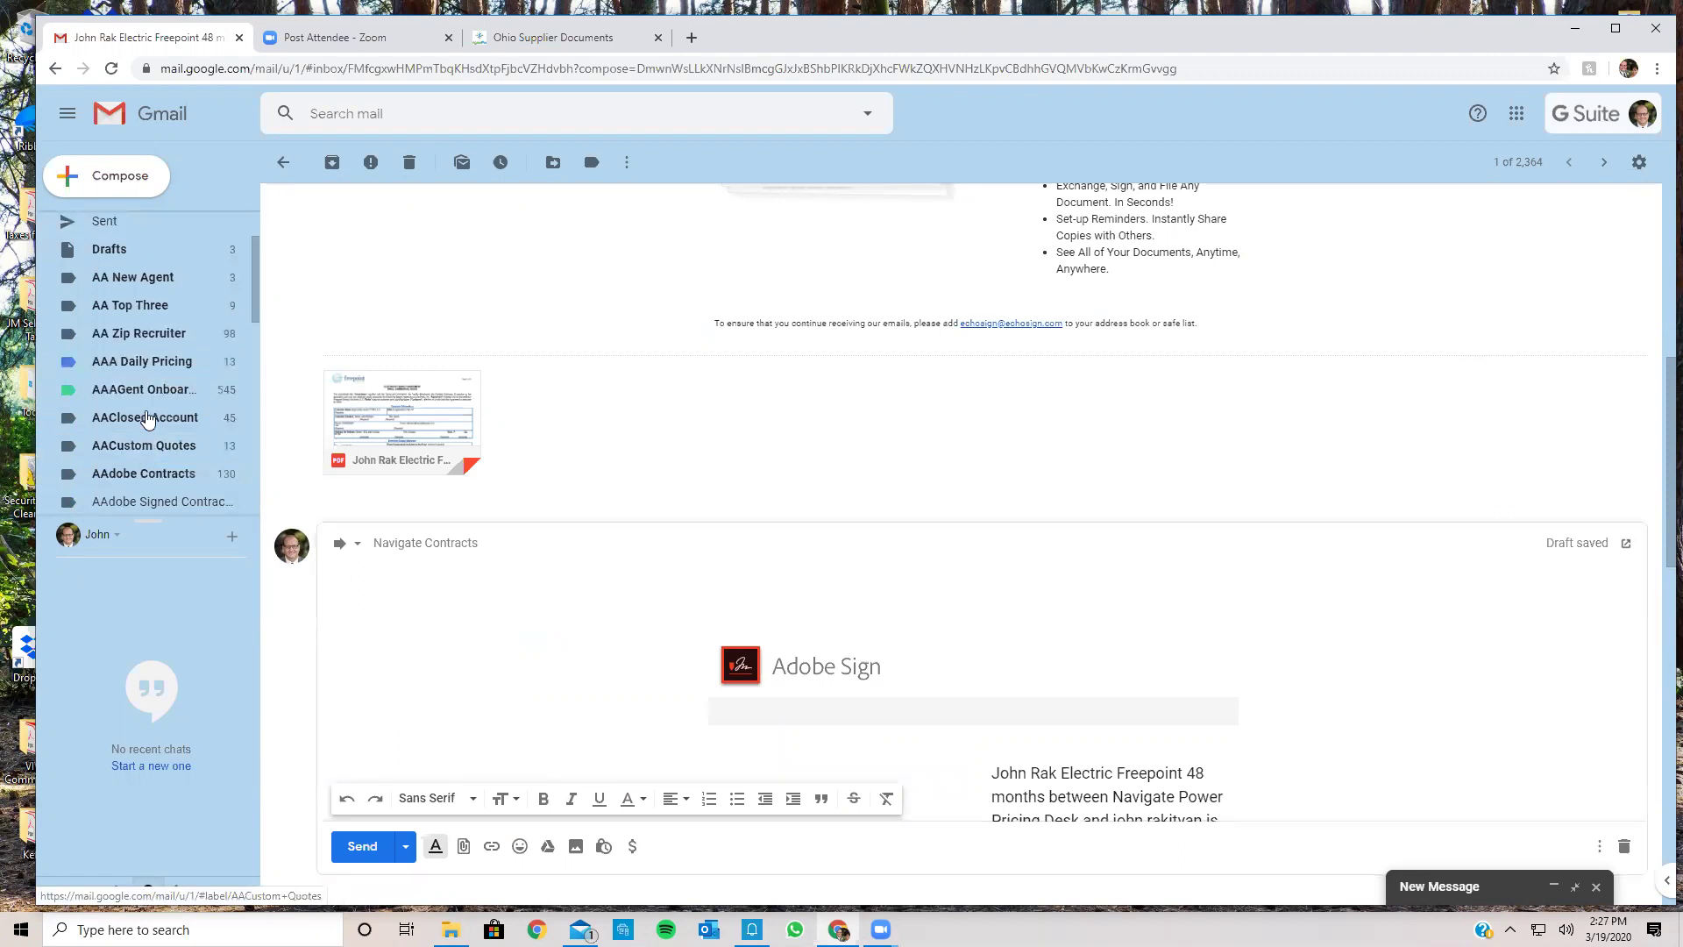
left_click(147, 420)
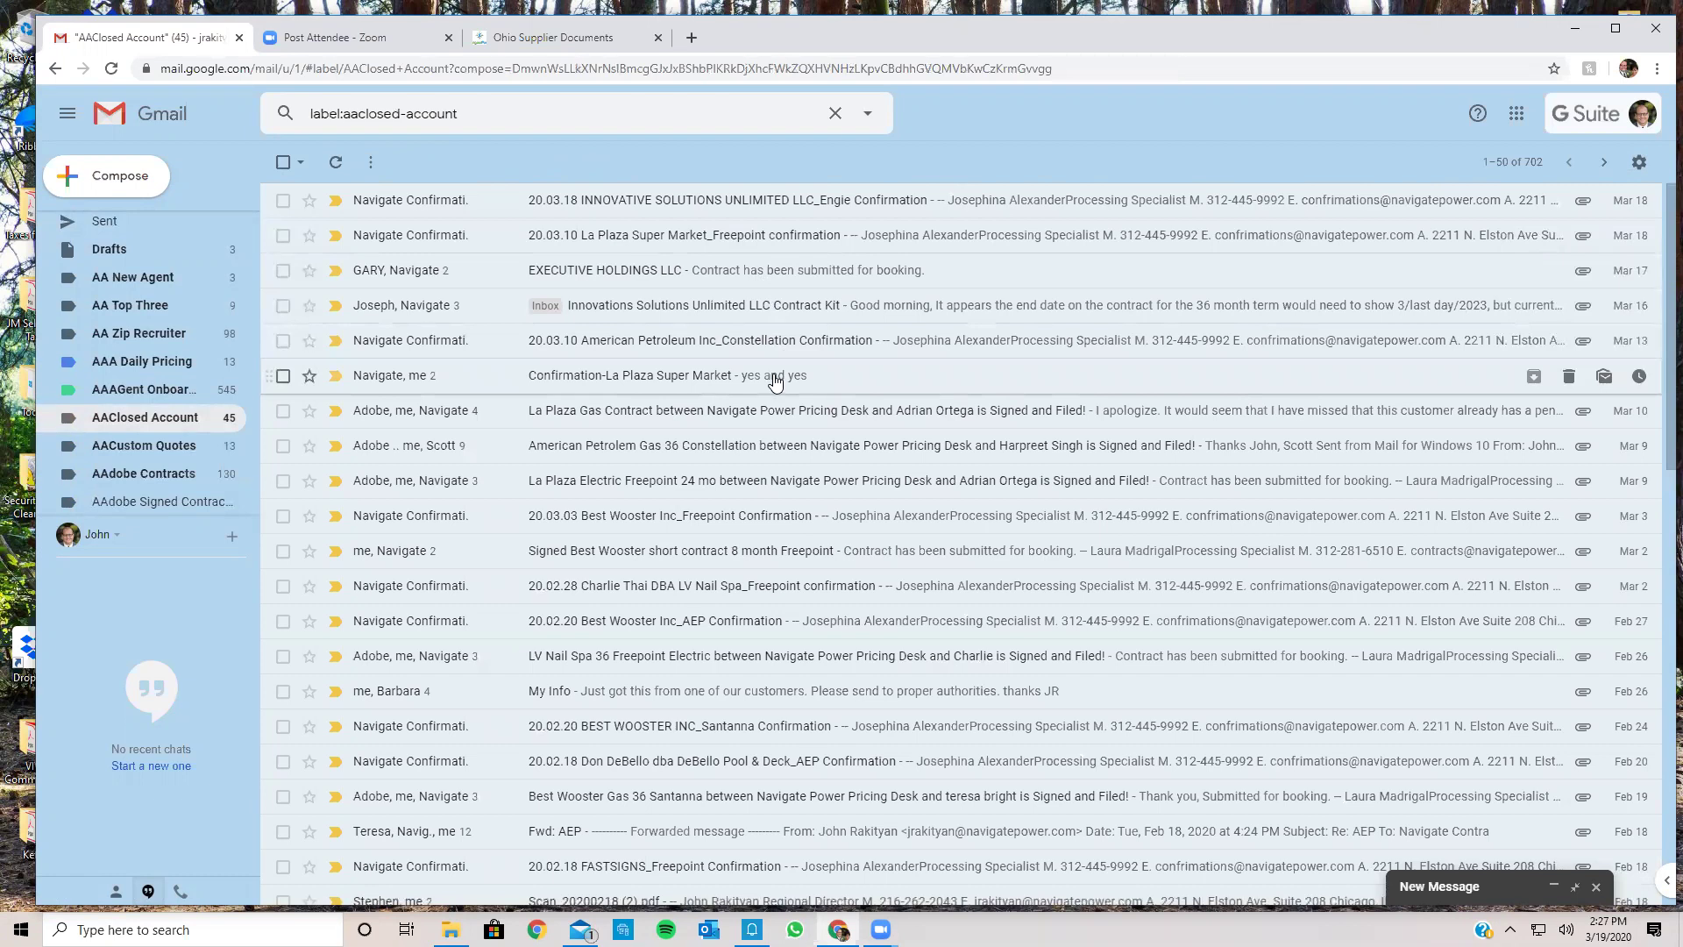
Step: Copy the La Plaza Gas Contract deal details through Date Signed, then open Drafts
left_click(775, 412)
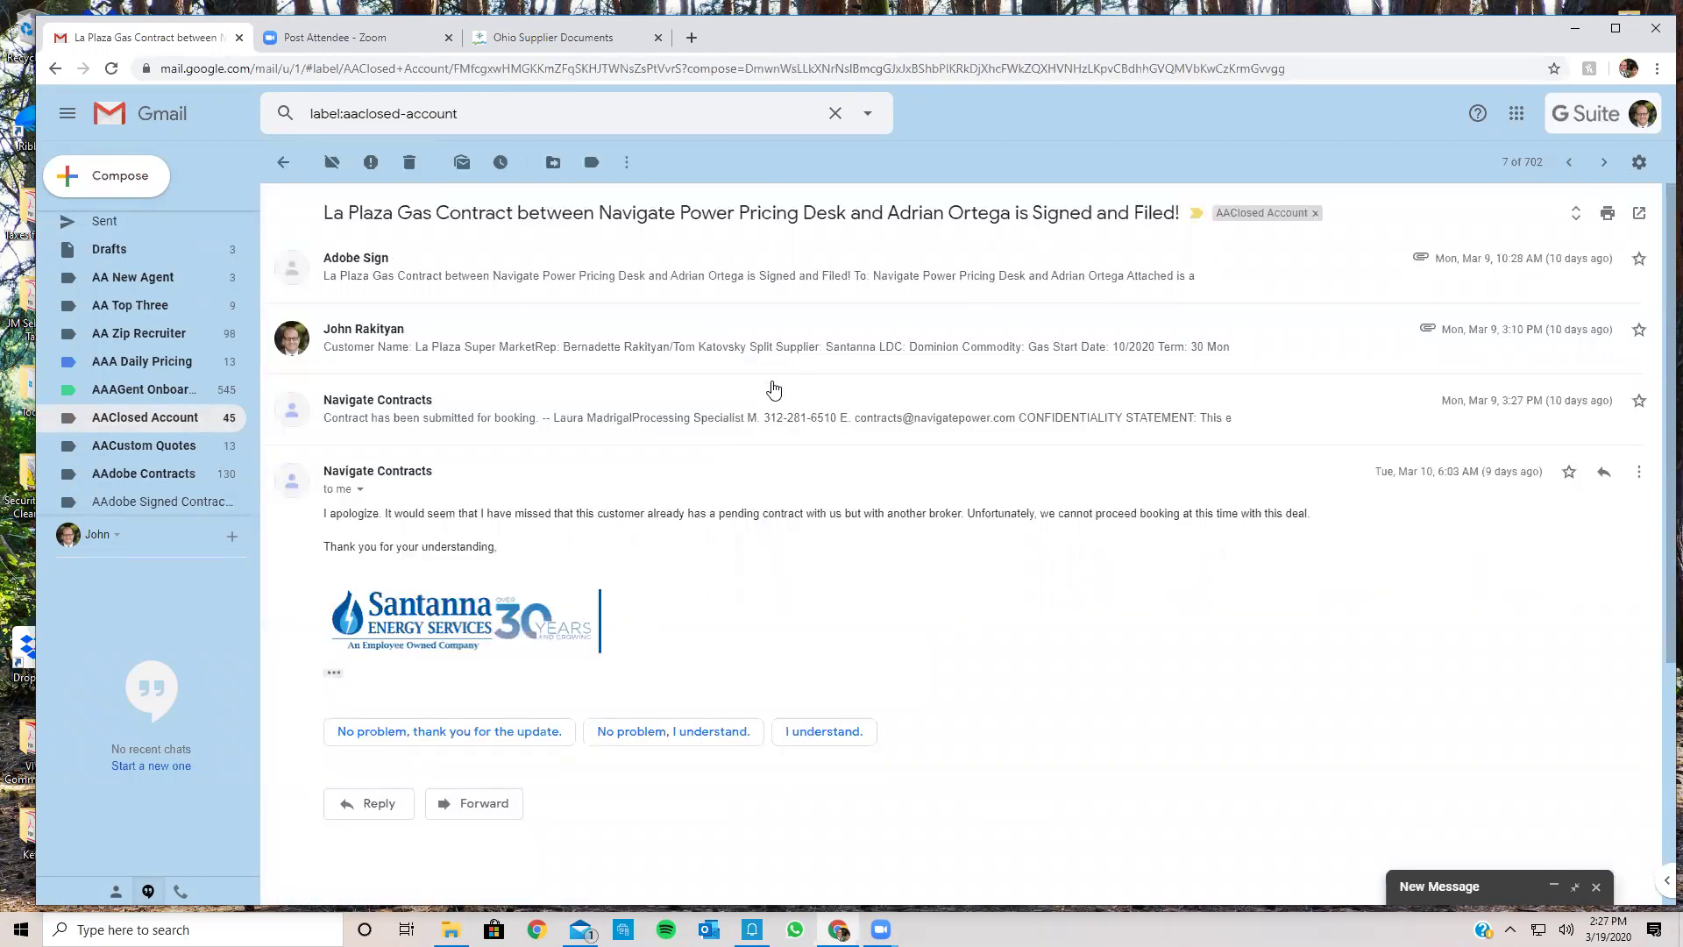
left_click(776, 350)
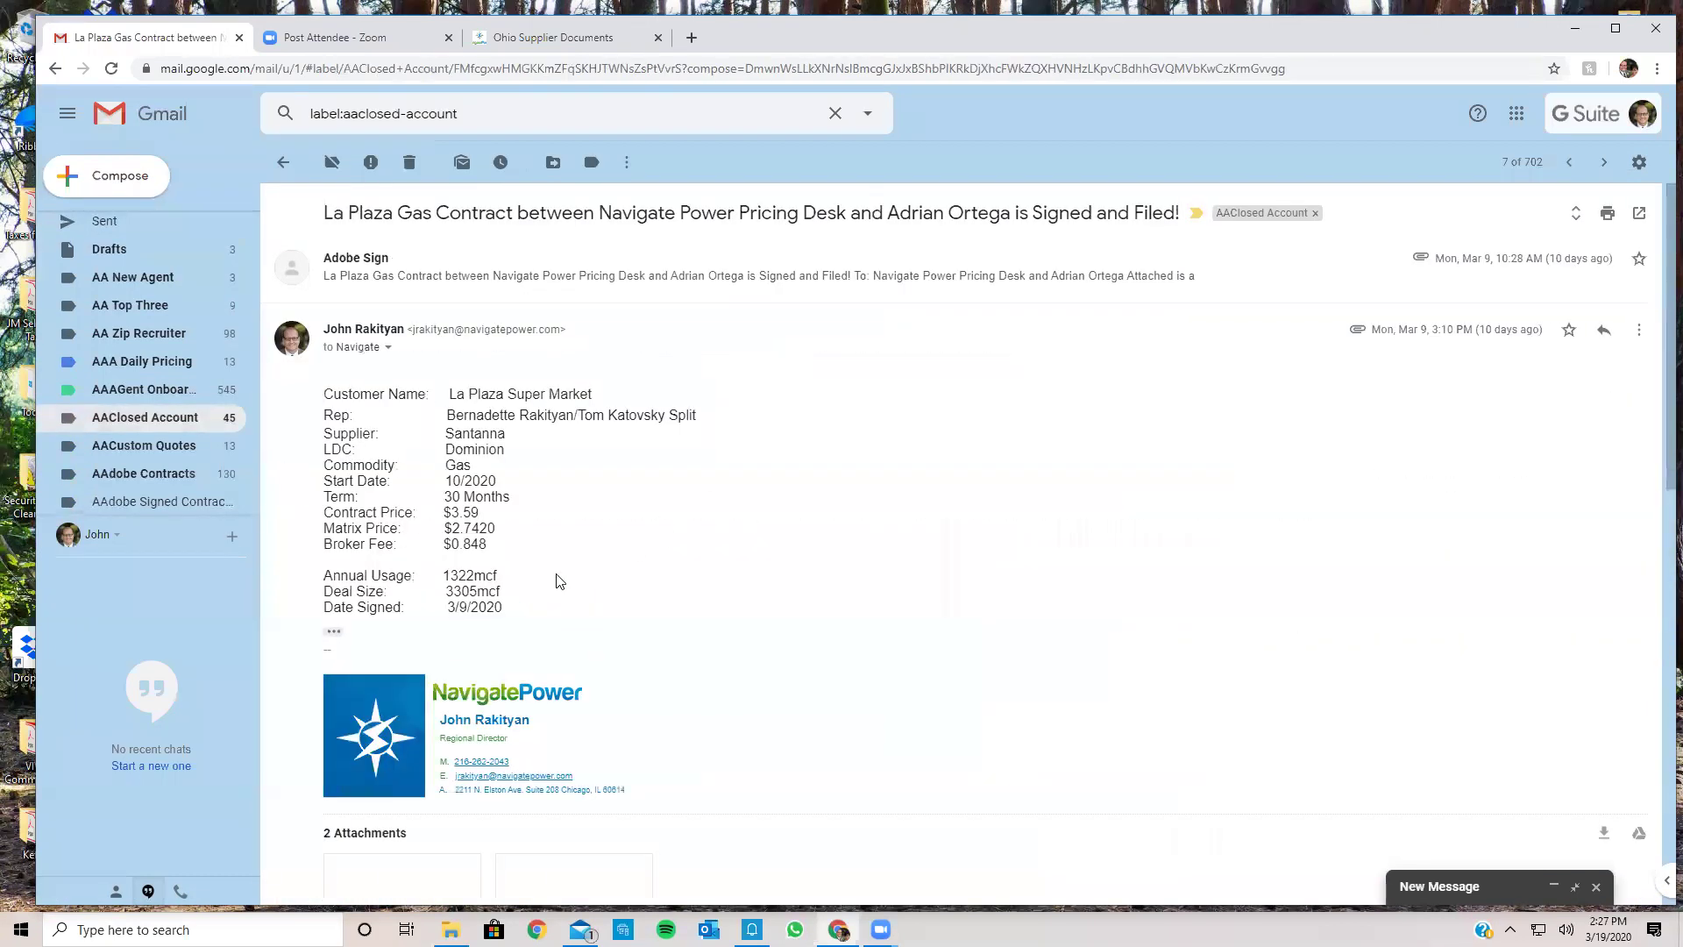
left_click_drag(502, 593, 358, 428)
mouse_move(410, 833)
left_mouse_down()
mouse_move(351, 449)
mouse_move(333, 552)
mouse_move(358, 396)
mouse_move(326, 392)
left_mouse_up()
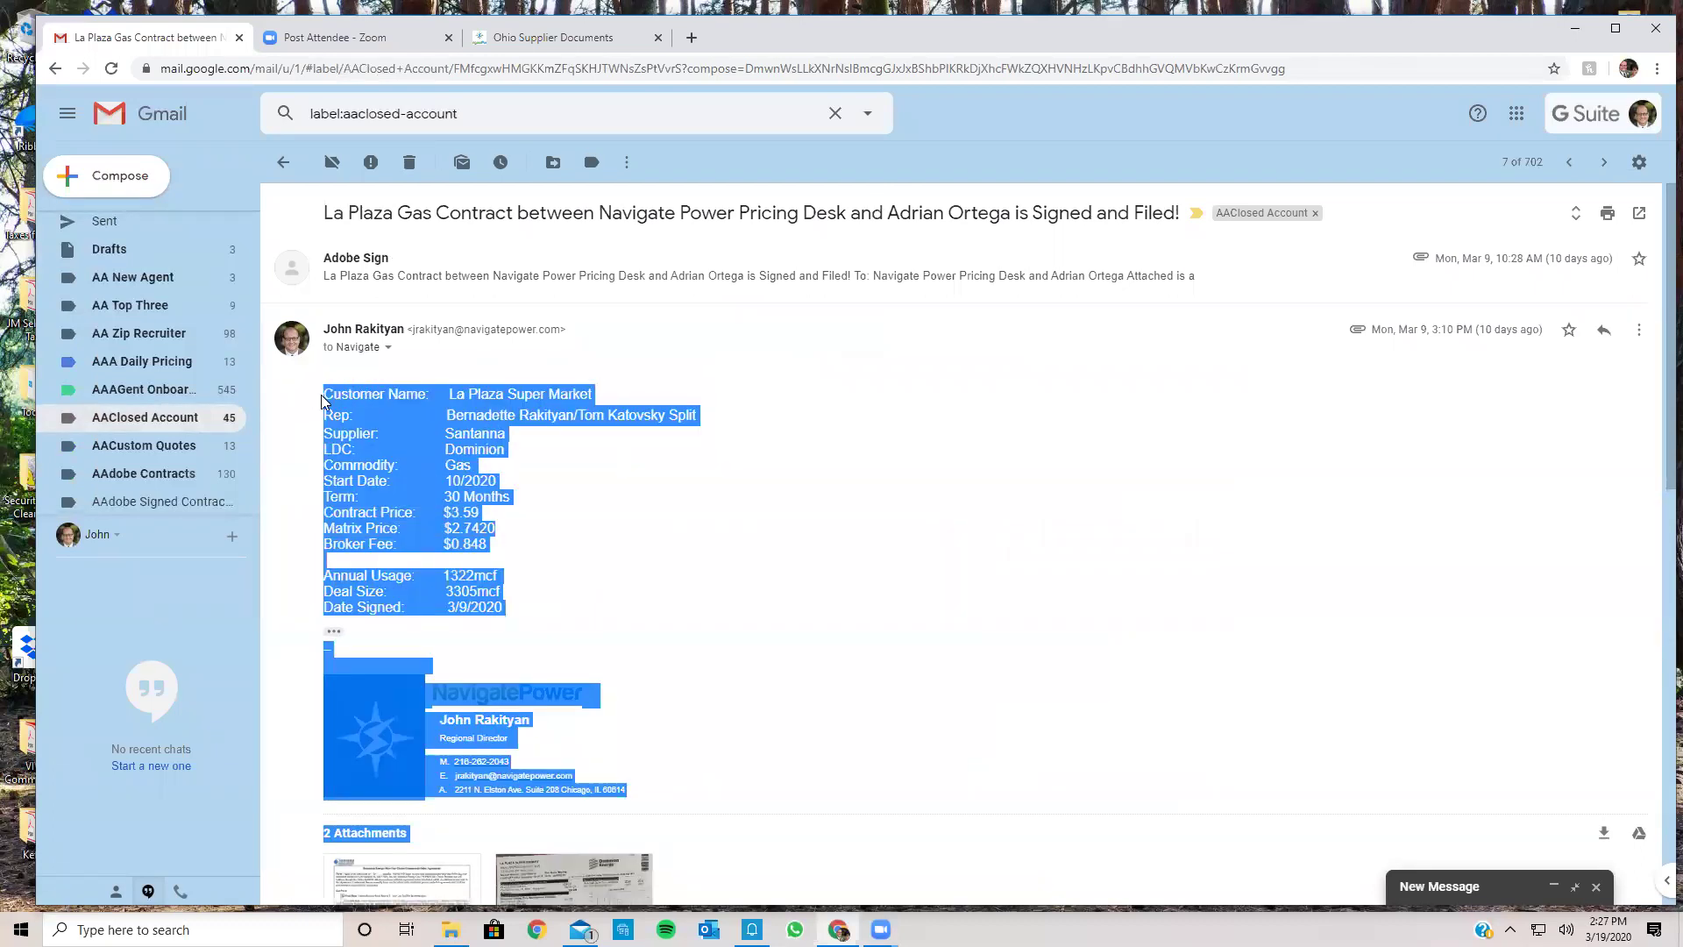
left_click(526, 558)
left_click_drag(509, 612, 329, 394)
right_click(327, 398)
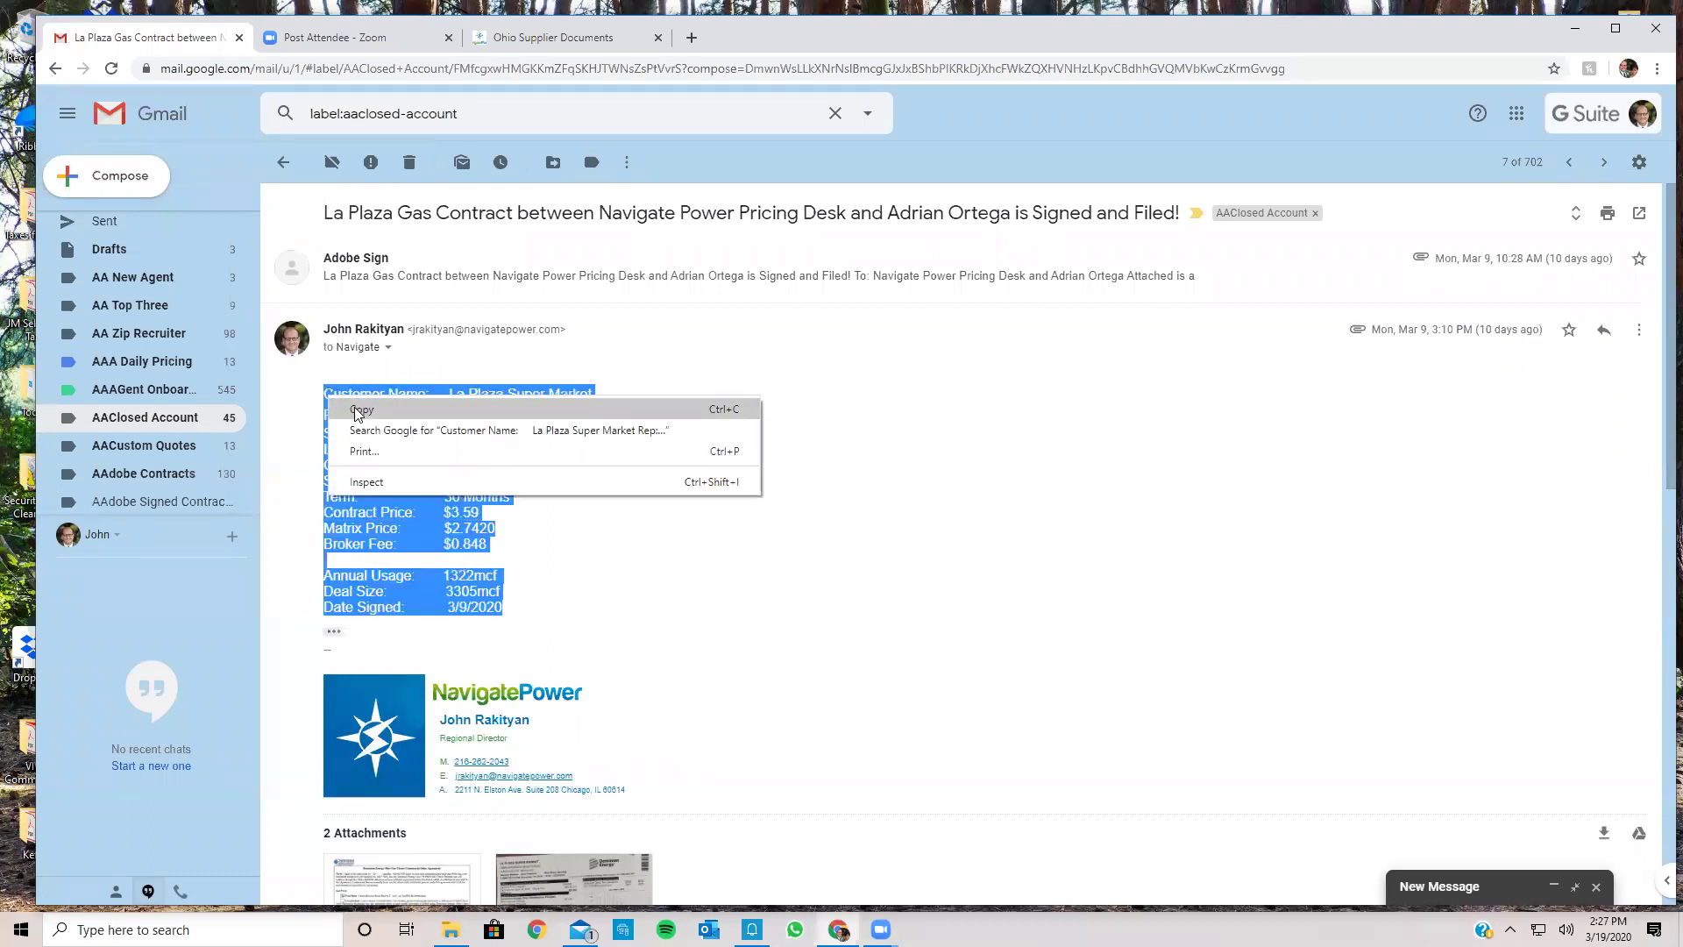
left_click(362, 415)
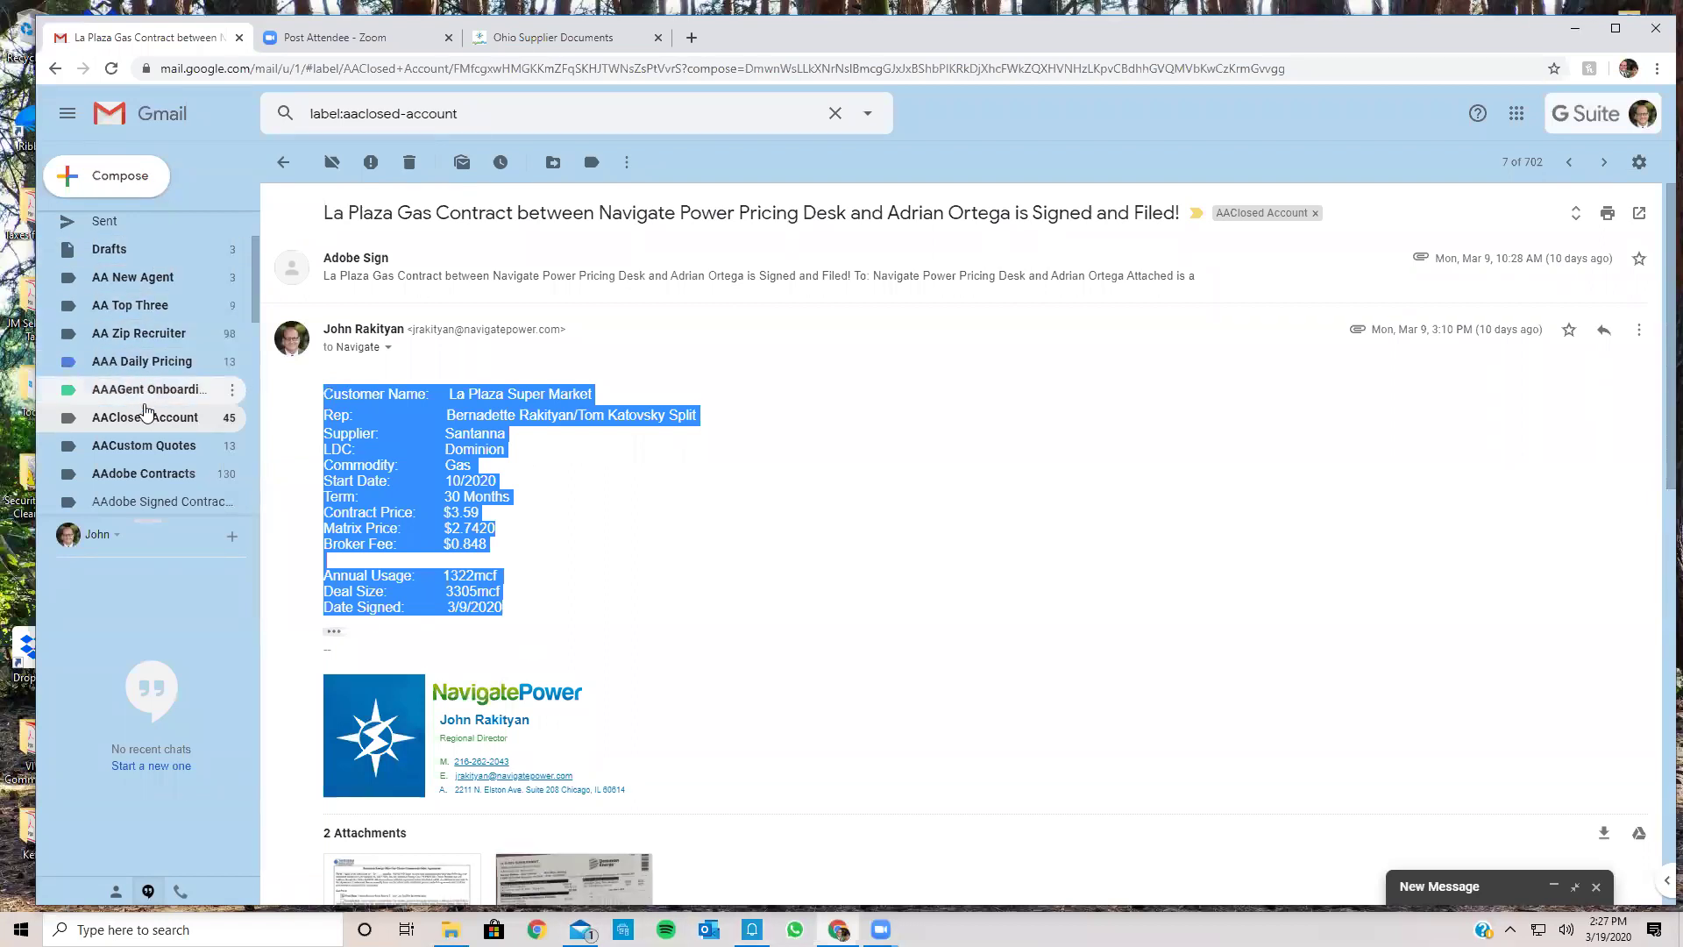
left_click(110, 249)
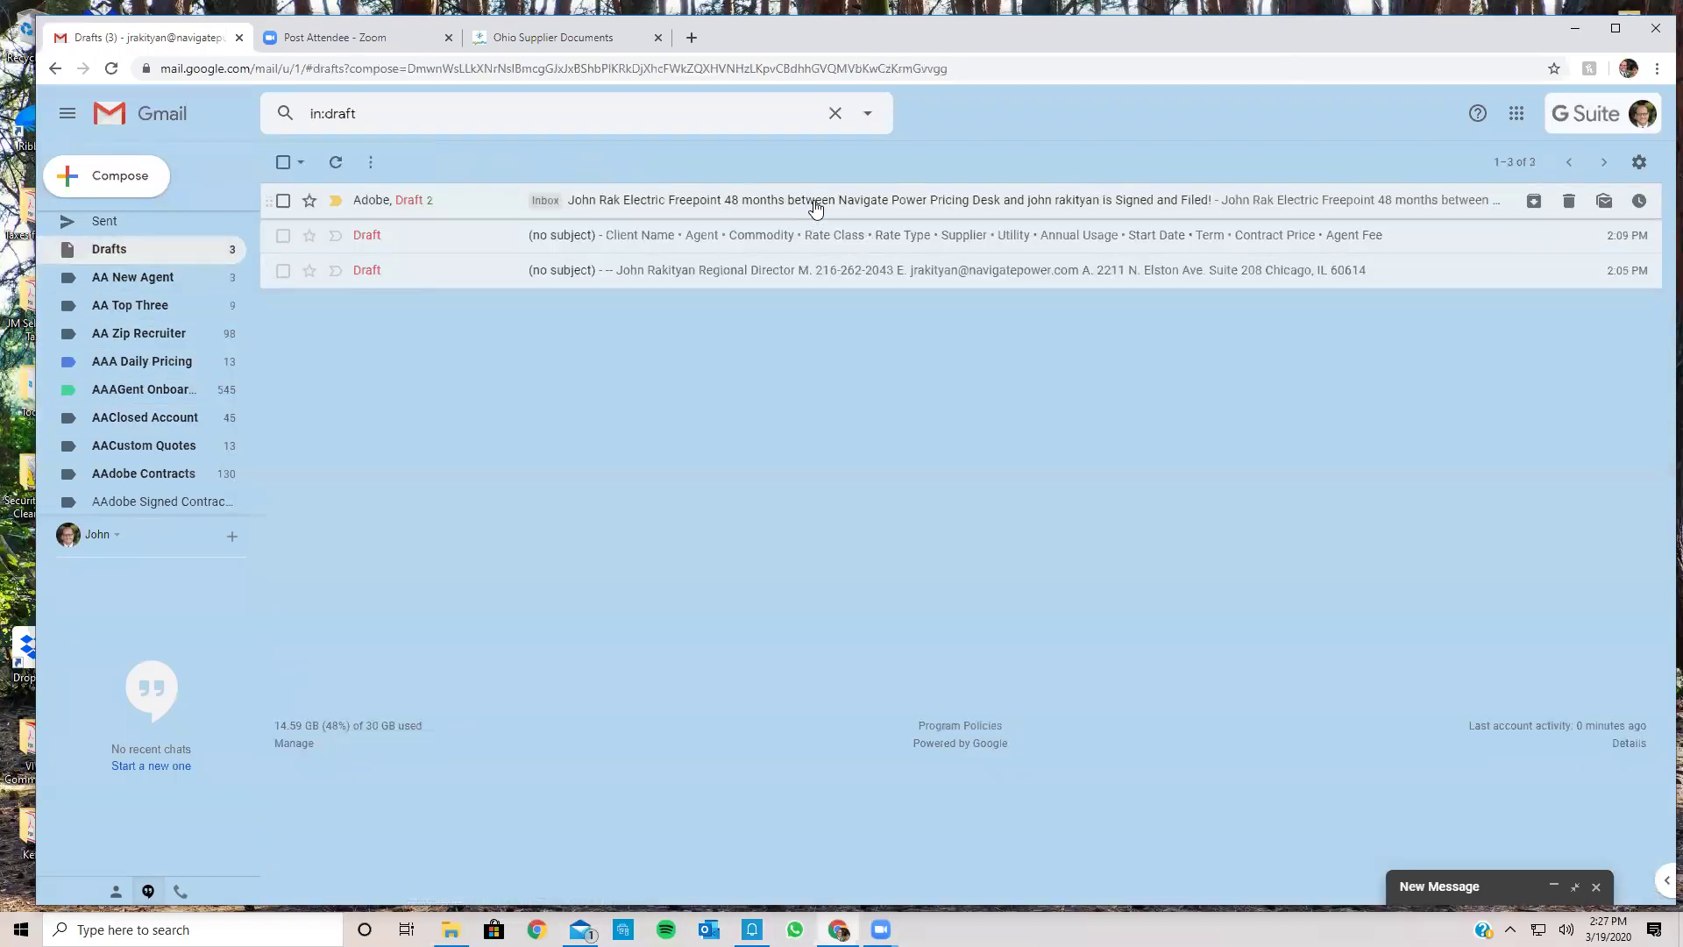
Step: Paste the copied deal details into the saved forward draft
left_click(815, 208)
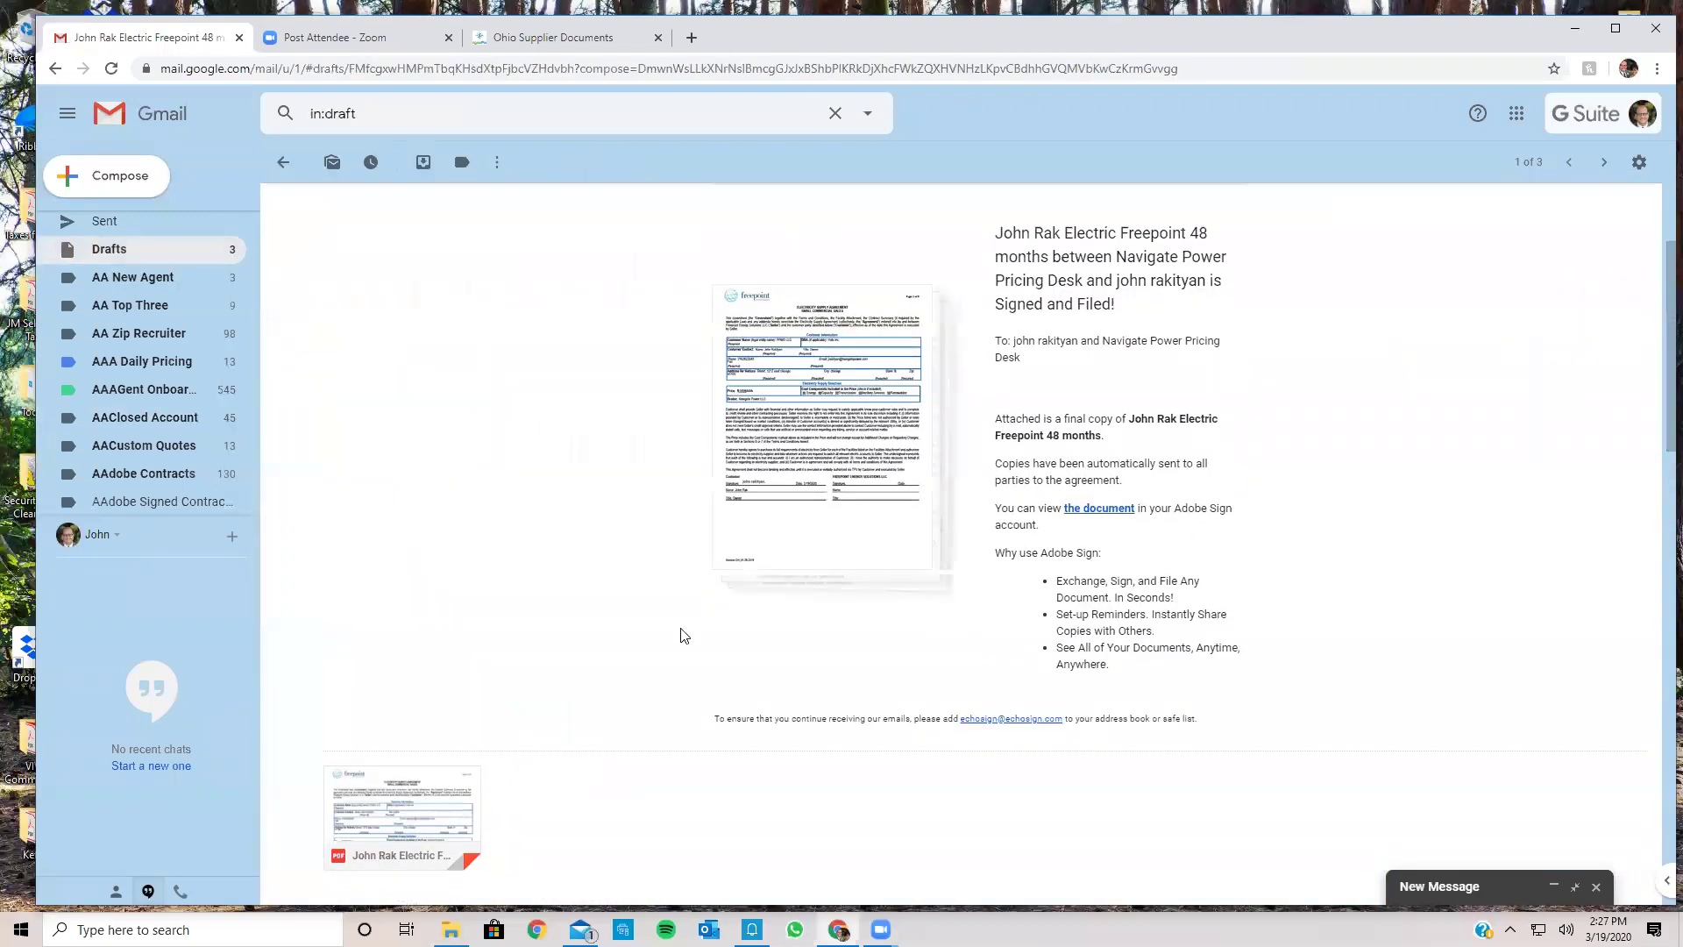
right_click(375, 463)
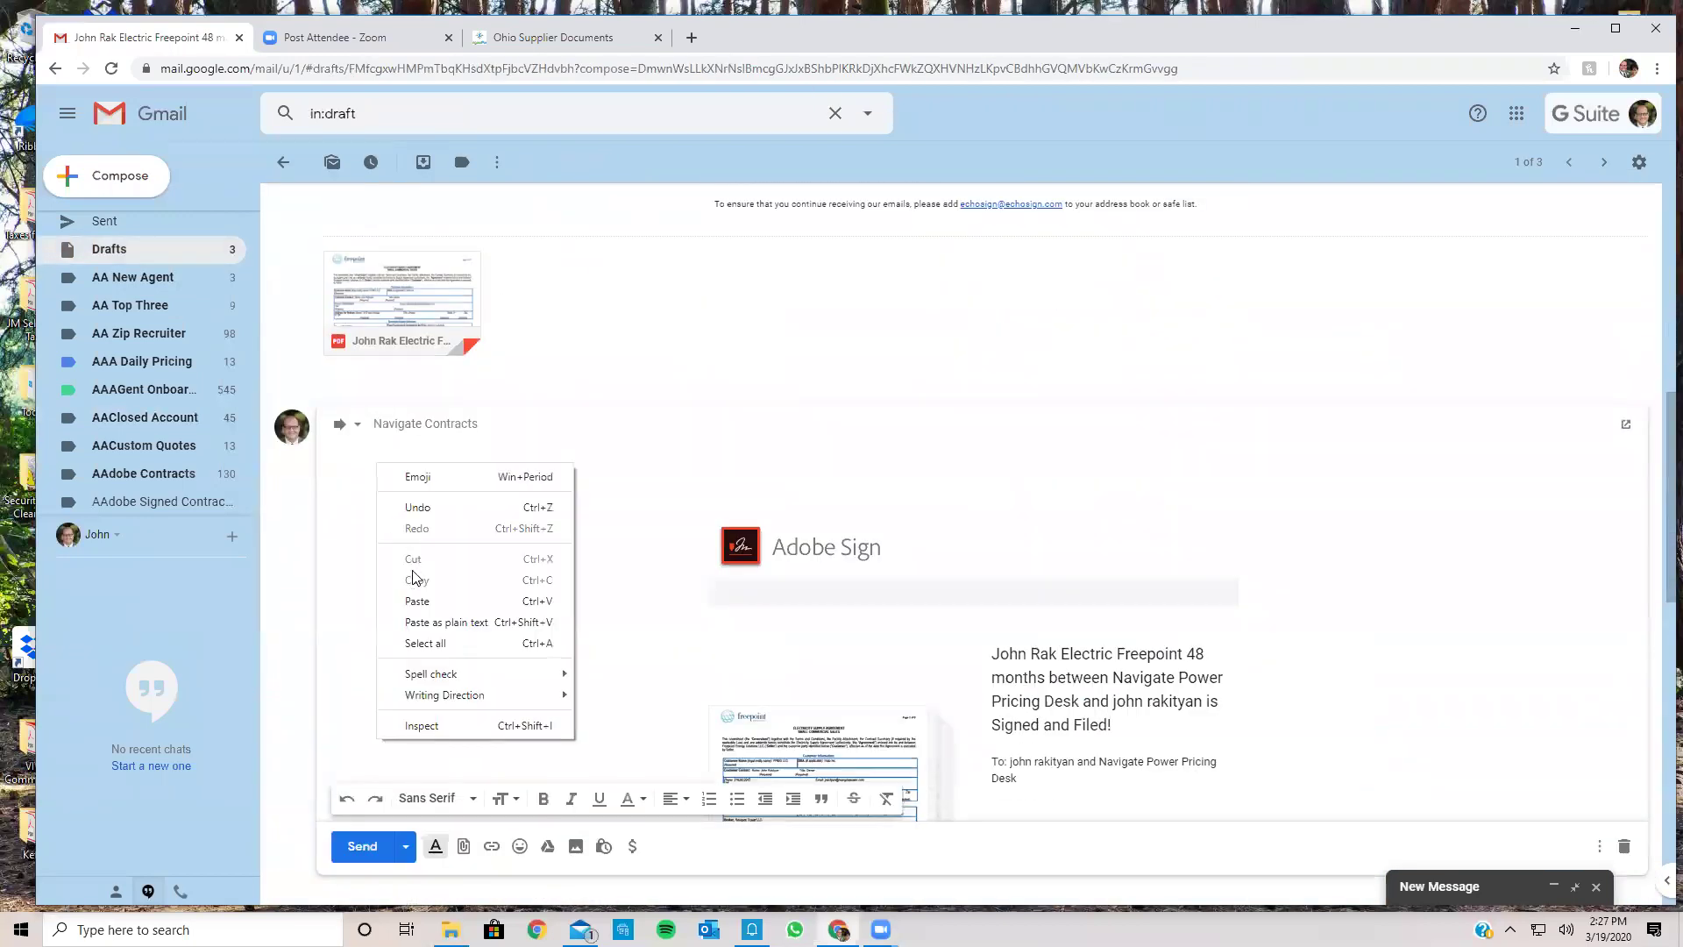
left_click(417, 601)
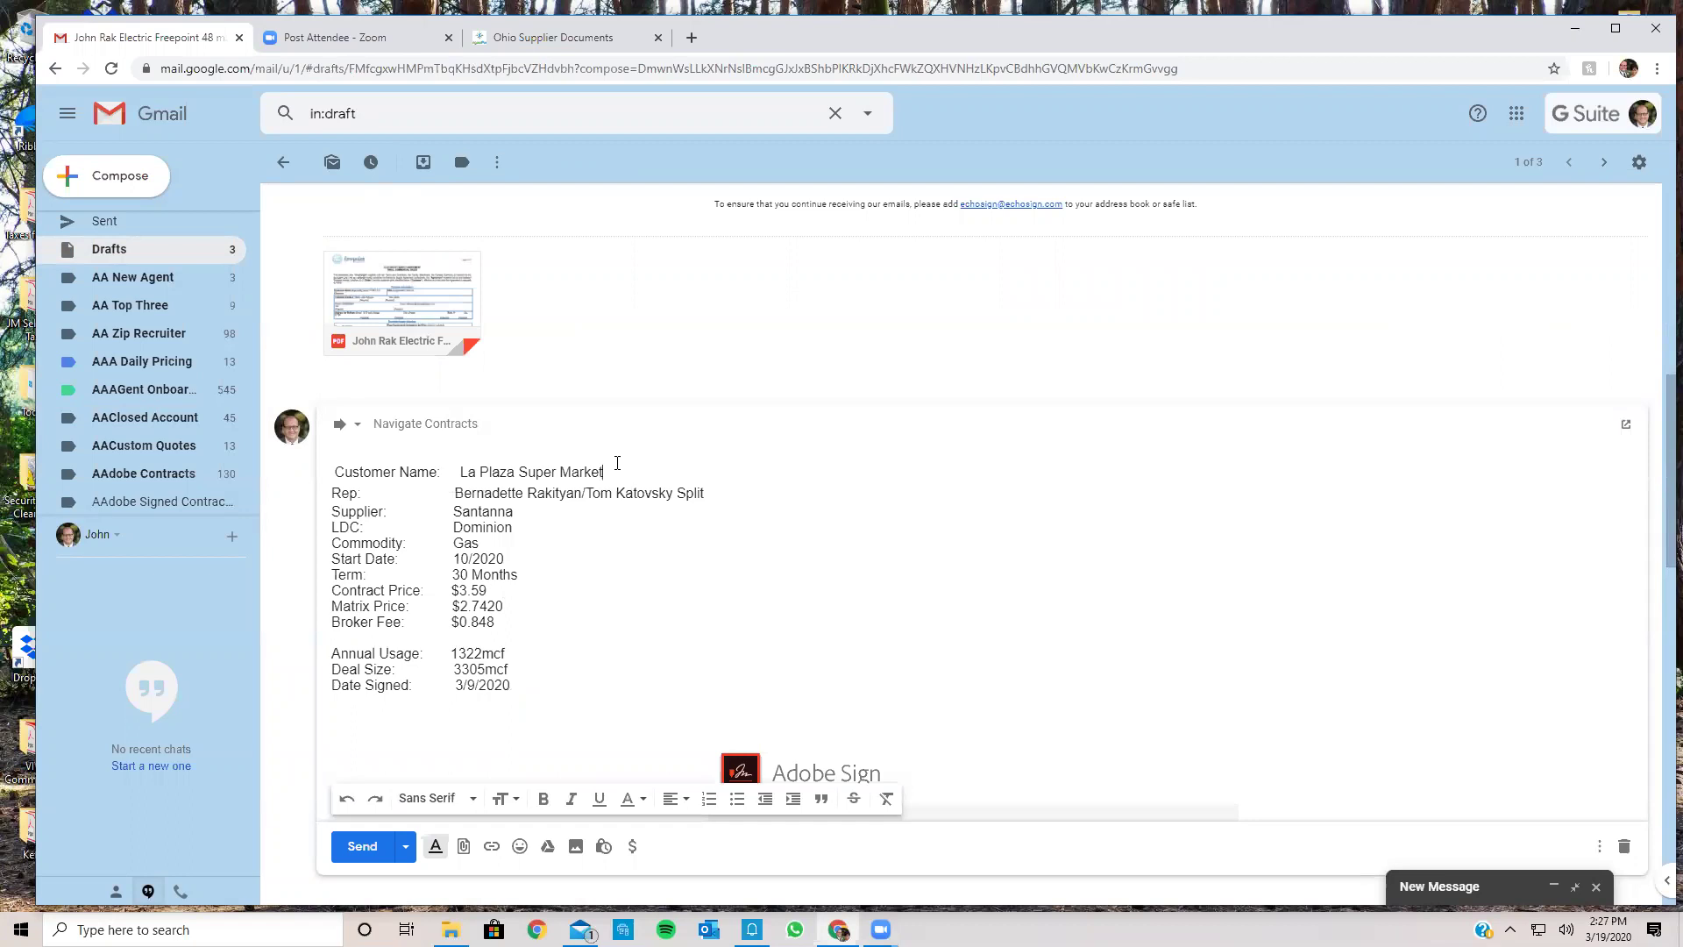
Step: Change the Customer Name to hALO INC and clear the Rep value
key("BackSpace")
key("BackSpace")
key("BackSpace")
key("BackSpace")
key("BackSpace")
key("BackSpace")
key("BackSpace")
key("BackSpace")
key("BackSpace")
key("BackSpace")
key("BackSpace")
key("BackSpace")
key("BackSpace")
key("BackSpace")
key("BackSpace")
key("BackSpace")
key("BackSpace")
key("BackSpace")
key("BackSpace")
key("BackSpace")
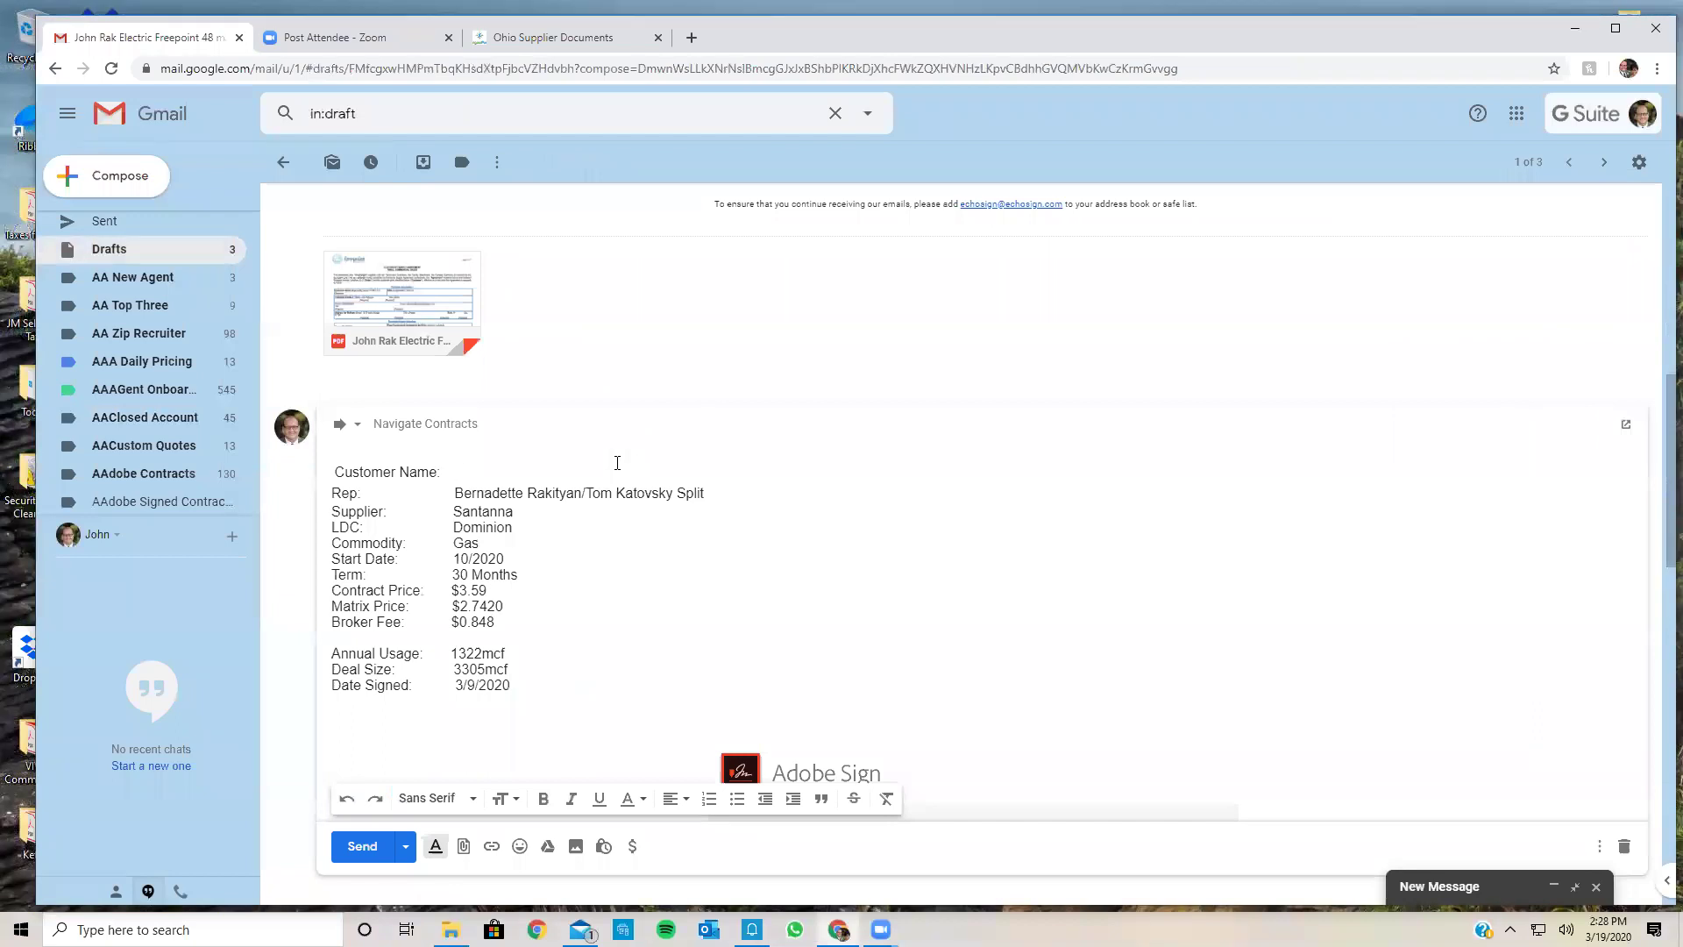
type("JOHN")
key("BackSpace")
key("BackSpace")
key("BackSpace")
key("BackSpace")
type("hALO INC")
left_click(709, 493)
key("BackSpace")
key("BackSpace")
key("BackSpace")
key("BackSpace")
key("BackSpace")
key("BackSpace")
key("BackSpace")
key("BackSpace")
key("BackSpace")
key("BackSpace")
key("BackSpace")
key("BackSpace")
key("BackSpace")
key("BackSpace")
key("BackSpace")
key("BackSpace")
key("BackSpace")
key("BackSpace")
key("BackSpace")
key("BackSpace")
key("BackSpace")
key("BackSpace")
key("BackSpace")
key("BackSpace")
key("BackSpace")
key("BackSpace")
key("BackSpace")
key("BackSpace")
key("BackSpace")
key("BackSpace")
key("BackSpace")
key("BackSpace")
key("BackSpace")
key("BackSpace")
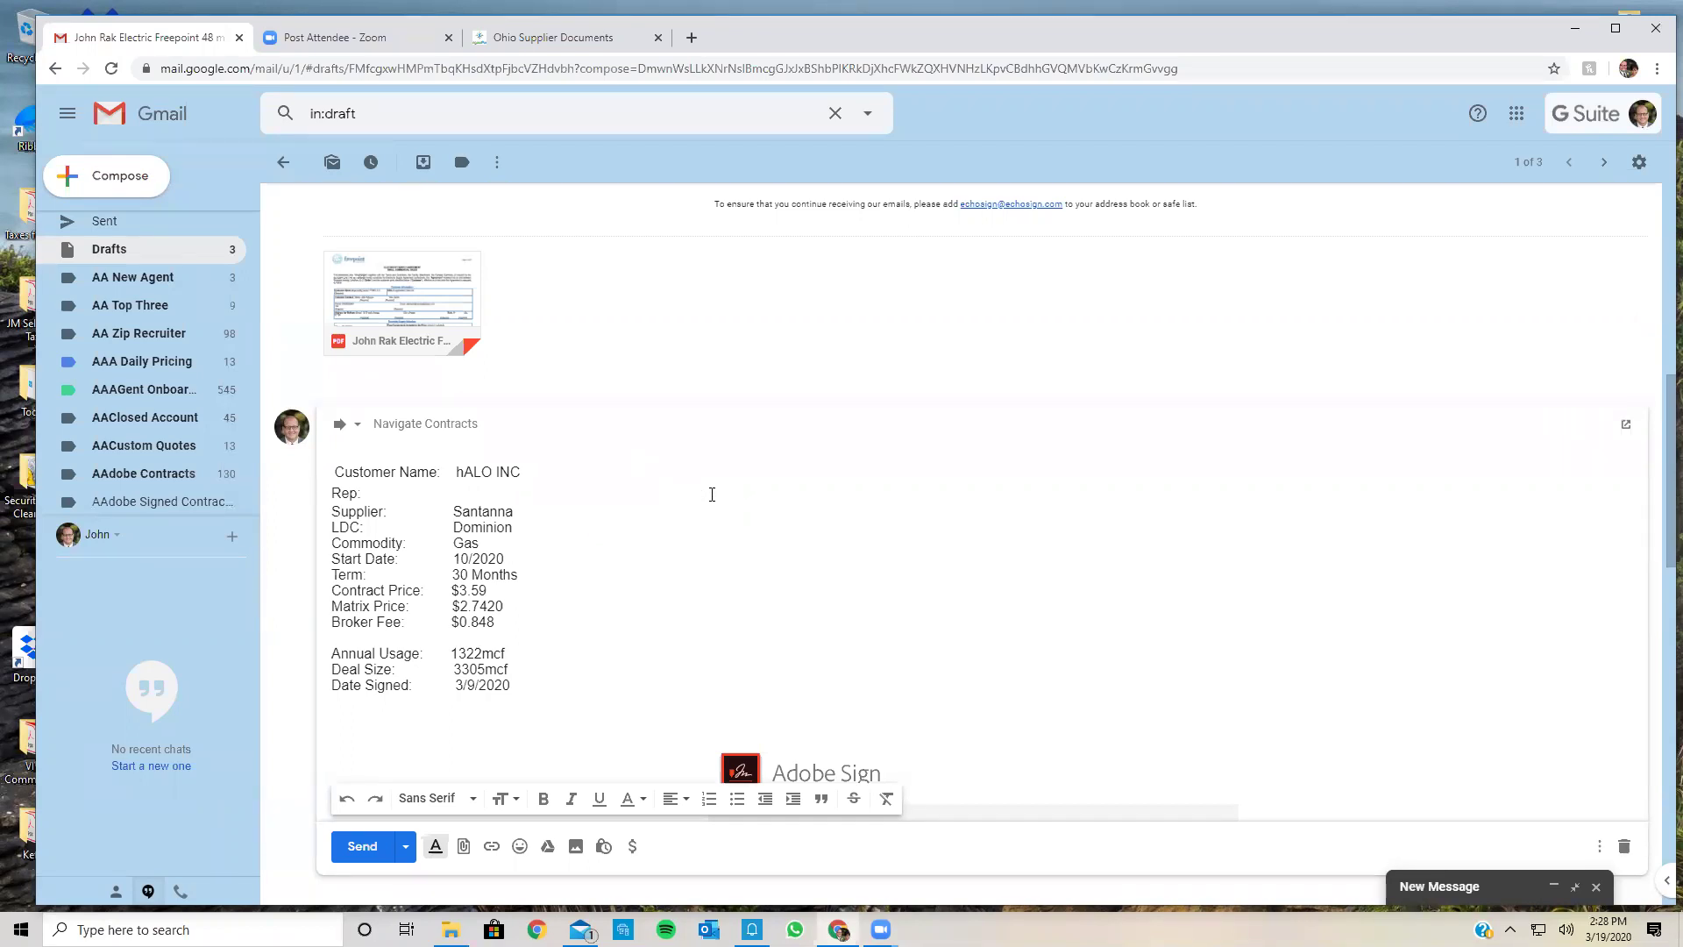
Step: Enter the rep's name, then set Supplier to Freepoint, LDC to AEP OP, and Commodity to Electric
key("BackSpace")
key("BackSpace")
key("BackSpace")
key("BackSpace")
key("BackSpace")
key("BackSpace")
key("BackSpace")
key("BackSpace")
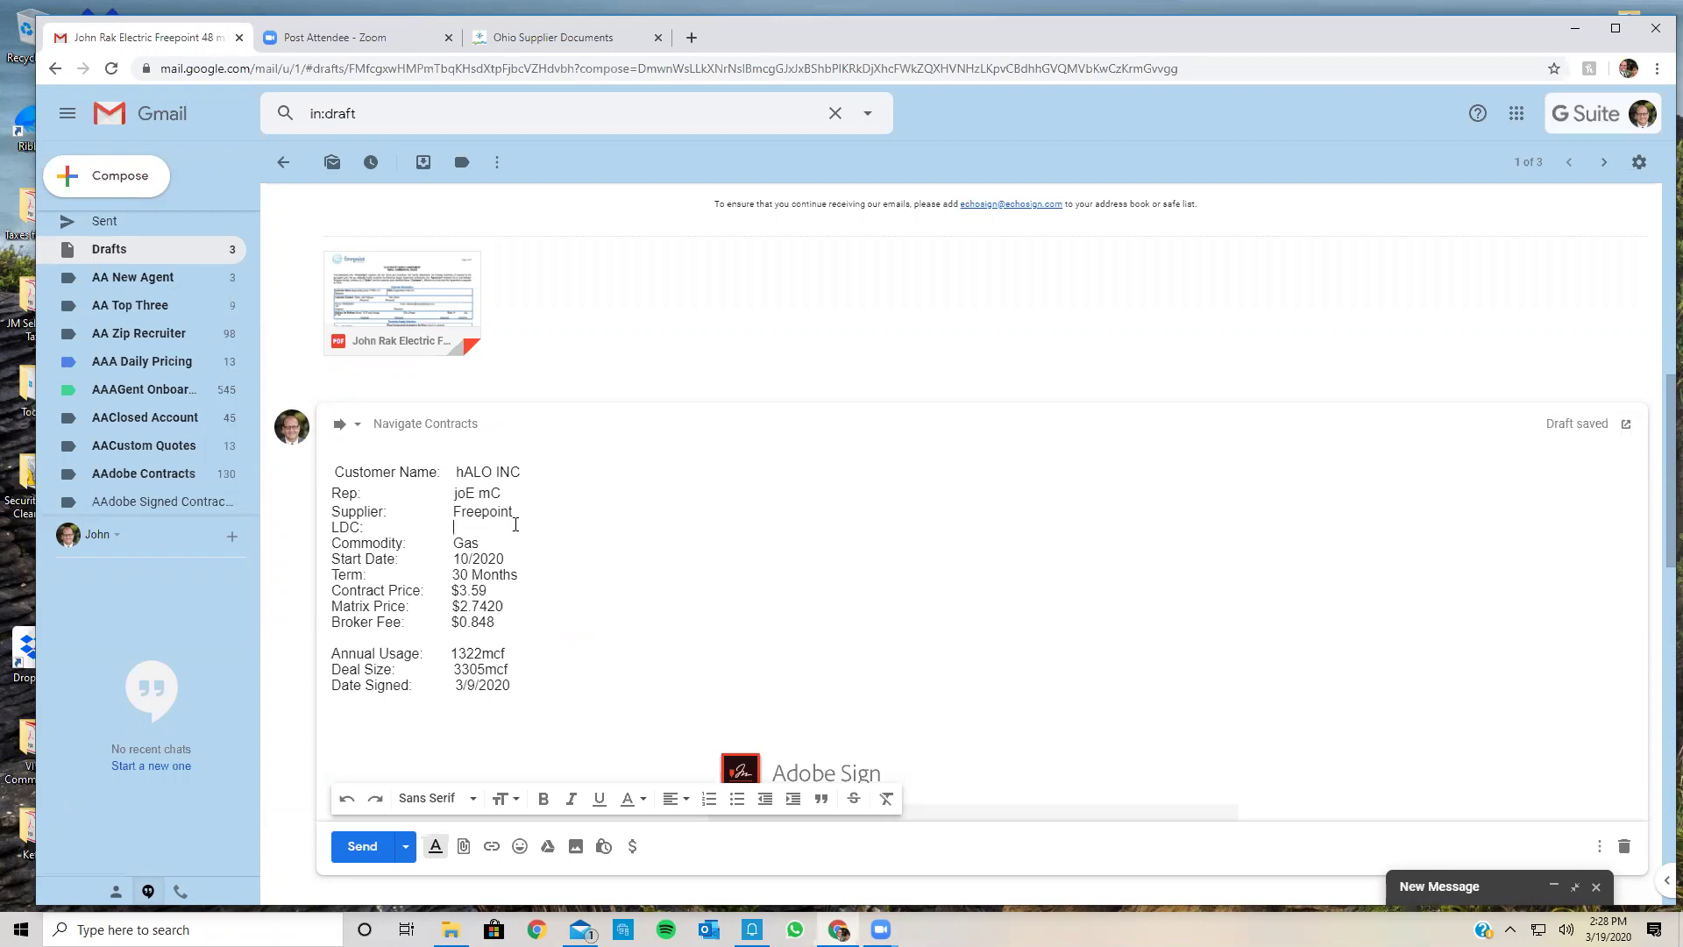
Step: Set Start Date 5/2020, Term 48 Months, Contract Price $.0499, and begin editing the next price
key("BackSpace")
key("BackSpace")
key("BackSpace")
type("Electric")
key("BackSpace")
key("BackSpace")
key("BackSpace")
key("BackSpace")
key("BackSpace")
key("BackSpace")
key("BackSpace")
type("2")
key("BackSpace")
type("5/2020")
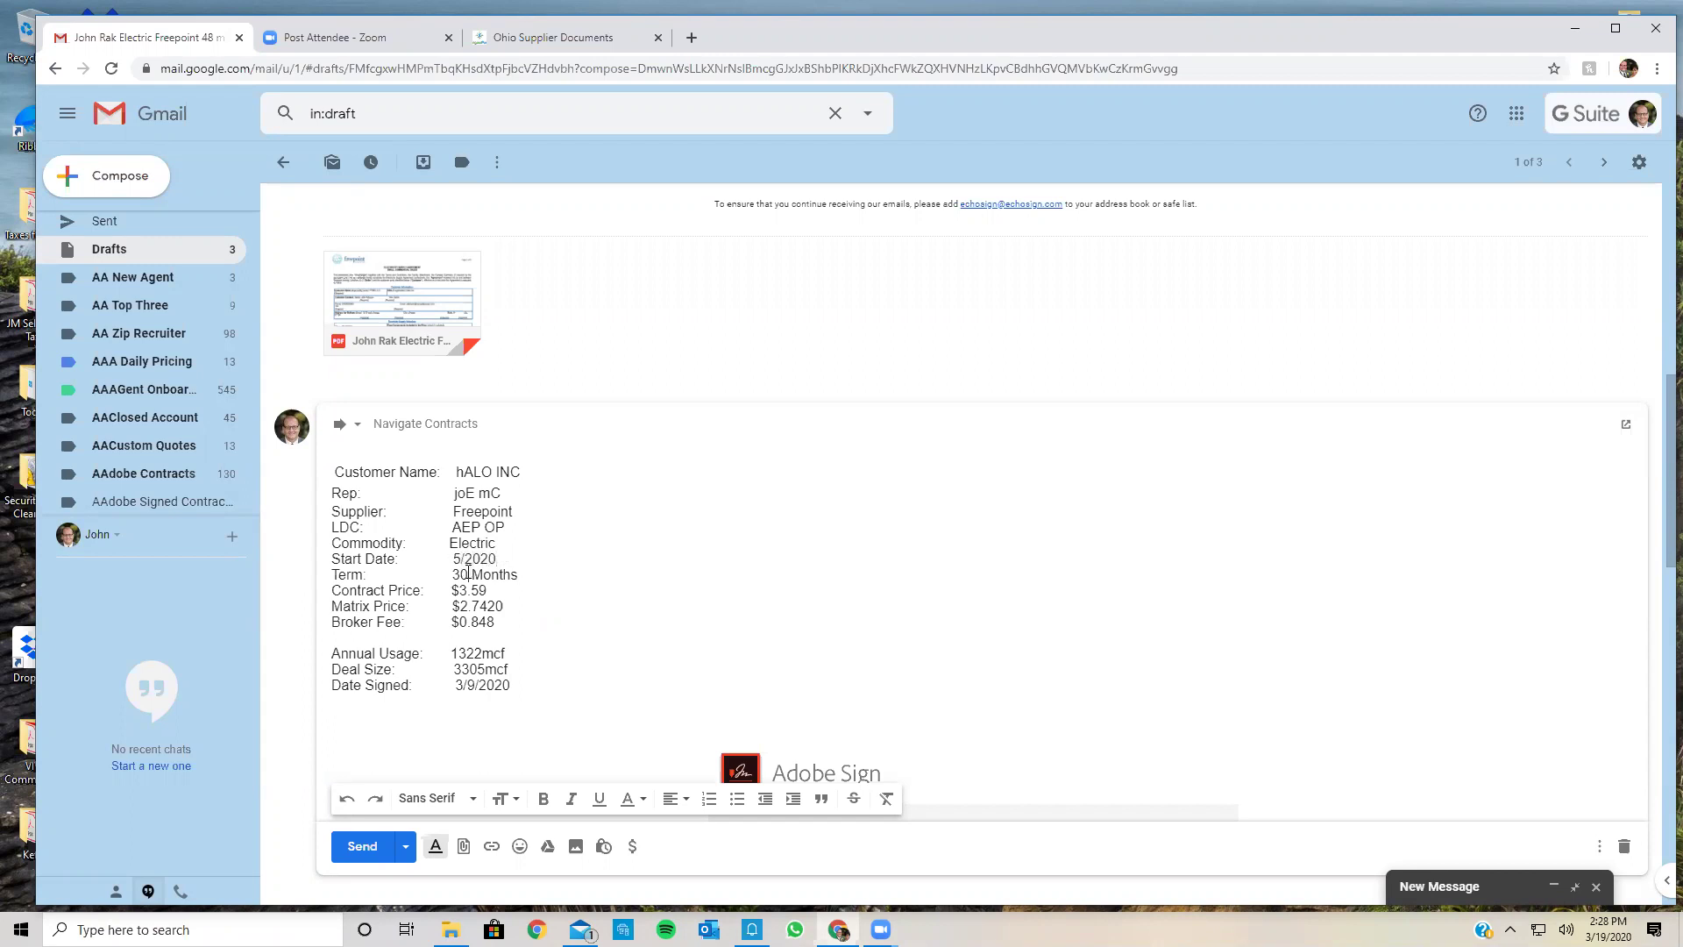
key("BackSpace")
key("BackSpace")
type("48")
key("BackSpace")
key("BackSpace")
key("BackSpace")
key("BackSpace")
type(".0499")
key("BackSpace")
key("BackSpace")
key("BackSpace")
key("BackSpace")
key("BackSpace")
key("BackSpace")
type(".")
type("0")
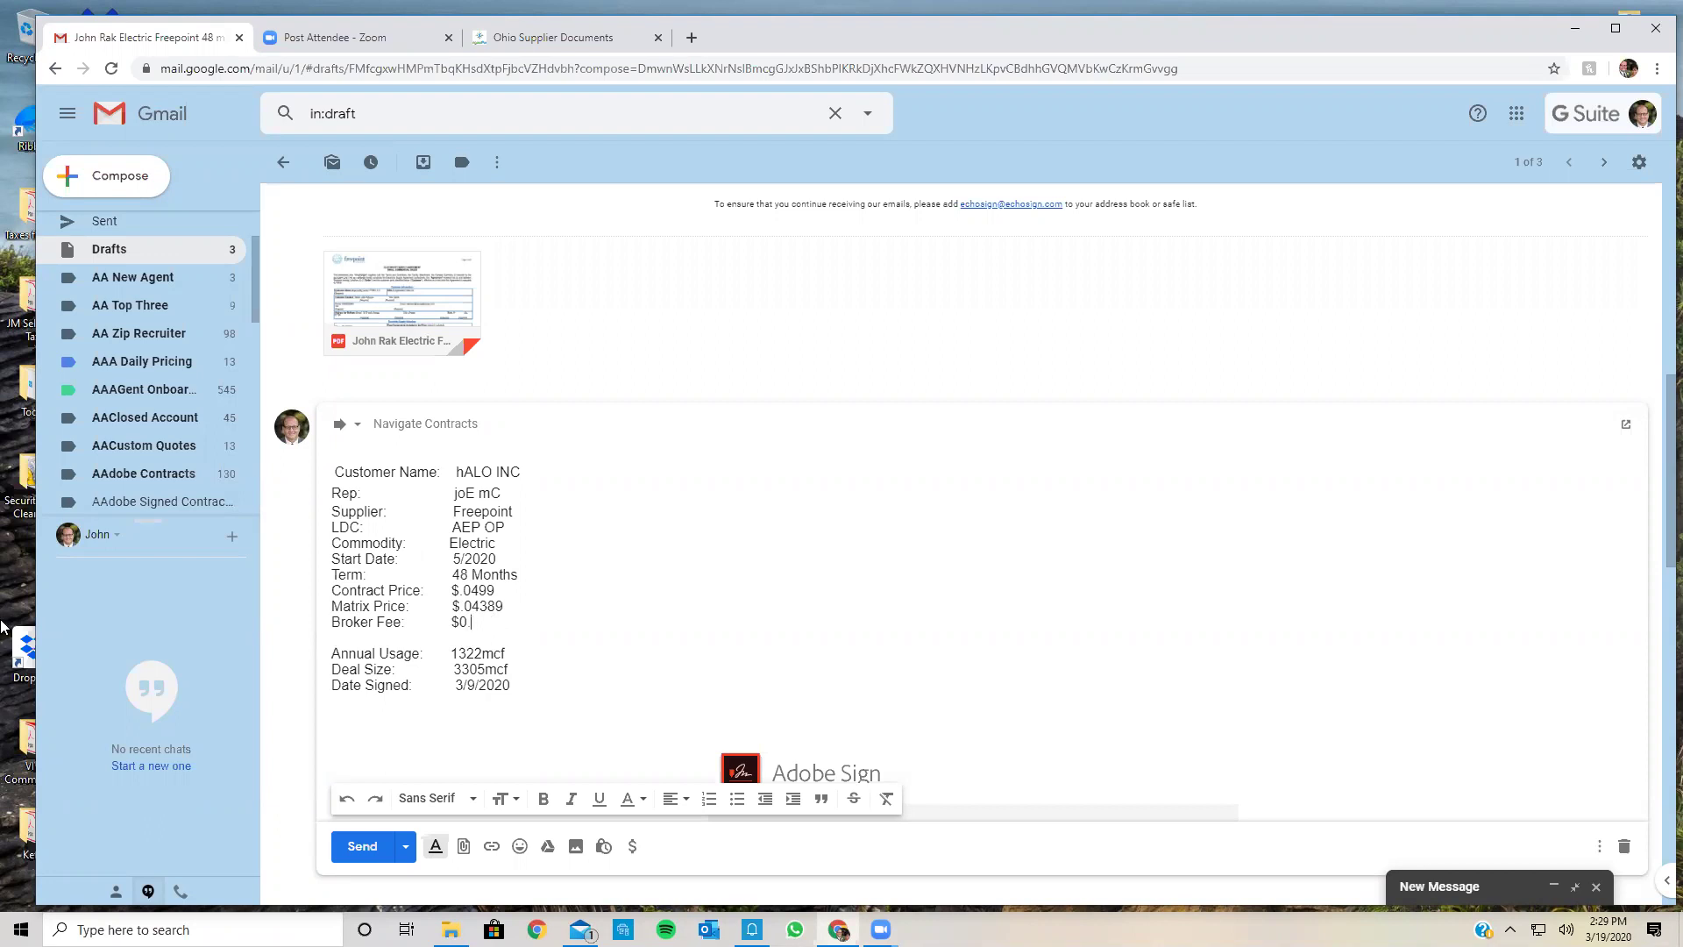
Step: Launch Calculator and compute 0.0499 minus 0.0389
left_click(21, 930)
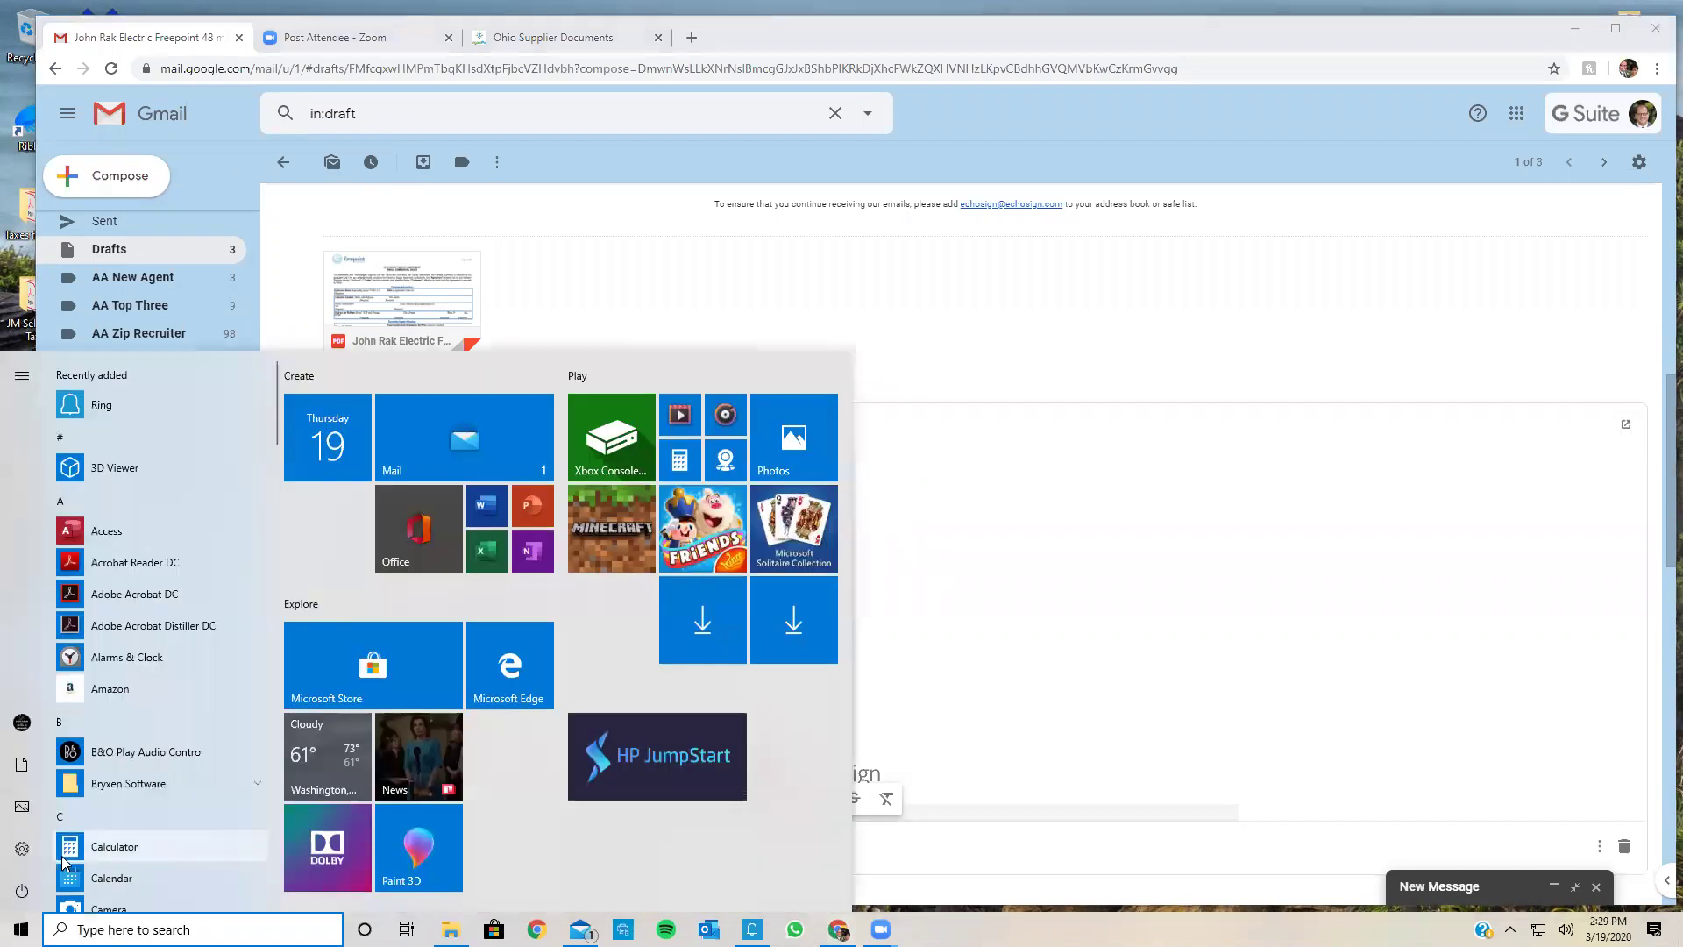
left_click(88, 847)
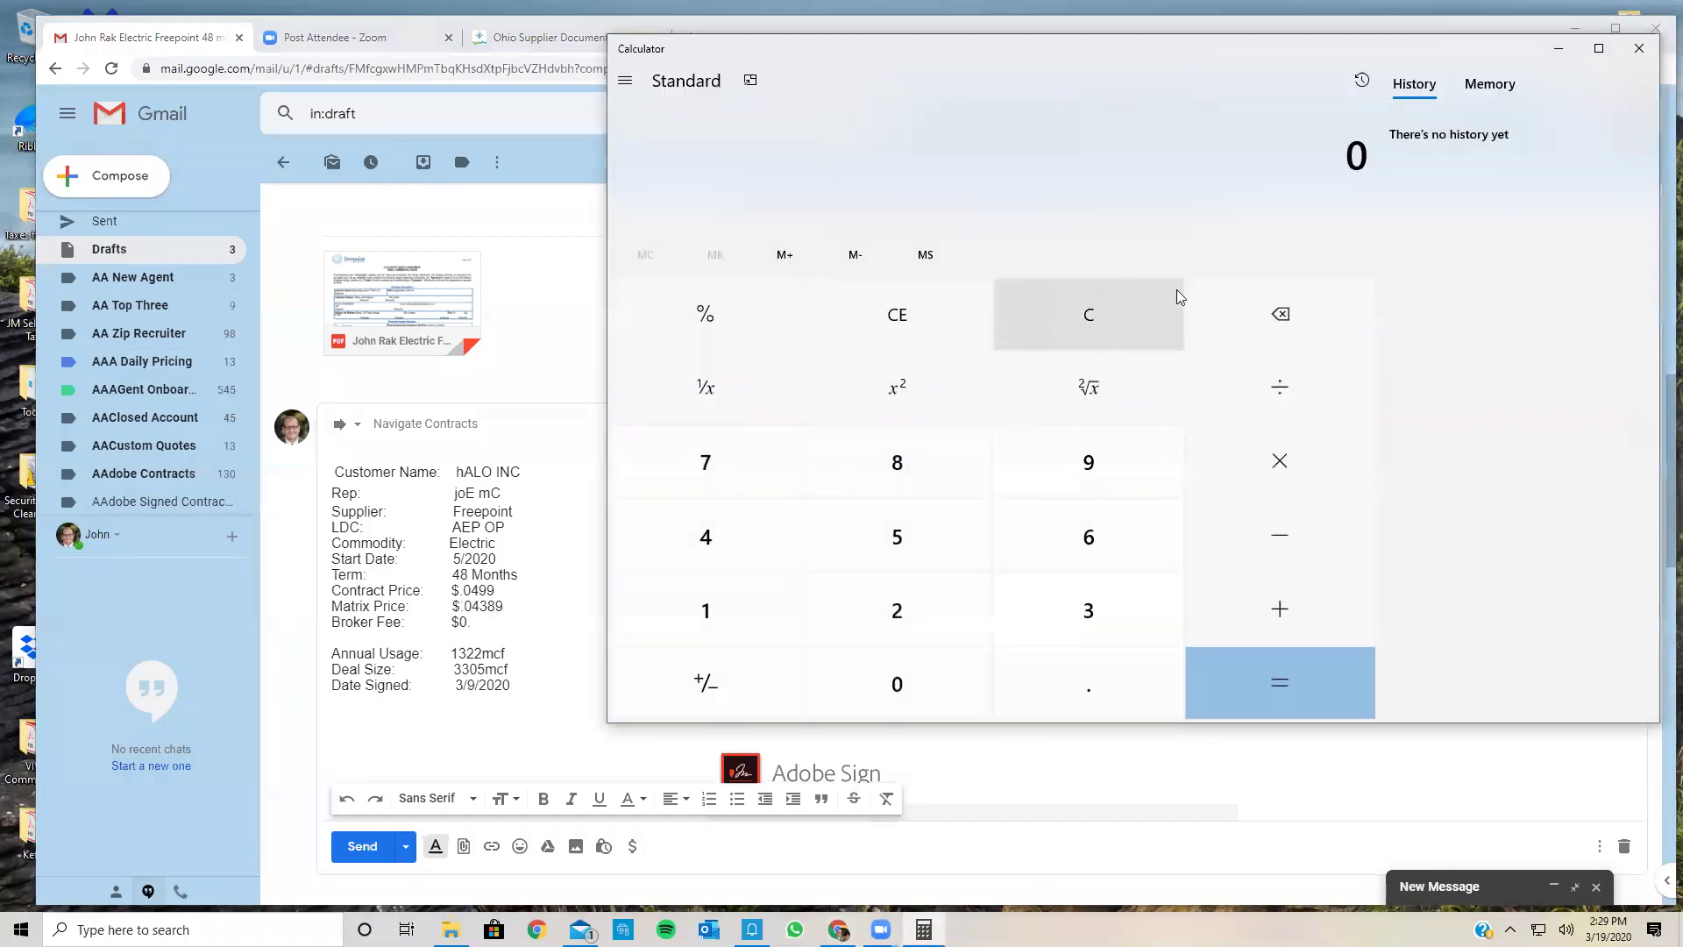
left_click(1113, 677)
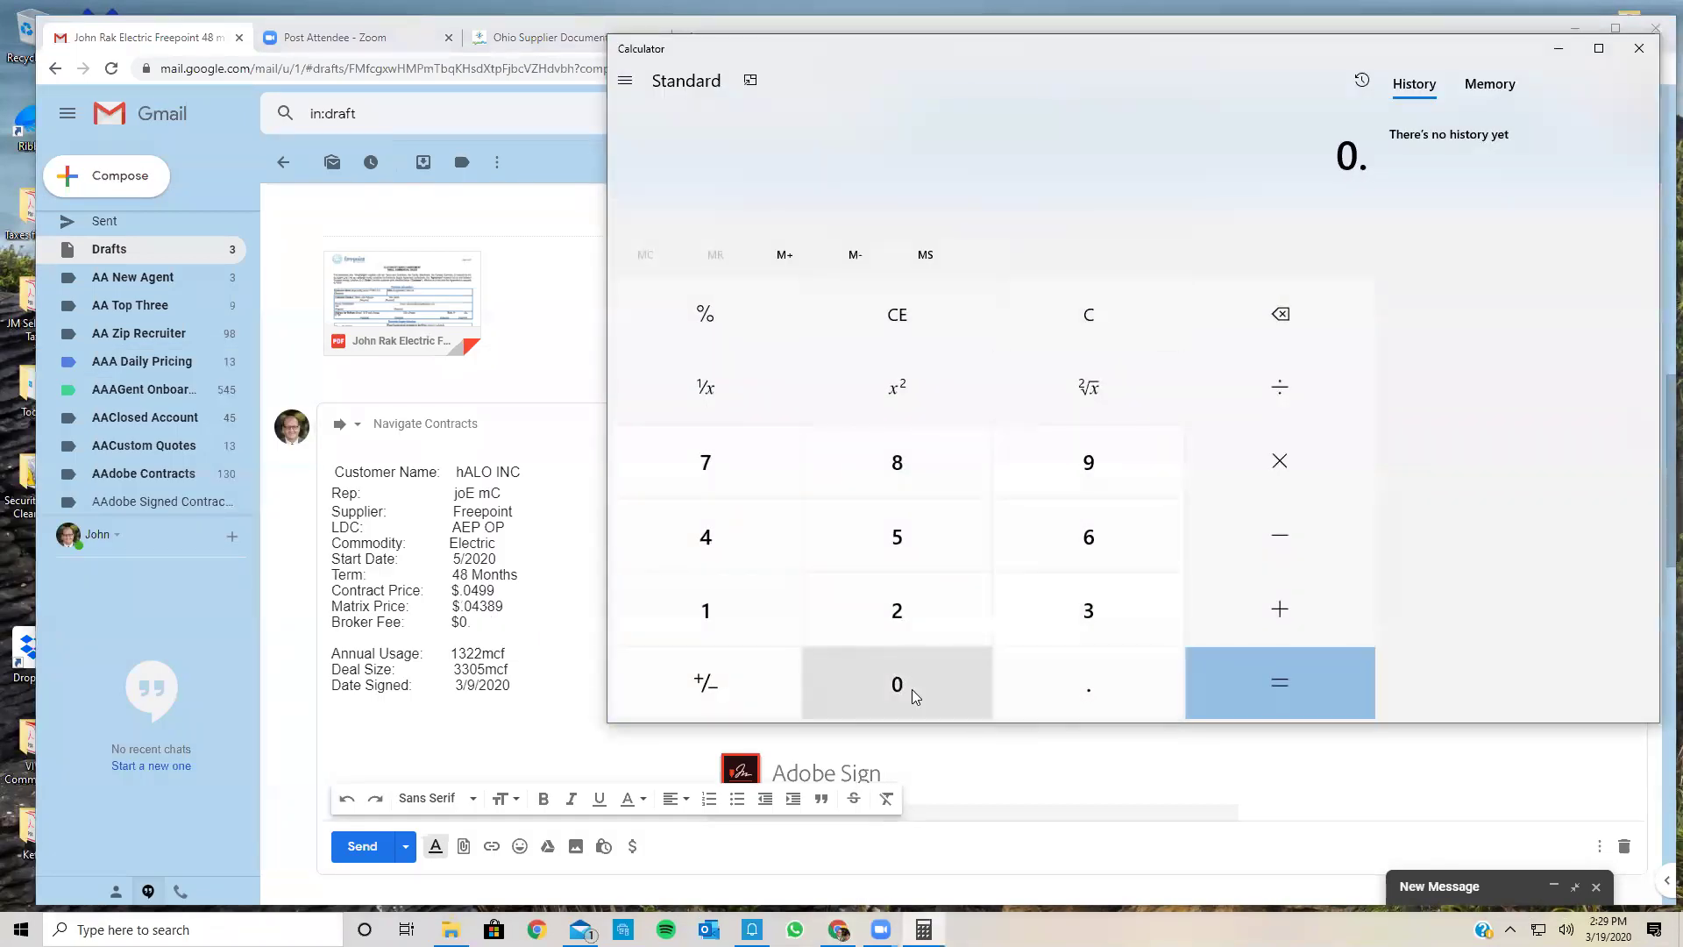
left_click(897, 683)
left_click(739, 545)
left_click(1020, 470)
left_click(1029, 467)
left_click(1225, 527)
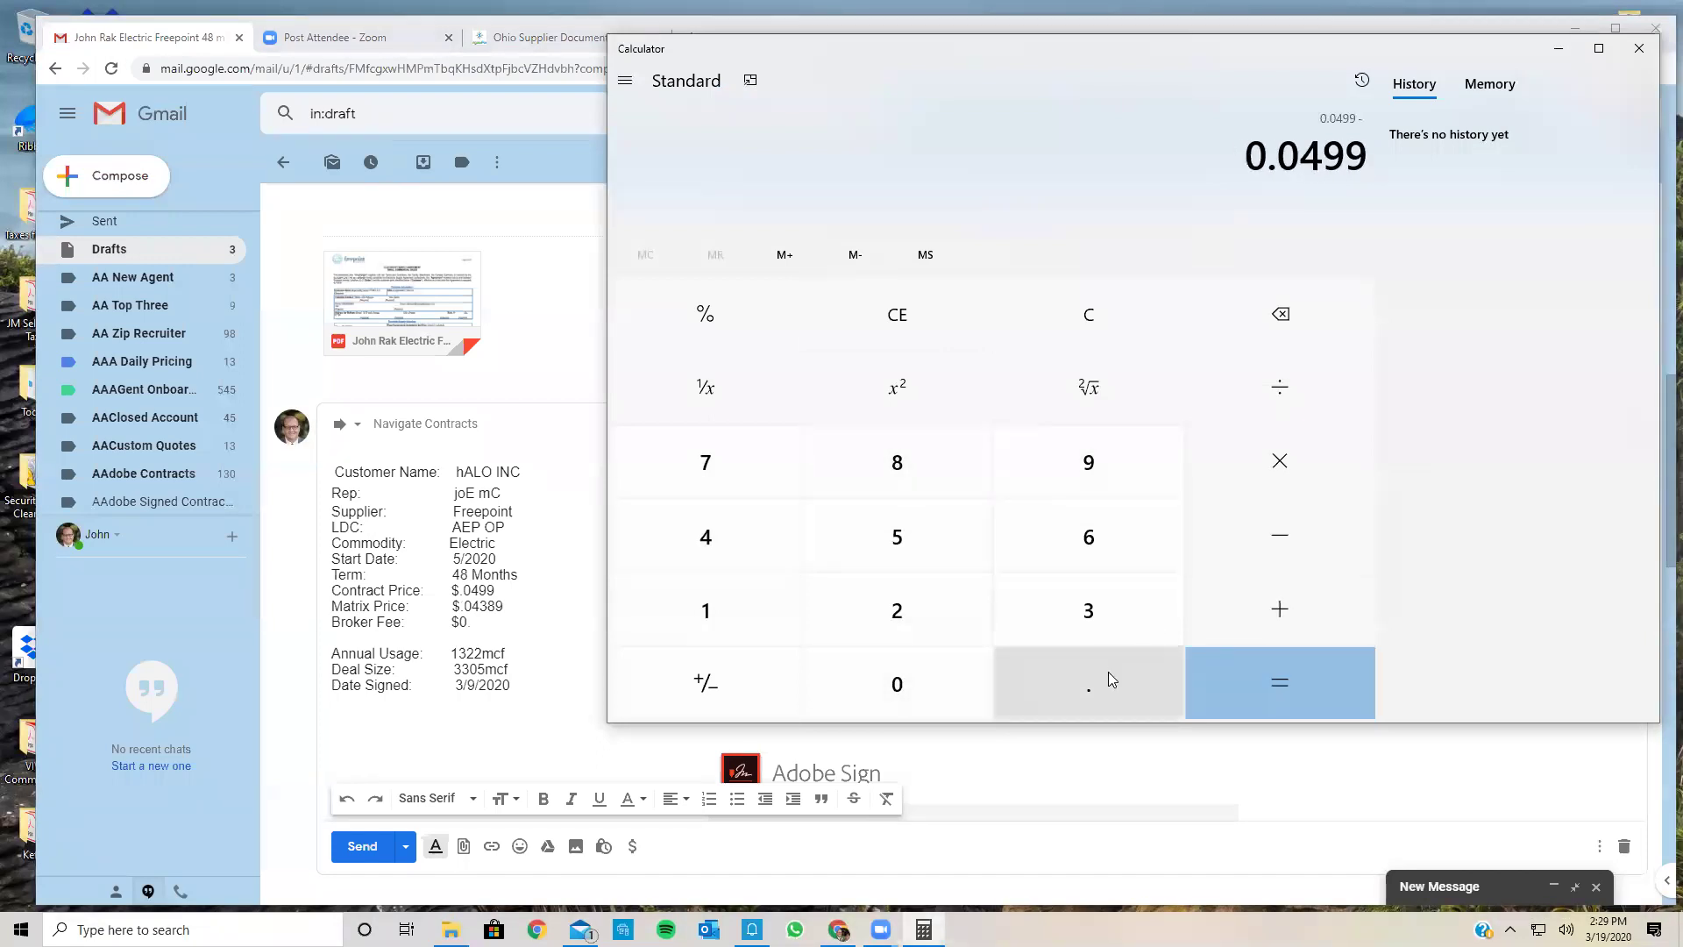
left_click(1109, 672)
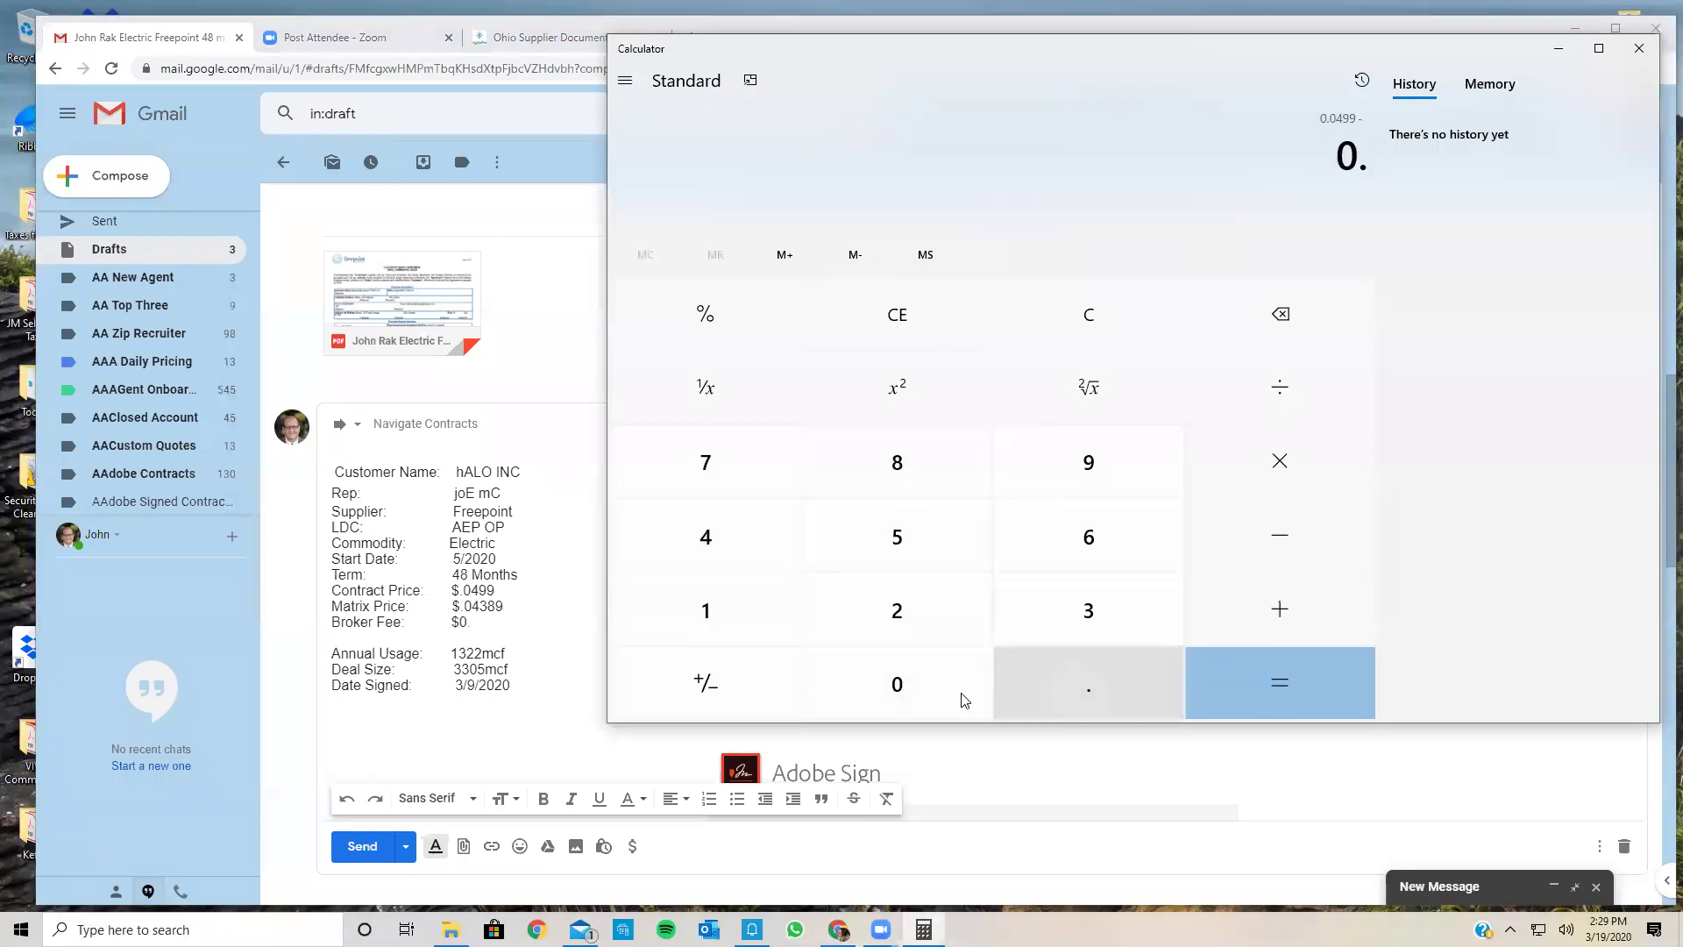
left_click(912, 688)
left_click(916, 472)
left_click(1060, 474)
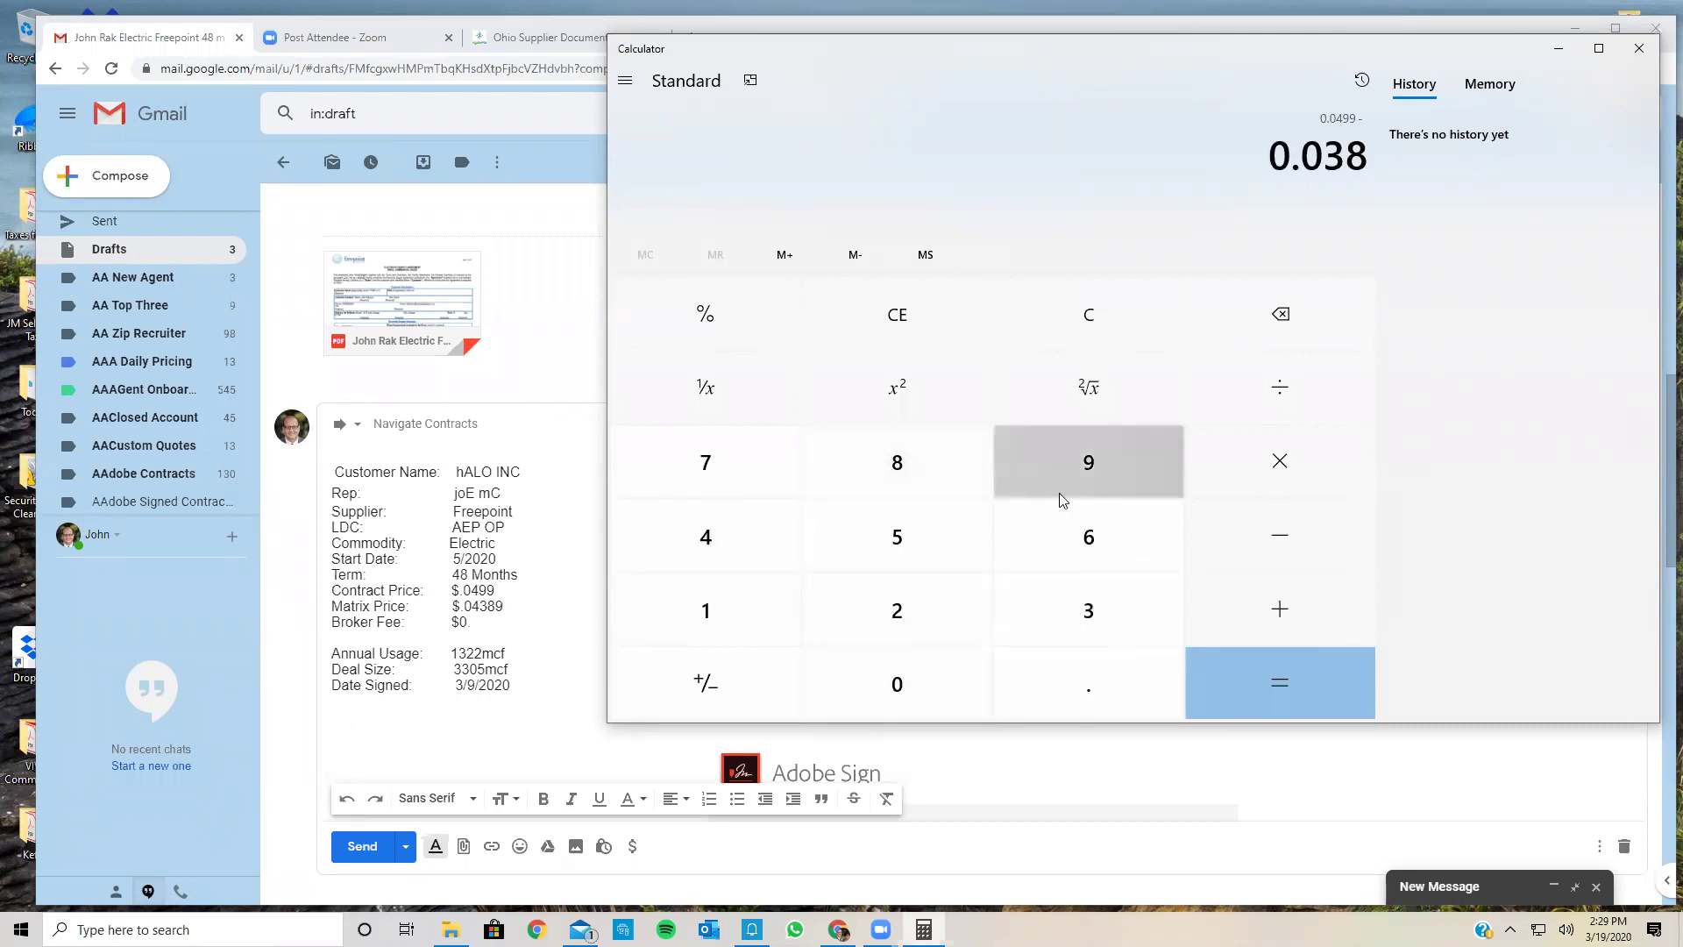
left_click(1252, 682)
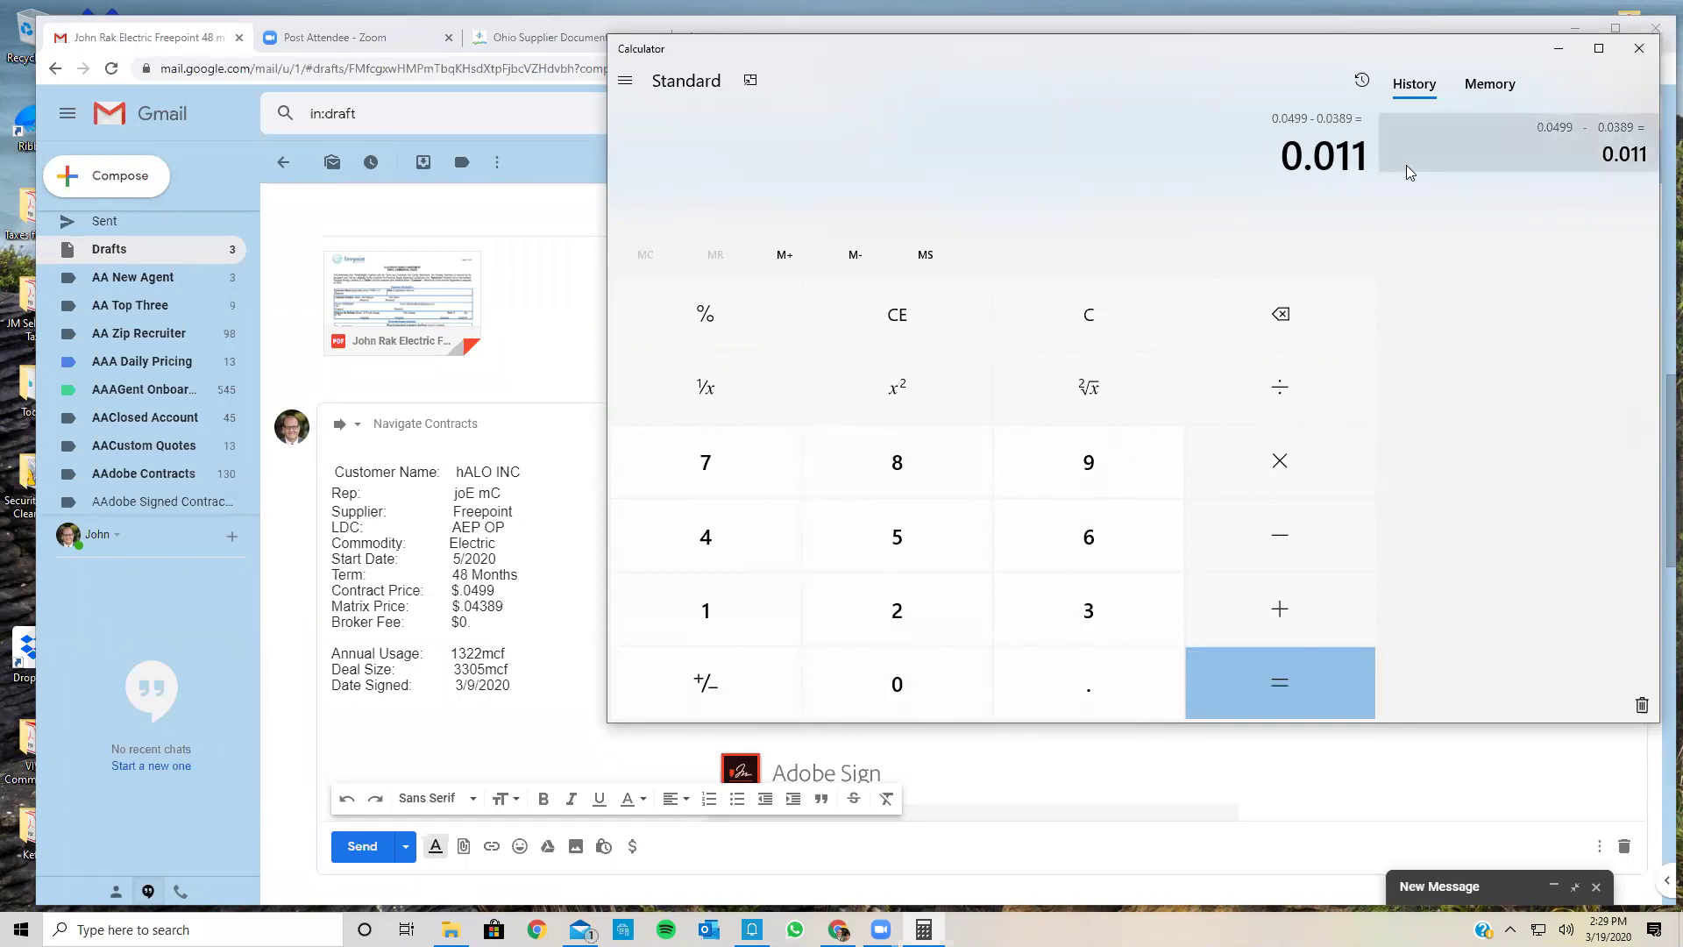
Step: Recompute 0.0499 minus 0.04389 to get 0.00601, then close Calculator
left_click(831, 317)
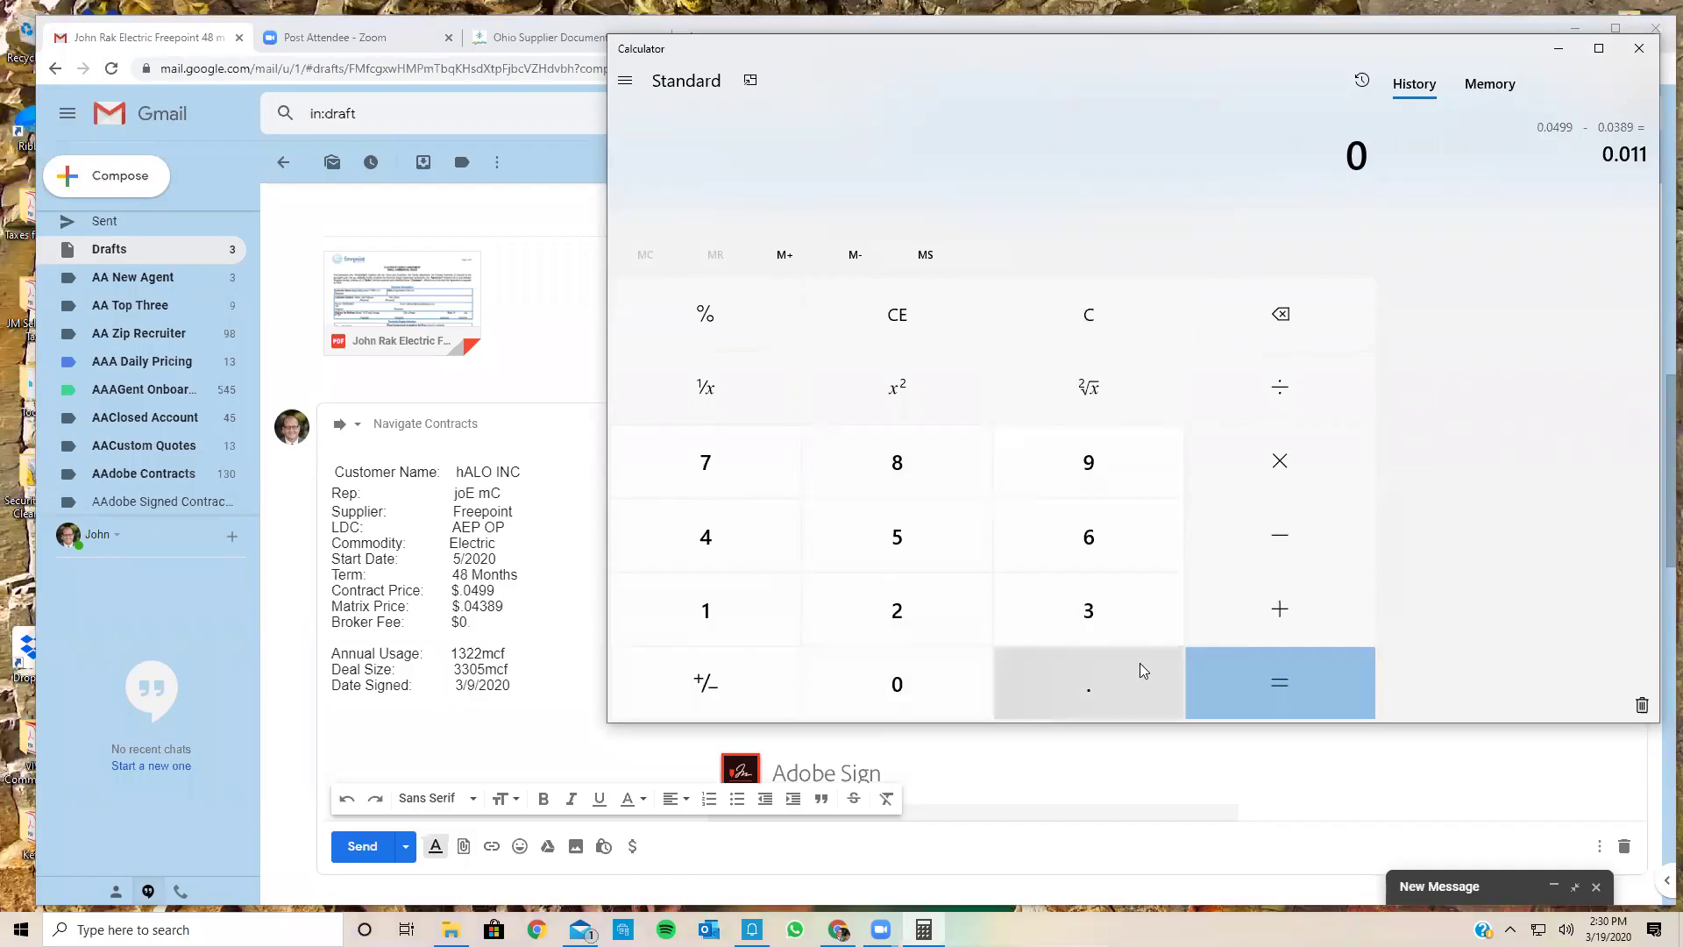
left_click(1021, 665)
left_click(898, 691)
key("4")
left_click(1070, 461)
left_click(1069, 462)
left_click(1219, 524)
left_click(1019, 689)
left_click(926, 701)
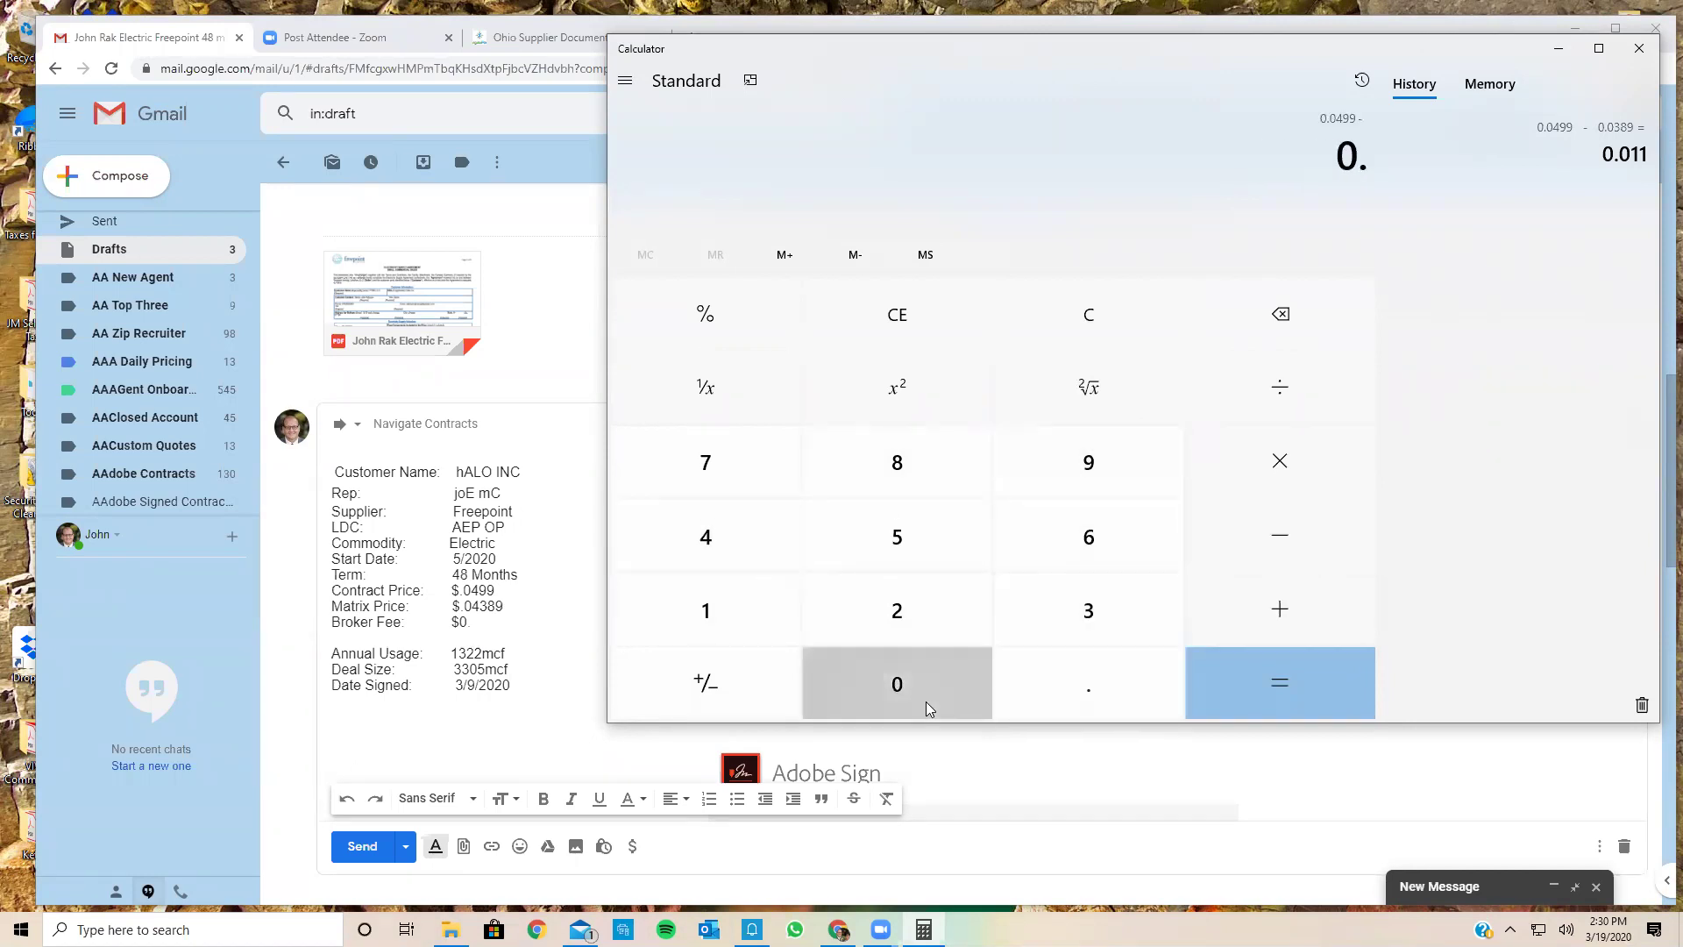
left_click(773, 550)
left_click(1092, 619)
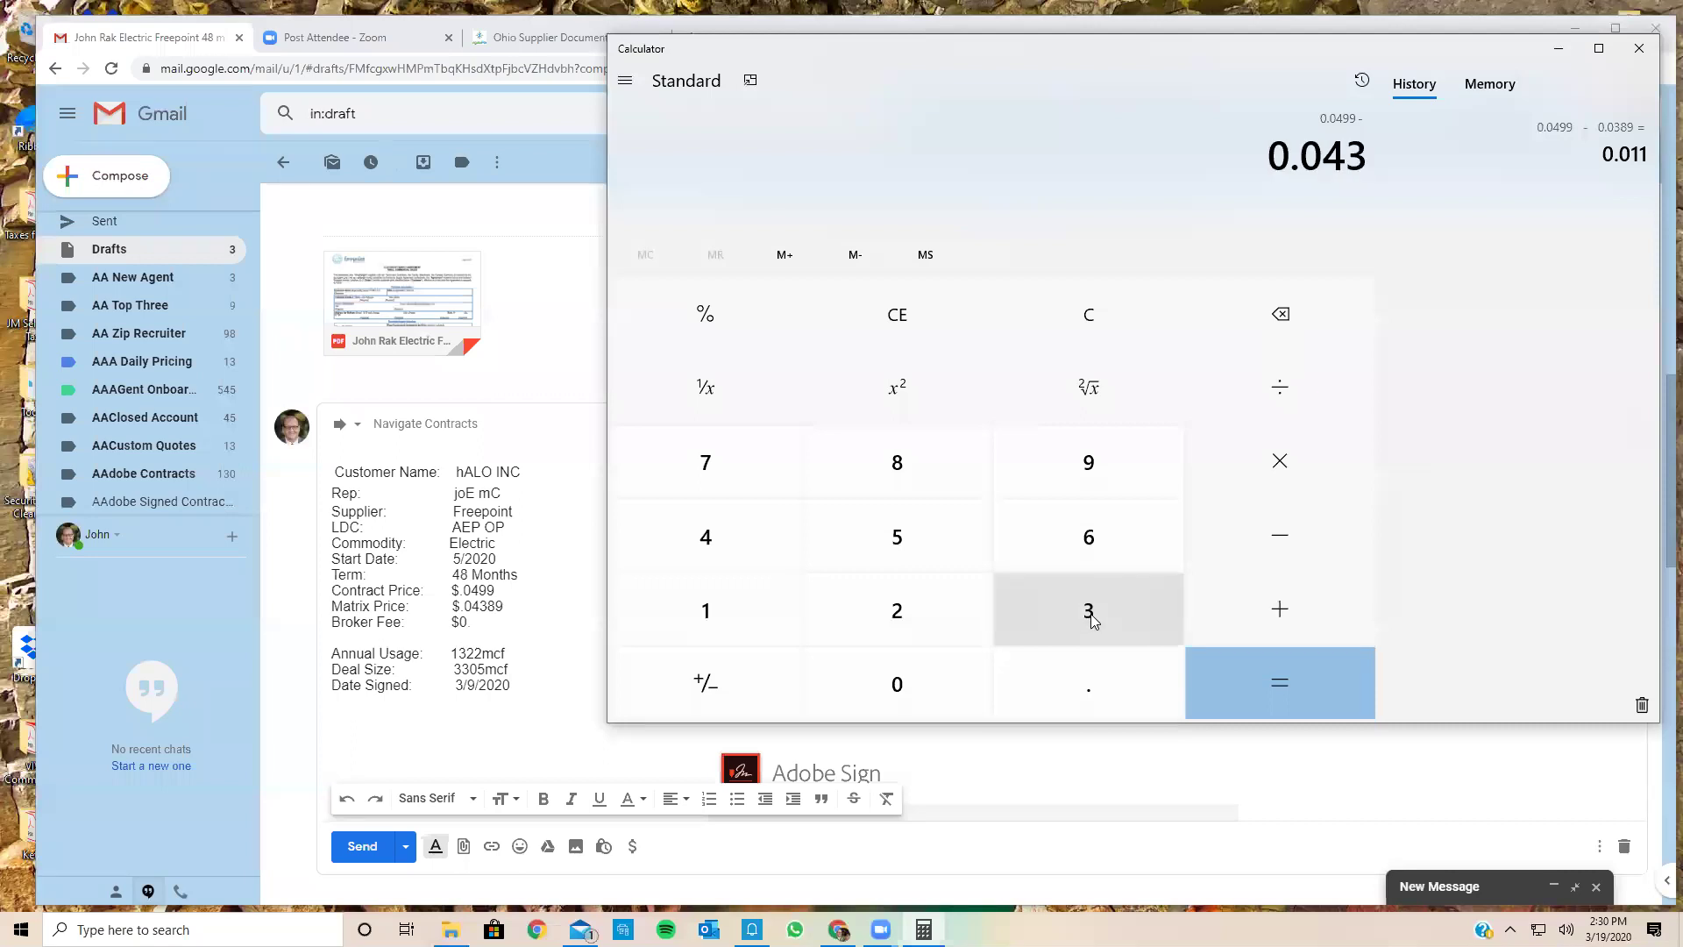
left_click(897, 462)
left_click(1104, 469)
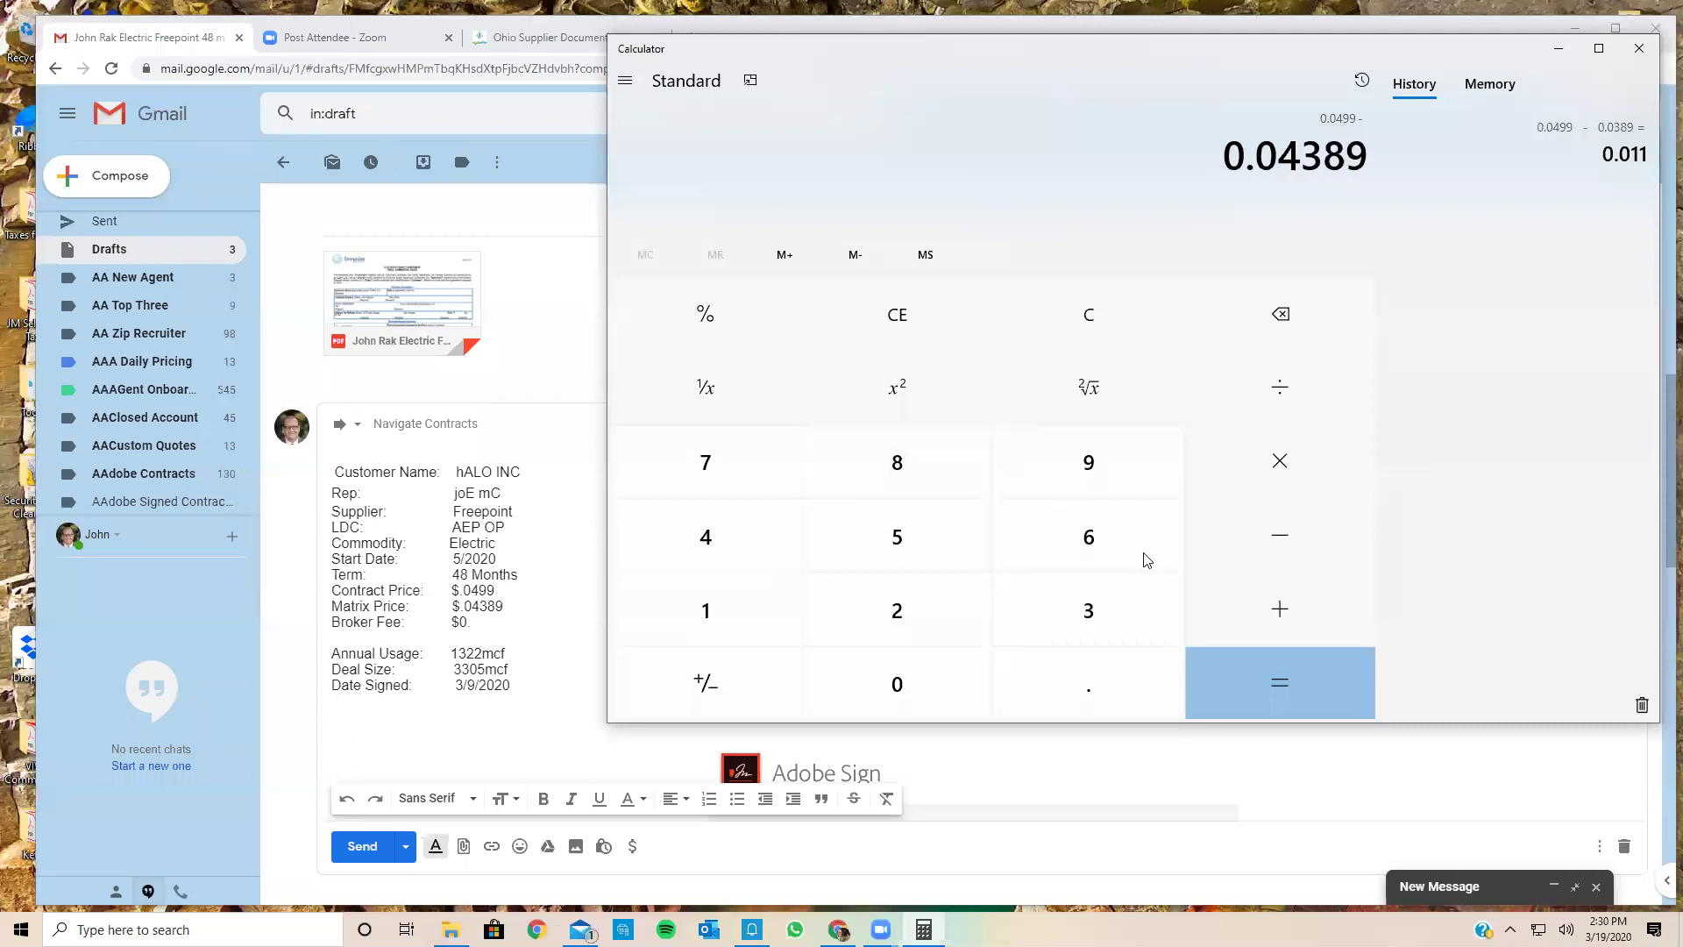
left_click(1238, 677)
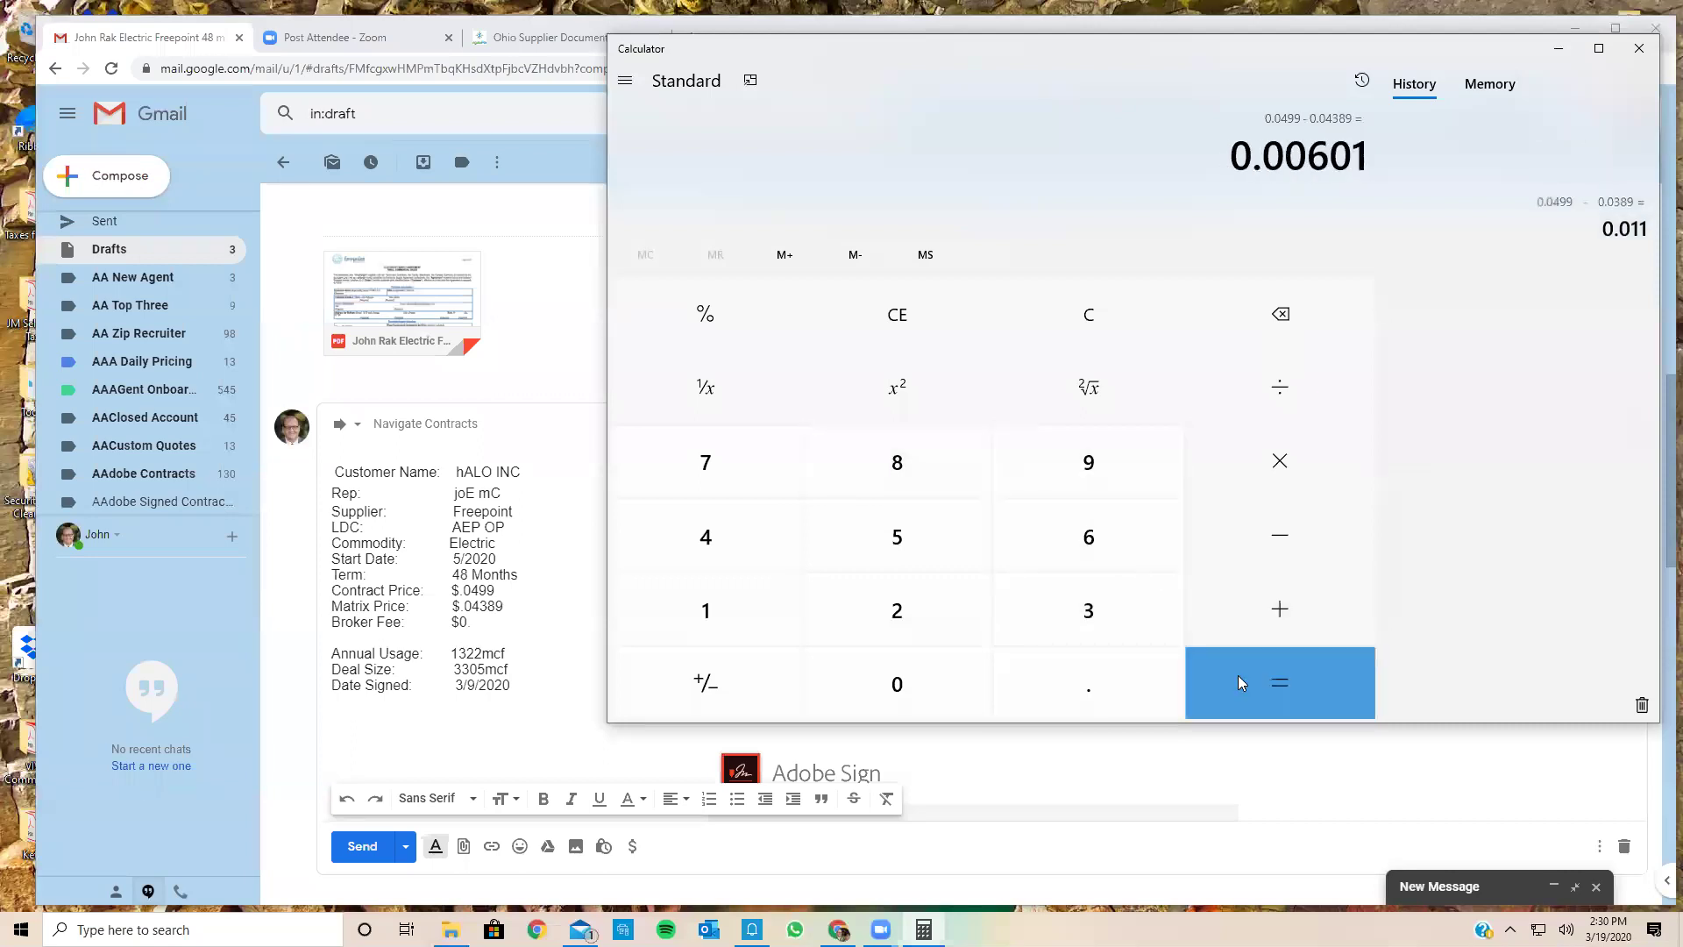
left_click(1639, 50)
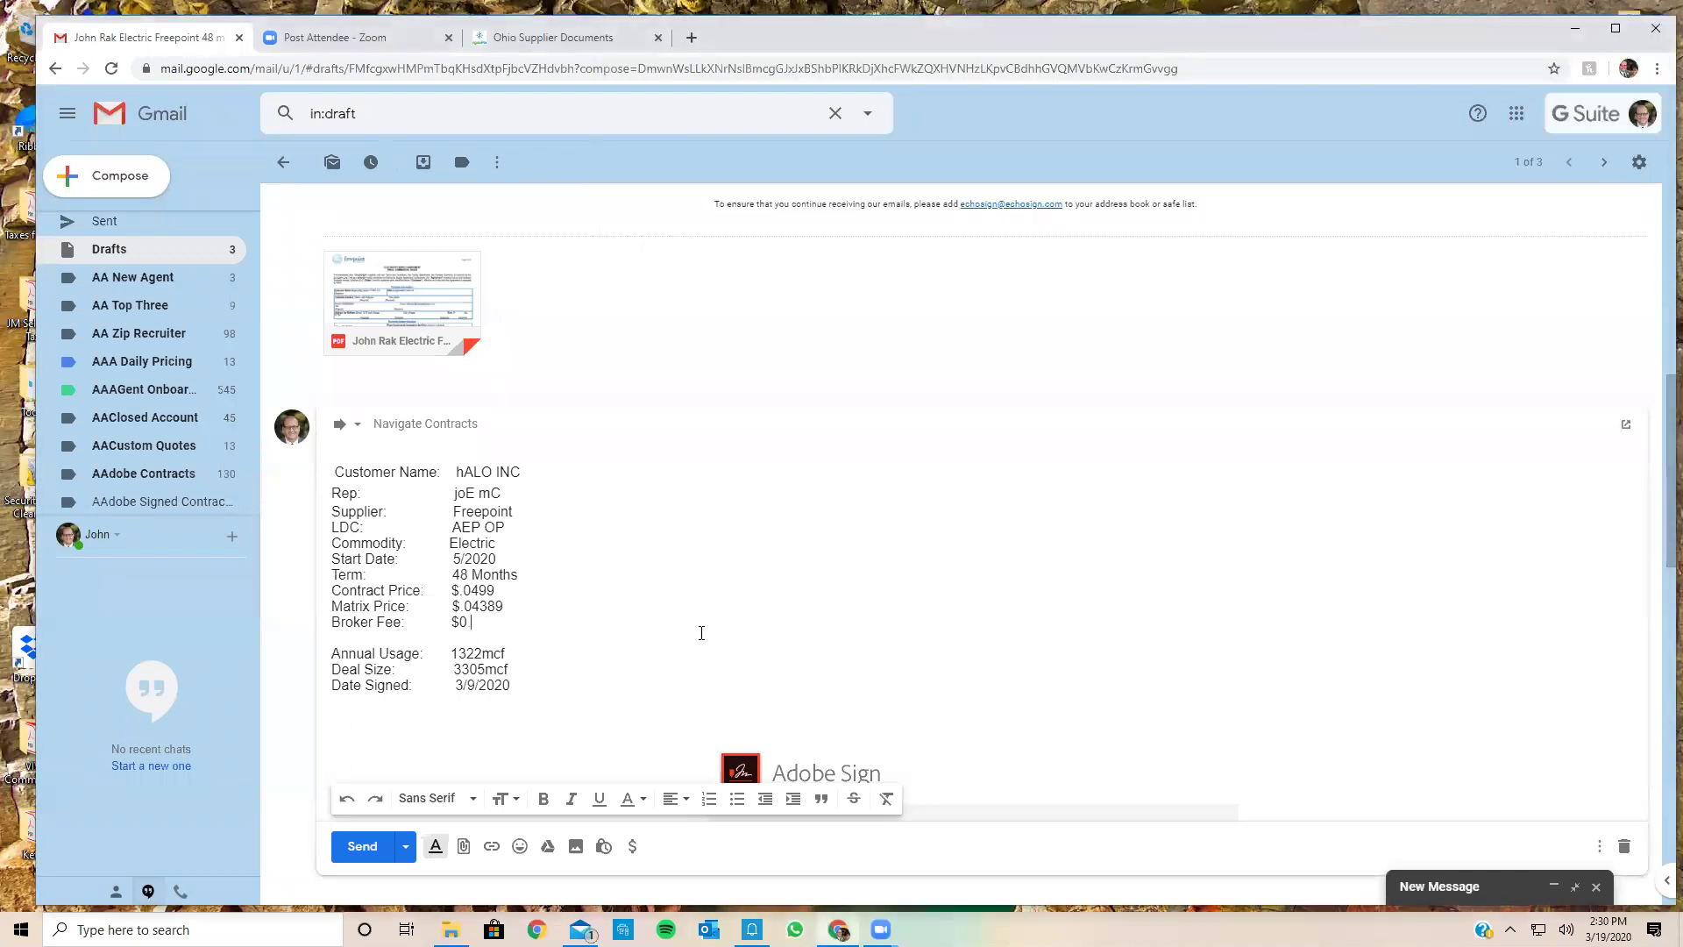
Step: Set Broker Fee to $0.00601 and Annual Usage to 115000 in the draft
type(".0060")
key("BackSpace")
key("BackSpace")
key("BackSpace")
key("BackSpace")
key("BackSpace")
key("BackSpace")
key("BackSpace")
type("155000")
key("BackSpace")
key("BackSpace")
key("BackSpace")
key("BackSpace")
key("BackSpace")
type("15000")
key("Return")
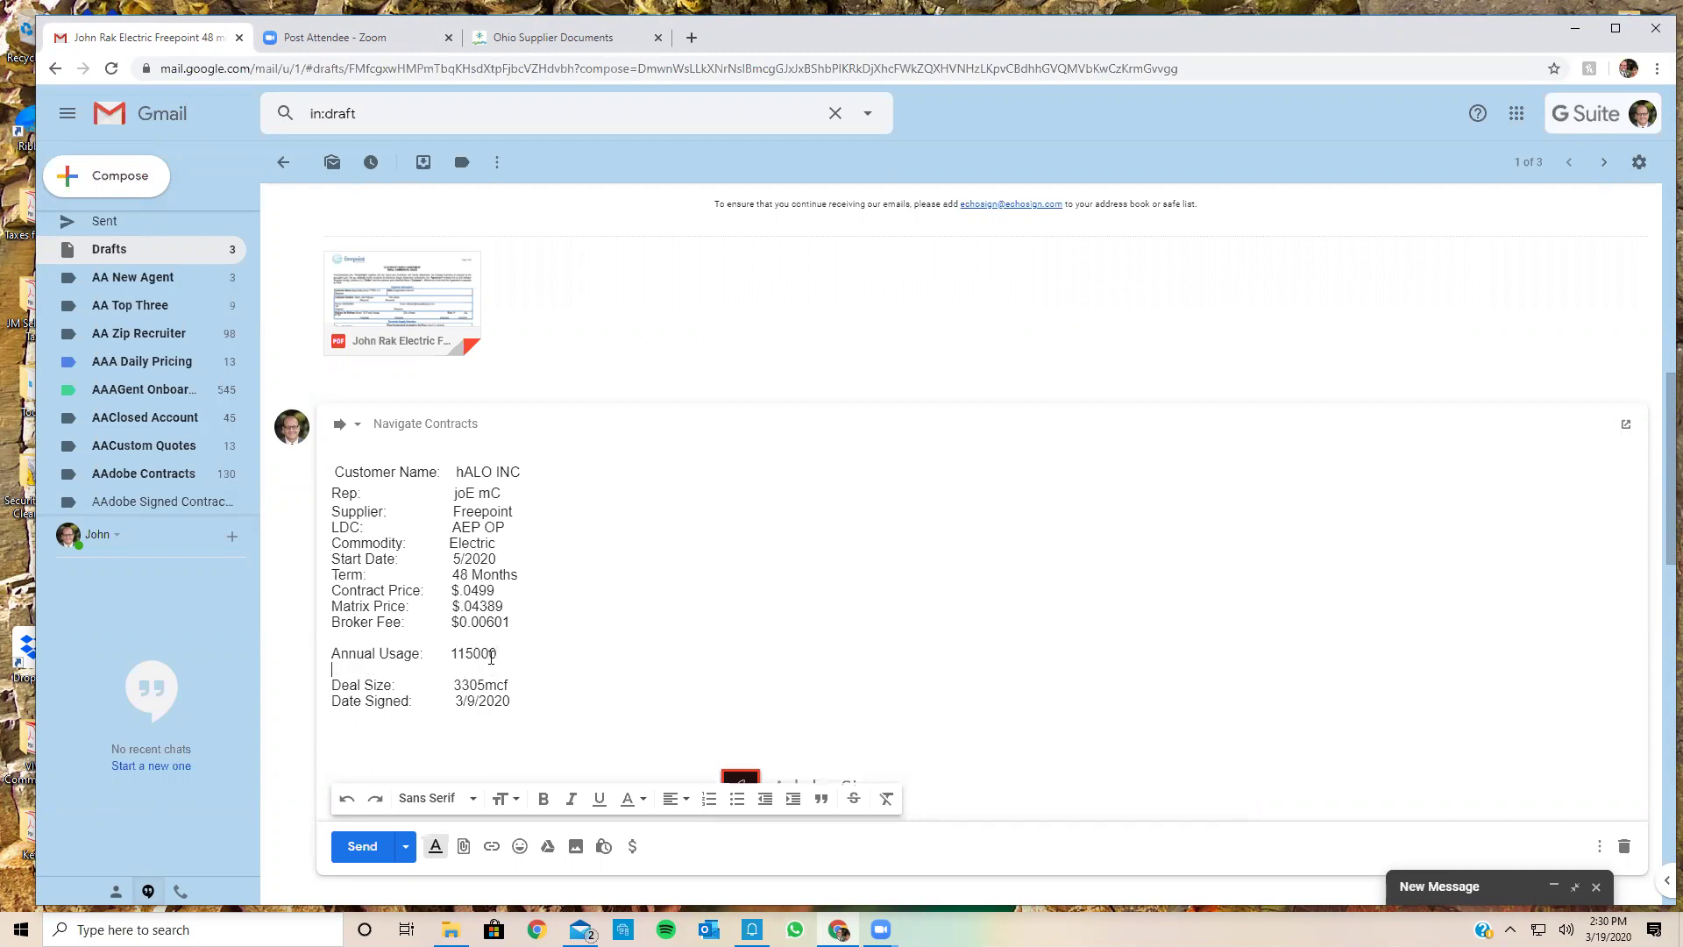
key("BackSpace")
Step: Clear the old Deal Size value 3305mcf and bring up the Start menu
left_click(517, 668)
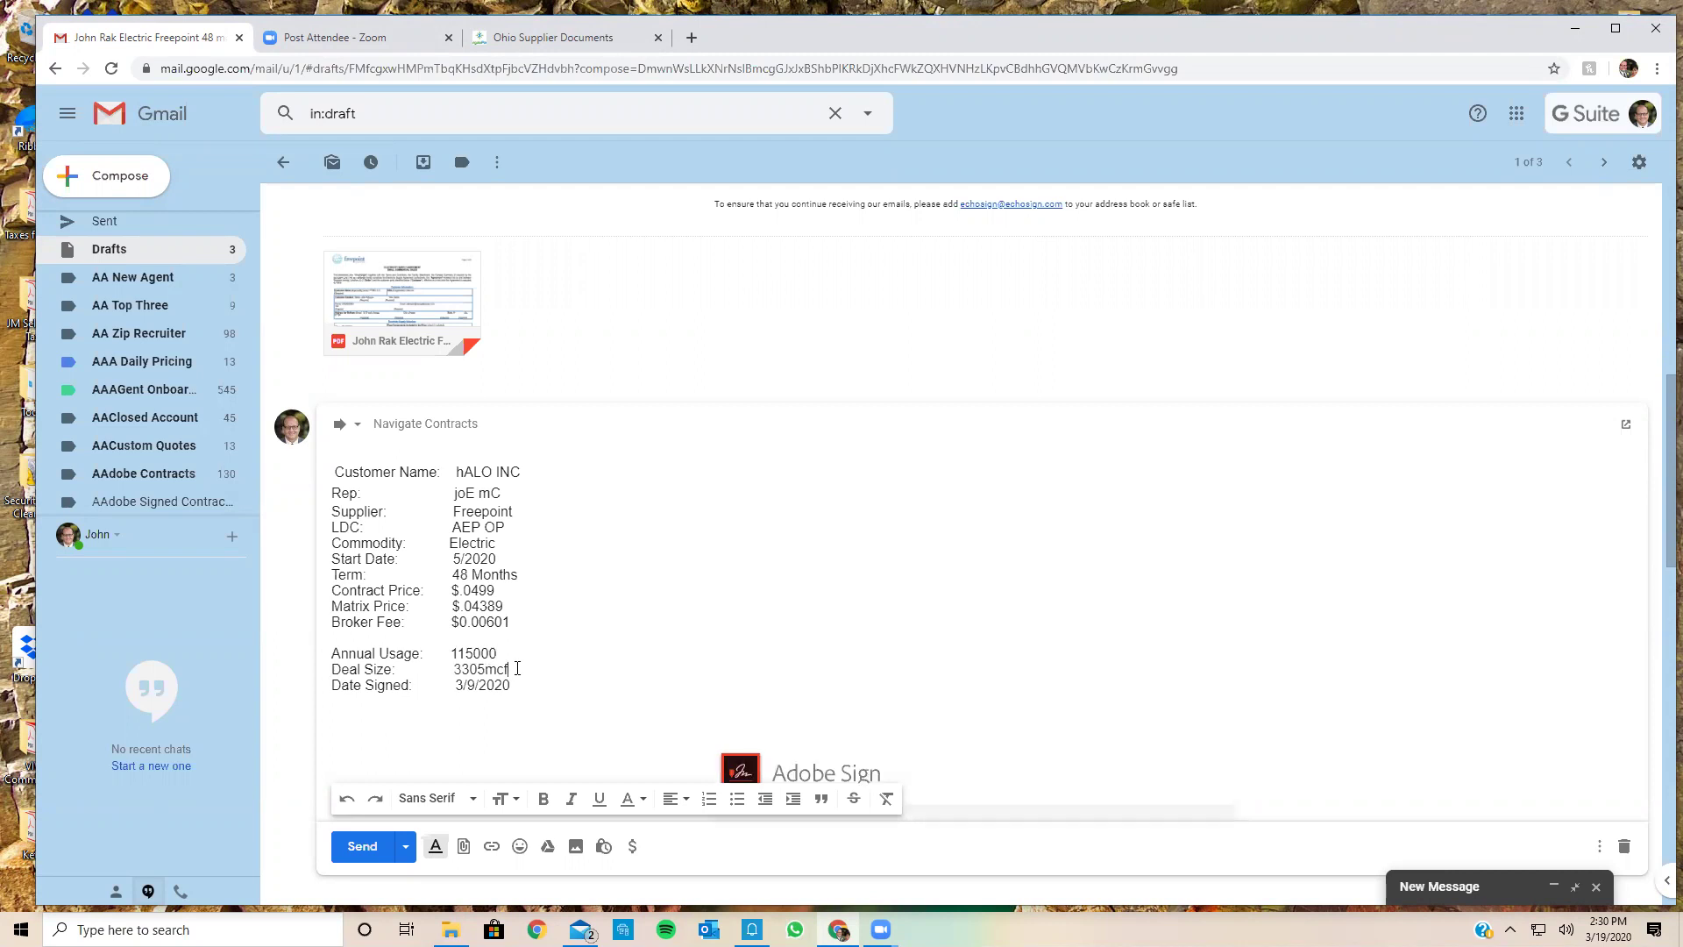
key("BackSpace")
key("BackSpace")
key("BackSpace")
key("BackSpace")
key("BackSpace")
key("BackSpace")
scroll(528, 662, "up", 1)
scroll(528, 662, "down", 2)
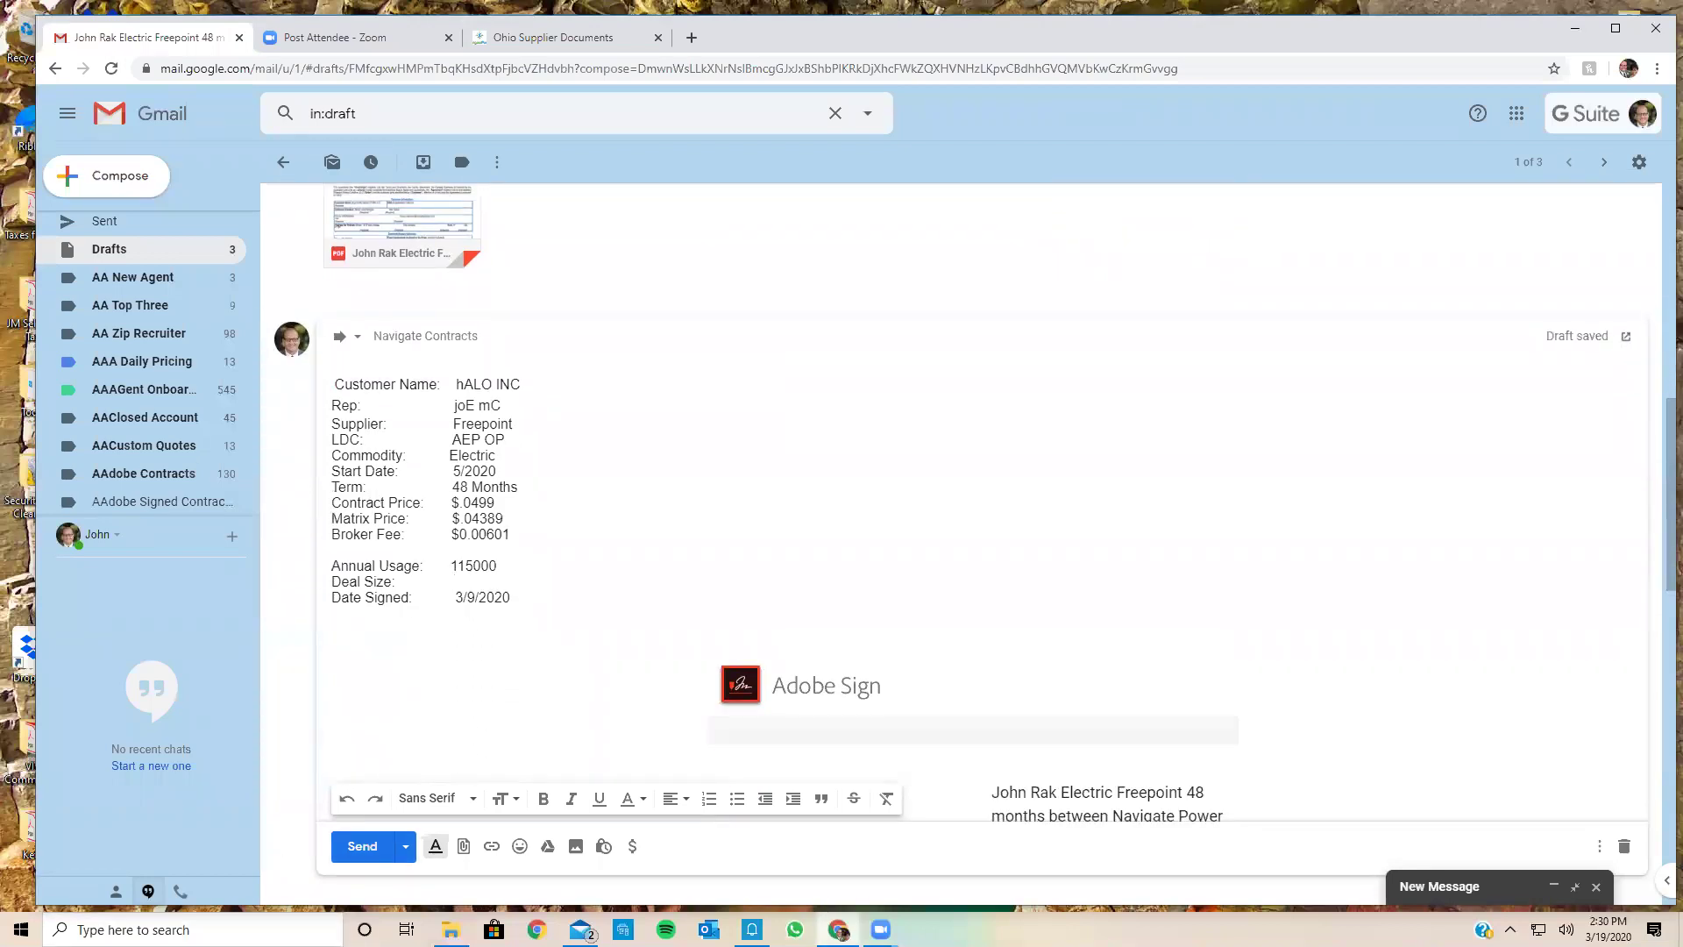
key("super")
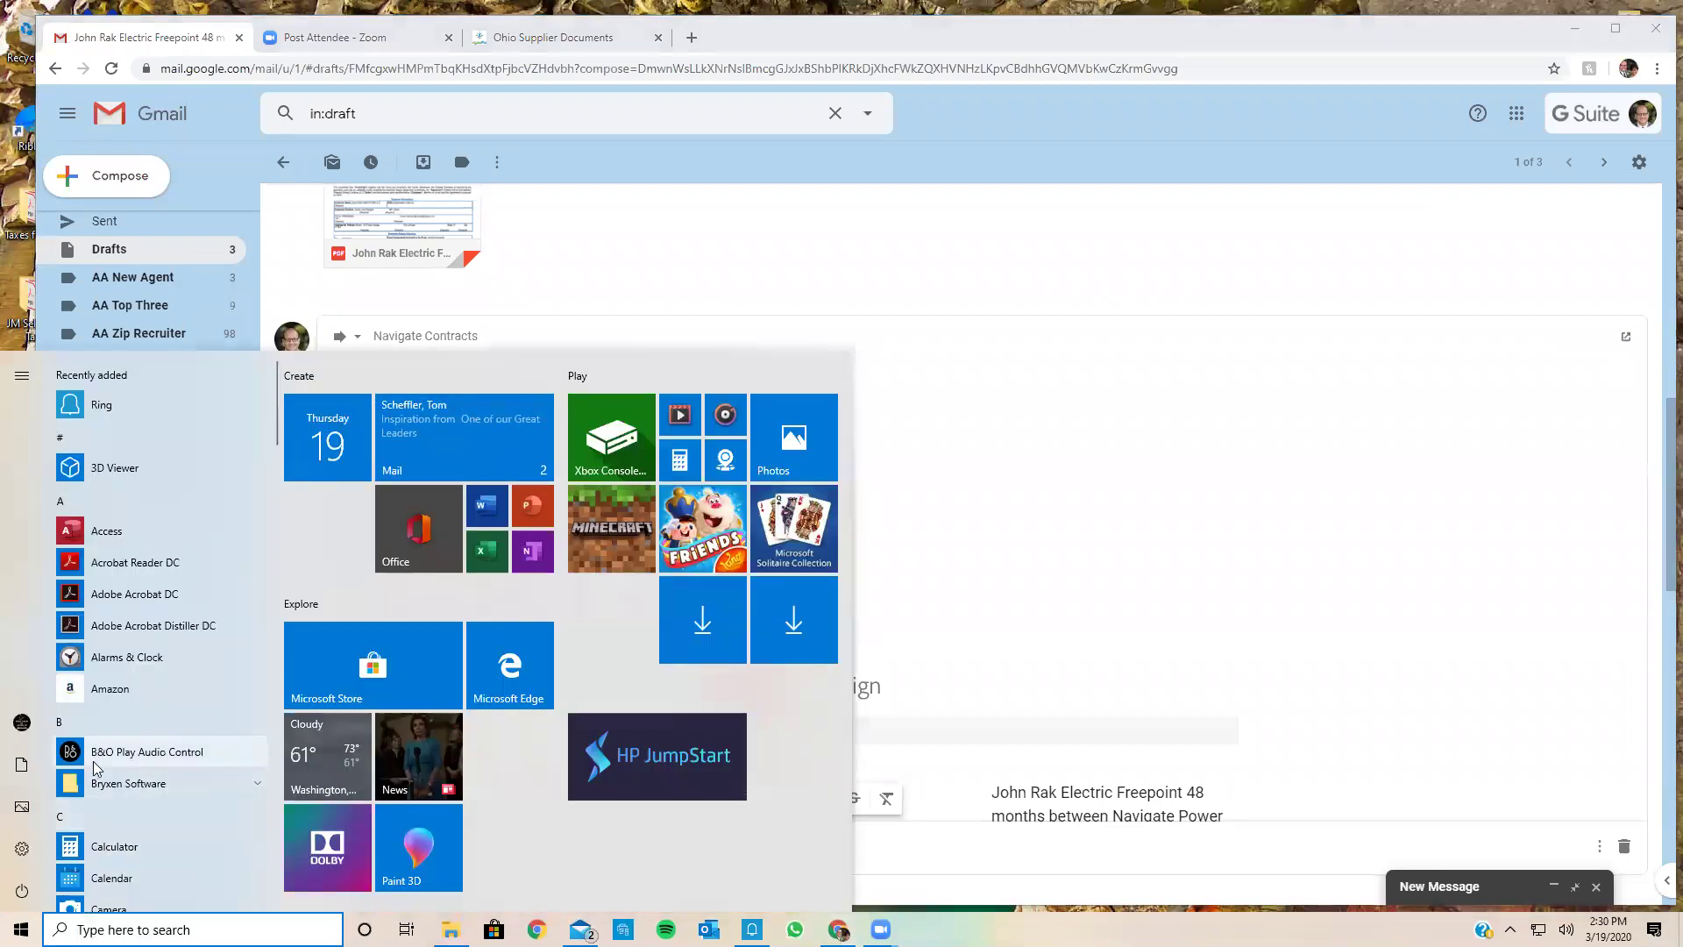
Step: Launch Calculator and compute 11500 × 4 = 46,000
left_click(106, 847)
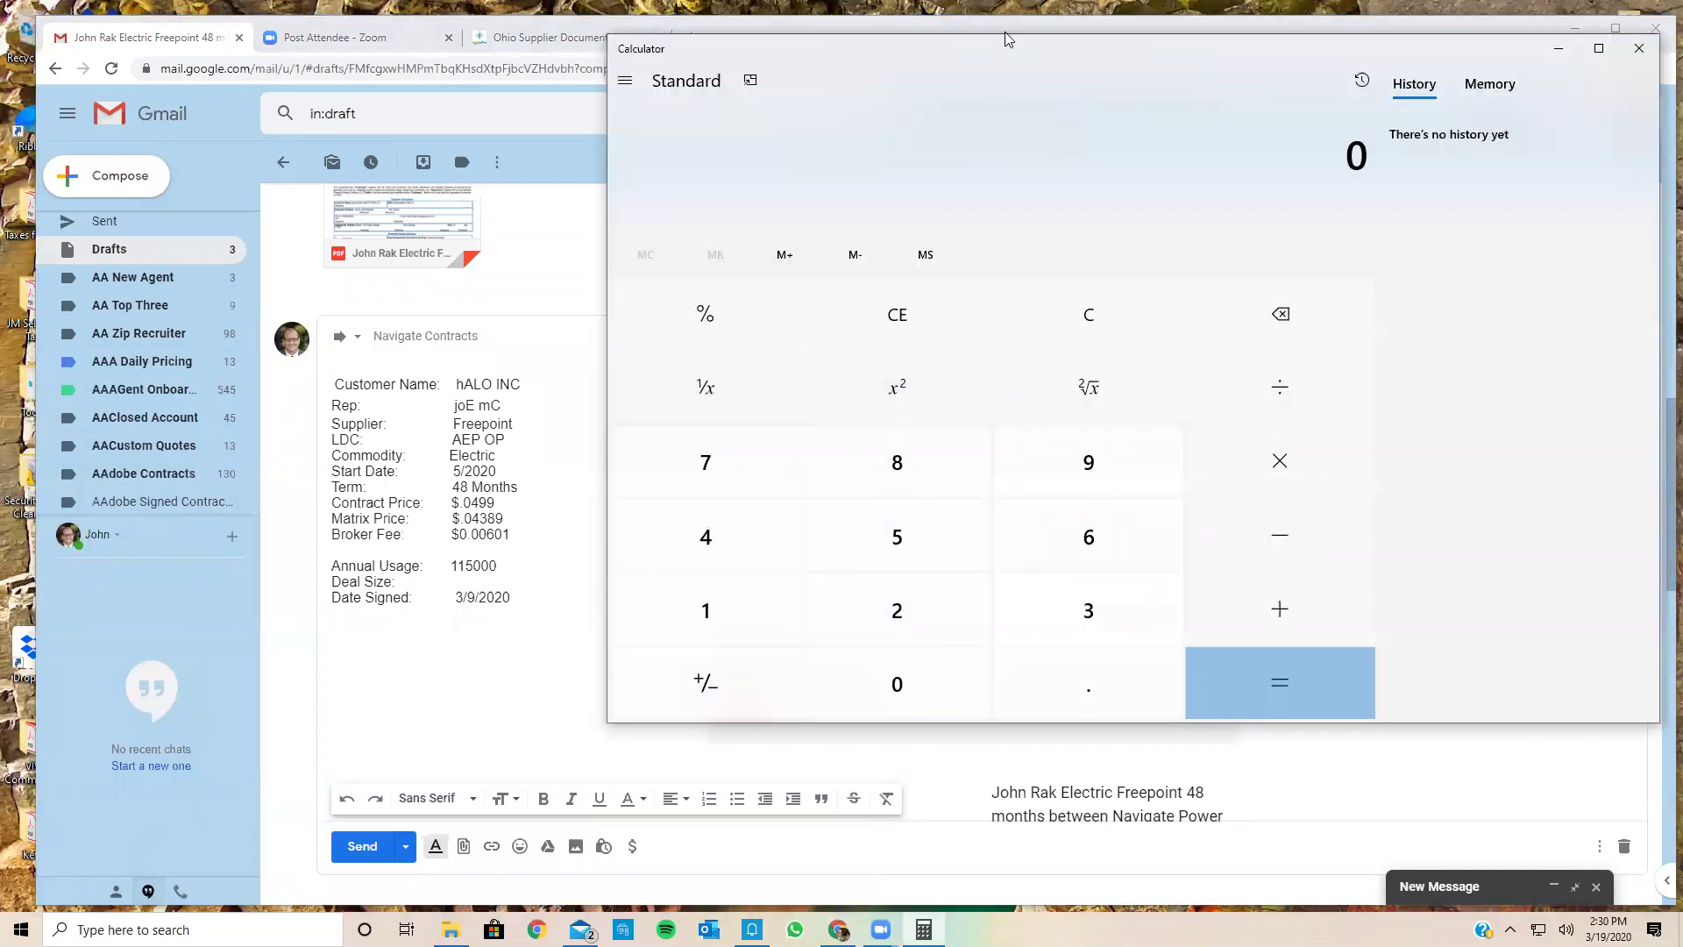
left_click(706, 611)
left_click(706, 611)
left_click(897, 537)
left_click(930, 680)
left_click(929, 680)
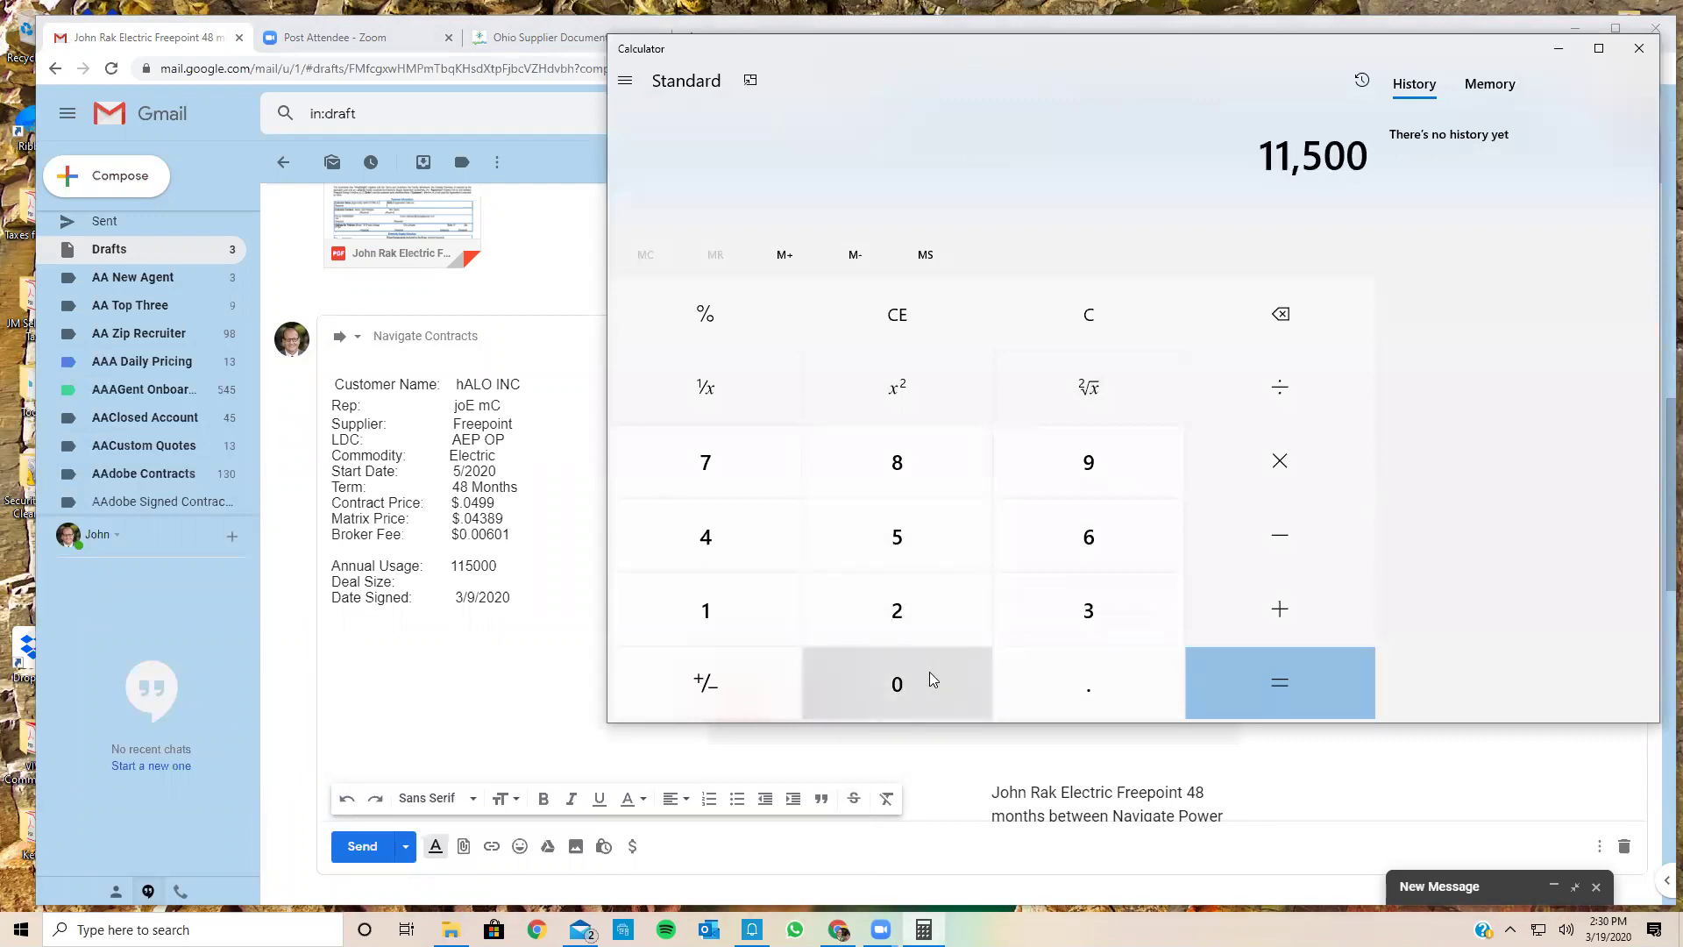
left_click(1236, 476)
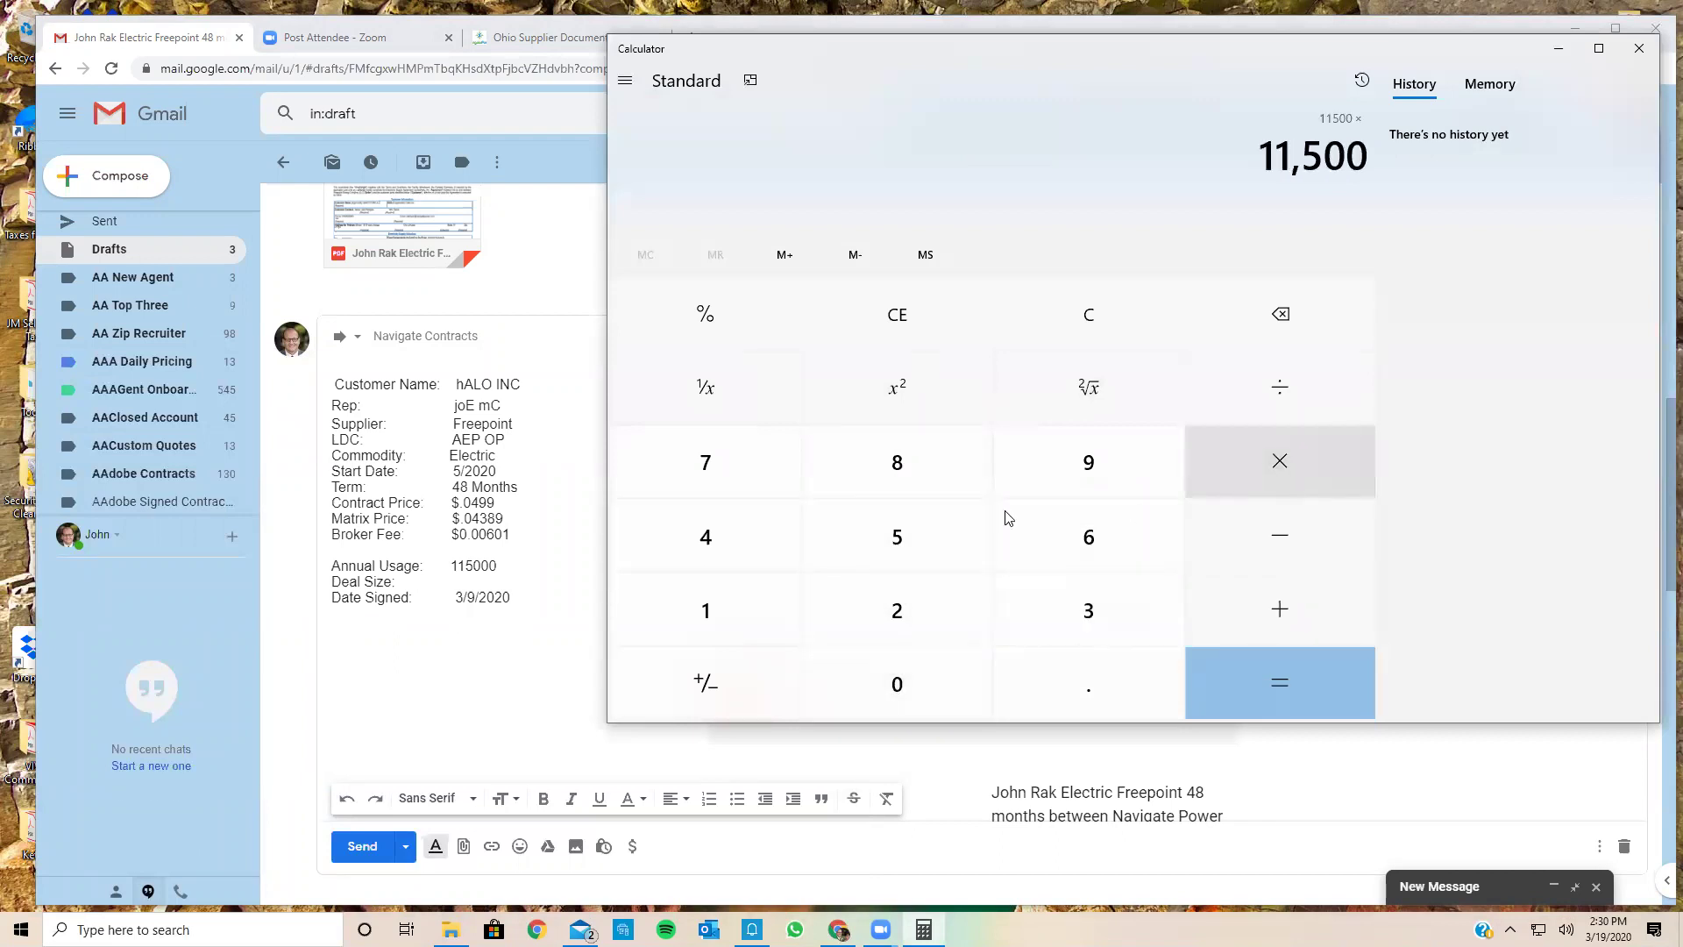
left_click(748, 539)
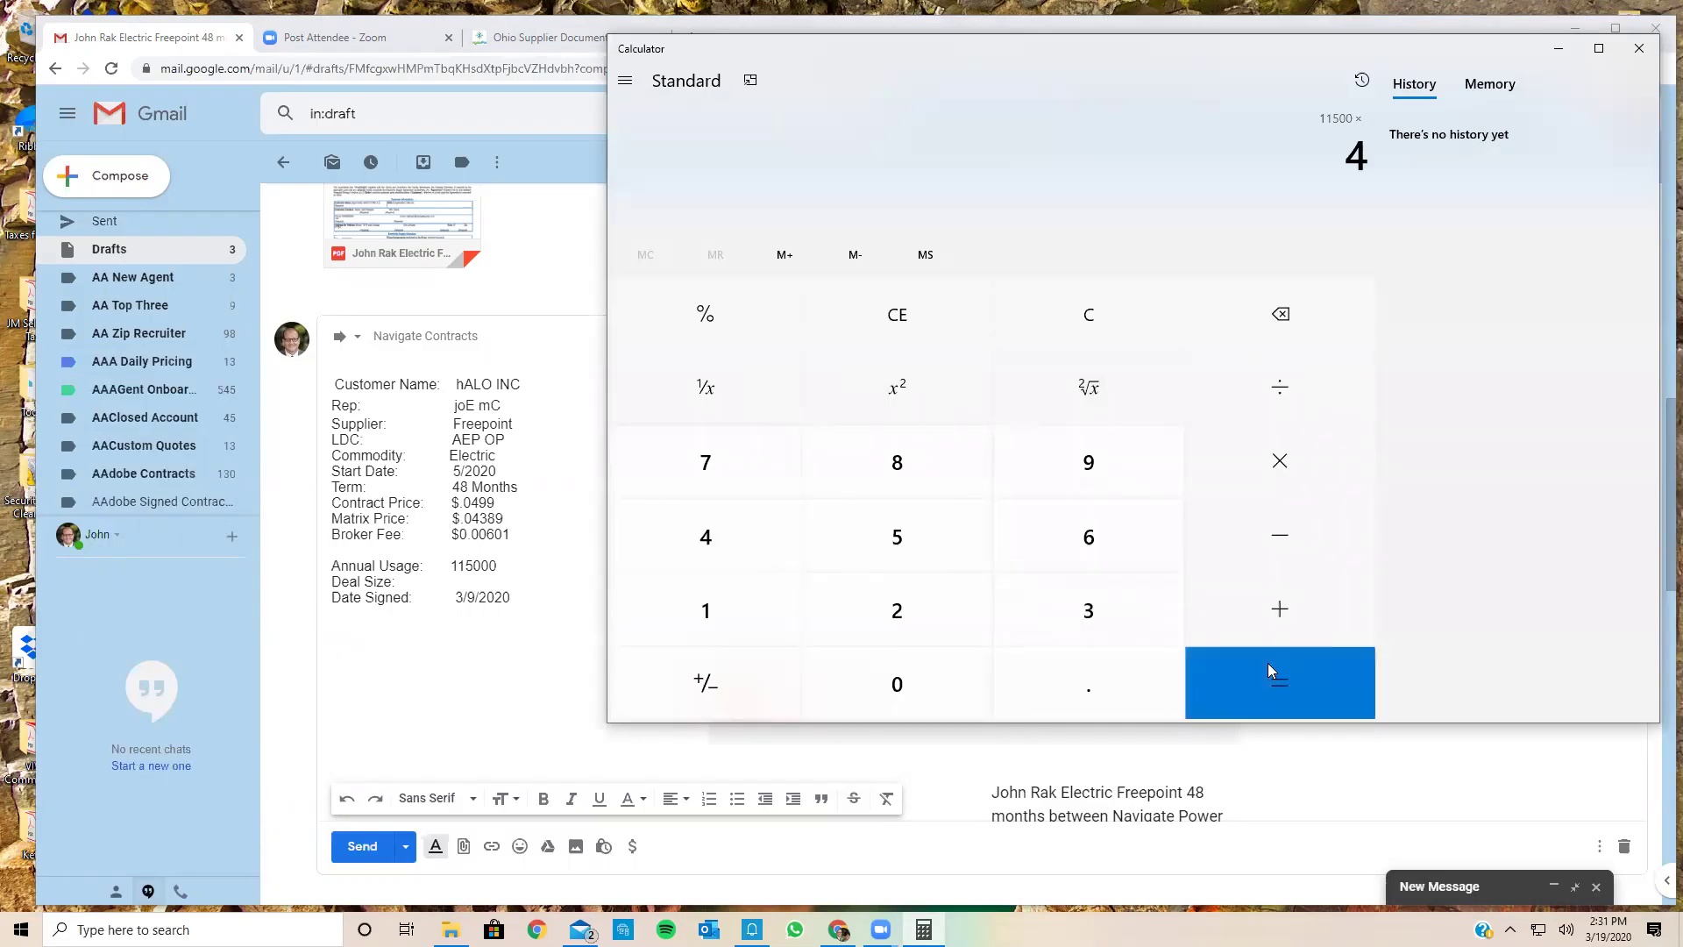
left_click(1268, 663)
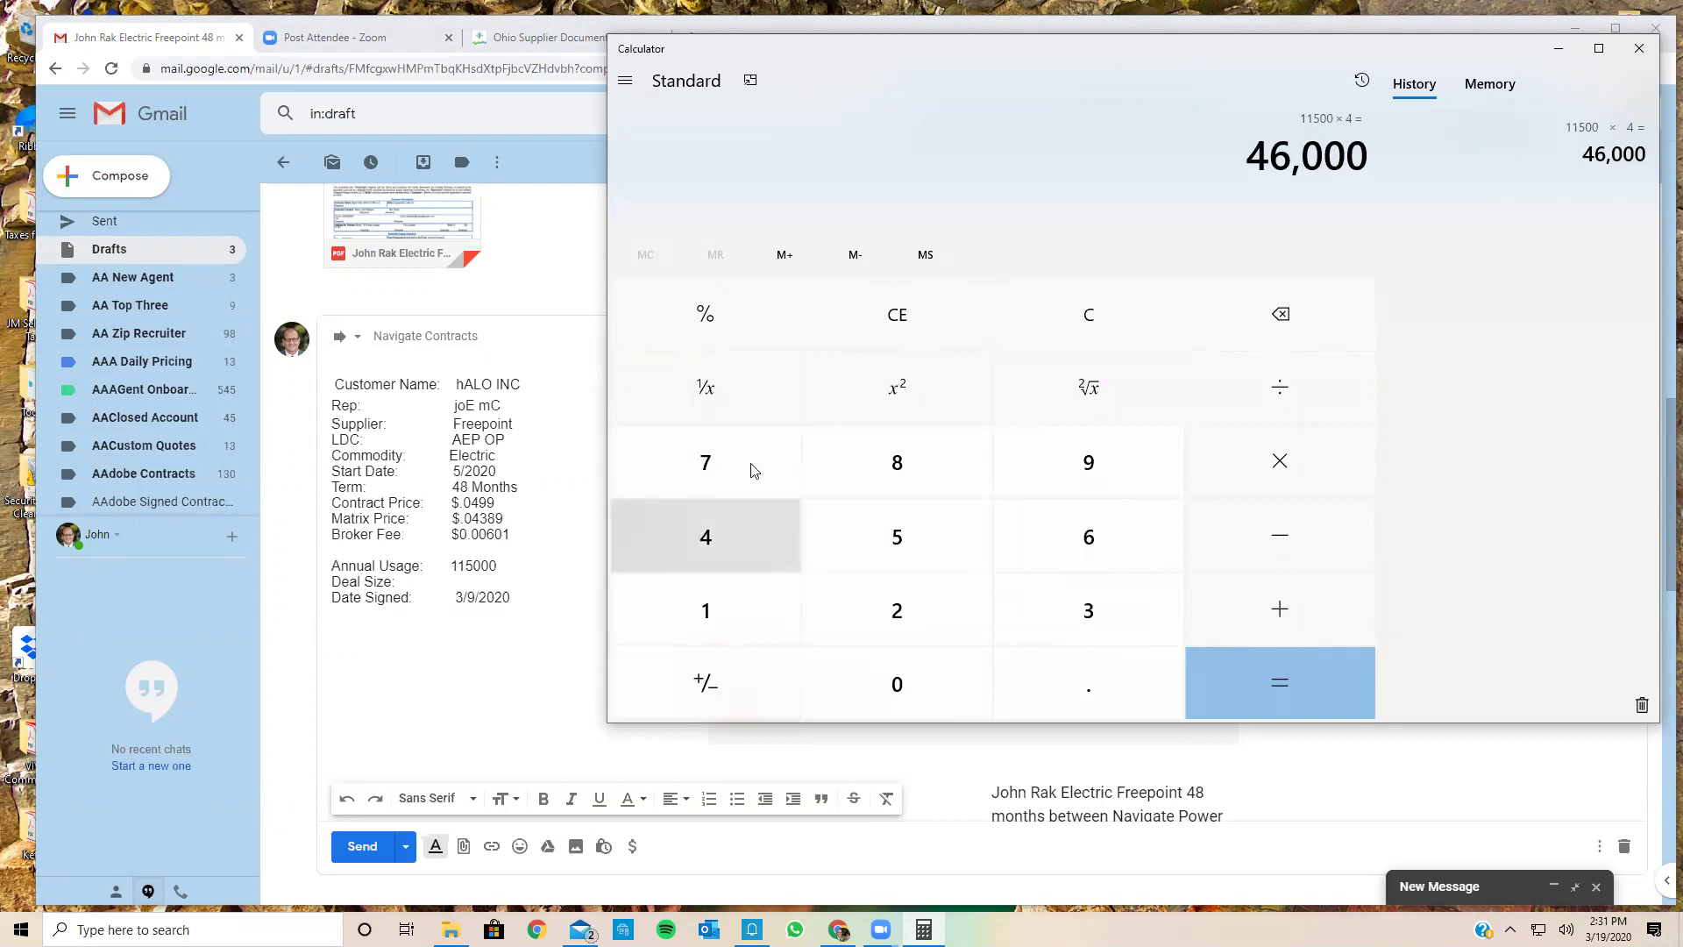
Step: Correct the calculation to 115000 × 4 = 460,000
left_click(744, 607)
left_click(744, 607)
left_click(861, 533)
left_click(894, 683)
left_click(895, 682)
left_click(895, 682)
left_click(1302, 462)
left_click(710, 537)
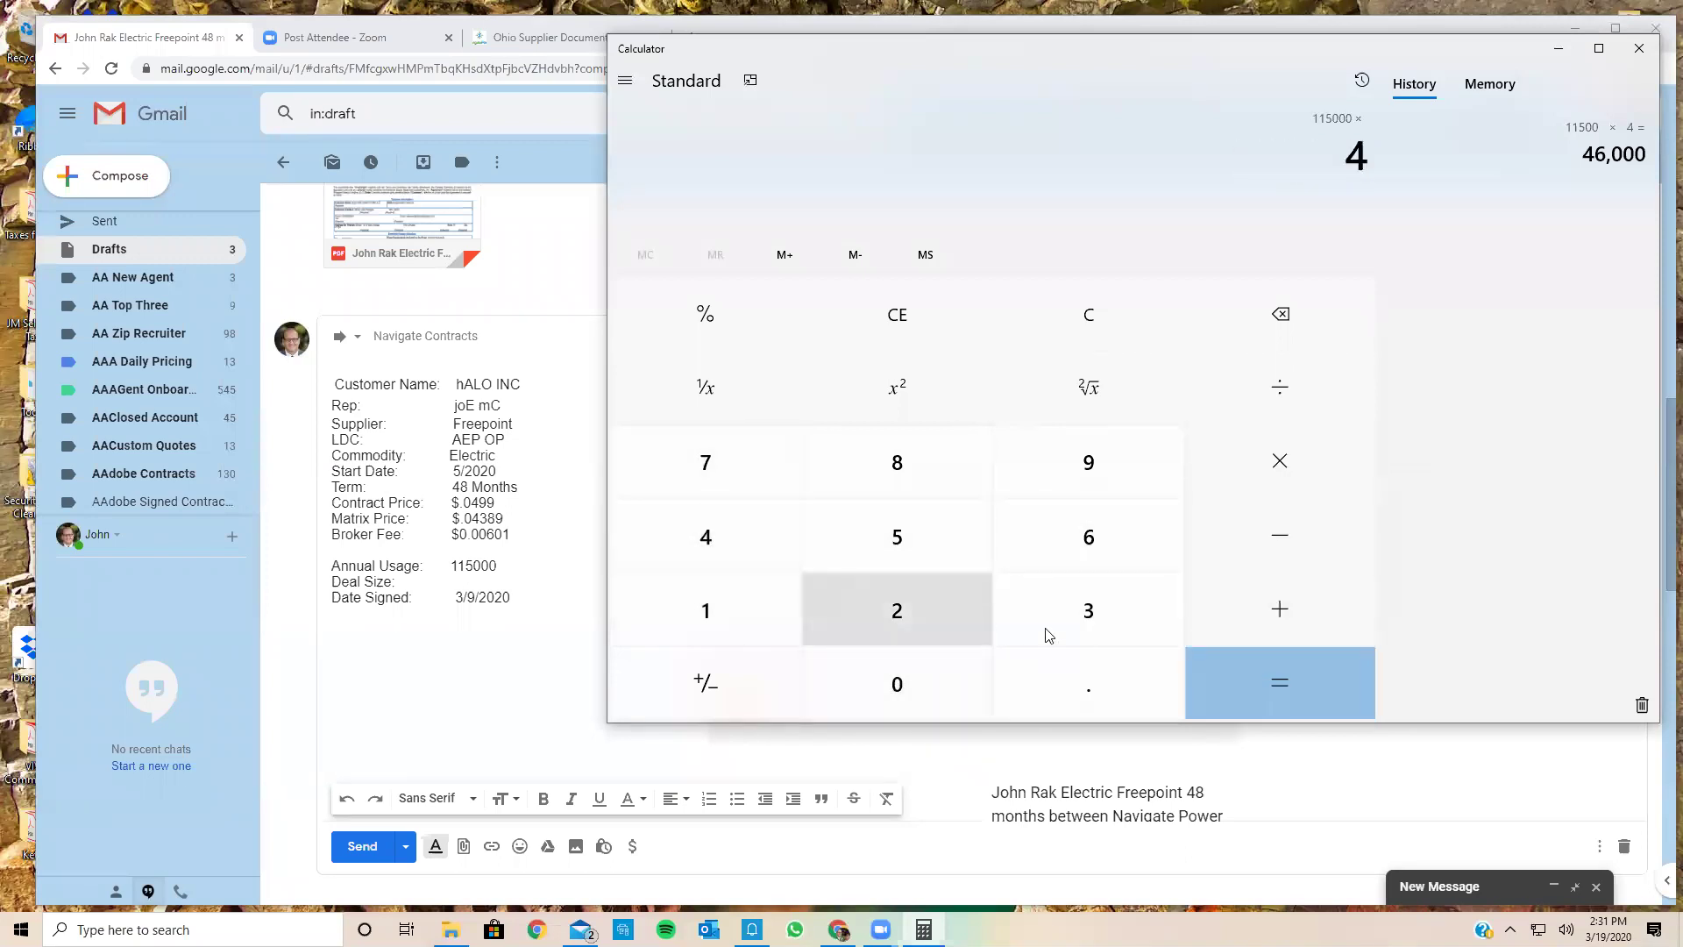
left_click(1201, 673)
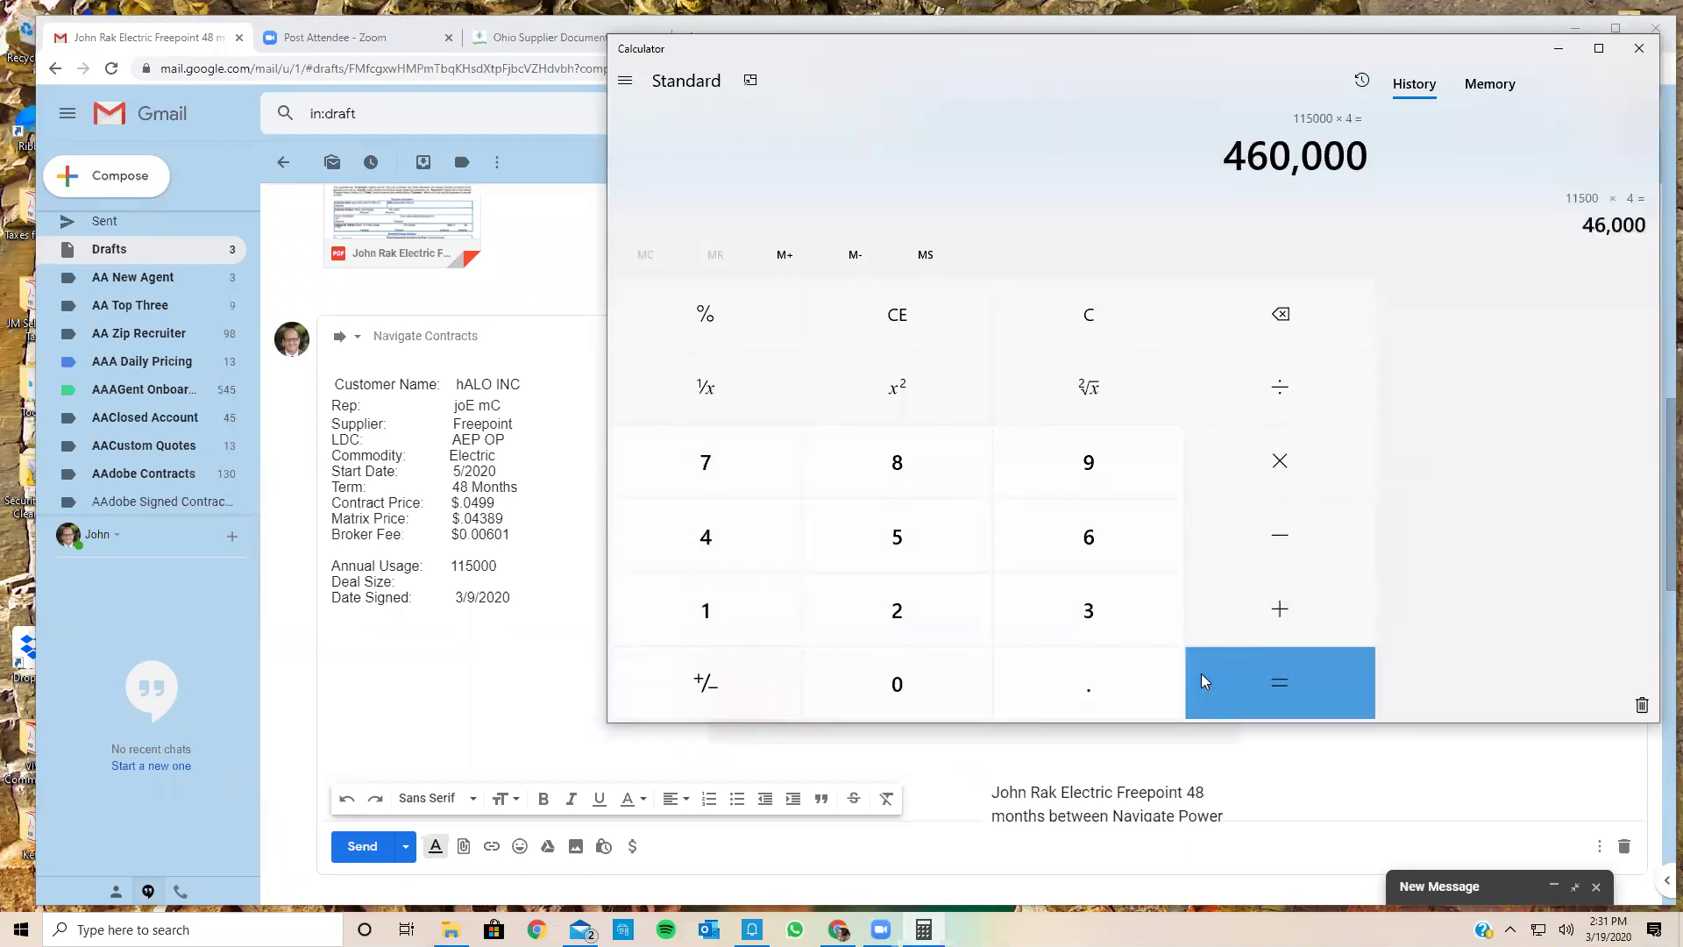
Step: Fill in the draft's Deal Size as 460000 and correct the Date Signed to 3/19/2020
left_click(488, 586)
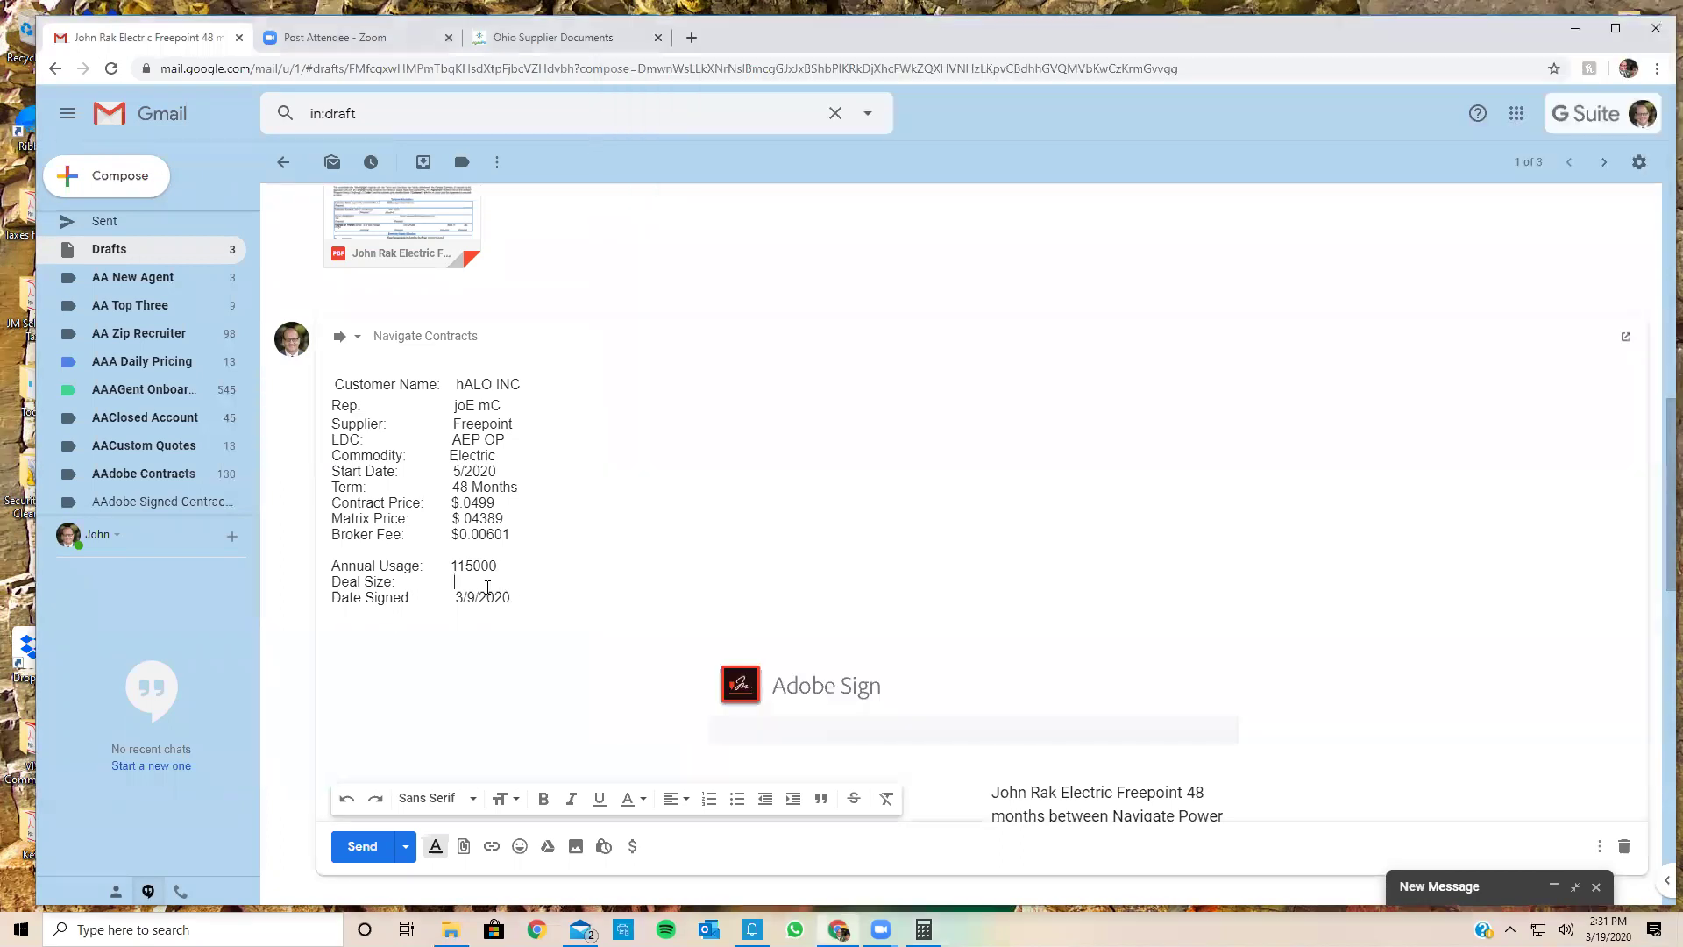
type("460000")
left_click(517, 595)
key("BackSpace")
key("BackSpace")
key("BackSpace")
key("BackSpace")
key("BackSpace")
key("BackSpace")
type("19/2020")
scroll(491, 591, "down", 10)
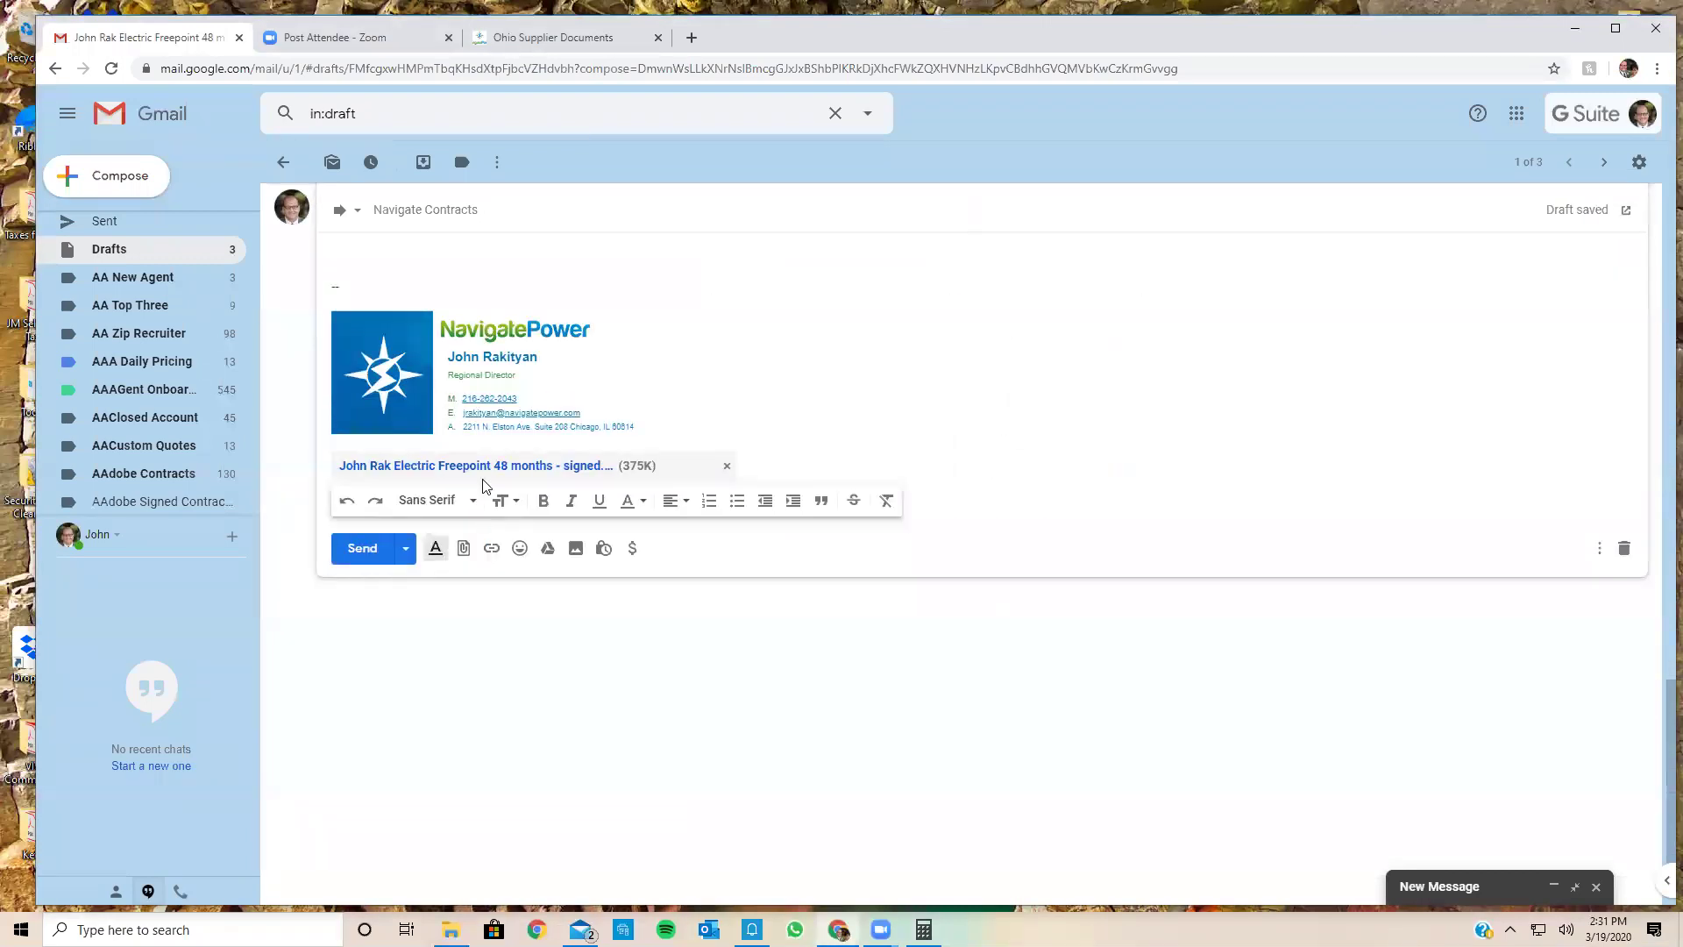
Step: Attach AEP OP.pdf from Desktop > Training Day > Bills to the email draft
left_click(464, 549)
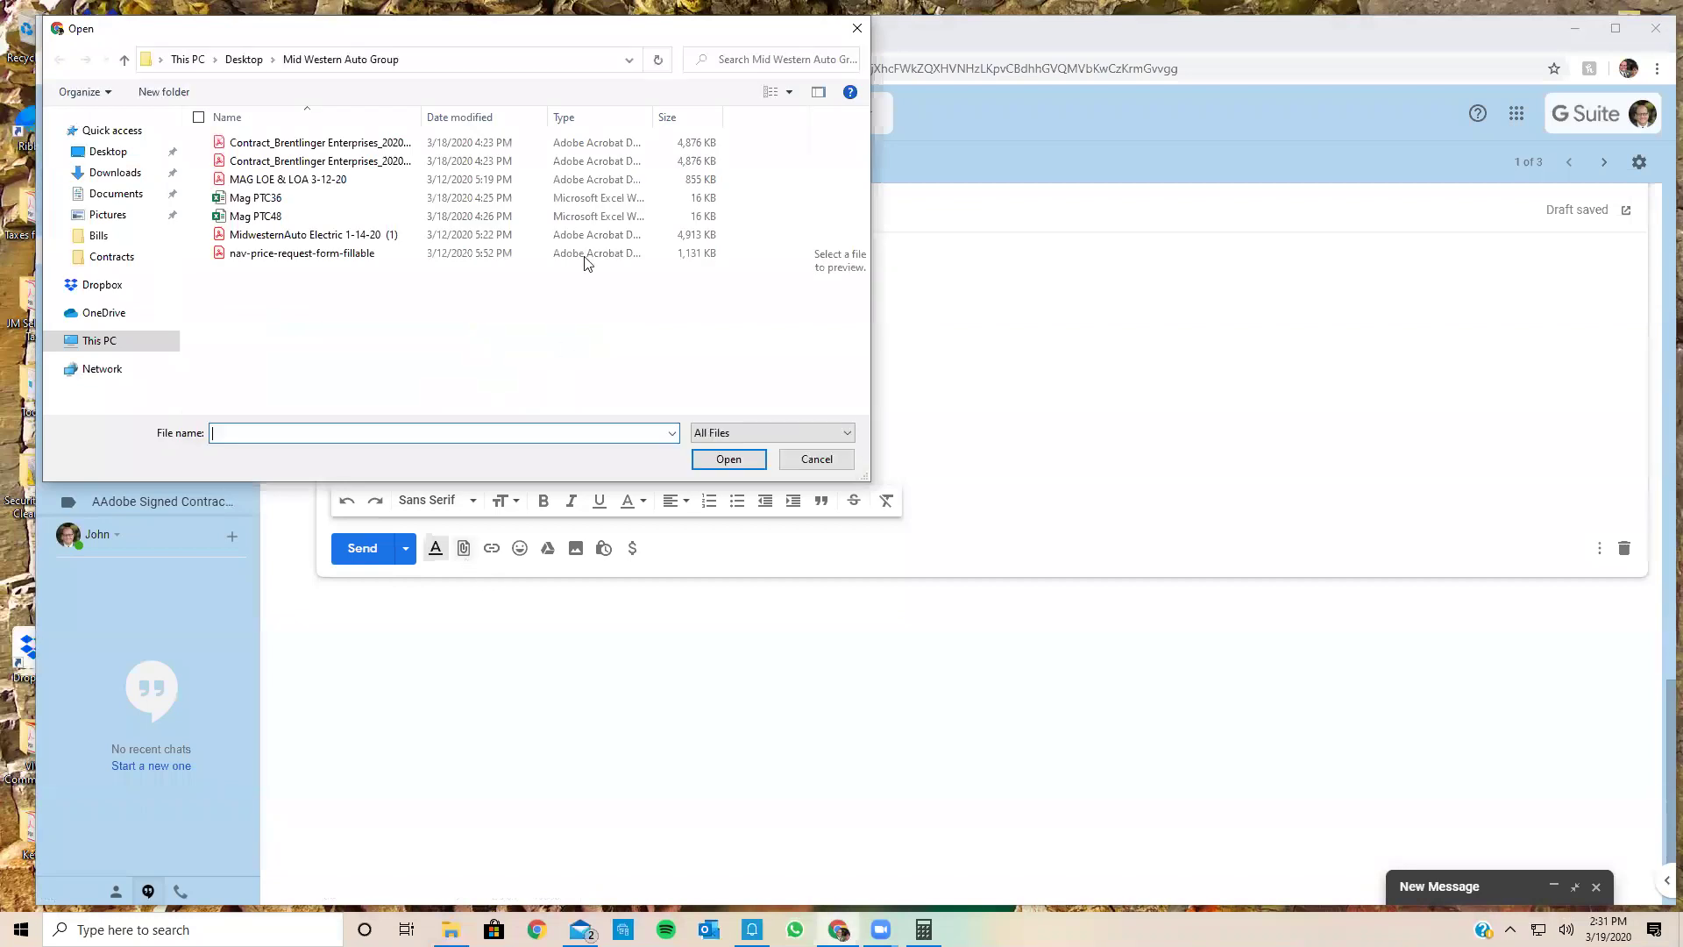
left_click(108, 151)
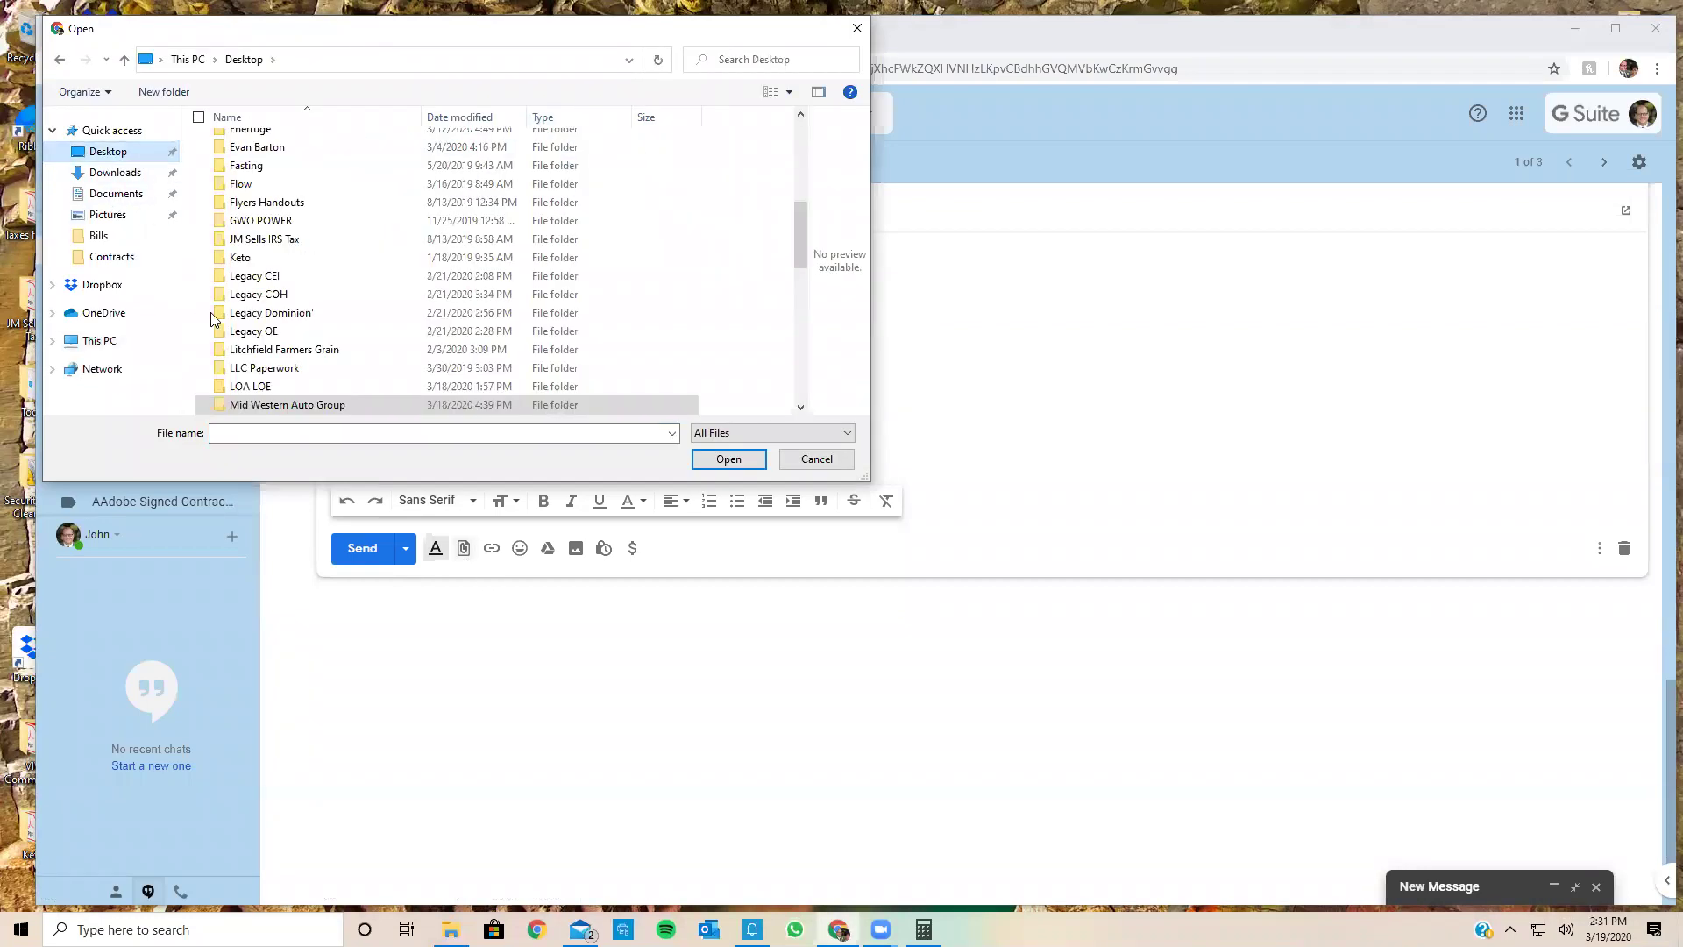
scroll(295, 300, "down", 2)
scroll(295, 300, "down", 4)
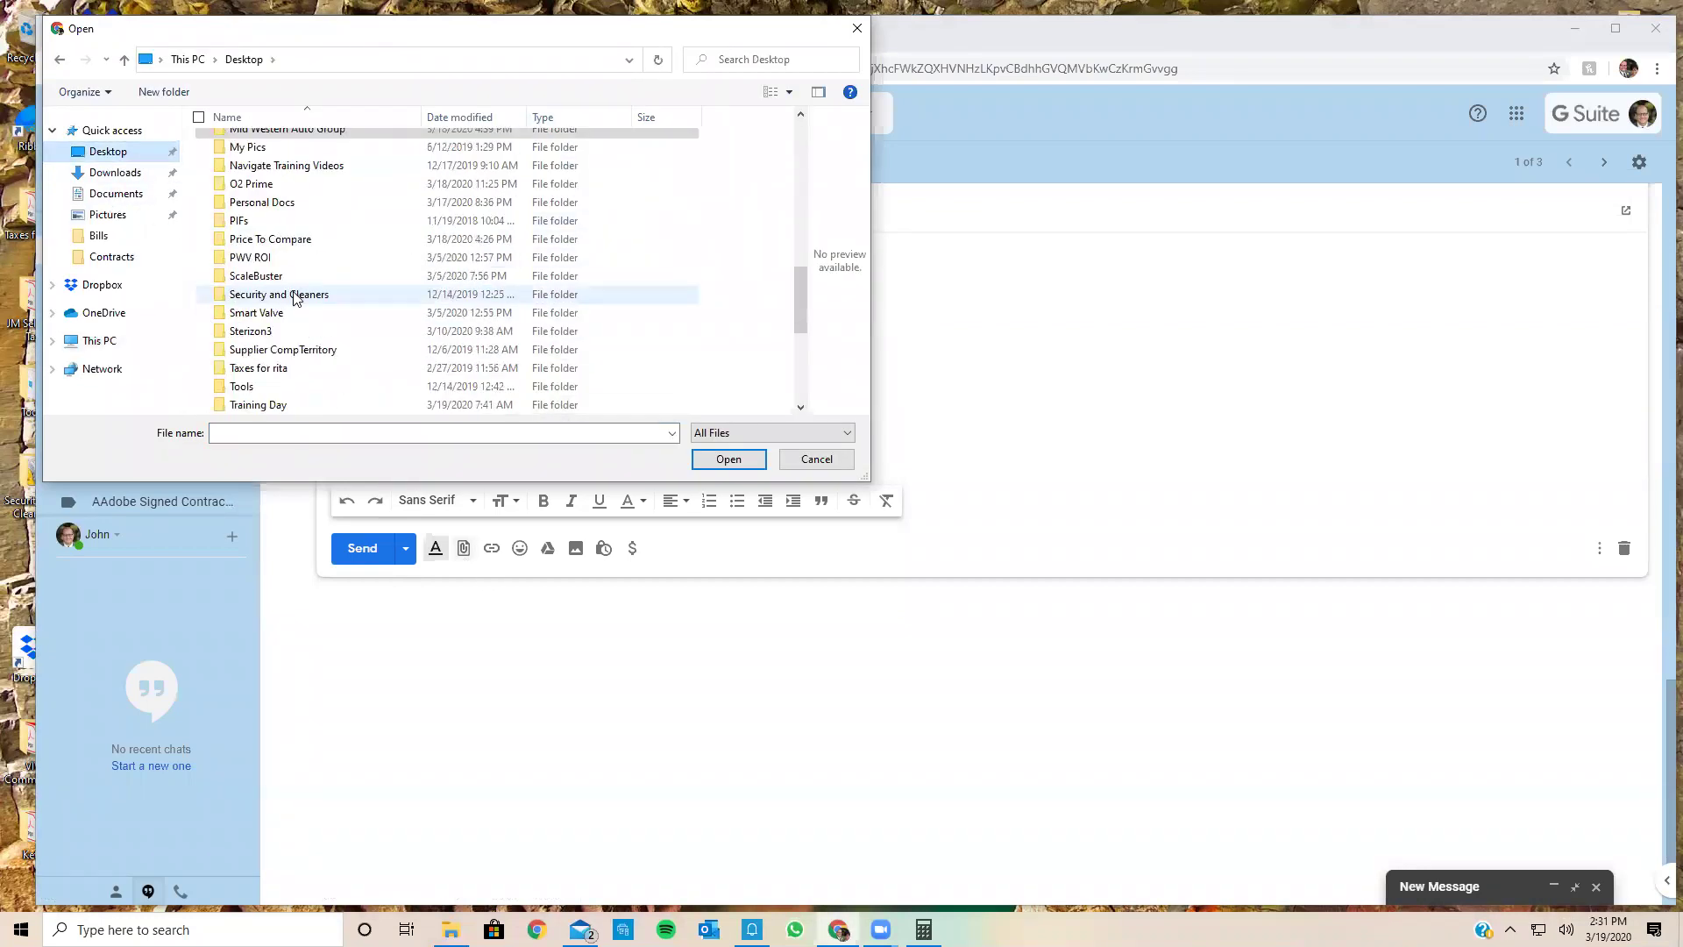
double_click(280, 350)
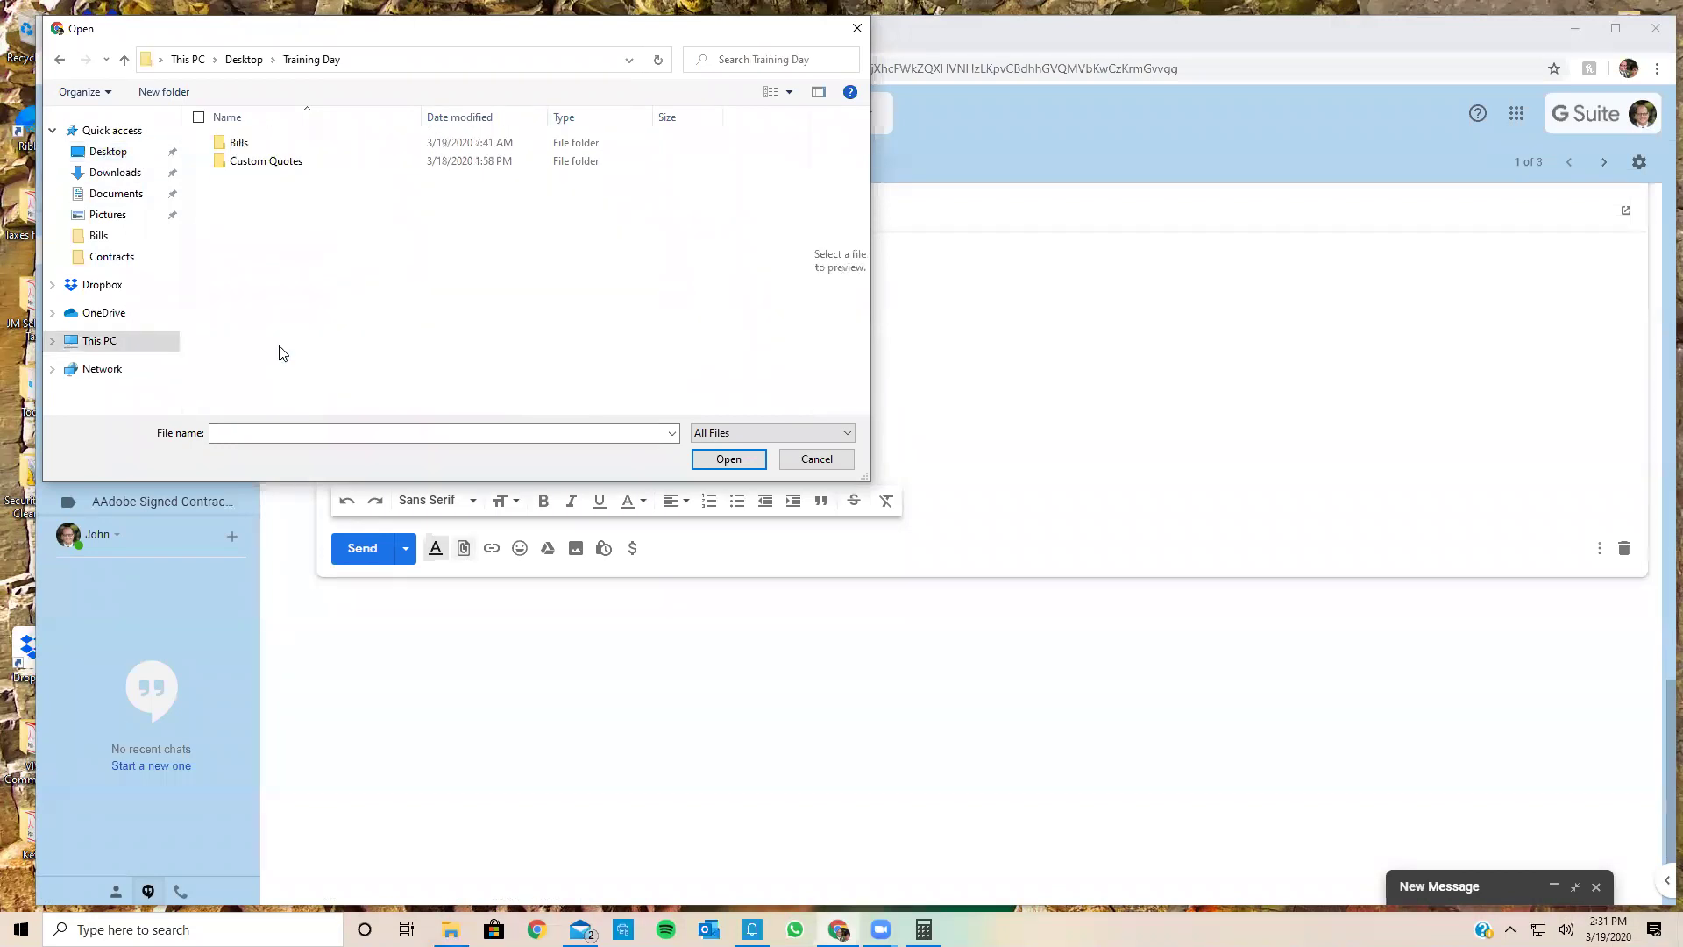
double_click(236, 144)
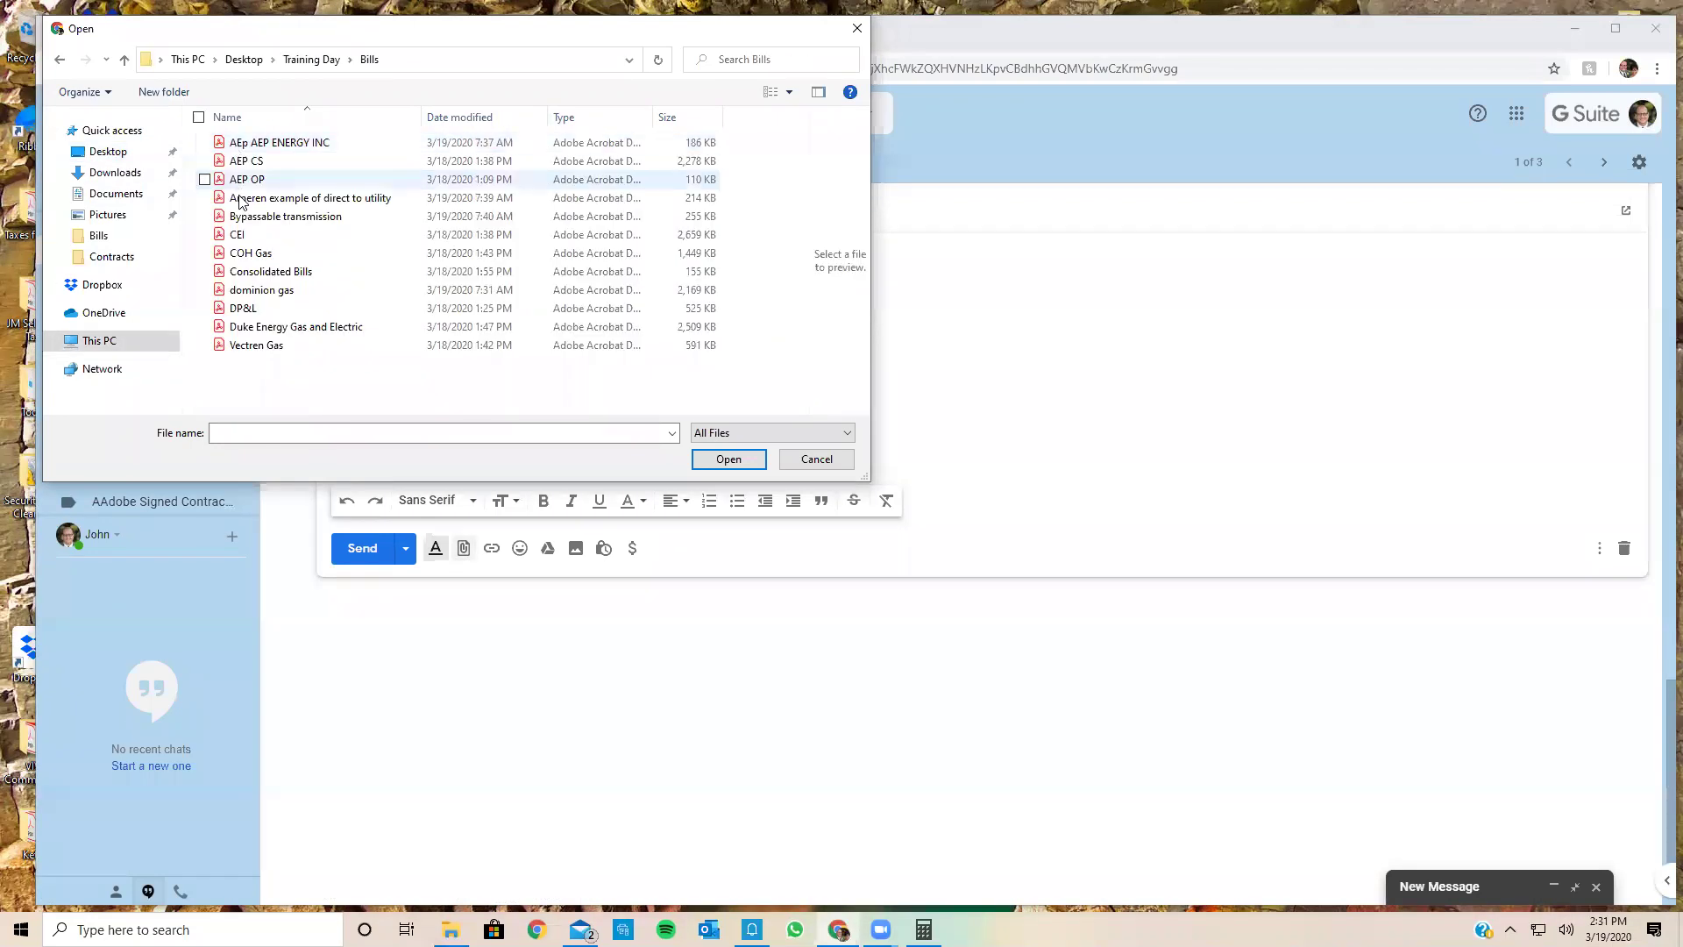
double_click(253, 180)
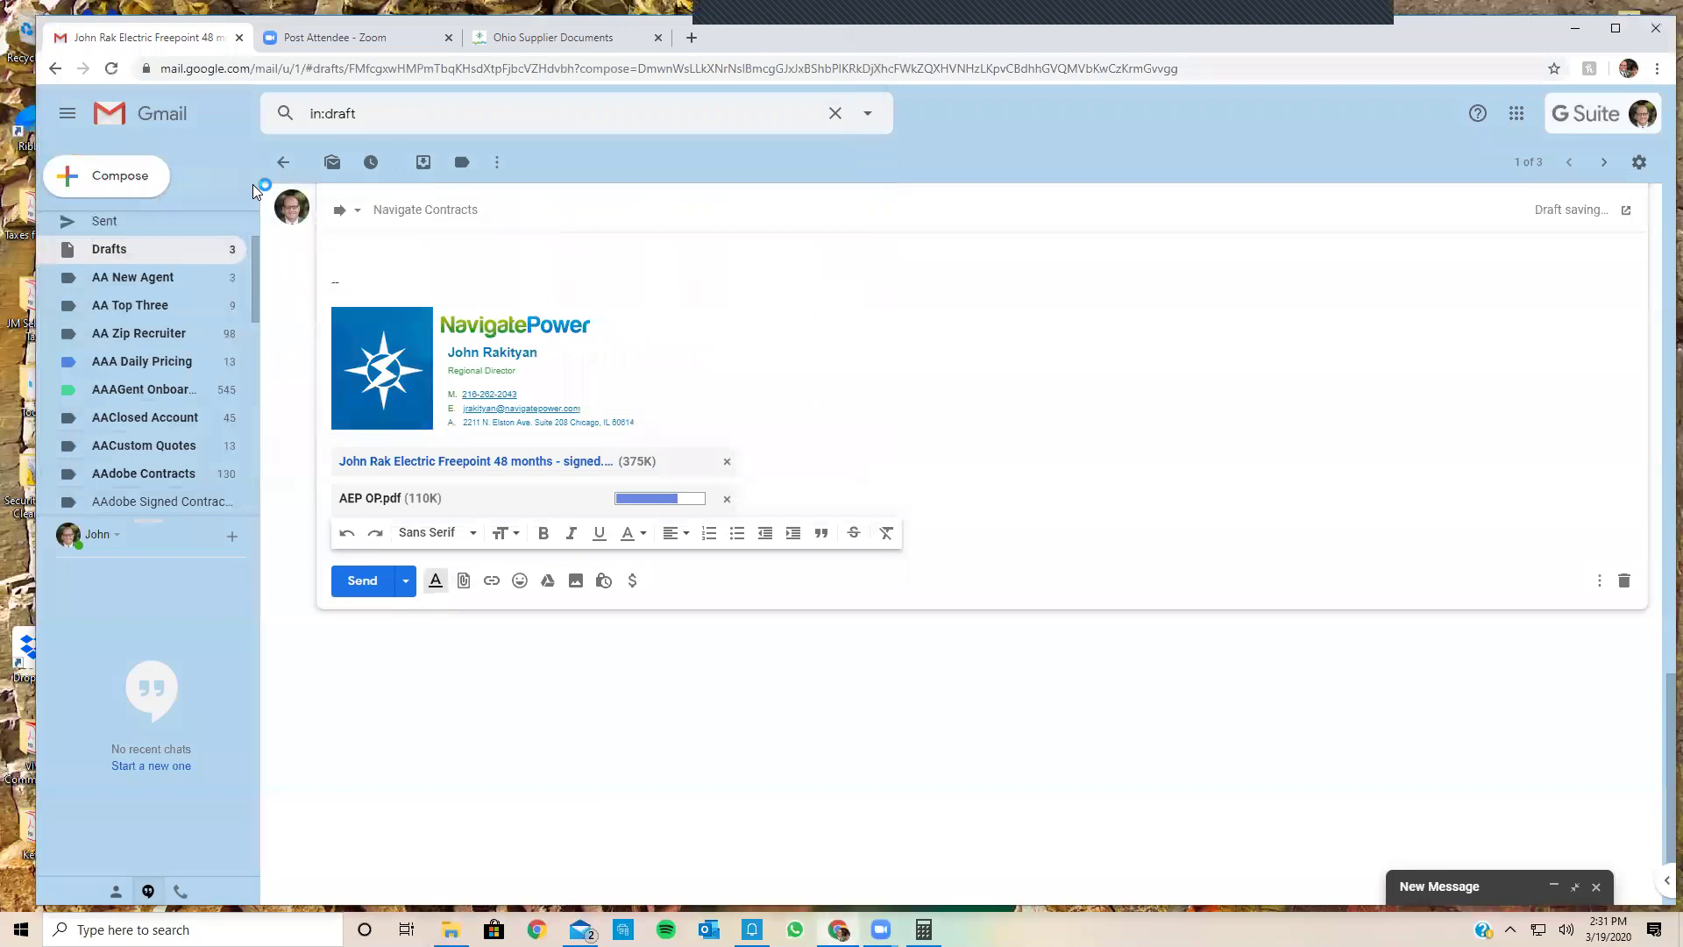
scroll(789, 670, "up", 10)
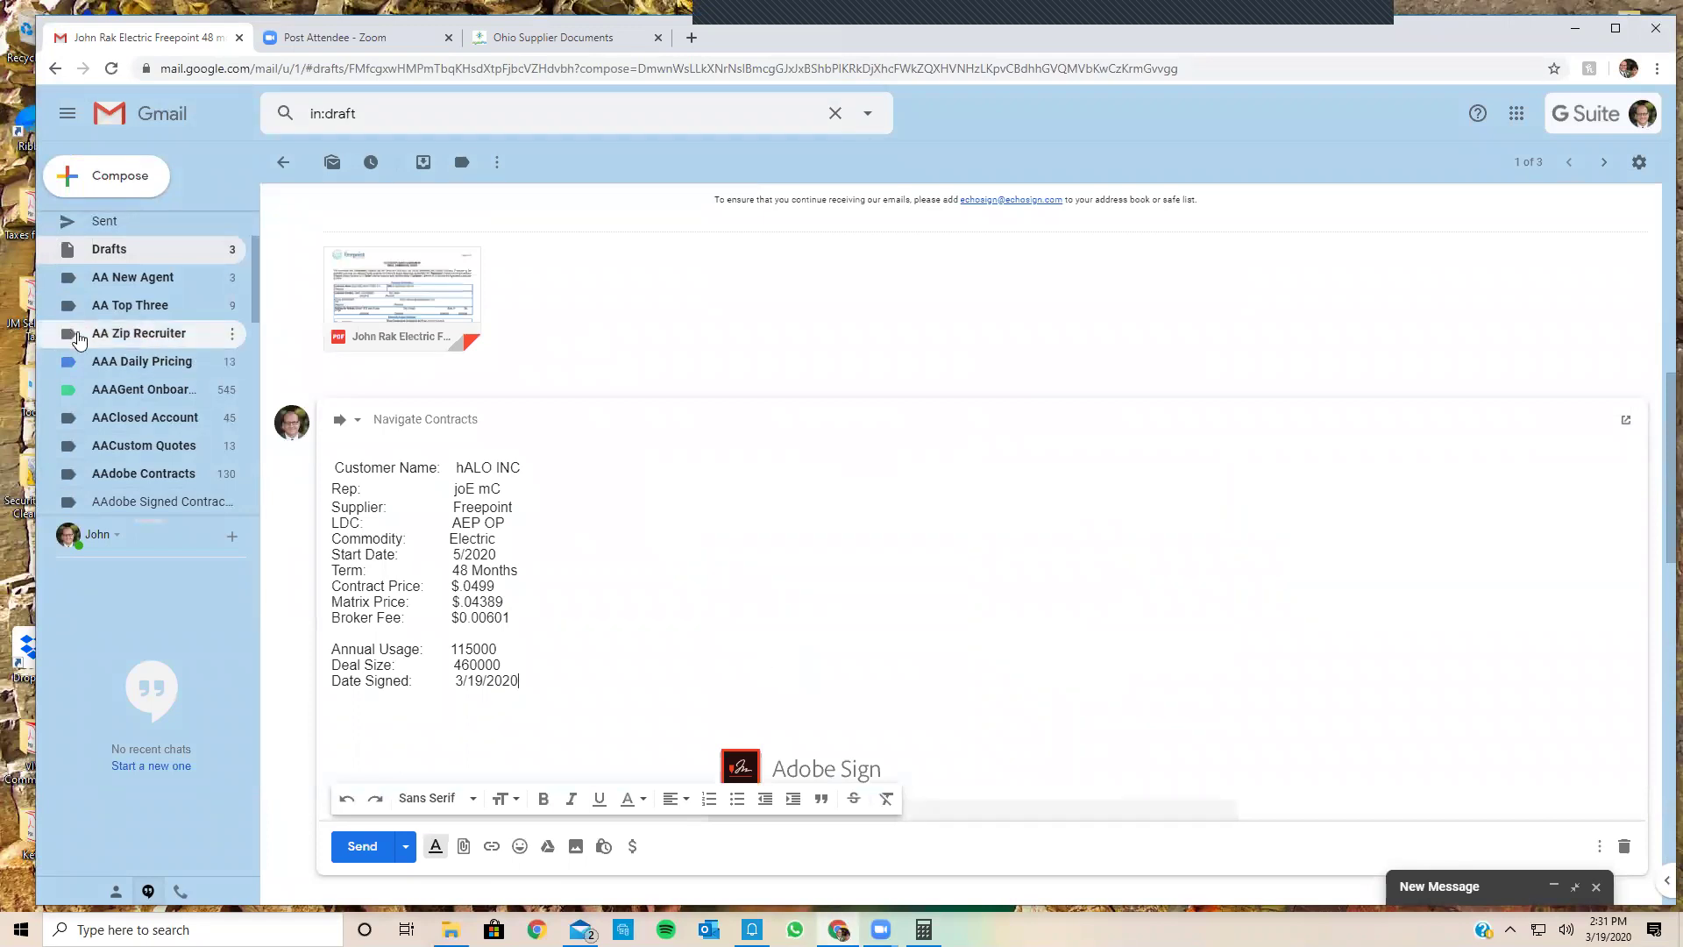
Step: Under the AAClosed Account label, preview the INNOVATIVE SOLUTIONS Engie confirmation PDF
left_click(136, 413)
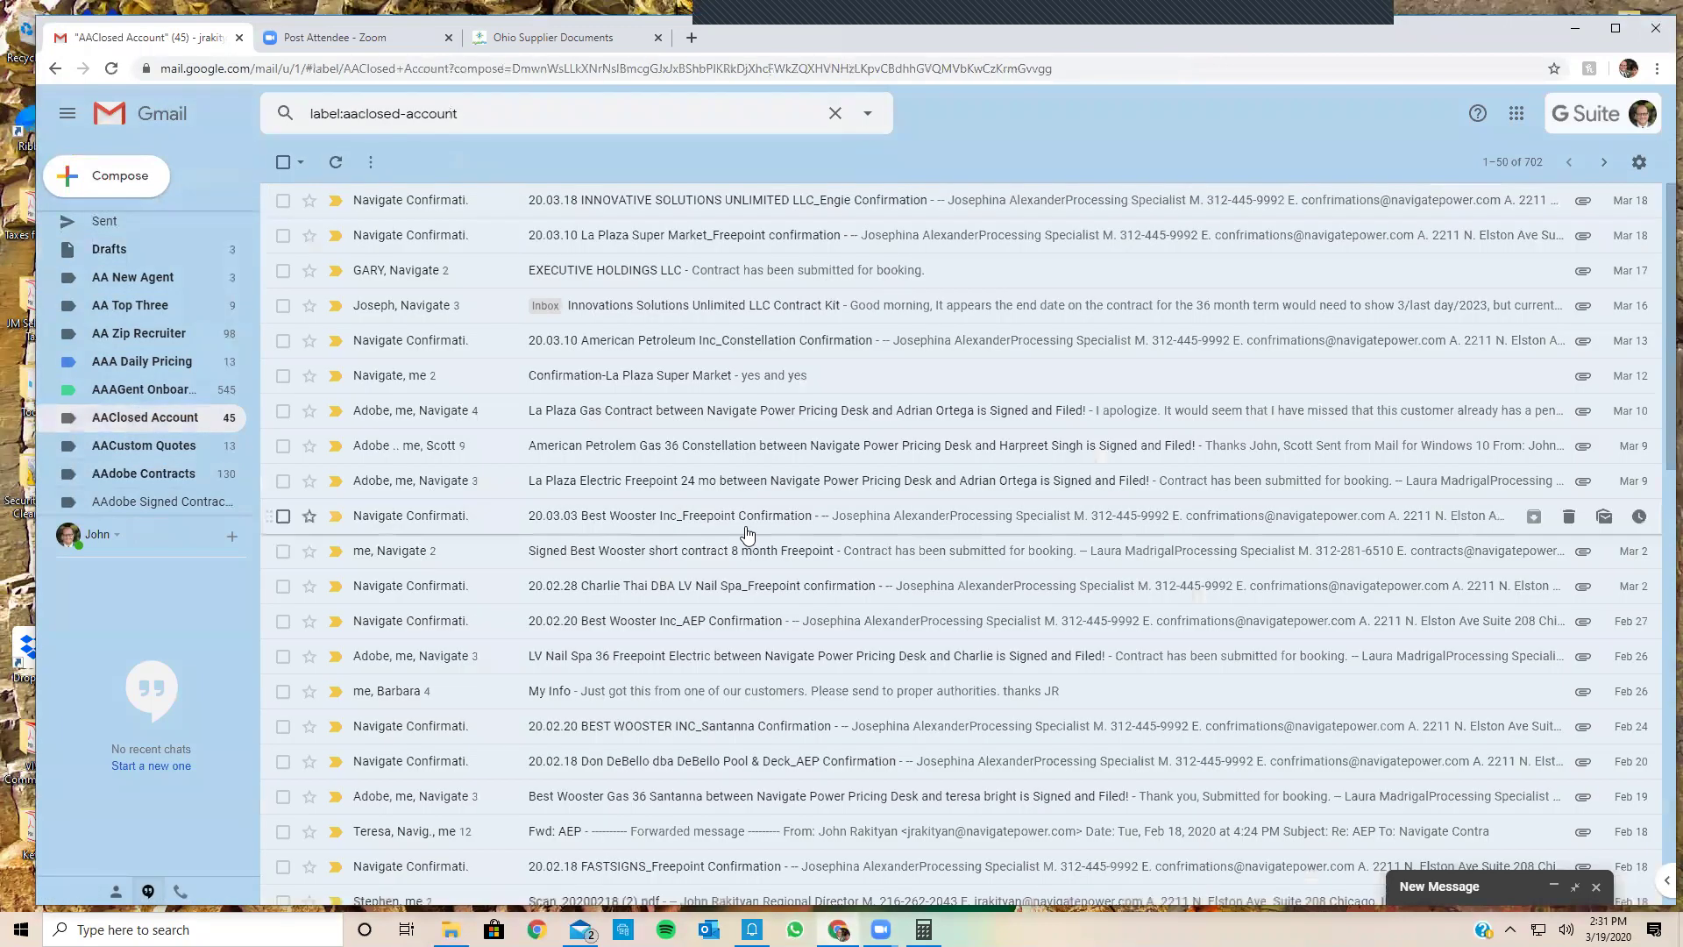
left_click(881, 200)
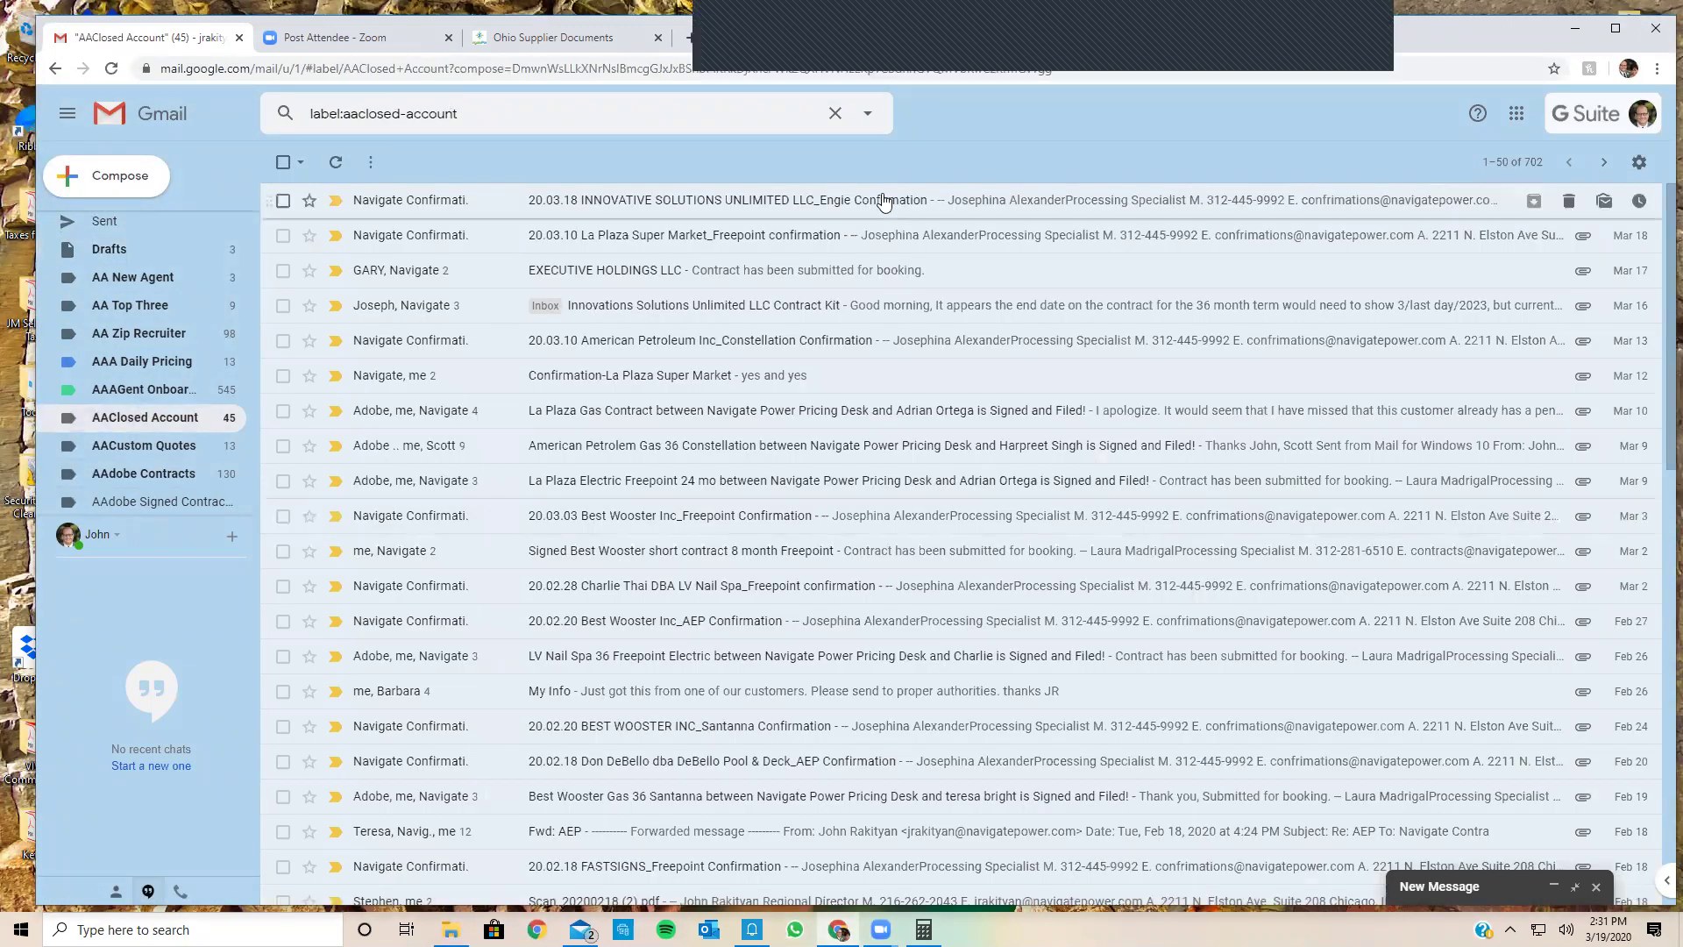
scroll(535, 576, "down", 3)
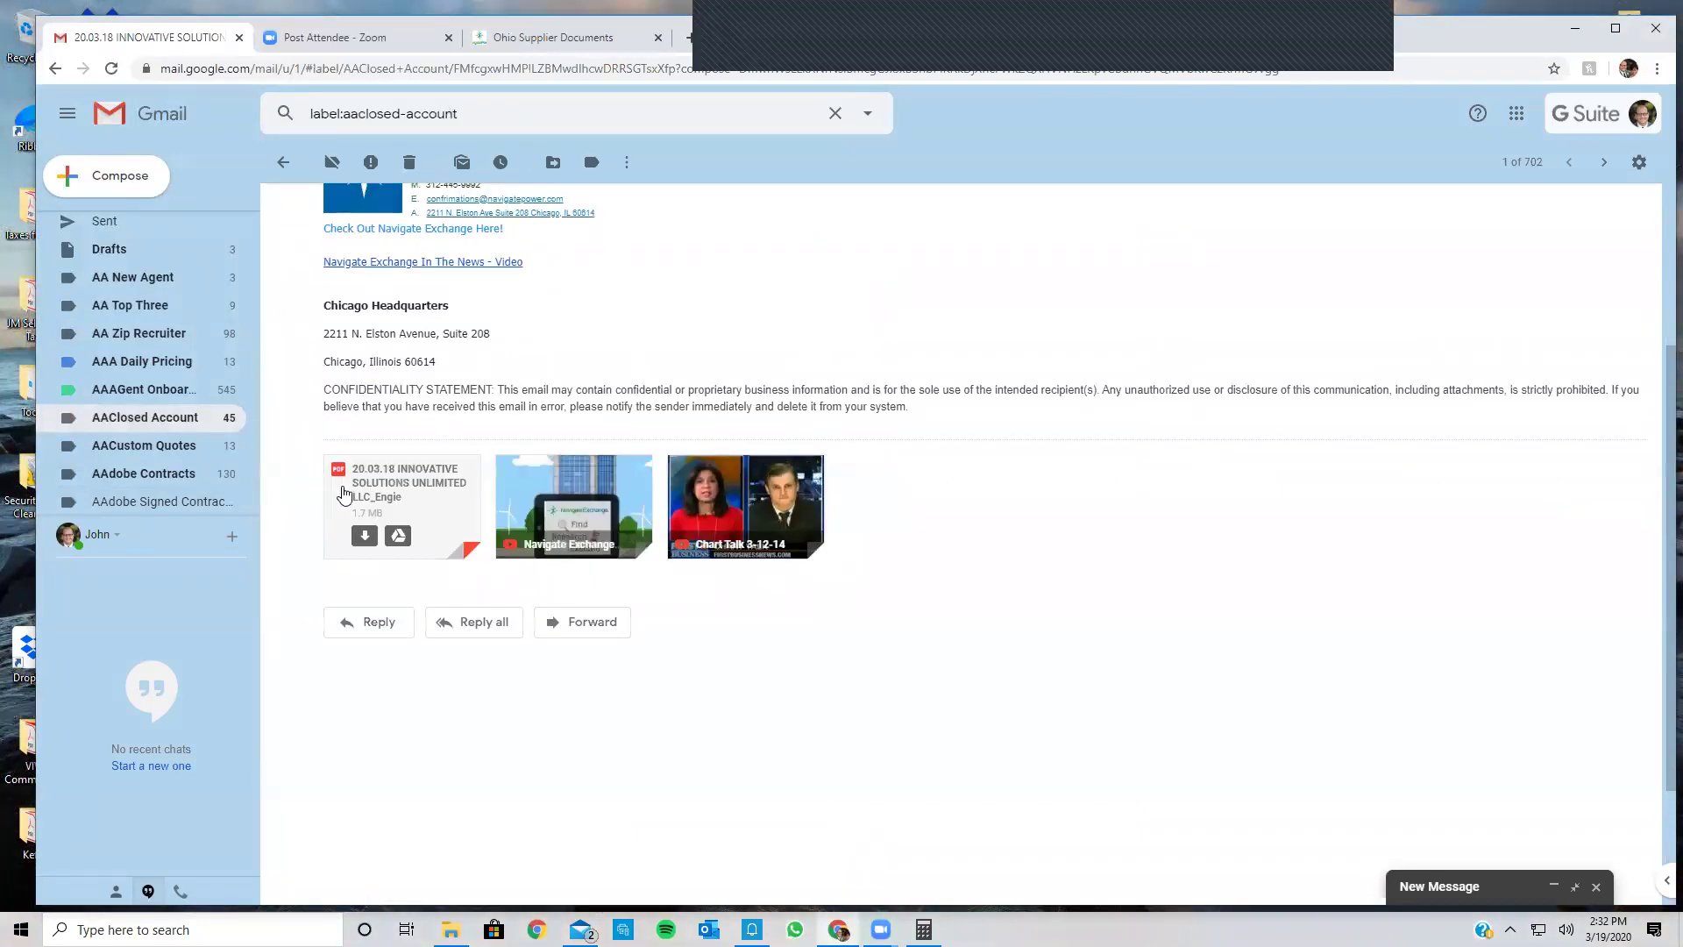
left_click(357, 484)
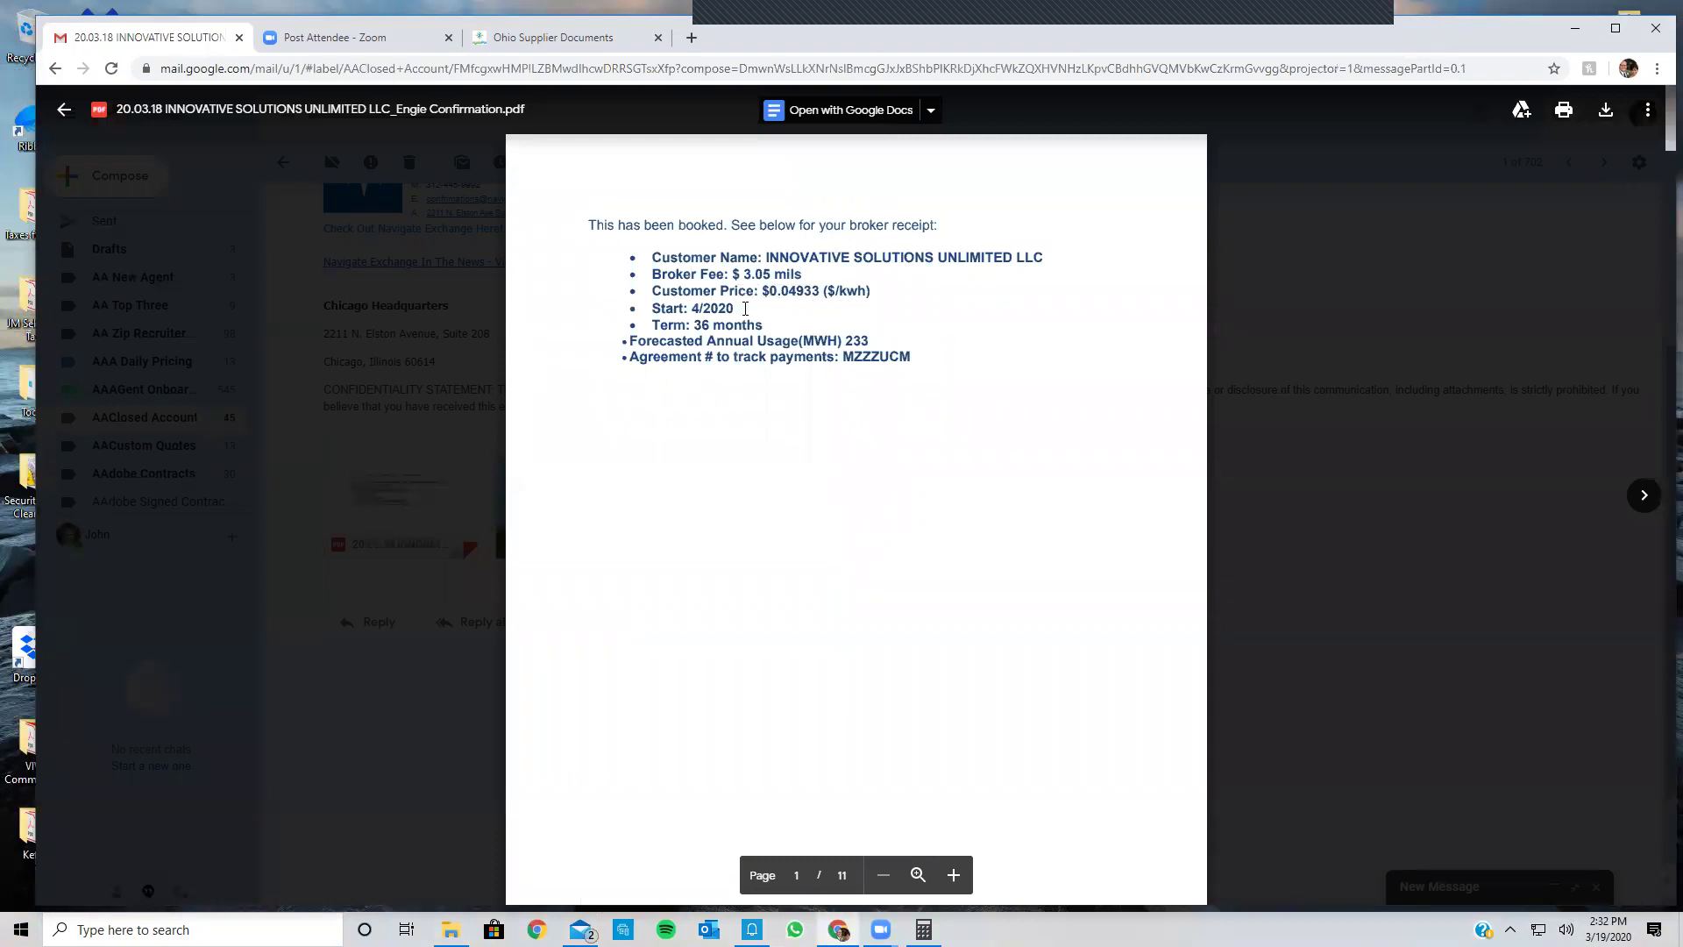
Step: Close that preview and instead preview the La Plaza Super Market confirmation PDF
left_click(64, 110)
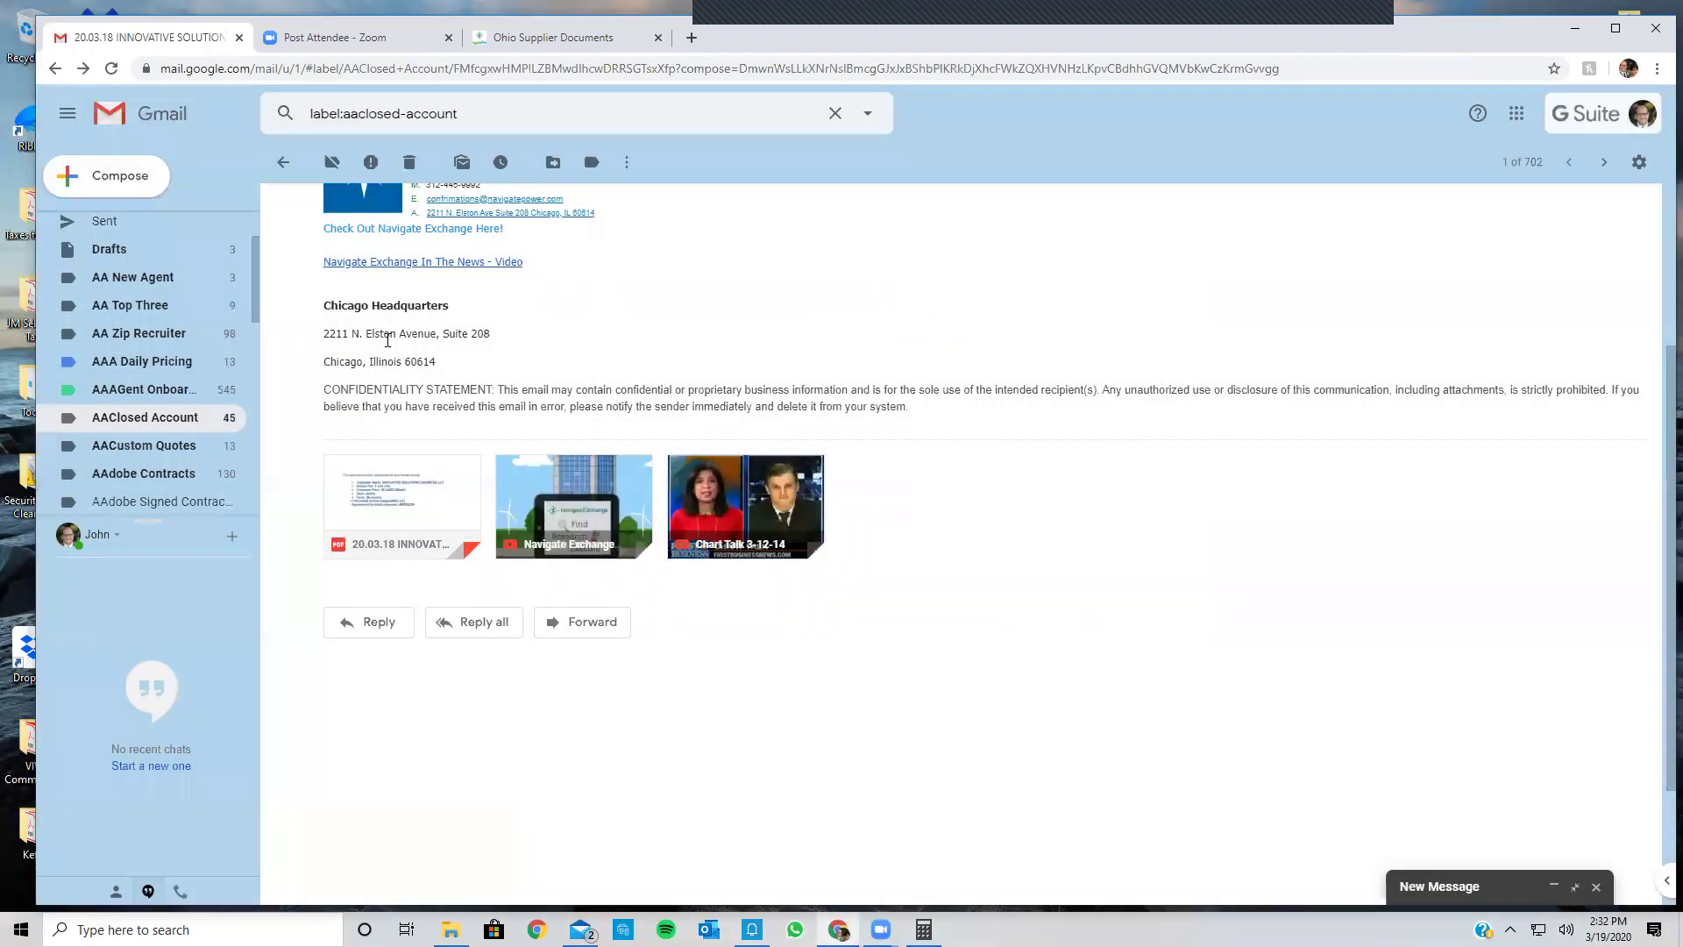
left_click(282, 164)
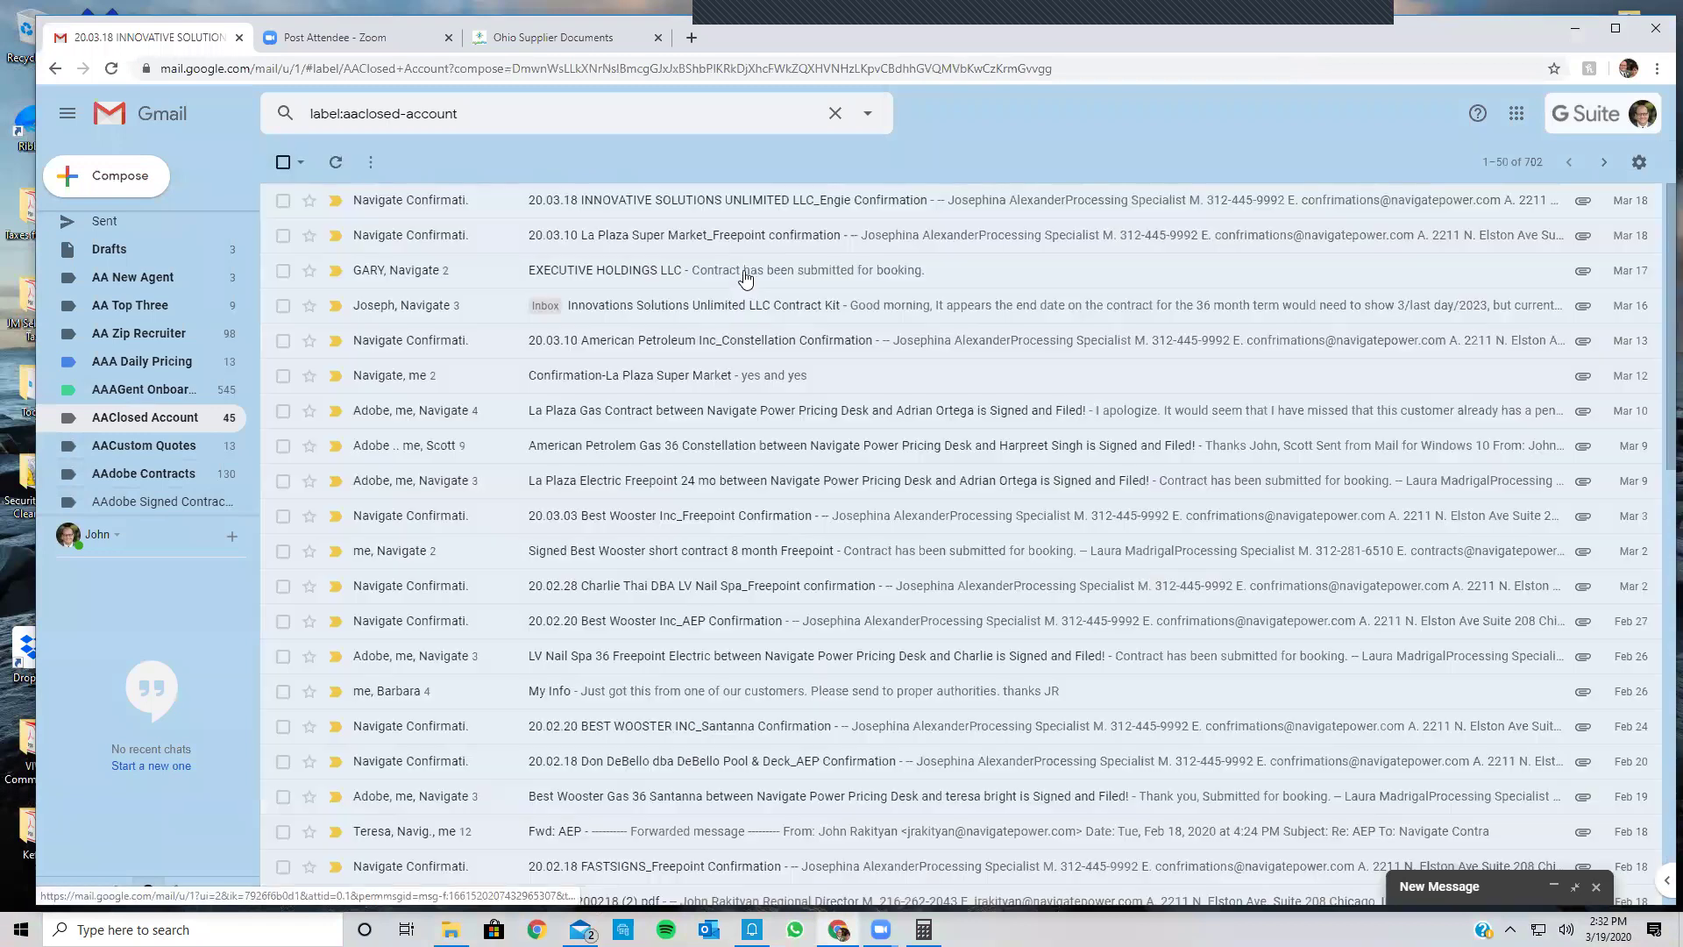
left_click(864, 234)
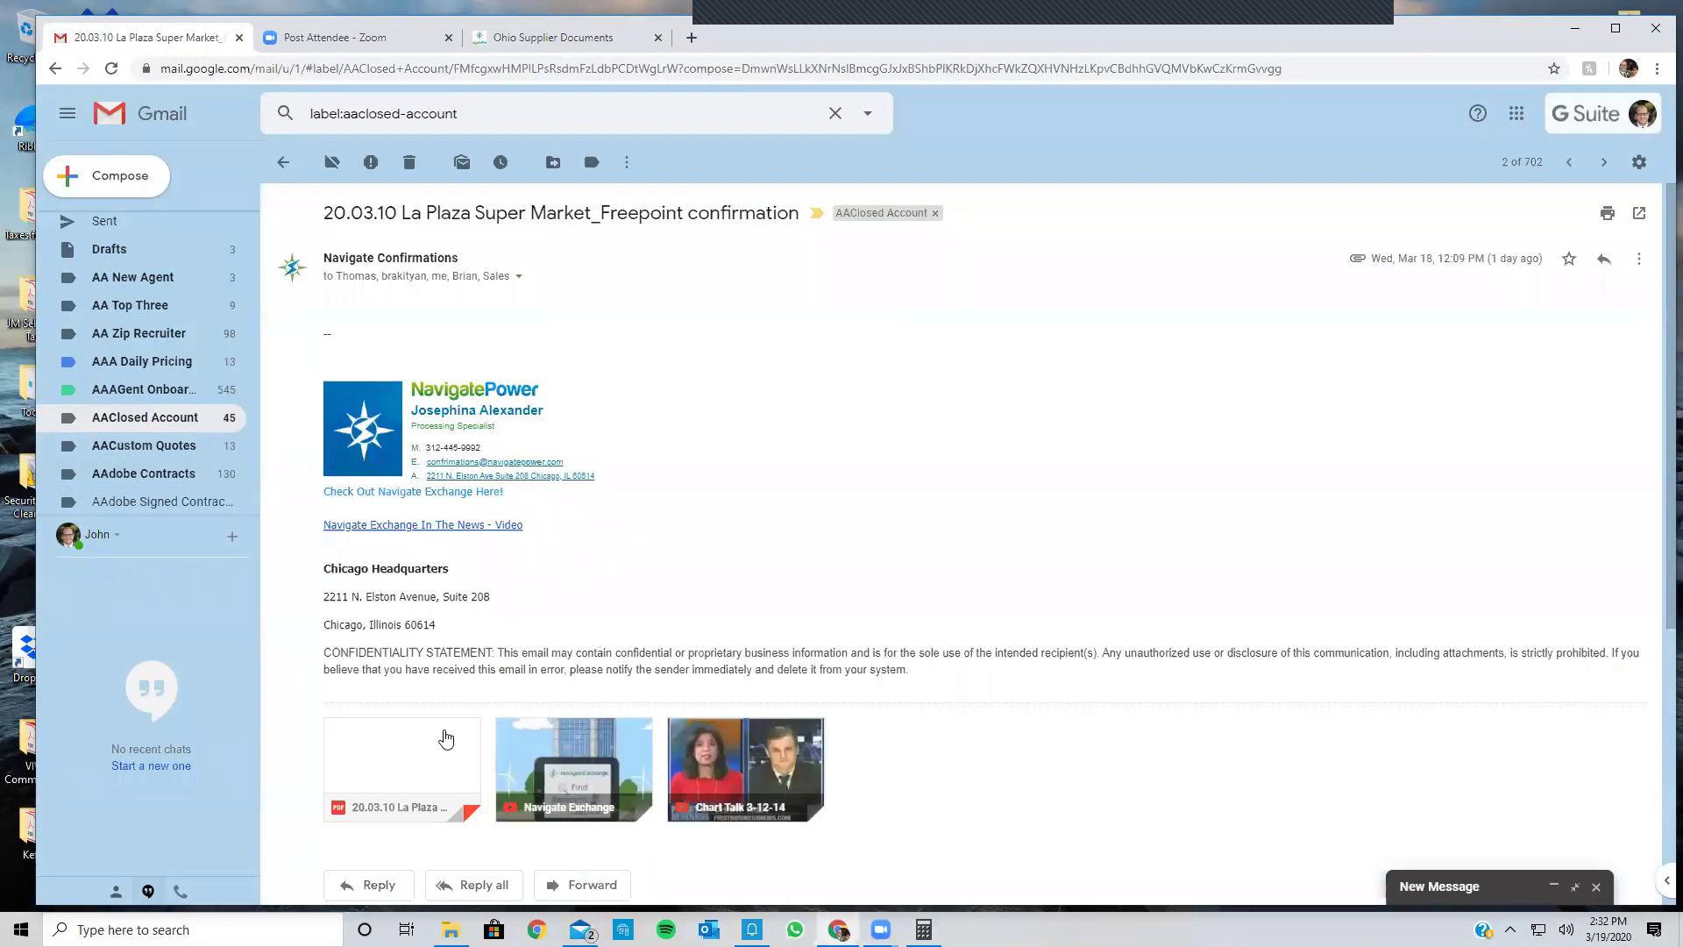
left_click(443, 728)
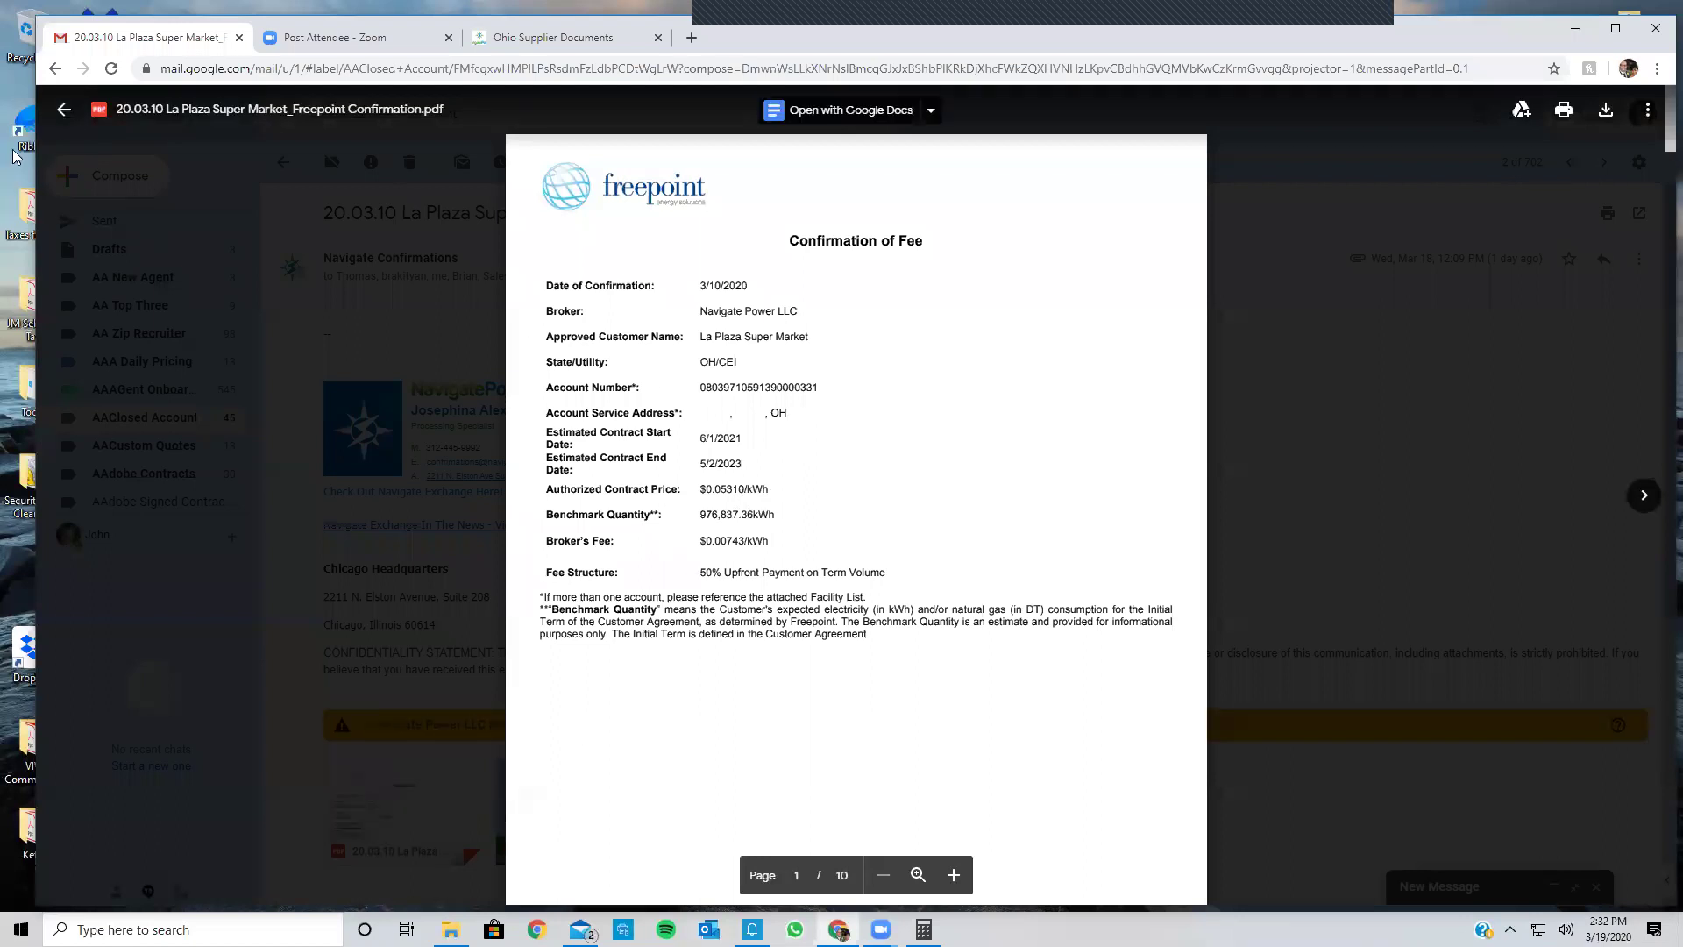
Step: Close the Freepoint fee confirmation PDF preview to return to the La Plaza email
left_click(63, 110)
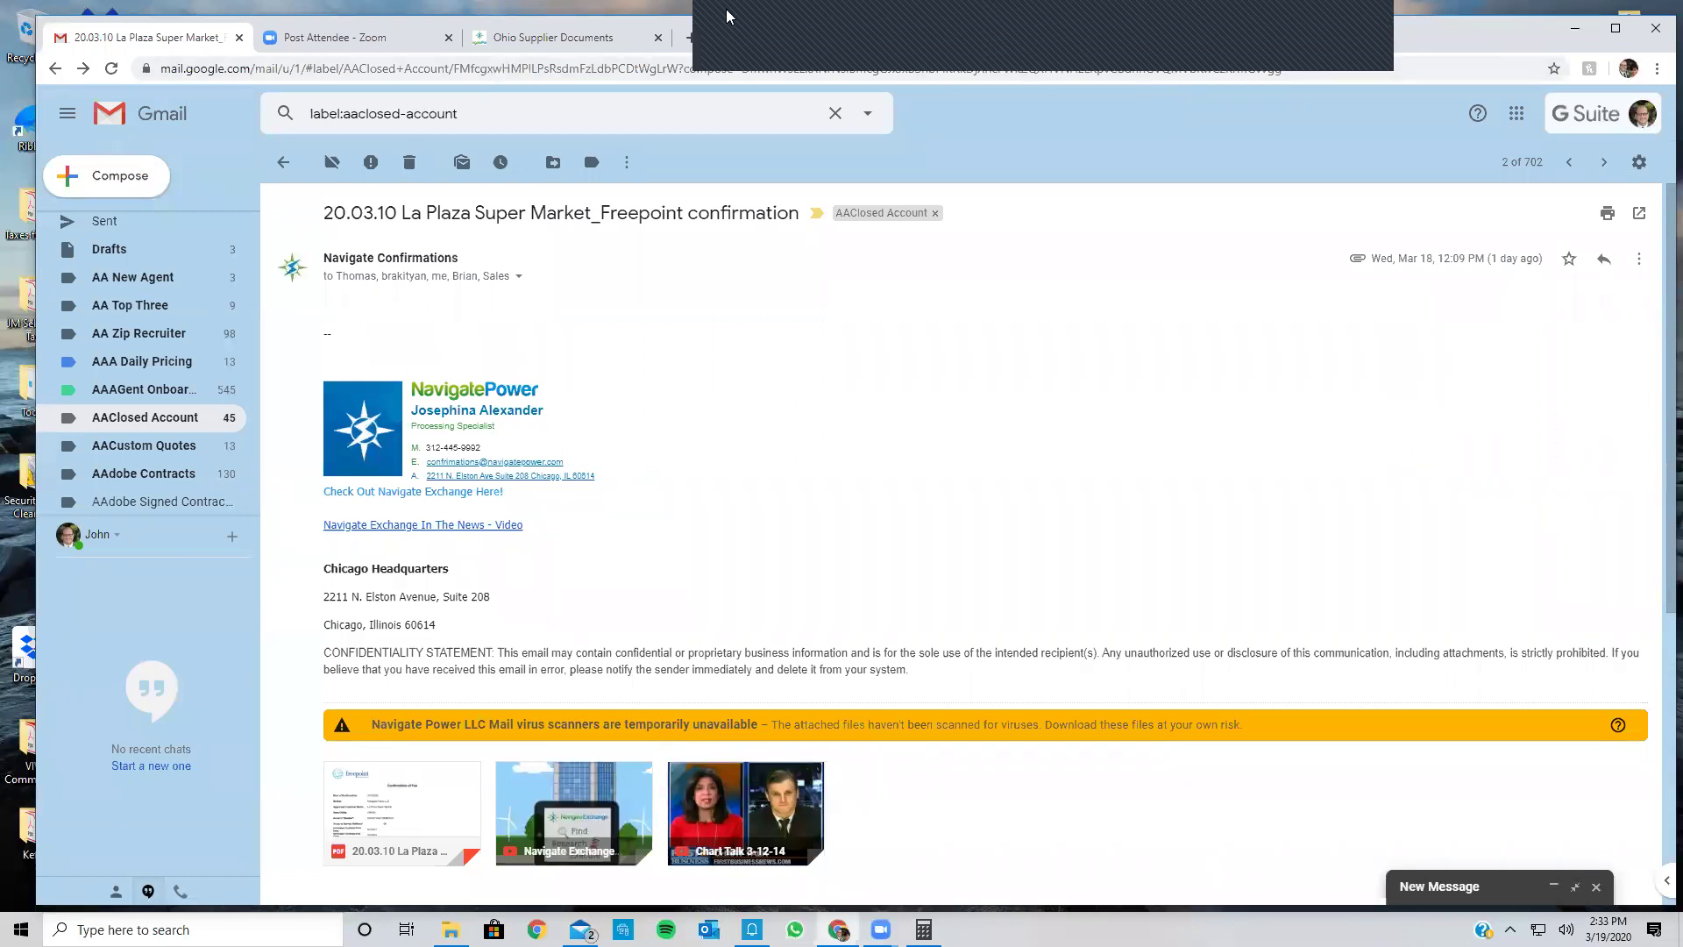
Step: Return from the La Plaza email to the AAClosed Account list of 702 conversations
left_click(1366, 56)
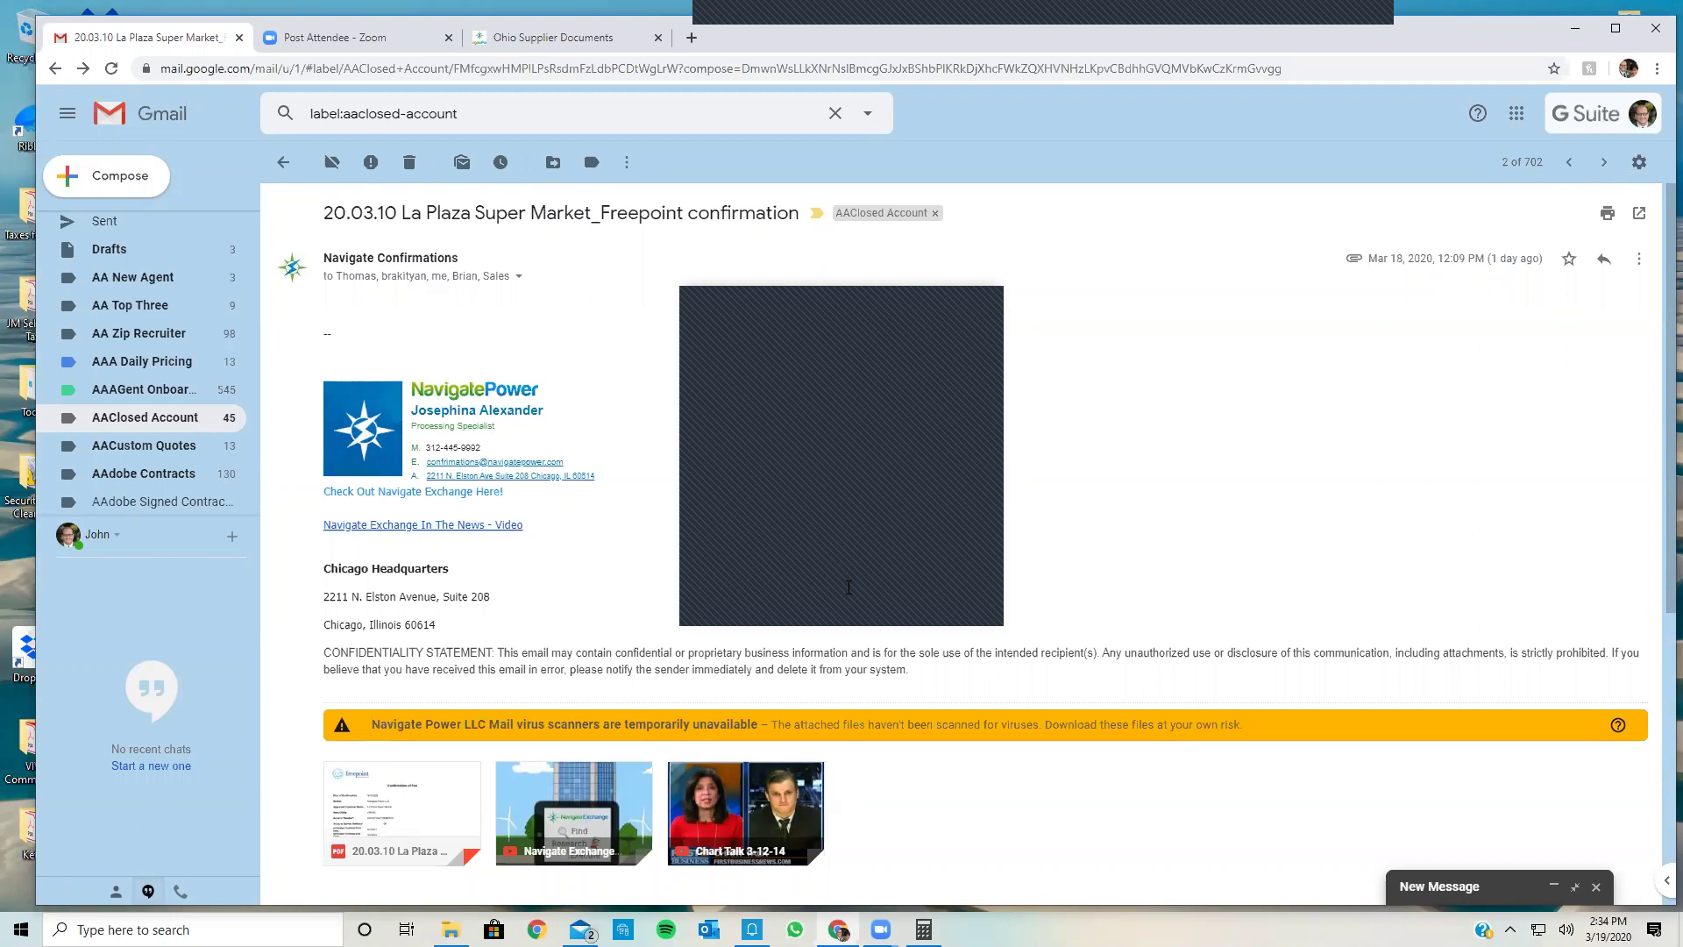
left_click(973, 299)
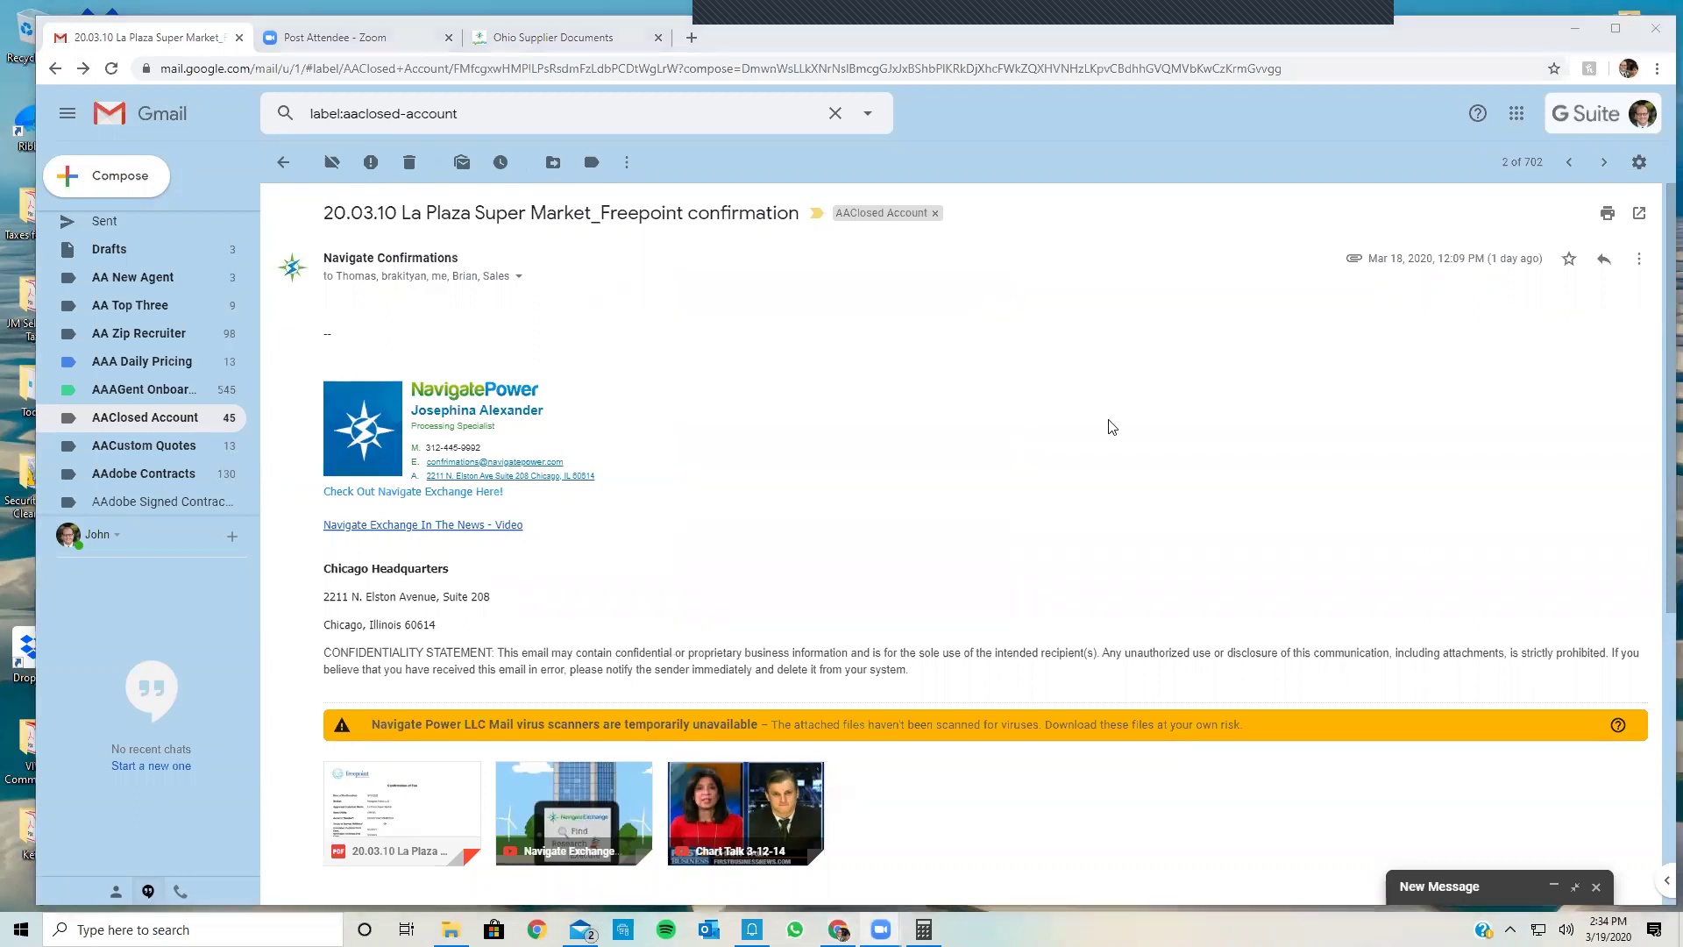
left_click(288, 164)
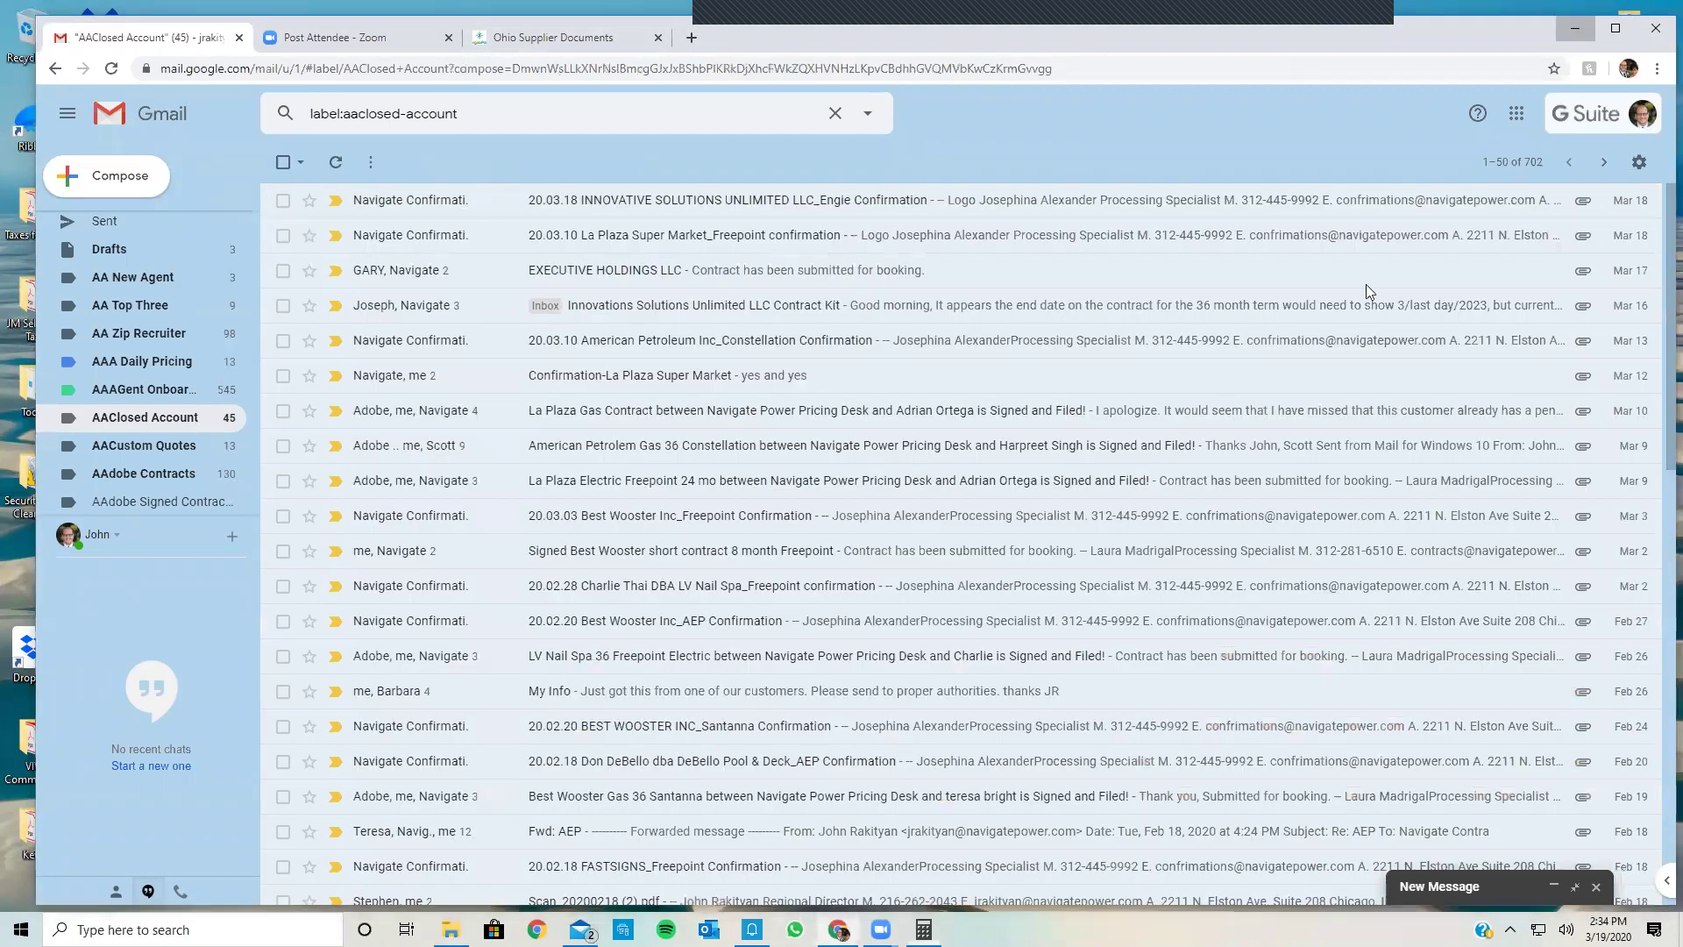
Step: Minimize Chrome and close the Calculator and Mail windows
left_click(1576, 29)
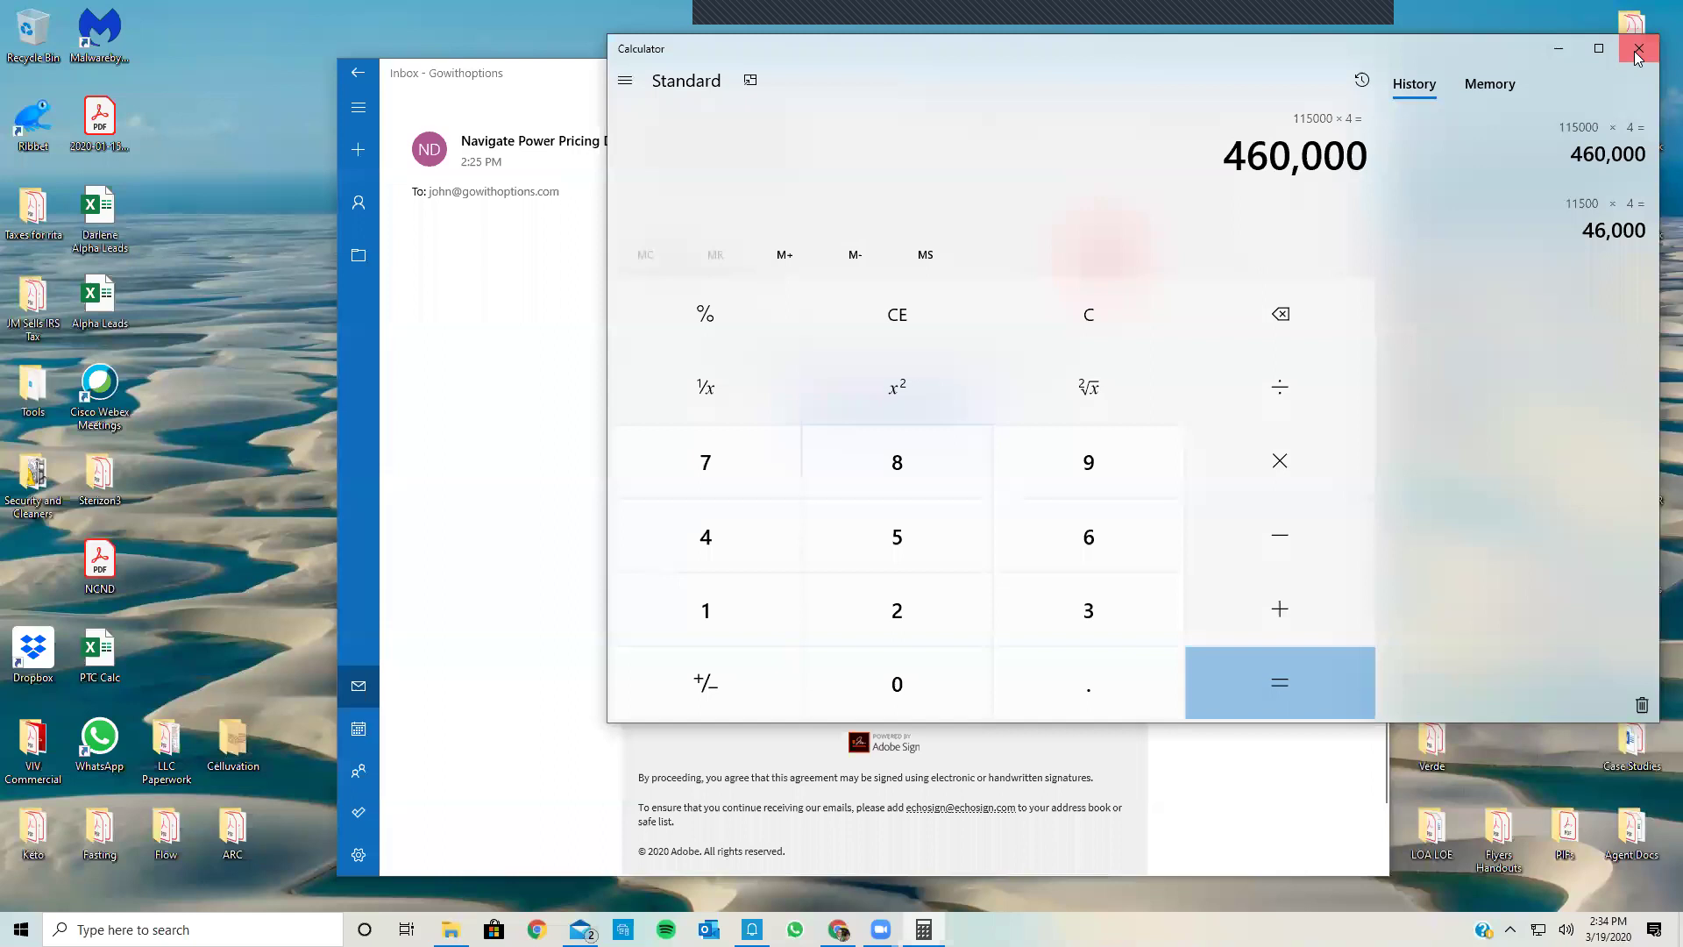
left_click(1638, 49)
left_click(1371, 73)
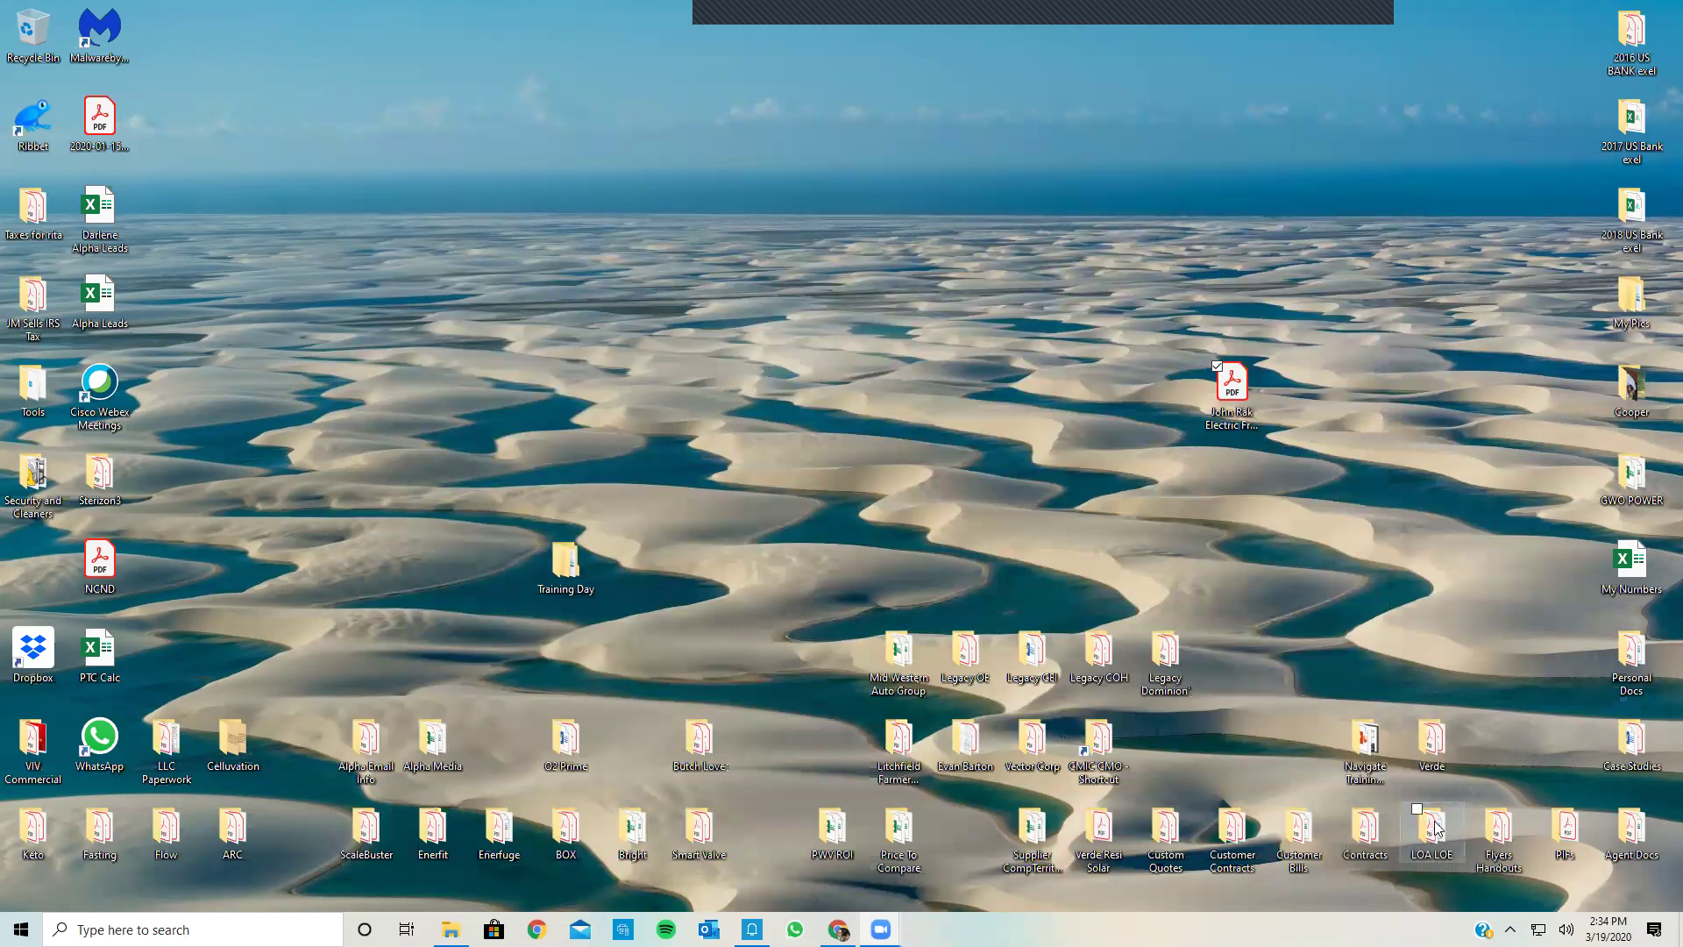
Step: Open SESDominion9401P.pdf from the desktop Contracts folder
left_click(1348, 833)
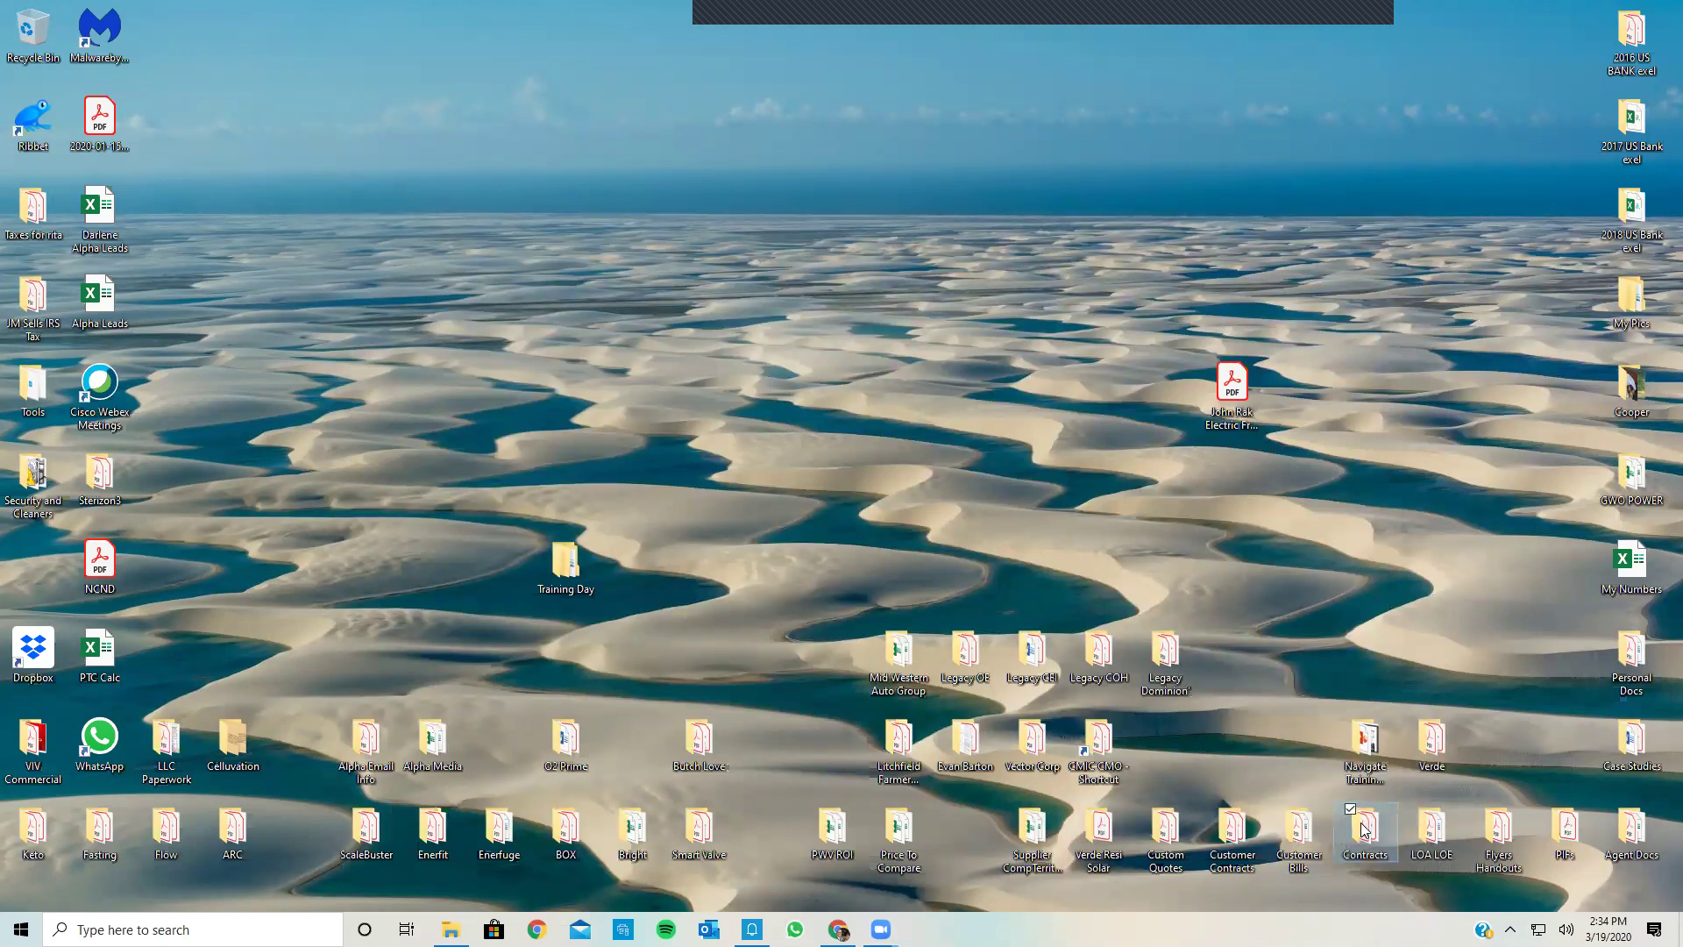
double_click(1365, 830)
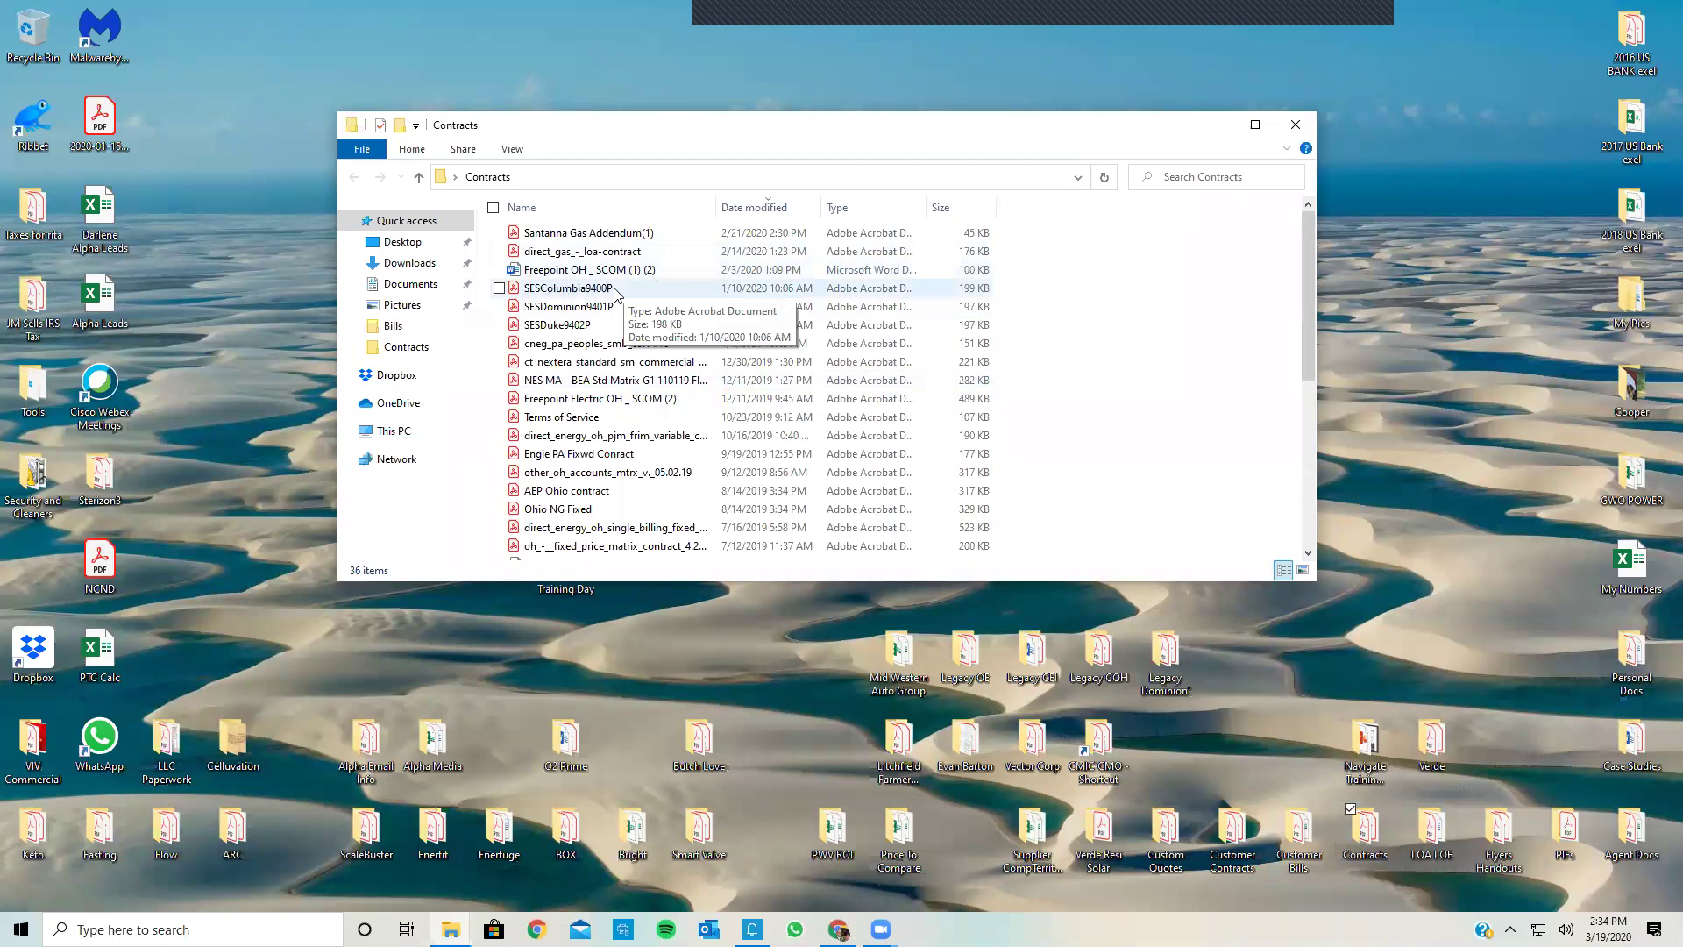
double_click(575, 308)
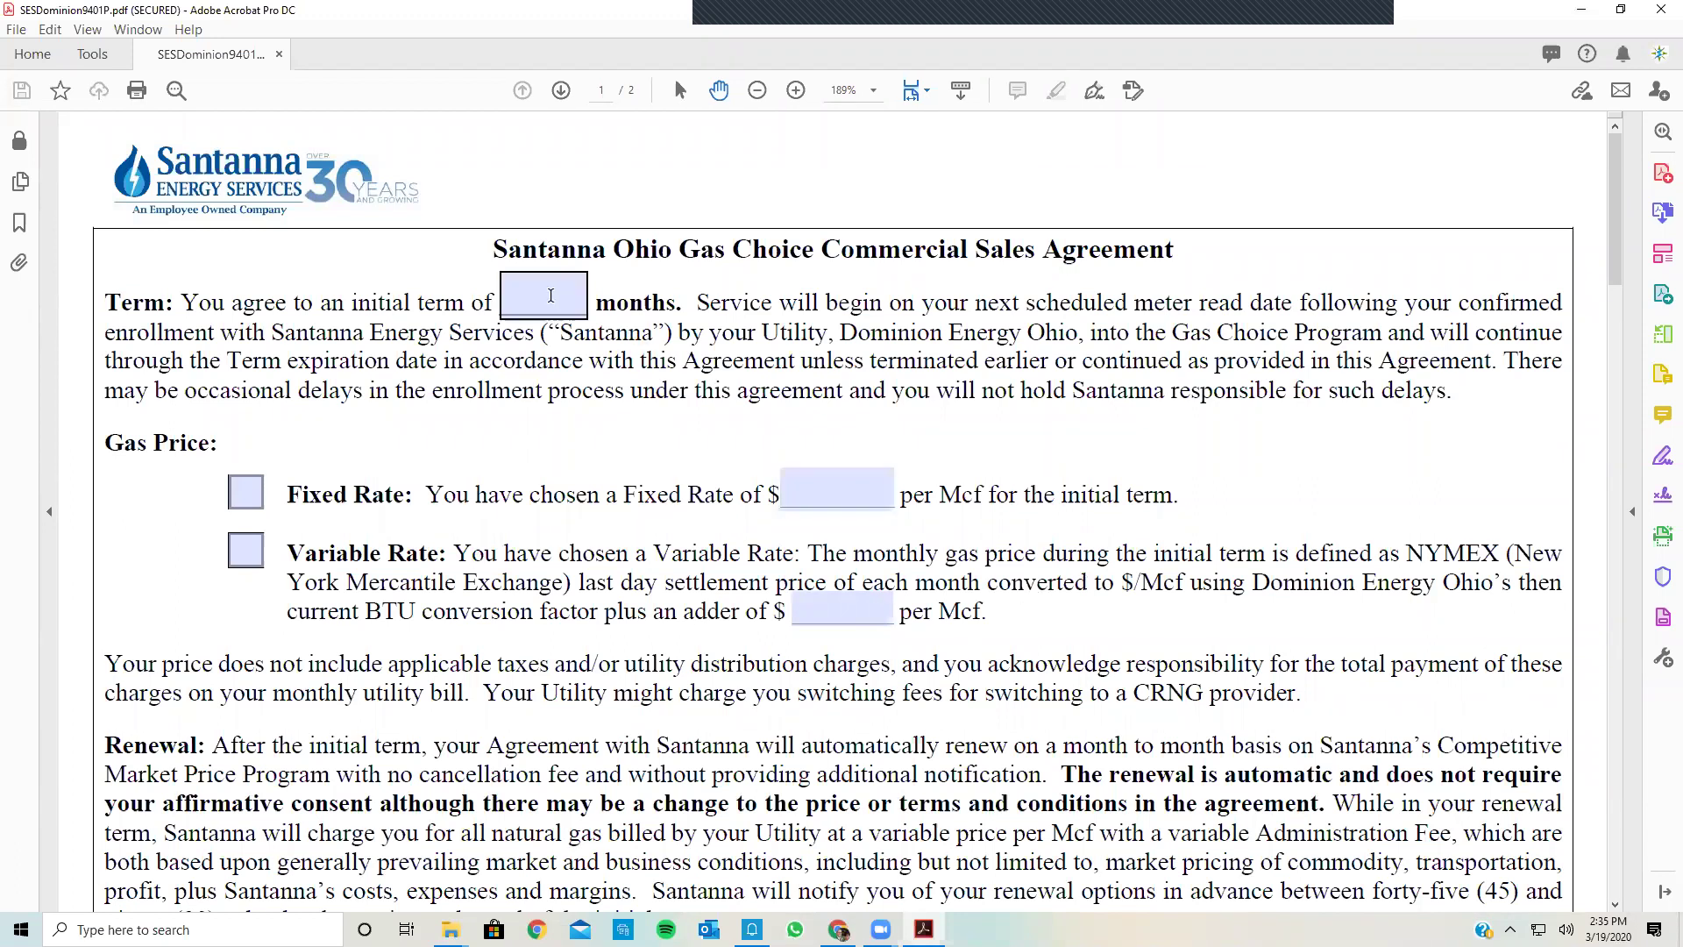
Step: Set the agreement term to 36 months and check Fixed Rate at $3.29
left_click(551, 296)
type("36")
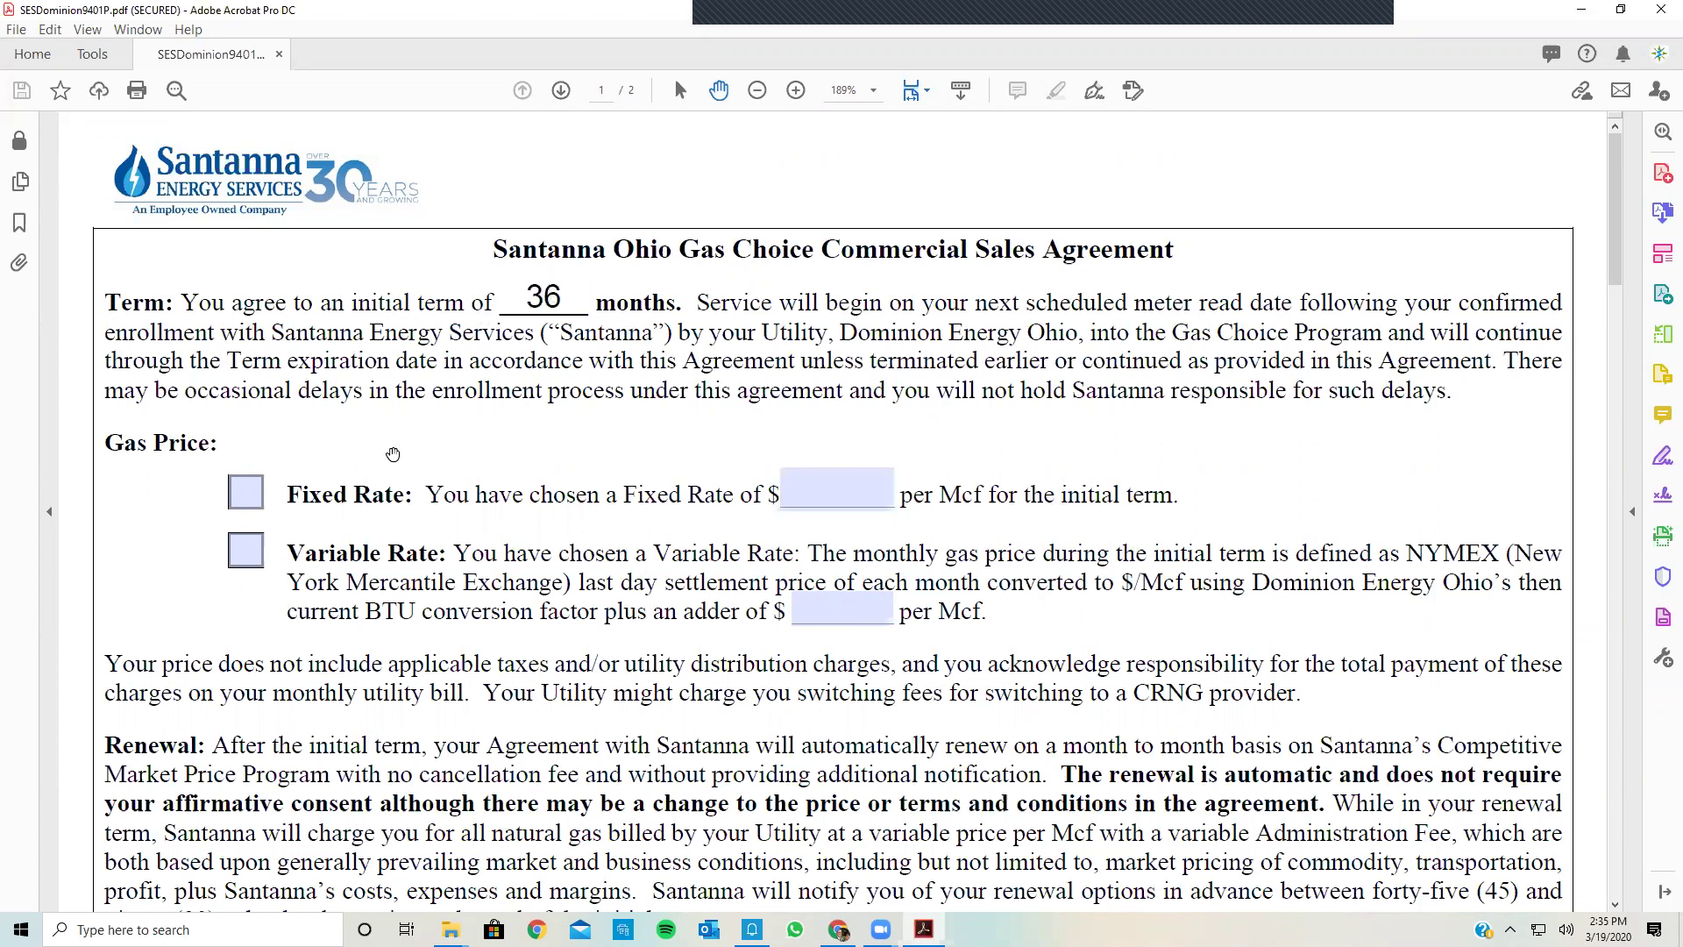
left_click(246, 493)
left_click(787, 494)
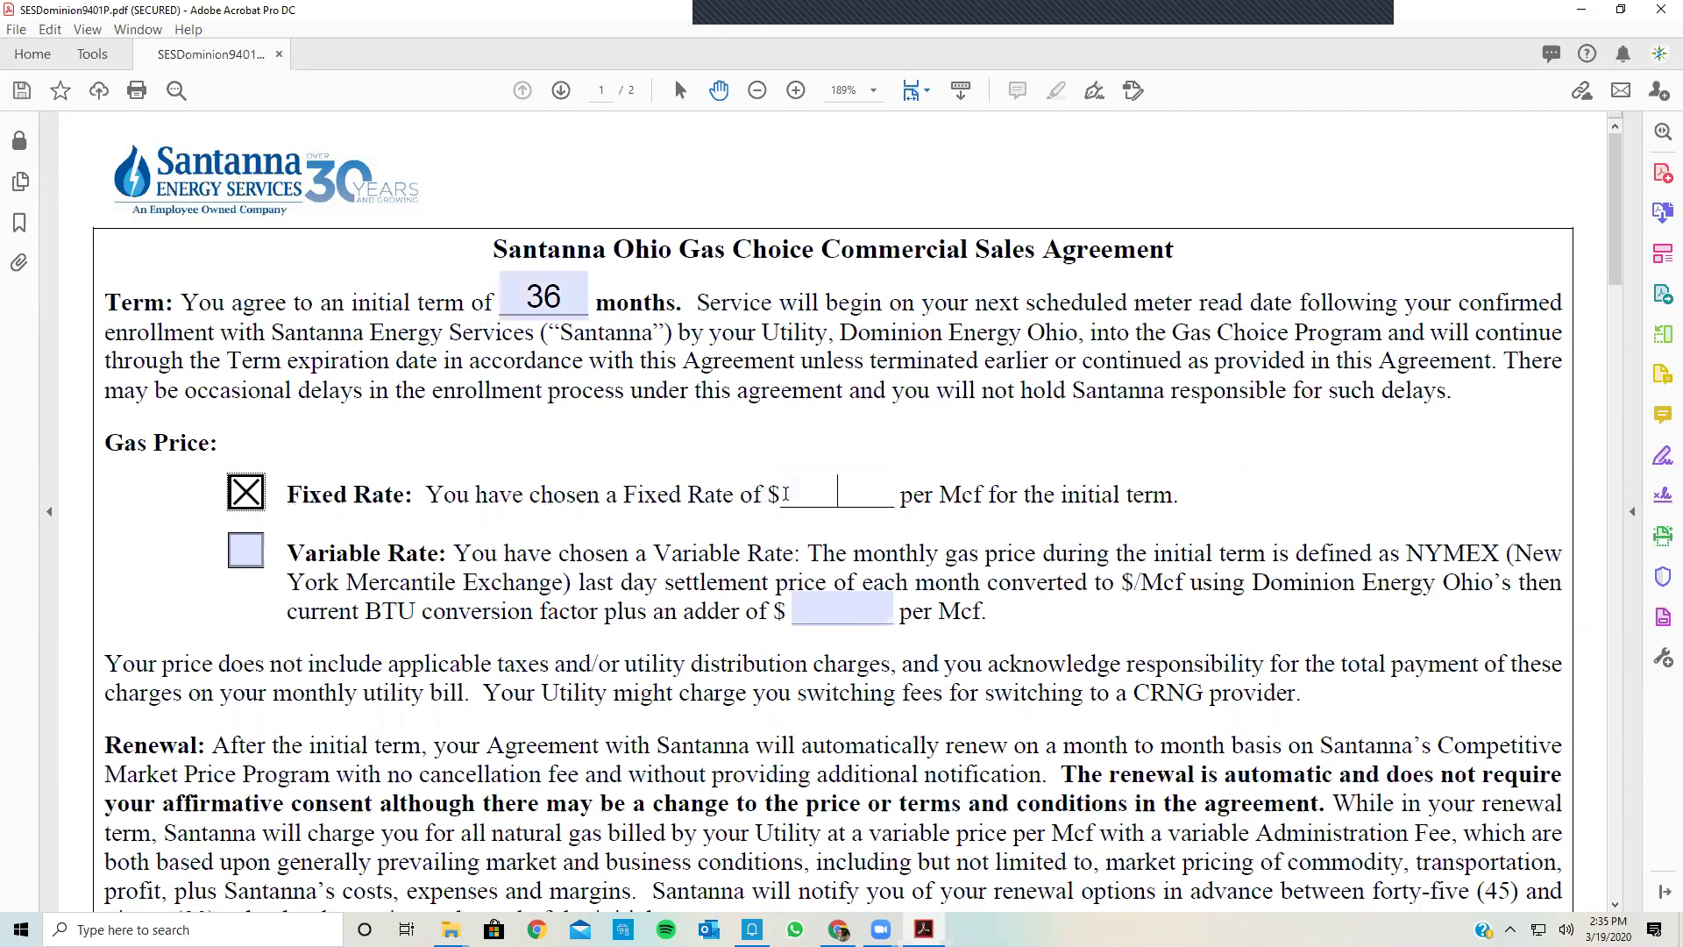
type(".")
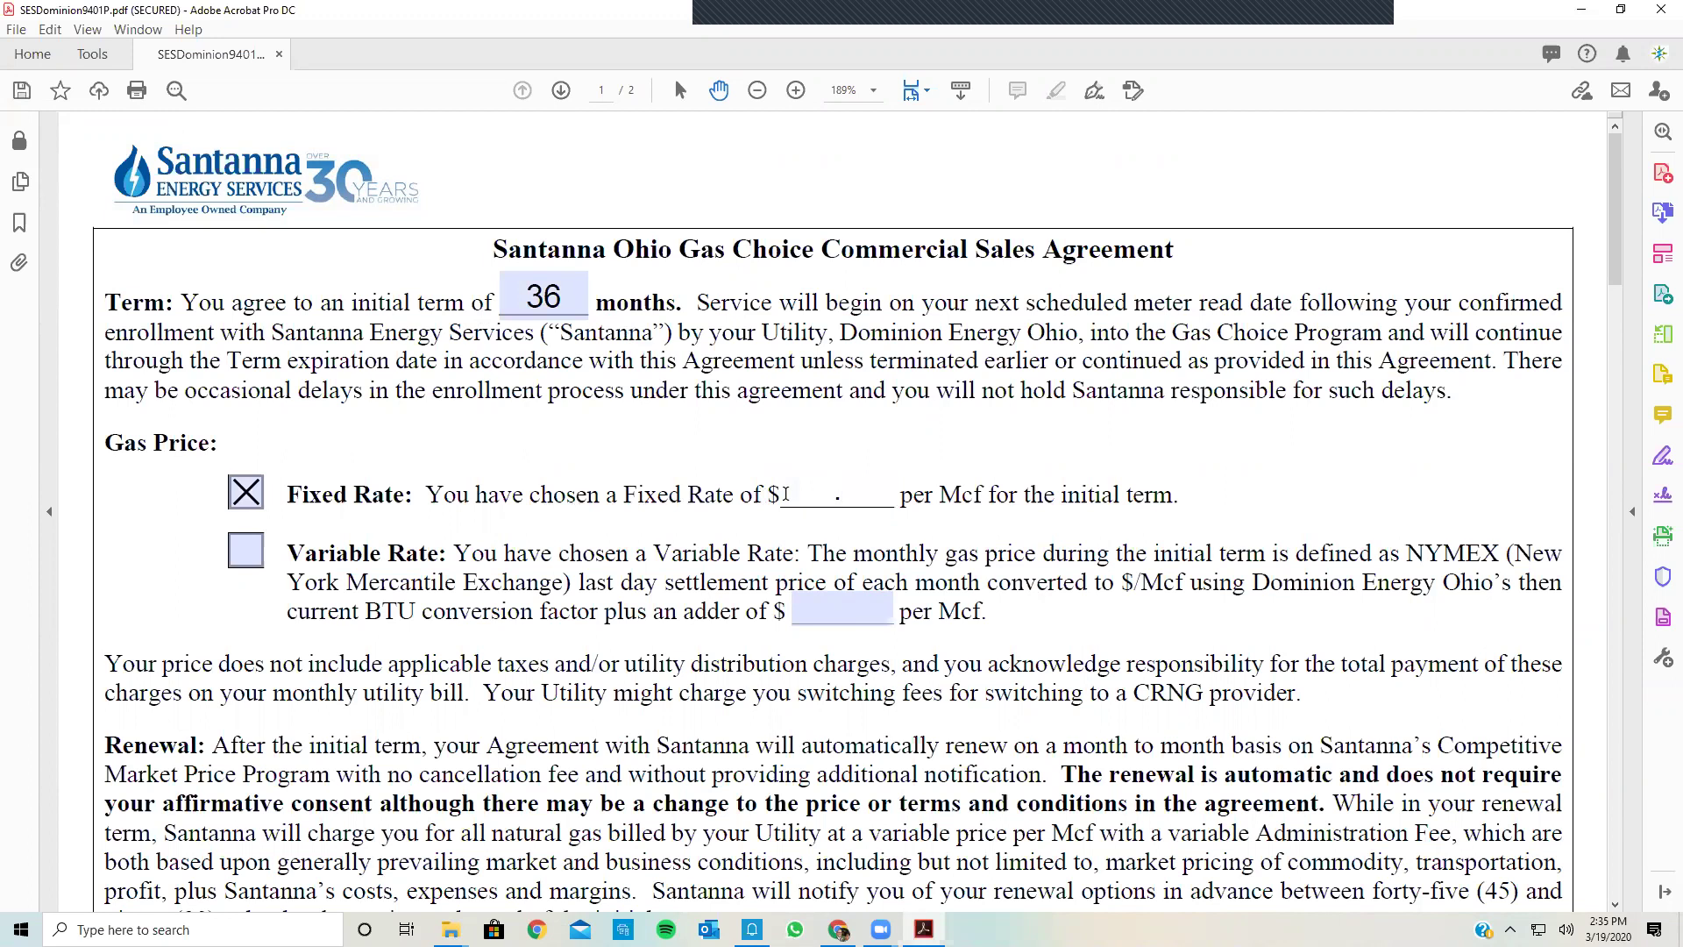
type("3.29")
Step: Enter Start Month 5/2020 and scroll down to the page-2 customer information form
scroll(653, 603, "down", 3)
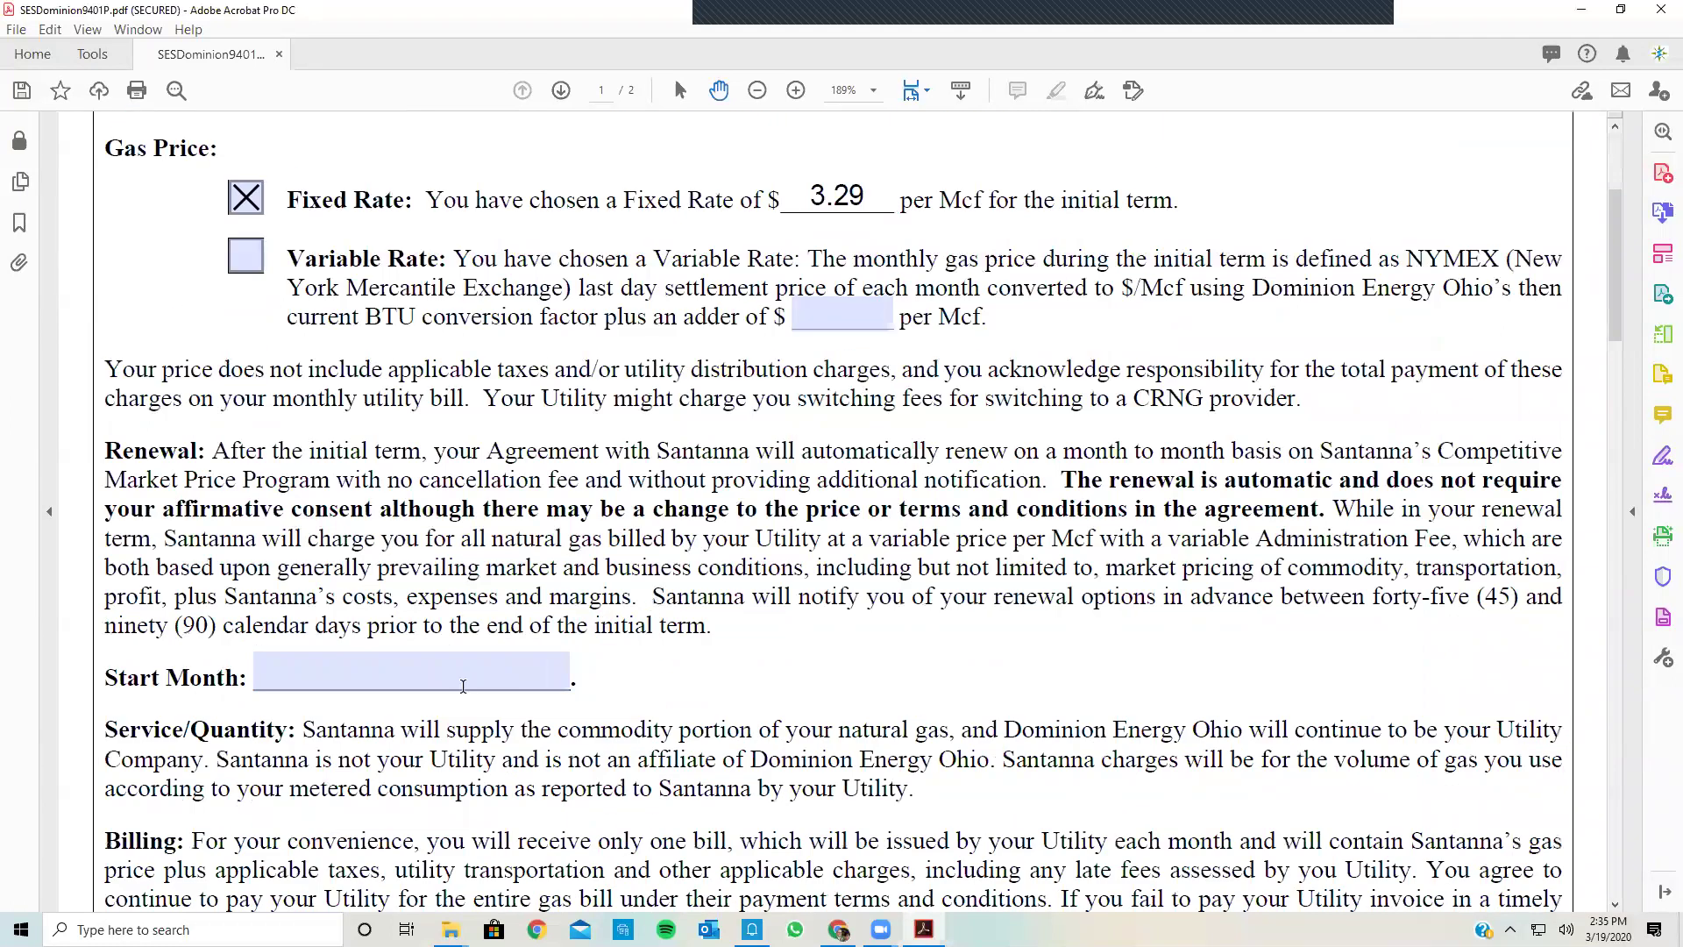
left_click(463, 685)
type("5/20")
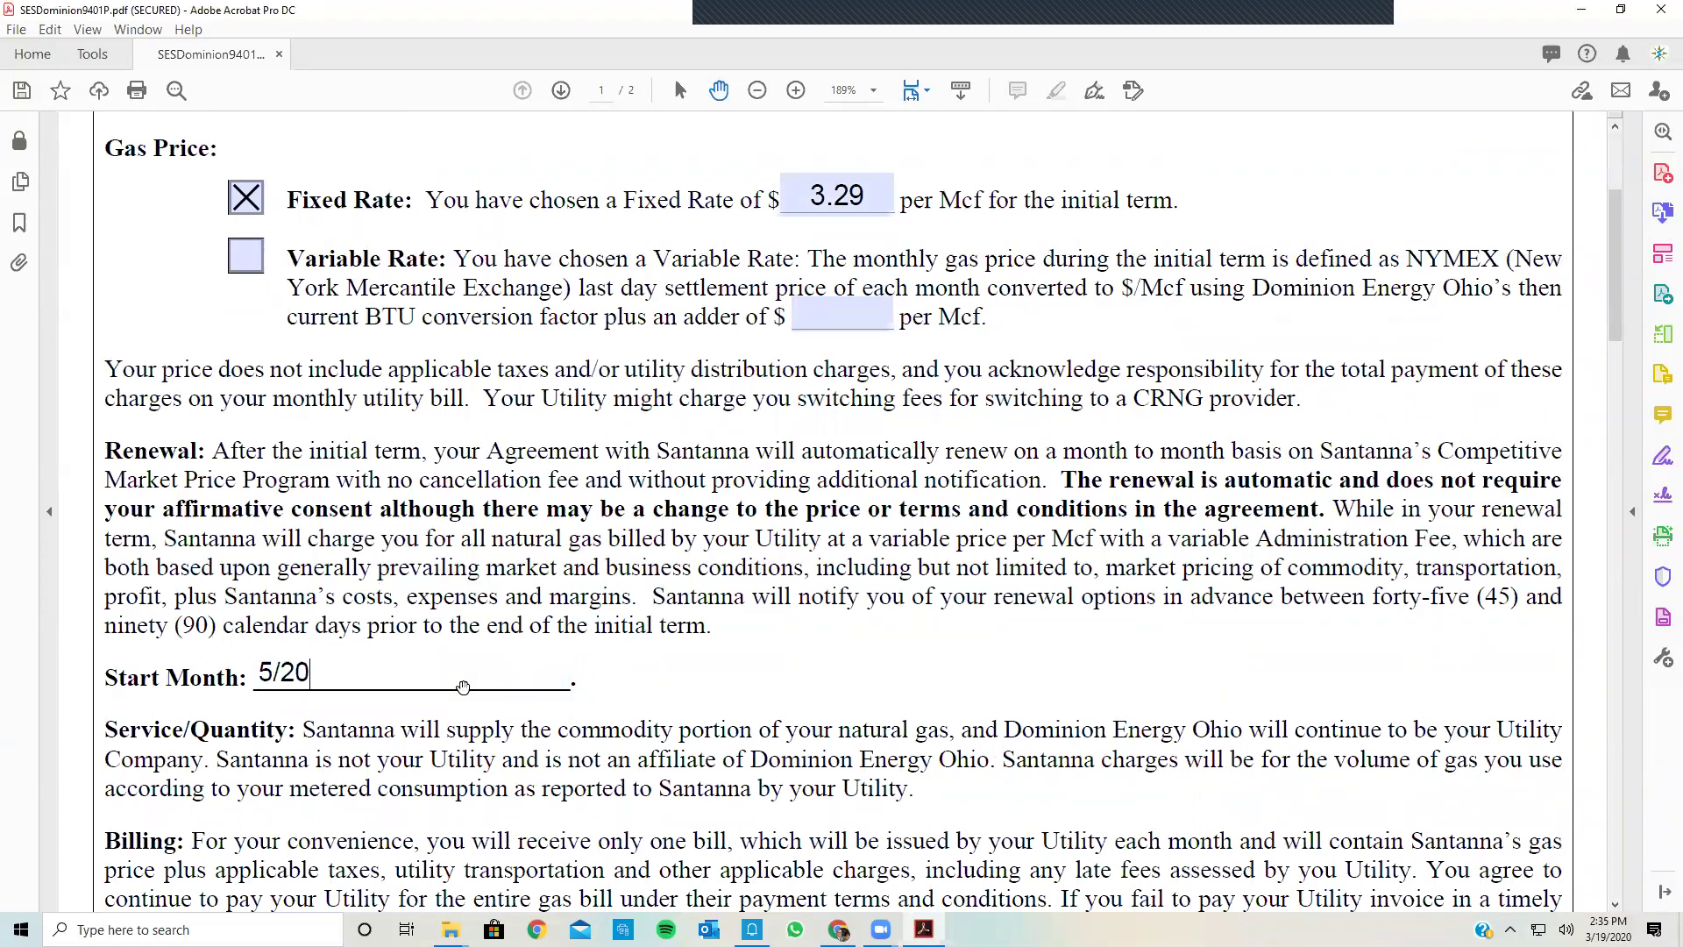
type("20")
scroll(463, 687, "down", 1)
scroll(491, 213, "up", 5)
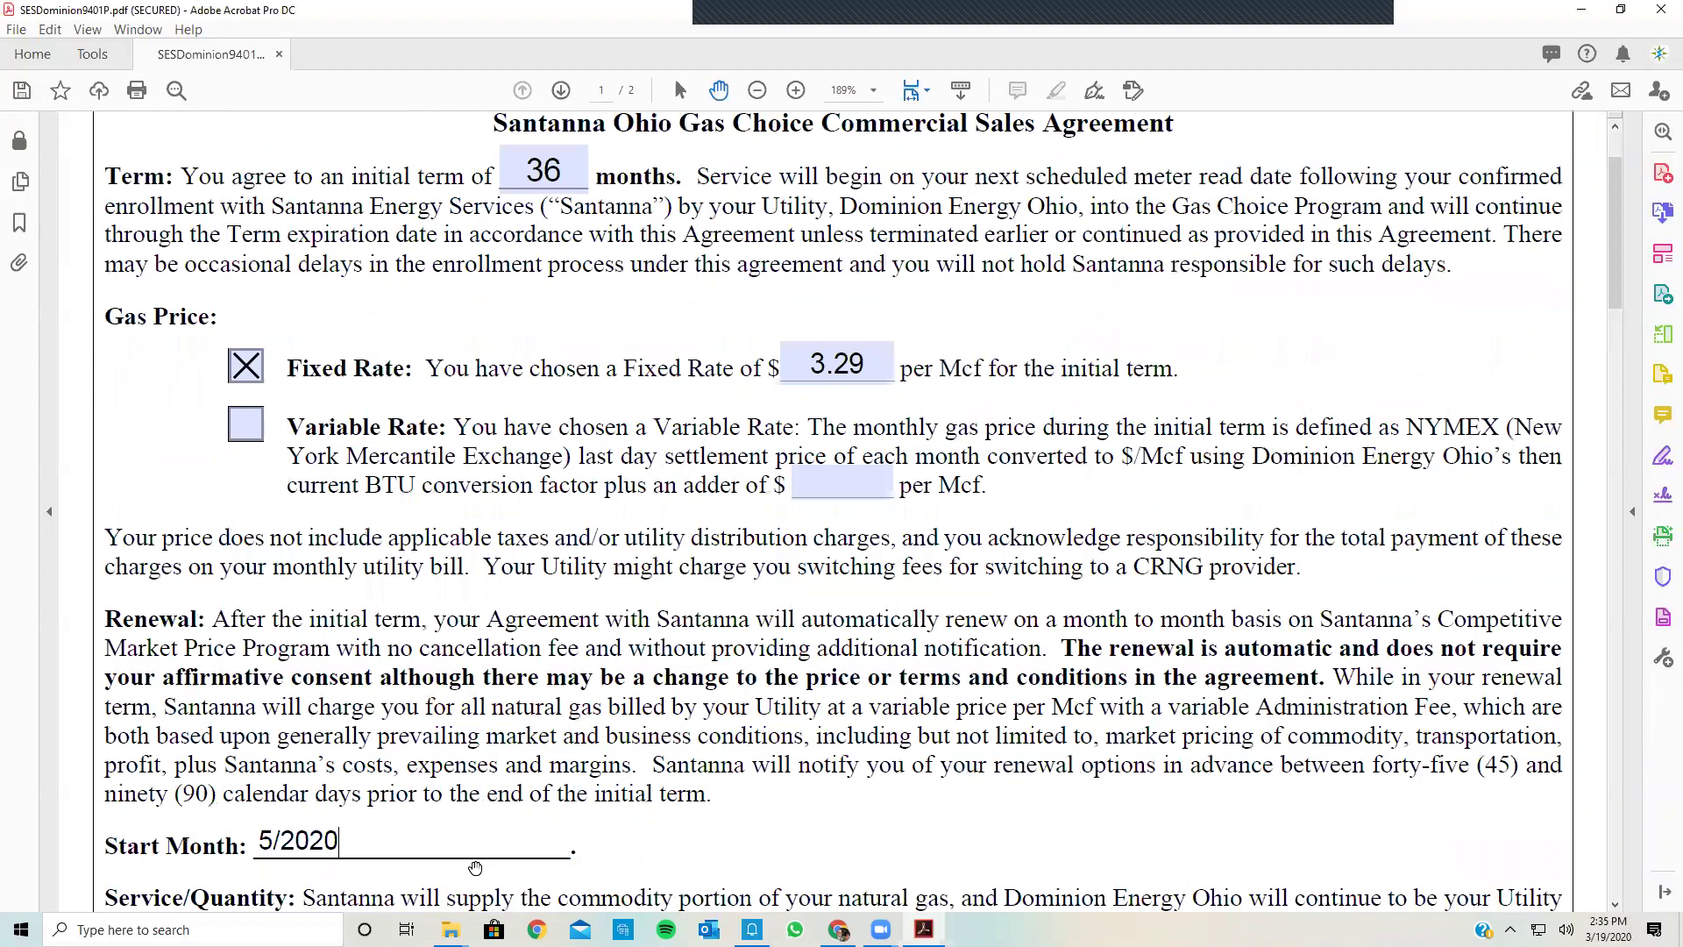
scroll(476, 868, "down", 3)
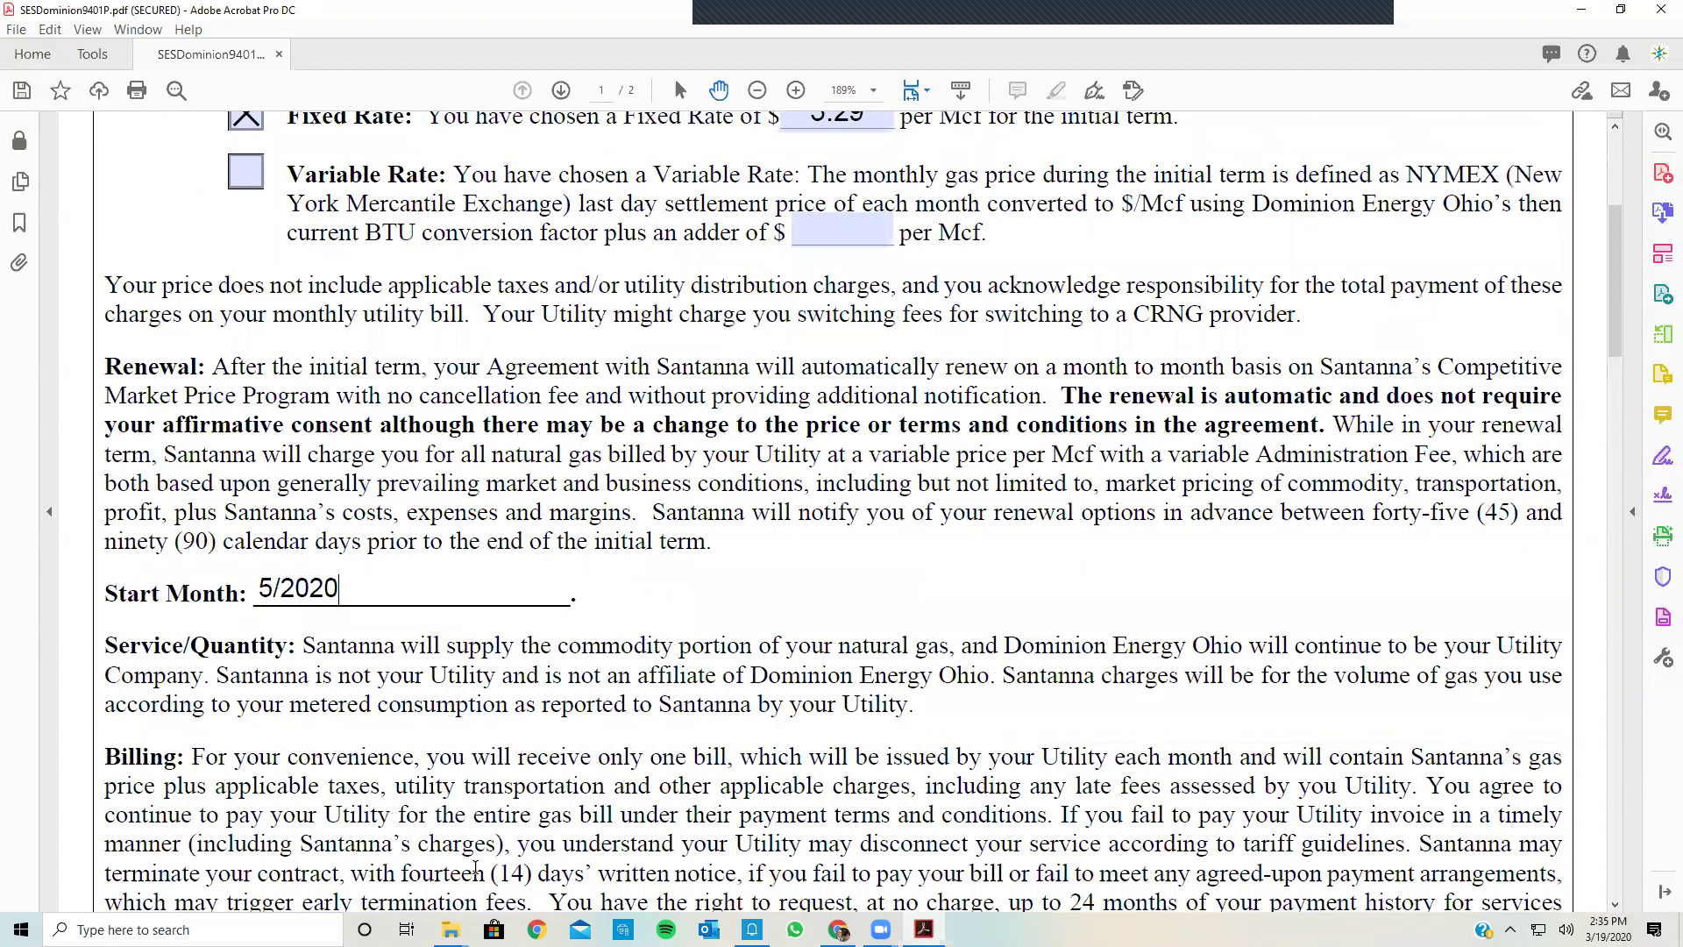
scroll(476, 868, "down", 4)
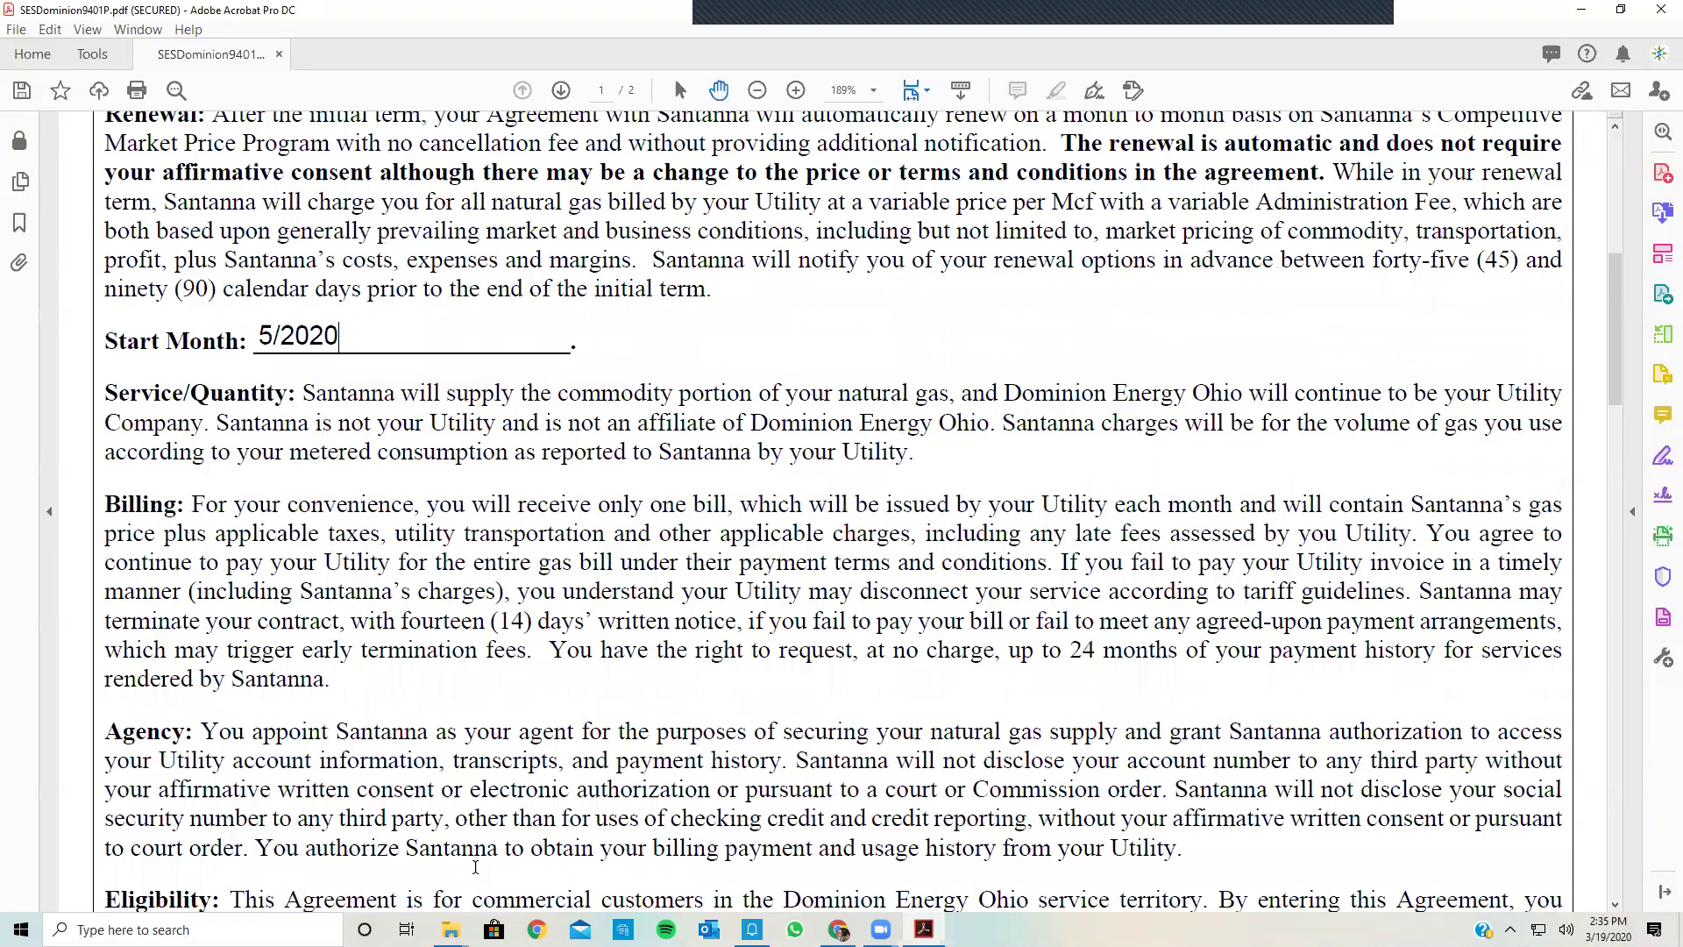
scroll(613, 336, "down", 3)
scroll(614, 336, "down", 5)
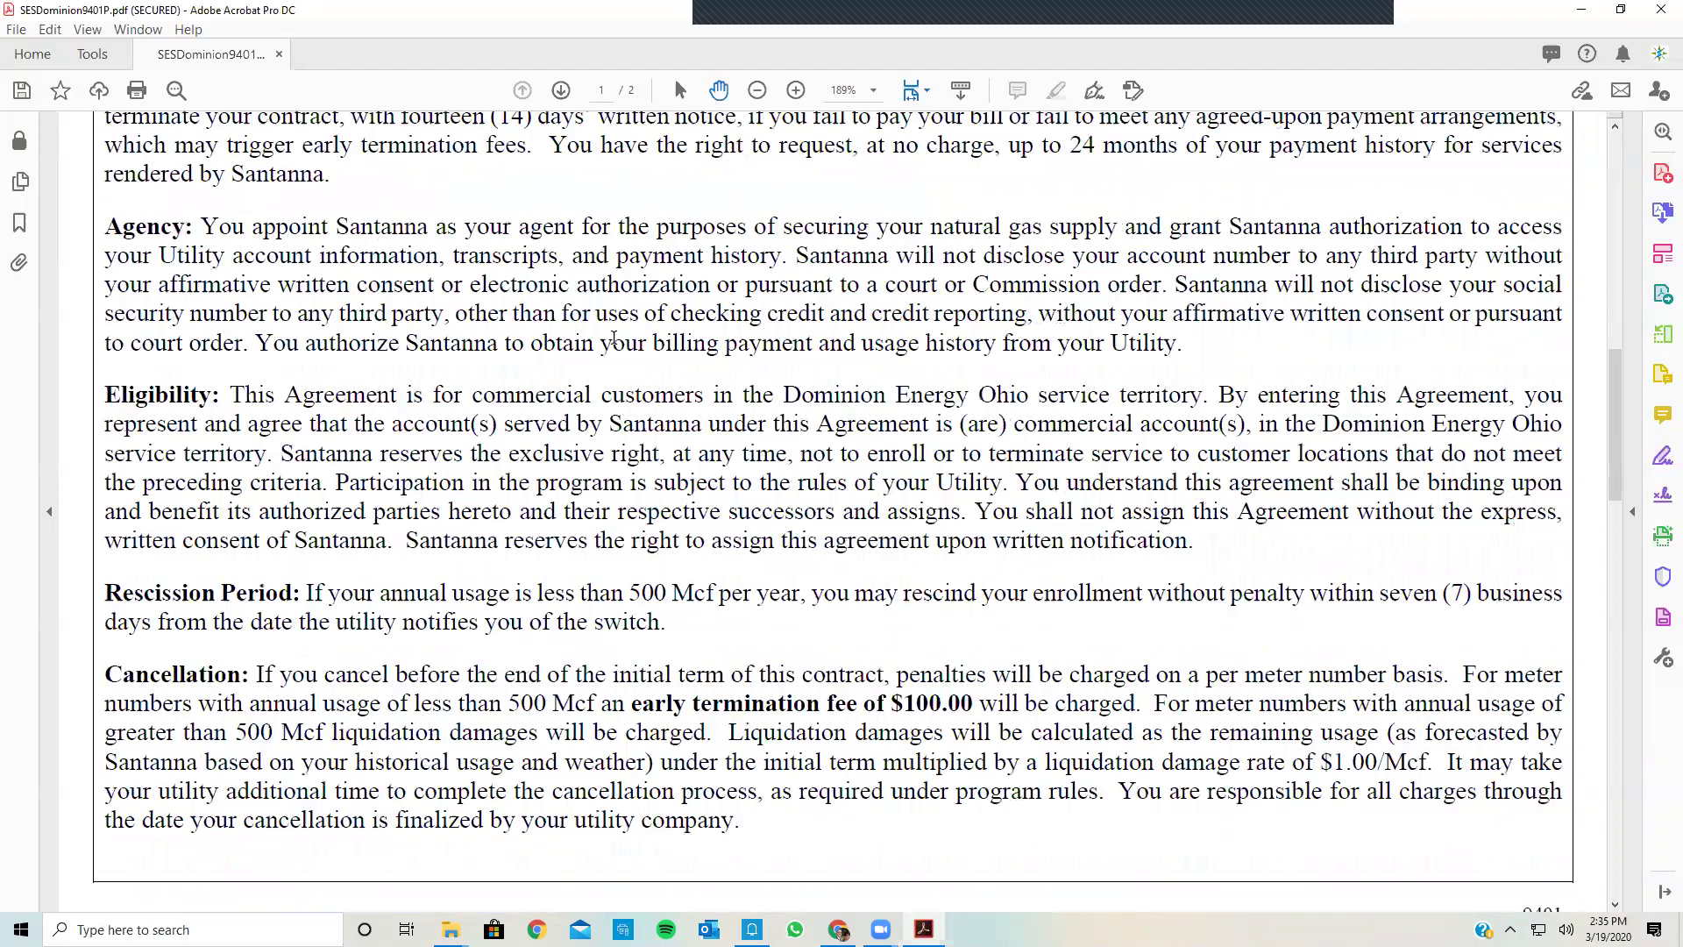
scroll(614, 339, "down", 2)
scroll(614, 336, "down", 16)
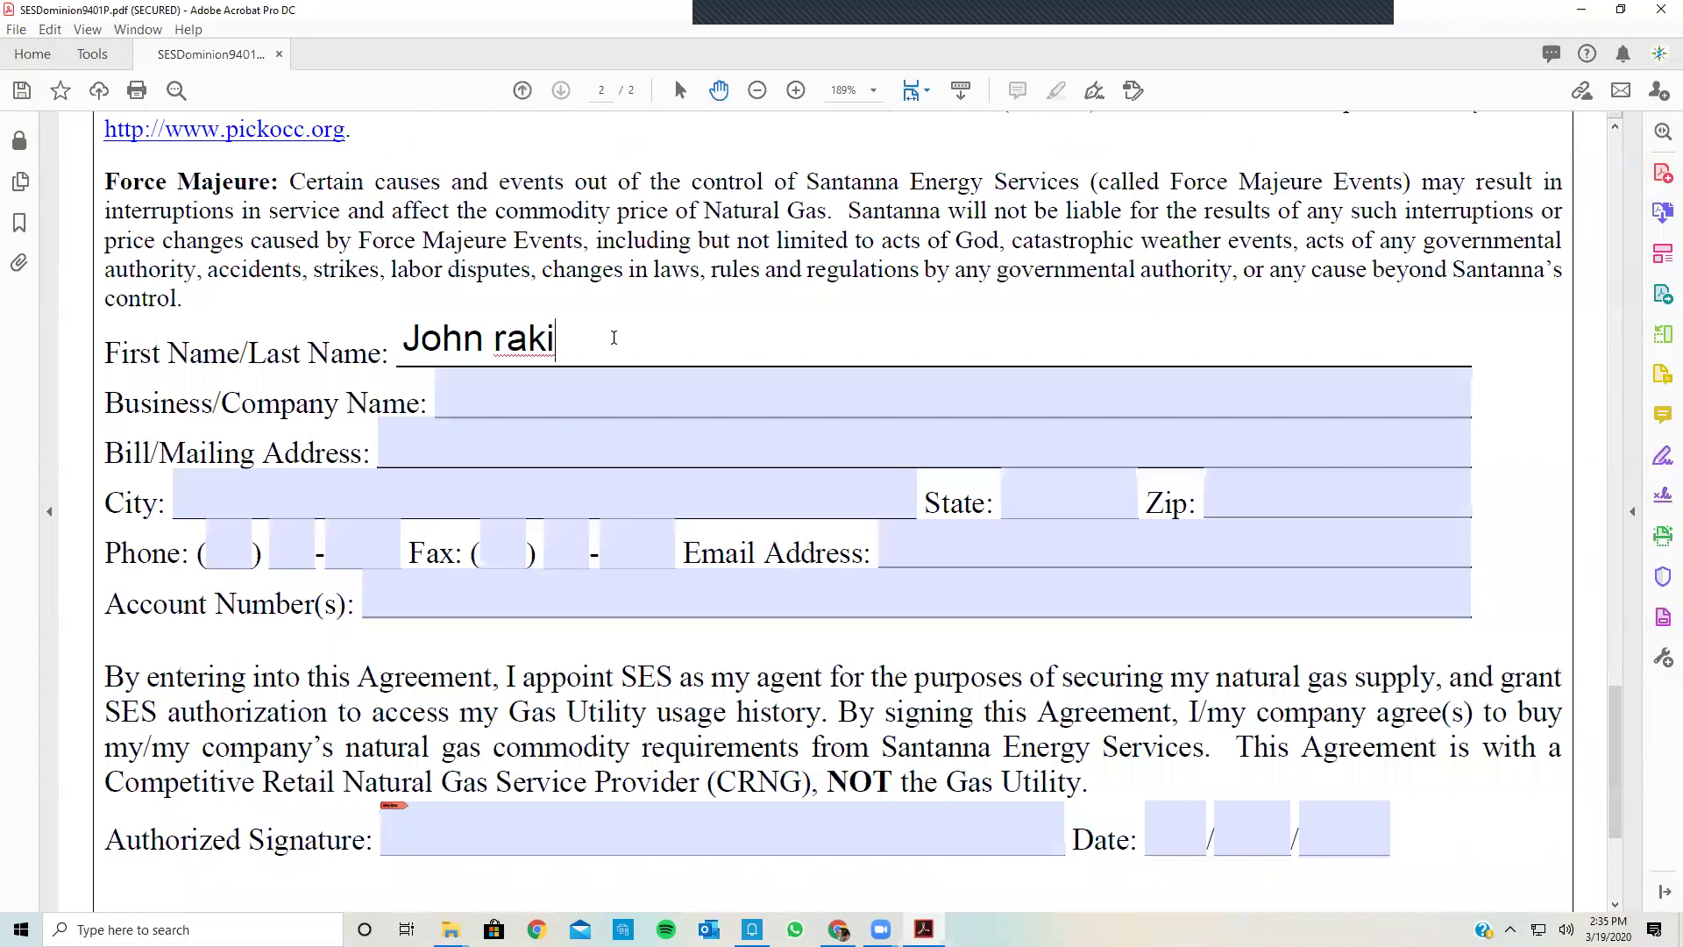
Step: Finish the customer's last name, enter company Halo Inc and the mailing street address
left_click(561, 392)
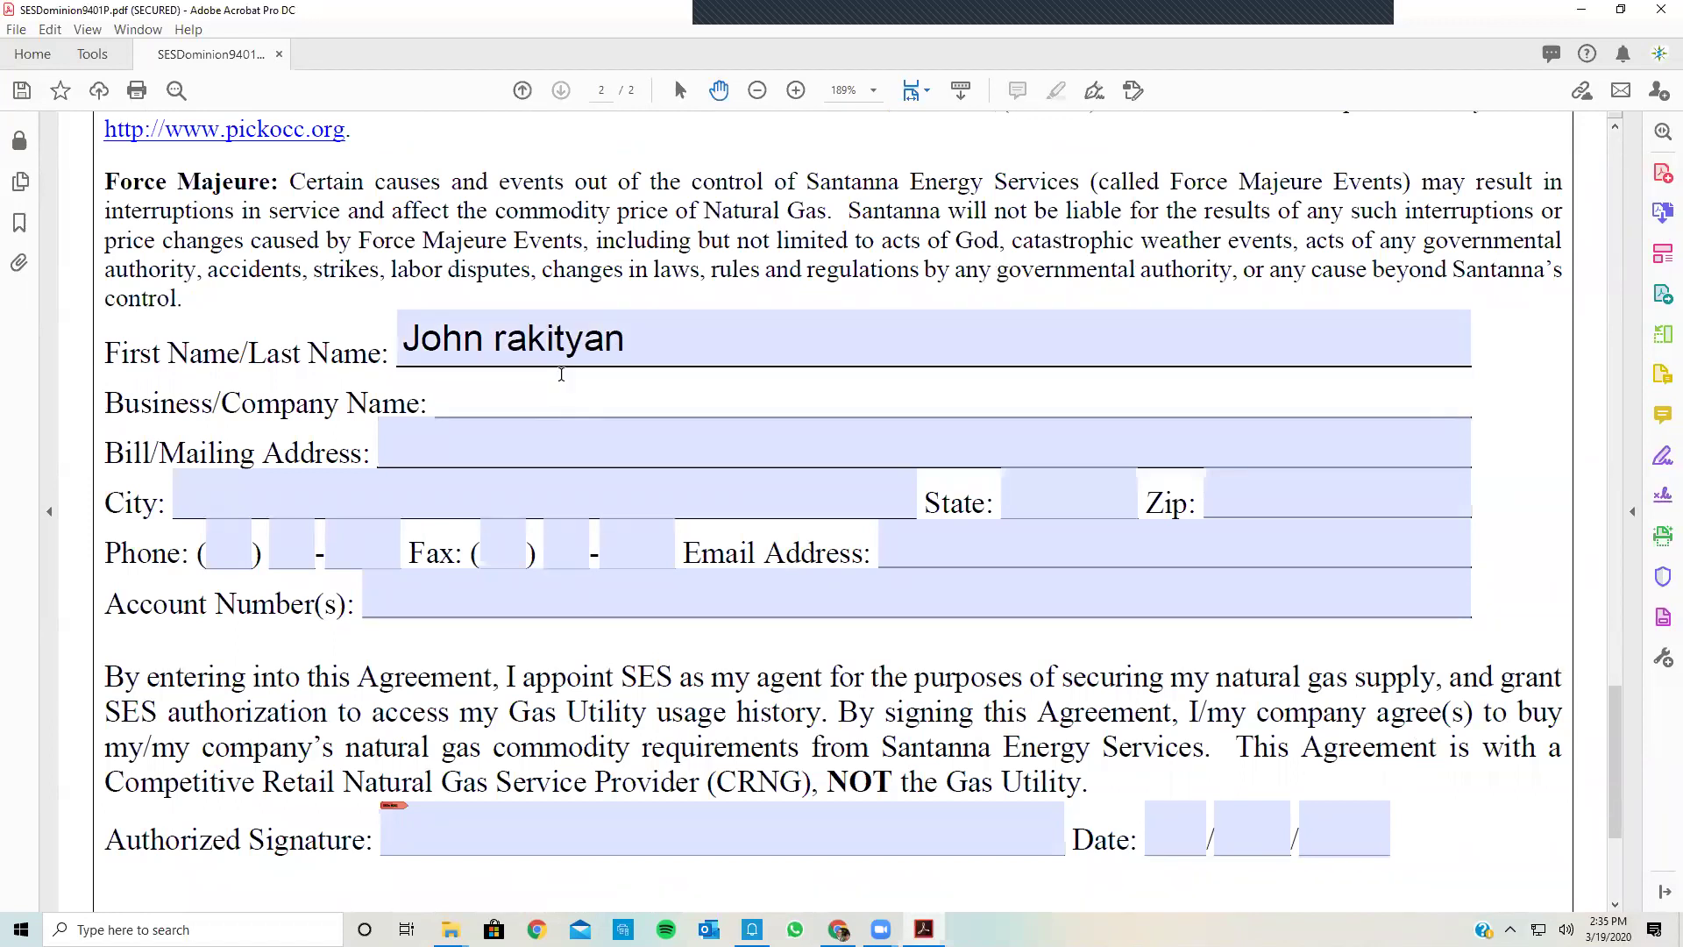
type("Halo Inc")
left_click(544, 447)
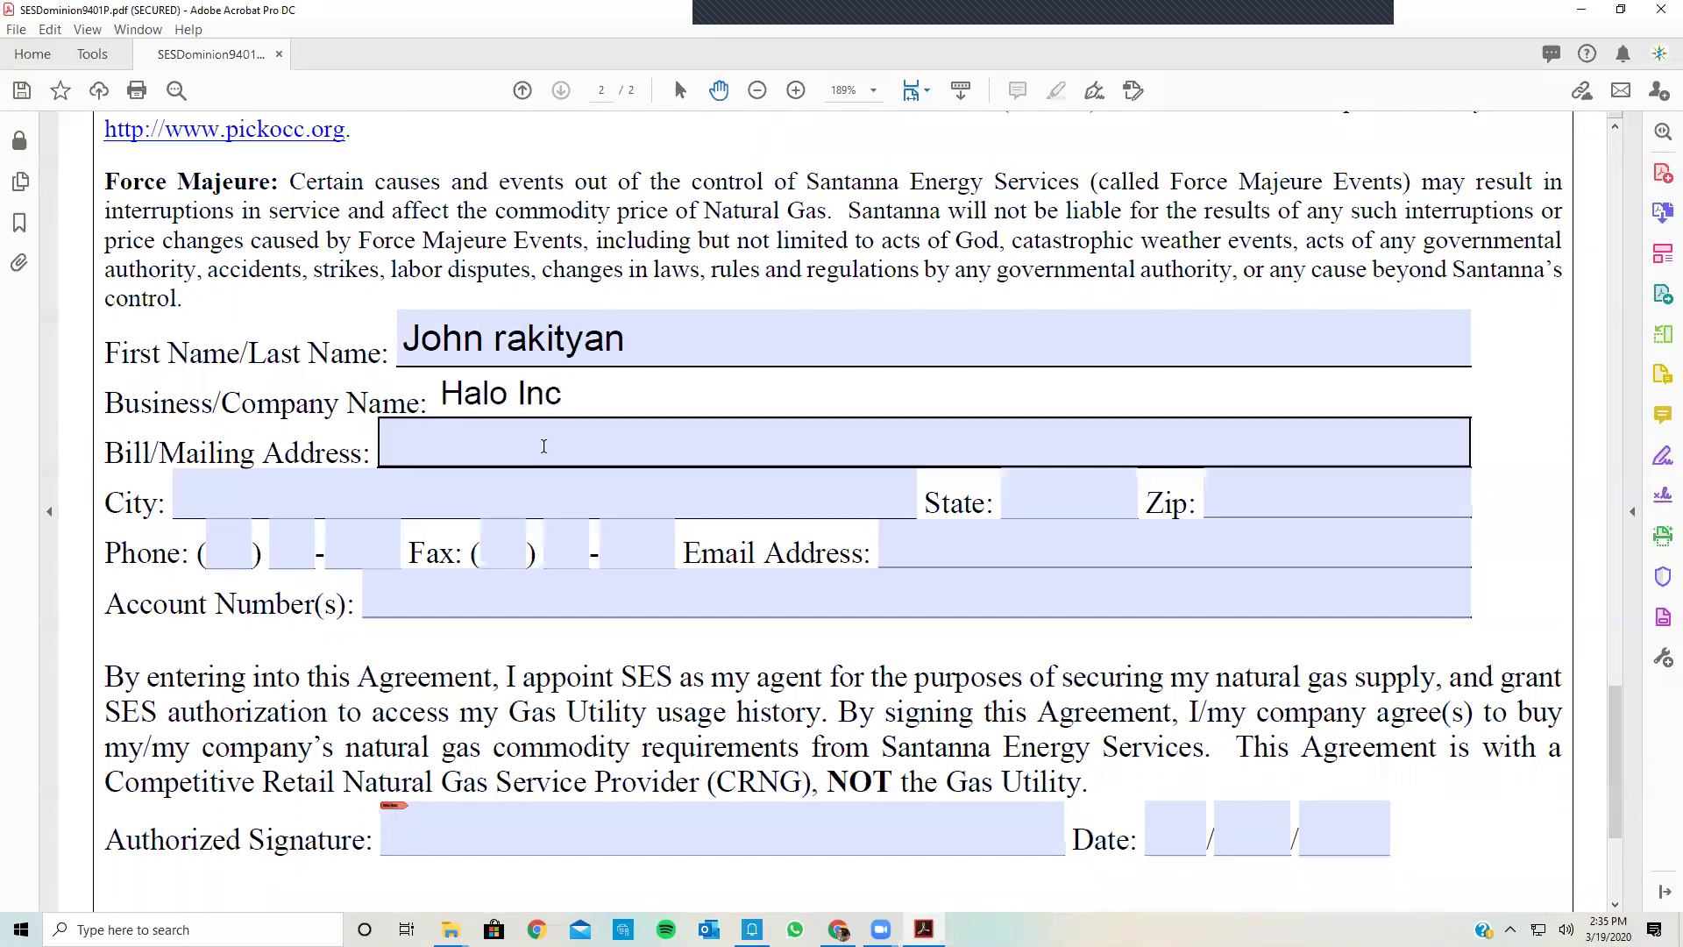
left_click(544, 447)
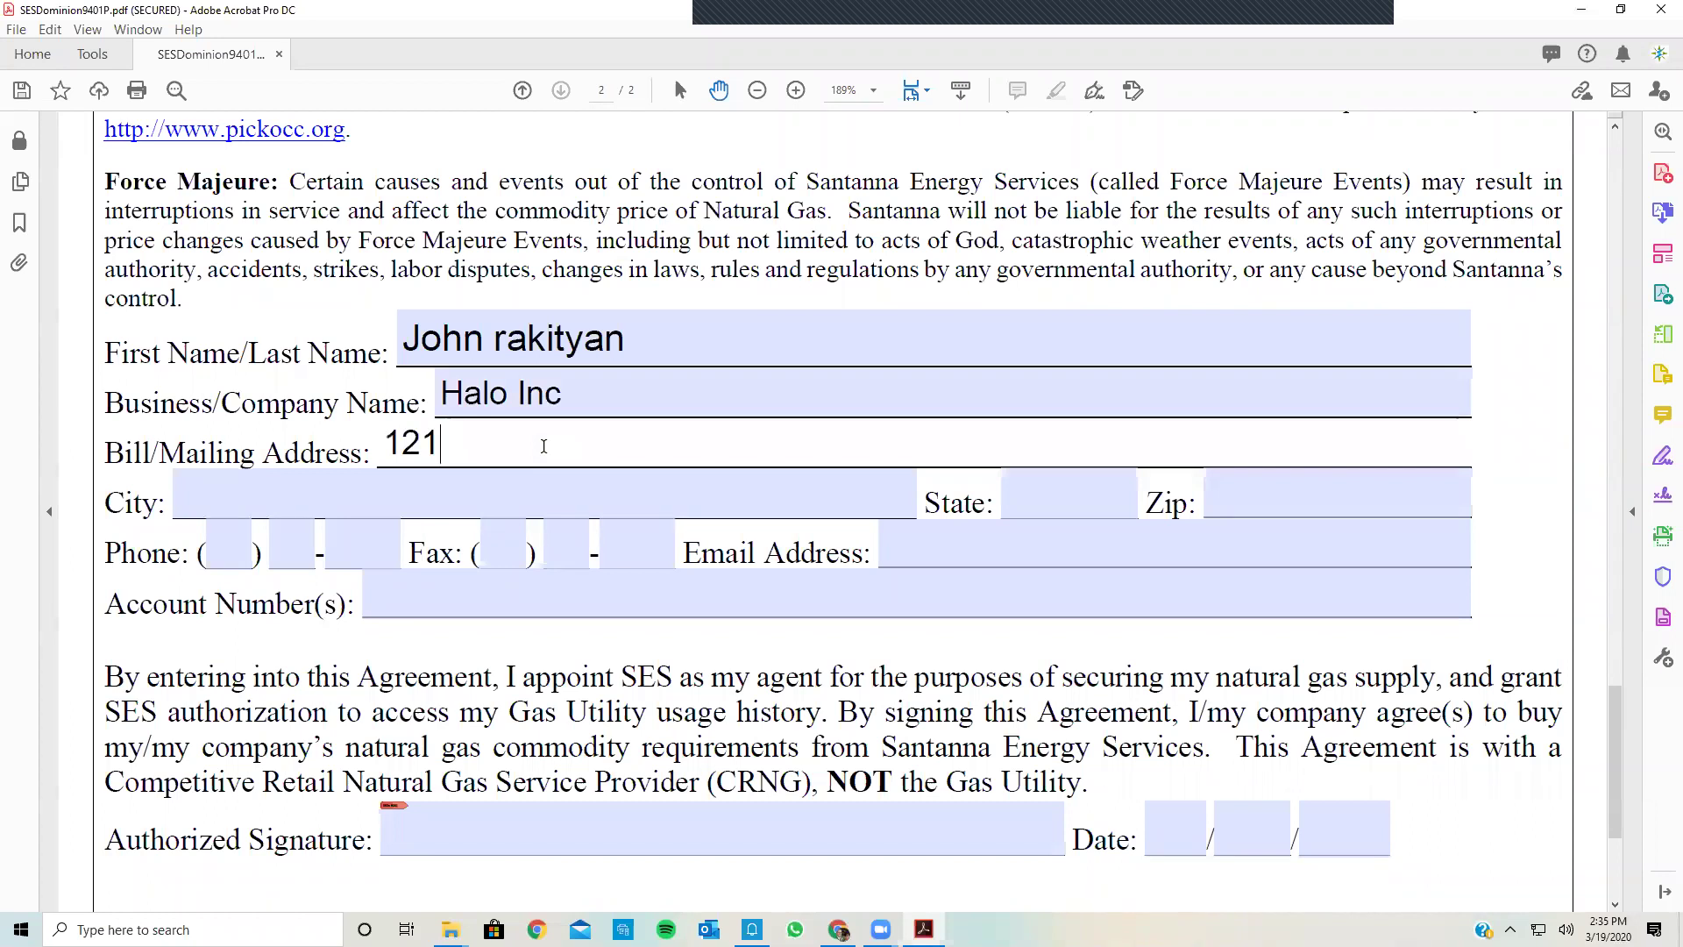
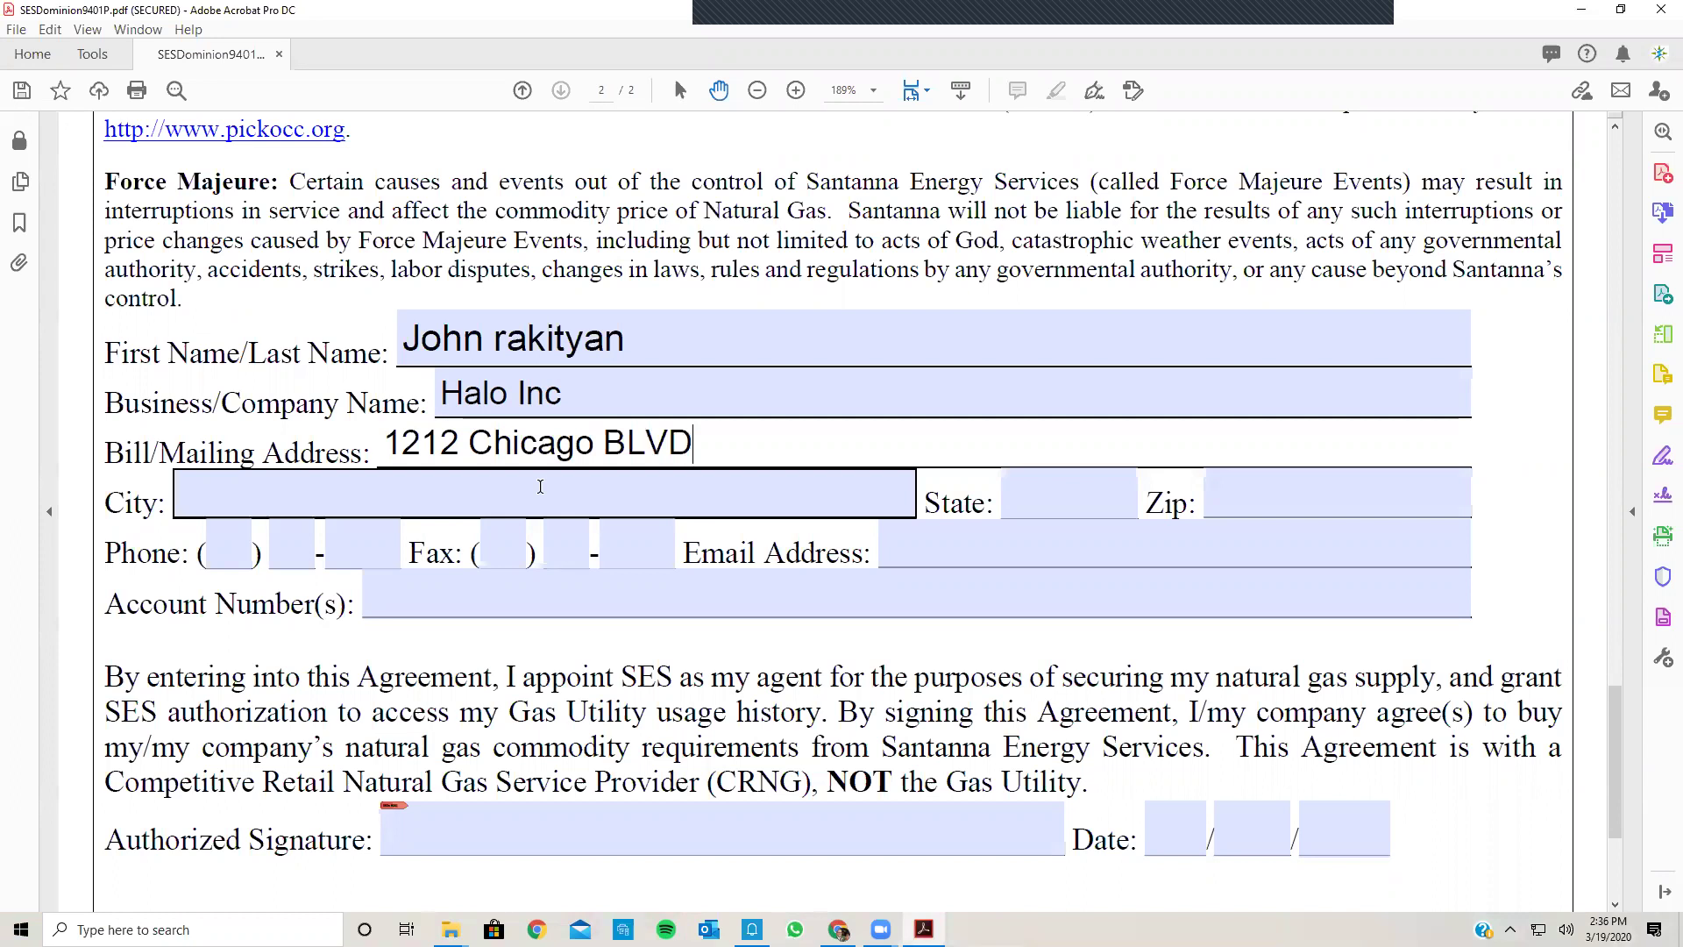
Step: Fill in the customer's city, state and zip code
left_click(541, 487)
type("Ch")
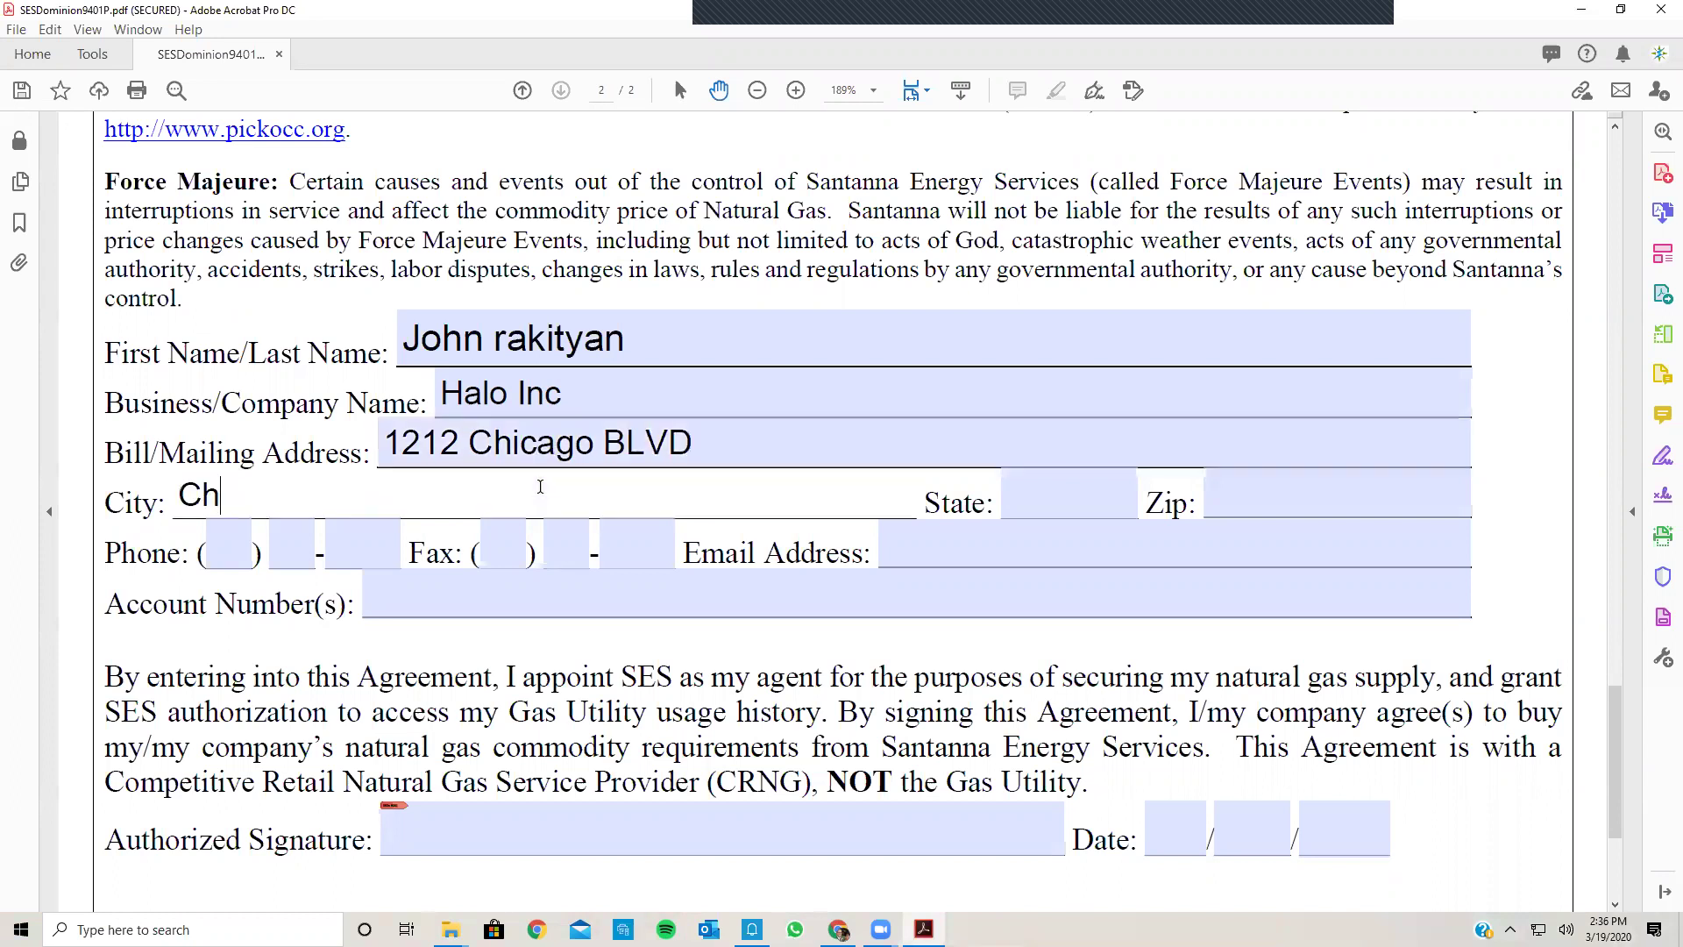
type("icago")
key("Tab")
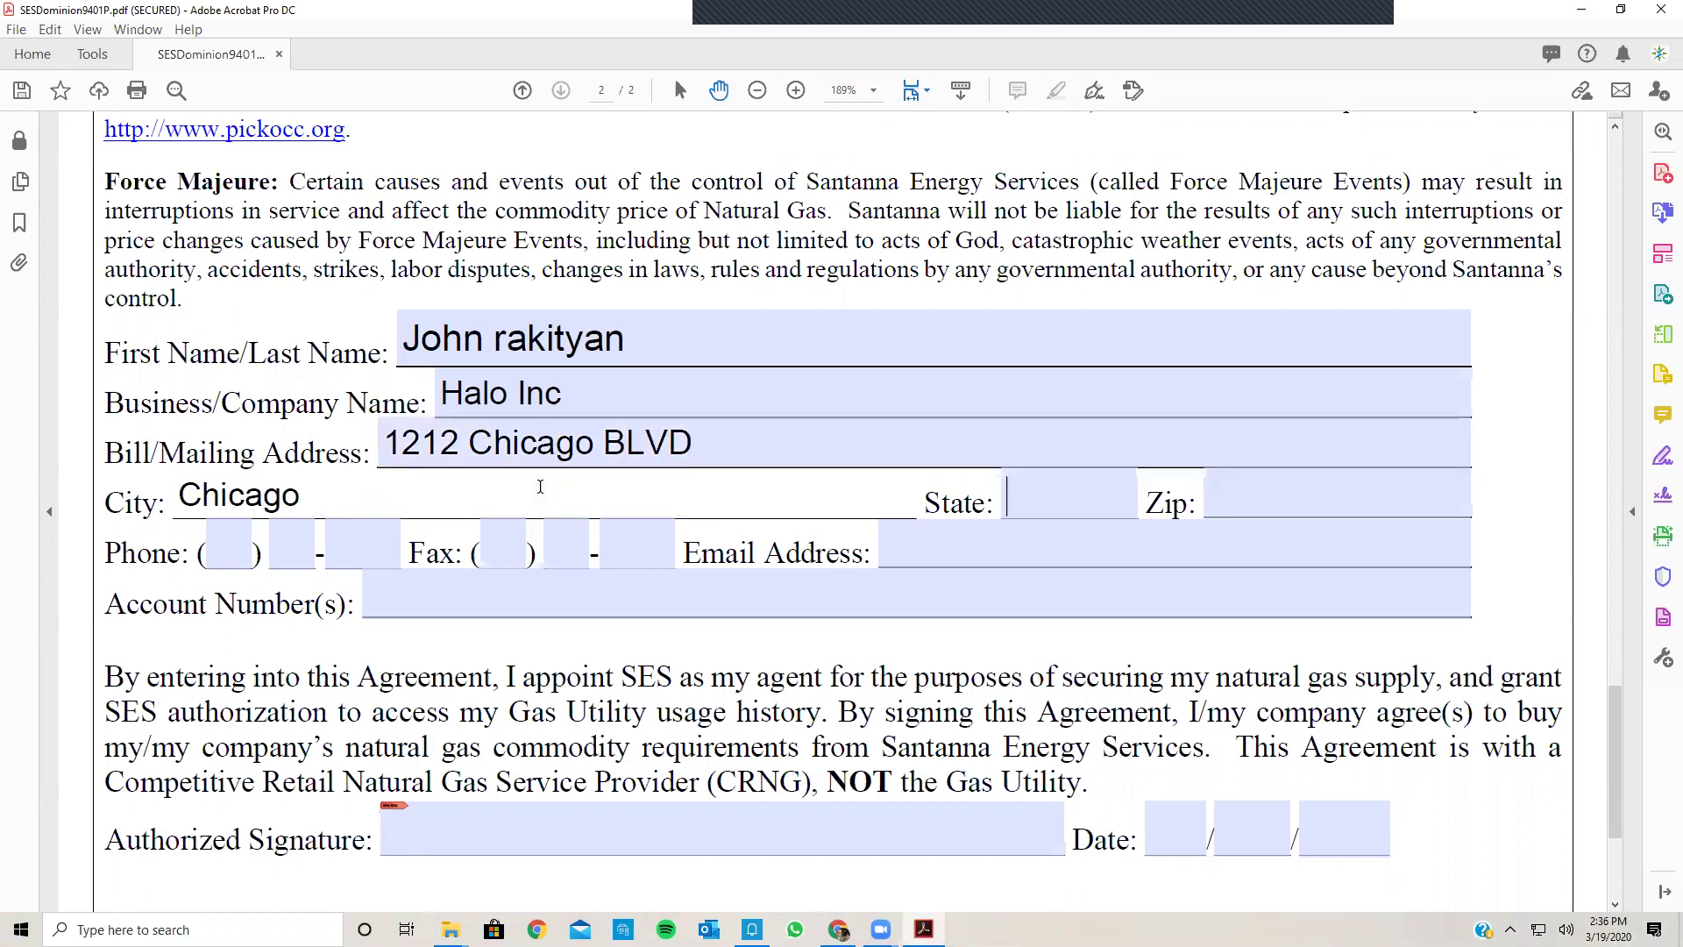
type("Ill")
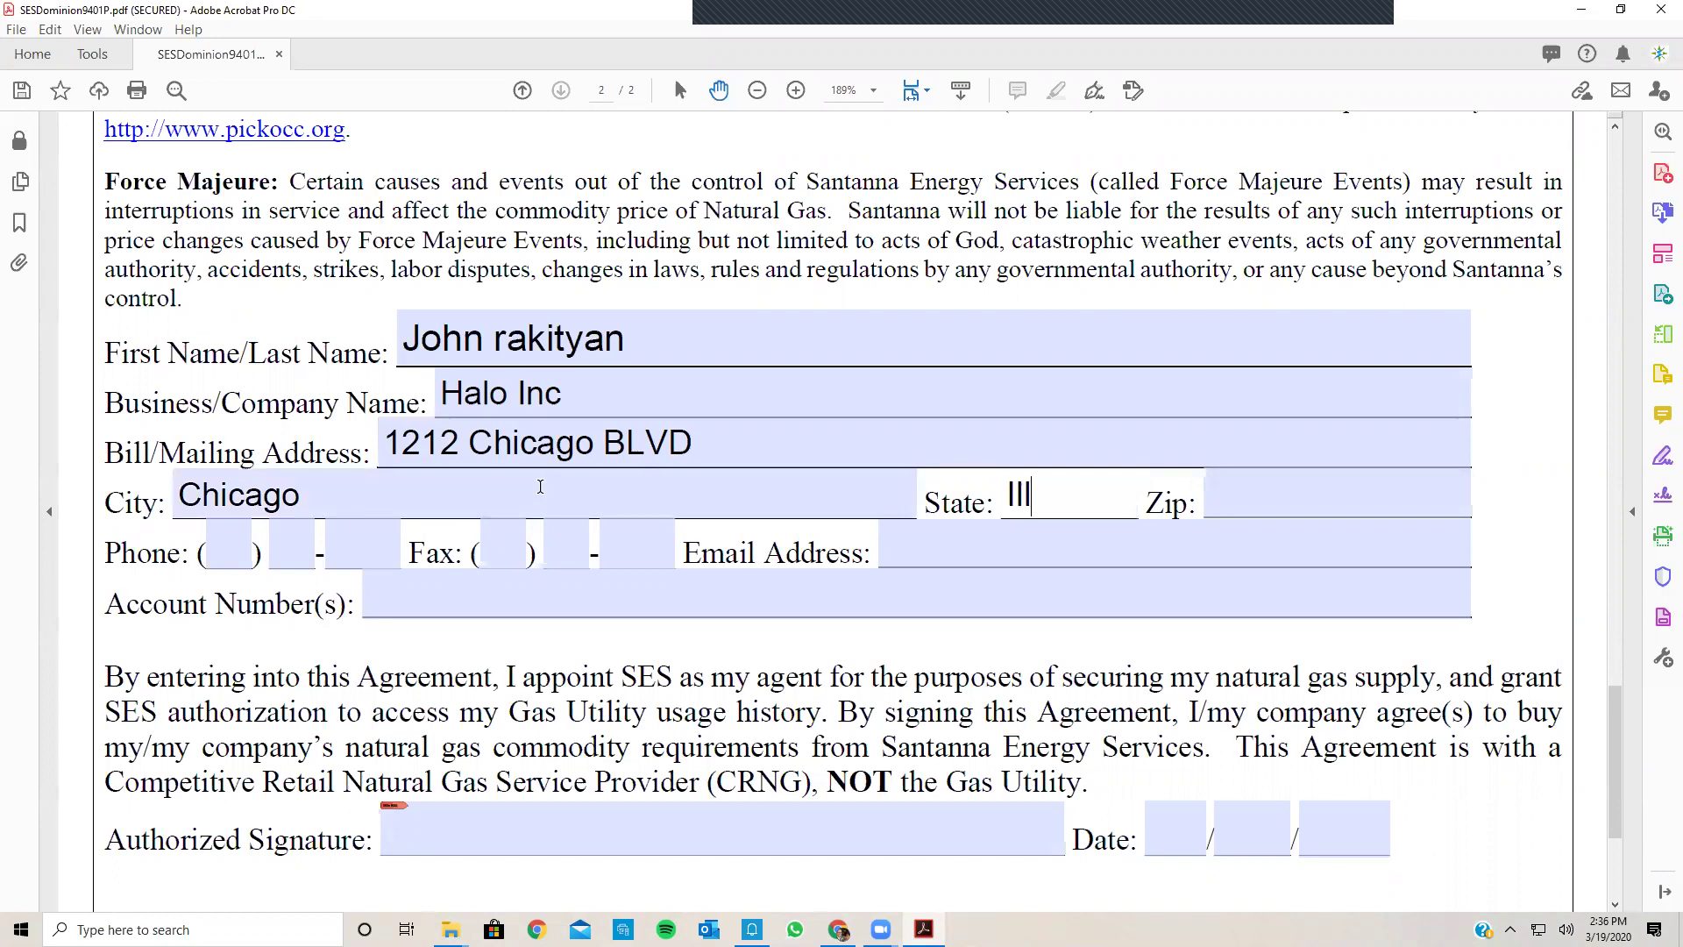
key("Tab")
type("61")
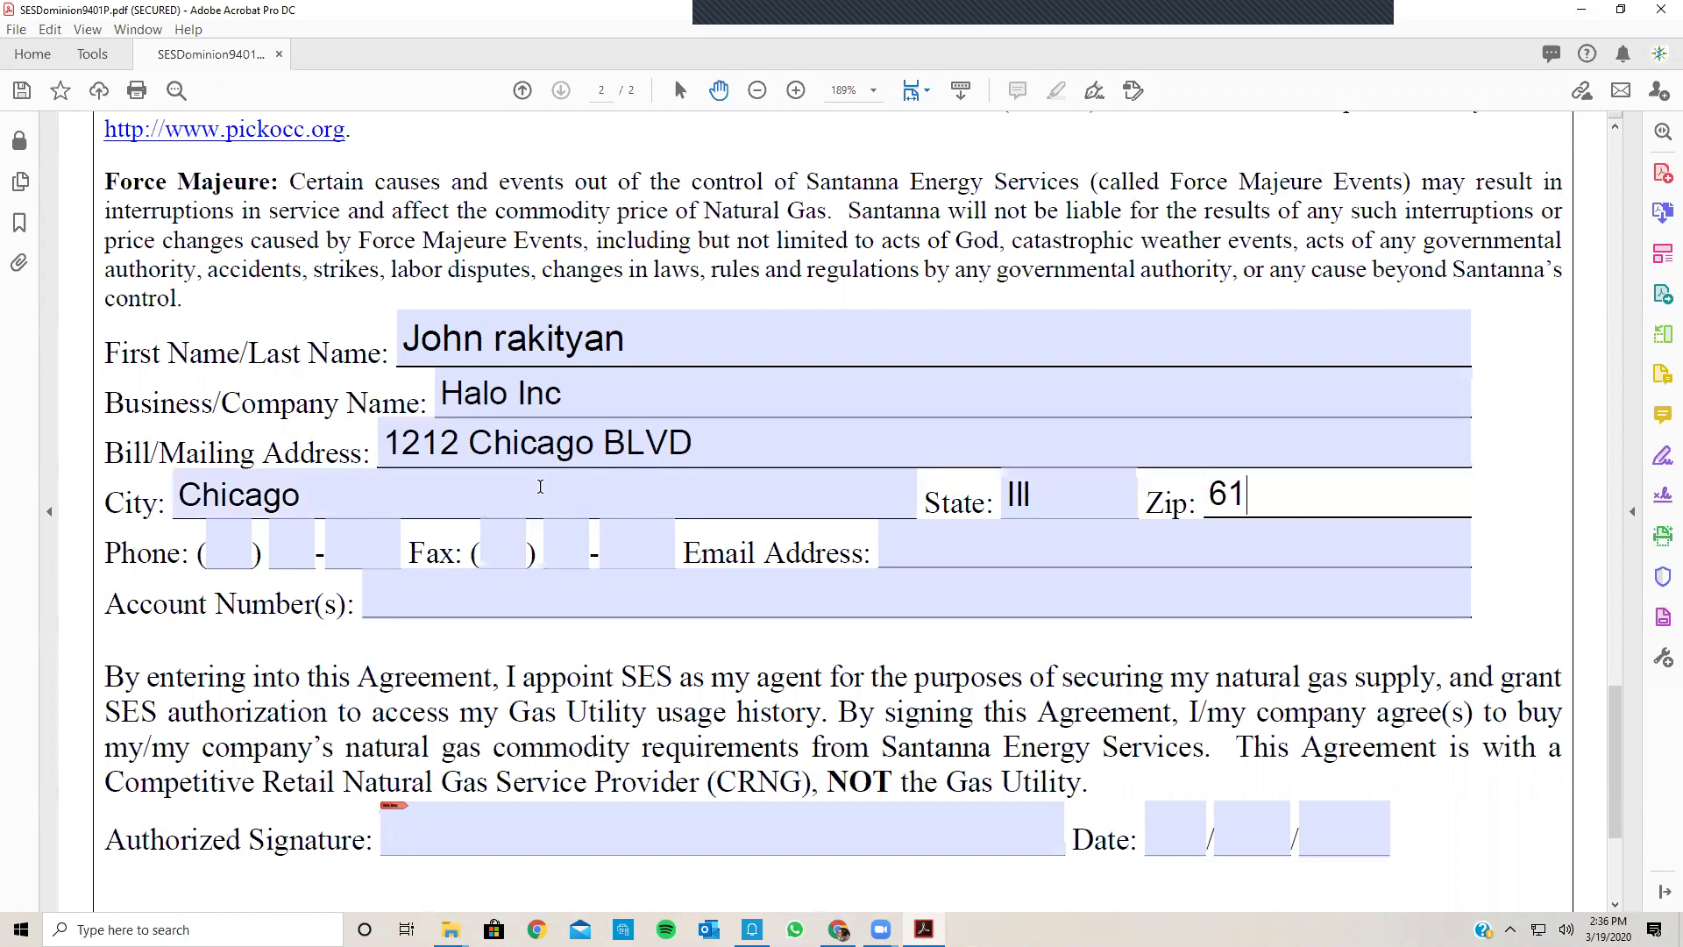
type("222")
Step: Enter the customer's phone number across its three parts
left_click(226, 556)
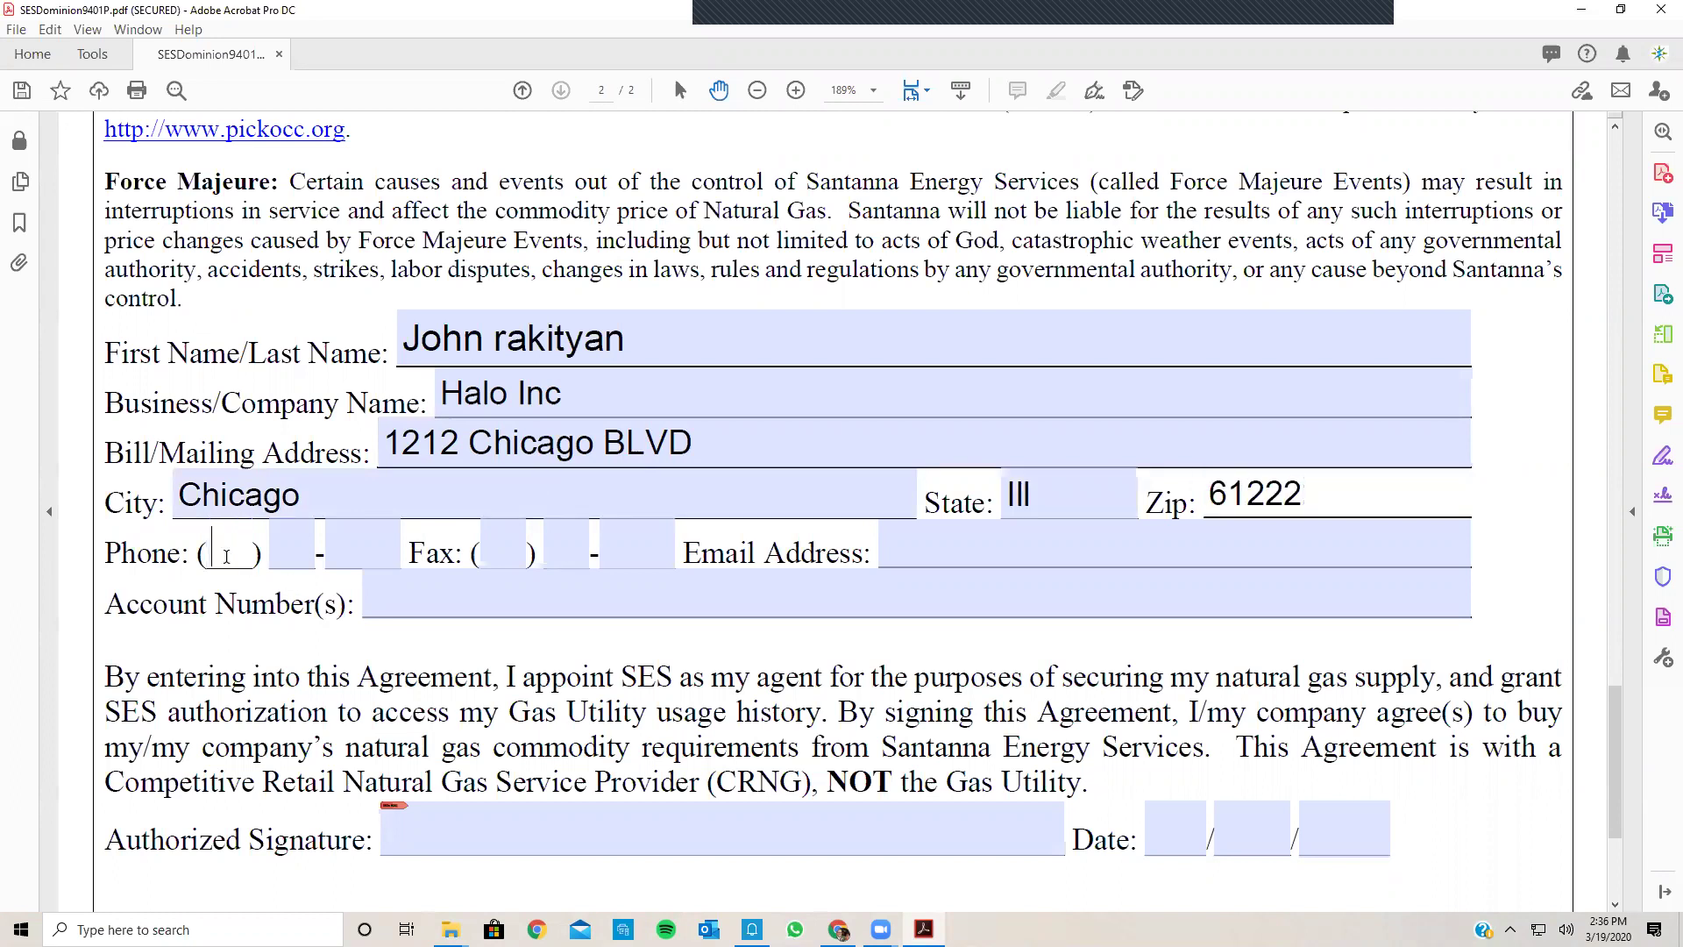
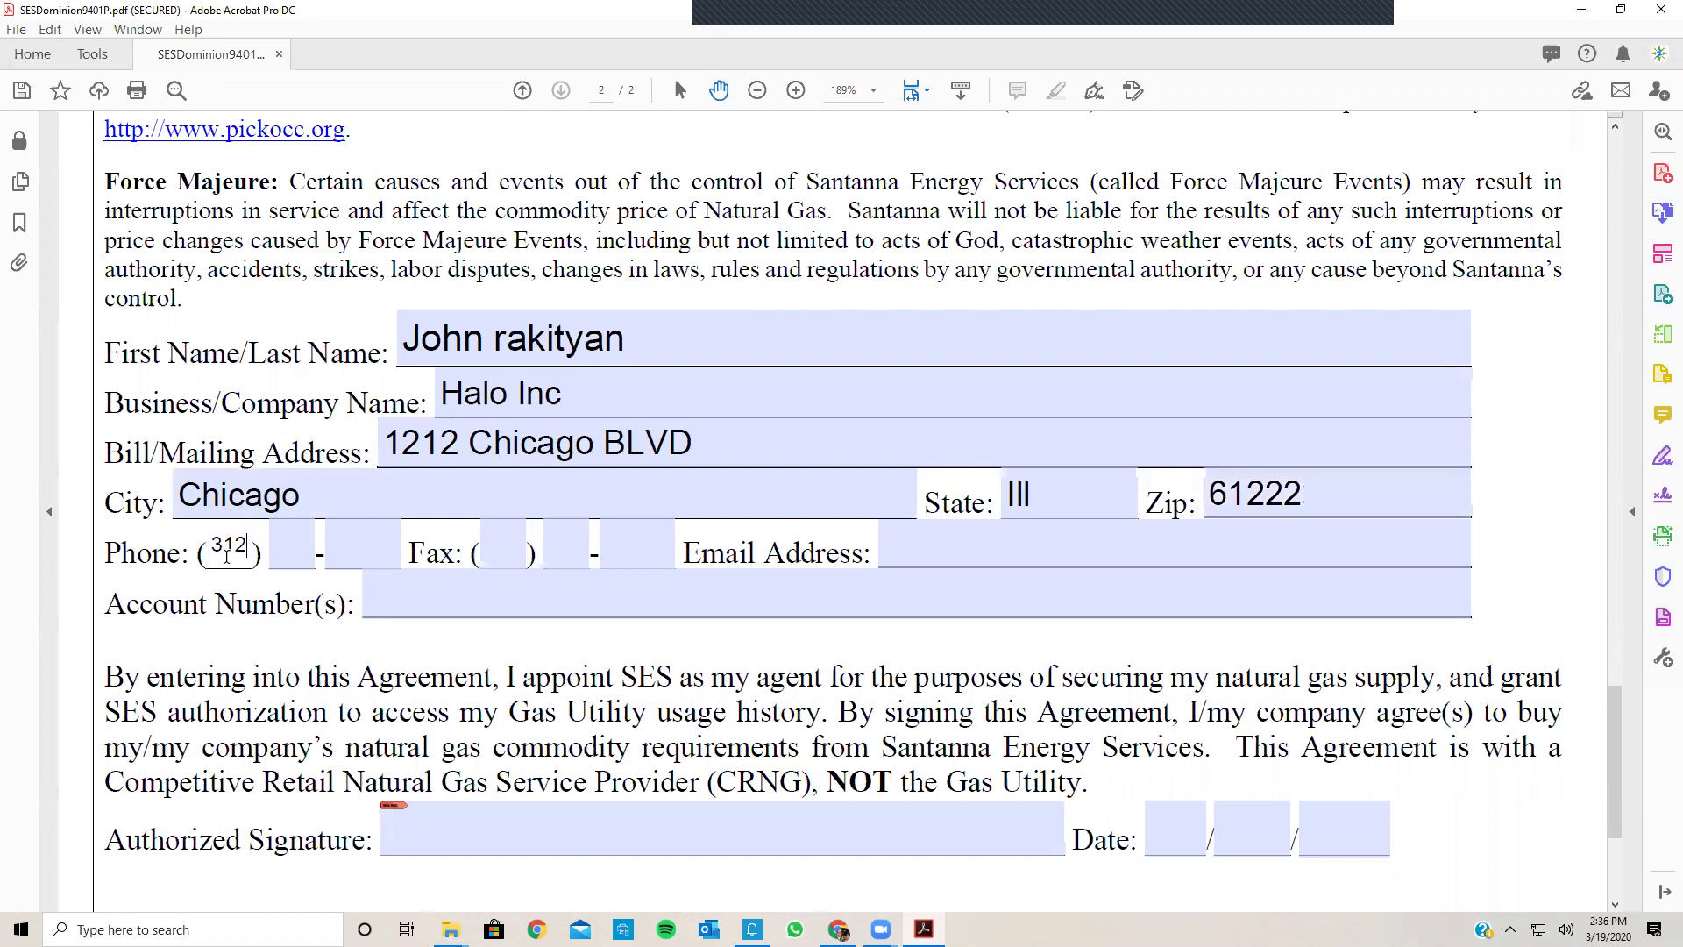
key("Tab")
key("Tab")
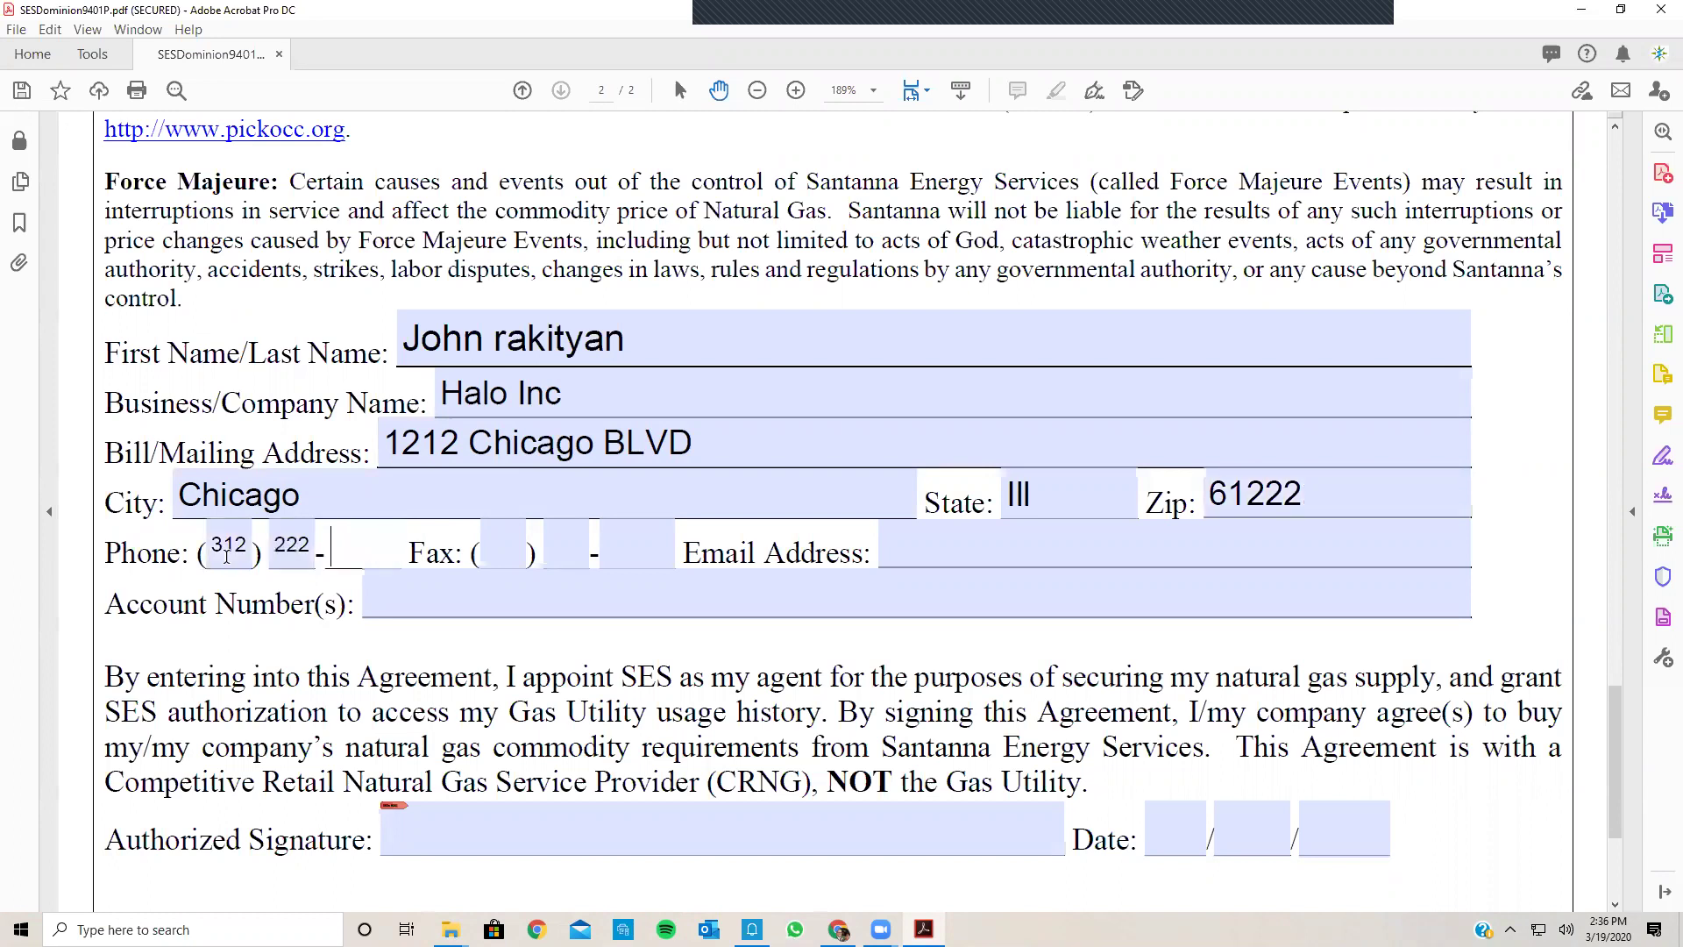
Step: Enter the customer's e-mail address, correcting the mistyped ending
left_click(913, 539)
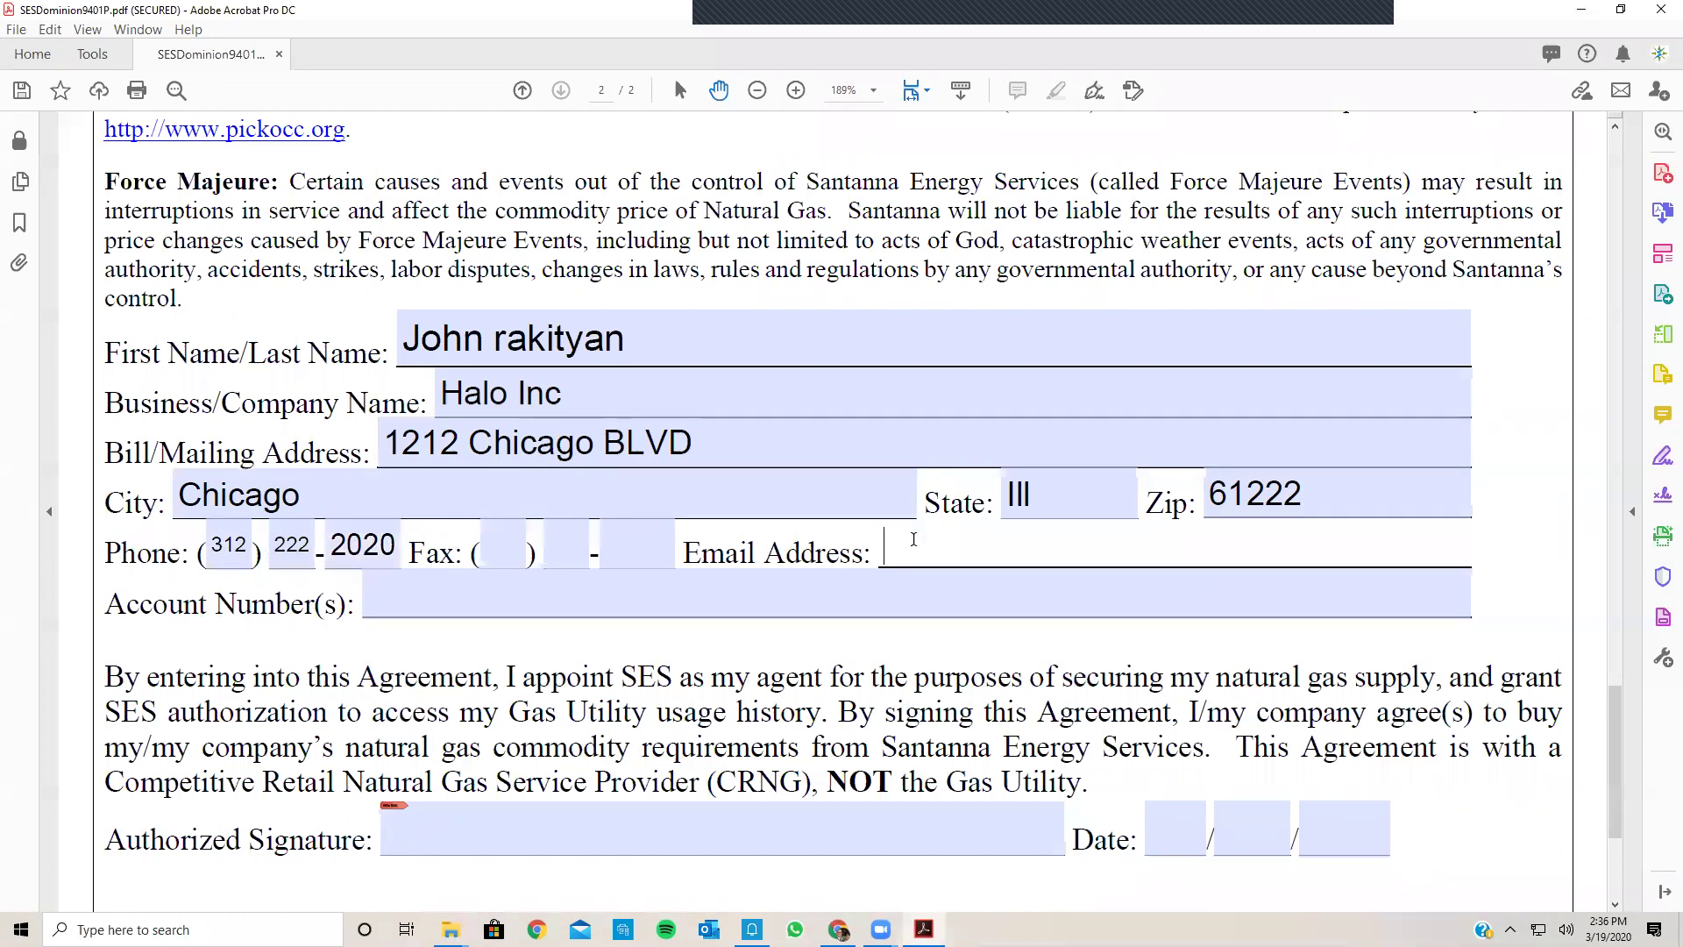
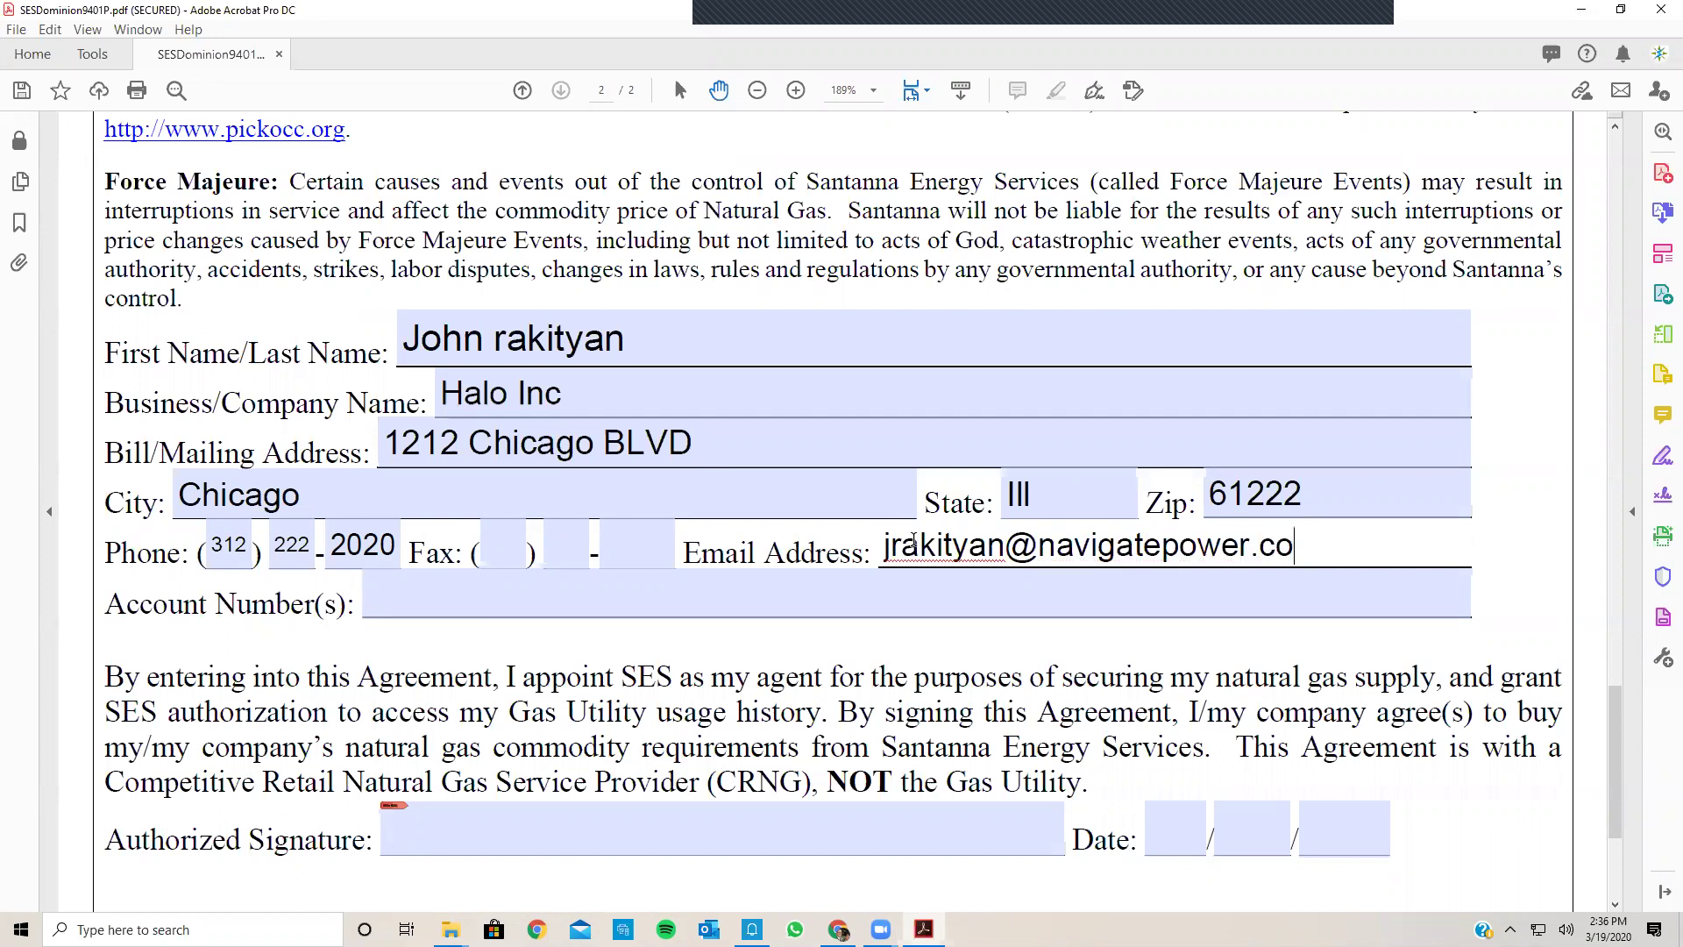
key("Tab")
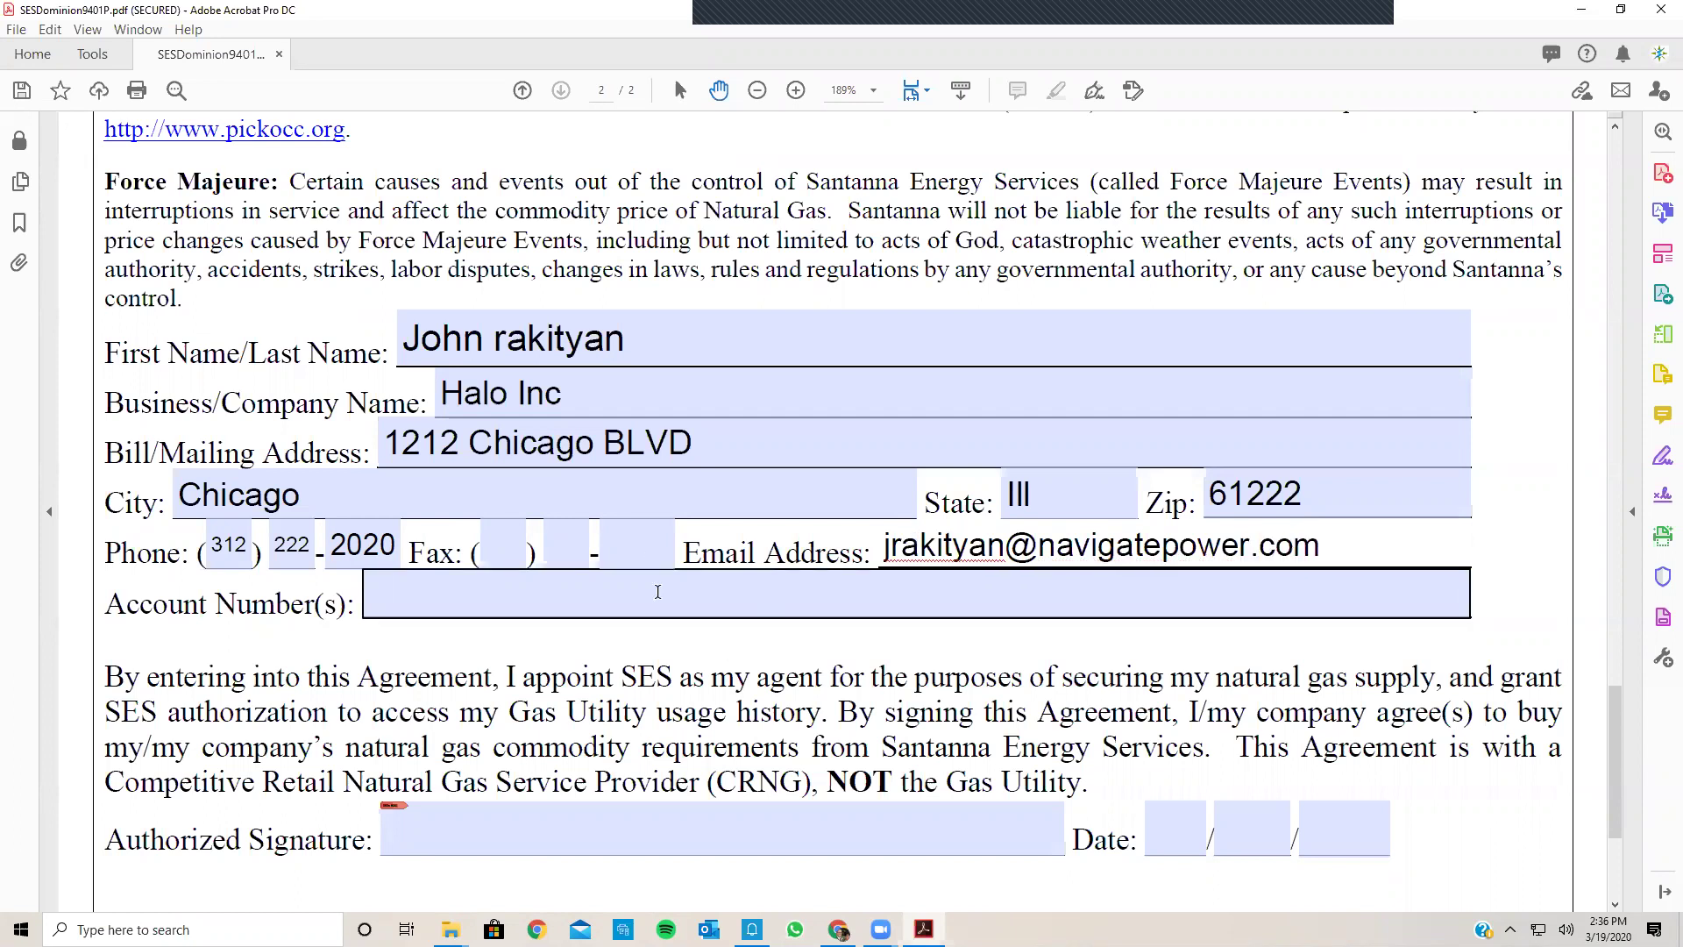
left_click(916, 594)
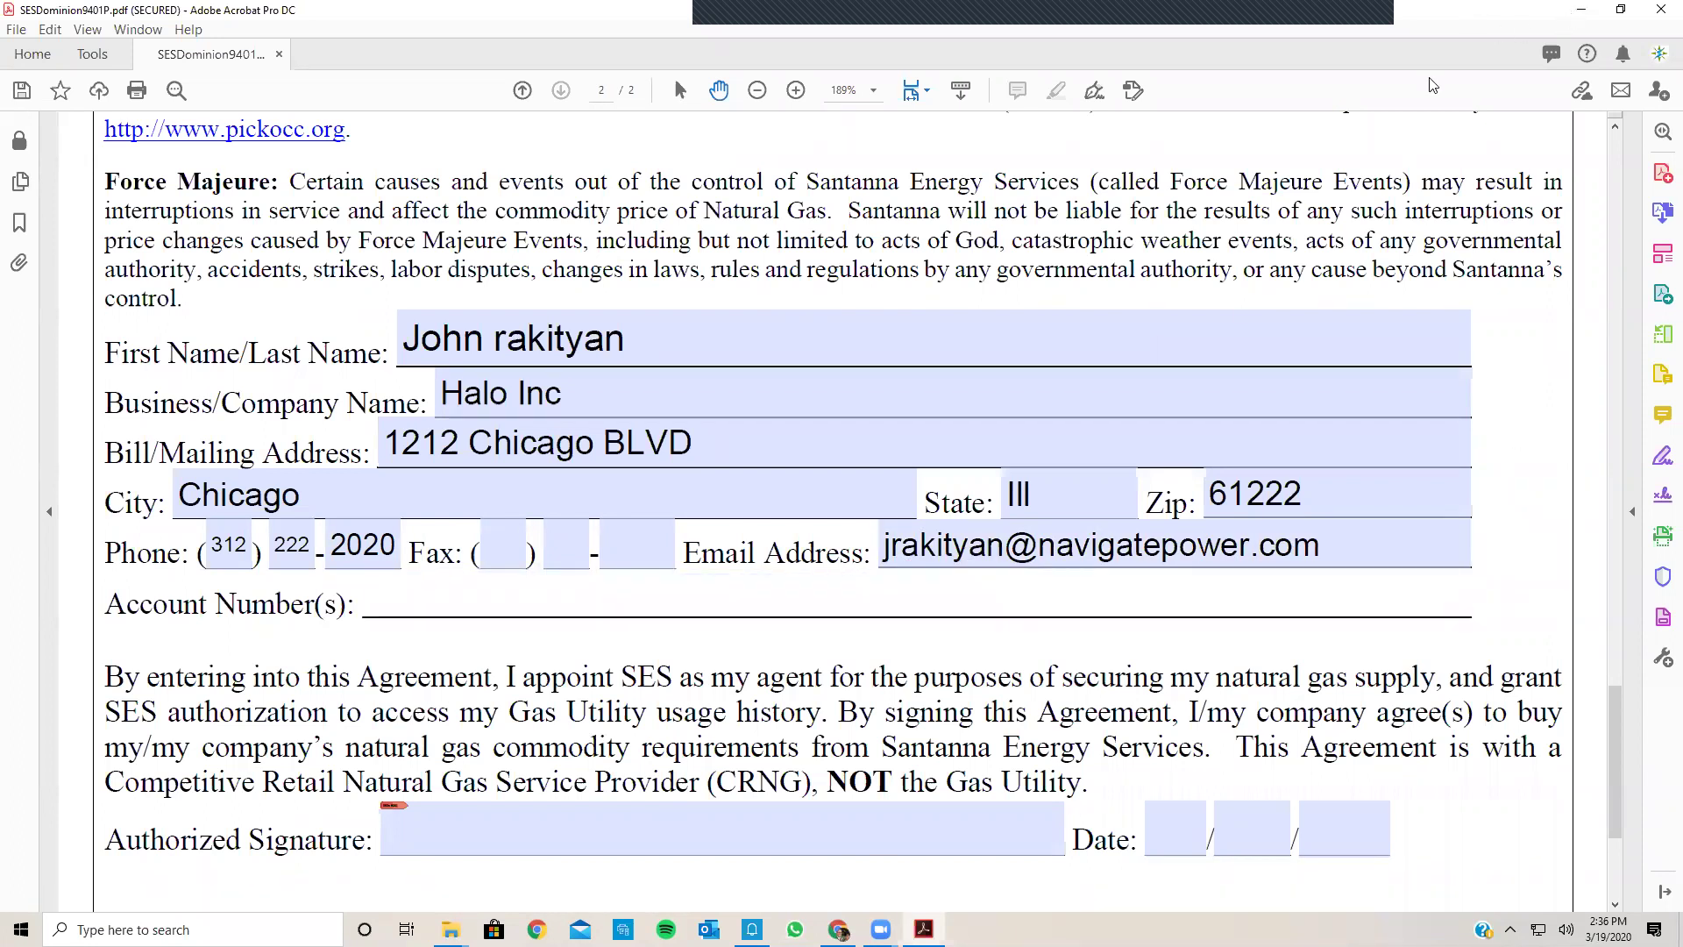
Step: Minimize Acrobat and the Contracts window, then open dominion gas.pdf from Training Day > Bills
left_click(1581, 10)
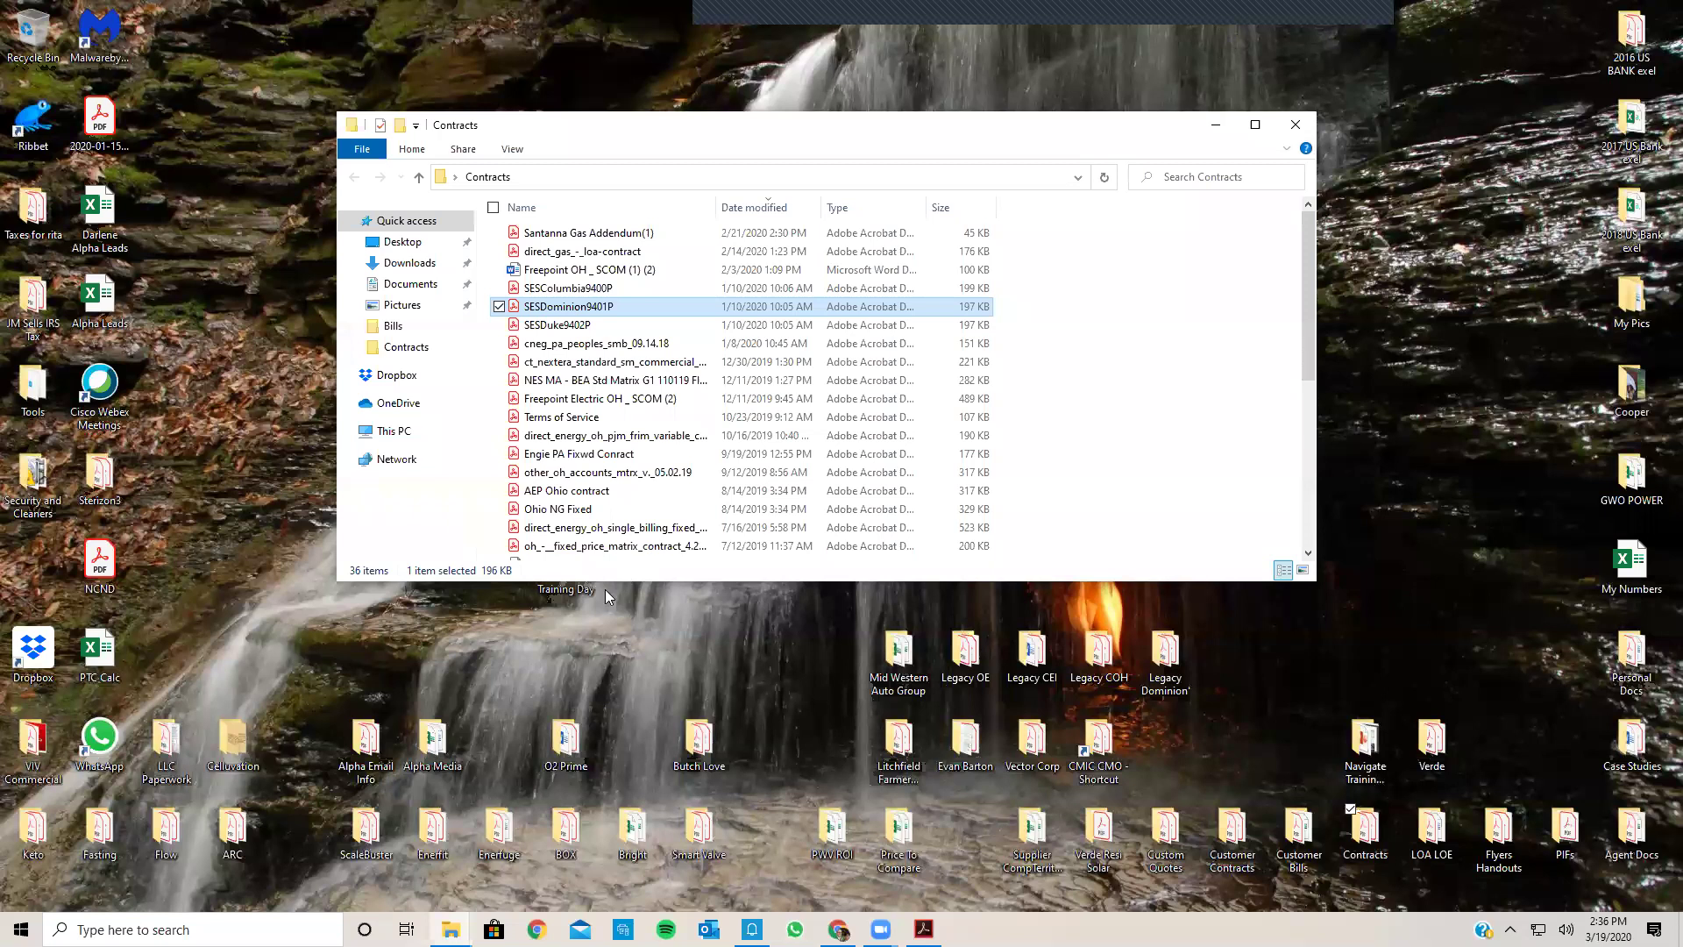
left_click(1220, 125)
double_click(565, 565)
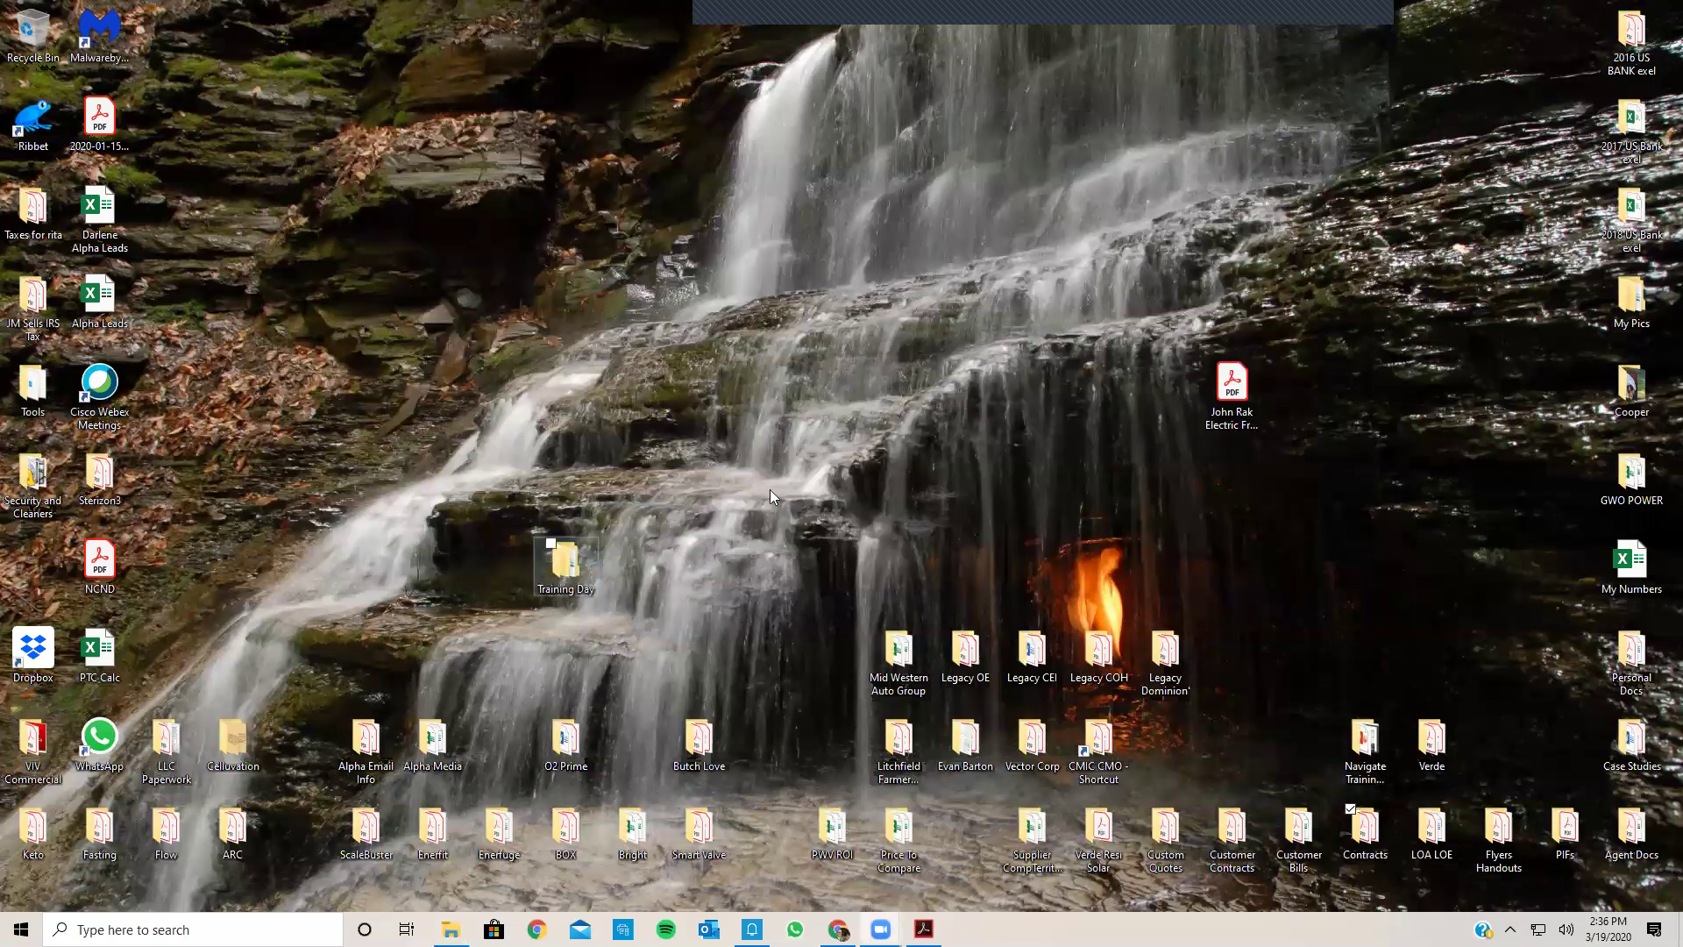
left_click(543, 263)
double_click(544, 263)
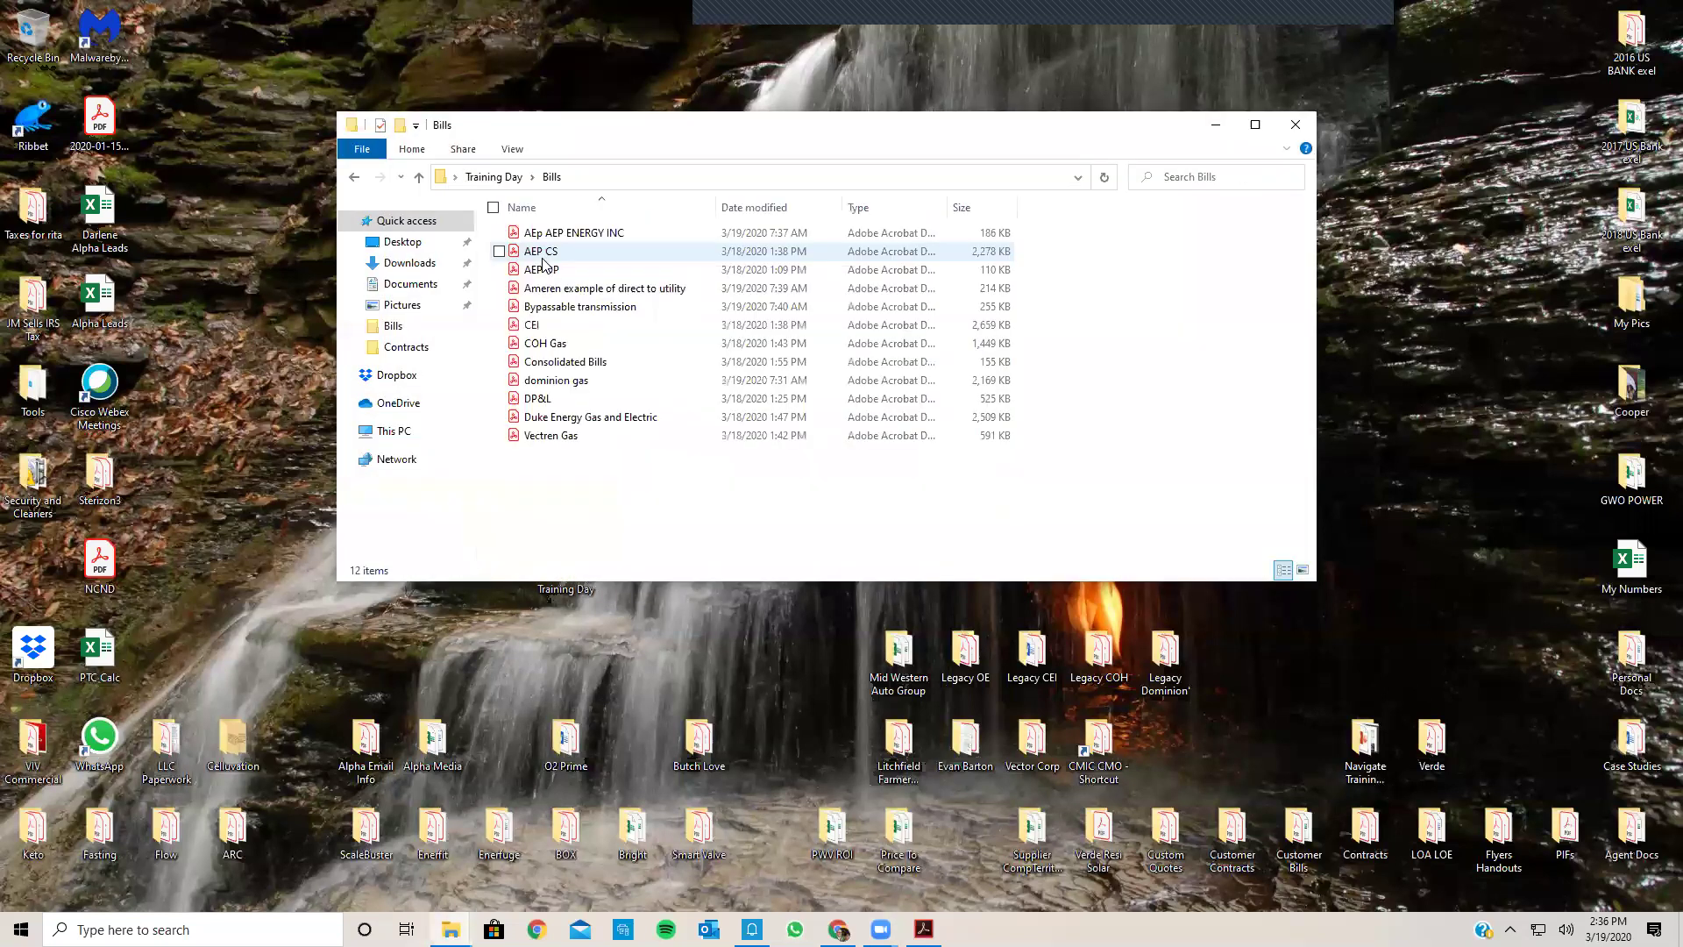
double_click(553, 381)
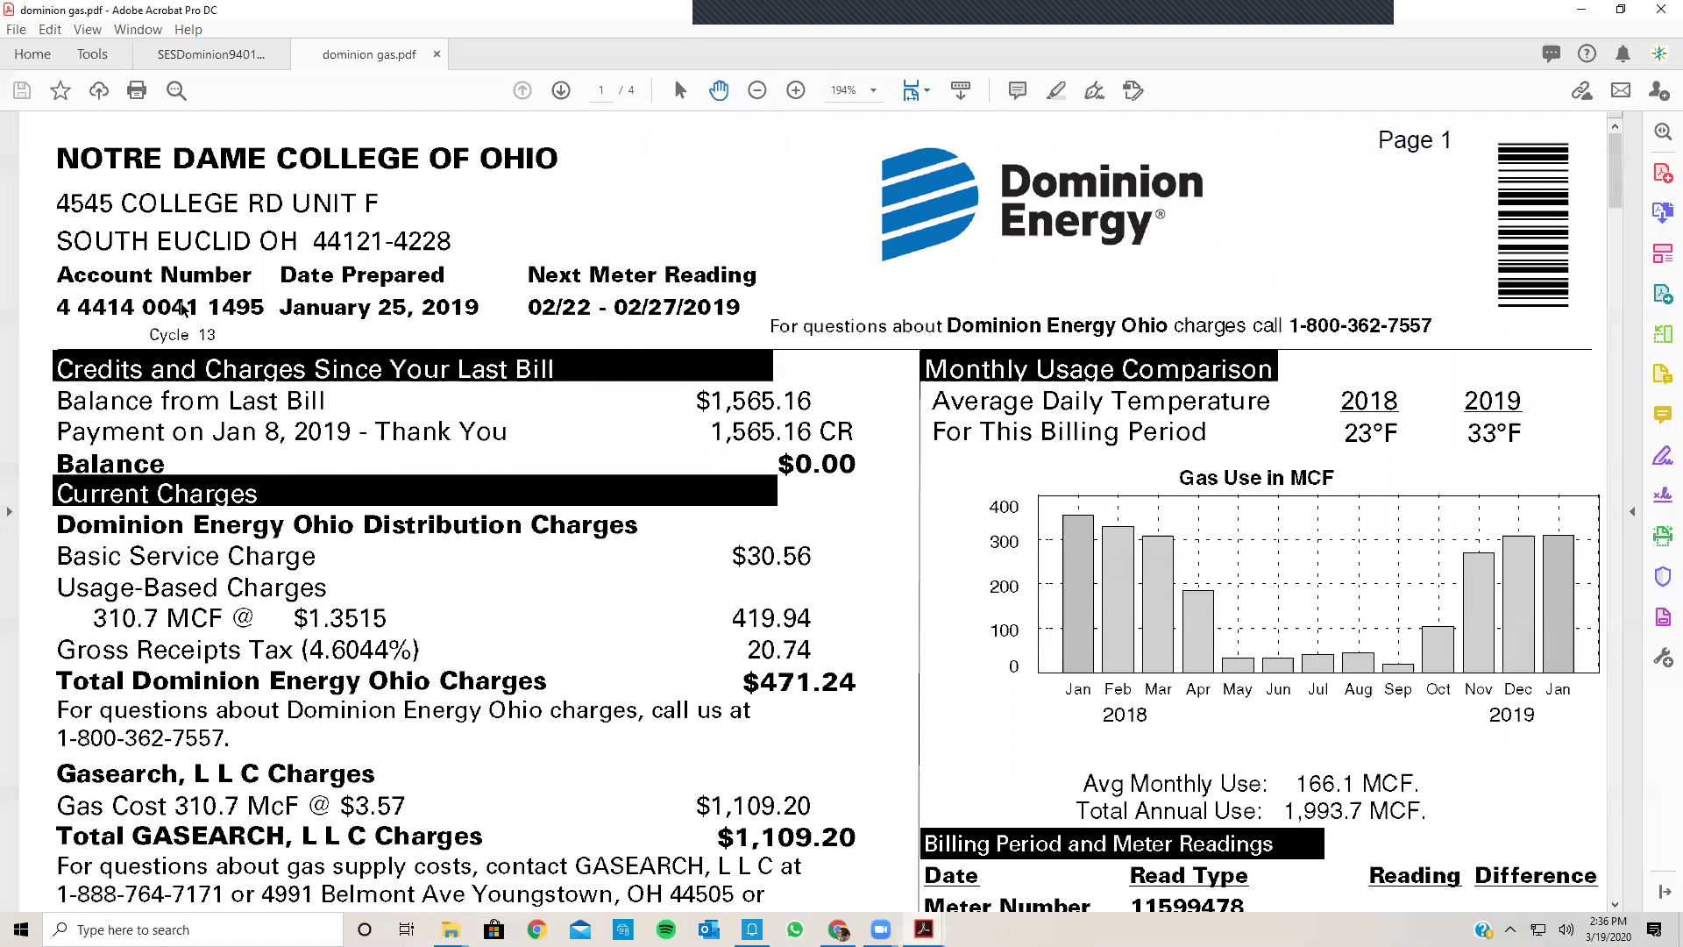
Step: Copy the account number from the dominion gas bill and paste it into the agreement's Account Number field
left_click_drag(51, 304, 235, 309)
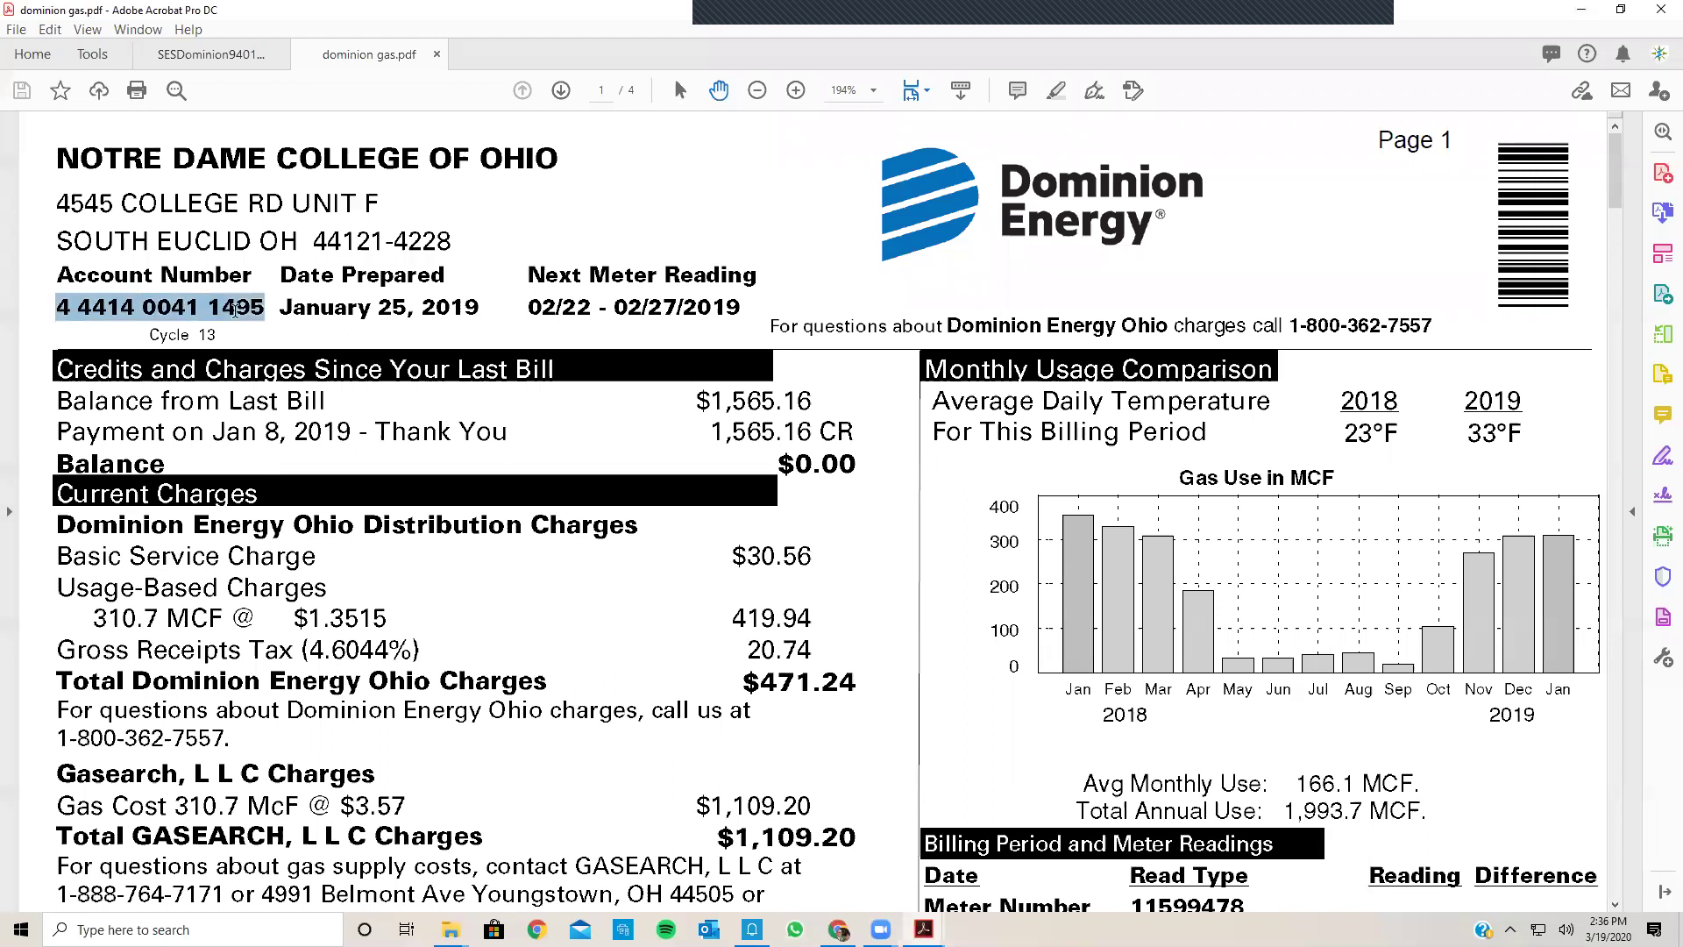
right_click(235, 309)
left_click(261, 328)
mouse_move(925, 930)
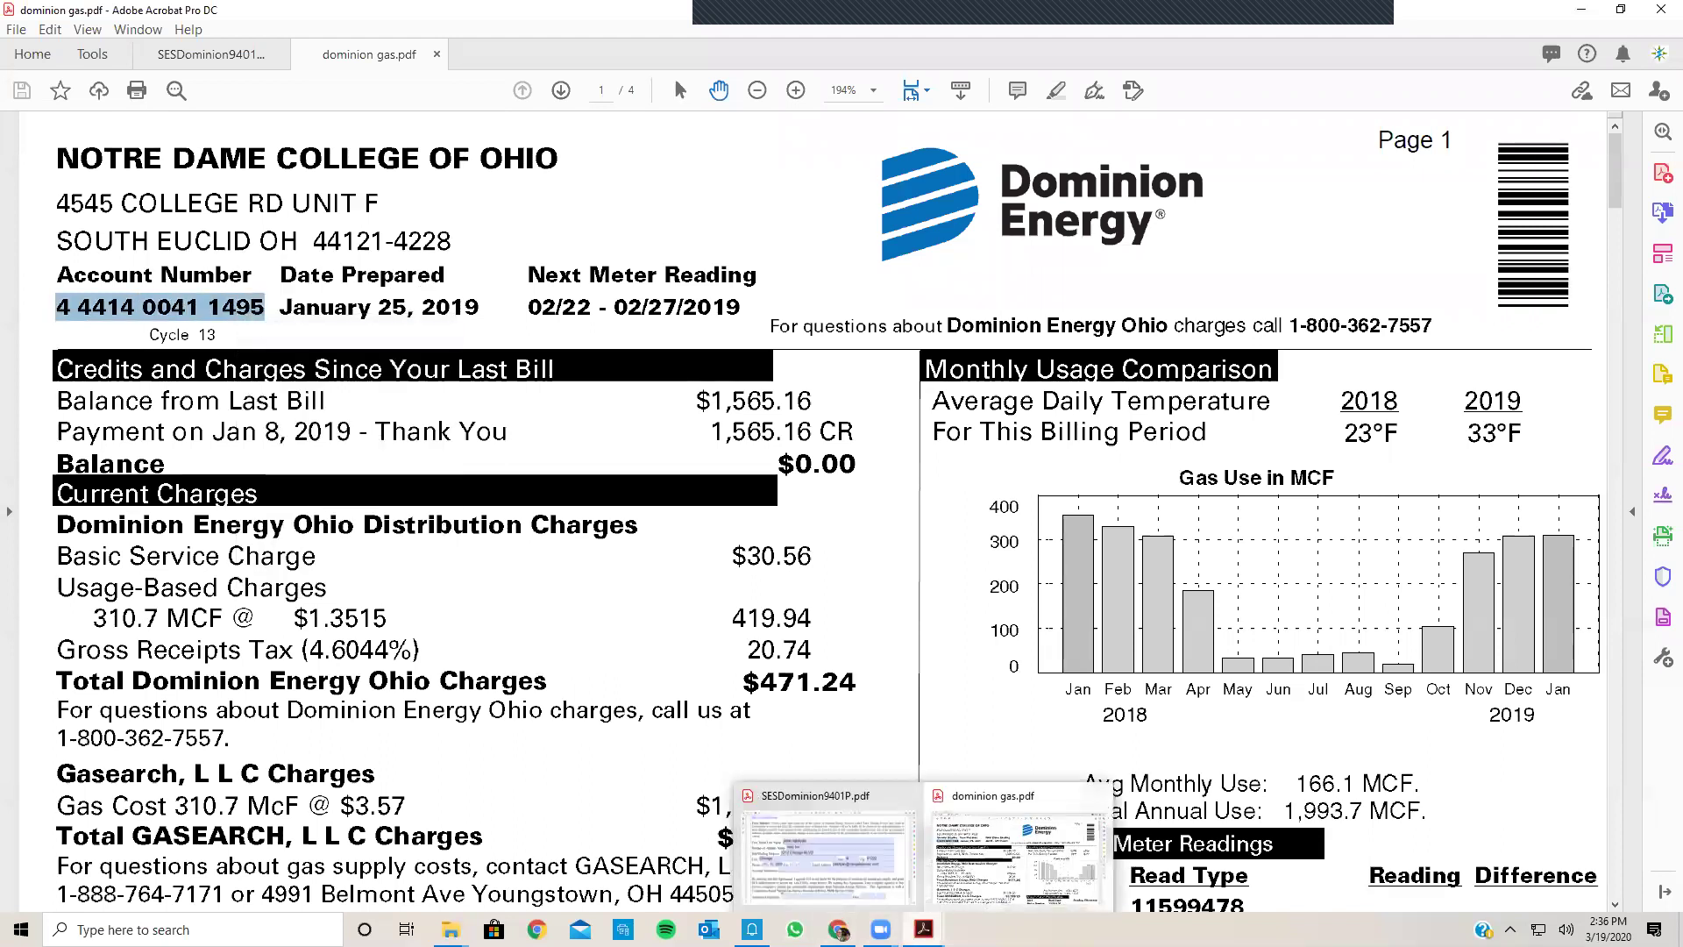
left_click(852, 877)
left_click(449, 589)
right_click(449, 592)
left_click(514, 608)
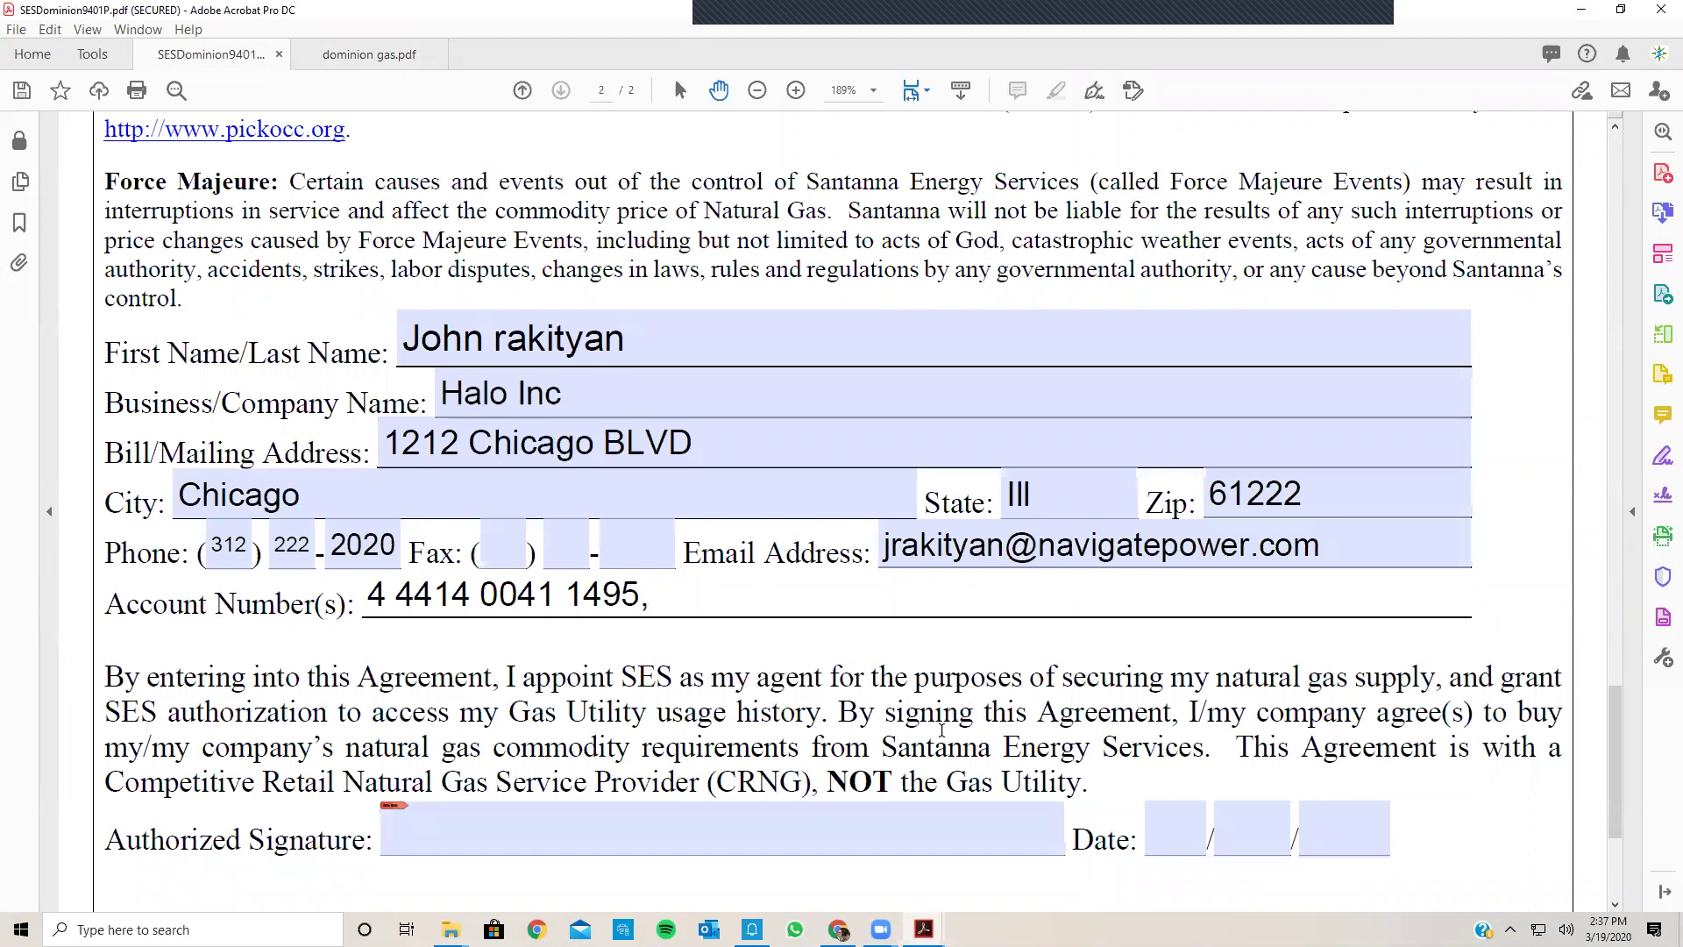
Step: Add the second and third account numbers to the field, separated by commas
right_click(703, 600)
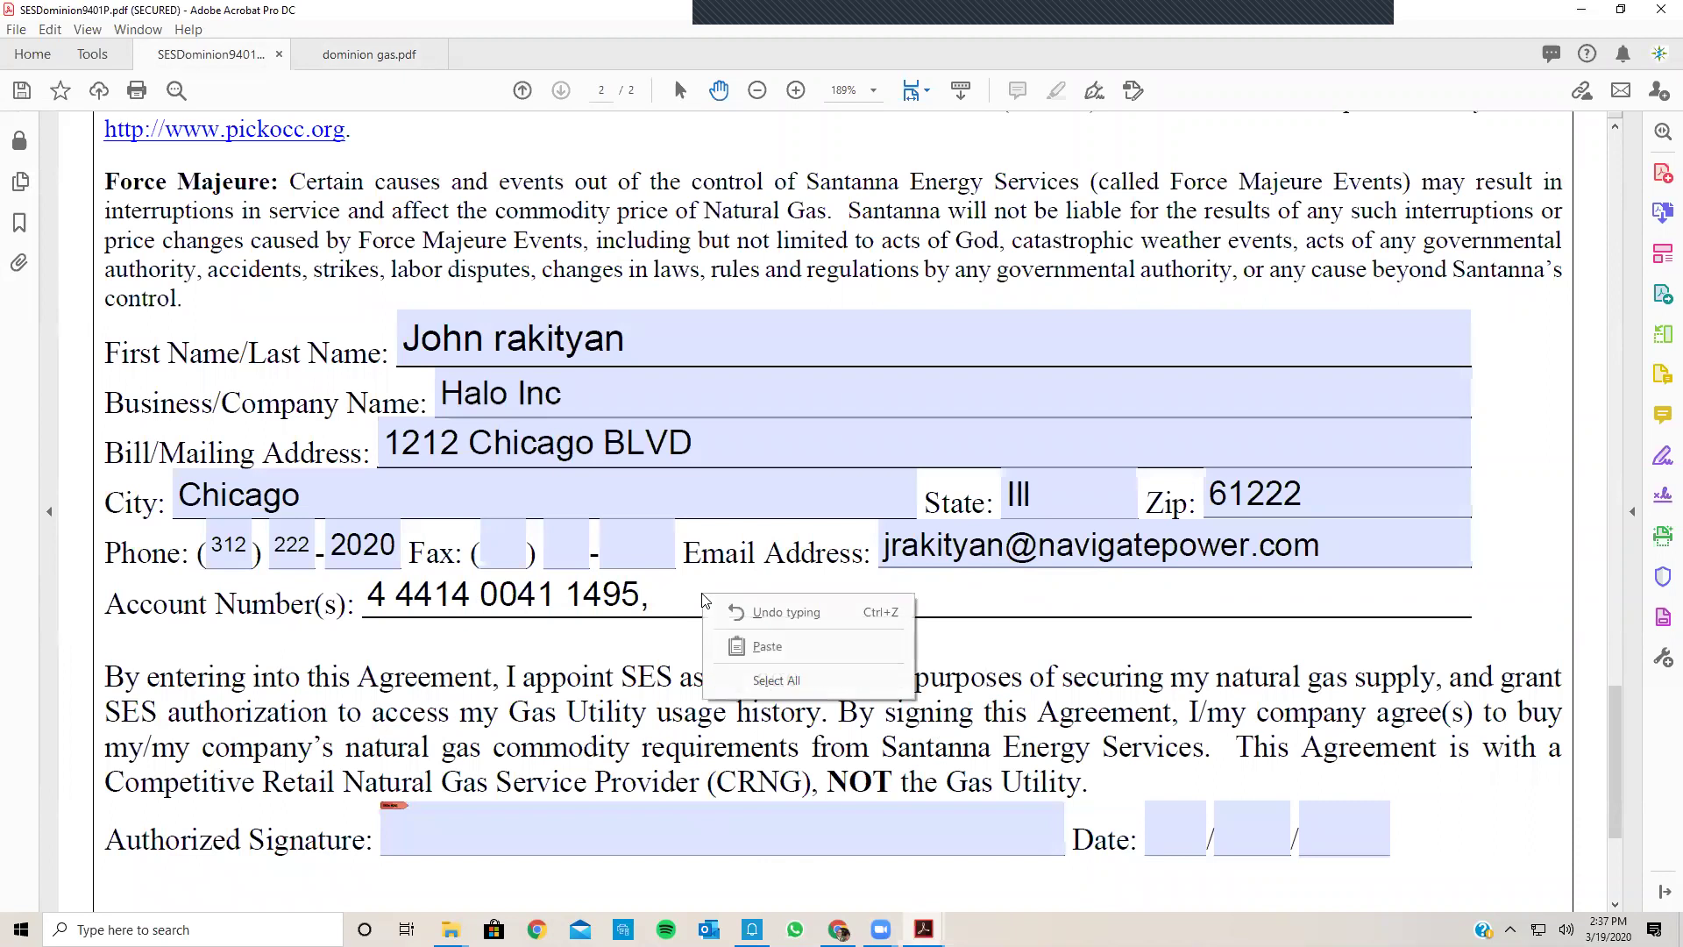
left_click(768, 646)
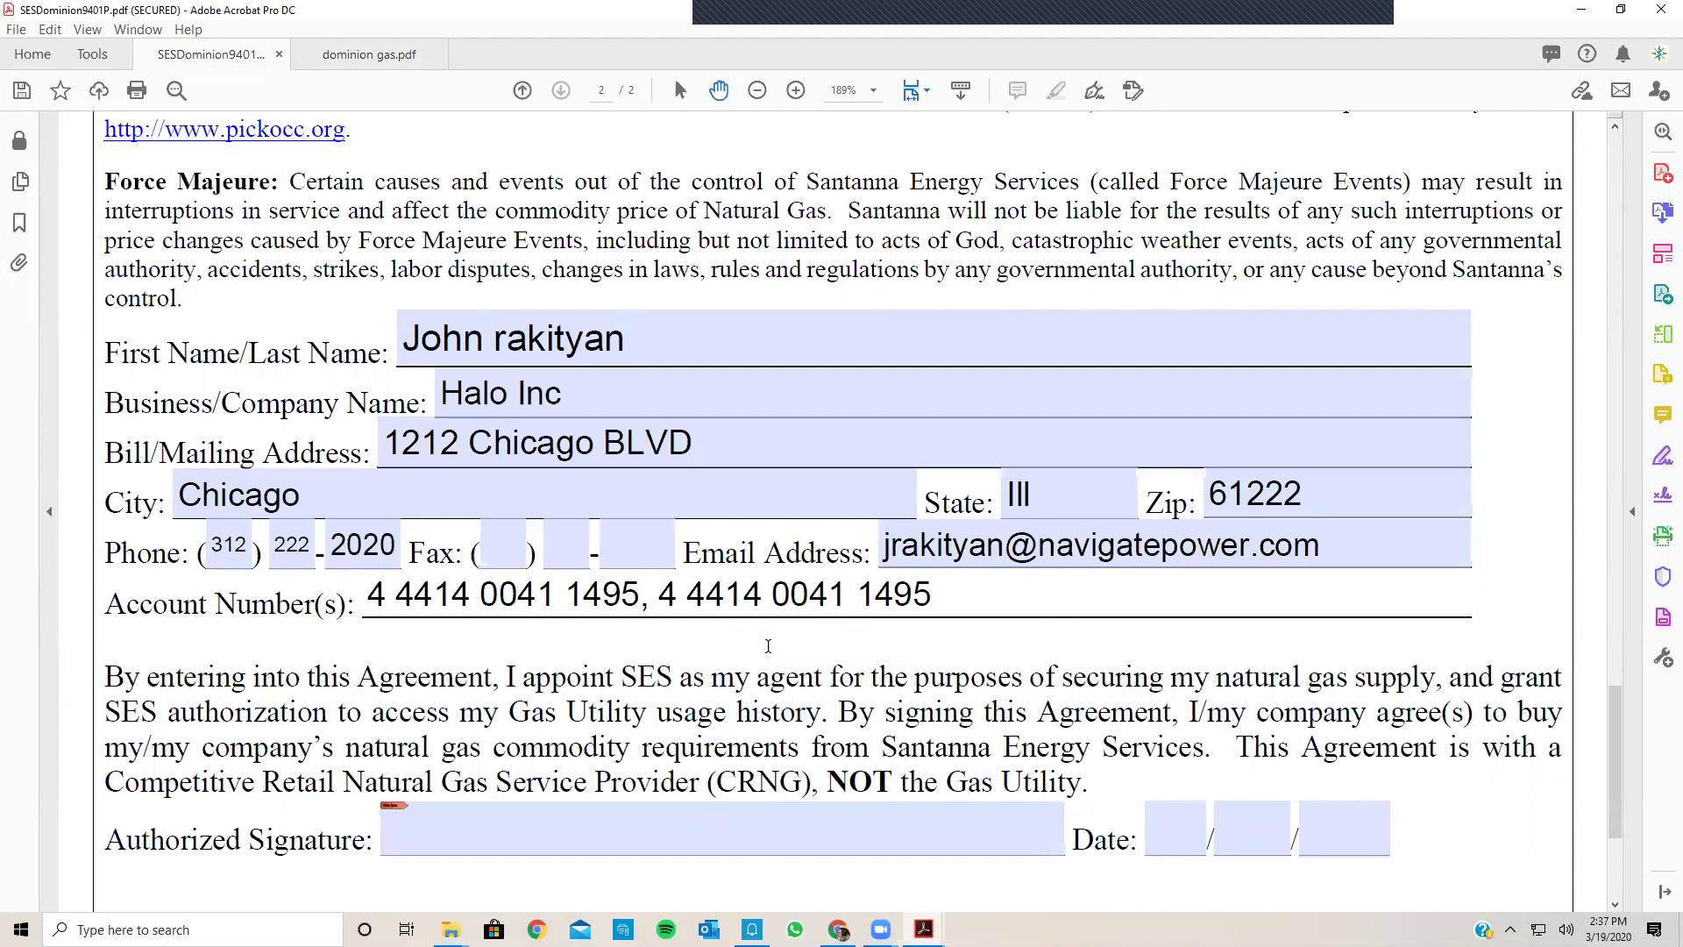
type(",")
right_click(954, 586)
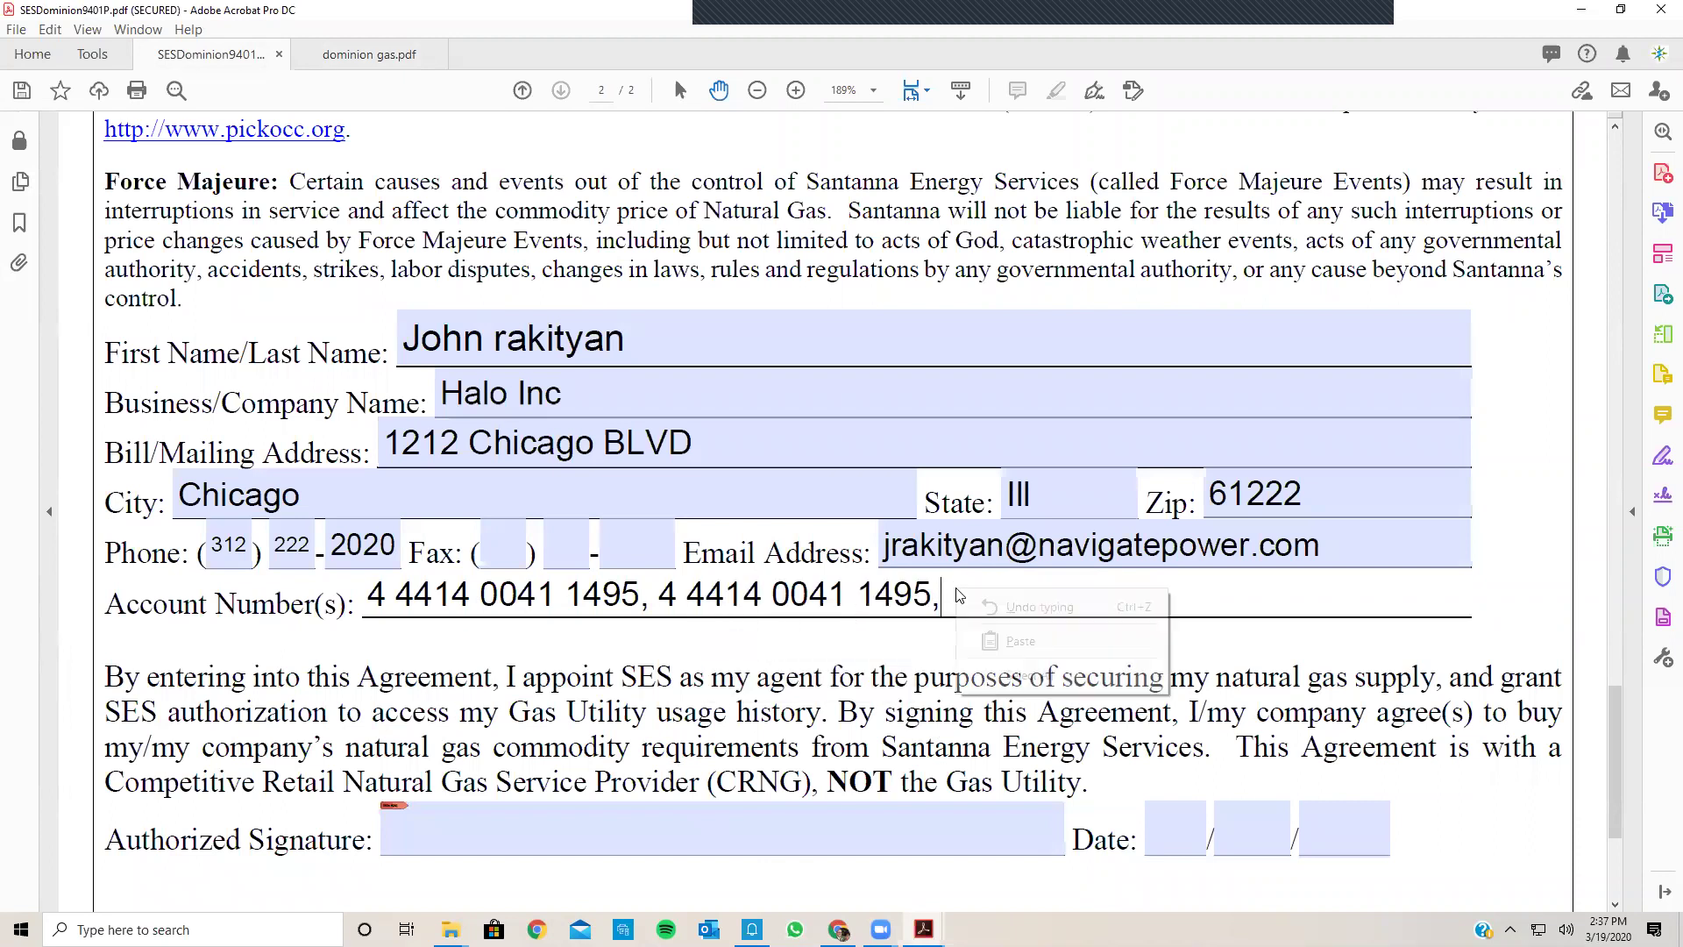
left_click(996, 641)
Step: Enter the signature date as 03/19/2020
scroll(996, 641, "down", 2)
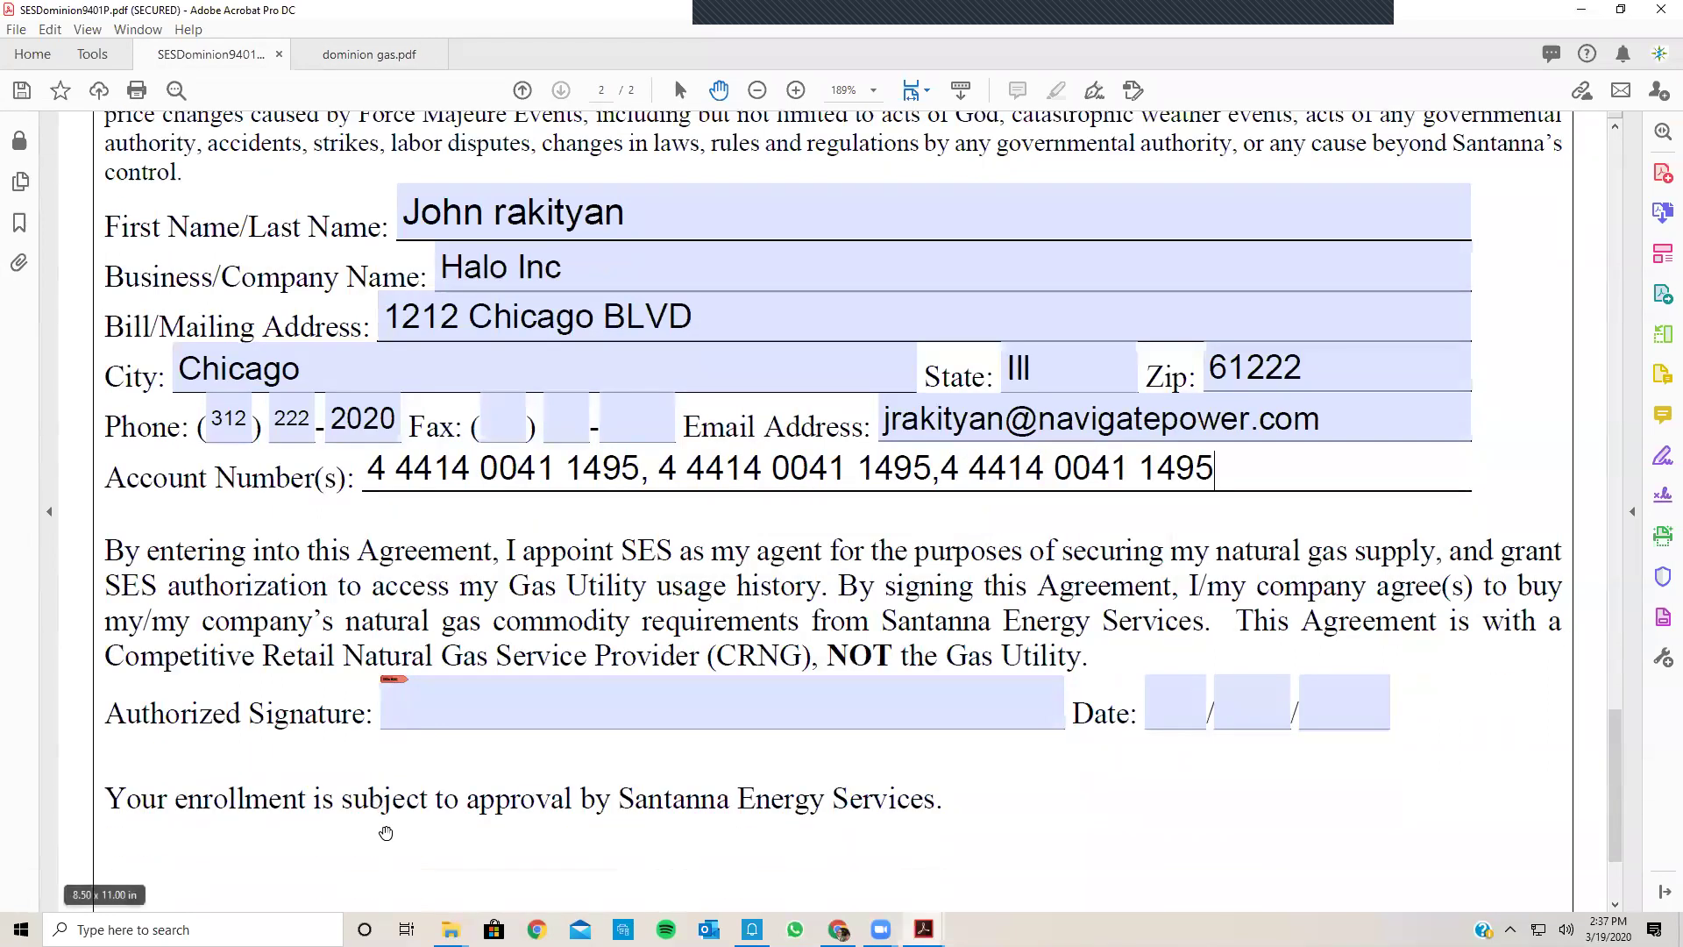
left_click(1157, 718)
type("03/19/")
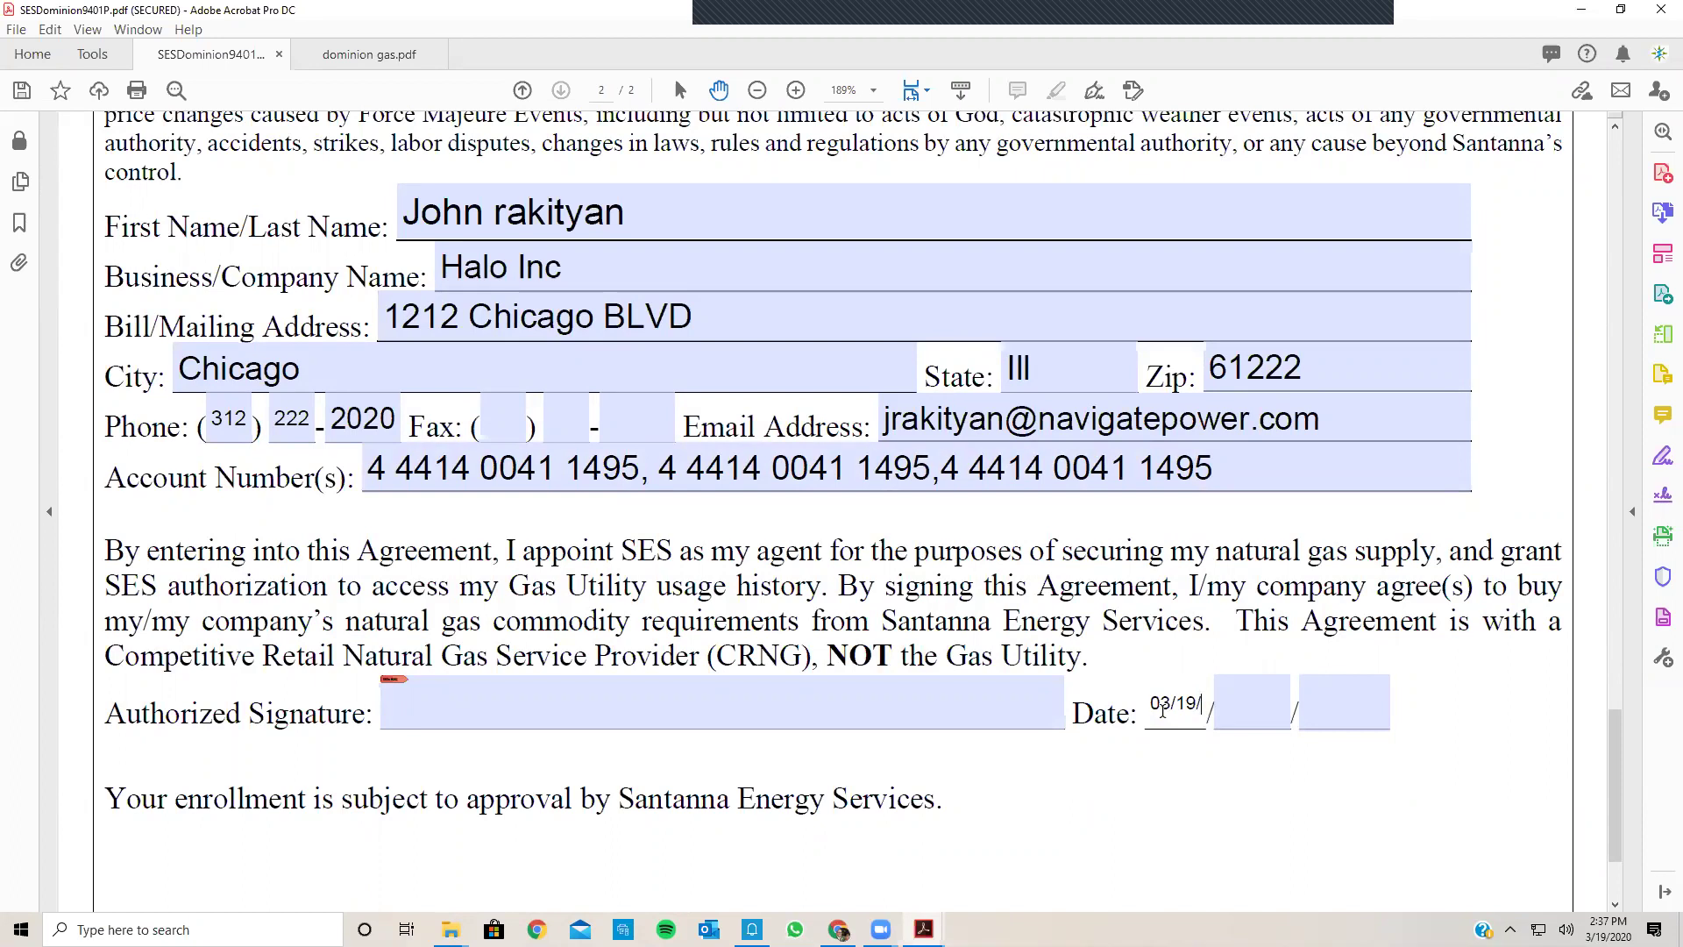
key("BackSpace")
key("BackSpace")
key("BackSpace")
key("BackSpace")
left_click(1234, 707)
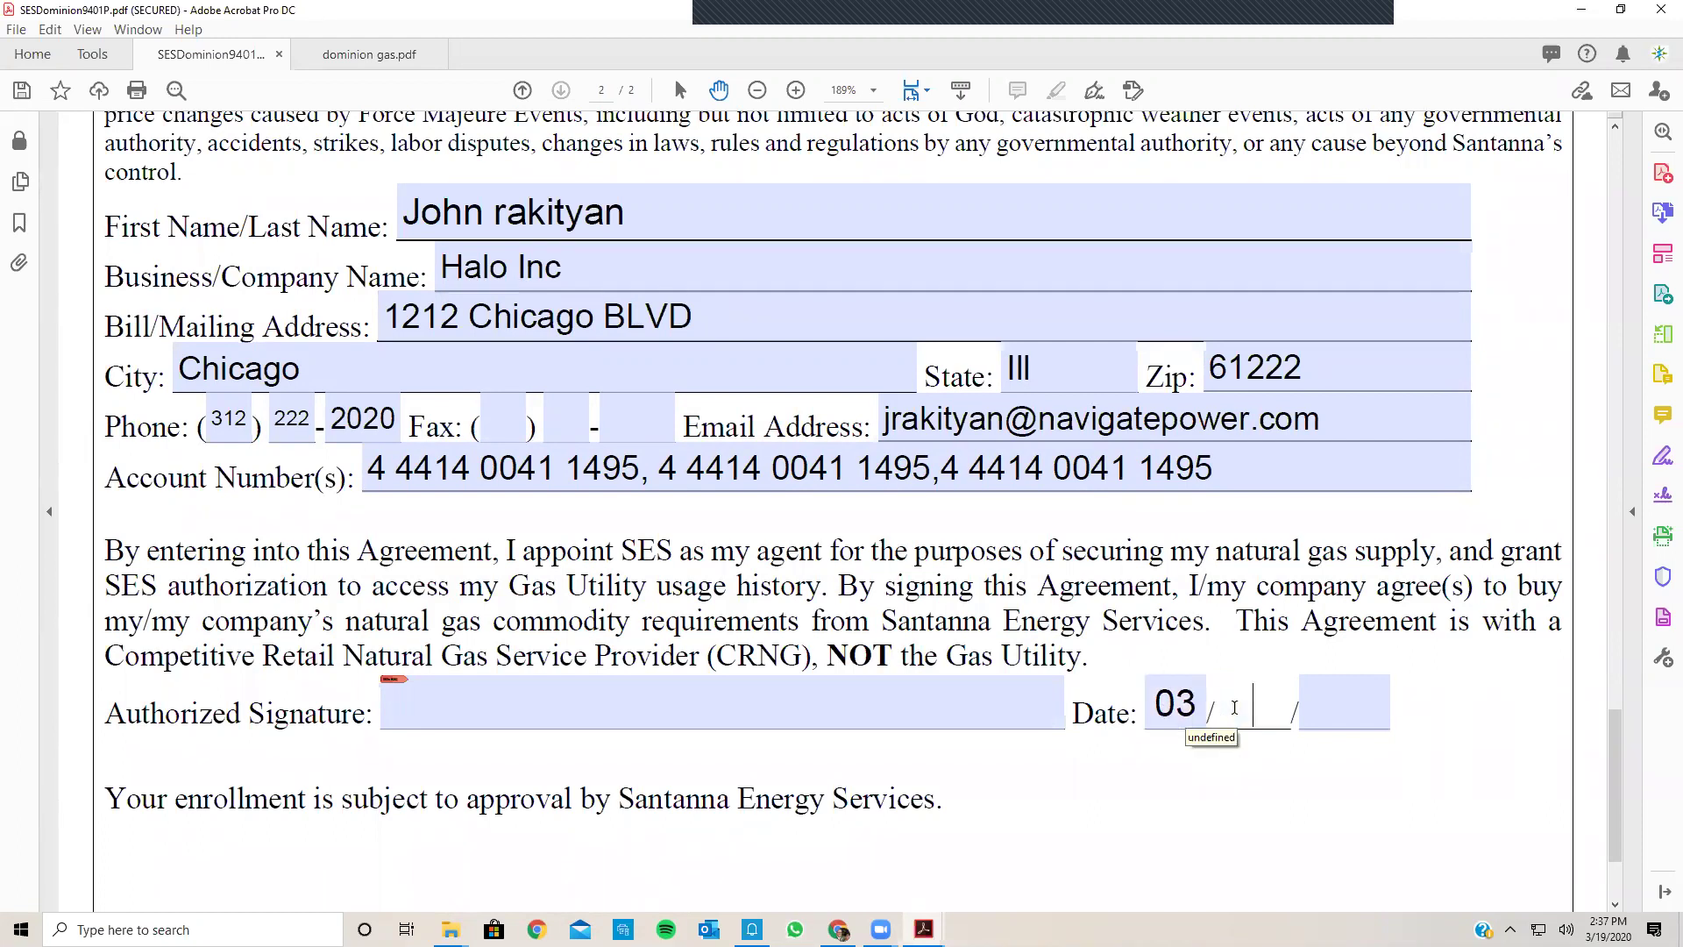
type("192020")
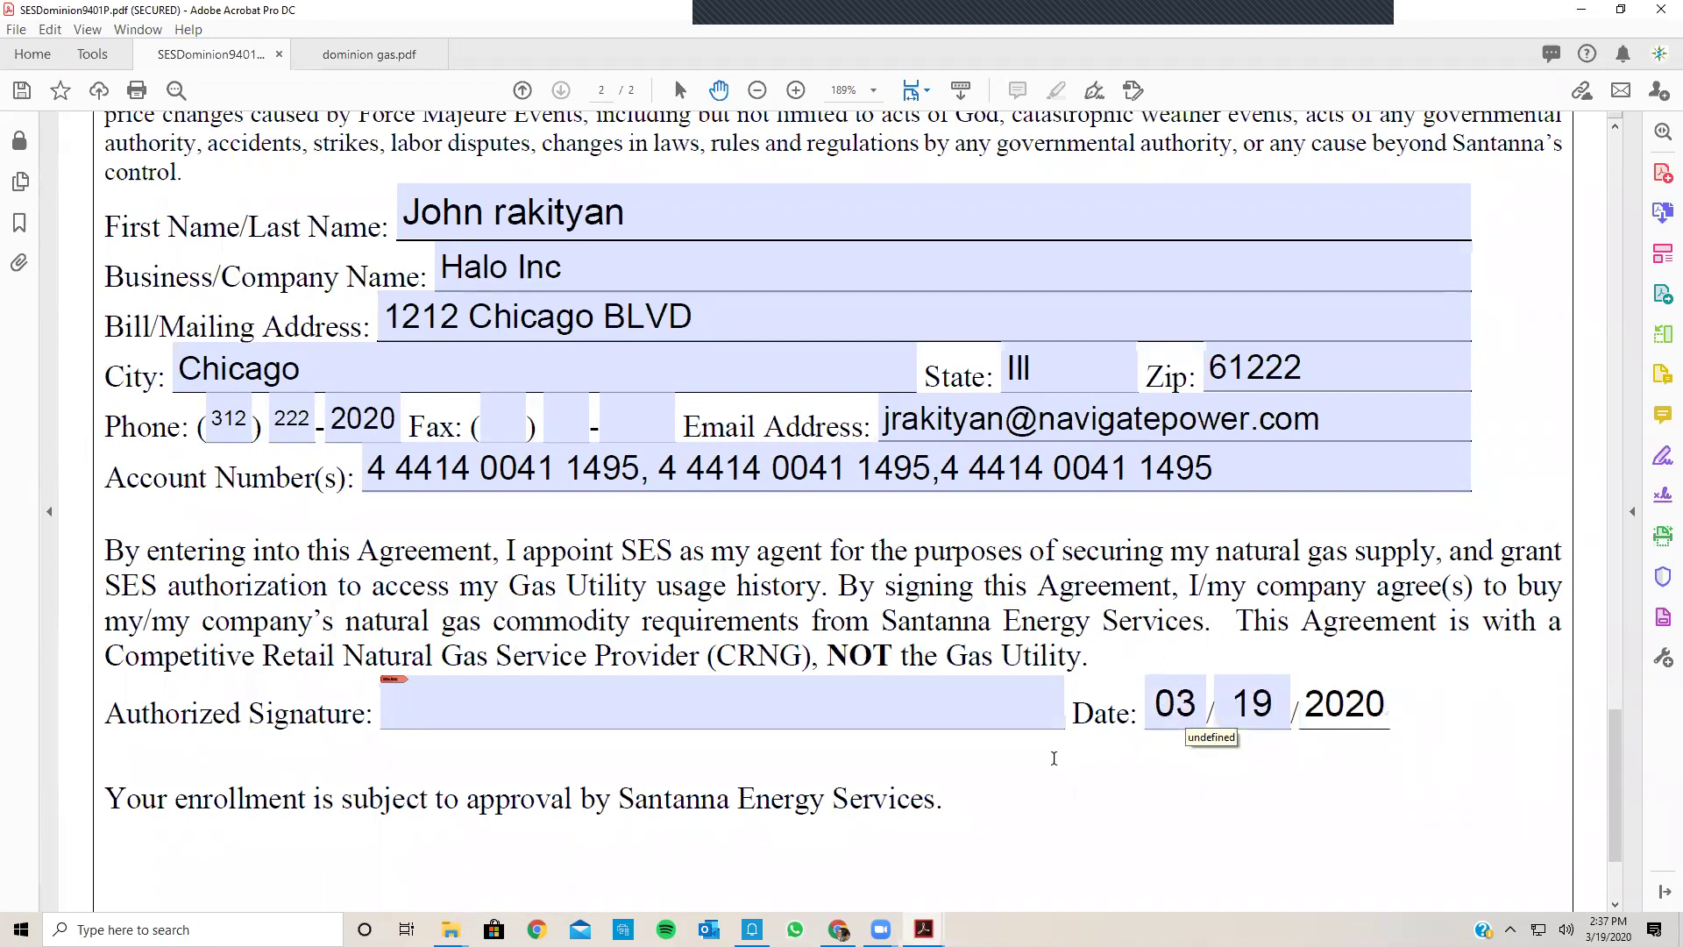
Step: Save the filled agreement as SESDominion9401P.pdf in the Desktop's Training Day folder
left_click(22, 34)
left_click(107, 166)
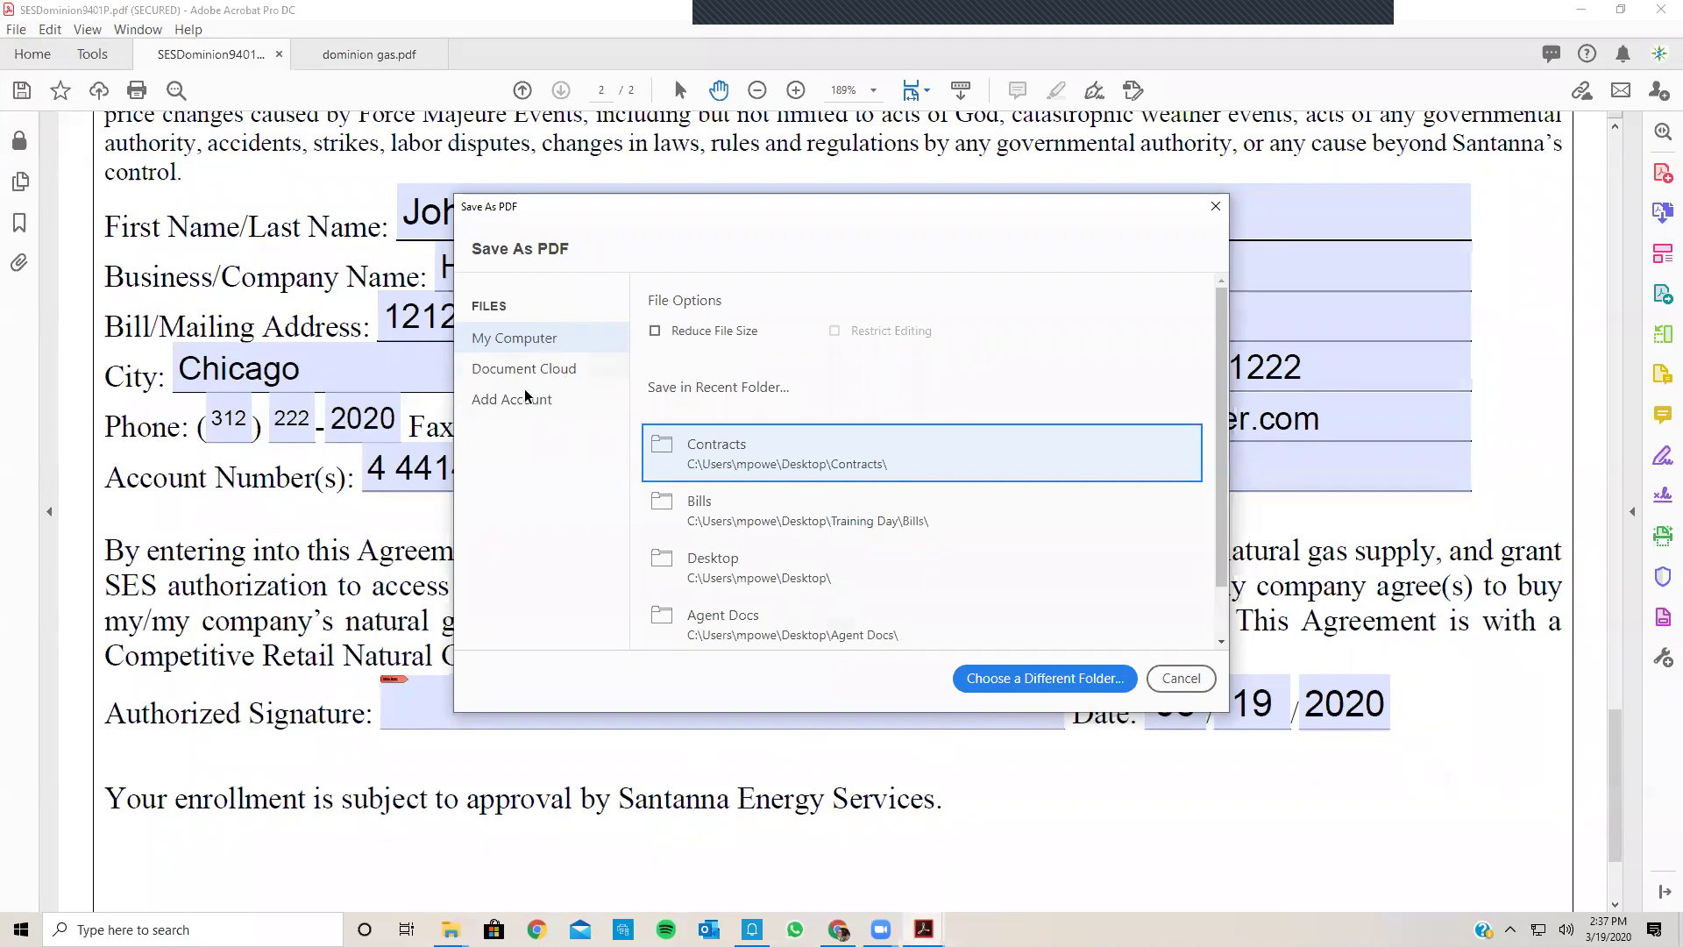
left_click(1044, 678)
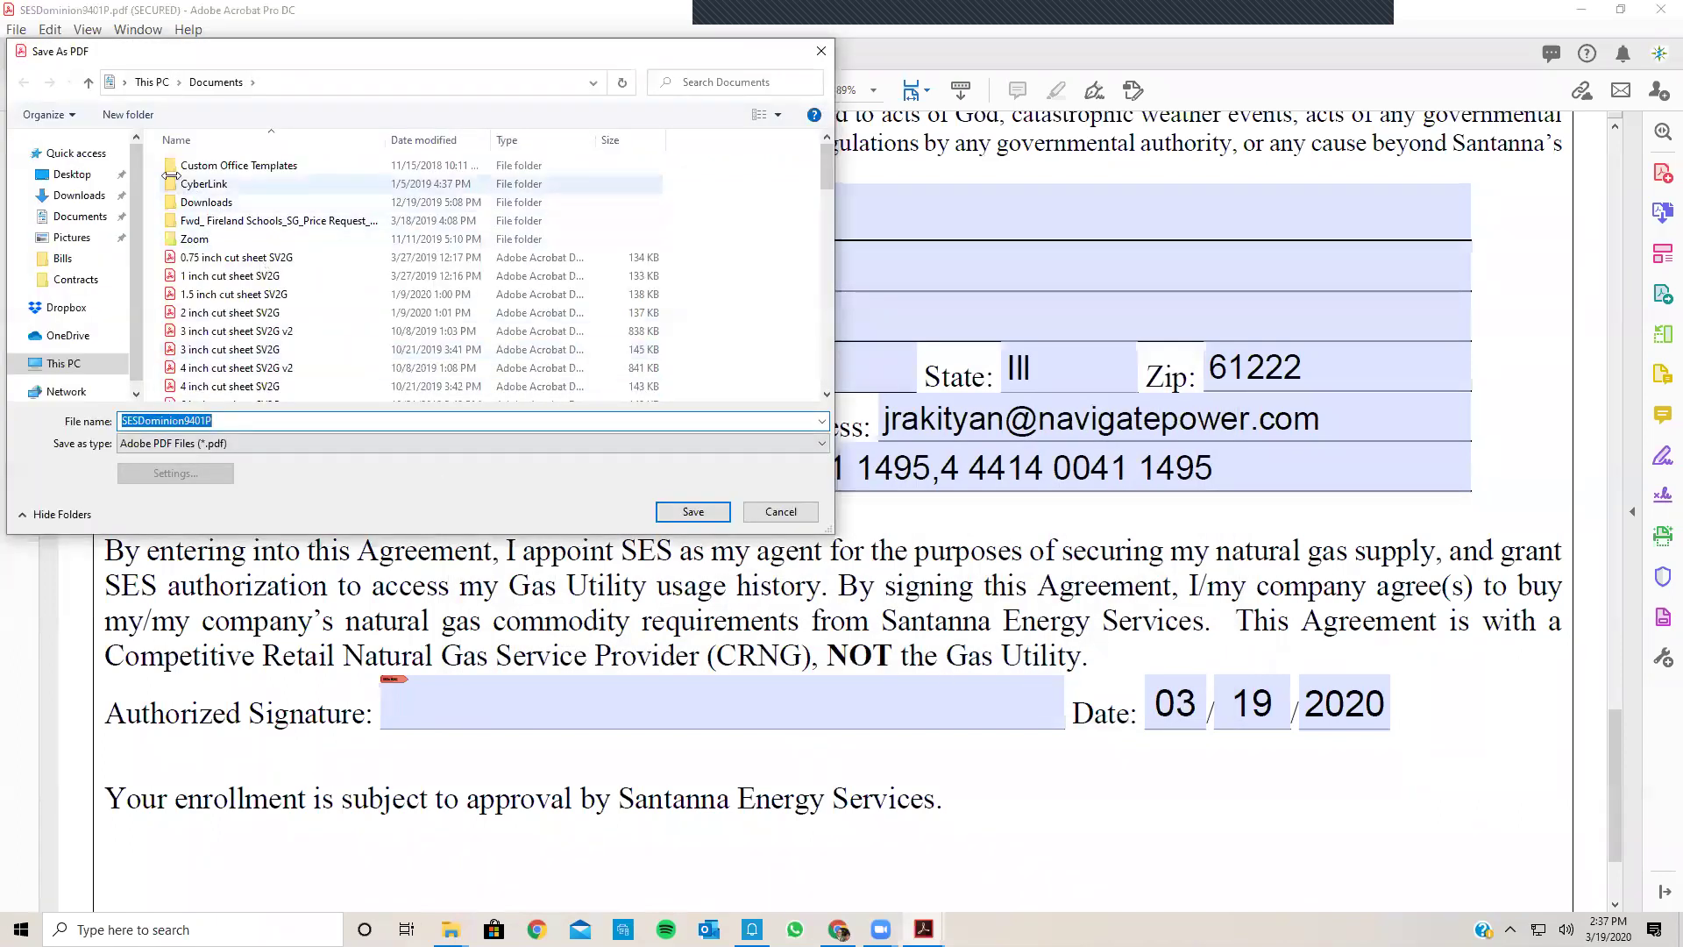
left_click(83, 179)
scroll(275, 277, "down", 10)
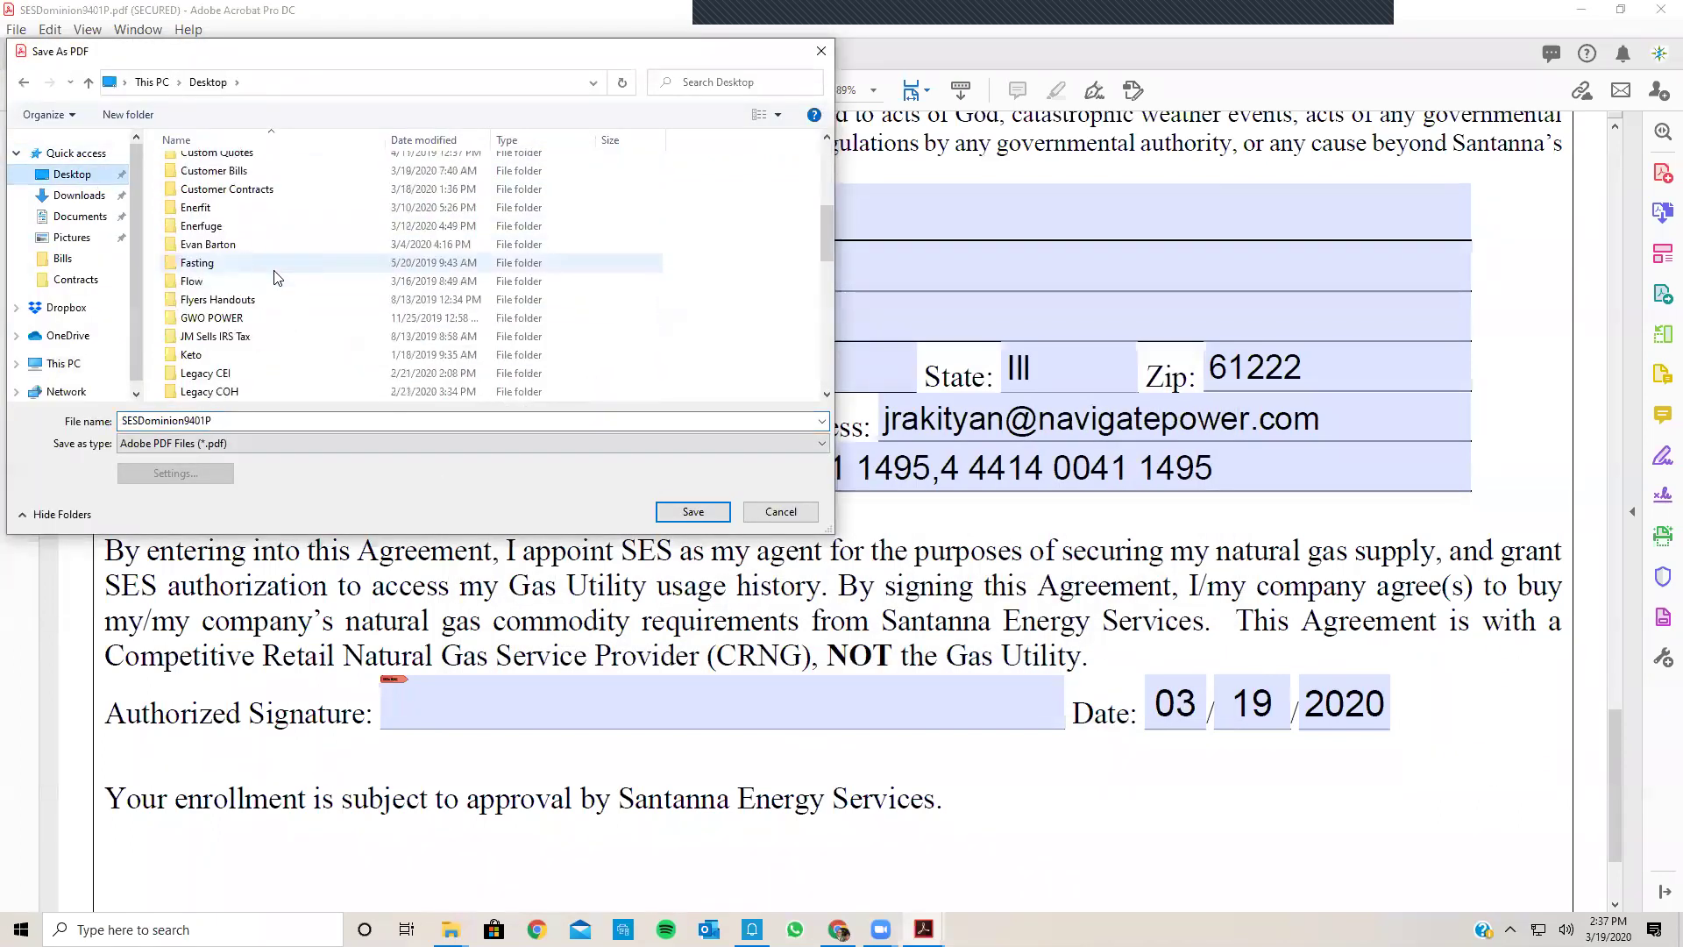
scroll(263, 307, "down", 3)
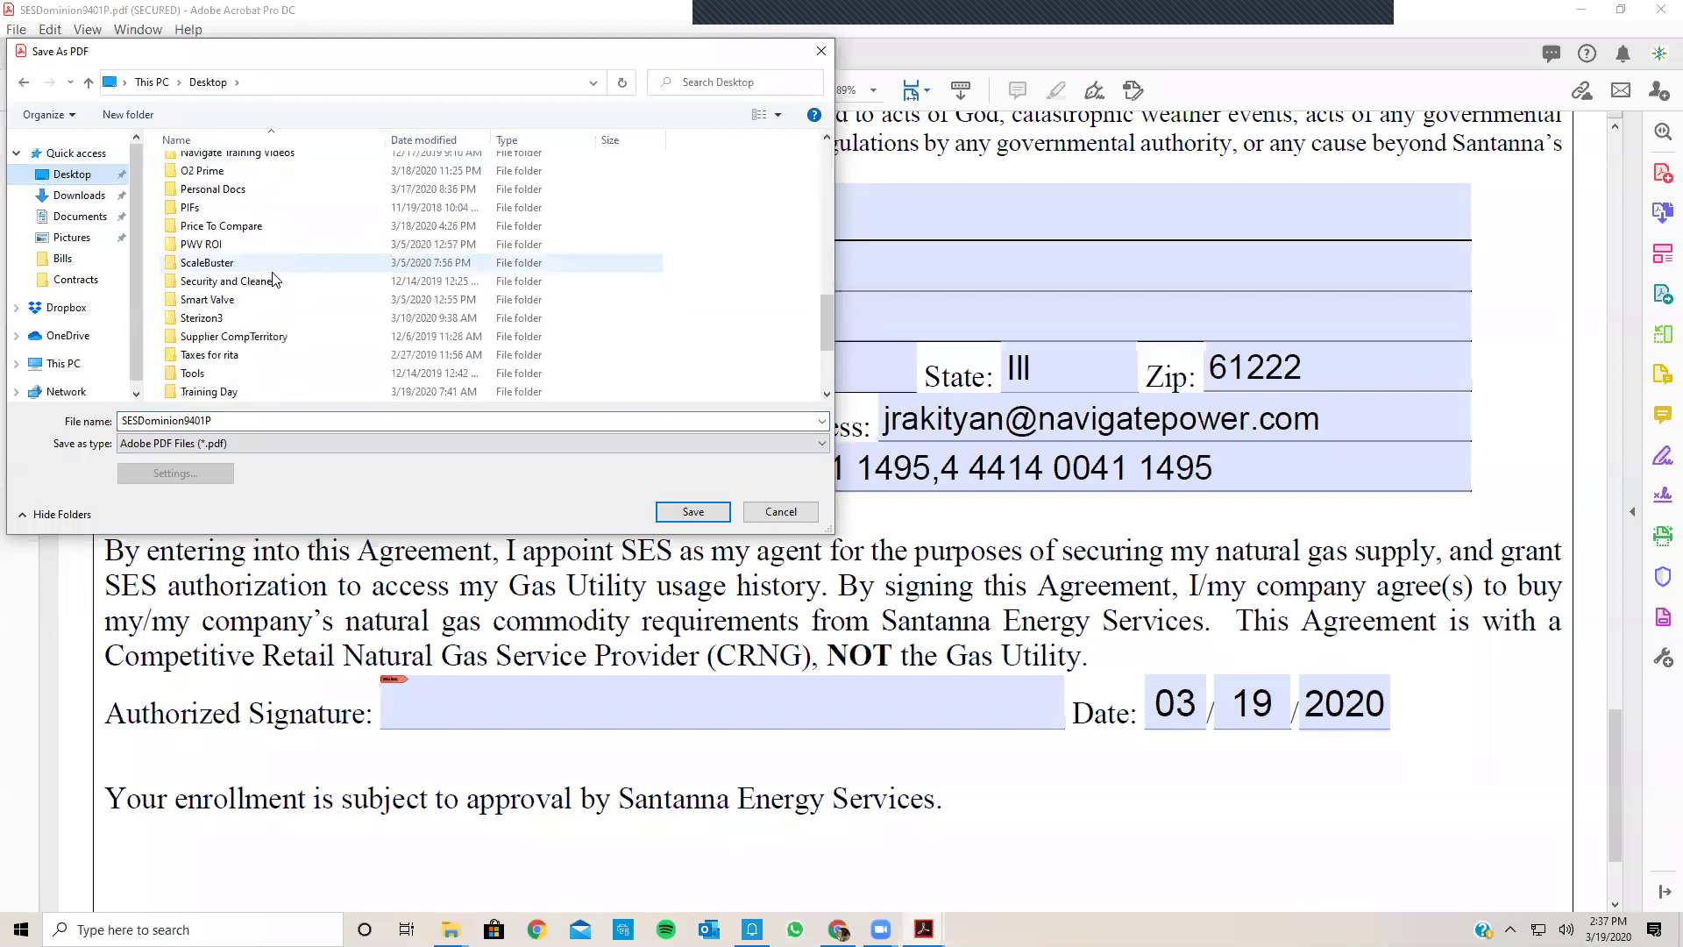
double_click(235, 392)
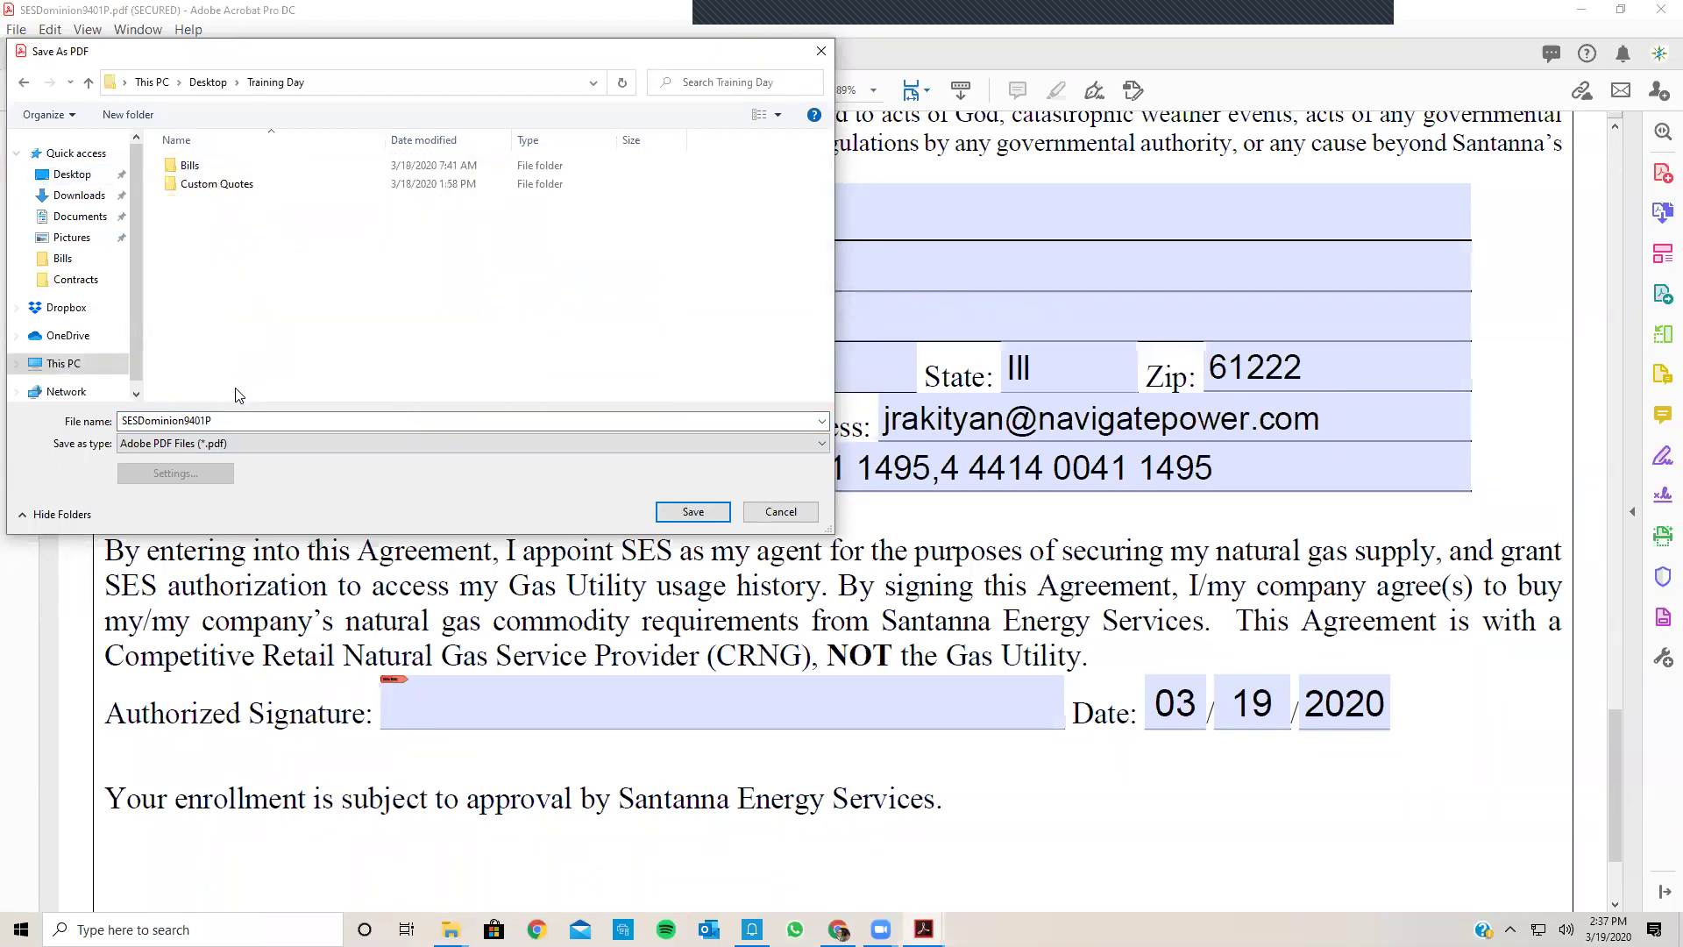
left_click(659, 513)
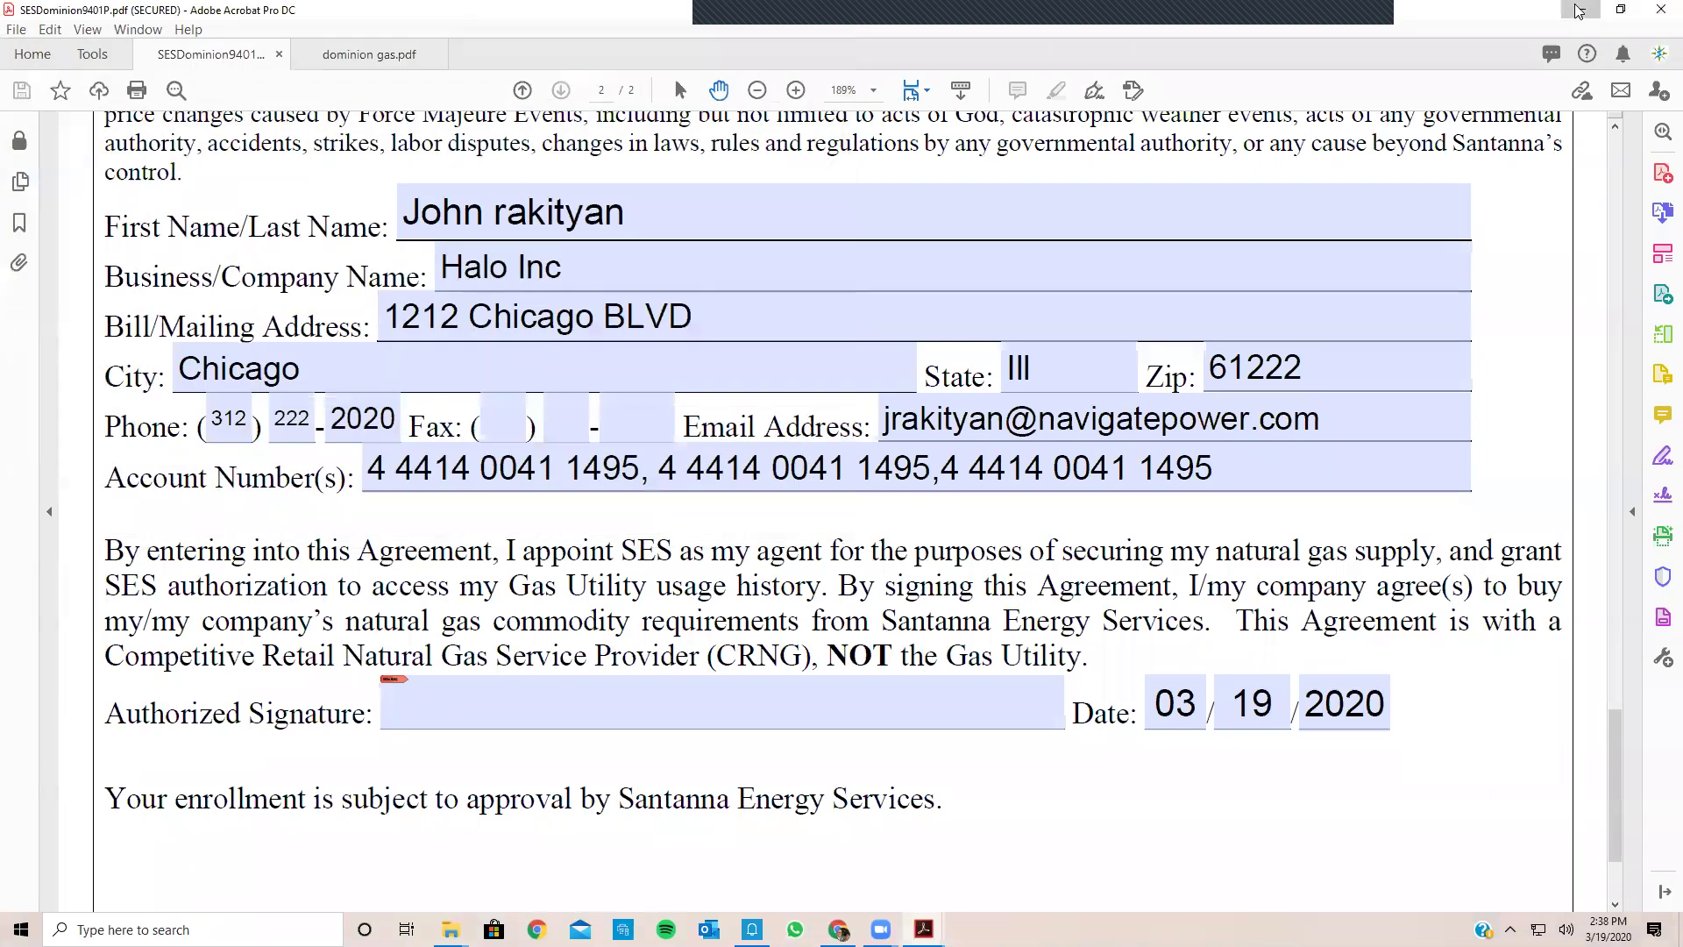
Step: Minimize Acrobat and browse into the Training Day folder and its Bills subfolder
left_click(1587, 13)
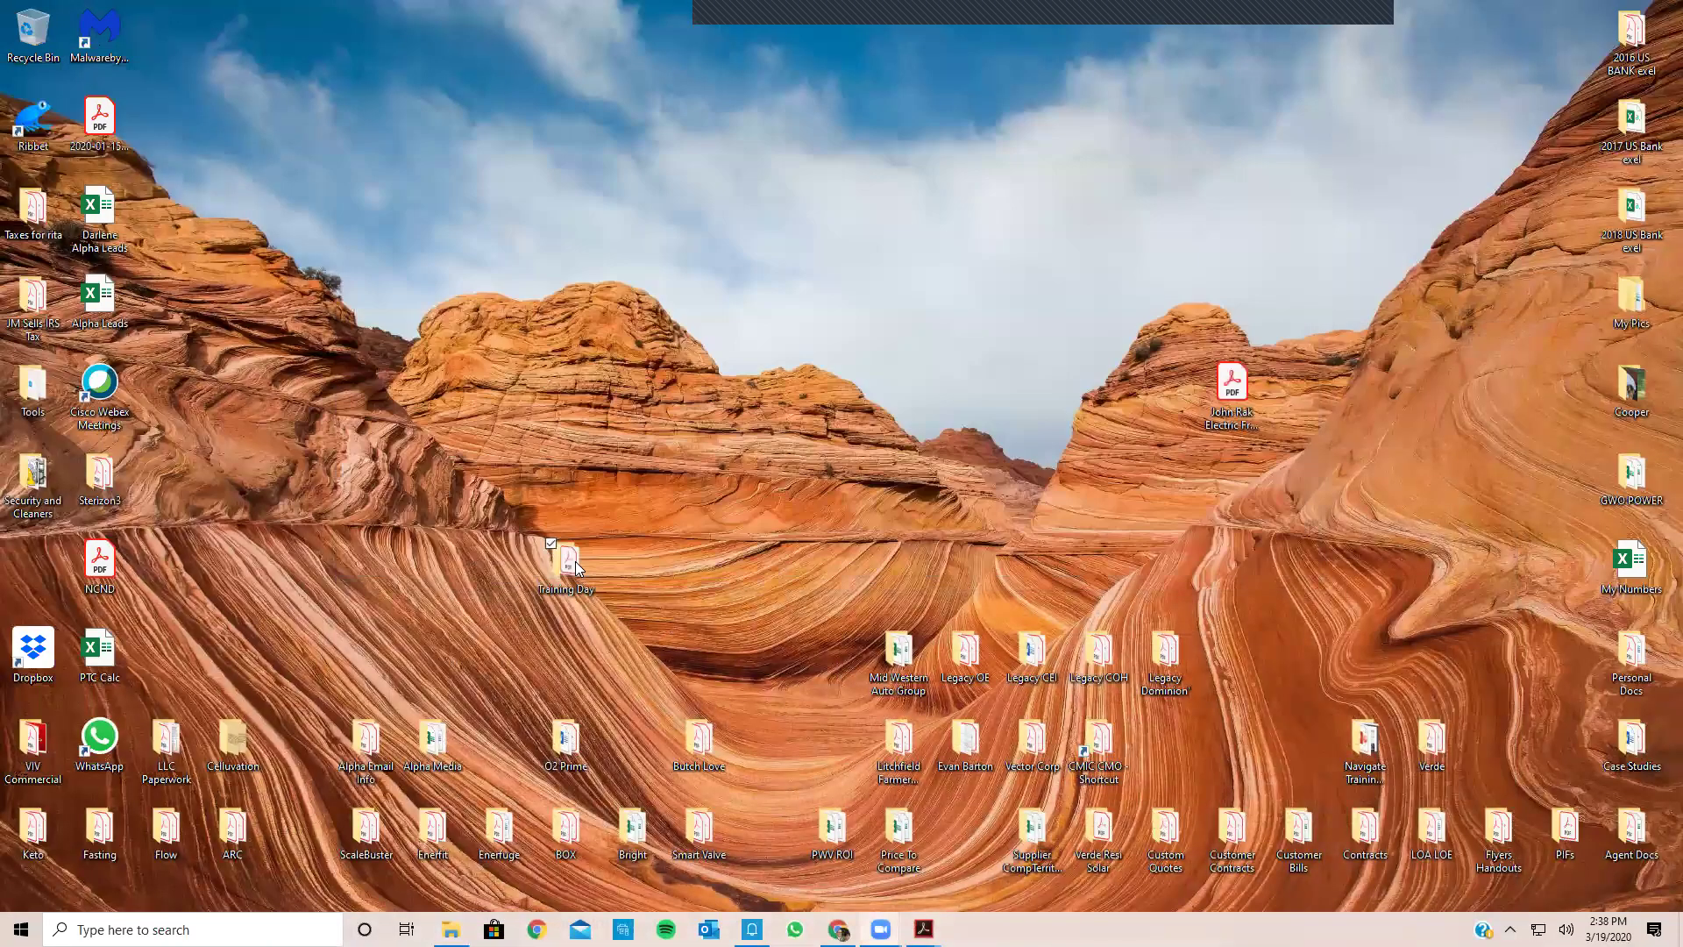
double_click(566, 566)
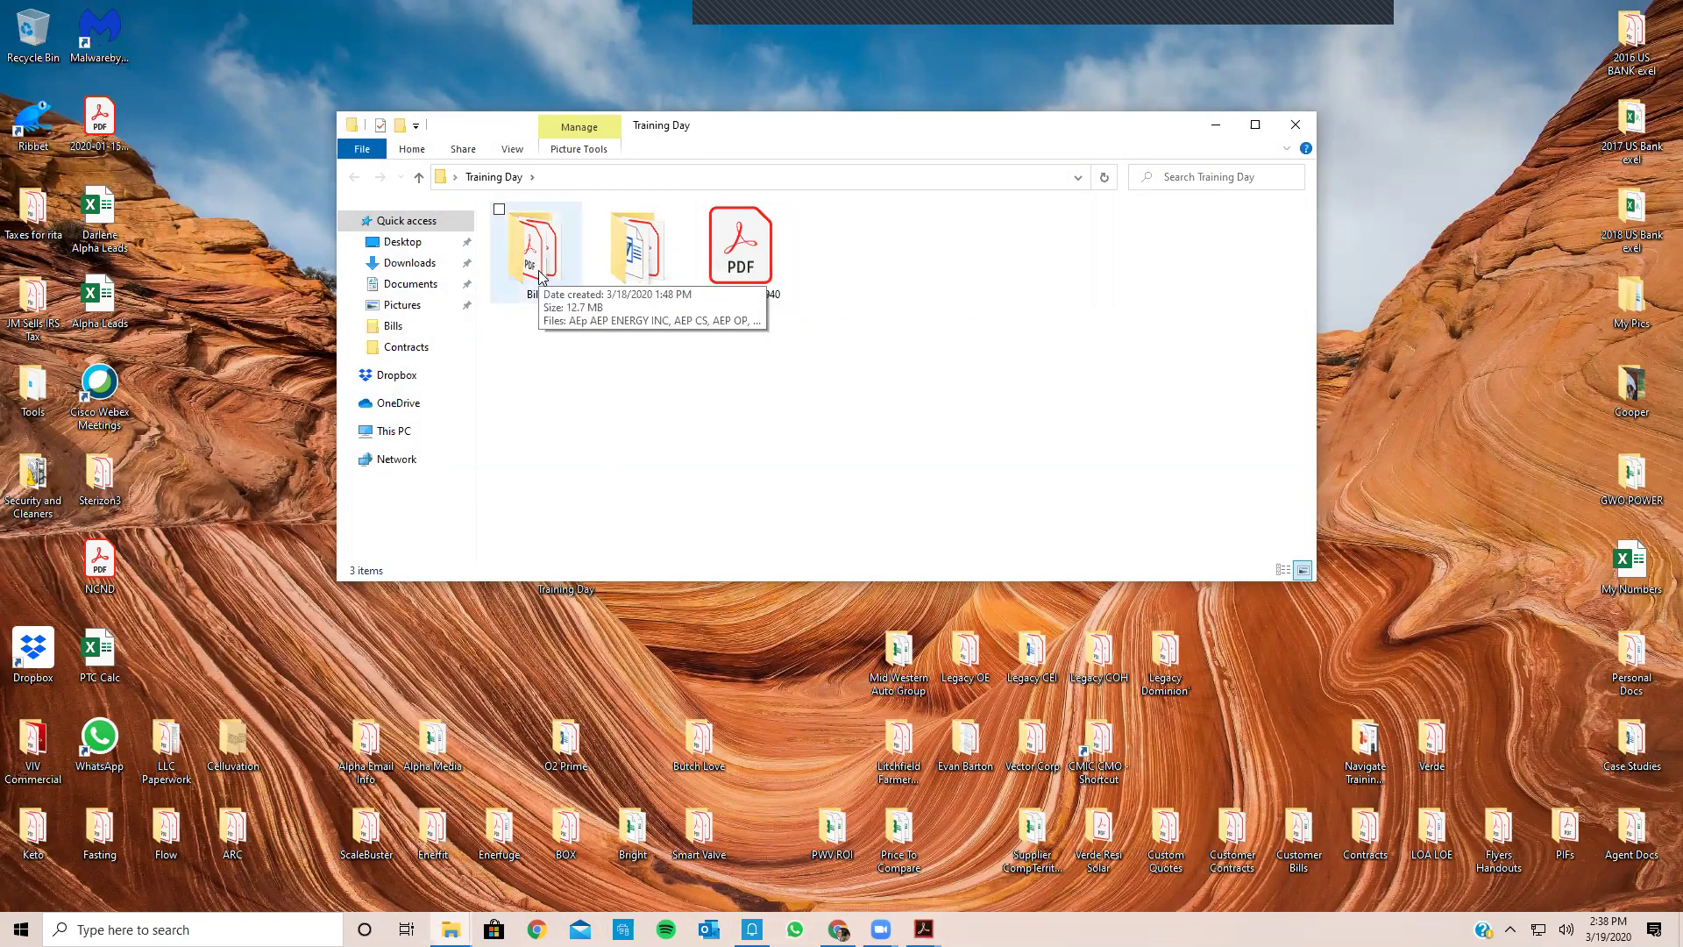
double_click(539, 277)
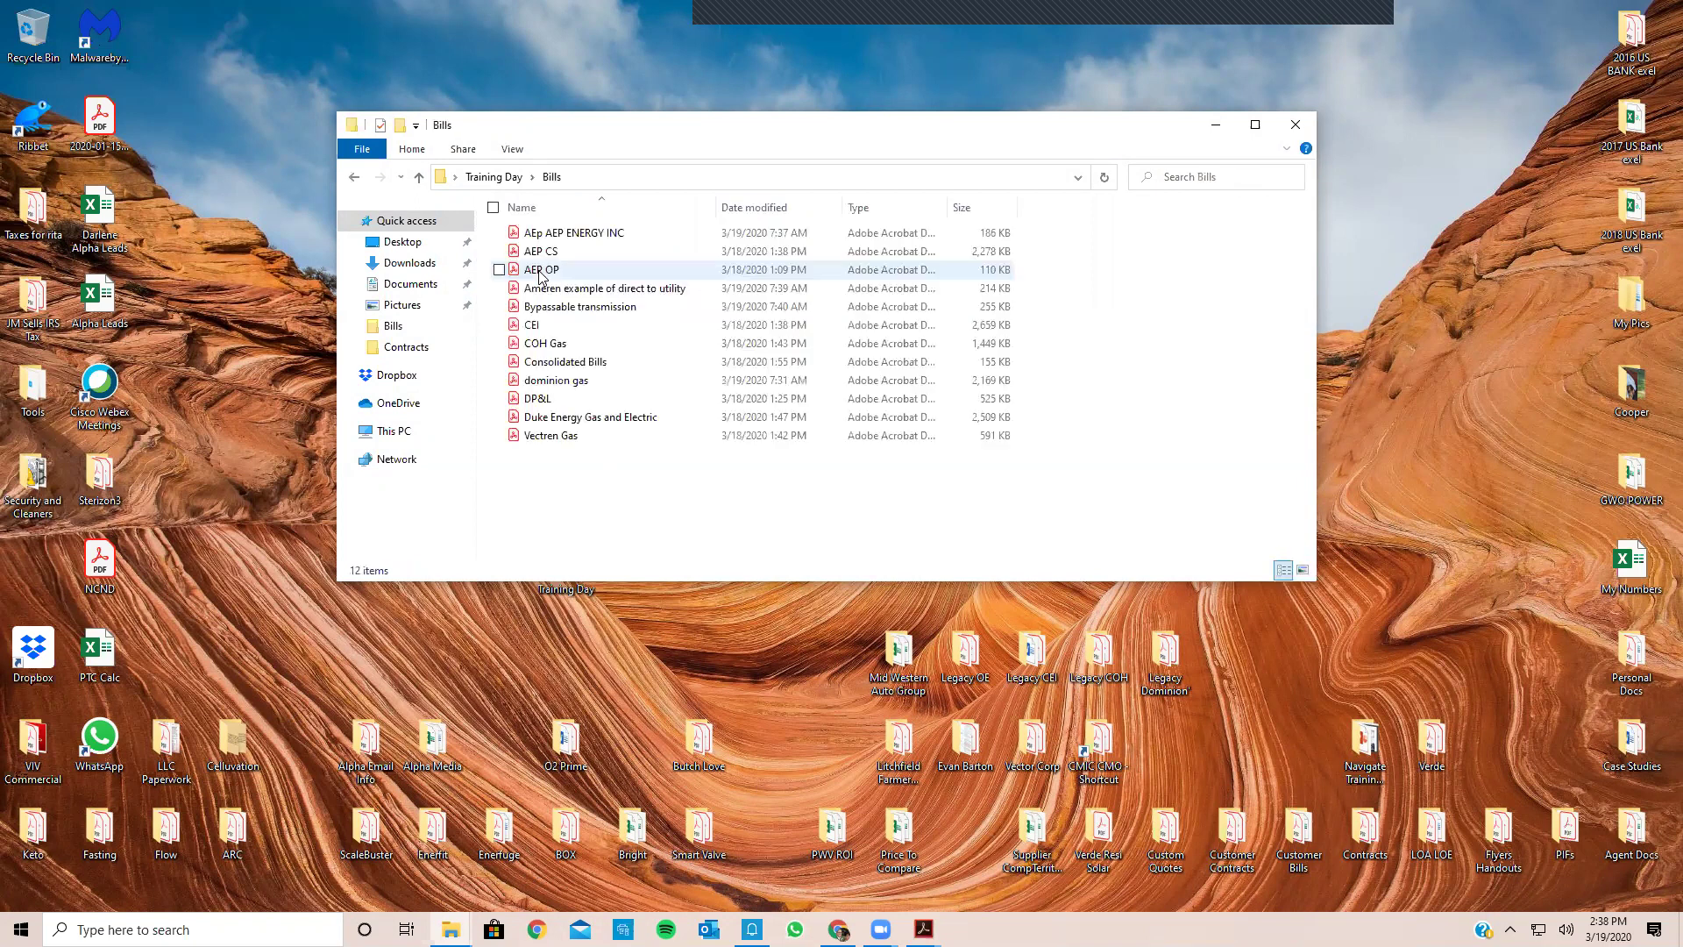
Step: Close the Bills window, reopen Training Day, and begin closing Acrobat
left_click(1298, 125)
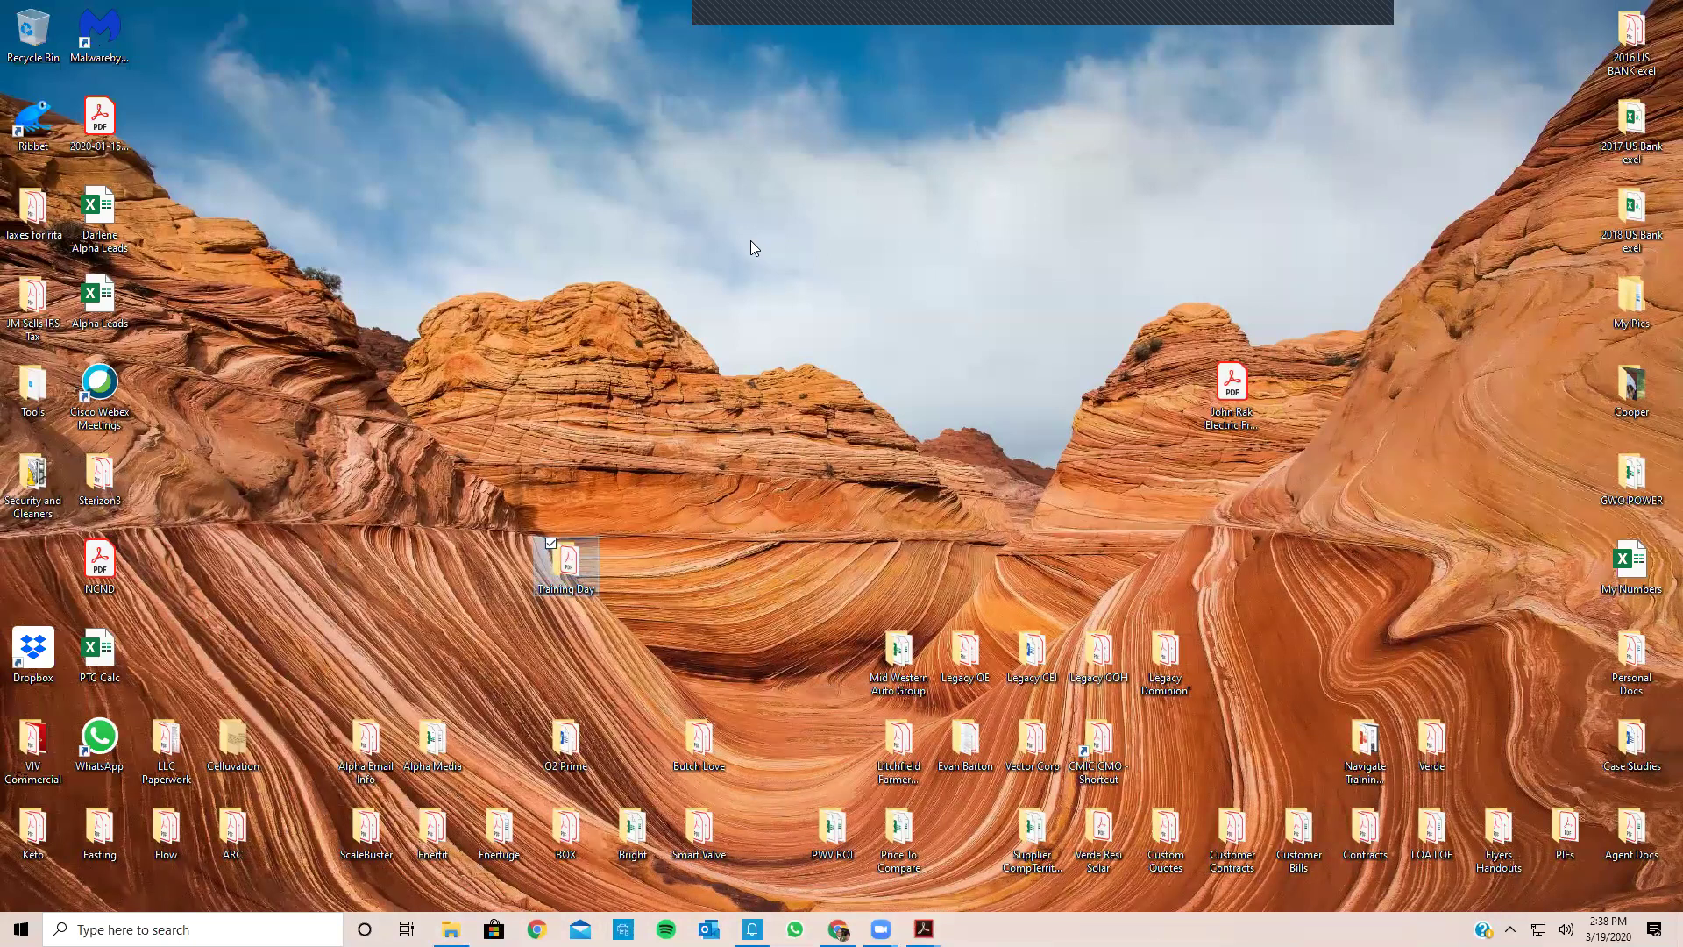
double_click(733, 290)
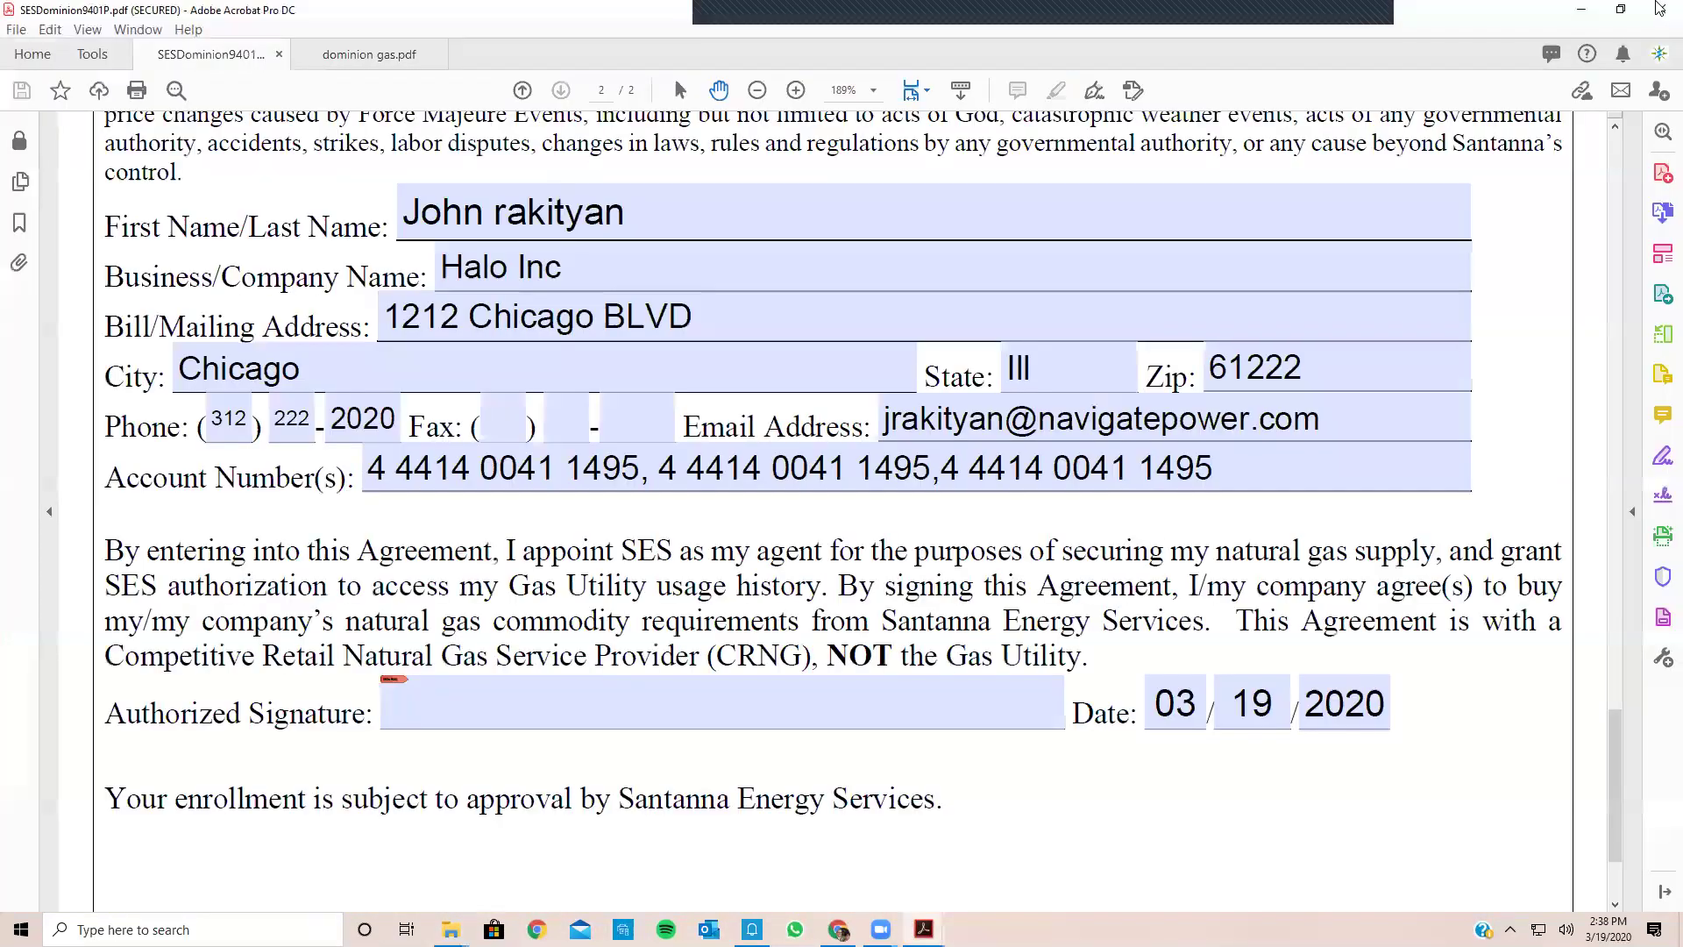
left_click(1660, 9)
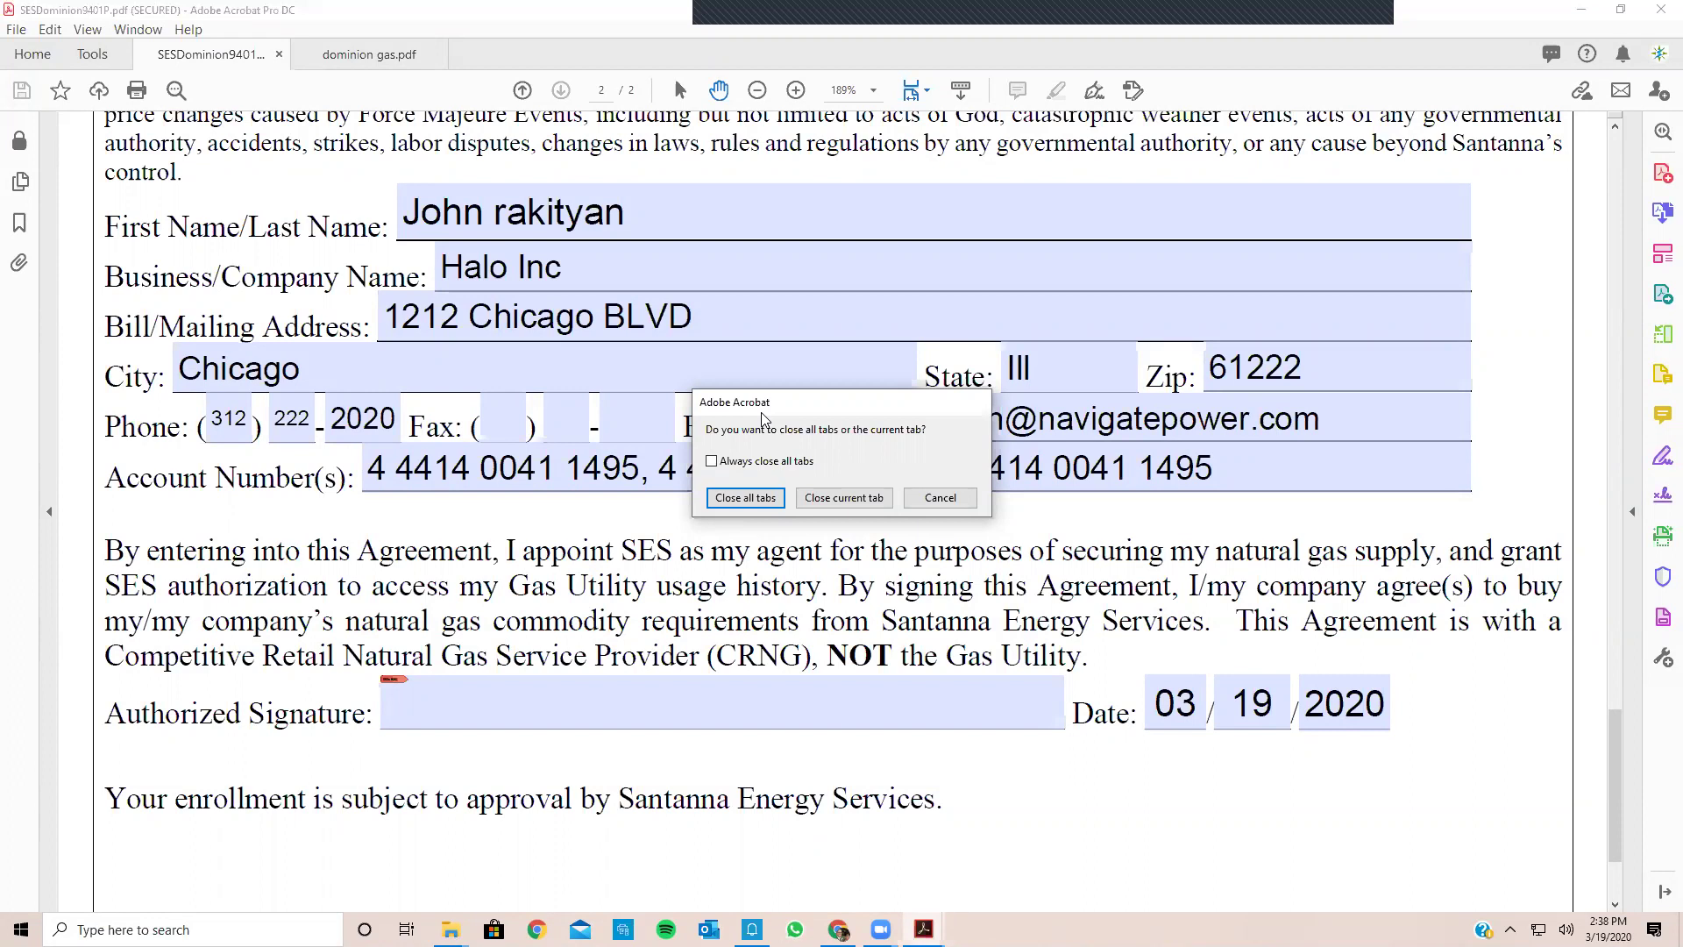
Step: Cancel the close prompt and add the suggested recipient as an Adobe Sign signer
left_click(935, 504)
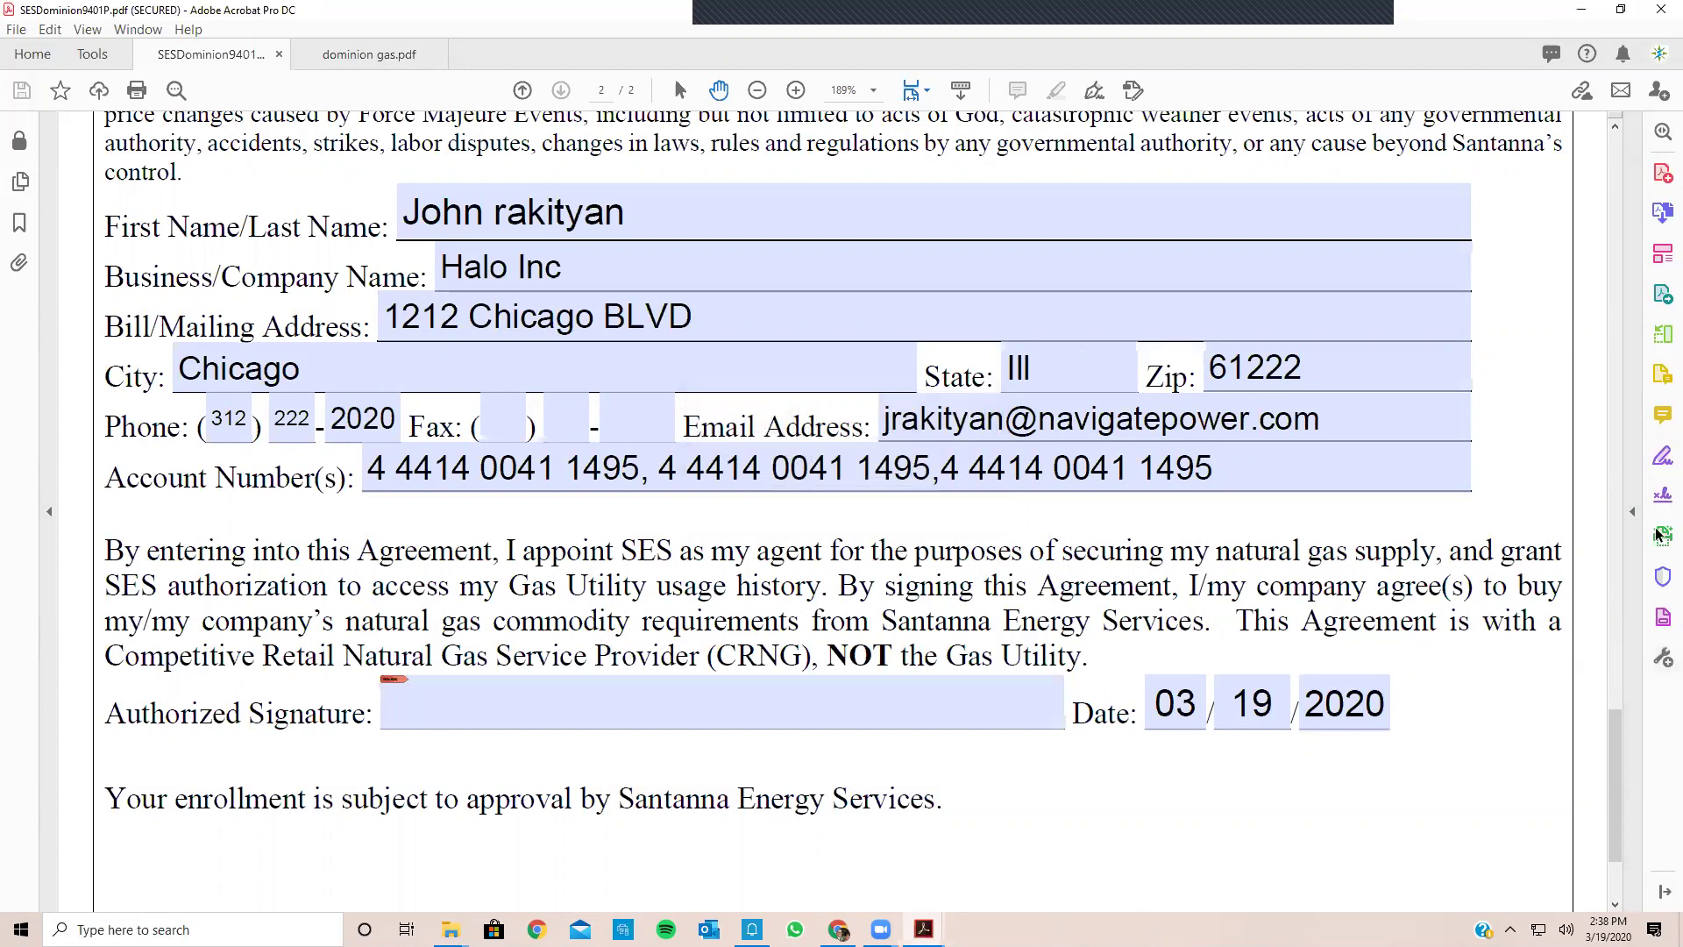
left_click(1660, 499)
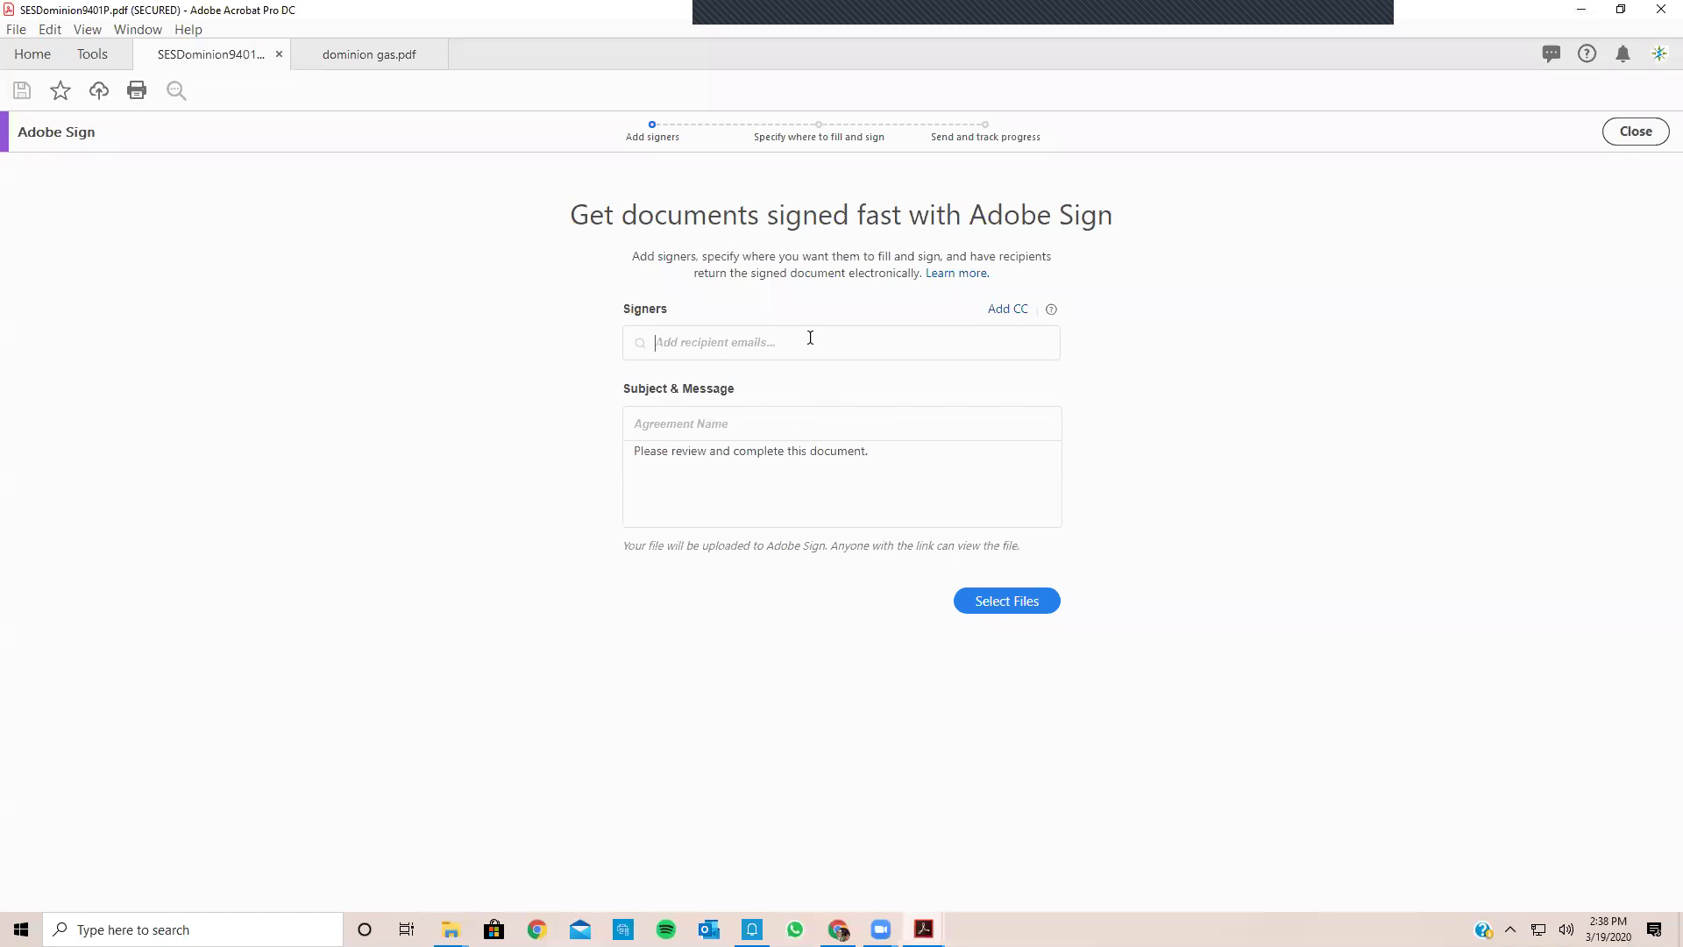
type("john")
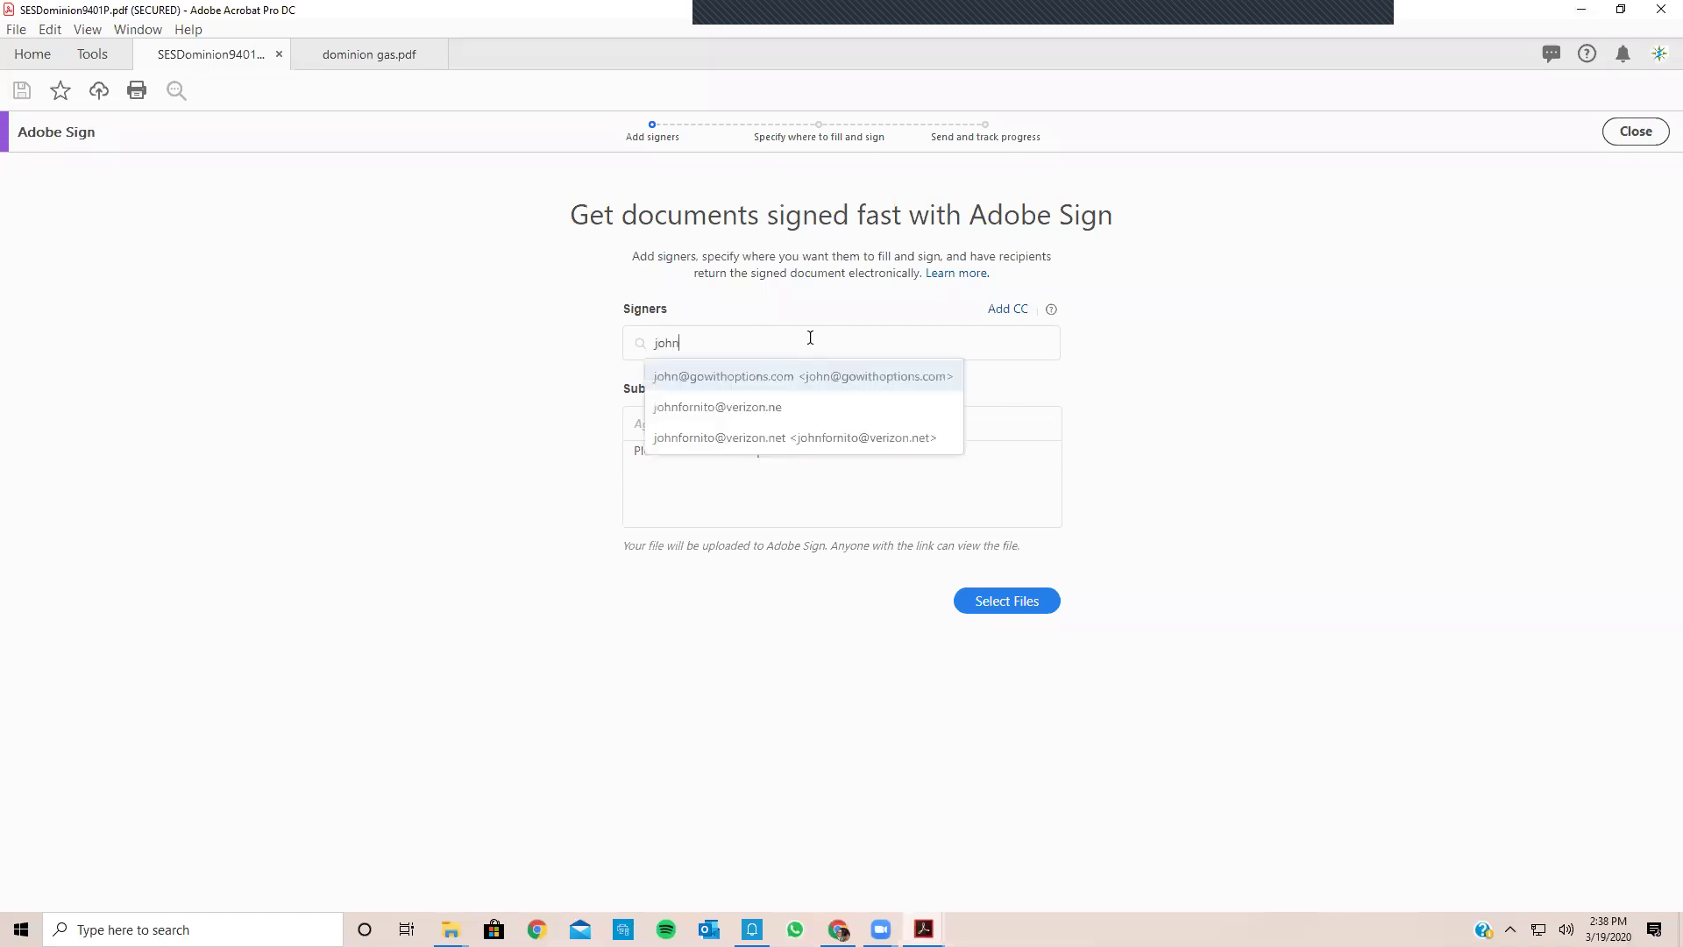
left_click(789, 375)
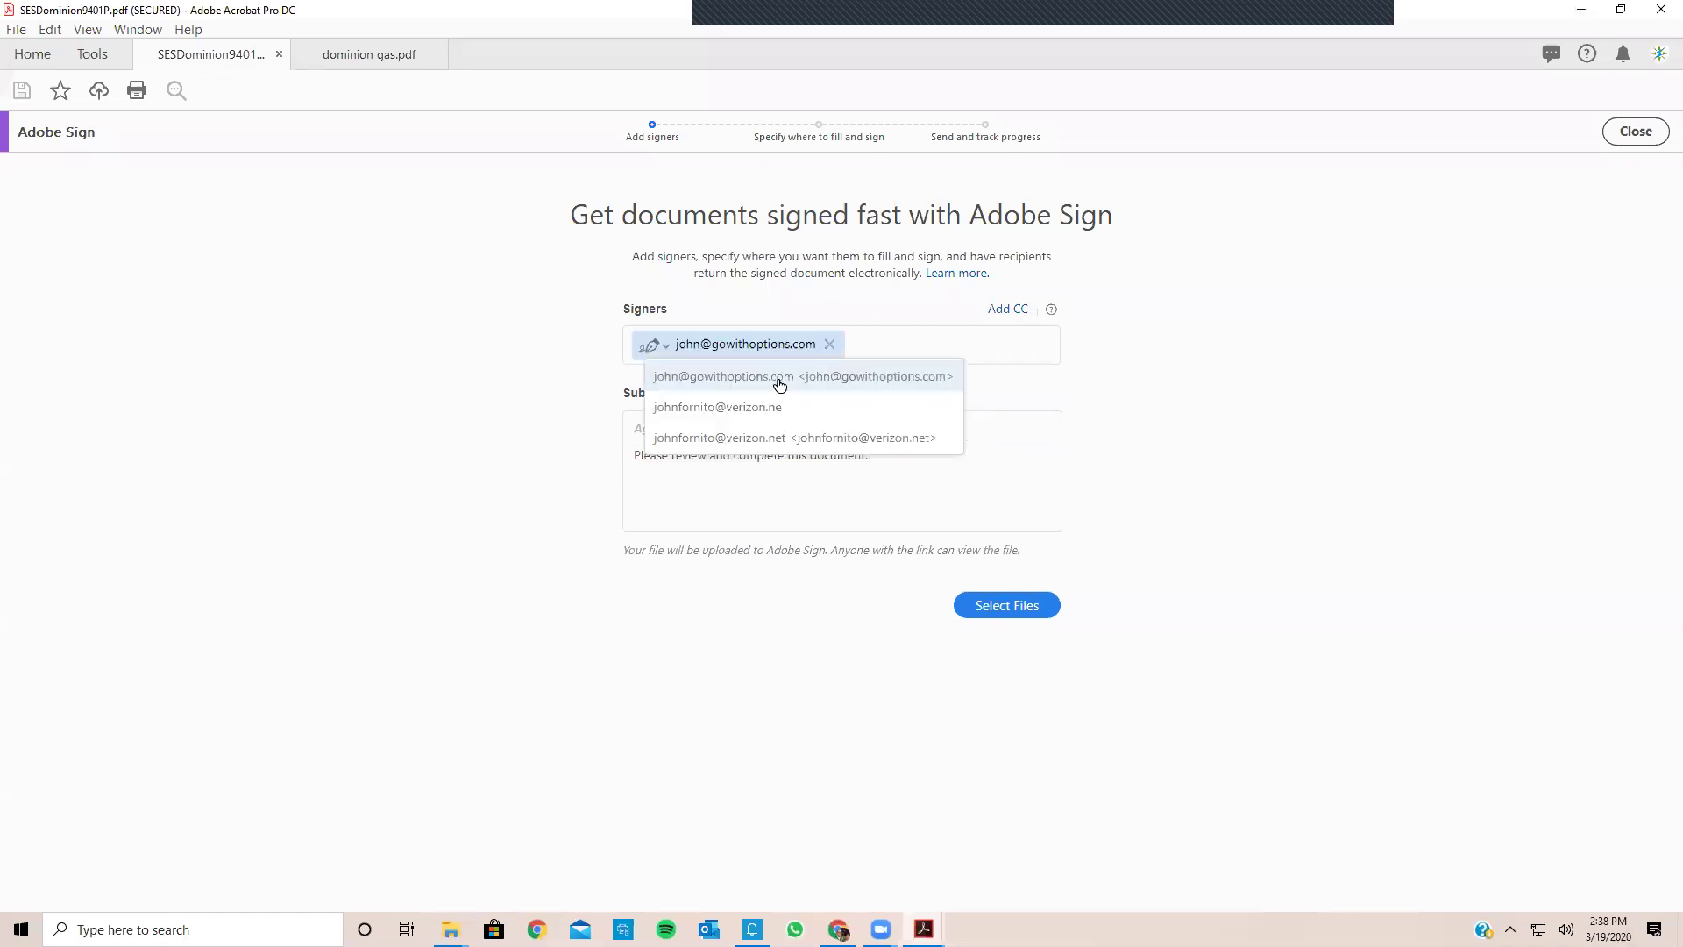
Step: Dismiss Select Files, then close only the SESDominion9401P tab, keeping dominion gas.pdf open
left_click(1007, 606)
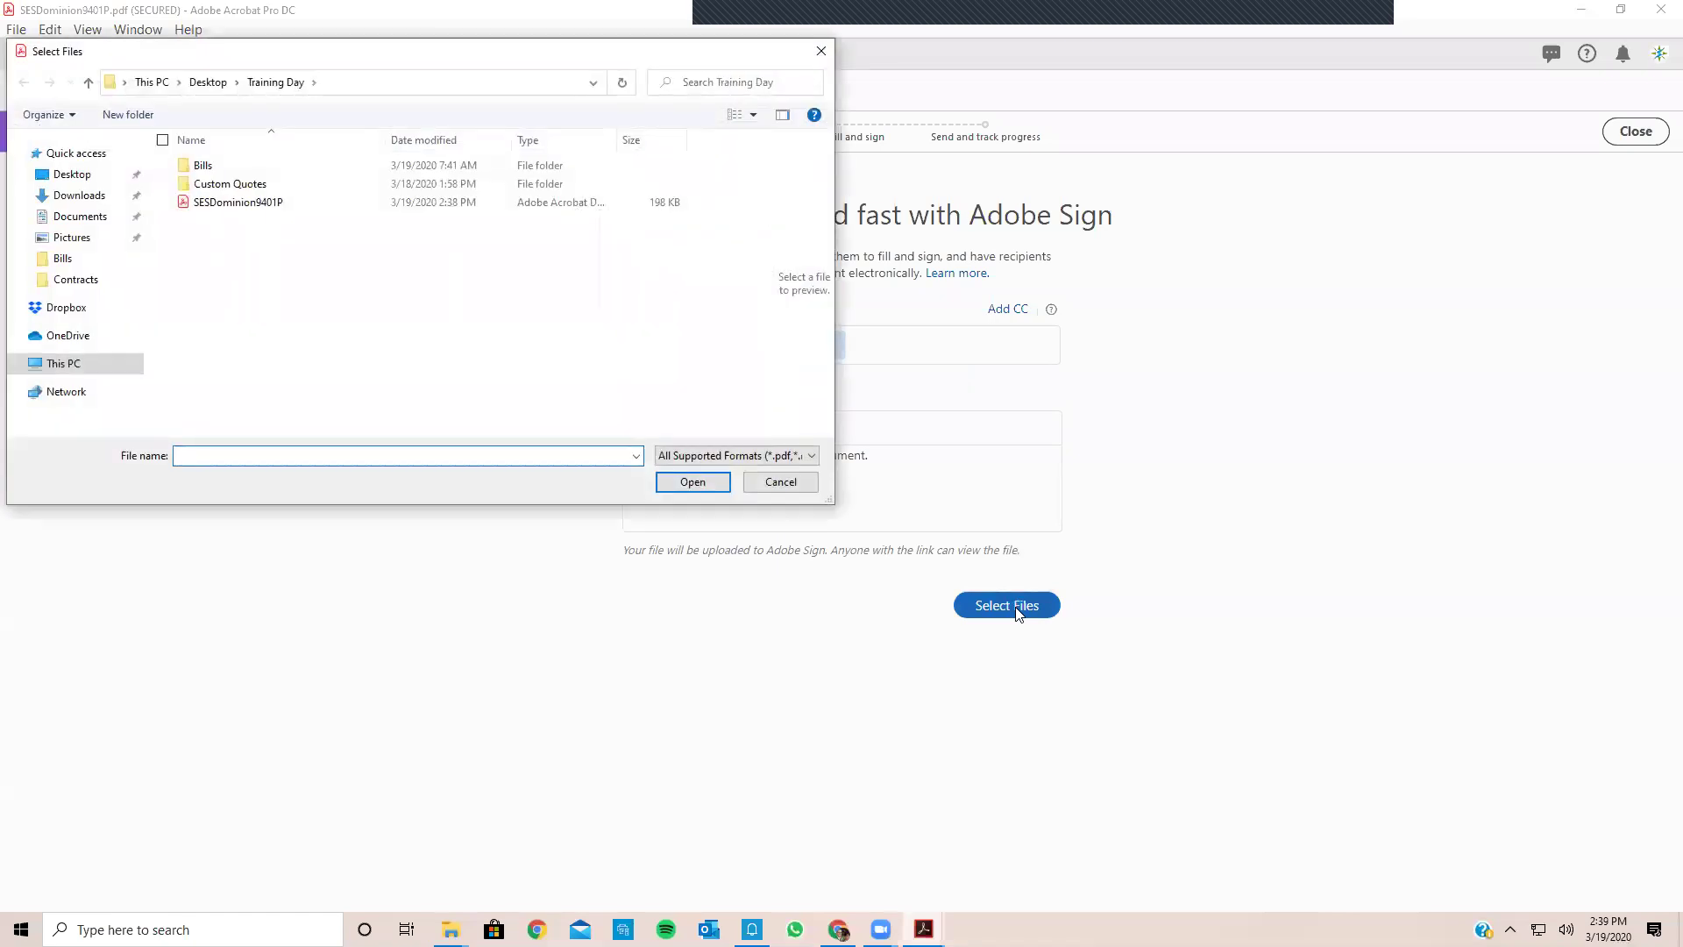
left_click(821, 51)
left_click(1660, 9)
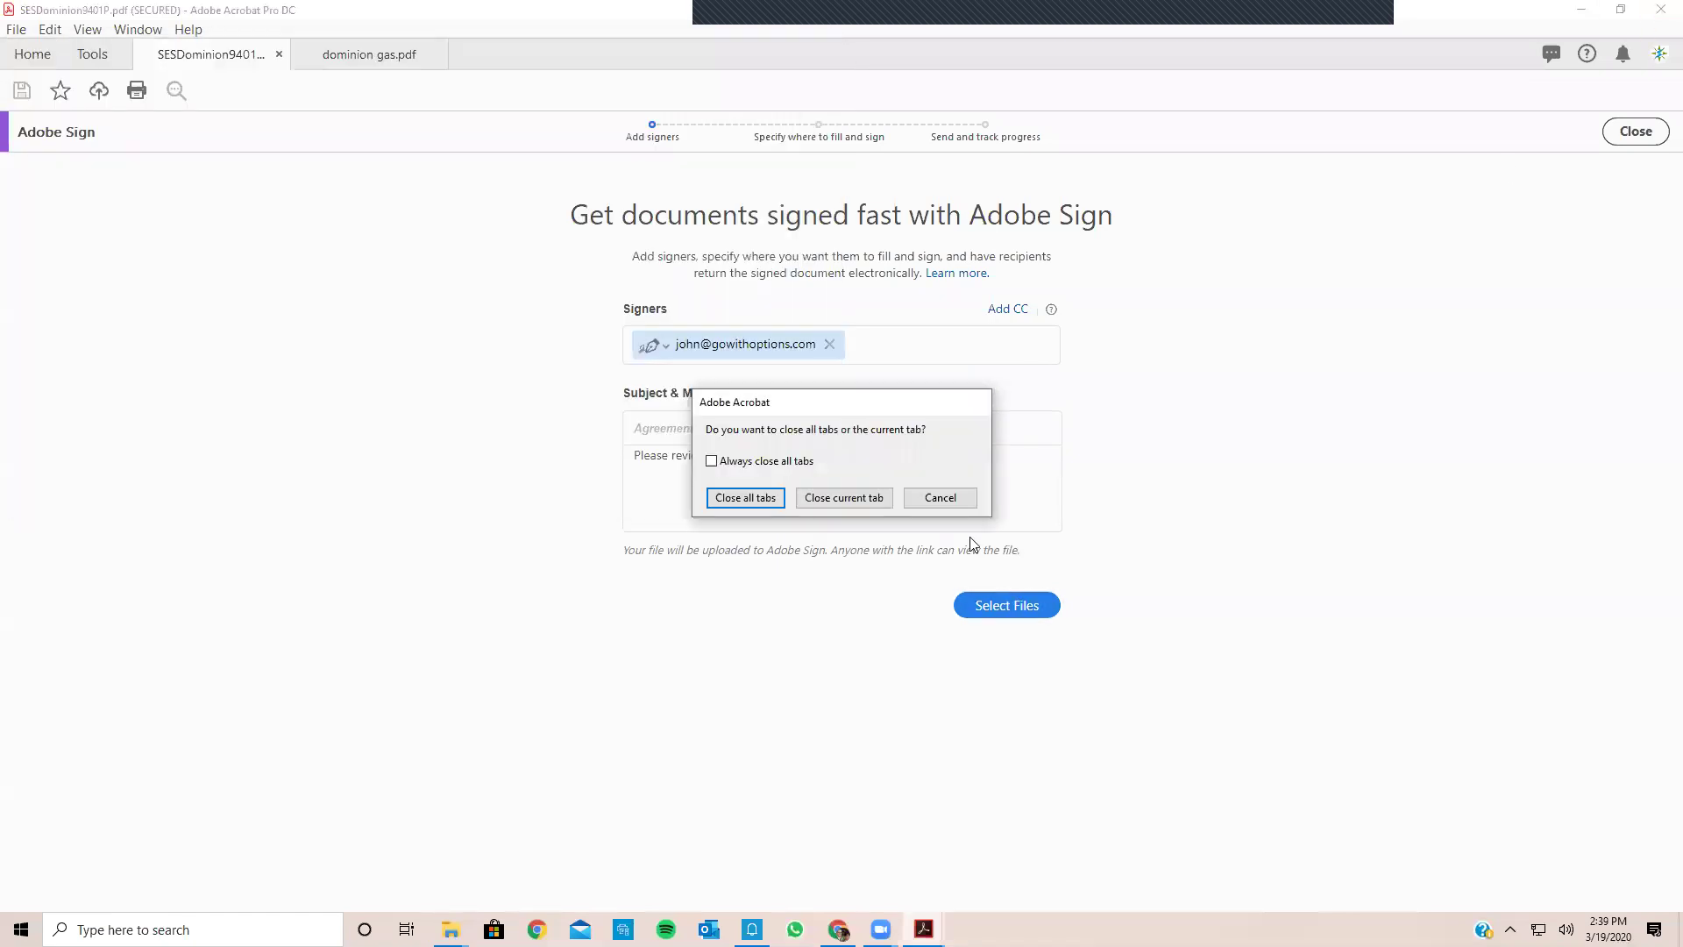
left_click(837, 502)
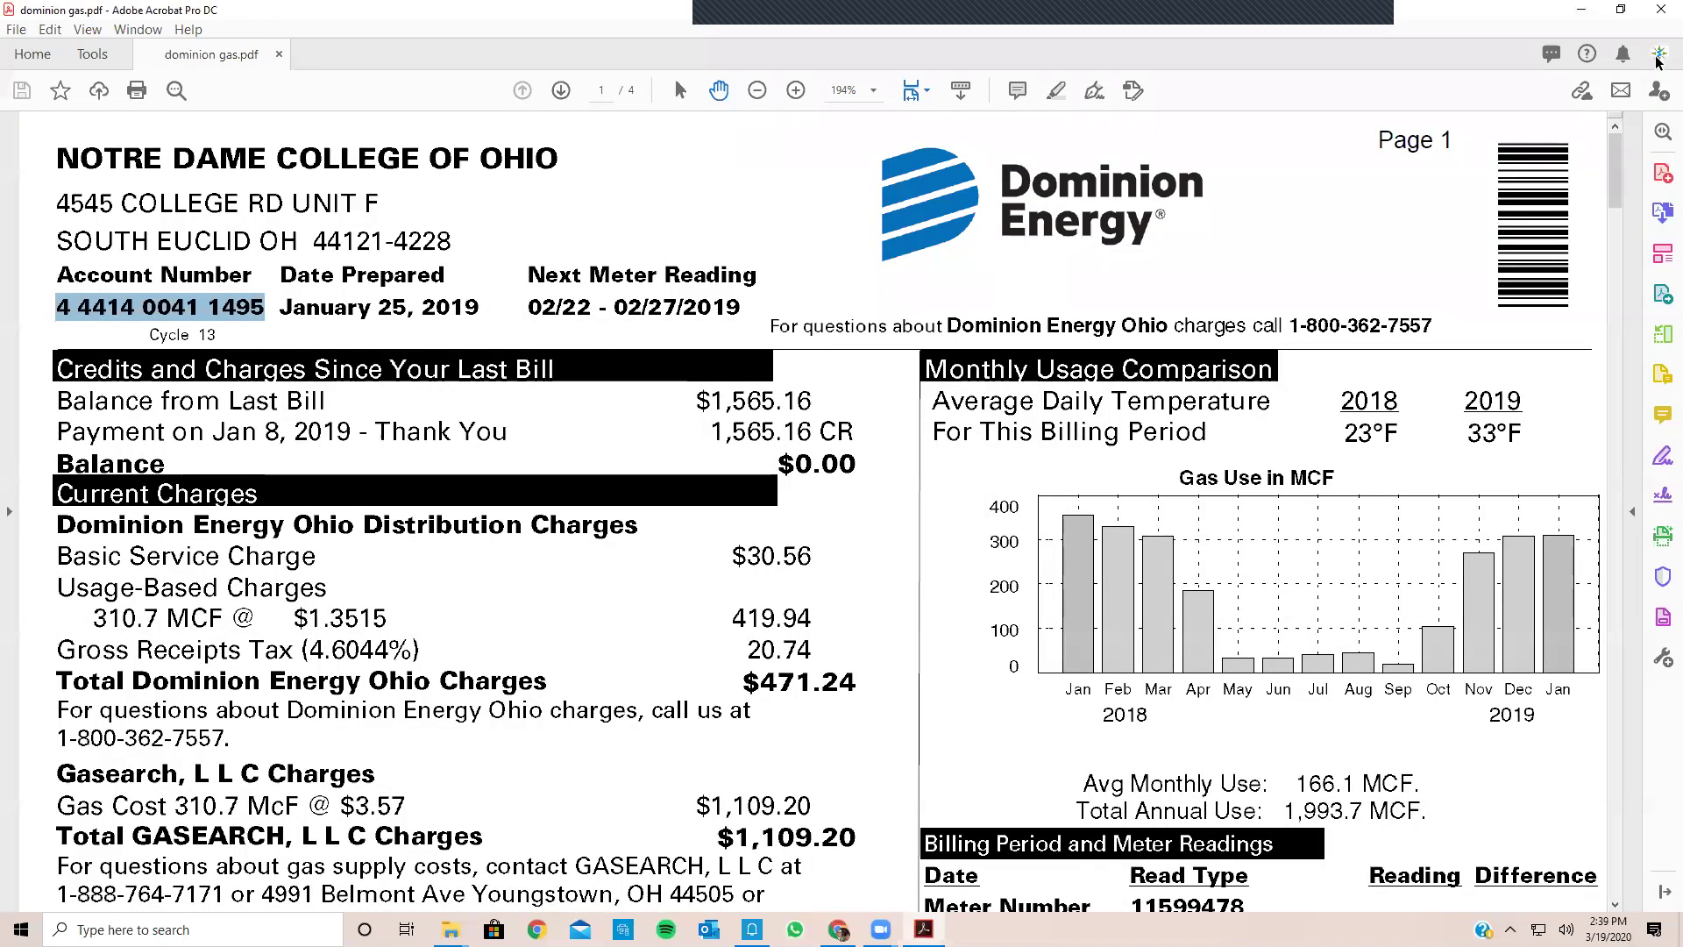
Step: Close Acrobat and Training Day, open desktop Customer Bills, and select American Petroleum Bills
left_click(1660, 9)
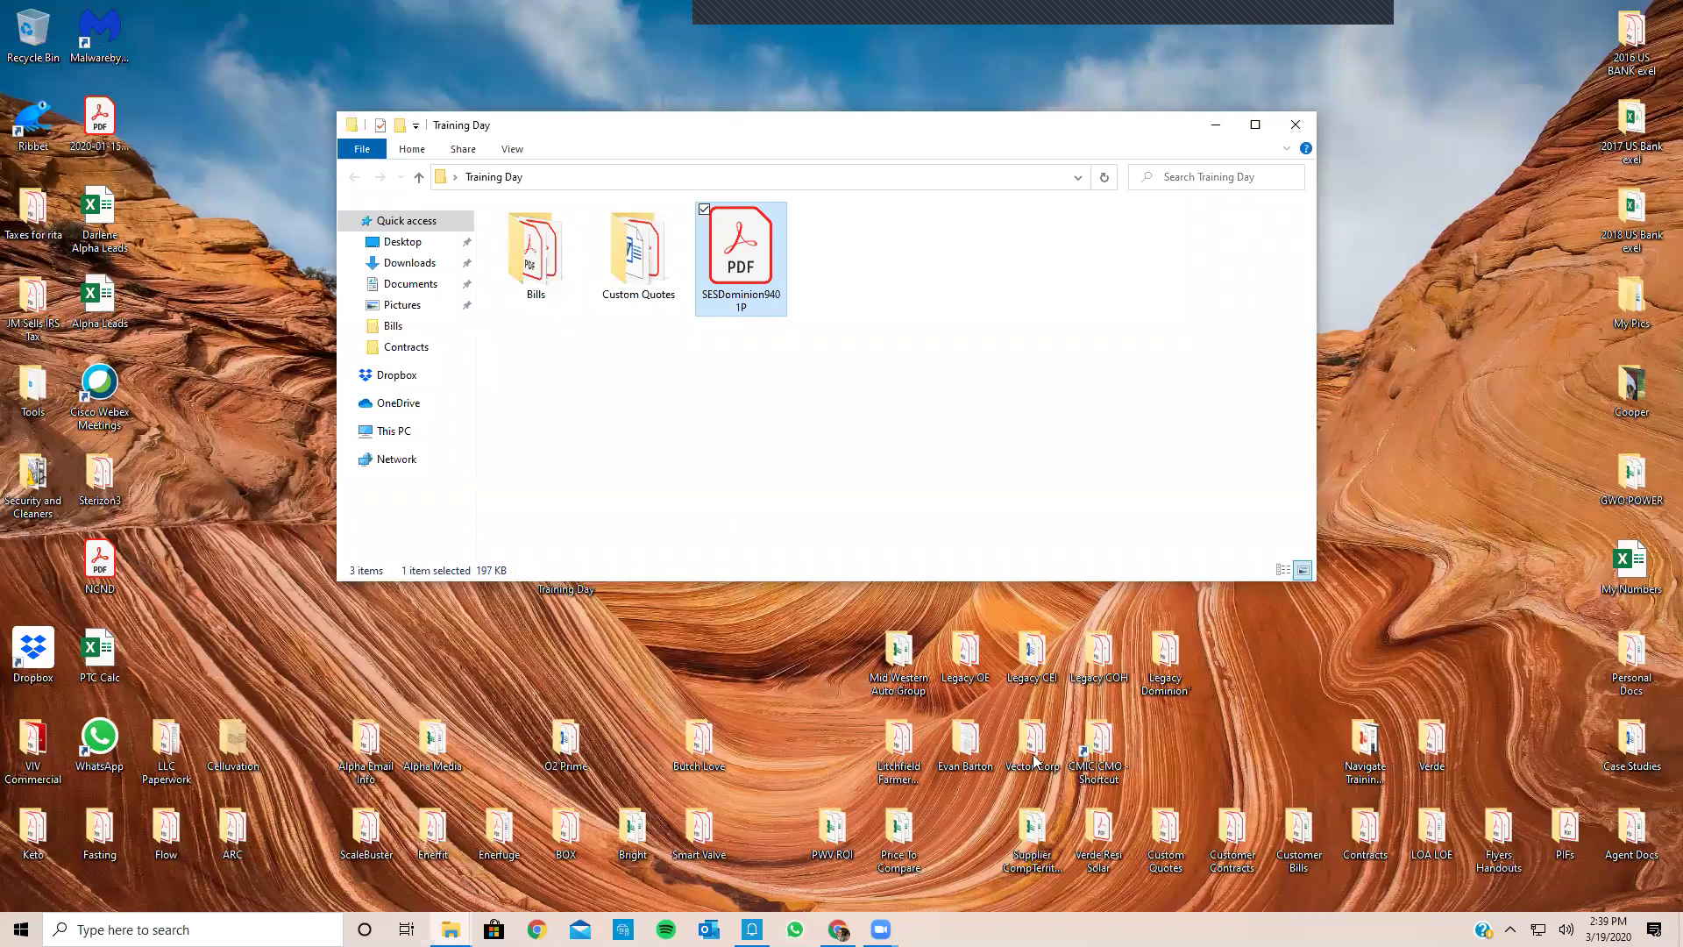
left_click(1296, 124)
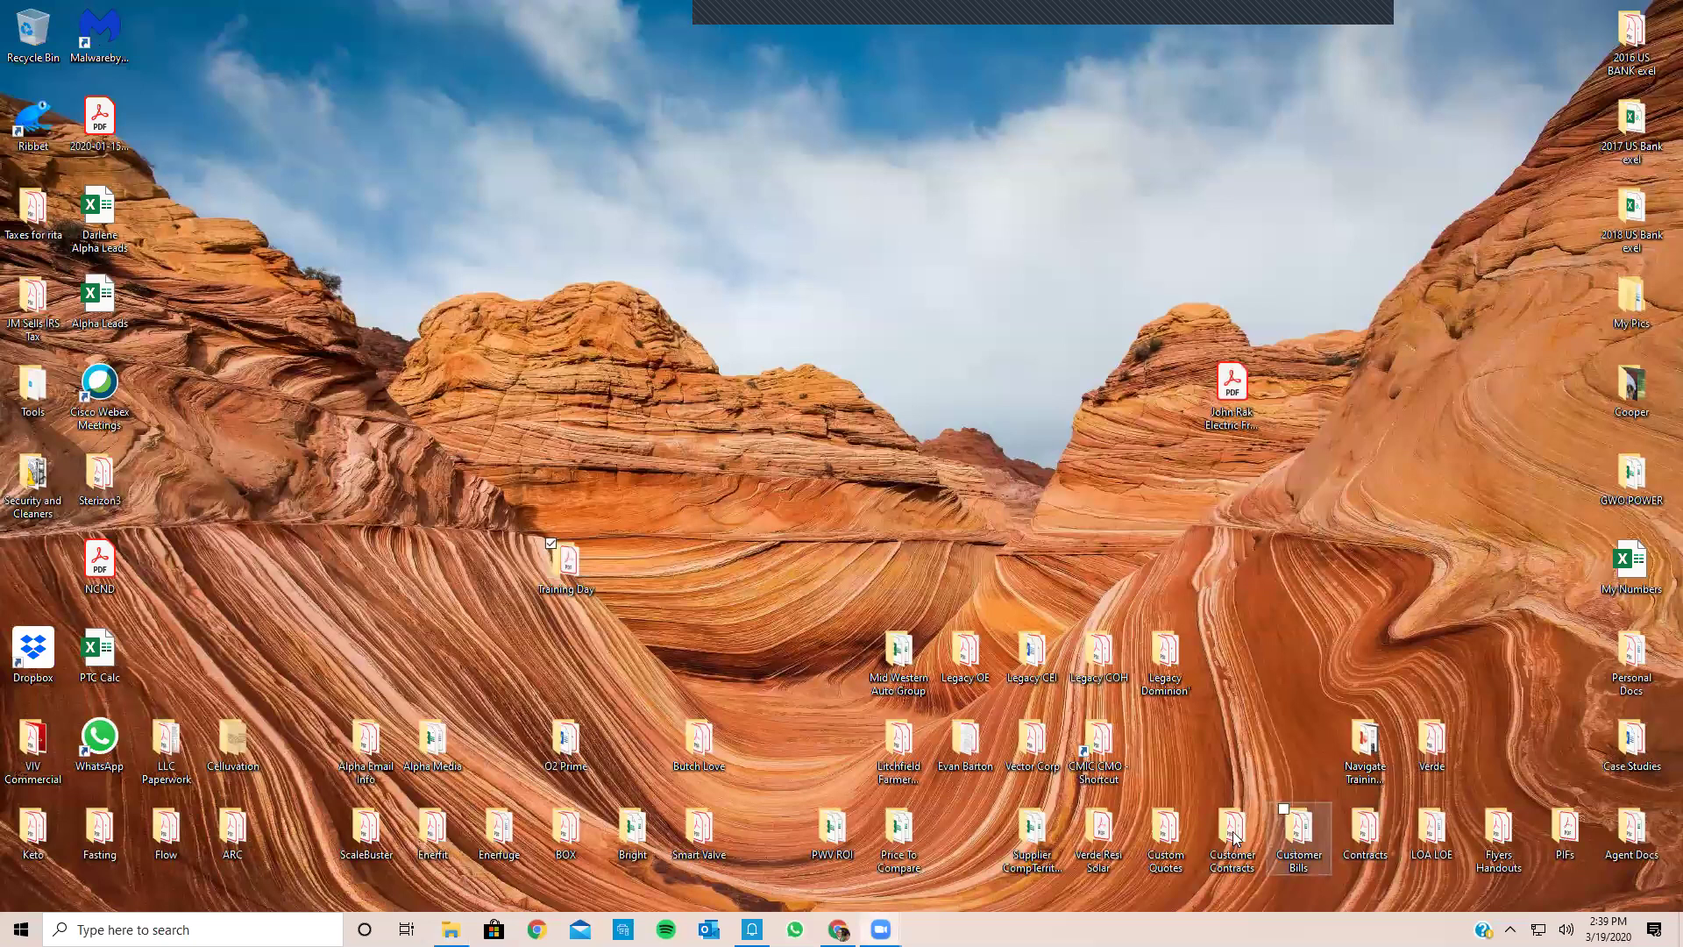
double_click(1288, 840)
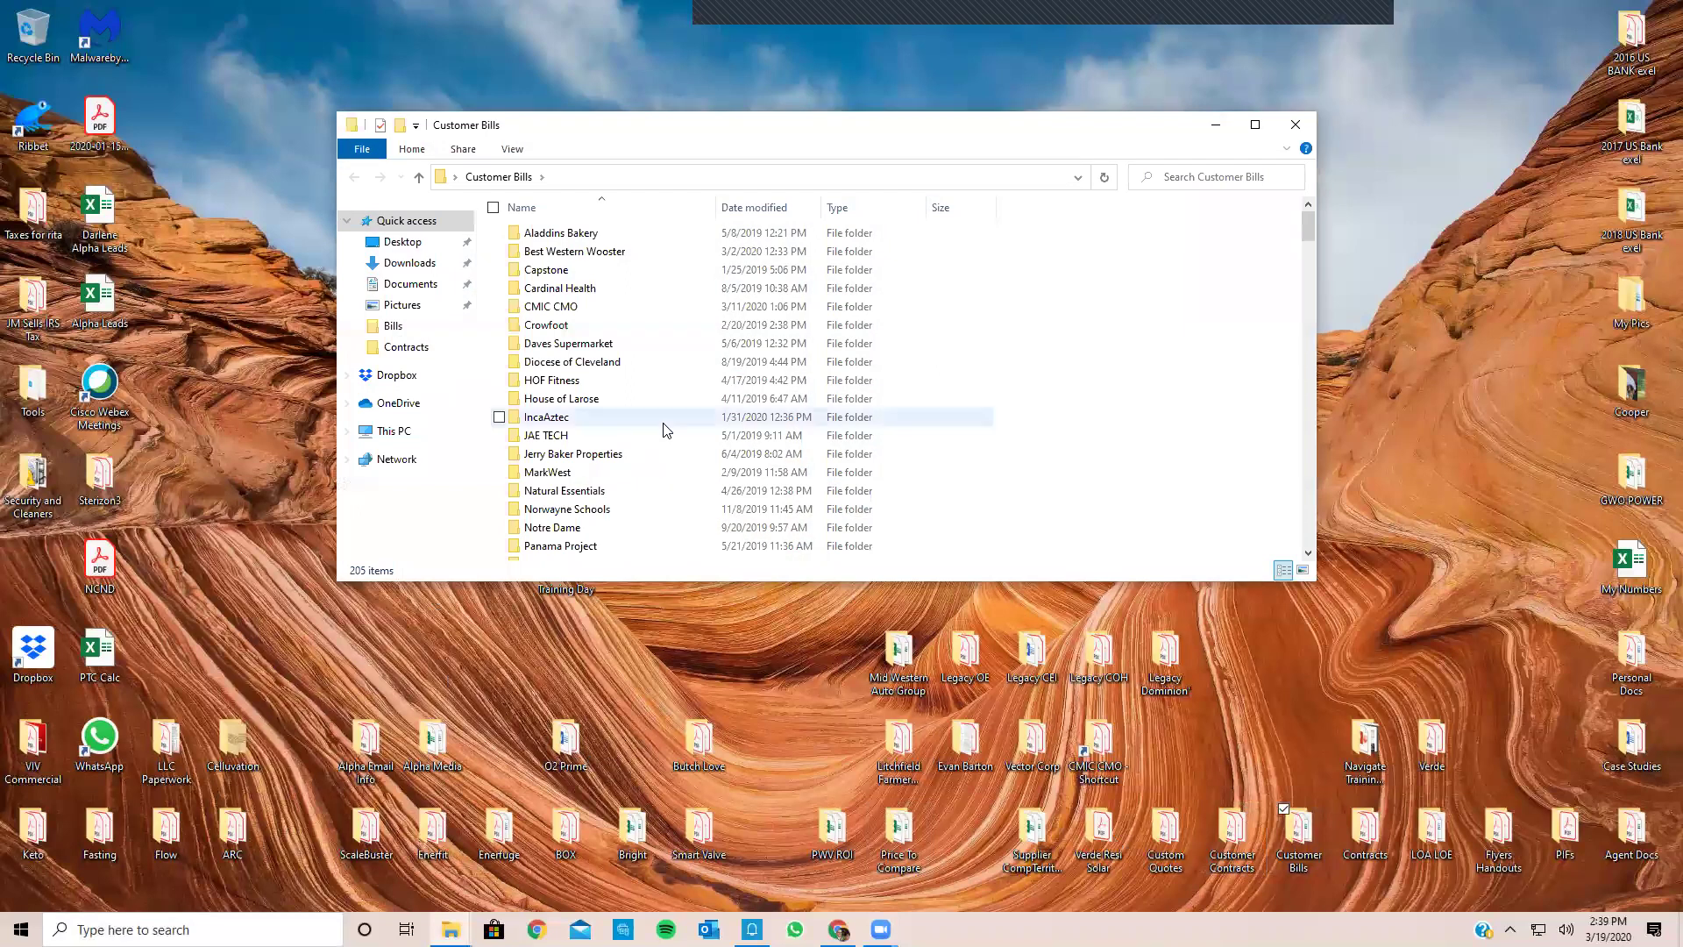
scroll(662, 428, "down", 8)
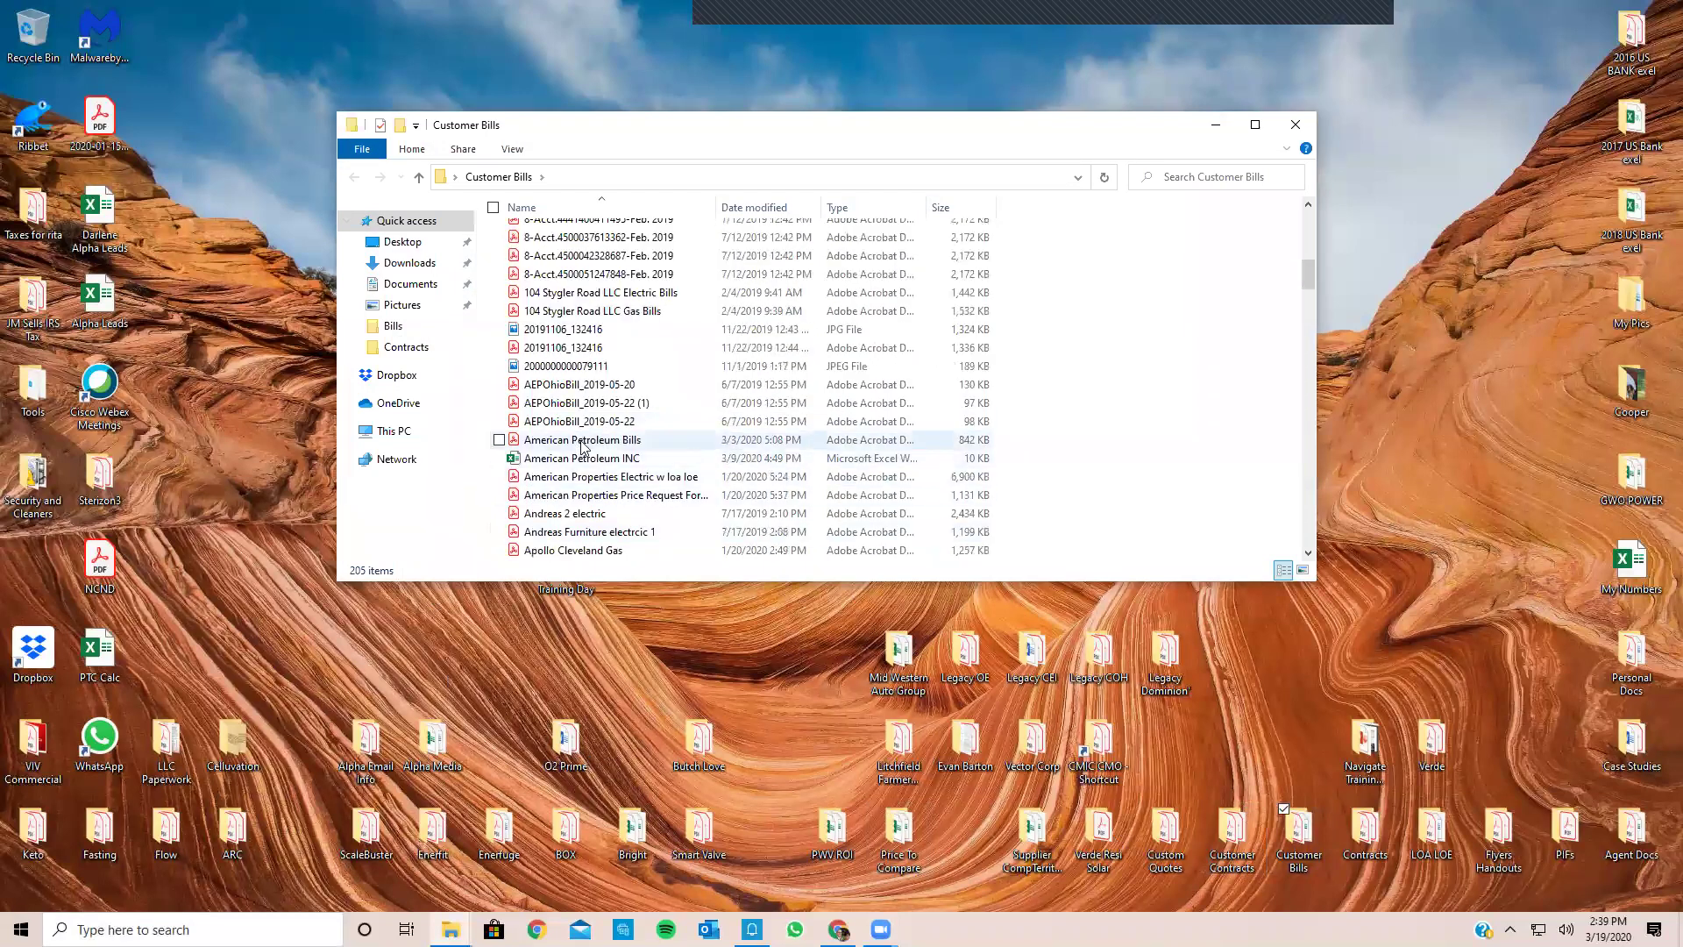
left_click(582, 443)
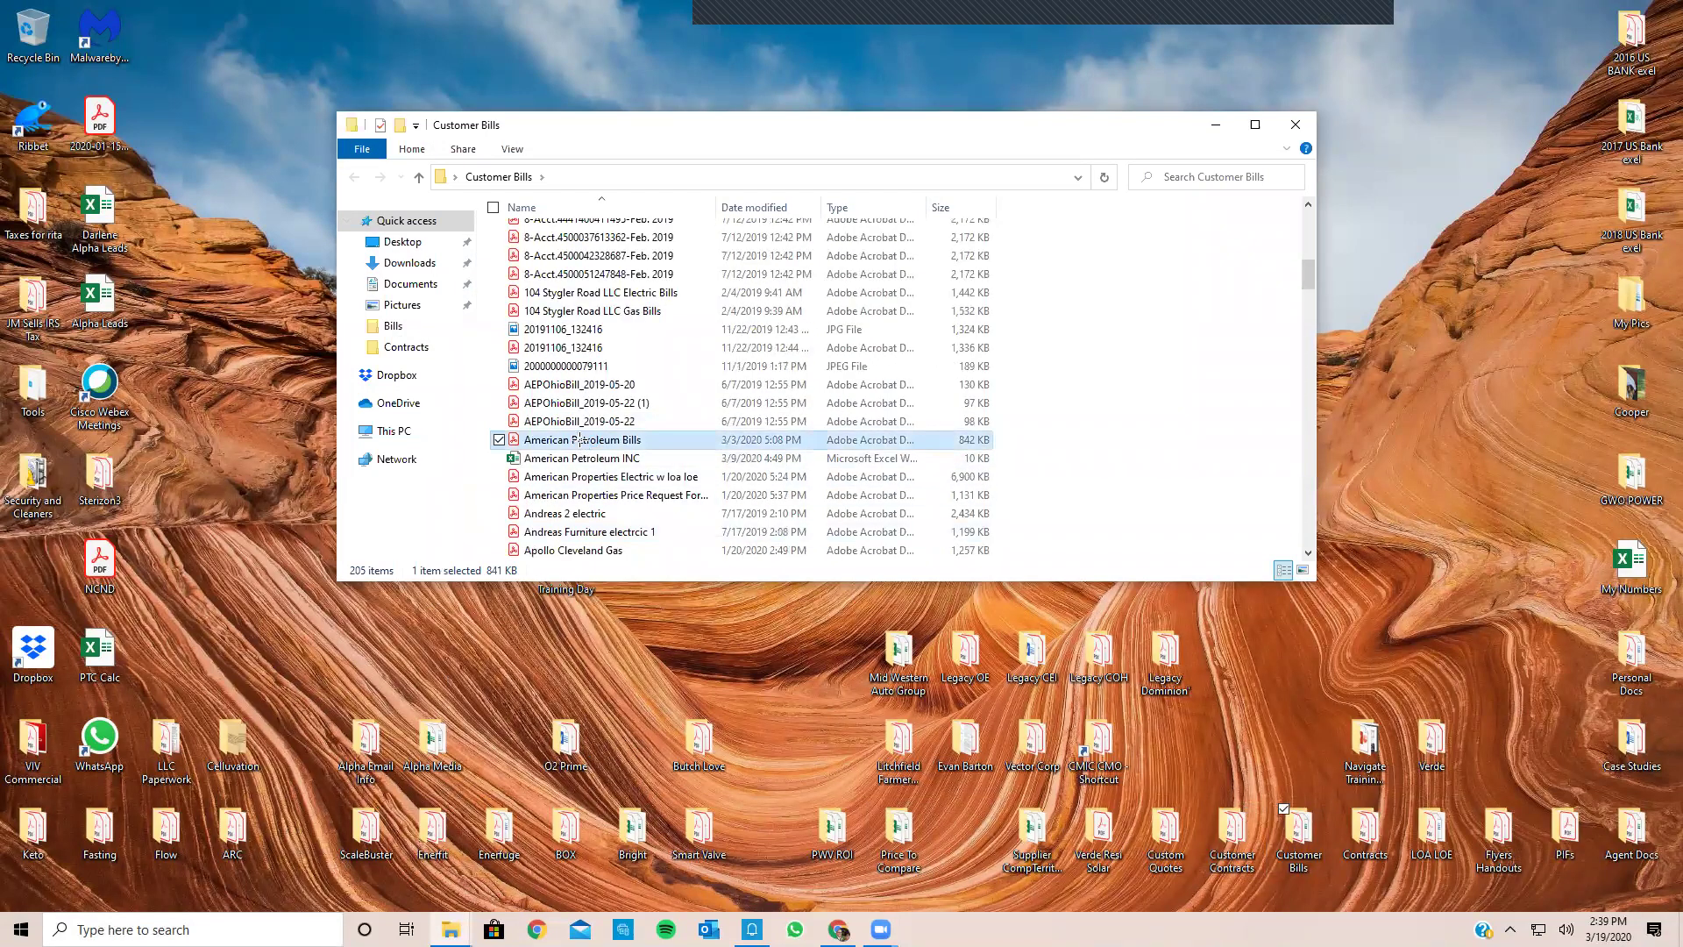
Step: Open American Petroleum Bills.pdf in Acrobat and glance over its first page
double_click(576, 439)
scroll(575, 438, "down", 6)
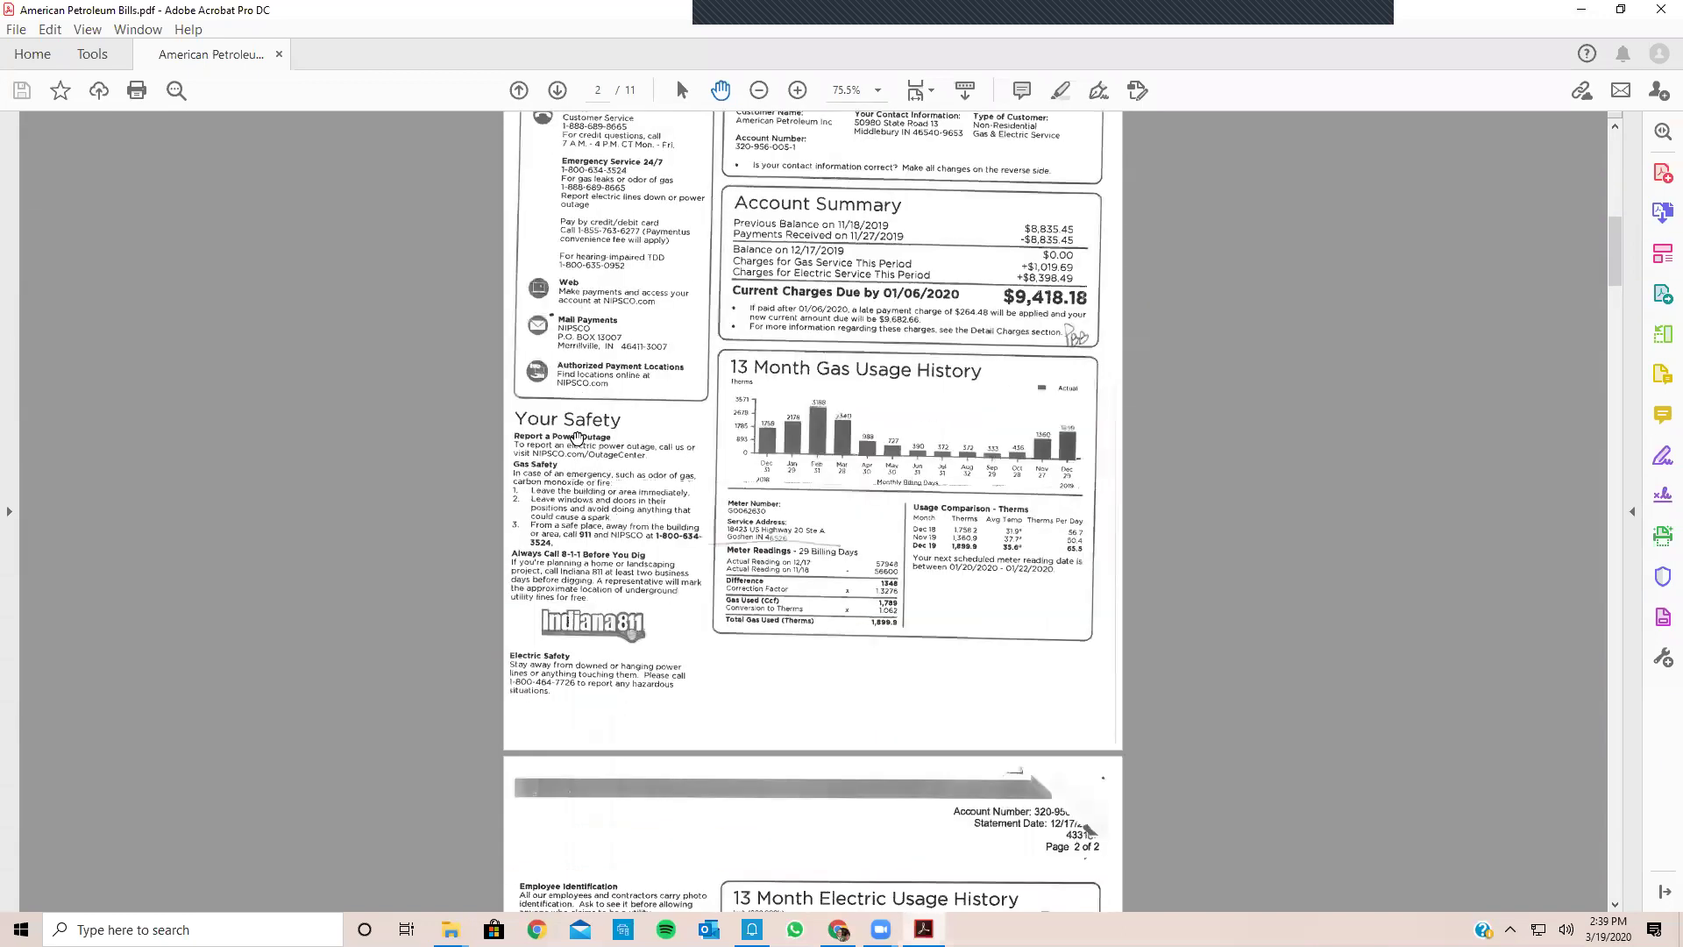
scroll(576, 438, "up", 2)
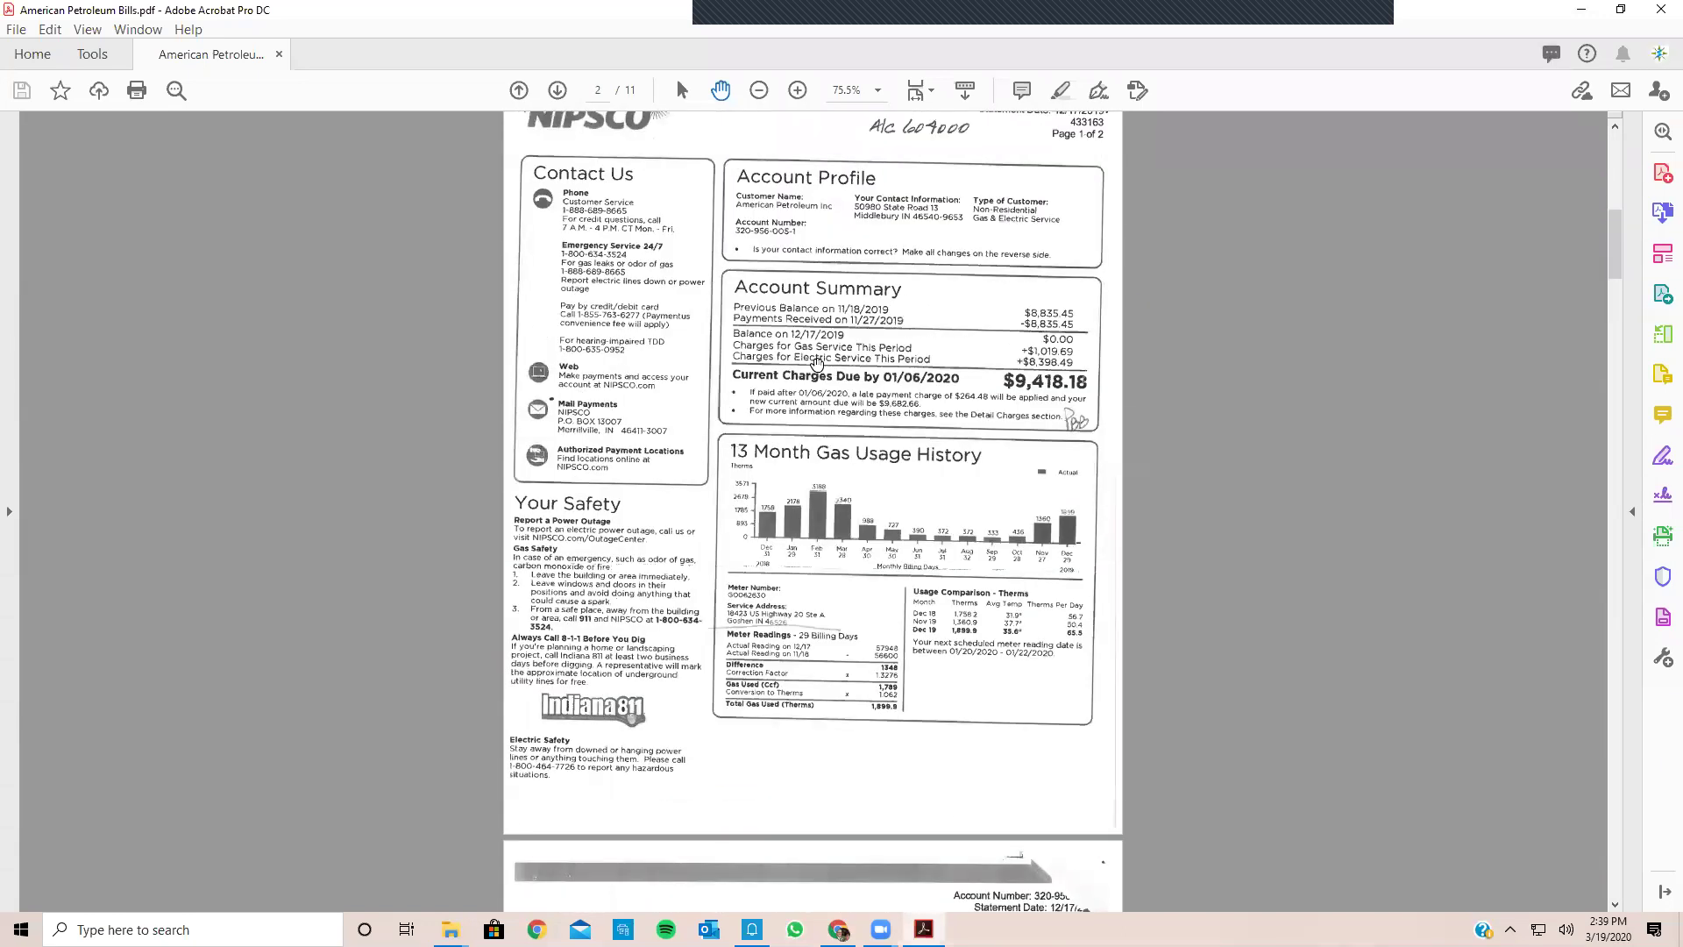
Step: In Adobe Sign, add the suggested recipient as signer and continue to Specify Where to Sign
left_click(1658, 500)
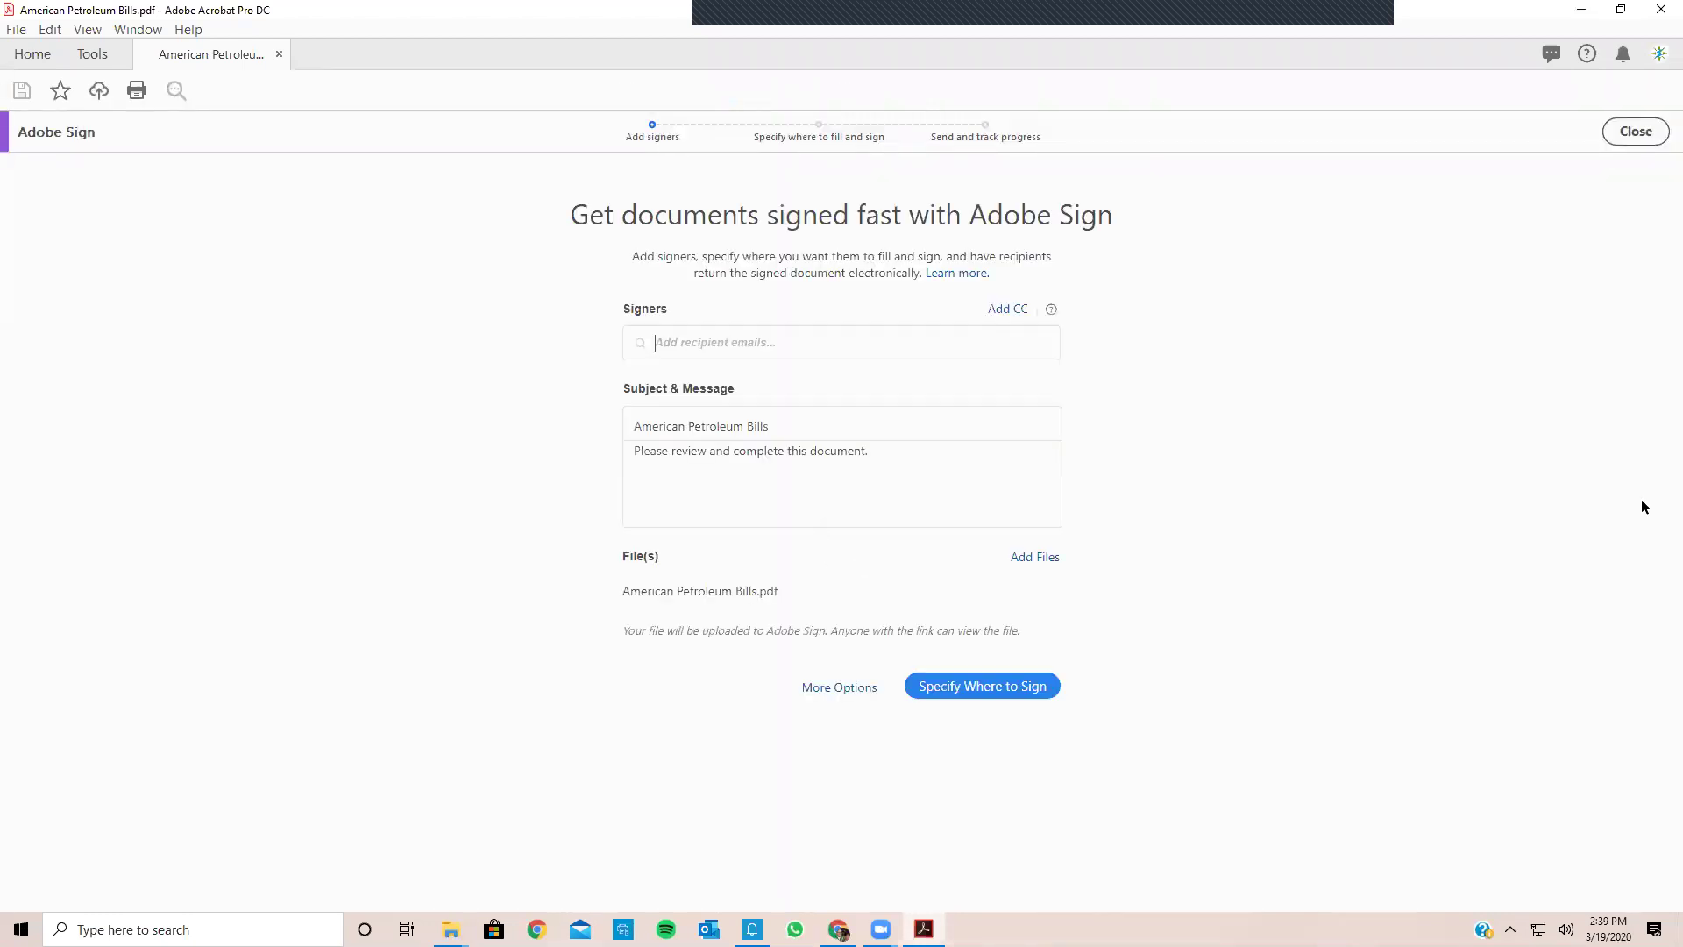
left_click(838, 339)
type("john")
left_click(738, 377)
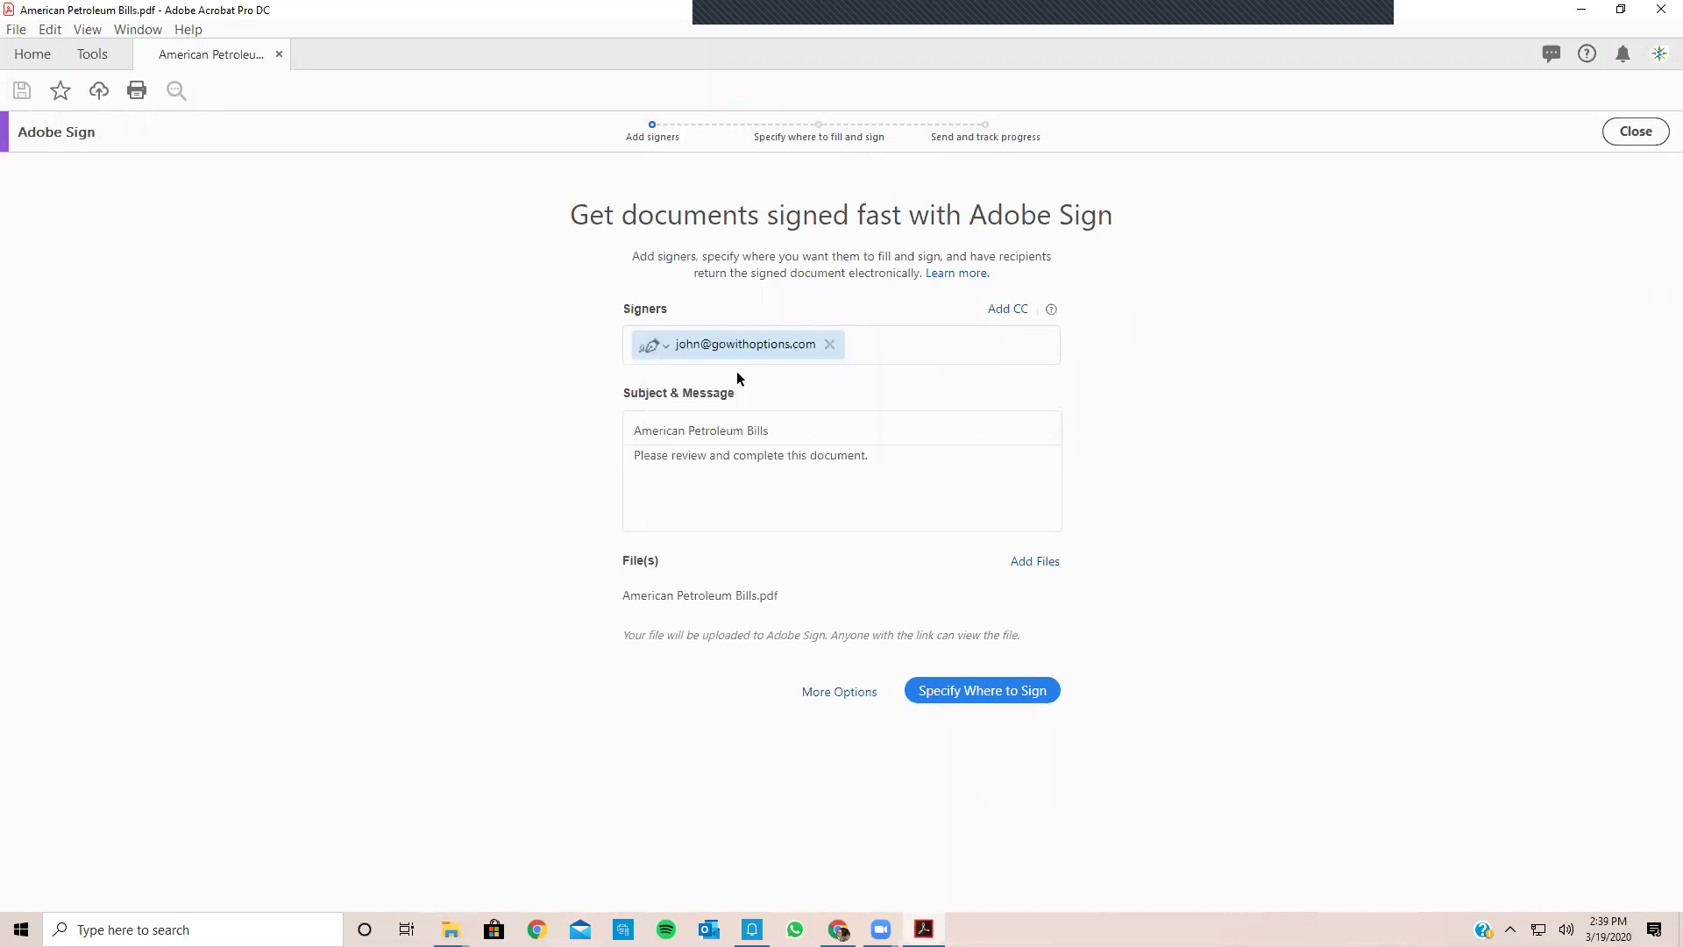
left_click(914, 690)
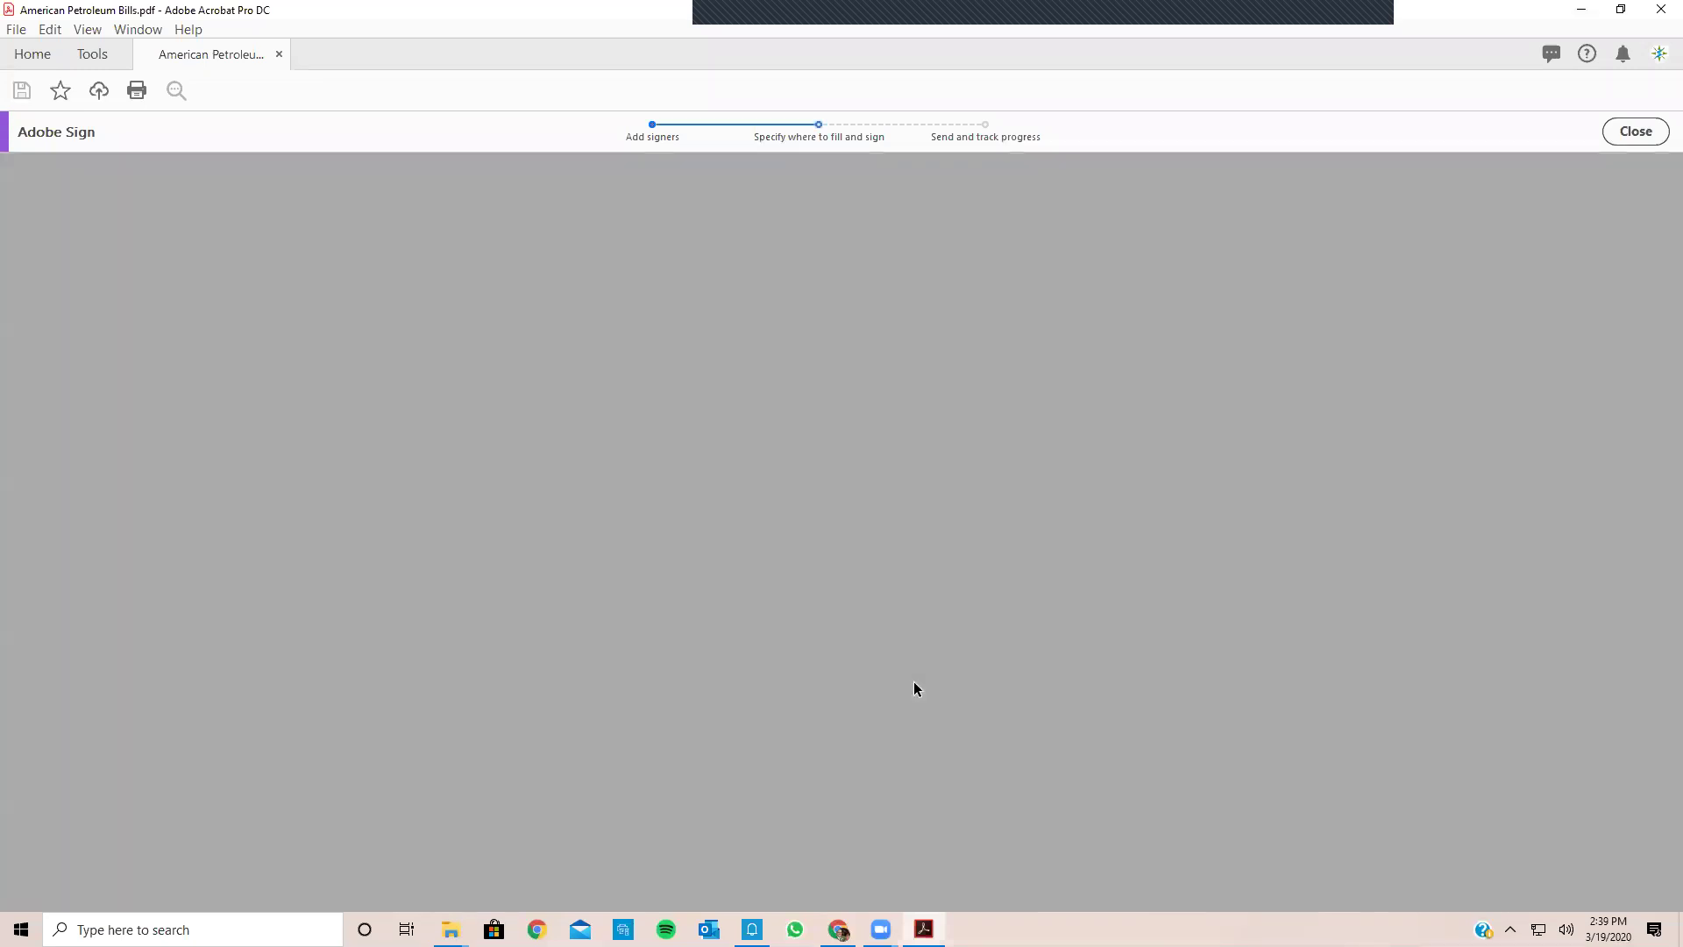
Step: Scroll through the NIPSCO bill pages, then close the Adobe Sign bar to bring up the exit warning
scroll(928, 692, "down", 10)
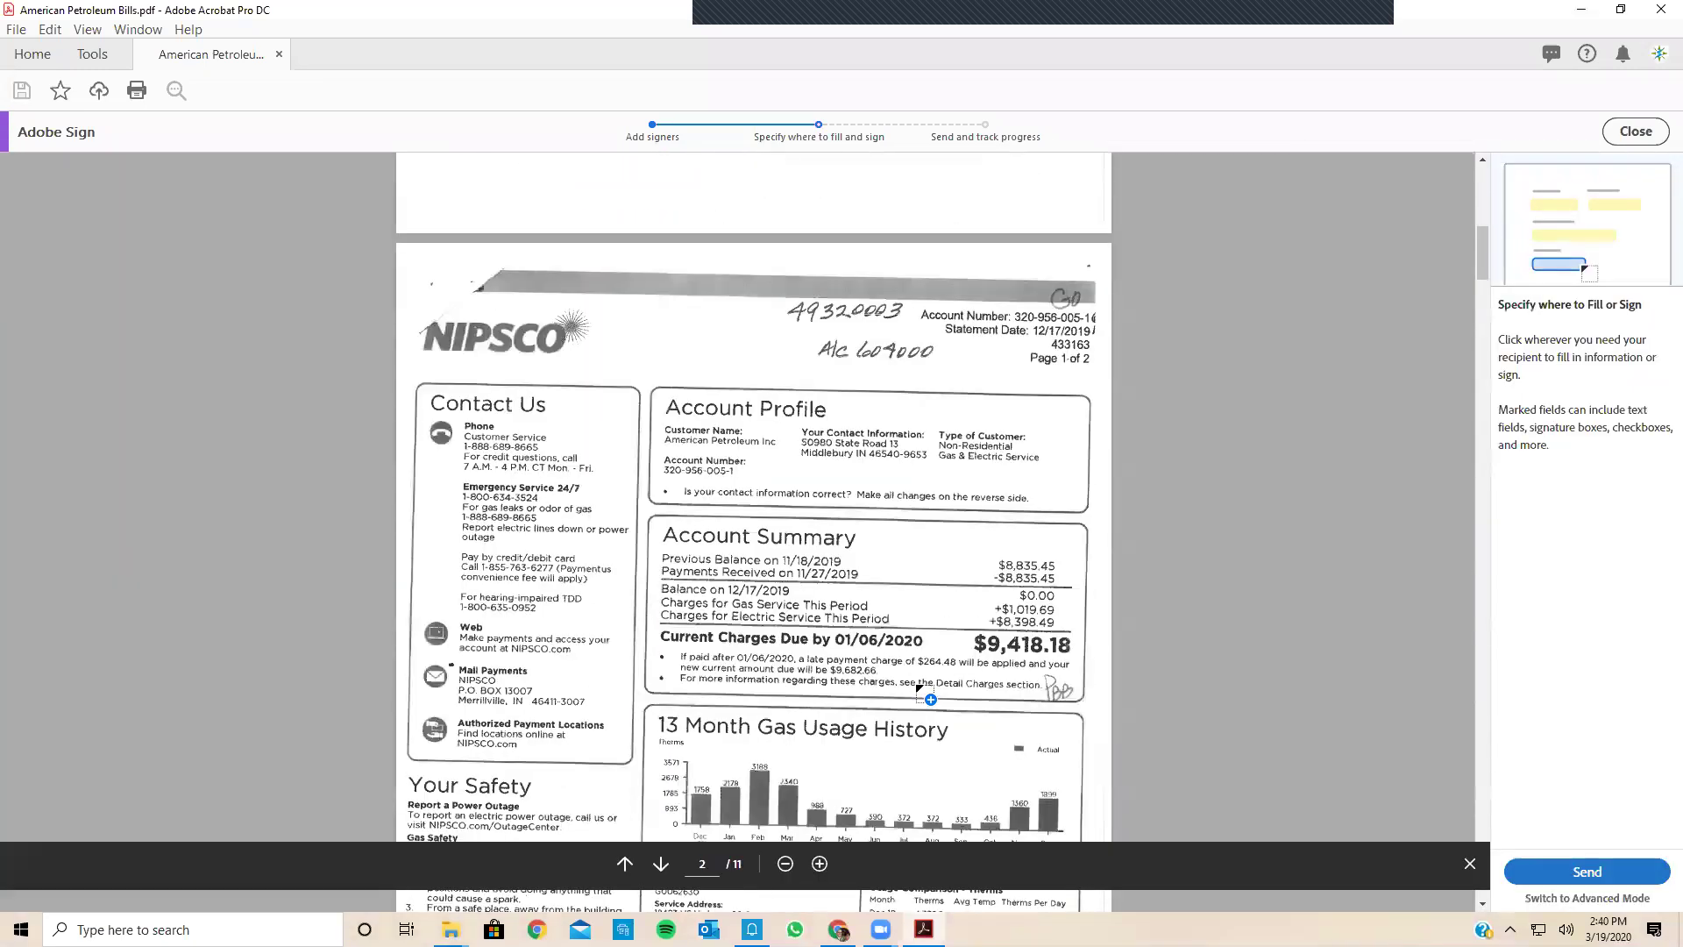
scroll(876, 593, "up", 8)
scroll(762, 636, "down", 15)
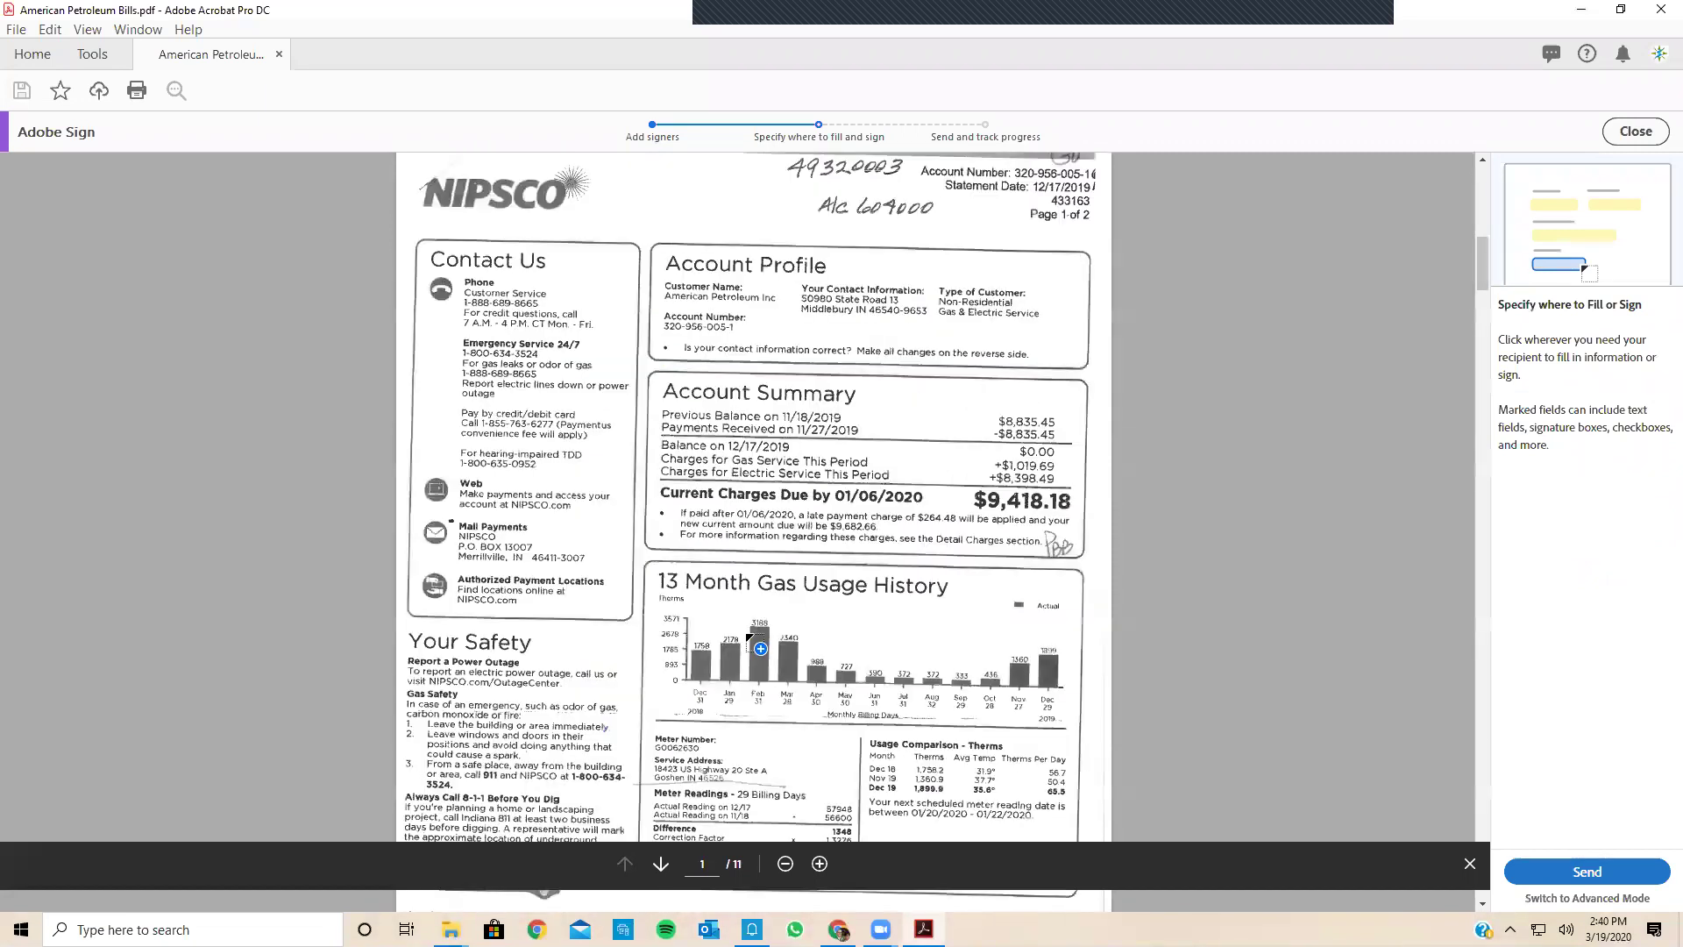
scroll(624, 572, "down", 2)
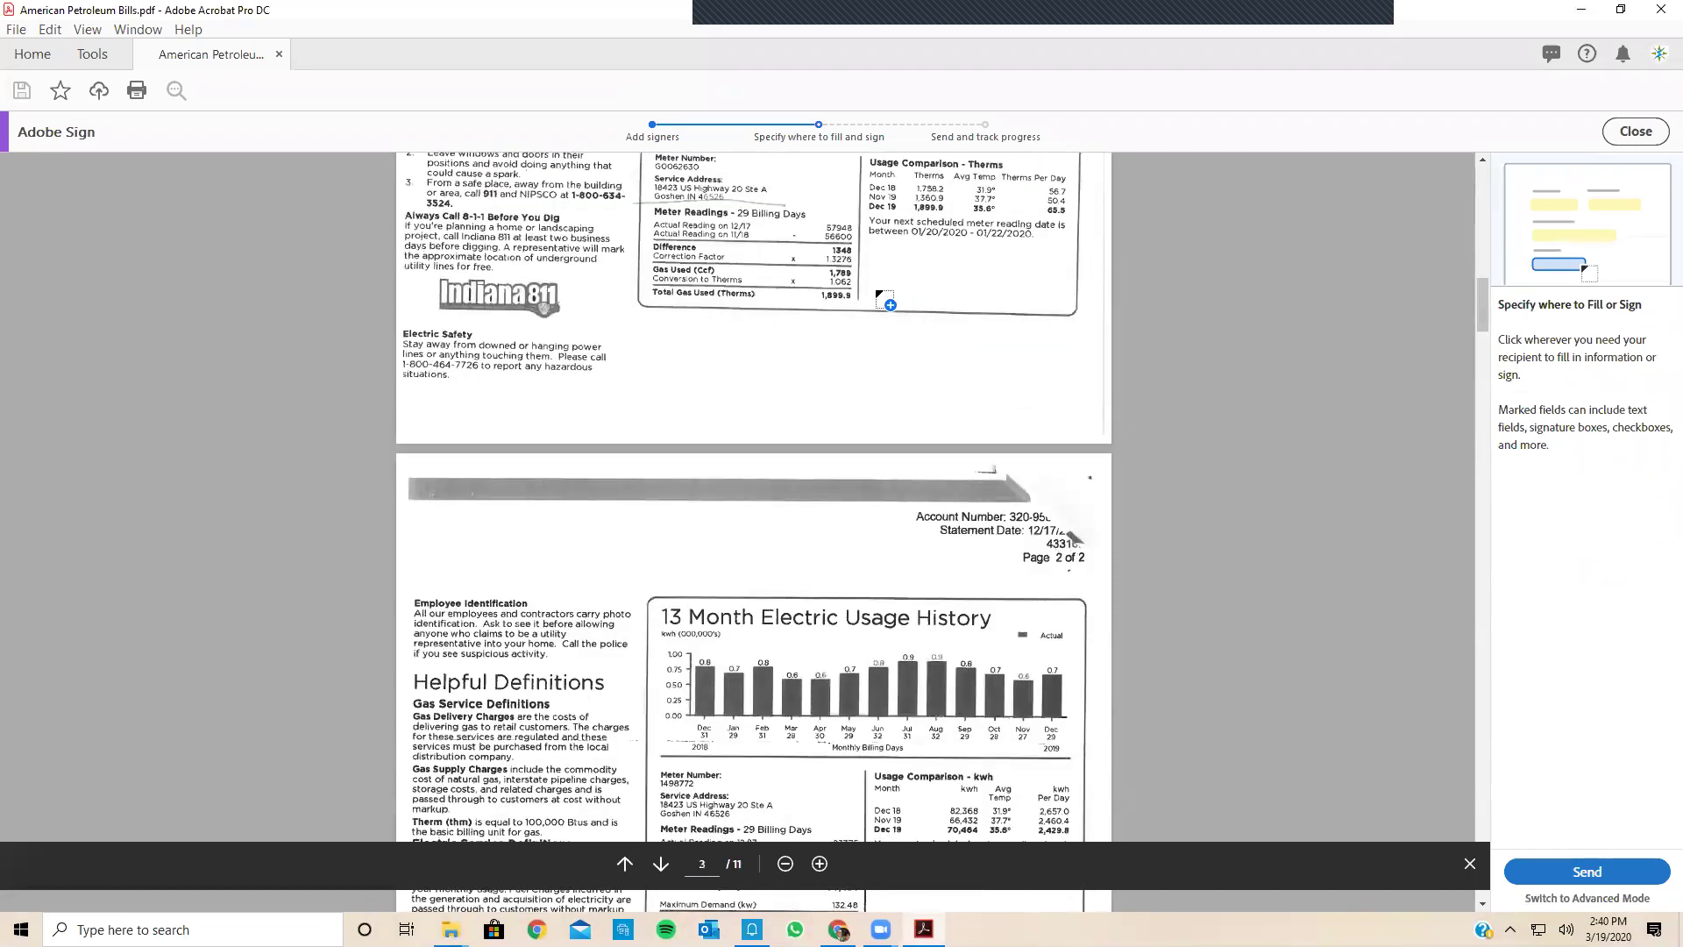
scroll(1045, 579, "down", 8)
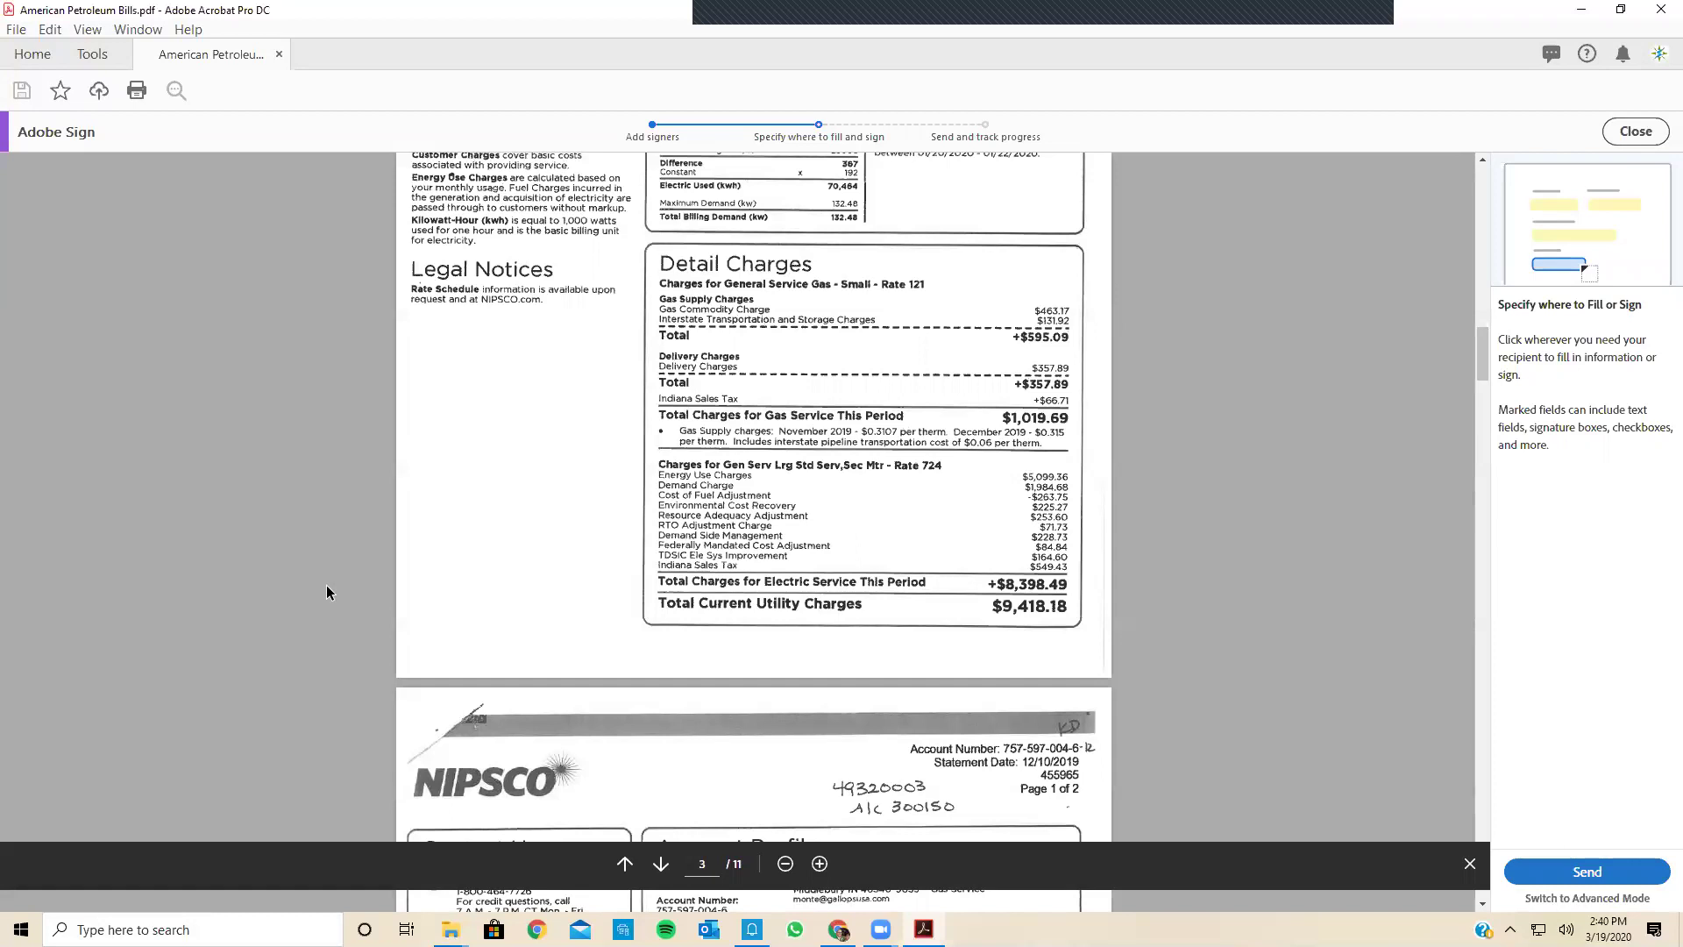
scroll(71, 335, "up", 10)
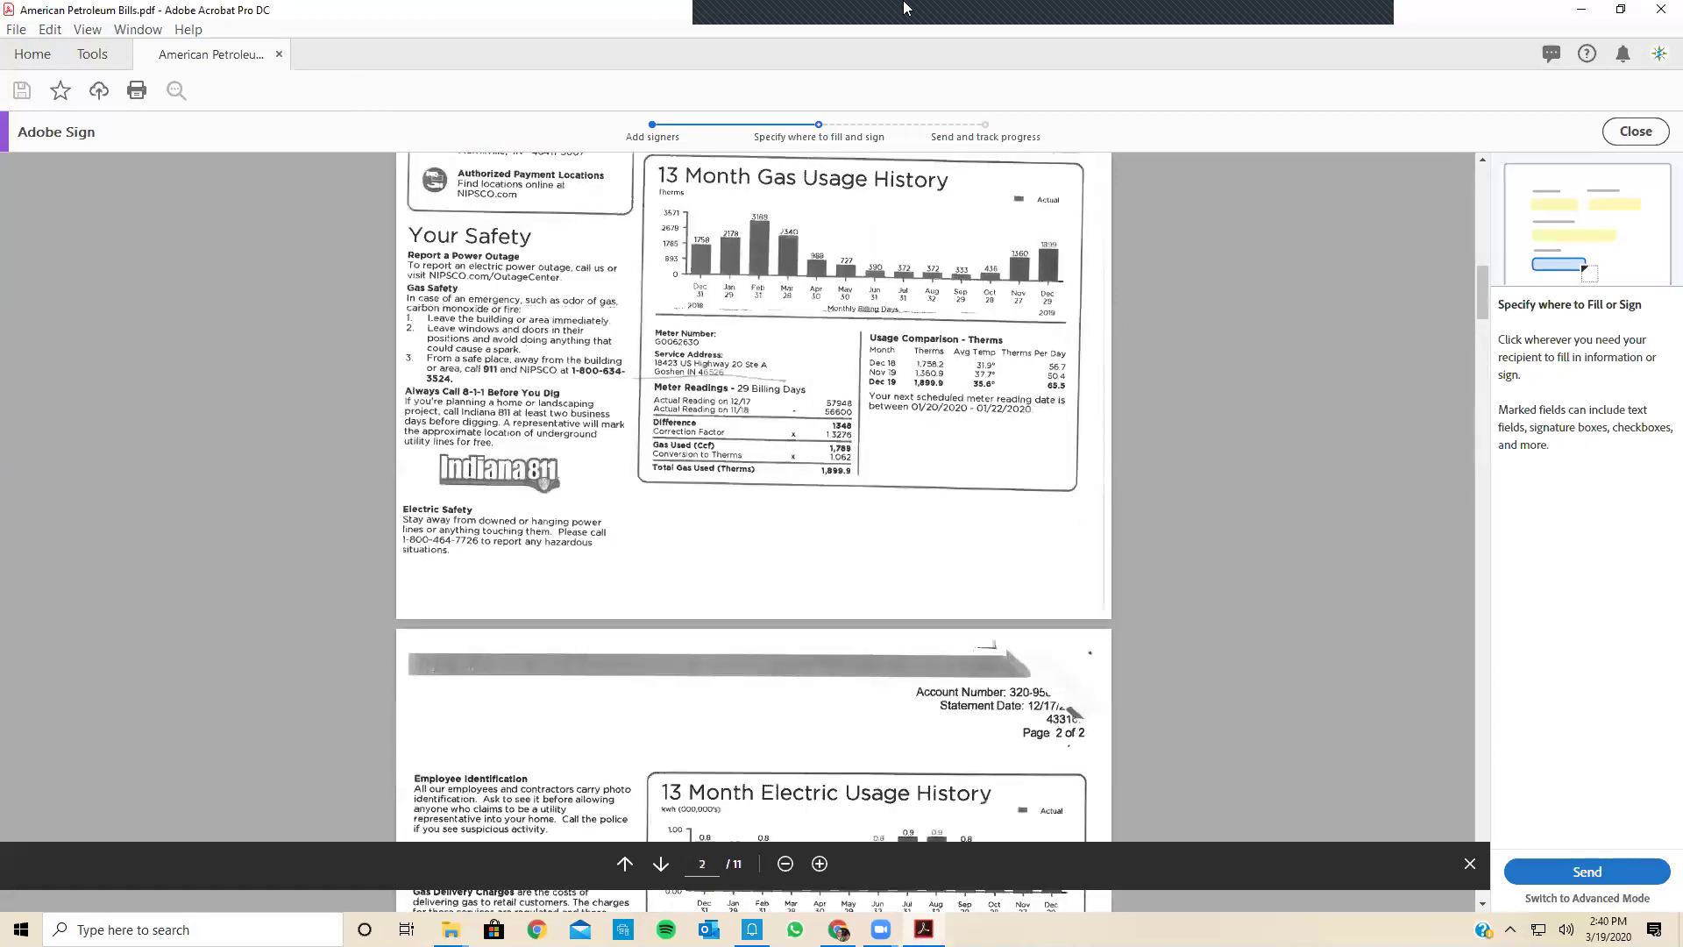
left_click(1660, 17)
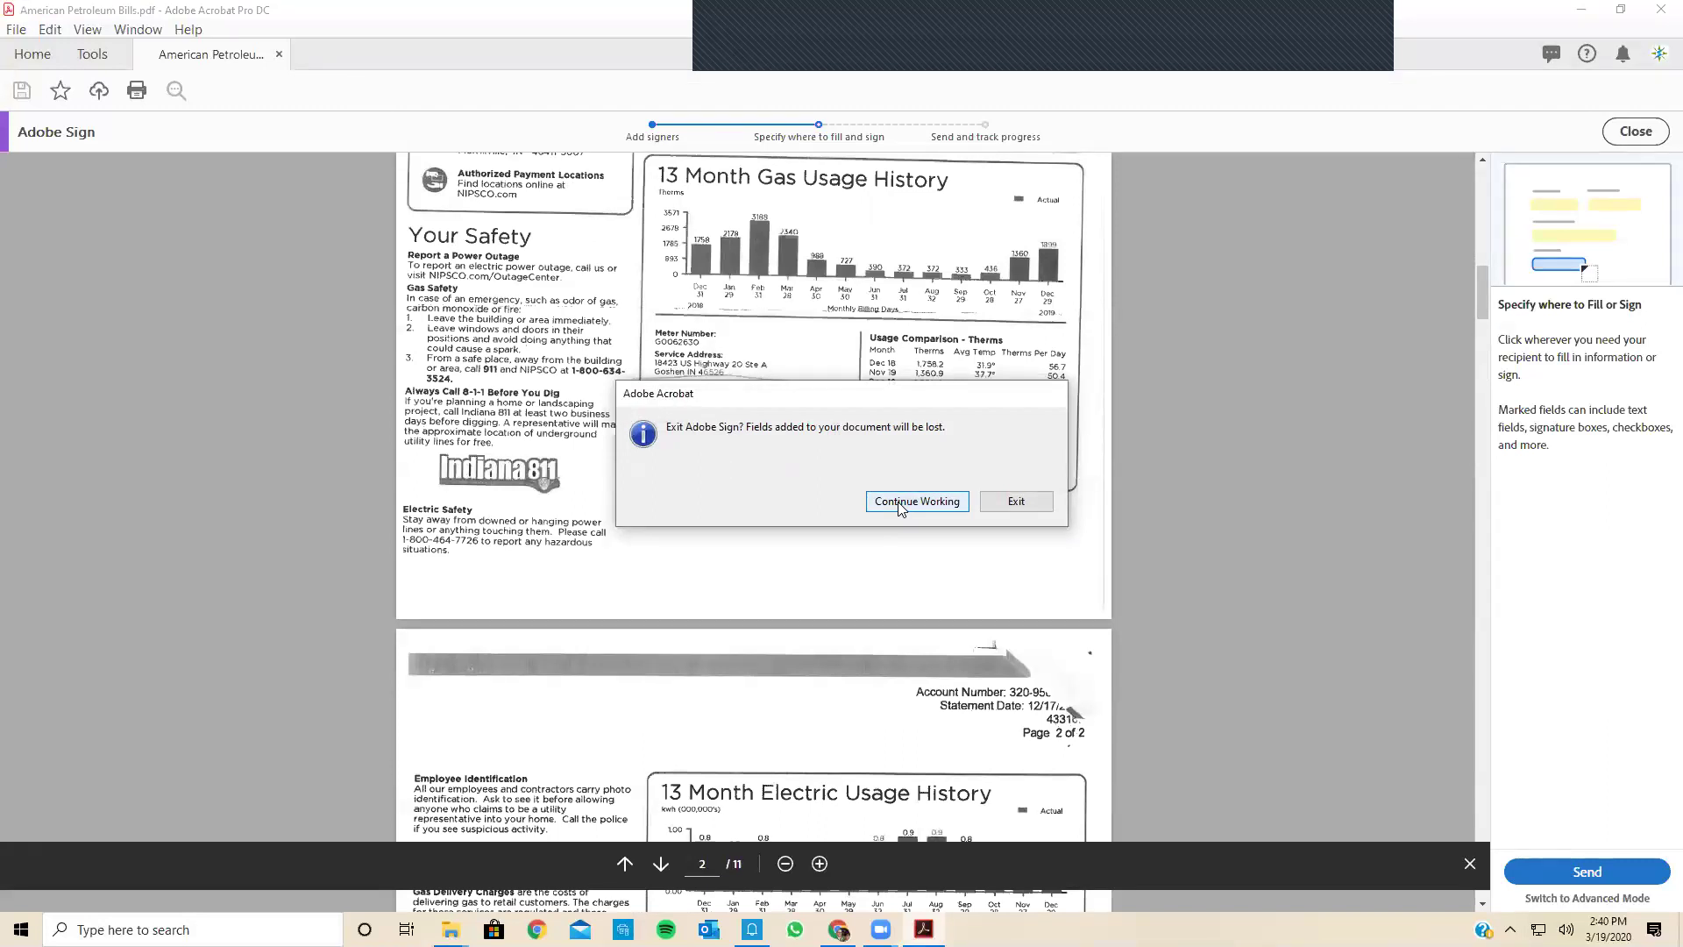
Step: Exit Adobe Sign, close the Customer Bills window, and open the Contracts folder
left_click(1016, 501)
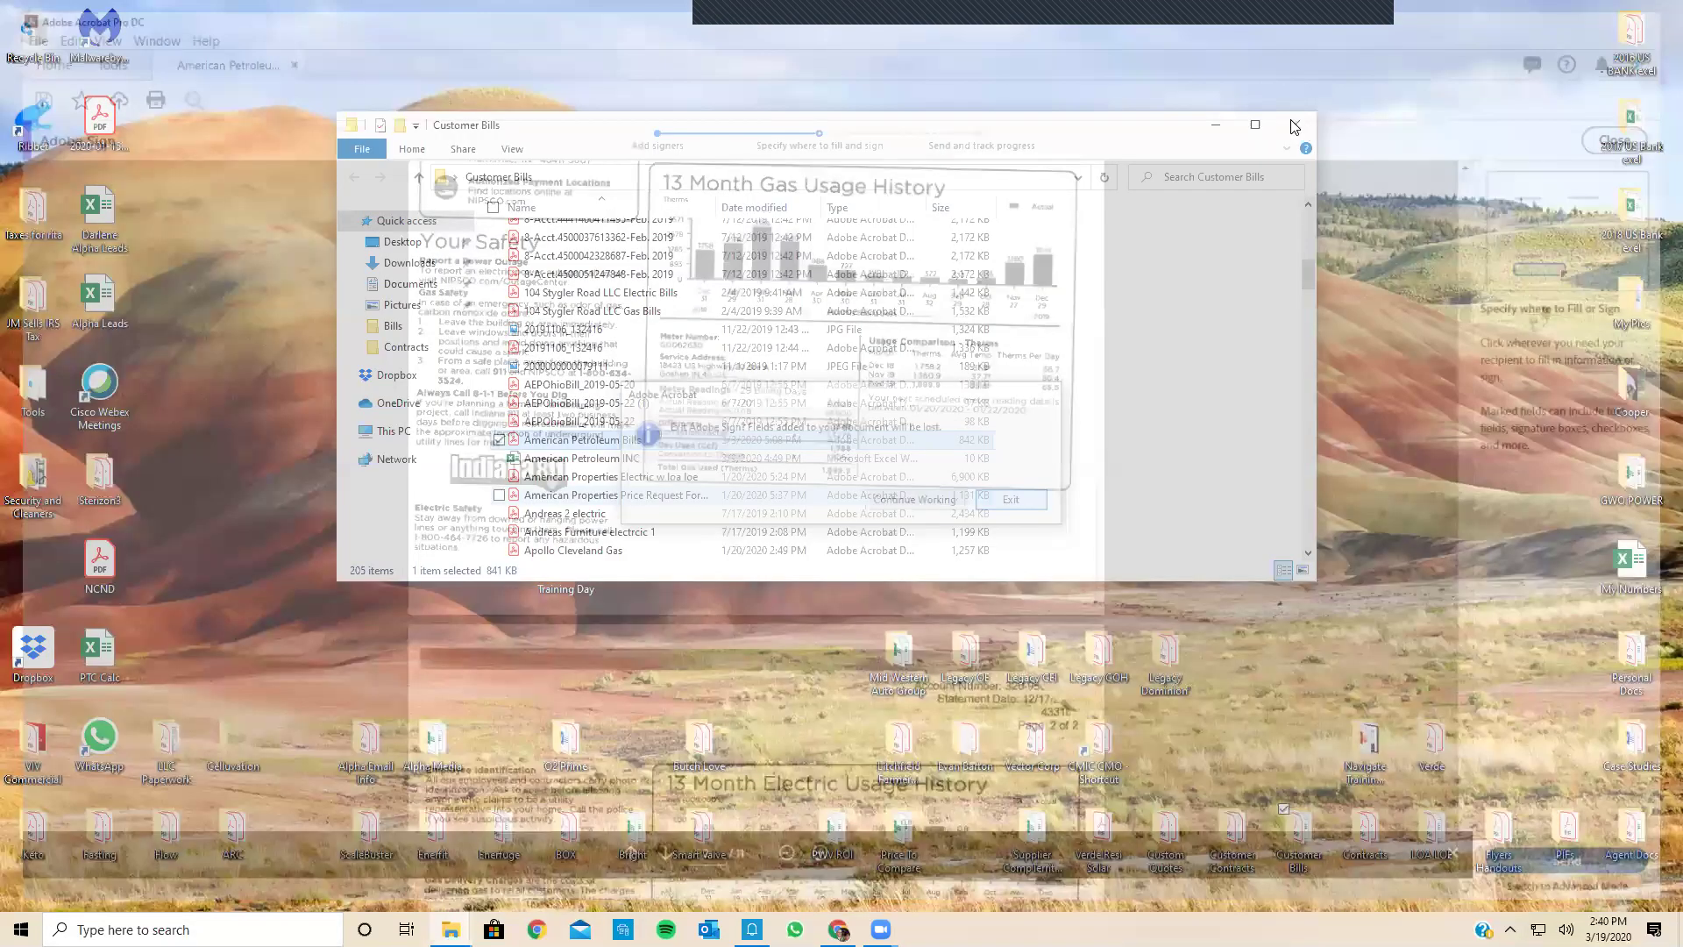
left_click(1295, 127)
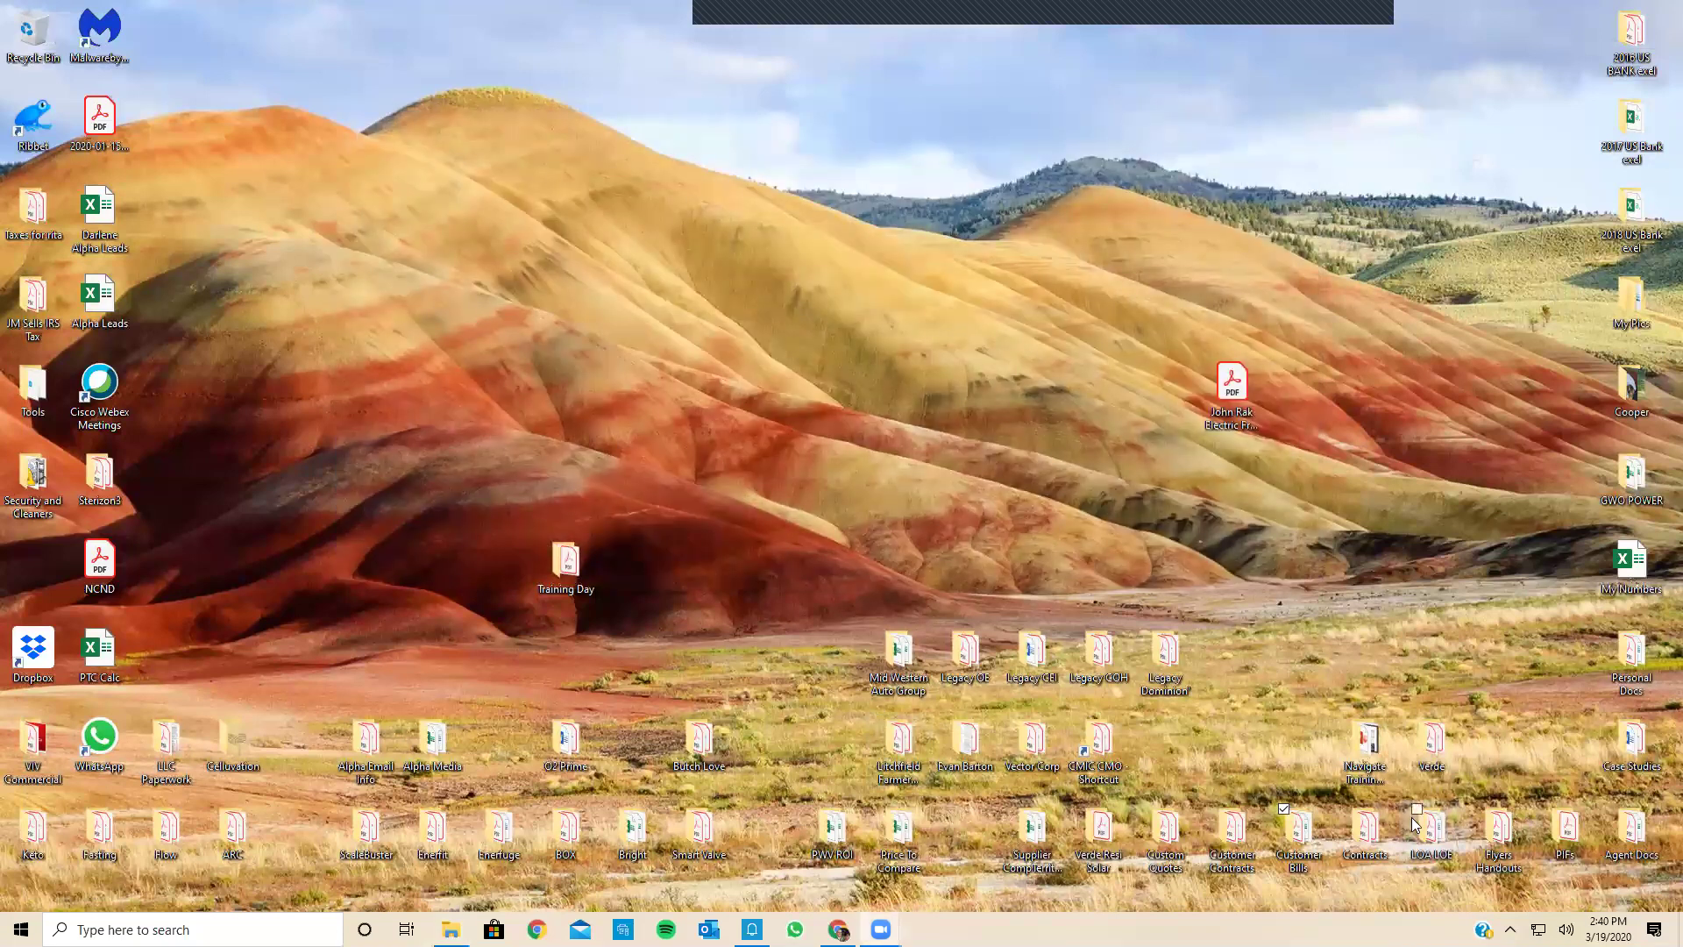
double_click(1366, 828)
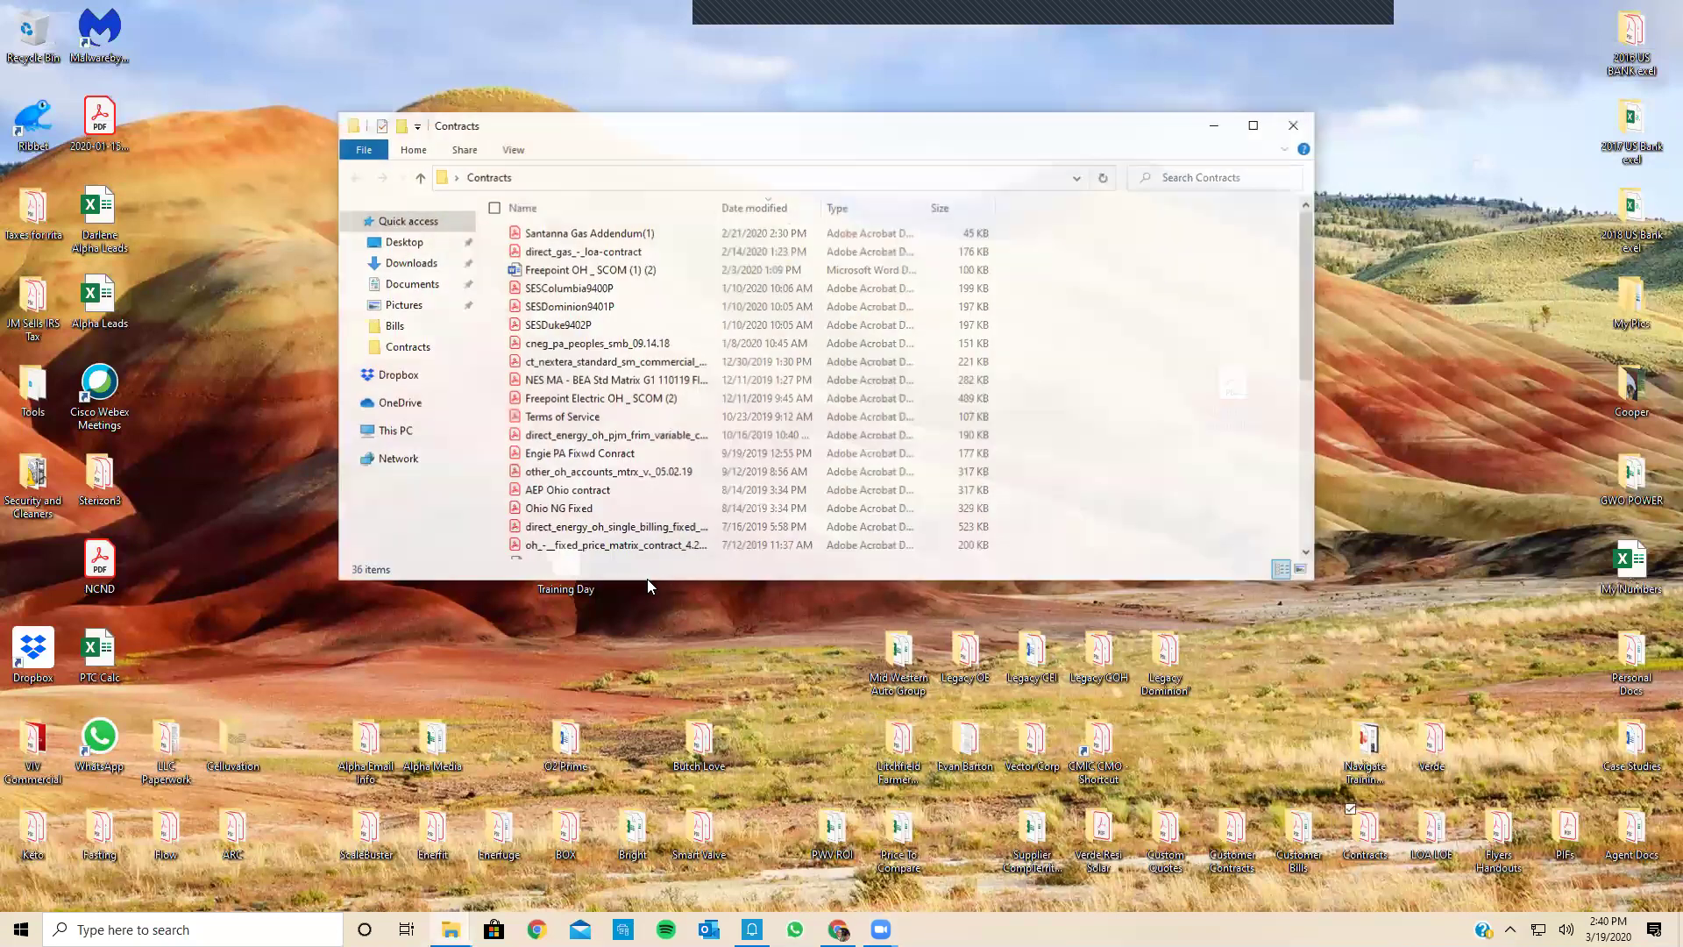
Step: Open the direct_energy variable contract PDF and scroll through its first page
scroll(619, 401, "down", 1)
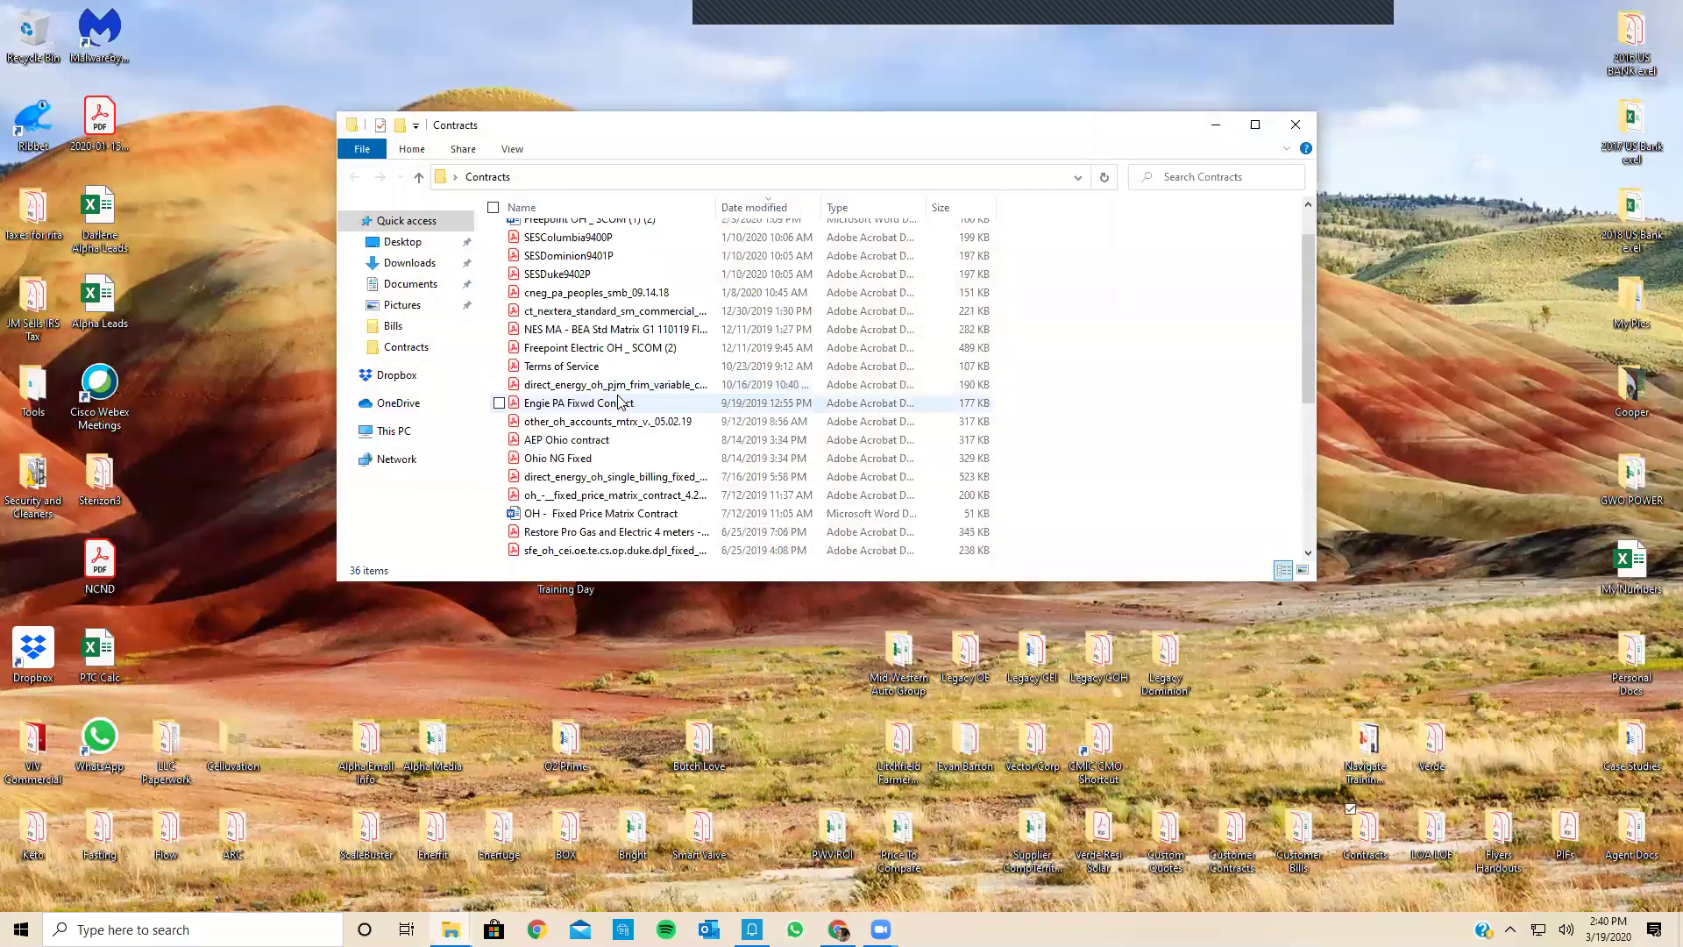
left_click(621, 384)
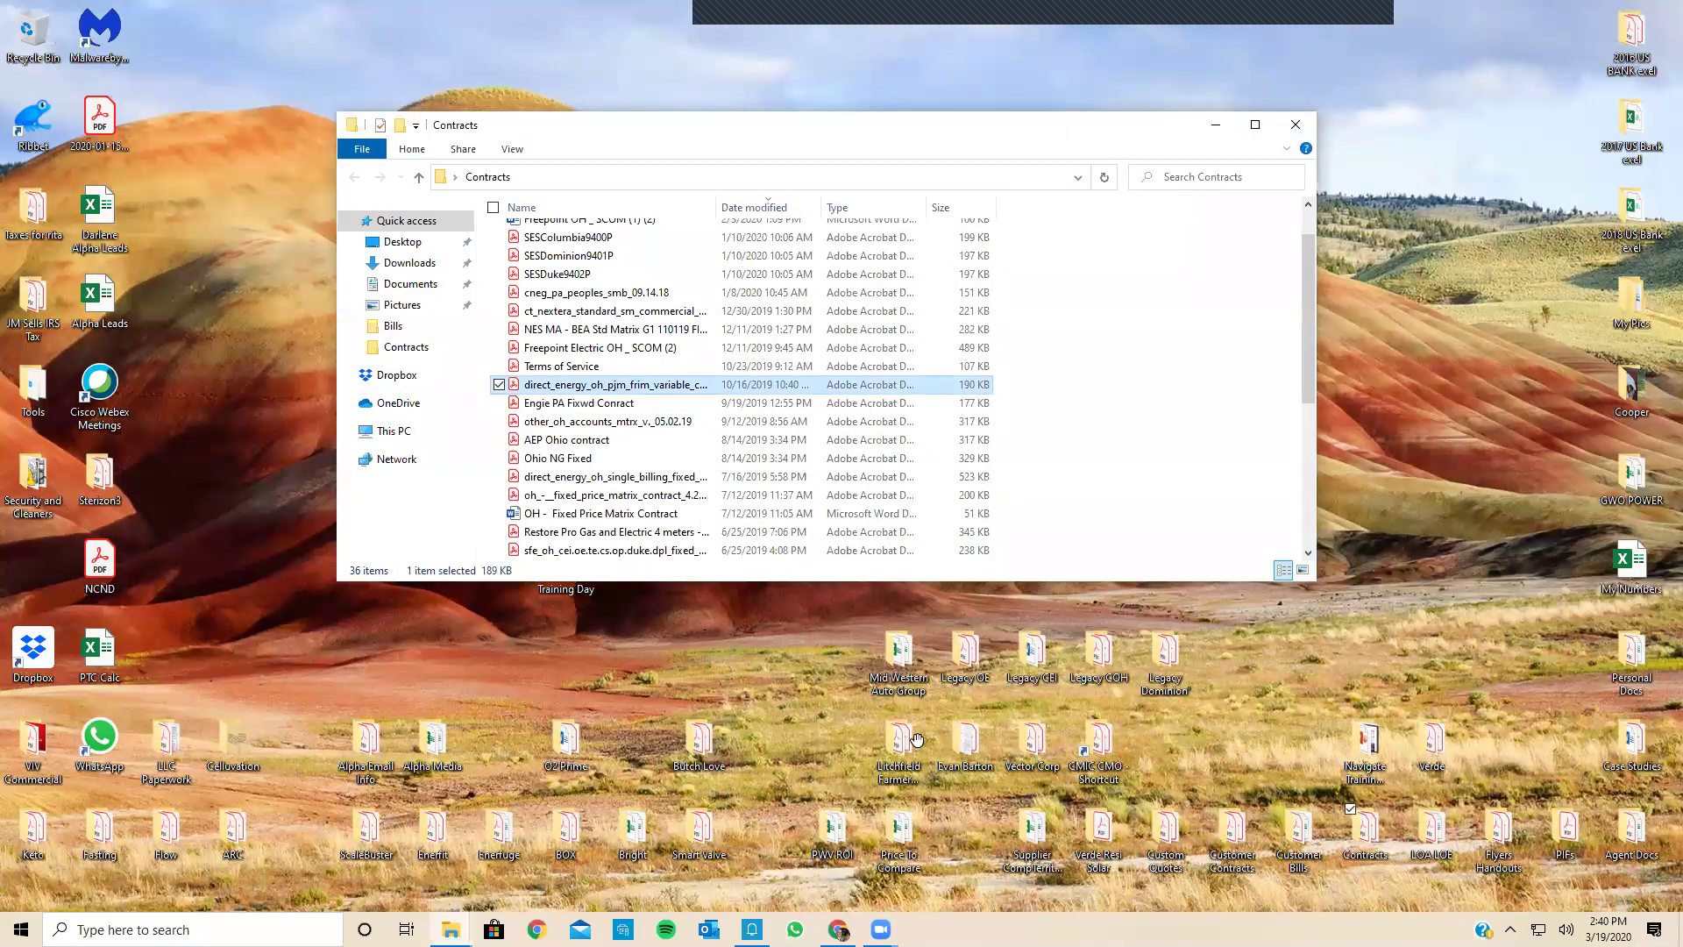
scroll(984, 637, "down", 7)
scroll(984, 636, "down", 5)
scroll(983, 636, "up", 15)
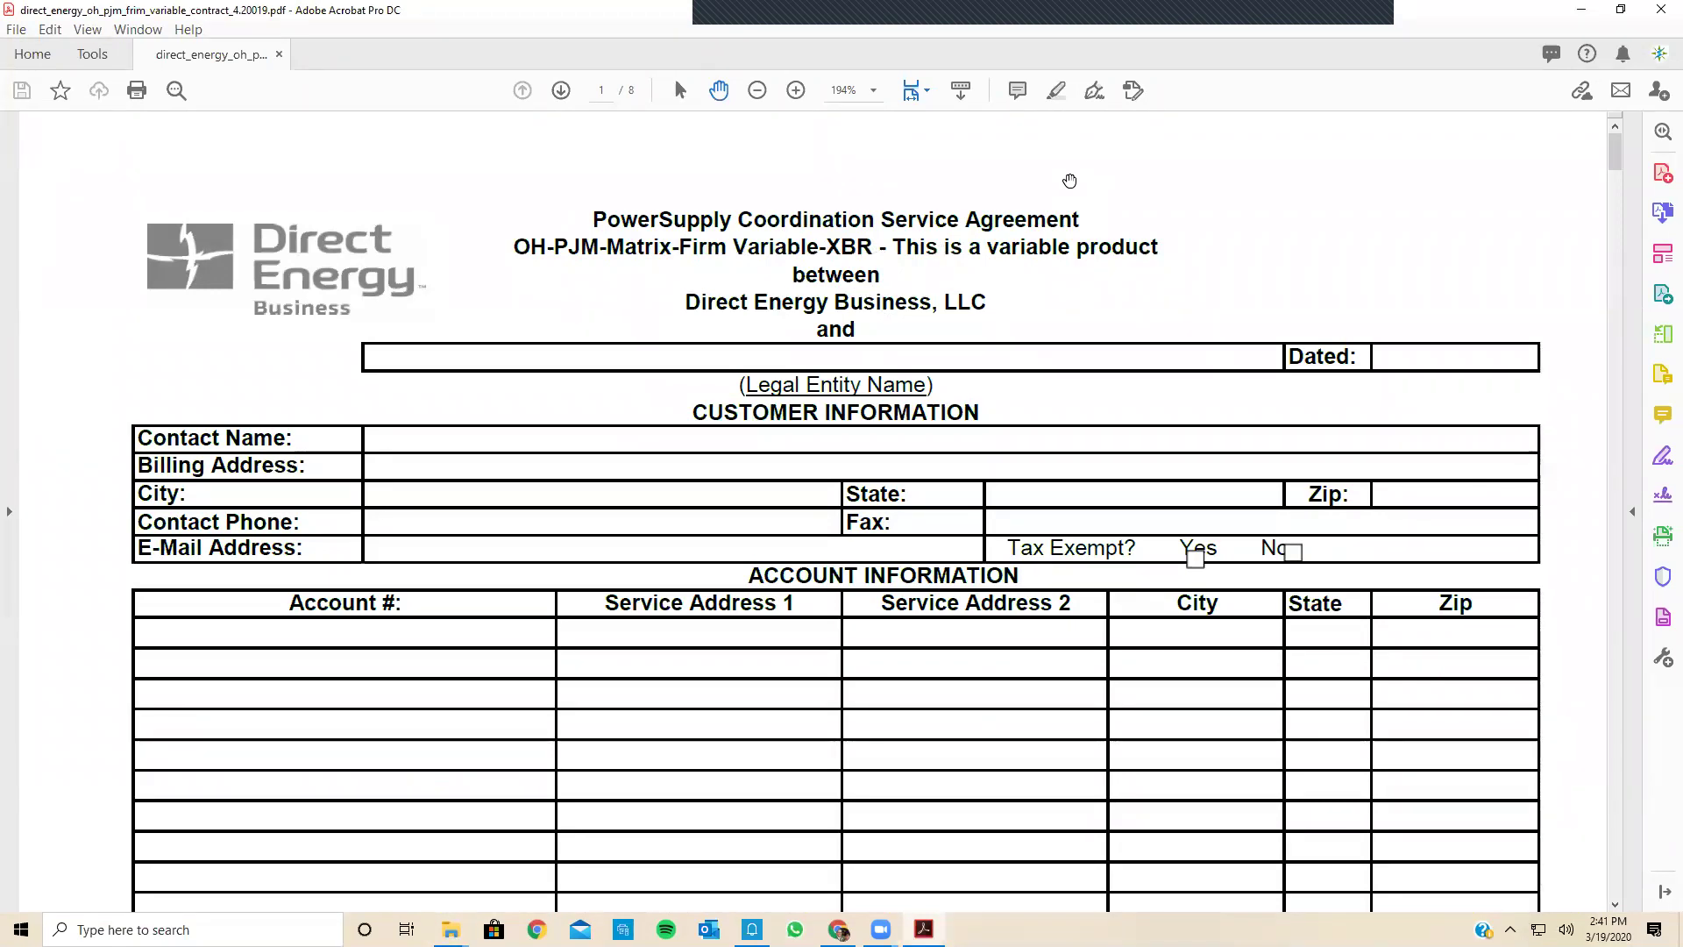
Step: With Edit PDF's Add Text, enter Halo Inc centred on the Legal Entity Name line
scroll(1069, 180, "down", 1)
scroll(1069, 181, "up", 1)
left_click(1655, 257)
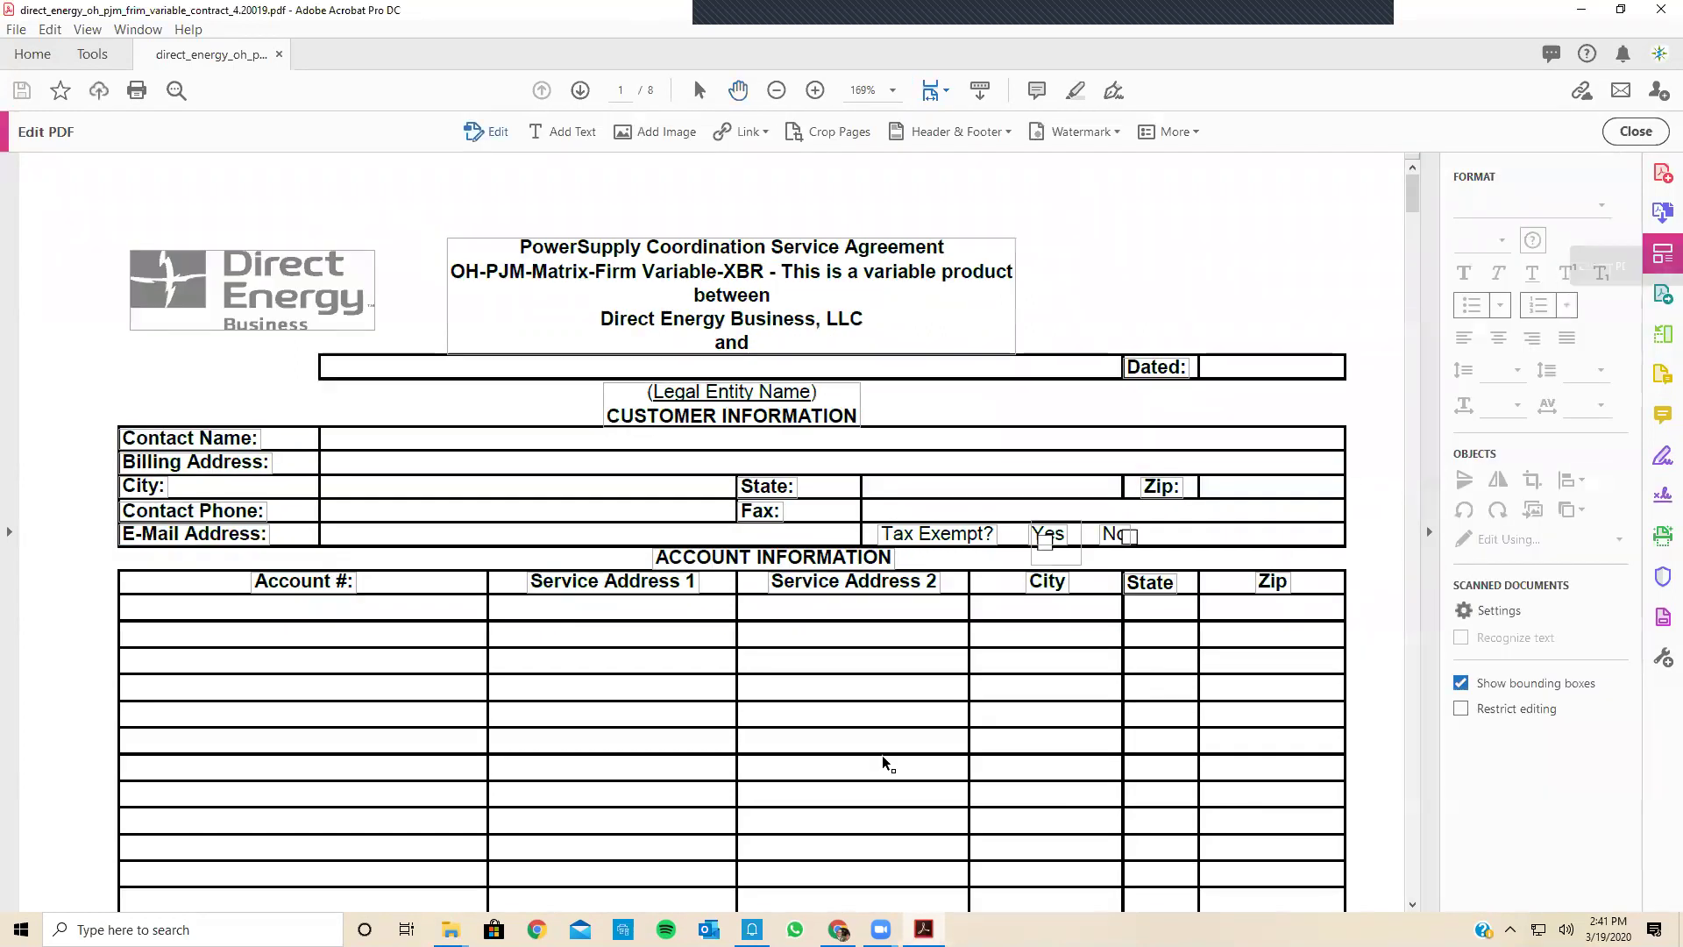
left_click(555, 130)
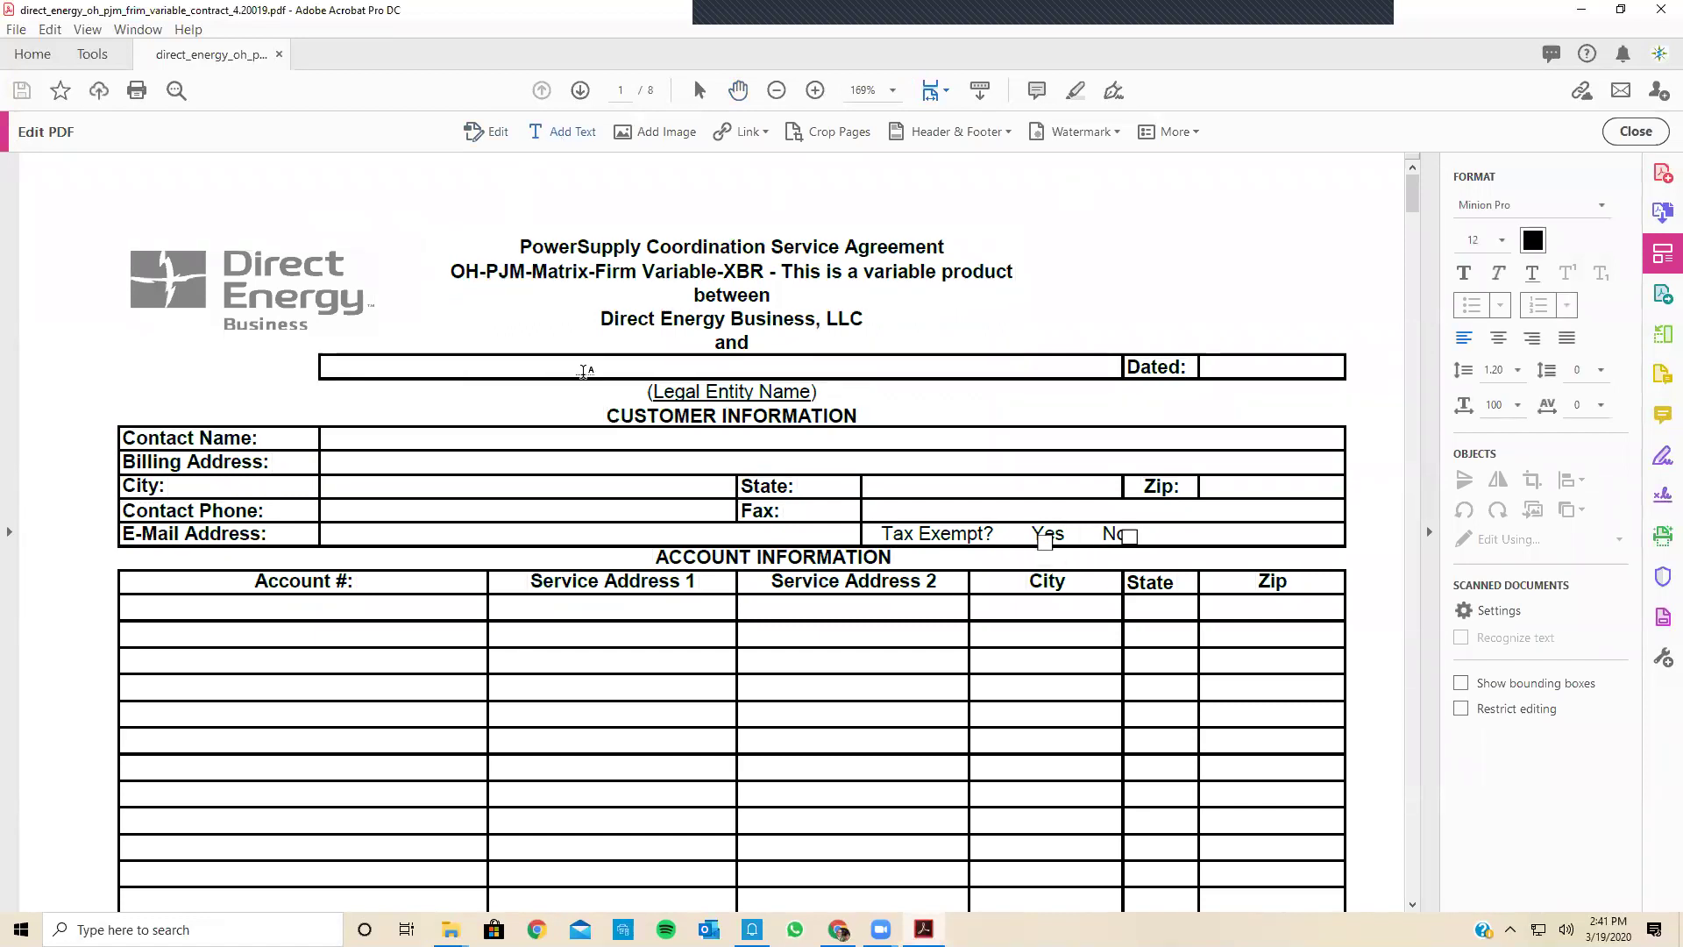
left_click(584, 371)
type("H")
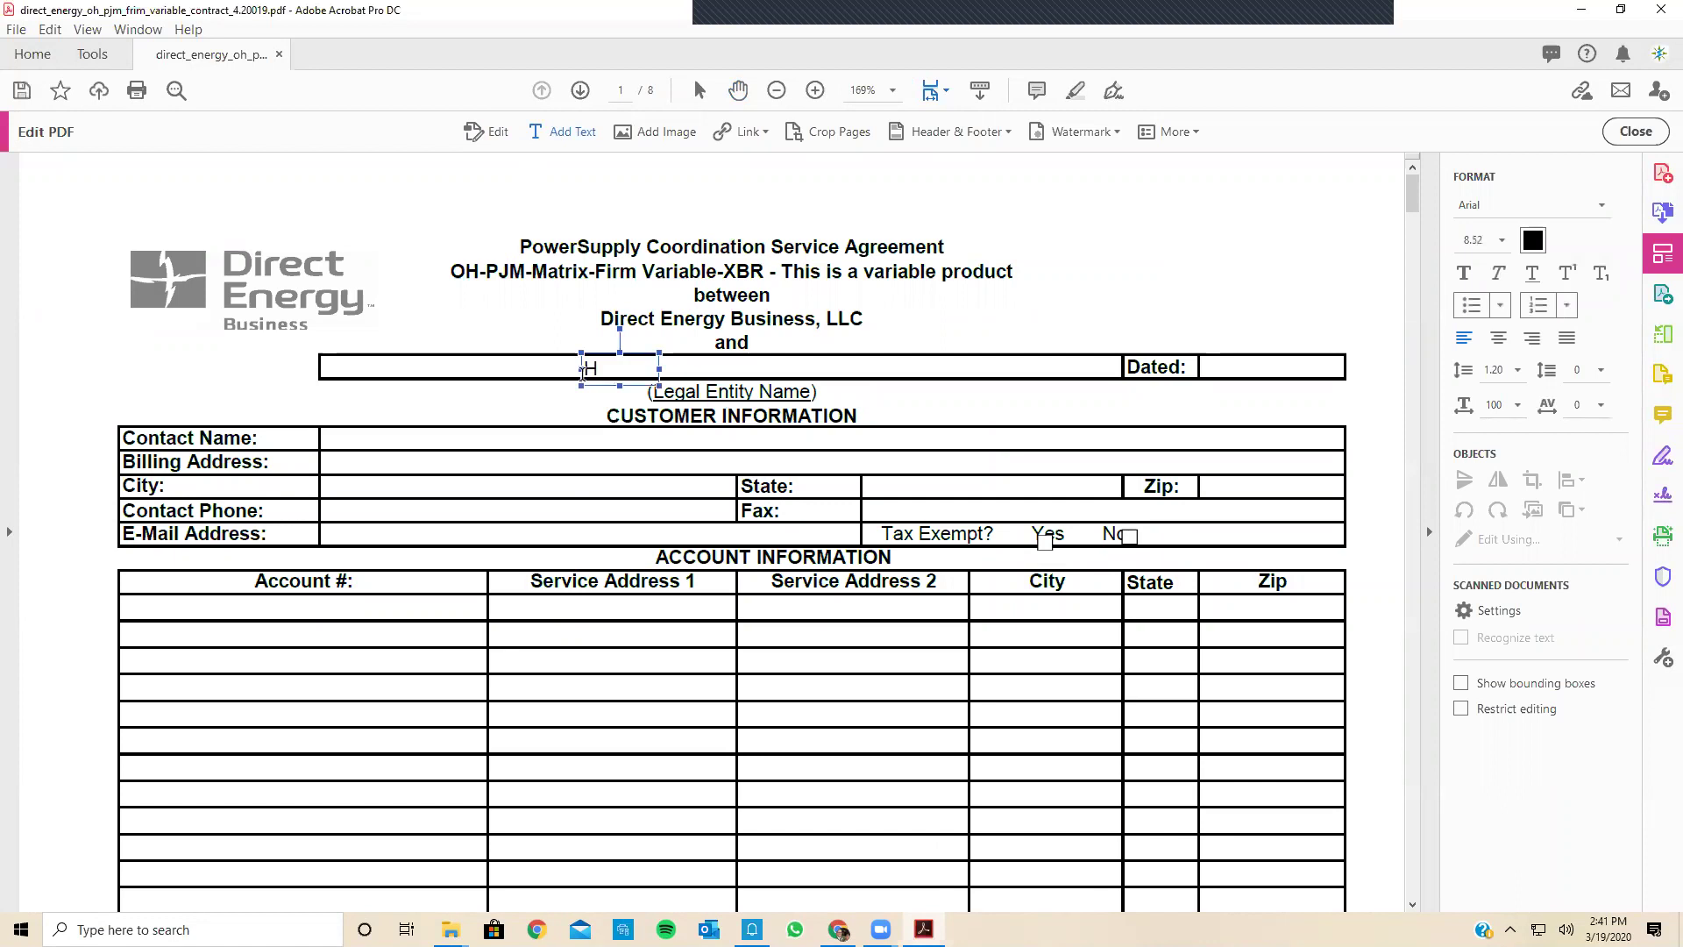
type("alo Inc")
left_click_drag(608, 350, 717, 344)
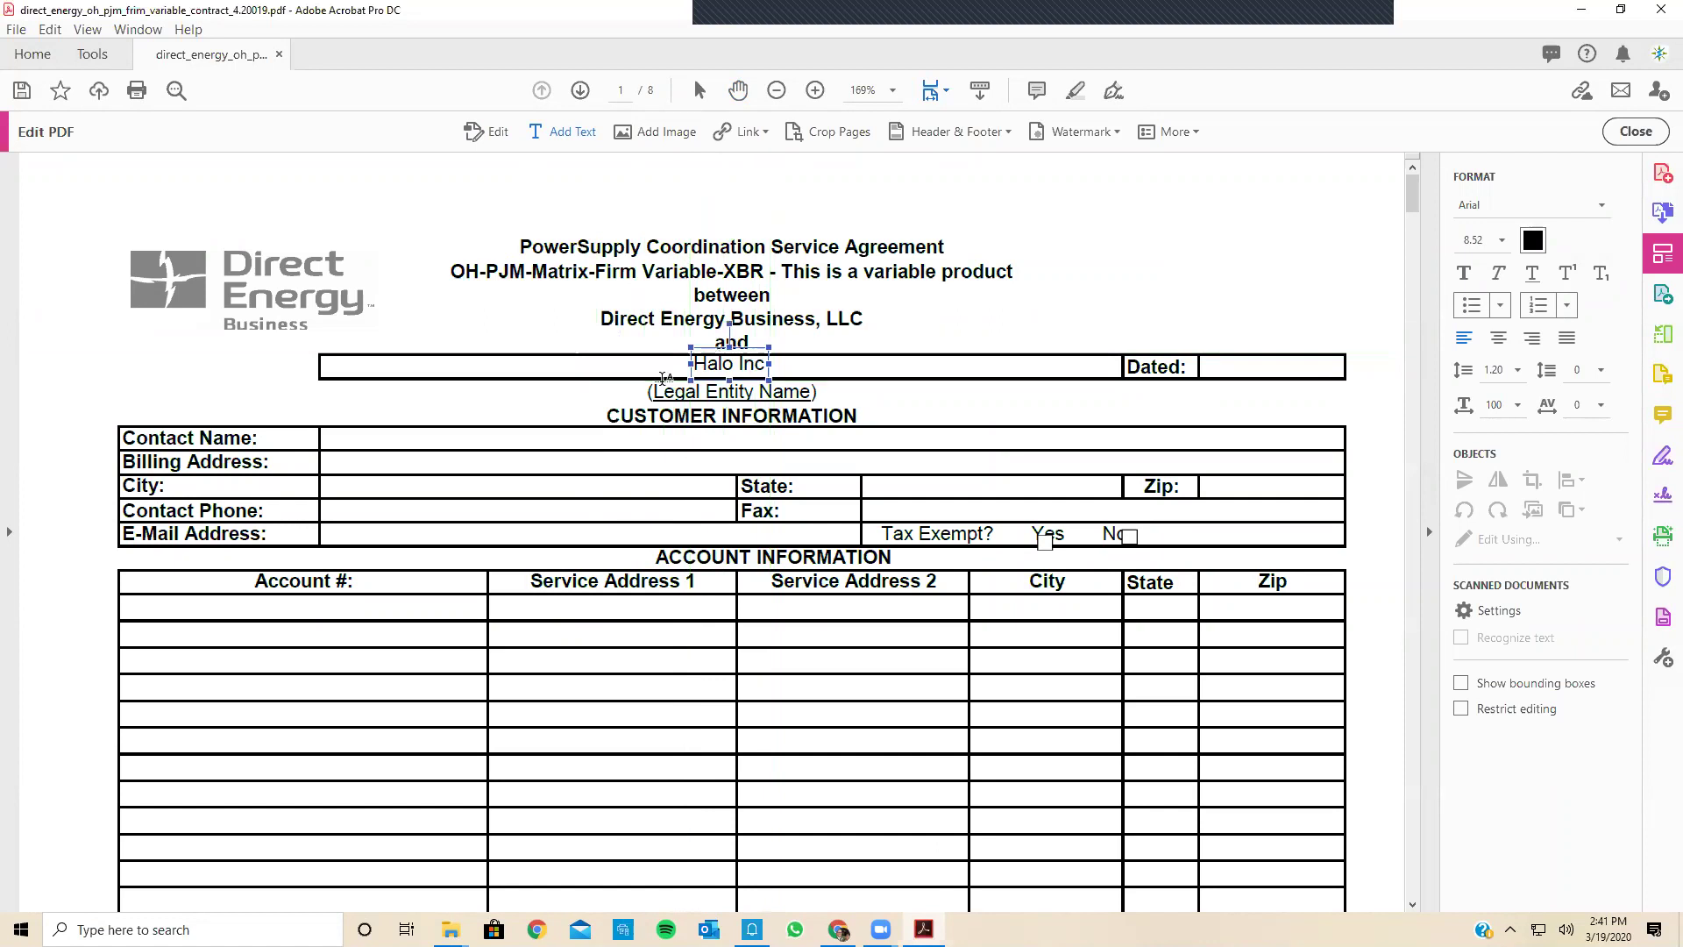
left_click(325, 444)
Step: Type the contact's name in Contact Name and an X beside Tax Exempt Yes
left_click(326, 445)
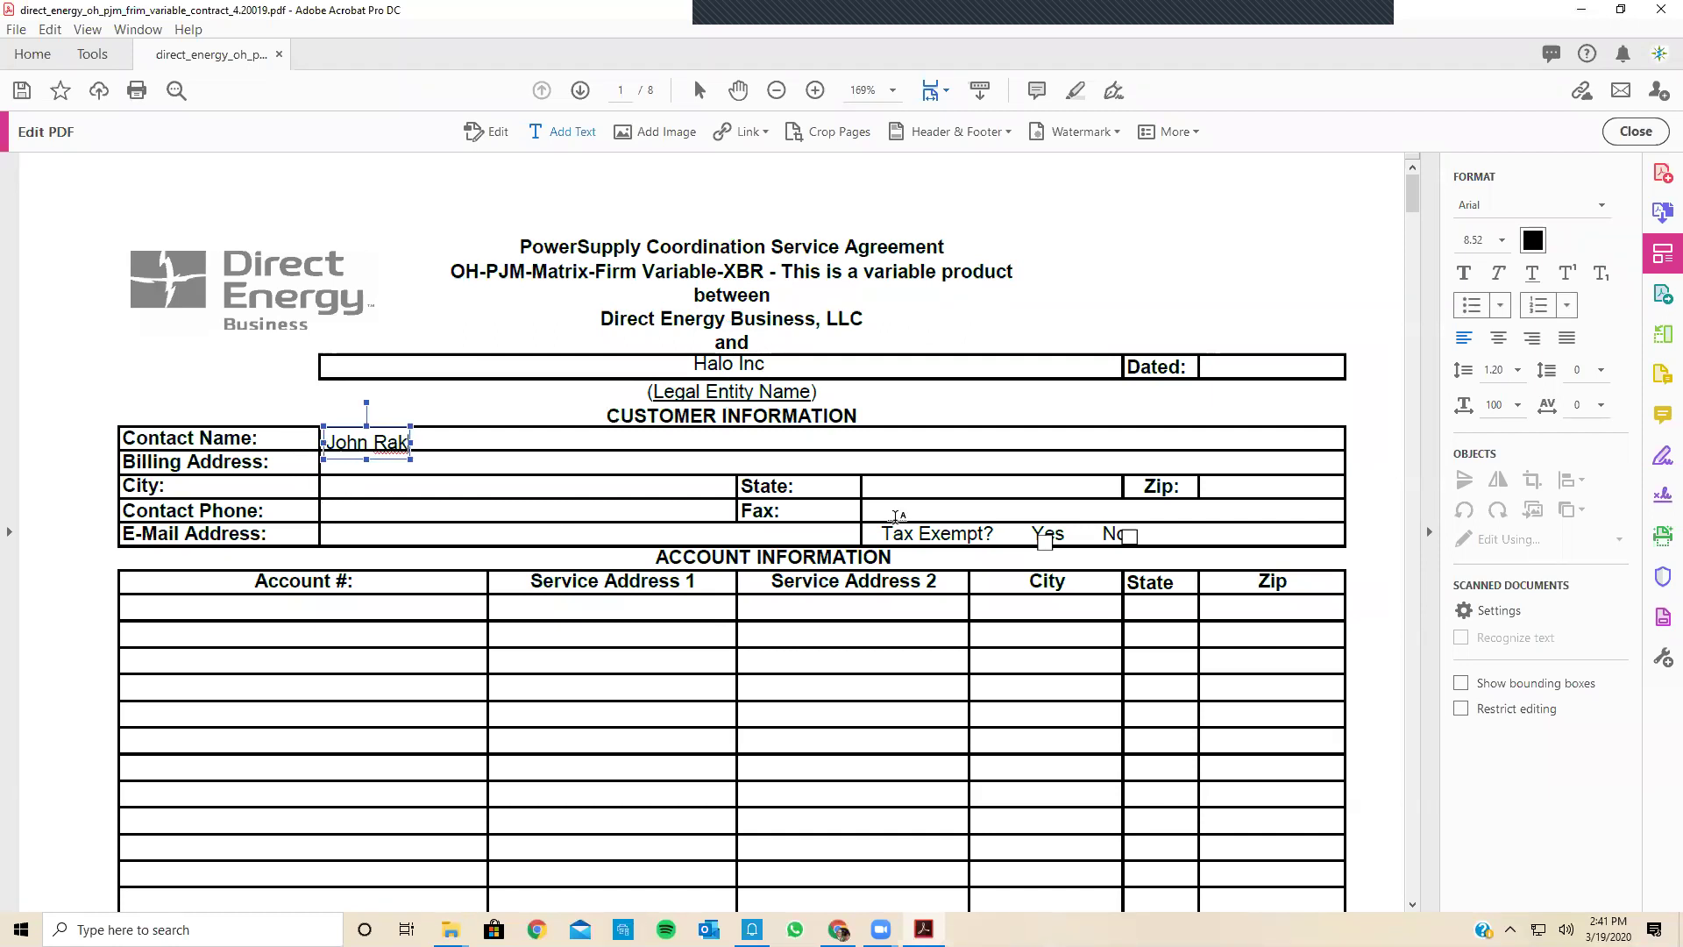
left_click(1038, 546)
left_click(1041, 543)
type("X")
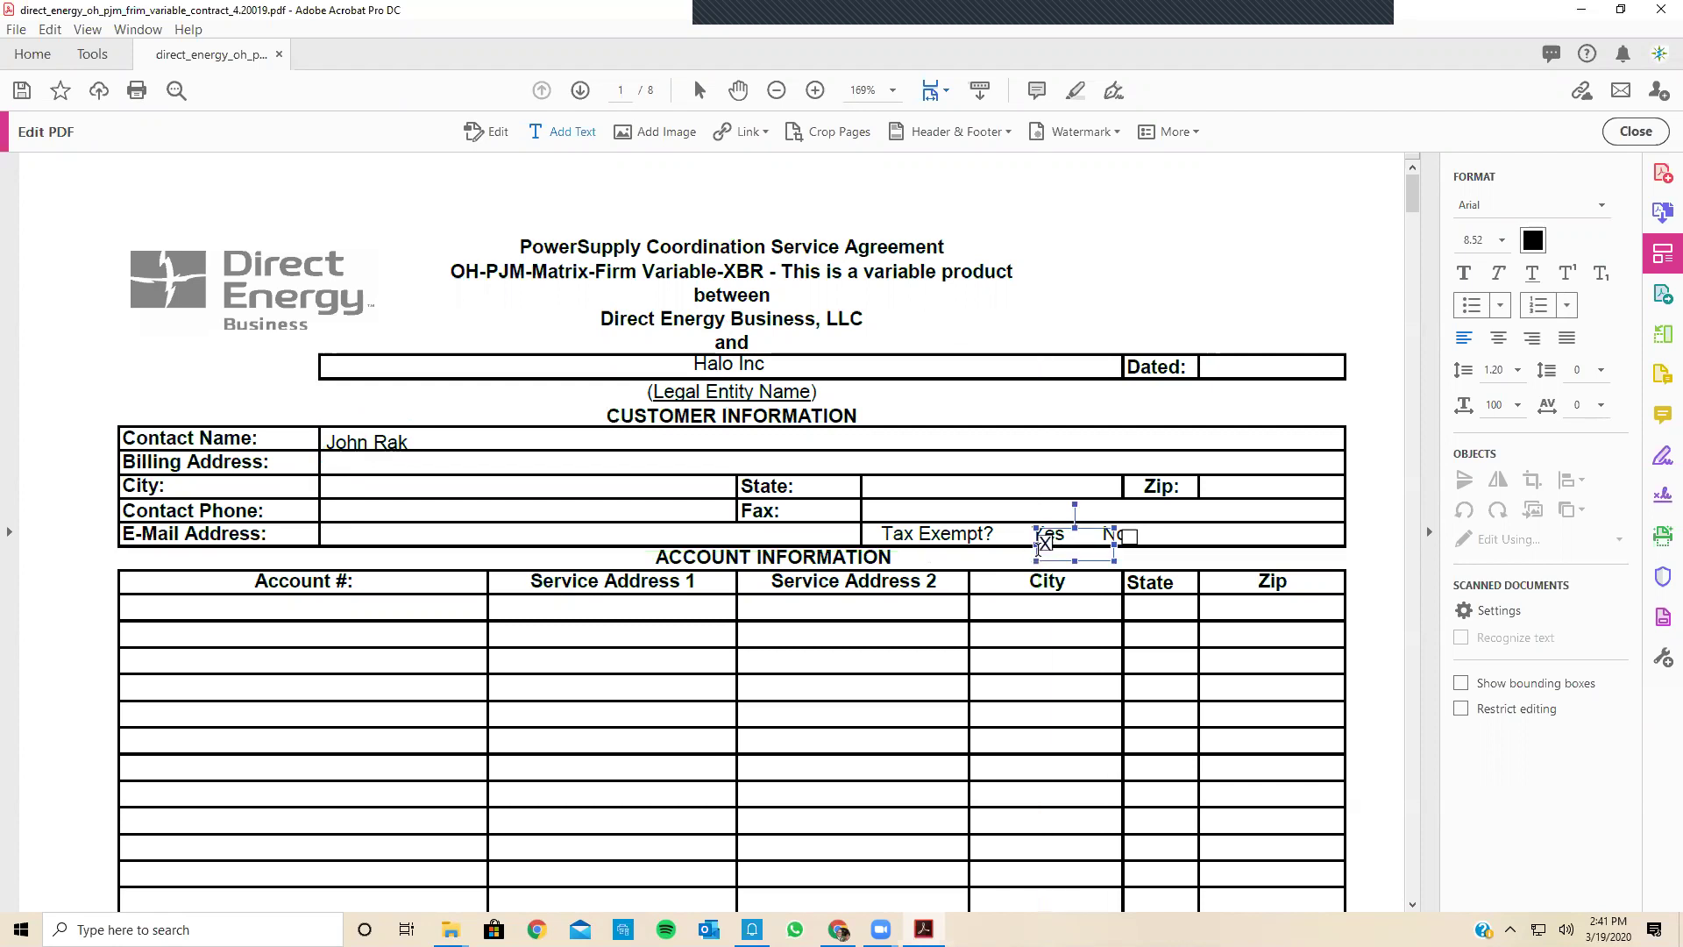
scroll(1044, 544, "down", 4)
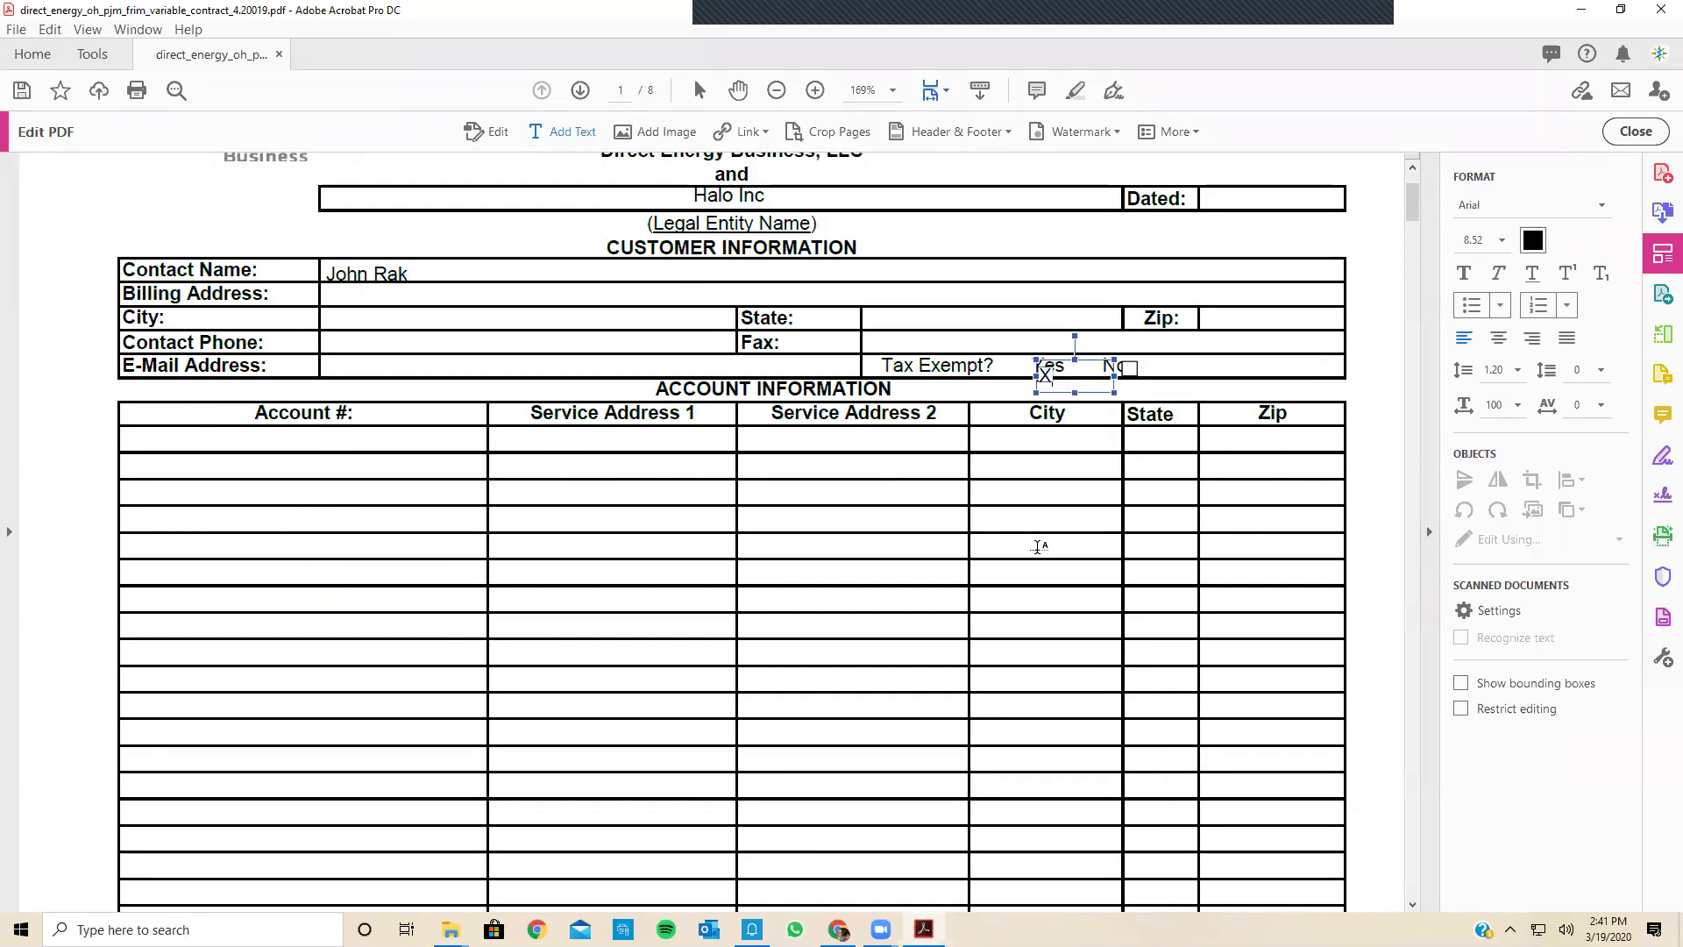
scroll(1038, 545, "down", 1)
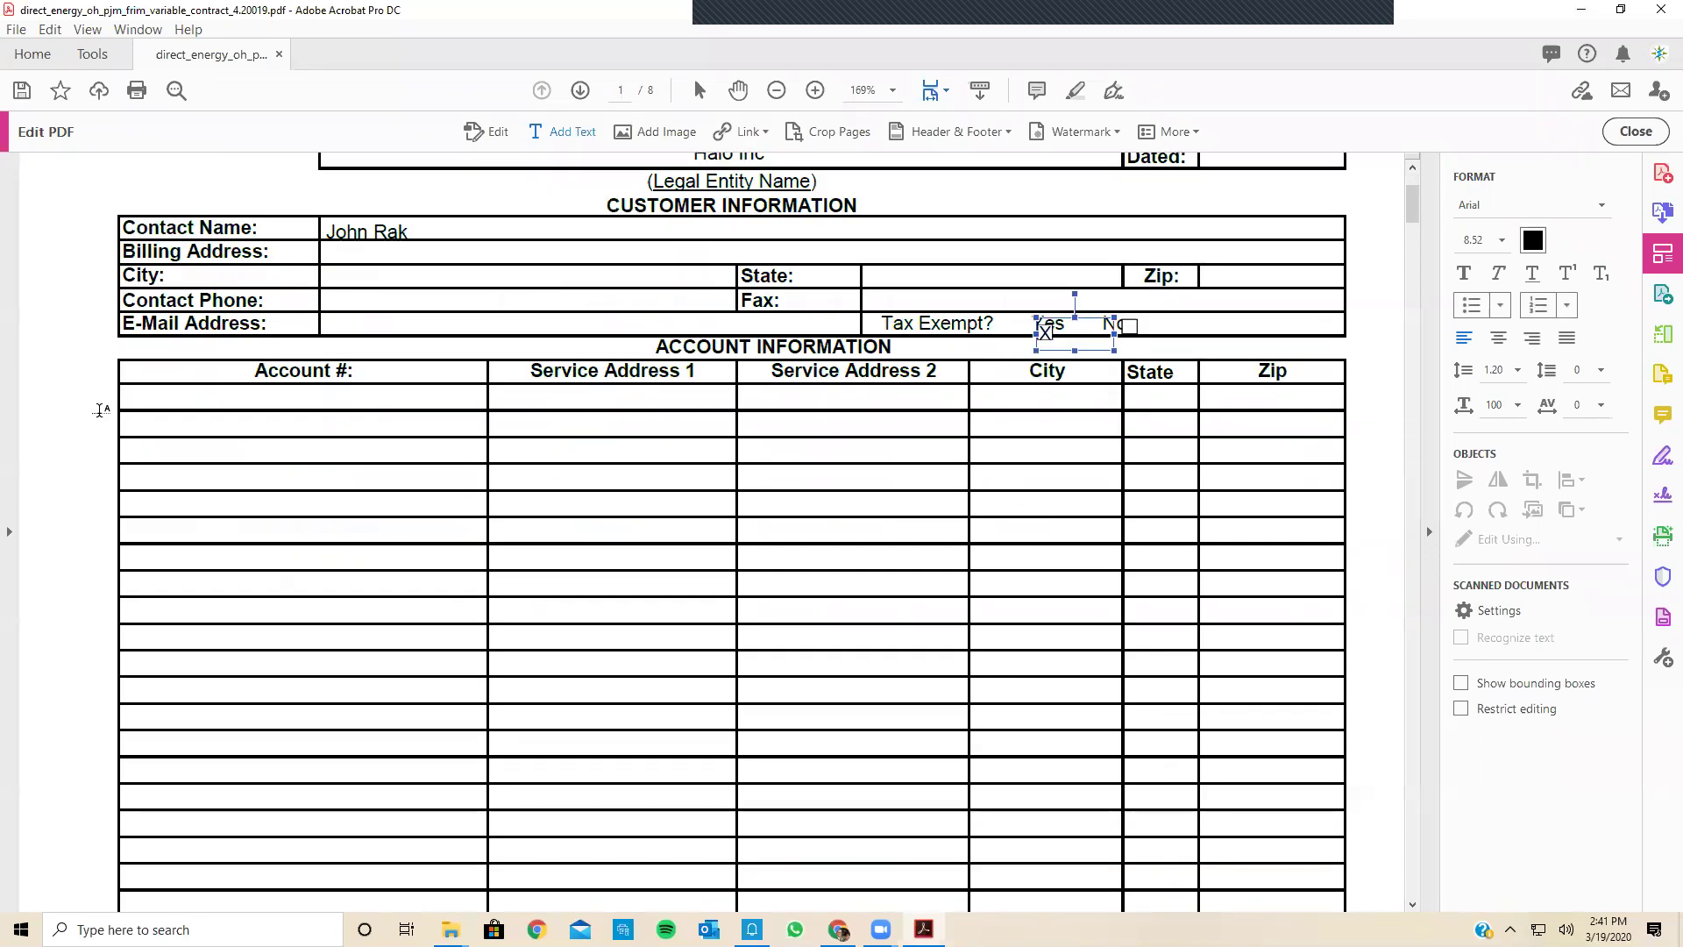
left_click(130, 408)
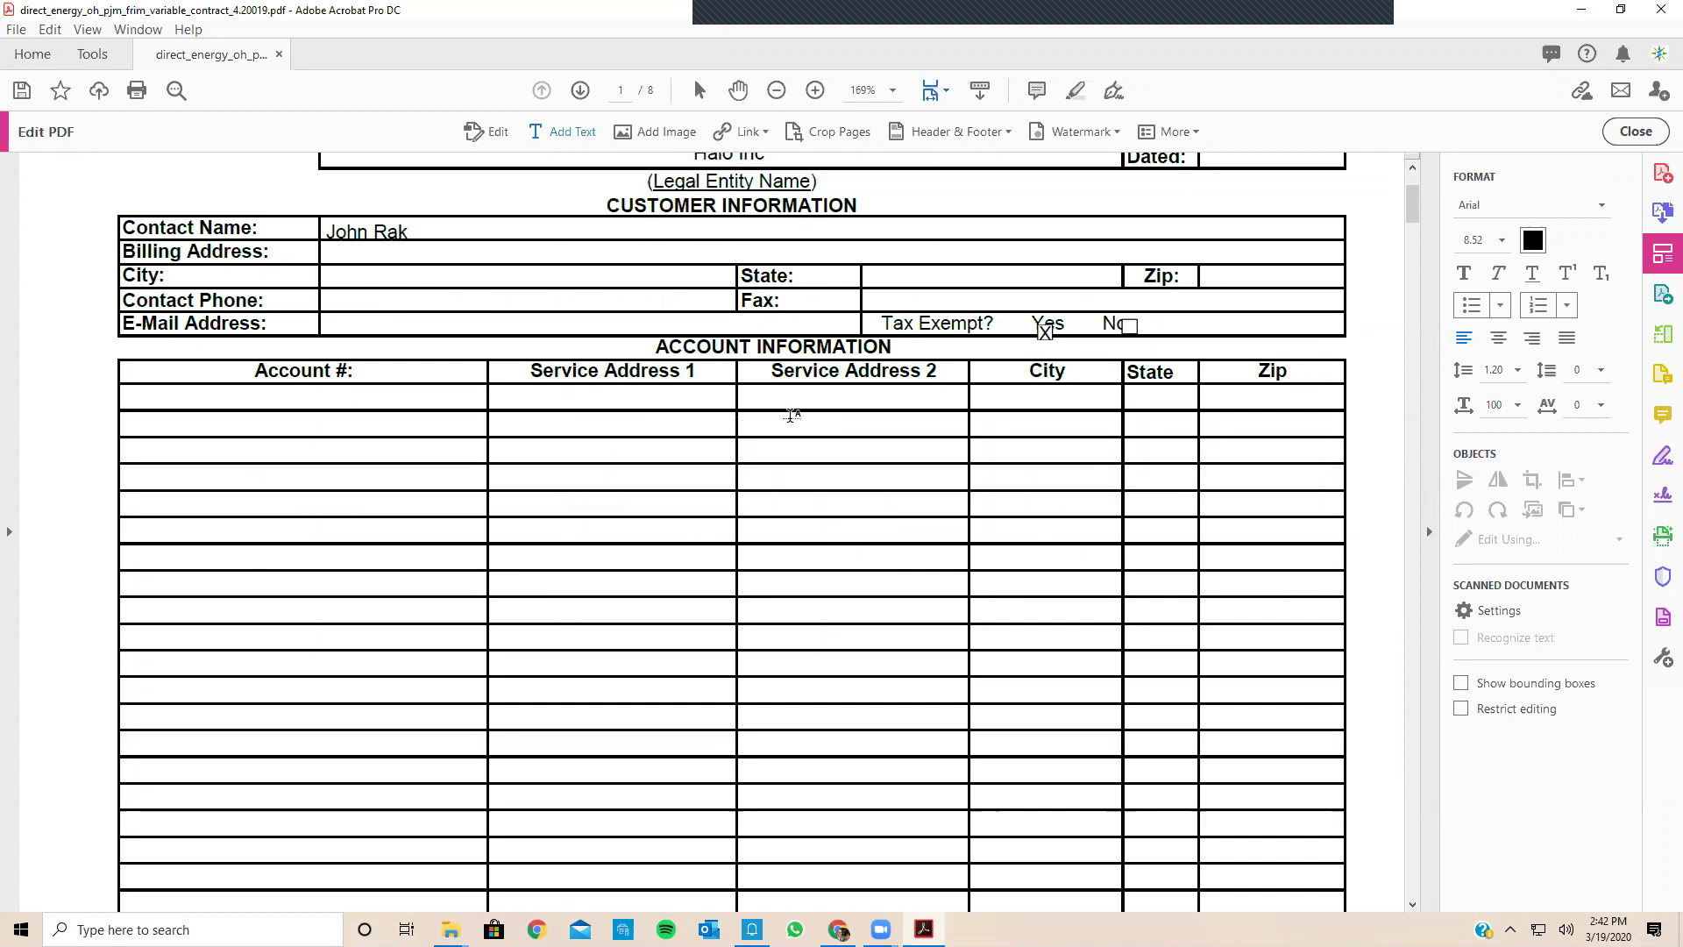
Step: Mark the Other term box with an X and fill in 48 months
scroll(729, 639, "down", 10)
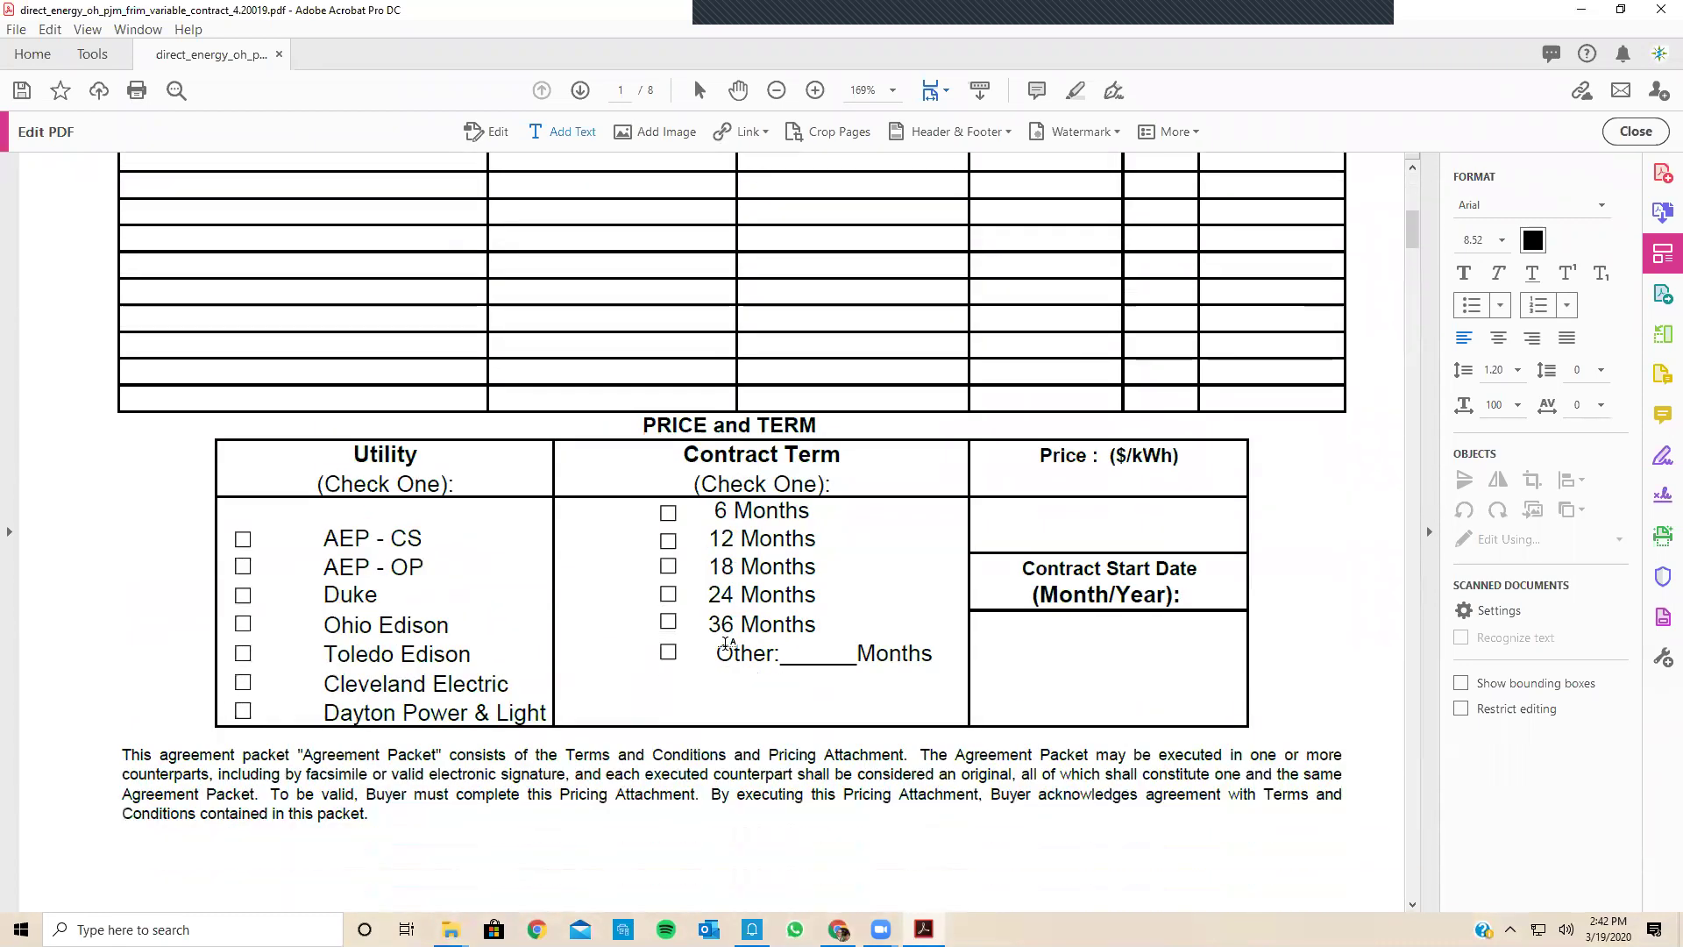
scroll(727, 643, "down", 2)
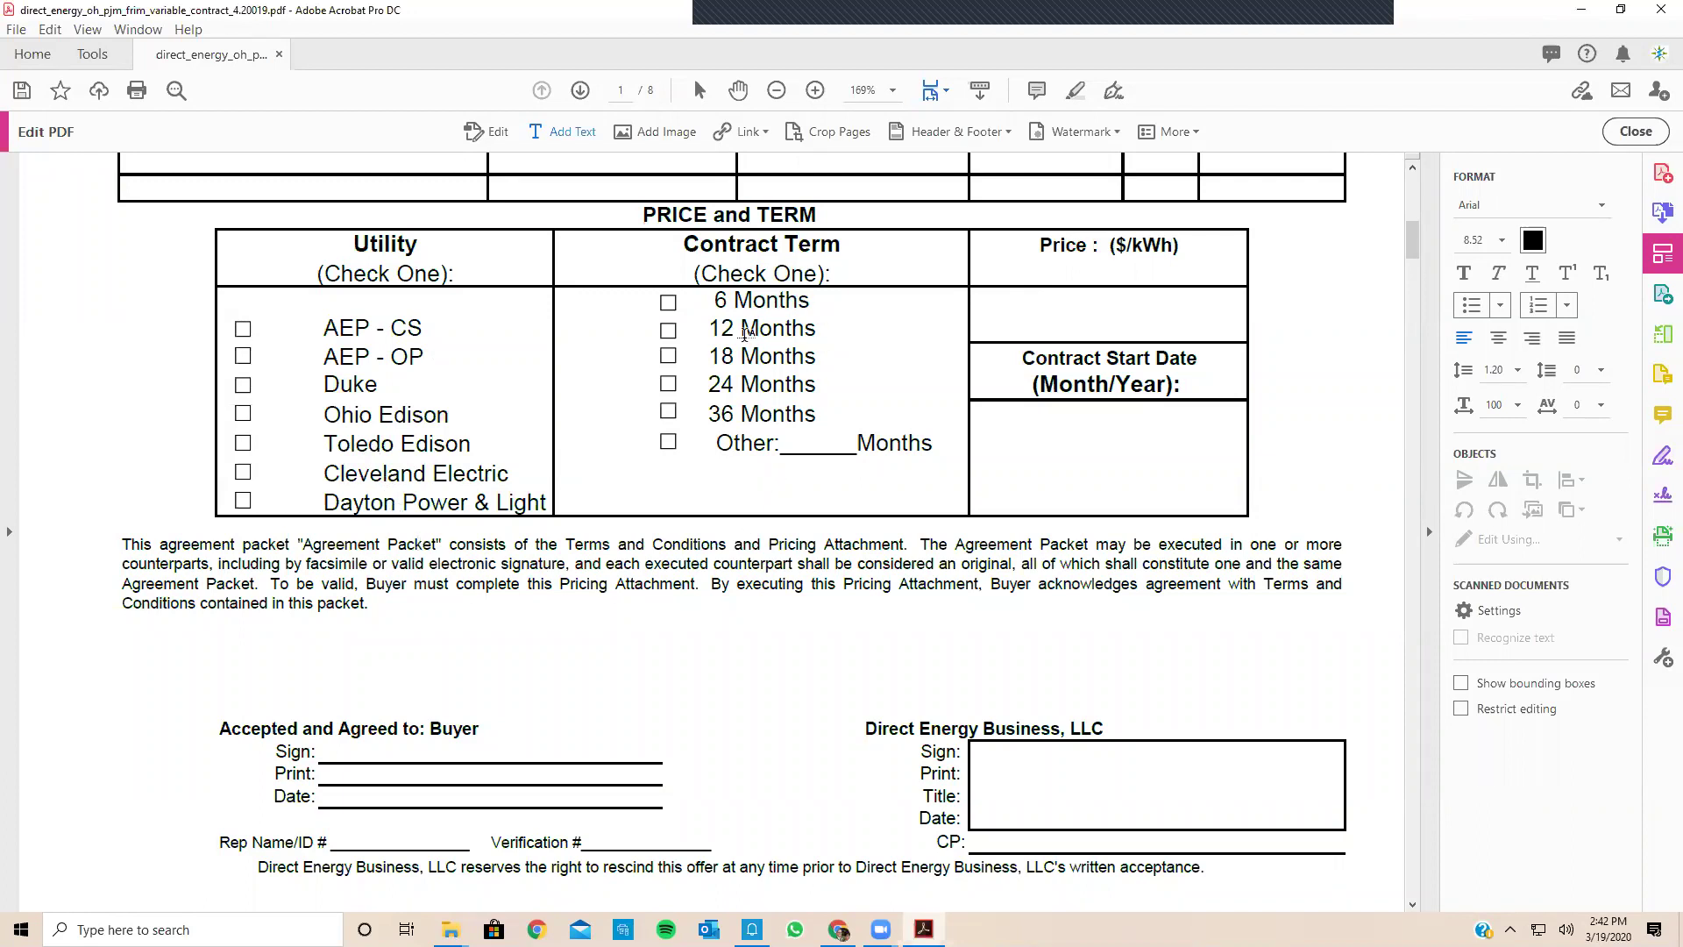
left_click(666, 448)
type("X")
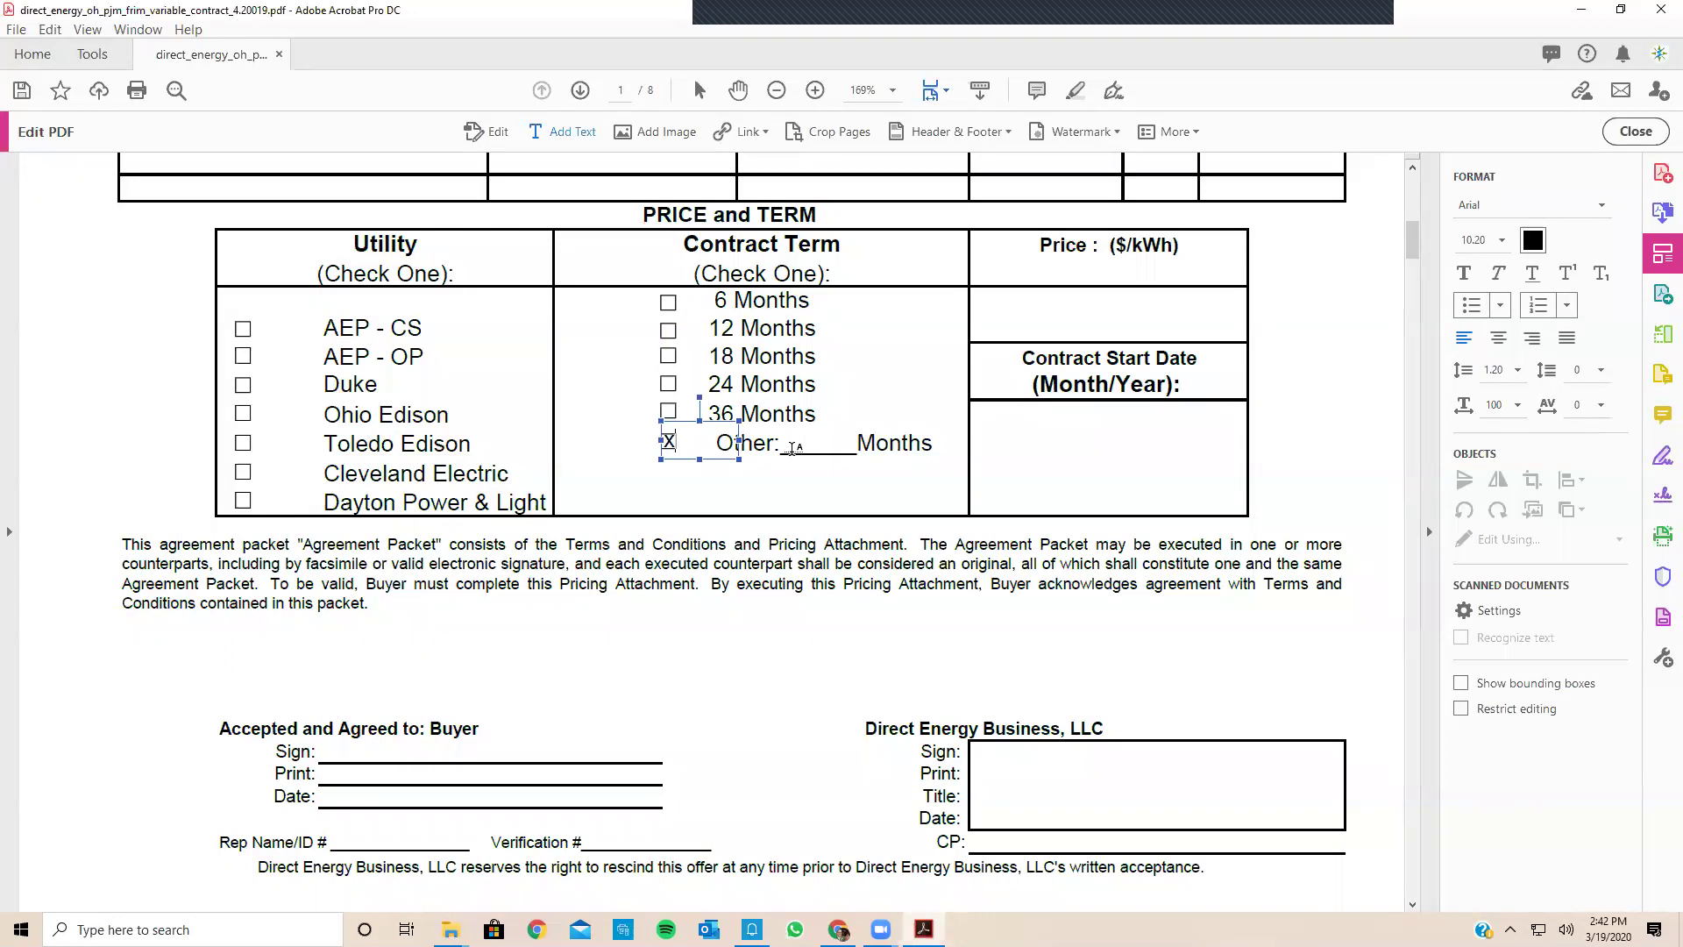
left_click(791, 448)
type("48")
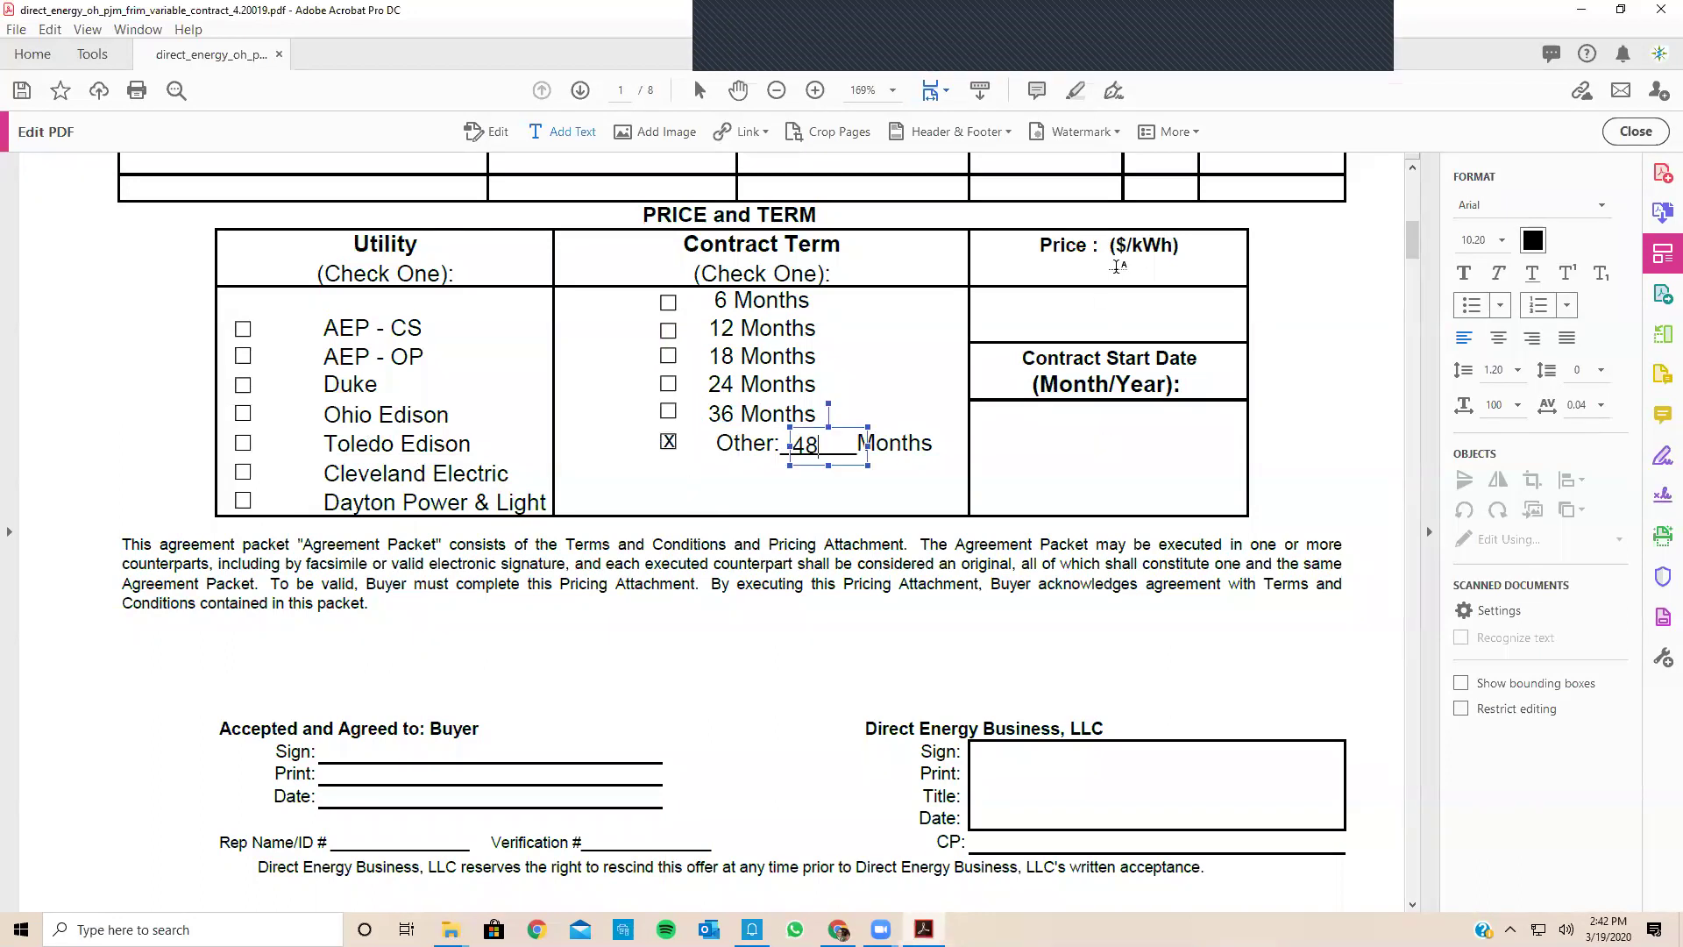
left_click(1055, 324)
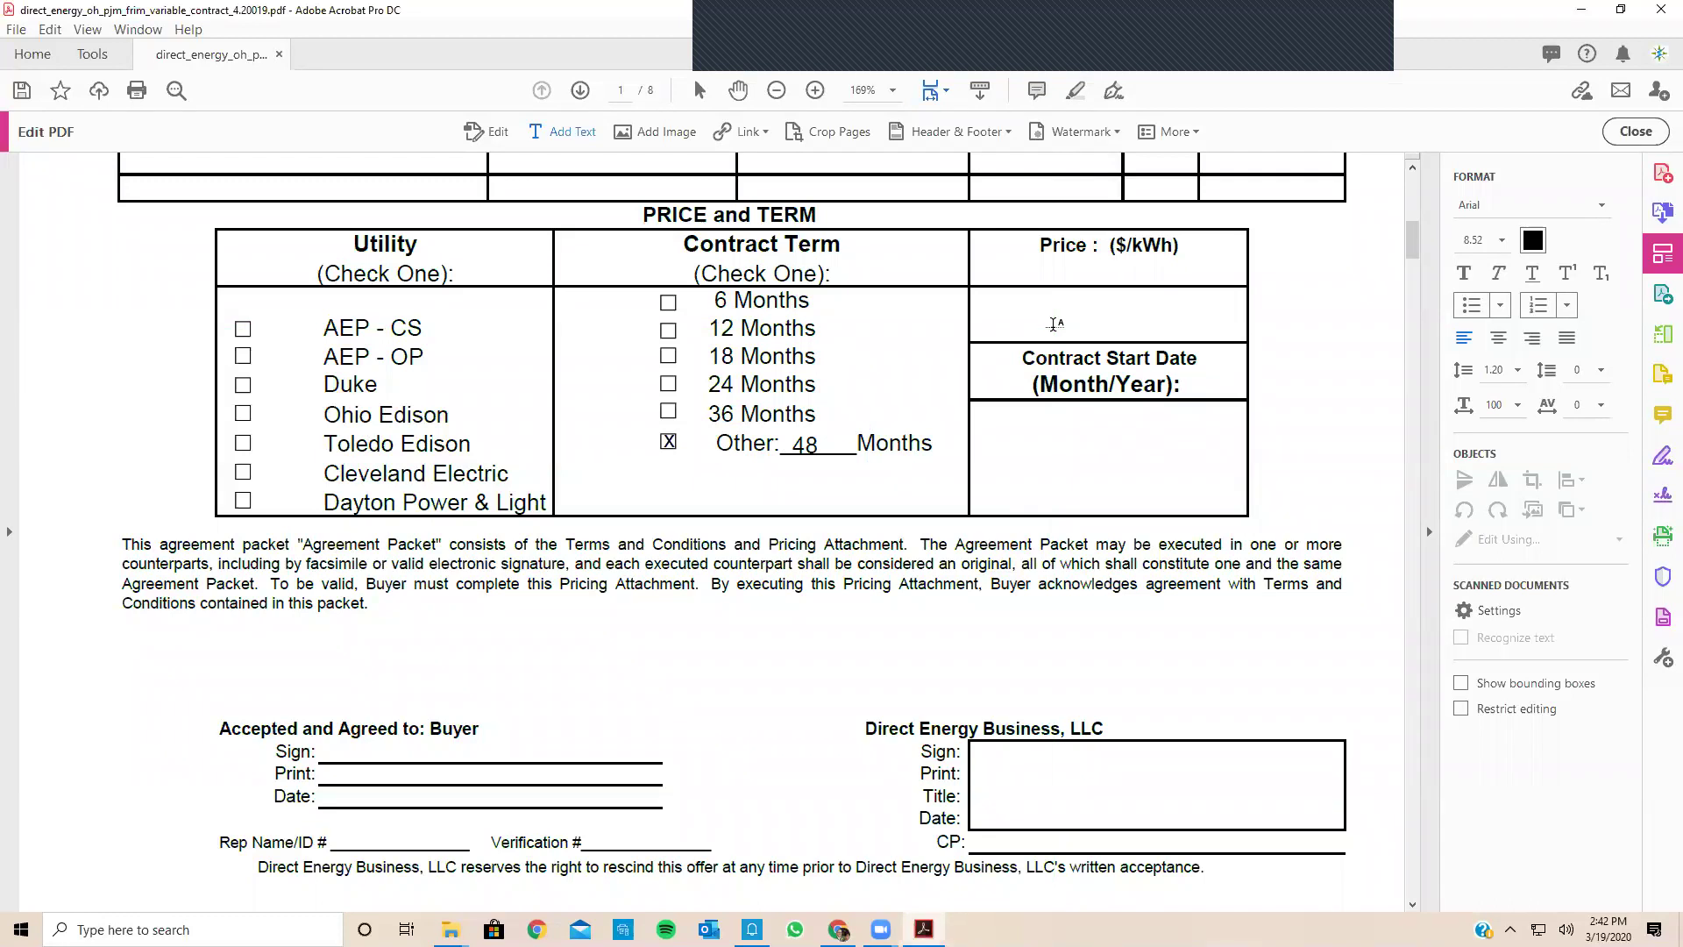
Step: Enter .0499 kwh in the Price cell and 5/2020 as the contract start date
left_click(1054, 325)
type(".0499")
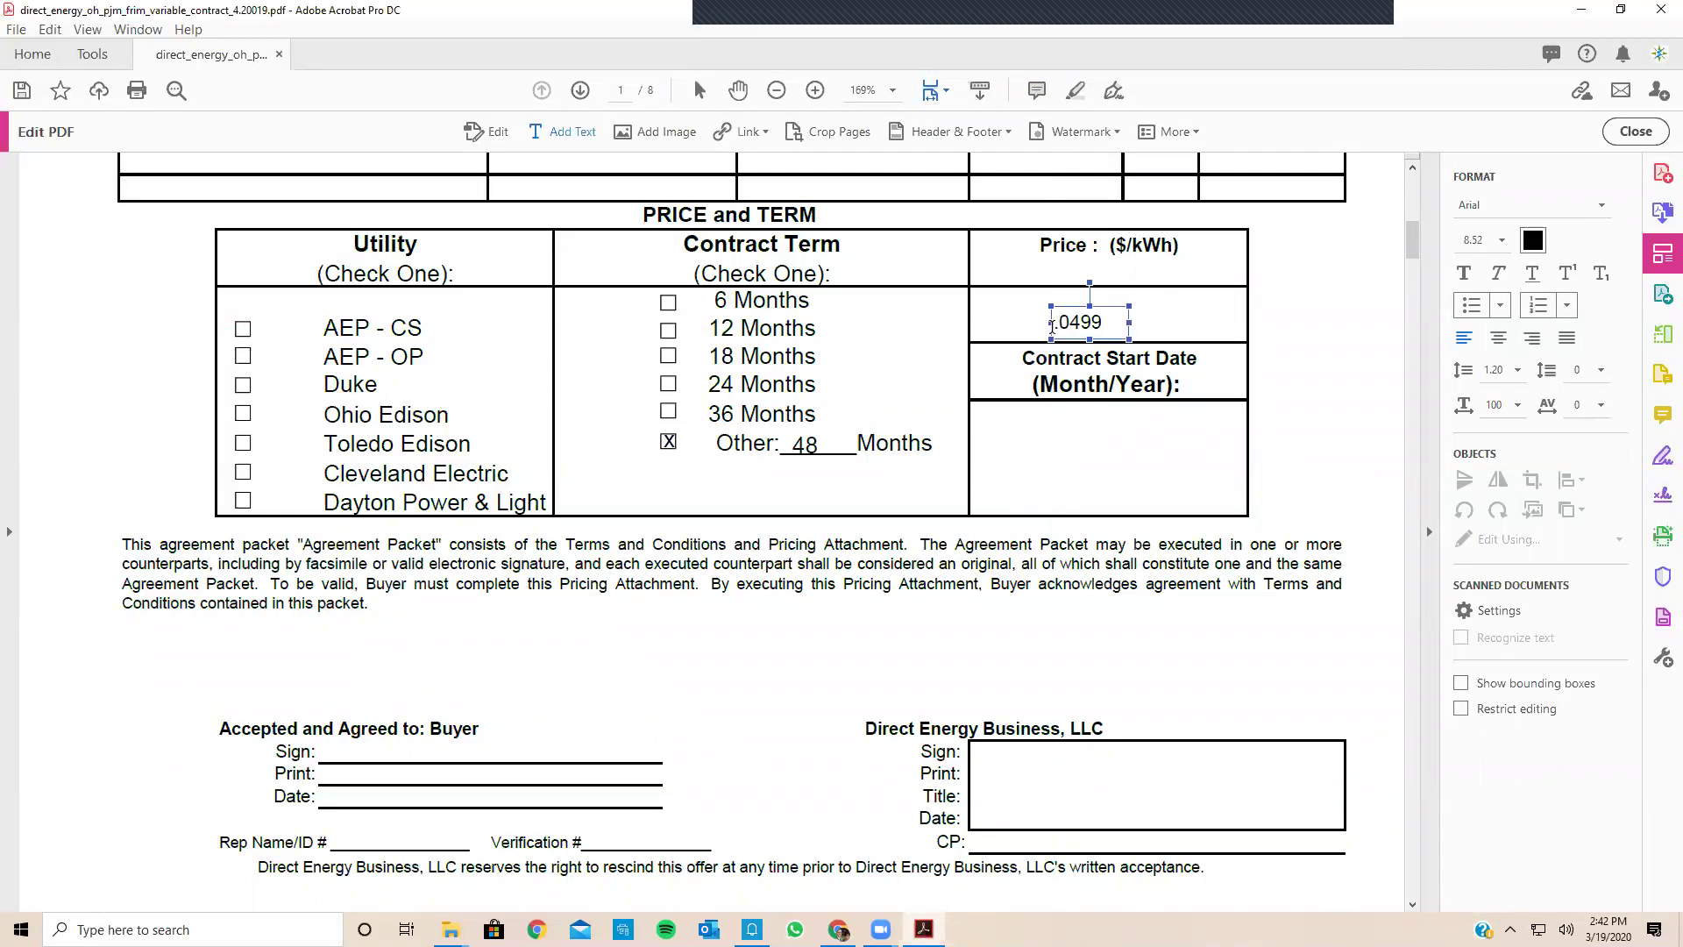
type(" kwh")
left_click(1040, 472)
left_click(1040, 472)
type("5/2020")
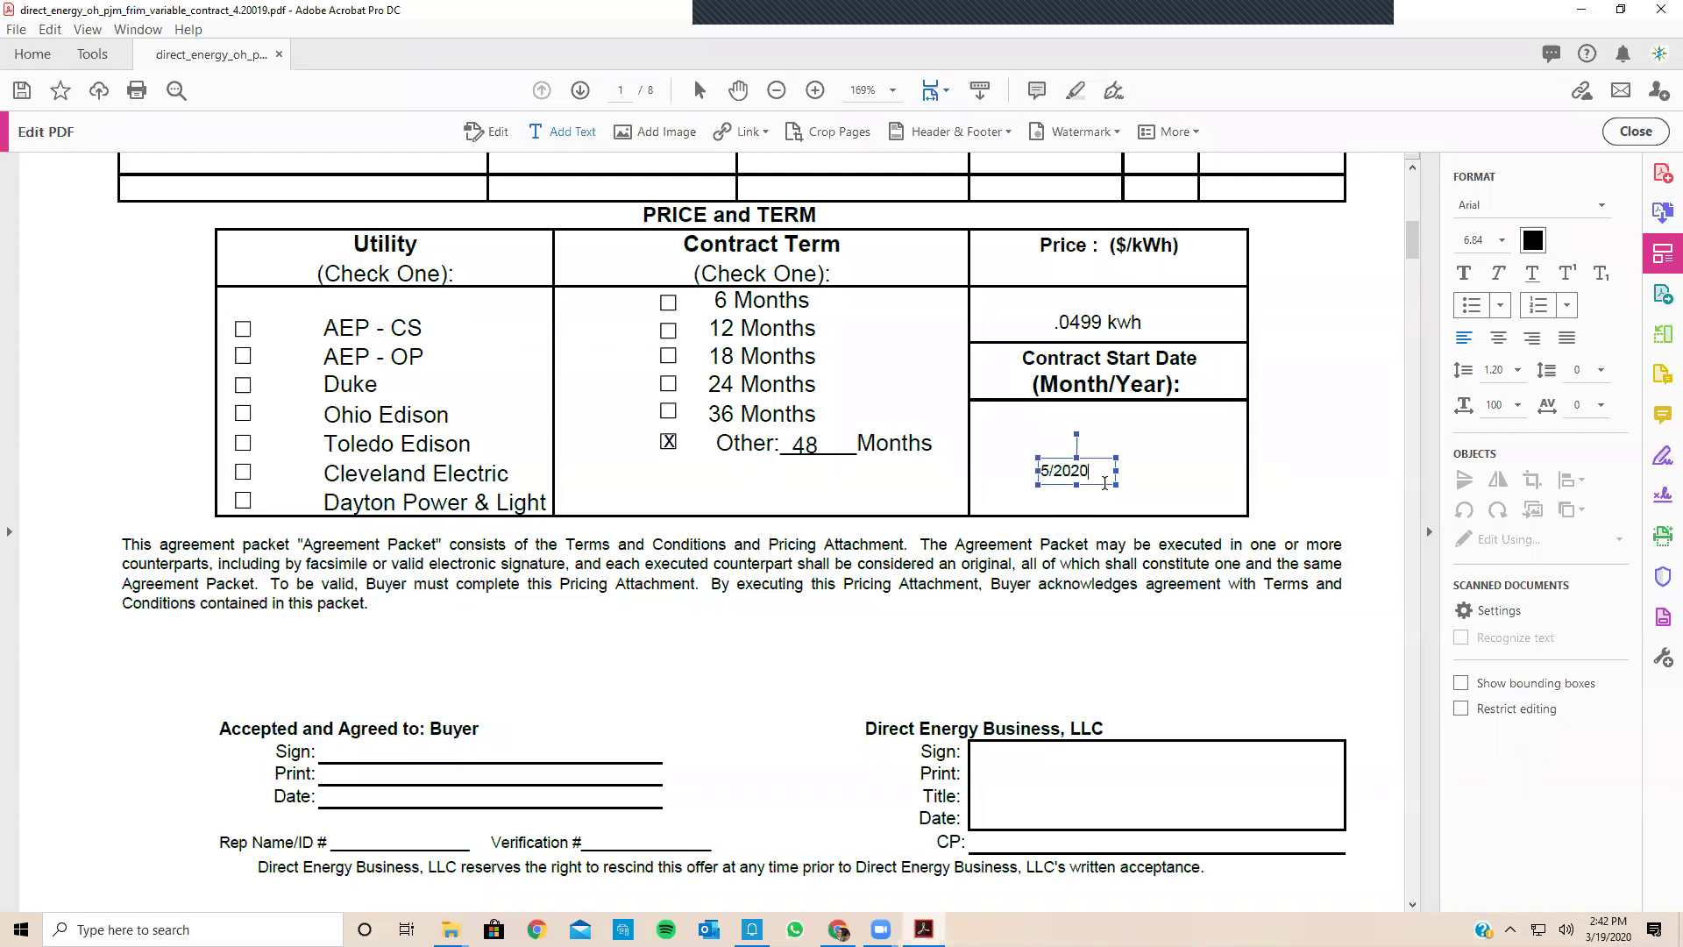
left_click_drag(1116, 458, 1123, 448)
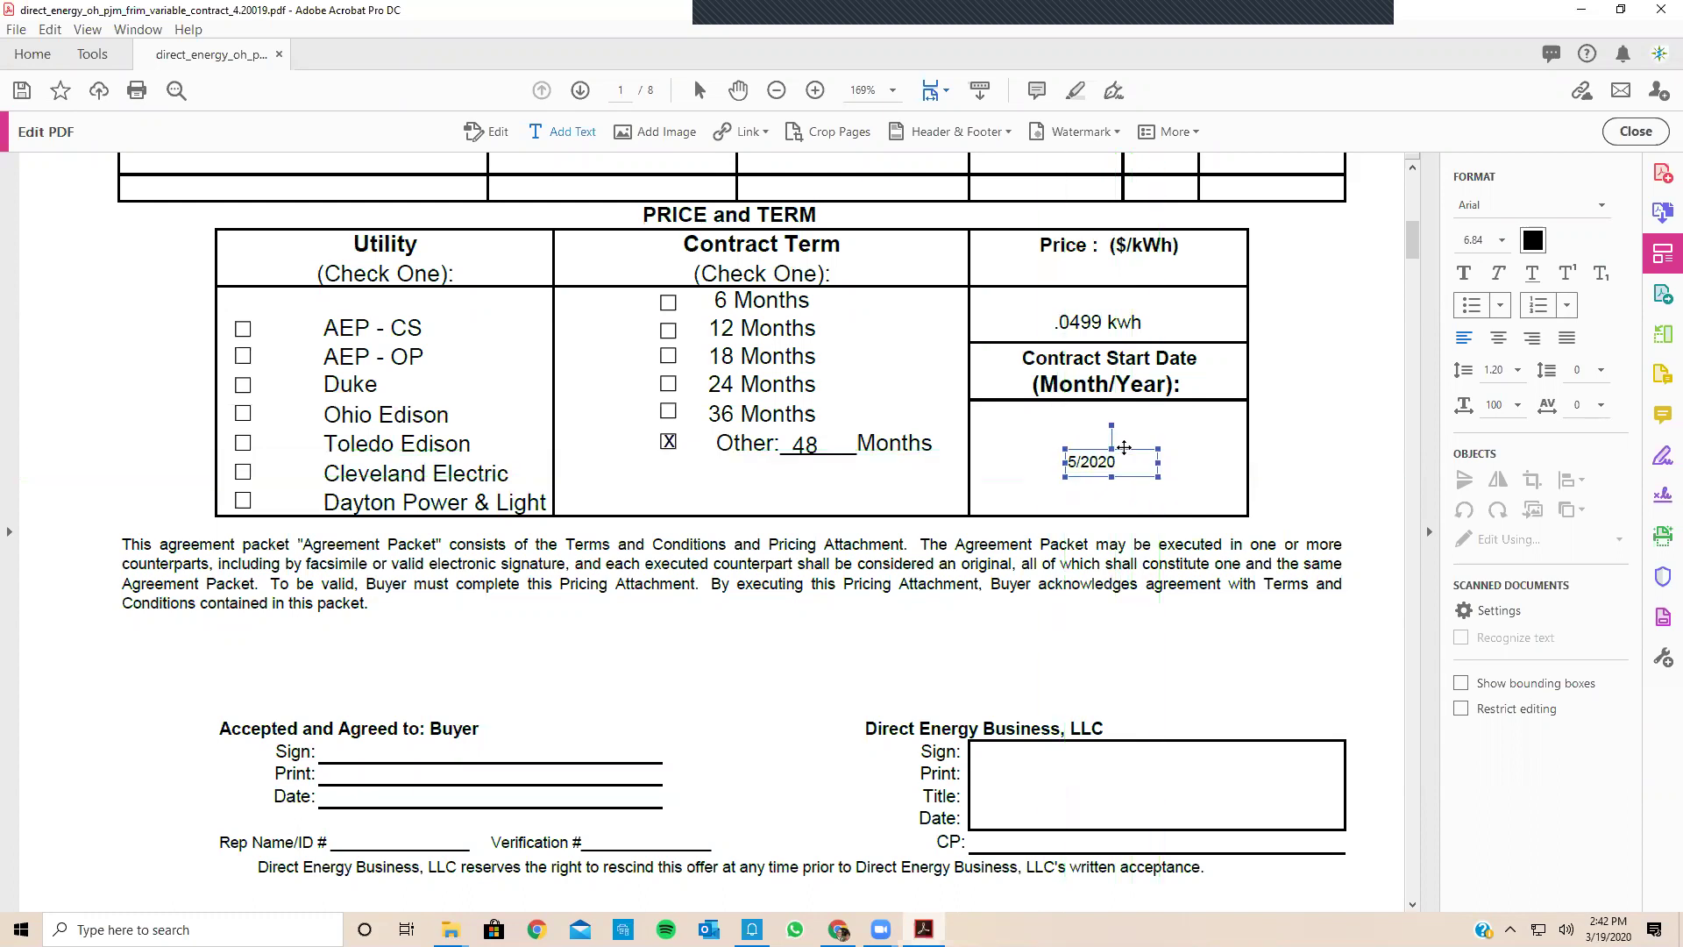
left_click(1130, 492)
Step: Write the customer's name on the buyer Print line and 3/19/2020 on the Date line
scroll(659, 619, "down", 1)
scroll(659, 619, "down", 5)
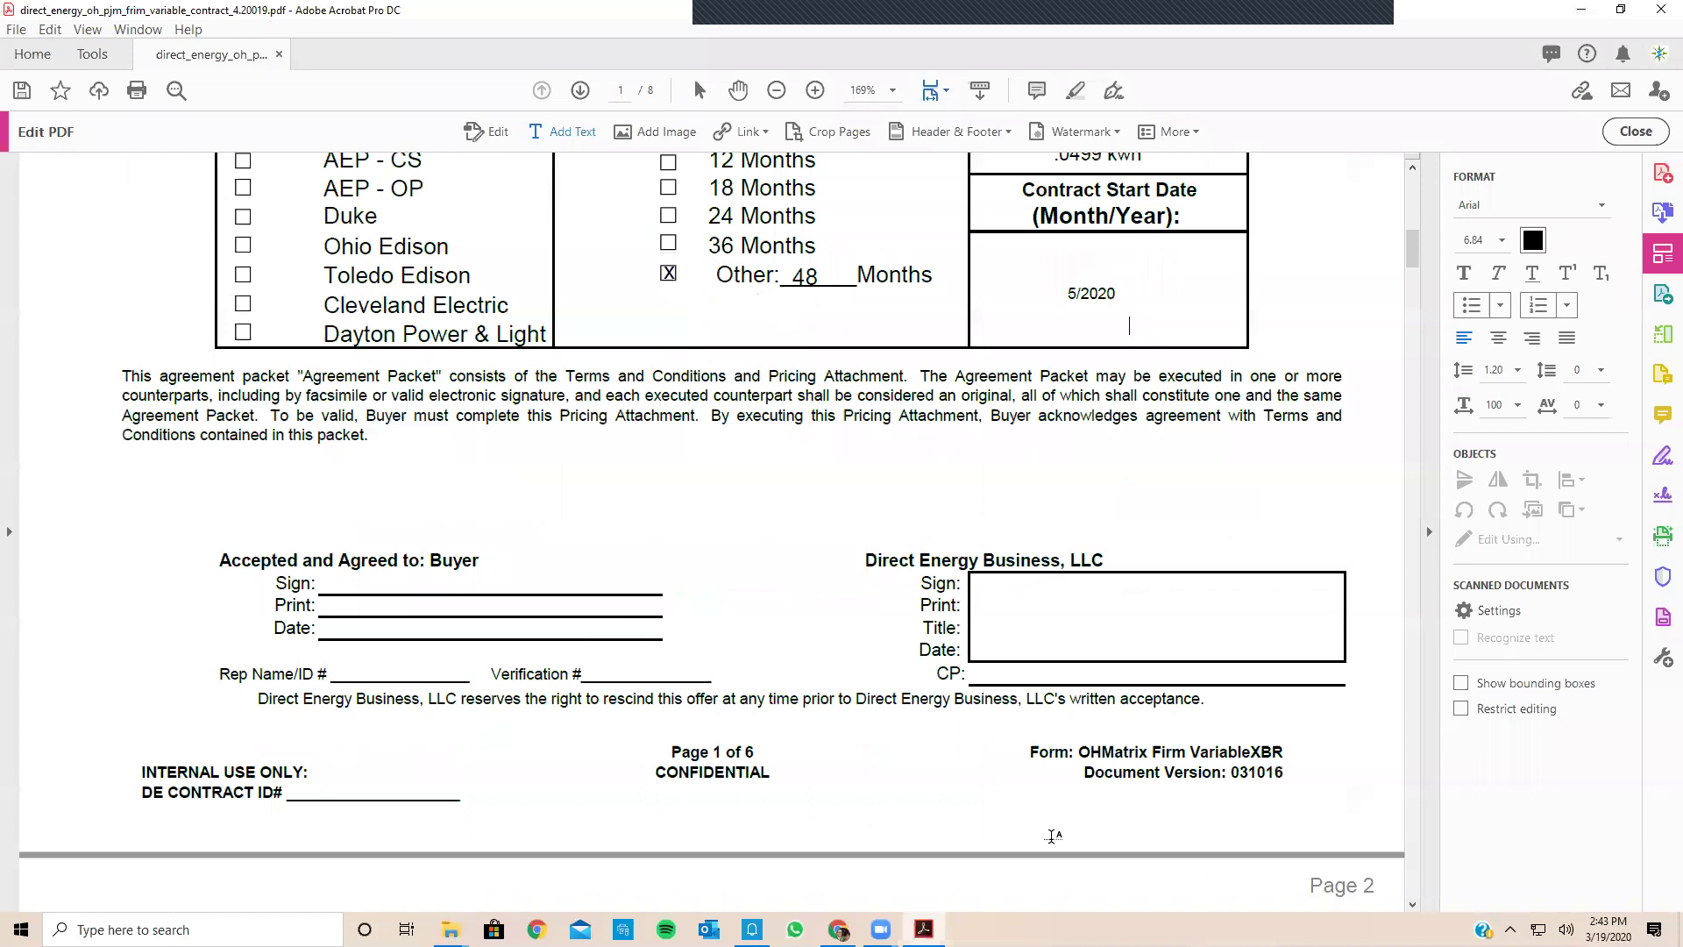
scroll(848, 847, "down", 1)
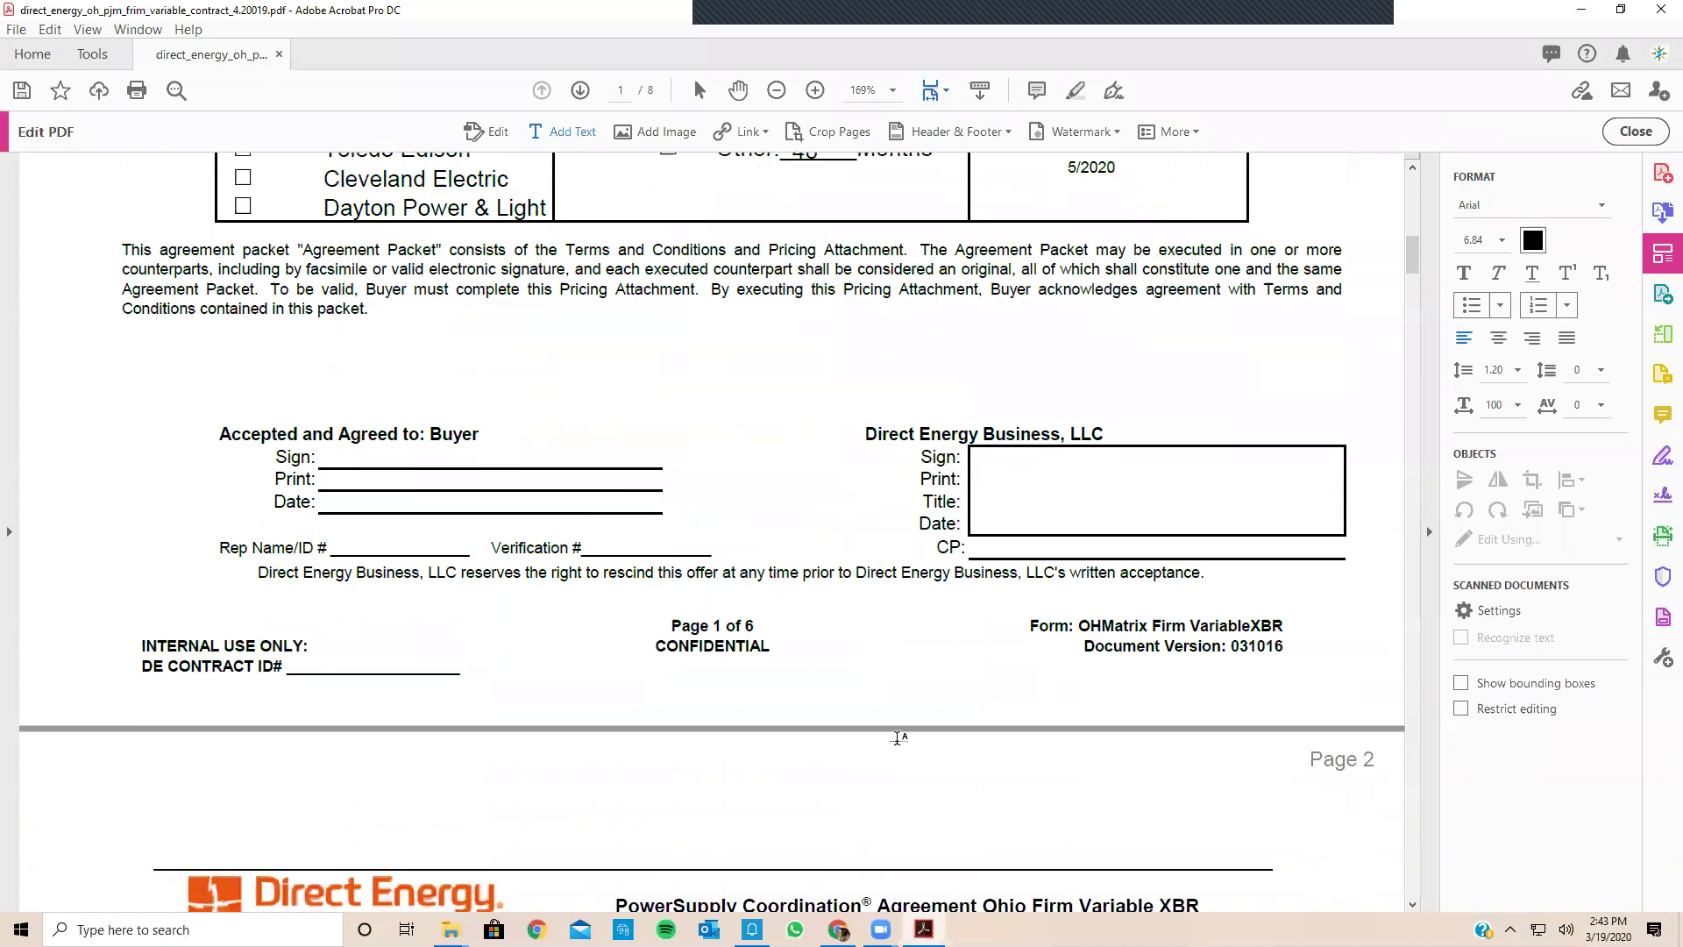
left_click(322, 483)
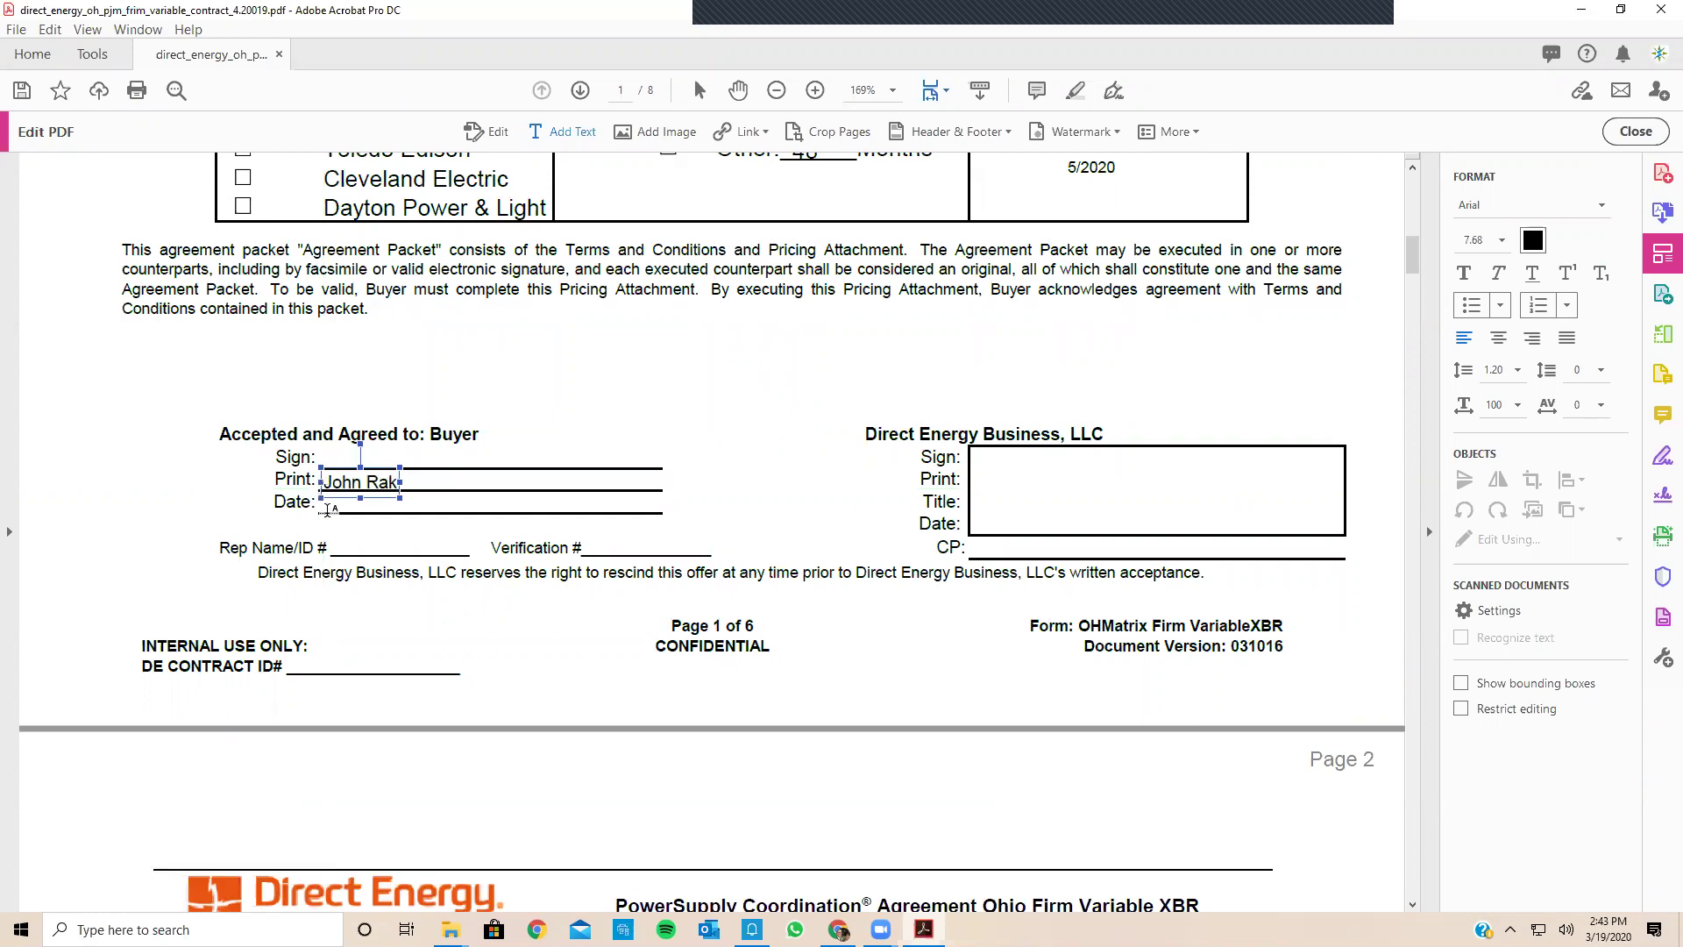
left_click(322, 509)
left_click(322, 507)
type("3")
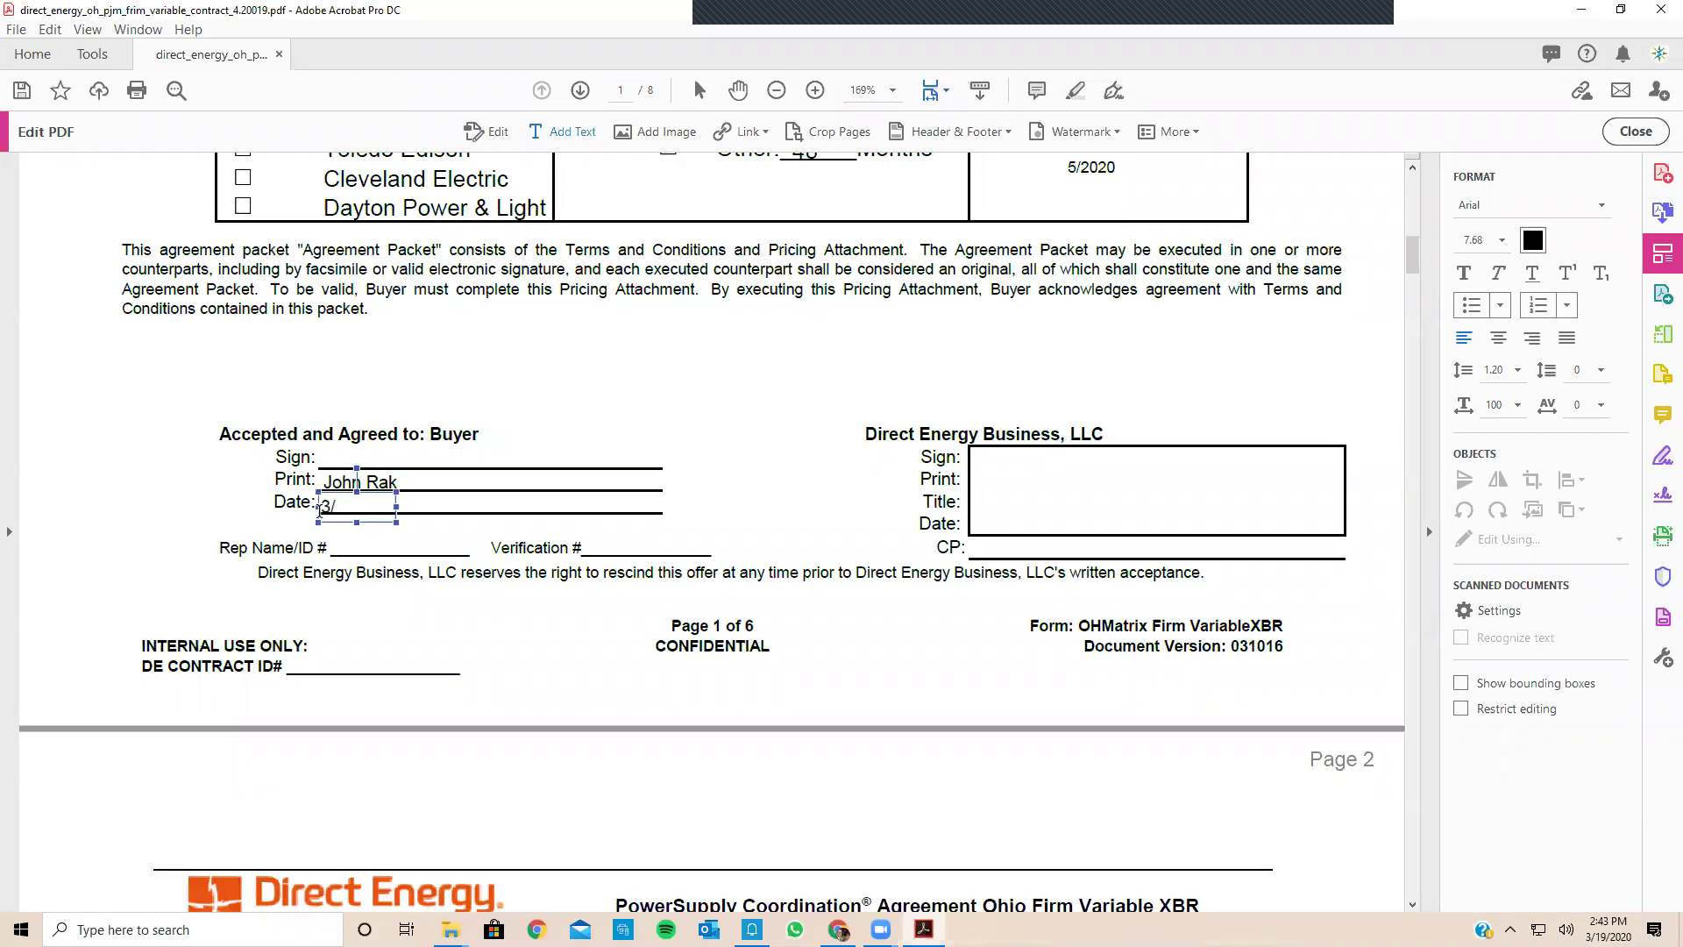
type("/19/2020")
Step: Scroll through the filled Direct Energy contract to review every page
scroll(321, 508, "down", 3)
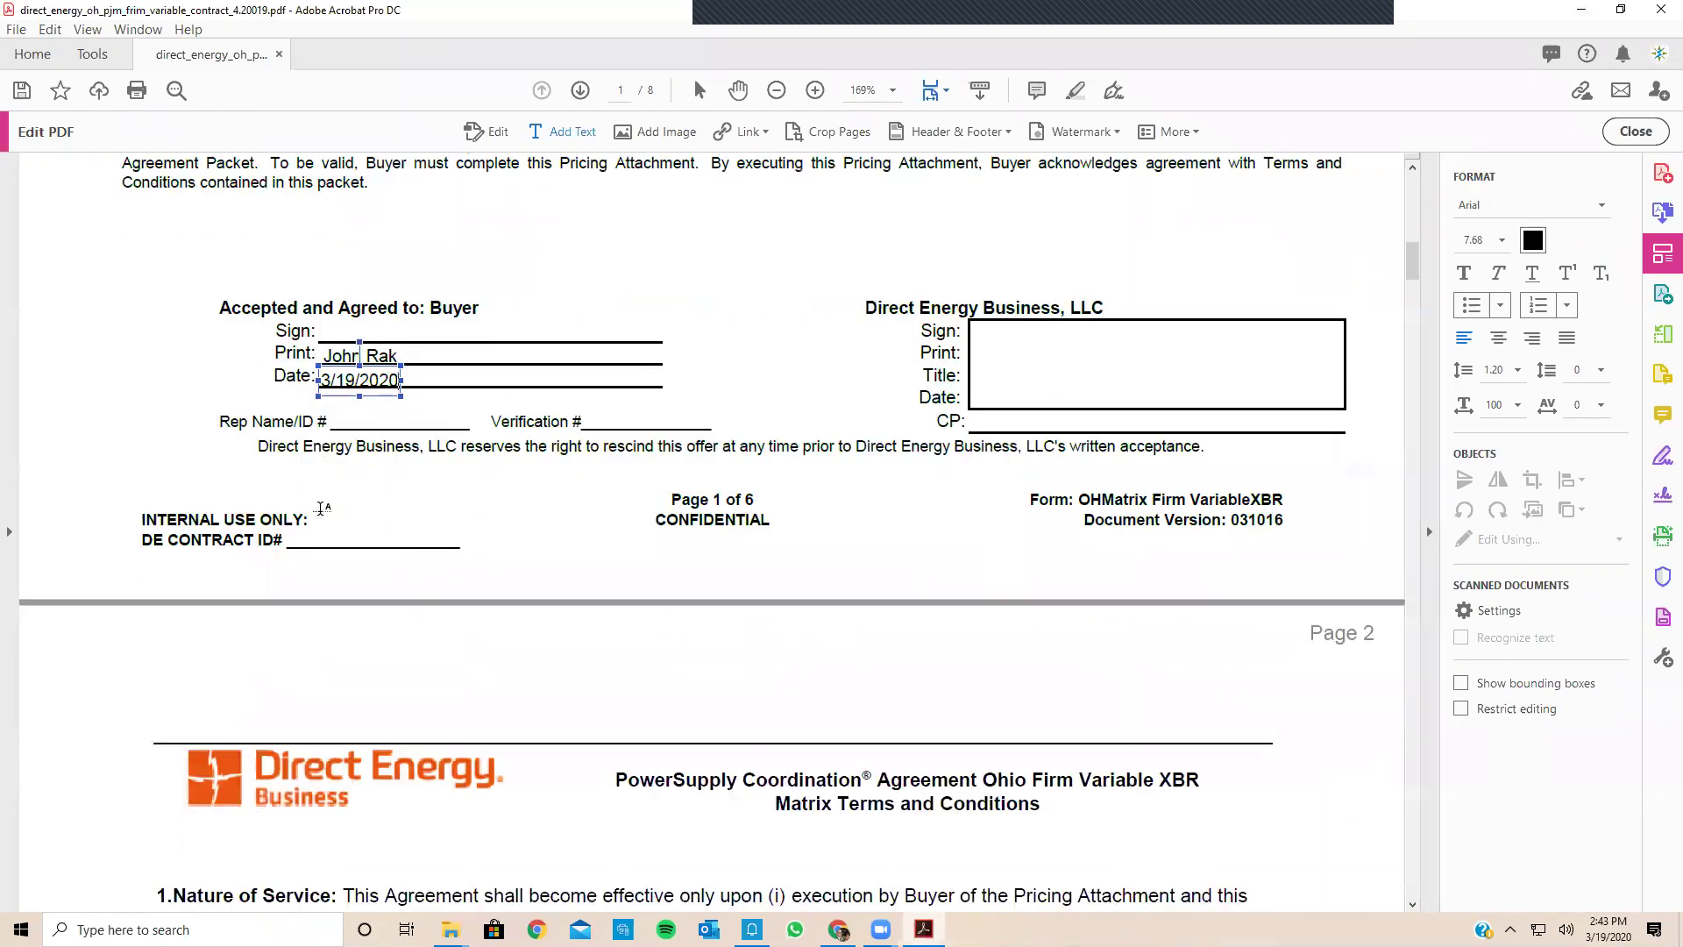
scroll(321, 509, "down", 3)
scroll(321, 509, "down", 4)
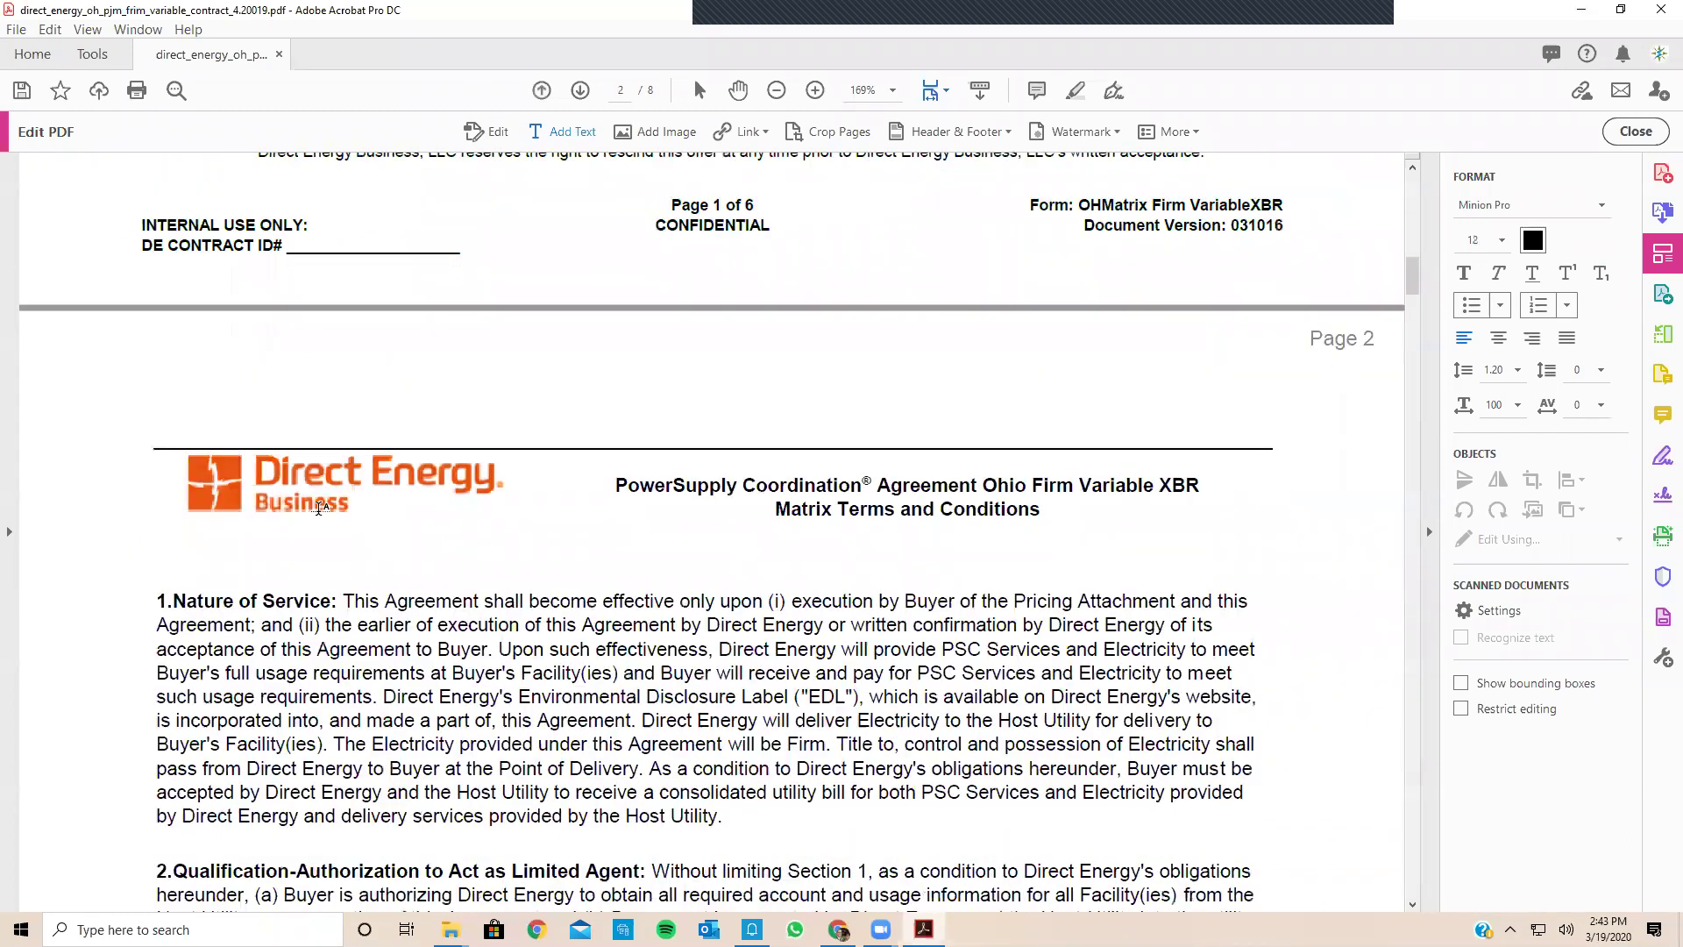
scroll(320, 508, "down", 3)
scroll(321, 509, "down", 7)
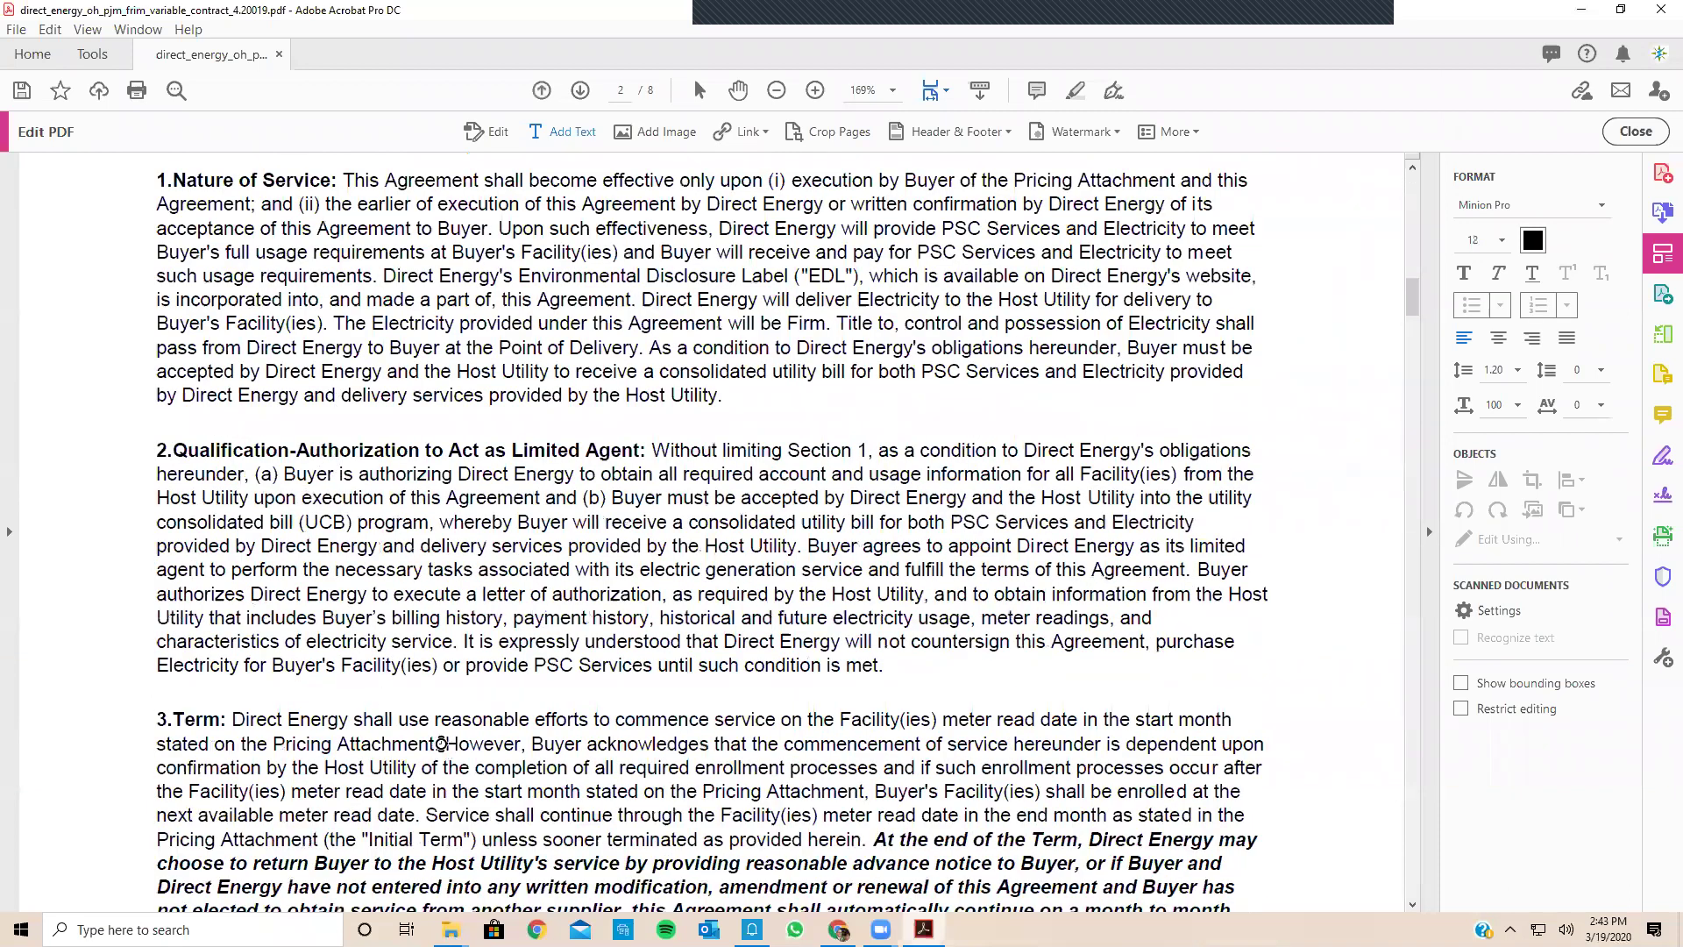
scroll(441, 741, "down", 1)
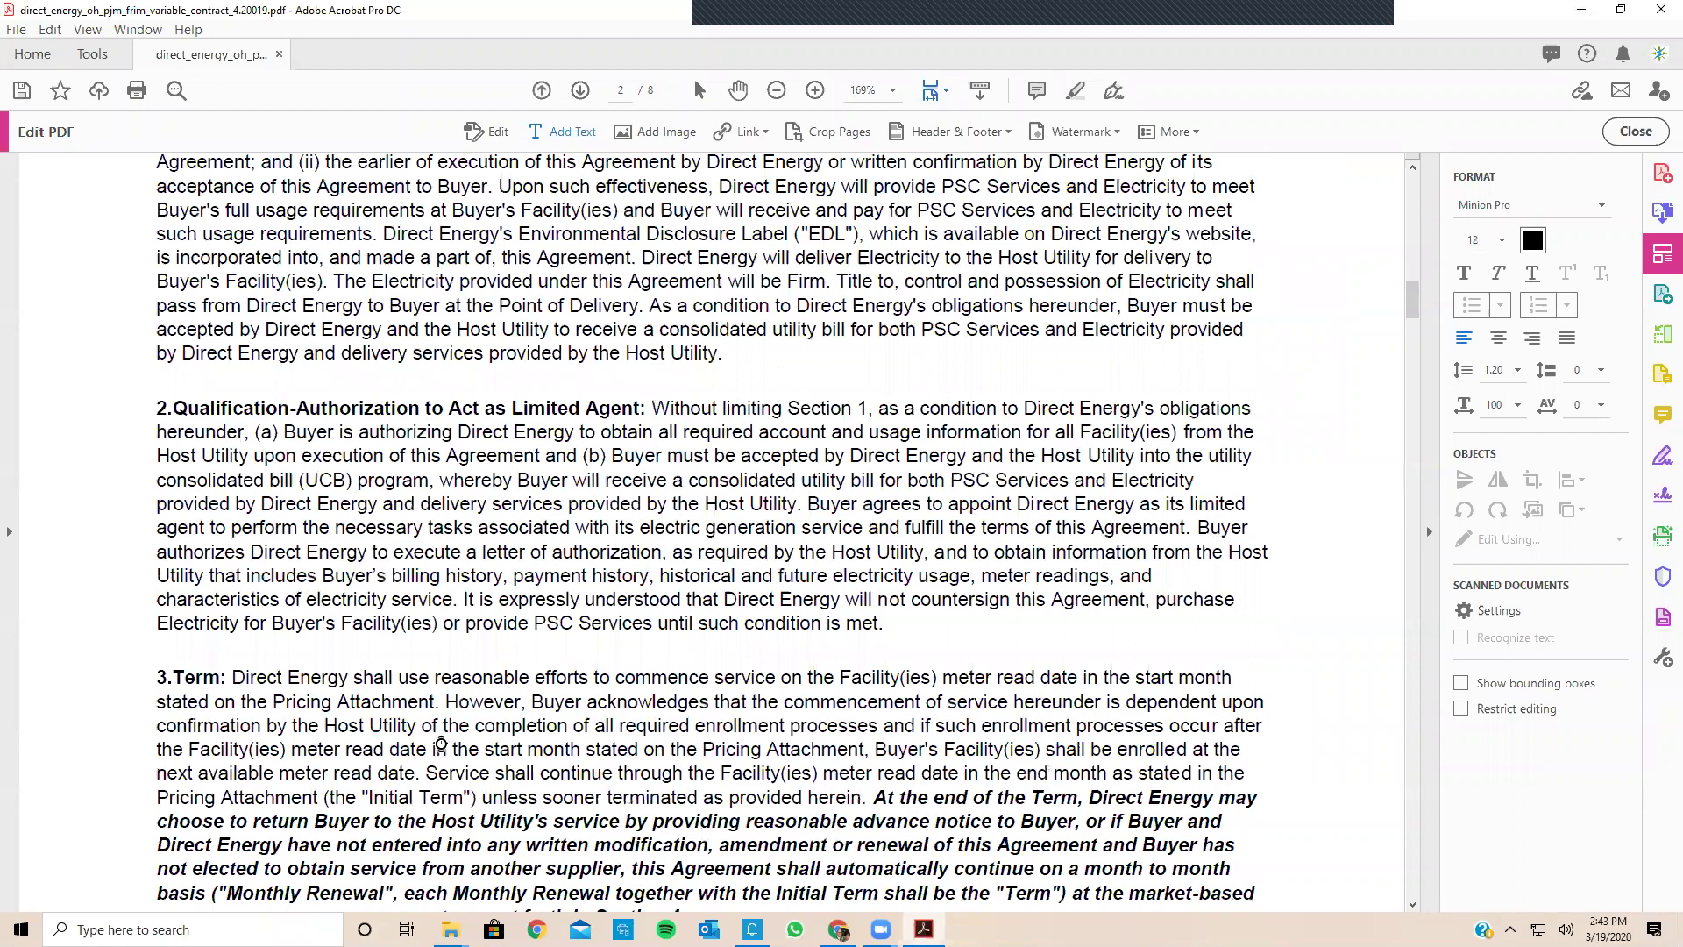
scroll(441, 743, "down", 20)
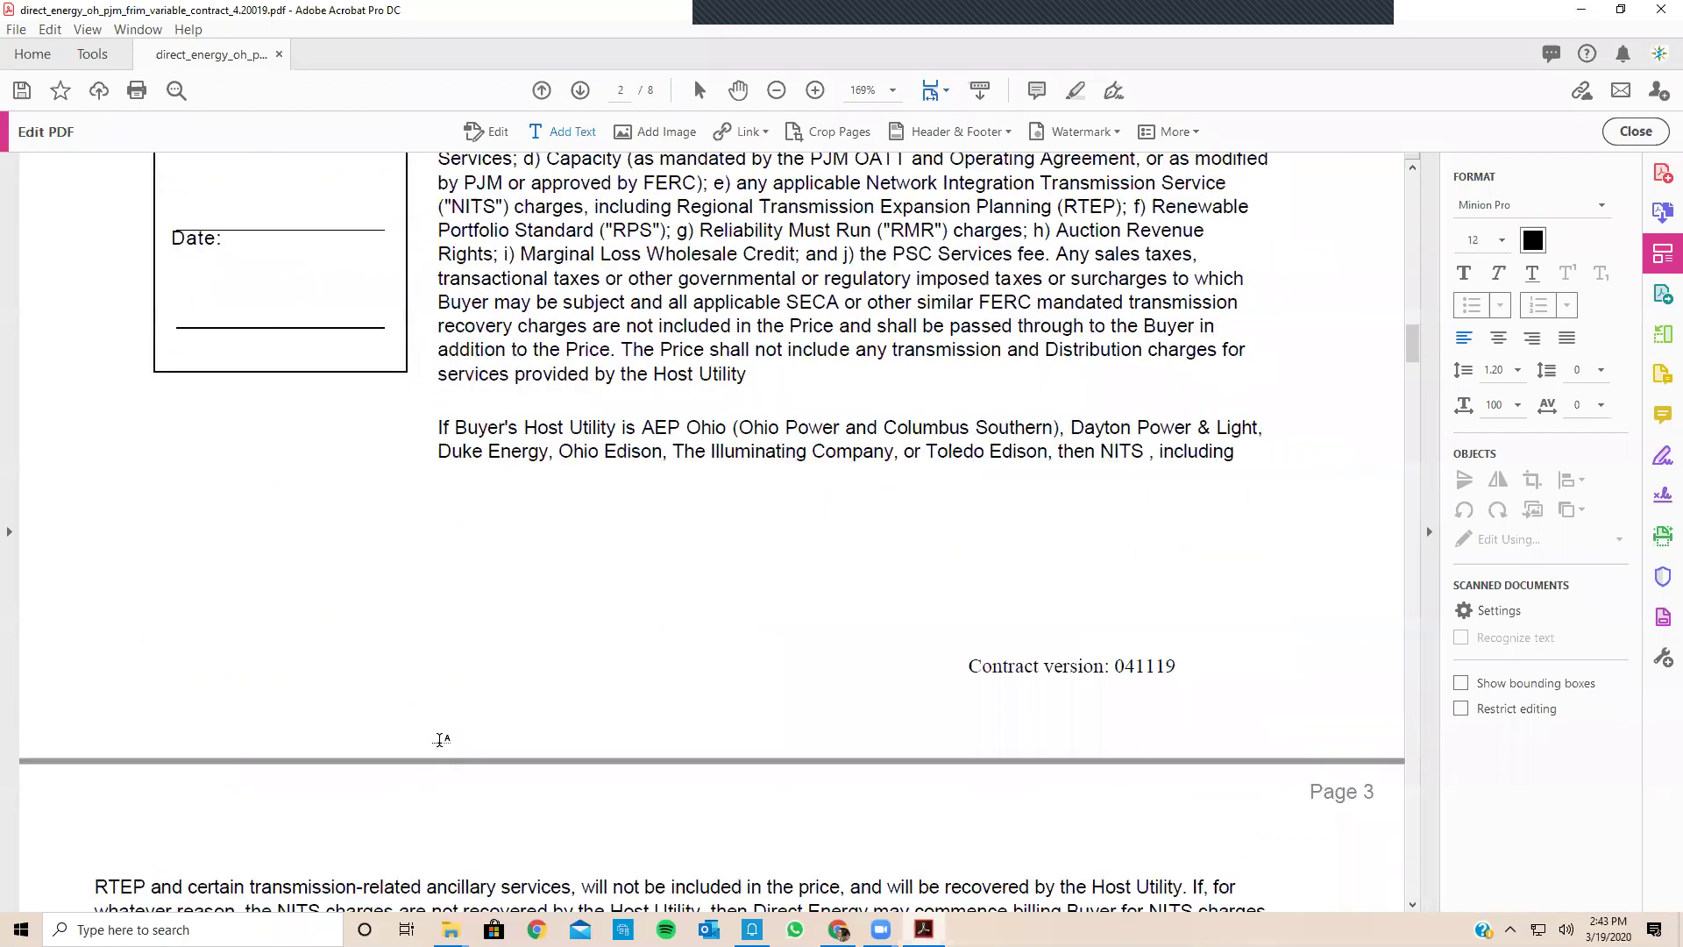
scroll(441, 741, "up", 7)
scroll(441, 741, "up", 5)
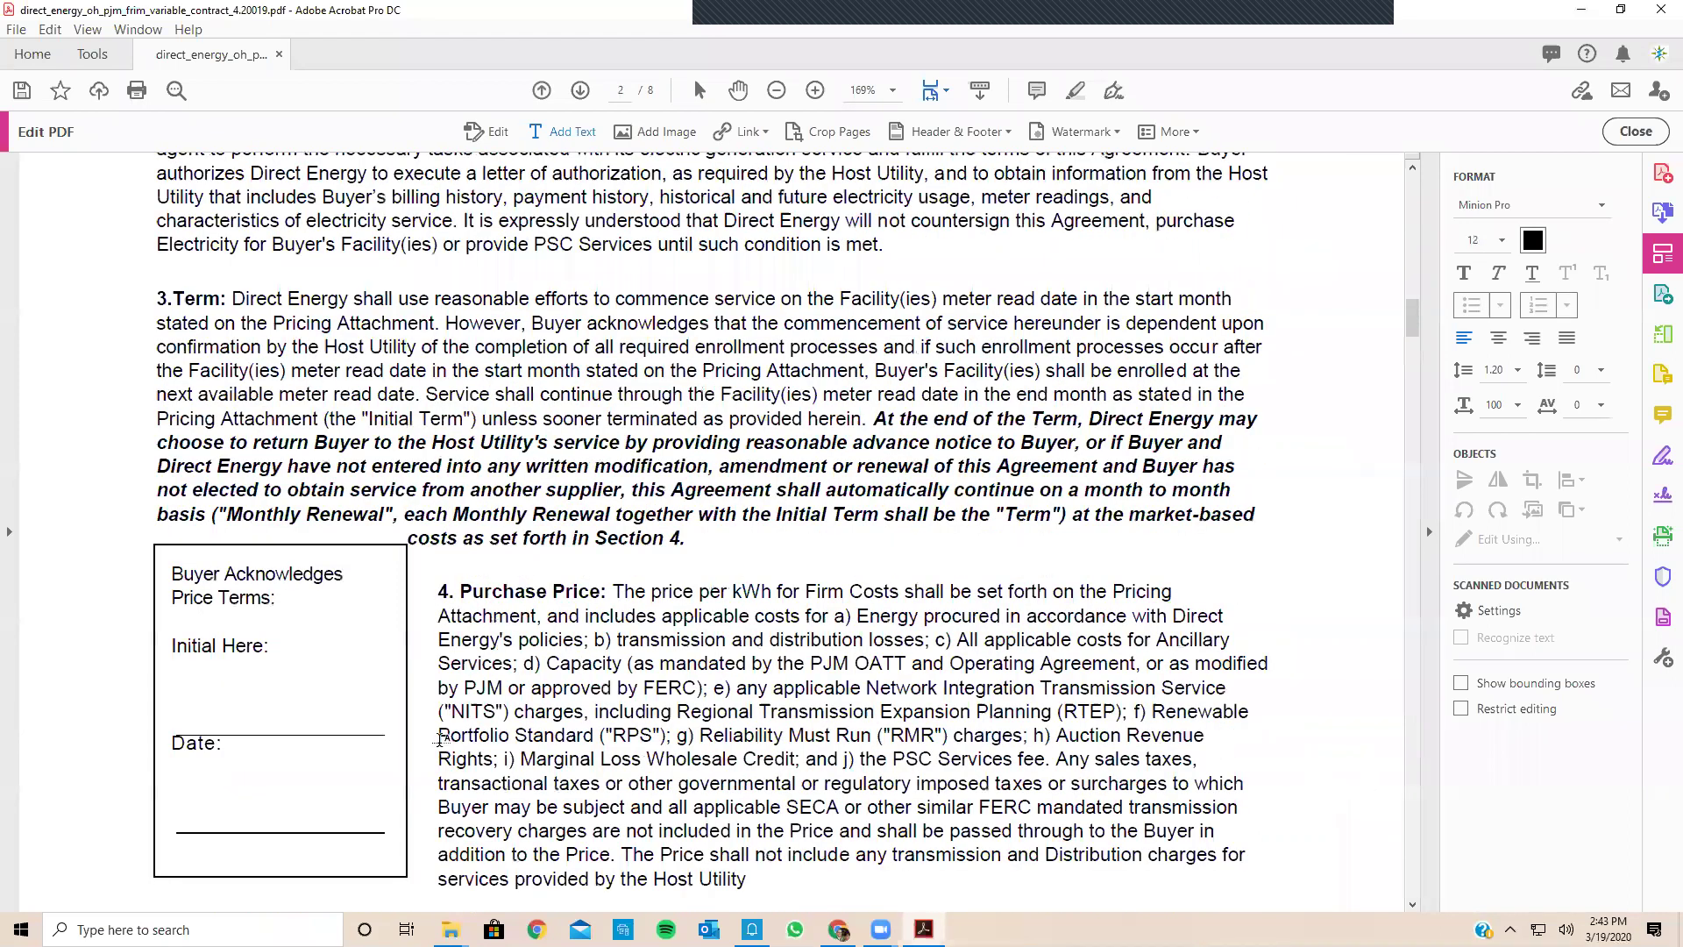
scroll(441, 741, "down", 12)
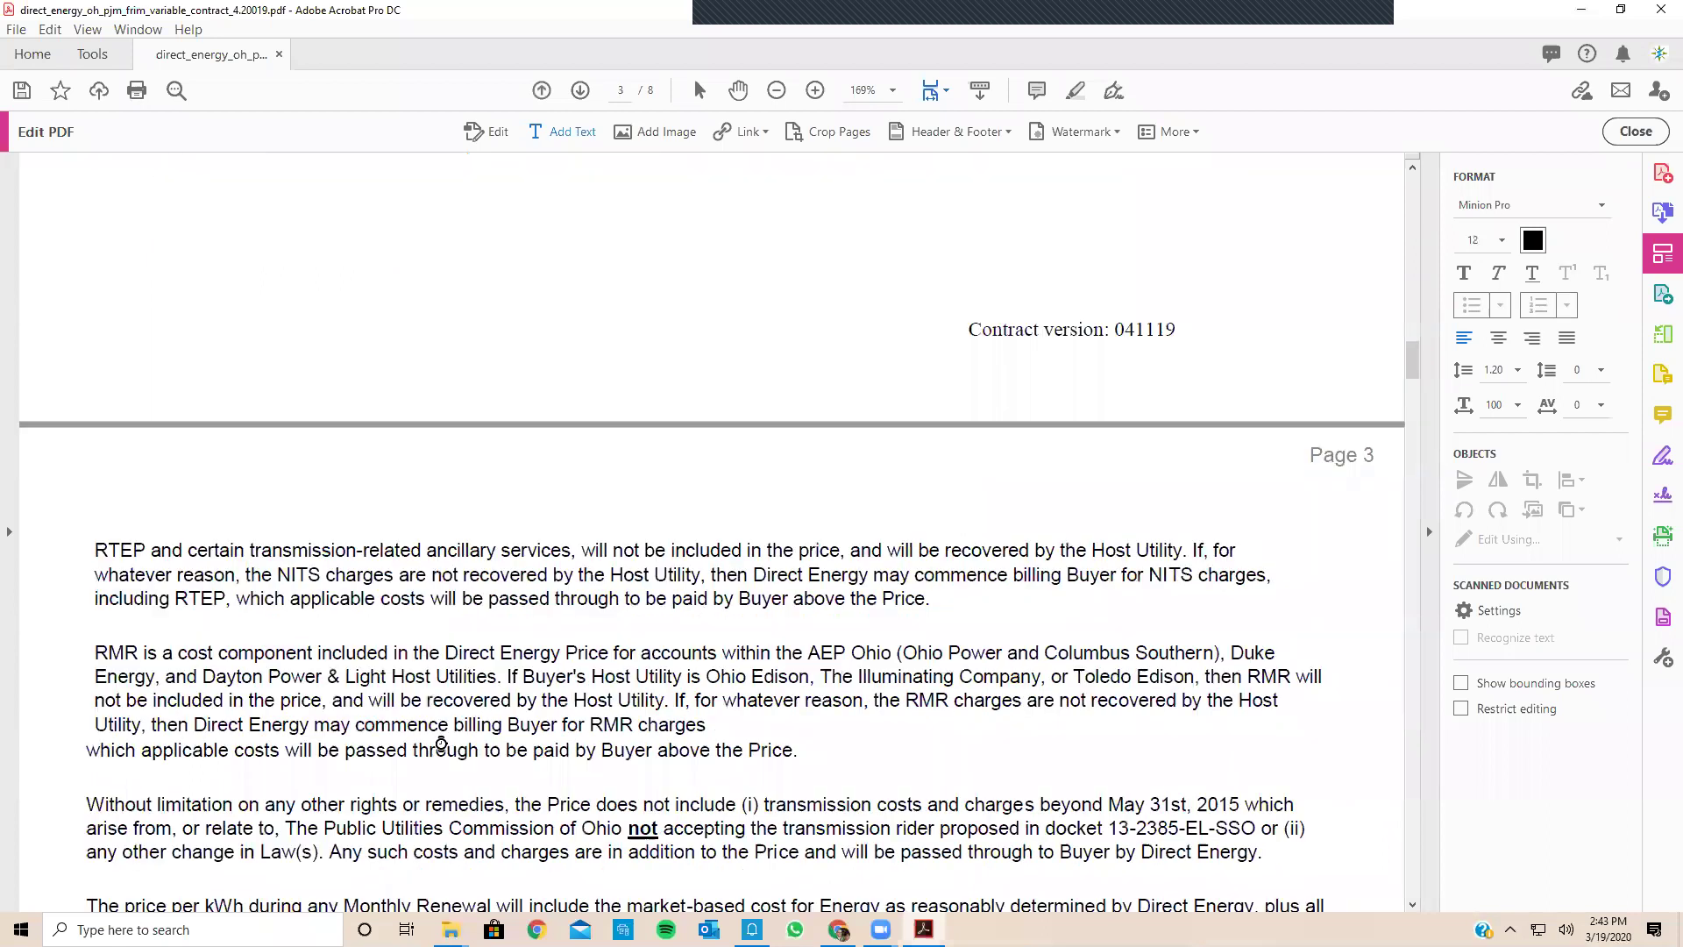
scroll(441, 744, "down", 18)
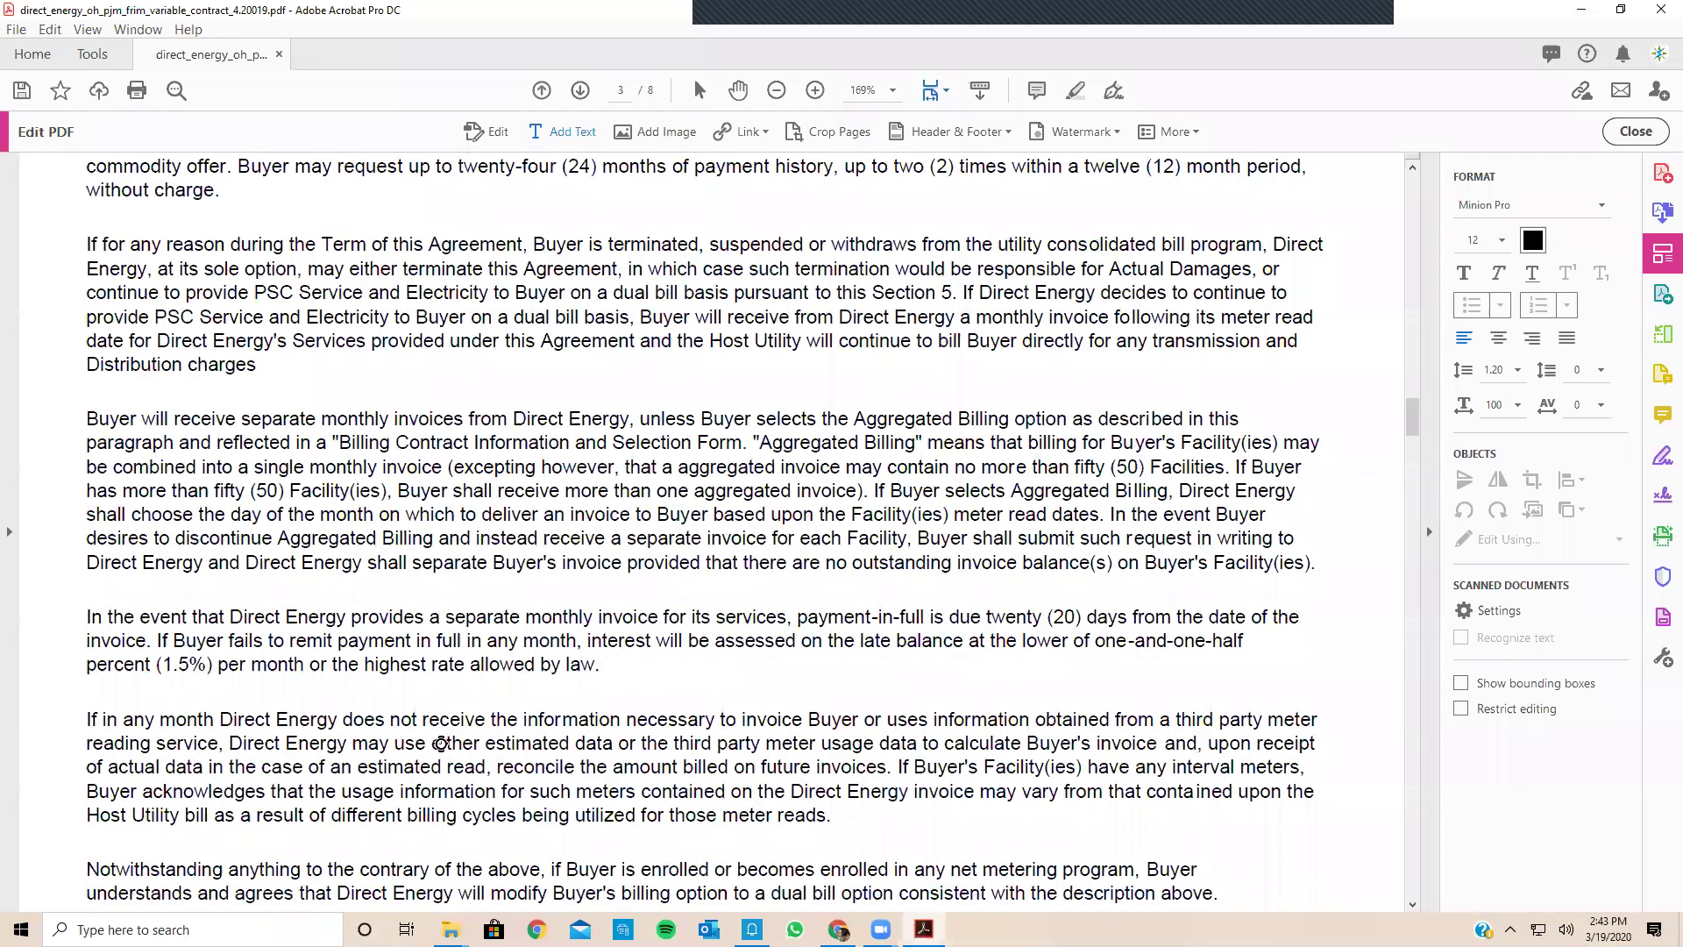
scroll(441, 741, "down", 20)
scroll(441, 739, "down", 20)
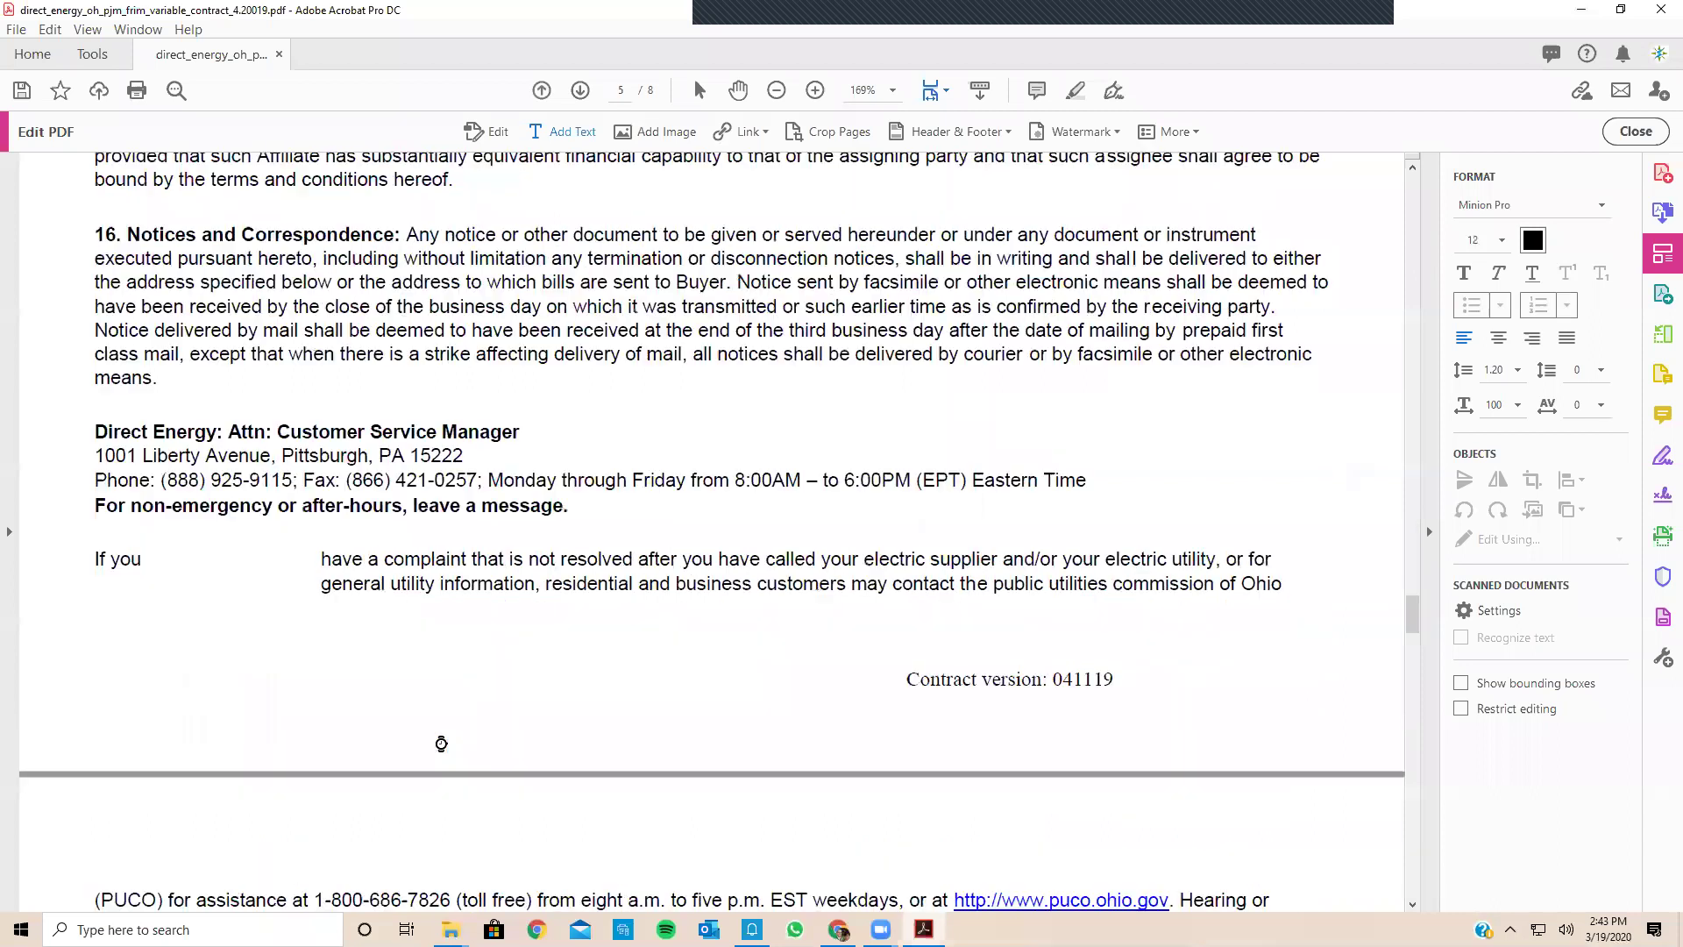
scroll(441, 740, "down", 10)
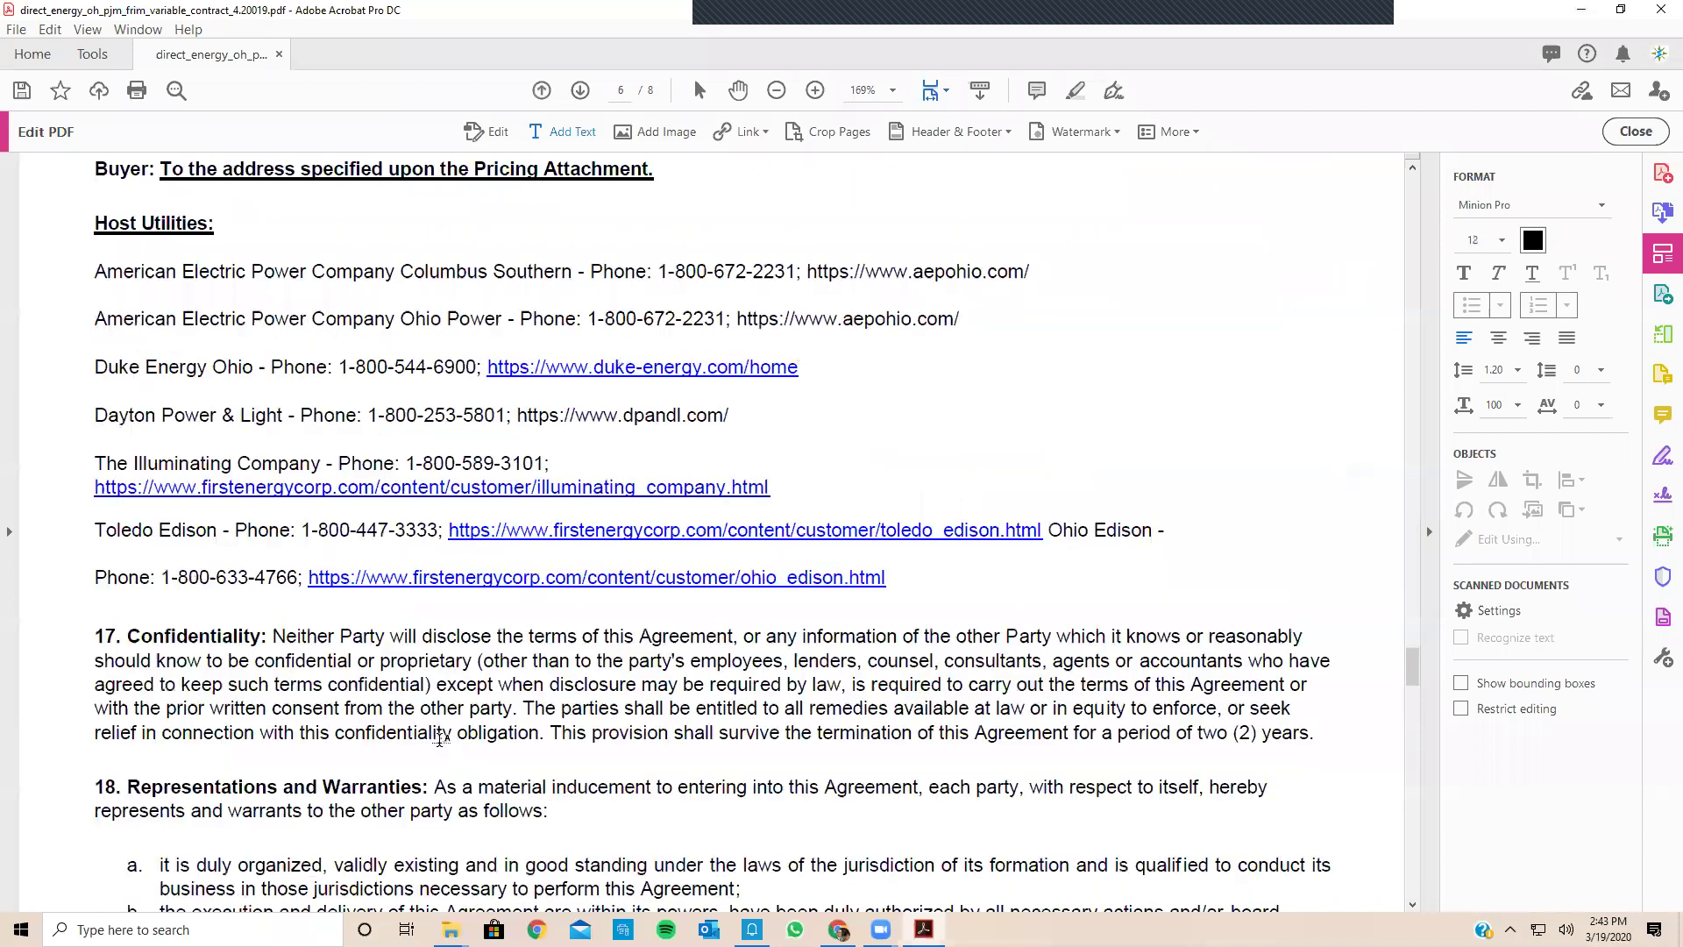
scroll(441, 743, "down", 8)
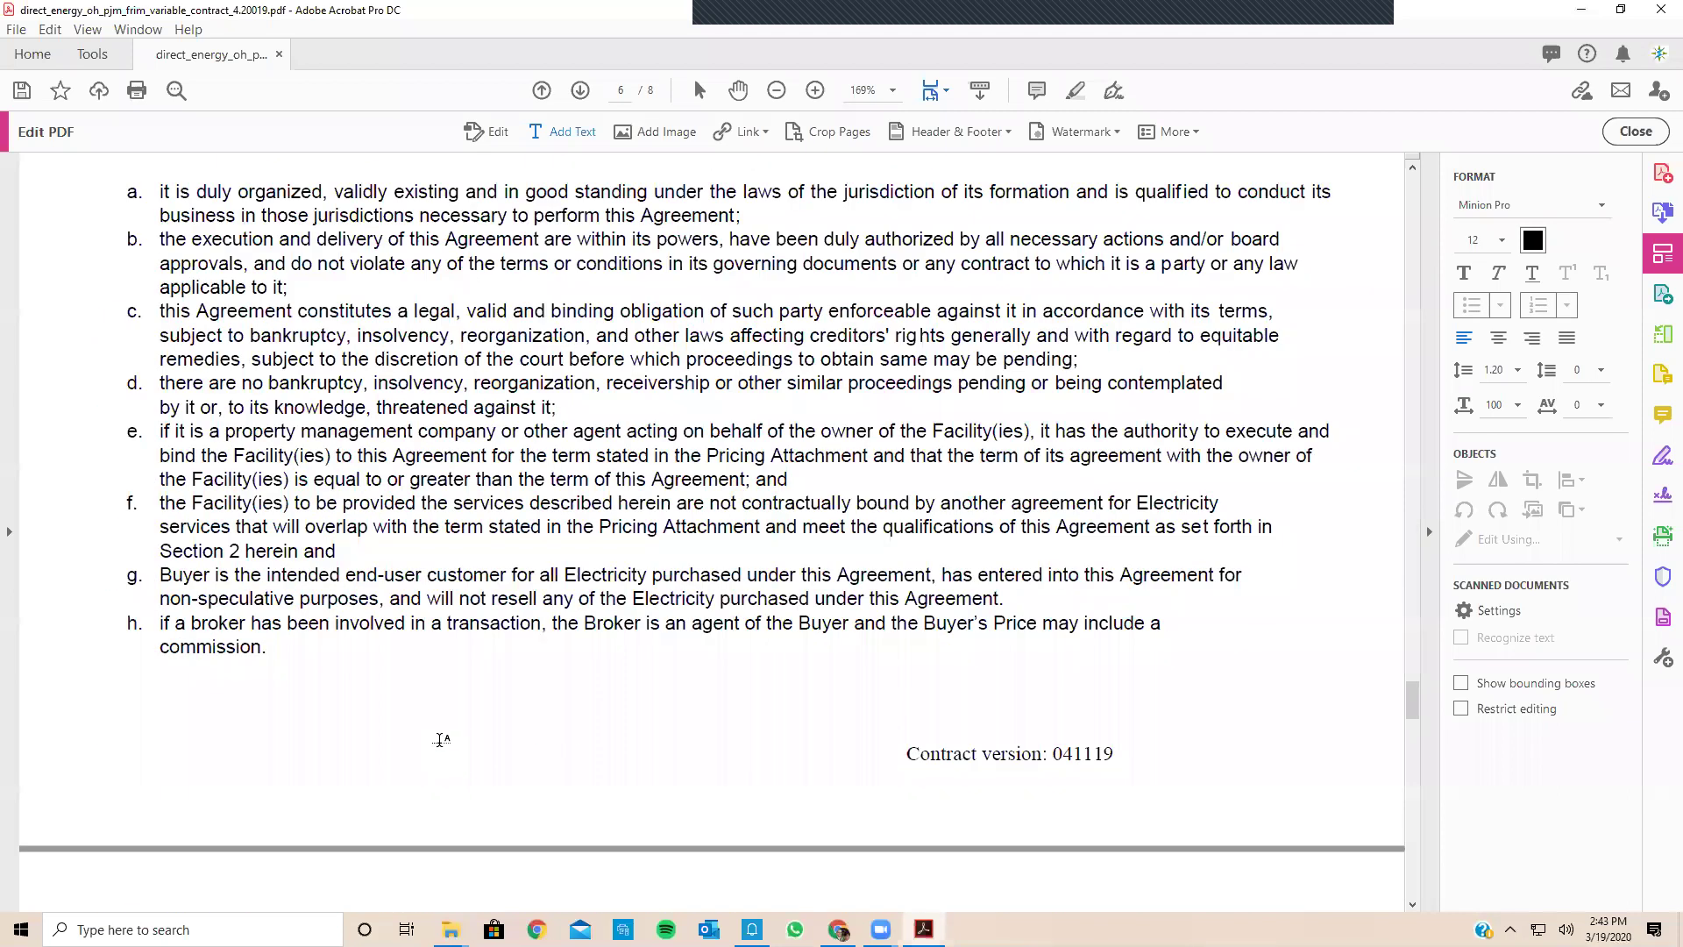
scroll(441, 739, "down", 15)
scroll(650, 571, "down", 10)
Step: Close the Direct Energy contract, answering No to saving, and open the AEP Ohio contract
left_click(1641, 12)
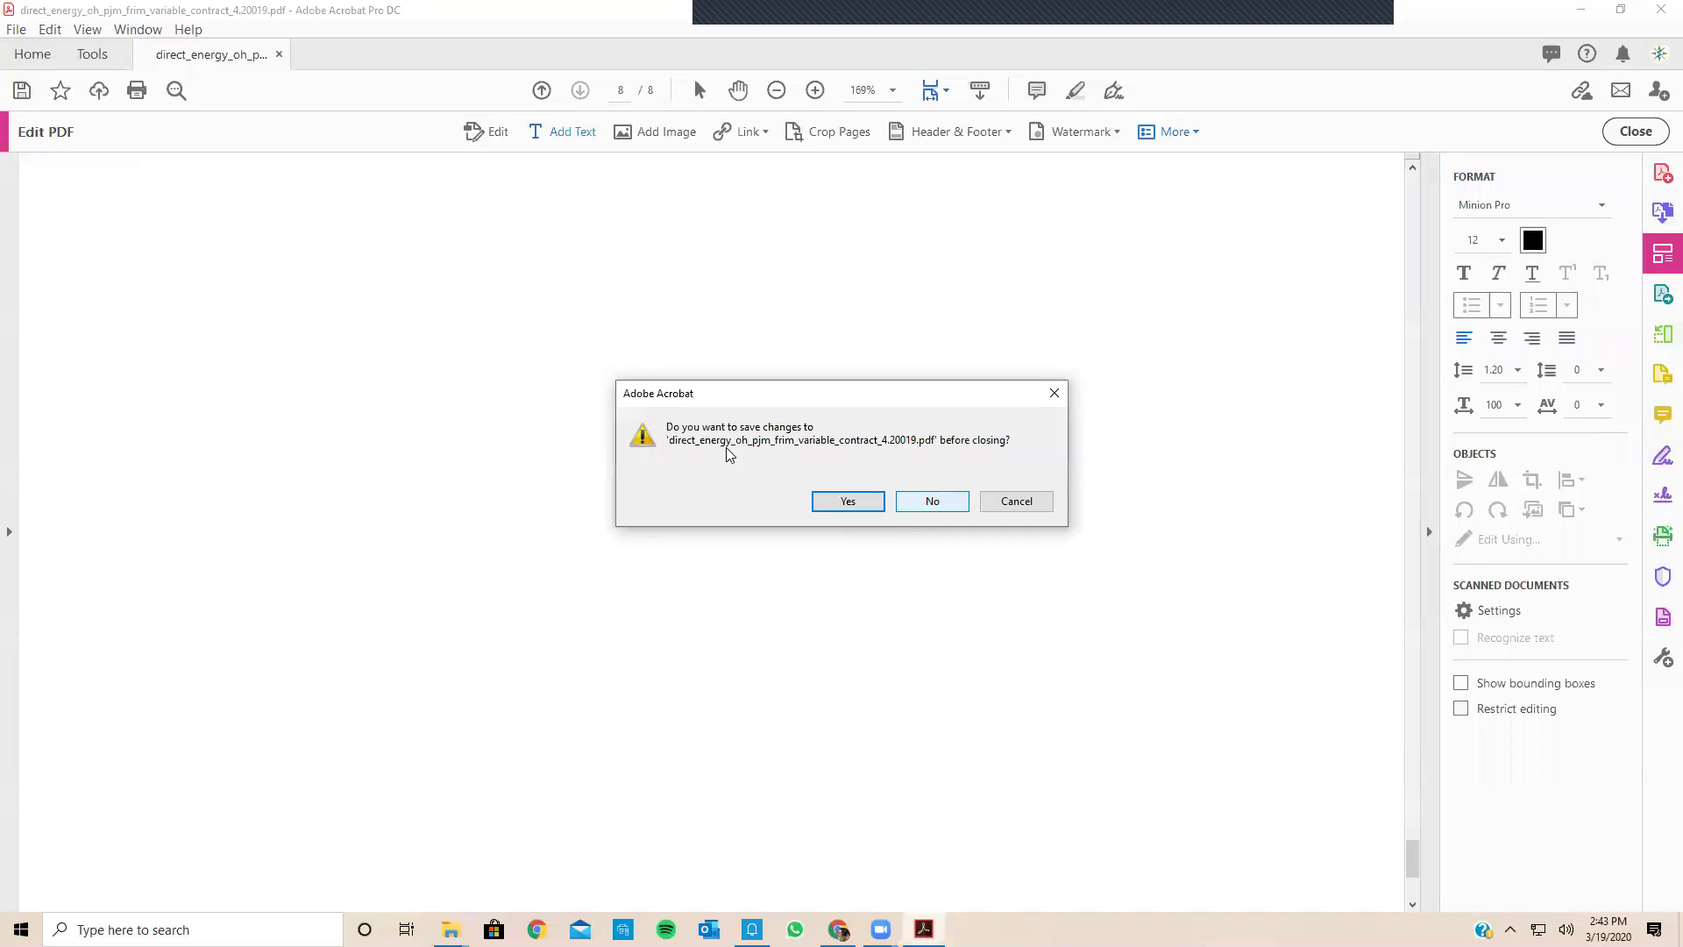
key("n")
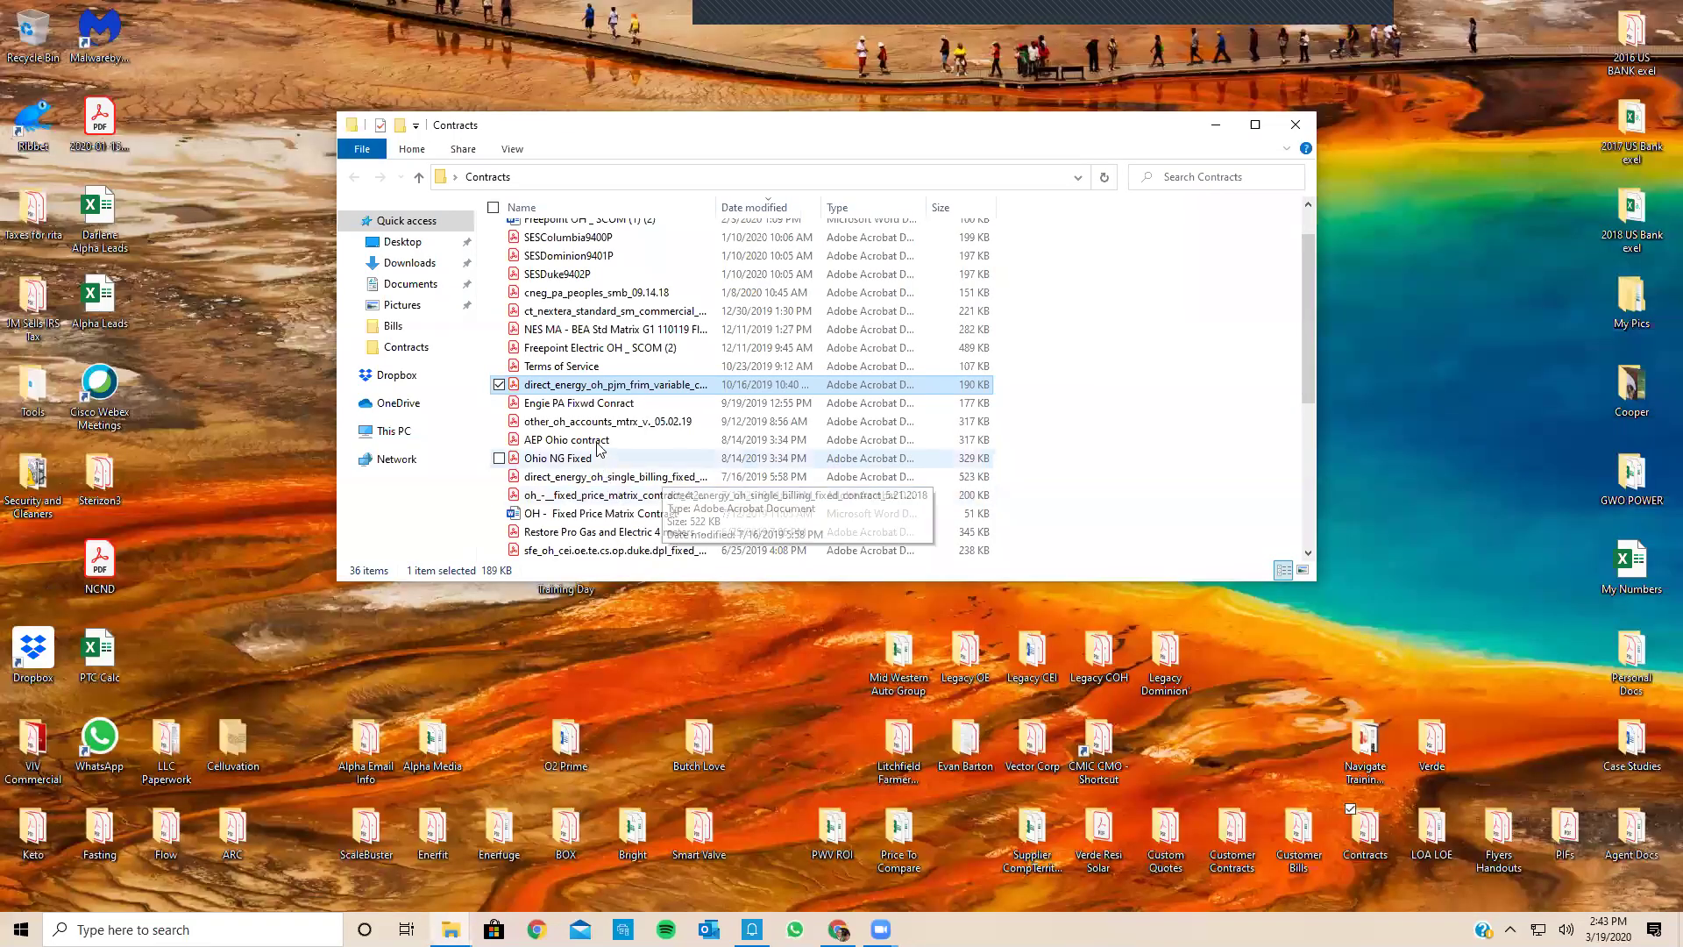
left_click(599, 447)
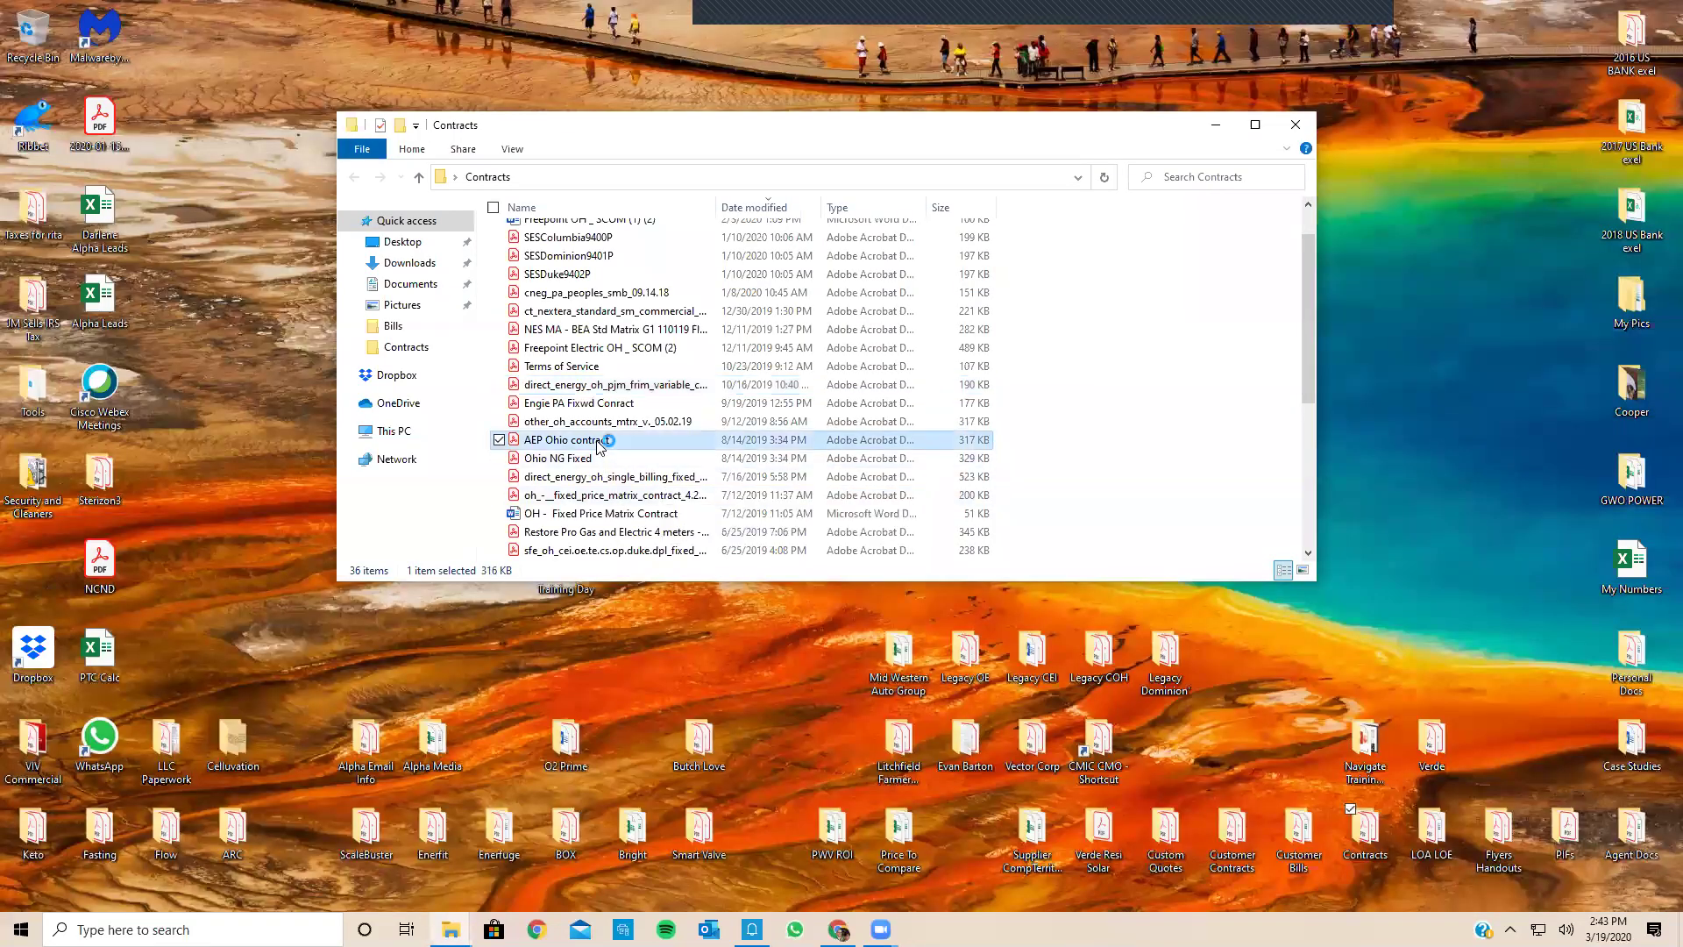
double_click(600, 447)
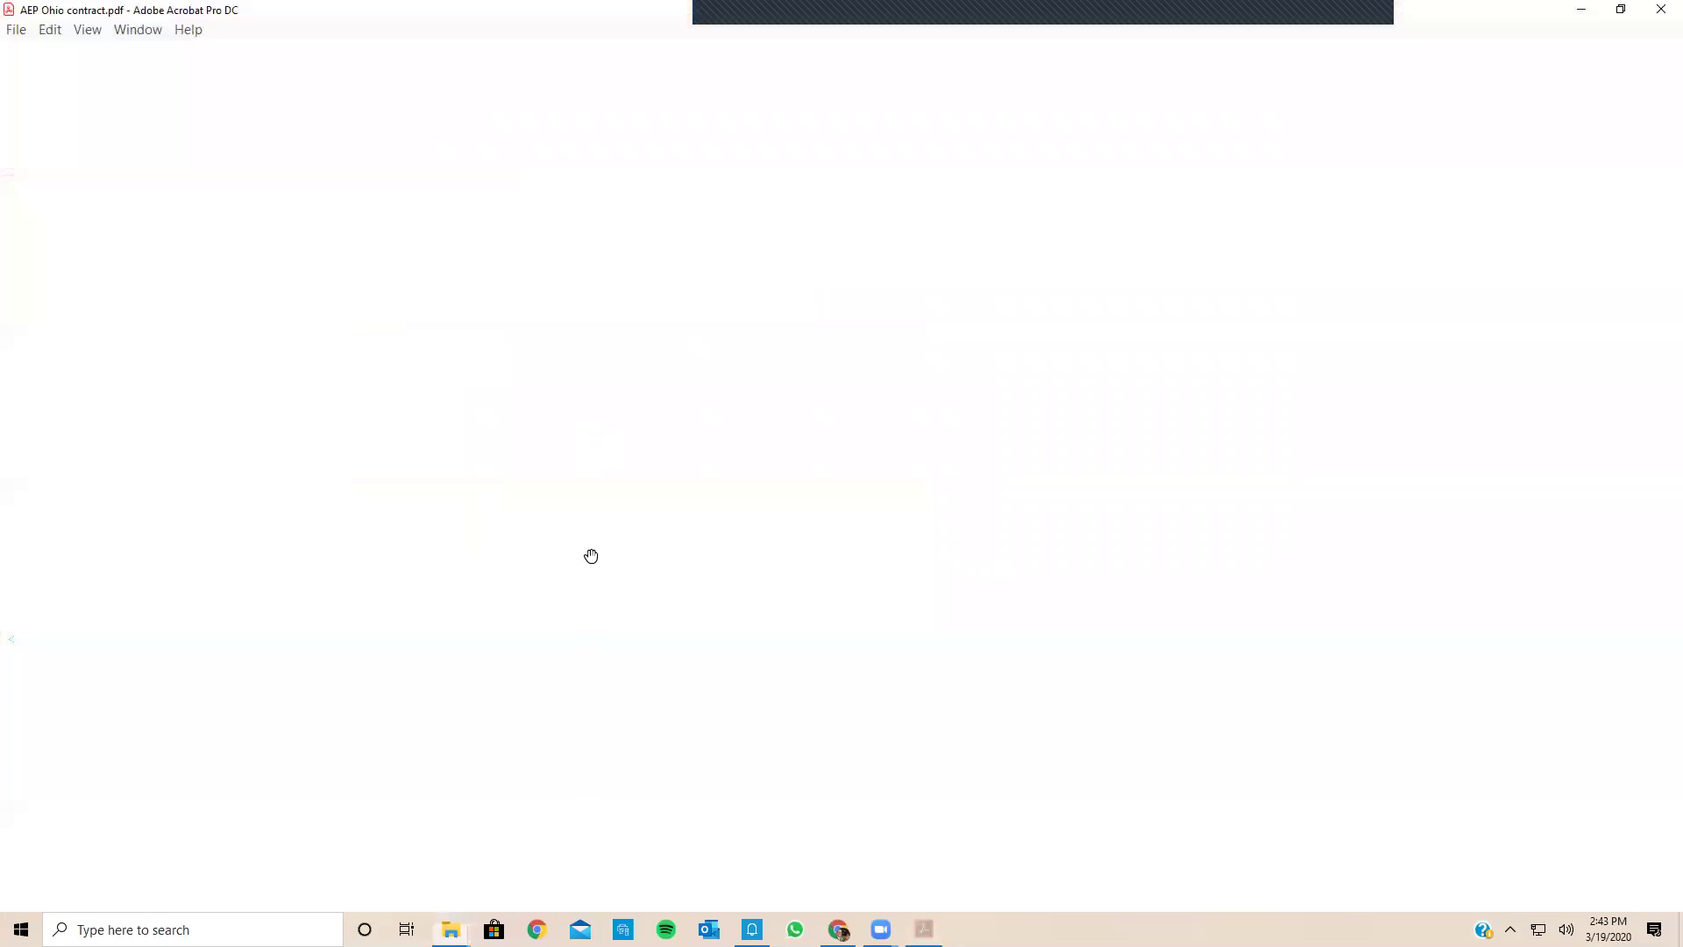
scroll(643, 548, "down", 1)
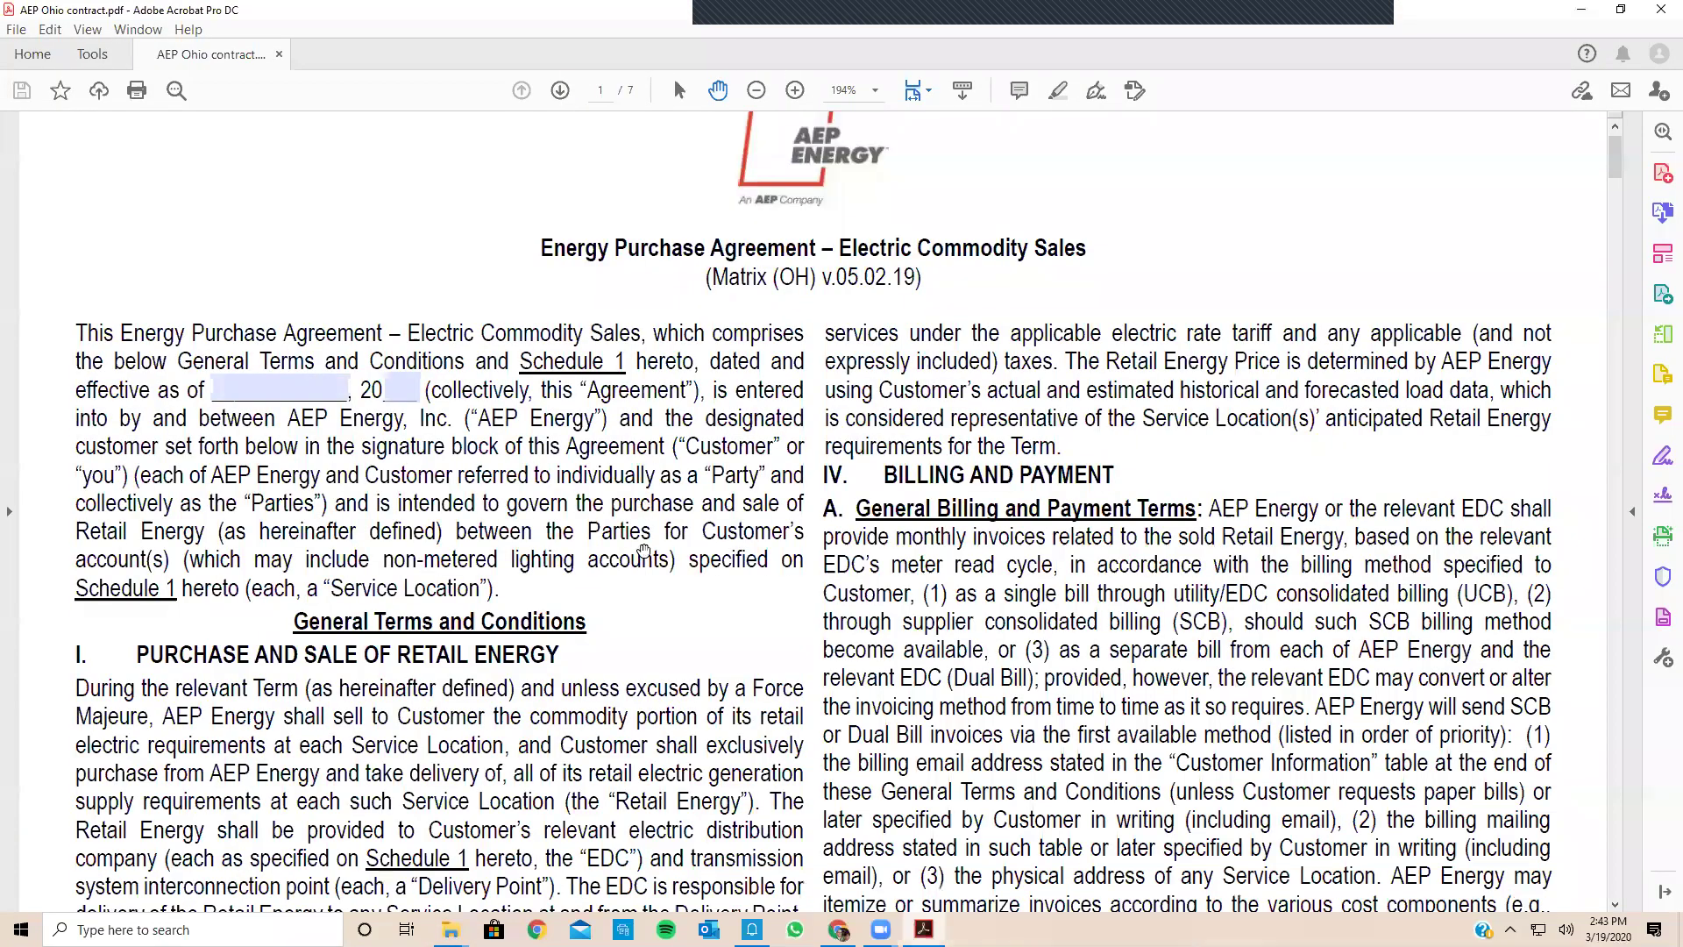
scroll(644, 550, "up", 1)
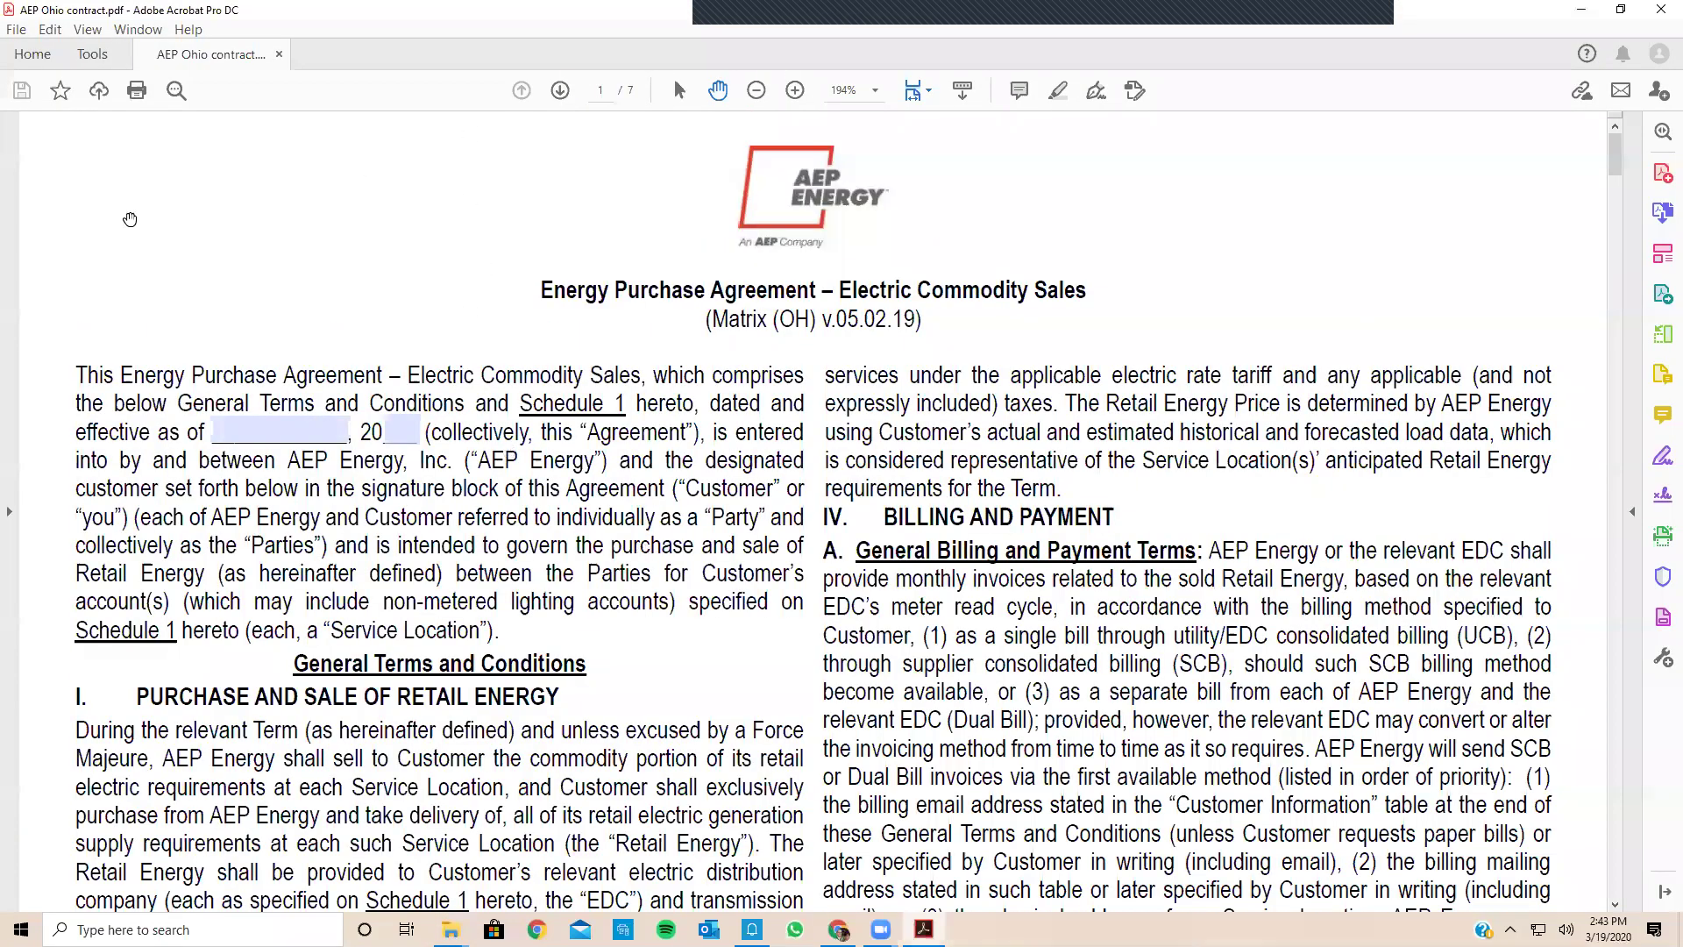
scroll(359, 434, "down", 6)
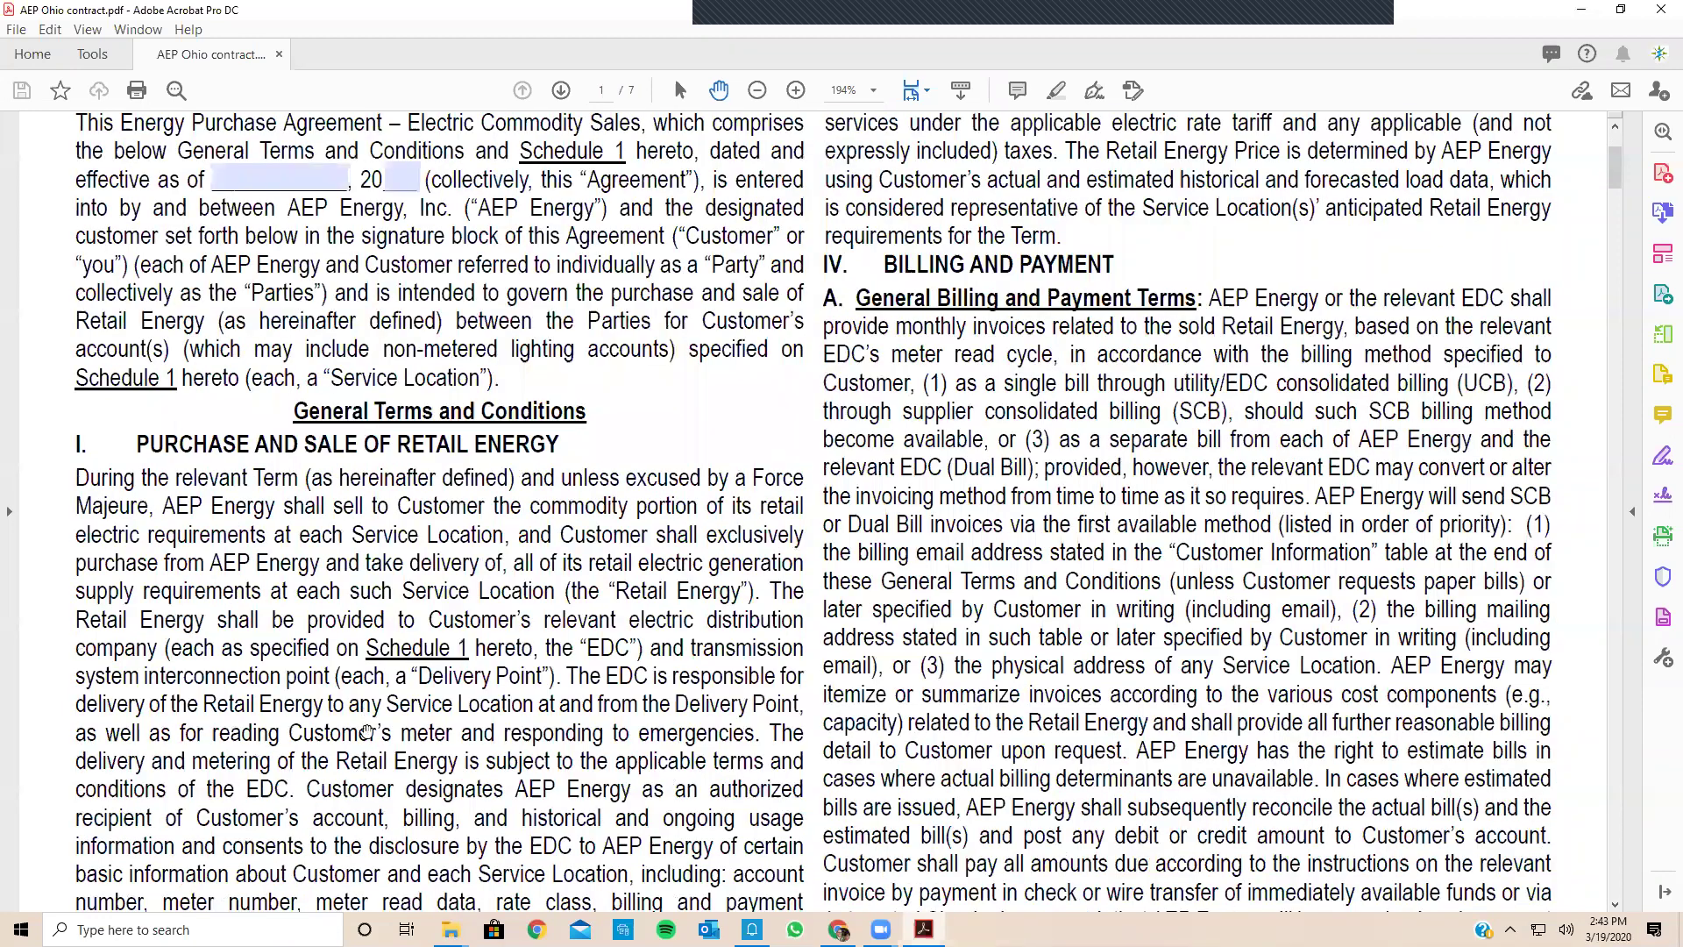
scroll(153, 570, "down", 8)
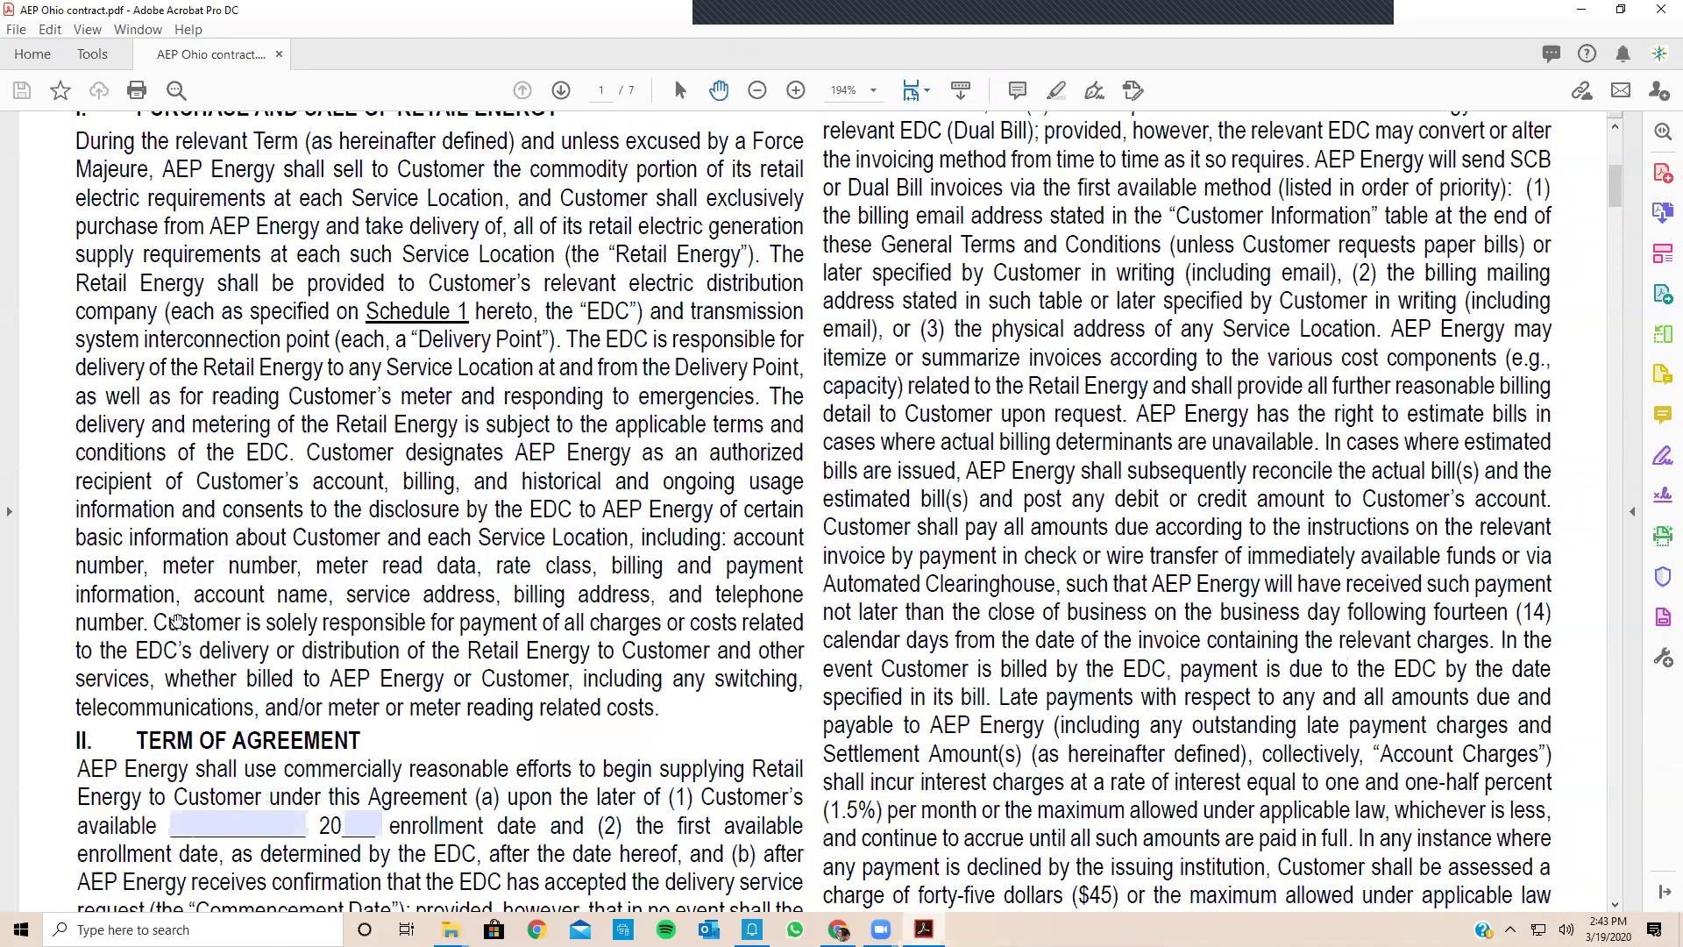
scroll(403, 689, "down", 13)
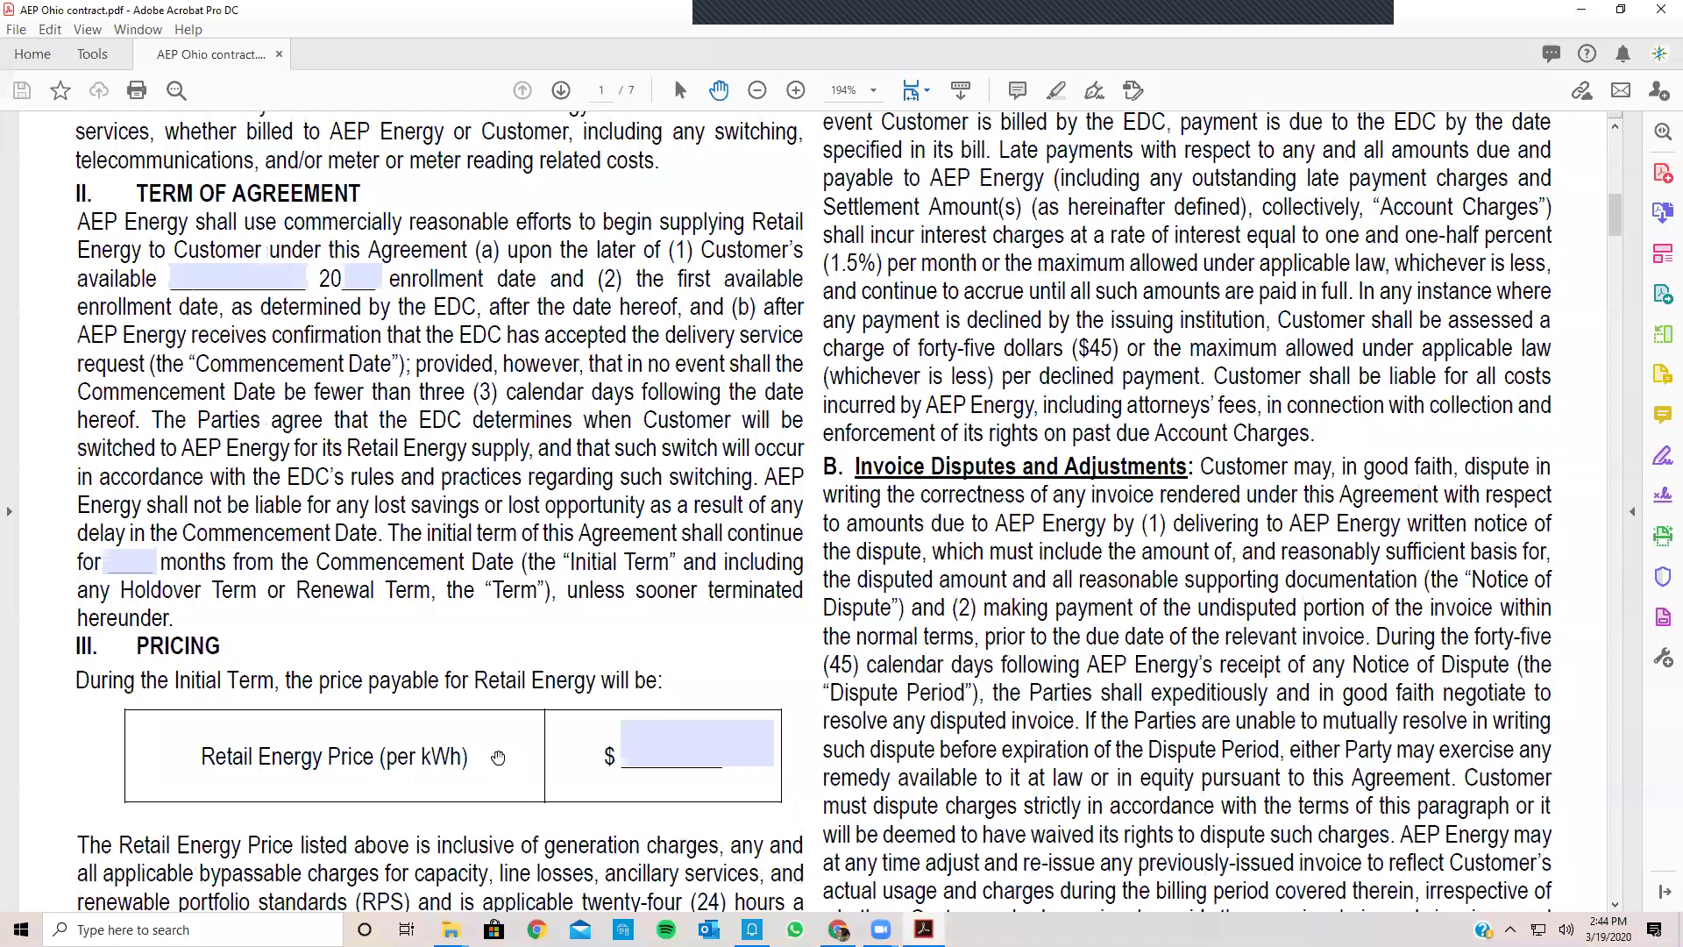
scroll(498, 757, "up", 12)
scroll(496, 756, "up", 13)
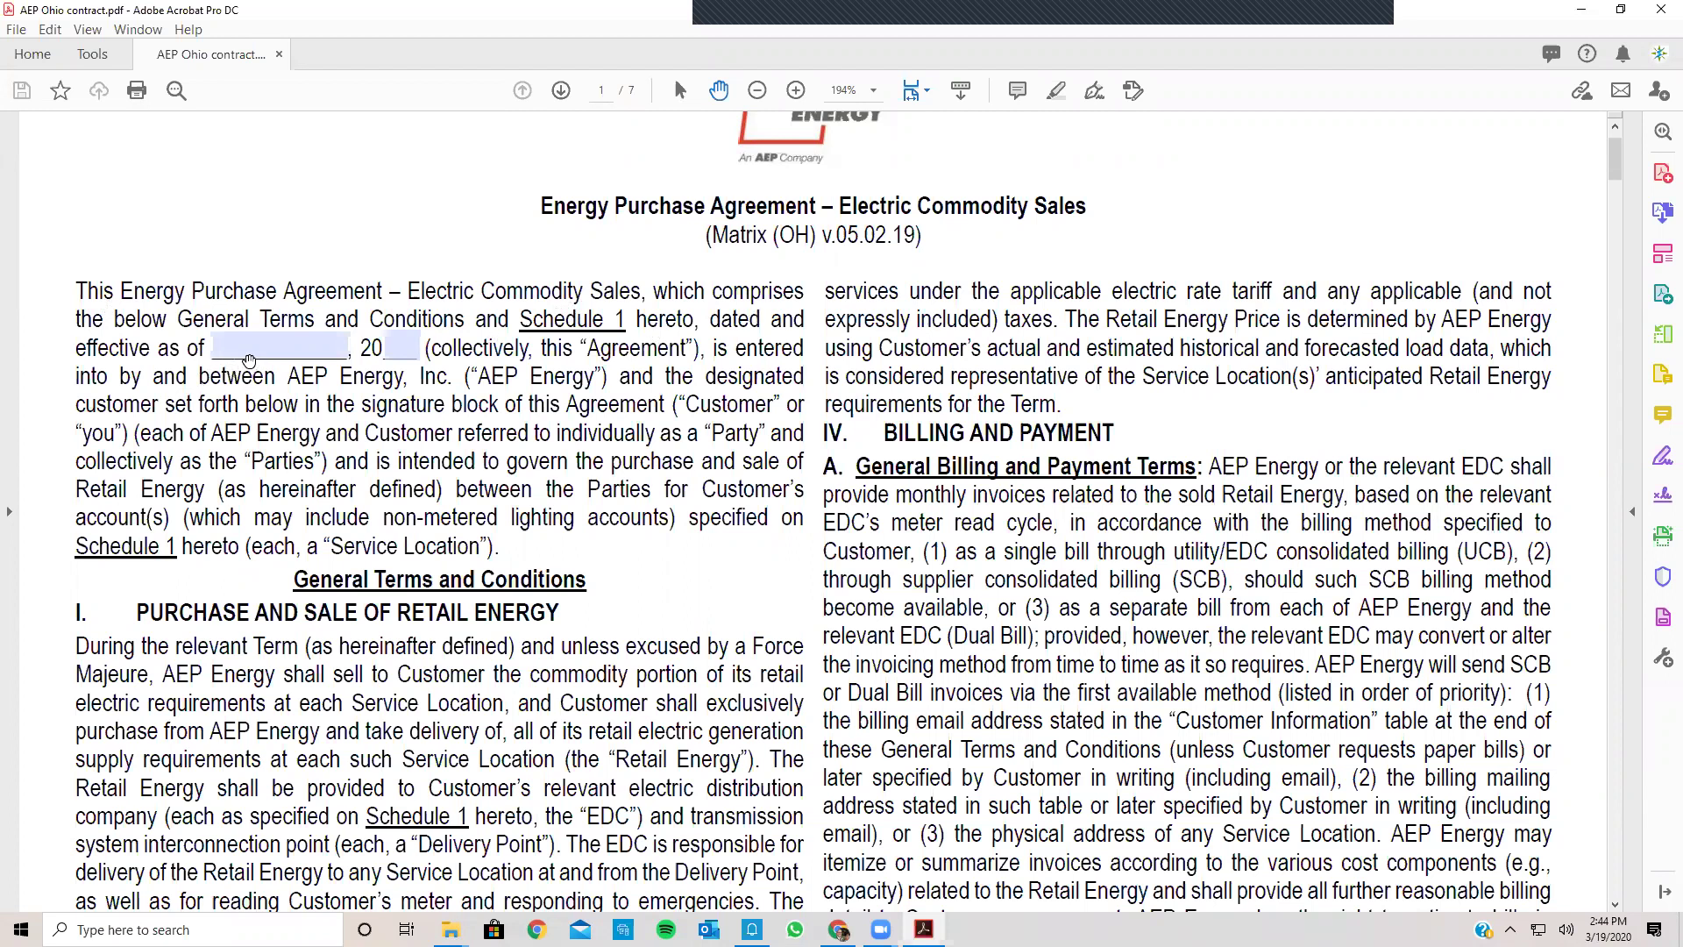
Step: Enter 3/19 as the agreement's effective date on page 1 and go to its year field
left_click(223, 353)
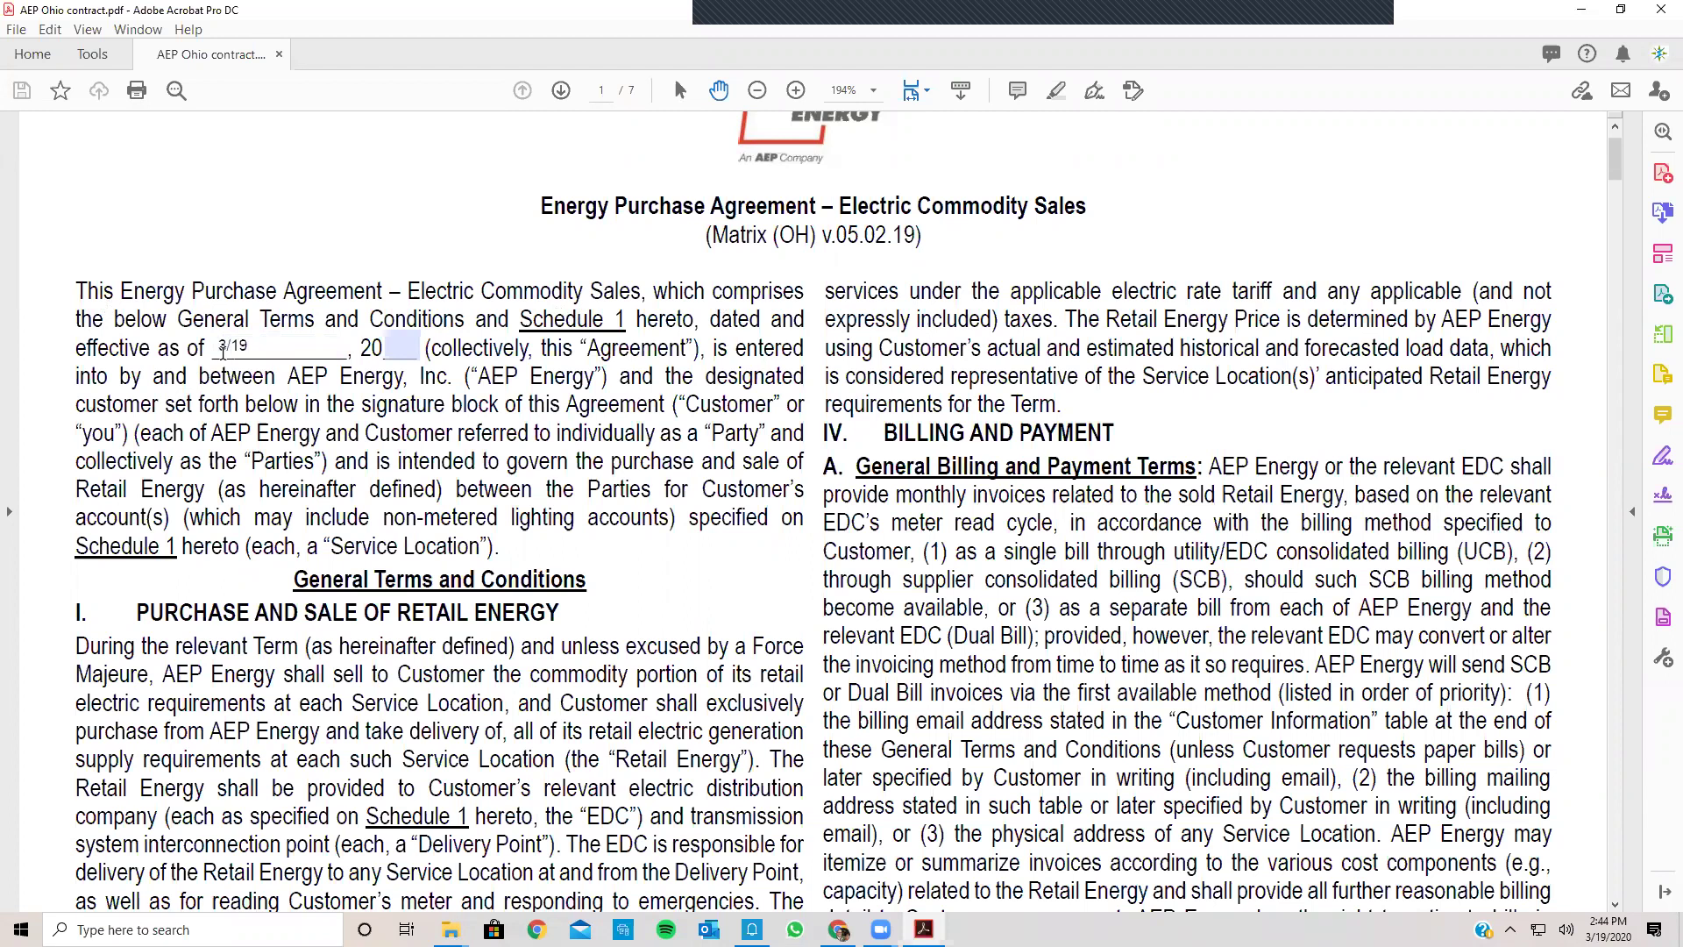
type("/20")
key("BackSpace")
key("BackSpace")
left_click(392, 342)
Step: Finish the effective-date year, then fill the Term of Agreement enrollment date with year 2020
type("2")
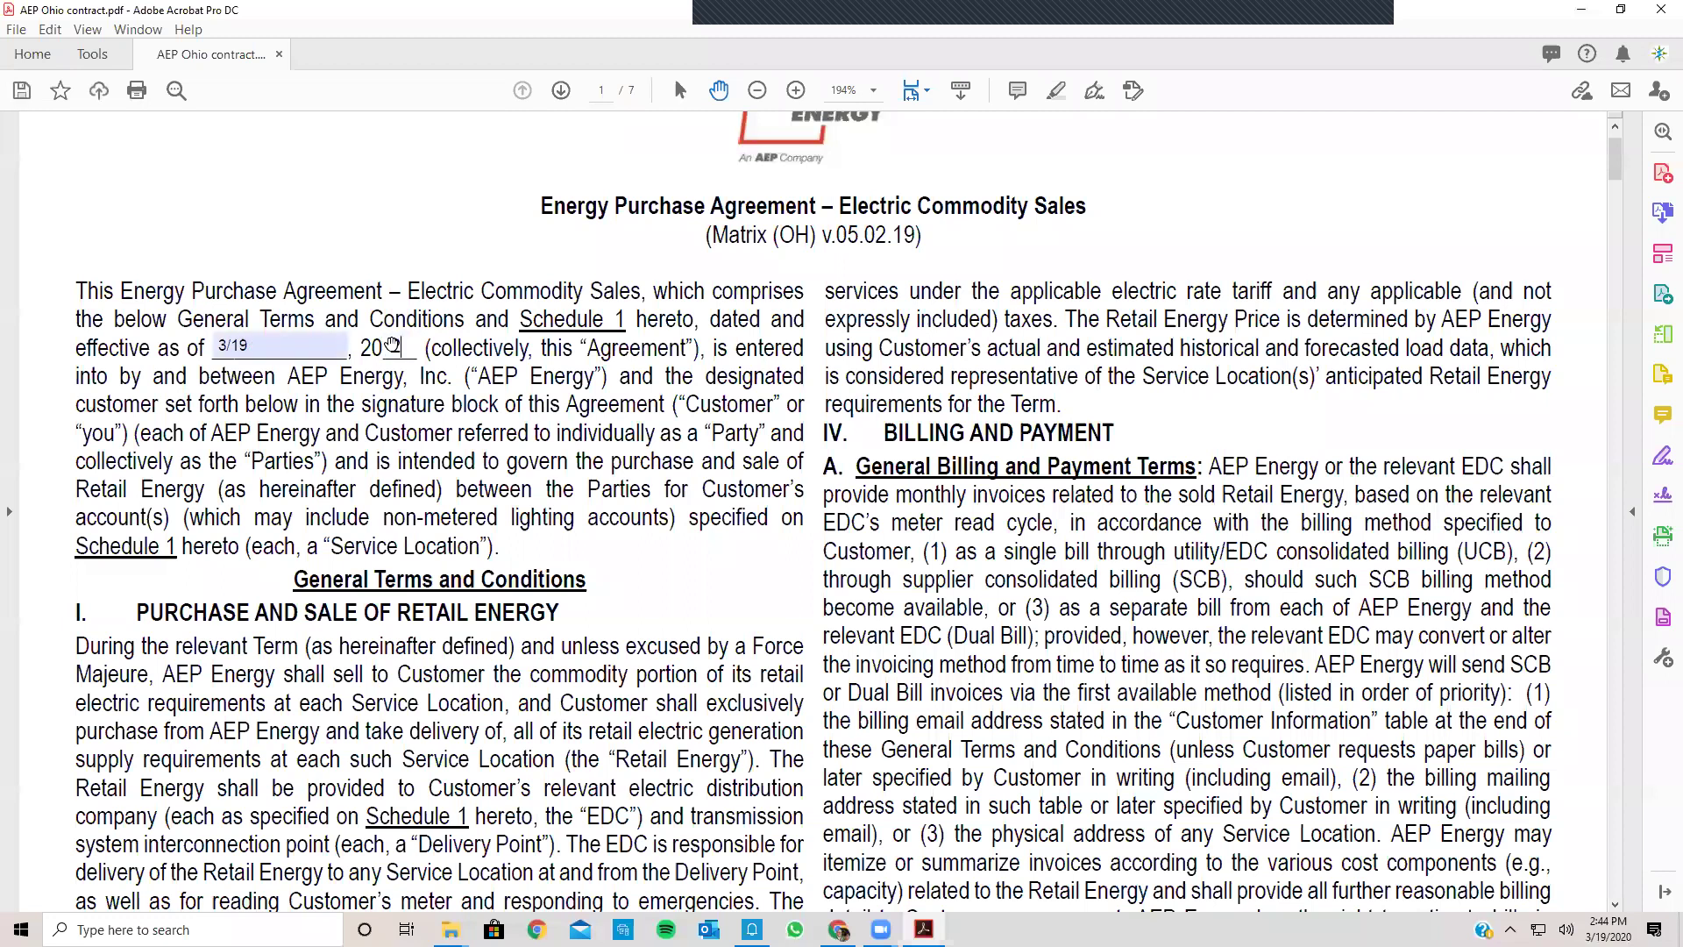
scroll(391, 343, "down", 3)
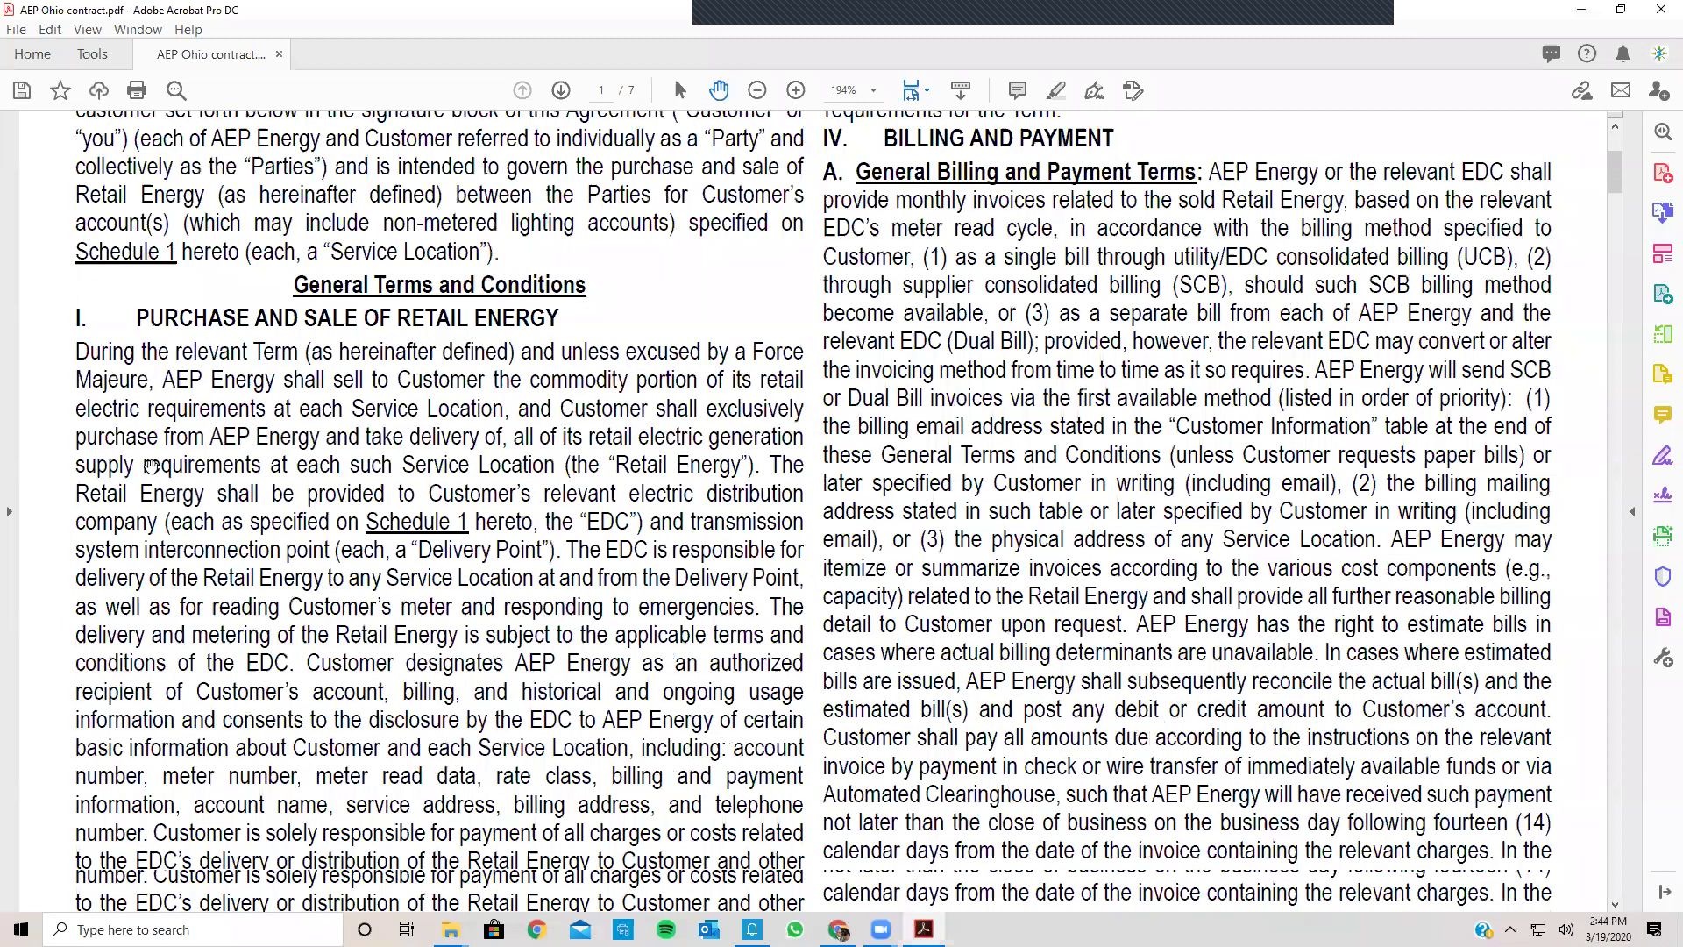
scroll(140, 460, "down", 5)
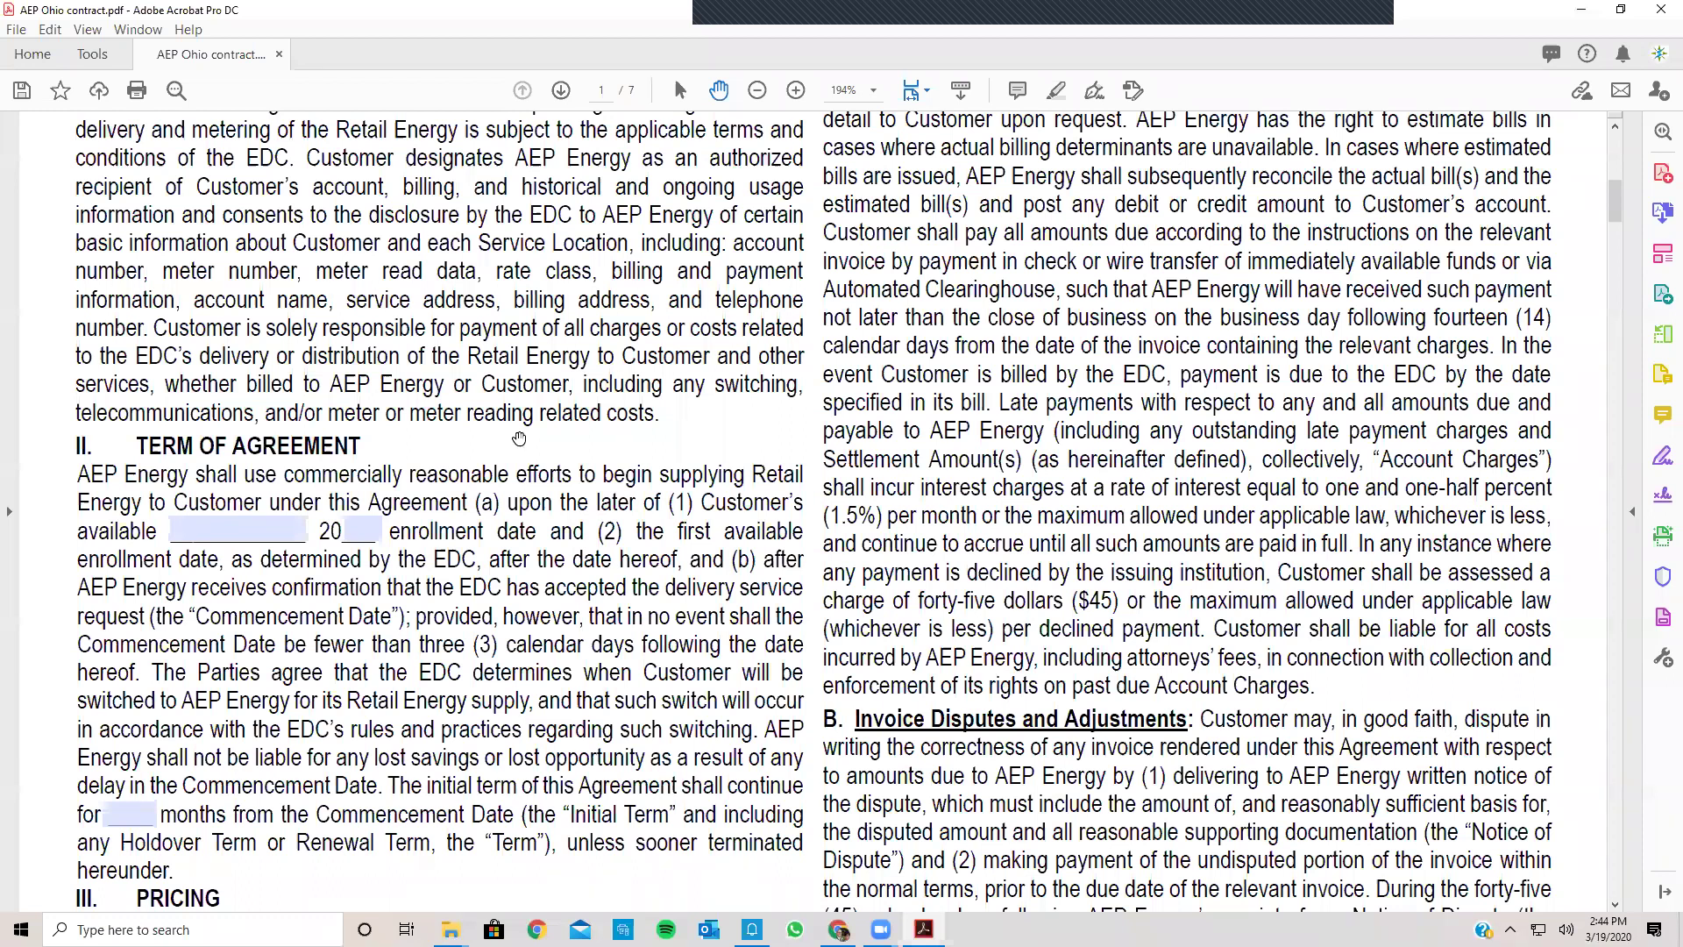
left_click(188, 531)
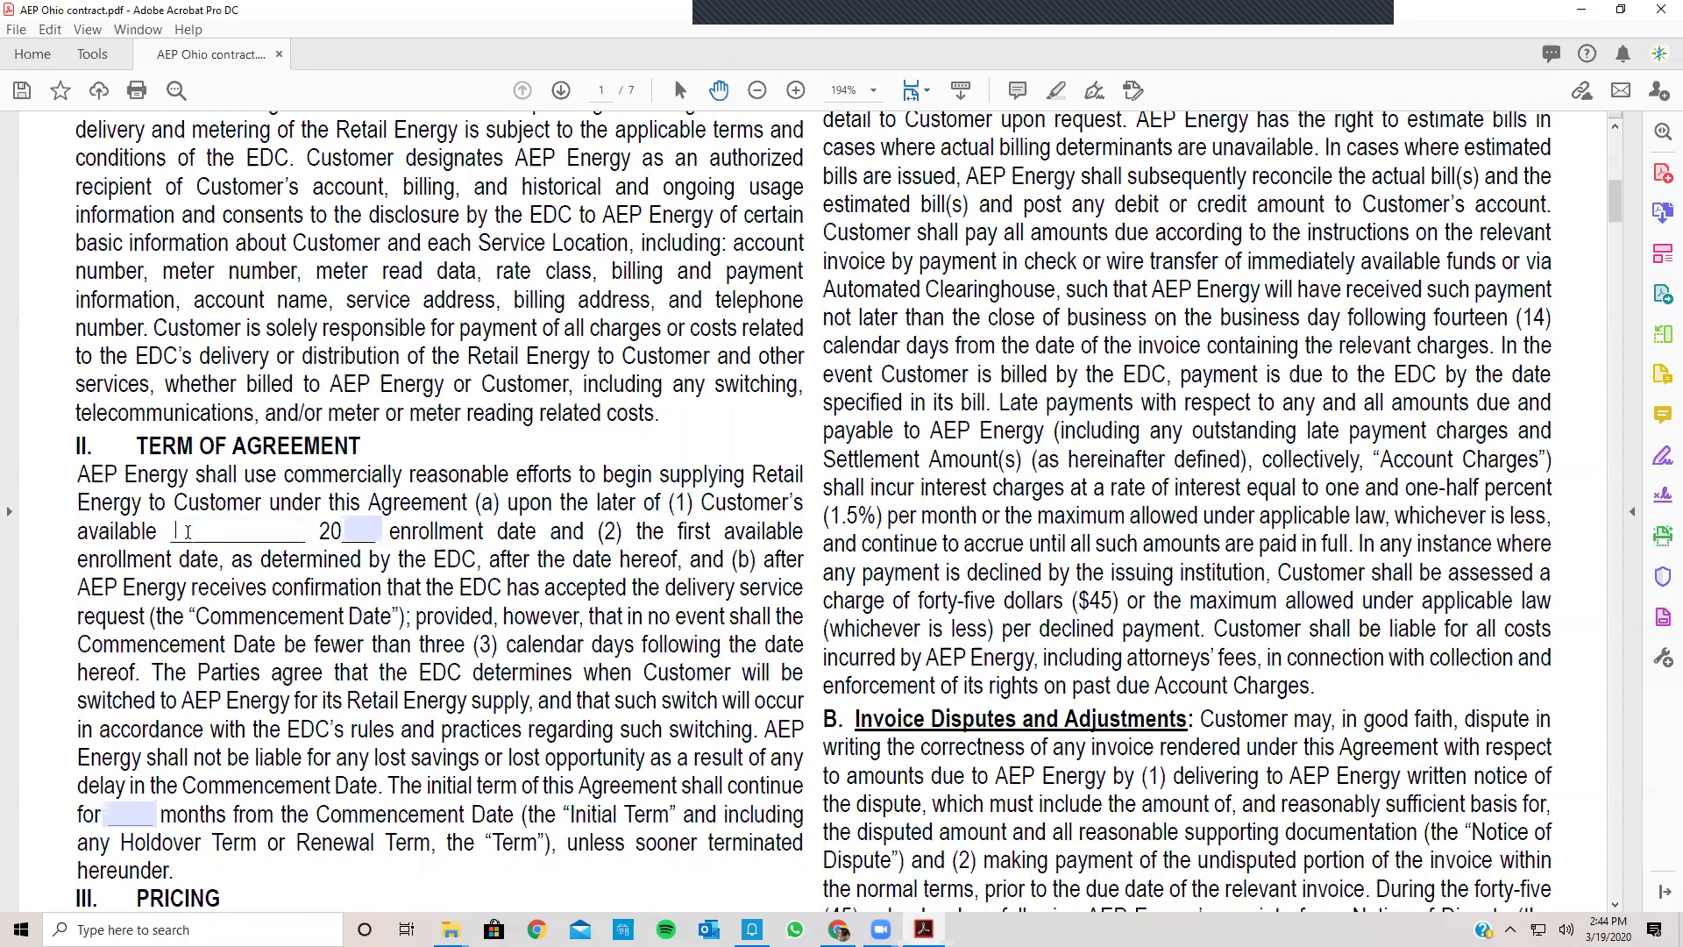
type("03")
left_click(370, 532)
type("202")
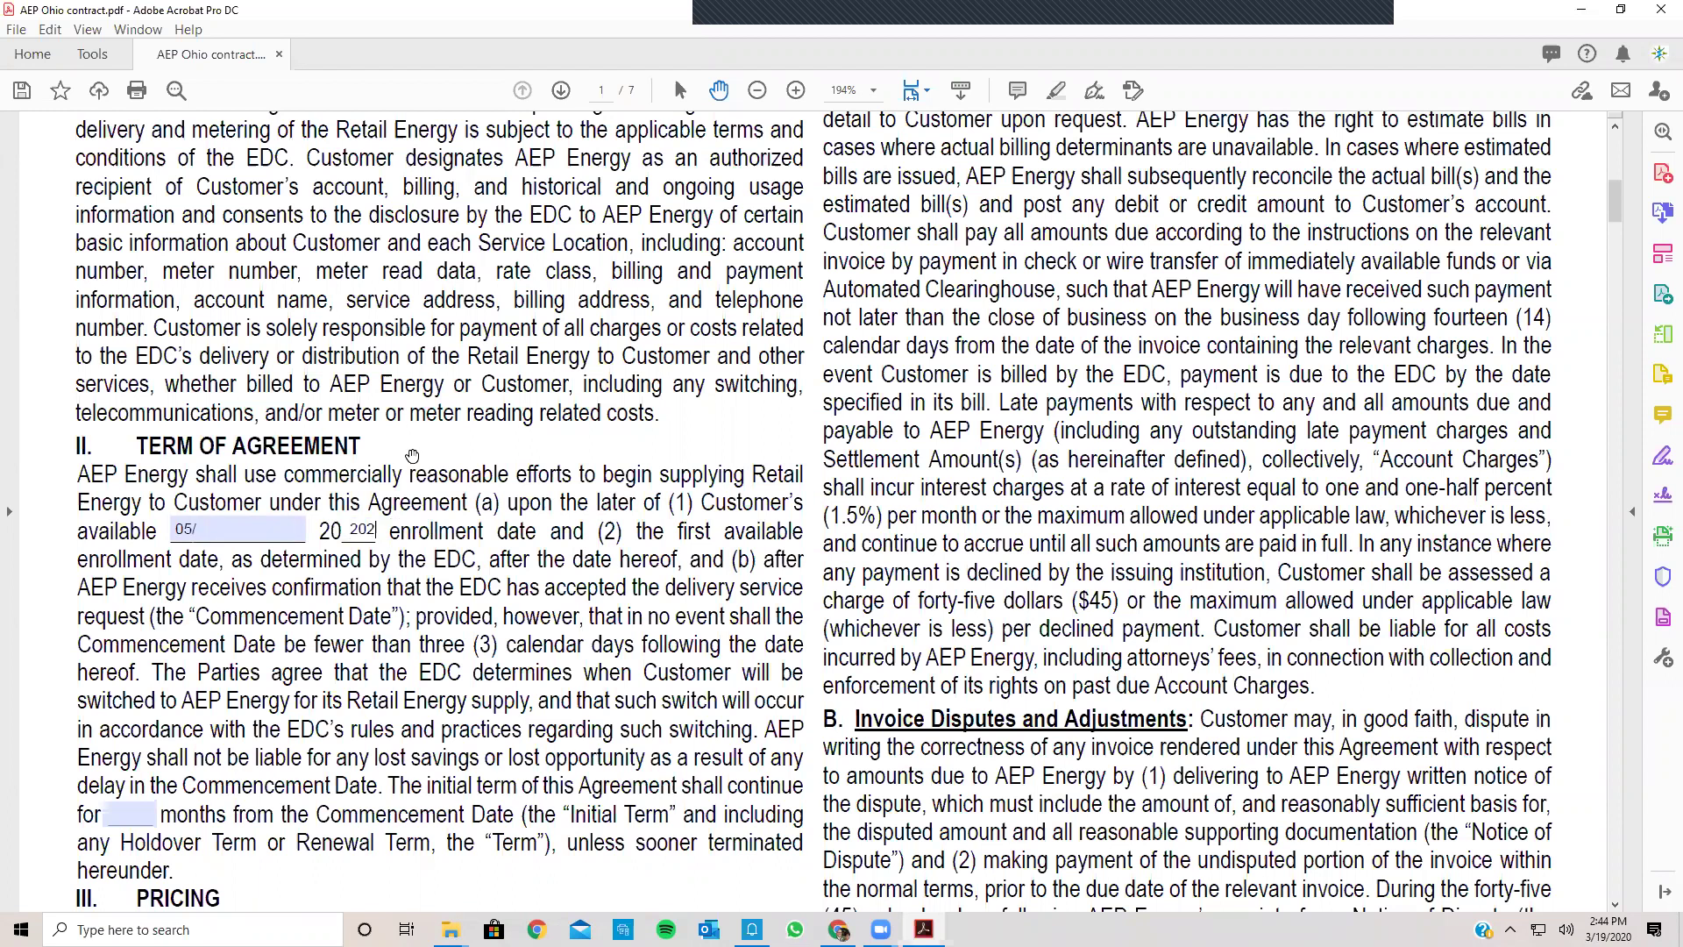
key("BackSpace")
Step: Set the initial term to 48 months
scroll(377, 624, "down", 3)
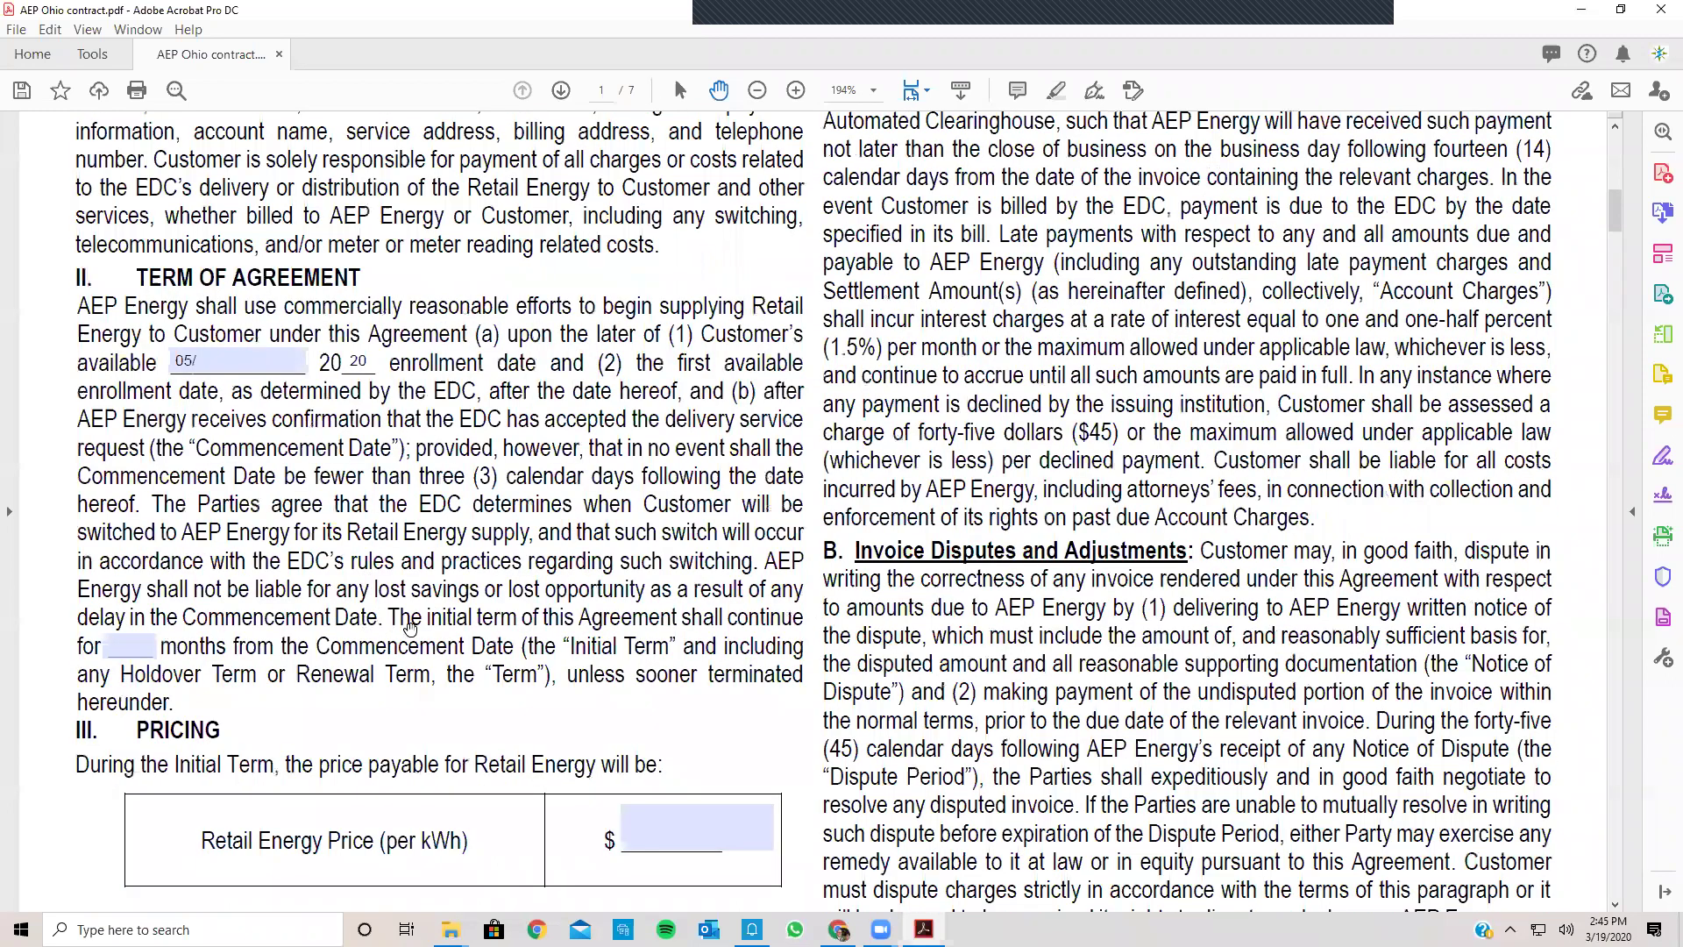
left_click(145, 638)
type("48")
key("Return")
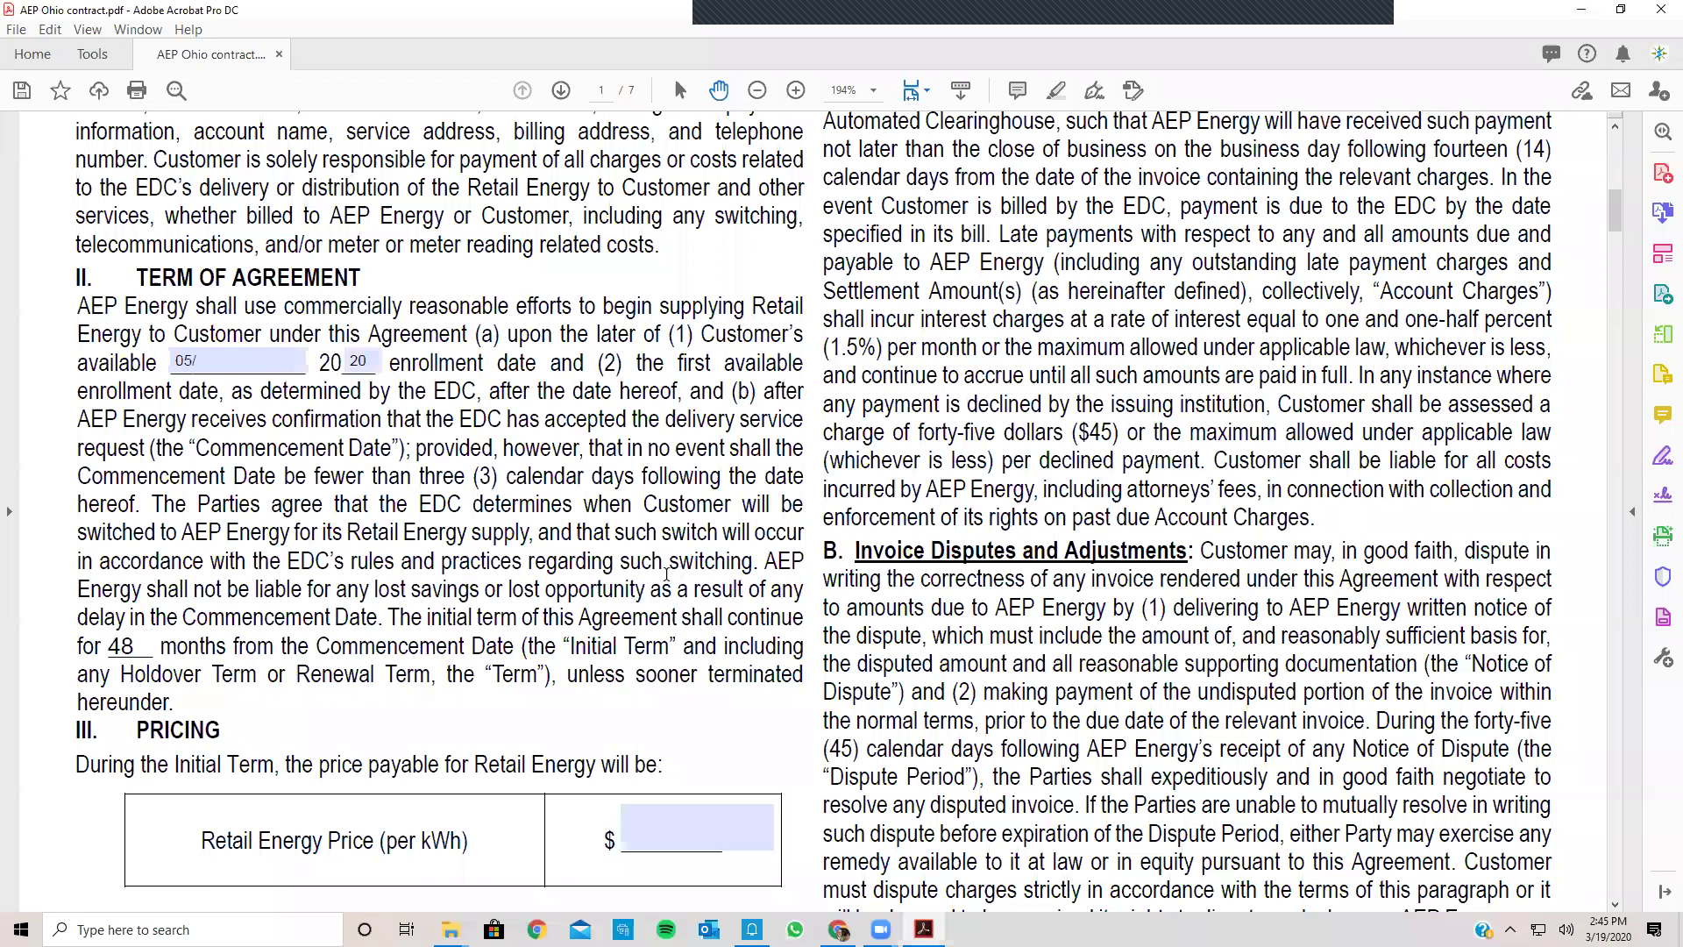
Step: Enter $.0499 per kWh as the Retail Energy Price
scroll(667, 575, "down", 3)
left_click(666, 574)
type(".04999")
key("BackSpace")
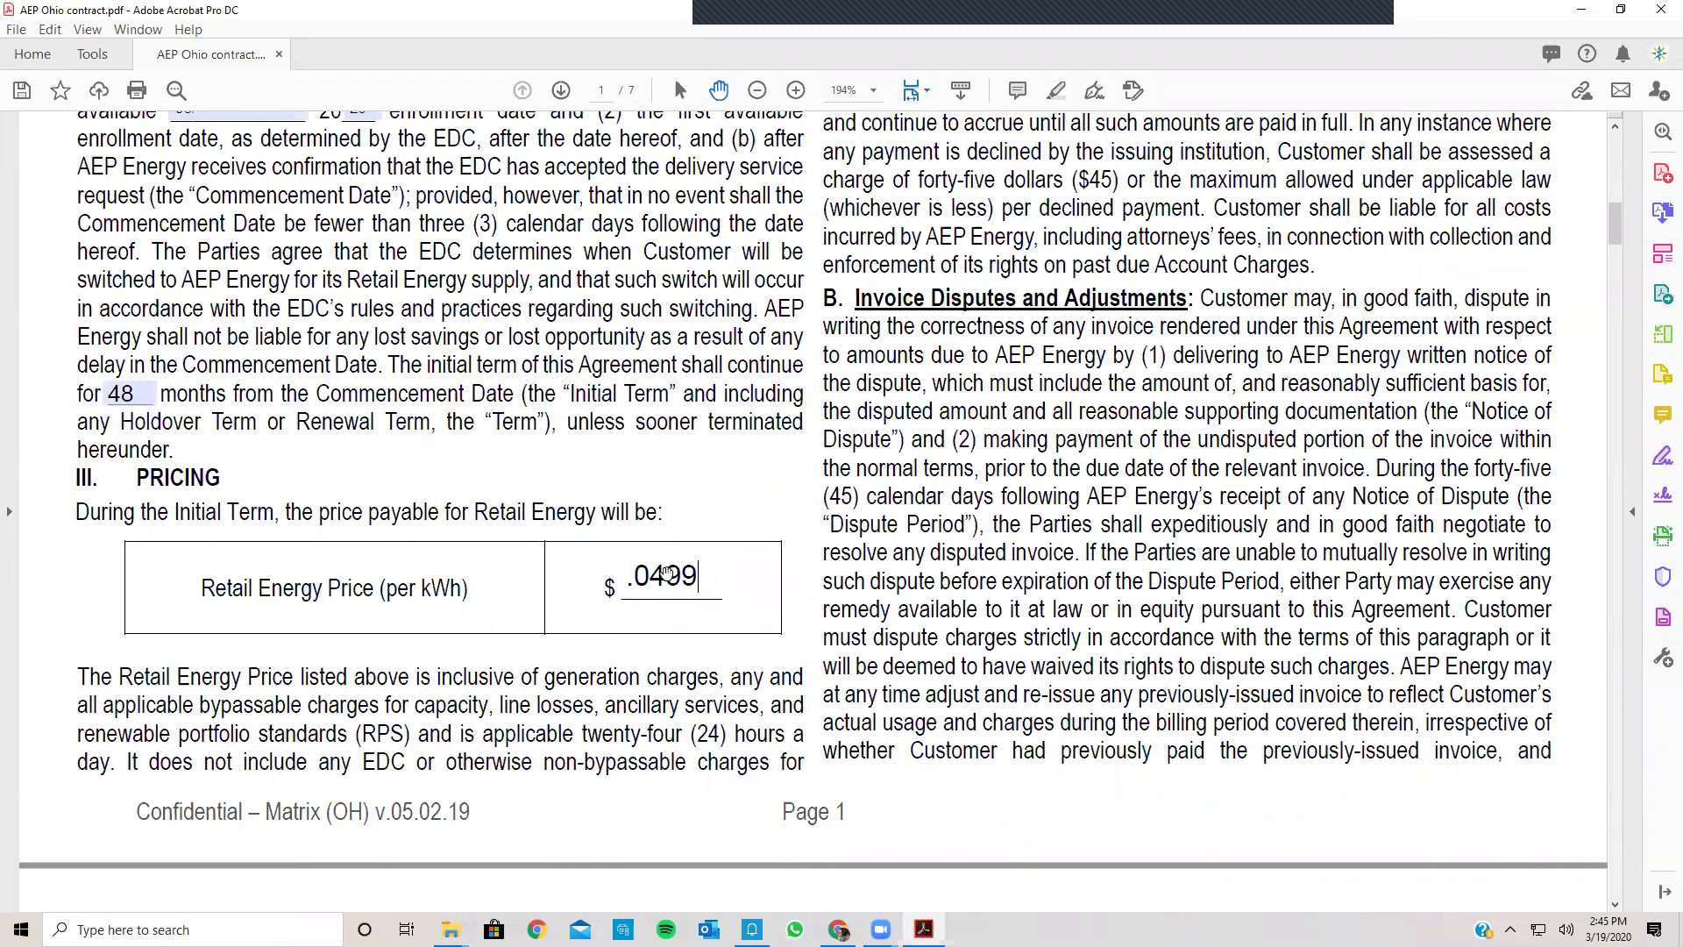
scroll(667, 574, "down", 6)
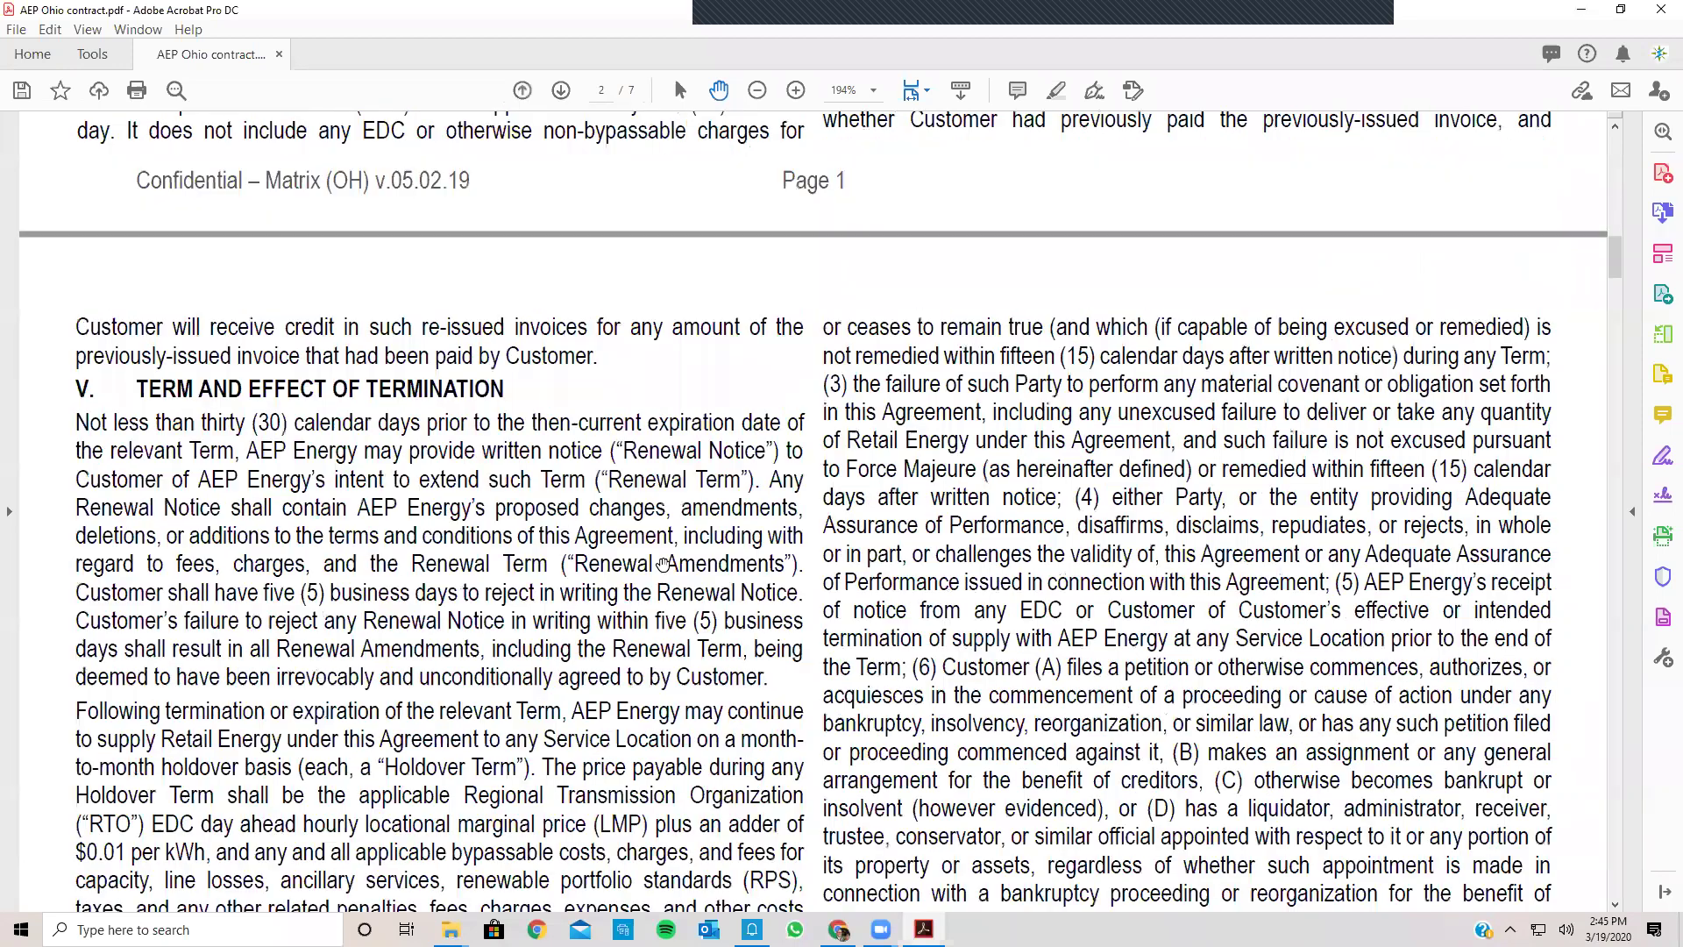
Step: Scroll down to the Customer Information table on page 6
scroll(664, 564, "down", 8)
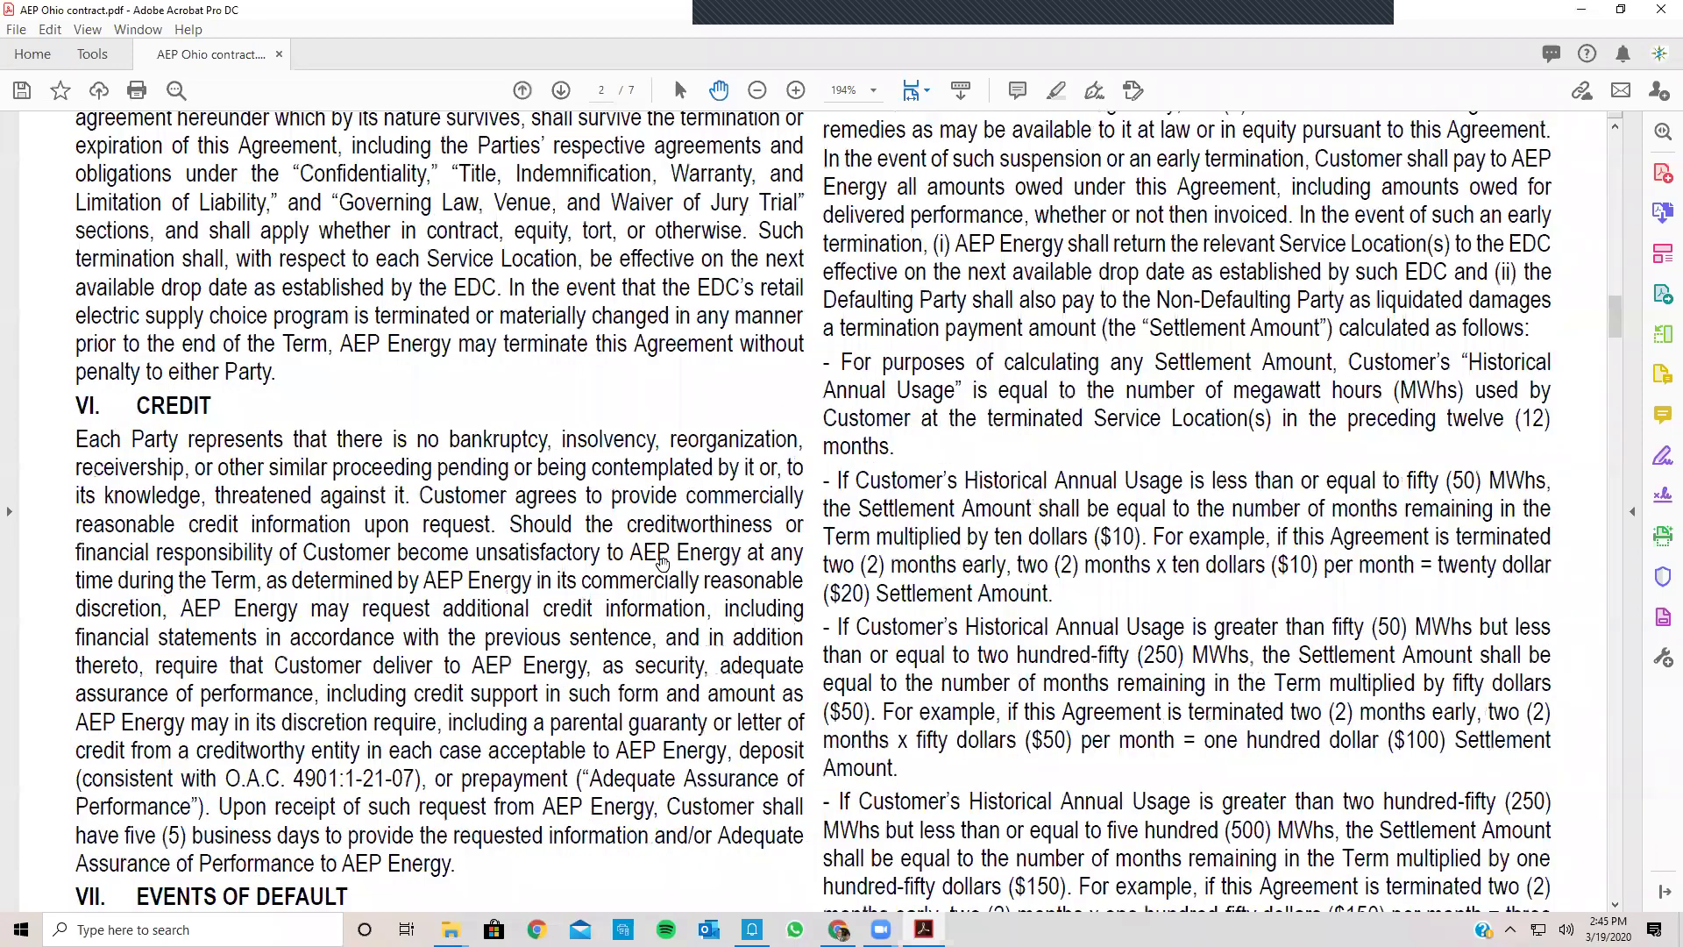
scroll(662, 562, "down", 8)
scroll(1417, 618, "down", 8)
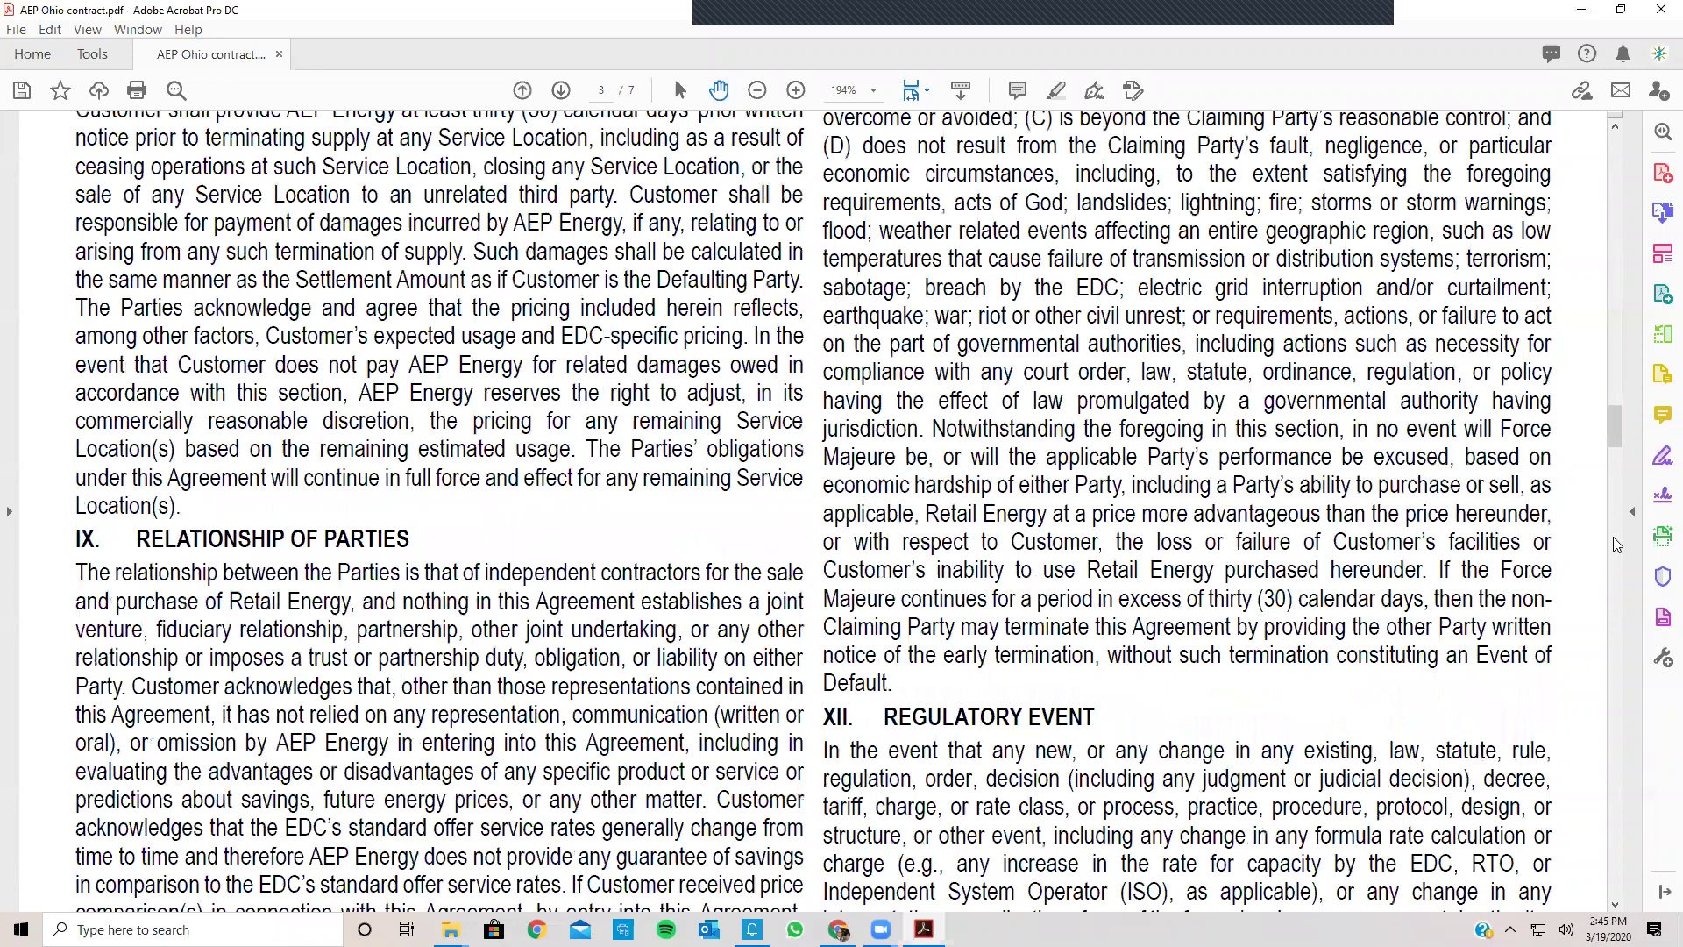
scroll(1587, 377, "down", 8)
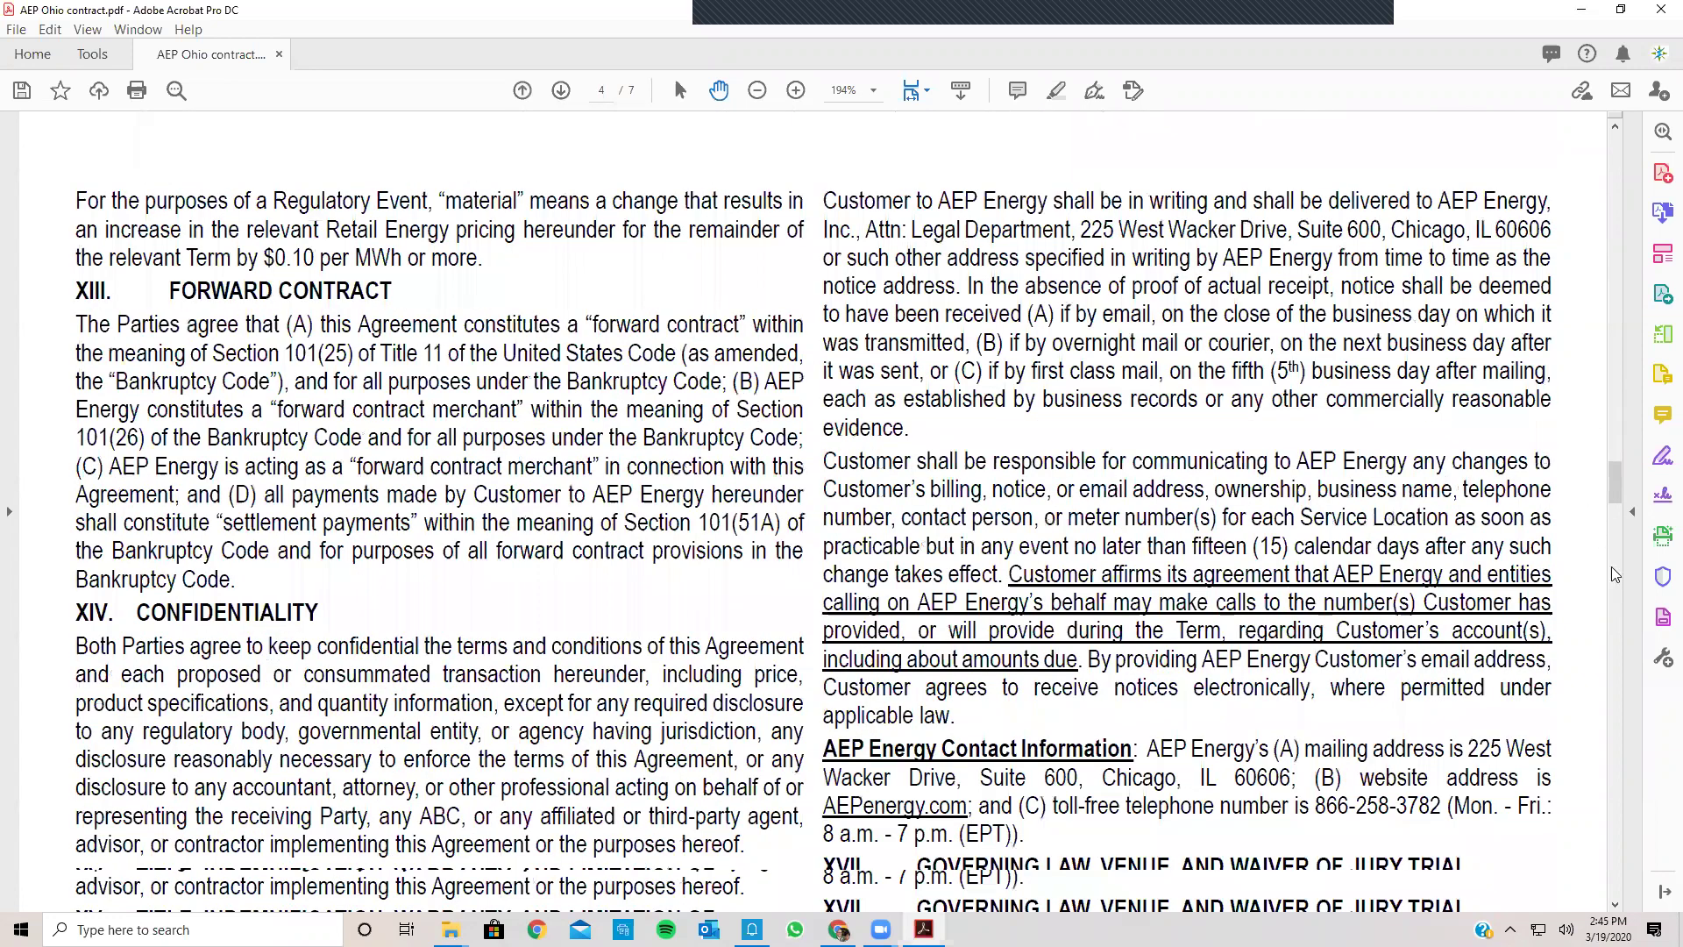
scroll(1575, 302, "down", 8)
scroll(1559, 267, "down", 8)
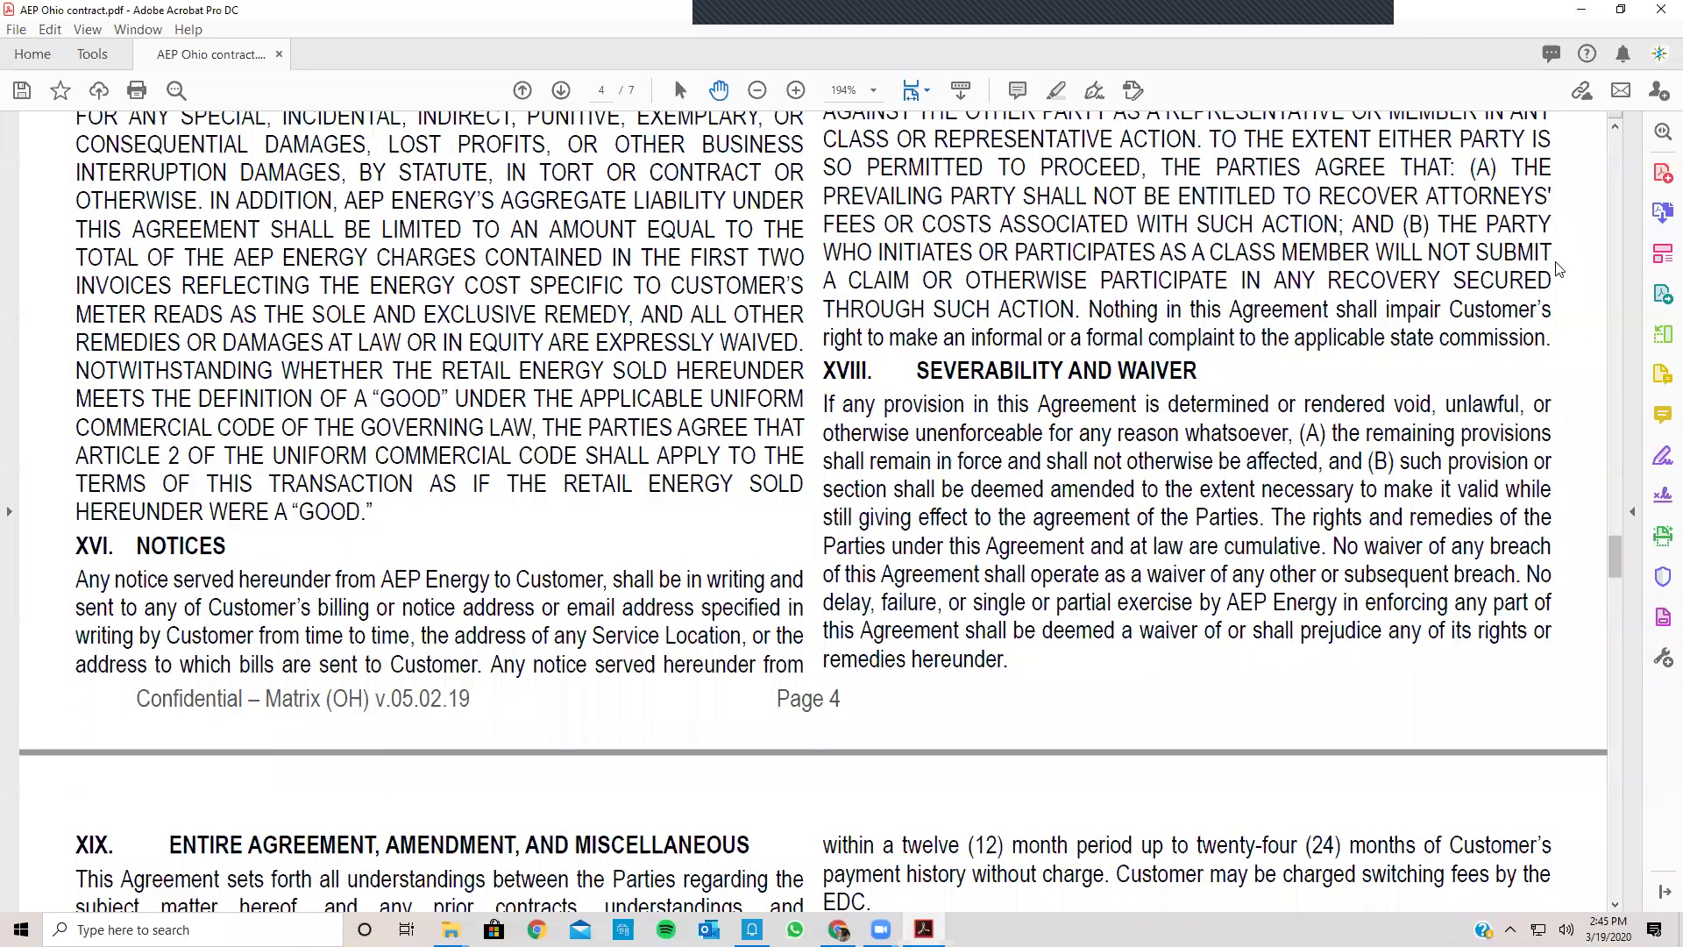
scroll(1540, 423, "up", 20)
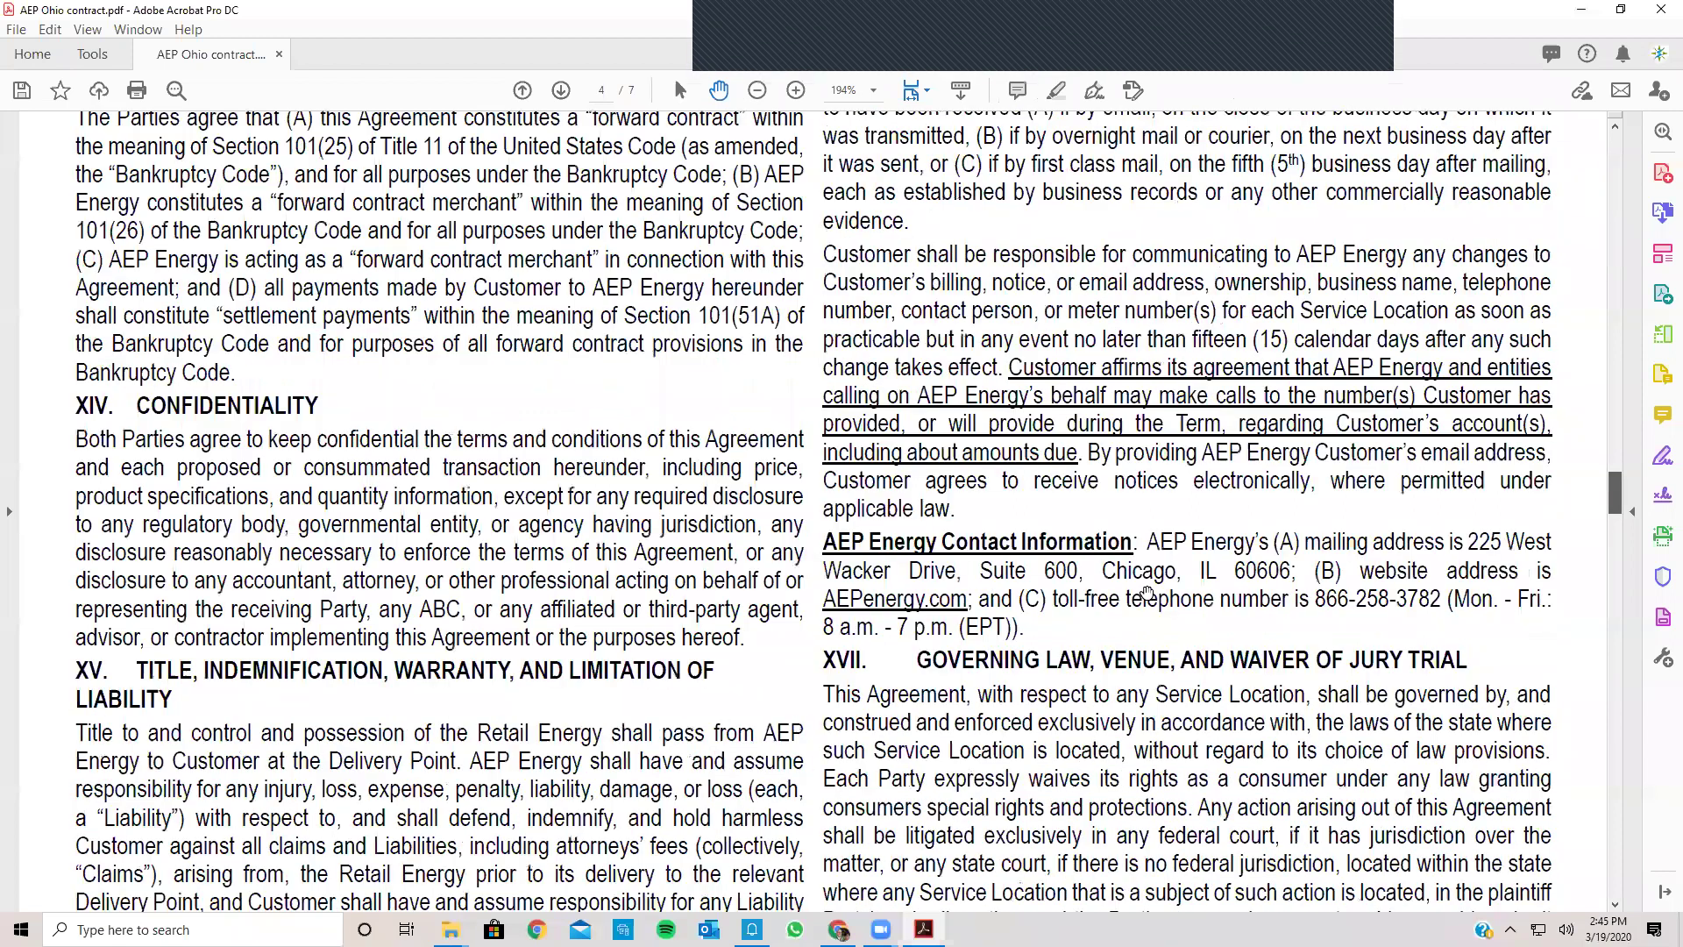
scroll(1147, 593, "down", 8)
scroll(1146, 593, "down", 10)
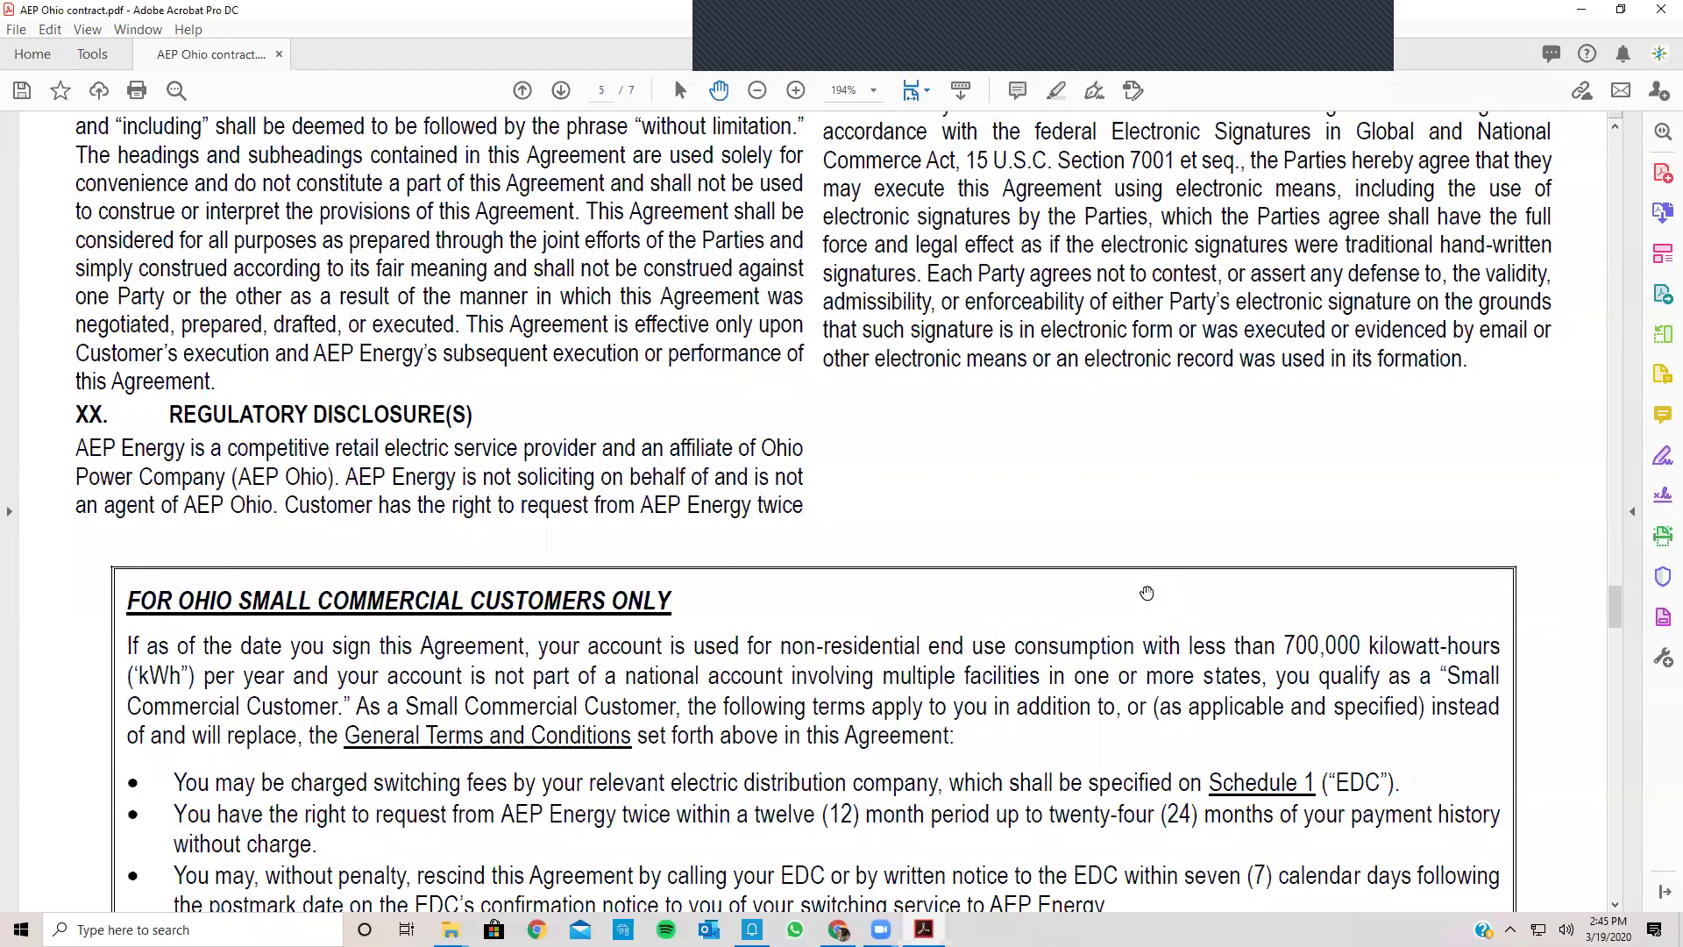
scroll(1146, 593, "down", 15)
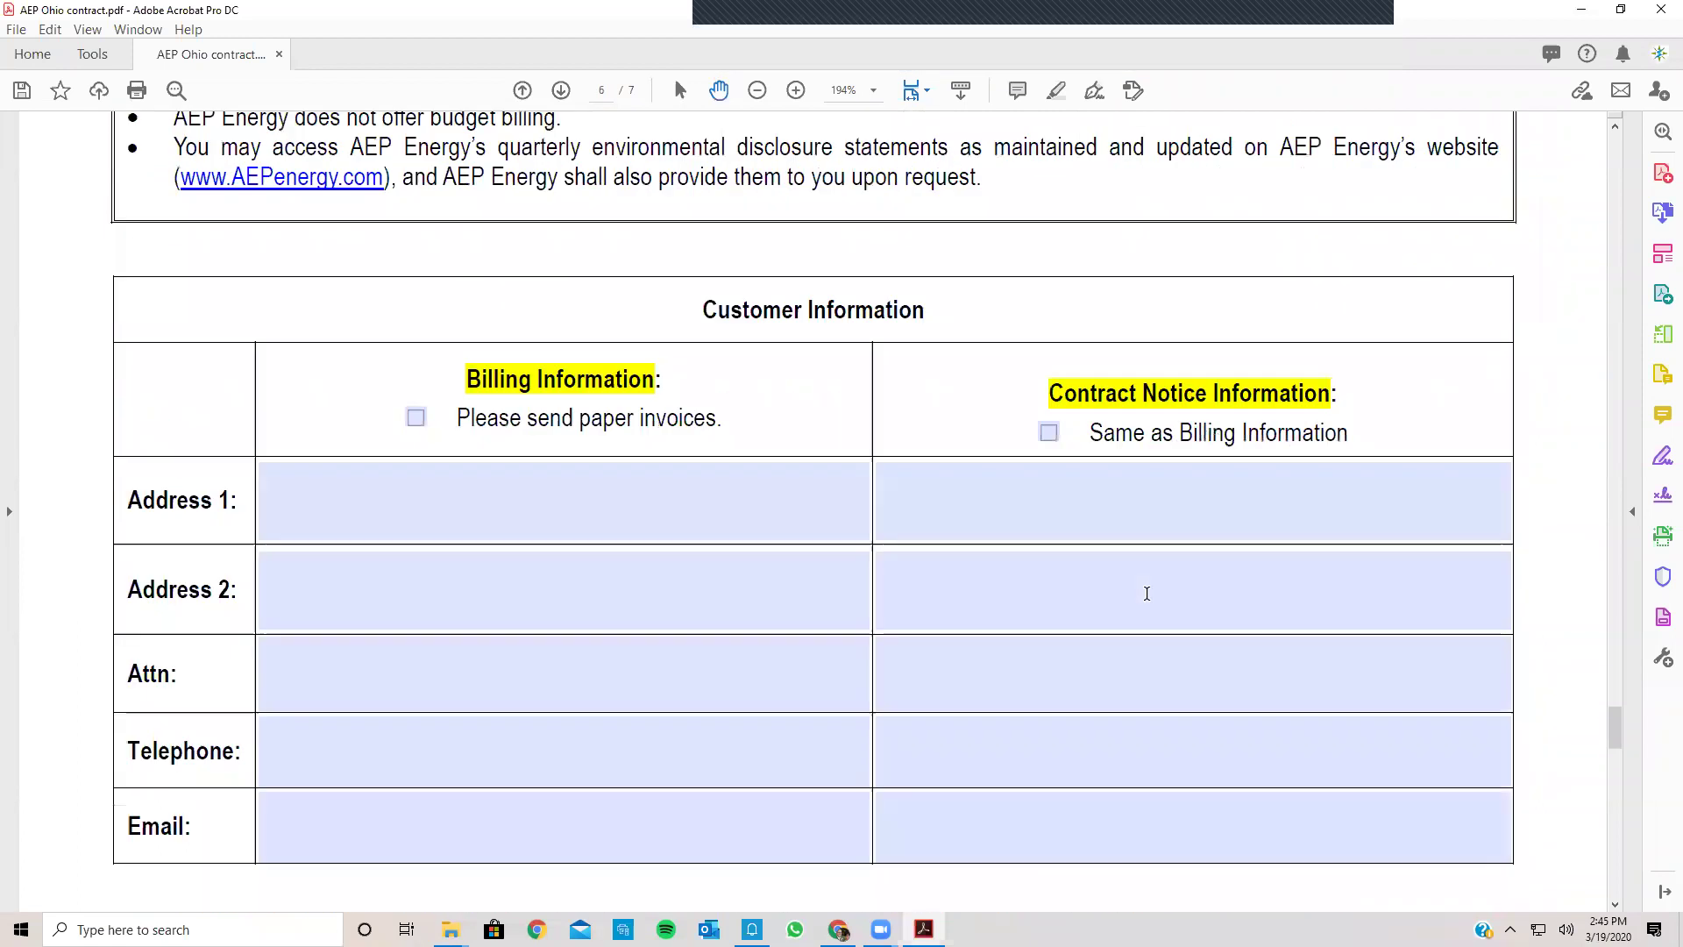
scroll(547, 489, "up", 2)
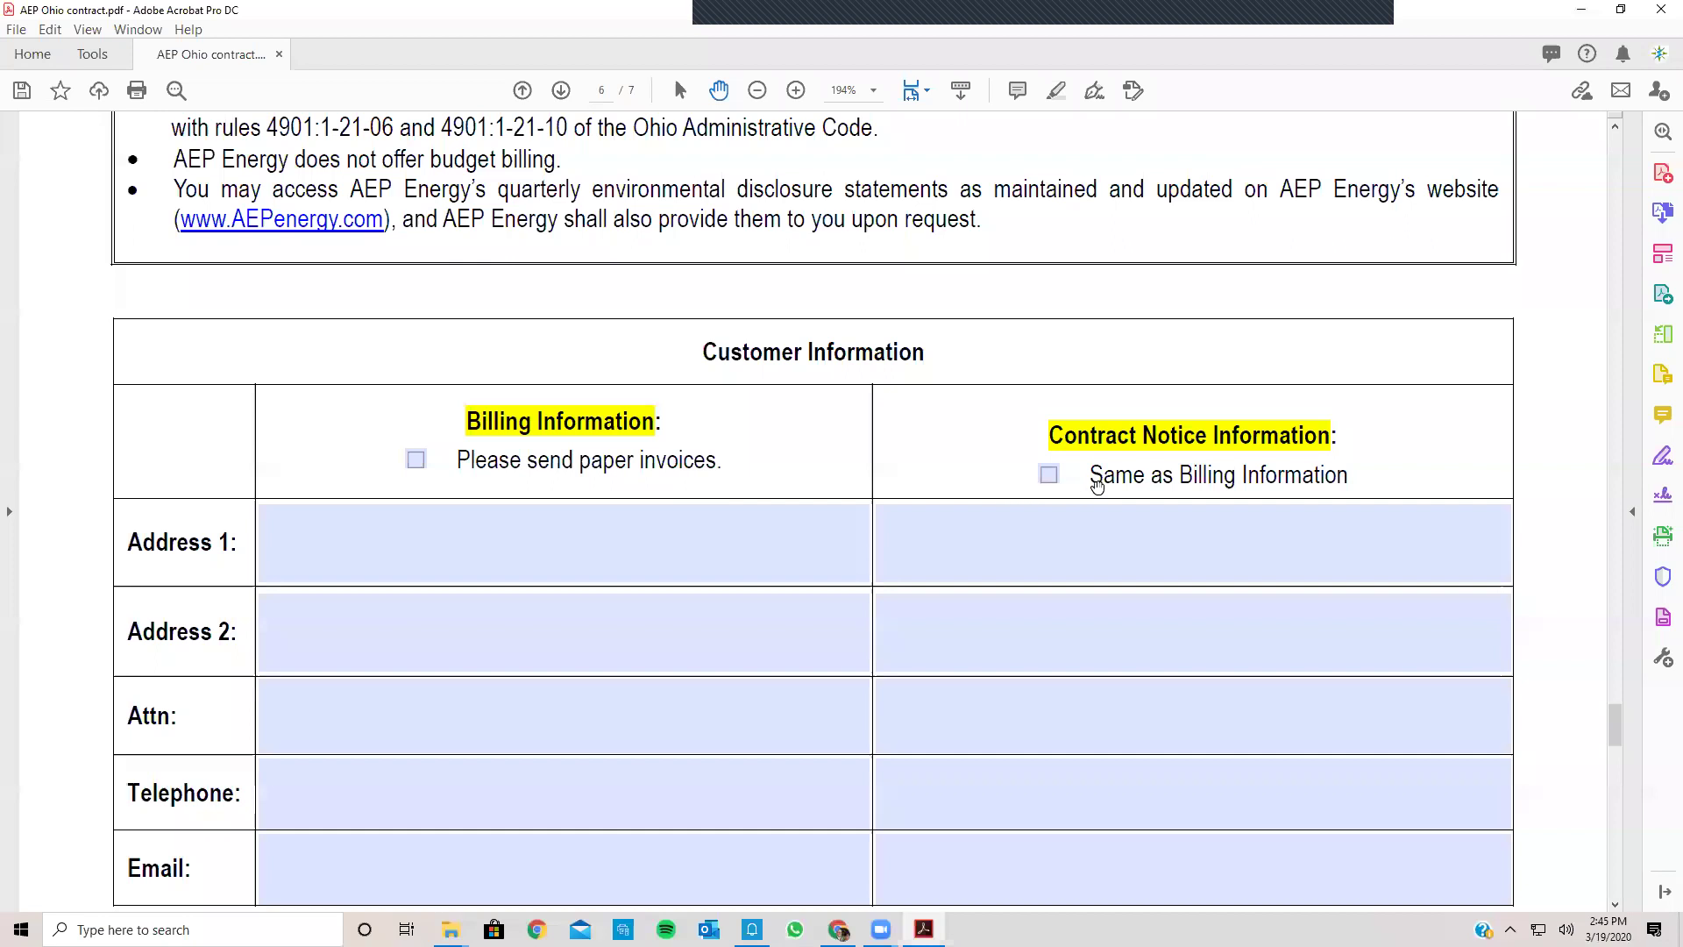
Step: Request paper invoices, enter the billing street address, and make contract notice same as billing
left_click(1163, 542)
left_click(1139, 456)
left_click(415, 460)
left_click(405, 571)
left_click(429, 634)
scroll(429, 635, "down", 1)
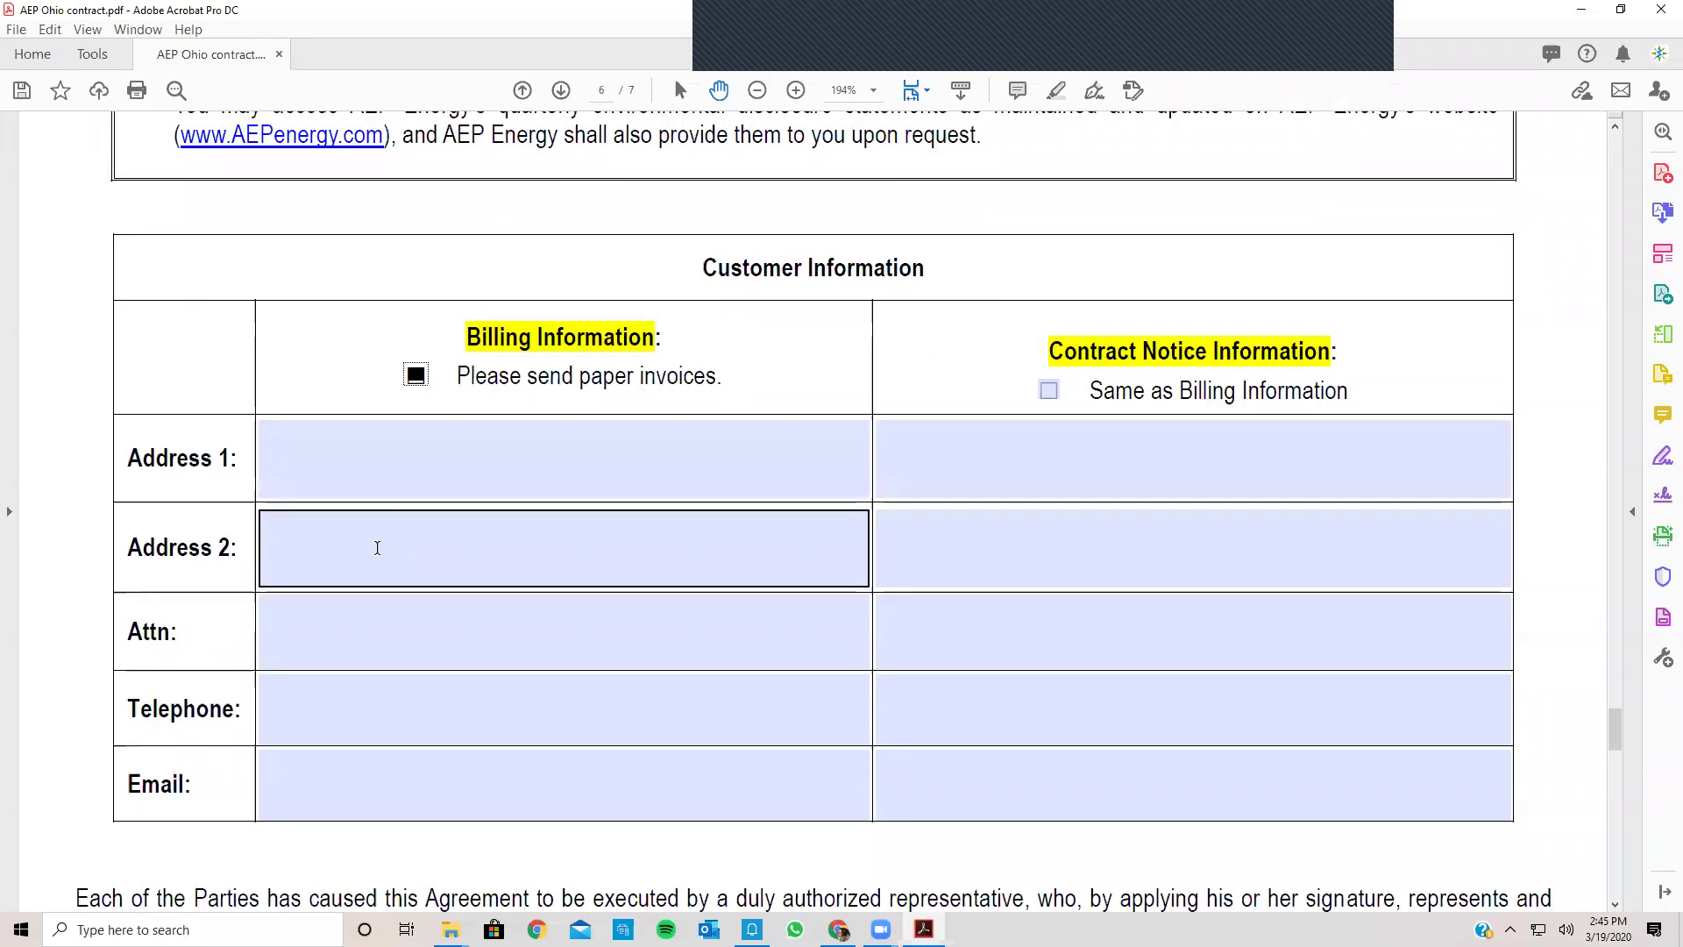
left_click(370, 490)
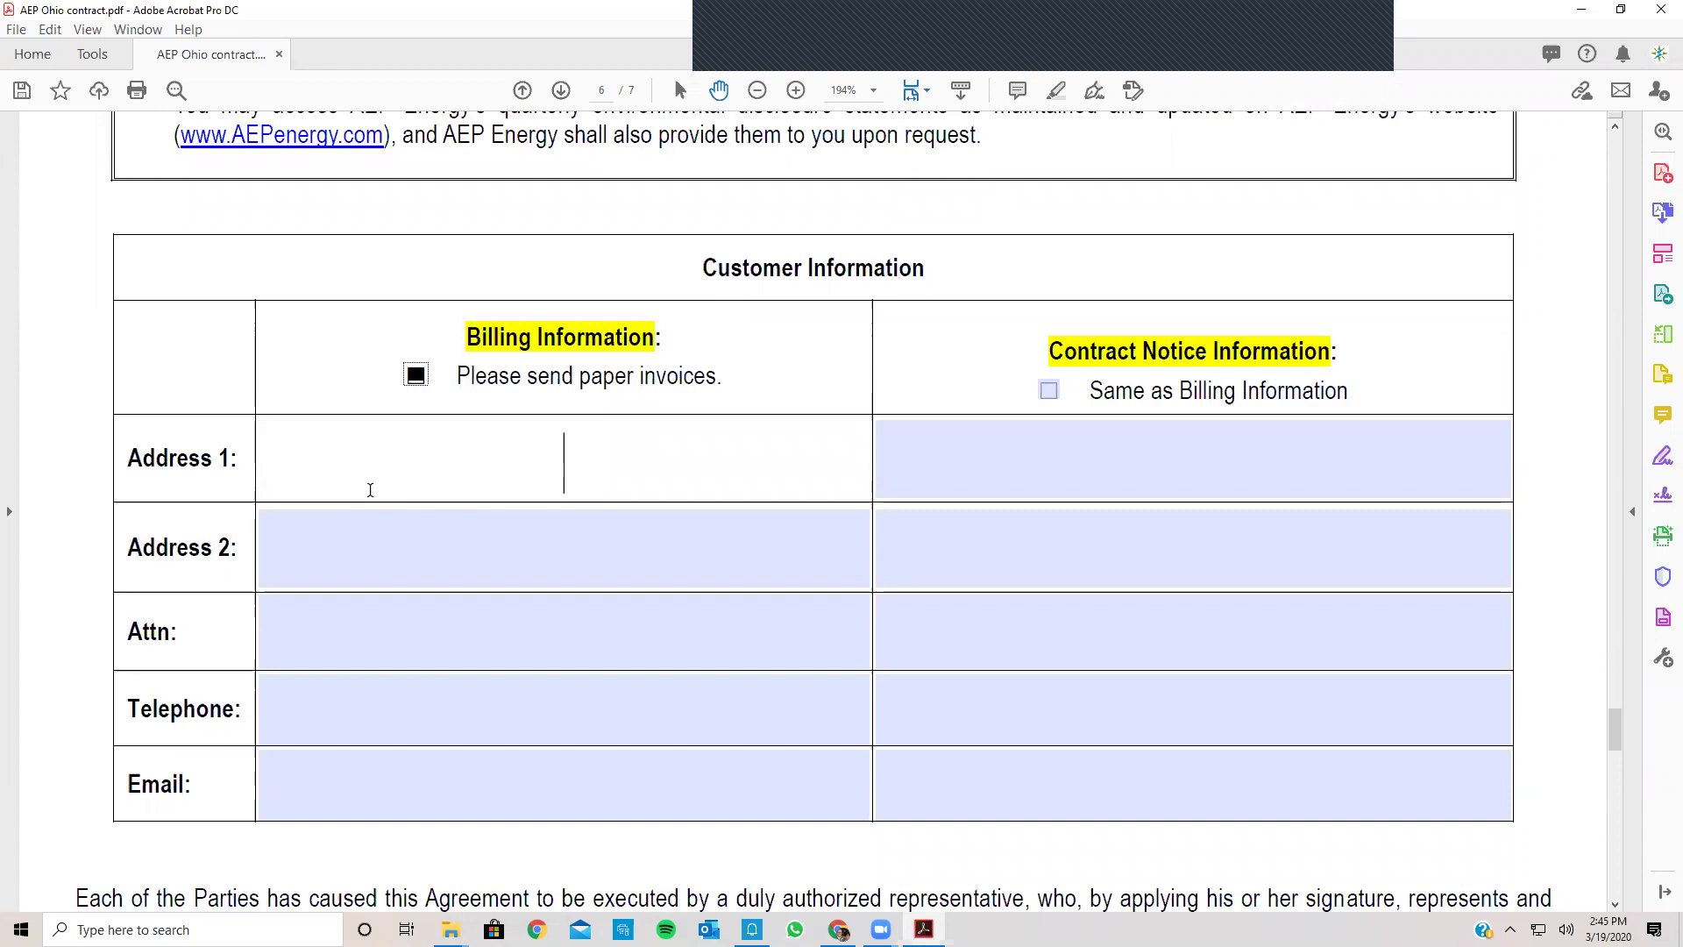
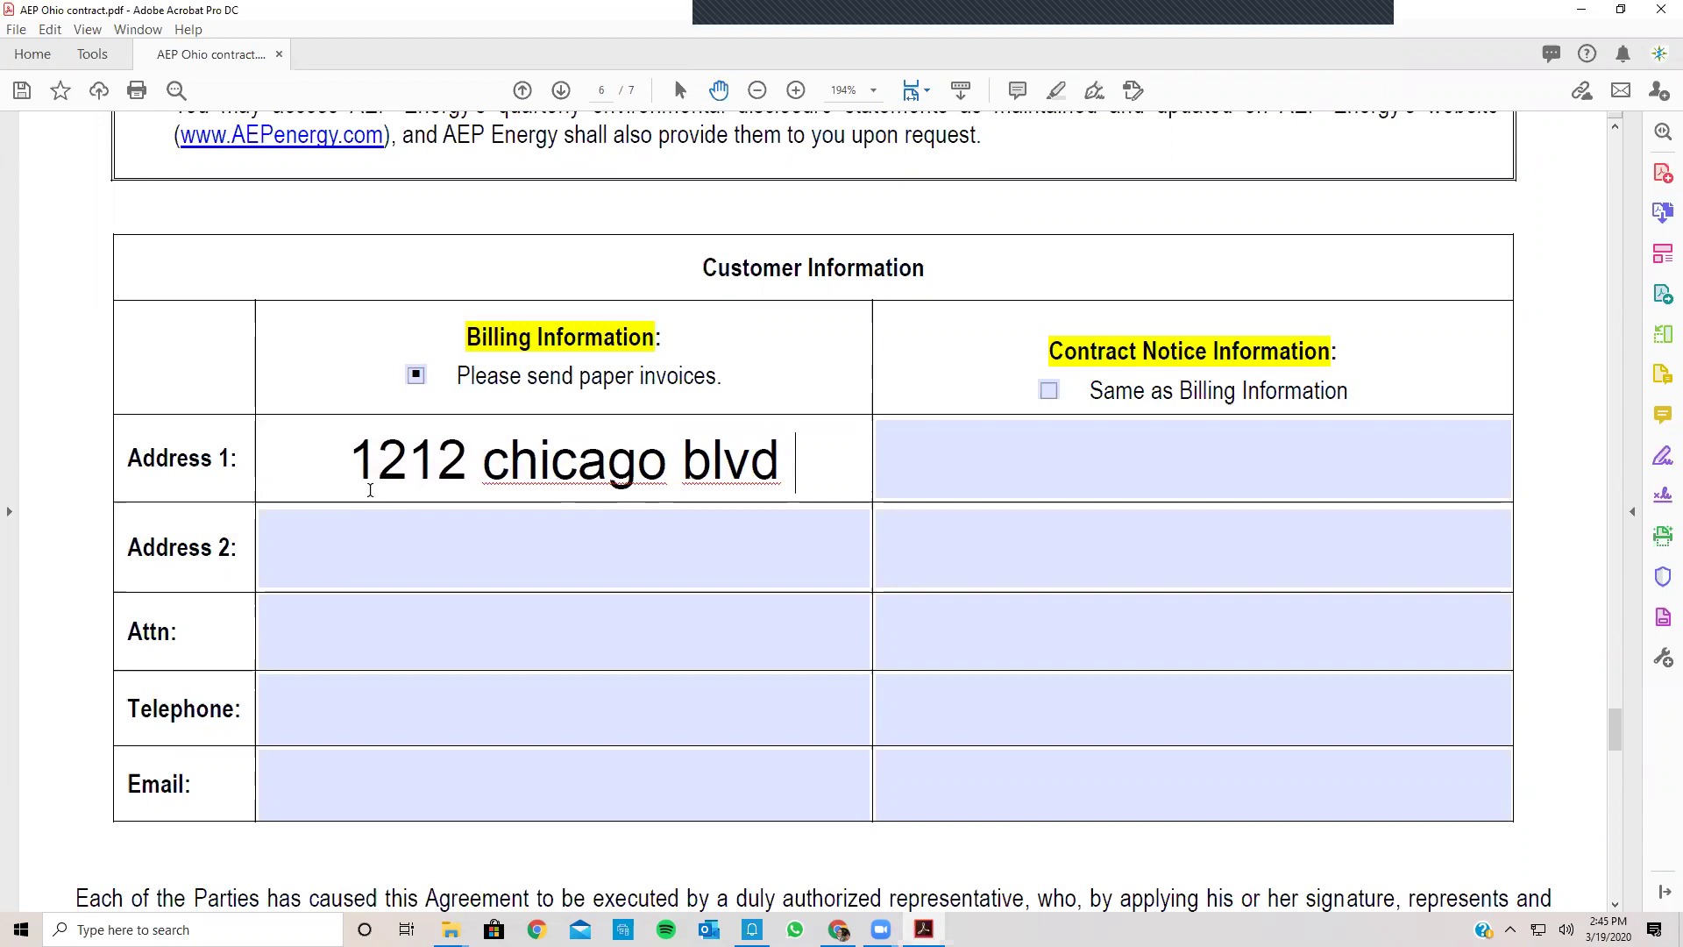
left_click(1022, 467)
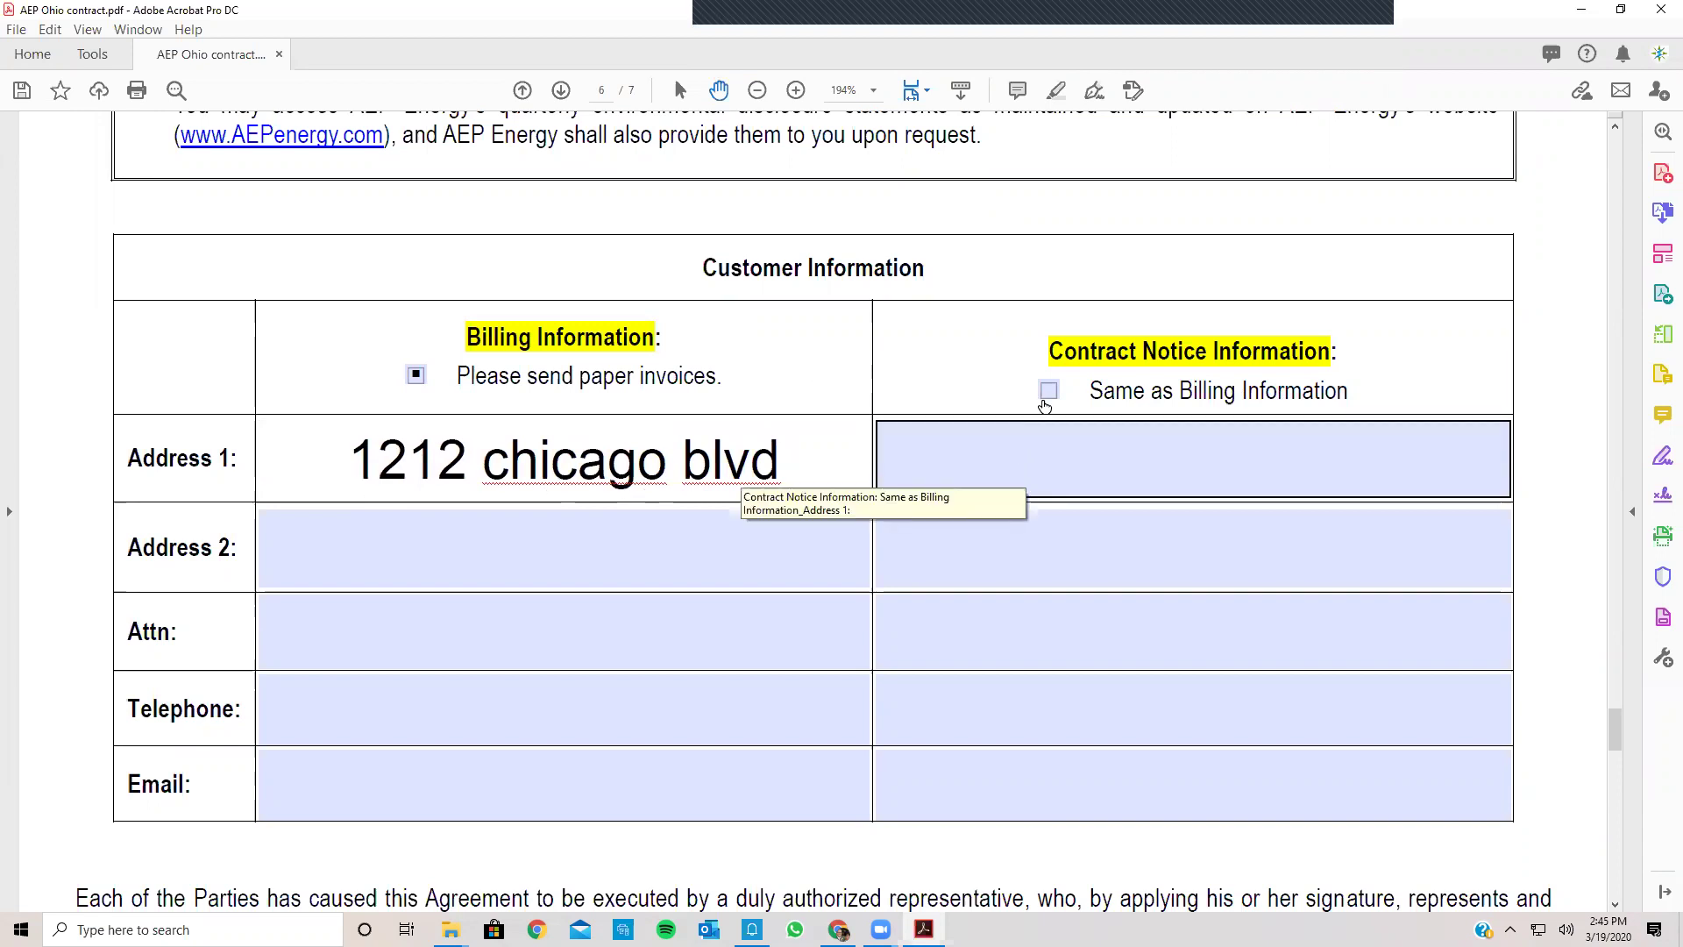
left_click(1049, 390)
Step: Fill the billing Attn with the contact's name, then their telephone number and e-mail
left_click(421, 601)
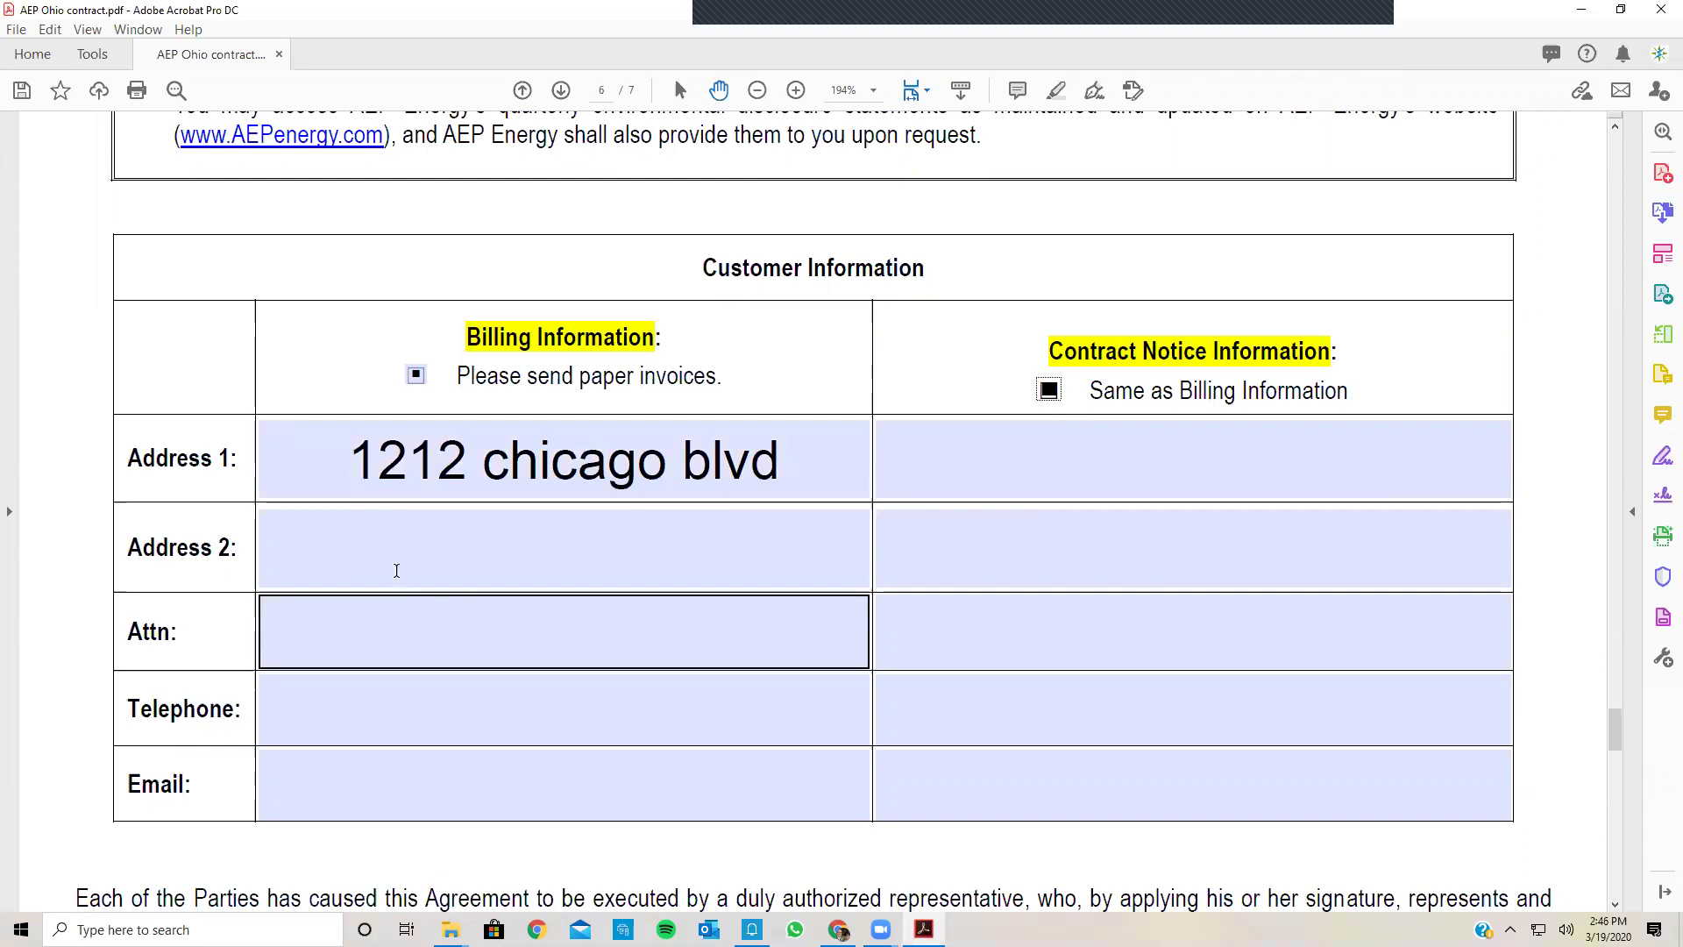
left_click(395, 571)
scroll(395, 572, "down", 1)
left_click(331, 575)
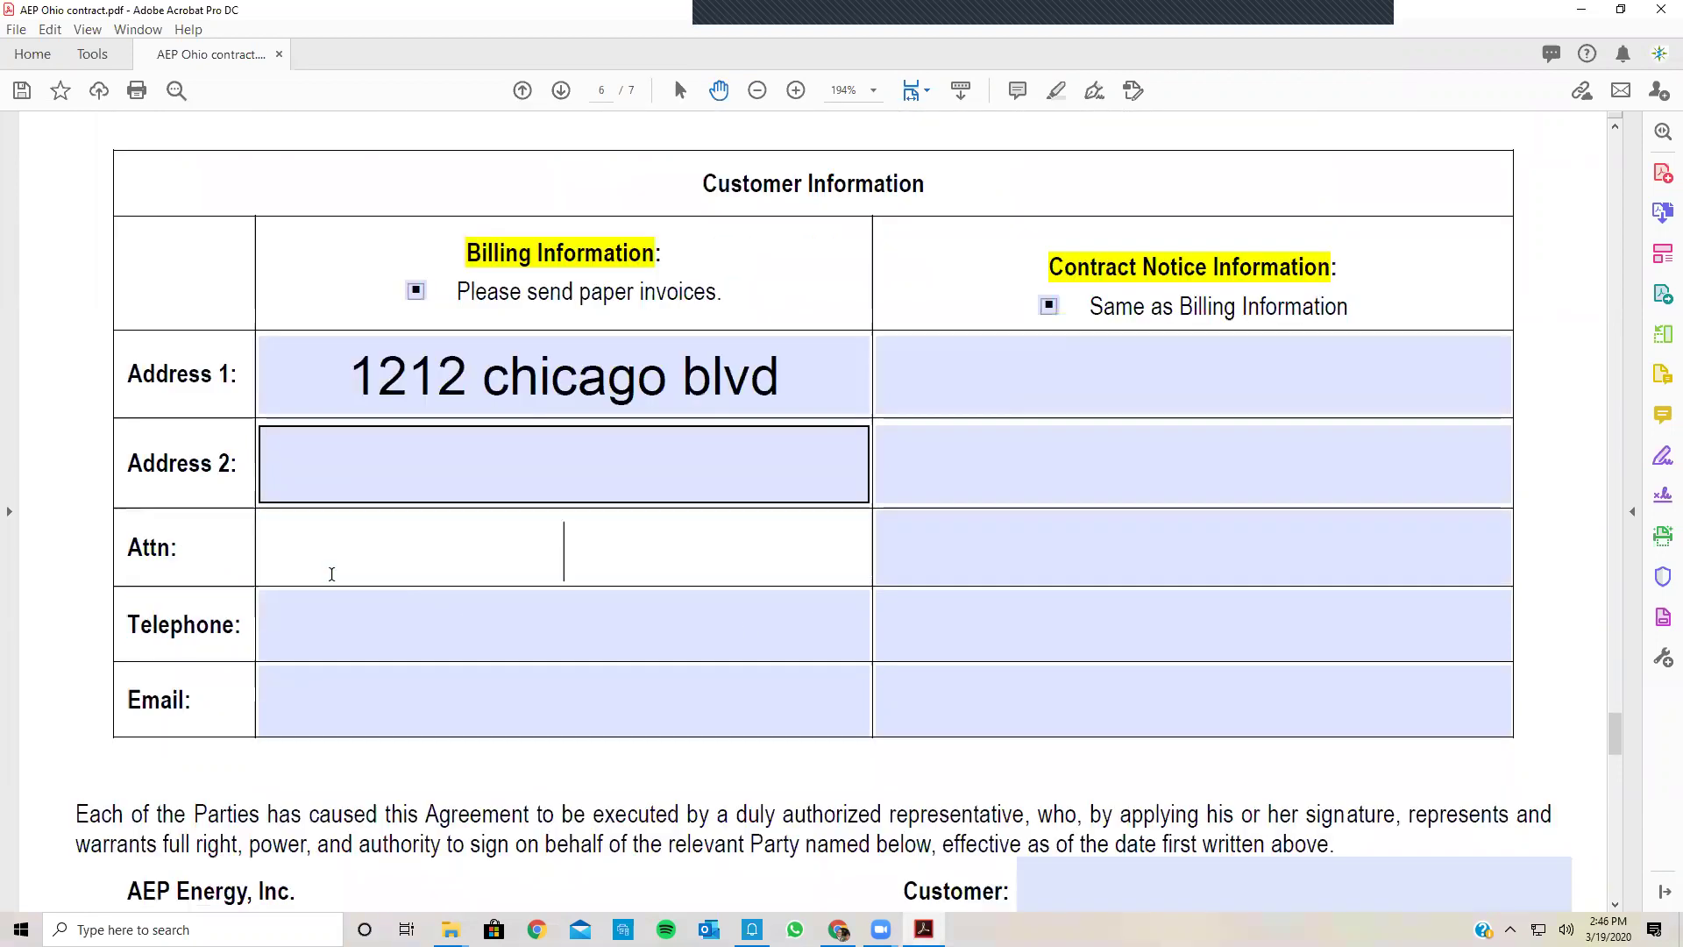
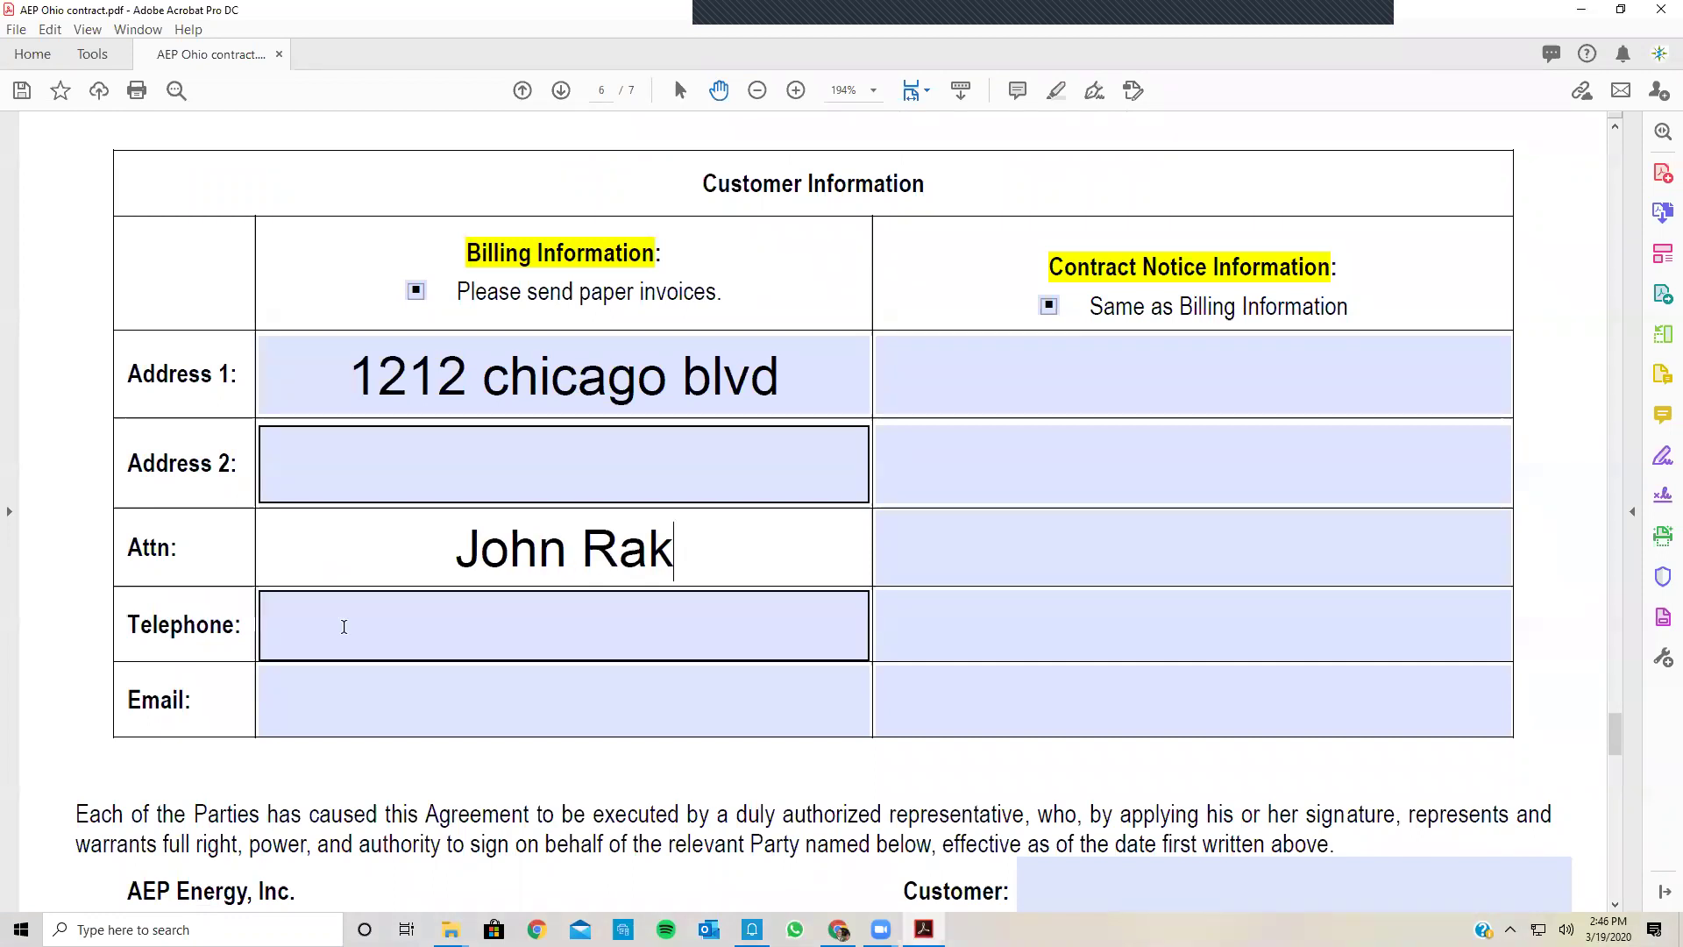
left_click(344, 626)
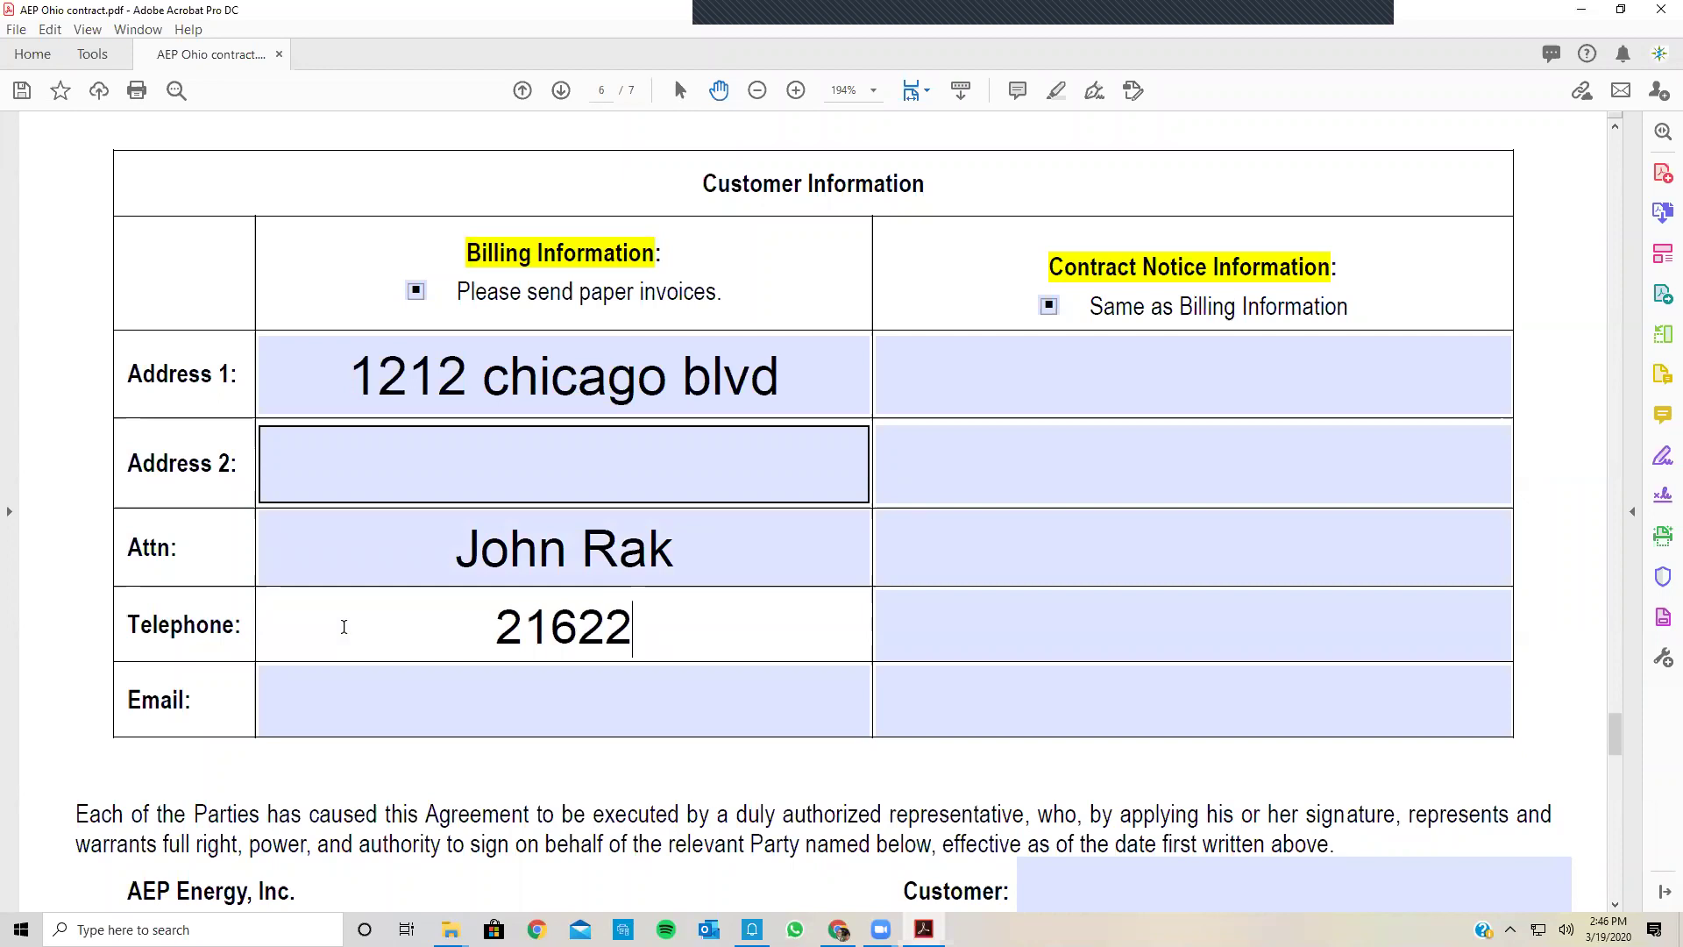
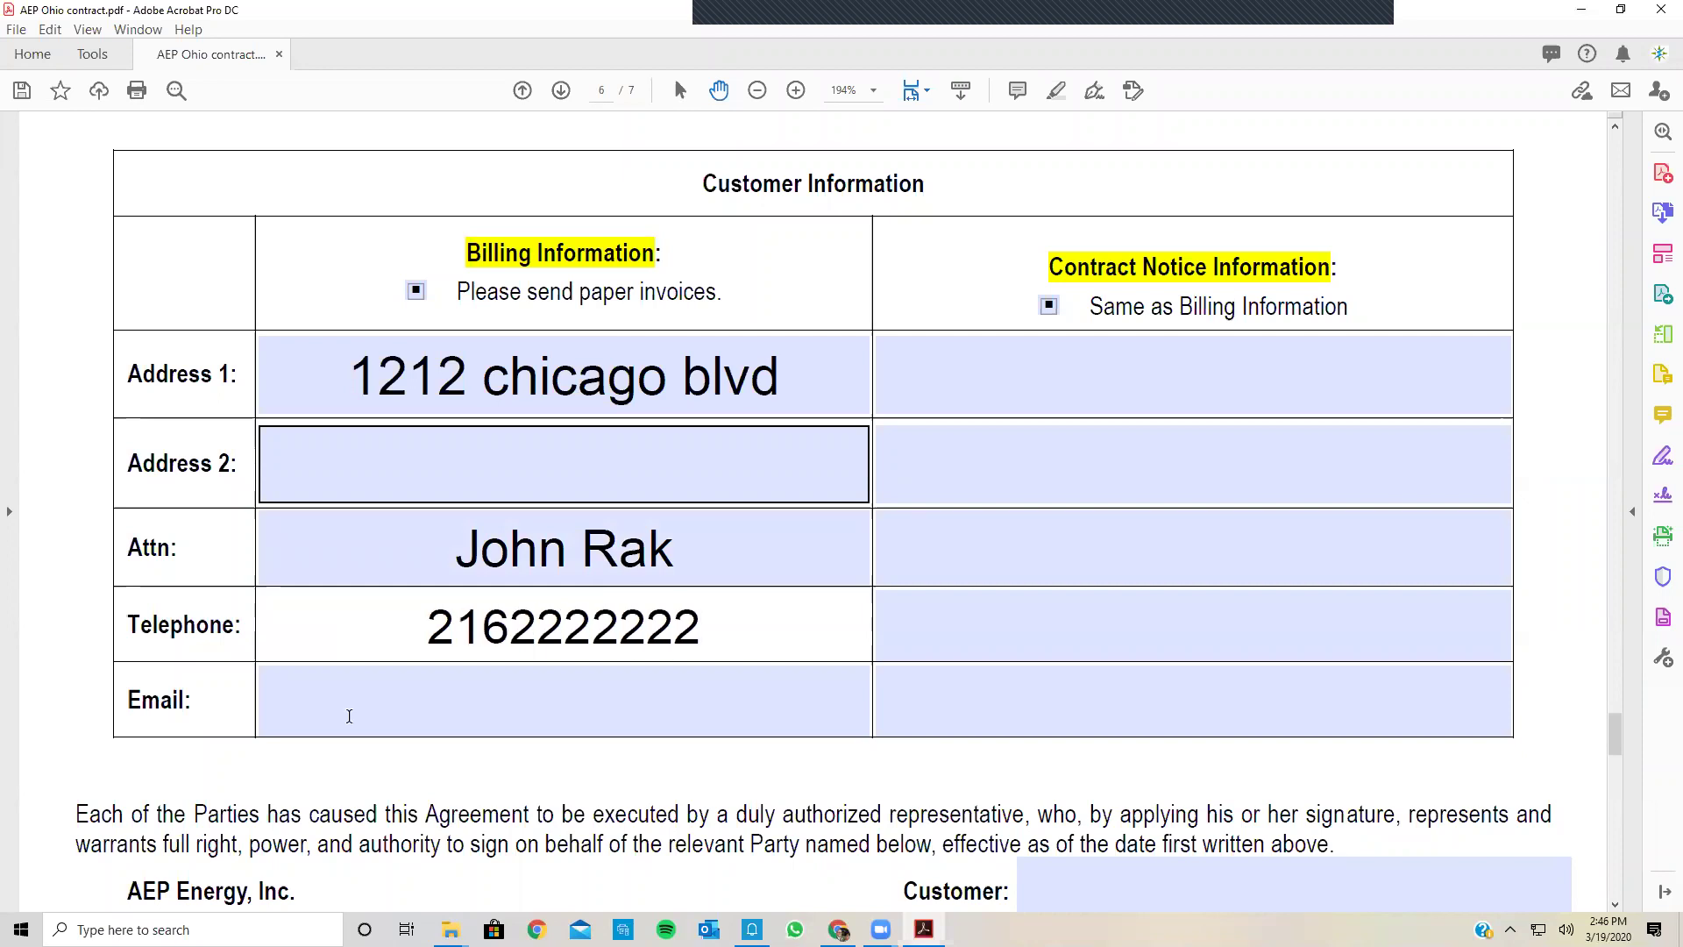
left_click(349, 716)
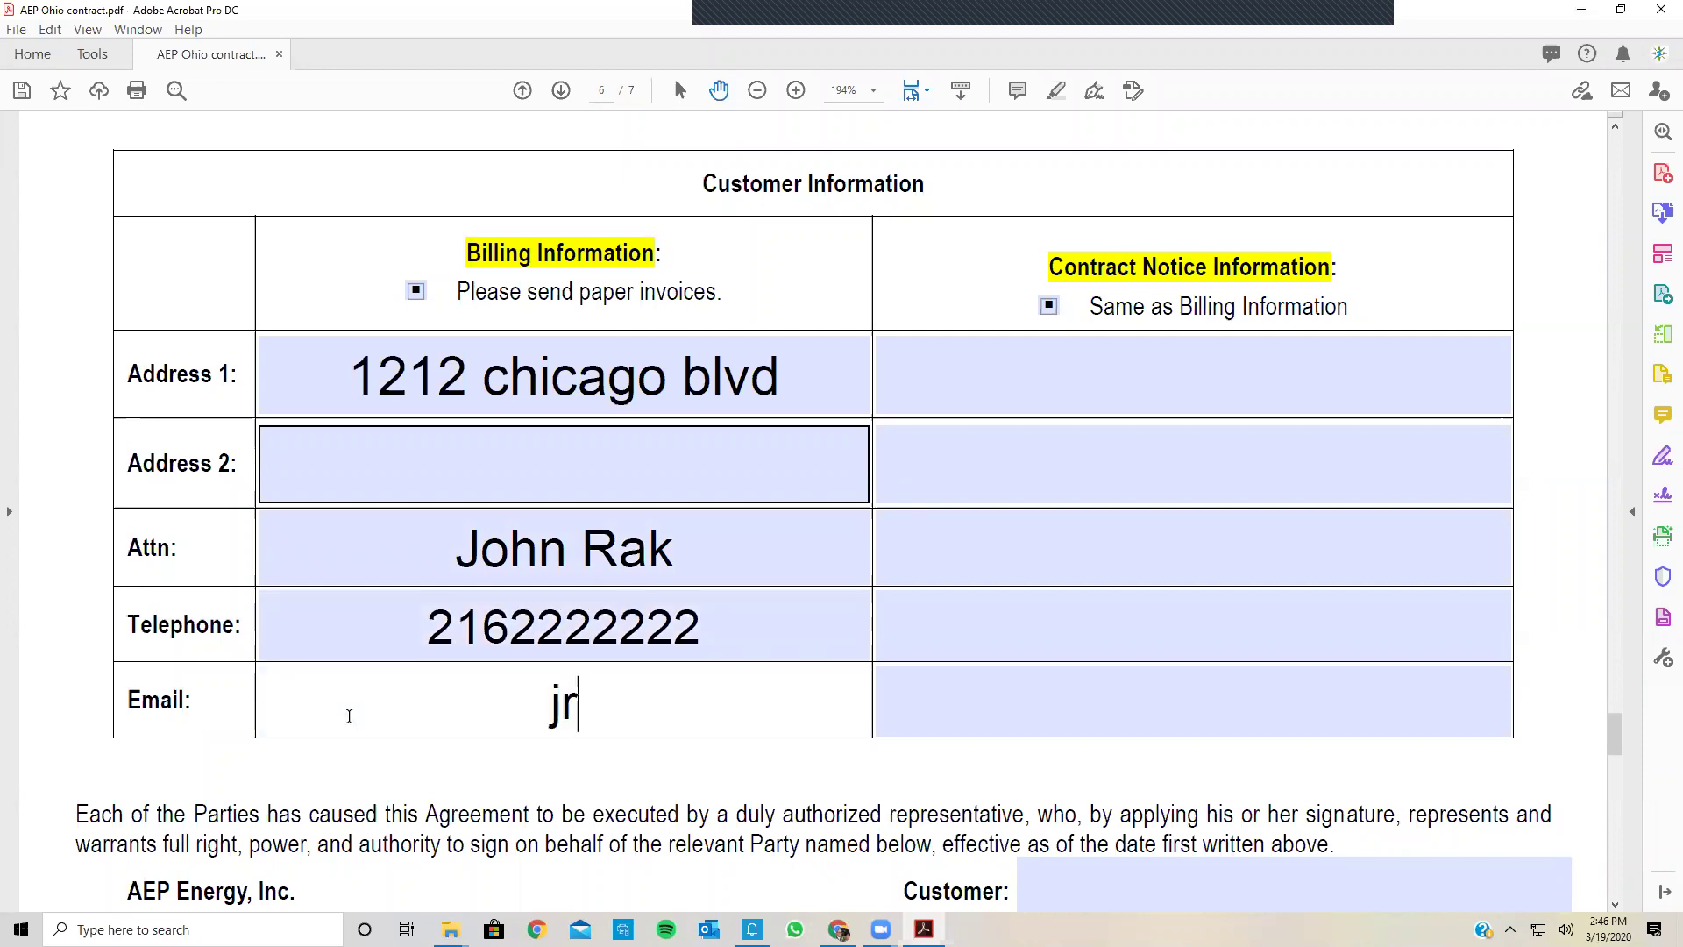
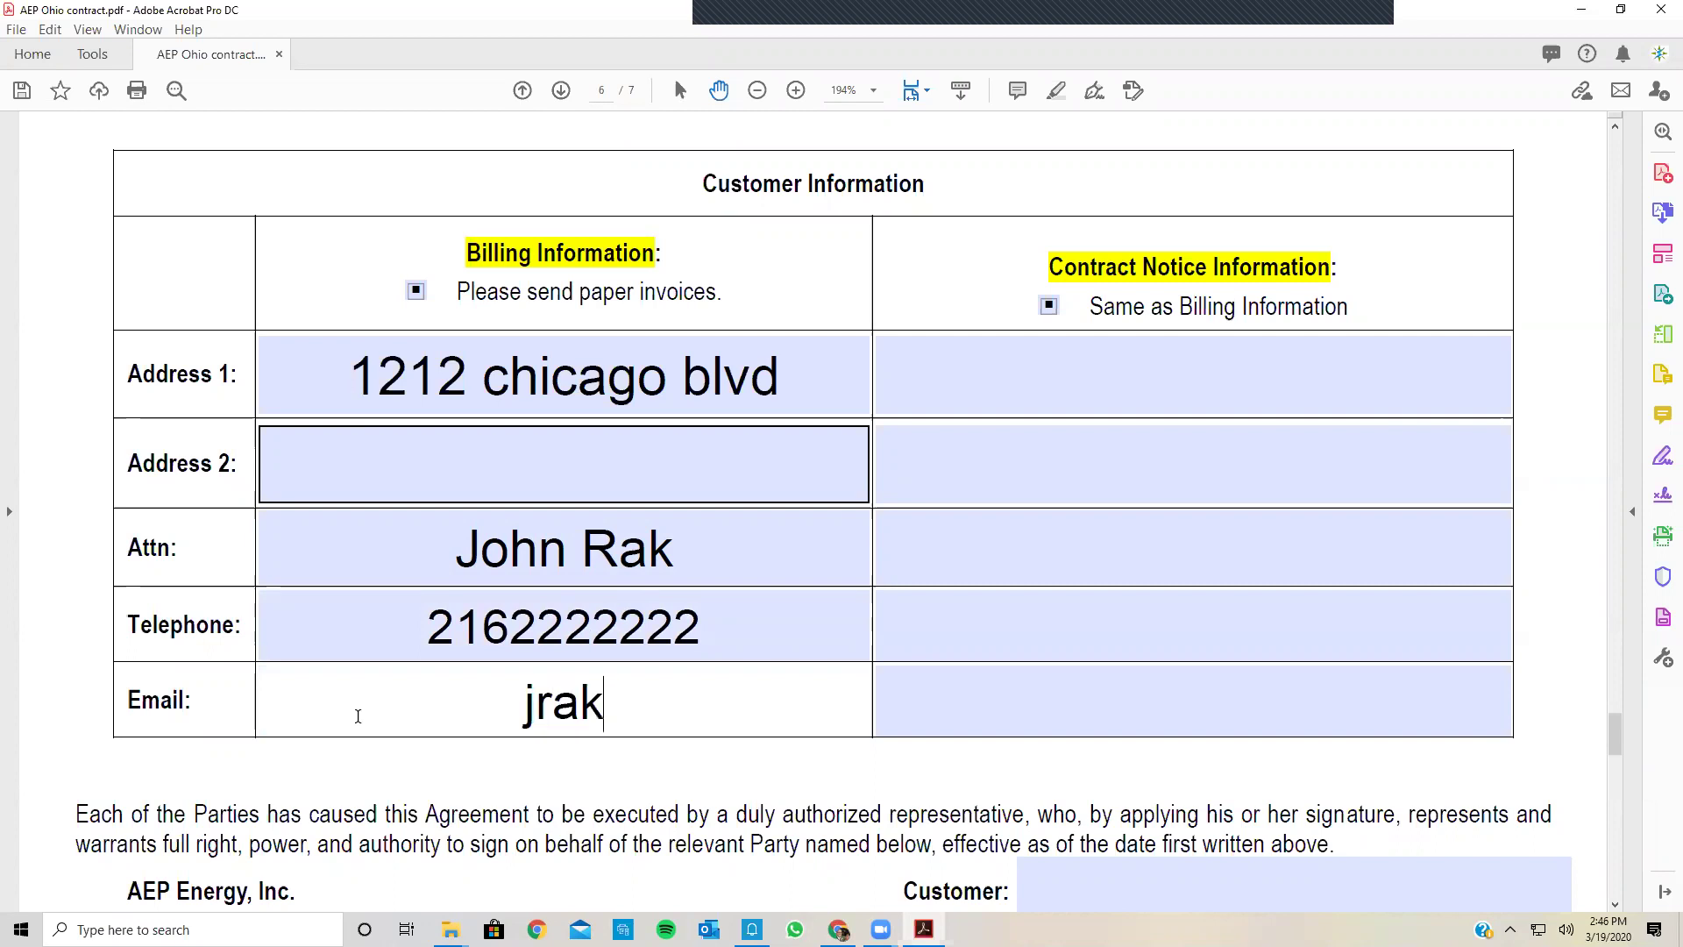
Step: Enter Halo Inc as Customer, the signer's name, and a title starting 'Own'
scroll(349, 716, "down", 3)
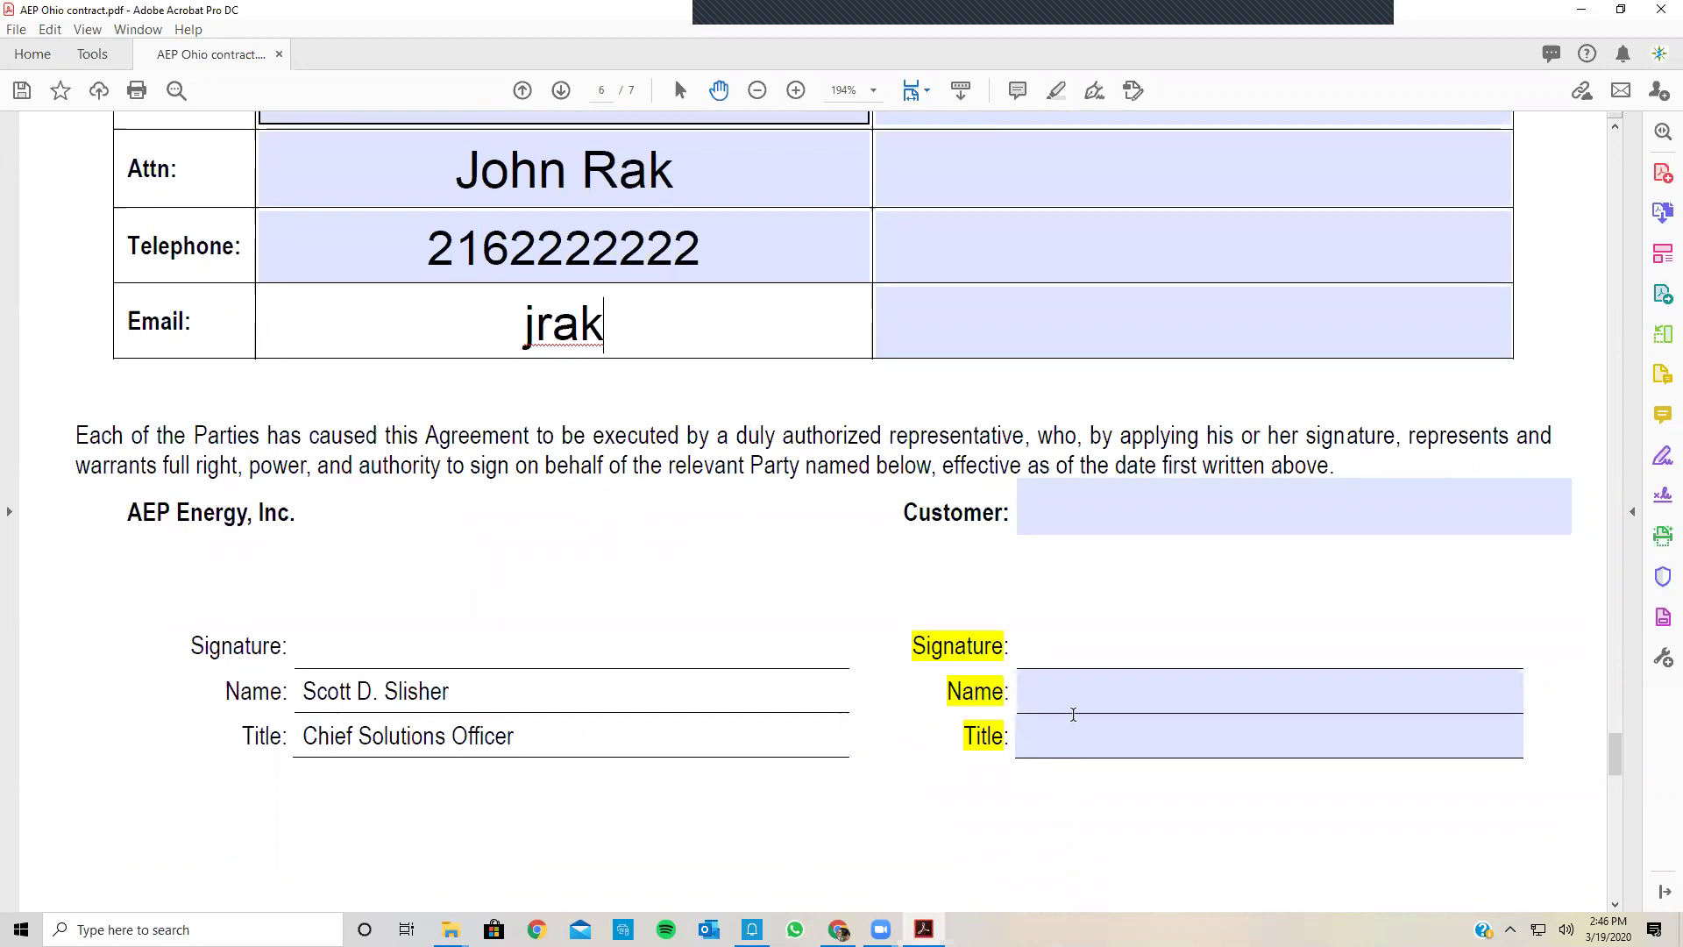
left_click(1059, 509)
type("Halo Inc")
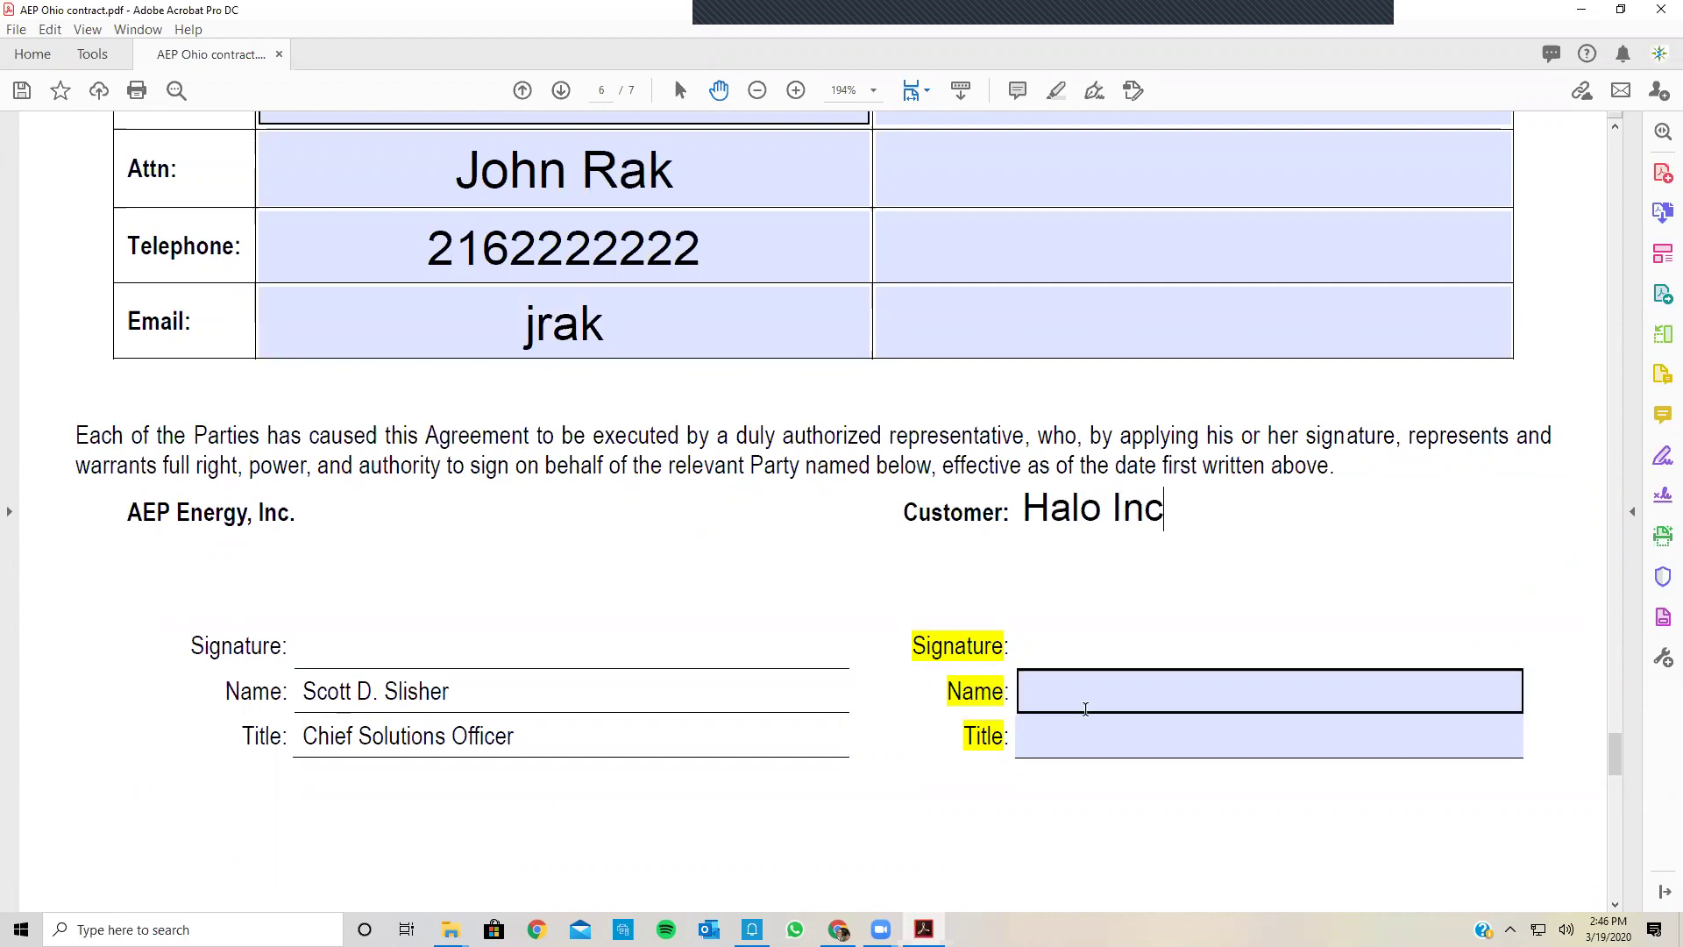
left_click(1086, 708)
left_click(1085, 737)
type("Own")
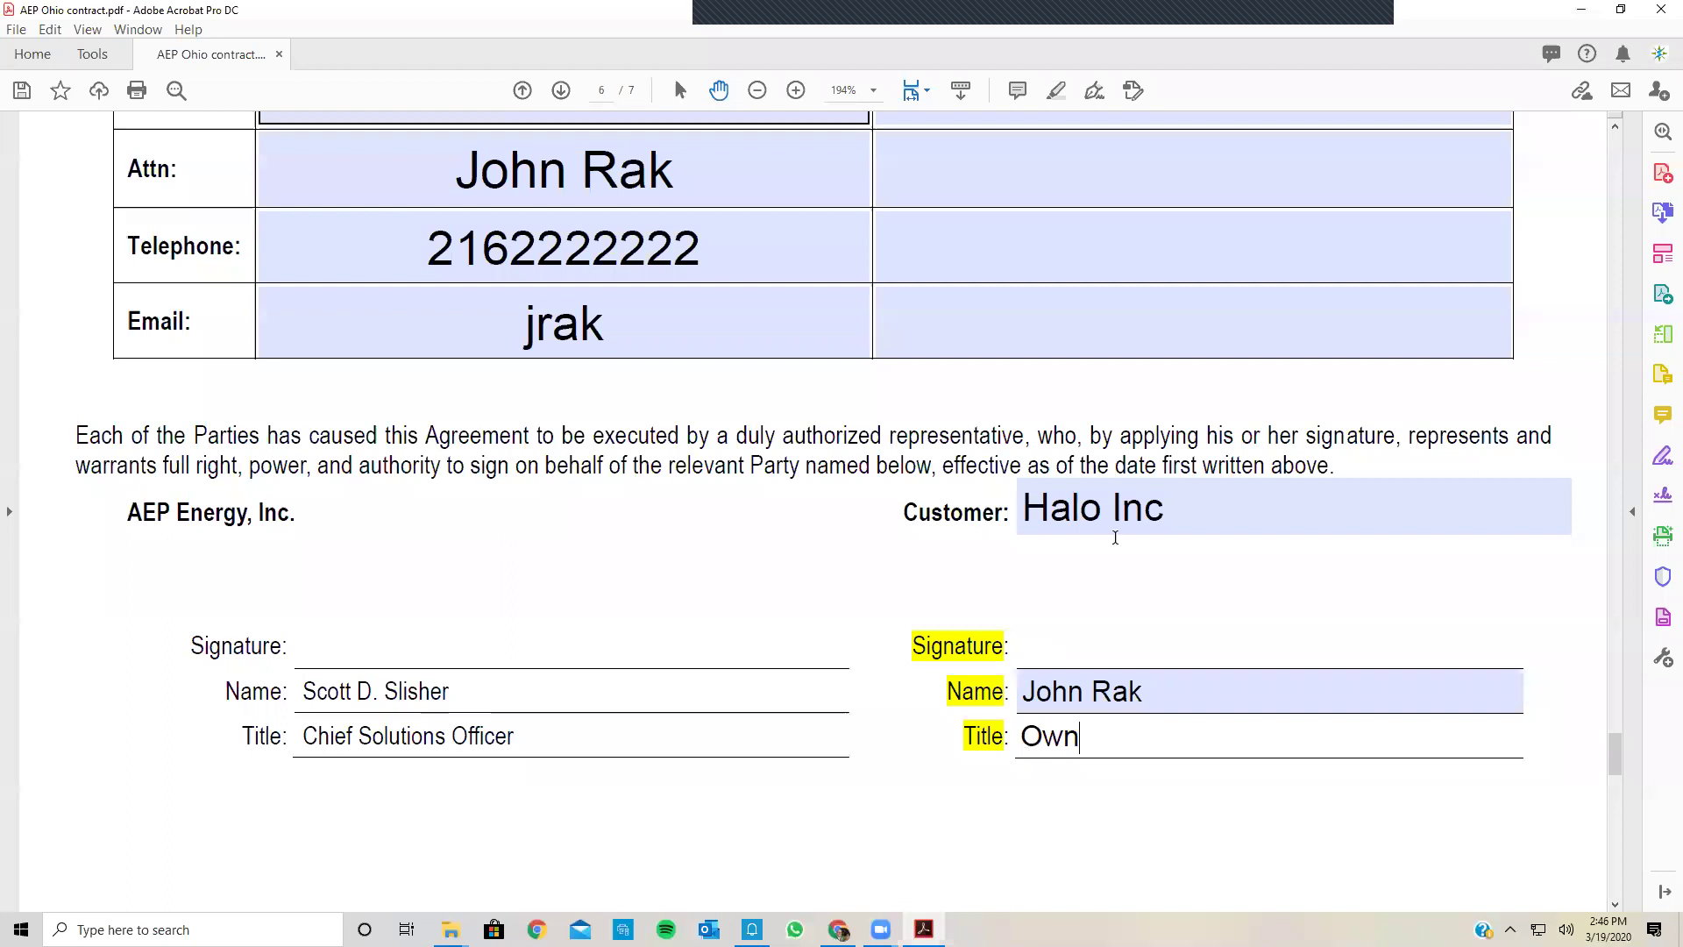
scroll(1132, 513, "up", 3)
scroll(1136, 511, "up", 4)
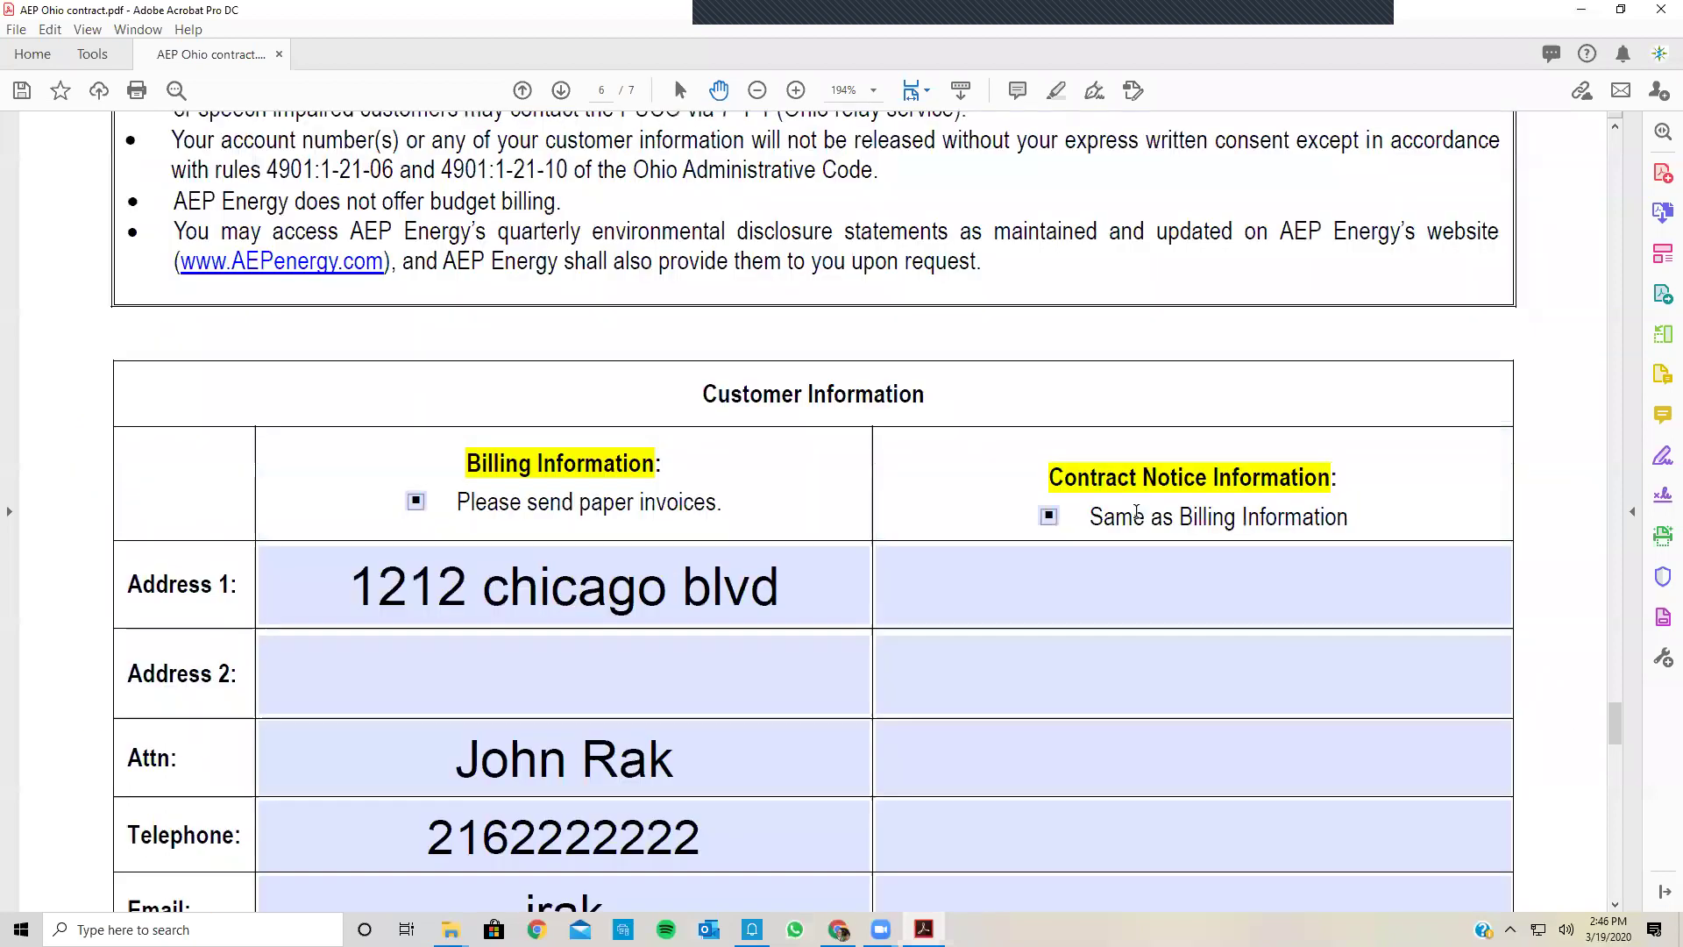
Step: On Schedule 1, enter the service location street address and AEP OP as its utility
scroll(1137, 512, "down", 12)
scroll(1136, 512, "down", 4)
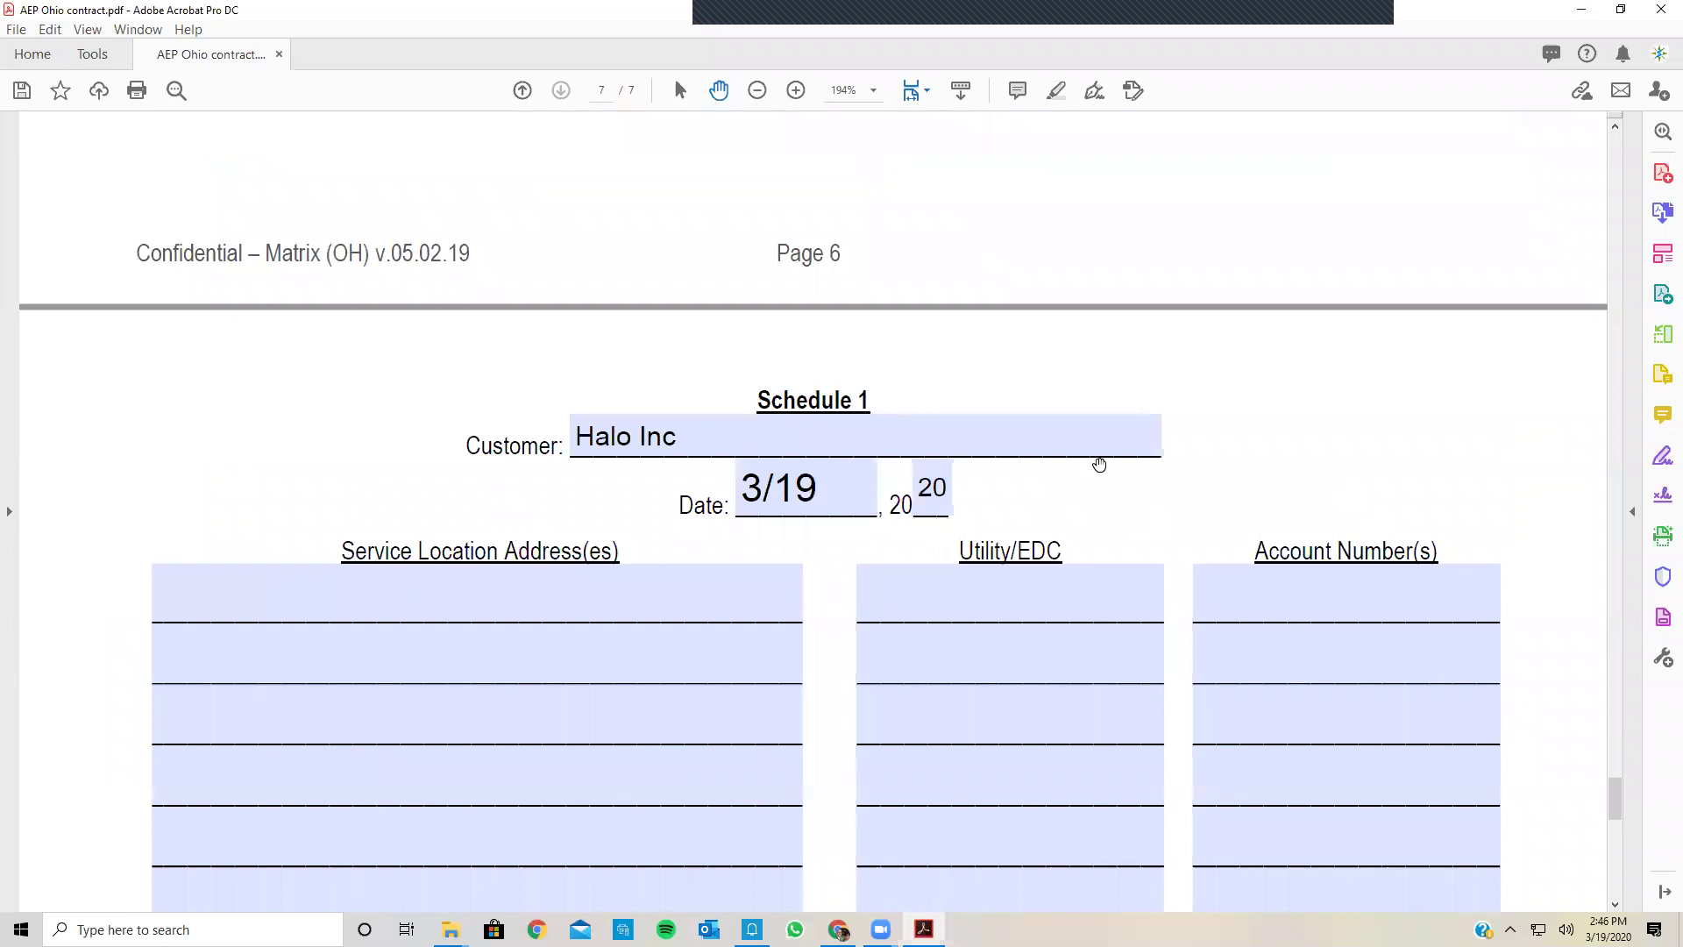
scroll(413, 569, "down", 1)
left_click(423, 529)
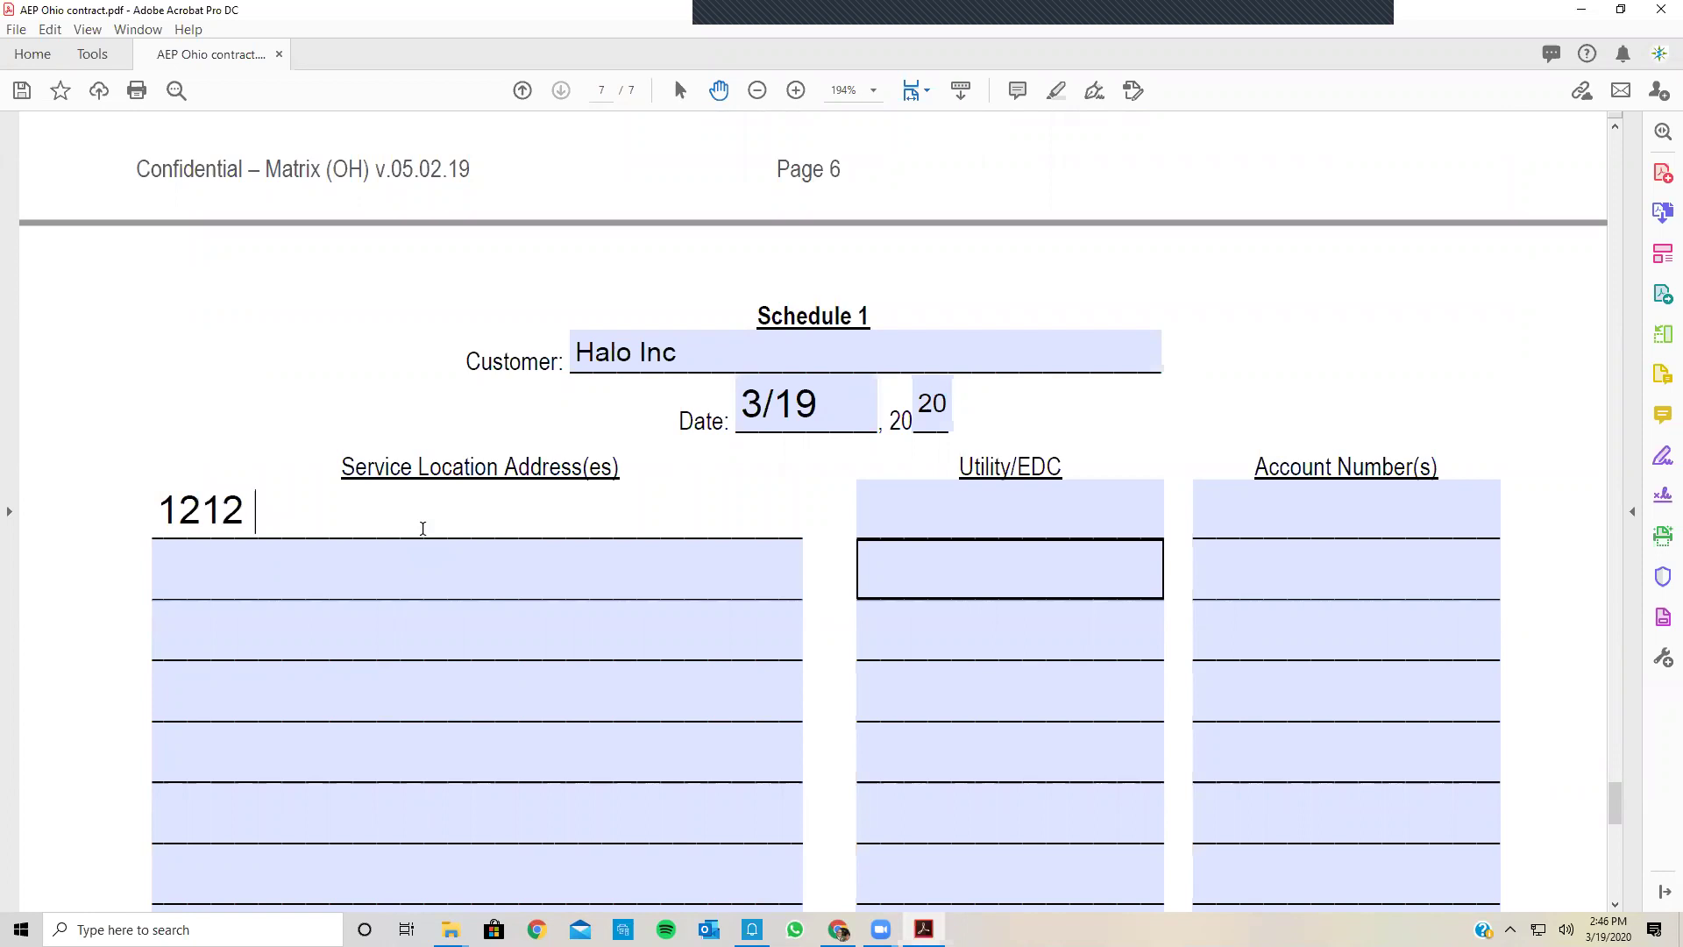
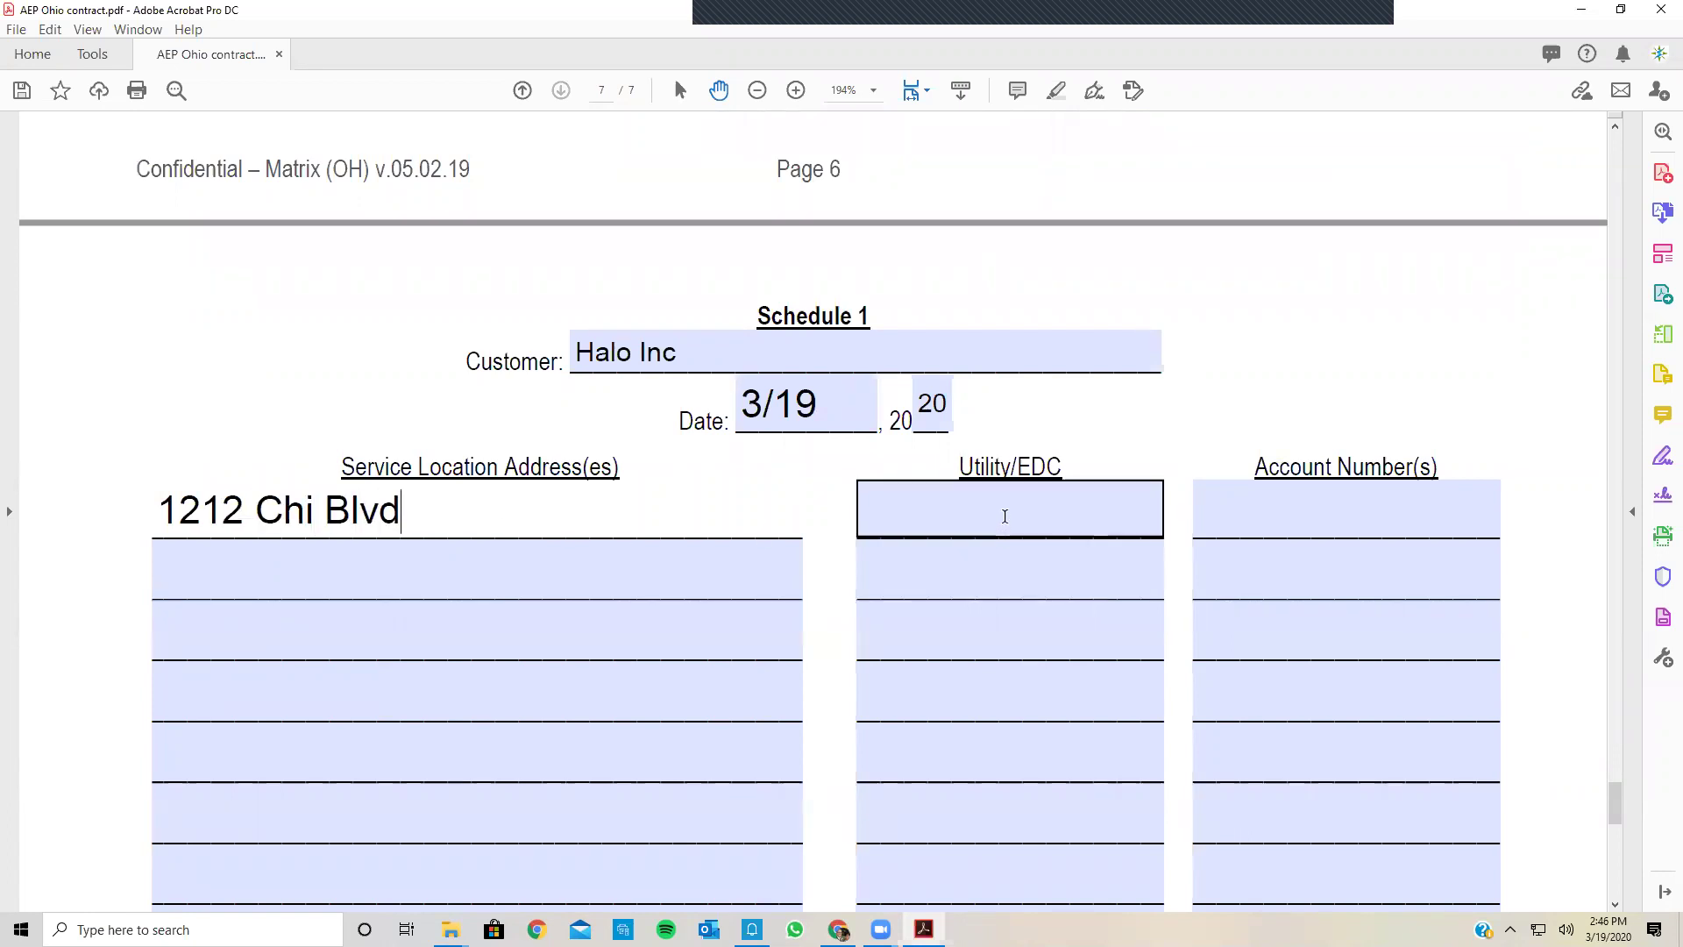
left_click(1005, 516)
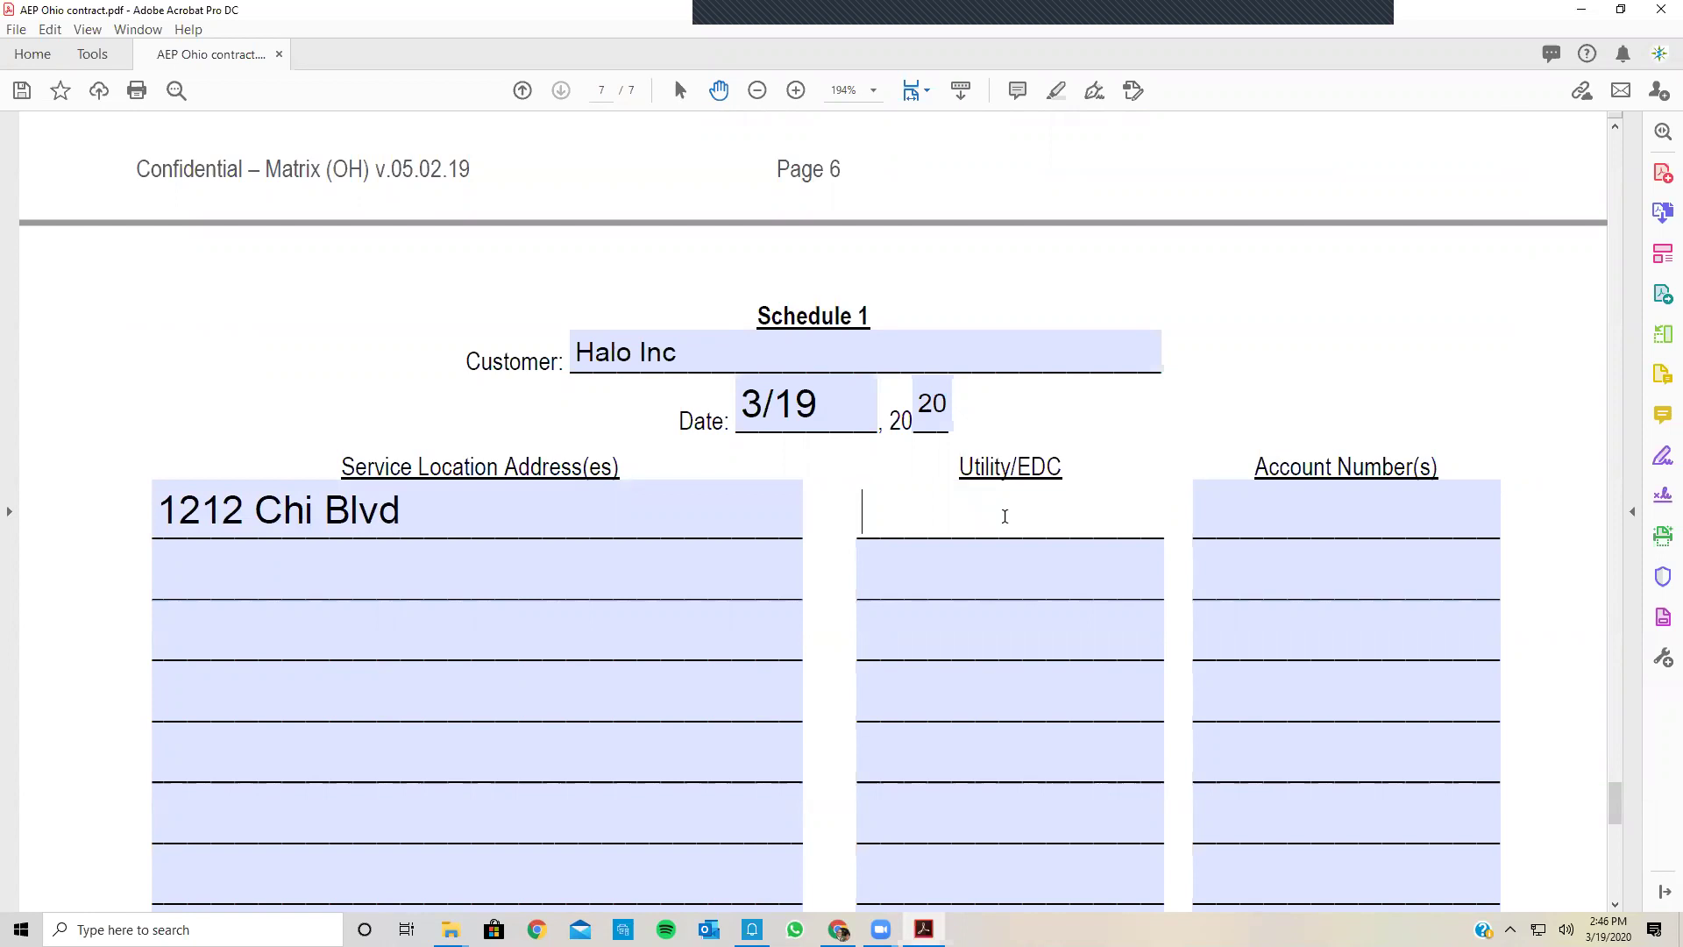
type("A")
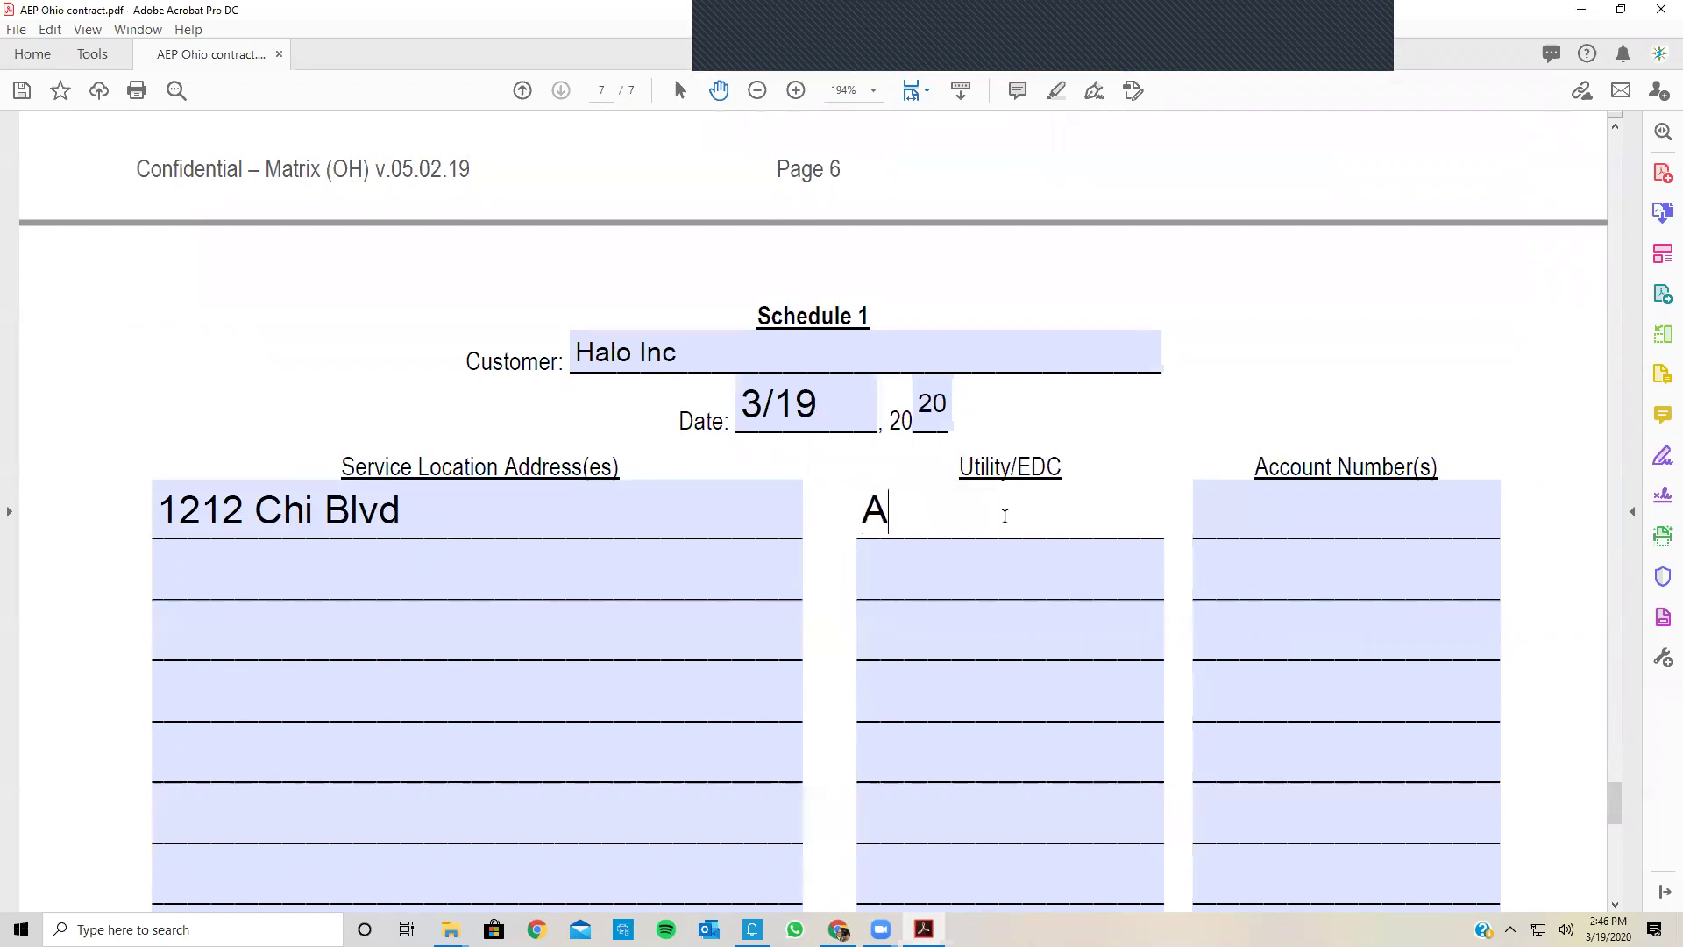
type("EP OP")
left_click(1366, 523)
left_click(1363, 511)
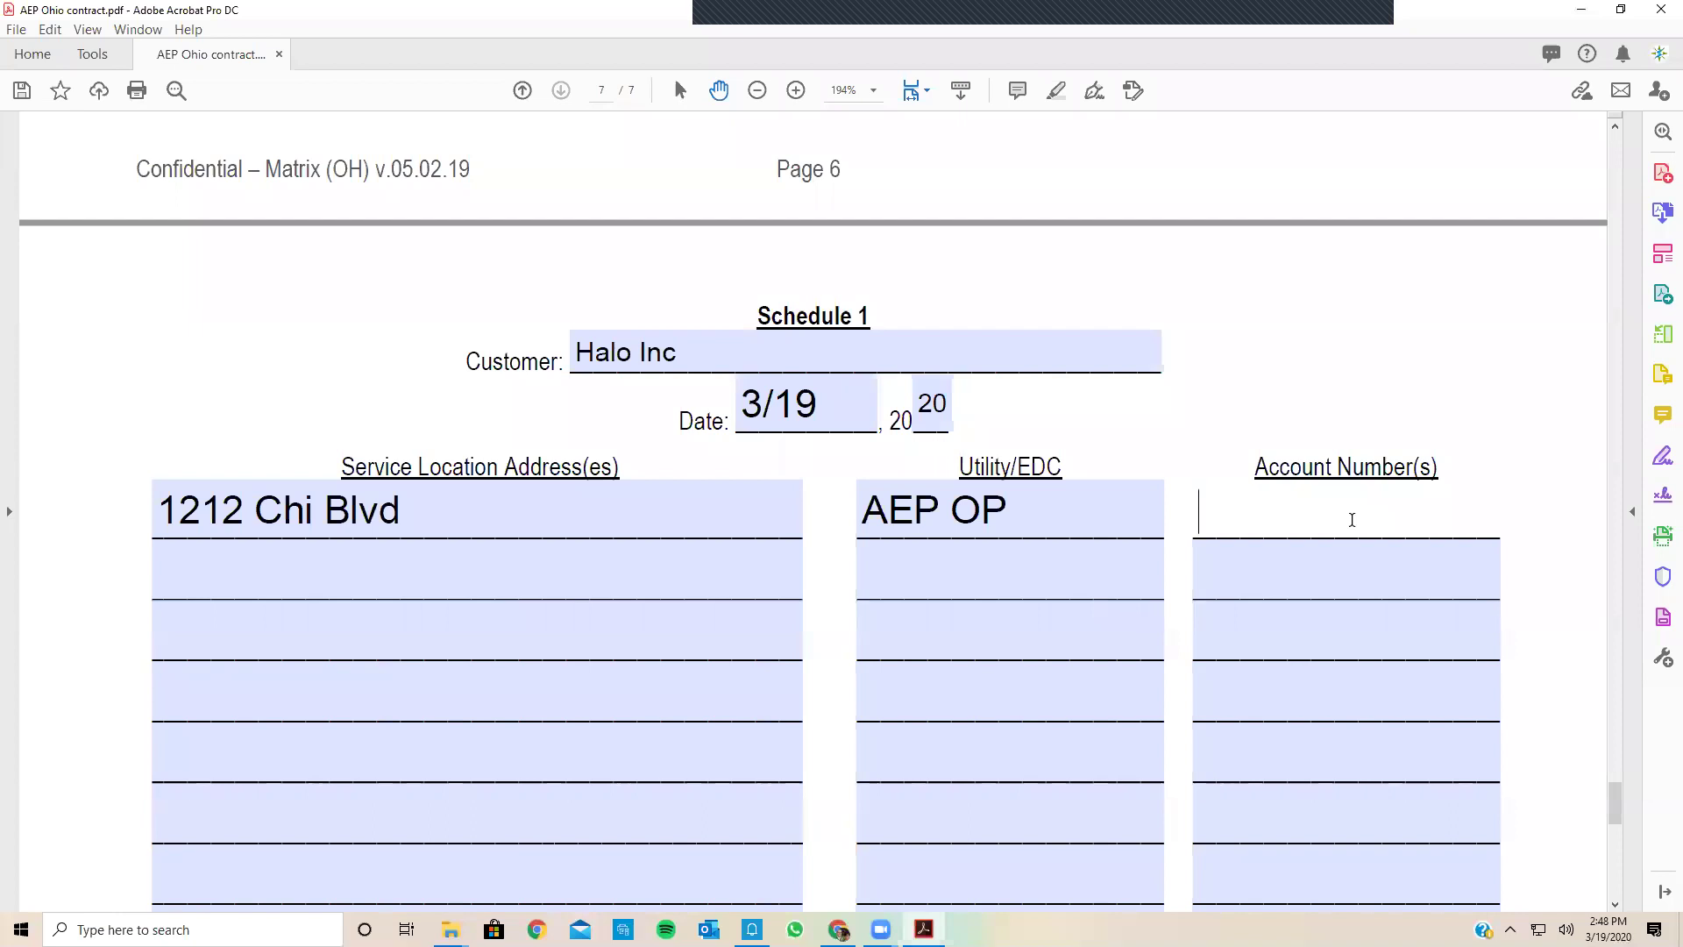
scroll(1341, 529, "down", 3)
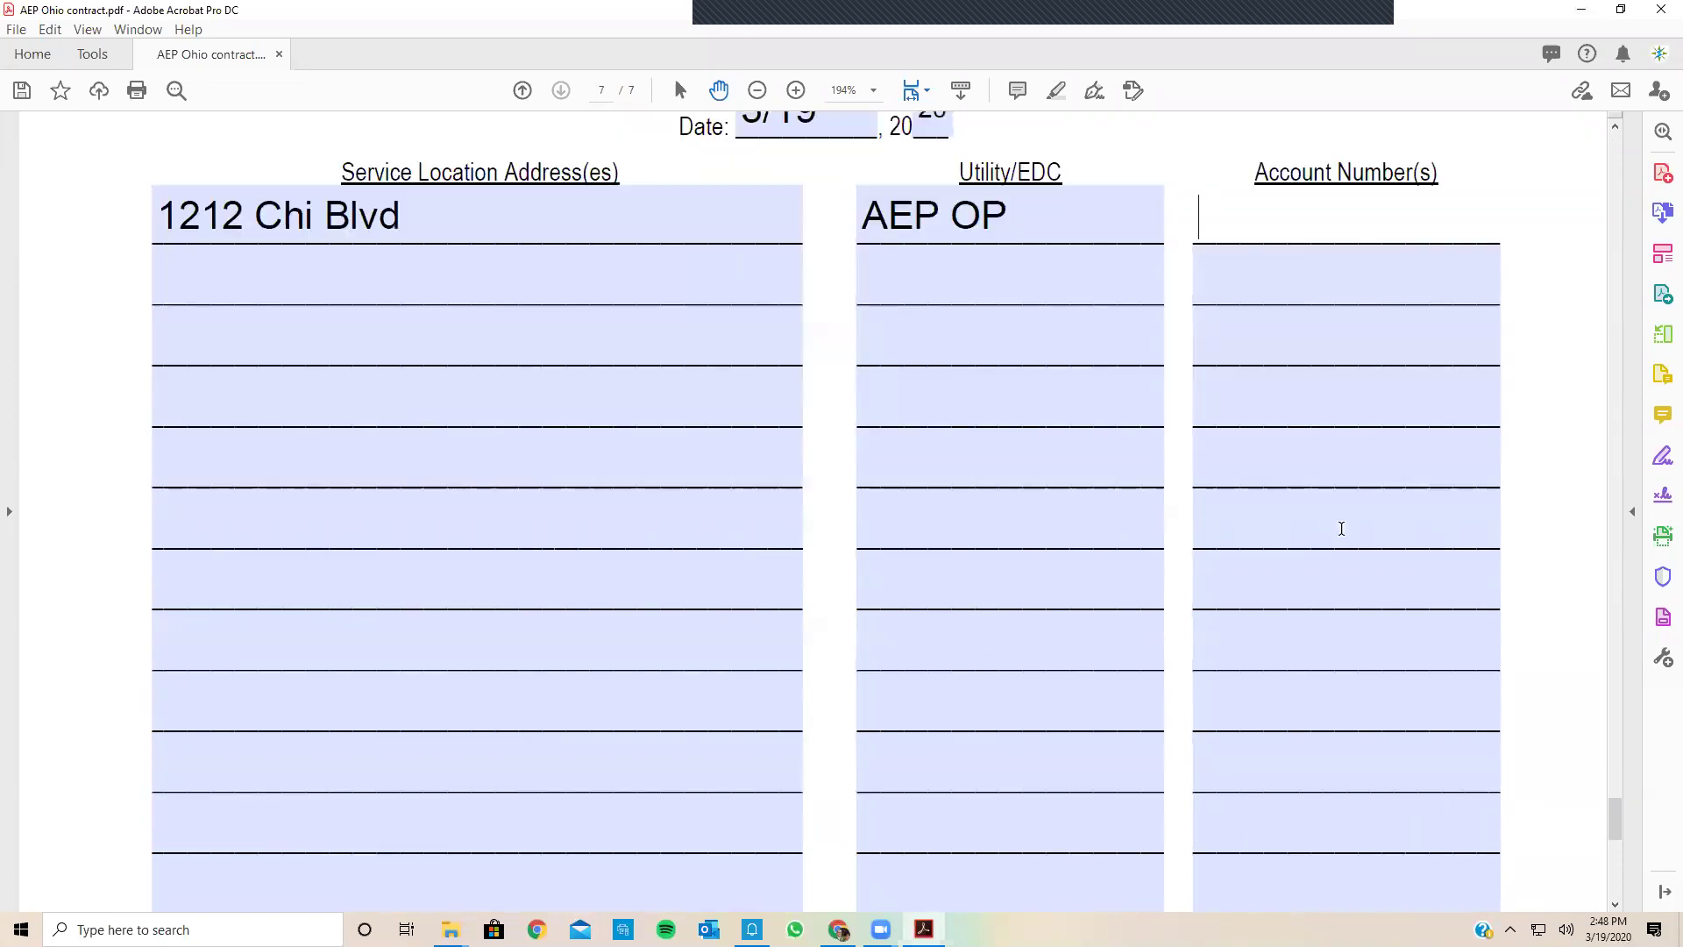
scroll(1342, 528, "down", 8)
scroll(1341, 528, "up", 5)
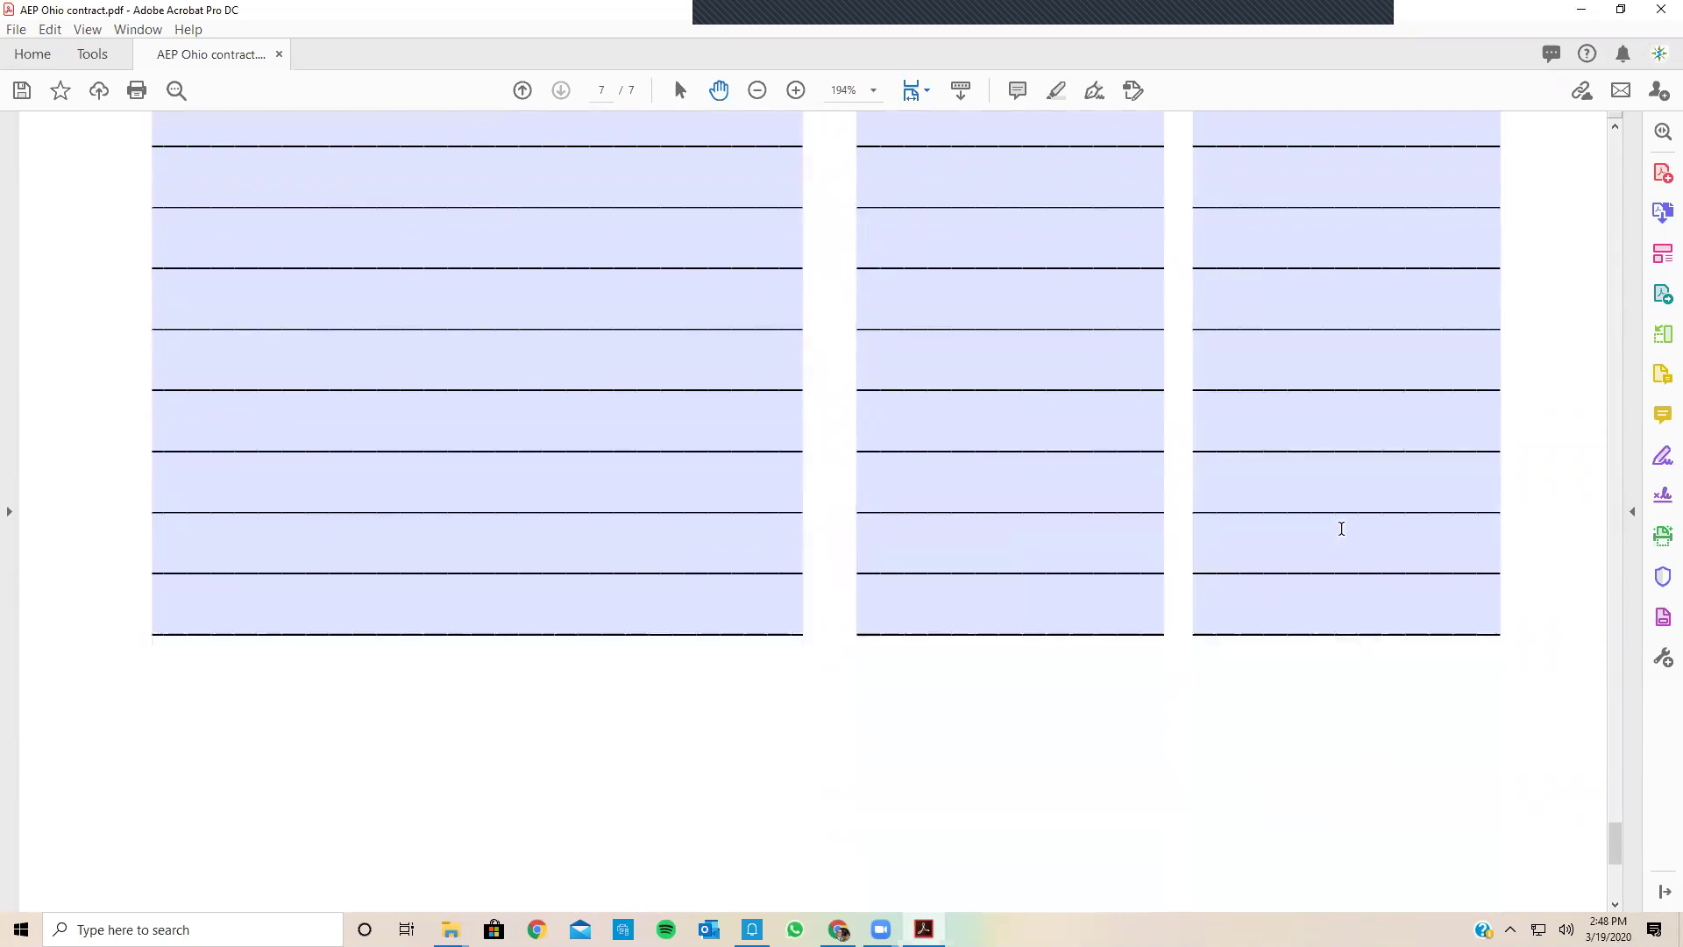
scroll(1341, 528, "up", 20)
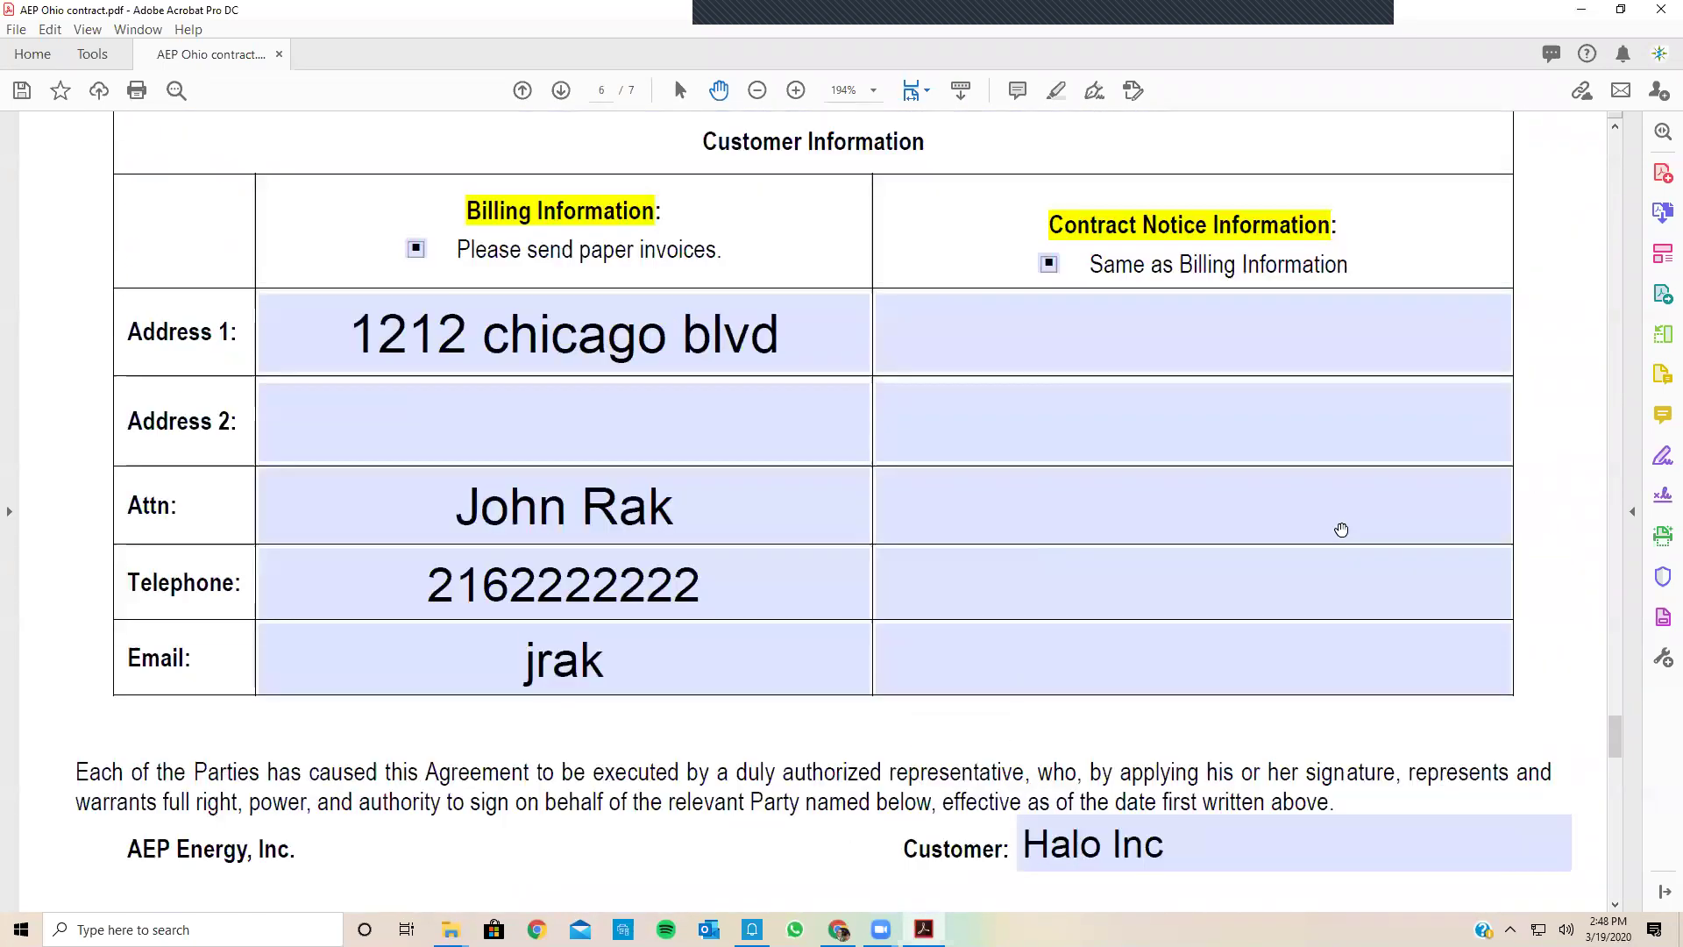
scroll(1341, 529, "up", 10)
scroll(408, 244, "up", 10)
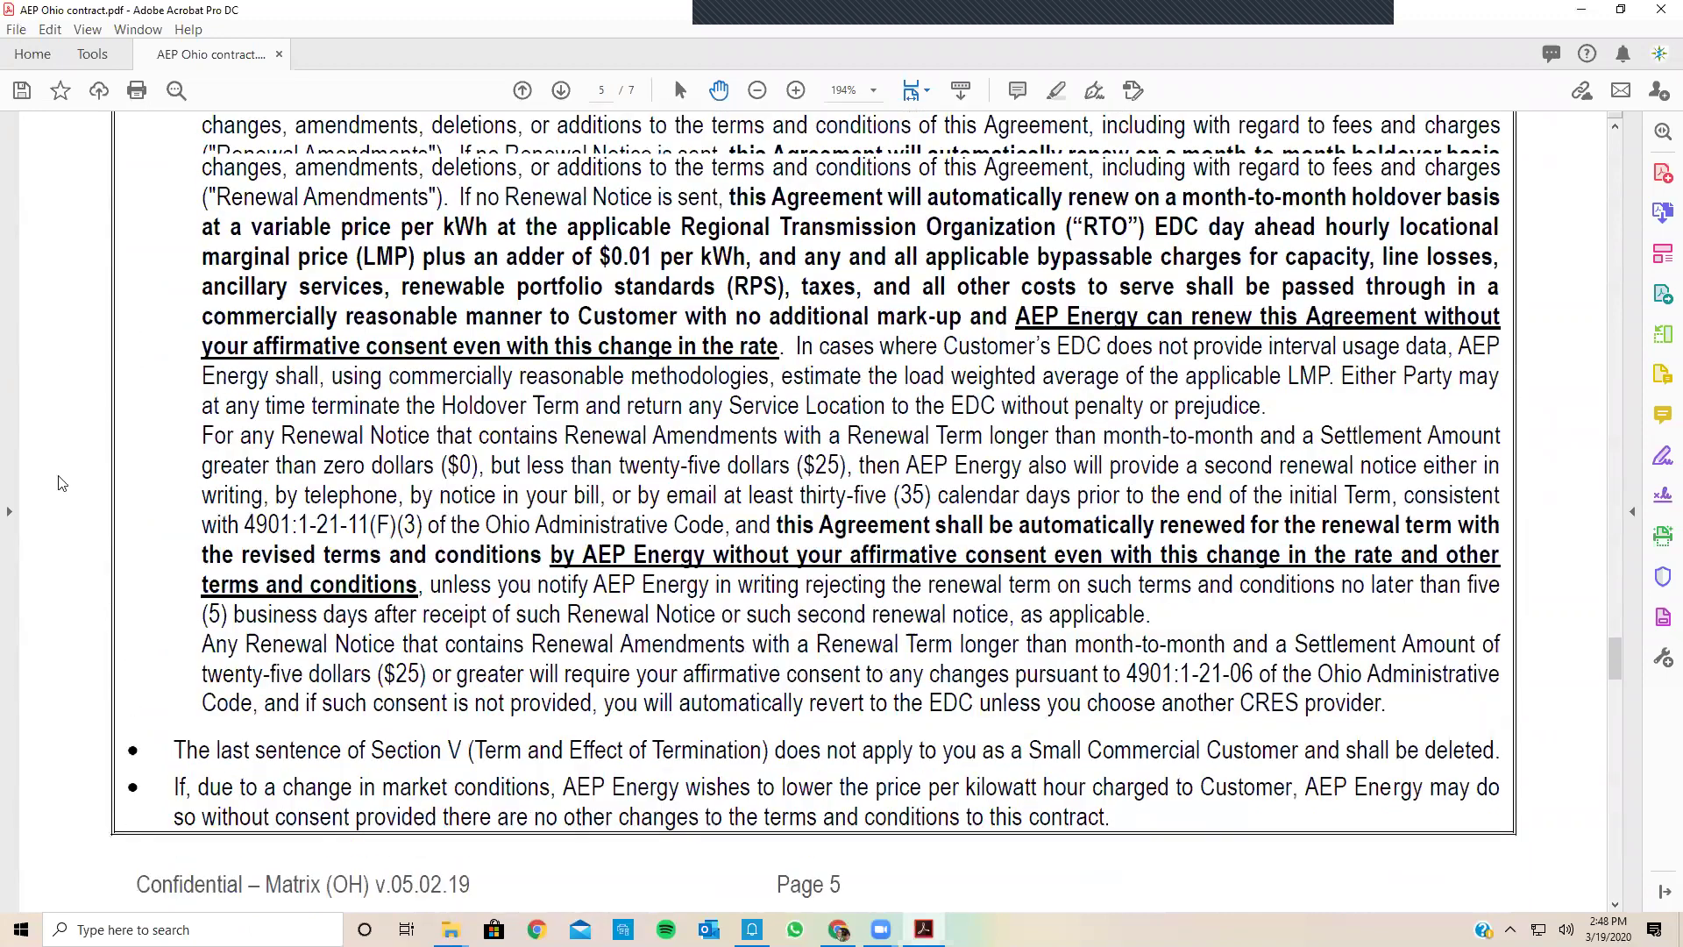
scroll(118, 180, "up", 4)
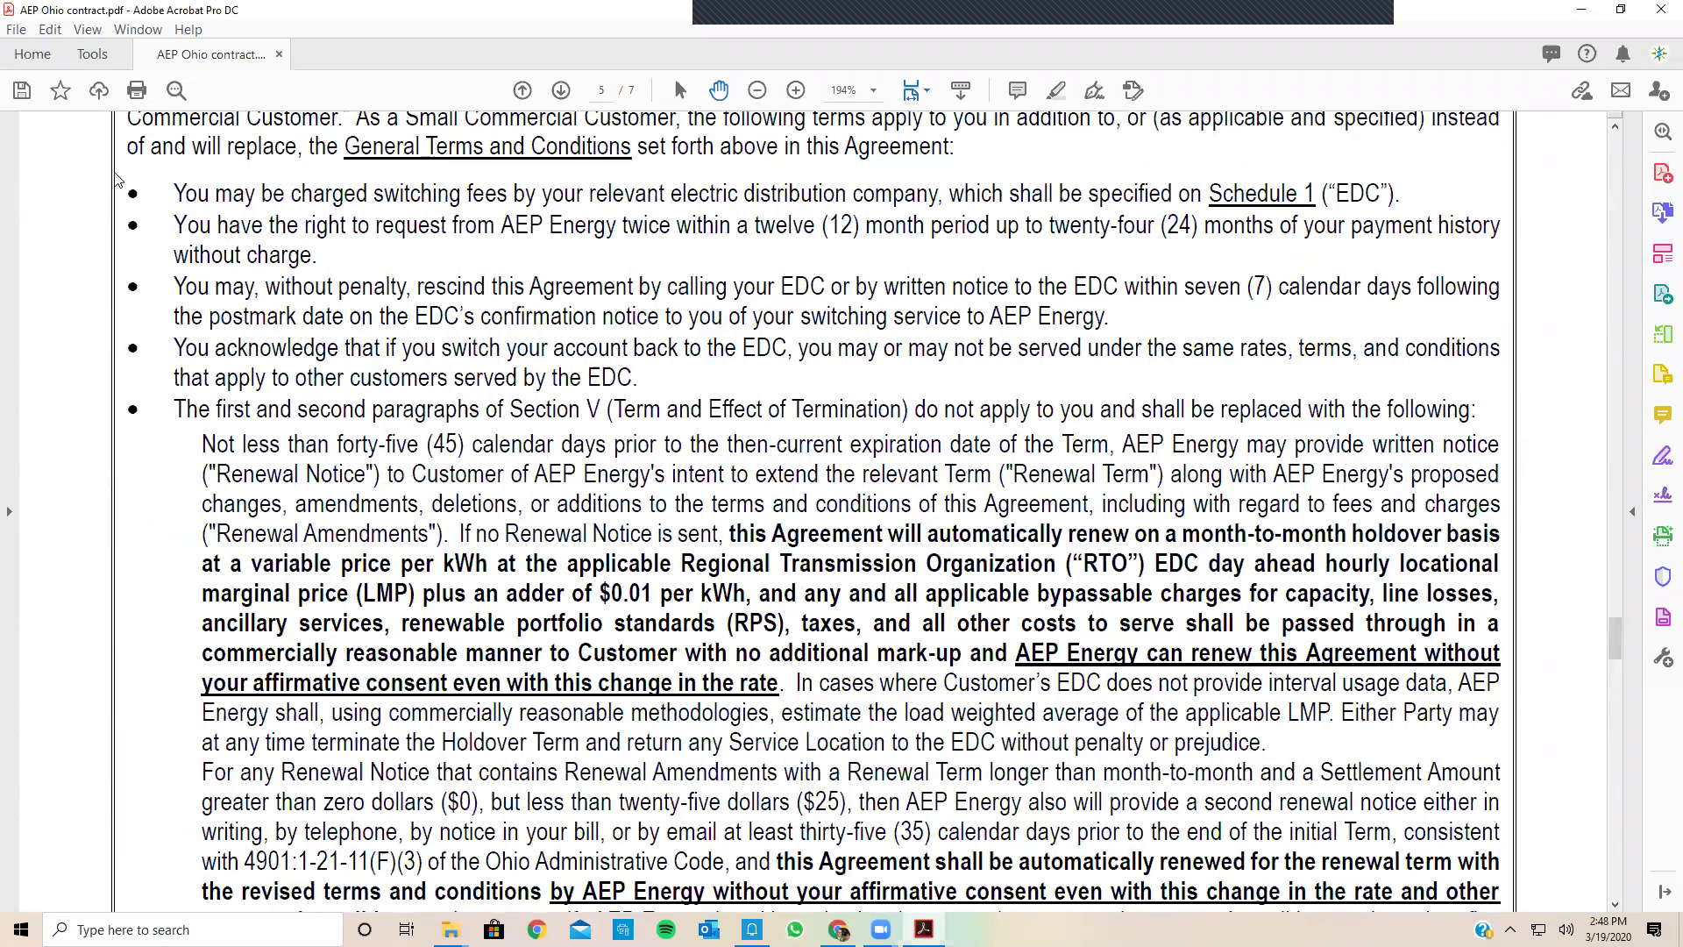
scroll(117, 178, "up", 4)
Step: Save the contract as 'AEP Ohio contract' in the Contracts folder and close it
left_click(16, 30)
left_click(57, 156)
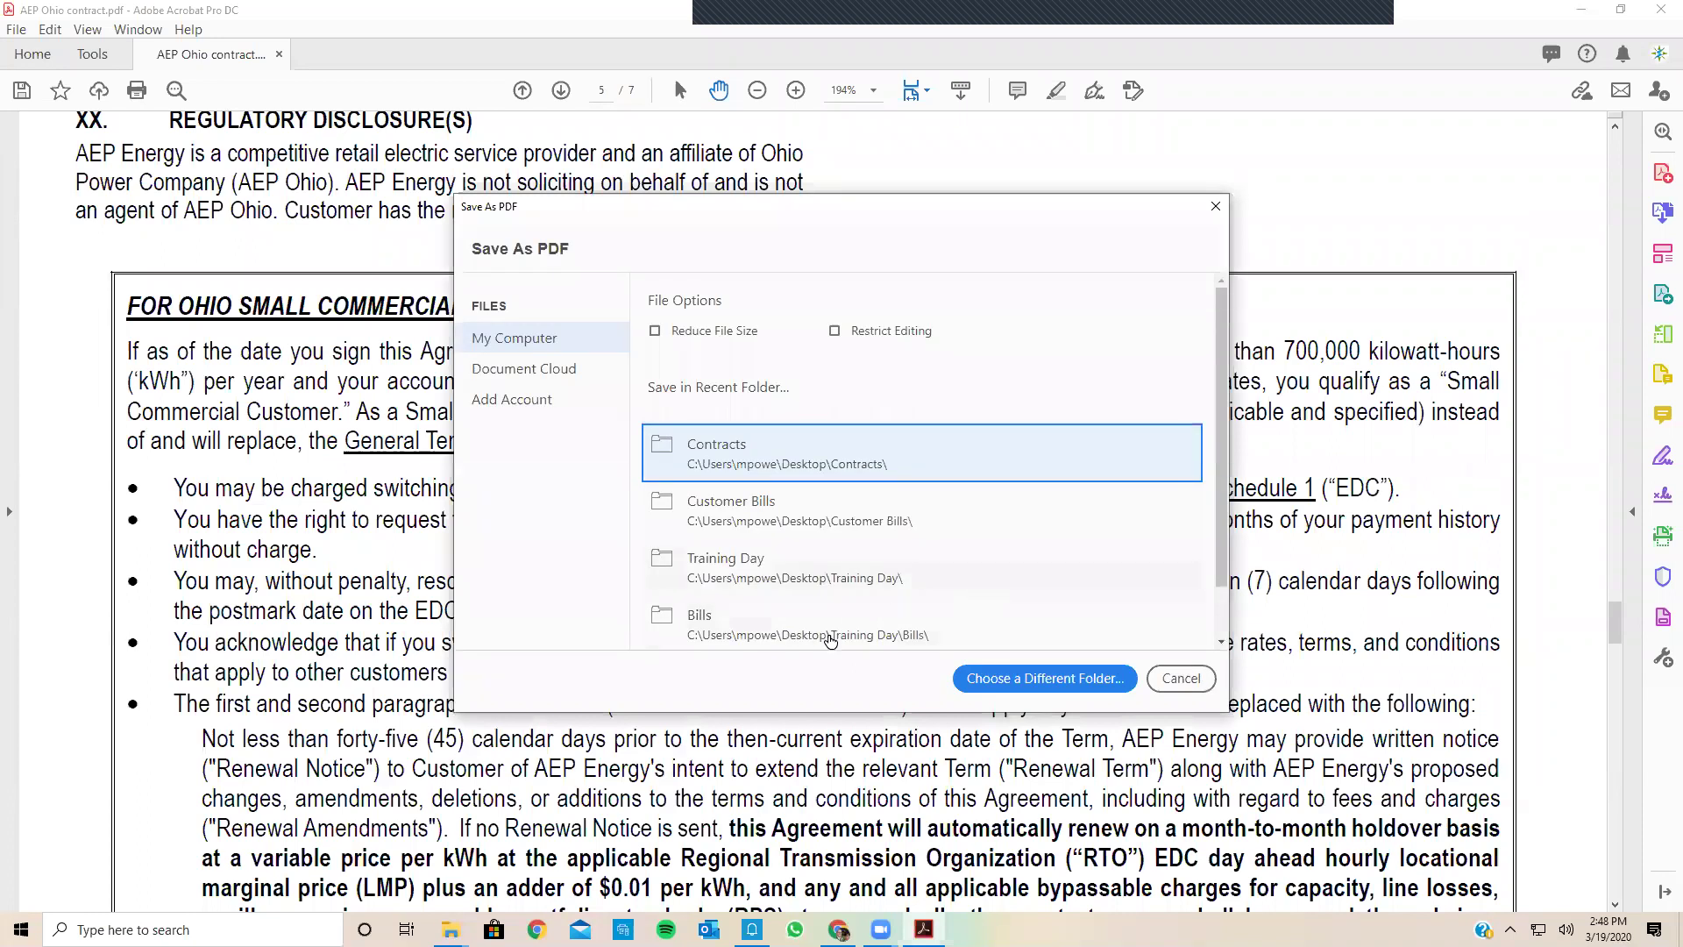
left_click(760, 563)
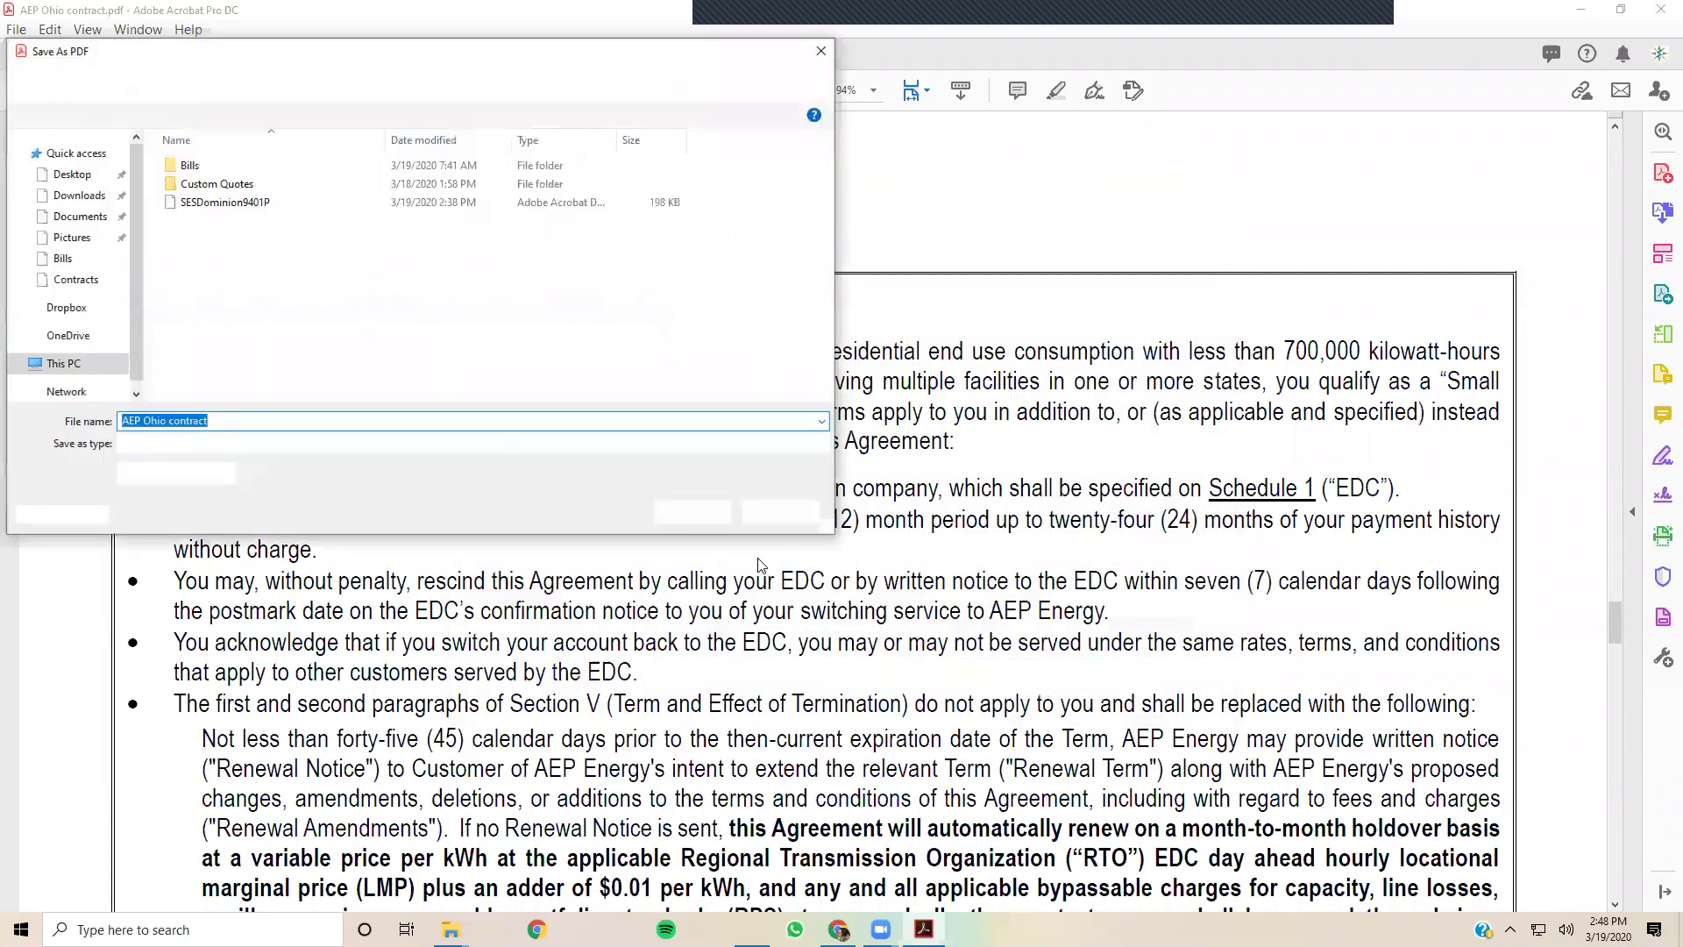
left_click(692, 512)
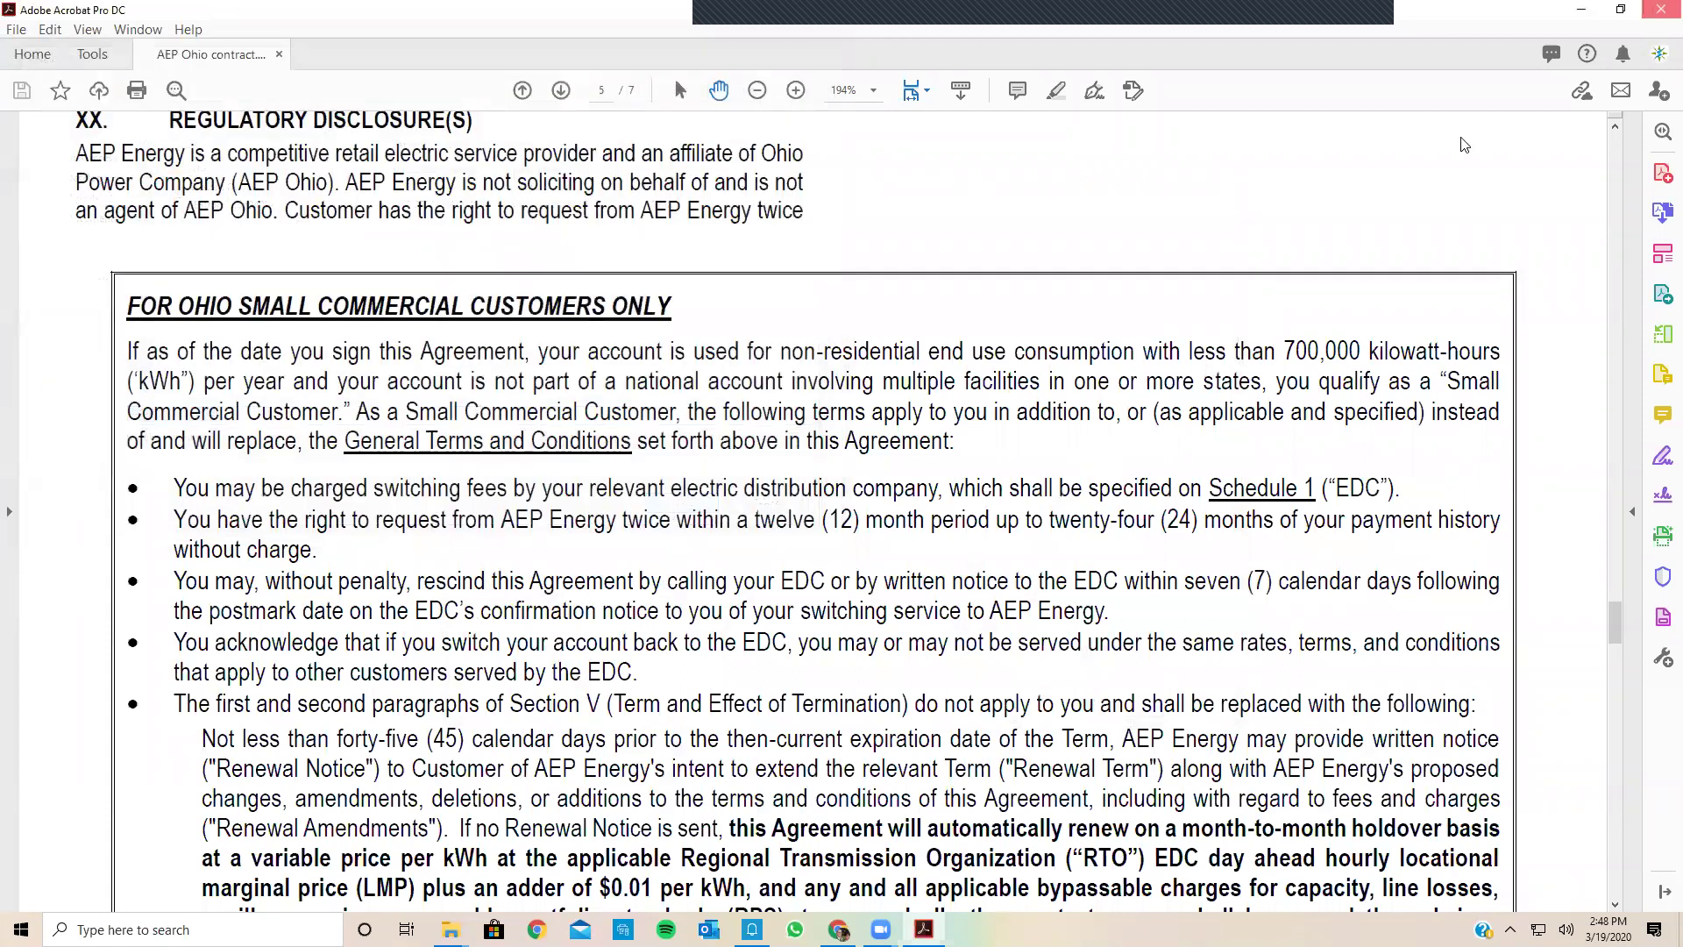
left_click(1660, 12)
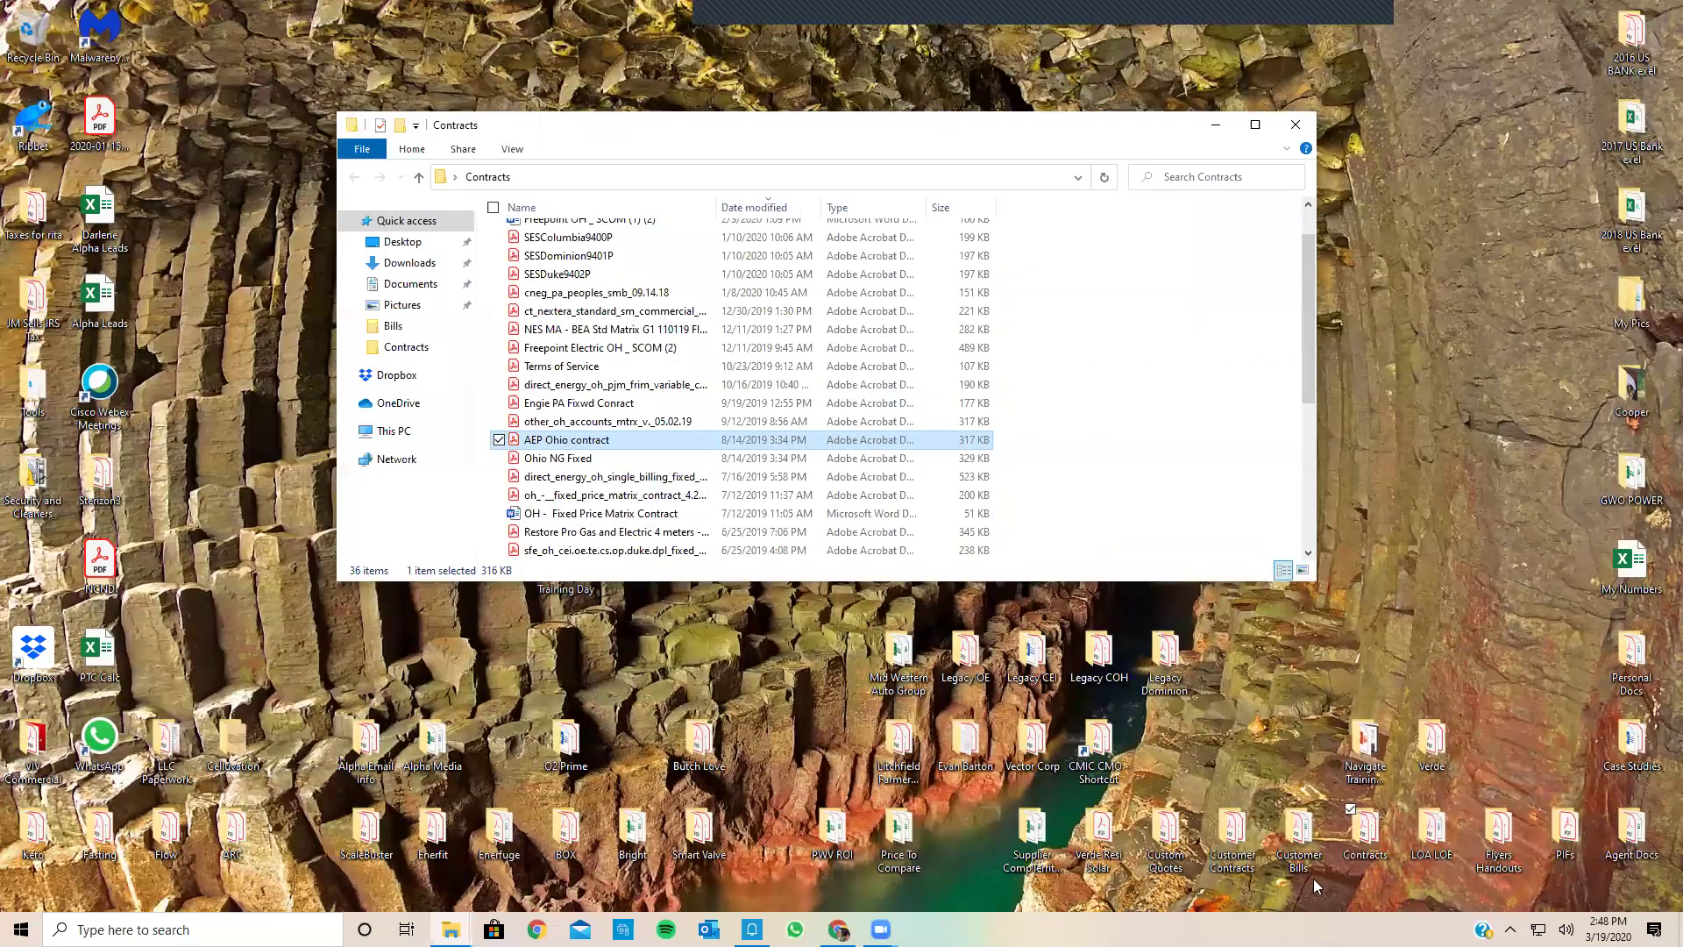
Step: Show the desktop with Windows+D, hiding the Contracts folder window
key("super+d")
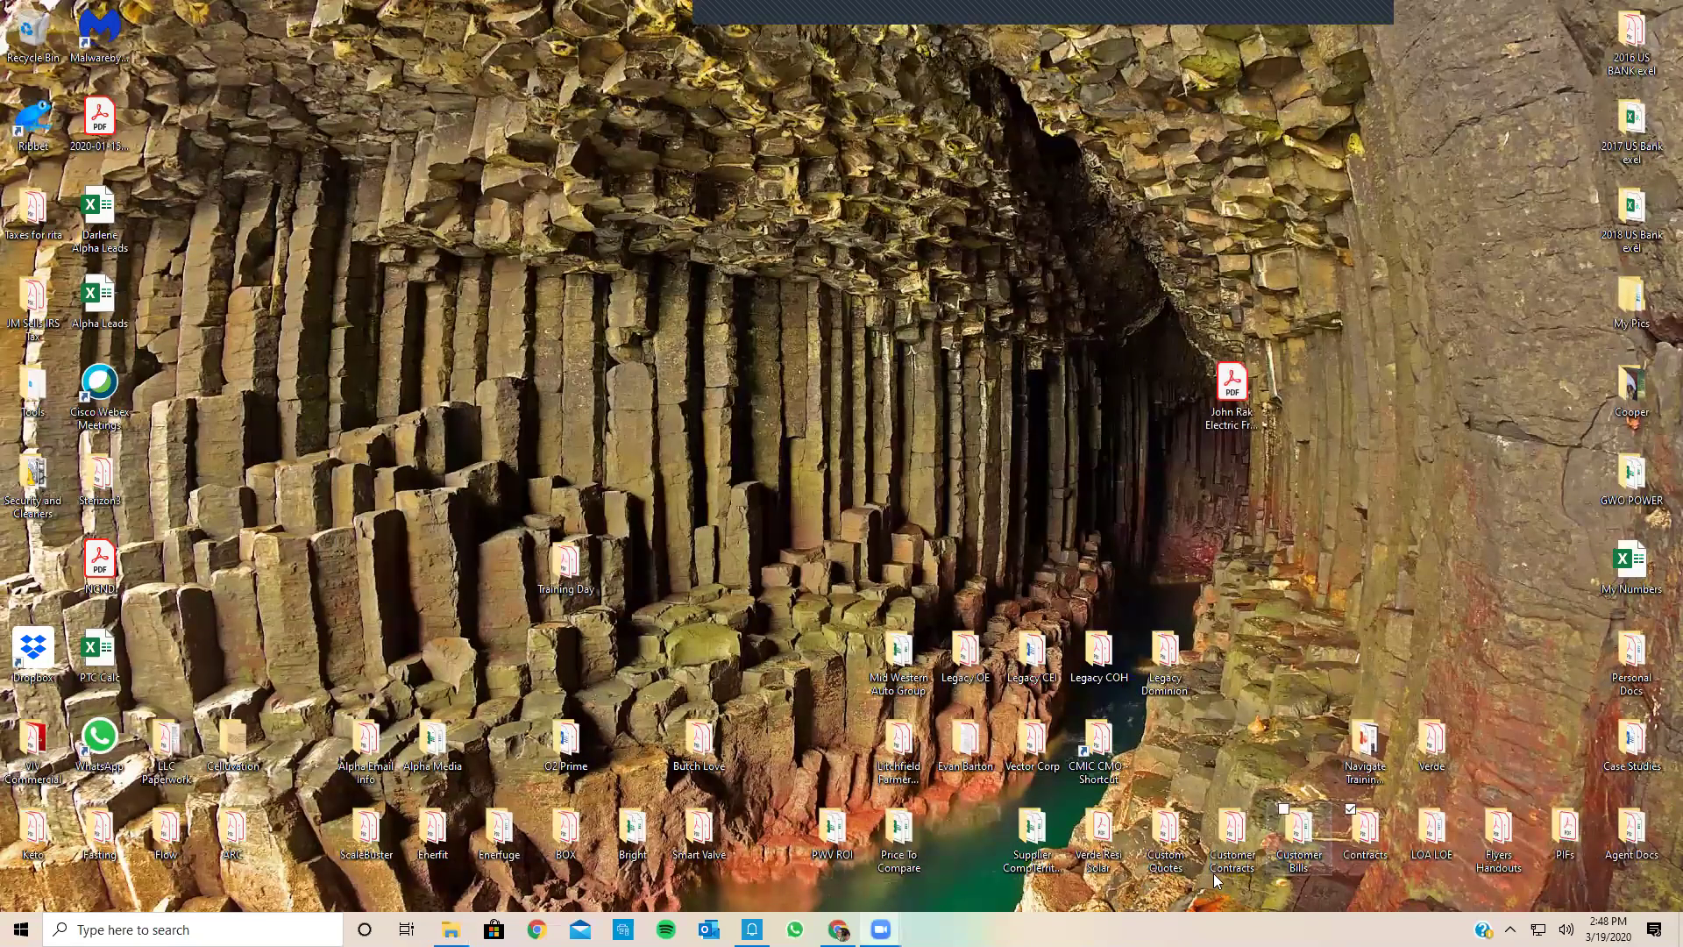